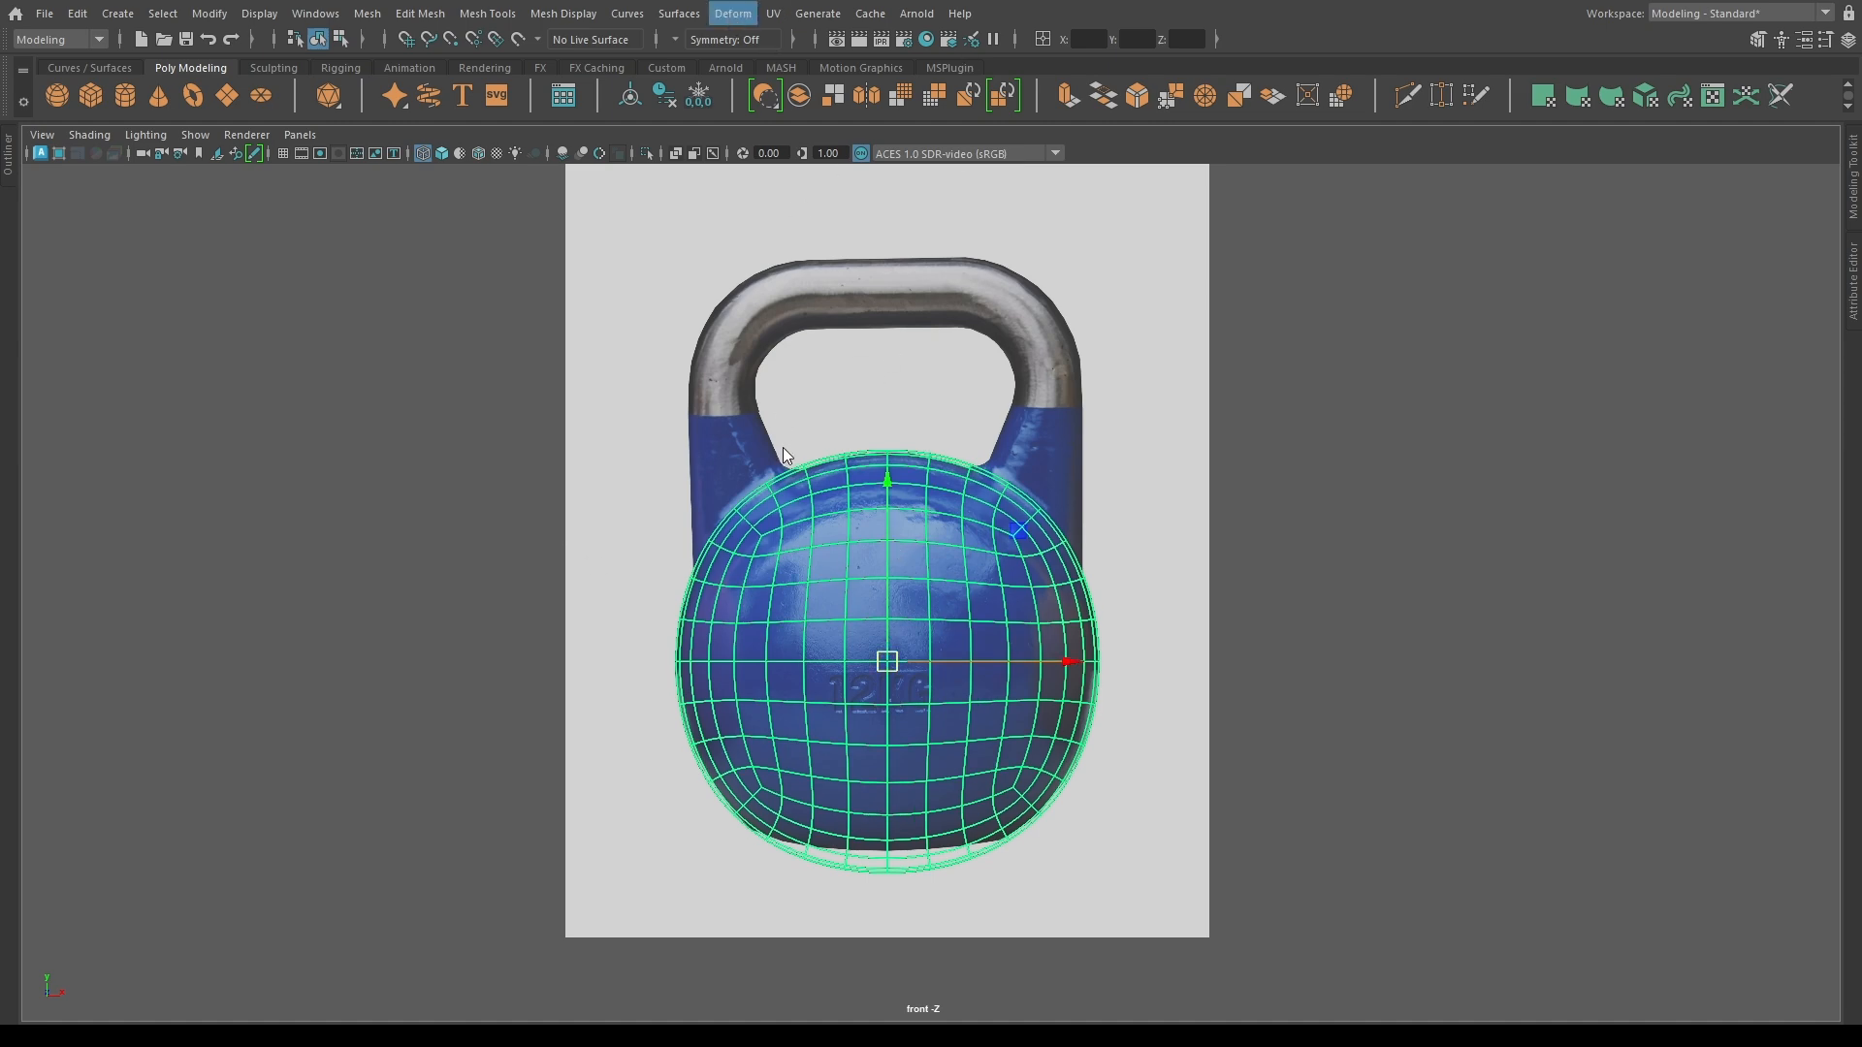
Scale the sphere uniformly to the kettlebell's round body in the reference image and shift it slightly down.
{"action": "key", "text": "r"}
{"action": "left_click_drag", "start_coordinate": [886, 663], "coordinate": [1298, 775]}
{"action": "key", "text": "w"}
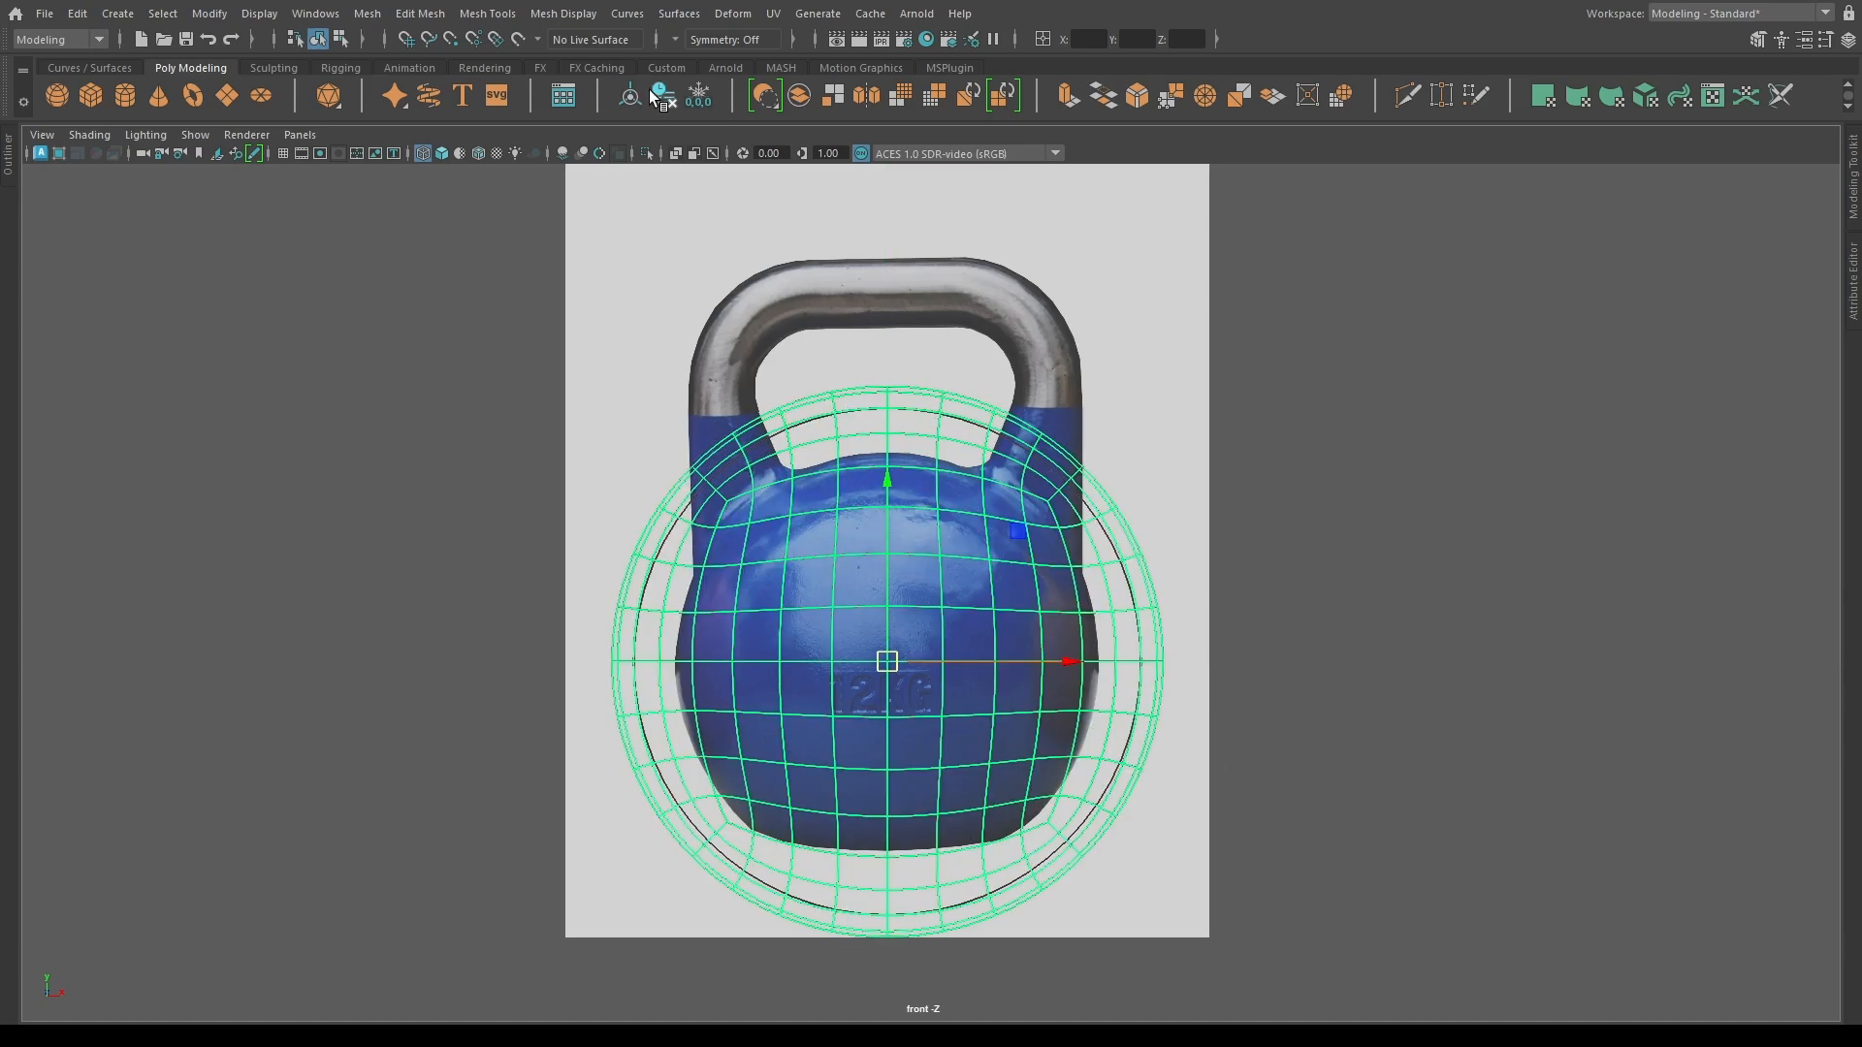
{"action": "key", "text": "r"}
{"action": "left_click_drag", "start_coordinate": [886, 662], "coordinate": [778, 641]}
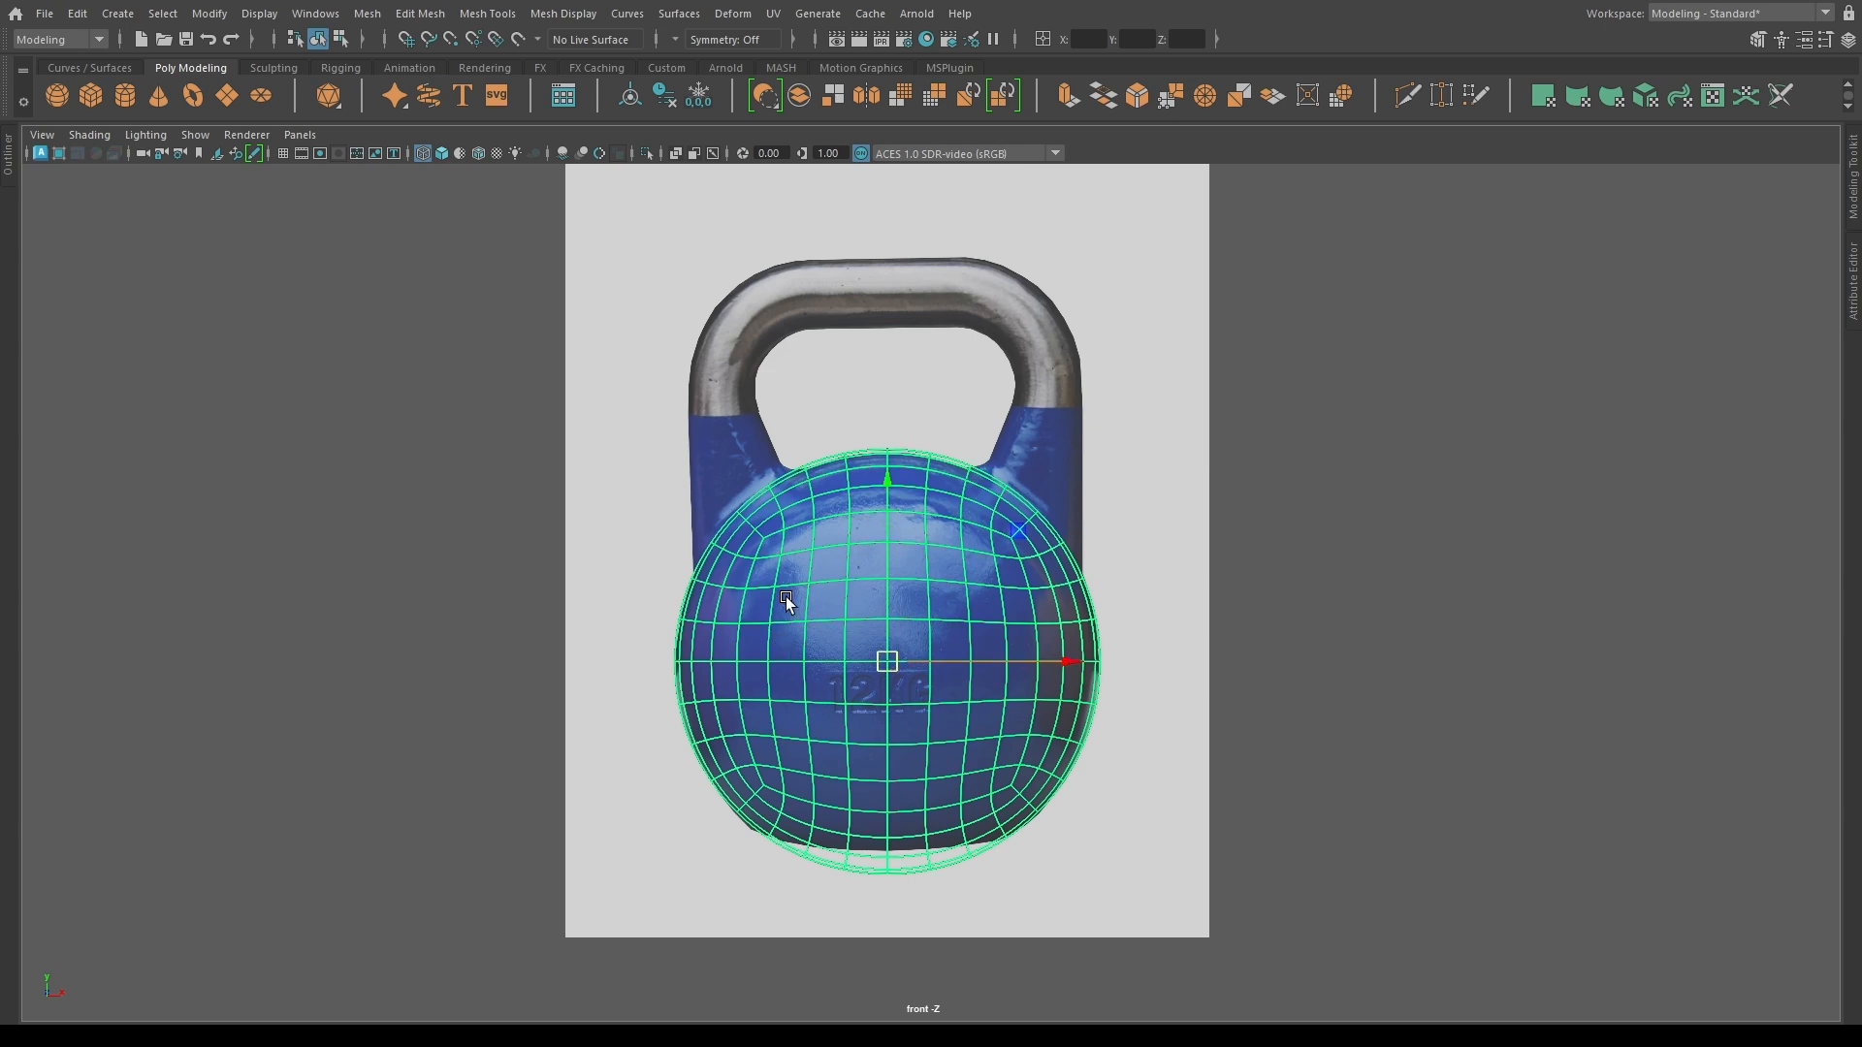
{"action": "left_click_drag", "start_coordinate": [887, 482], "coordinate": [889, 500]}
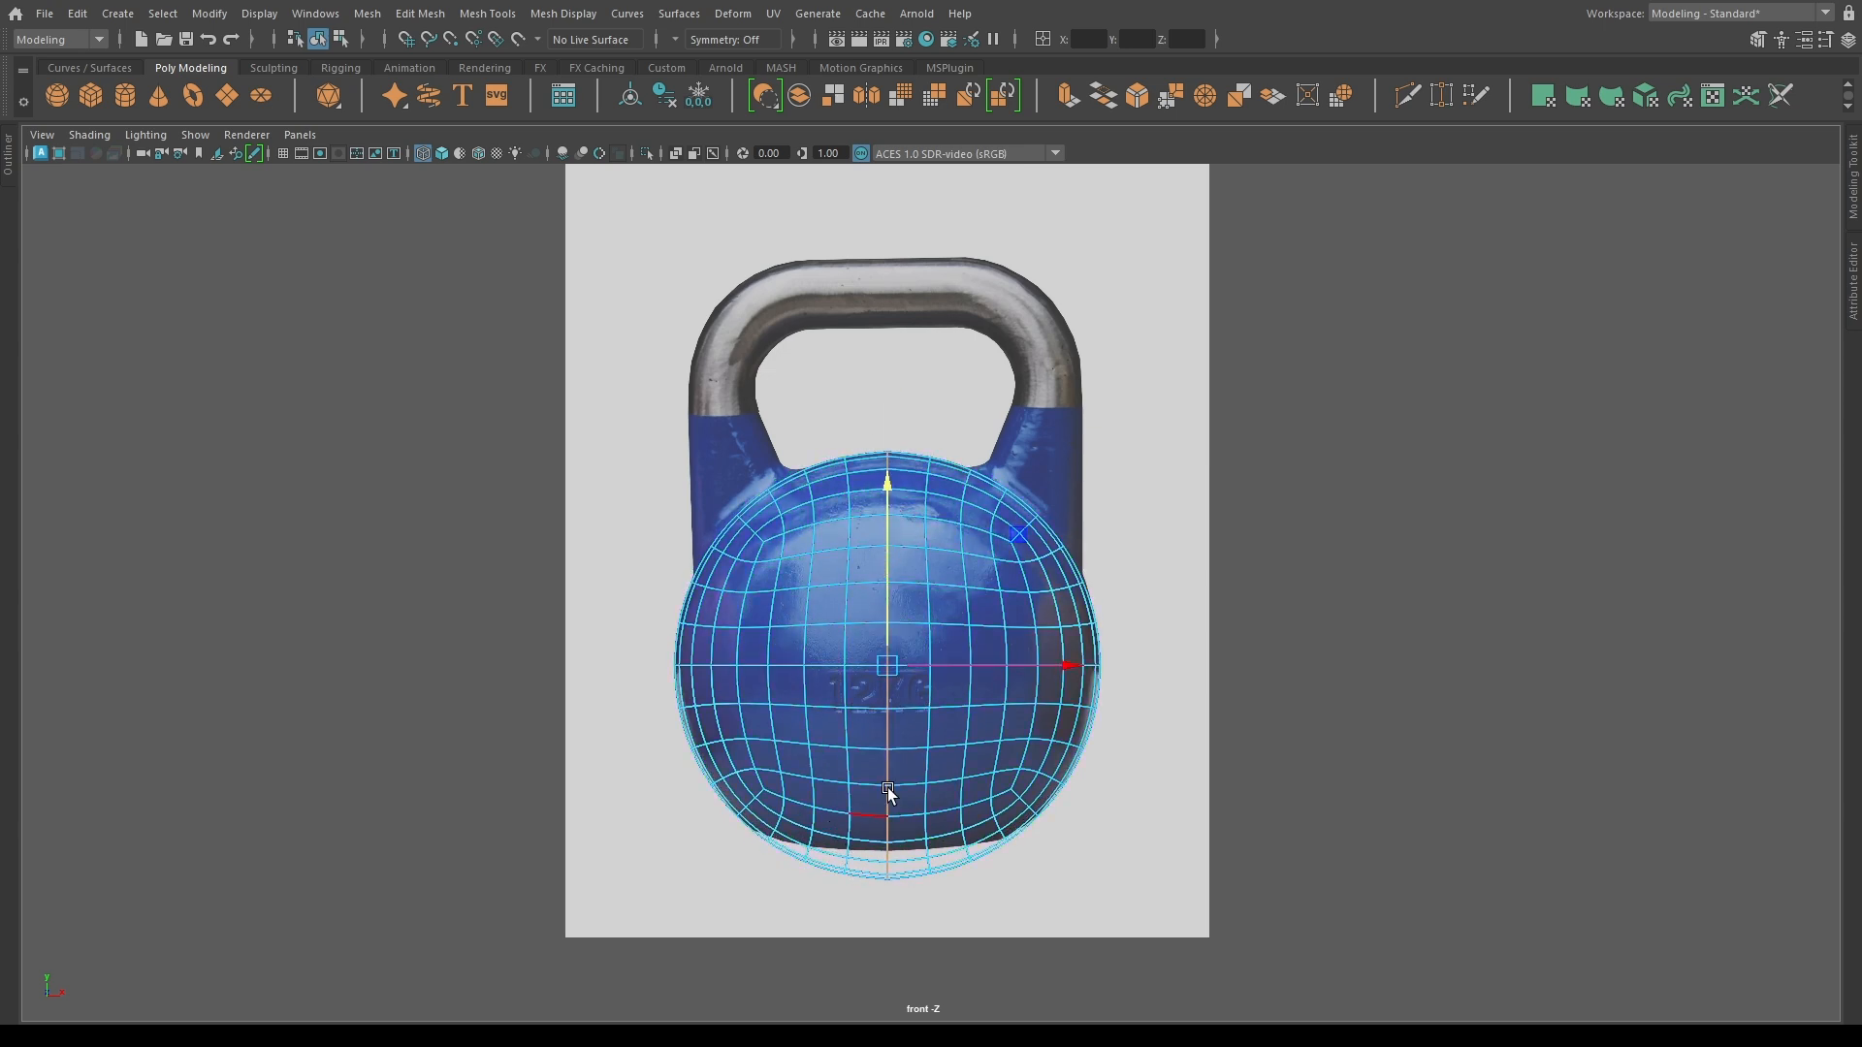
Delete the faces on the right half of the sphere, leaving the left half for modelling.
{"action": "left_click", "coordinate": [1192, 809]}
{"action": "double_click", "coordinate": [1021, 603]}
{"action": "key", "text": "Delete"}
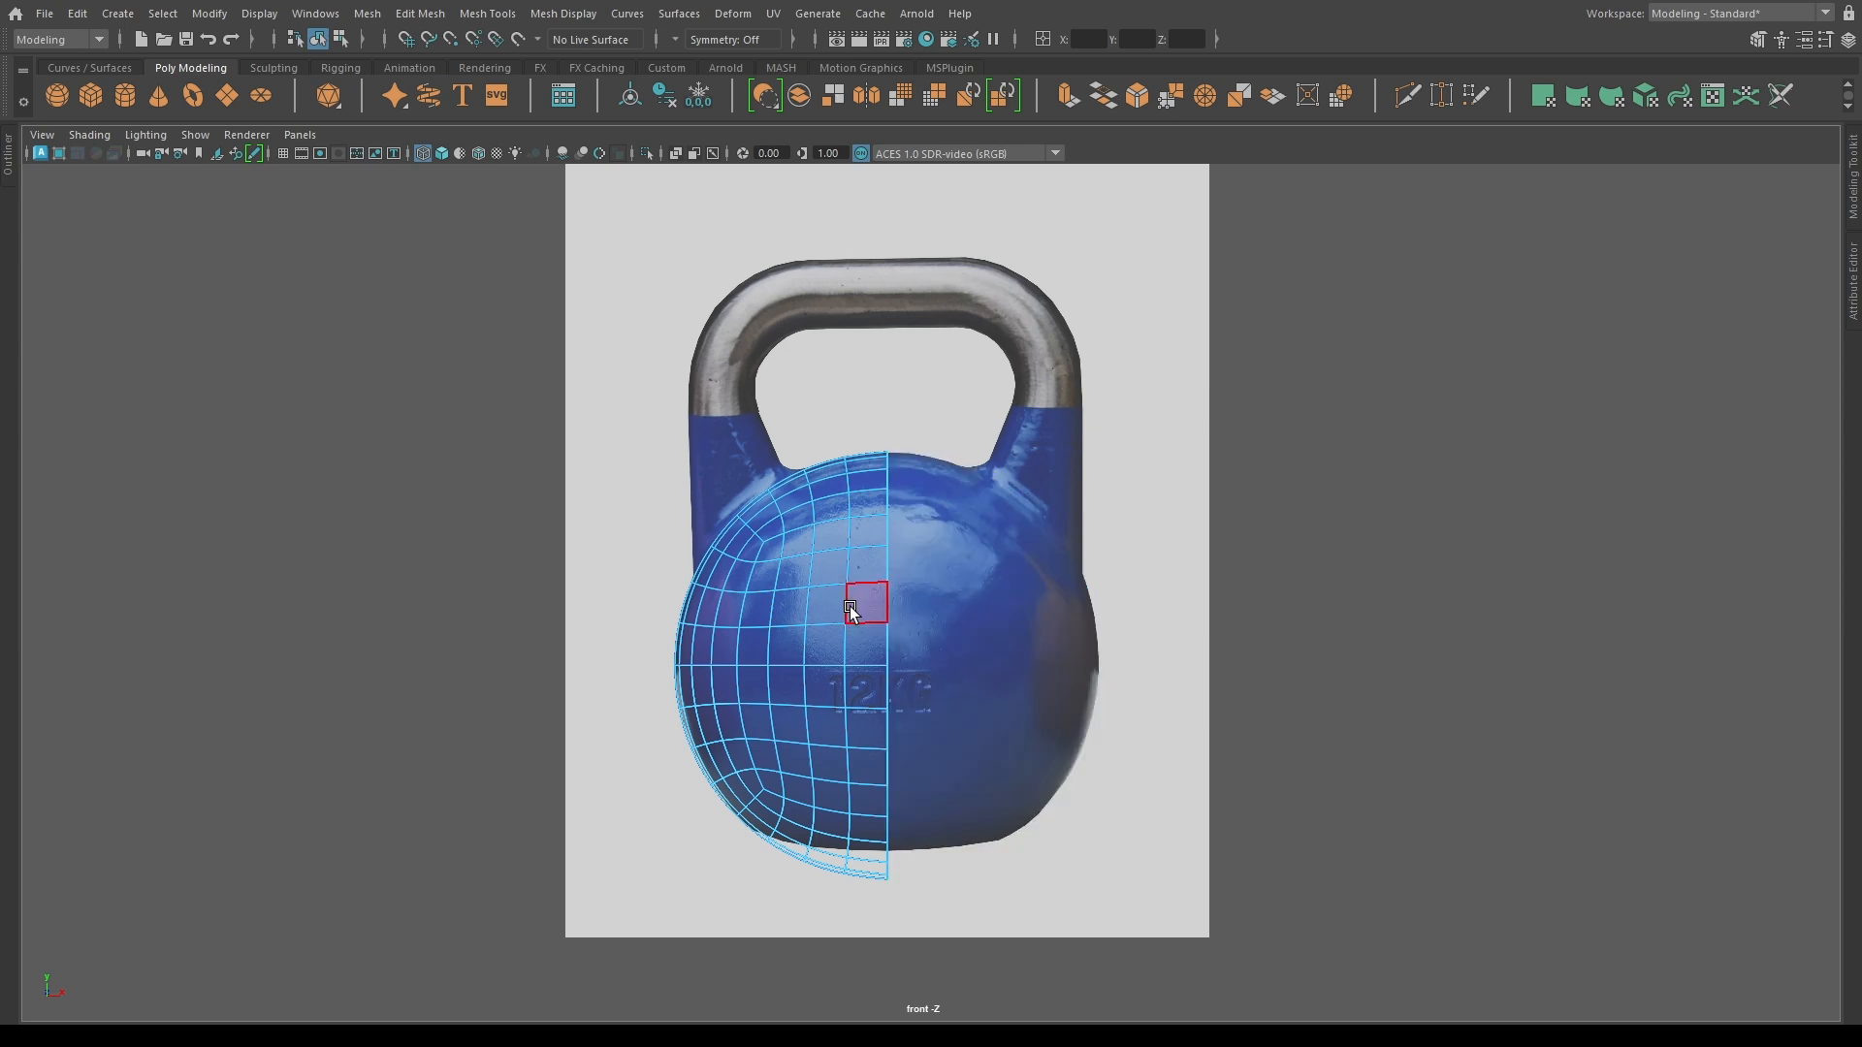
Scale the half sphere down slightly so its outline follows the kettlebell body in the reference.
{"action": "scroll", "coordinate": [671, 469], "scroll_direction": "up", "scroll_amount": 2}
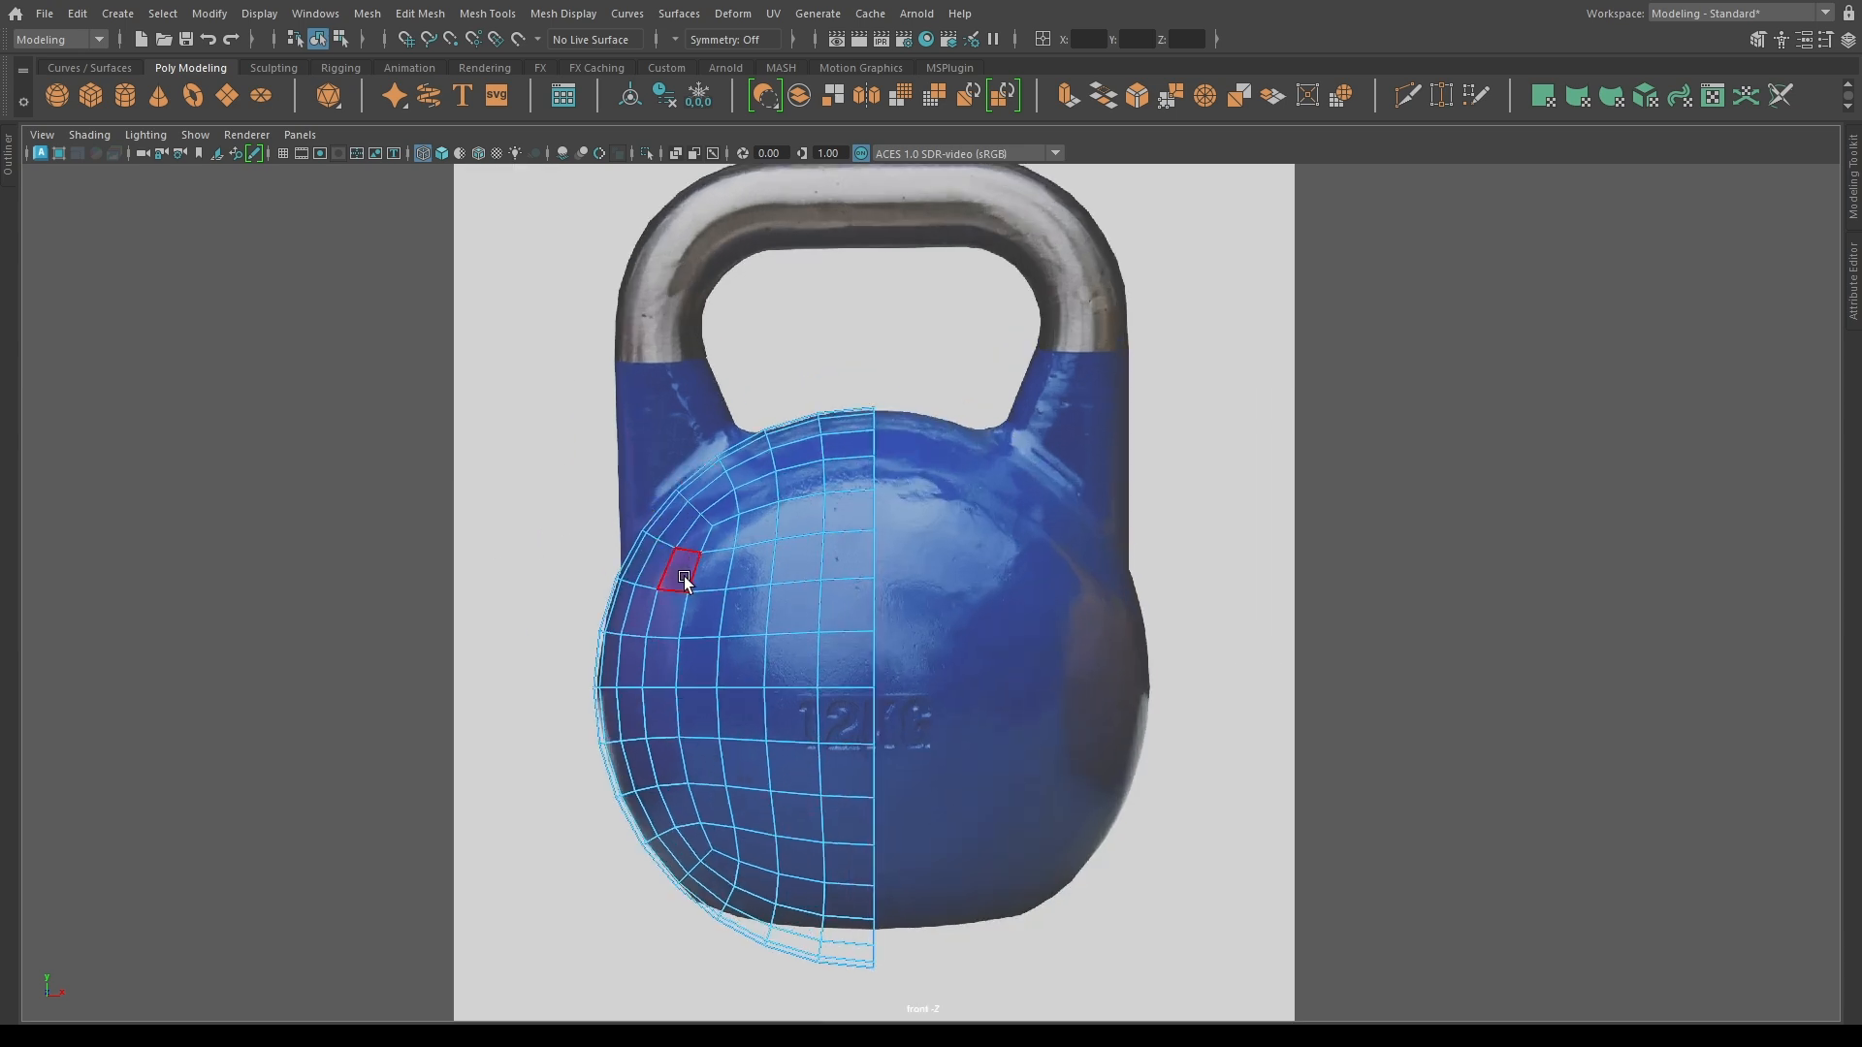
{"action": "right_click_drag", "start_coordinate": [828, 584], "coordinate": [1050, 365]}
{"action": "key", "text": "r"}
{"action": "left_click_drag", "start_coordinate": [873, 694], "coordinate": [867, 699]}
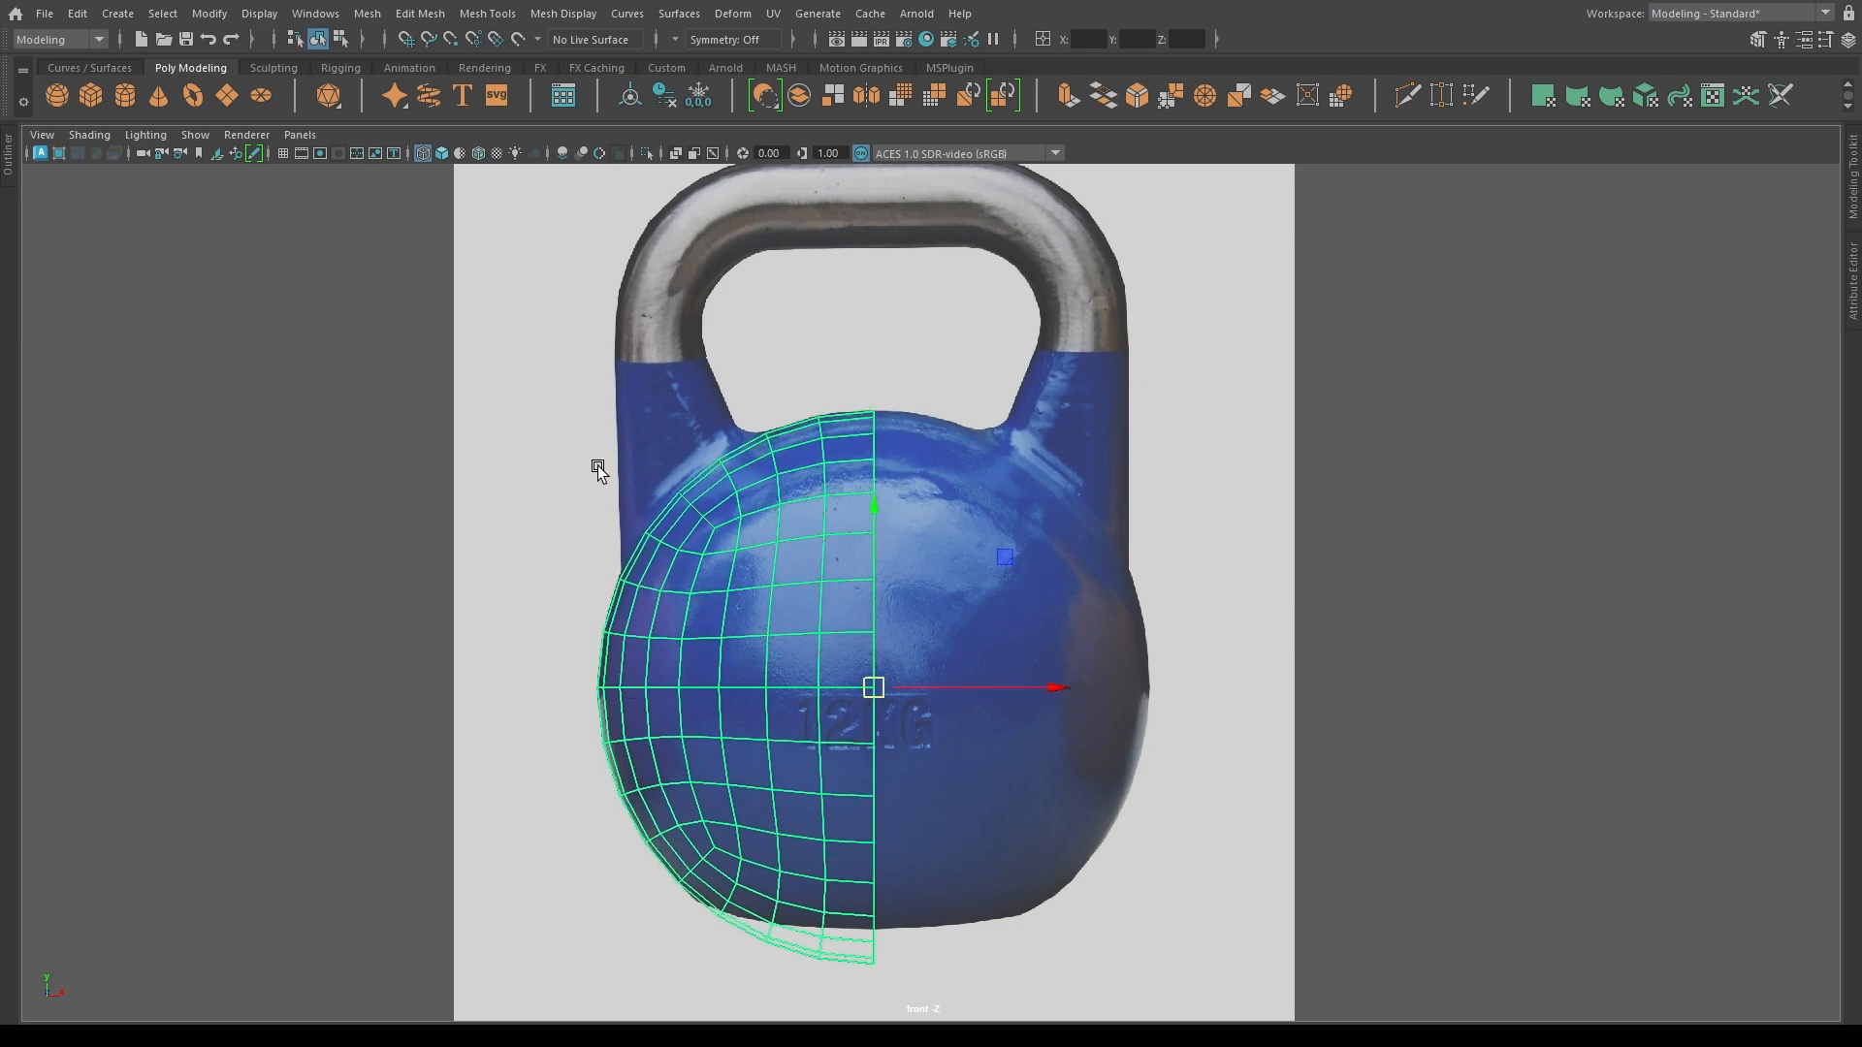
Select the eight faces on the sphere's upper side where the handle joins the body, two faces wide.
{"action": "right_click_drag", "start_coordinate": [598, 467], "coordinate": [645, 562]}
{"action": "scroll", "coordinate": [630, 560], "scroll_direction": "up", "scroll_amount": 3}
{"action": "middle_click_drag", "start_coordinate": [388, 432], "coordinate": [683, 638], "text": "alt"}
{"action": "scroll", "coordinate": [682, 638], "scroll_direction": "up", "scroll_amount": 3}
{"action": "left_click_drag", "start_coordinate": [730, 874], "coordinate": [732, 876]}
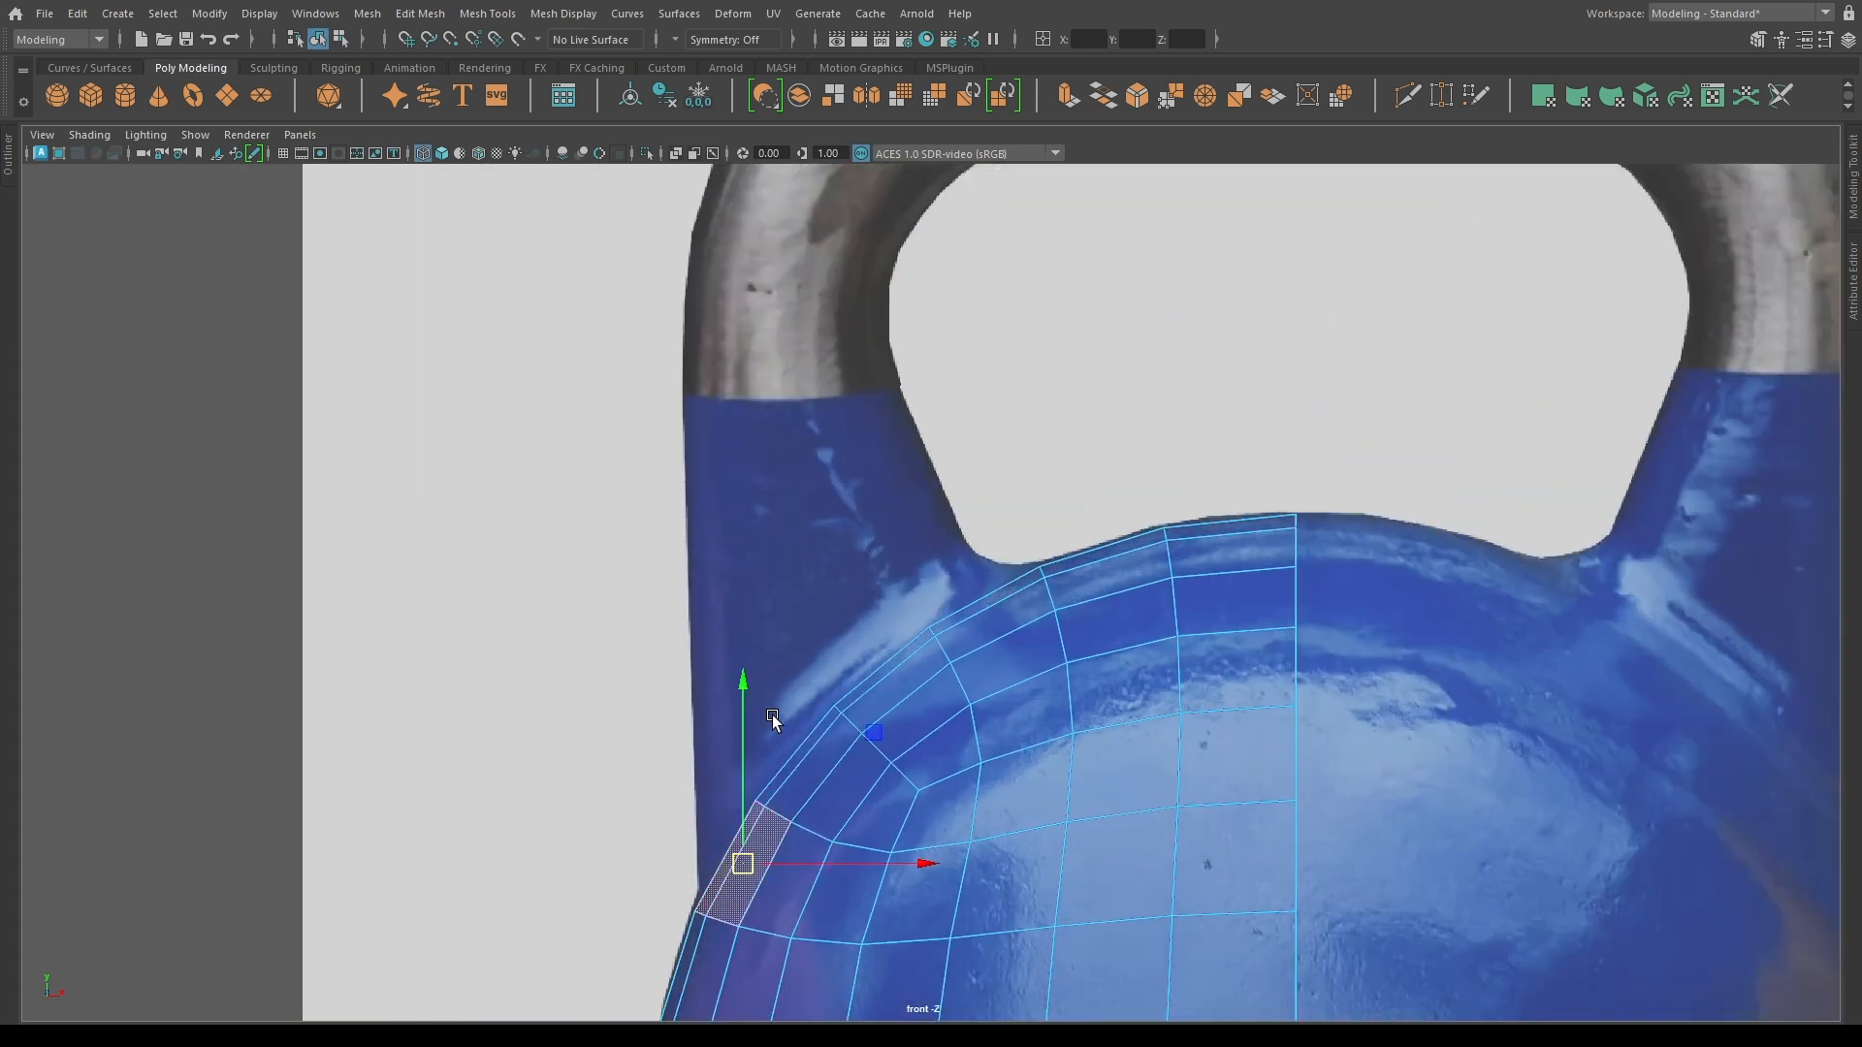
{"action": "left_click_drag", "start_coordinate": [770, 713], "coordinate": [809, 745], "text": "shift"}
{"action": "left_click_drag", "start_coordinate": [855, 625], "coordinate": [892, 684], "text": "shift"}
{"action": "left_click_drag", "start_coordinate": [958, 532], "coordinate": [998, 616], "text": "shift"}
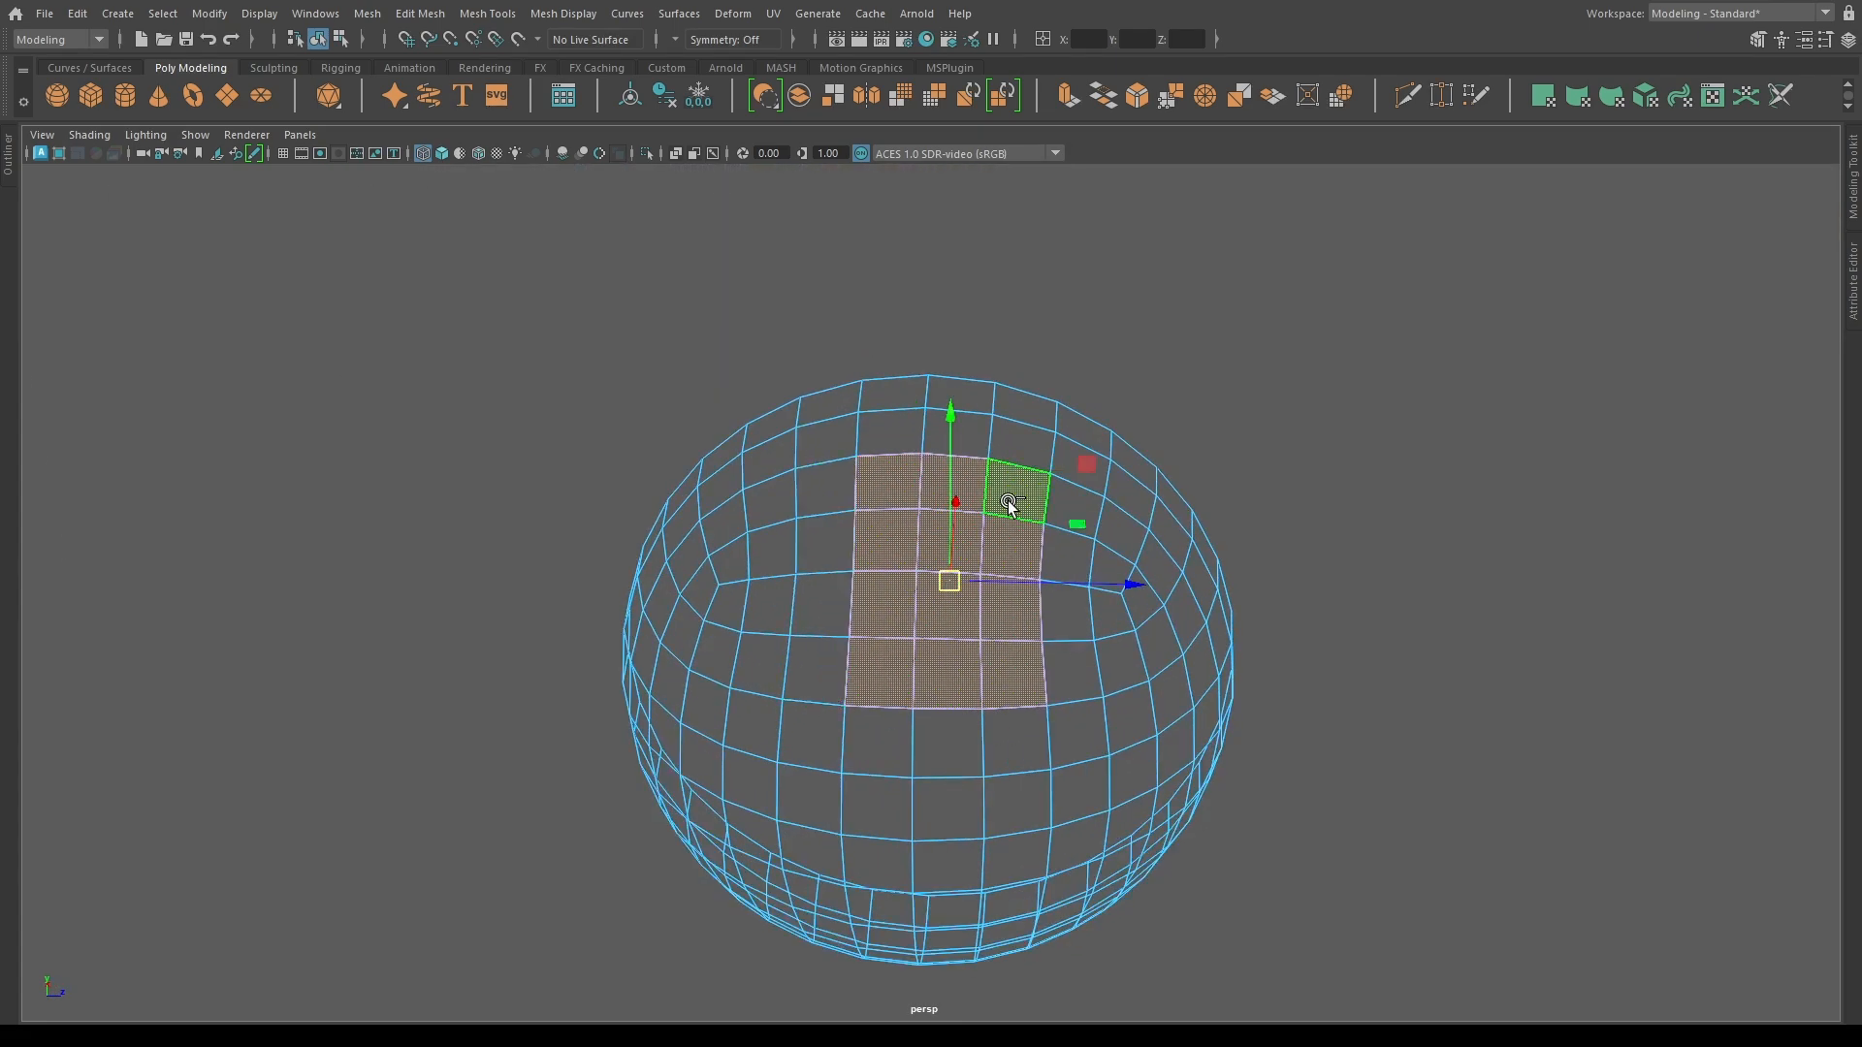
{"action": "left_click_drag", "start_coordinate": [1008, 503], "coordinate": [873, 979], "text": "alt"}
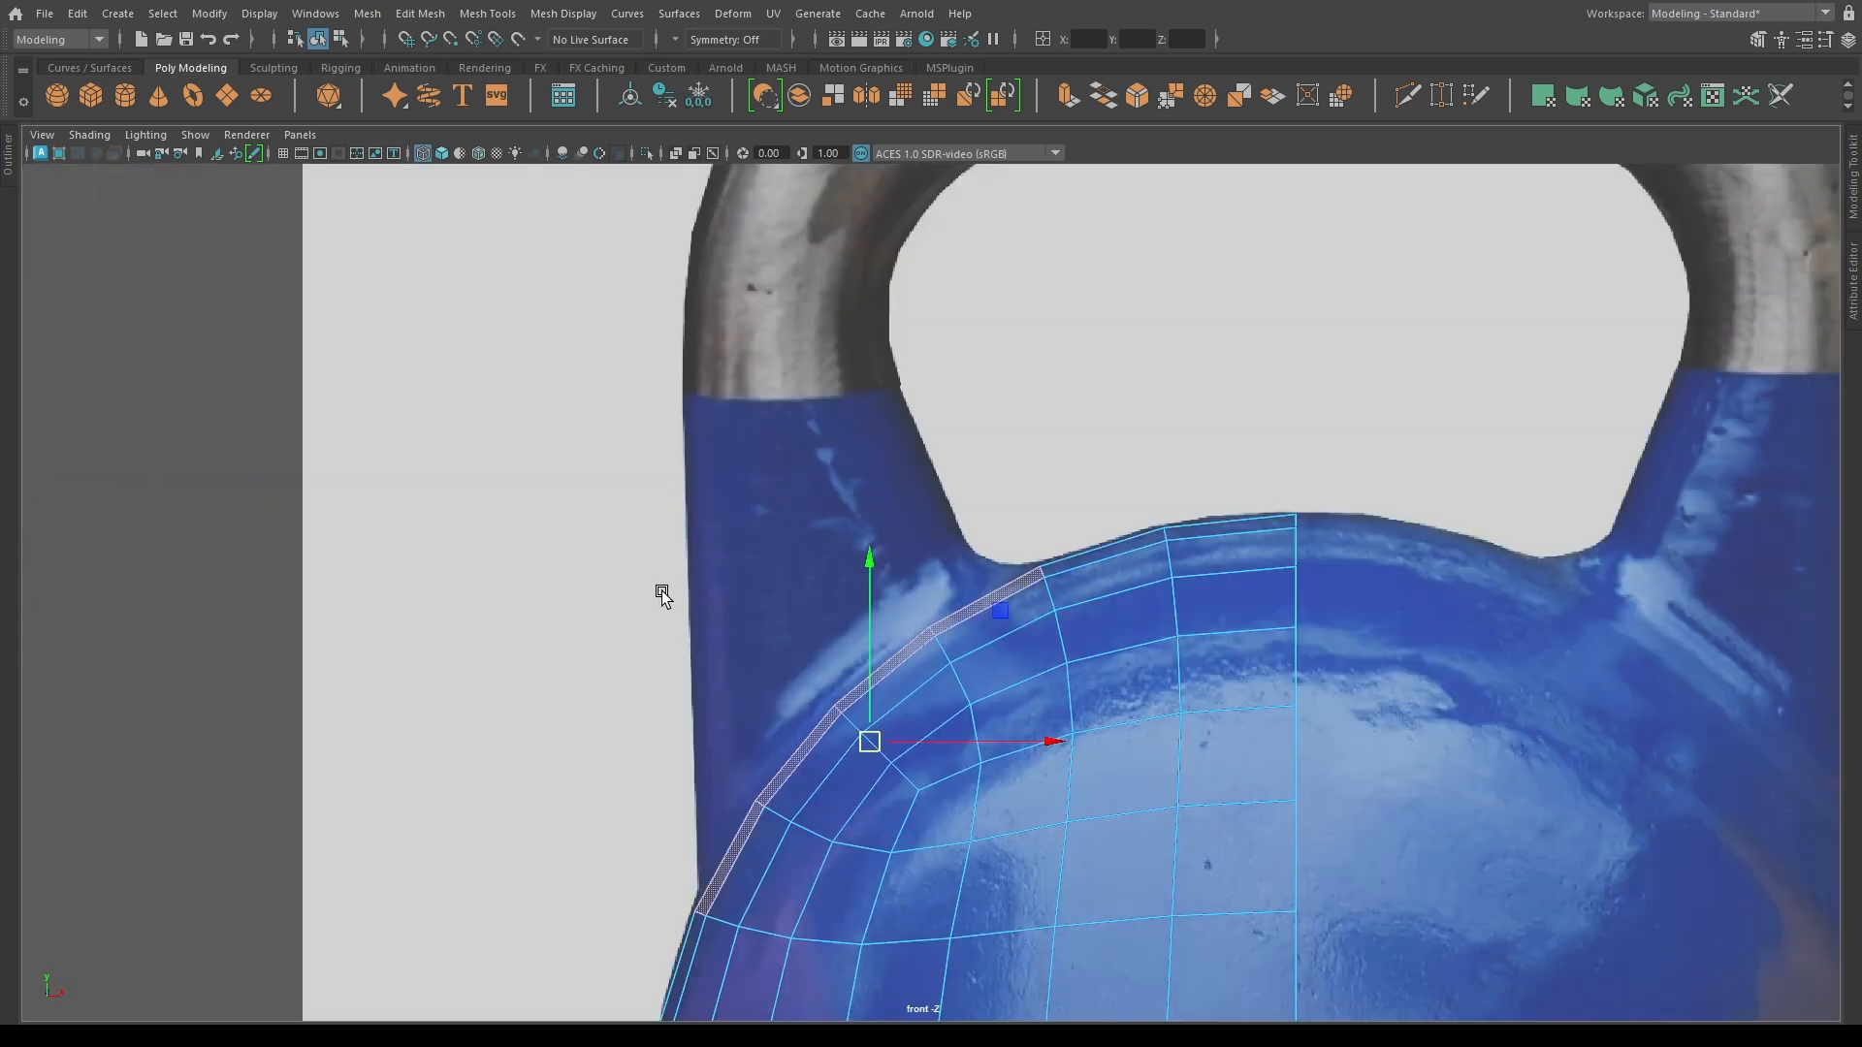
Extrude the eight selected faces and inset them with an offset of about 1.05.
{"action": "left_click", "coordinate": [1853, 180]}
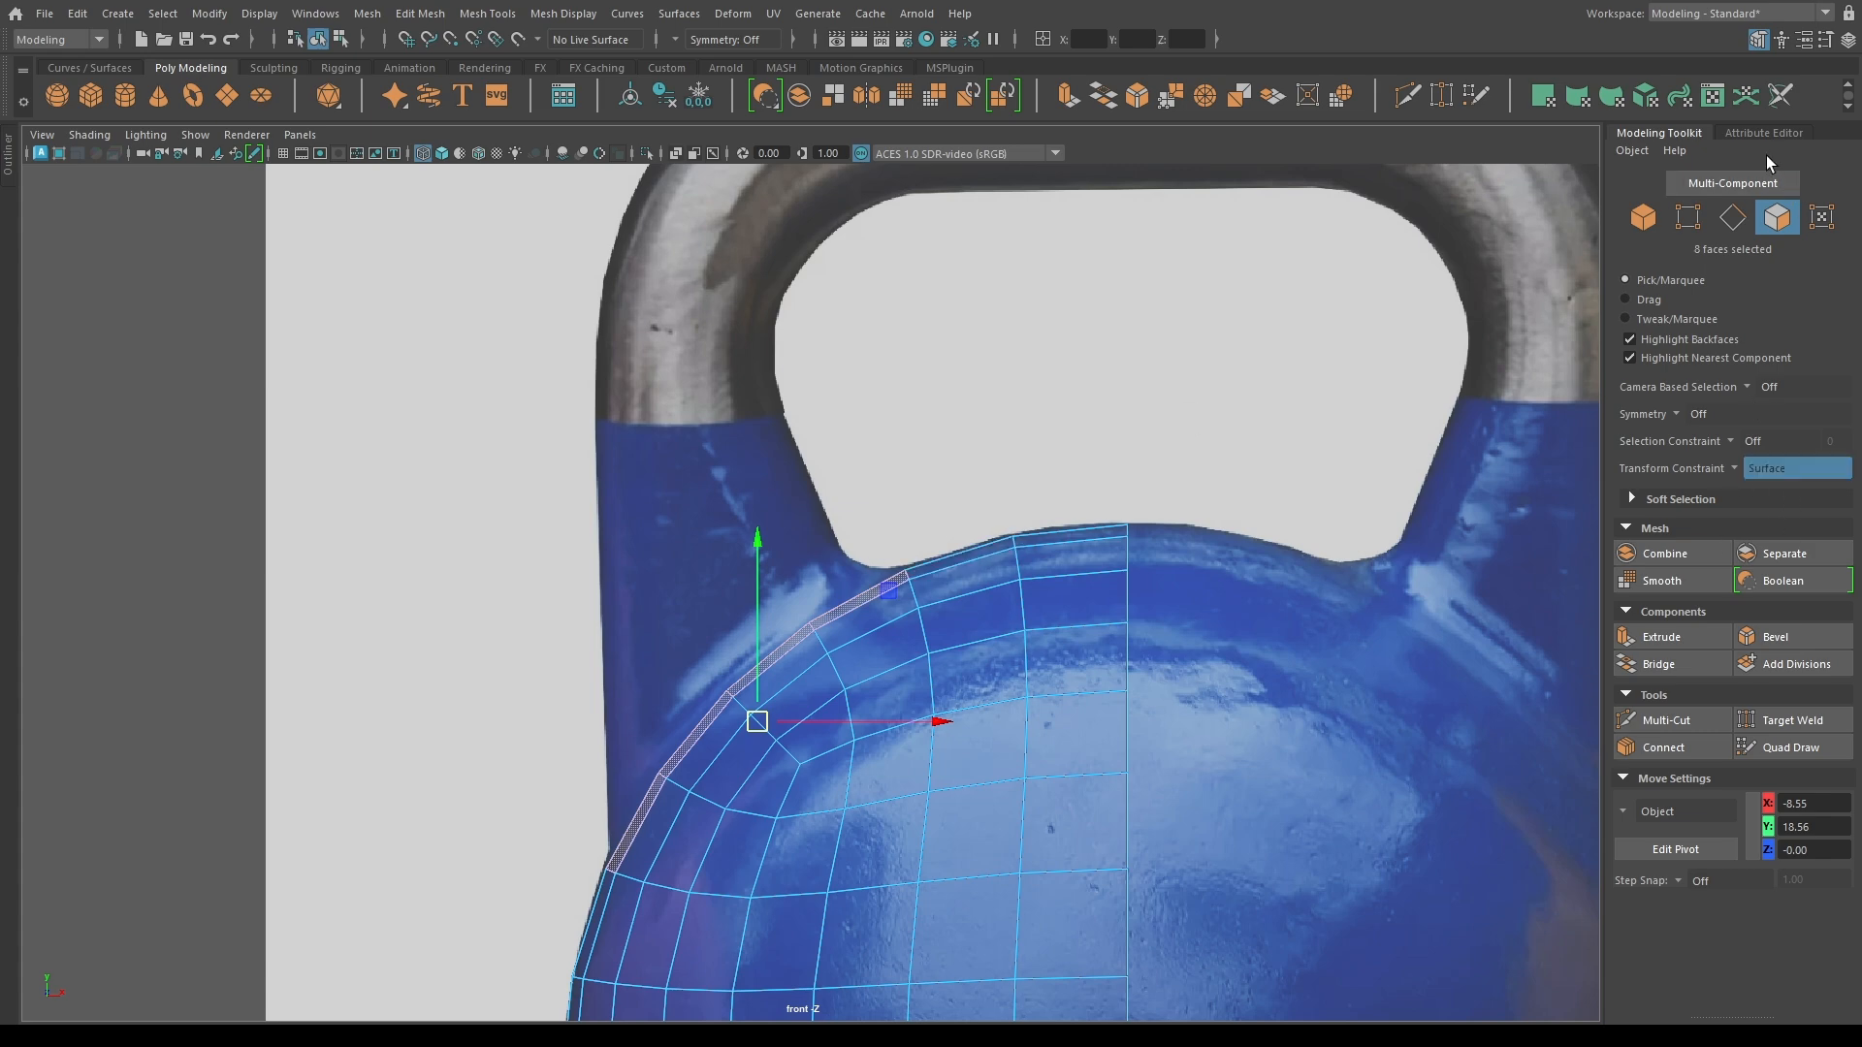
{"action": "left_click", "coordinate": [1672, 139]}
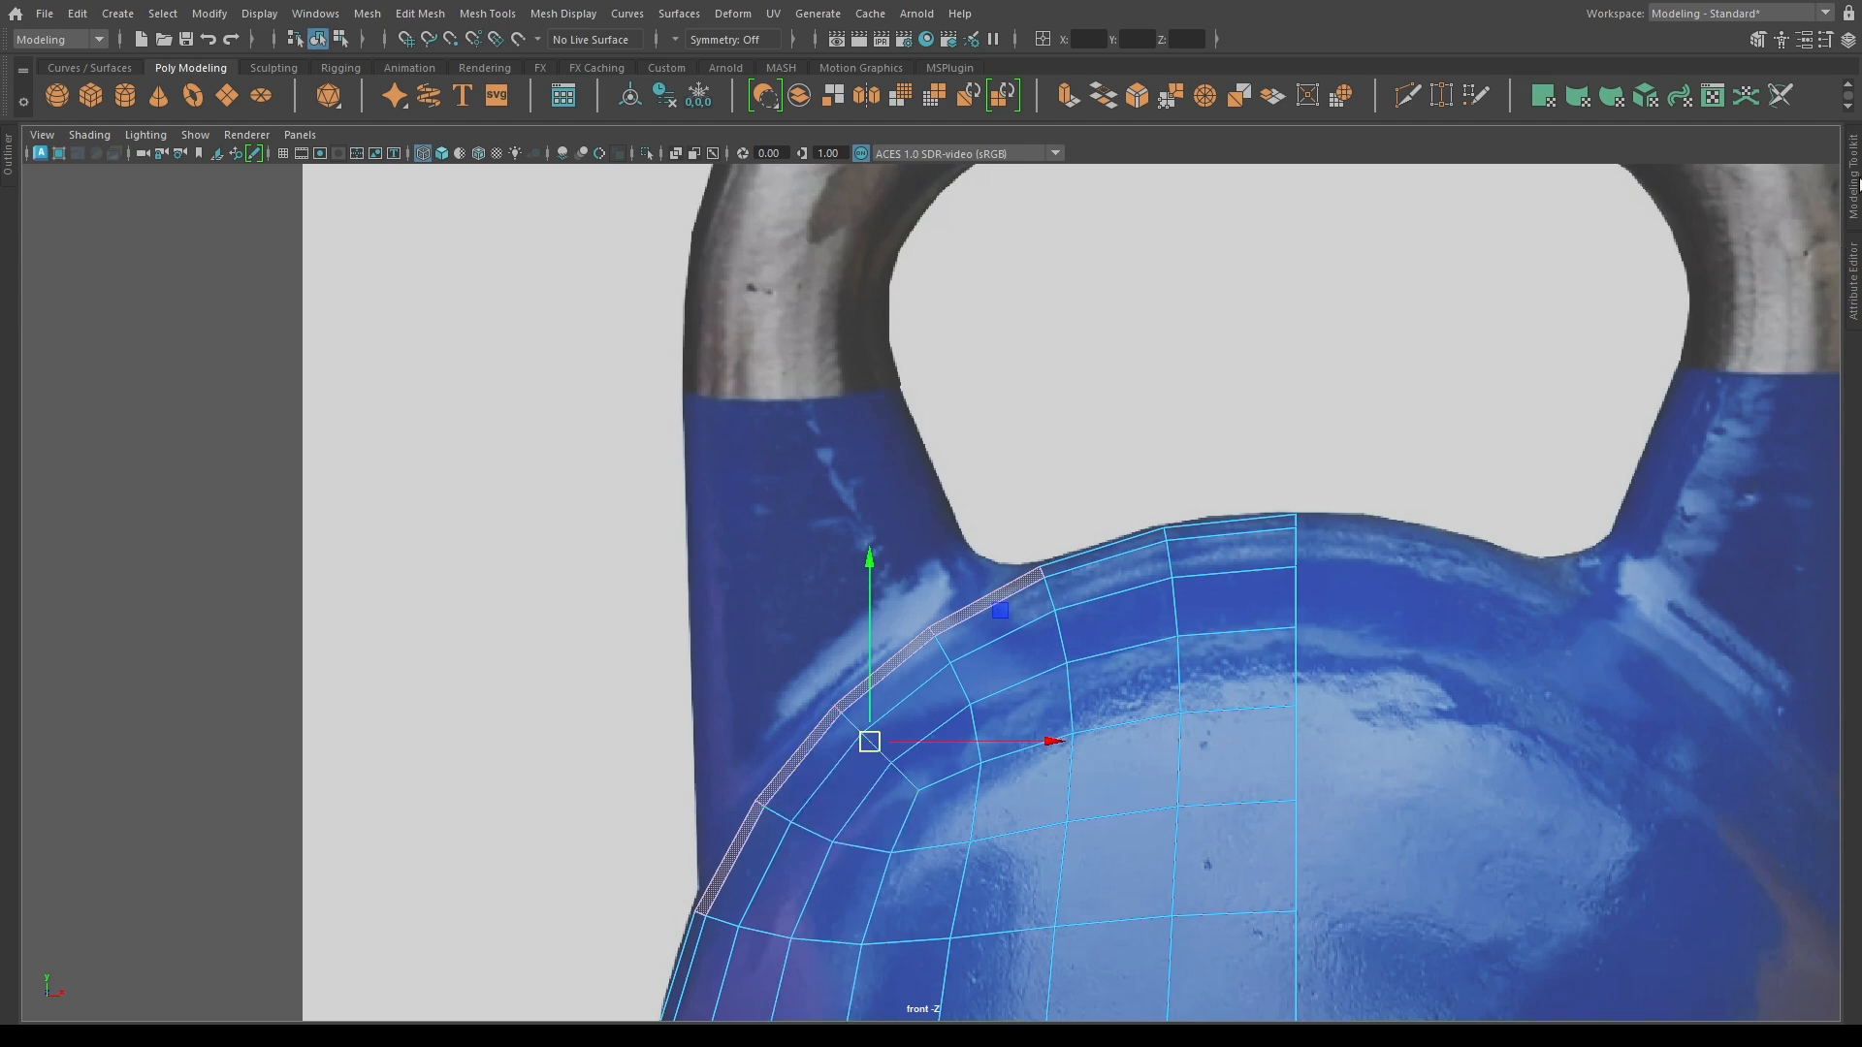
{"action": "key", "text": "ctrl+e"}
{"action": "key", "text": "space"}
{"action": "key", "text": "space"}
{"action": "left_click_drag", "start_coordinate": [773, 544], "coordinate": [987, 733], "text": "alt"}
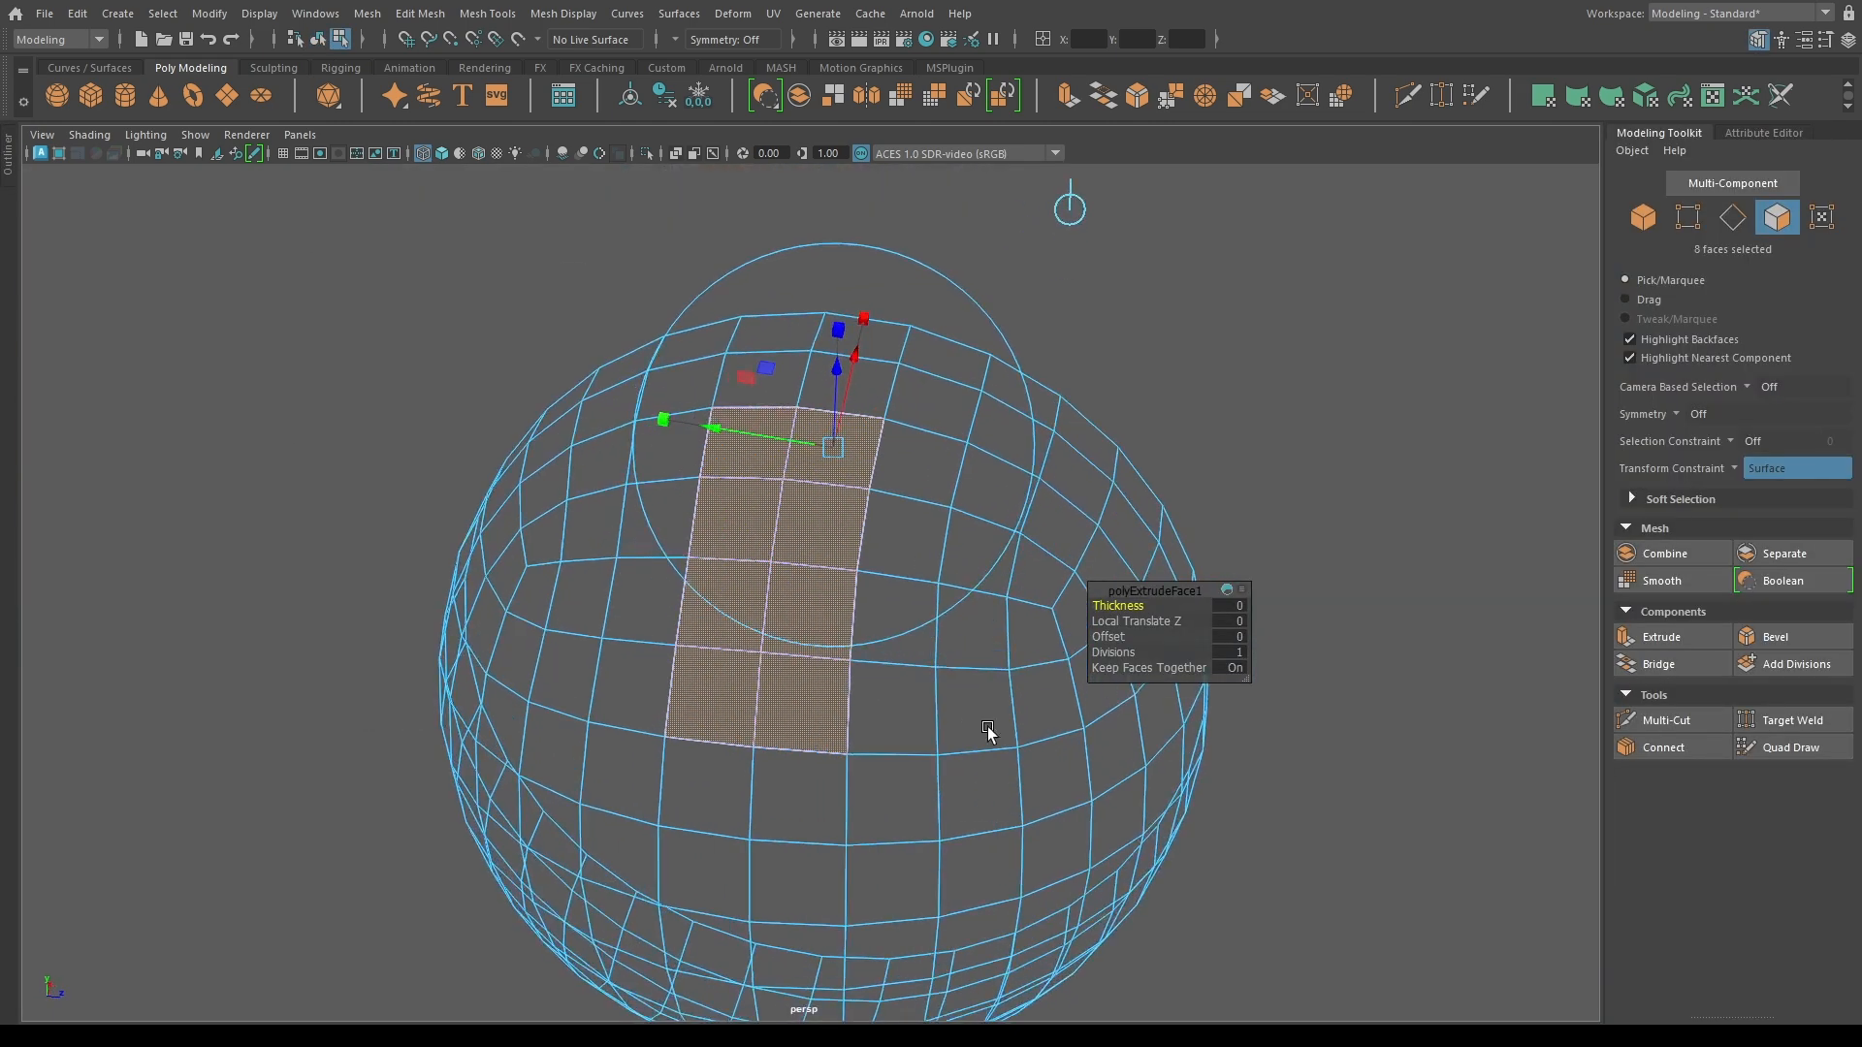
{"action": "left_click_drag", "start_coordinate": [1110, 638], "coordinate": [870, 599]}
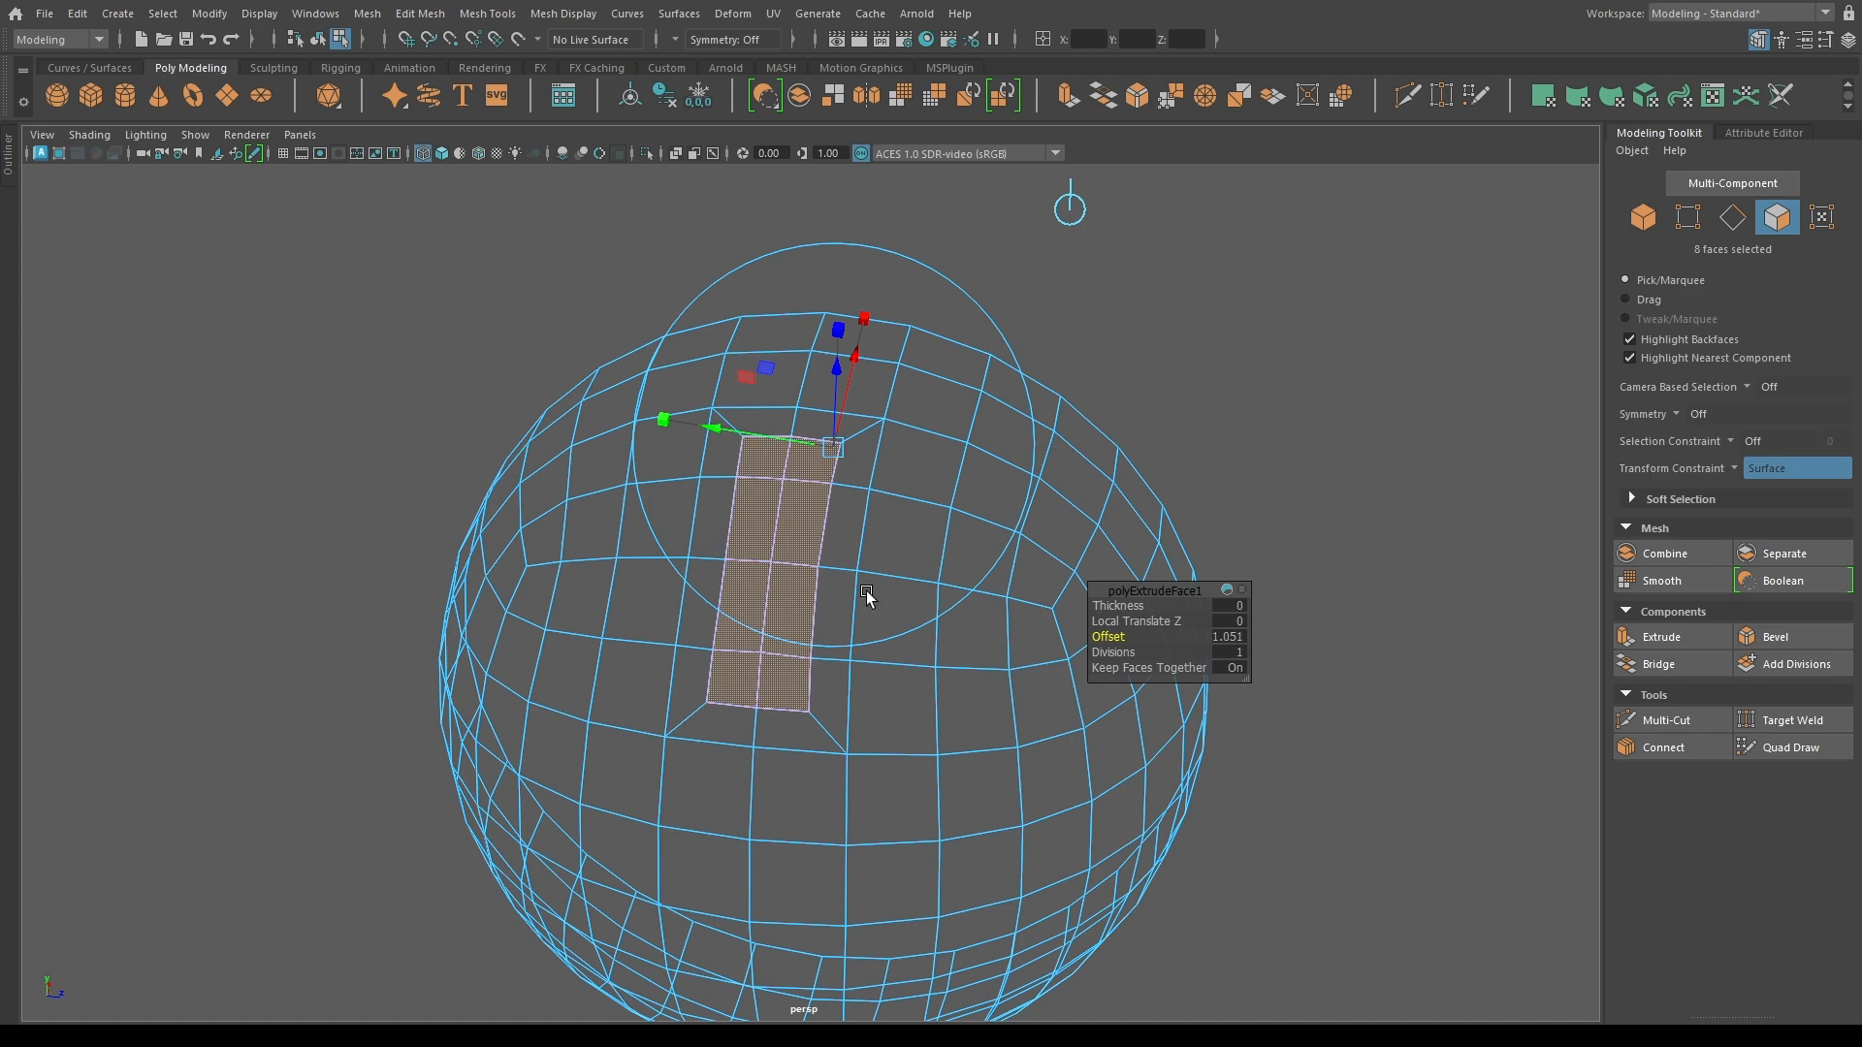
Set the face extrusion's offset to about 0.62 while comparing it with the front reference.
{"action": "key", "text": "w"}
{"action": "key", "text": "space"}
{"action": "key", "text": "space"}
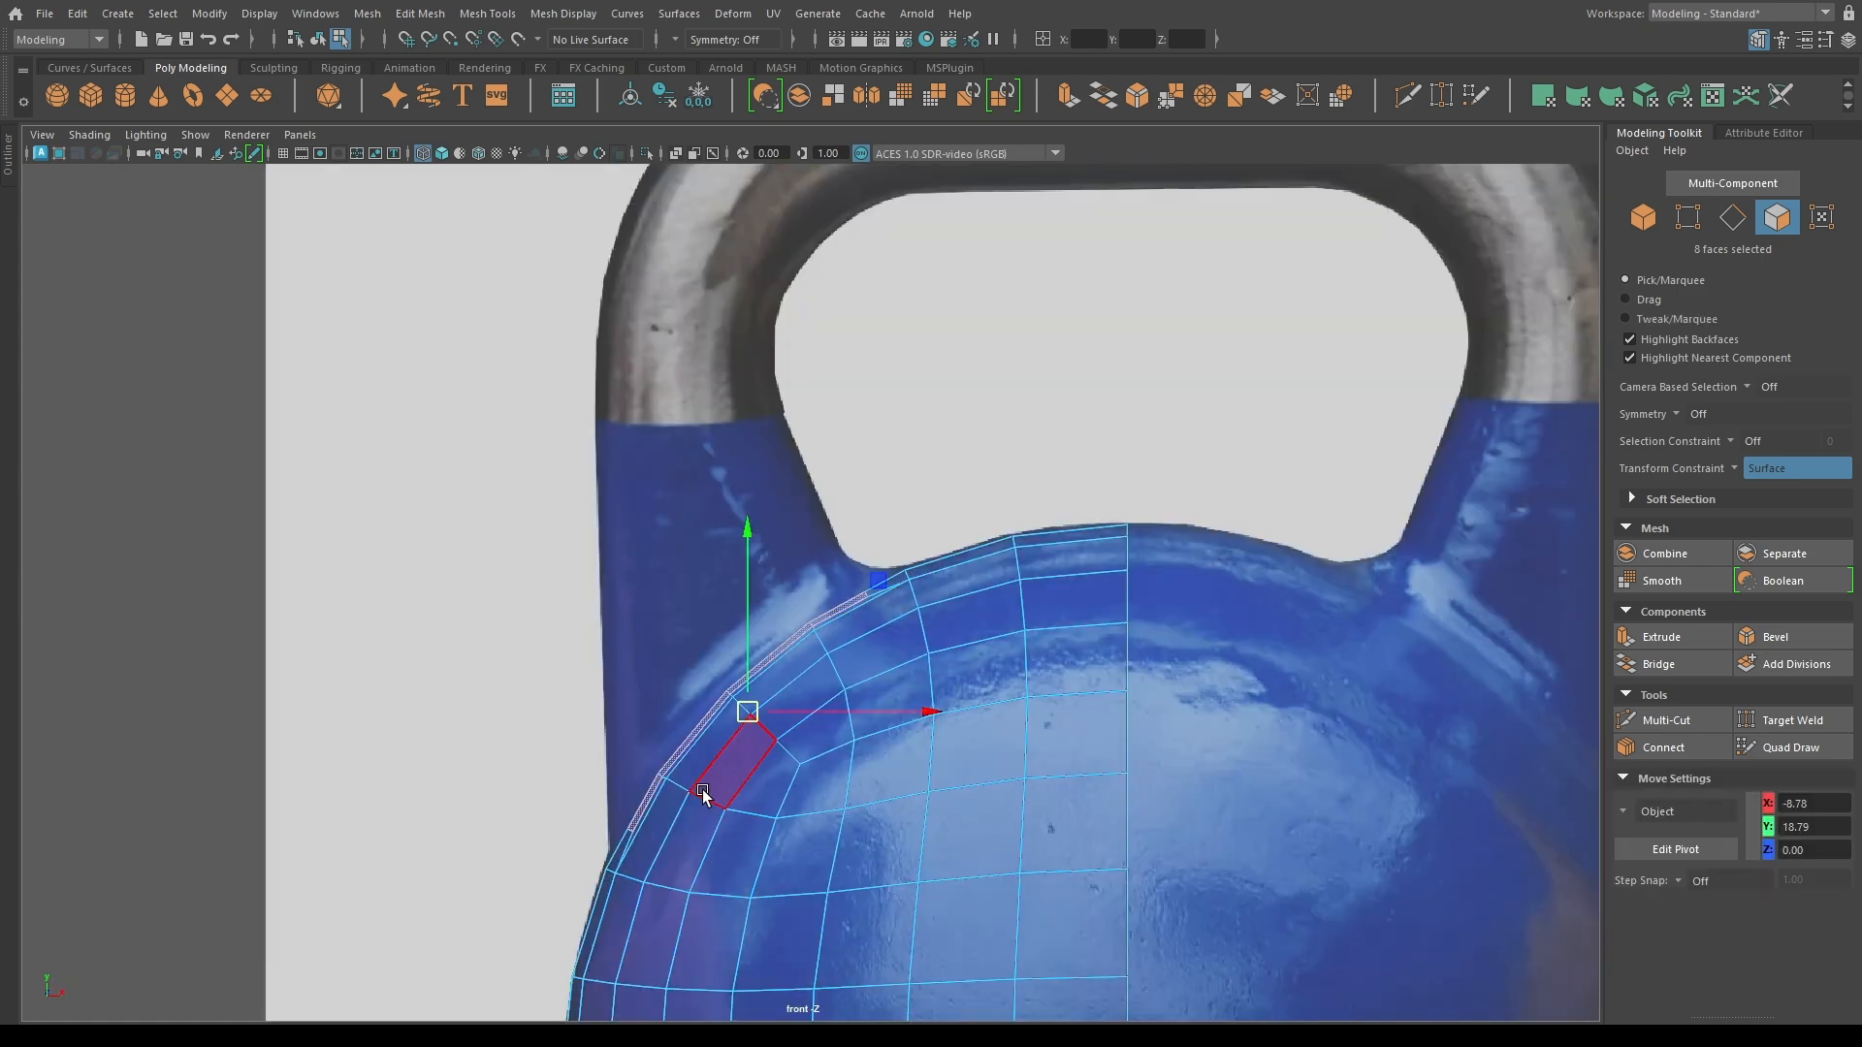
{"action": "key", "text": "t"}
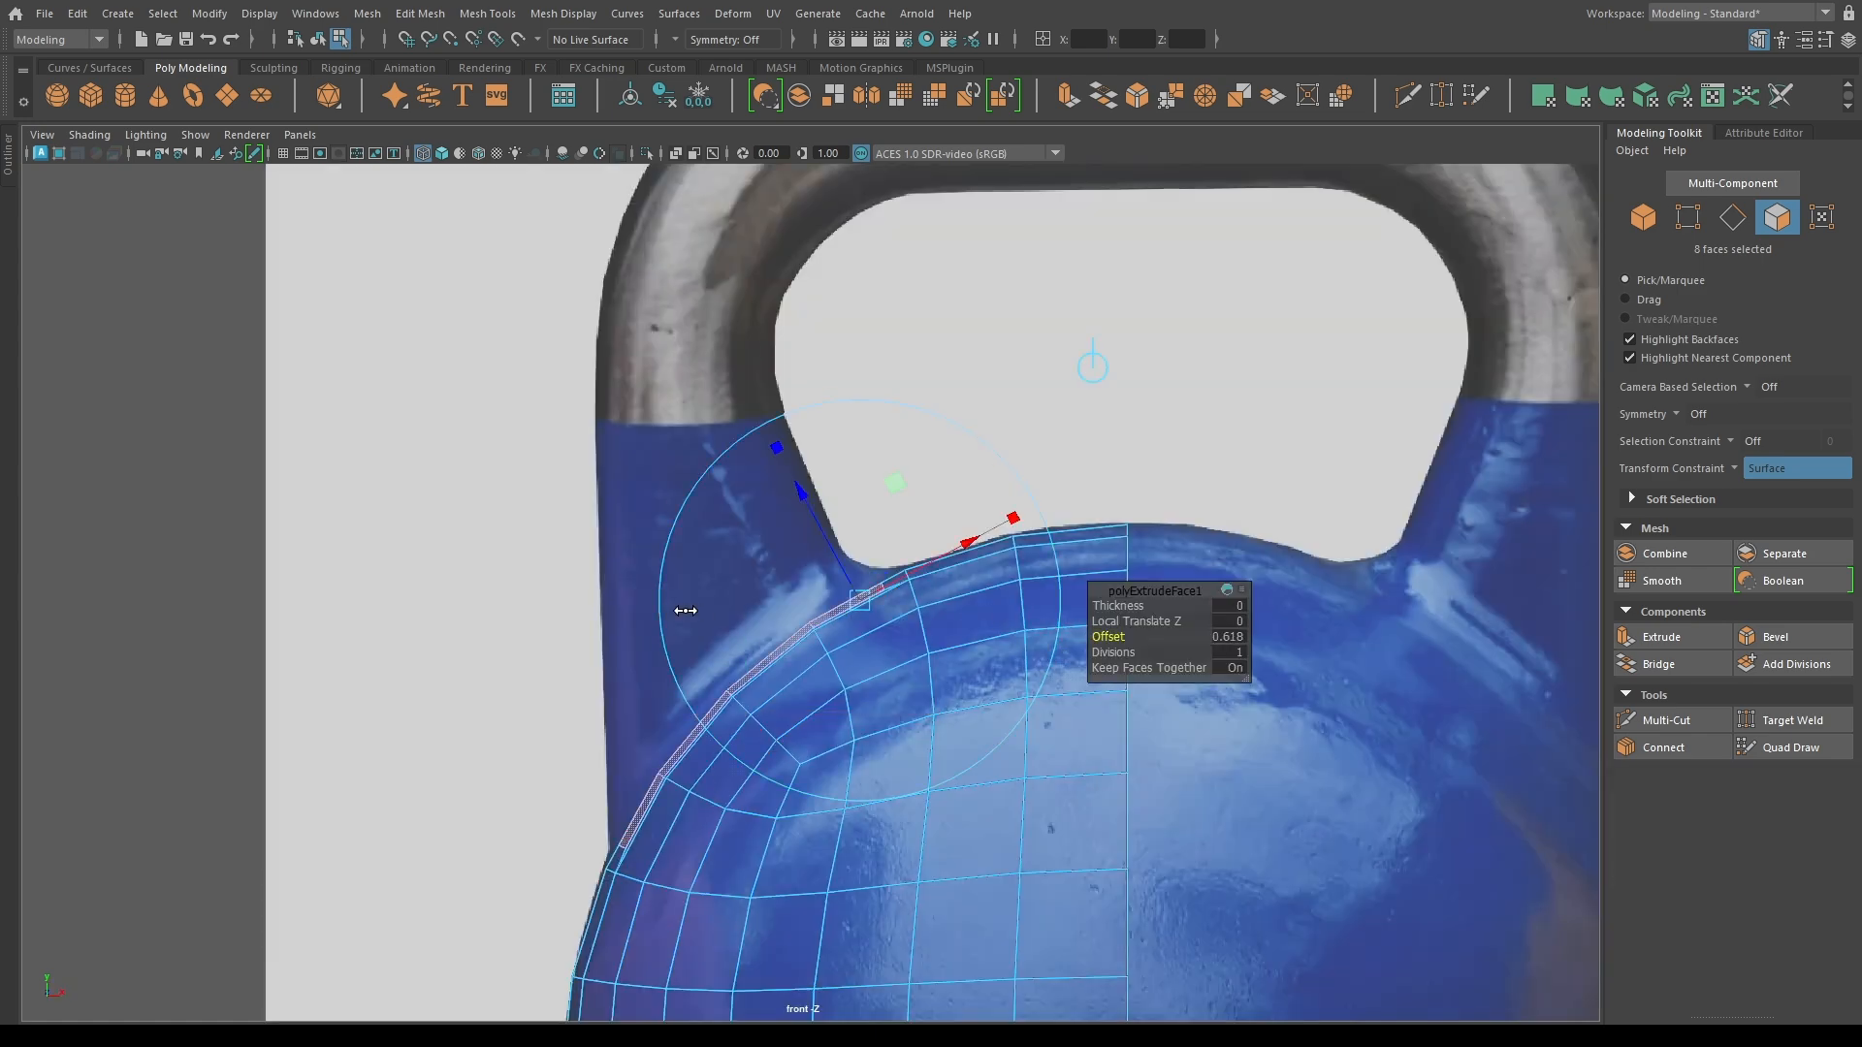
{"action": "key", "text": "w"}
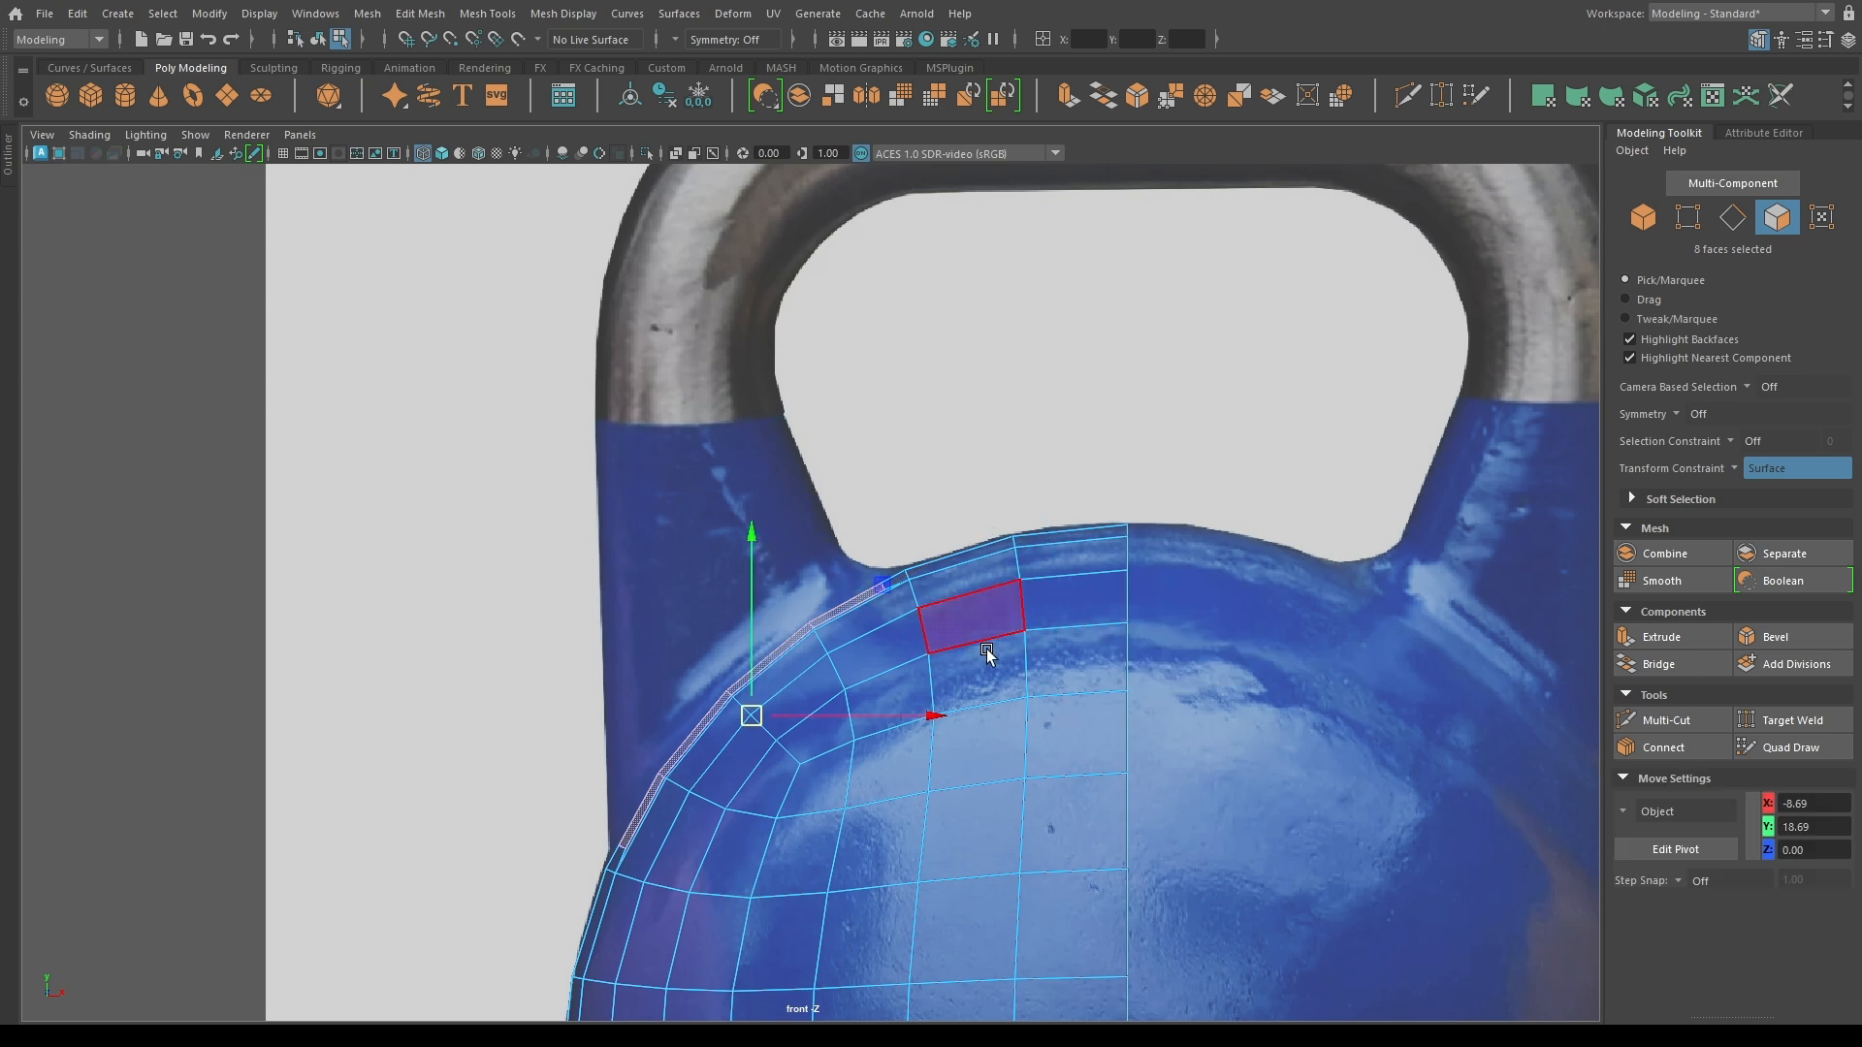
Extrude the inset faces again and move them up and outward with the Surface transform constraint turned off.
{"action": "key", "text": "ctrl+e"}
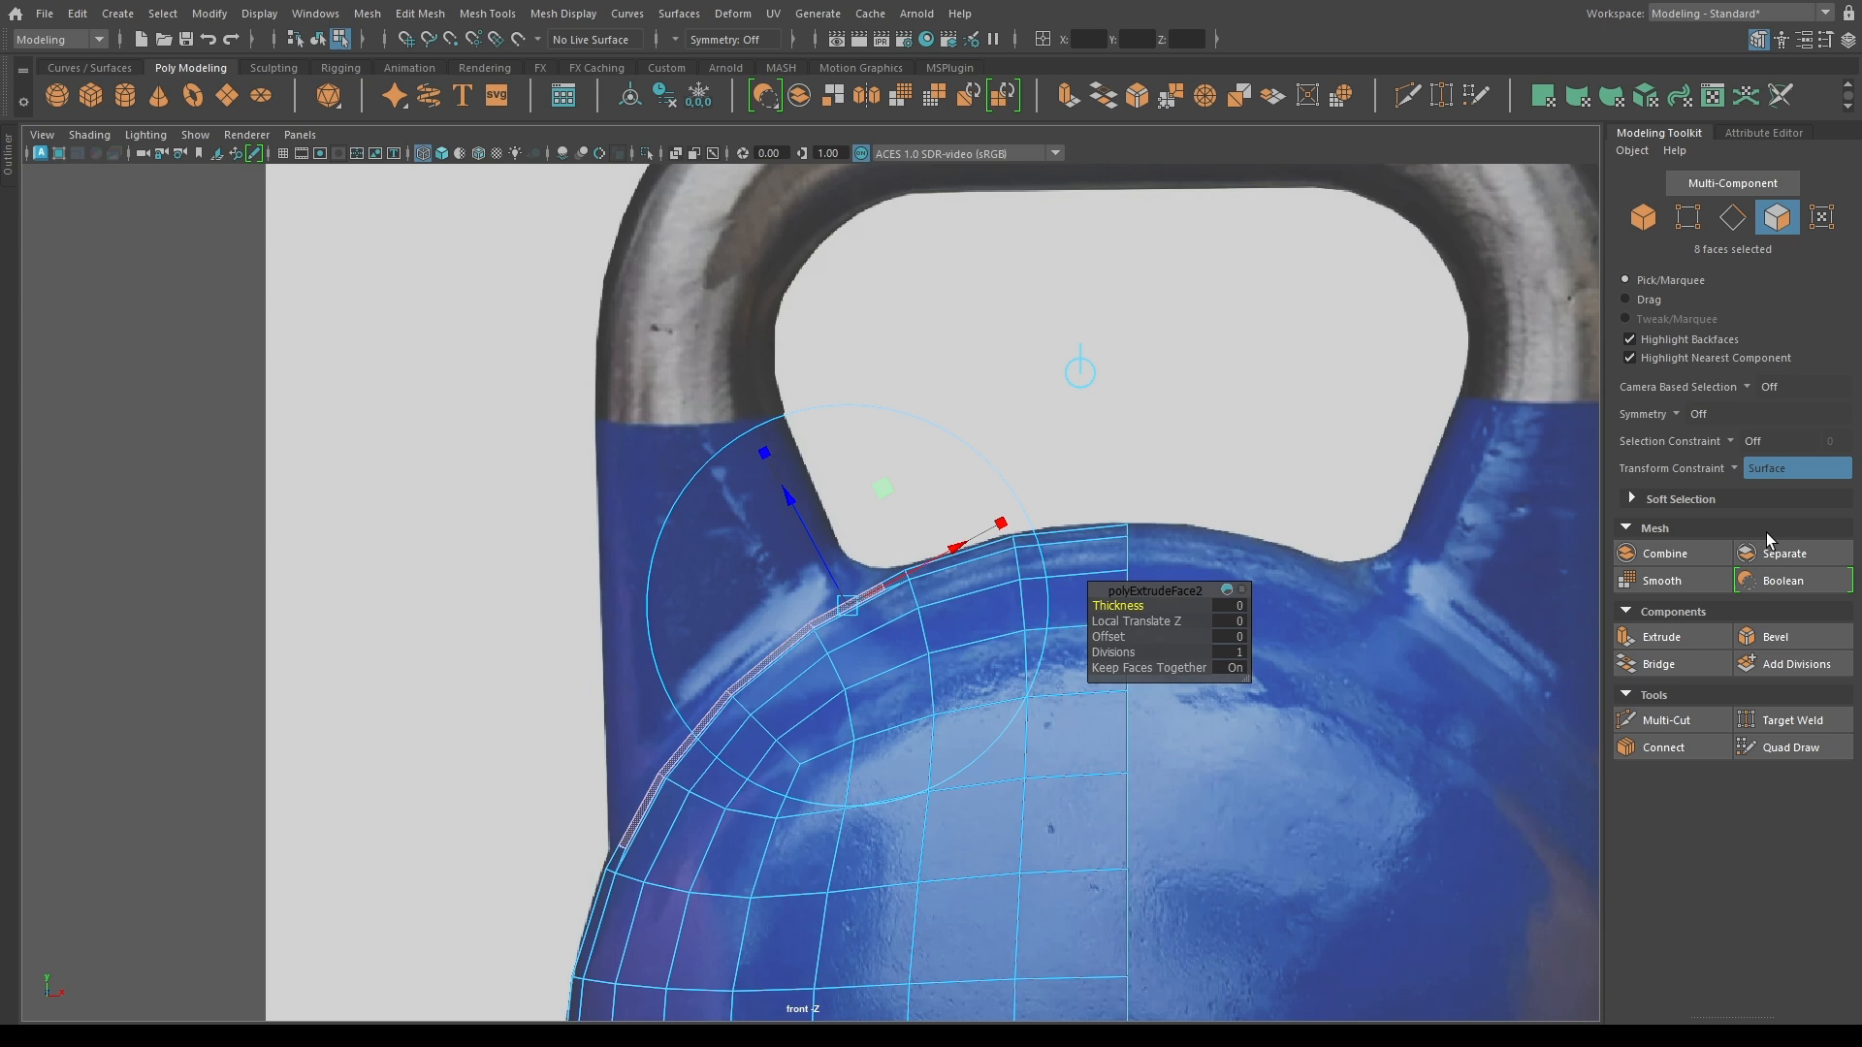
{"action": "left_click", "coordinate": [1745, 469]}
{"action": "key", "text": "w"}
{"action": "left_click_drag", "start_coordinate": [754, 593], "coordinate": [723, 550]}
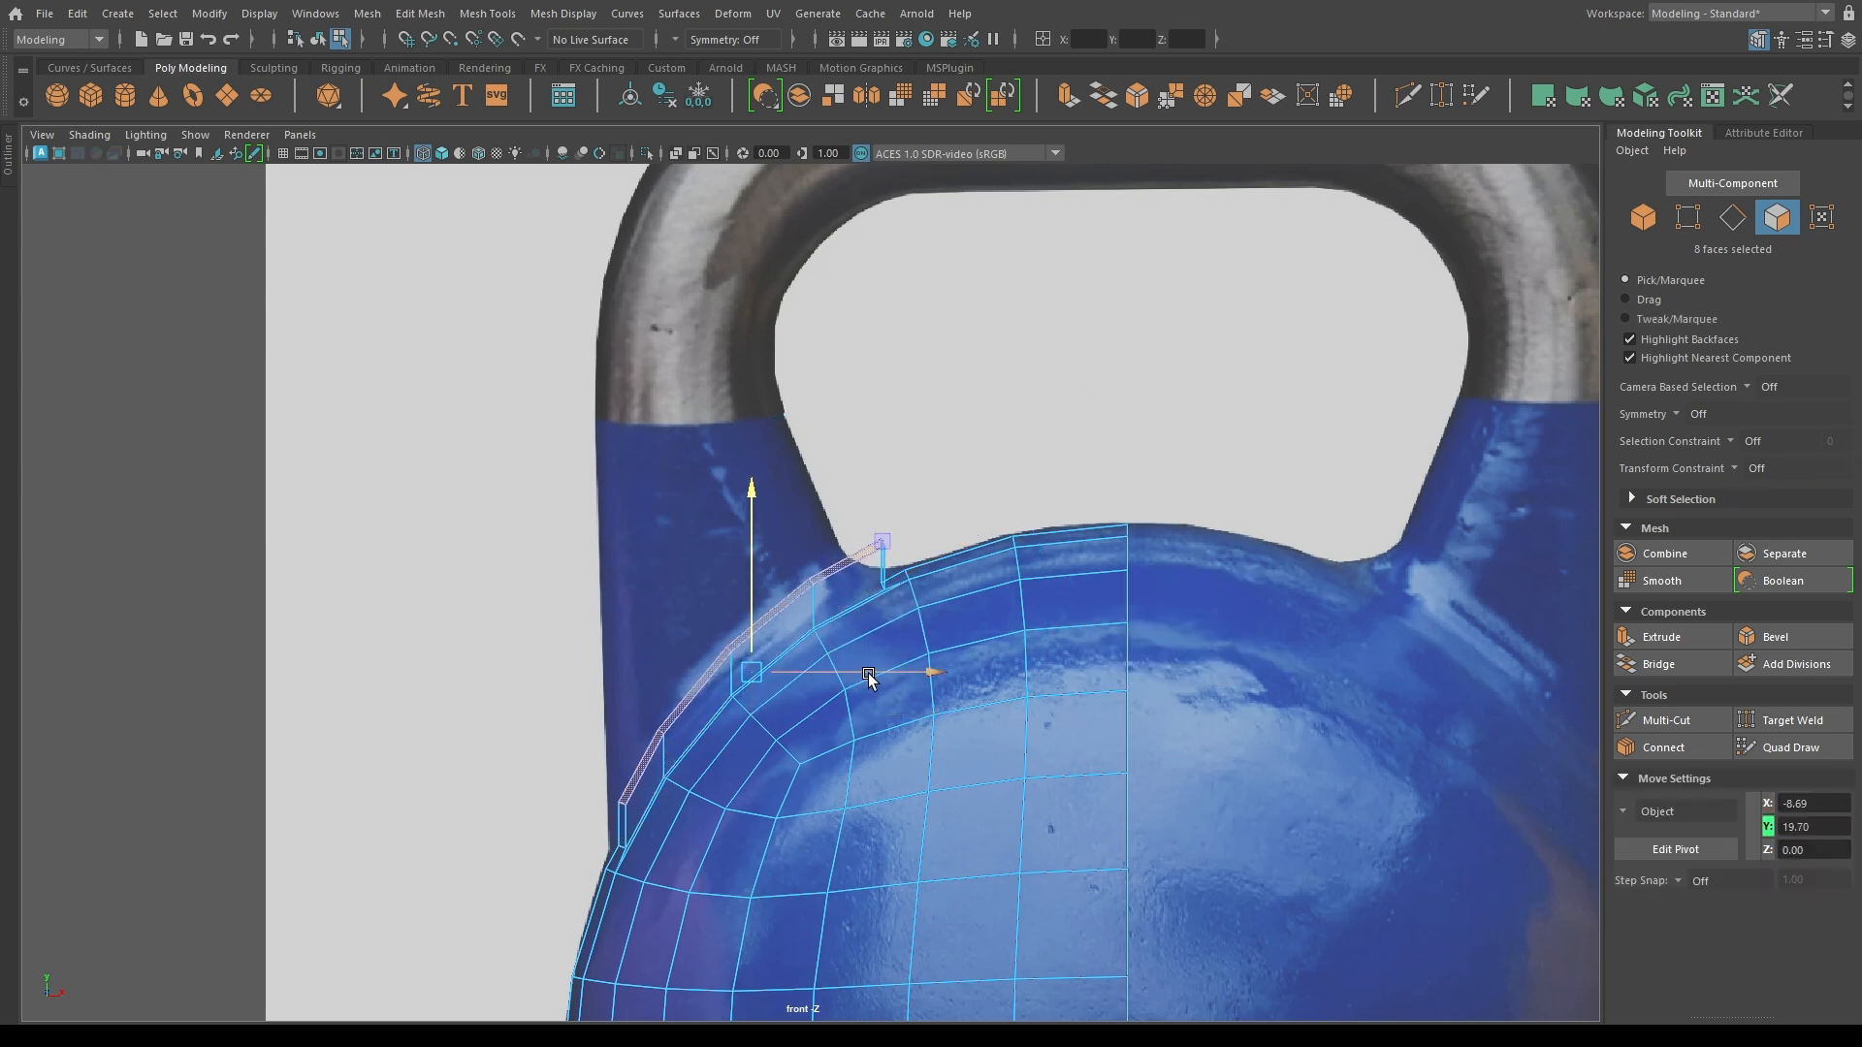
{"action": "left_click_drag", "start_coordinate": [868, 673], "coordinate": [832, 674]}
Flatten the extruded faces and raise them to the boundary between blue paint and bare metal, fitted to the handle's width.
{"action": "key", "text": "r"}
{"action": "left_click_drag", "start_coordinate": [715, 522], "coordinate": [744, 693]}
{"action": "key", "text": "w"}
{"action": "left_click_drag", "start_coordinate": [717, 571], "coordinate": [707, 331]}
{"action": "key", "text": "r"}
{"action": "mouse_move", "coordinate": [831, 420]}
{"action": "left_mouse_down"}
{"action": "mouse_move", "coordinate": [768, 416]}
{"action": "mouse_move", "coordinate": [815, 427]}
{"action": "left_mouse_up"}
{"action": "key", "text": "w"}
{"action": "key", "text": "r"}
{"action": "key", "text": "w"}
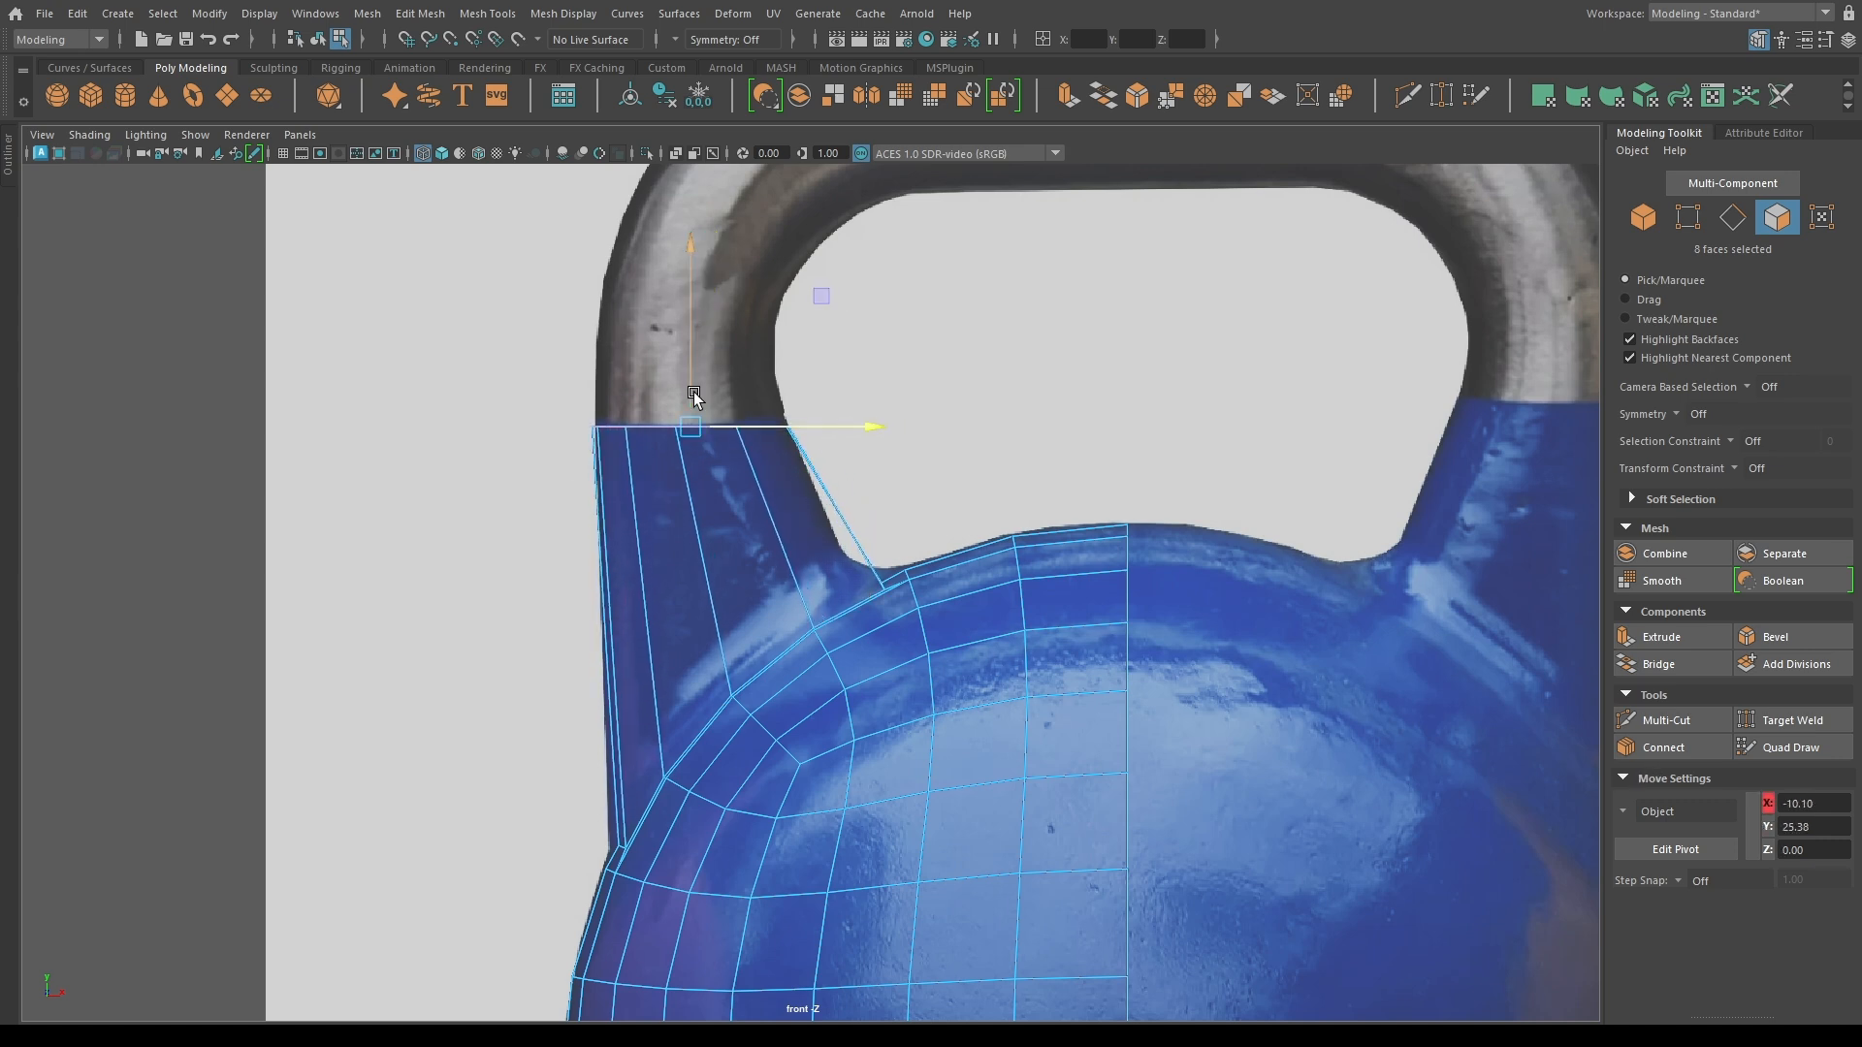
{"action": "left_click_drag", "start_coordinate": [694, 391], "coordinate": [691, 383]}
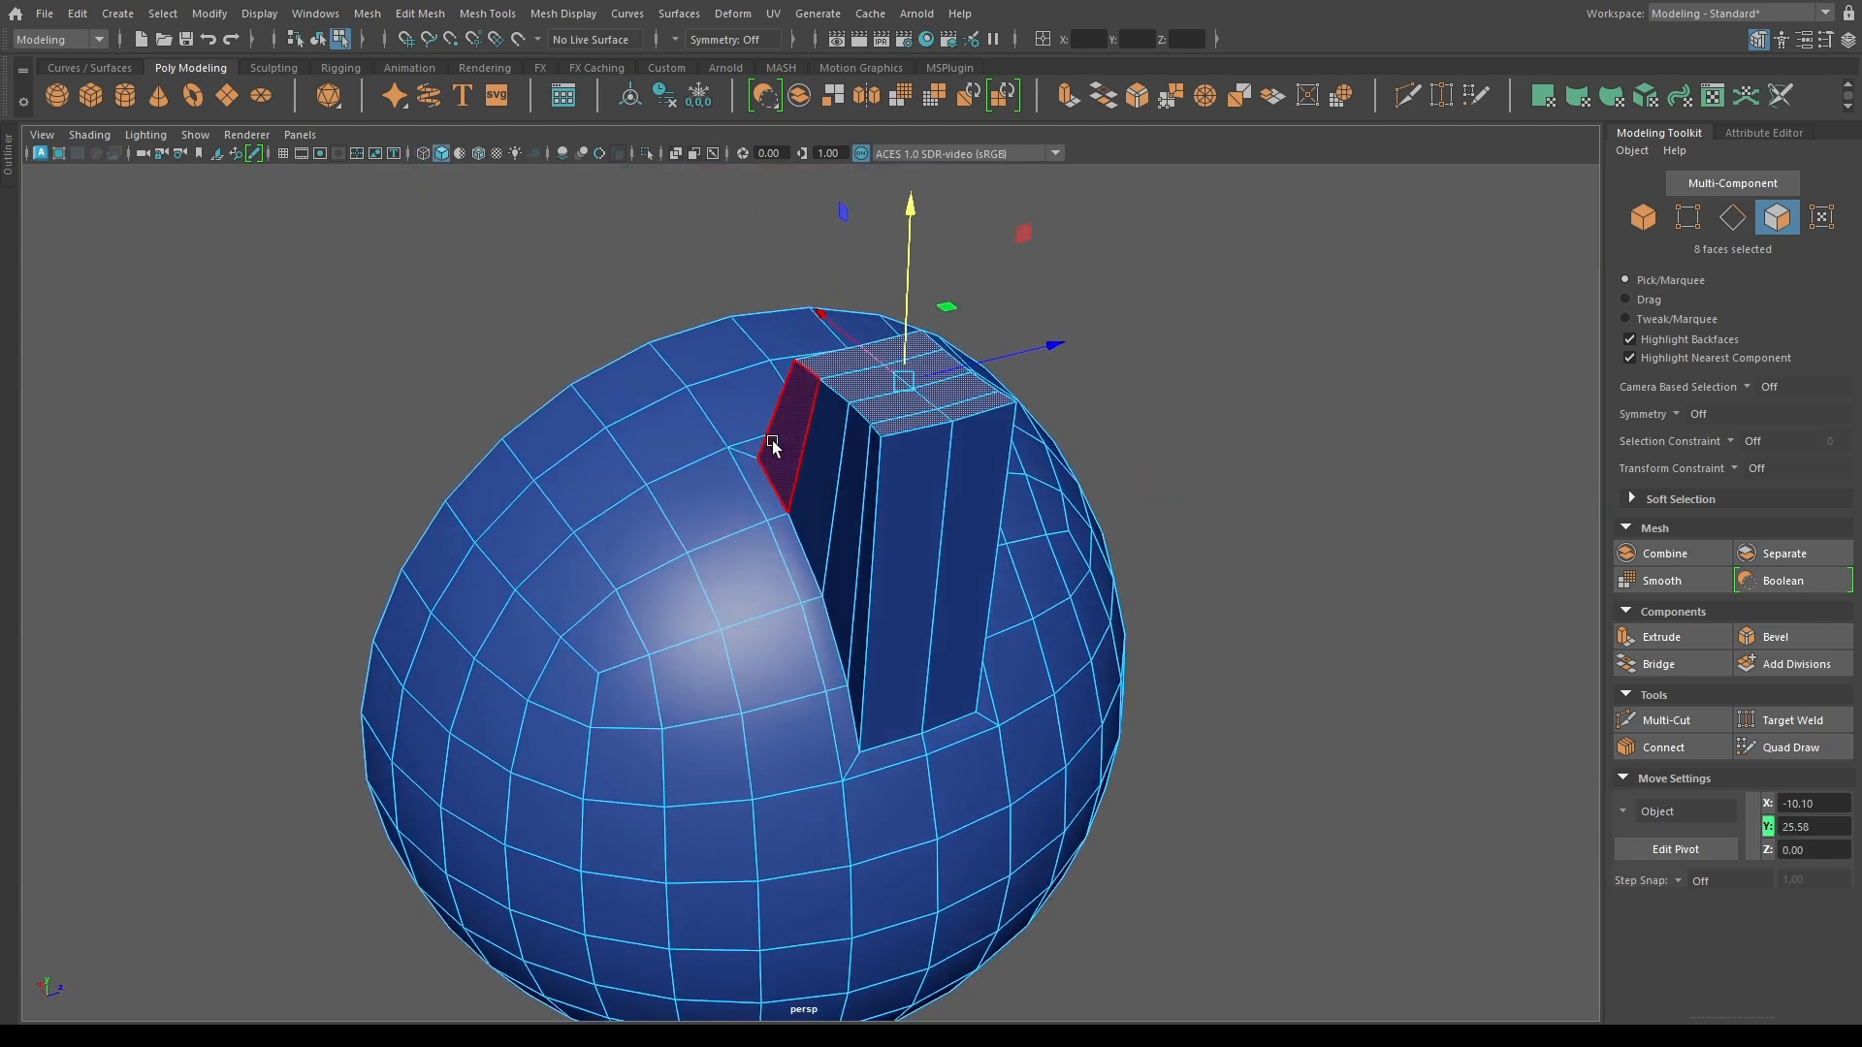
Select the side faces of the extruded handle post and scale them along the depth axis.
{"action": "left_click", "coordinate": [858, 590]}
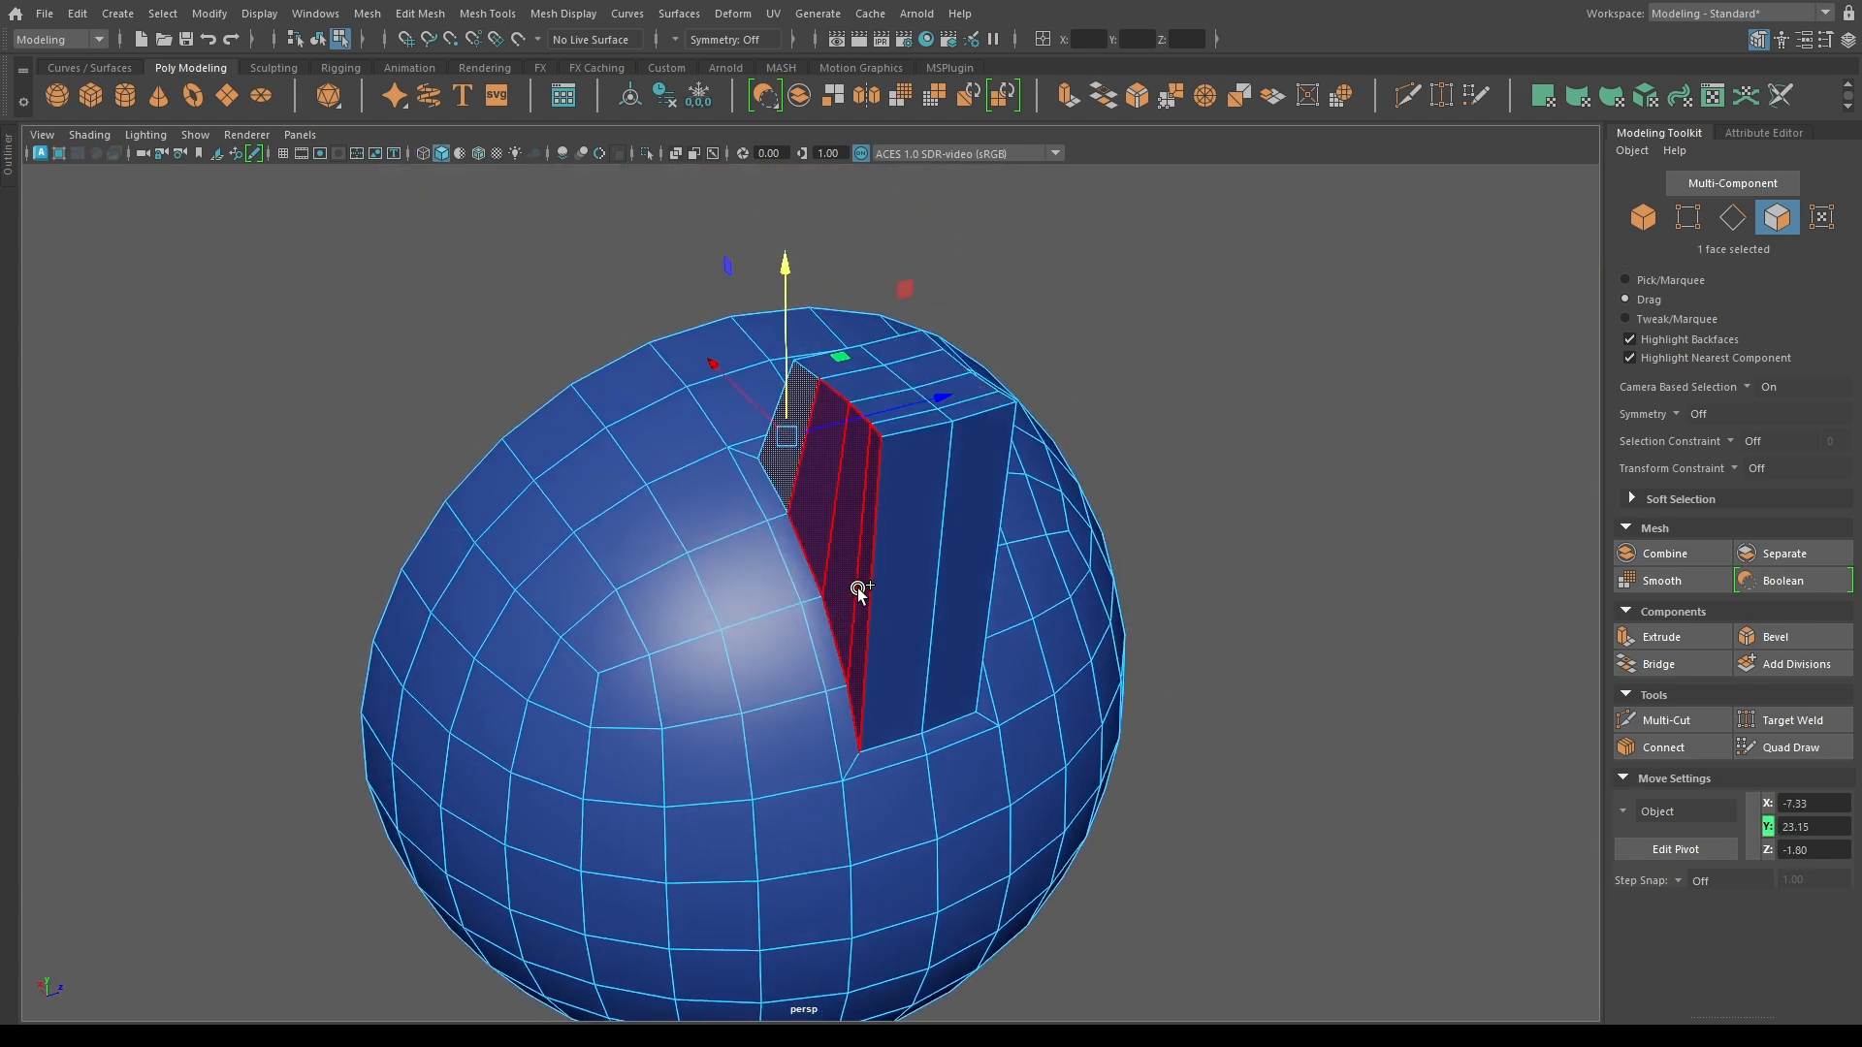
{"action": "key", "text": "r"}
{"action": "left_click_drag", "start_coordinate": [859, 590], "coordinate": [676, 485], "text": "alt"}
{"action": "left_click", "coordinate": [645, 494], "text": "ctrl"}
{"action": "left_click_drag", "start_coordinate": [840, 550], "coordinate": [751, 521]}
Pull in the handle post's four vertical corner edges to round its cross-section and check the smoothed preview.
{"action": "left_click_drag", "start_coordinate": [1036, 415], "coordinate": [748, 474], "text": "alt"}
{"action": "key", "text": "F10"}
{"action": "left_click", "coordinate": [702, 423]}
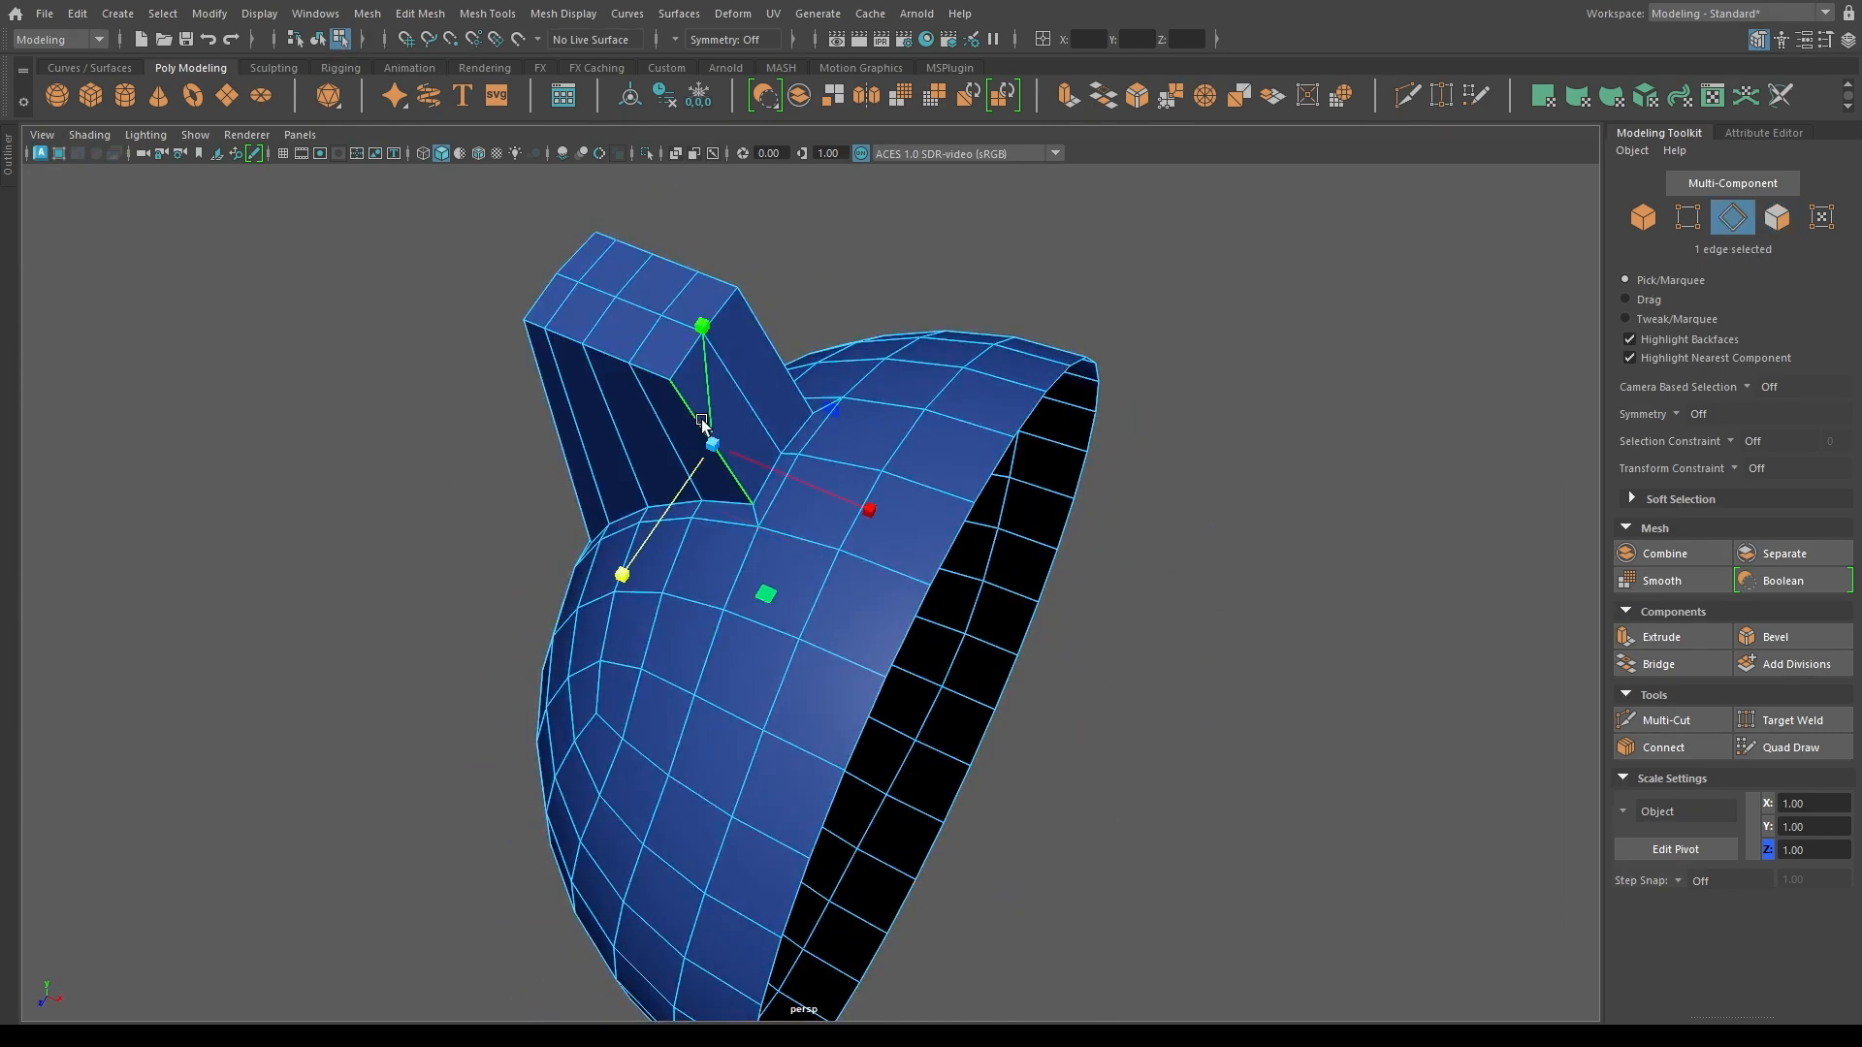
{"action": "left_click", "coordinate": [773, 350], "text": "shift"}
{"action": "left_click_drag", "start_coordinate": [466, 413], "coordinate": [728, 504], "text": "alt"}
{"action": "left_click", "coordinate": [692, 609], "text": "shift"}
{"action": "left_click", "coordinate": [613, 613], "text": "shift"}
{"action": "left_click_drag", "start_coordinate": [788, 602], "coordinate": [744, 597], "text": "ctrl+shift"}
{"action": "key", "text": "F8"}
{"action": "key", "text": "3"}
{"action": "left_click_drag", "start_coordinate": [755, 712], "coordinate": [790, 515], "text": "alt"}
{"action": "key", "text": "1"}
Delete the cap faces on top of the handle post to leave it open.
{"action": "key", "text": "F11"}
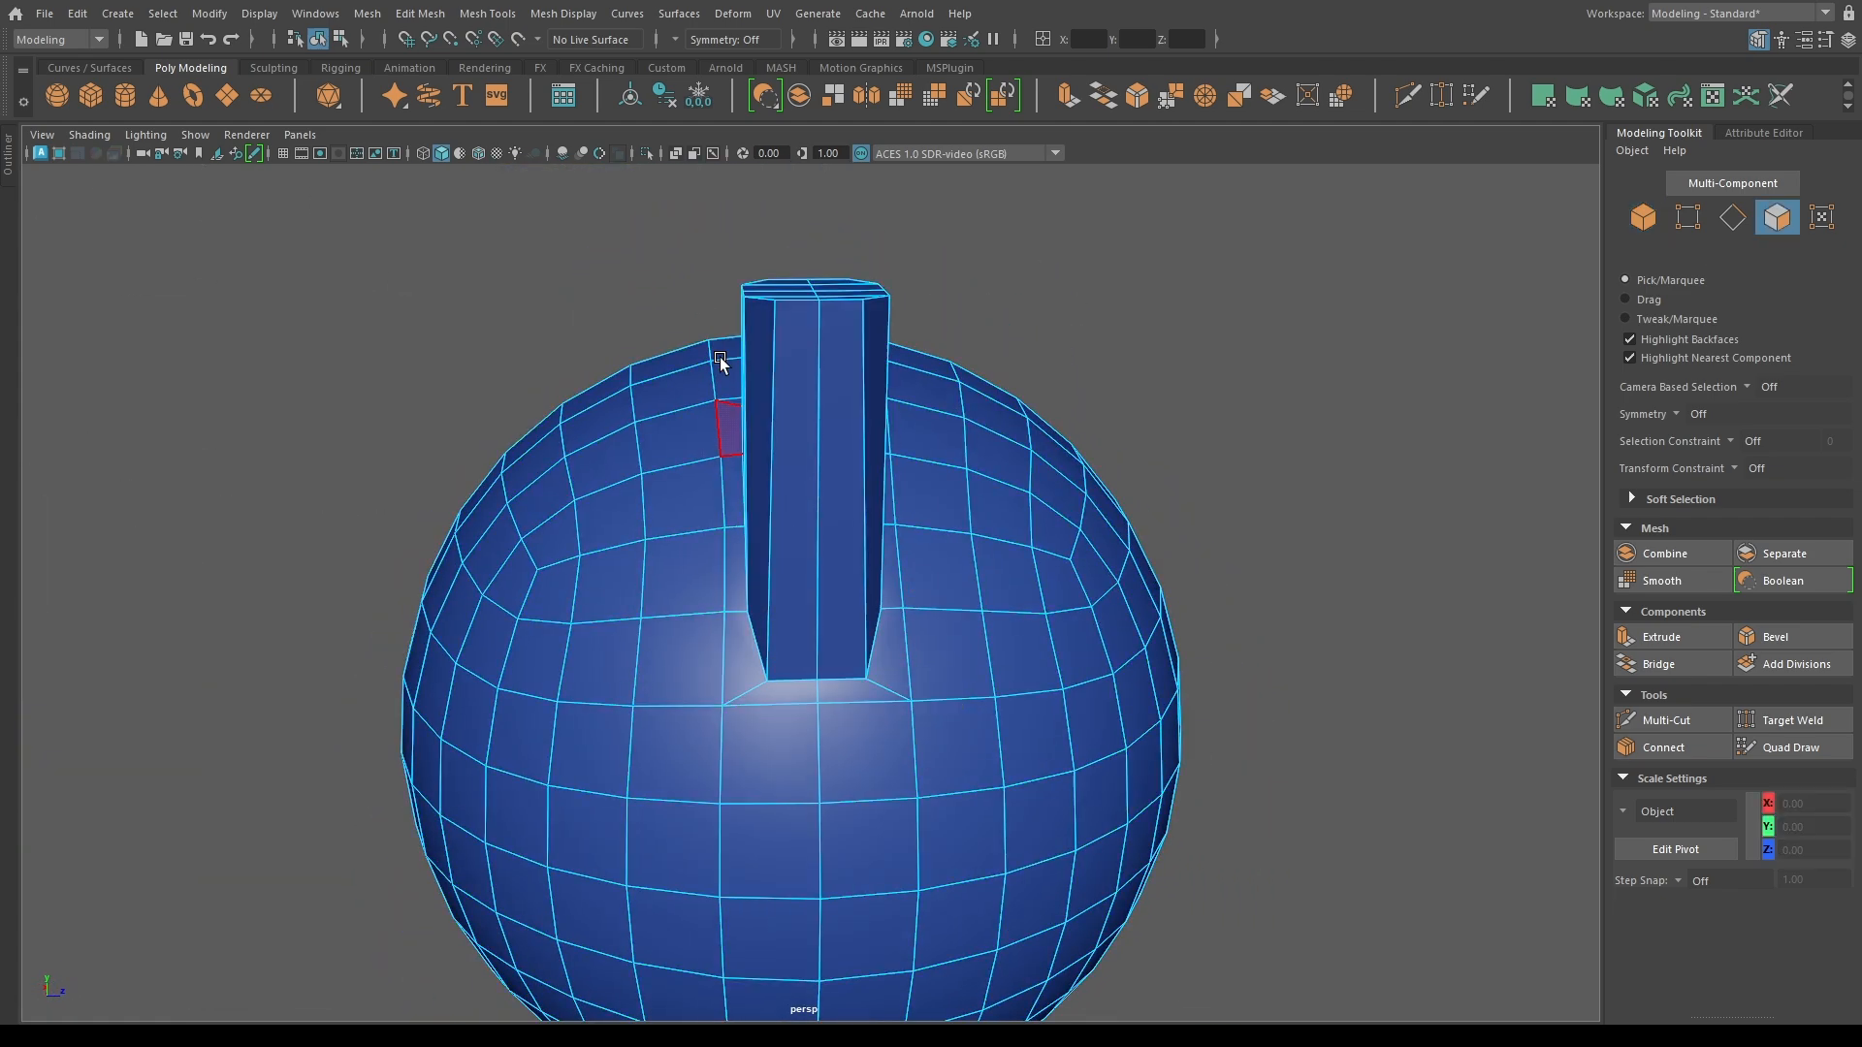
{"action": "left_click_drag", "start_coordinate": [720, 361], "coordinate": [898, 395], "text": "alt"}
{"action": "middle_click_drag", "start_coordinate": [898, 395], "coordinate": [836, 536], "text": "alt"}
{"action": "left_click", "coordinate": [789, 465]}
{"action": "key", "text": "Tab"}
{"action": "left_click_drag", "start_coordinate": [856, 428], "coordinate": [927, 465], "text": "shift"}
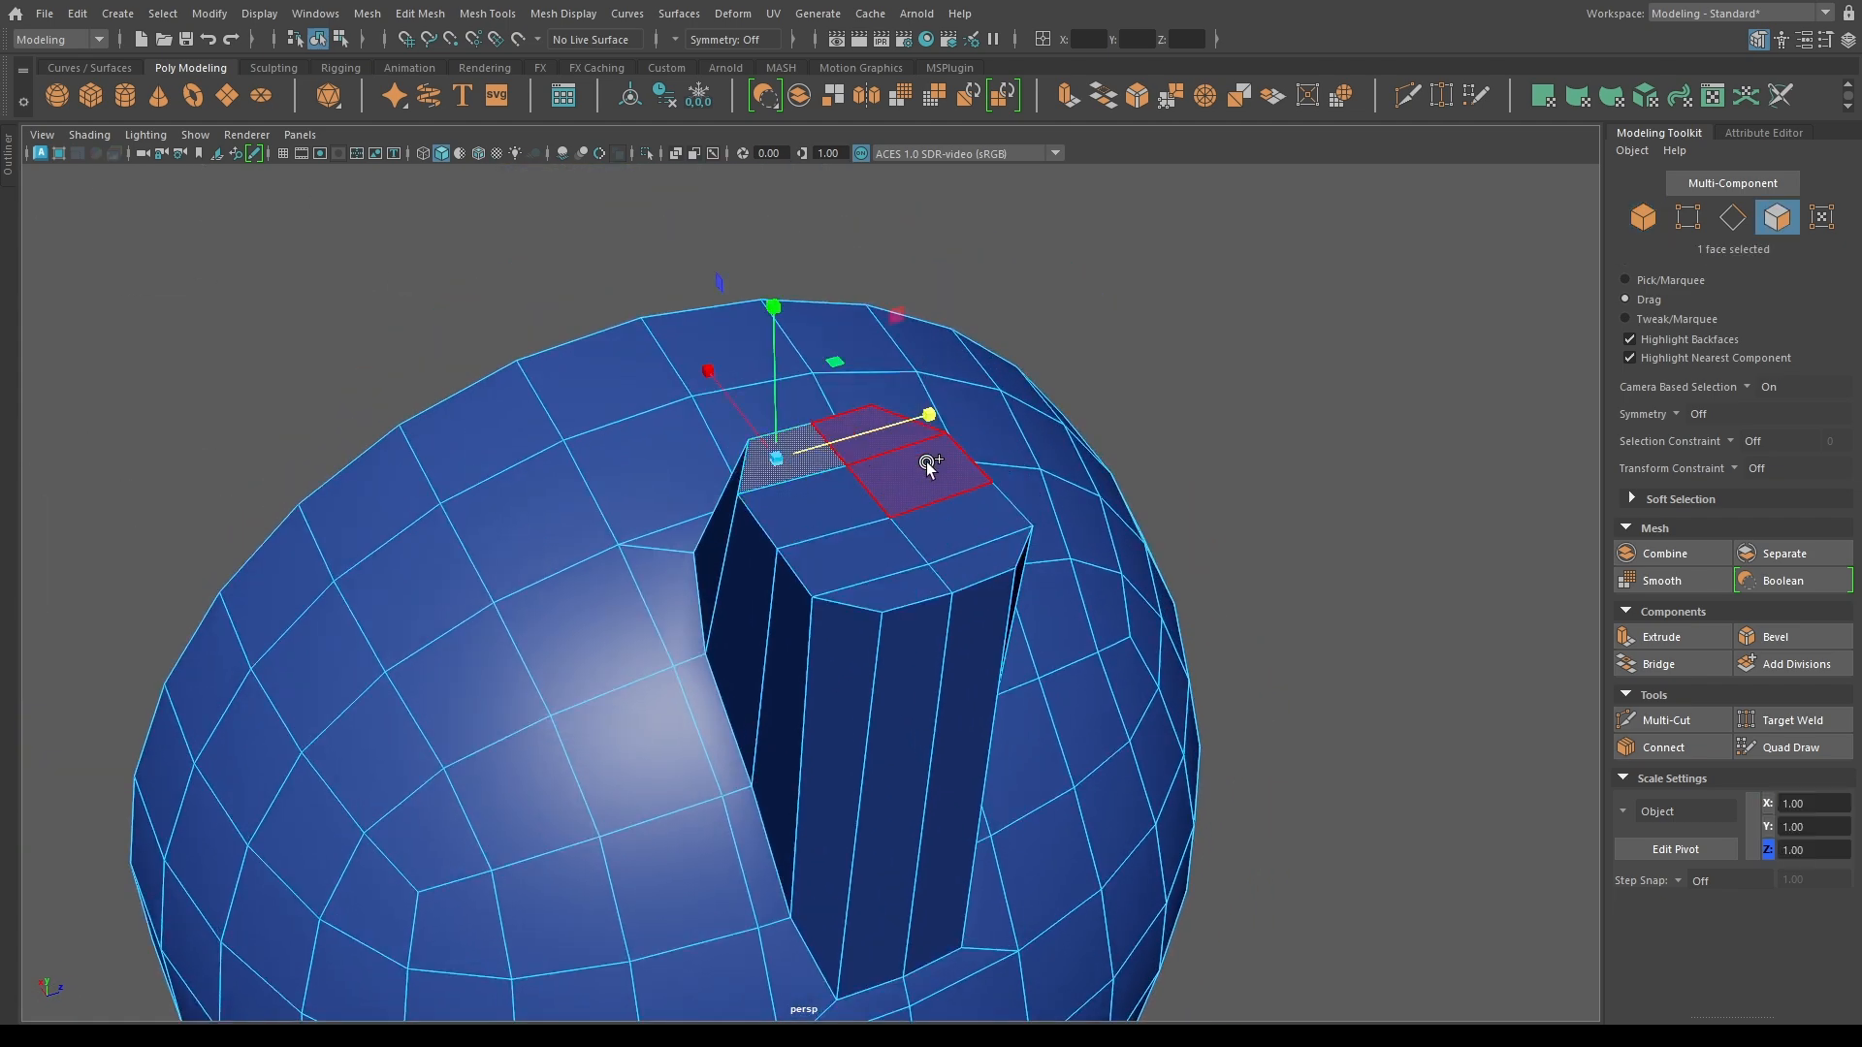
{"action": "key", "text": "Delete"}
{"action": "key", "text": "w"}
Slide the two vertical edges on the handle post's inner side slightly toward the post's outer side.
{"action": "left_click_drag", "start_coordinate": [968, 569], "coordinate": [659, 470], "text": "alt"}
{"action": "left_click", "coordinate": [658, 469]}
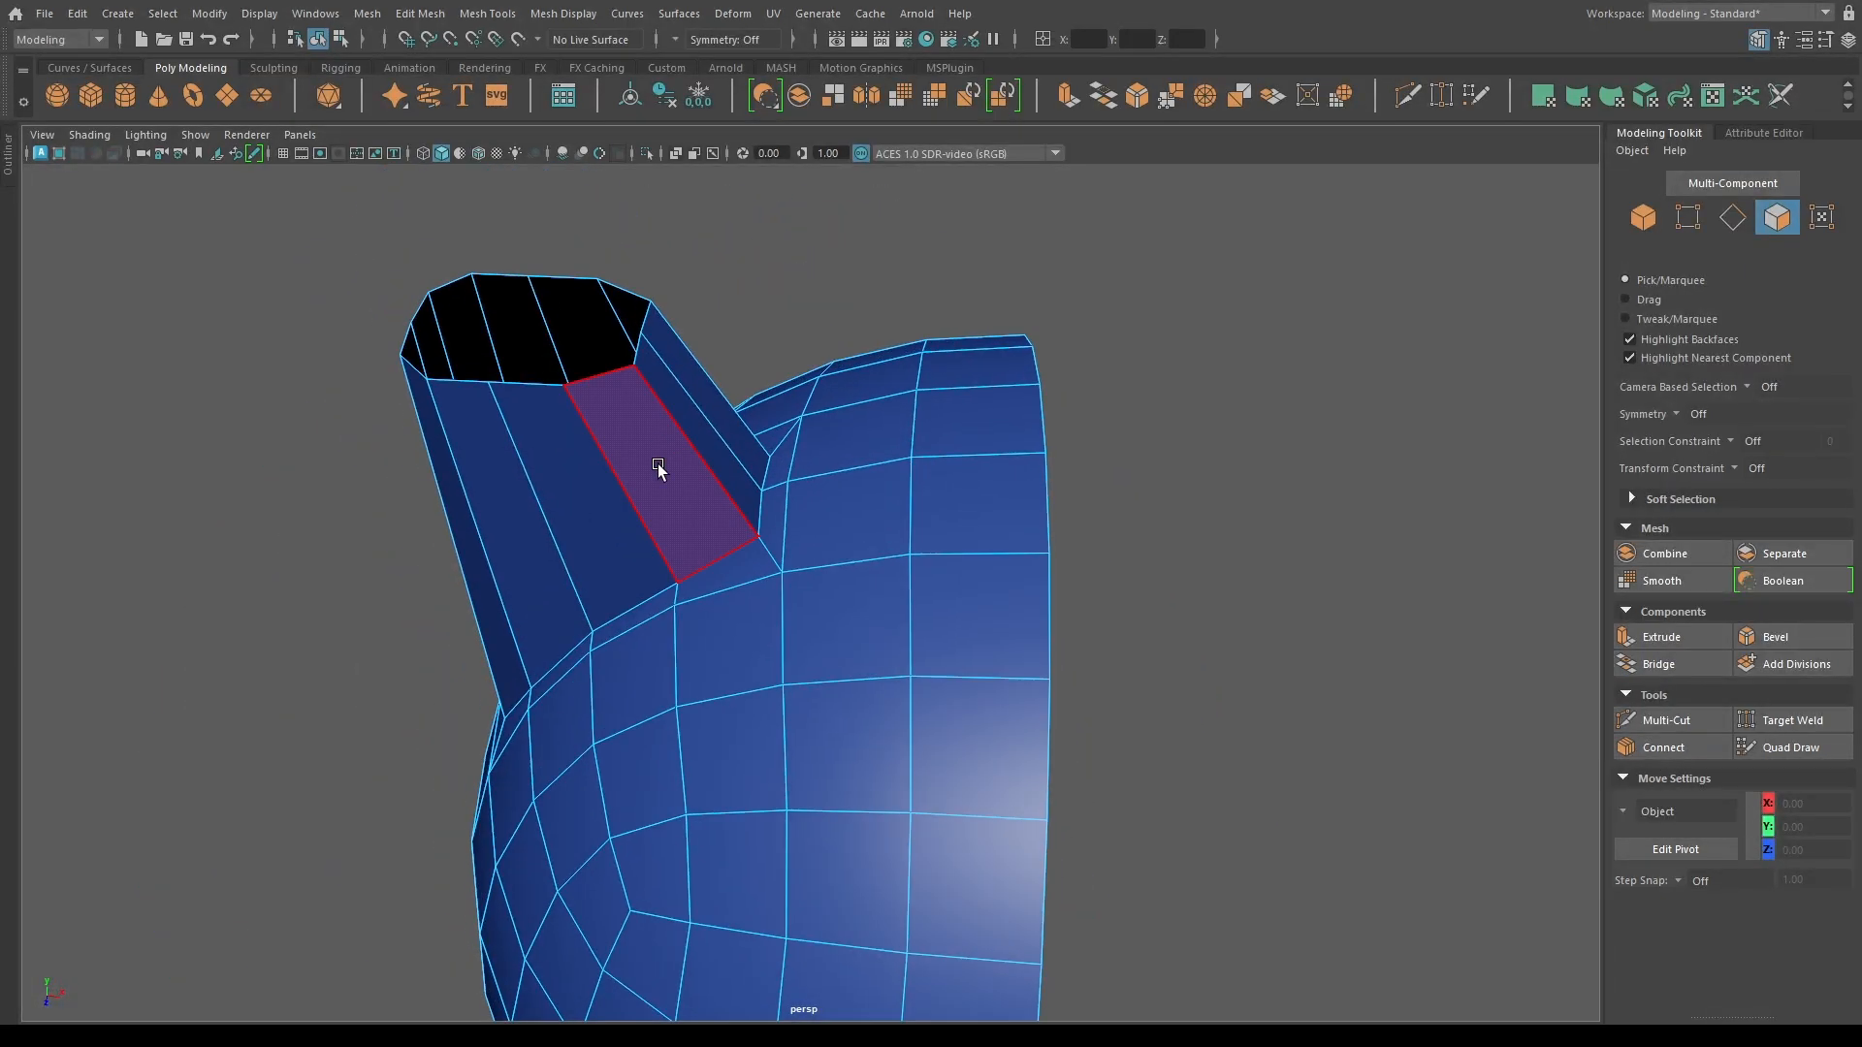
{"action": "key", "text": "F10"}
{"action": "left_click", "coordinate": [668, 412]}
{"action": "left_click", "coordinate": [668, 319], "text": "shift"}
{"action": "left_click_drag", "start_coordinate": [781, 420], "coordinate": [753, 418], "text": "ctrl+shift"}
Move two vertices of the post's top opening slightly outward and compare them with the wireframe front view.
{"action": "key", "text": "F9"}
{"action": "left_click", "coordinate": [633, 359]}
{"action": "left_click", "coordinate": [648, 307], "text": "shift"}
{"action": "left_click_drag", "start_coordinate": [725, 339], "coordinate": [709, 339]}
{"action": "key", "text": "space"}
{"action": "mouse_move", "coordinate": [710, 339]}
{"action": "left_mouse_down"}
{"action": "mouse_move", "coordinate": [713, 371]}
{"action": "mouse_move", "coordinate": [805, 374]}
{"action": "mouse_move", "coordinate": [732, 417]}
{"action": "mouse_move", "coordinate": [802, 374]}
{"action": "left_mouse_up"}
{"action": "key", "text": "4"}
{"action": "scroll", "coordinate": [765, 417], "scroll_direction": "up", "scroll_amount": 2}
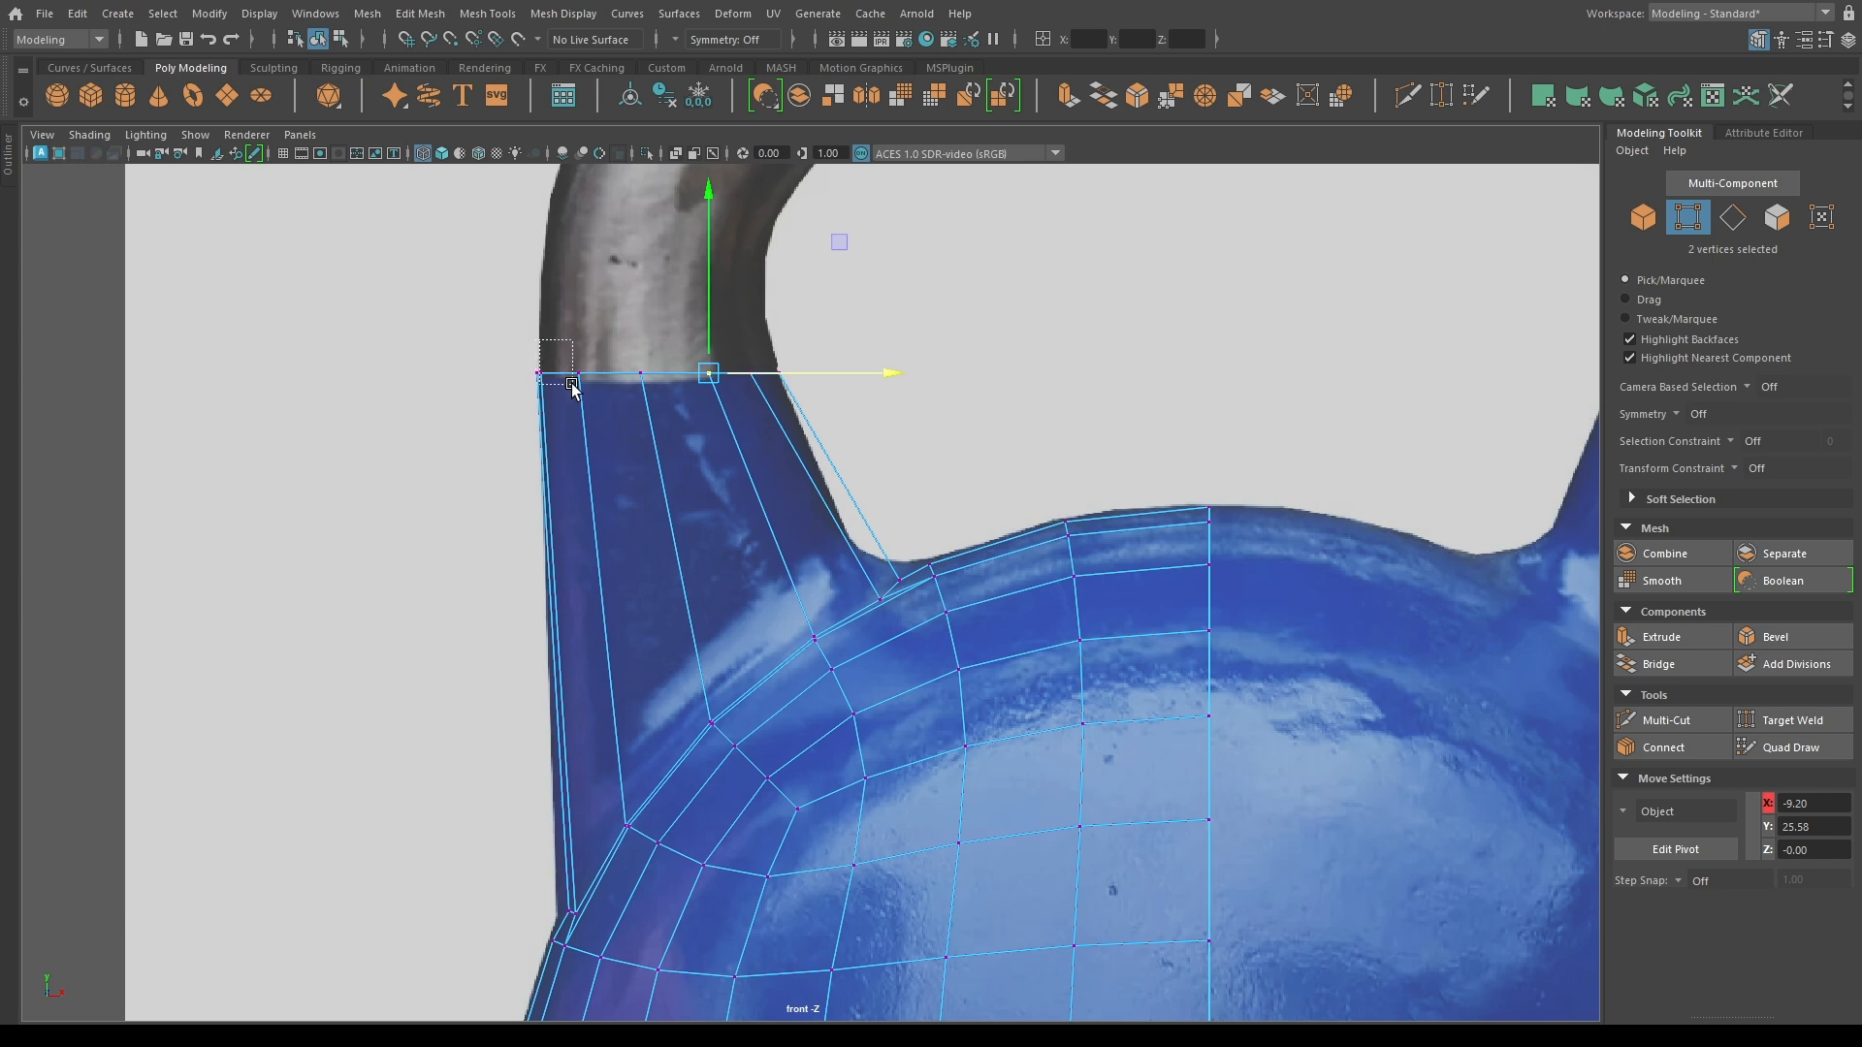
Move the post's outer top and base vertices inward and even out the vertex spacing along its top opening.
{"action": "left_click_drag", "start_coordinate": [572, 385], "coordinate": [628, 374]}
{"action": "left_click_drag", "start_coordinate": [572, 894], "coordinate": [631, 884]}
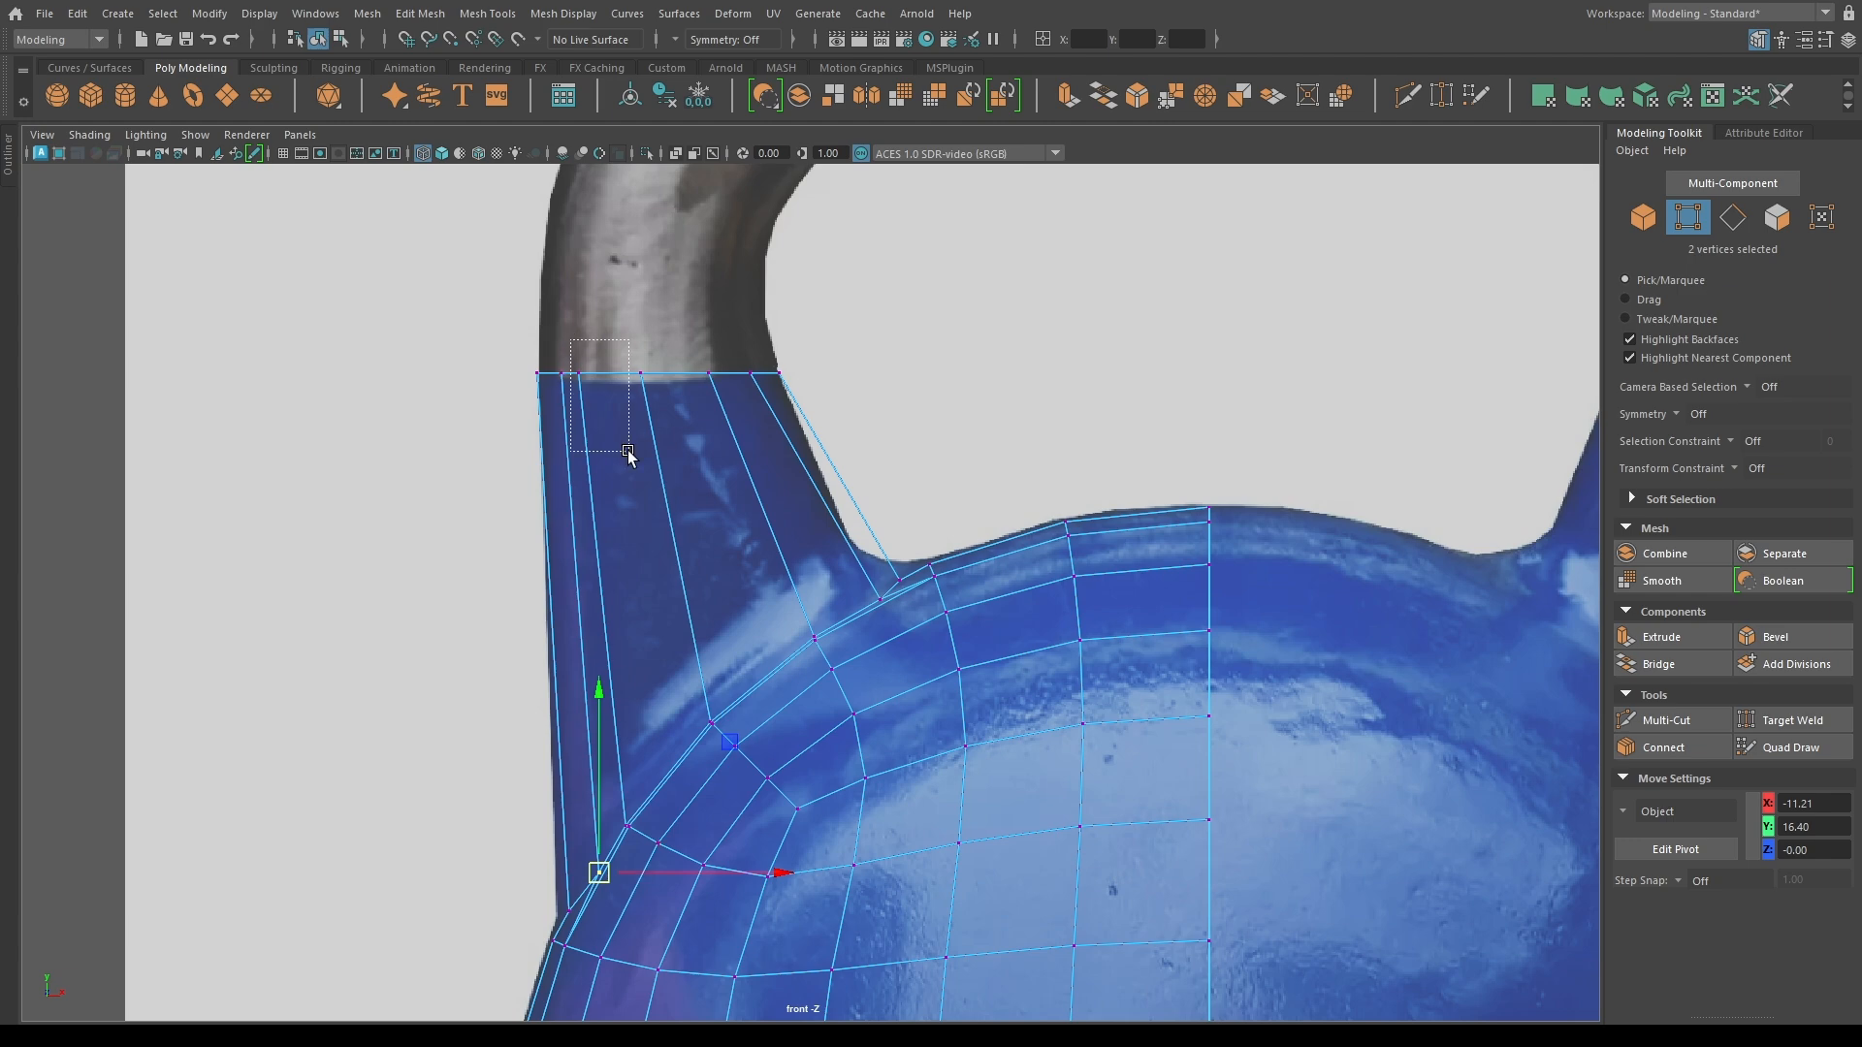
{"action": "left_click_drag", "start_coordinate": [628, 452], "coordinate": [629, 452]}
{"action": "left_click_drag", "start_coordinate": [626, 835], "coordinate": [627, 836], "text": "shift"}
{"action": "scroll", "coordinate": [621, 812], "scroll_direction": "up", "scroll_amount": 3}
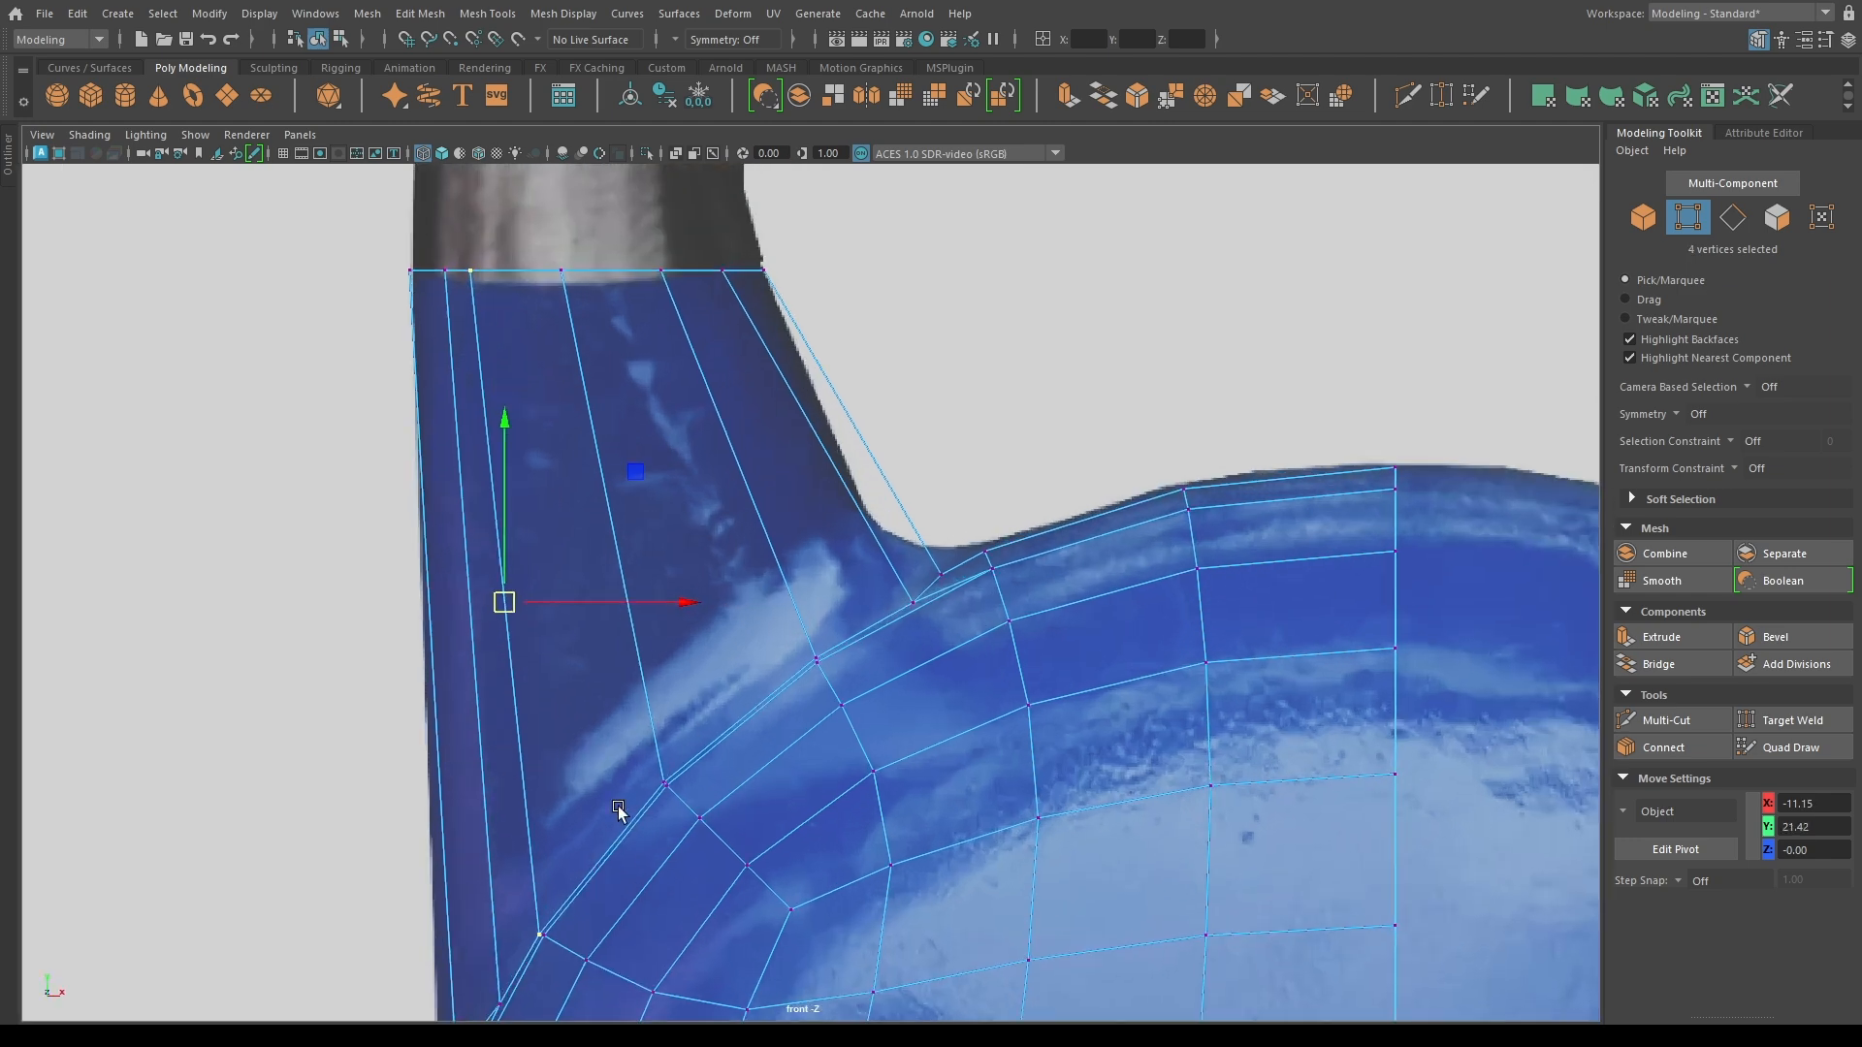
{"action": "left_click_drag", "start_coordinate": [584, 603], "coordinate": [680, 598], "text": "ctrl+shift"}
{"action": "key", "text": "ctrl+z"}
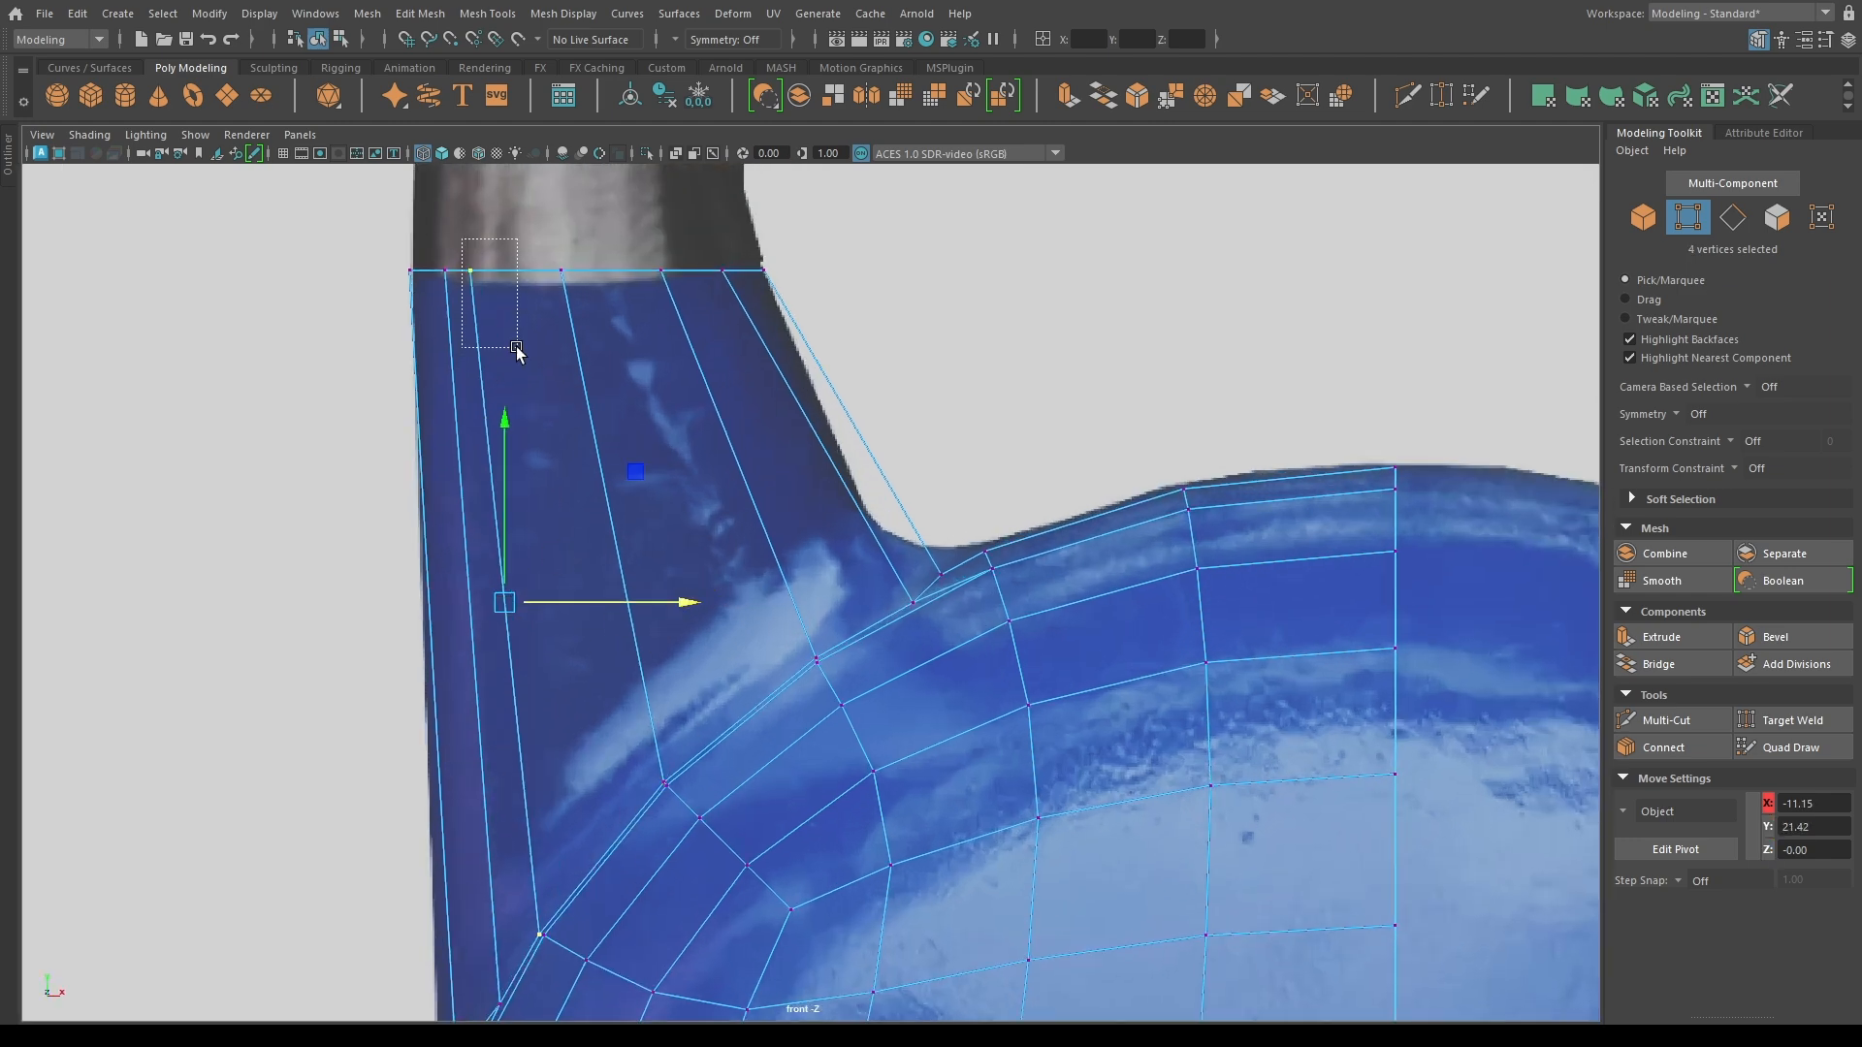
{"action": "left_click_drag", "start_coordinate": [517, 347], "coordinate": [517, 347]}
{"action": "left_click_drag", "start_coordinate": [519, 274], "coordinate": [547, 276], "text": "ctrl+shift"}
{"action": "left_click_drag", "start_coordinate": [552, 208], "coordinate": [759, 461], "text": "ctrl+shift"}
Raise the innermost base vertices of the handle post to the notch in the reference silhouette.
{"action": "left_click_drag", "start_coordinate": [928, 549], "coordinate": [939, 503]}
{"action": "left_click_drag", "start_coordinate": [919, 616], "coordinate": [877, 577]}
{"action": "left_click_drag", "start_coordinate": [834, 671], "coordinate": [799, 626], "text": "shift"}
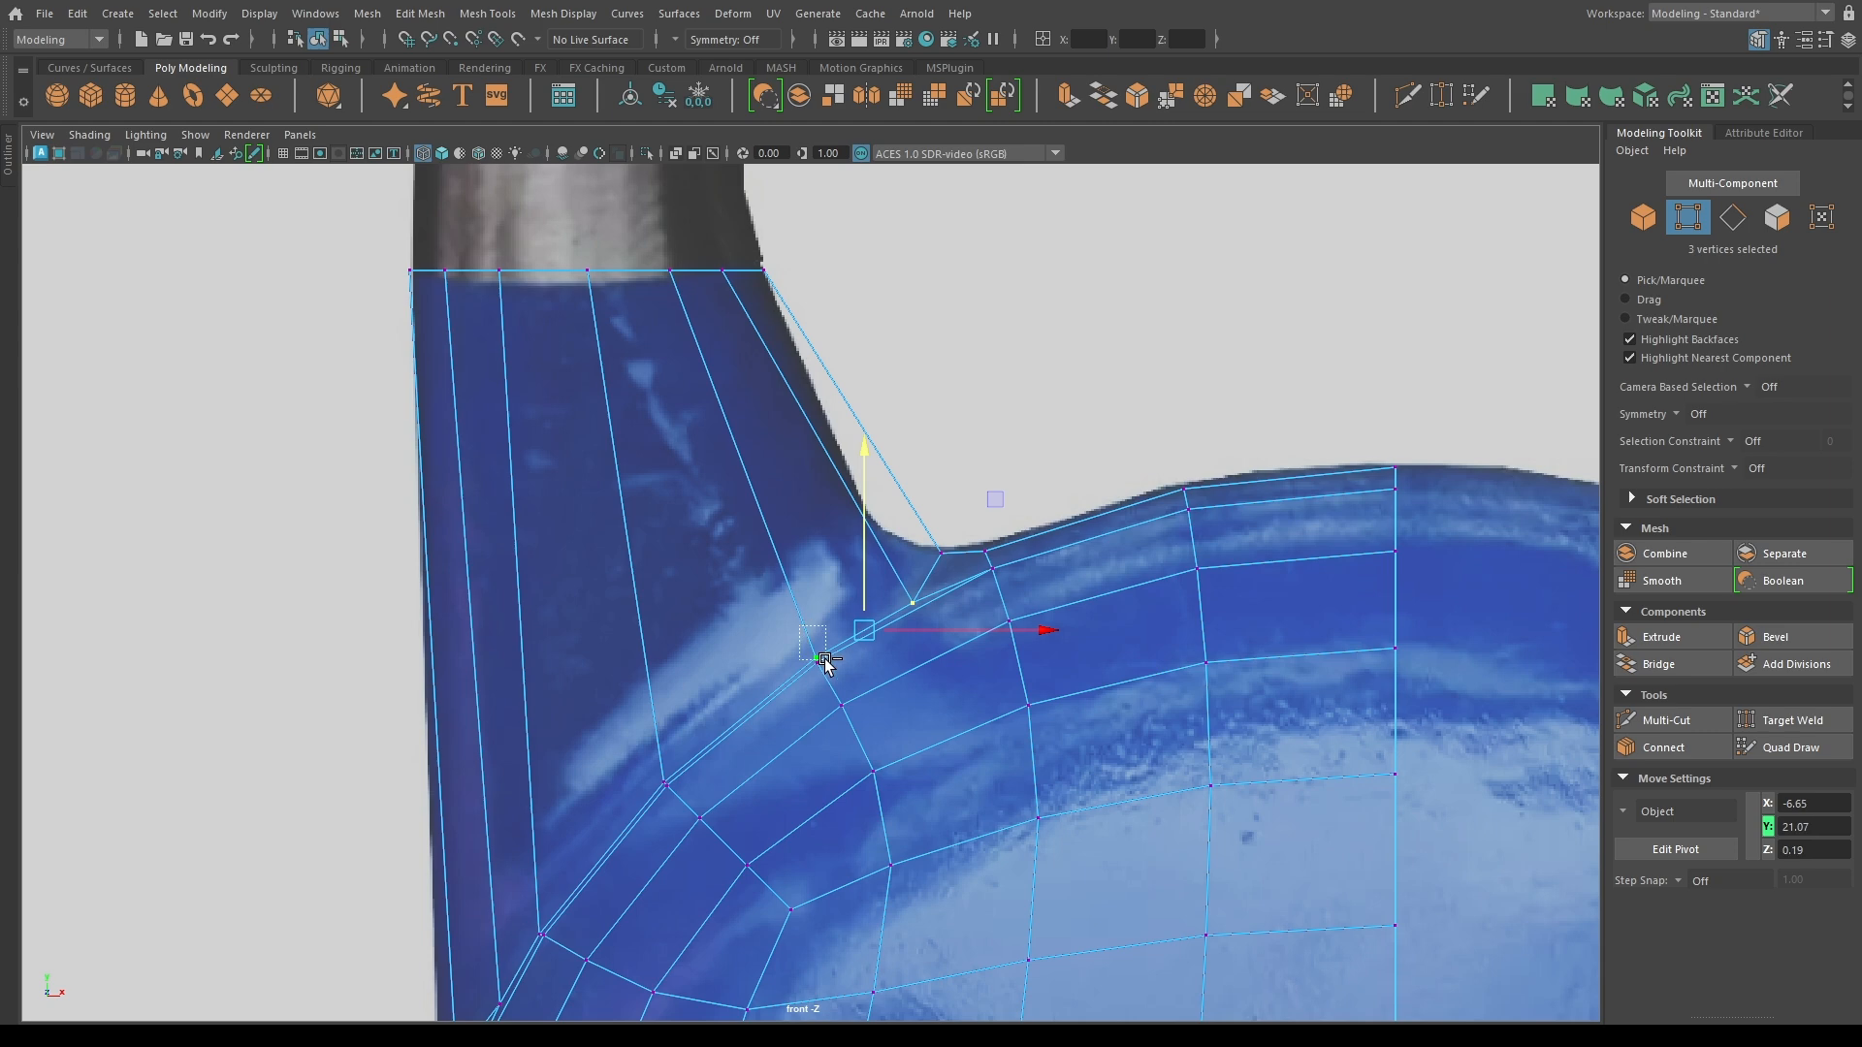
{"action": "left_click", "coordinate": [1118, 291]}
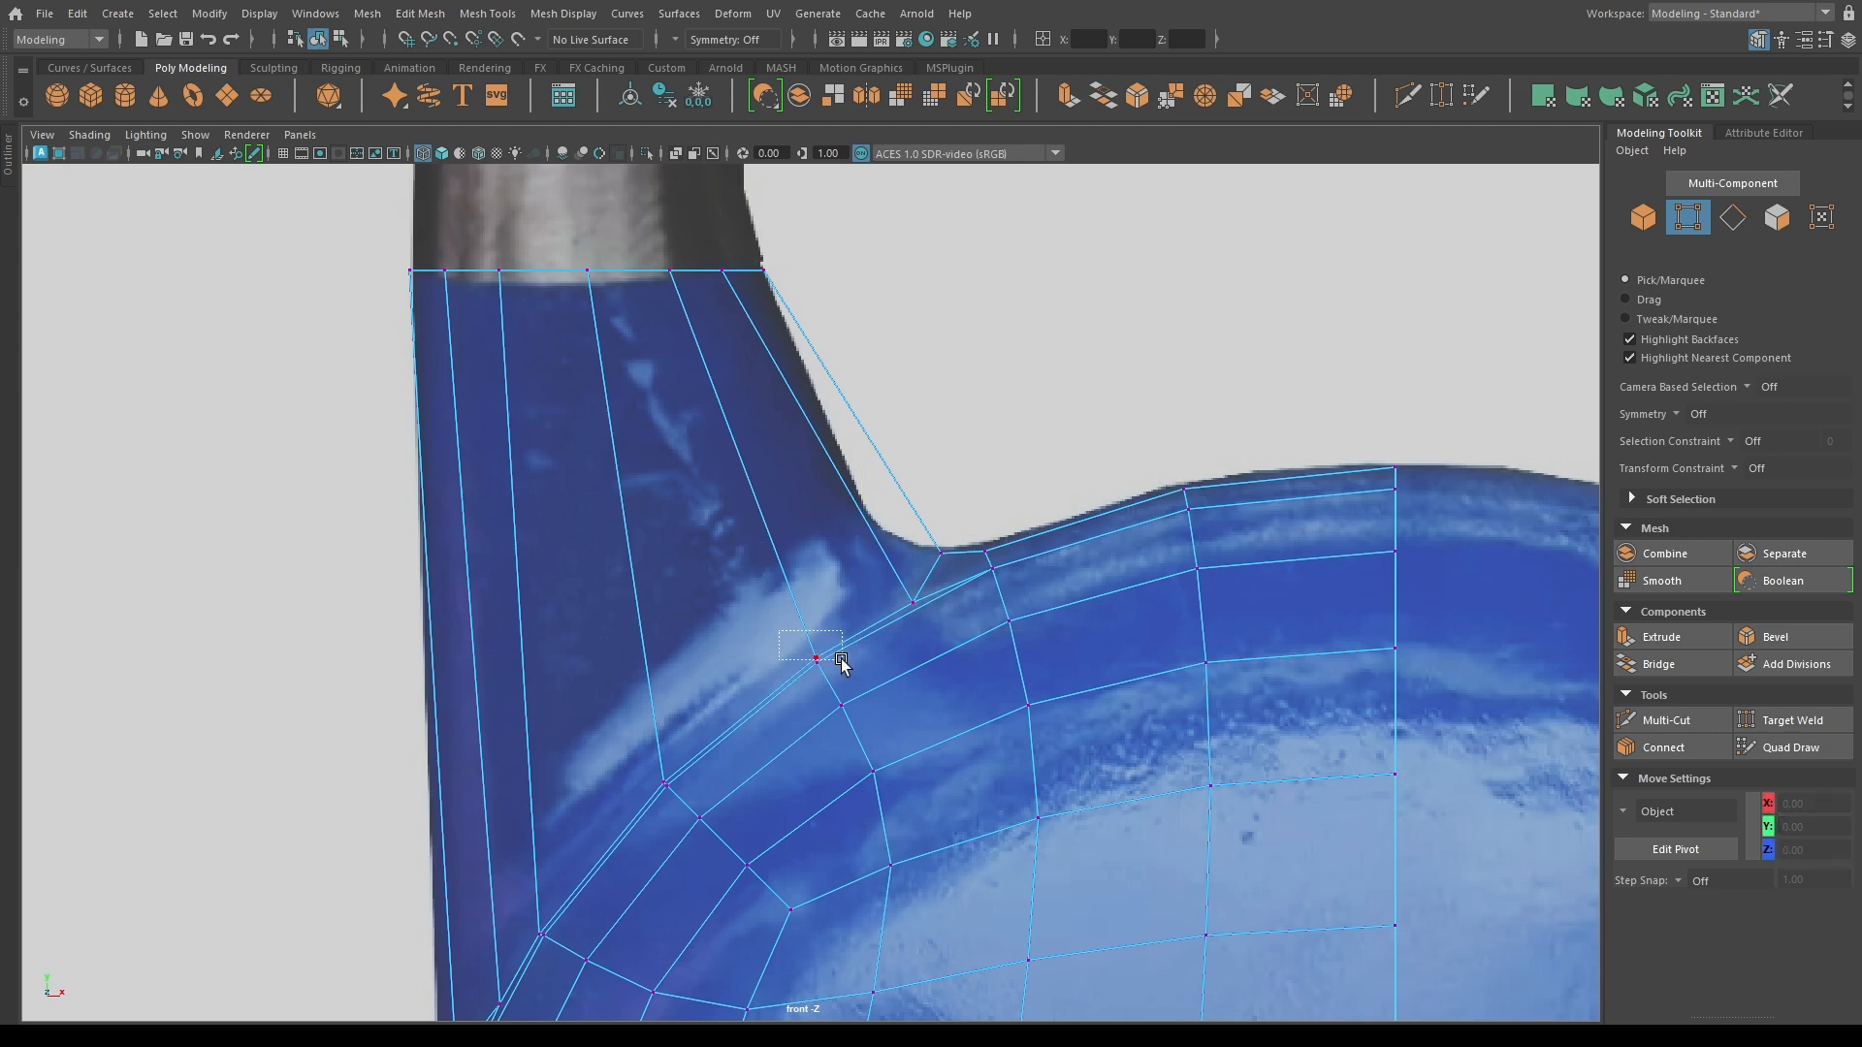
Select the vertices along the handle post's base and raise them slightly above the sphere surface.
{"action": "left_click_drag", "start_coordinate": [838, 662], "coordinate": [839, 663]}
{"action": "scroll", "coordinate": [679, 499], "scroll_direction": "up", "scroll_amount": 10}
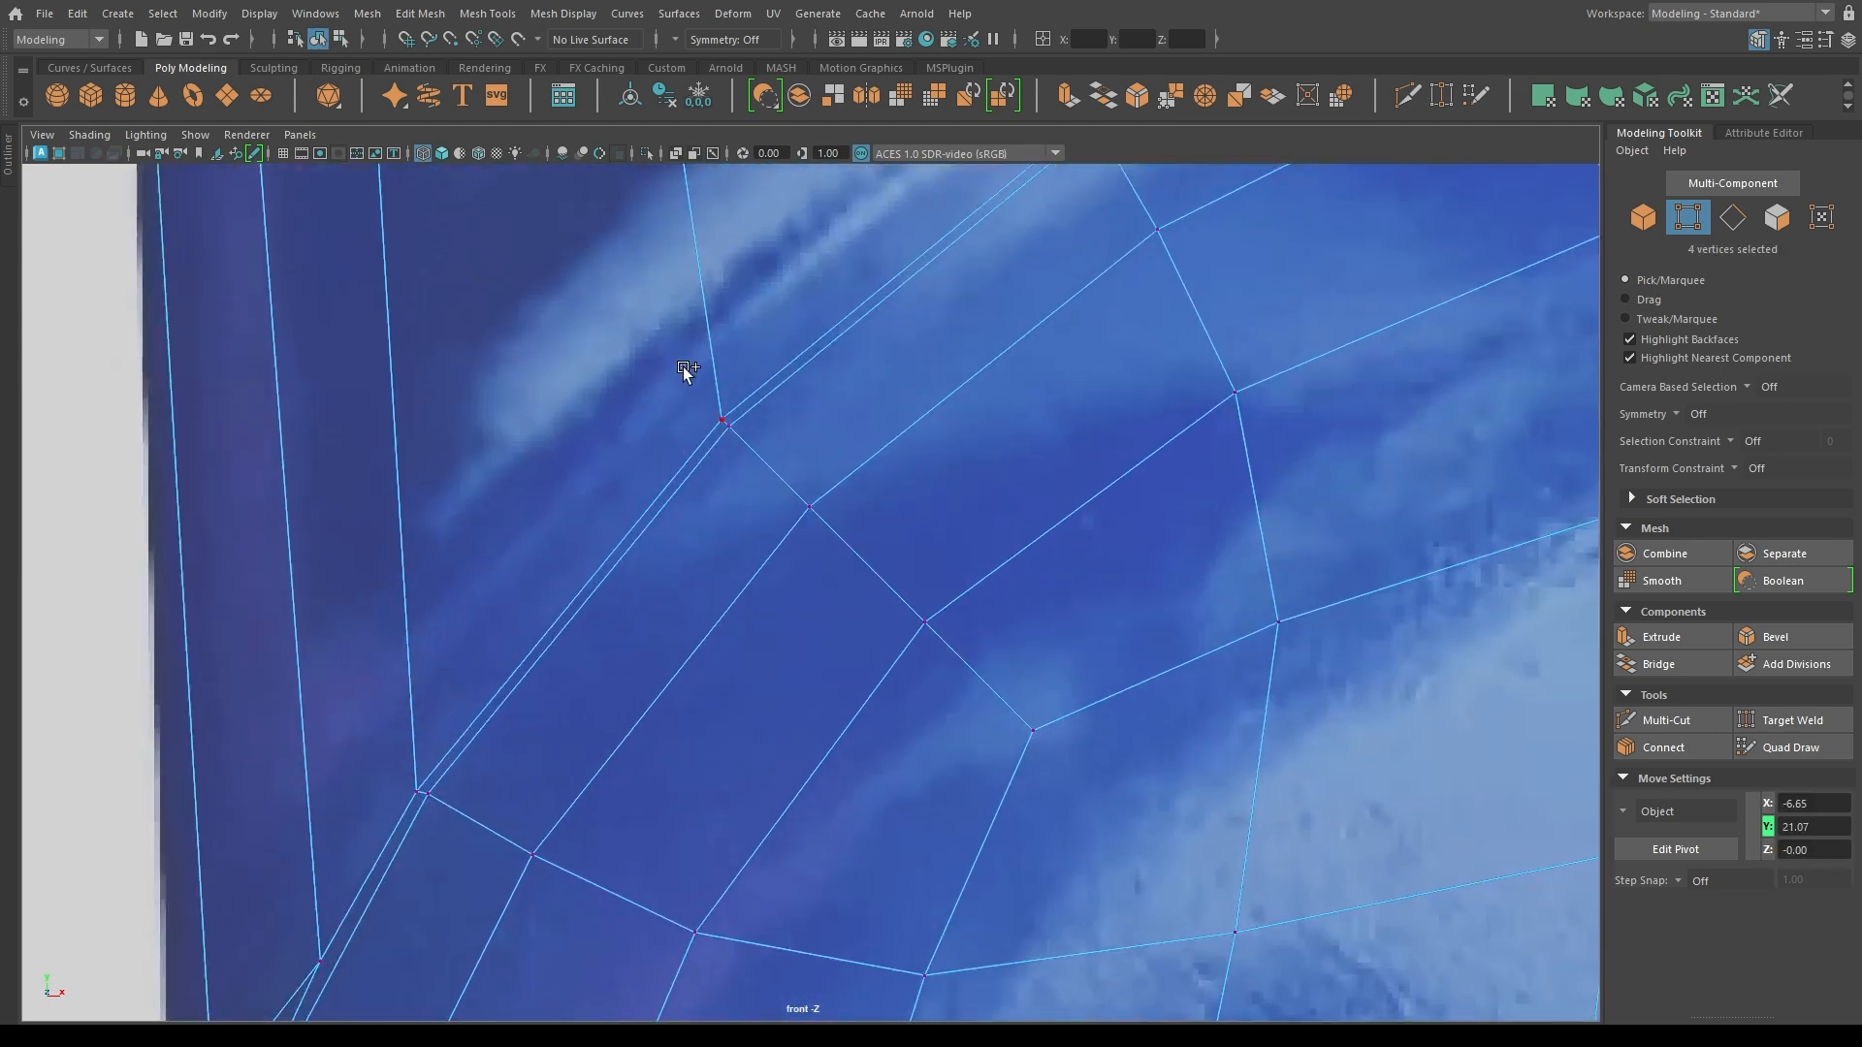
{"action": "middle_click_drag", "start_coordinate": [434, 804], "coordinate": [715, 532], "text": "alt"}
{"action": "left_click_drag", "start_coordinate": [644, 425], "coordinate": [702, 558], "text": "shift"}
{"action": "left_click_drag", "start_coordinate": [548, 662], "coordinate": [615, 727], "text": "shift"}
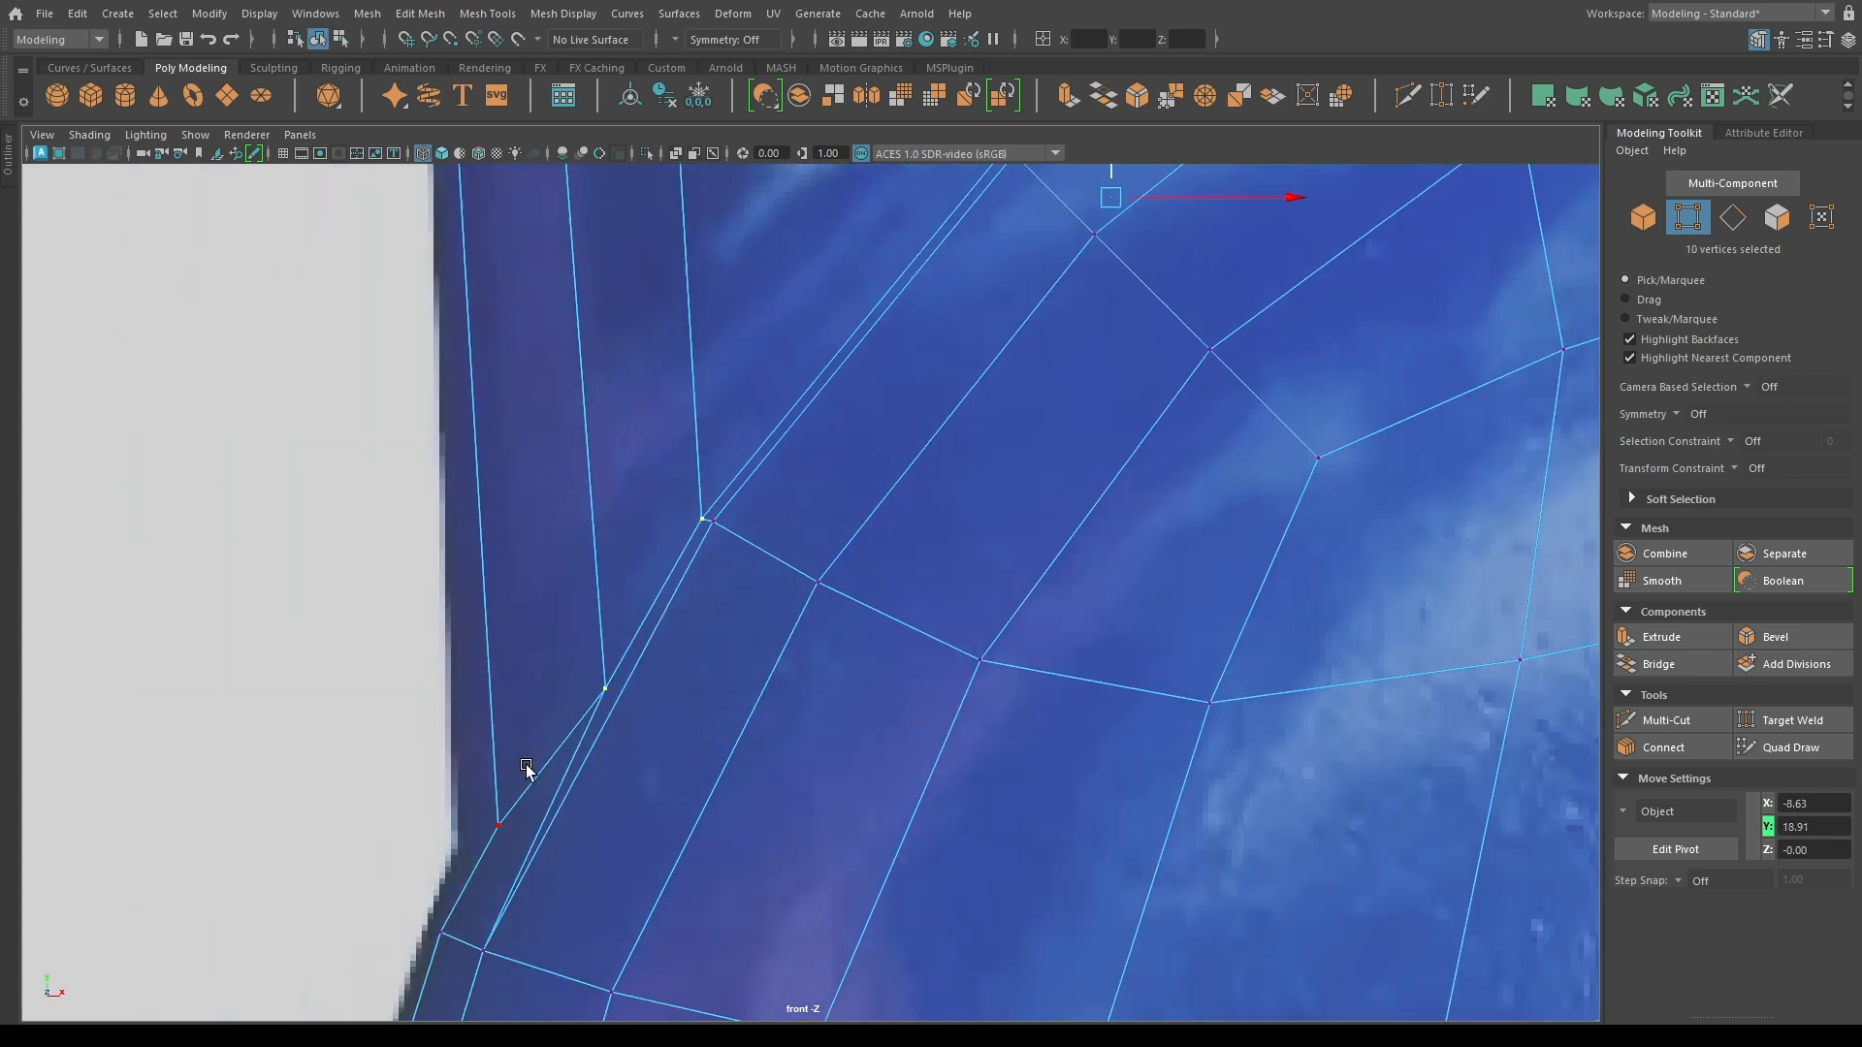
{"action": "scroll", "coordinate": [775, 620], "scroll_direction": "down", "scroll_amount": 9}
{"action": "middle_click_drag", "start_coordinate": [867, 518], "coordinate": [853, 774], "text": "alt"}
{"action": "scroll", "coordinate": [853, 774], "scroll_direction": "up", "scroll_amount": 1}
{"action": "left_click_drag", "start_coordinate": [918, 709], "coordinate": [904, 661]}
Reposition the outer vertices at the post's base so they follow the kettlebell's outline and flow evenly.
{"action": "middle_click_drag", "start_coordinate": [540, 856], "coordinate": [565, 540], "text": "alt"}
{"action": "scroll", "coordinate": [592, 587], "scroll_direction": "up", "scroll_amount": 4}
{"action": "left_click_drag", "start_coordinate": [619, 630], "coordinate": [675, 683]}
{"action": "left_click_drag", "start_coordinate": [683, 659], "coordinate": [659, 658]}
{"action": "left_click_drag", "start_coordinate": [636, 583], "coordinate": [635, 597]}
{"action": "scroll", "coordinate": [747, 395], "scroll_direction": "down", "scroll_amount": 4}
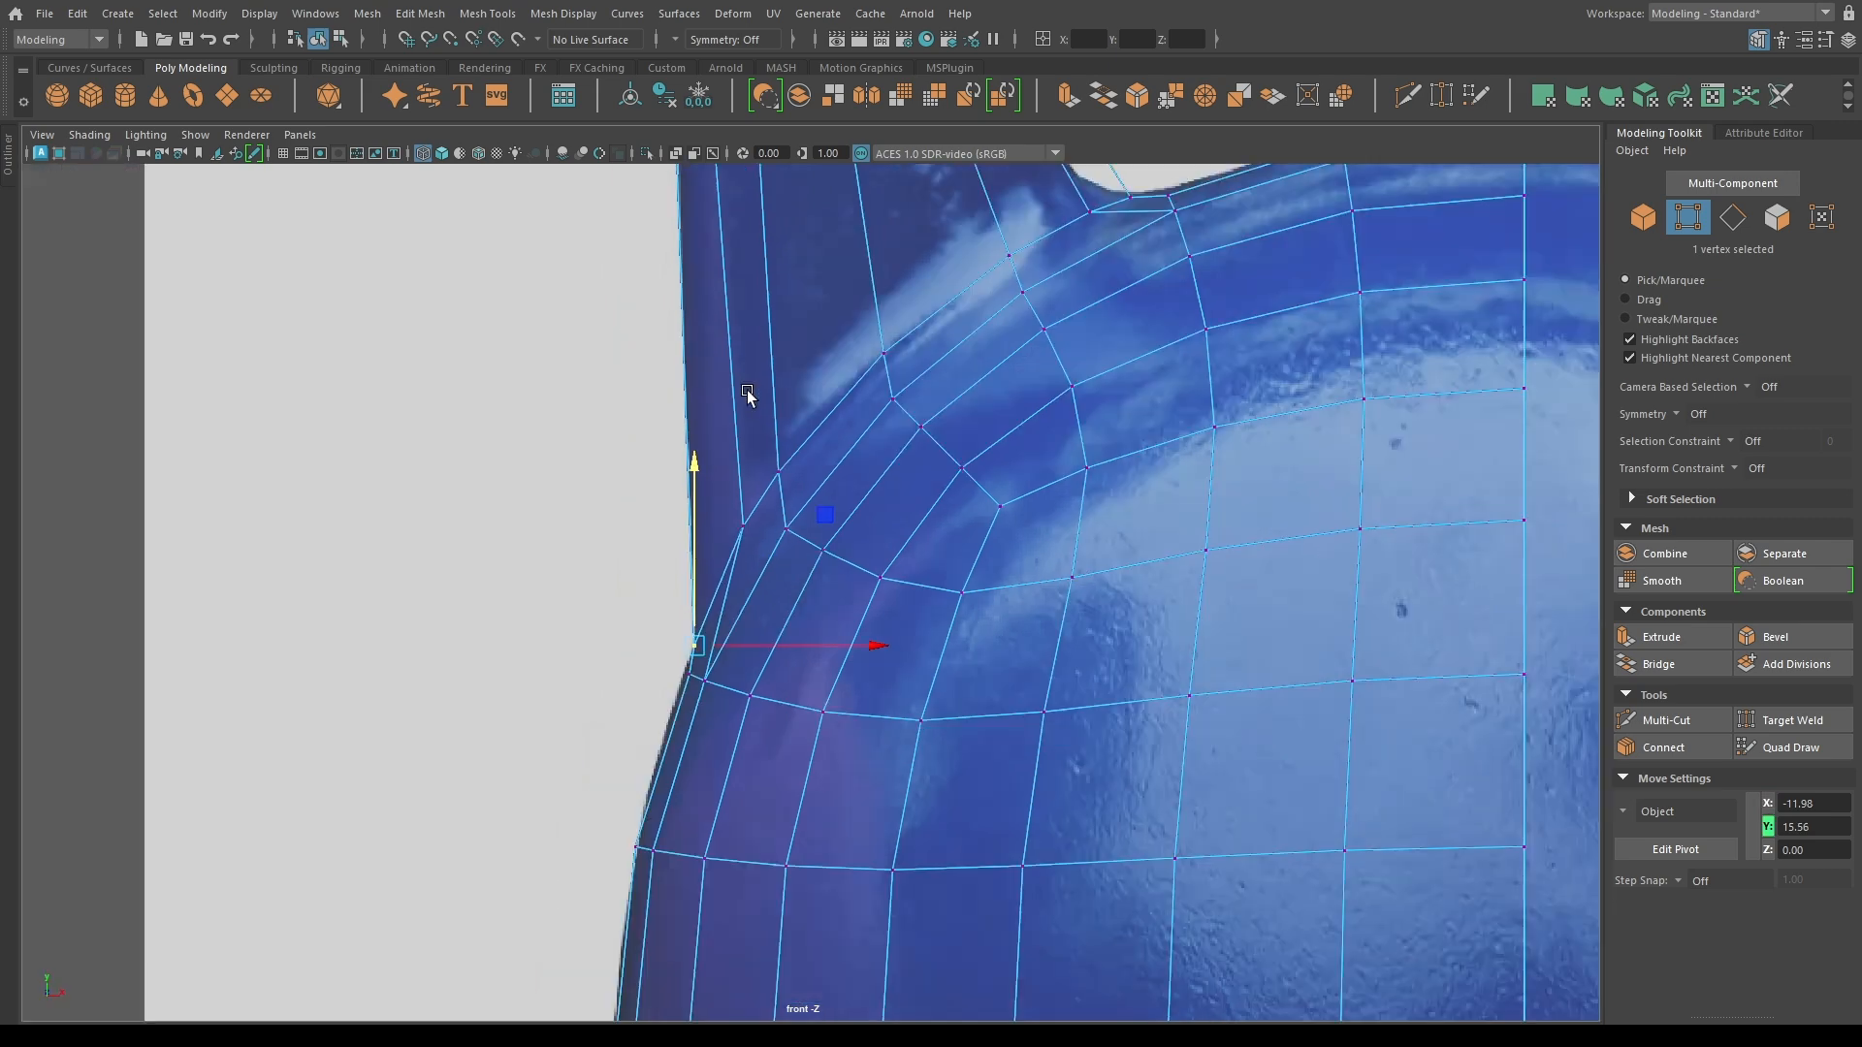
{"action": "middle_click_drag", "start_coordinate": [748, 395], "coordinate": [704, 626], "text": "alt"}
{"action": "left_click_drag", "start_coordinate": [670, 711], "coordinate": [699, 807]}
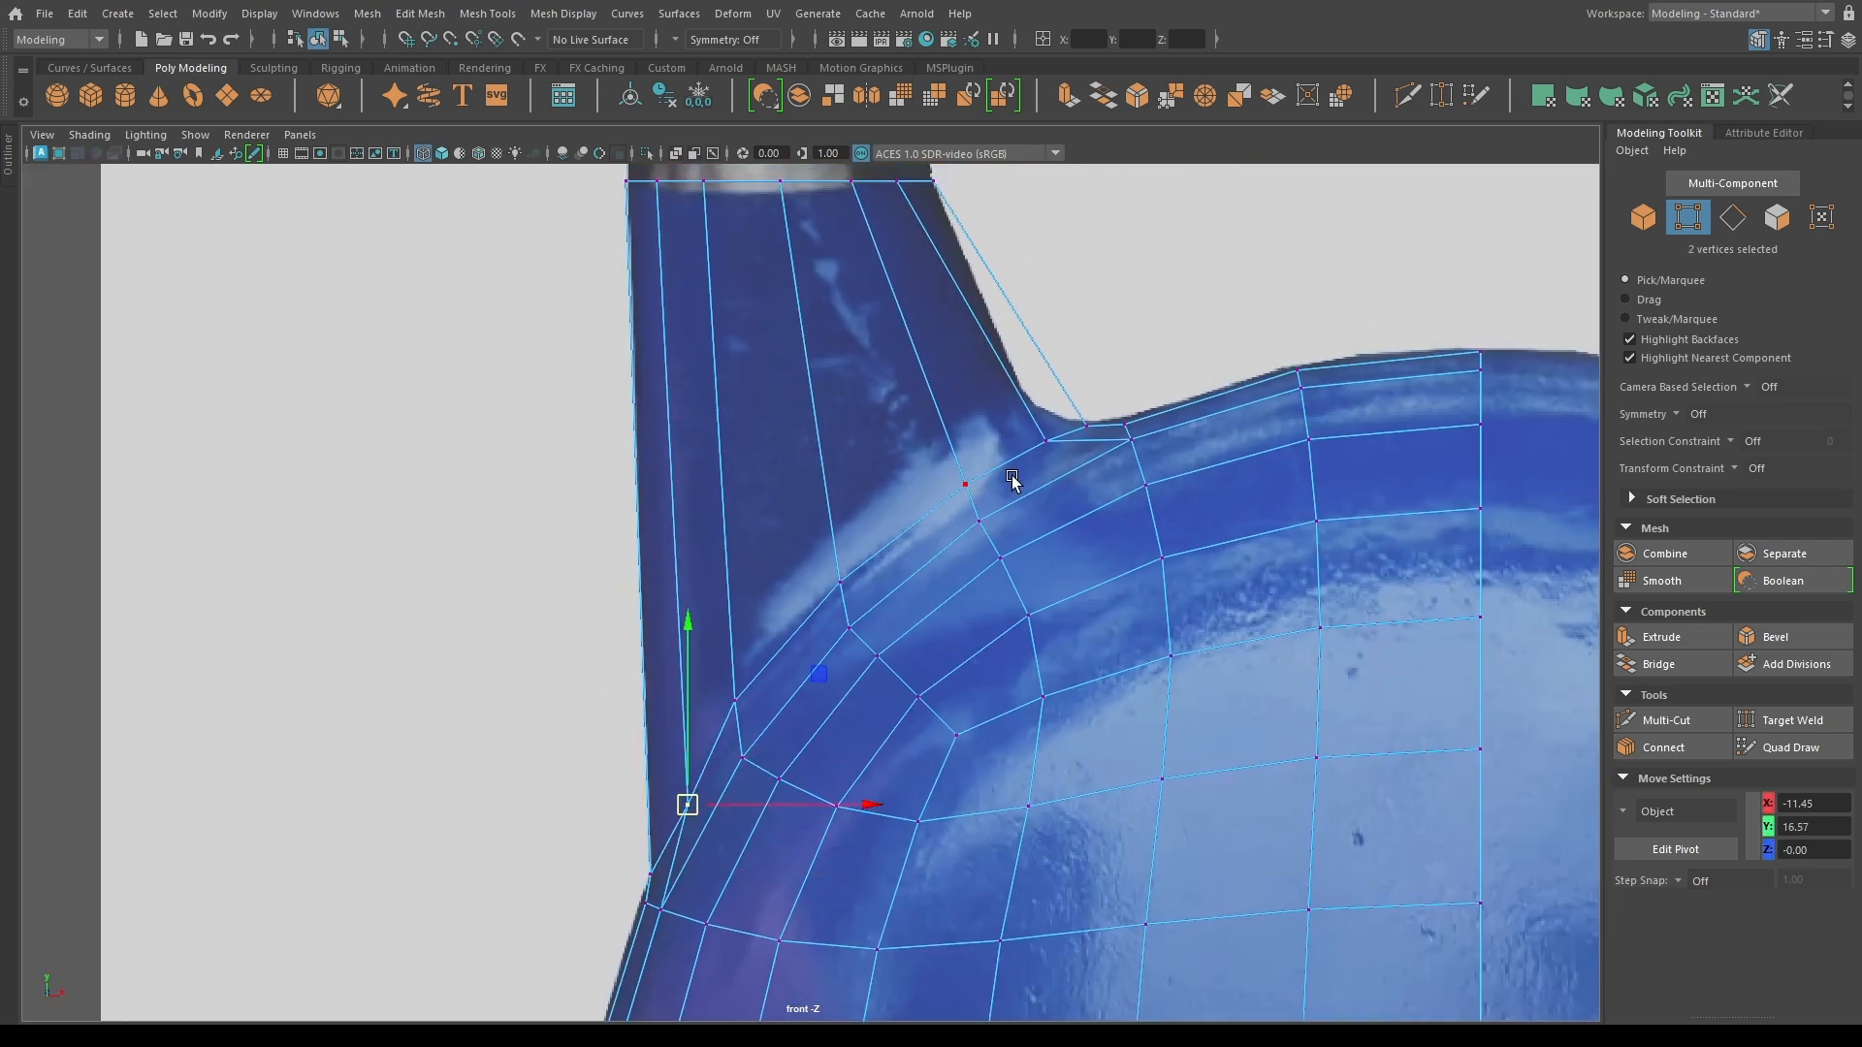
Move the handle post's innermost base vertex into the notch of the reference silhouette, at about X -5.7, Y 22.0.
{"action": "middle_click_drag", "start_coordinate": [972, 420], "coordinate": [871, 553], "text": "alt"}
{"action": "mouse_move", "coordinate": [915, 539]}
{"action": "left_mouse_down"}
{"action": "mouse_move", "coordinate": [961, 624]}
{"action": "mouse_move", "coordinate": [917, 576]}
{"action": "mouse_move", "coordinate": [882, 630]}
{"action": "mouse_move", "coordinate": [867, 614]}
{"action": "mouse_move", "coordinate": [1000, 574]}
{"action": "mouse_move", "coordinate": [946, 557]}
{"action": "left_mouse_up"}
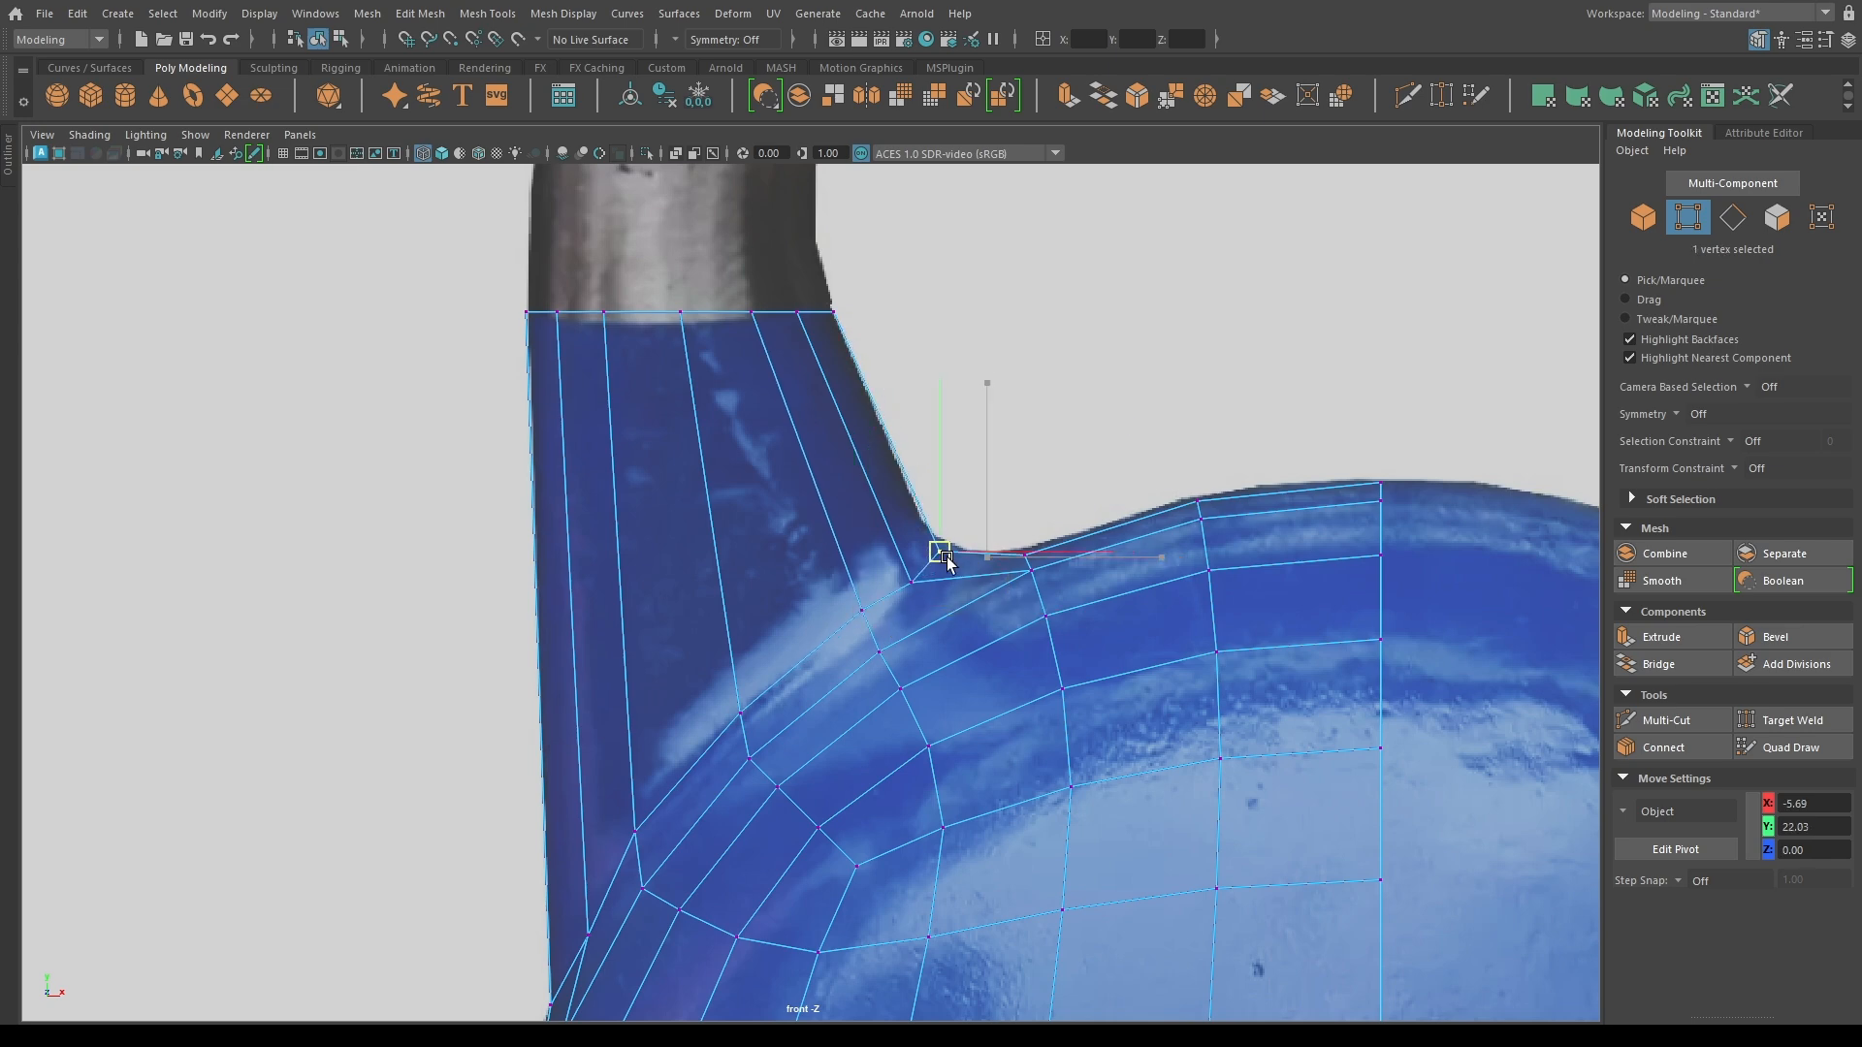
Examine the handle post's transition into the body in shaded smooth preview from the perspective view.
{"action": "key", "text": "3"}
{"action": "key", "text": "space"}
{"action": "key", "text": "space"}
{"action": "key", "text": "5"}
{"action": "key", "text": "F8"}
{"action": "left_click", "coordinate": [485, 524]}
{"action": "mouse_move", "coordinate": [504, 572]}
{"action": "left_mouse_down", "text": "alt"}
{"action": "mouse_move", "coordinate": [684, 506]}
{"action": "mouse_move", "coordinate": [682, 546]}
{"action": "mouse_move", "coordinate": [840, 657]}
{"action": "mouse_move", "coordinate": [507, 582]}
{"action": "left_mouse_up", "text": "alt"}
{"action": "scroll", "coordinate": [685, 506], "scroll_direction": "down", "scroll_amount": 5}
{"action": "left_click", "coordinate": [615, 524]}
{"action": "key", "text": "1"}
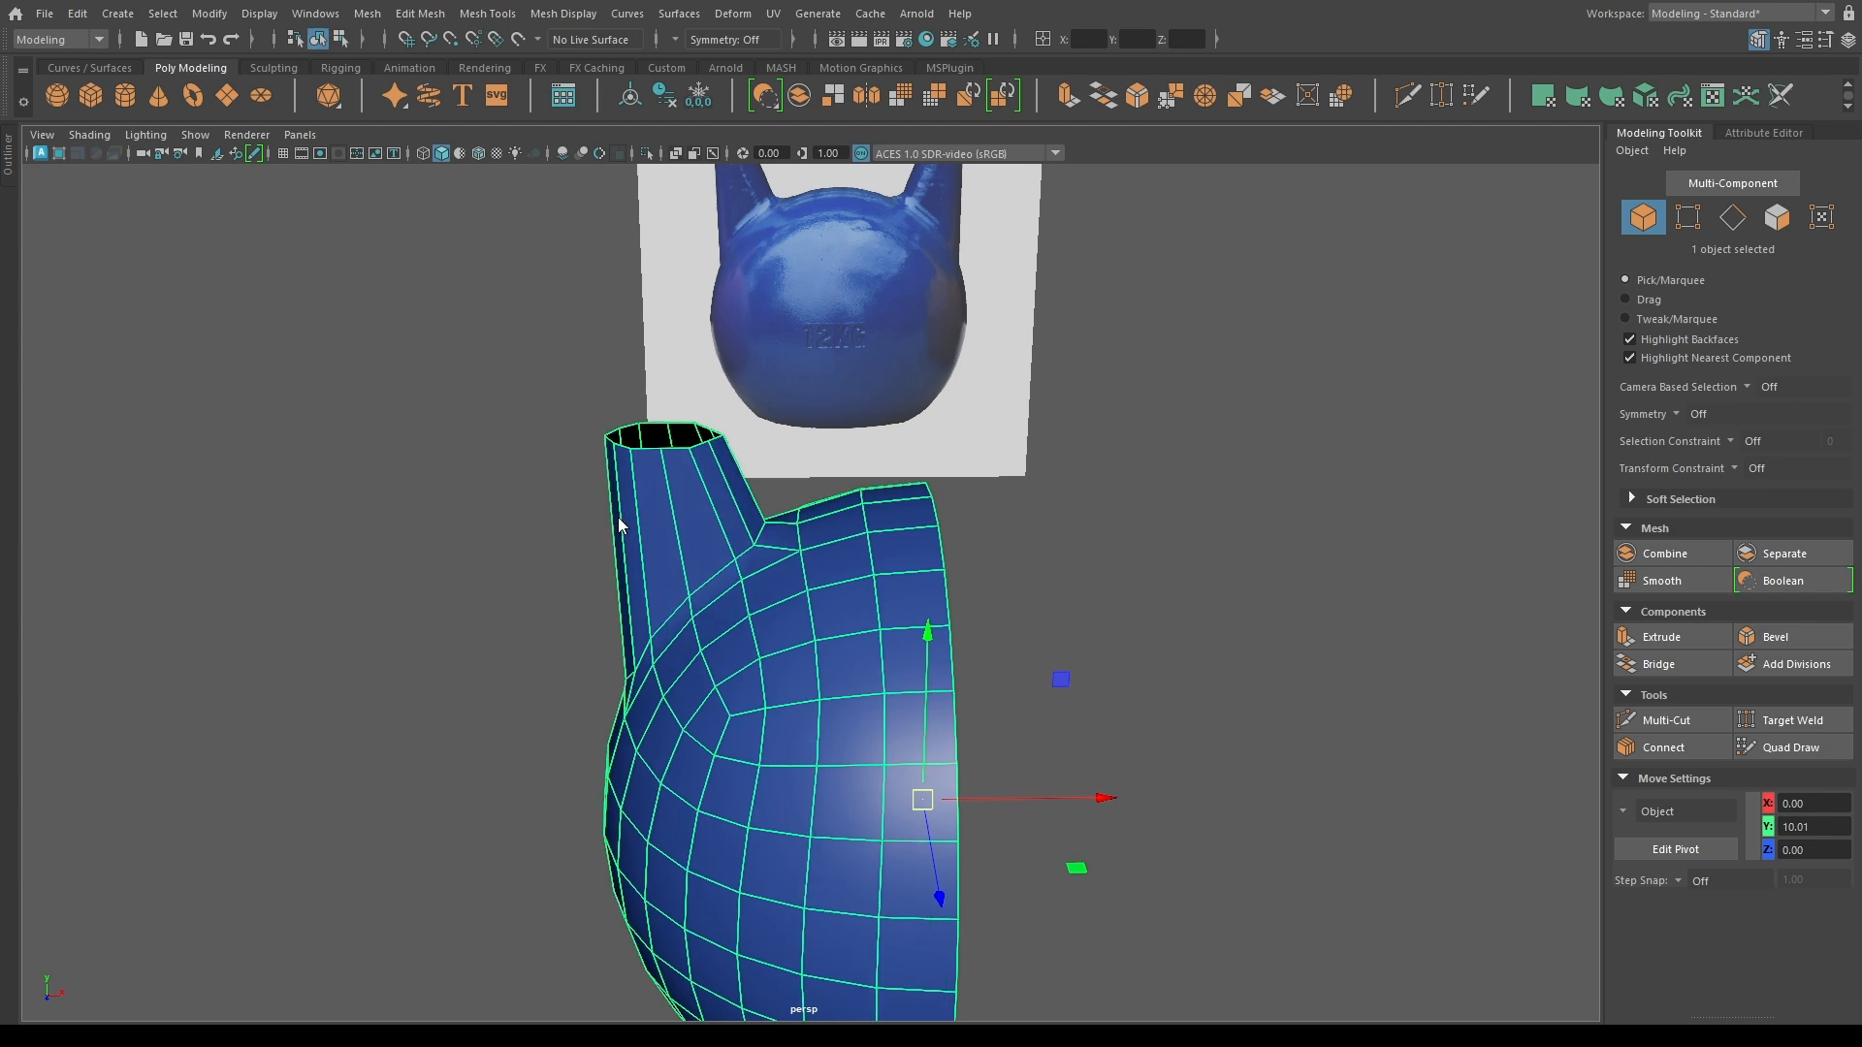
In the front view, nudge the vertex pair beside the post's outer base up and outward to about X -11.6, Y 16.75.
{"action": "key", "text": "space"}
{"action": "key", "text": "space"}
{"action": "scroll", "coordinate": [610, 566], "scroll_direction": "down", "scroll_amount": 5}
{"action": "middle_click_drag", "start_coordinate": [594, 515], "coordinate": [668, 404], "text": "alt"}
{"action": "scroll", "coordinate": [709, 679], "scroll_direction": "up", "scroll_amount": 5}
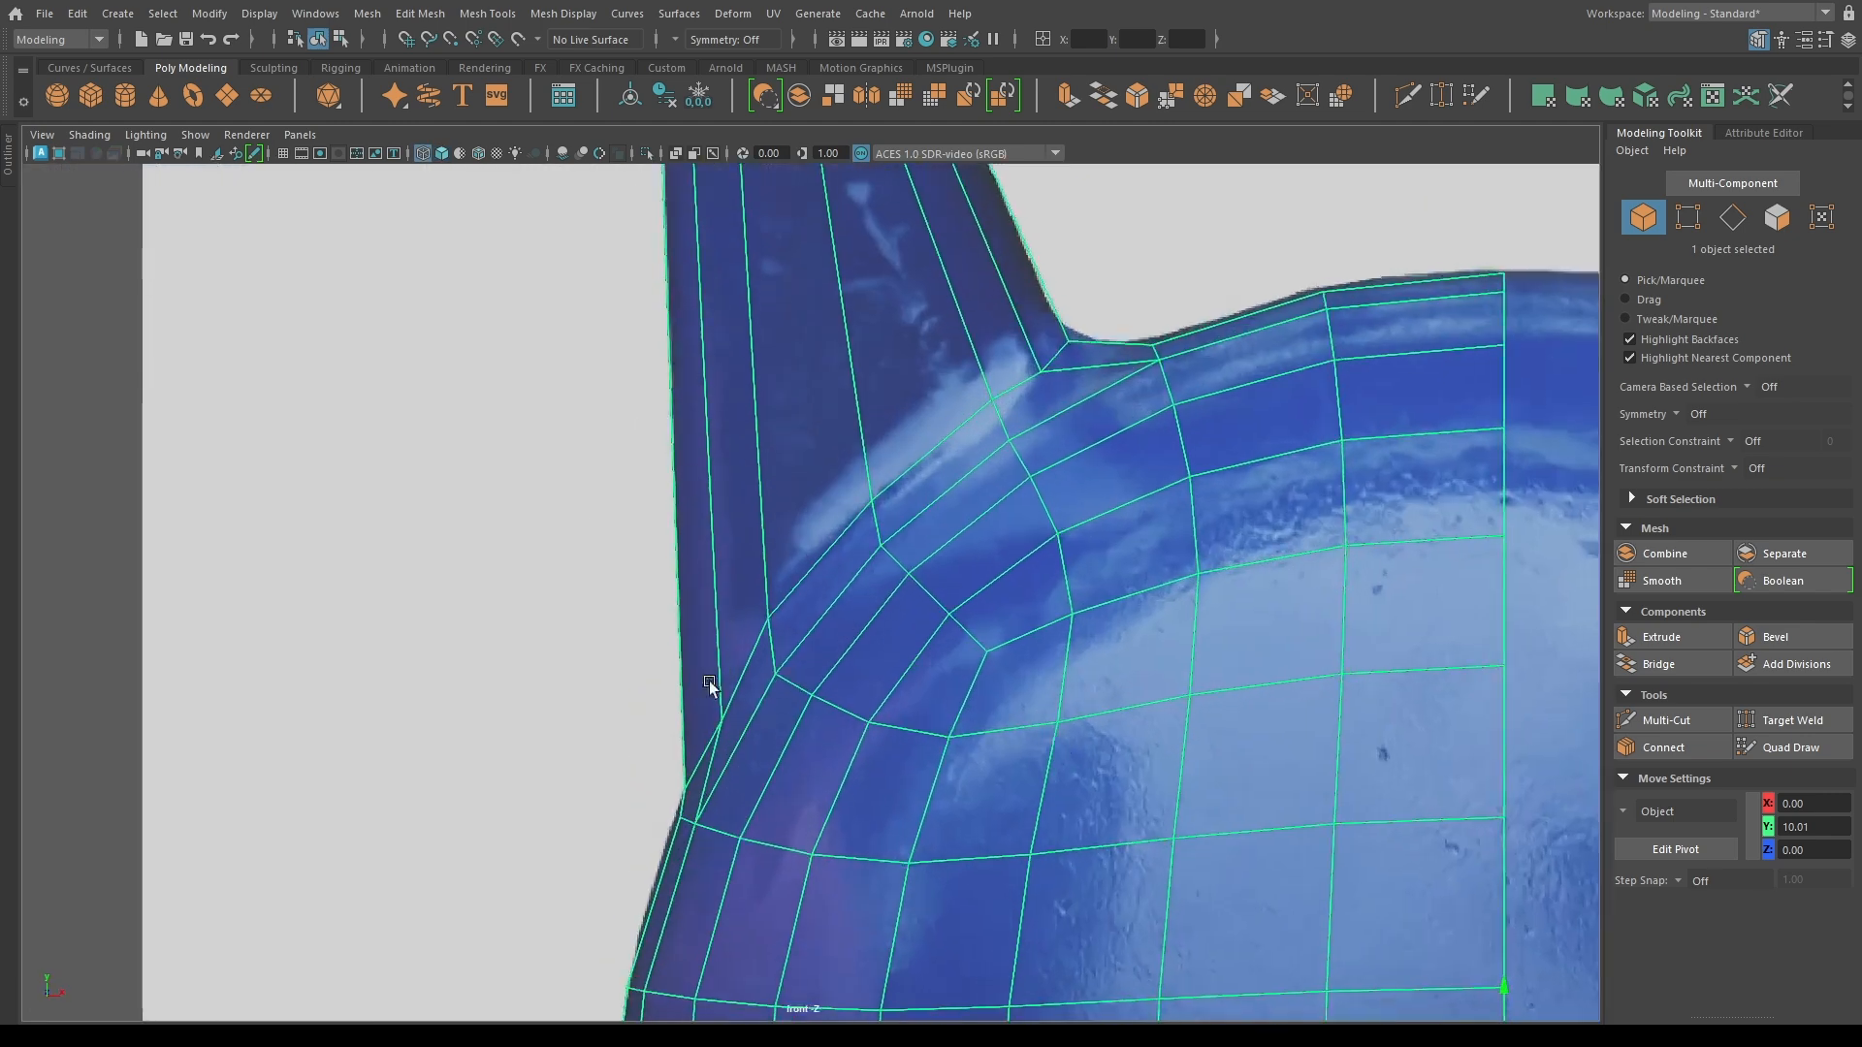
{"action": "key", "text": "F9"}
{"action": "left_click_drag", "start_coordinate": [689, 843], "coordinate": [738, 821]}
{"action": "left_click_drag", "start_coordinate": [701, 700], "coordinate": [746, 750]}
{"action": "left_click_drag", "start_coordinate": [724, 711], "coordinate": [714, 704]}
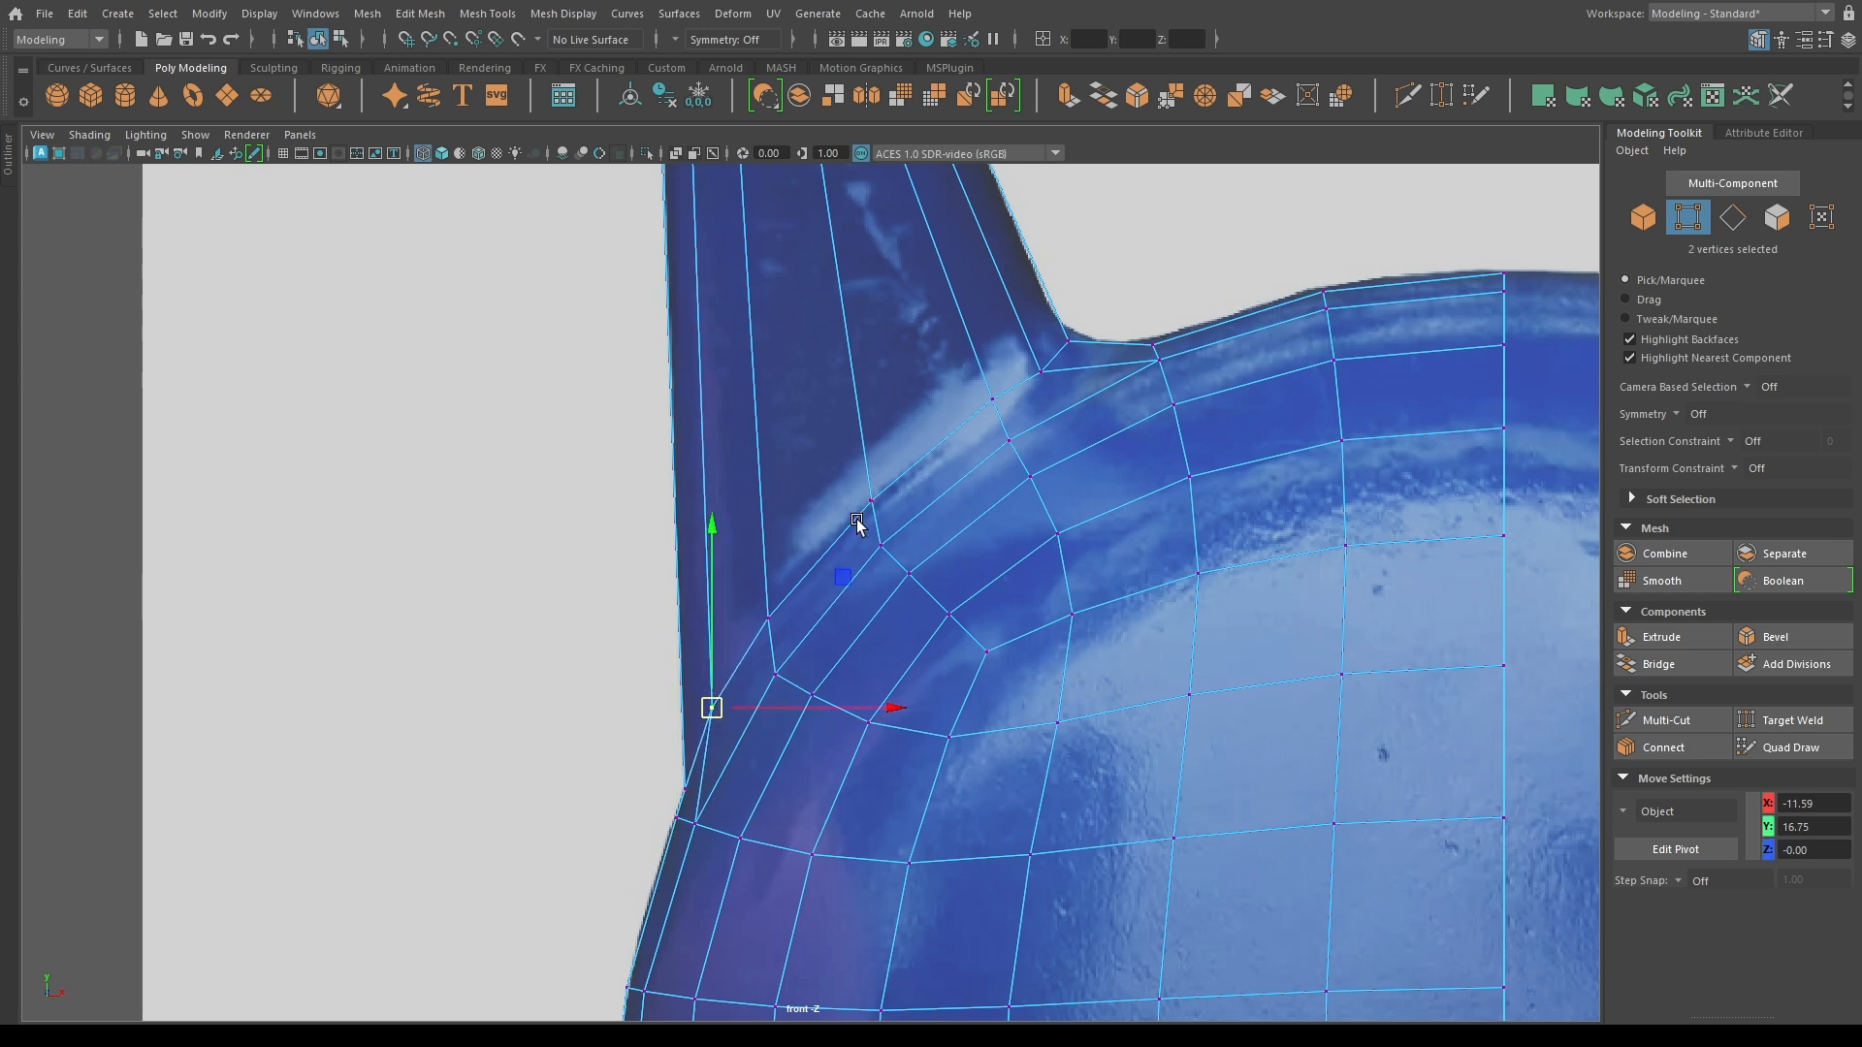
Nudge the vertex pair at the post's base near the inner notch slightly downward to even out the base contour.
{"action": "middle_click_drag", "start_coordinate": [1067, 307], "coordinate": [1014, 441], "text": "alt"}
{"action": "left_click_drag", "start_coordinate": [999, 449], "coordinate": [1035, 492]}
{"action": "left_click_drag", "start_coordinate": [917, 514], "coordinate": [957, 554]}
{"action": "left_click_drag", "start_coordinate": [939, 535], "coordinate": [936, 538]}
{"action": "middle_click_drag", "start_coordinate": [862, 425], "coordinate": [837, 554], "text": "alt"}
{"action": "left_click", "coordinate": [1639, 720]}
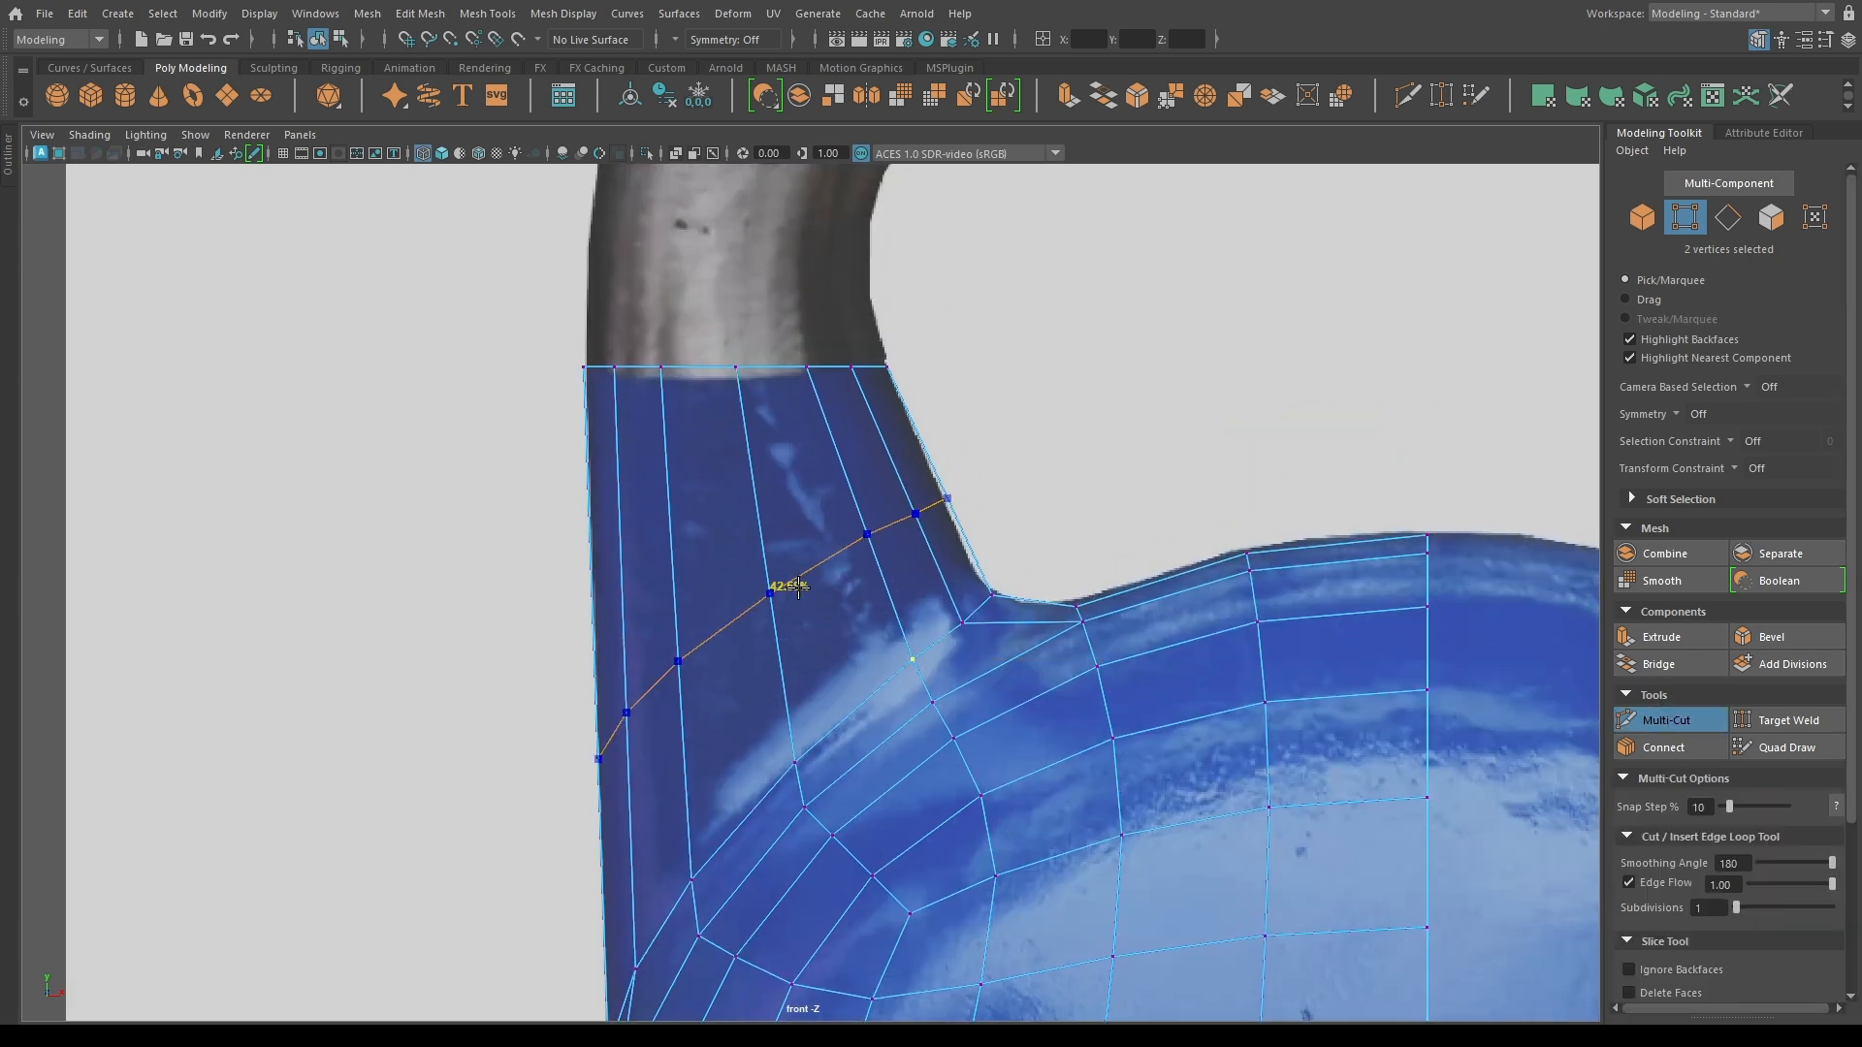
{"action": "left_click_drag", "start_coordinate": [382, 856], "coordinate": [1163, 405]}
{"action": "left_click_drag", "start_coordinate": [1157, 341], "coordinate": [1185, 351]}
{"action": "key", "text": "w"}
{"action": "key", "text": "F10"}
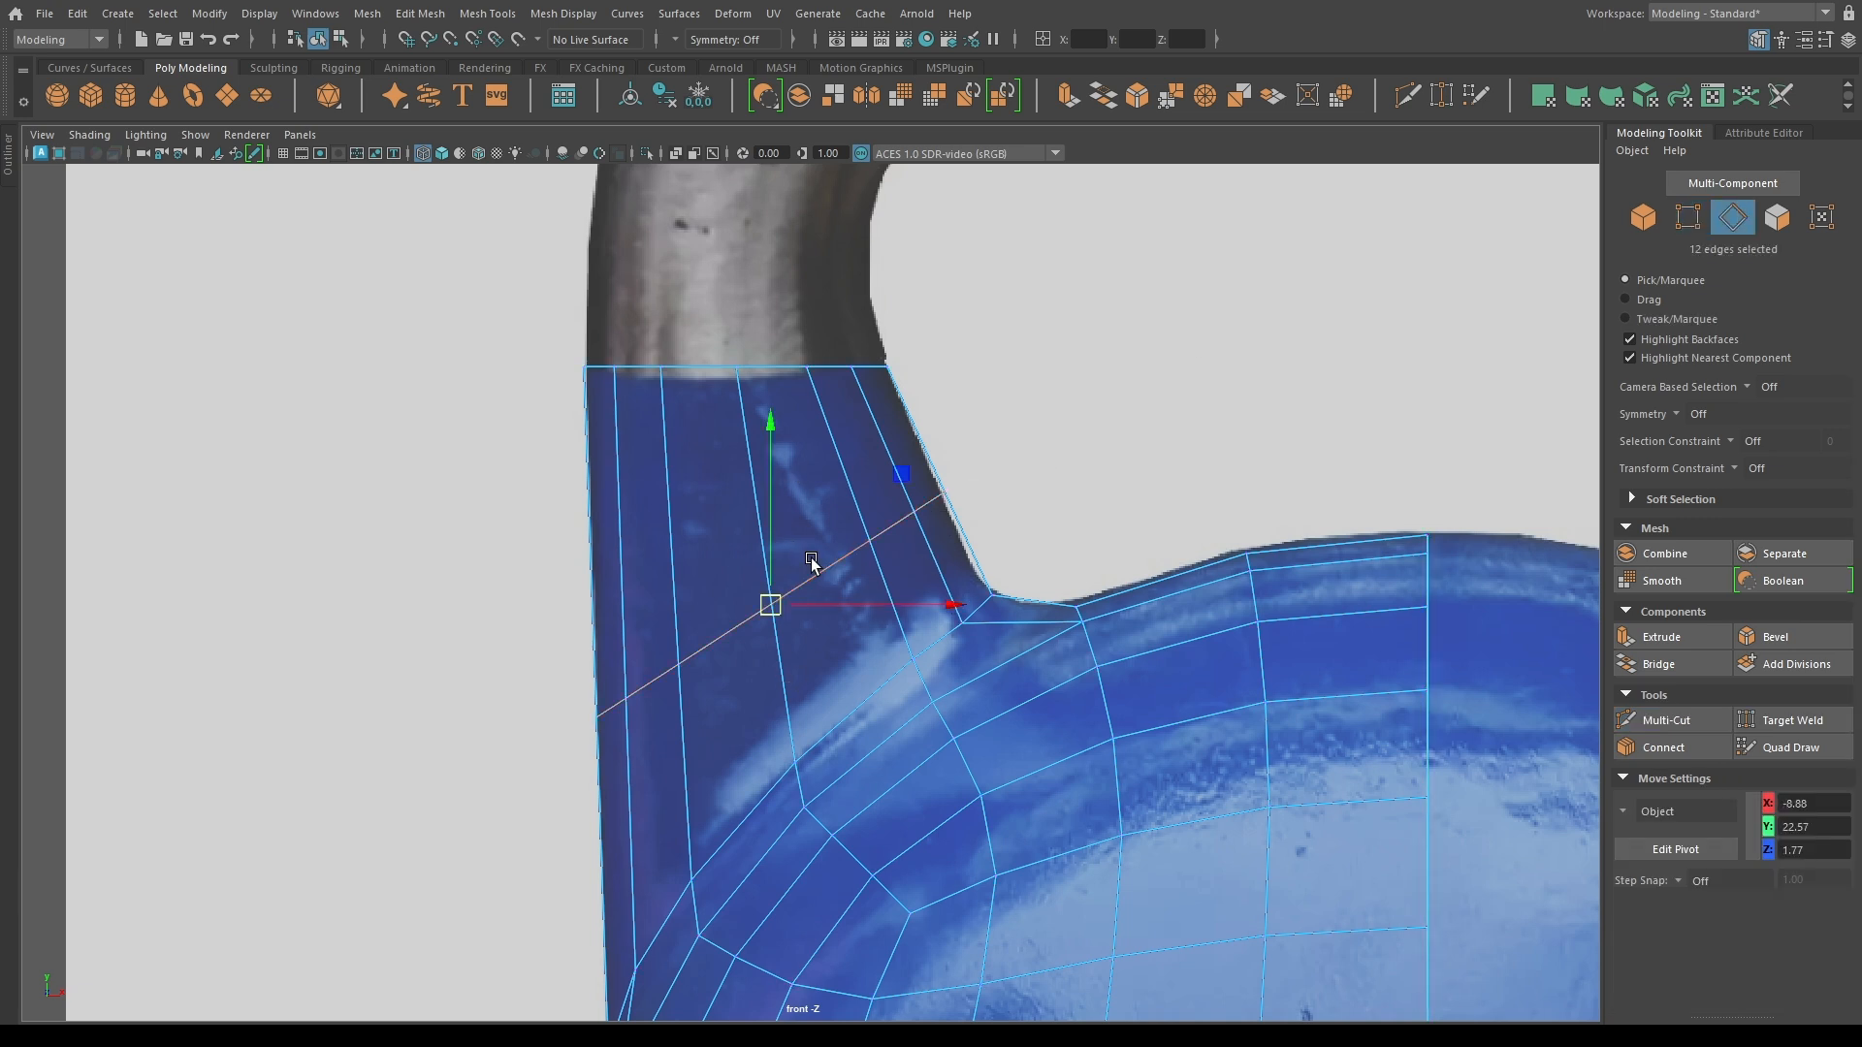
{"action": "key", "text": "ctrl+b"}
{"action": "mouse_move", "coordinate": [1122, 668]}
{"action": "left_mouse_down"}
{"action": "mouse_move", "coordinate": [1301, 710]}
{"action": "mouse_move", "coordinate": [1125, 673]}
{"action": "left_mouse_up"}
{"action": "left_click_drag", "start_coordinate": [1108, 622], "coordinate": [1355, 665]}
{"action": "key", "text": "ctrl+z"}
{"action": "key", "text": "ctrl+z"}
{"action": "key", "text": "ctrl+z"}
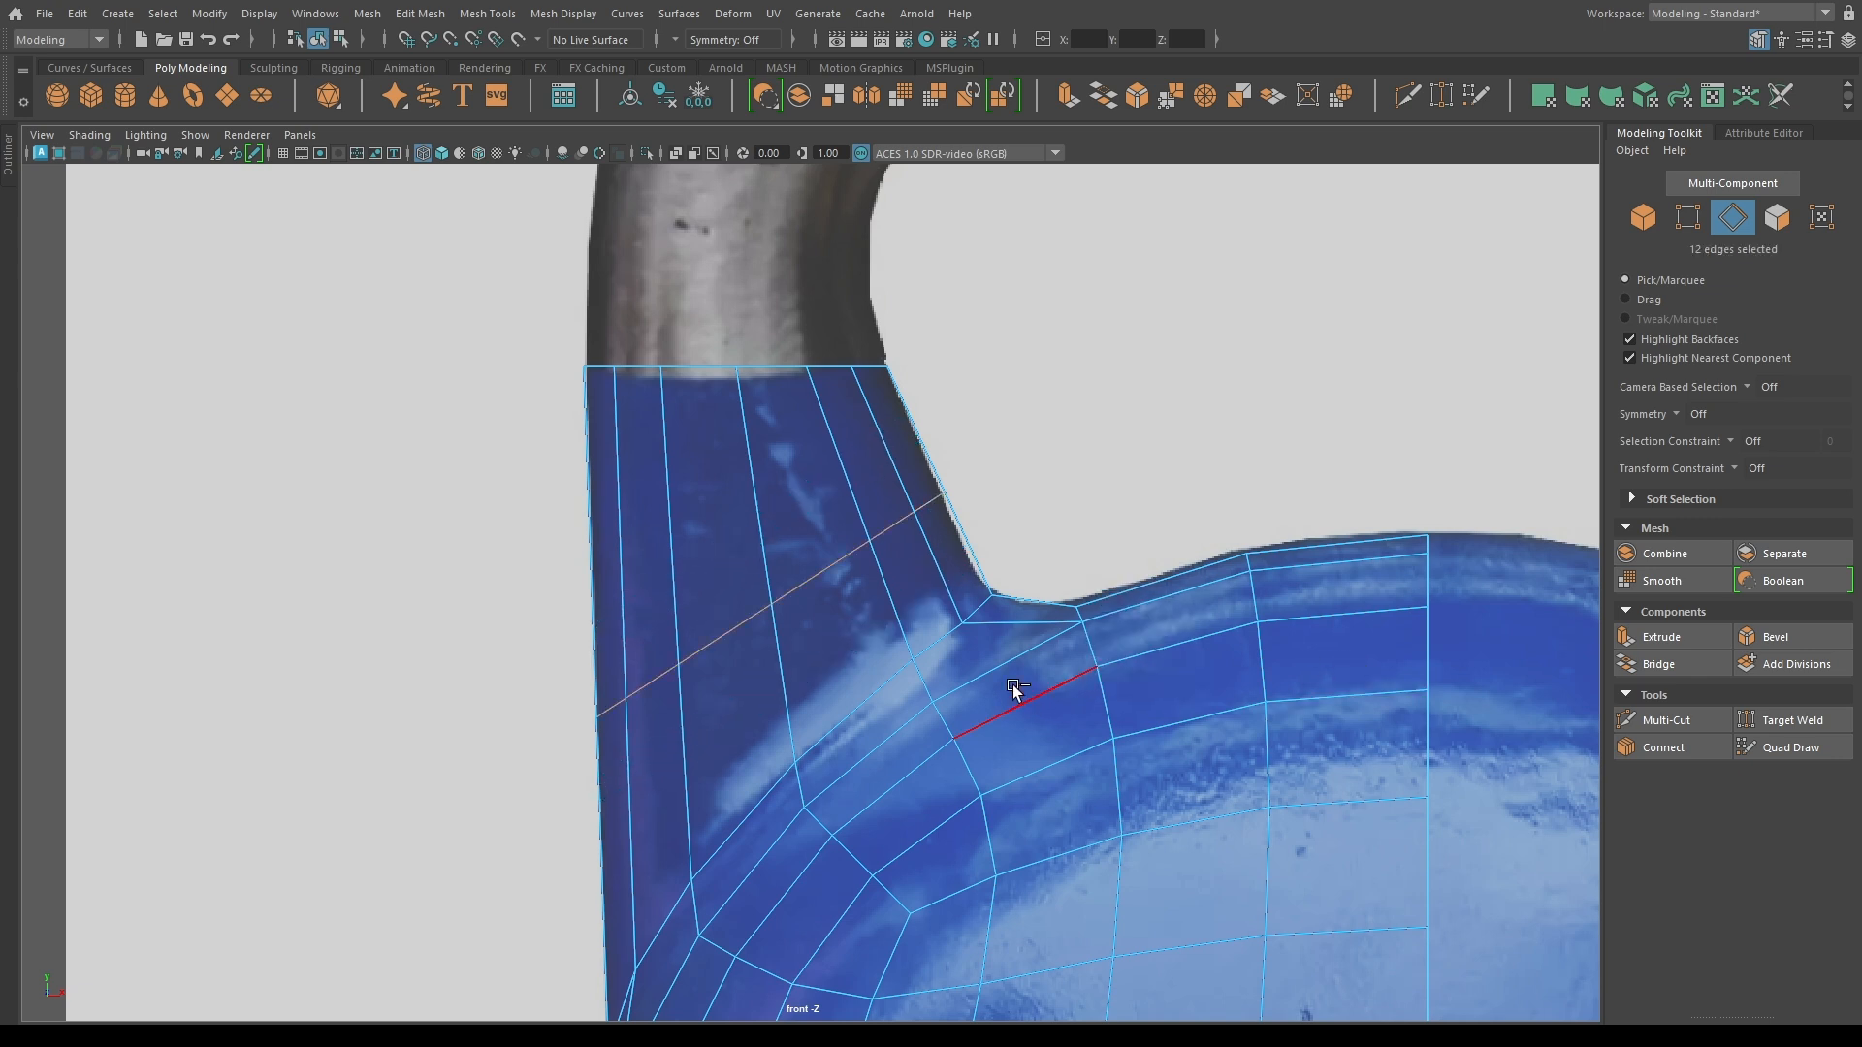
Insert an edge loop around the handle post with Edge Flow off, and try beveling it into several loops.
{"action": "key", "text": "F8"}
{"action": "key", "text": "F8"}
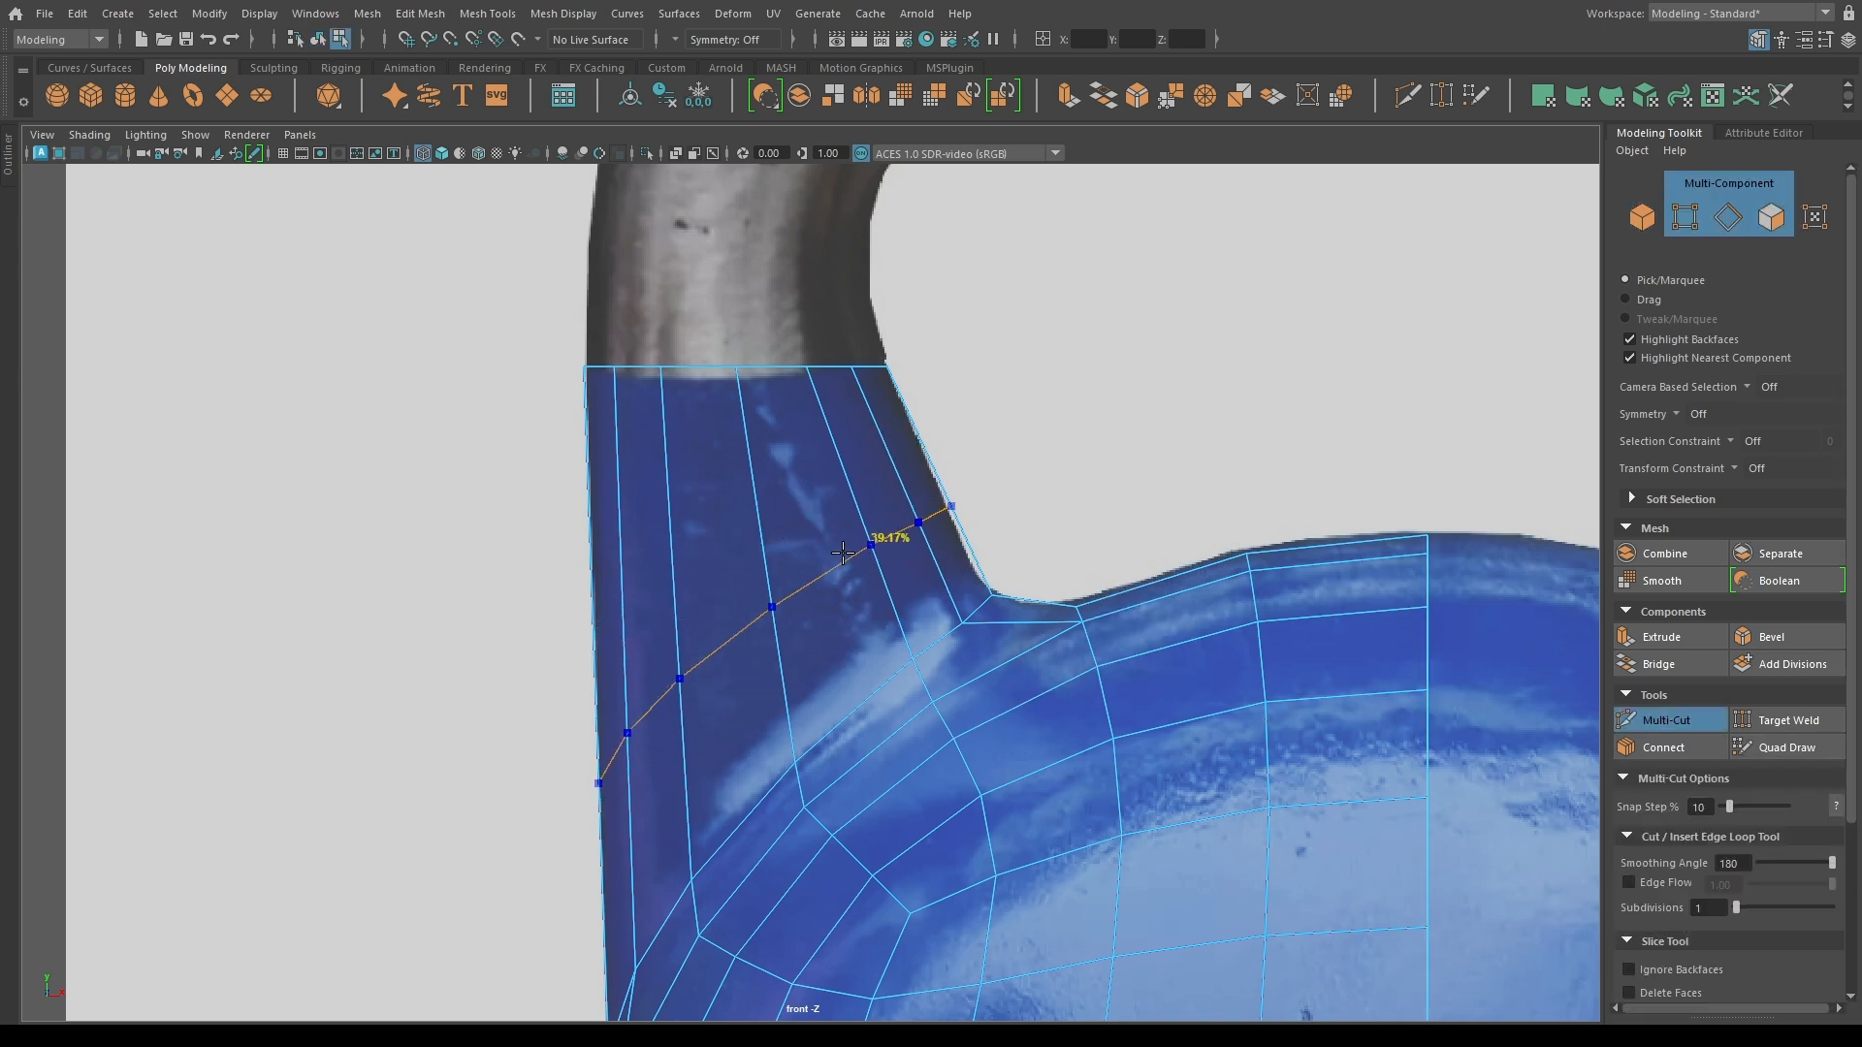
{"action": "key", "text": "w"}
{"action": "key", "text": "ctrl+b"}
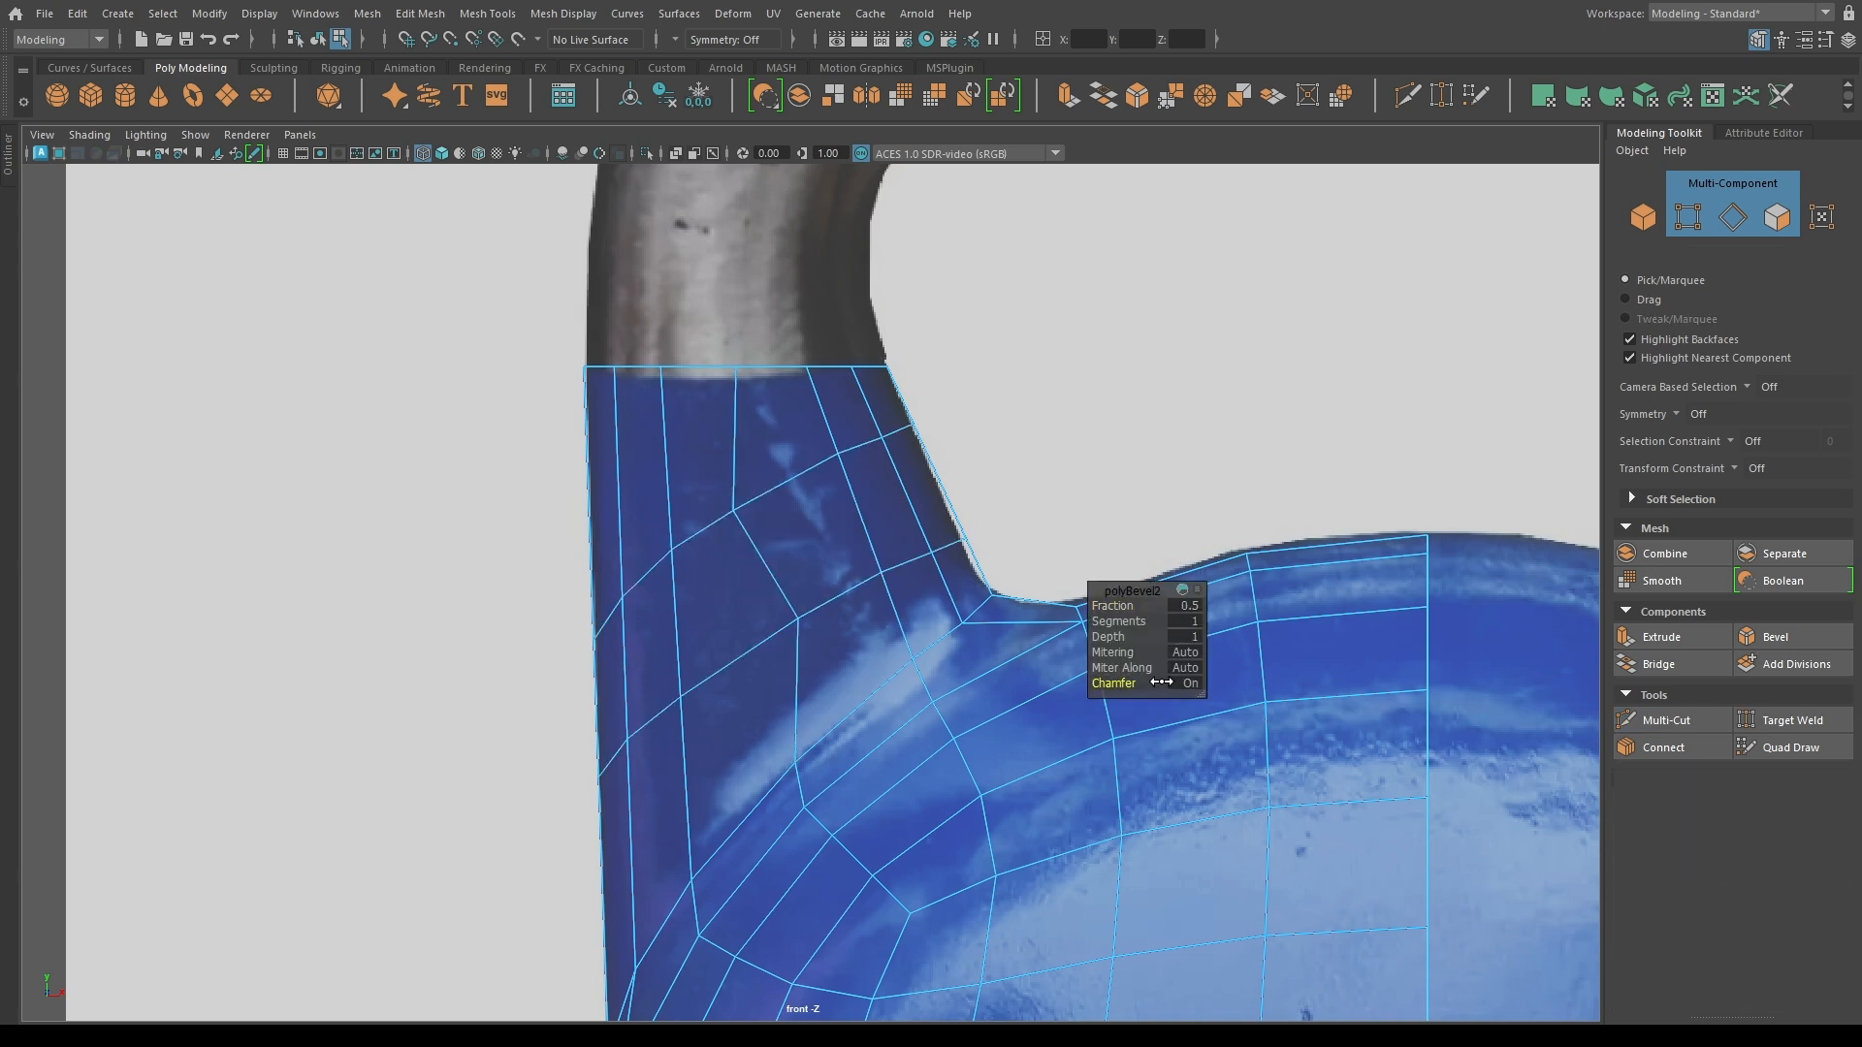
{"action": "left_click_drag", "start_coordinate": [1138, 669], "coordinate": [1111, 606]}
{"action": "key", "text": "w"}
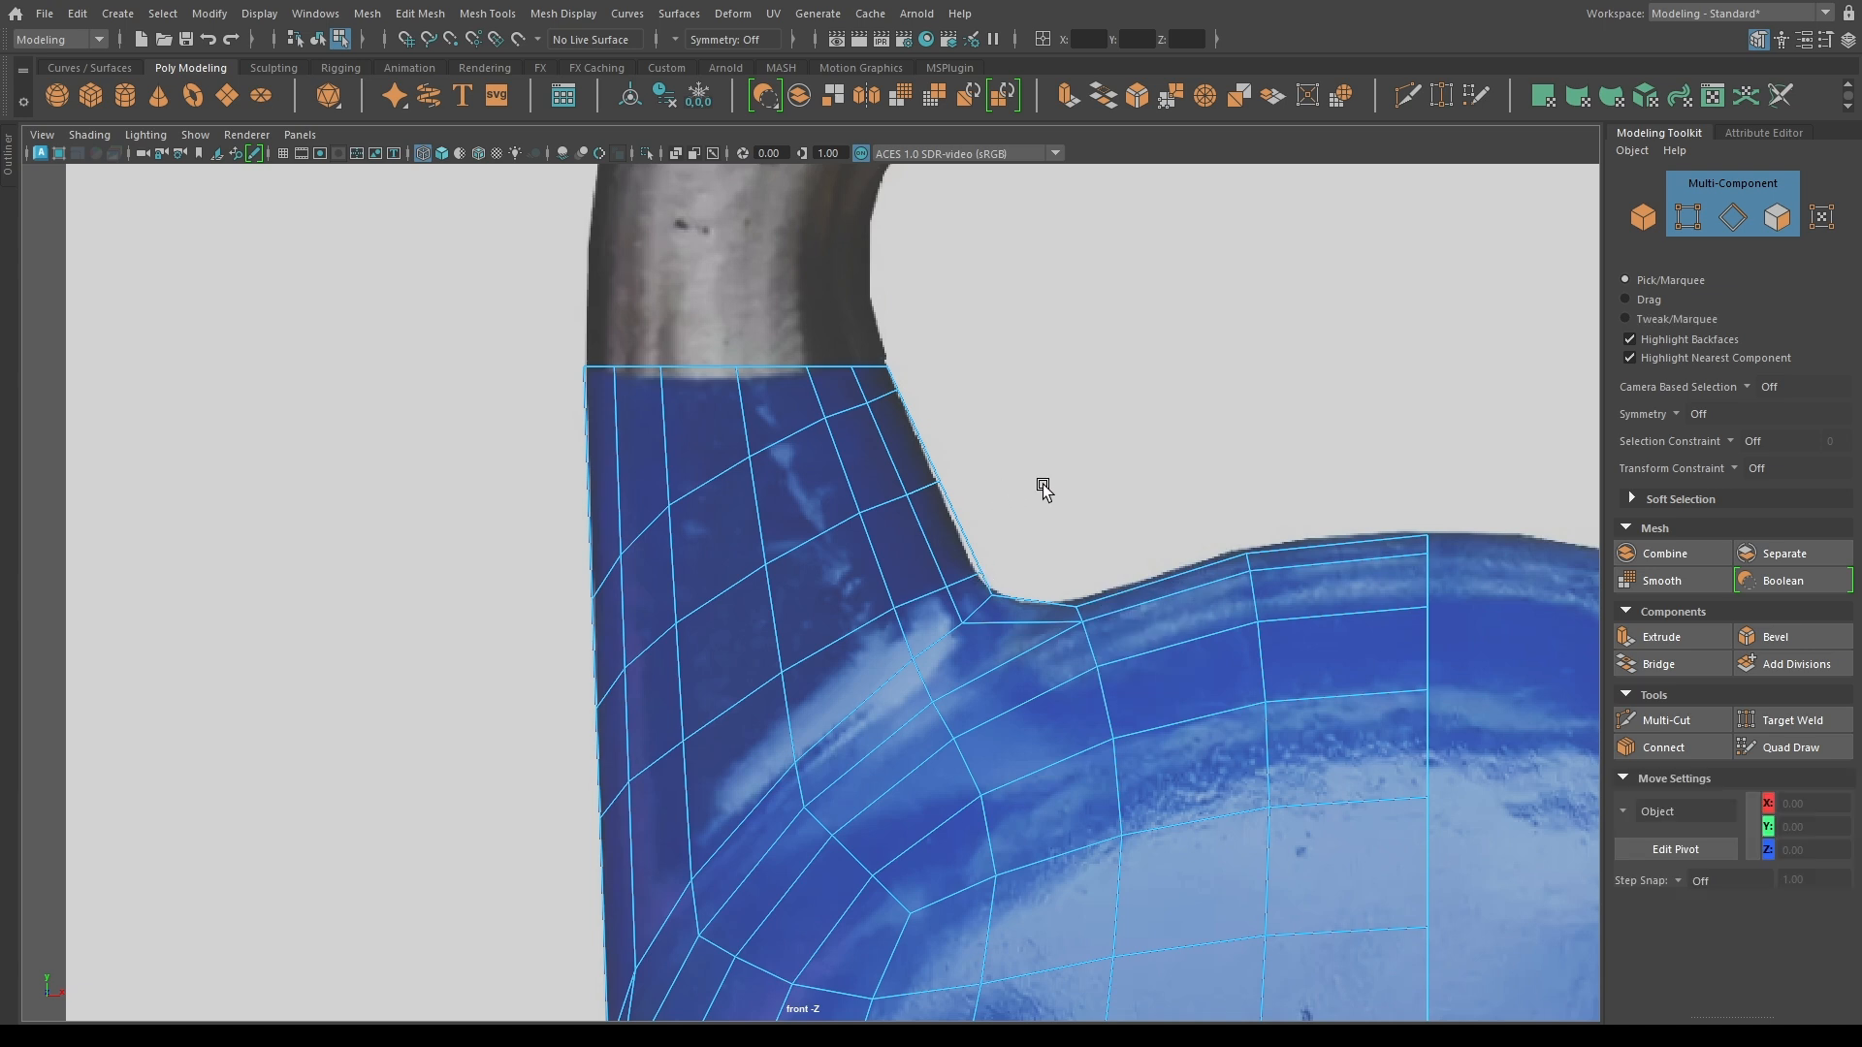
Slide the inner and outer vertices of the post's single middle edge loop slightly upward to even out the loop.
{"action": "key", "text": "F9"}
{"action": "left_click_drag", "start_coordinate": [860, 417], "coordinate": [988, 501]}
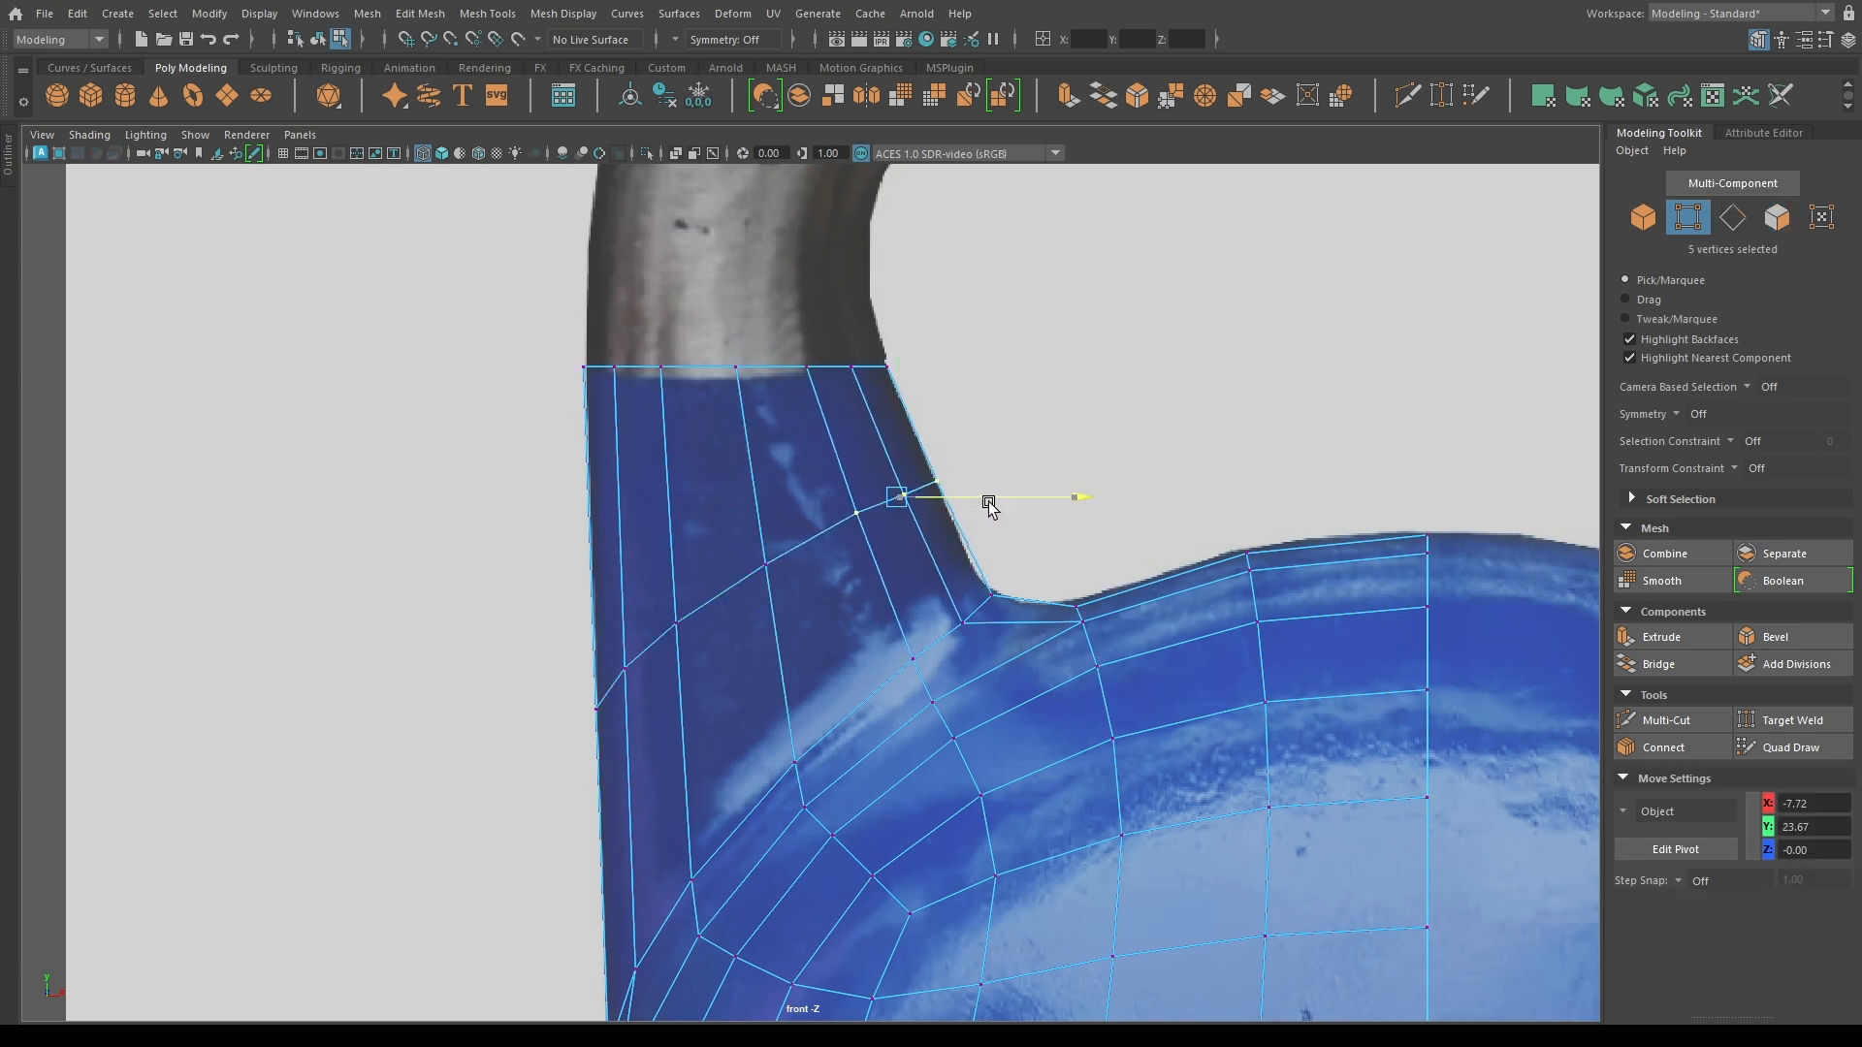
{"action": "left_click_drag", "start_coordinate": [826, 499], "coordinate": [873, 522], "text": "ctrl"}
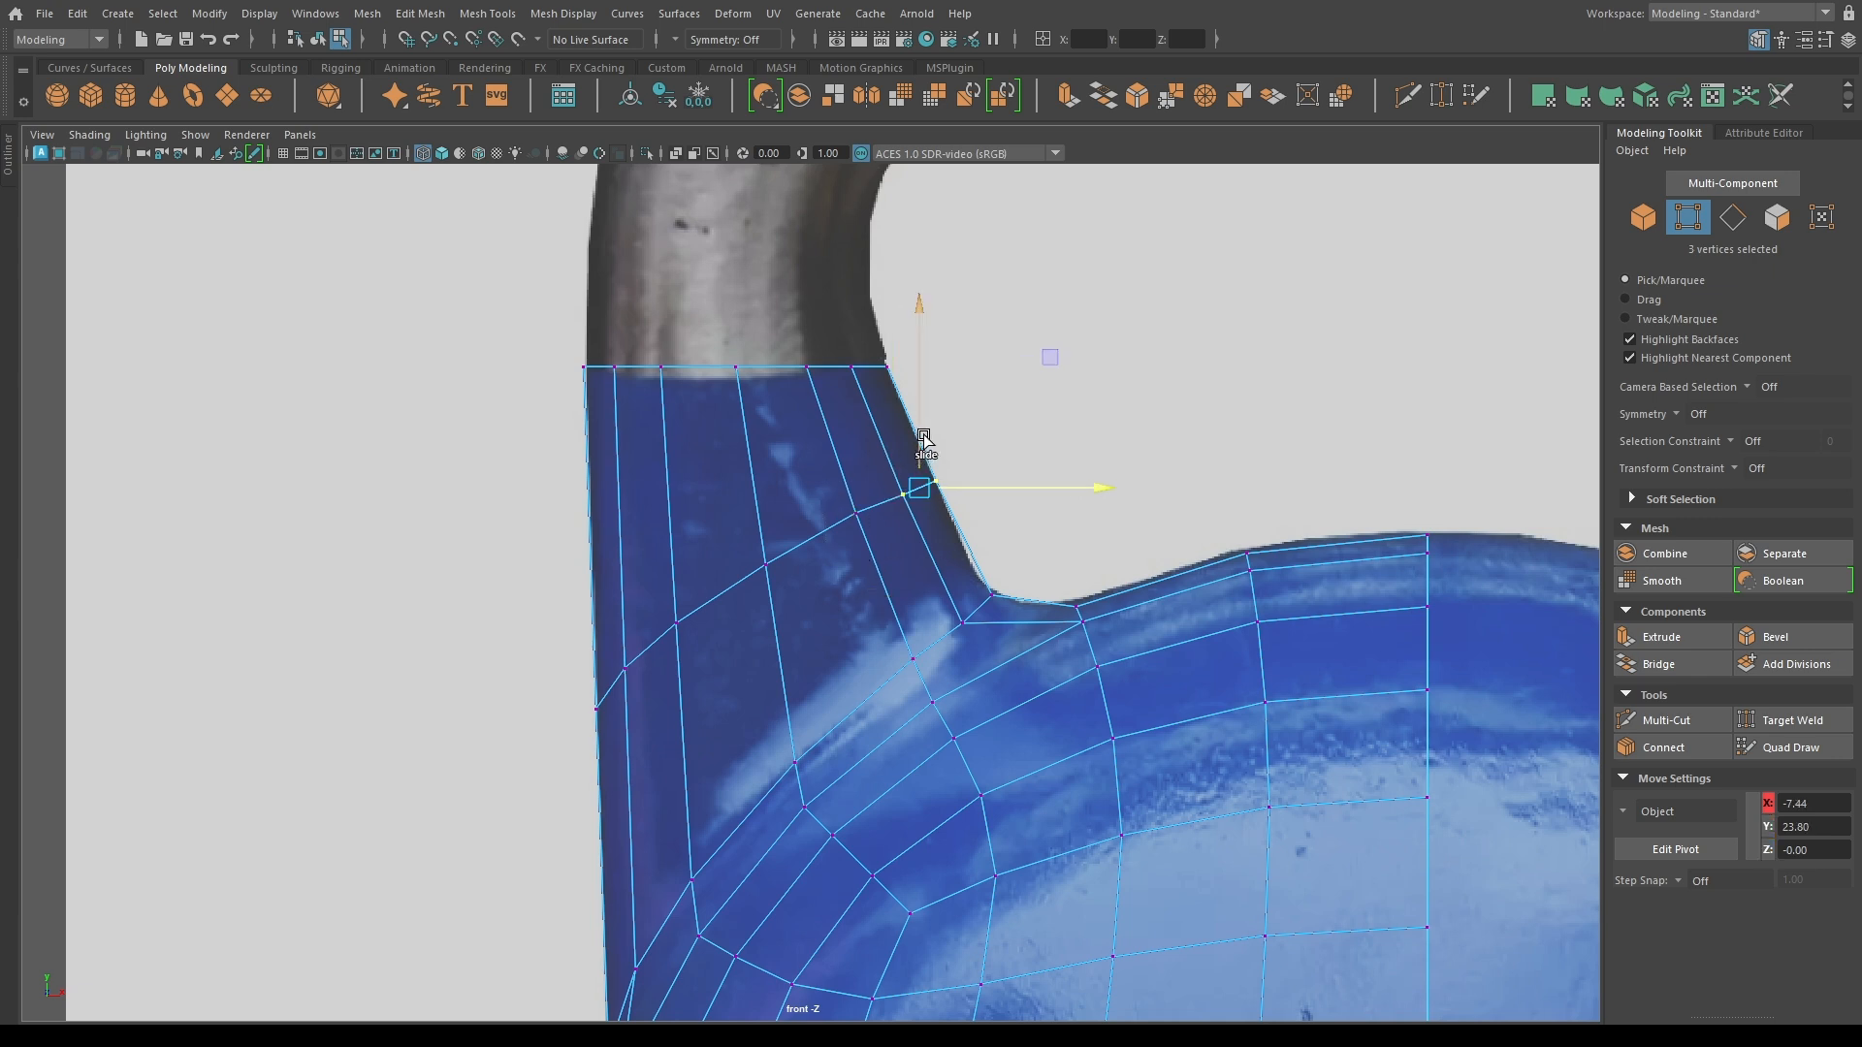
{"action": "left_click_drag", "start_coordinate": [920, 443], "coordinate": [920, 439], "text": "ctrl+shift"}
{"action": "left_click_drag", "start_coordinate": [564, 676], "coordinate": [614, 721]}
{"action": "left_click_drag", "start_coordinate": [592, 656], "coordinate": [592, 650], "text": "ctrl+shift"}
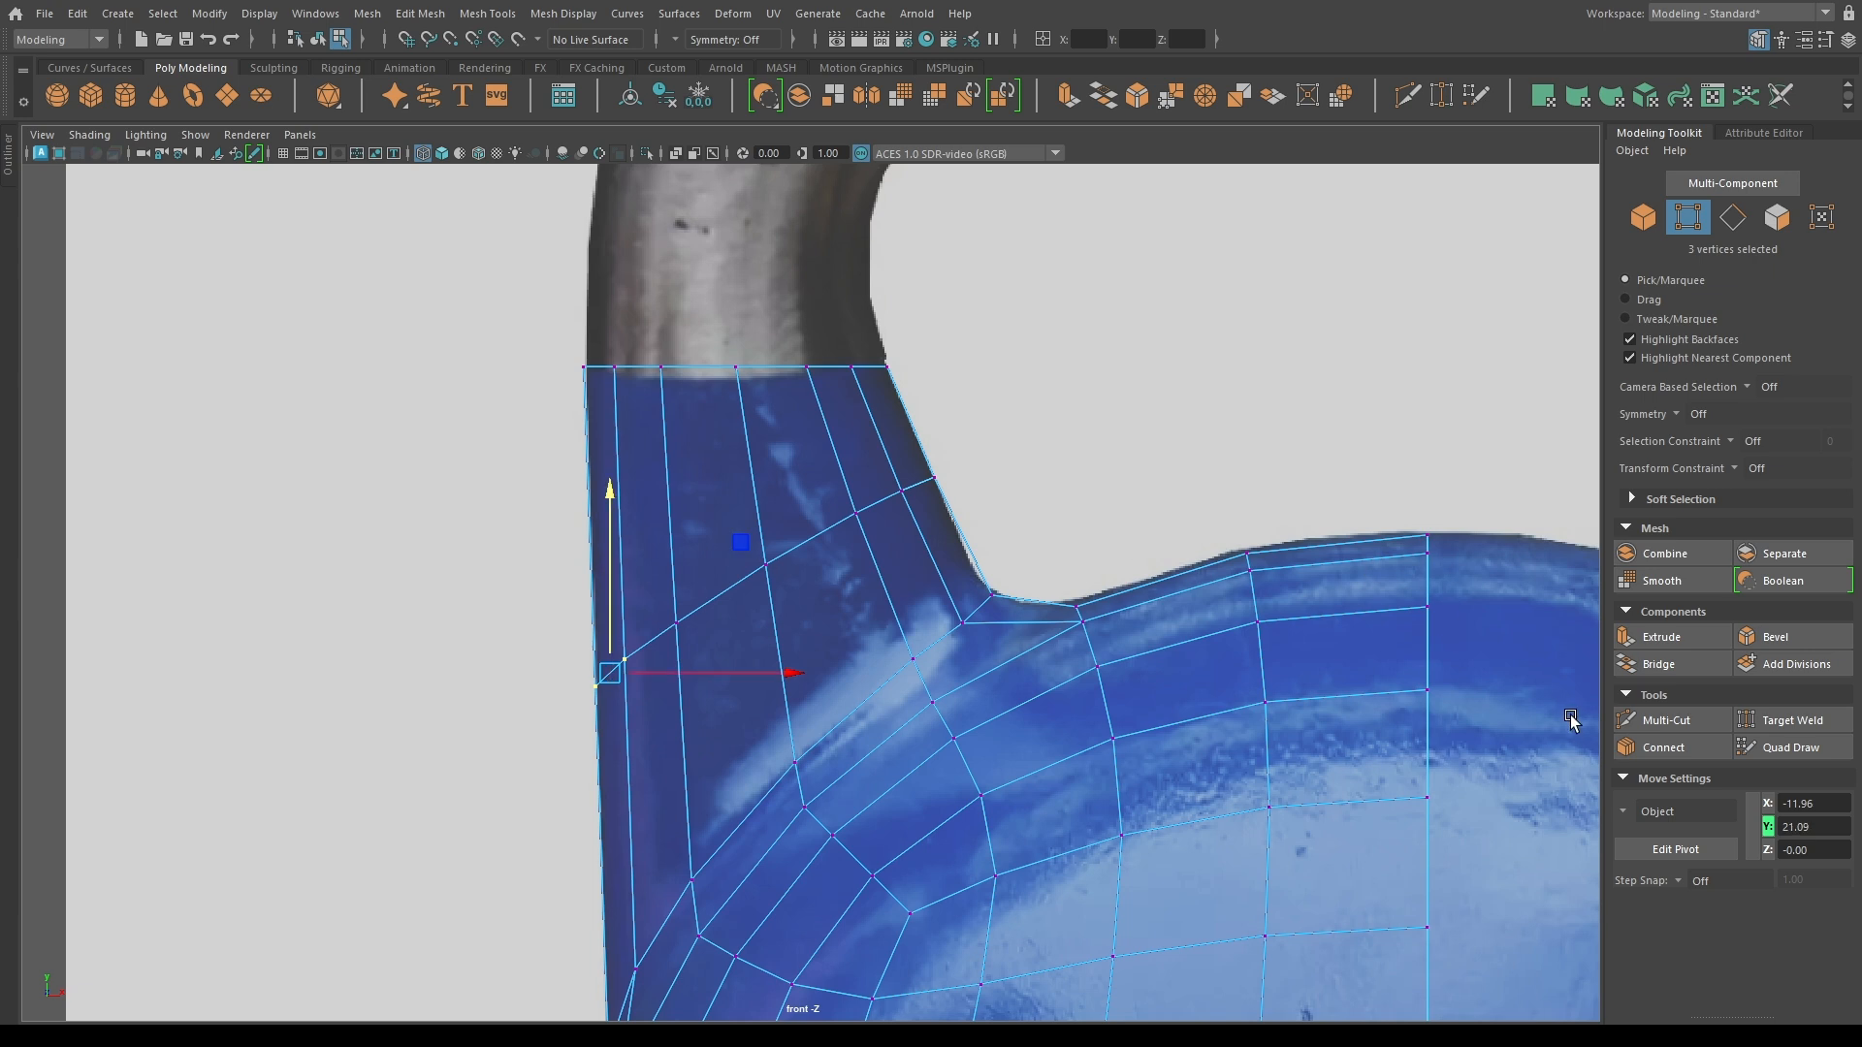
Insert a second edge loop lower on the handle post and fit its inner and outer vertices to the reference silhouette.
{"action": "left_click", "coordinate": [1660, 719]}
{"action": "left_click", "coordinate": [941, 566], "text": "ctrl"}
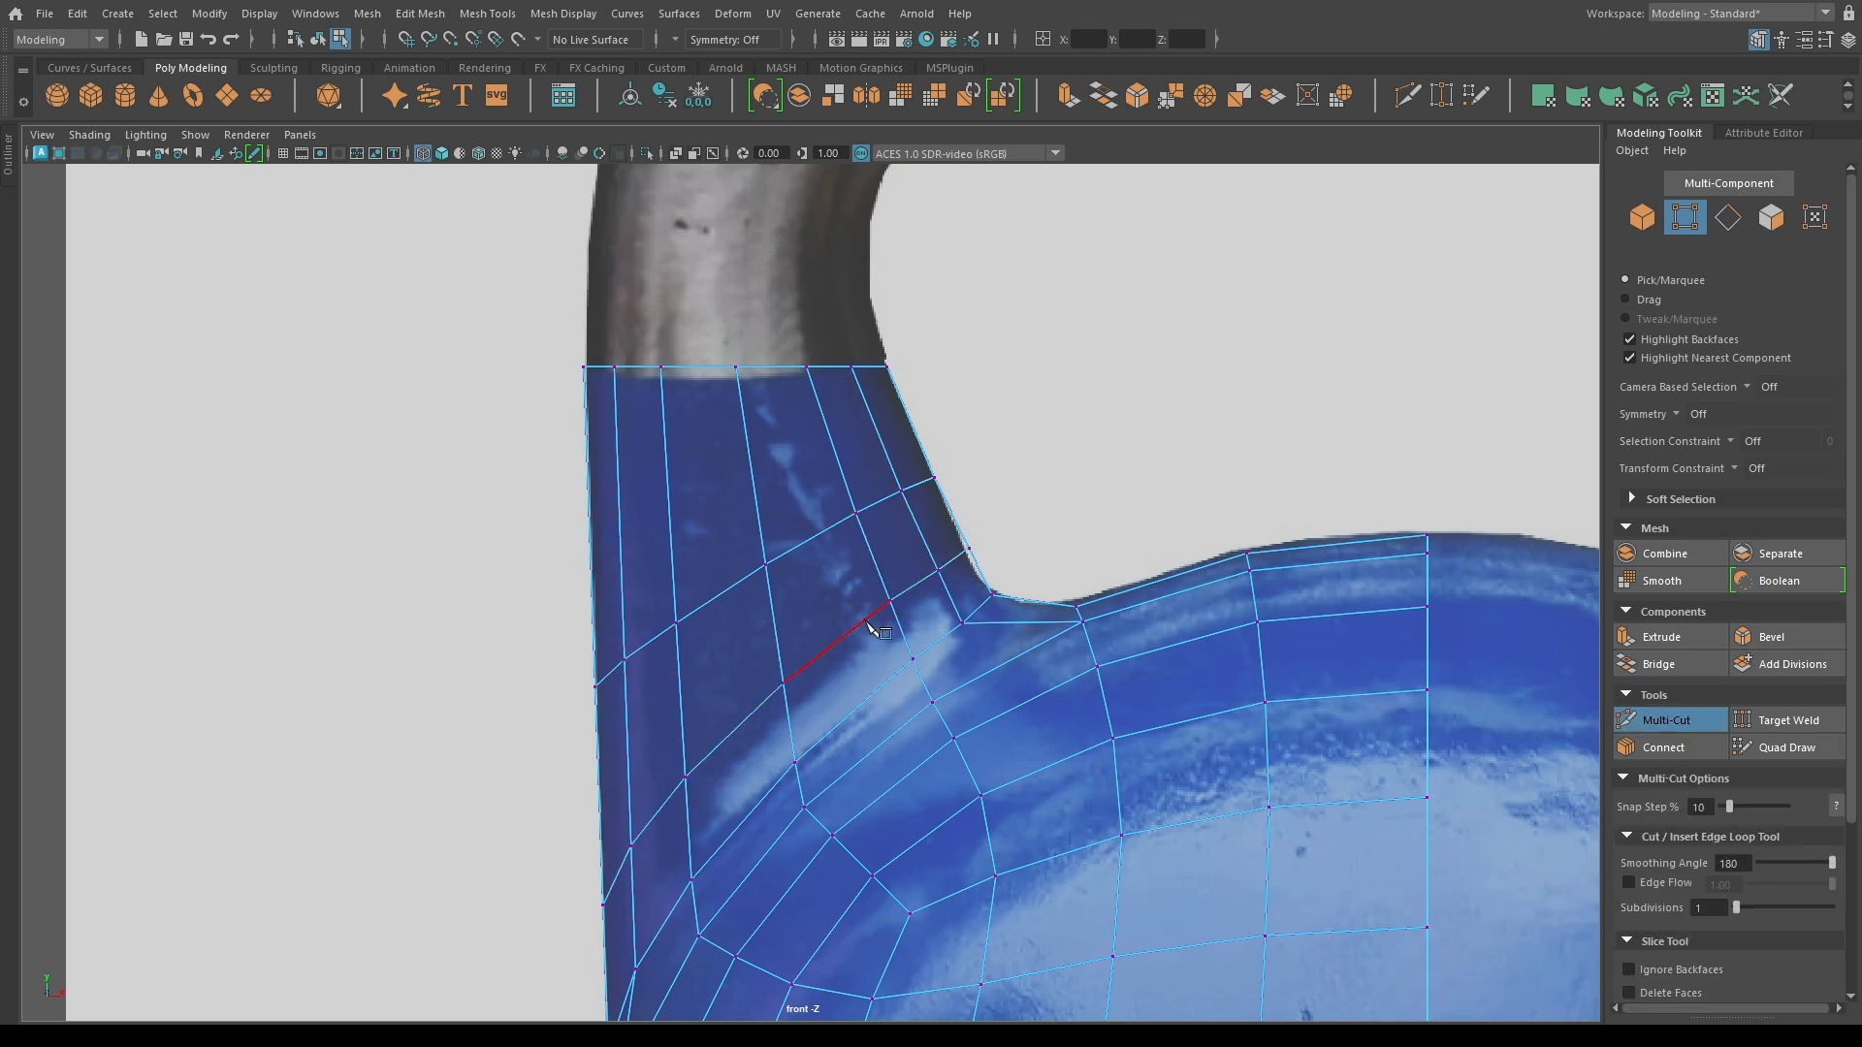
{"action": "key", "text": "w"}
{"action": "left_click_drag", "start_coordinate": [916, 518], "coordinate": [997, 584]}
{"action": "left_click_drag", "start_coordinate": [877, 574], "coordinate": [923, 623], "text": "shift"}
{"action": "left_click_drag", "start_coordinate": [975, 574], "coordinate": [971, 574]}
{"action": "left_click_drag", "start_coordinate": [846, 584], "coordinate": [962, 601]}
{"action": "left_click_drag", "start_coordinate": [578, 855], "coordinate": [632, 937]}
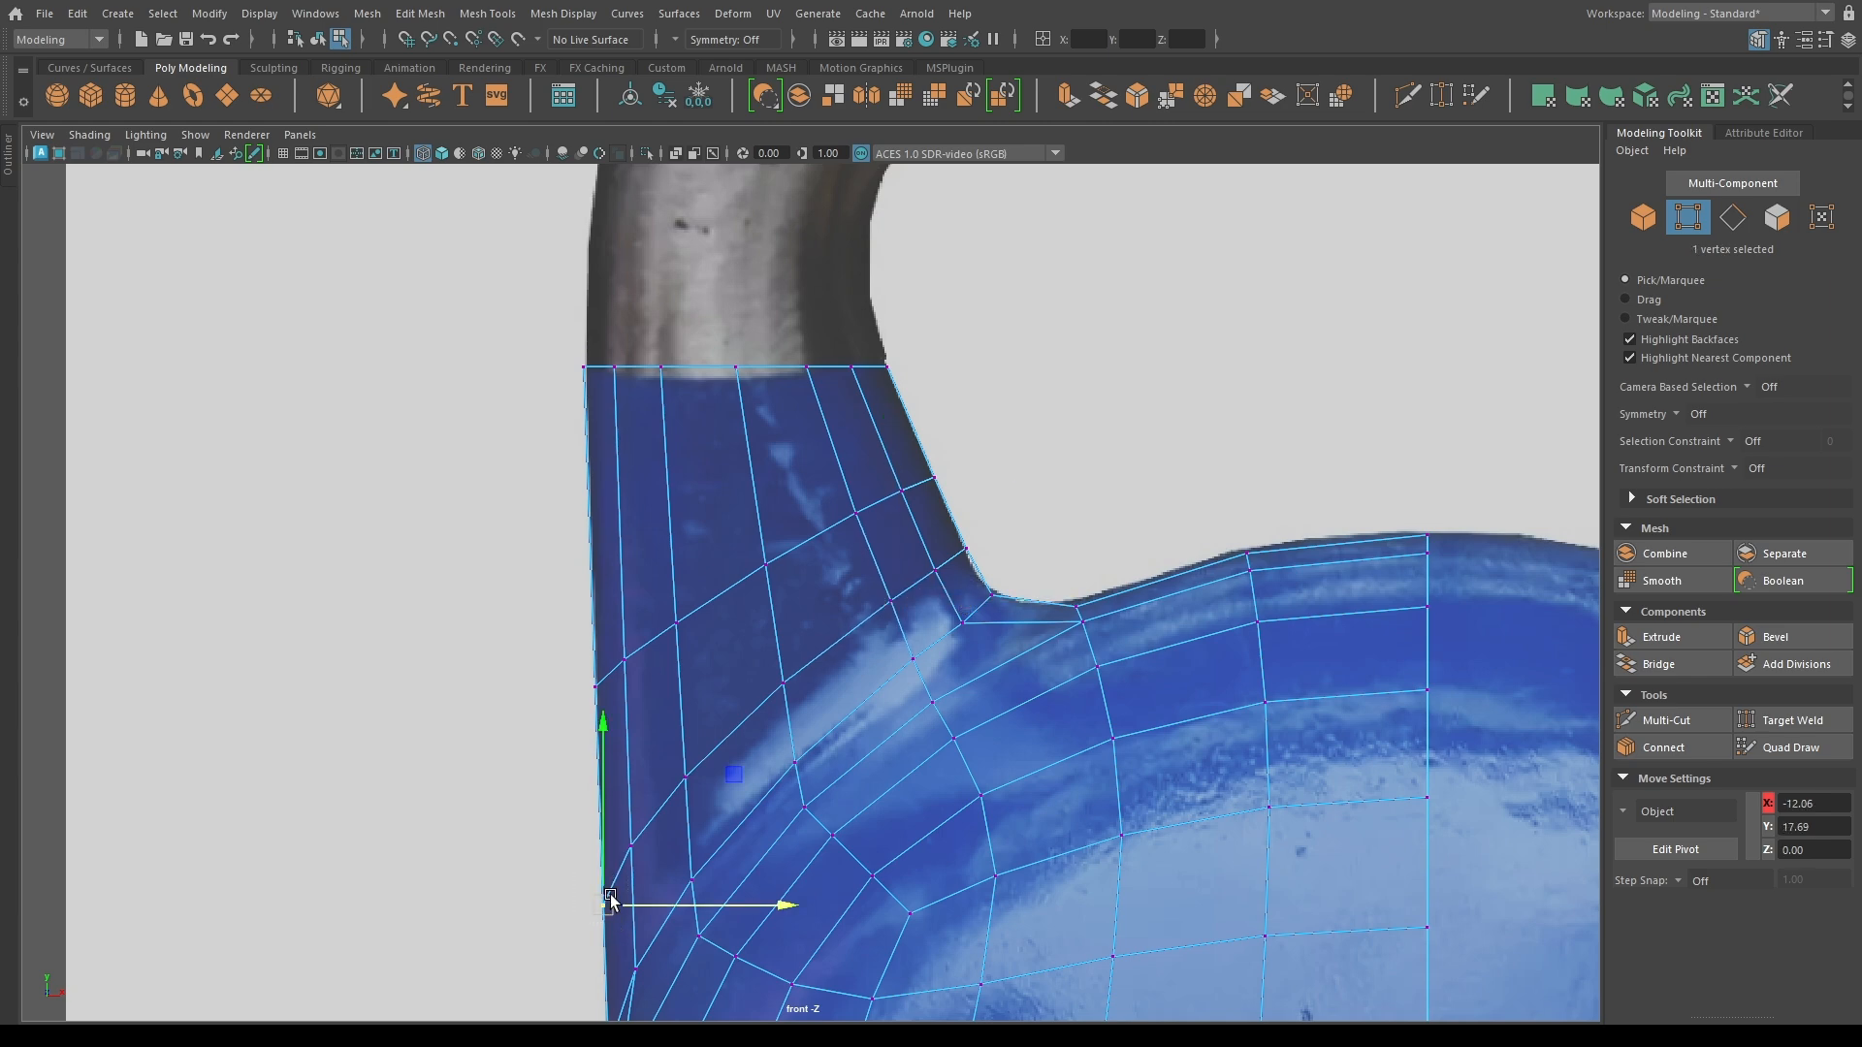
{"action": "left_click_drag", "start_coordinate": [601, 820], "coordinate": [596, 797]}
Examine the shaded, smoothed kettlebell half from different angles in the perspective view.
{"action": "key", "text": "space"}
{"action": "left_click_drag", "start_coordinate": [721, 694], "coordinate": [731, 582]}
{"action": "scroll", "coordinate": [731, 581], "scroll_direction": "down", "scroll_amount": 3}
{"action": "key", "text": "5"}
{"action": "key", "text": "F8"}
{"action": "left_click", "coordinate": [449, 628]}
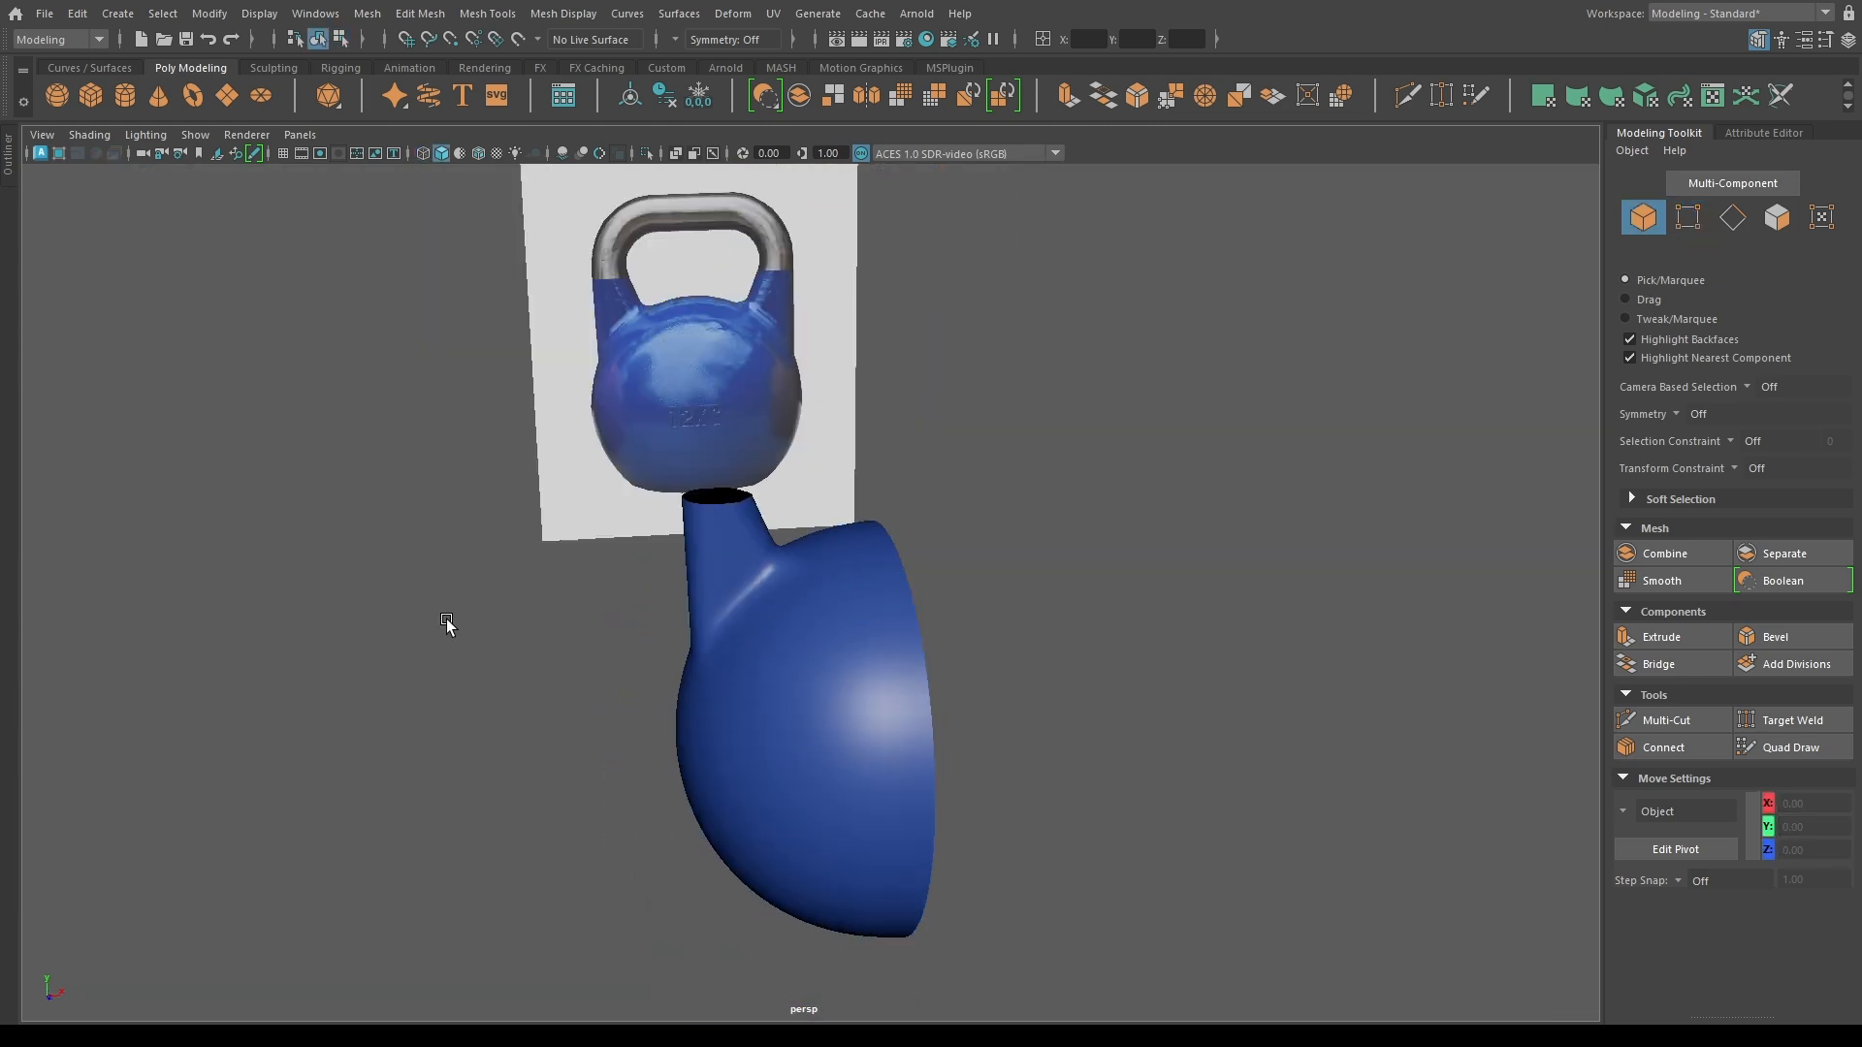
{"action": "mouse_move", "coordinate": [449, 628]}
{"action": "left_mouse_down", "text": "alt"}
{"action": "mouse_move", "coordinate": [682, 594]}
{"action": "mouse_move", "coordinate": [1060, 690]}
{"action": "mouse_move", "coordinate": [1487, 585]}
{"action": "mouse_move", "coordinate": [1311, 669]}
{"action": "left_mouse_up", "text": "alt"}
{"action": "left_click", "coordinate": [753, 592]}
In the front view wireframe, draw a curve through the handle's centerline from the post's opening to the middle of the top bar.
{"action": "key", "text": "space"}
{"action": "left_click_drag", "start_coordinate": [753, 590], "coordinate": [749, 630]}
{"action": "key", "text": "ctrl+z"}
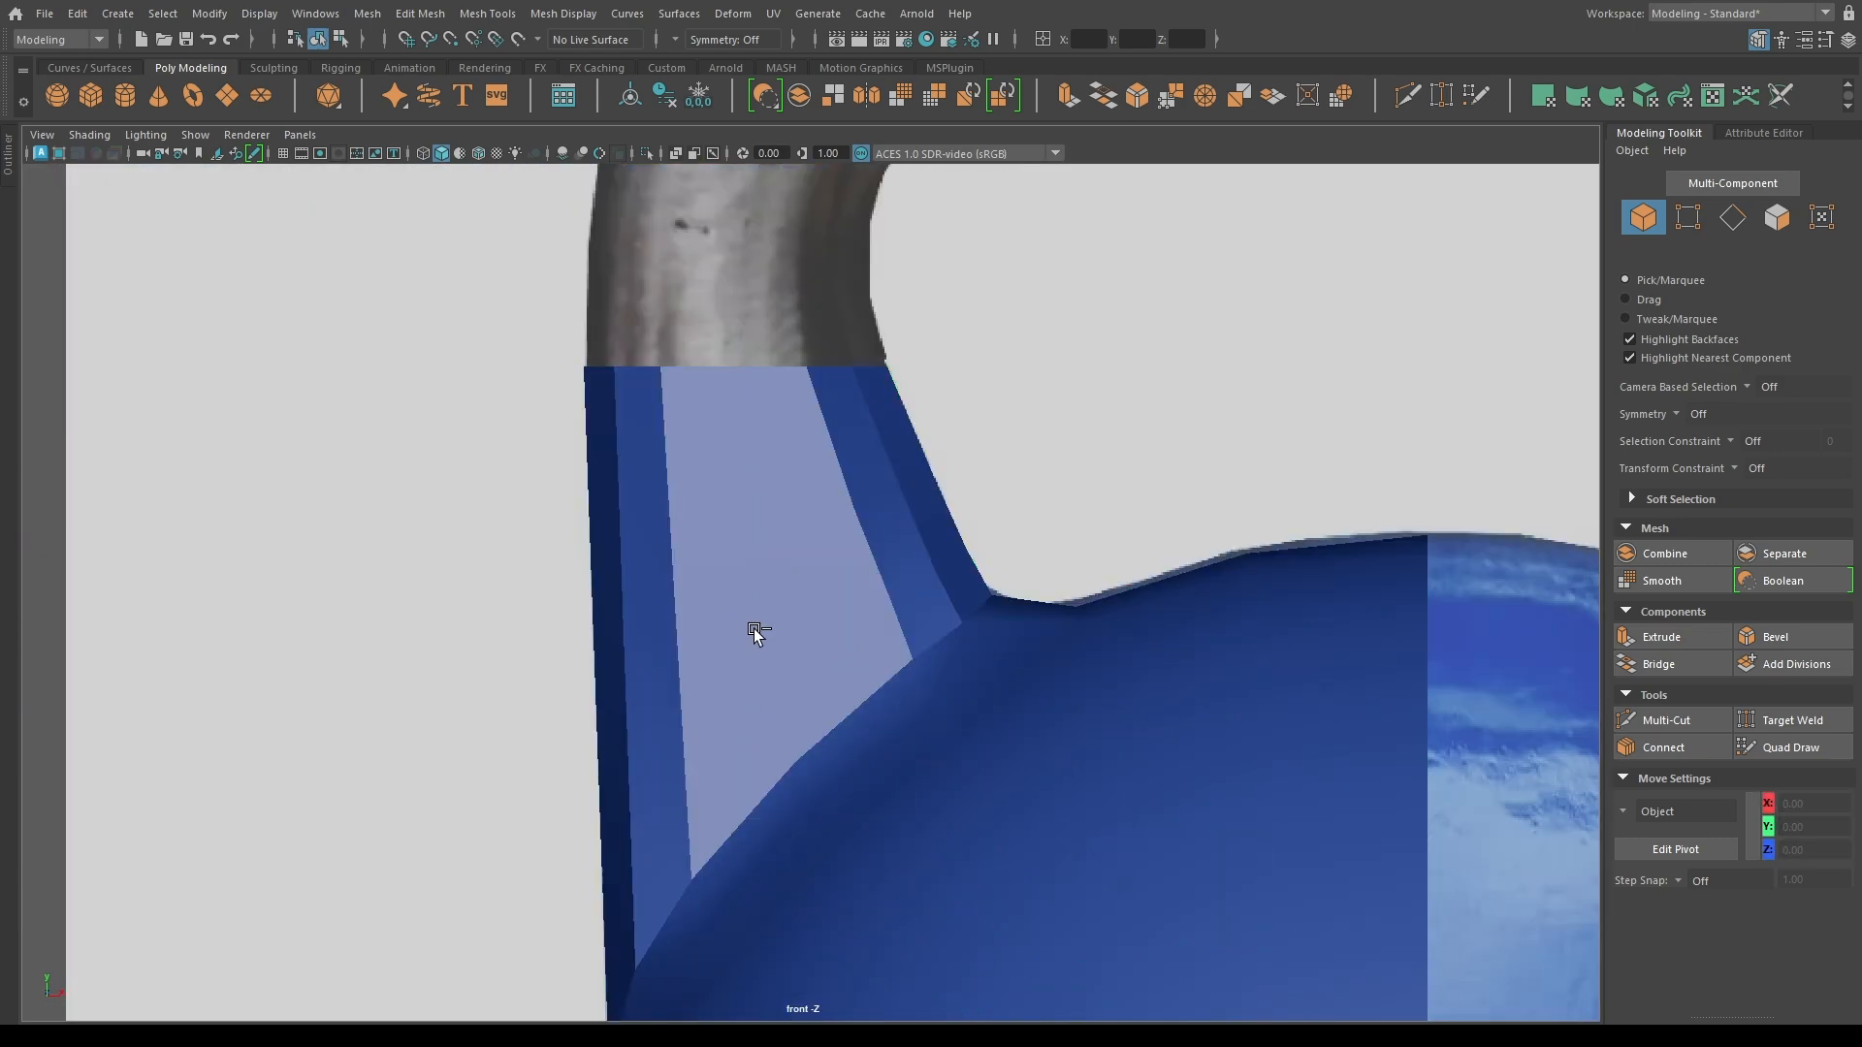
{"action": "key", "text": "4"}
{"action": "scroll", "coordinate": [784, 607], "scroll_direction": "down", "scroll_amount": 5}
{"action": "left_click", "coordinate": [742, 511]}
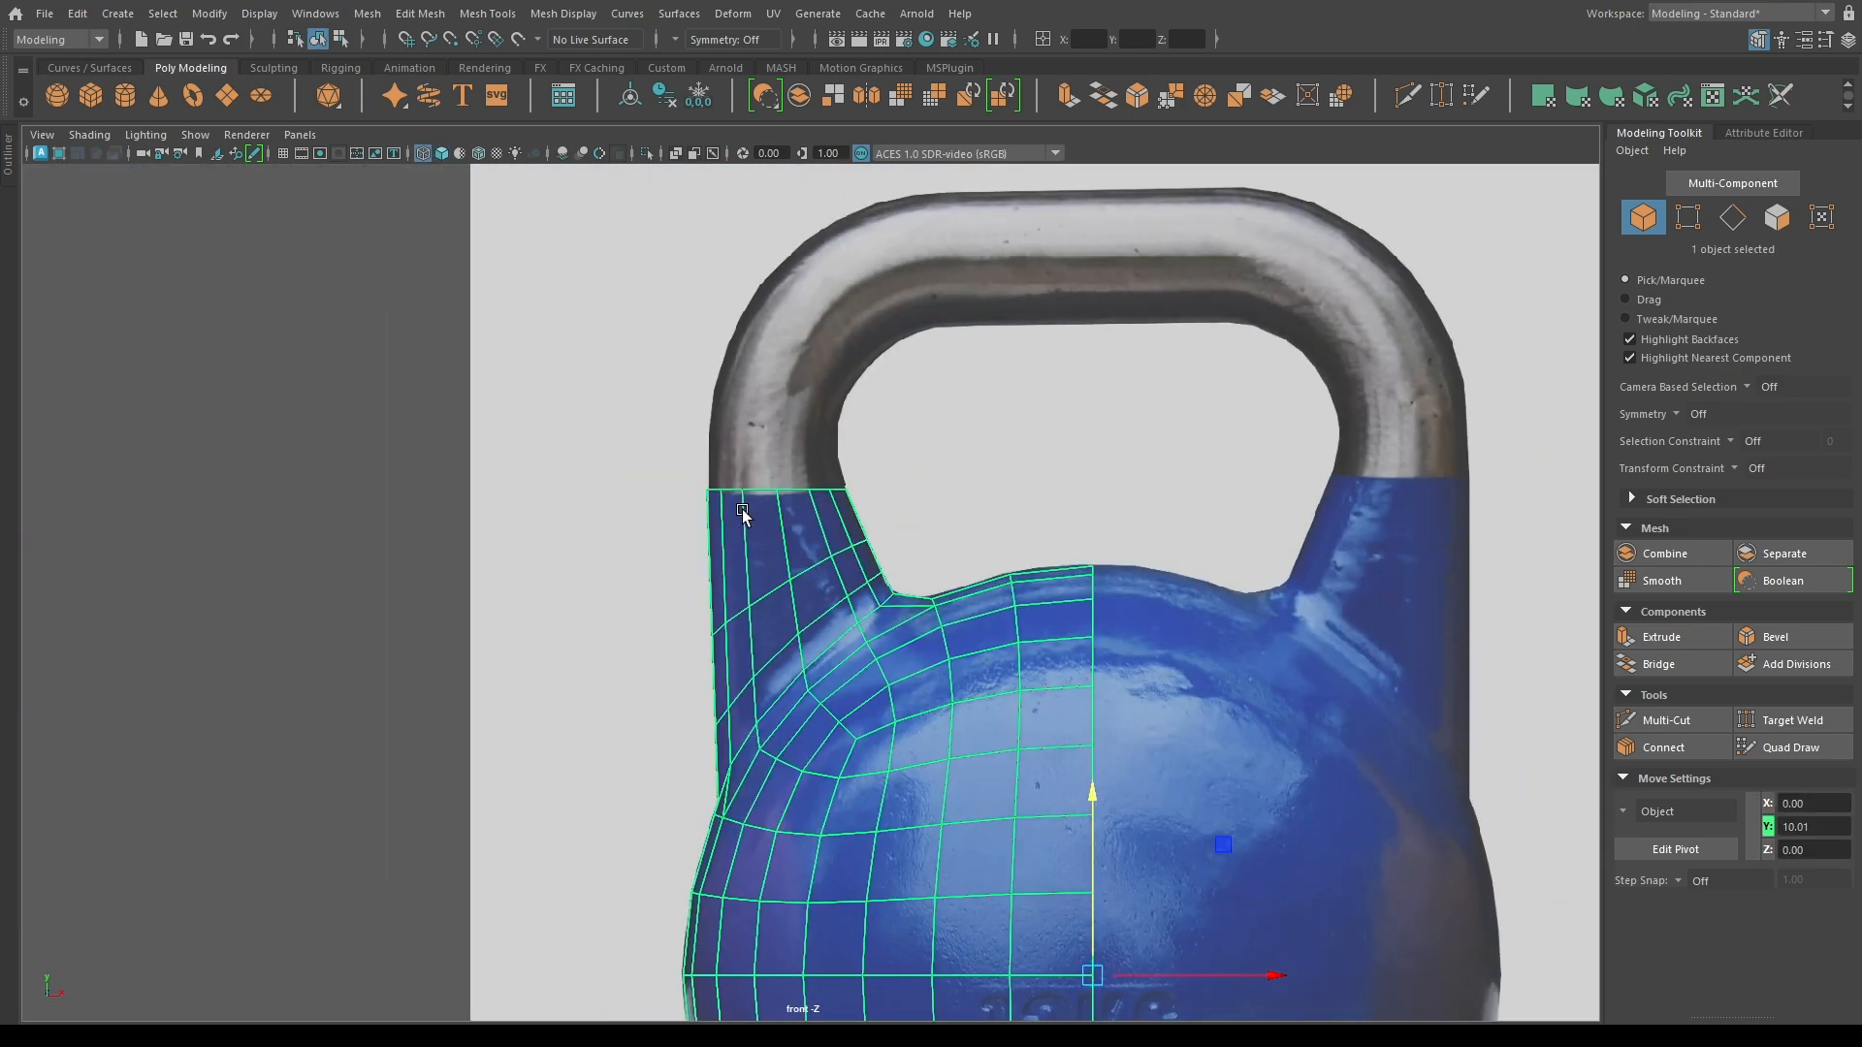
{"action": "left_click", "coordinate": [472, 176]}
{"action": "scroll", "coordinate": [769, 569], "scroll_direction": "up", "scroll_amount": 3}
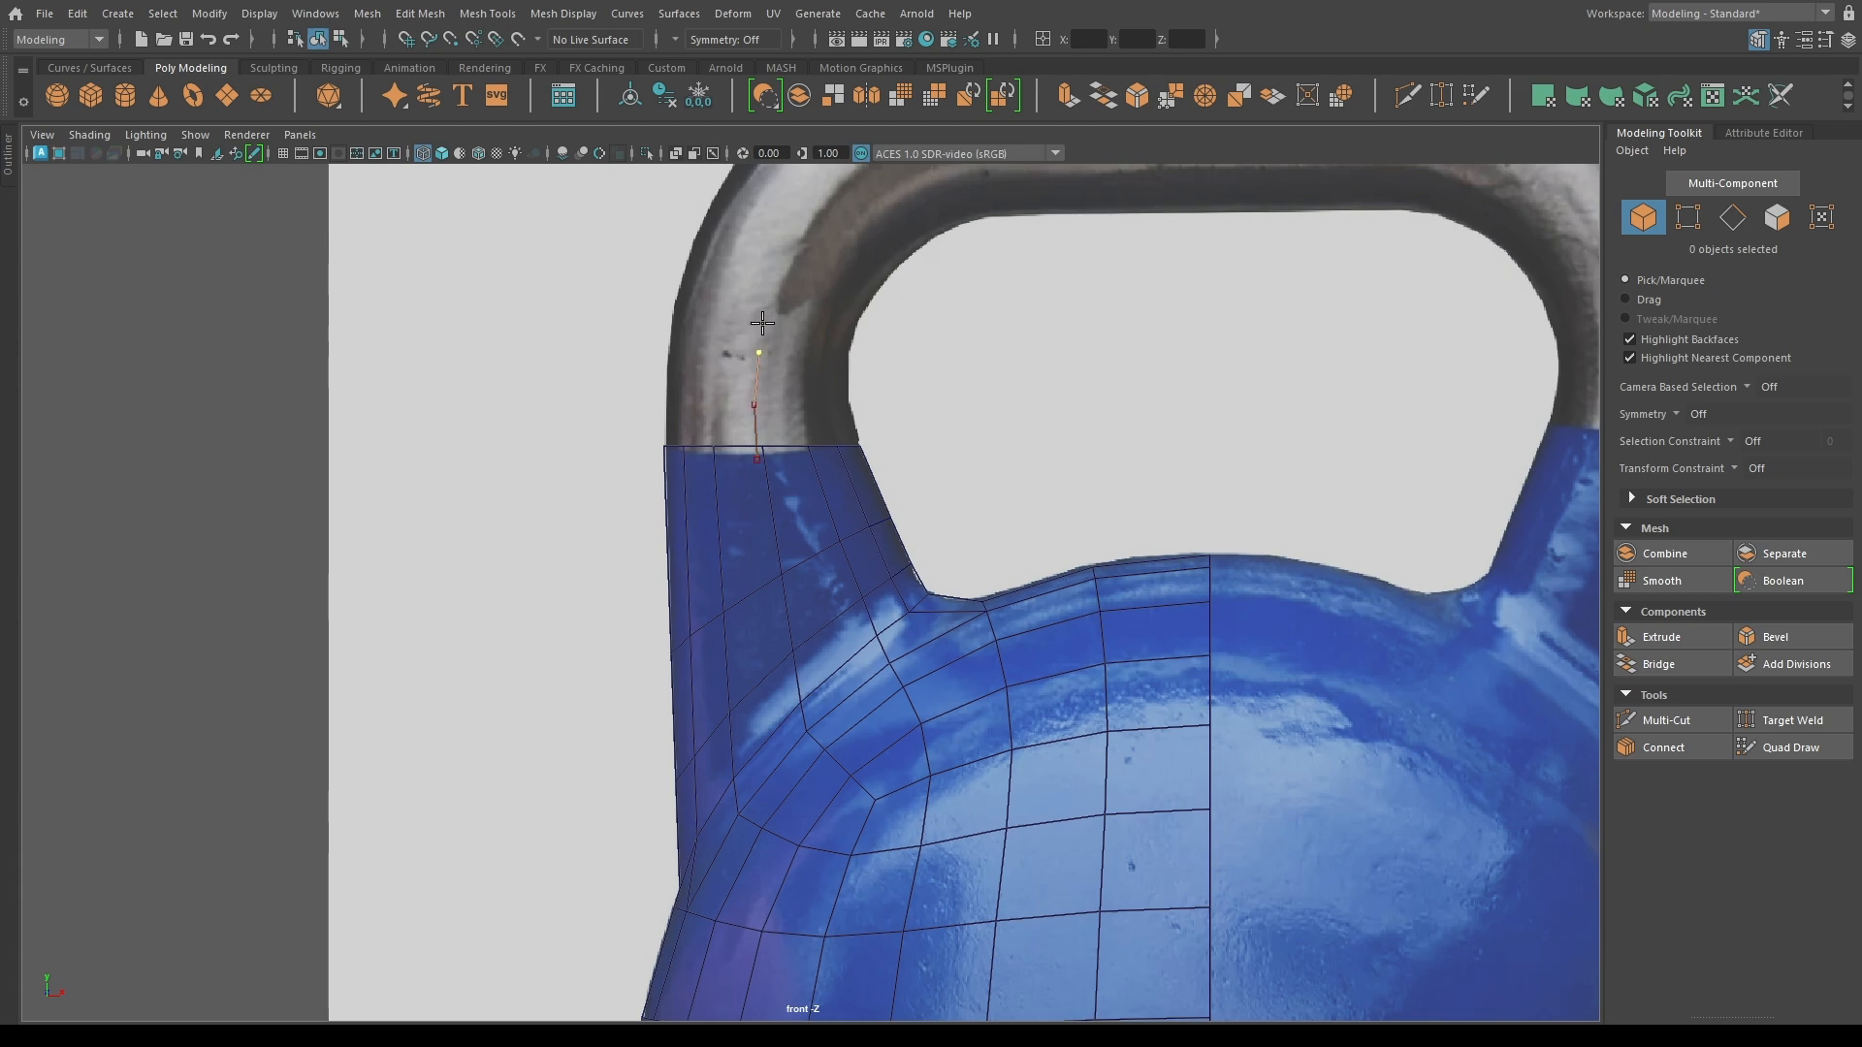
{"action": "middle_click_drag", "start_coordinate": [778, 289], "coordinate": [736, 444], "text": "alt"}
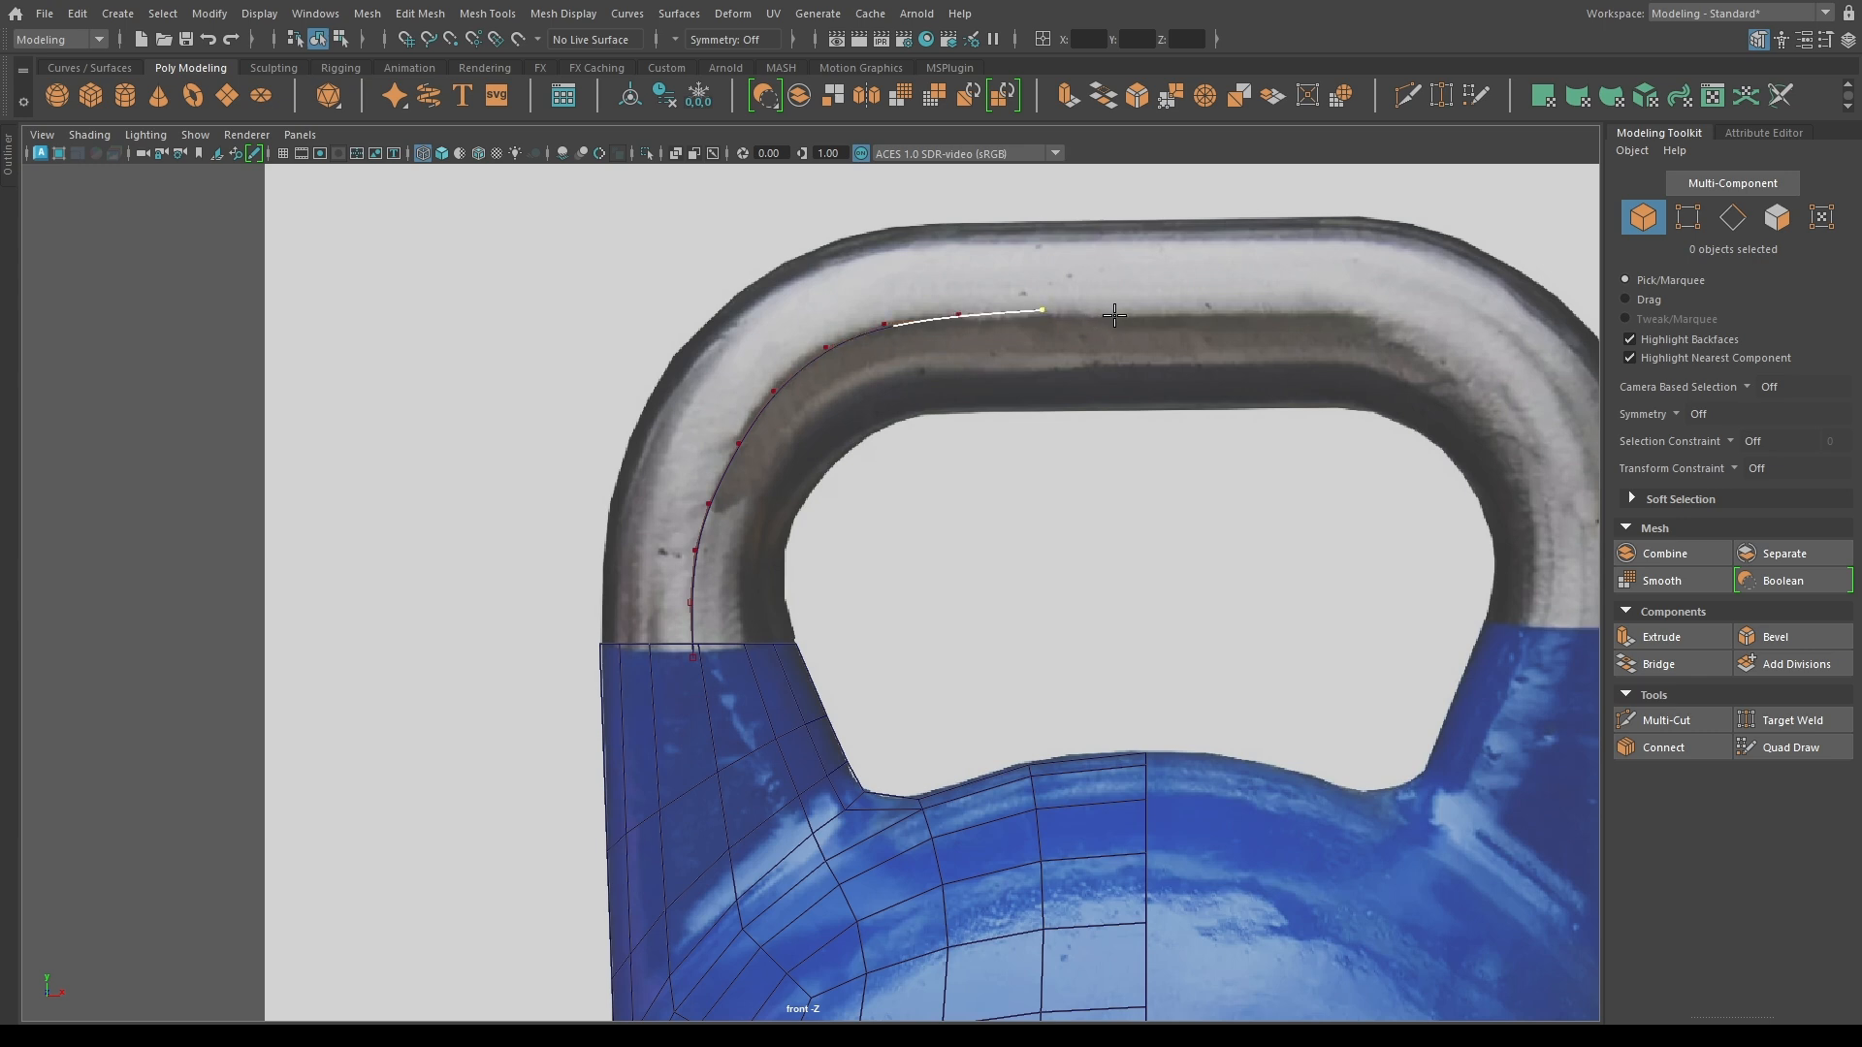
{"action": "key", "text": "Return"}
{"action": "key", "text": "w"}
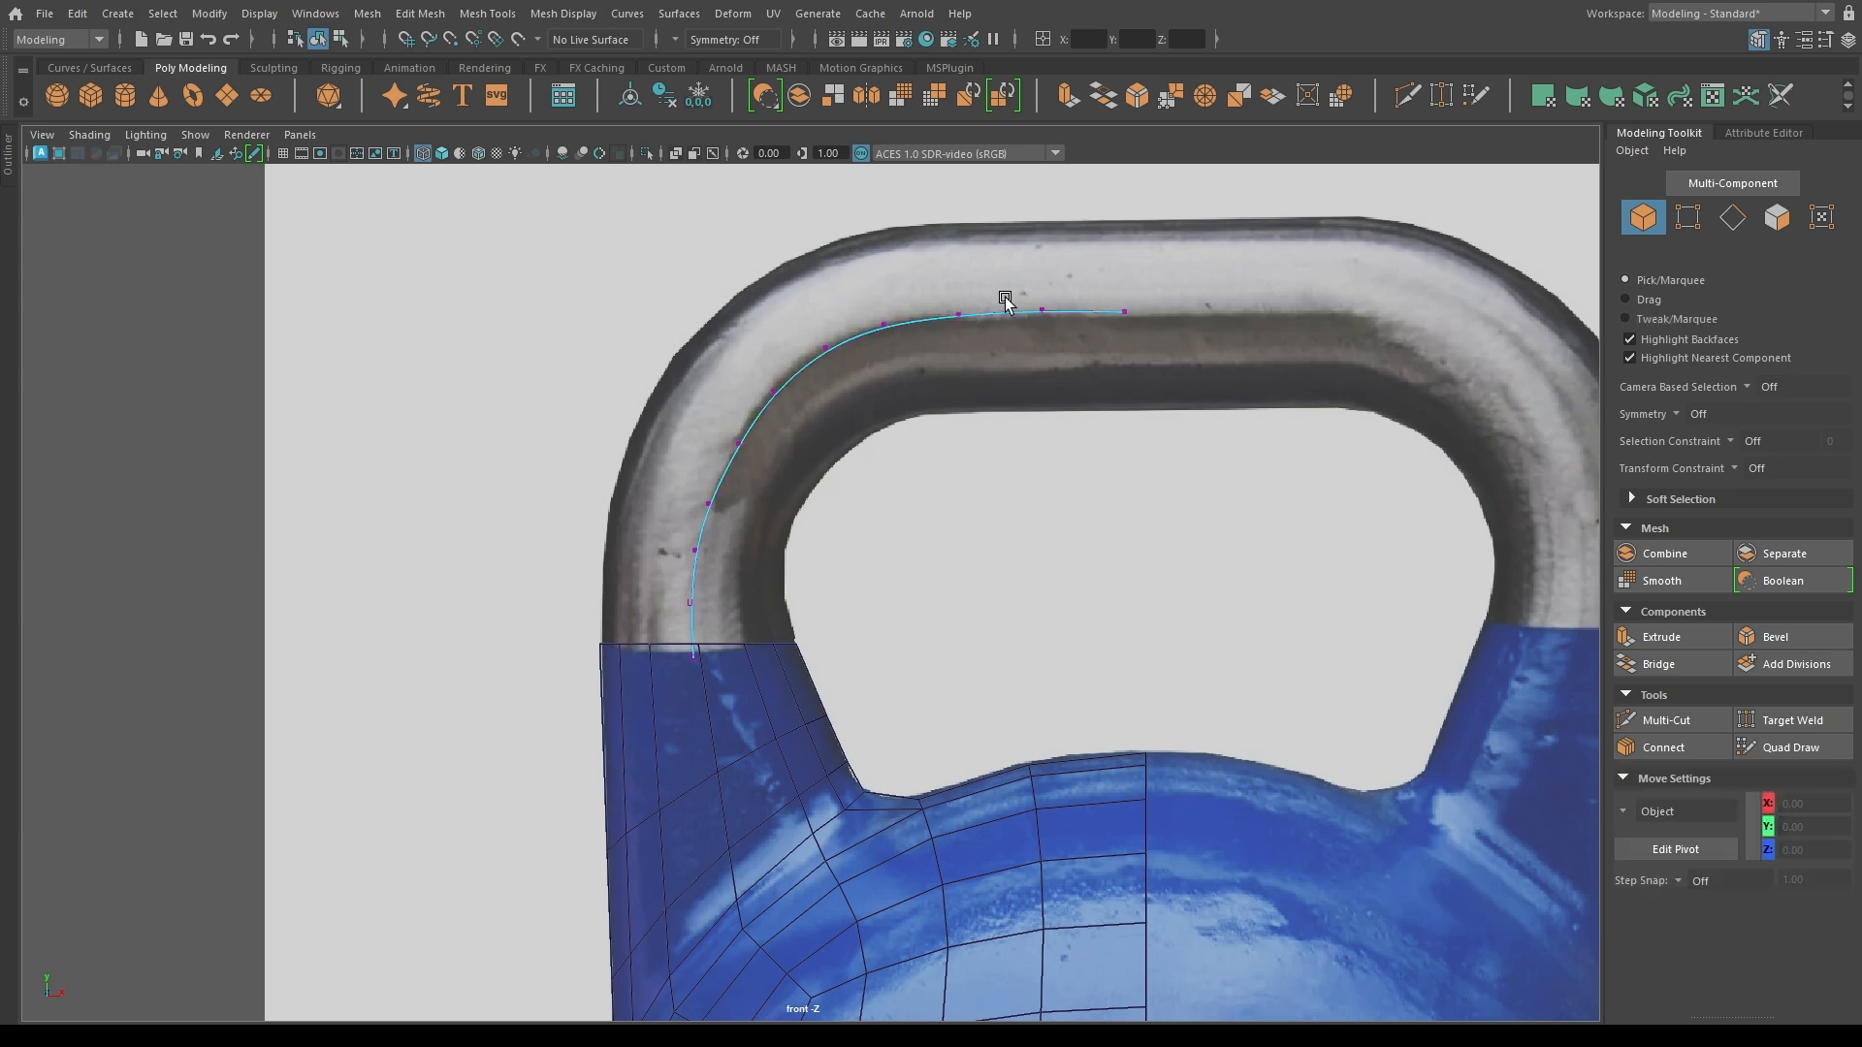
Level the curve's control points along the top bar and snap its end point to the body's center seam.
{"action": "left_click_drag", "start_coordinate": [1192, 395], "coordinate": [1194, 396]}
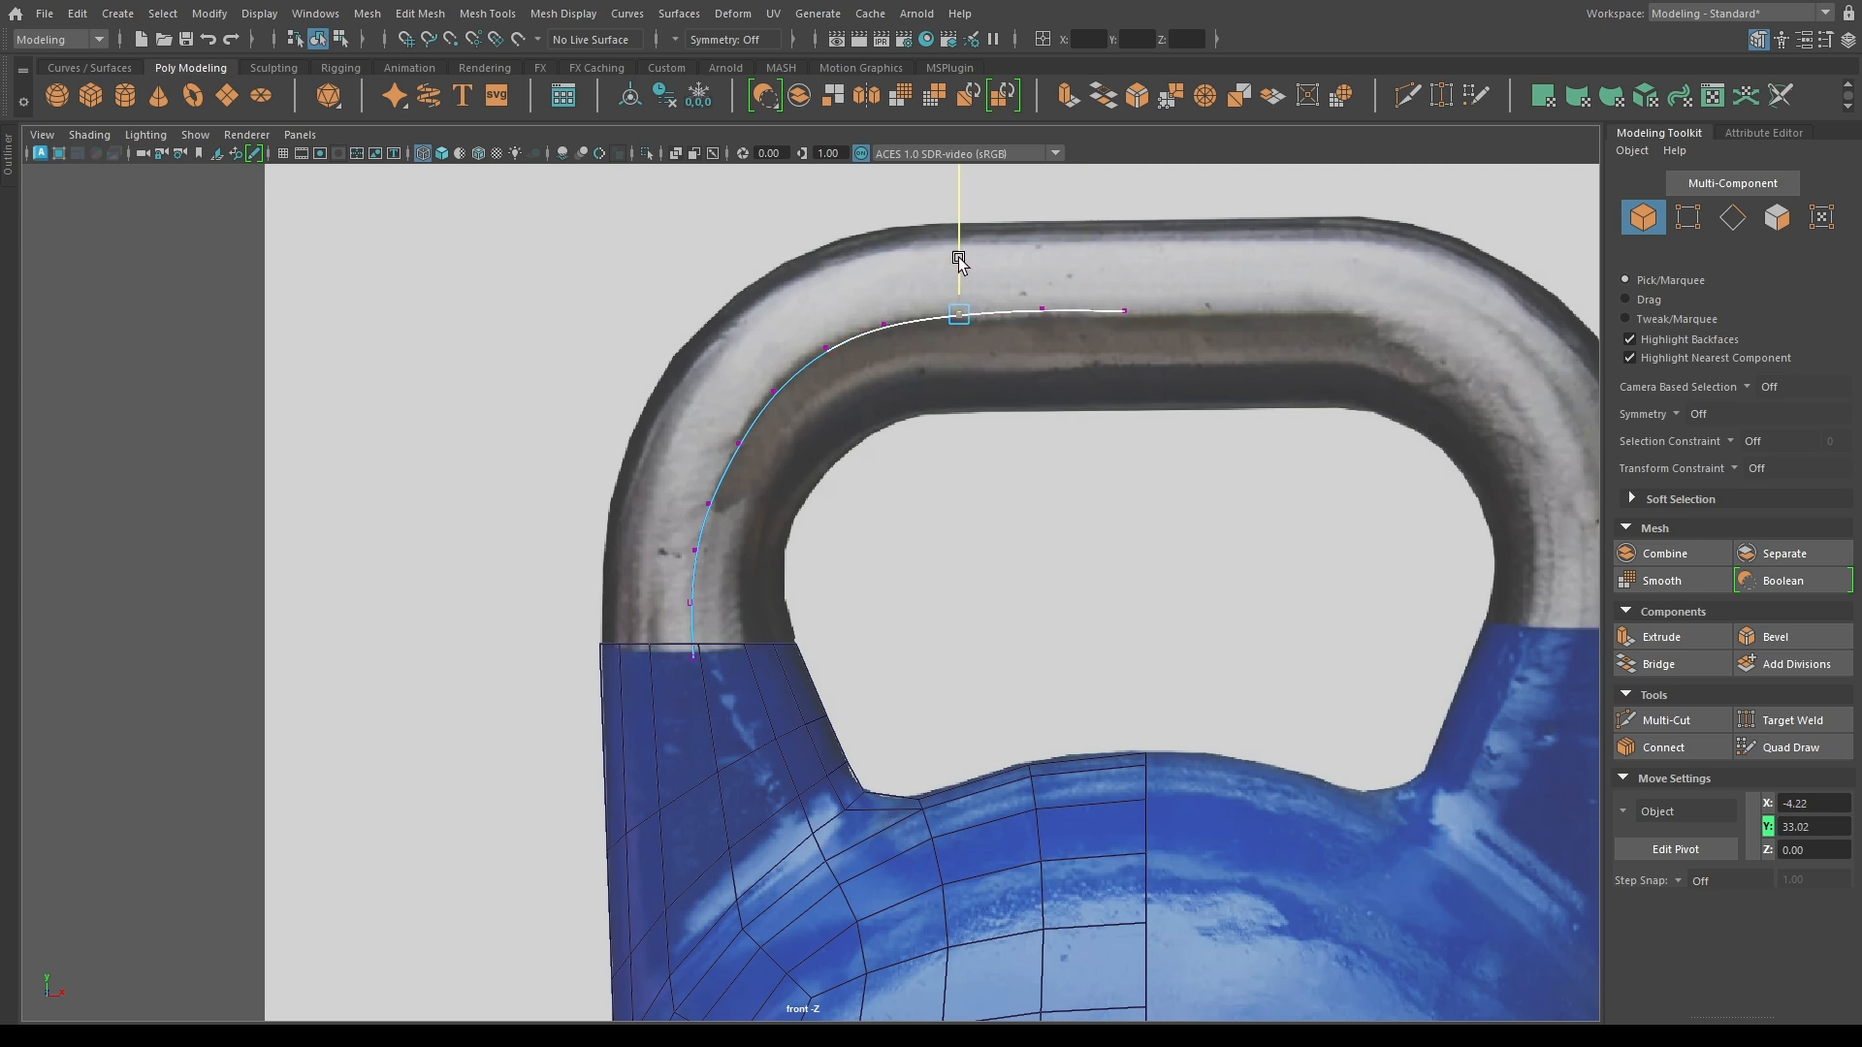
{"action": "key", "text": "r"}
{"action": "key", "text": "w"}
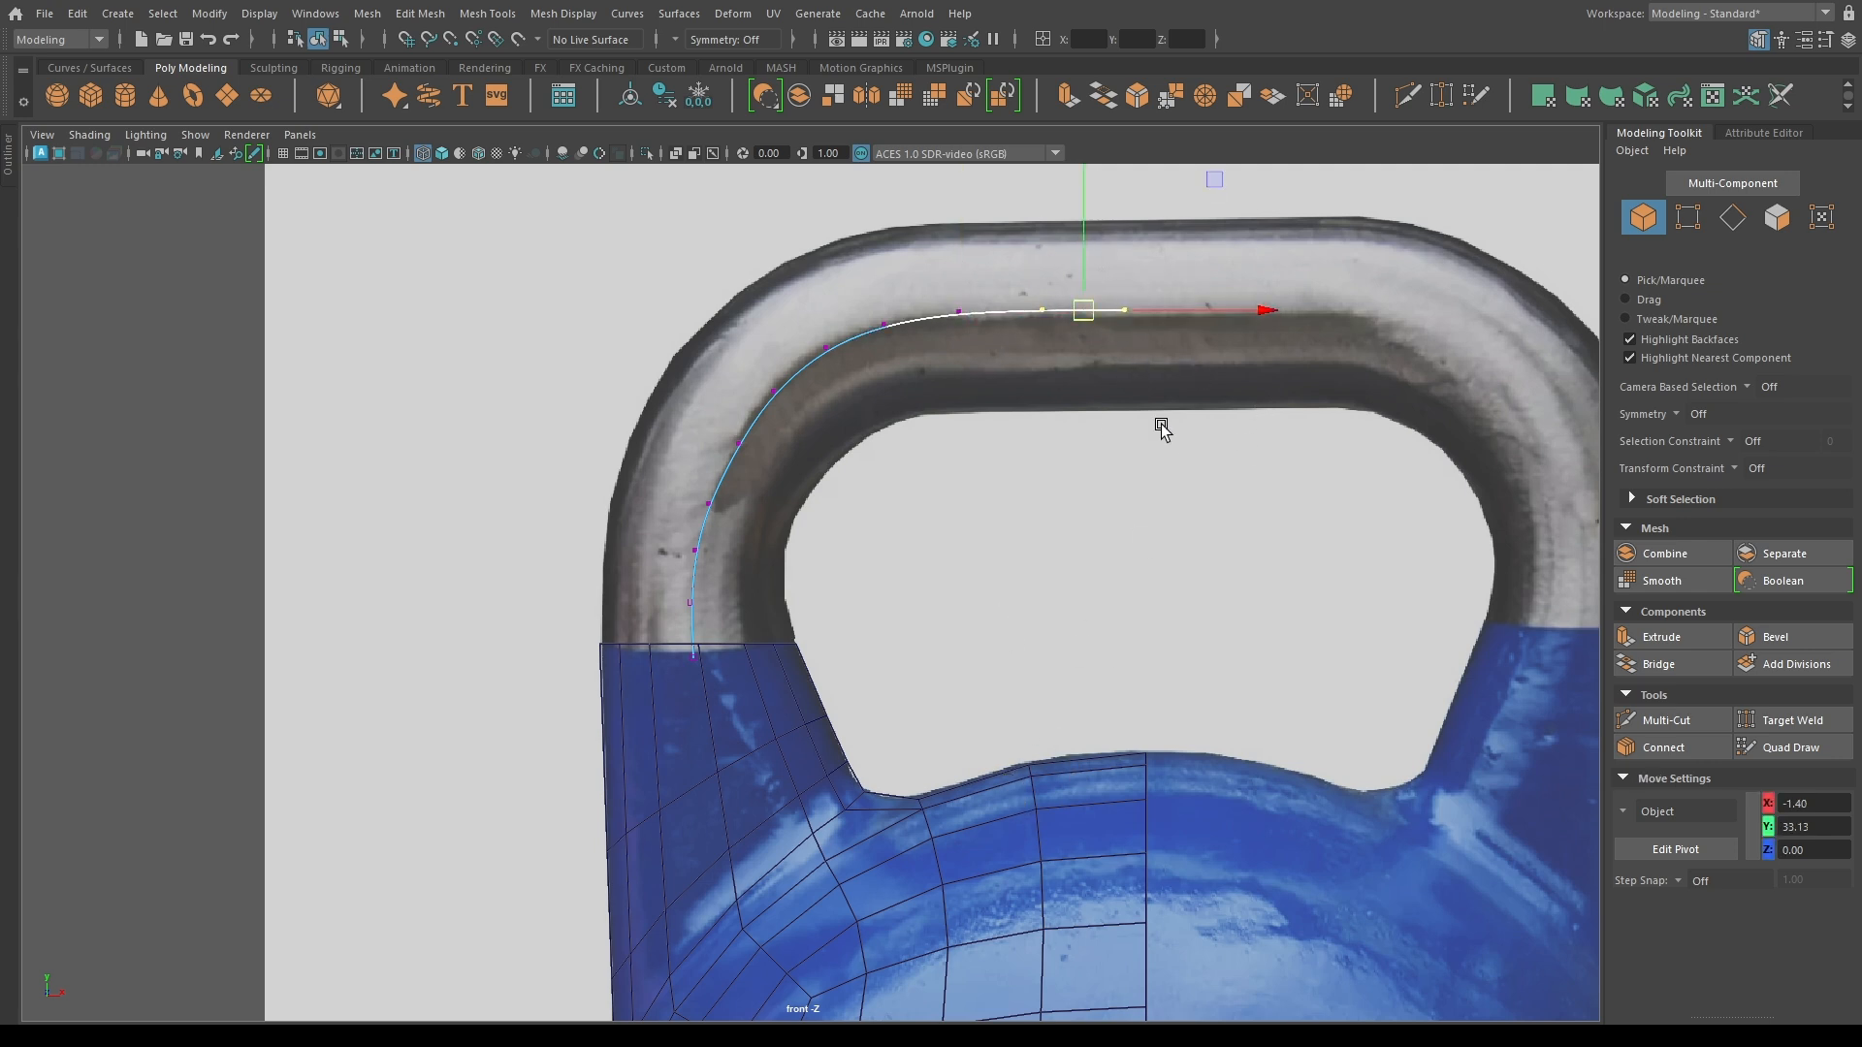
{"action": "left_click_drag", "start_coordinate": [1160, 425], "coordinate": [1115, 244]}
{"action": "left_click_drag", "start_coordinate": [1194, 320], "coordinate": [1215, 321]}
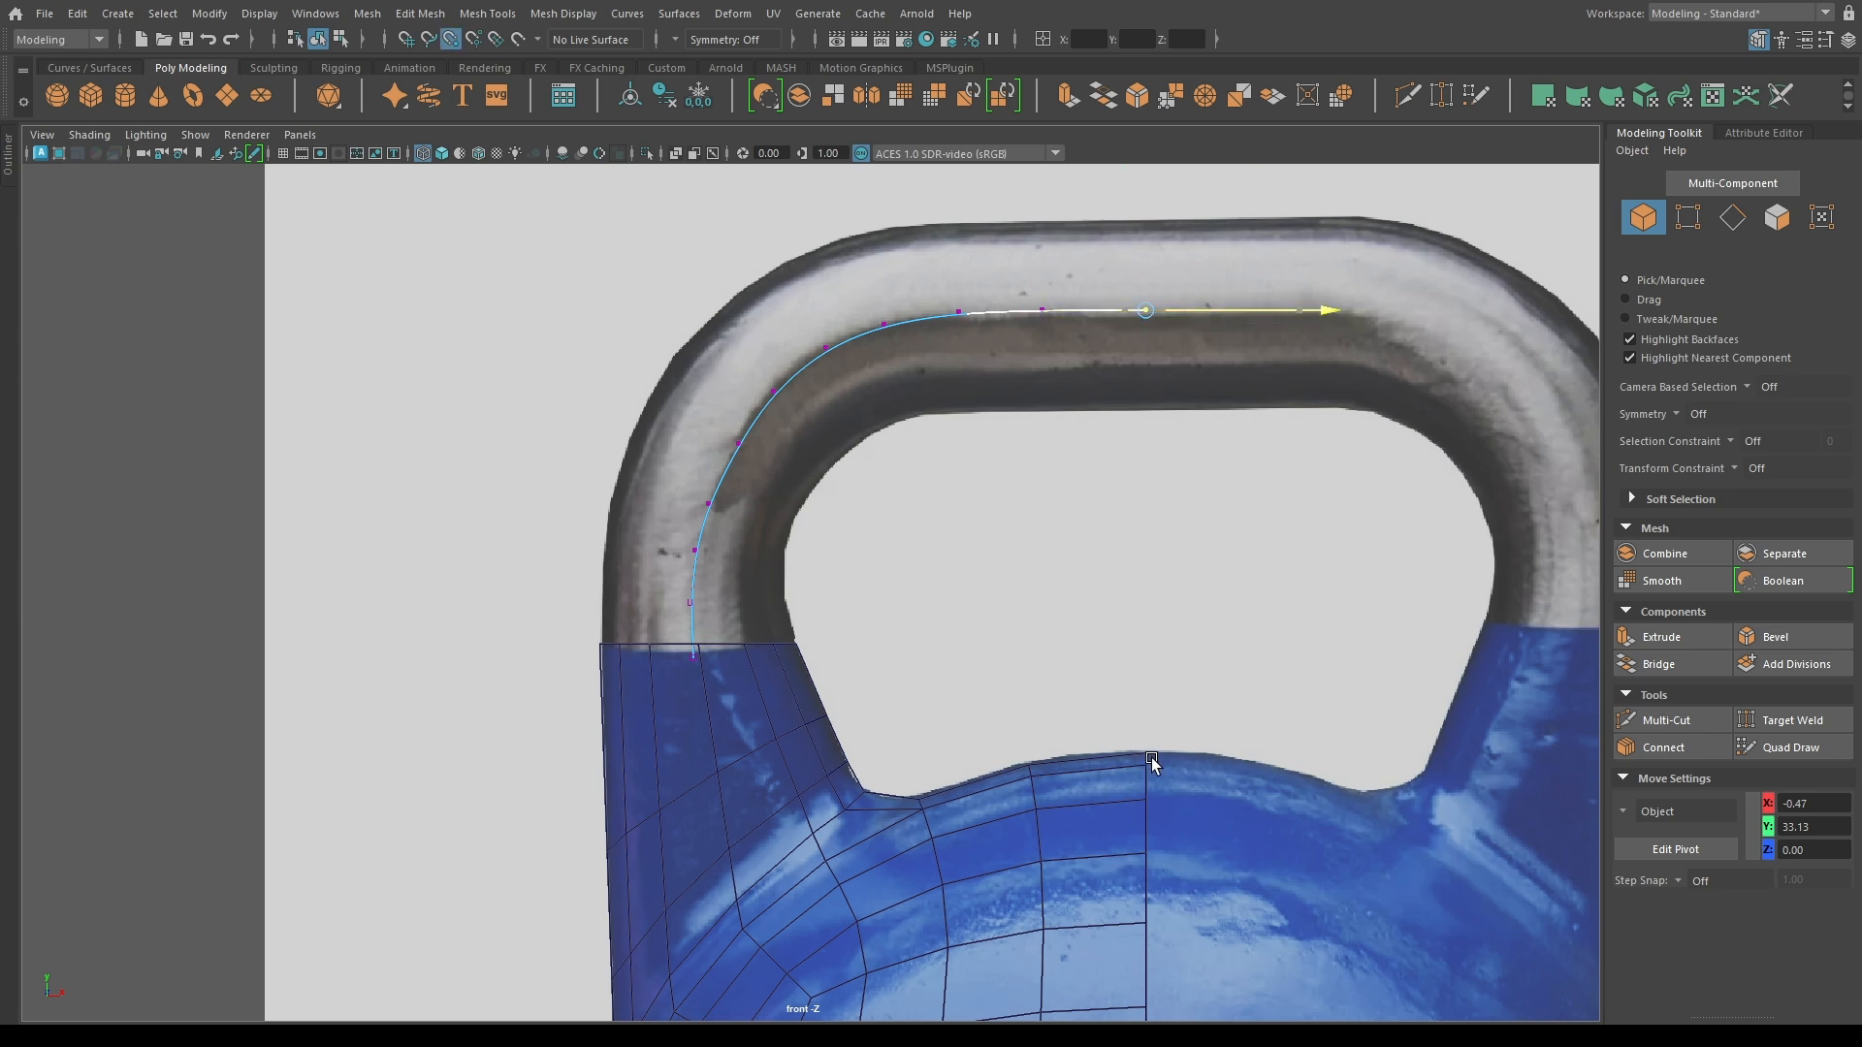
{"action": "left_click_drag", "start_coordinate": [1012, 293], "coordinate": [1127, 307]}
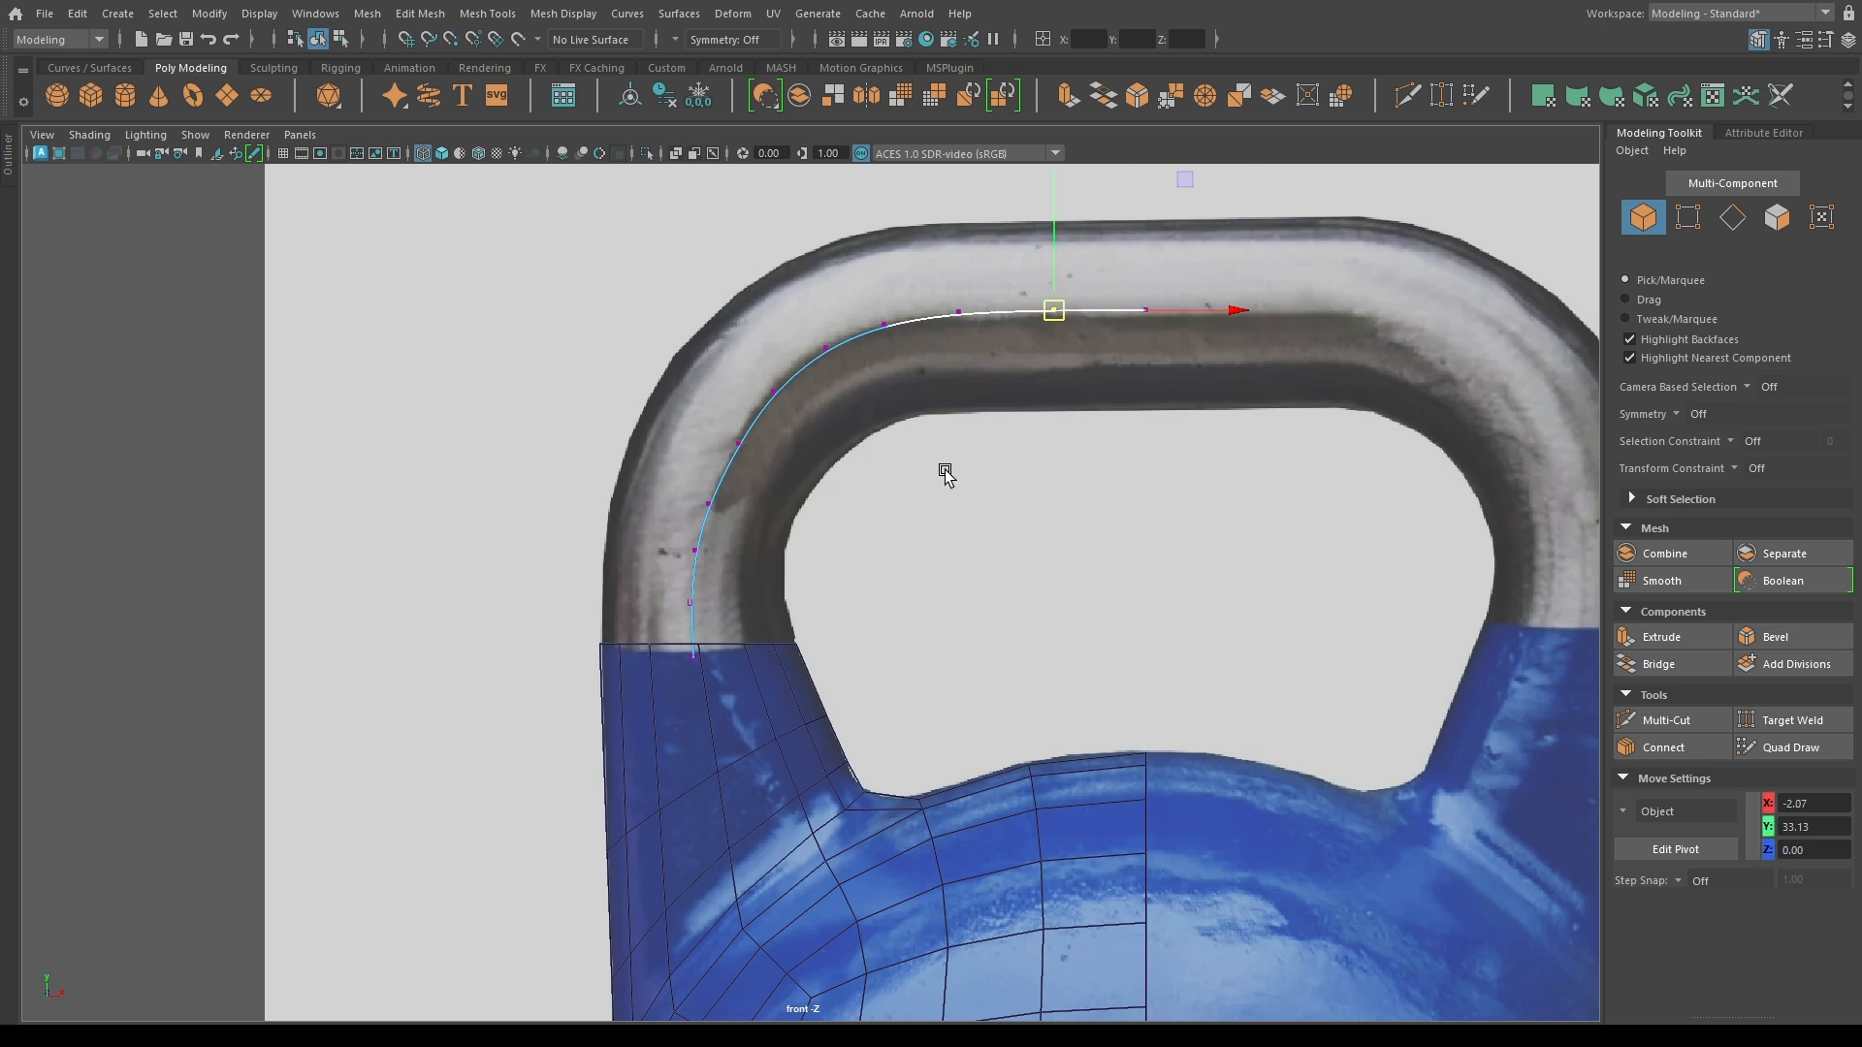
Reposition the curve's control points around the handle bend so it follows the reference centerline smoothly.
{"action": "left_click", "coordinate": [598, 686]}
{"action": "left_click", "coordinate": [675, 524]}
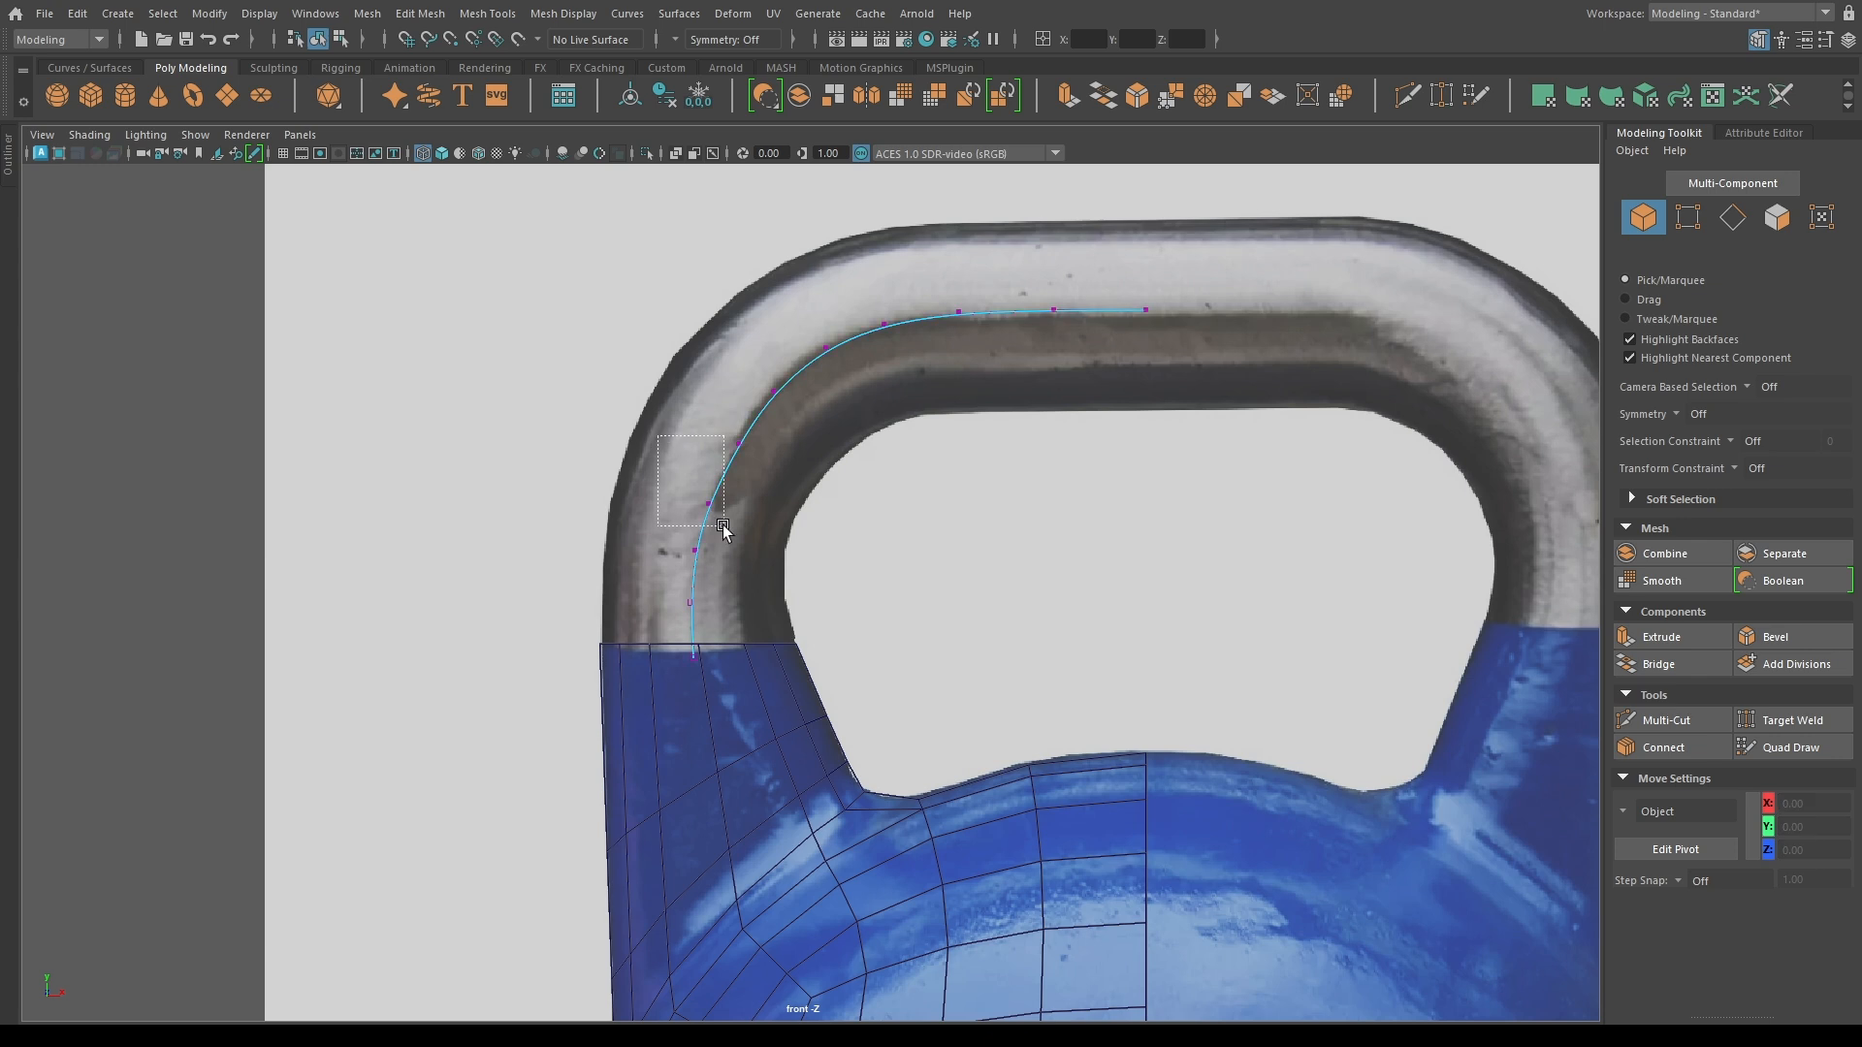
{"action": "left_click", "coordinate": [709, 494]}
{"action": "left_click", "coordinate": [706, 444]}
{"action": "left_click", "coordinate": [738, 443]}
{"action": "left_click_drag", "start_coordinate": [777, 438], "coordinate": [803, 382]}
{"action": "left_click_drag", "start_coordinate": [835, 458], "coordinate": [795, 247]}
{"action": "left_click_drag", "start_coordinate": [852, 270], "coordinate": [908, 340]}
{"action": "left_click_drag", "start_coordinate": [878, 274], "coordinate": [877, 270]}
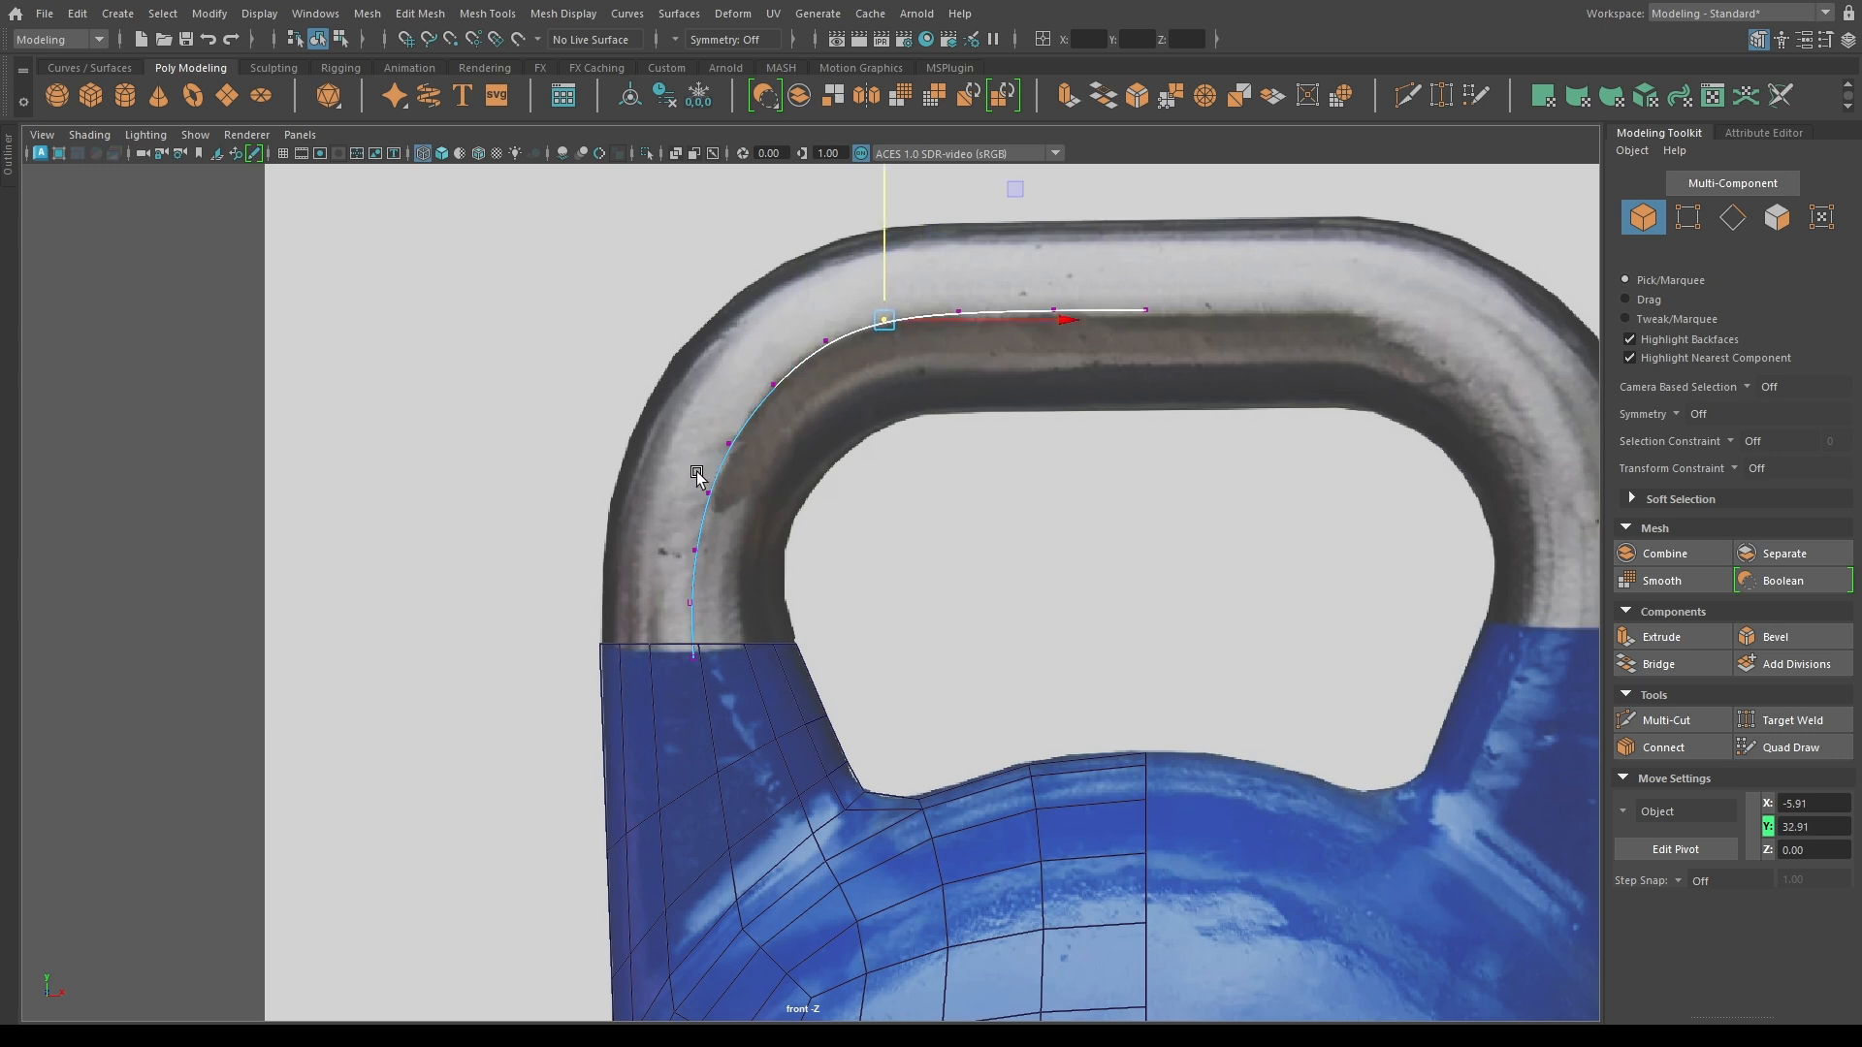
{"action": "left_click", "coordinate": [732, 453]}
{"action": "left_click", "coordinate": [730, 446]}
{"action": "left_click_drag", "start_coordinate": [732, 441], "coordinate": [734, 423]}
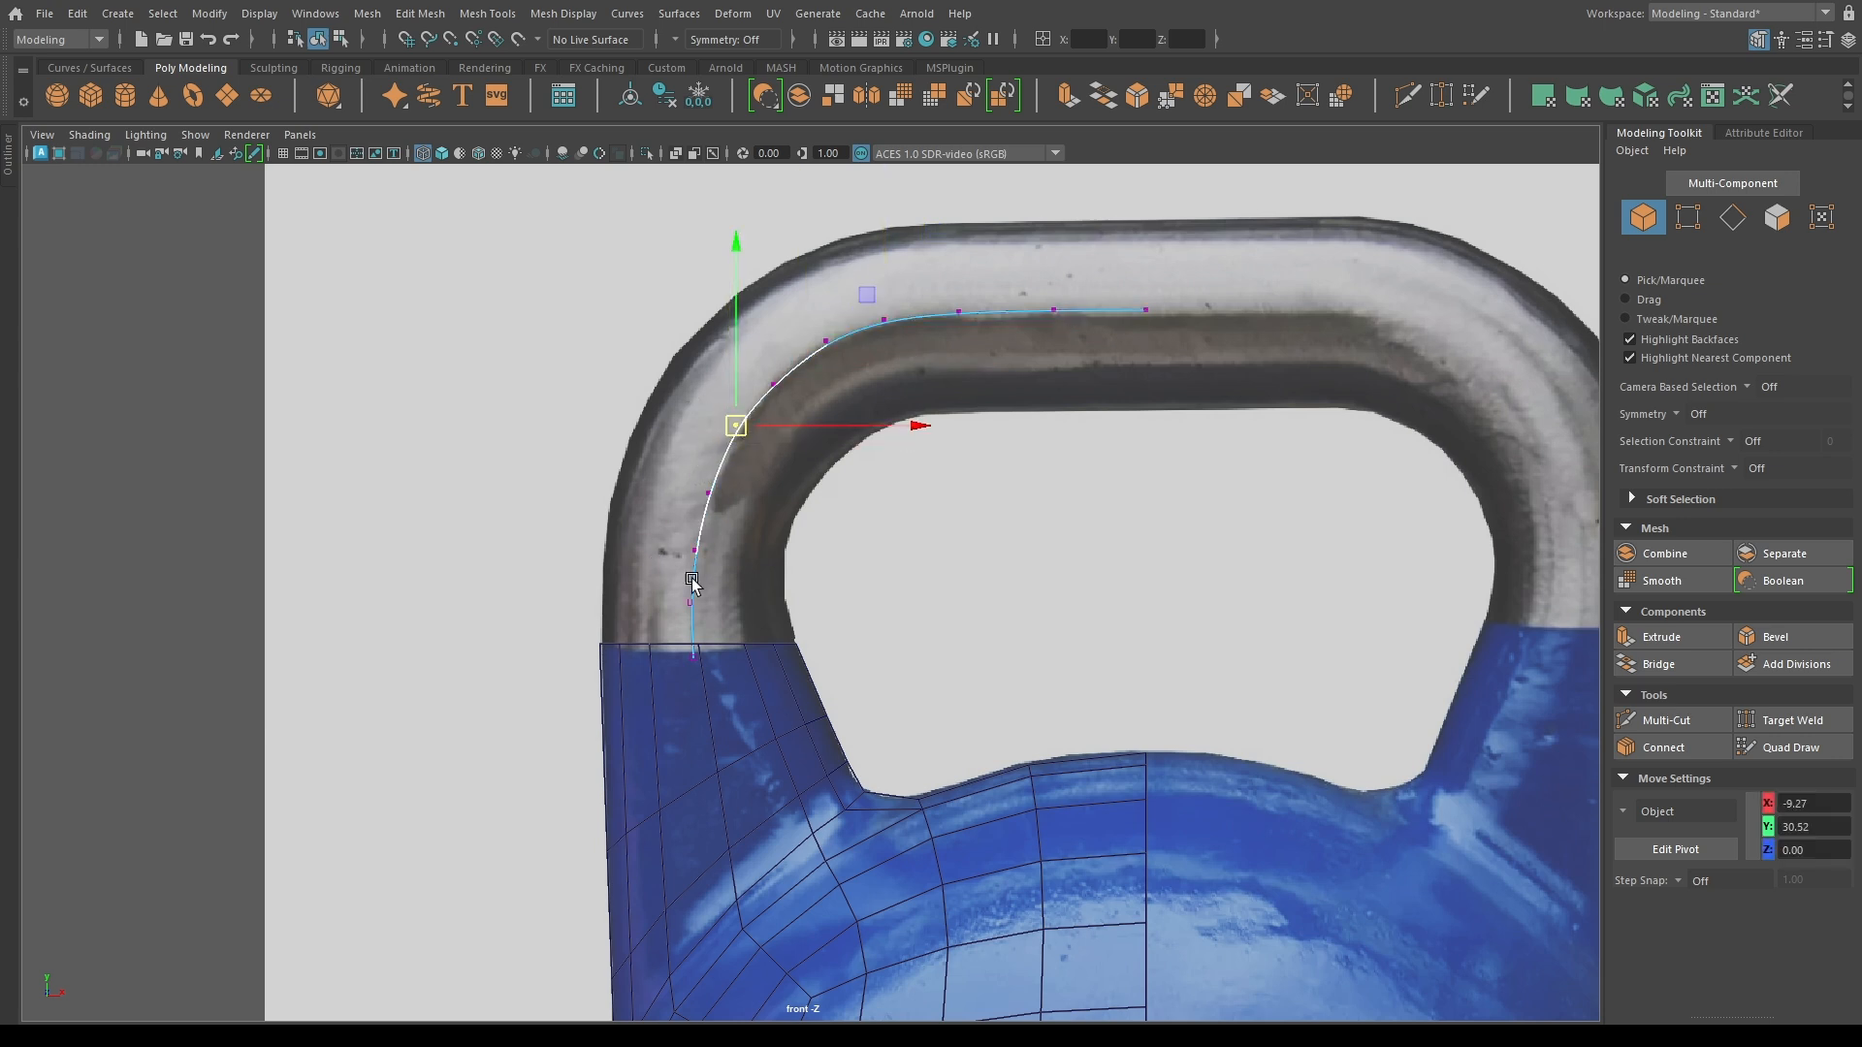
{"action": "left_click", "coordinate": [836, 511]}
{"action": "left_click_drag", "start_coordinate": [832, 454], "coordinate": [762, 369]}
Extrude the post's open edge loop along the handle curve with 8 divisions and align its end flat at the center seam.
{"action": "left_click", "coordinate": [724, 539]}
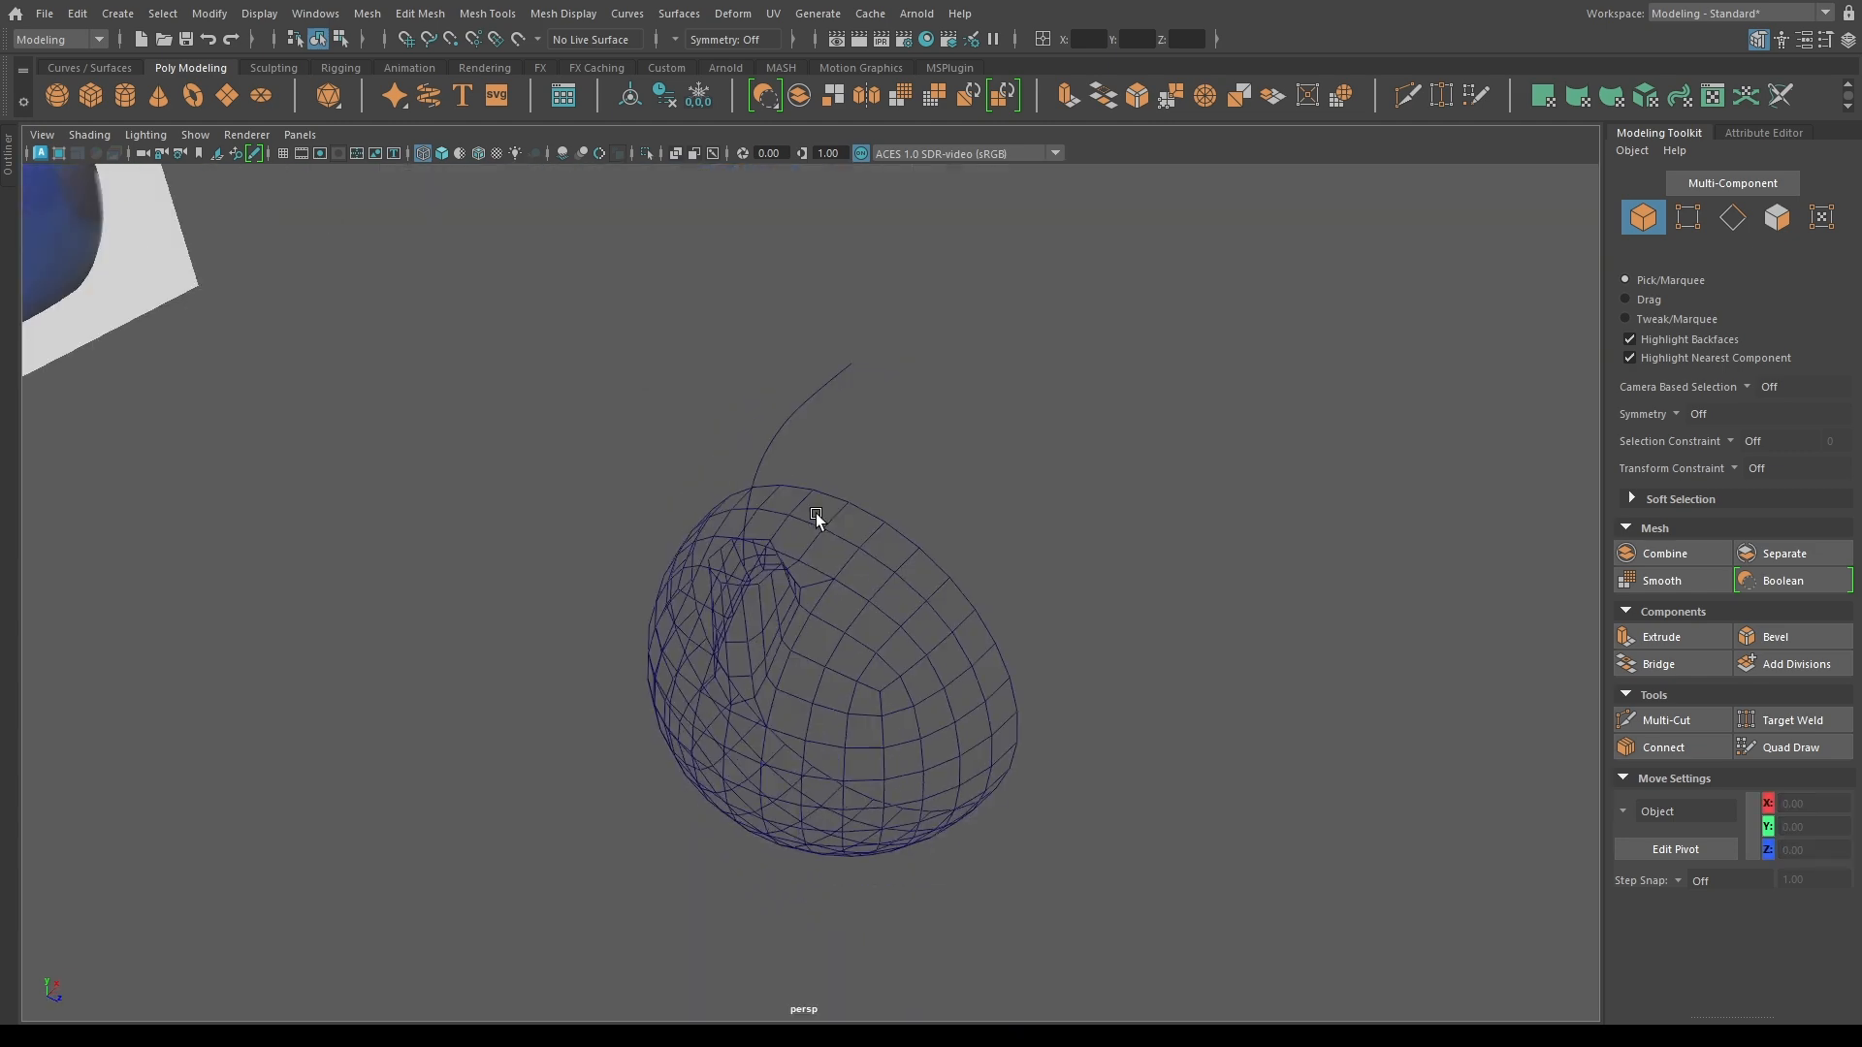
{"action": "left_click_drag", "start_coordinate": [816, 514], "coordinate": [898, 504], "text": "alt"}
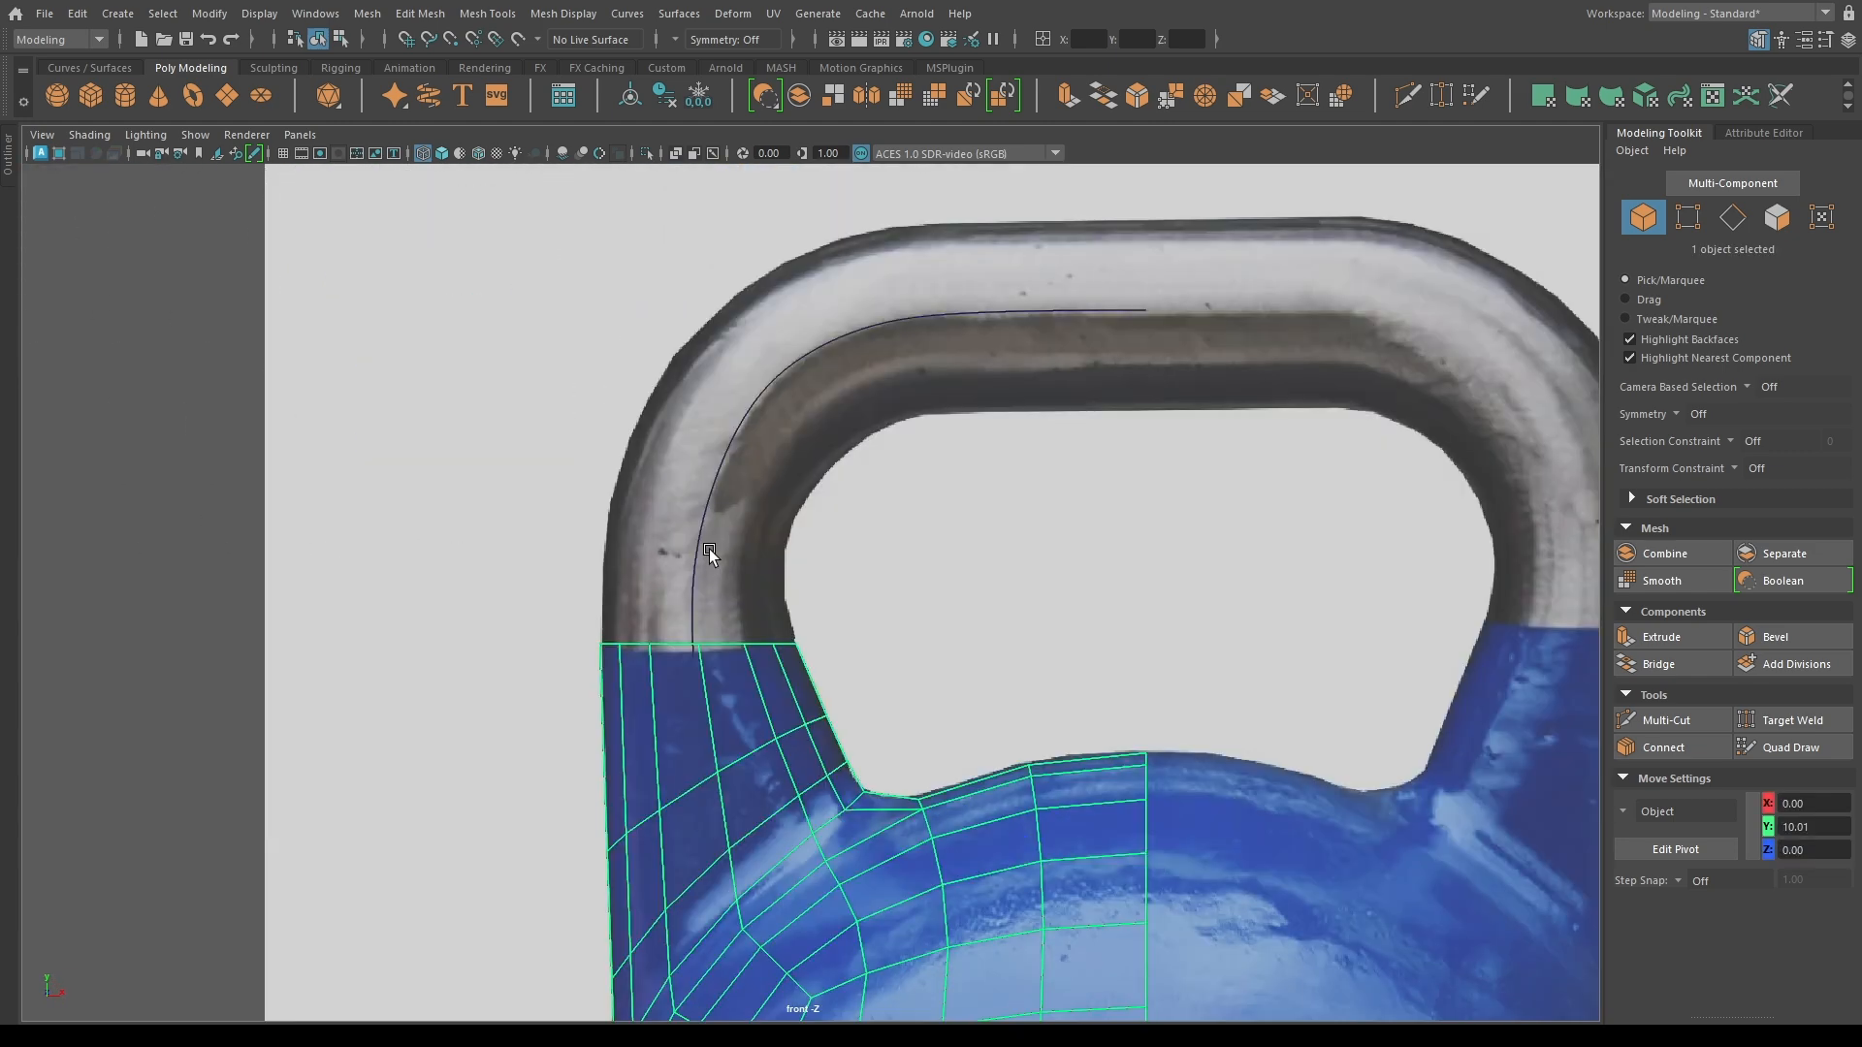
{"action": "key", "text": "F10"}
{"action": "double_click", "coordinate": [661, 640]}
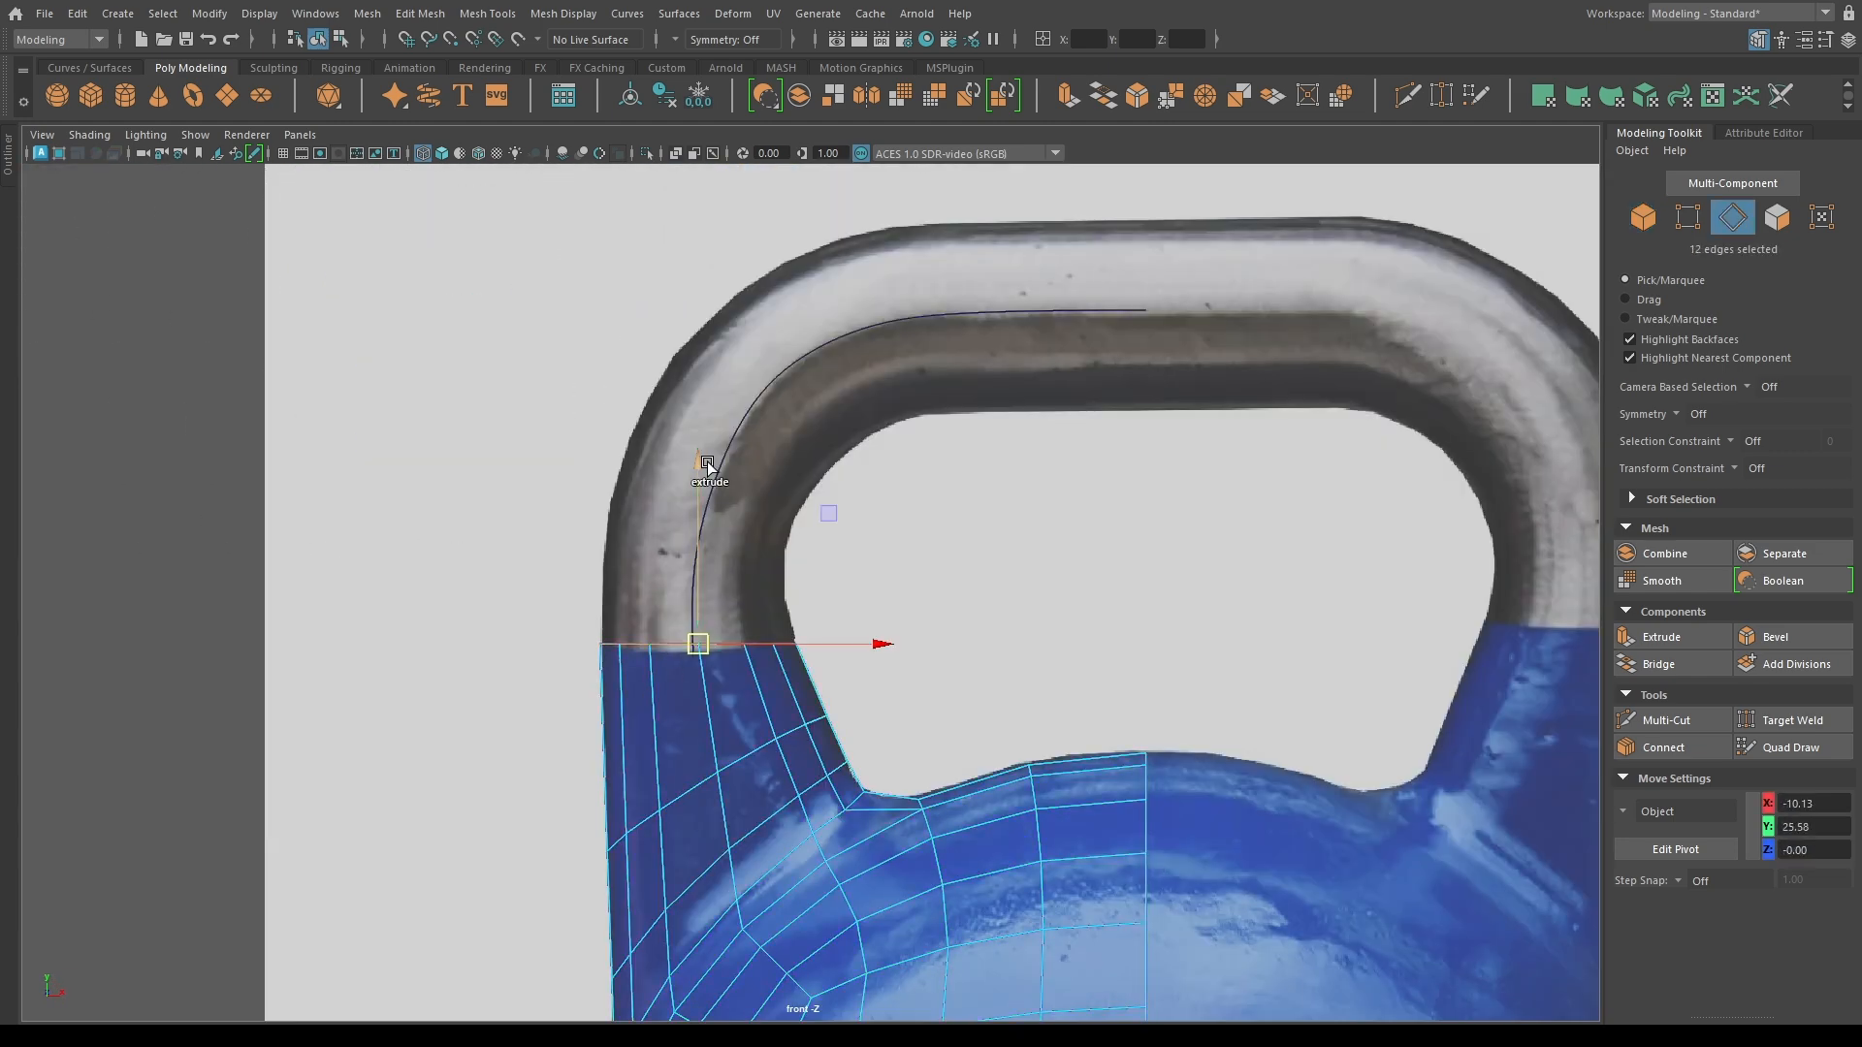
{"action": "left_click", "coordinate": [735, 428], "text": "shift"}
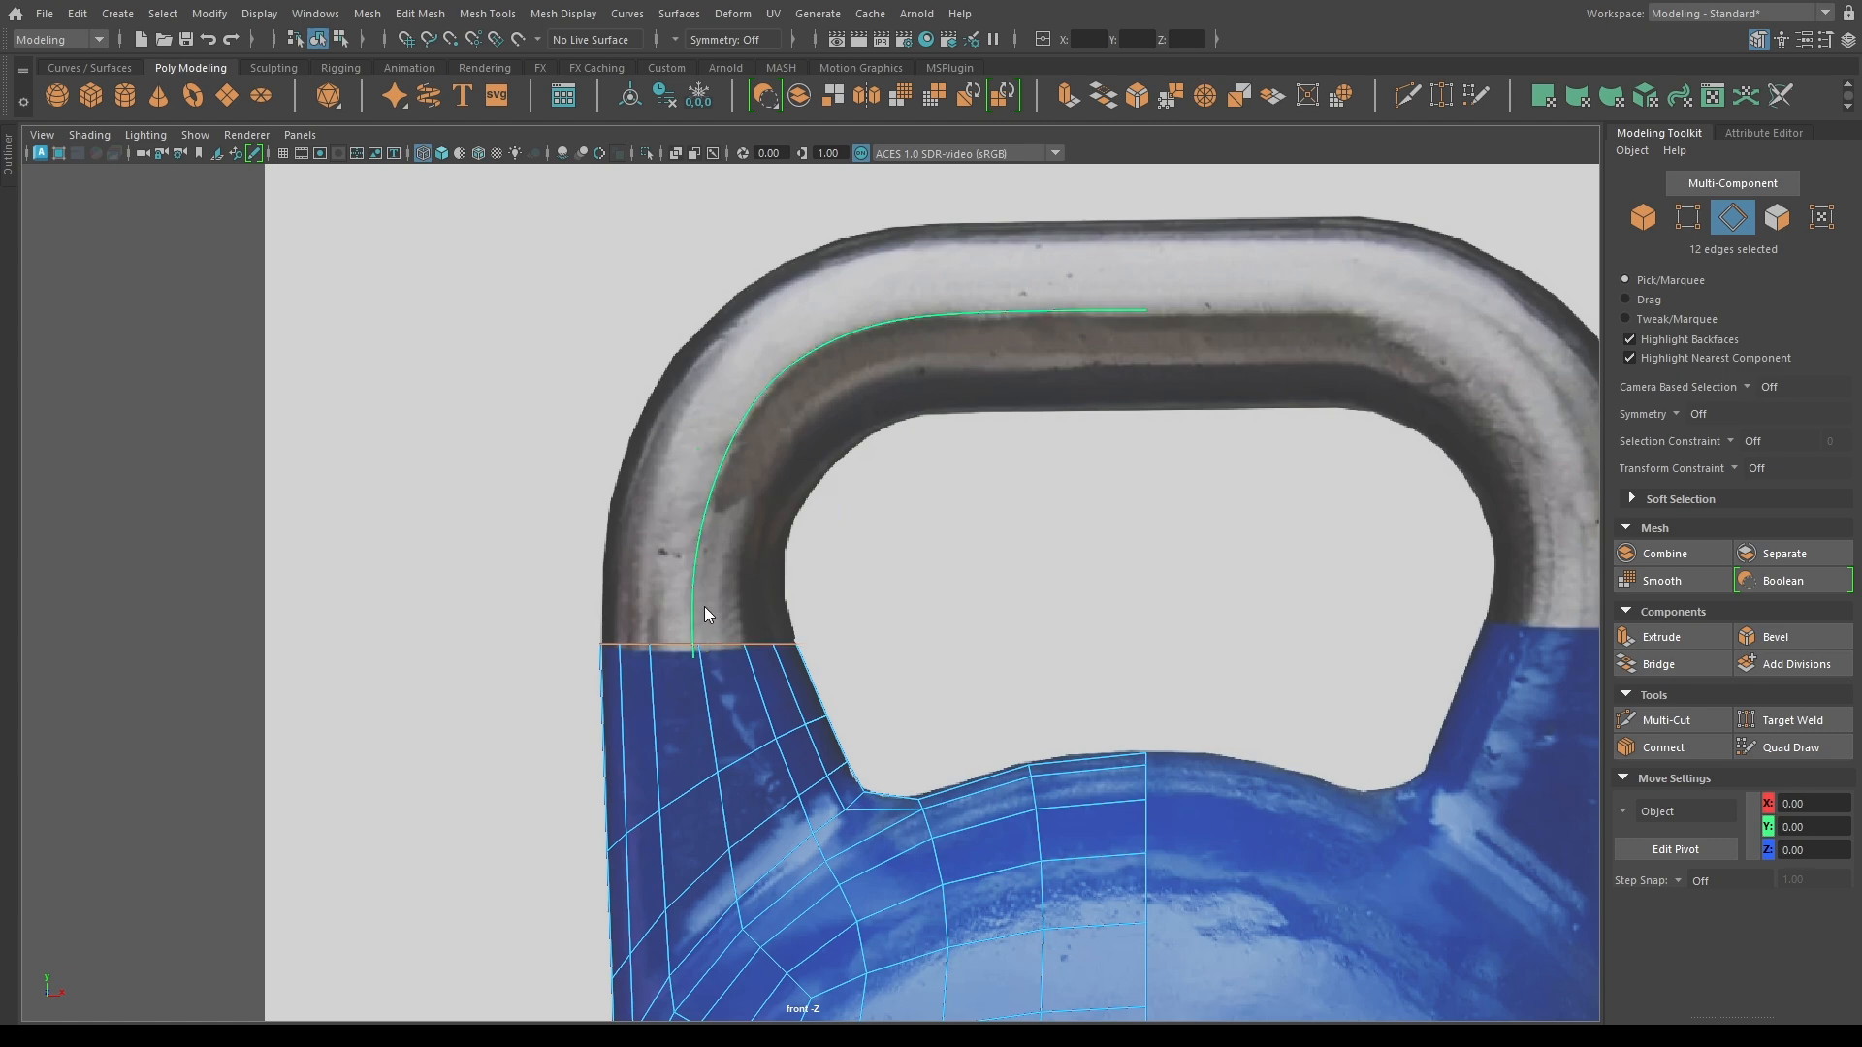
{"action": "key", "text": "ctrl+e"}
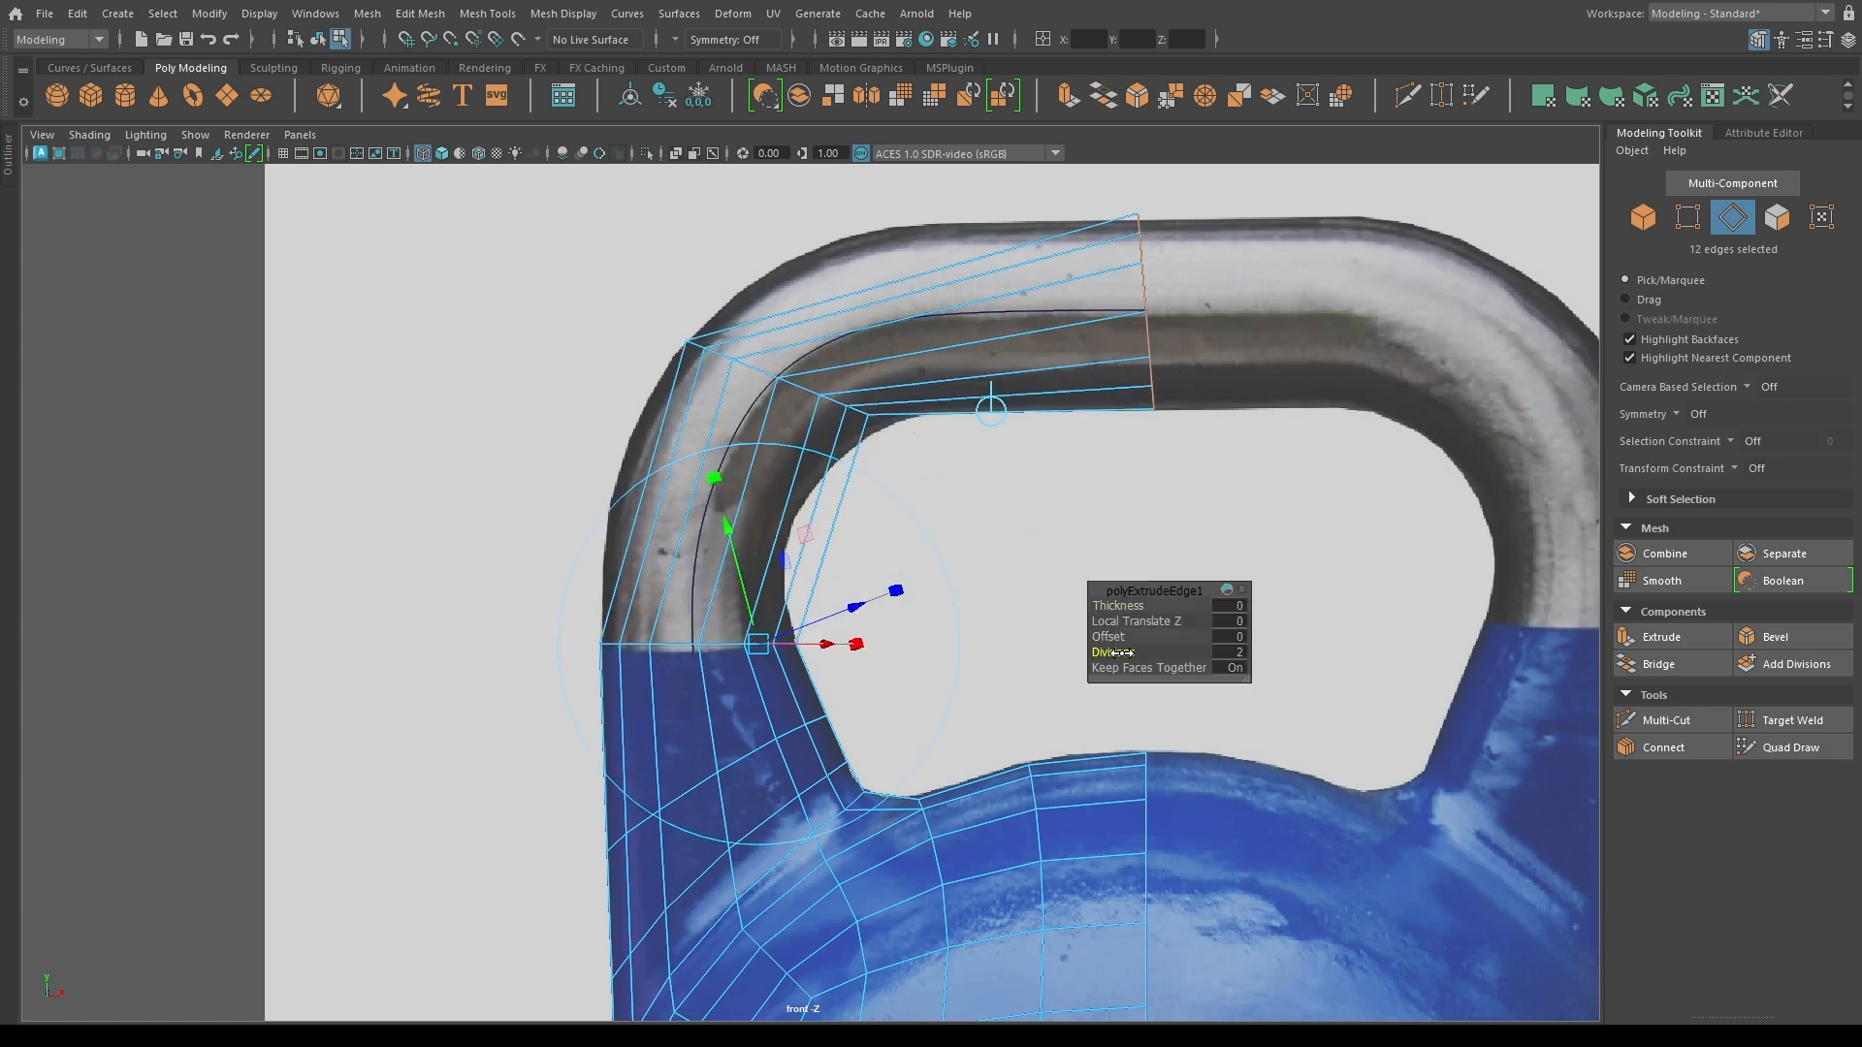
{"action": "left_click_drag", "start_coordinate": [1125, 653], "coordinate": [1178, 665]}
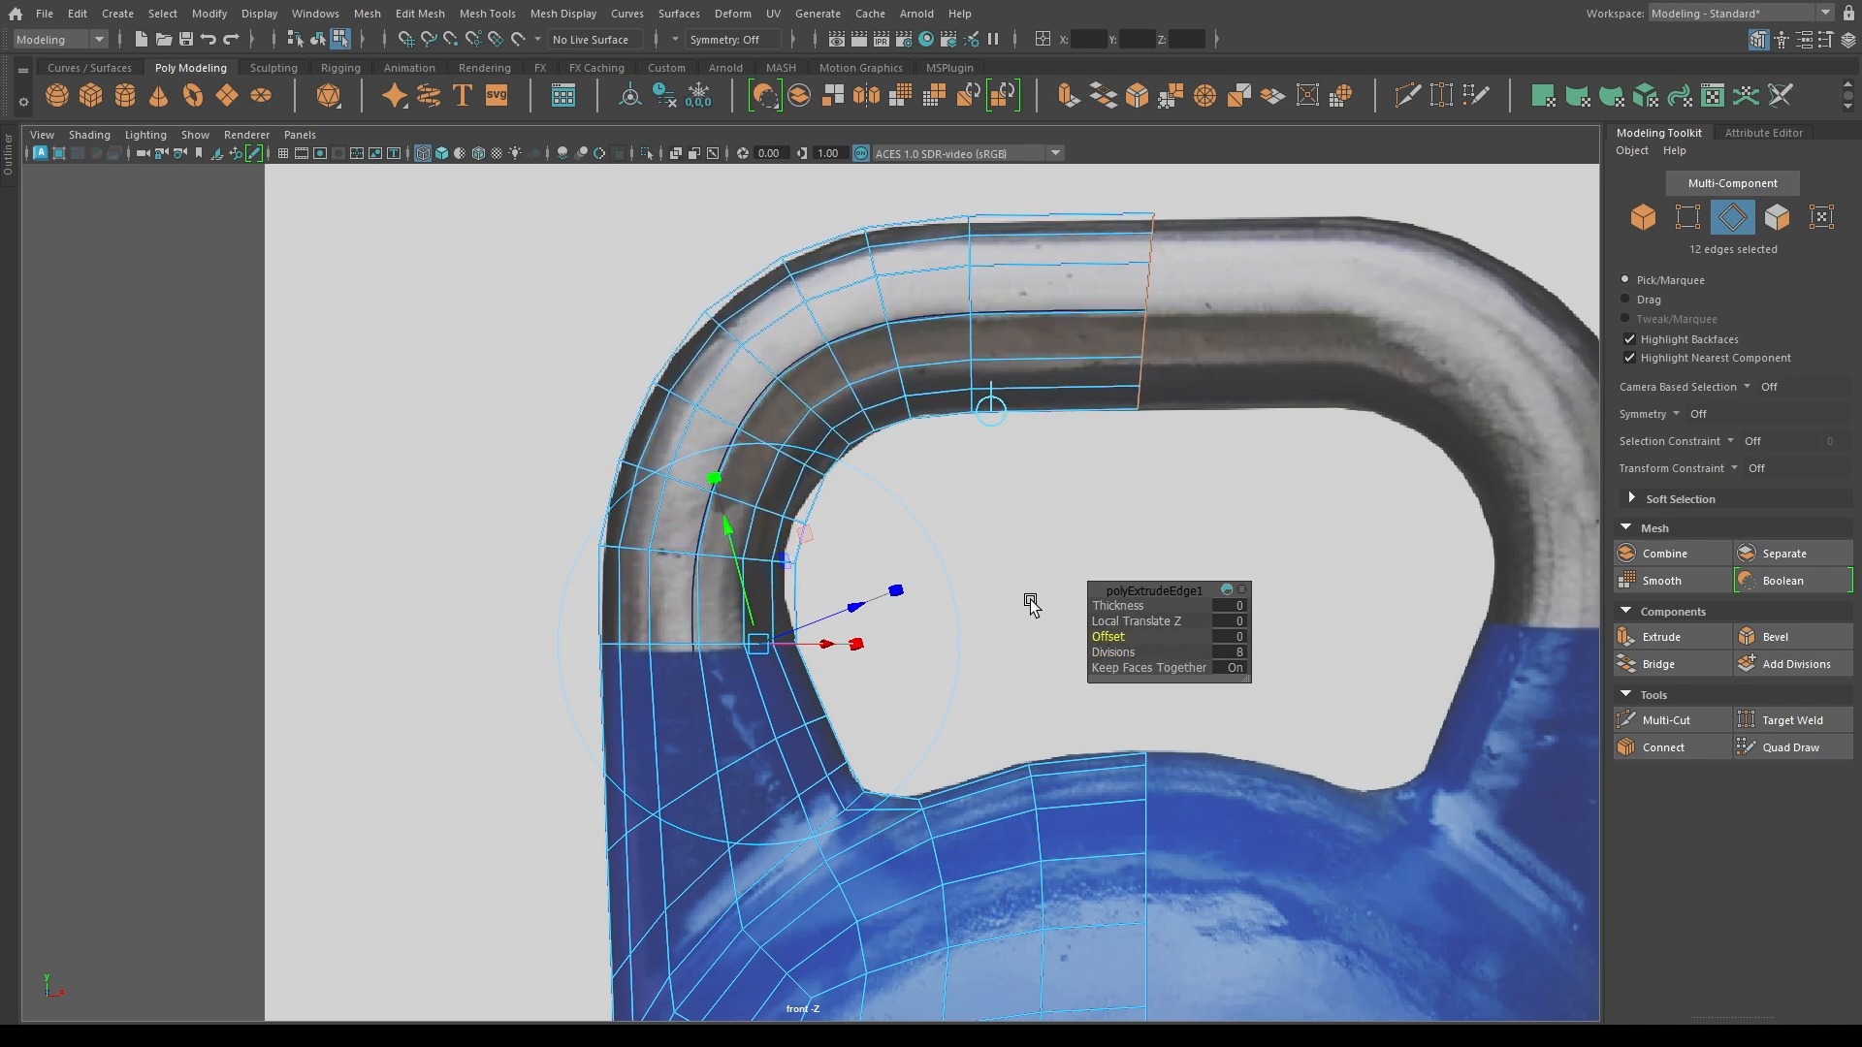
{"action": "key", "text": "w"}
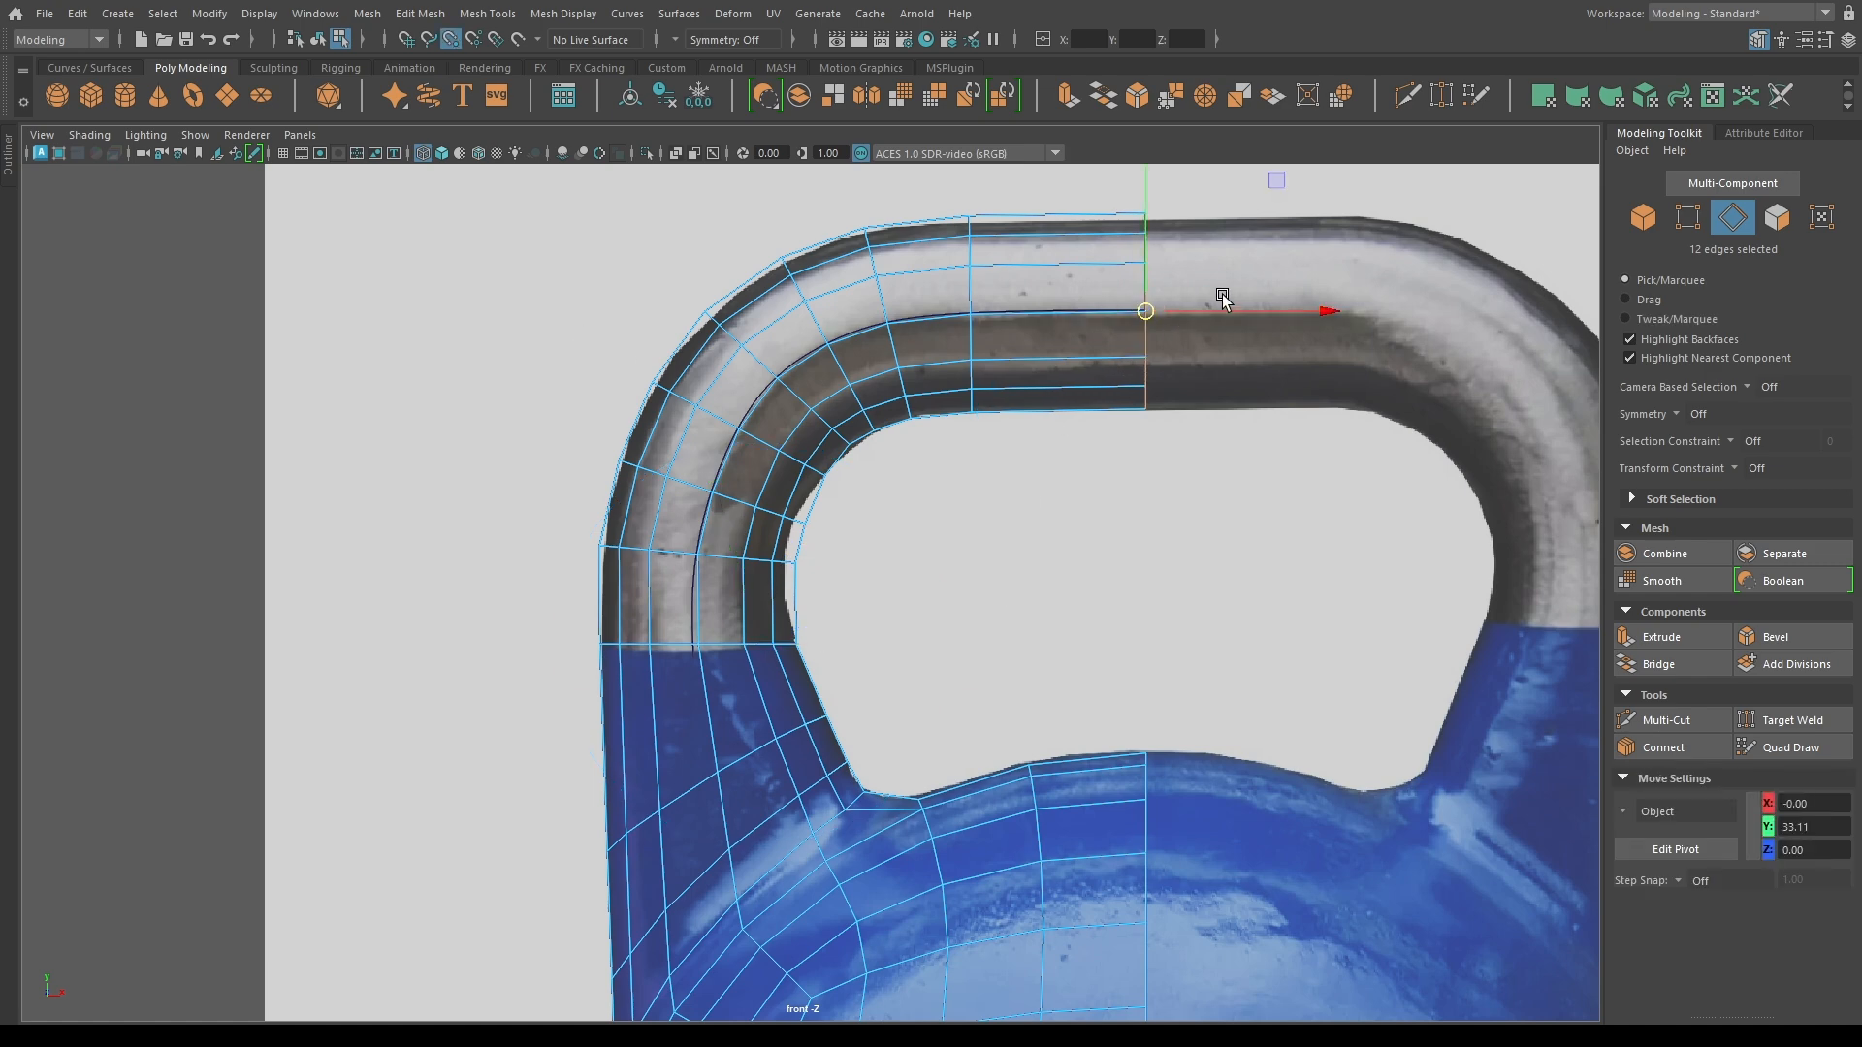
Reposition the inner-side vertices around the lower handle bend so they follow the reference's inner outline.
{"action": "key", "text": "w"}
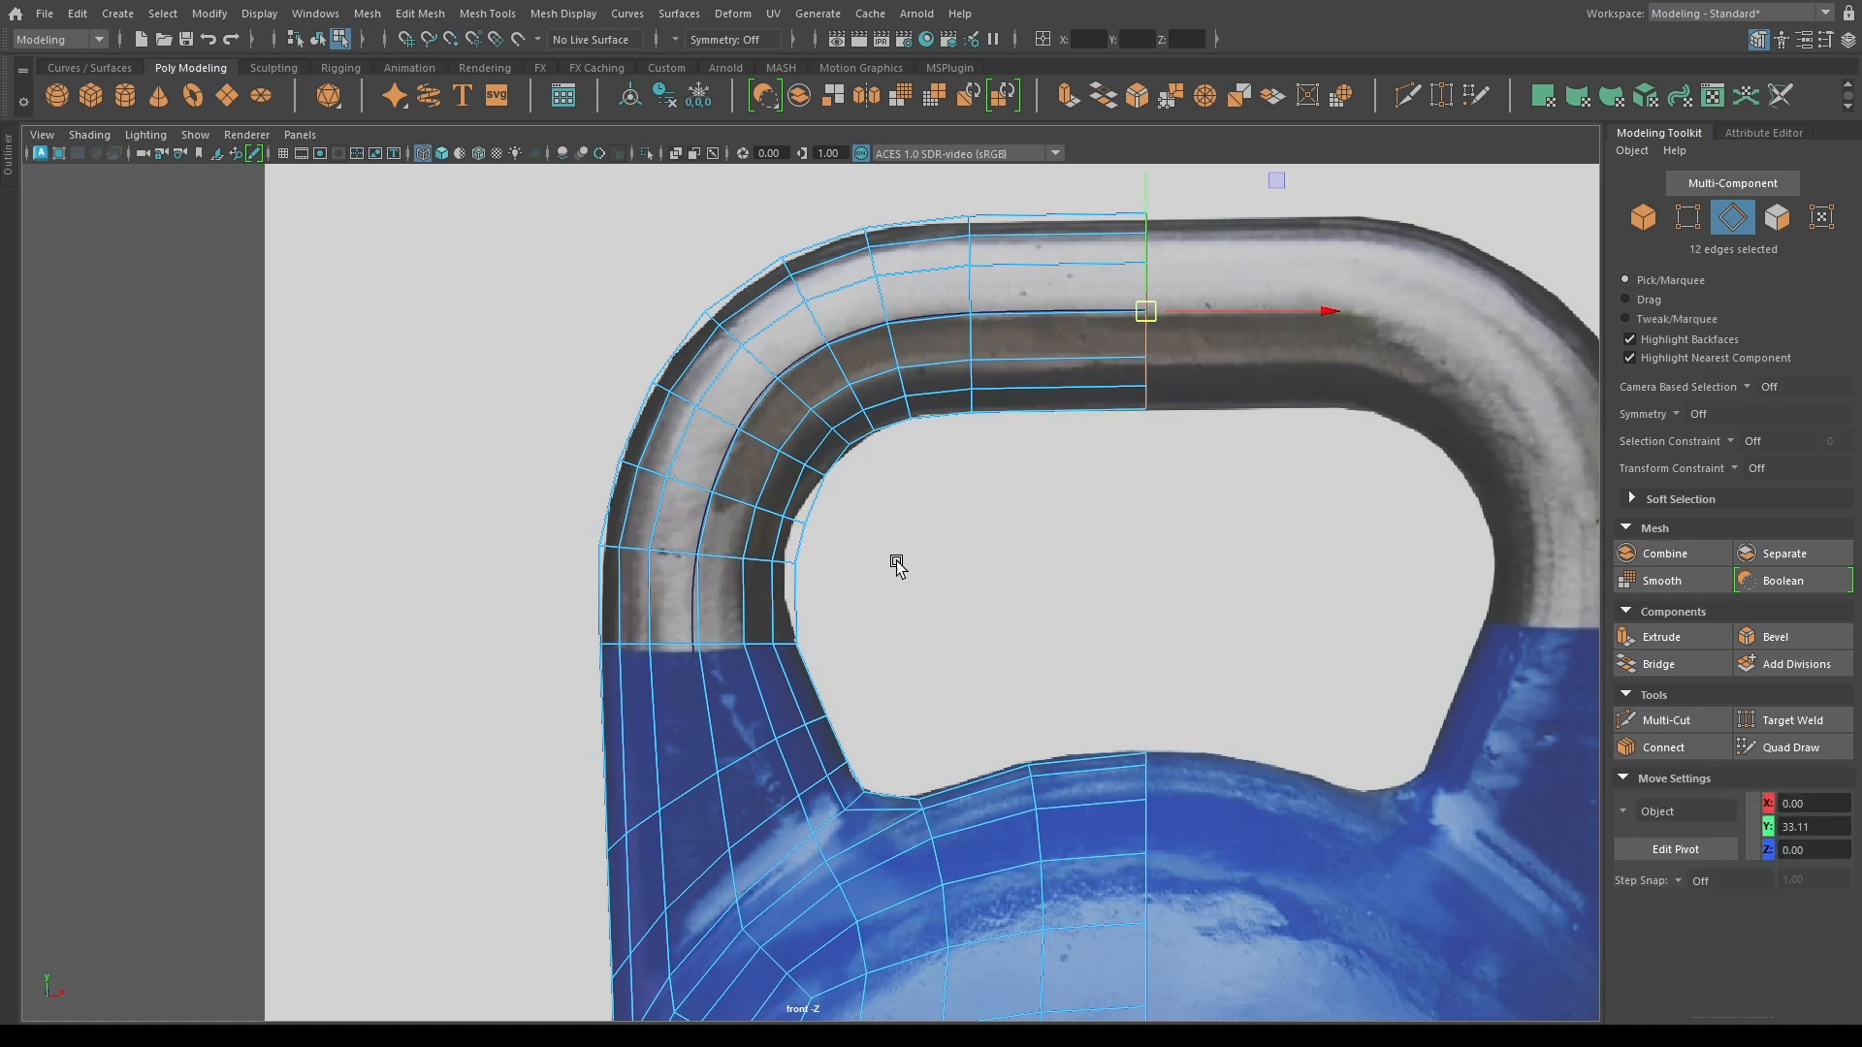
{"action": "right_click_drag", "start_coordinate": [904, 557], "coordinate": [752, 538]}
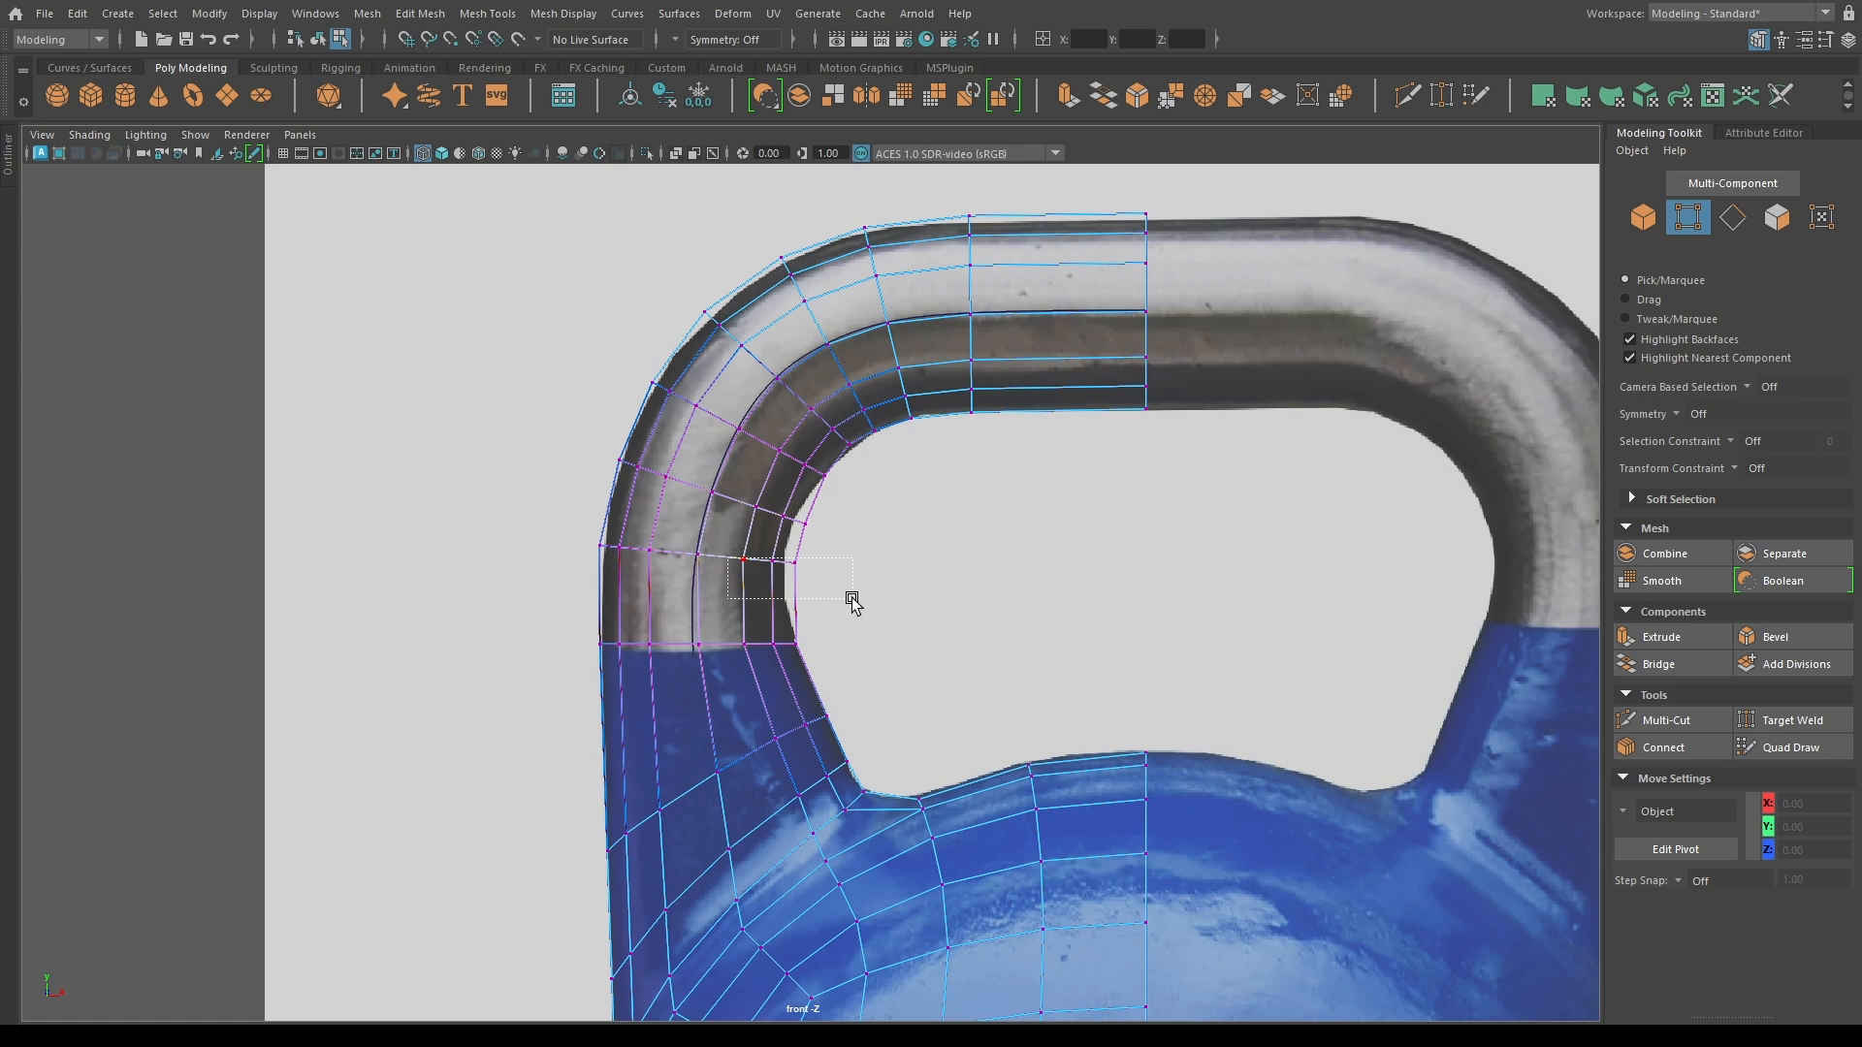
{"action": "left_click_drag", "start_coordinate": [851, 599], "coordinate": [844, 595]}
{"action": "key", "text": "b"}
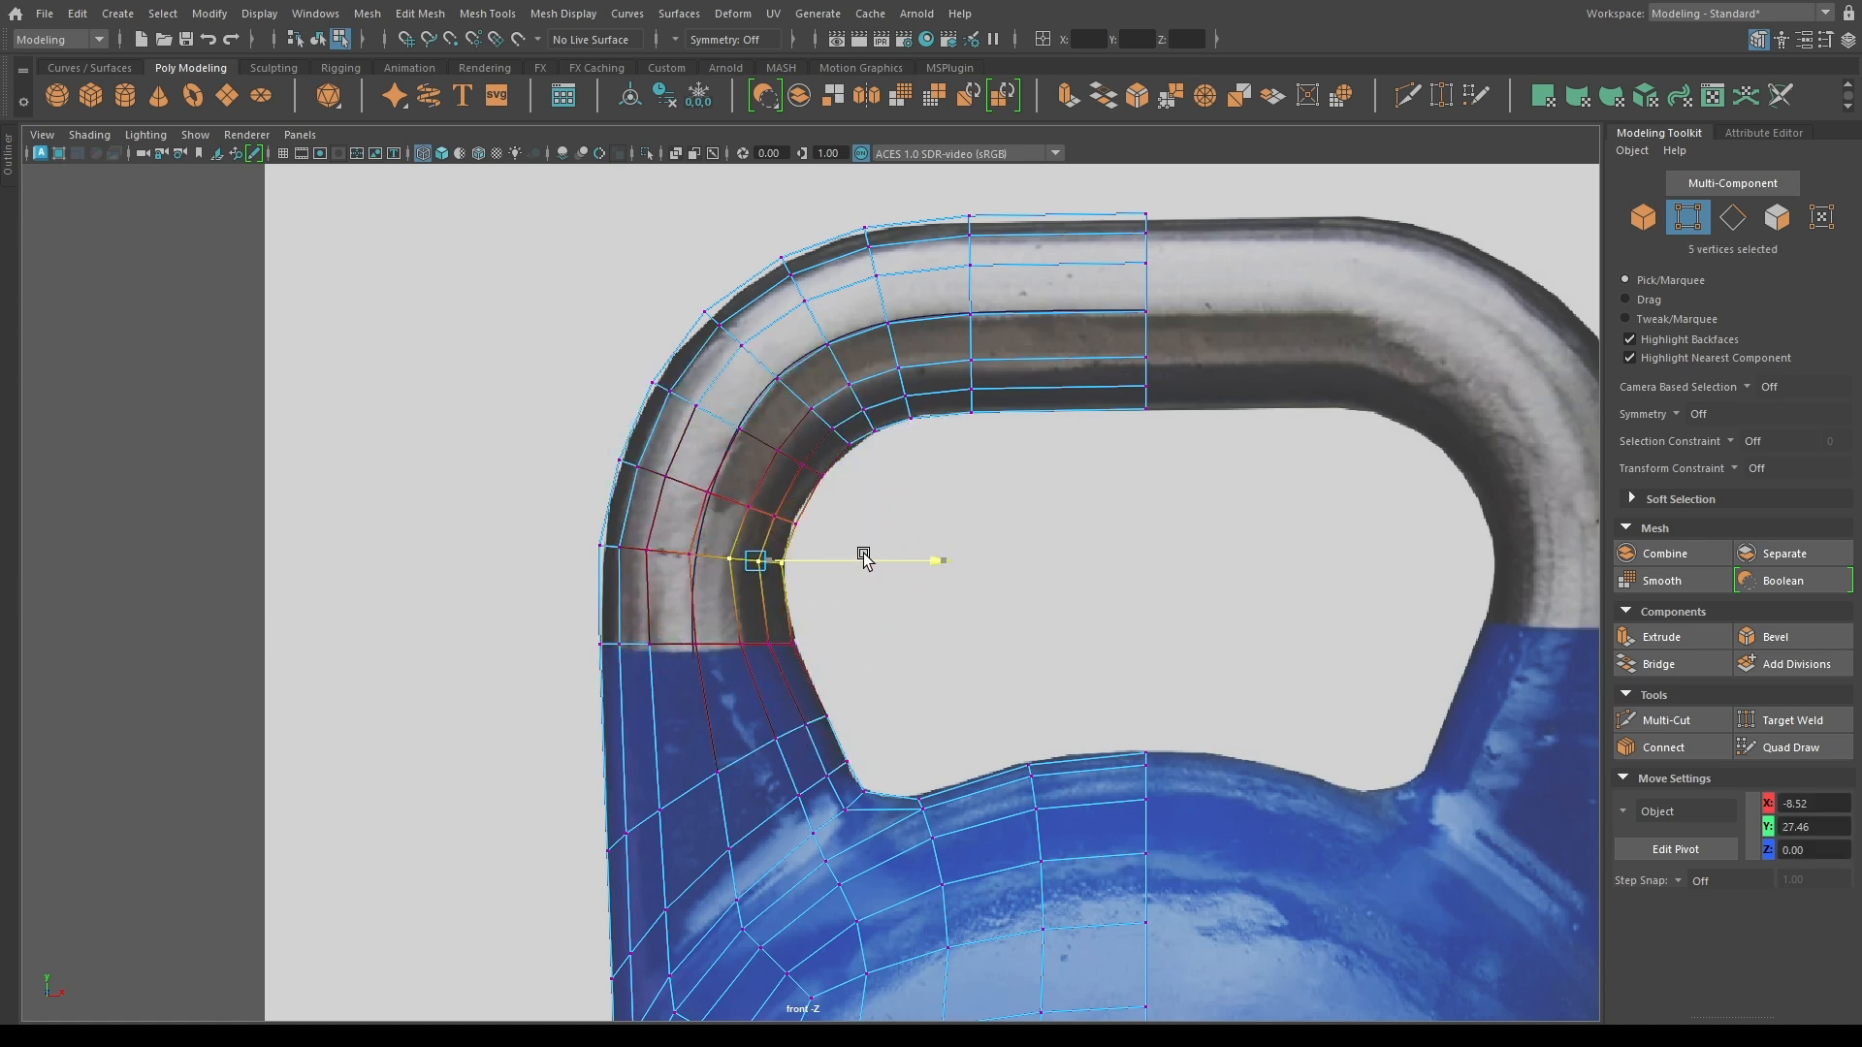
{"action": "key", "text": "ctrl+z"}
{"action": "key", "text": "b"}
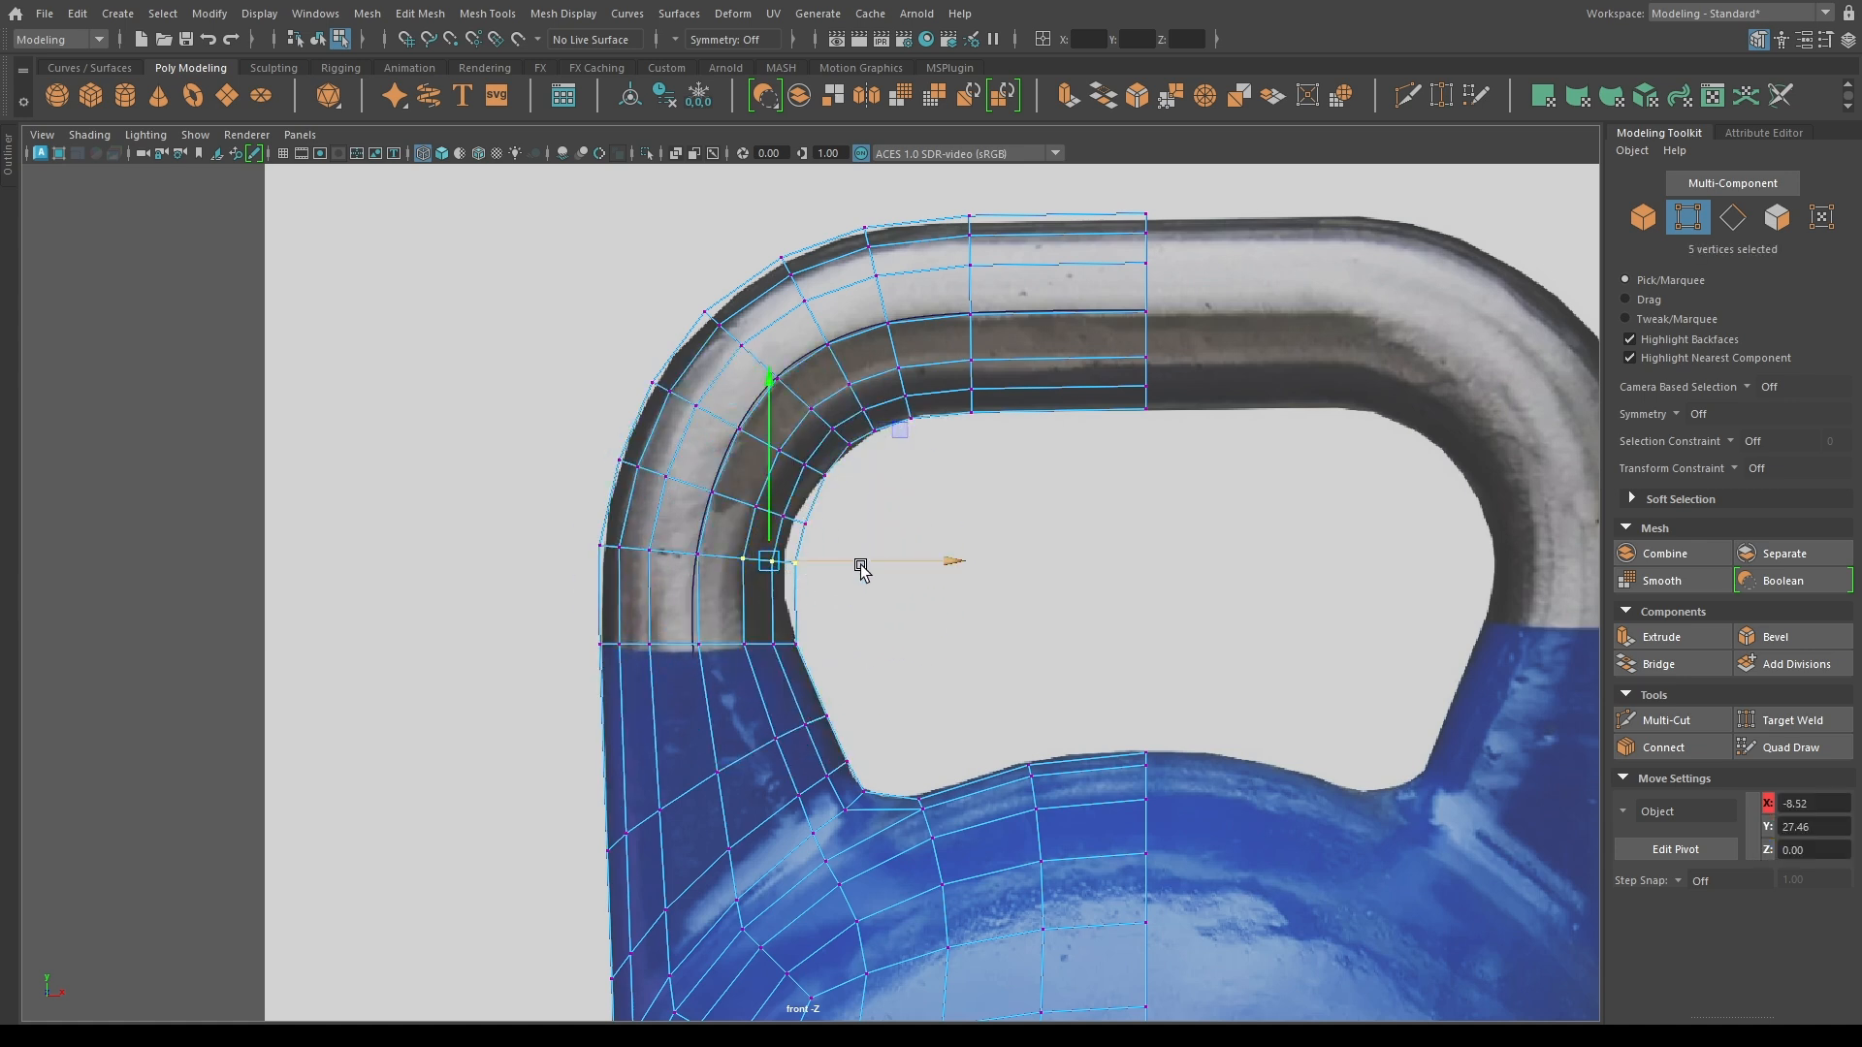
{"action": "left_click_drag", "start_coordinate": [861, 568], "coordinate": [771, 463]}
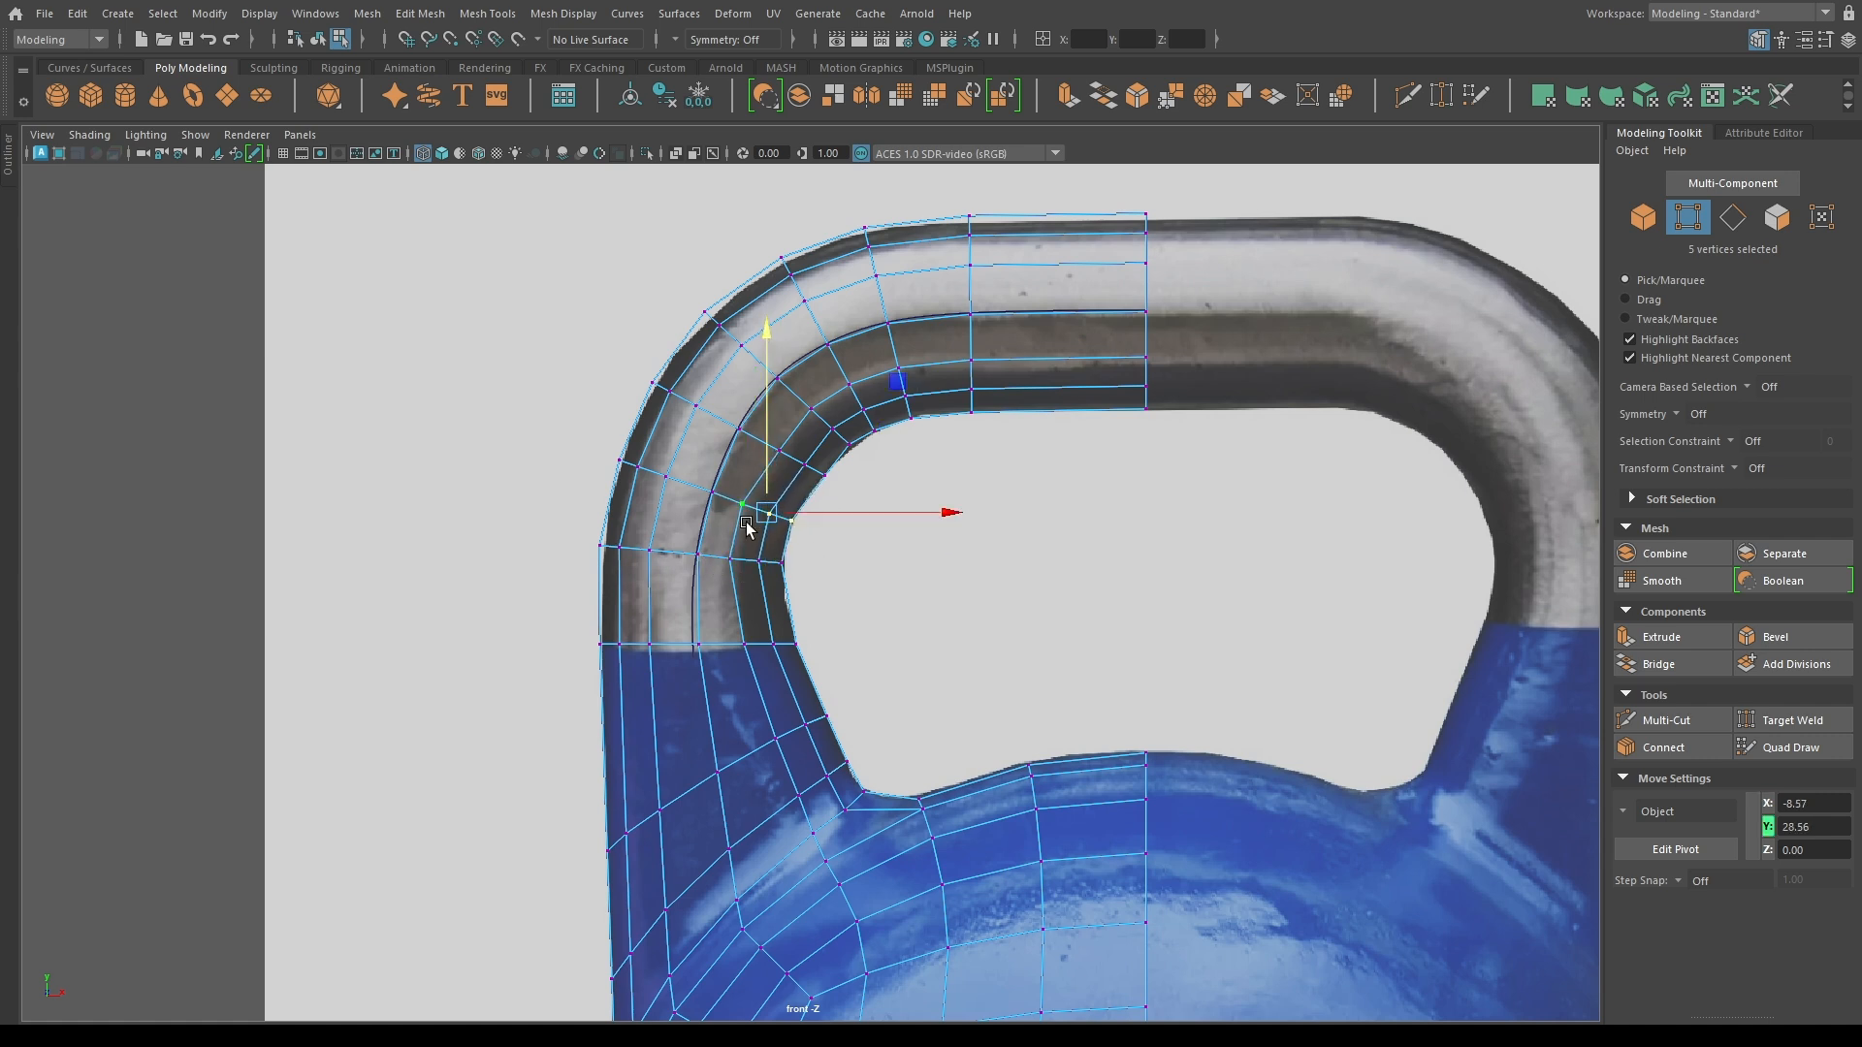
{"action": "left_click_drag", "start_coordinate": [725, 562], "coordinate": [758, 532]}
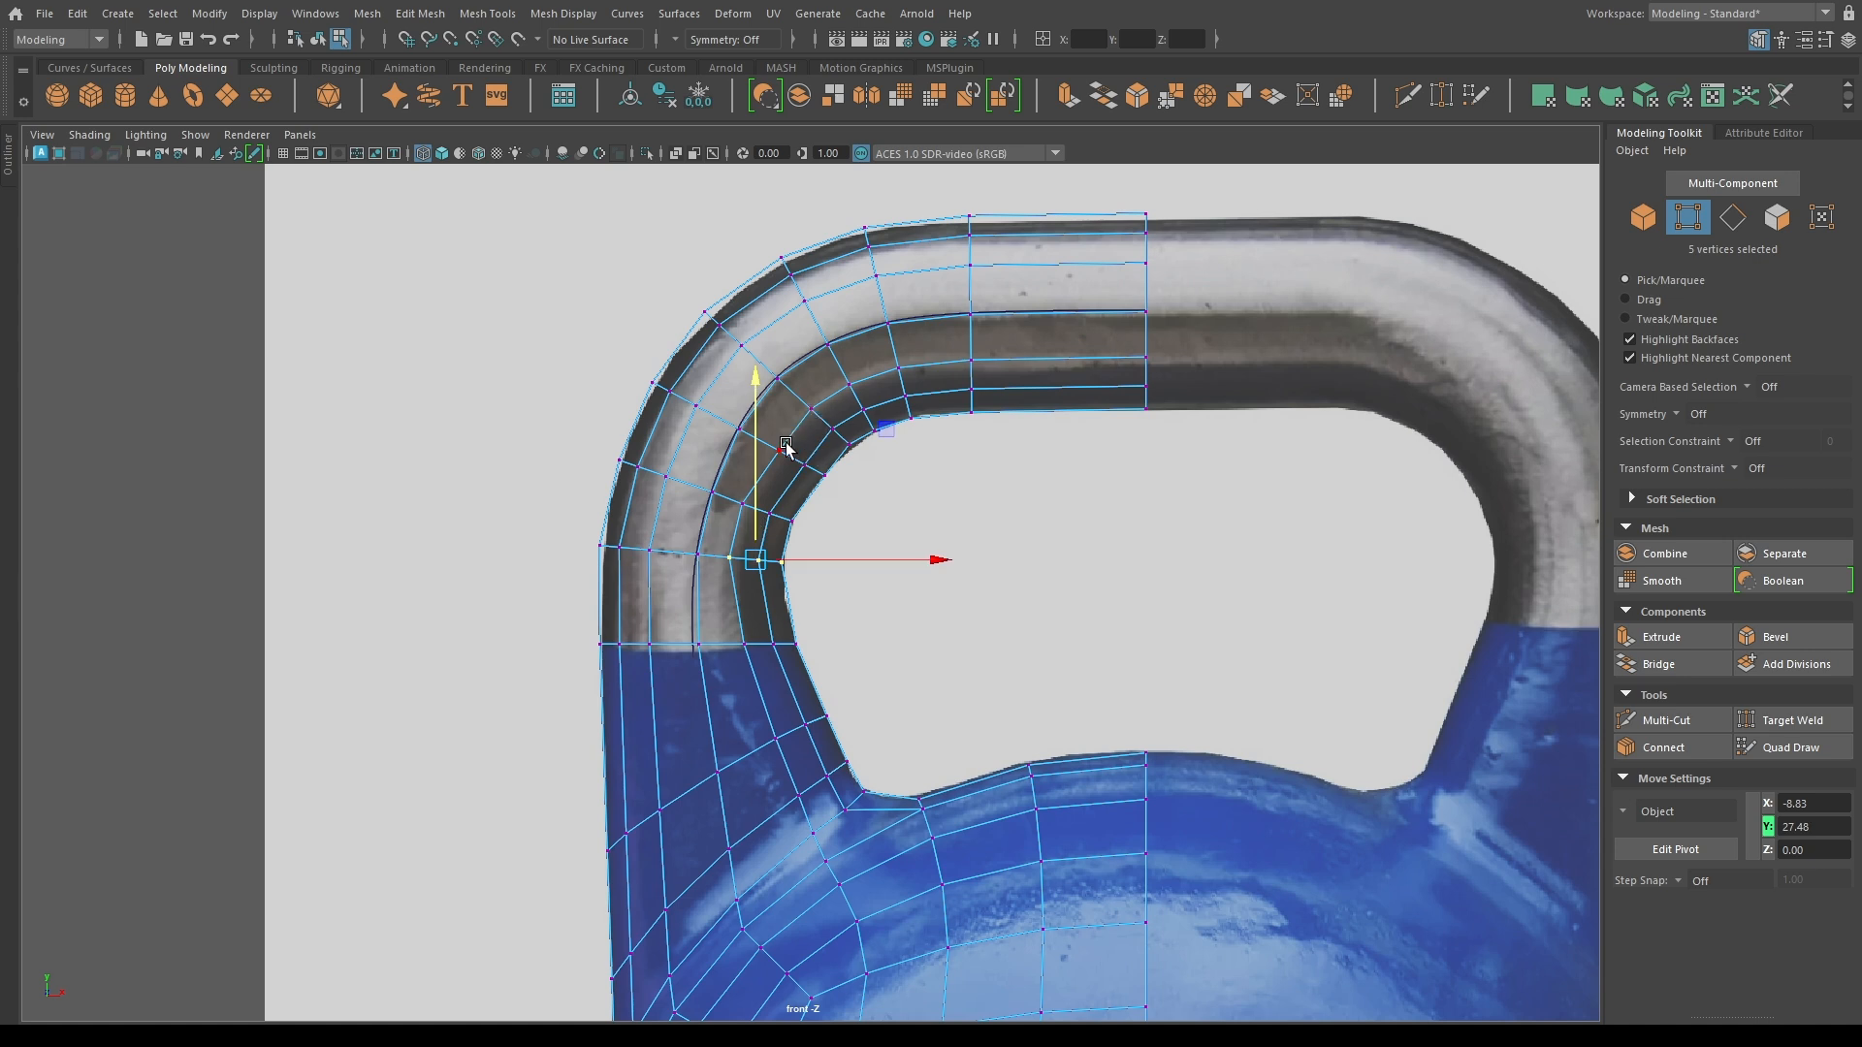
{"action": "left_click_drag", "start_coordinate": [788, 455], "coordinate": [857, 455]}
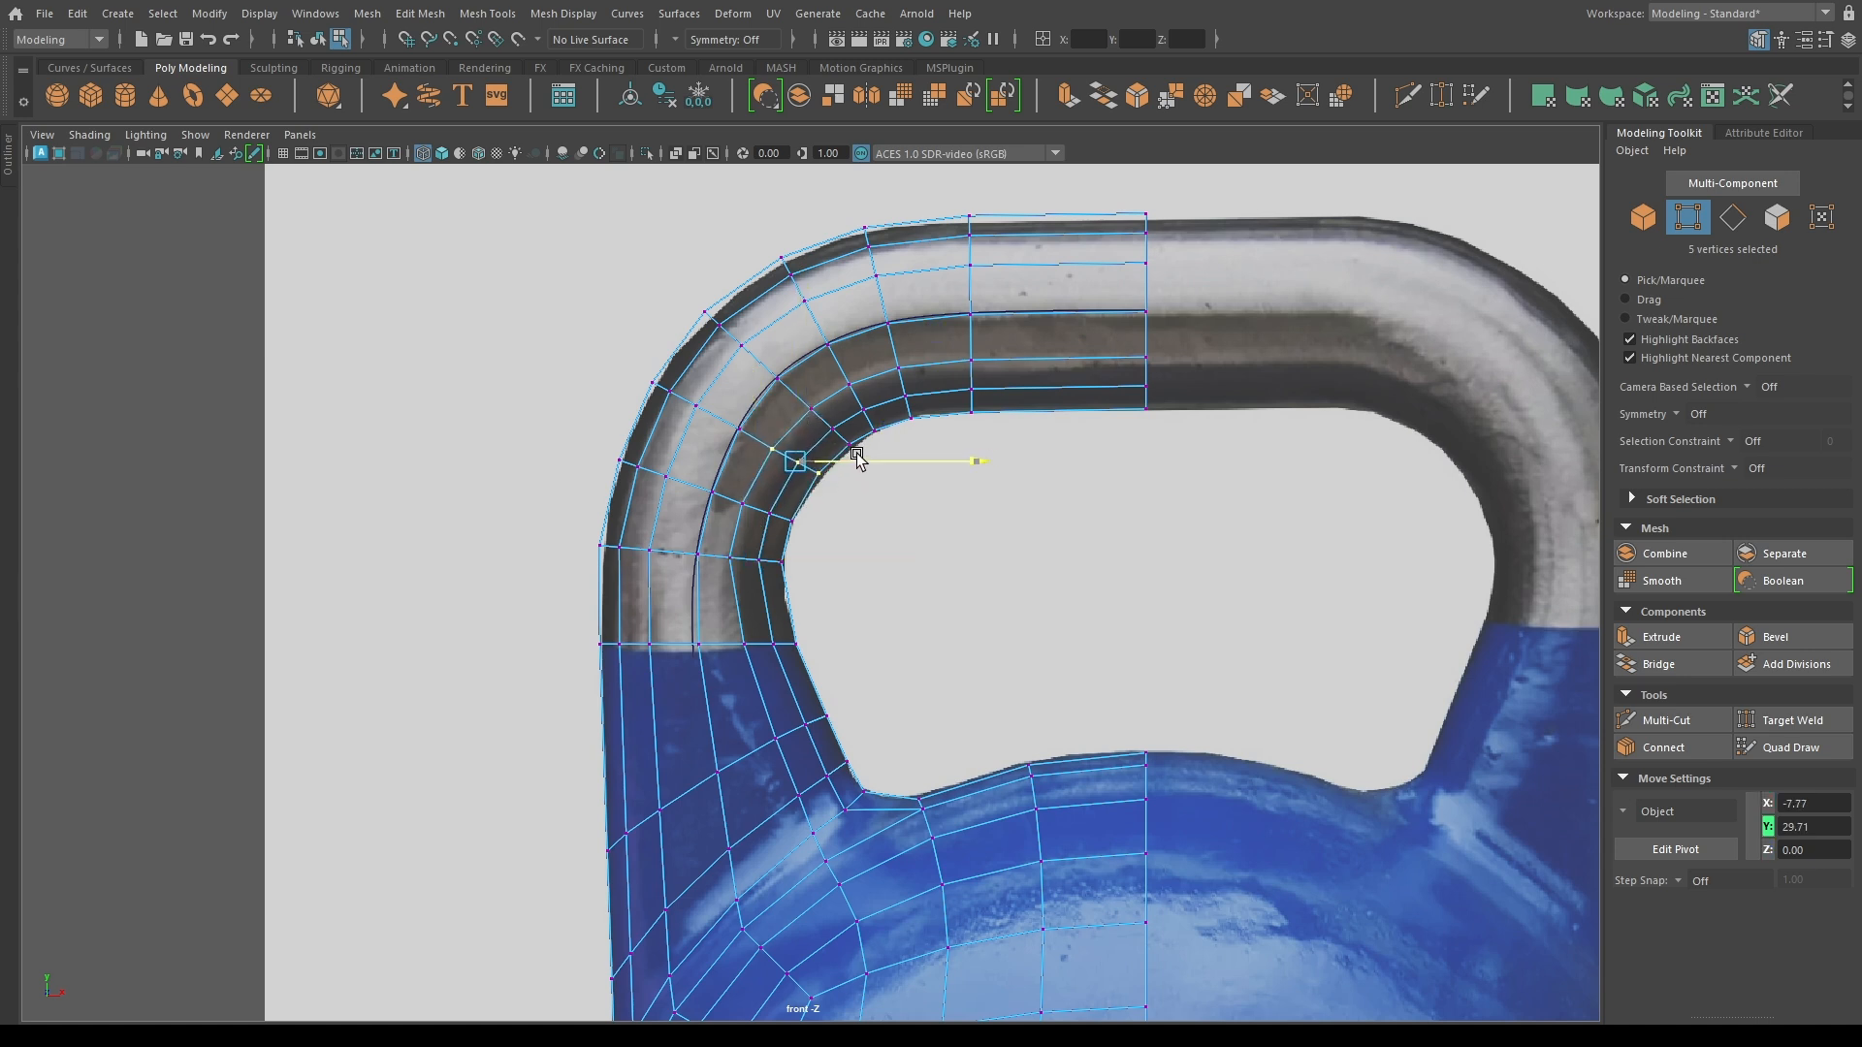
Nudge the outer vertices of the handle's upper bend onto the outer outline of the reference.
{"action": "left_click_drag", "start_coordinate": [710, 318], "coordinate": [718, 327]}
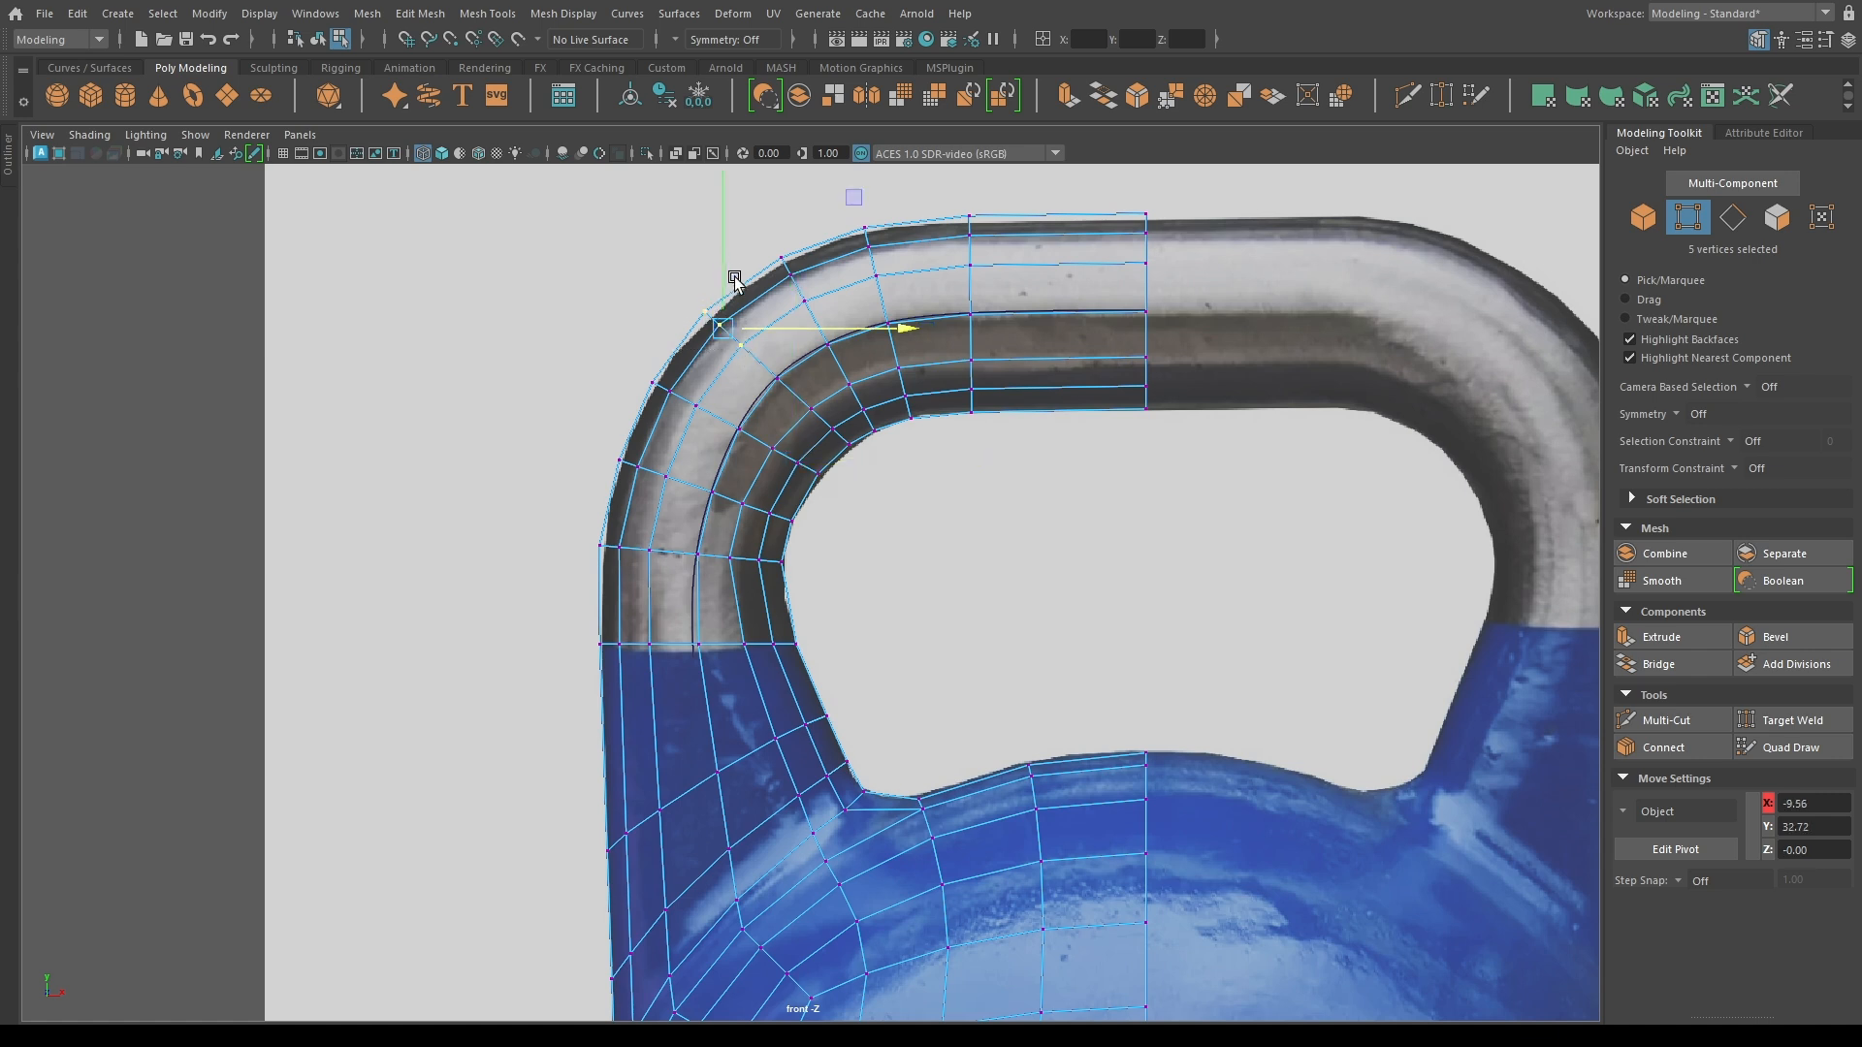
{"action": "left_click_drag", "start_coordinate": [724, 254], "coordinate": [723, 260]}
{"action": "left_click_drag", "start_coordinate": [797, 331], "coordinate": [801, 330]}
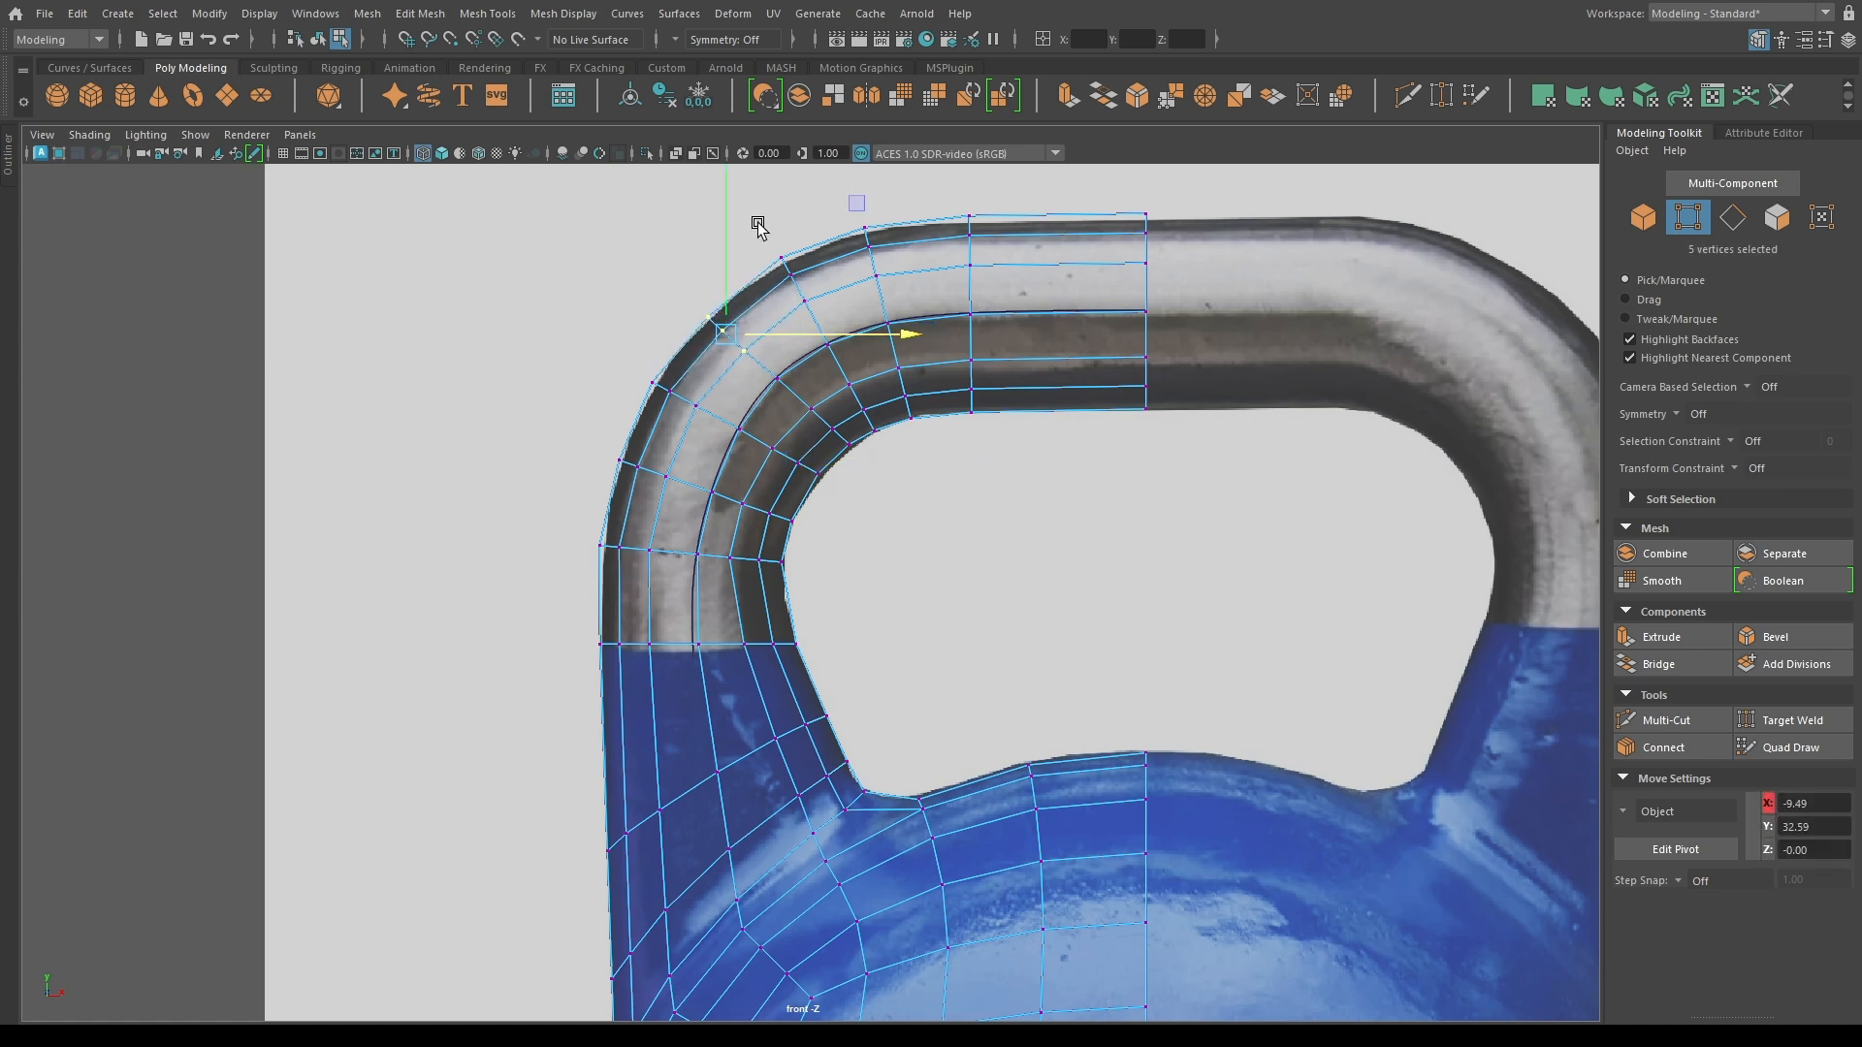
{"action": "left_click_drag", "start_coordinate": [758, 225], "coordinate": [800, 253]}
Lower the upper vertices along the handle's top bar to match the top edge of the reference.
{"action": "left_click_drag", "start_coordinate": [1109, 285], "coordinate": [1076, 279]}
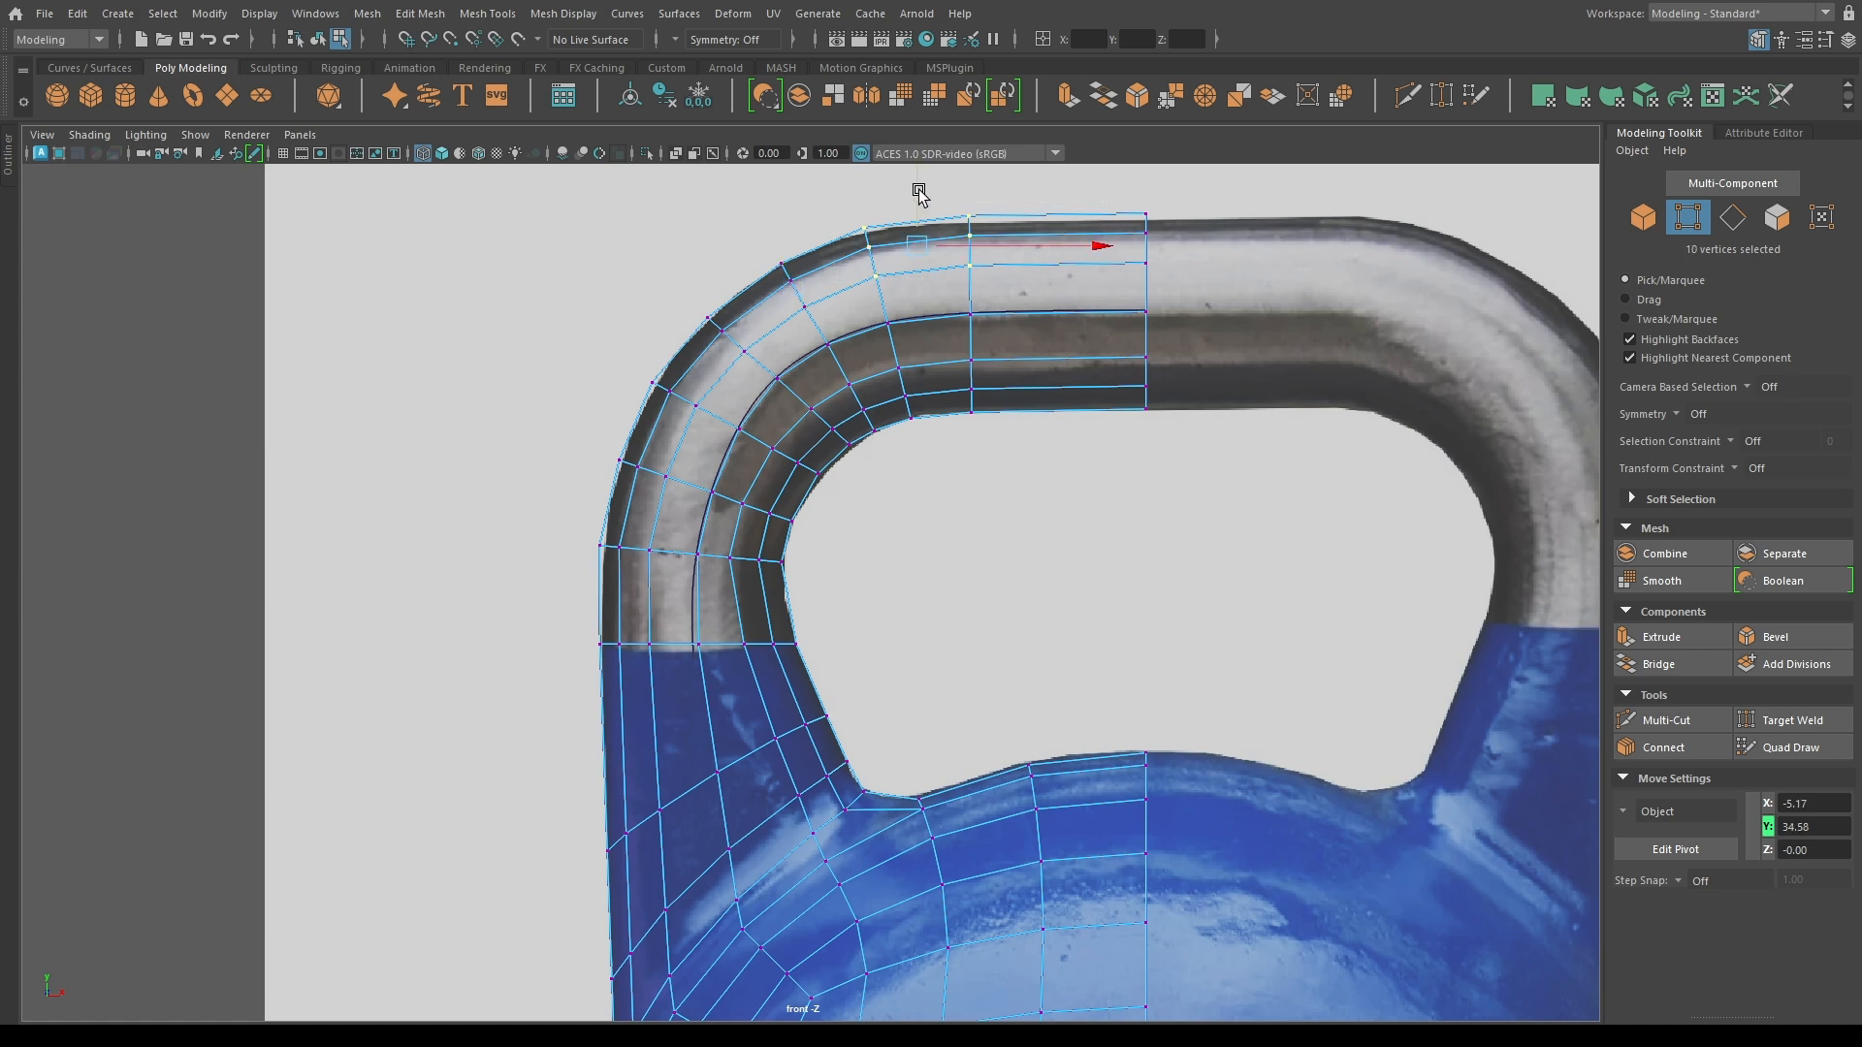
{"action": "left_click", "coordinate": [921, 186]}
{"action": "key", "text": "ctrl+z"}
{"action": "left_click_drag", "start_coordinate": [916, 183], "coordinate": [916, 185]}
{"action": "left_click_drag", "start_coordinate": [1057, 187], "coordinate": [1198, 279]}
{"action": "left_click_drag", "start_coordinate": [1145, 179], "coordinate": [1146, 187]}
{"action": "left_click_drag", "start_coordinate": [939, 201], "coordinate": [979, 200]}
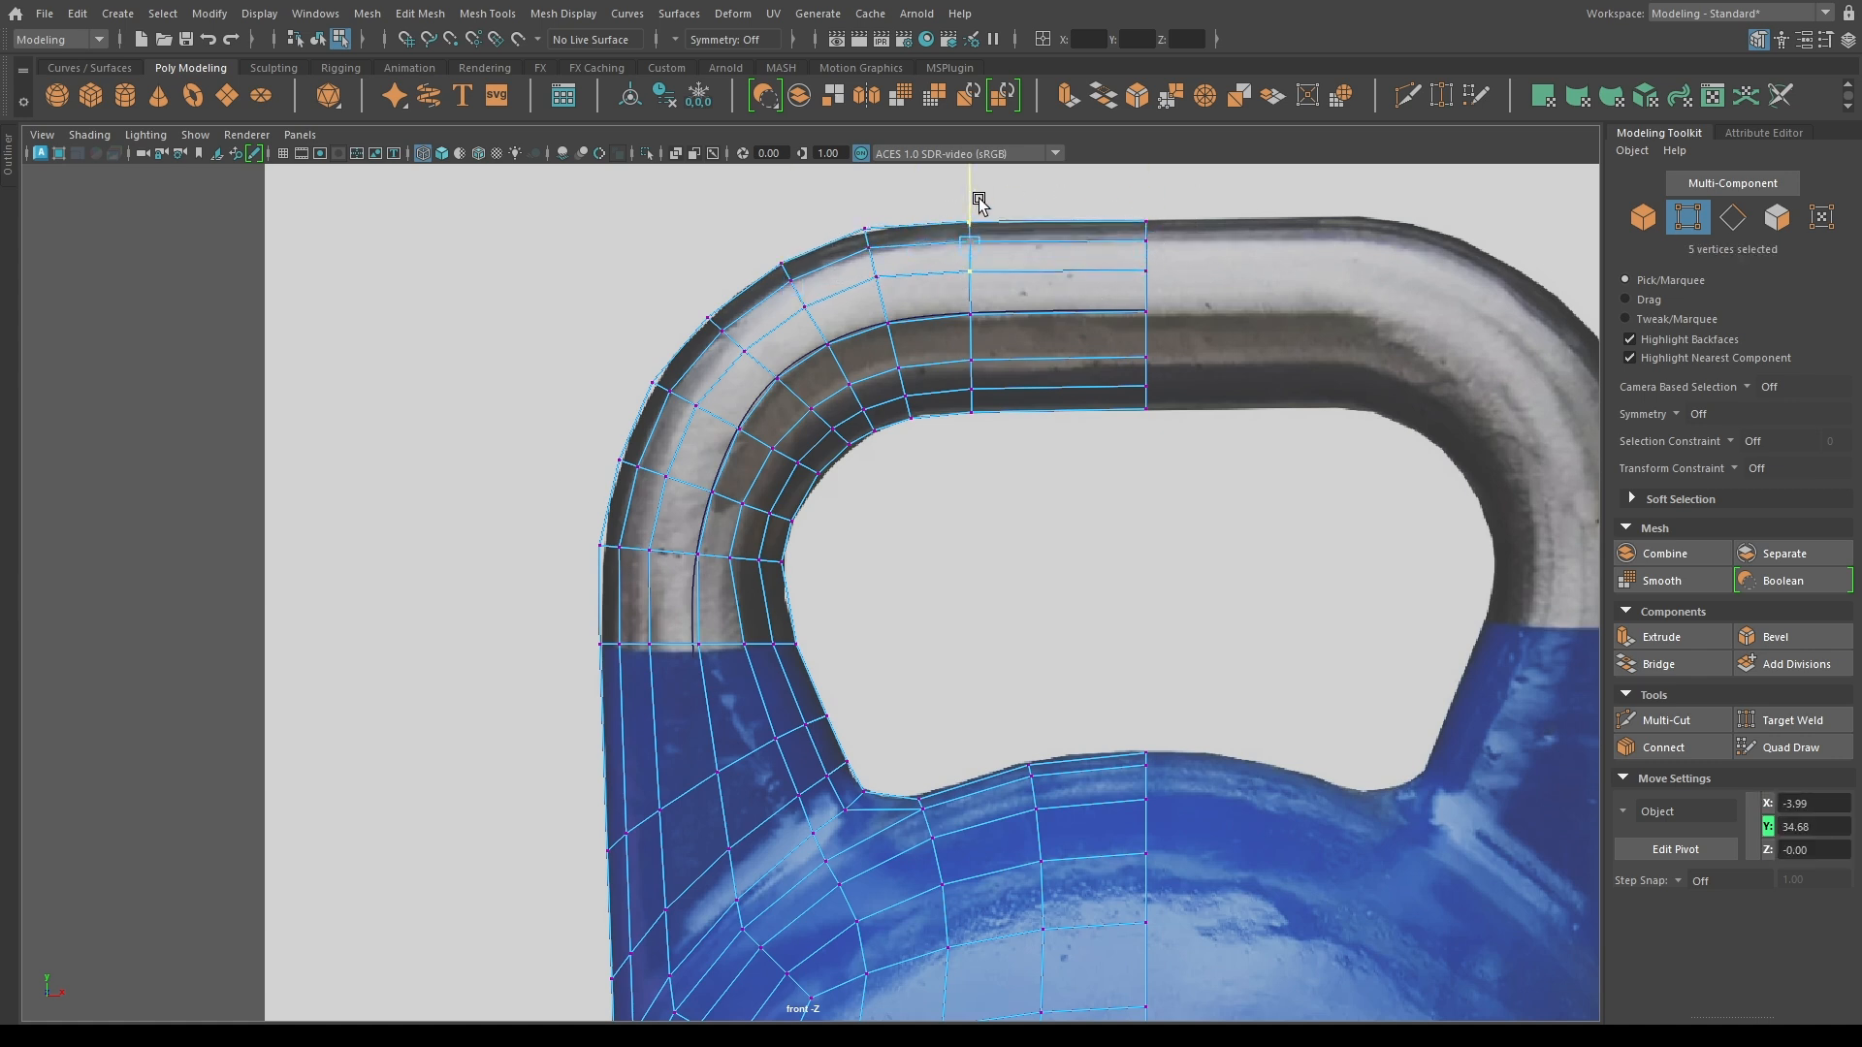
Shift the cross-section loop where the bend meets the top bar toward the center and refit the neighboring inner bend vertices.
{"action": "left_click_drag", "start_coordinate": [844, 208], "coordinate": [943, 426]}
{"action": "left_click_drag", "start_coordinate": [944, 322], "coordinate": [951, 319], "text": "ctrl+shift"}
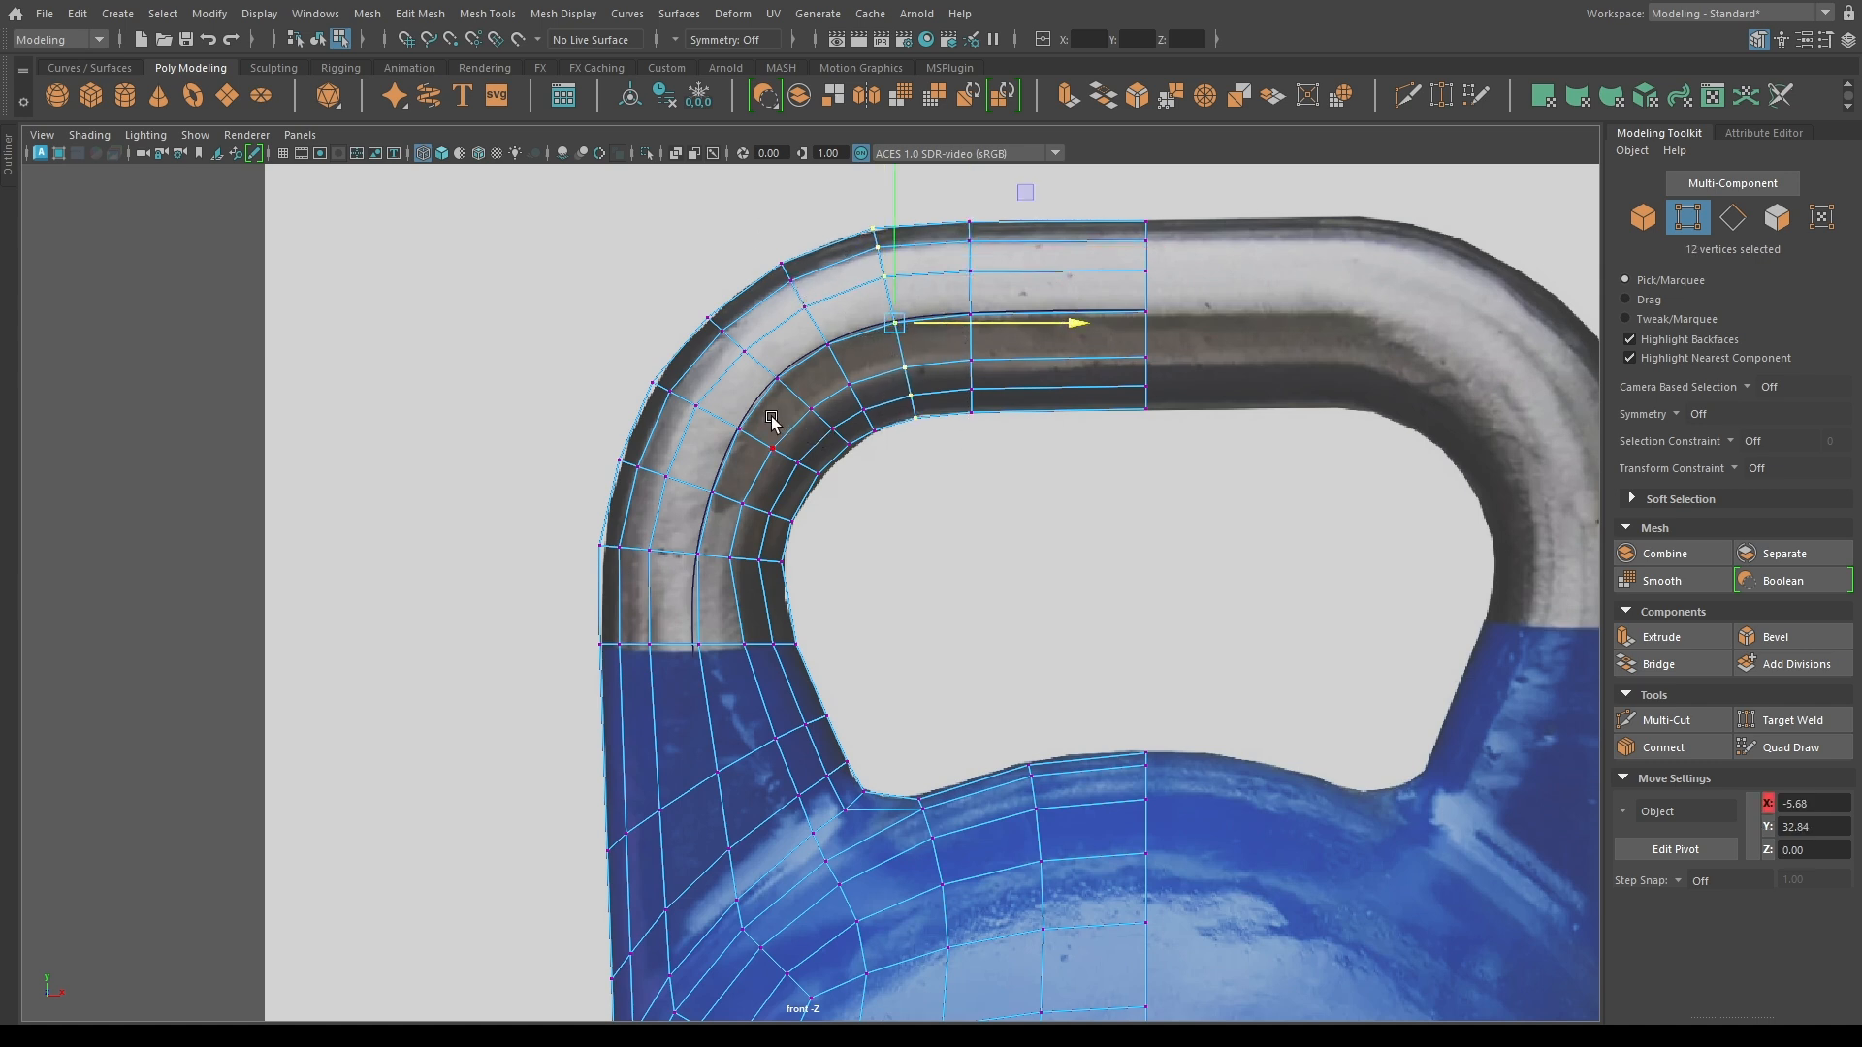
{"action": "left_click_drag", "start_coordinate": [853, 493], "coordinate": [855, 493]}
{"action": "left_click_drag", "start_coordinate": [812, 367], "coordinate": [814, 372]}
{"action": "left_click_drag", "start_coordinate": [857, 443], "coordinate": [862, 429]}
Rotate and move the inner vertices at the middle of the handle bend to fit the reference's inner curve.
{"action": "scroll", "coordinate": [889, 558], "scroll_direction": "up", "scroll_amount": 3}
{"action": "left_click", "coordinate": [888, 558]}
{"action": "left_click_drag", "start_coordinate": [834, 354], "coordinate": [834, 352]}
{"action": "left_click_drag", "start_coordinate": [748, 406], "coordinate": [828, 469]}
{"action": "key", "text": "e"}
{"action": "left_click_drag", "start_coordinate": [845, 267], "coordinate": [843, 277]}
{"action": "key", "text": "w"}
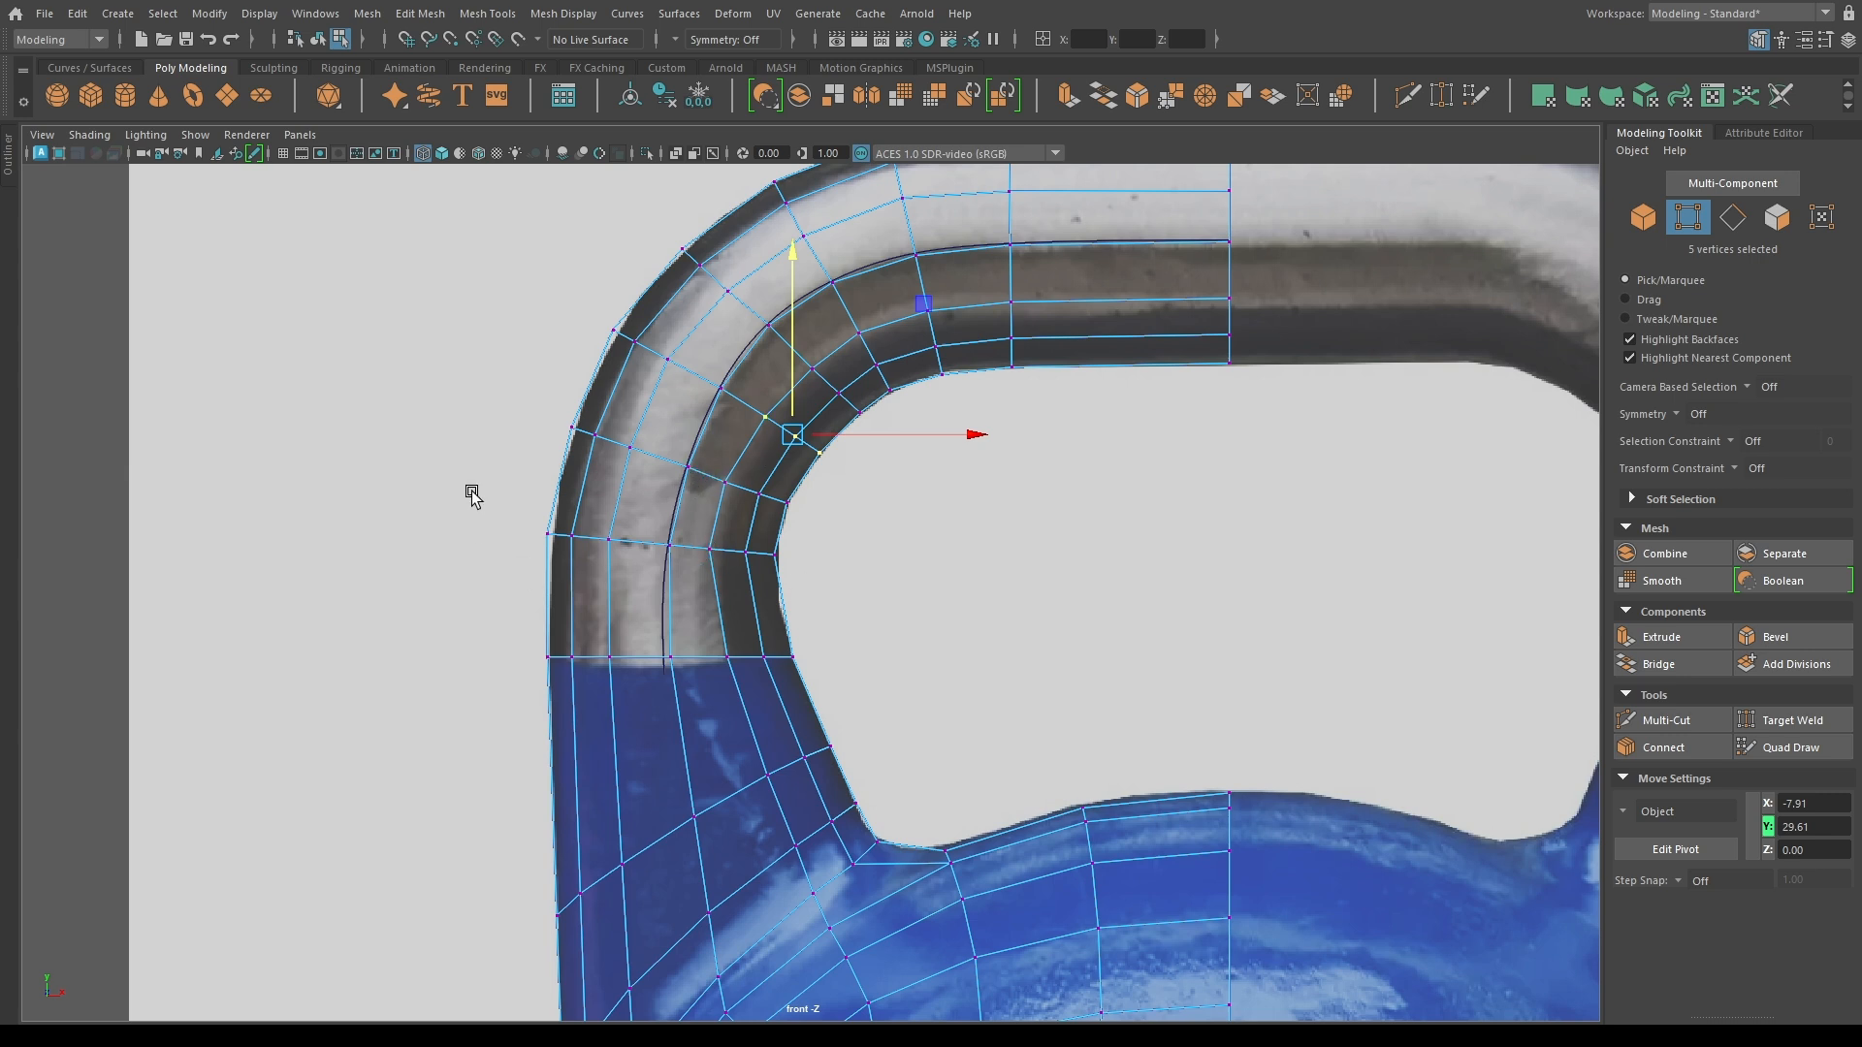
Adjust three rows of outer-side vertices on the lower handle bend sideways to fit the reference's outer outline.
{"action": "left_click_drag", "start_coordinate": [473, 496], "coordinate": [601, 557]}
{"action": "left_click_drag", "start_coordinate": [647, 471], "coordinate": [651, 472], "text": "shift"}
{"action": "left_click_drag", "start_coordinate": [561, 294], "coordinate": [708, 438], "text": "shift"}
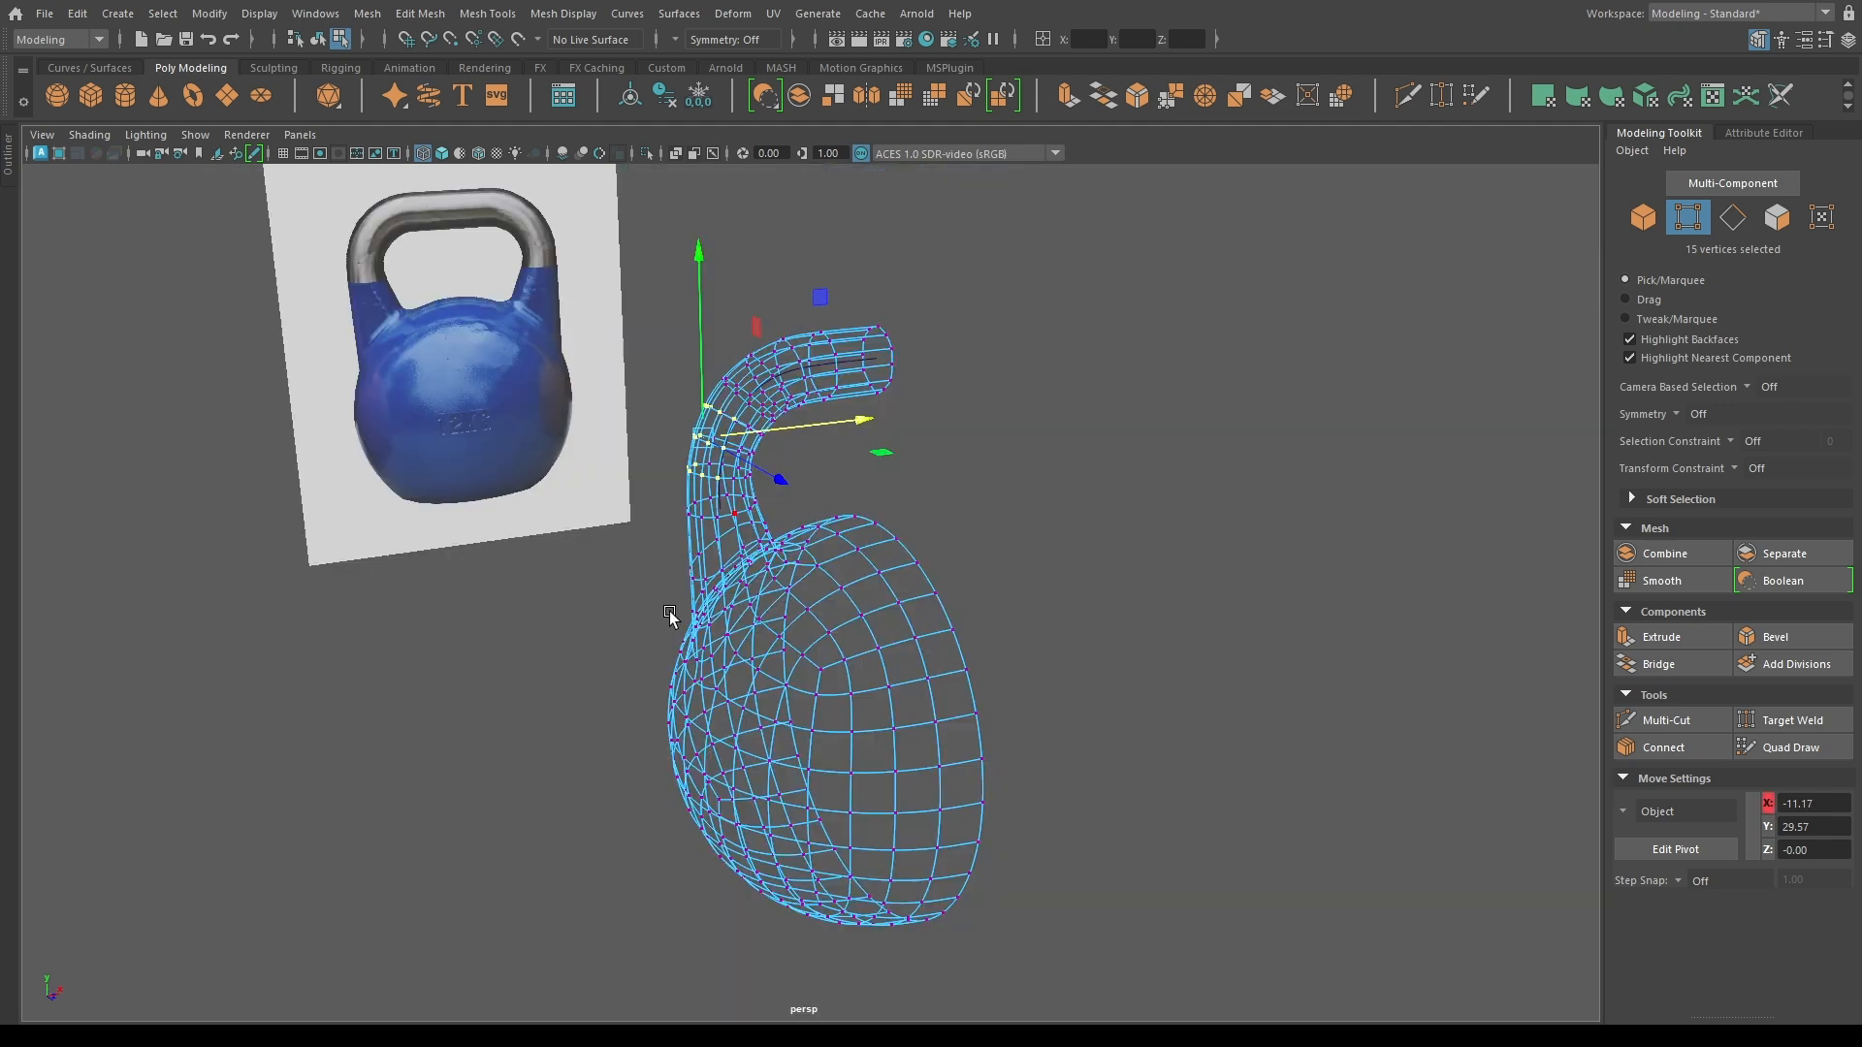
In the shaded perspective view, scale the lengthwise edge loops on the handle's inner side along Z to even their spacing.
{"action": "key", "text": "5"}
{"action": "mouse_move", "coordinate": [665, 615]}
{"action": "left_mouse_down", "text": "alt"}
{"action": "mouse_move", "coordinate": [752, 603]}
{"action": "mouse_move", "coordinate": [1109, 651]}
{"action": "mouse_move", "coordinate": [1334, 639]}
{"action": "mouse_move", "coordinate": [1242, 569]}
{"action": "mouse_move", "coordinate": [614, 396]}
{"action": "mouse_move", "coordinate": [773, 428]}
{"action": "mouse_move", "coordinate": [672, 498]}
{"action": "mouse_move", "coordinate": [620, 620]}
{"action": "mouse_move", "coordinate": [607, 558]}
{"action": "mouse_move", "coordinate": [694, 444]}
{"action": "mouse_move", "coordinate": [788, 498]}
{"action": "left_mouse_up", "text": "alt"}
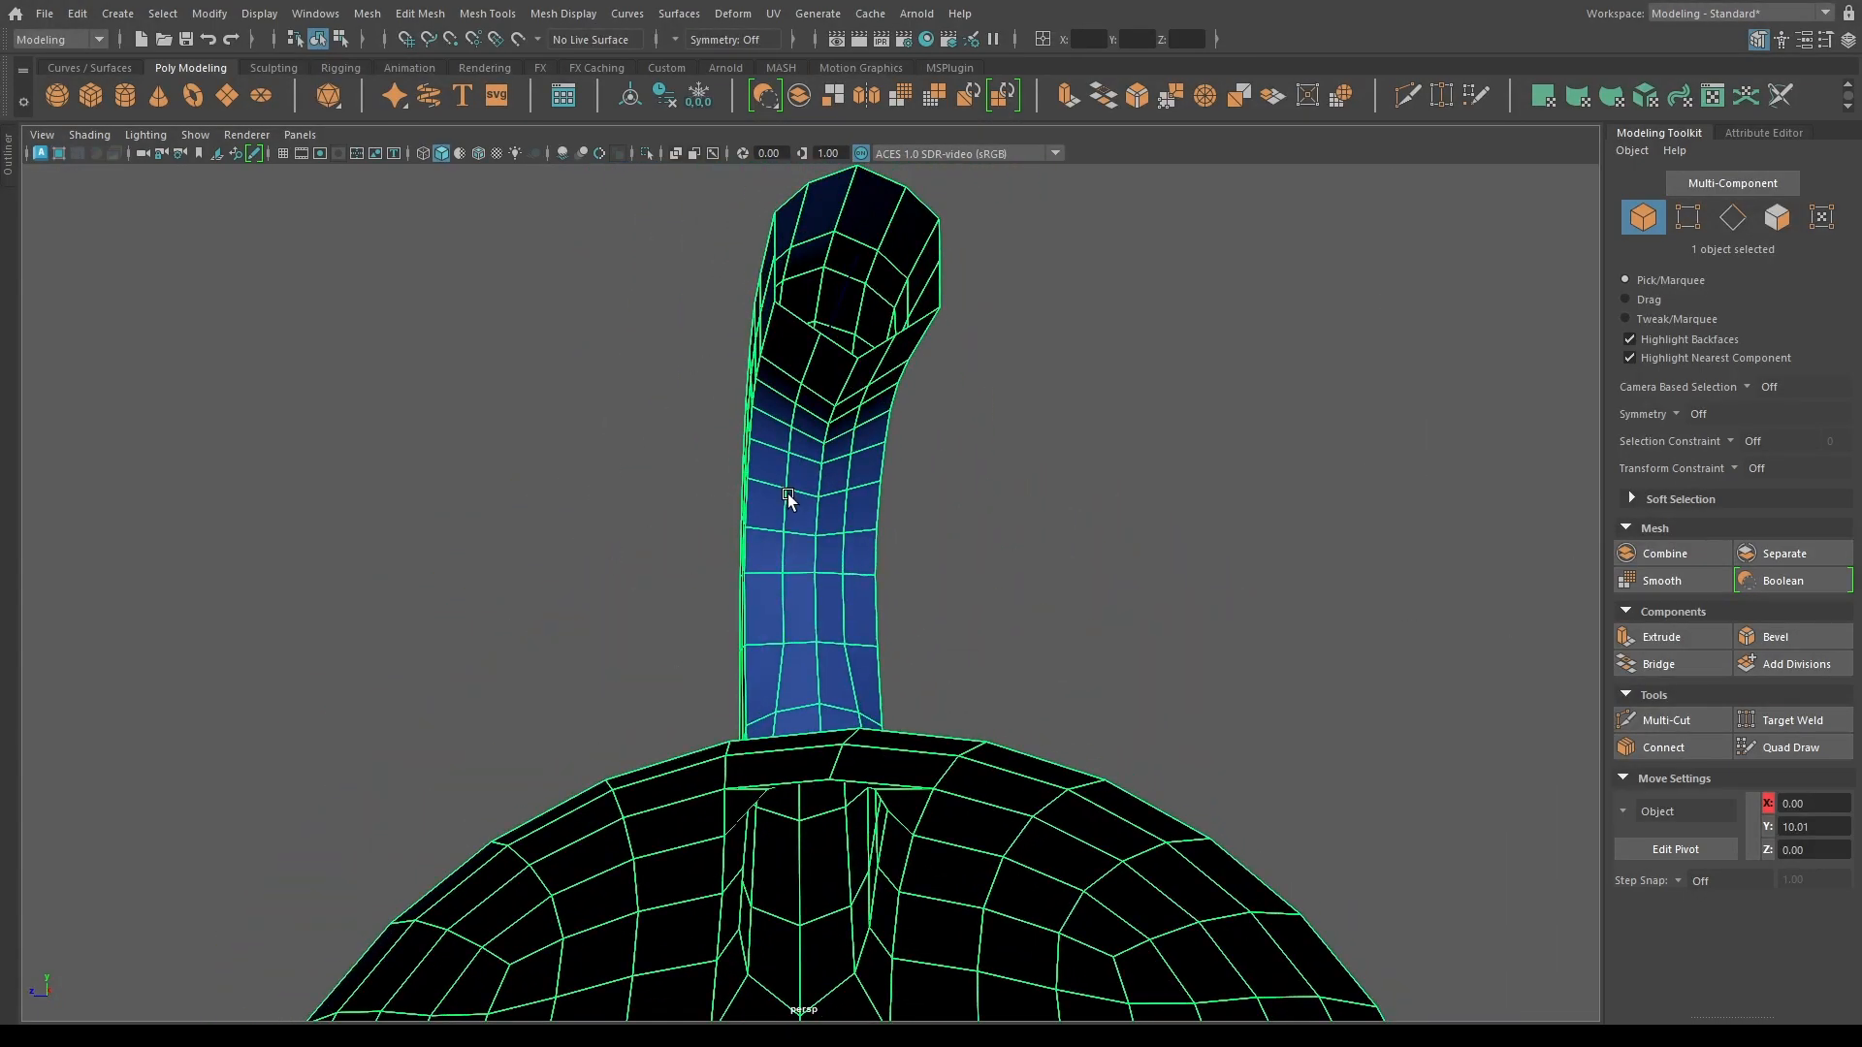
{"action": "right_click_drag", "start_coordinate": [800, 574], "coordinate": [802, 345]}
{"action": "double_click", "coordinate": [782, 614]}
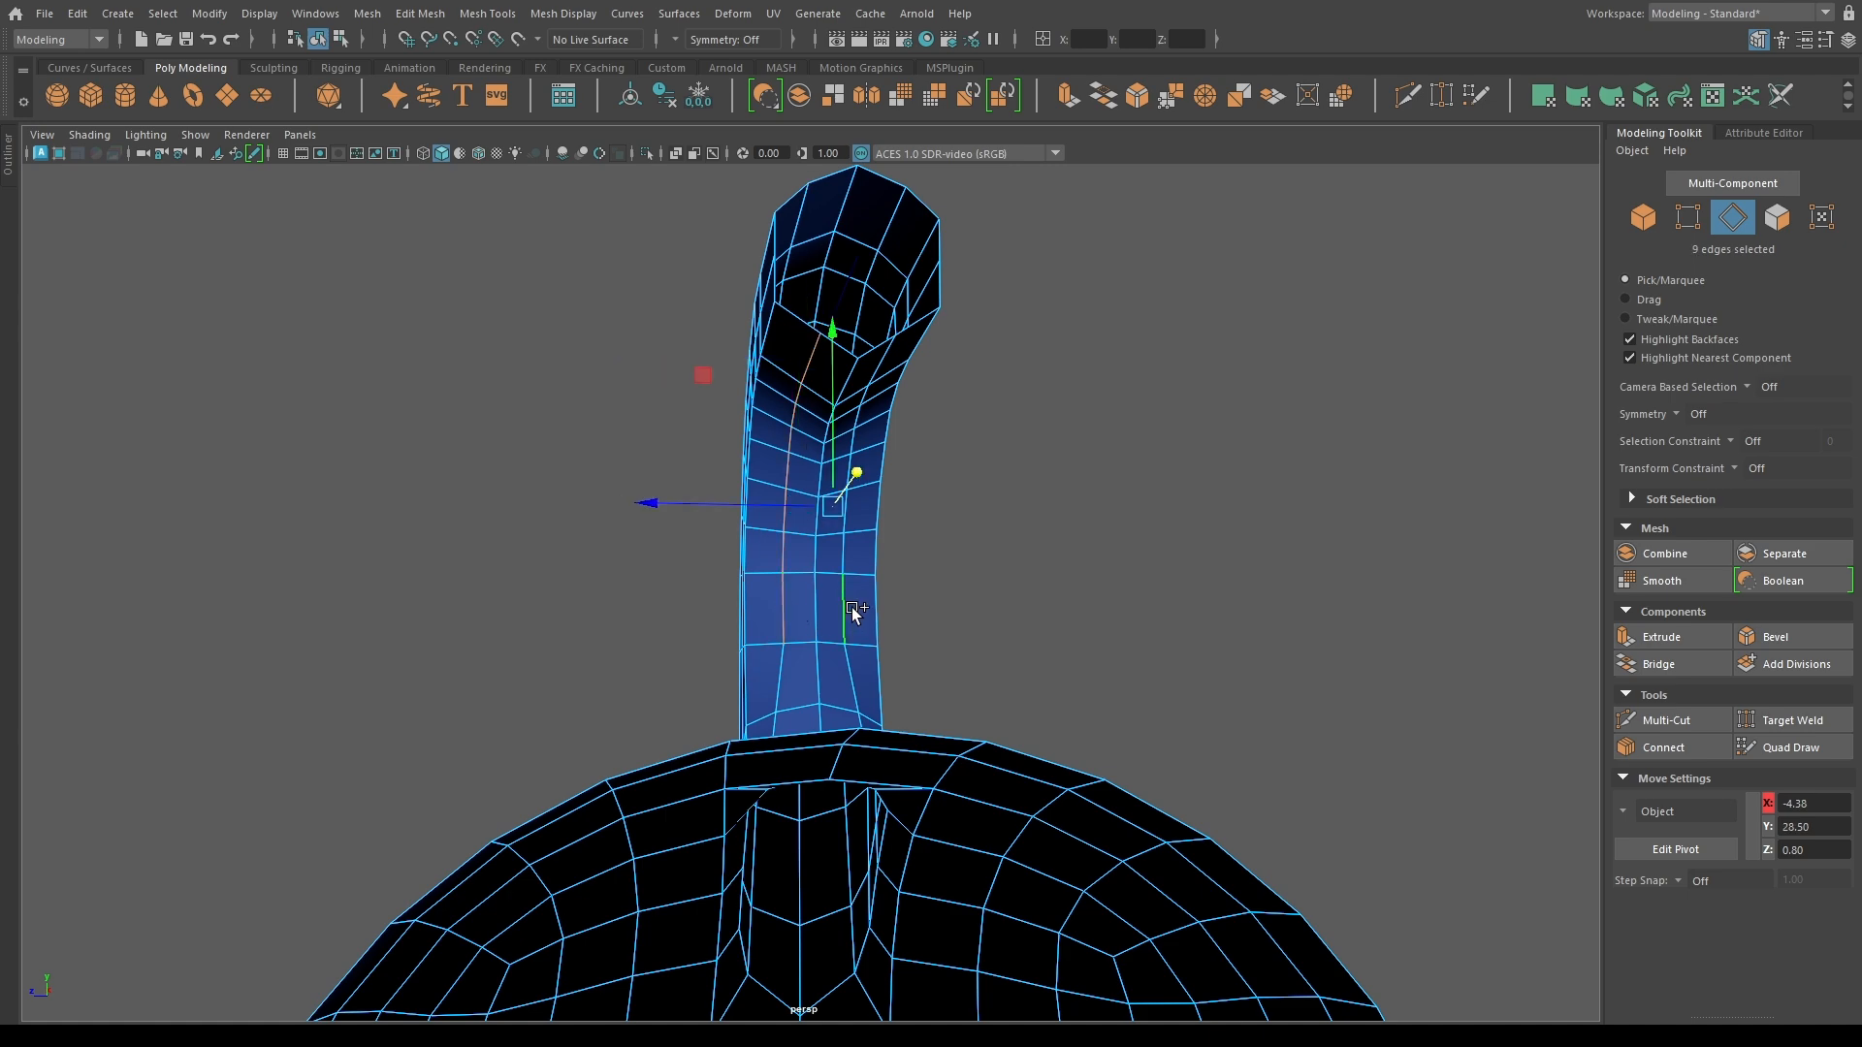
{"action": "key", "text": "r"}
{"action": "left_click_drag", "start_coordinate": [778, 505], "coordinate": [902, 402]}
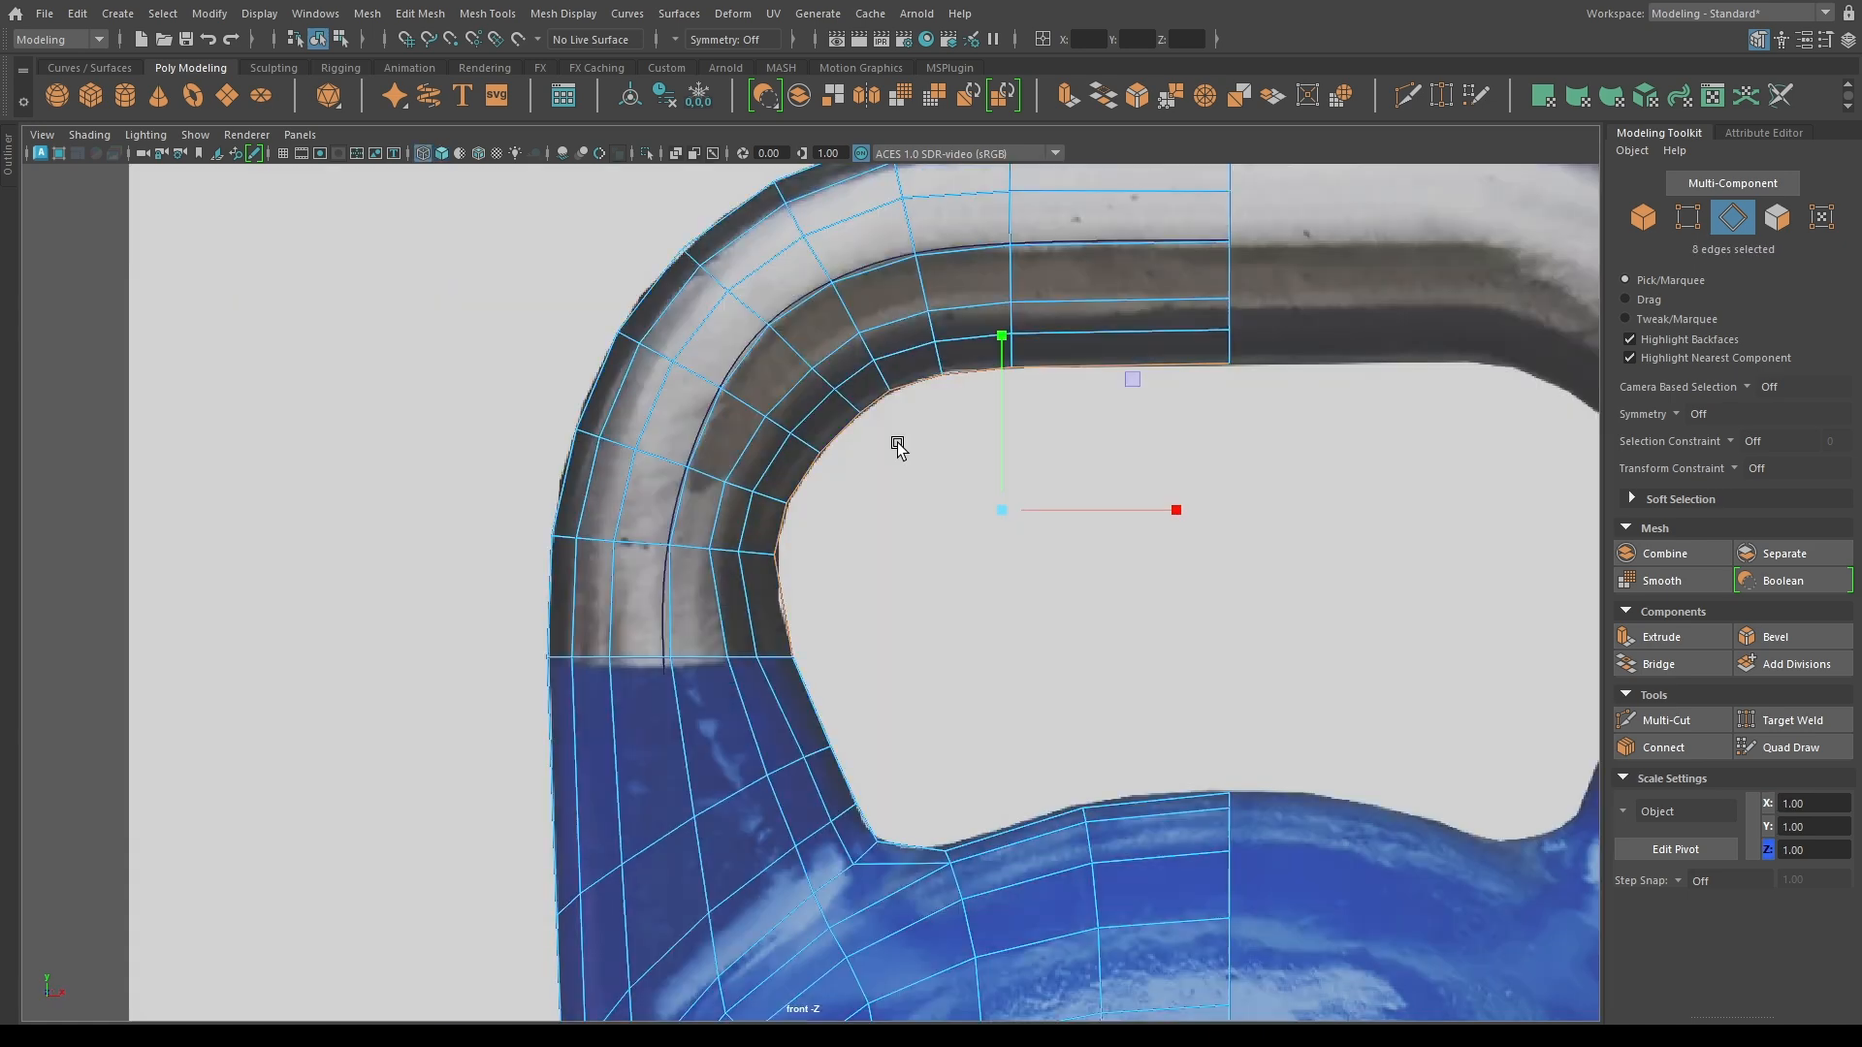
Apply Edit Edge Flow to the lengthwise loops beside the handle's inner edge and refit the post's inner vertex to the reference.
{"action": "key", "text": "w"}
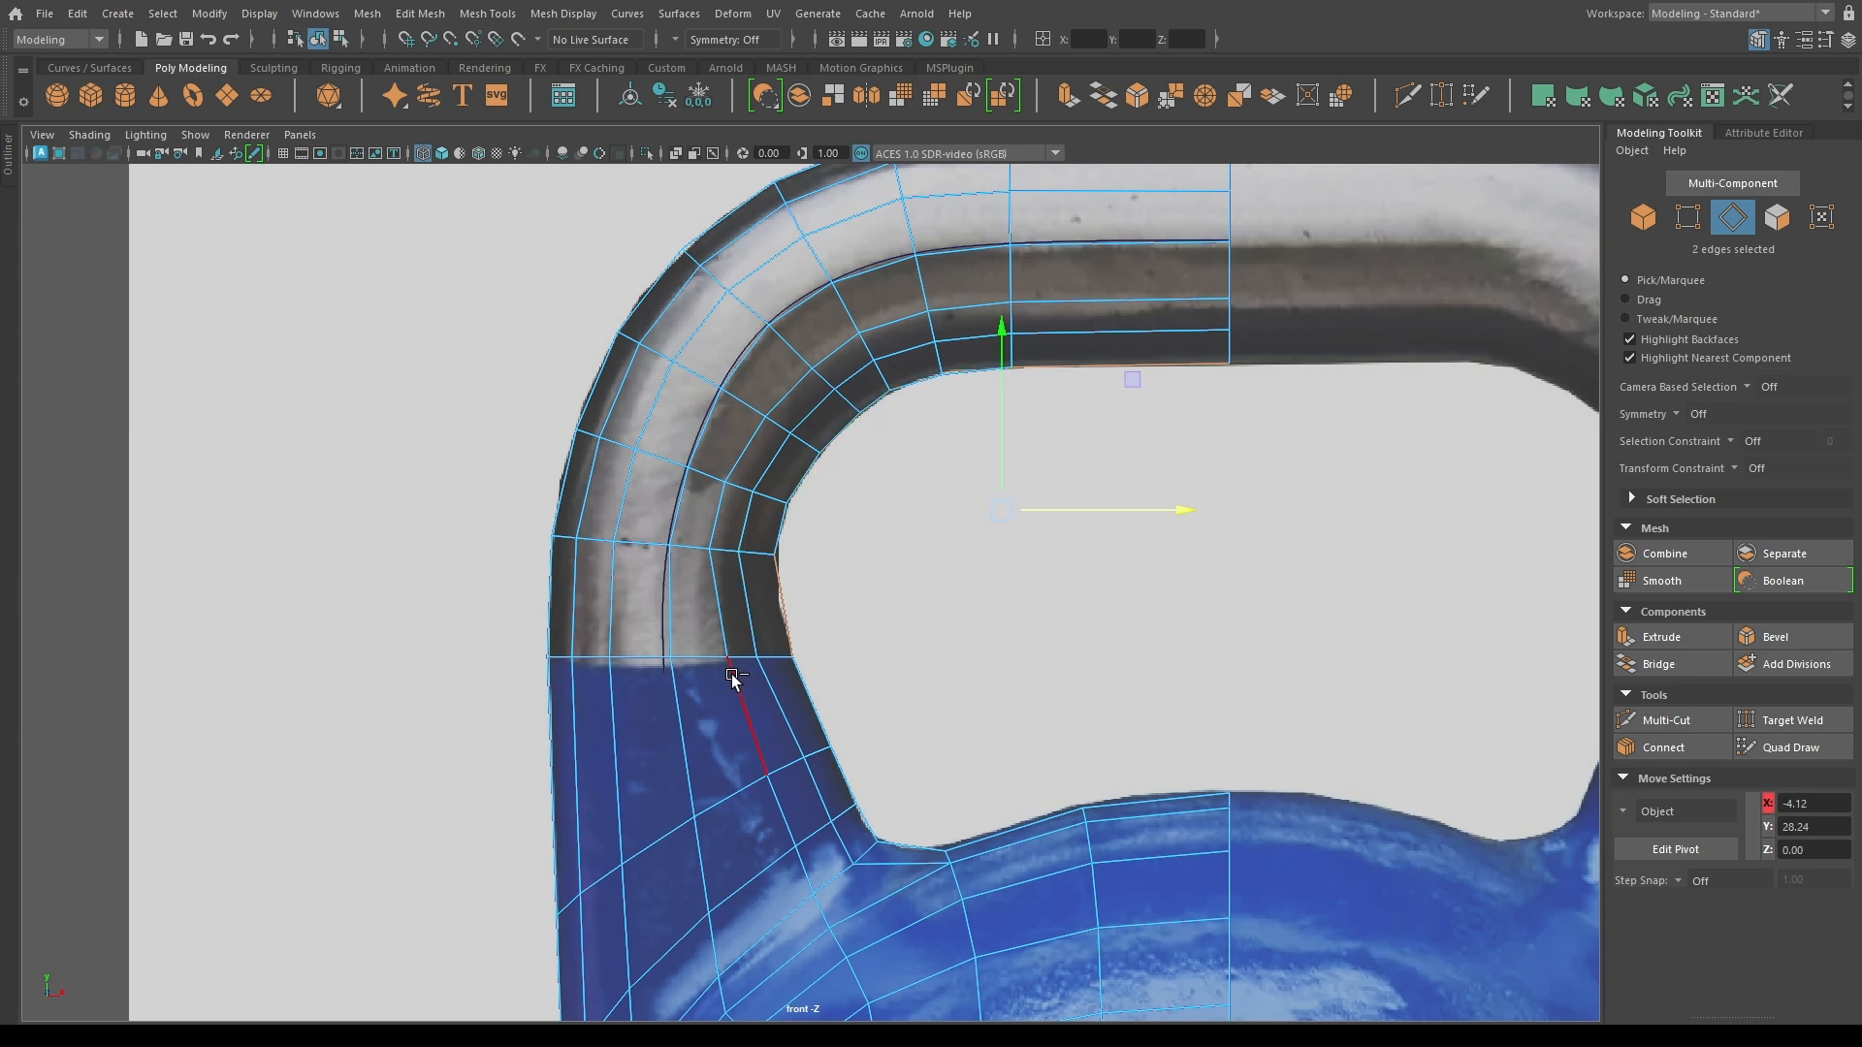
{"action": "double_click", "coordinate": [734, 678]}
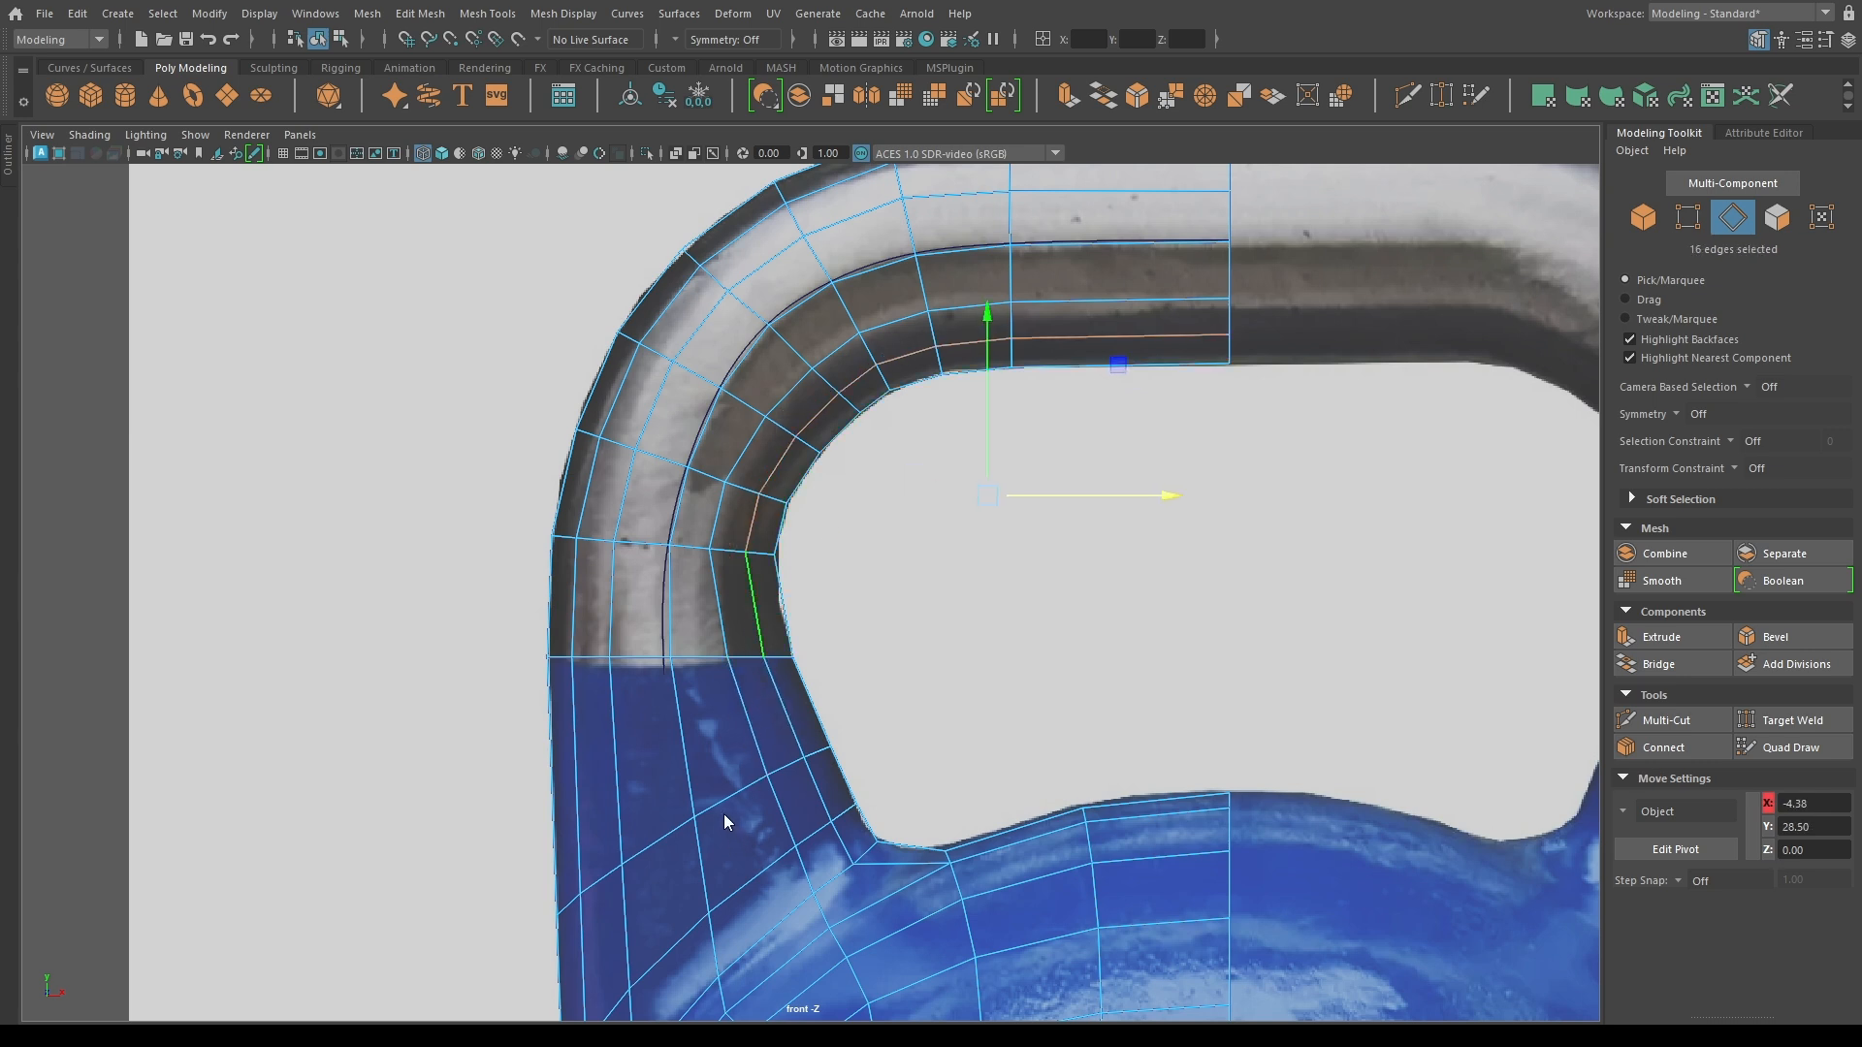
{"action": "key", "text": "g"}
{"action": "left_click", "coordinate": [812, 704]}
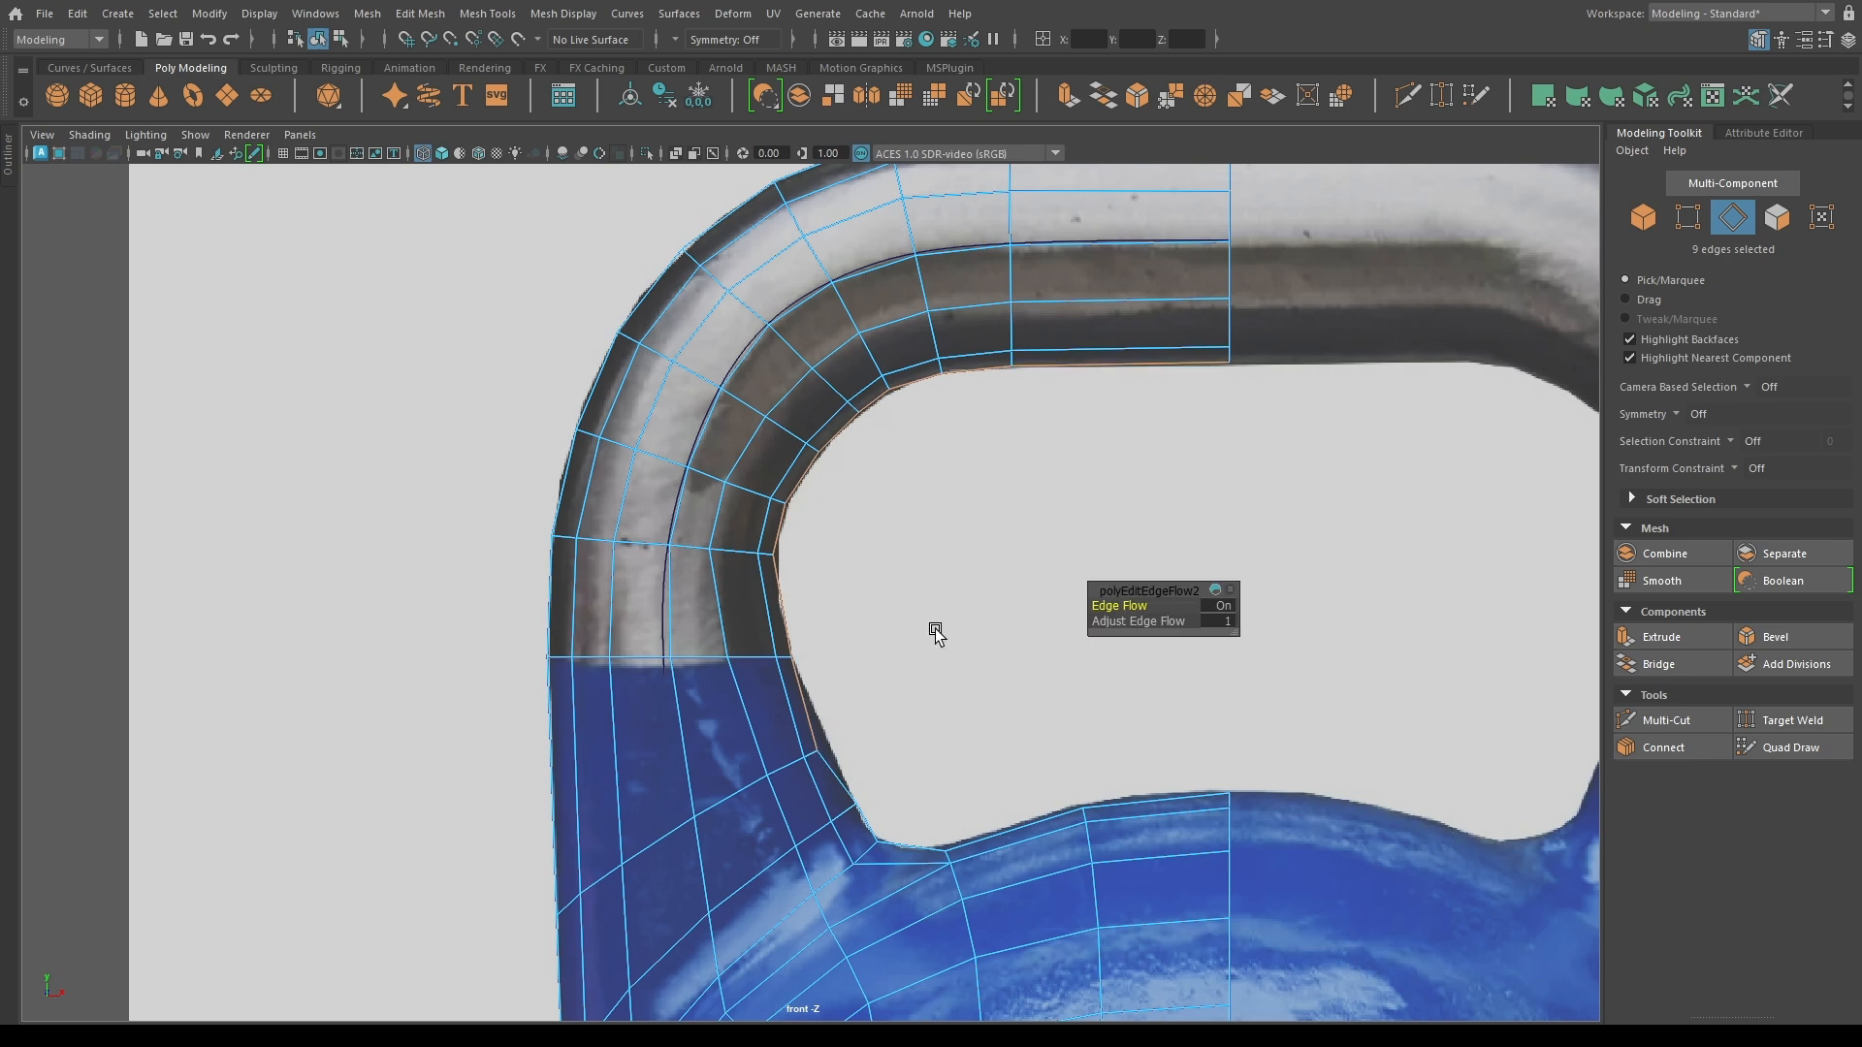
{"action": "key", "text": "F9"}
{"action": "left_click", "coordinate": [832, 754]}
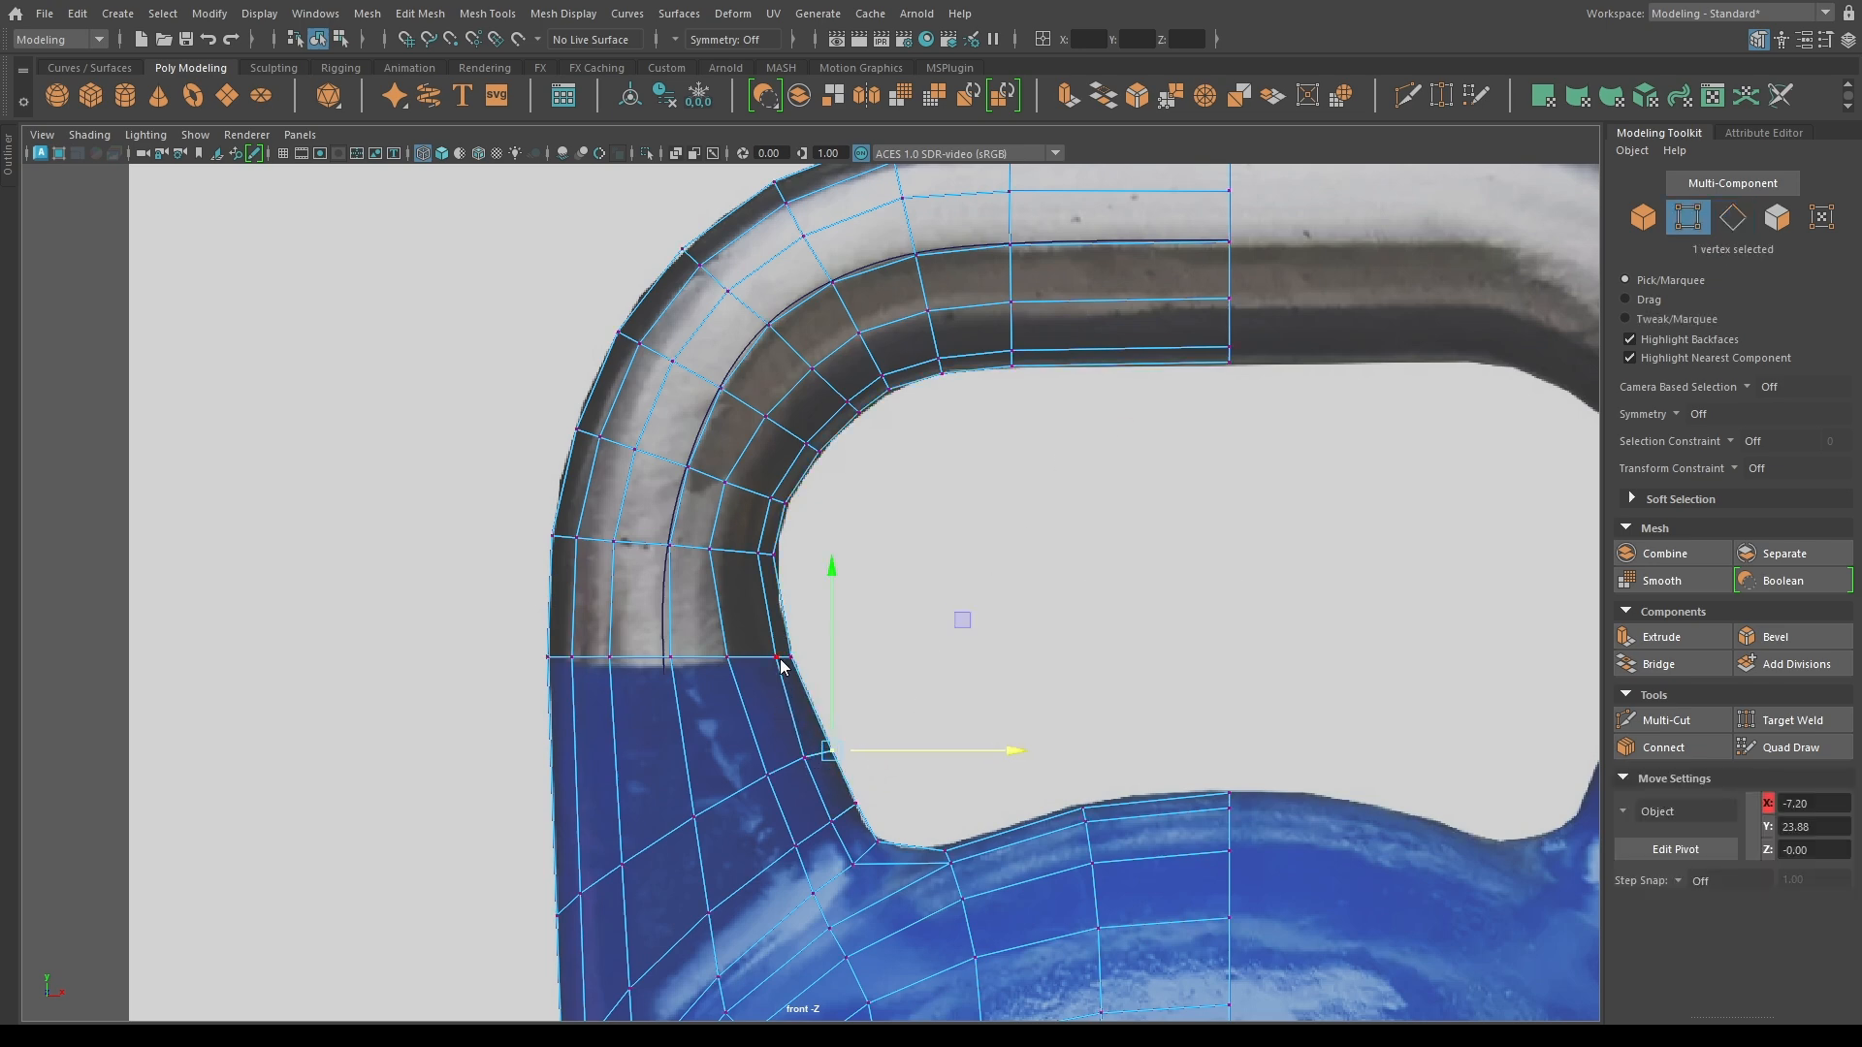
Examine the shaded half kettlebell and its handle from several angles in the perspective view.
{"action": "key", "text": "space"}
{"action": "key", "text": "F8"}
{"action": "left_click_drag", "start_coordinate": [602, 671], "coordinate": [776, 664], "text": "alt"}
{"action": "left_click", "coordinate": [709, 392]}
{"action": "scroll", "coordinate": [709, 392], "scroll_direction": "down", "scroll_amount": 5}
{"action": "key", "text": "F10"}
{"action": "left_click_drag", "start_coordinate": [528, 345], "coordinate": [1204, 1018]}
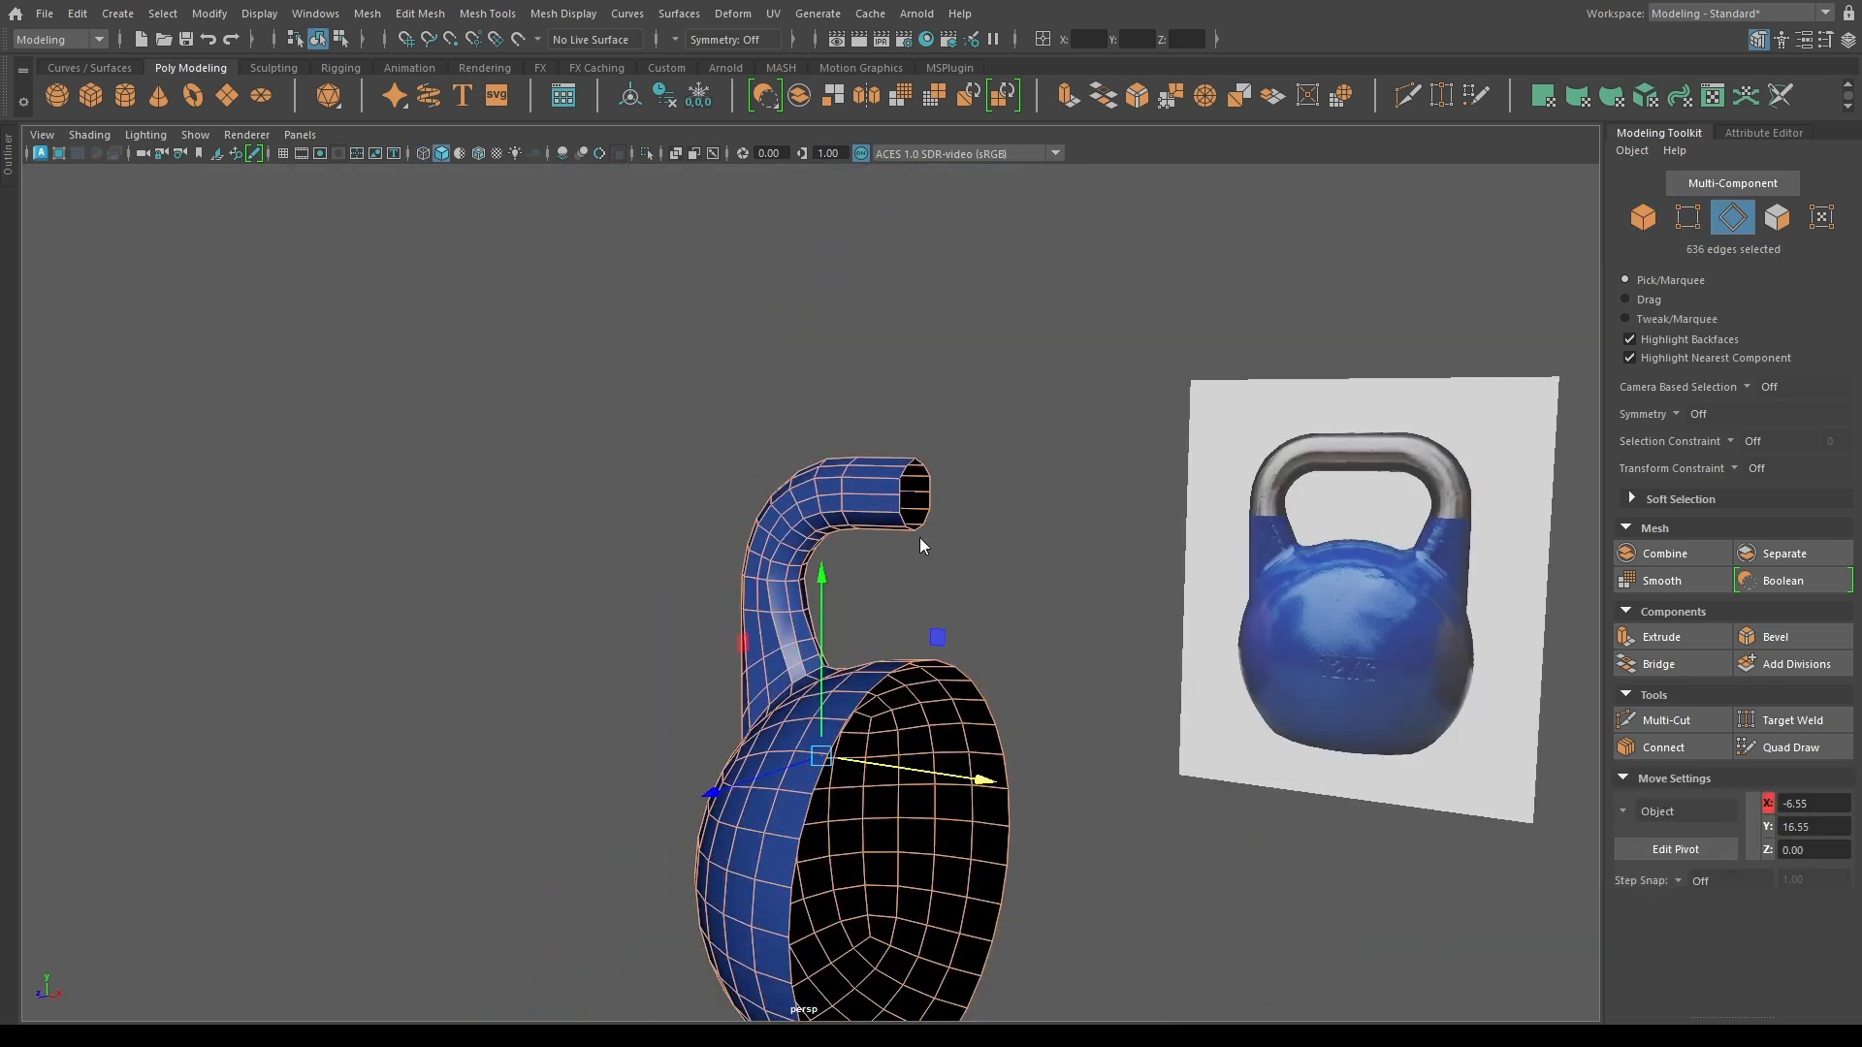
{"action": "key", "text": "F8"}
{"action": "left_click", "coordinate": [1235, 249]}
{"action": "mouse_move", "coordinate": [669, 488]}
{"action": "left_mouse_down", "text": "alt"}
{"action": "mouse_move", "coordinate": [1024, 469]}
{"action": "mouse_move", "coordinate": [1351, 501]}
{"action": "mouse_move", "coordinate": [1463, 491]}
{"action": "mouse_move", "coordinate": [1202, 572]}
{"action": "mouse_move", "coordinate": [732, 602]}
{"action": "mouse_move", "coordinate": [734, 648]}
{"action": "left_mouse_up", "text": "alt"}
{"action": "left_click", "coordinate": [733, 601]}
In the front view wireframe, apply Edit Edge Flow to the next pair of lengthwise edge loops on the handle's inner half.
{"action": "key", "text": "space"}
{"action": "key", "text": "4"}
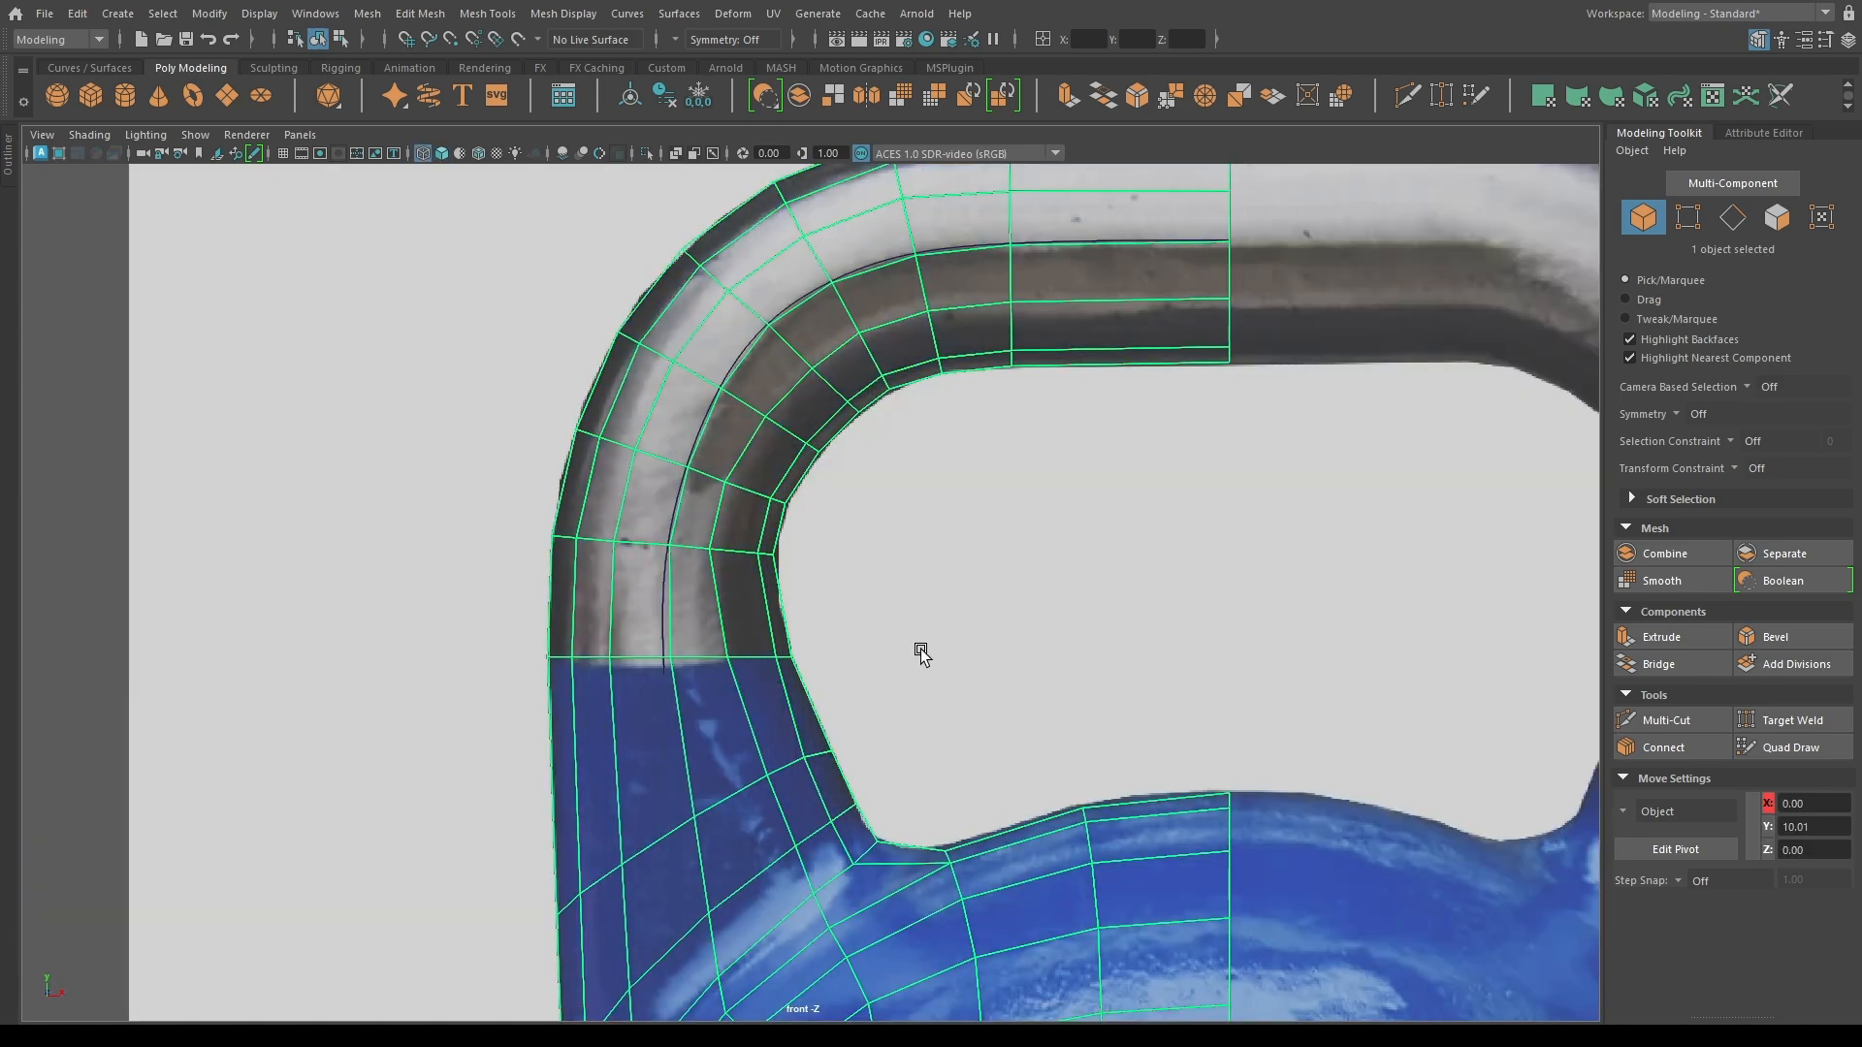
{"action": "key", "text": "F10"}
{"action": "left_click_drag", "start_coordinate": [710, 577], "coordinate": [723, 591]}
{"action": "left_click_drag", "start_coordinate": [1127, 345], "coordinate": [1126, 344], "text": "shift"}
{"action": "left_click_drag", "start_coordinate": [938, 271], "coordinate": [976, 309], "text": "shift"}
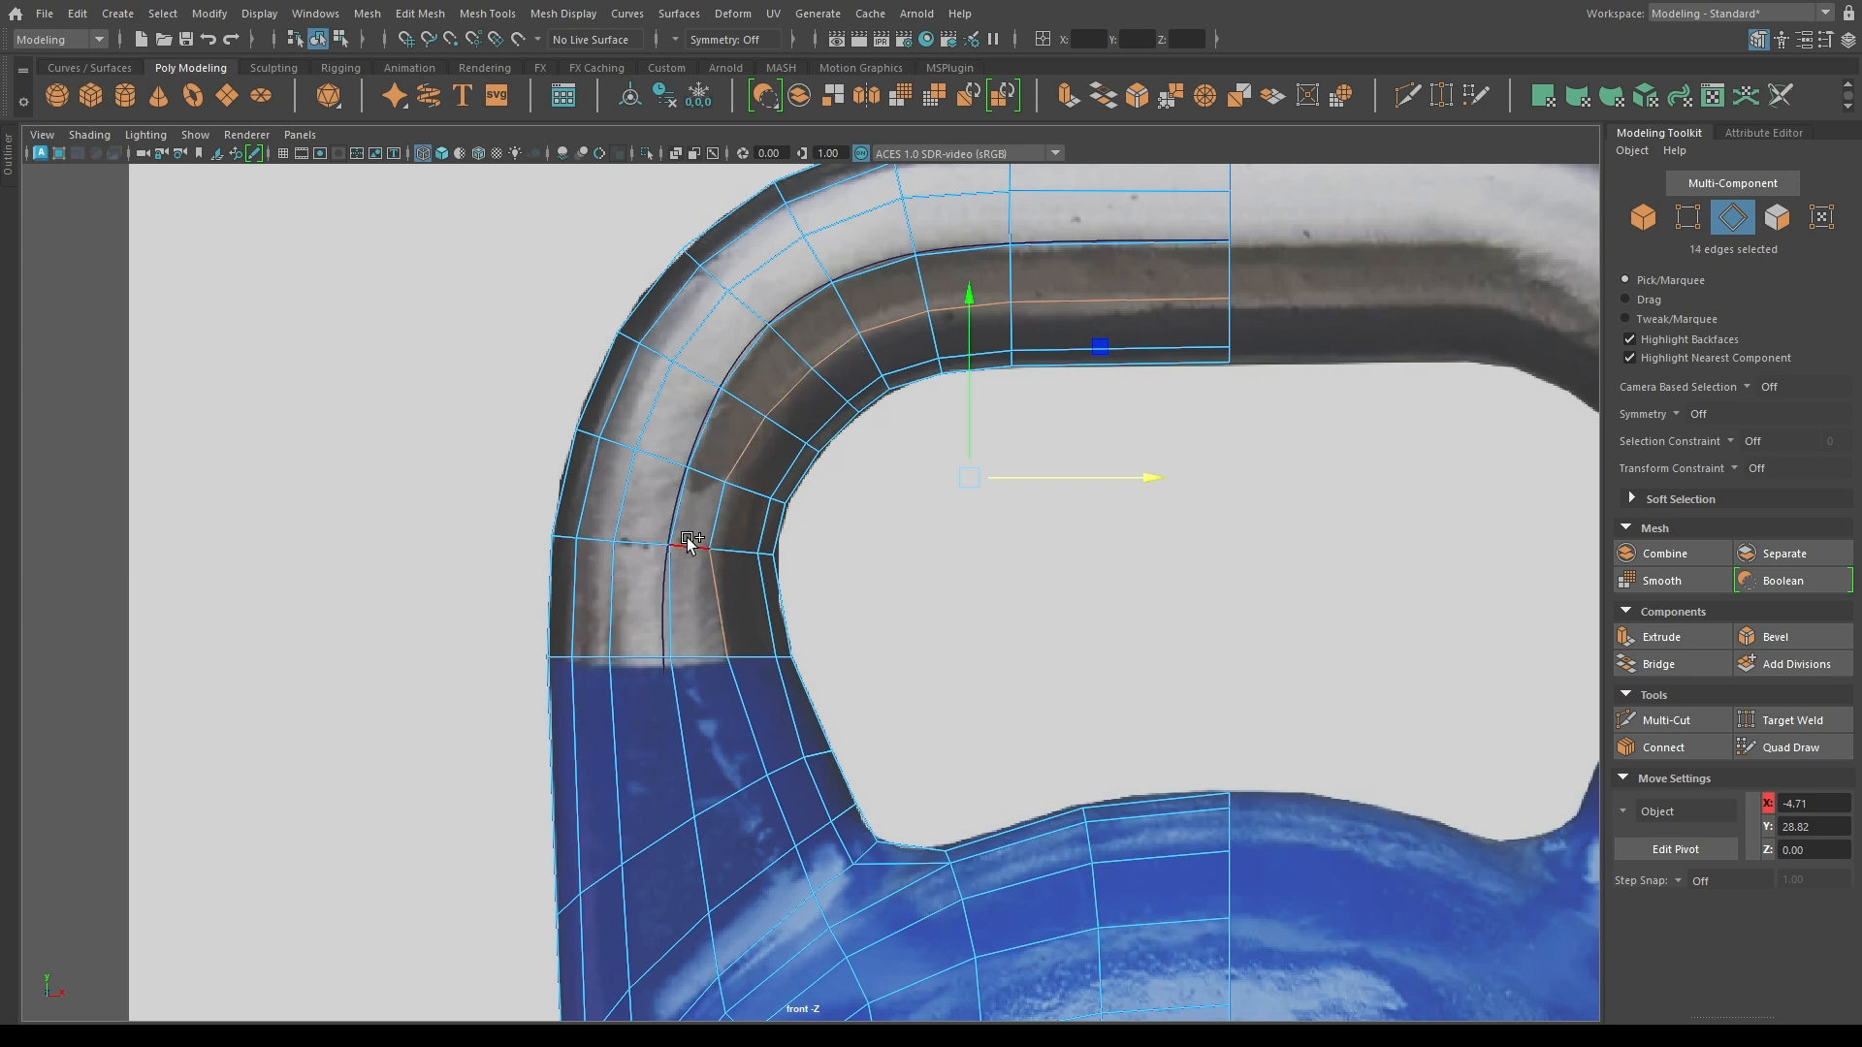
{"action": "right_click_drag", "start_coordinate": [730, 720], "coordinate": [731, 721], "text": "shift"}
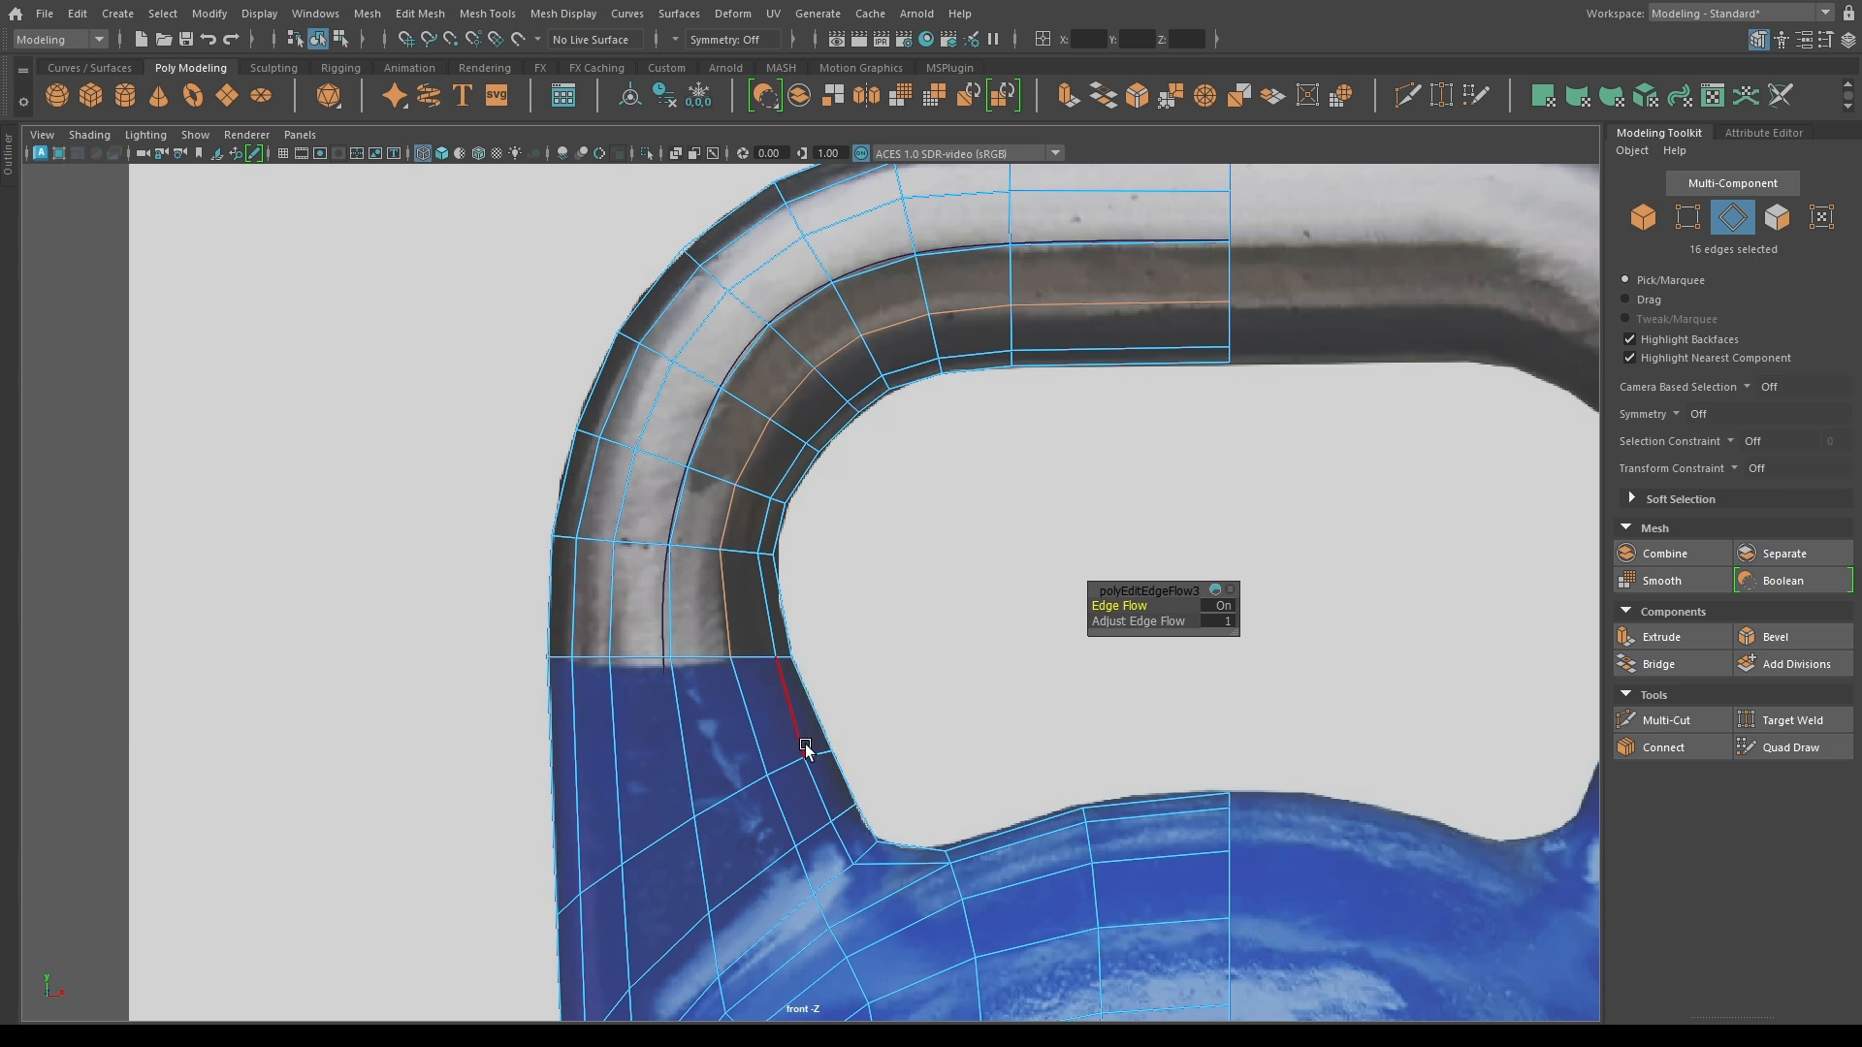
Insert centered edge loops with Multi-Cut across the lower handle and across the upper part of the post.
{"action": "left_click", "coordinate": [1666, 720]}
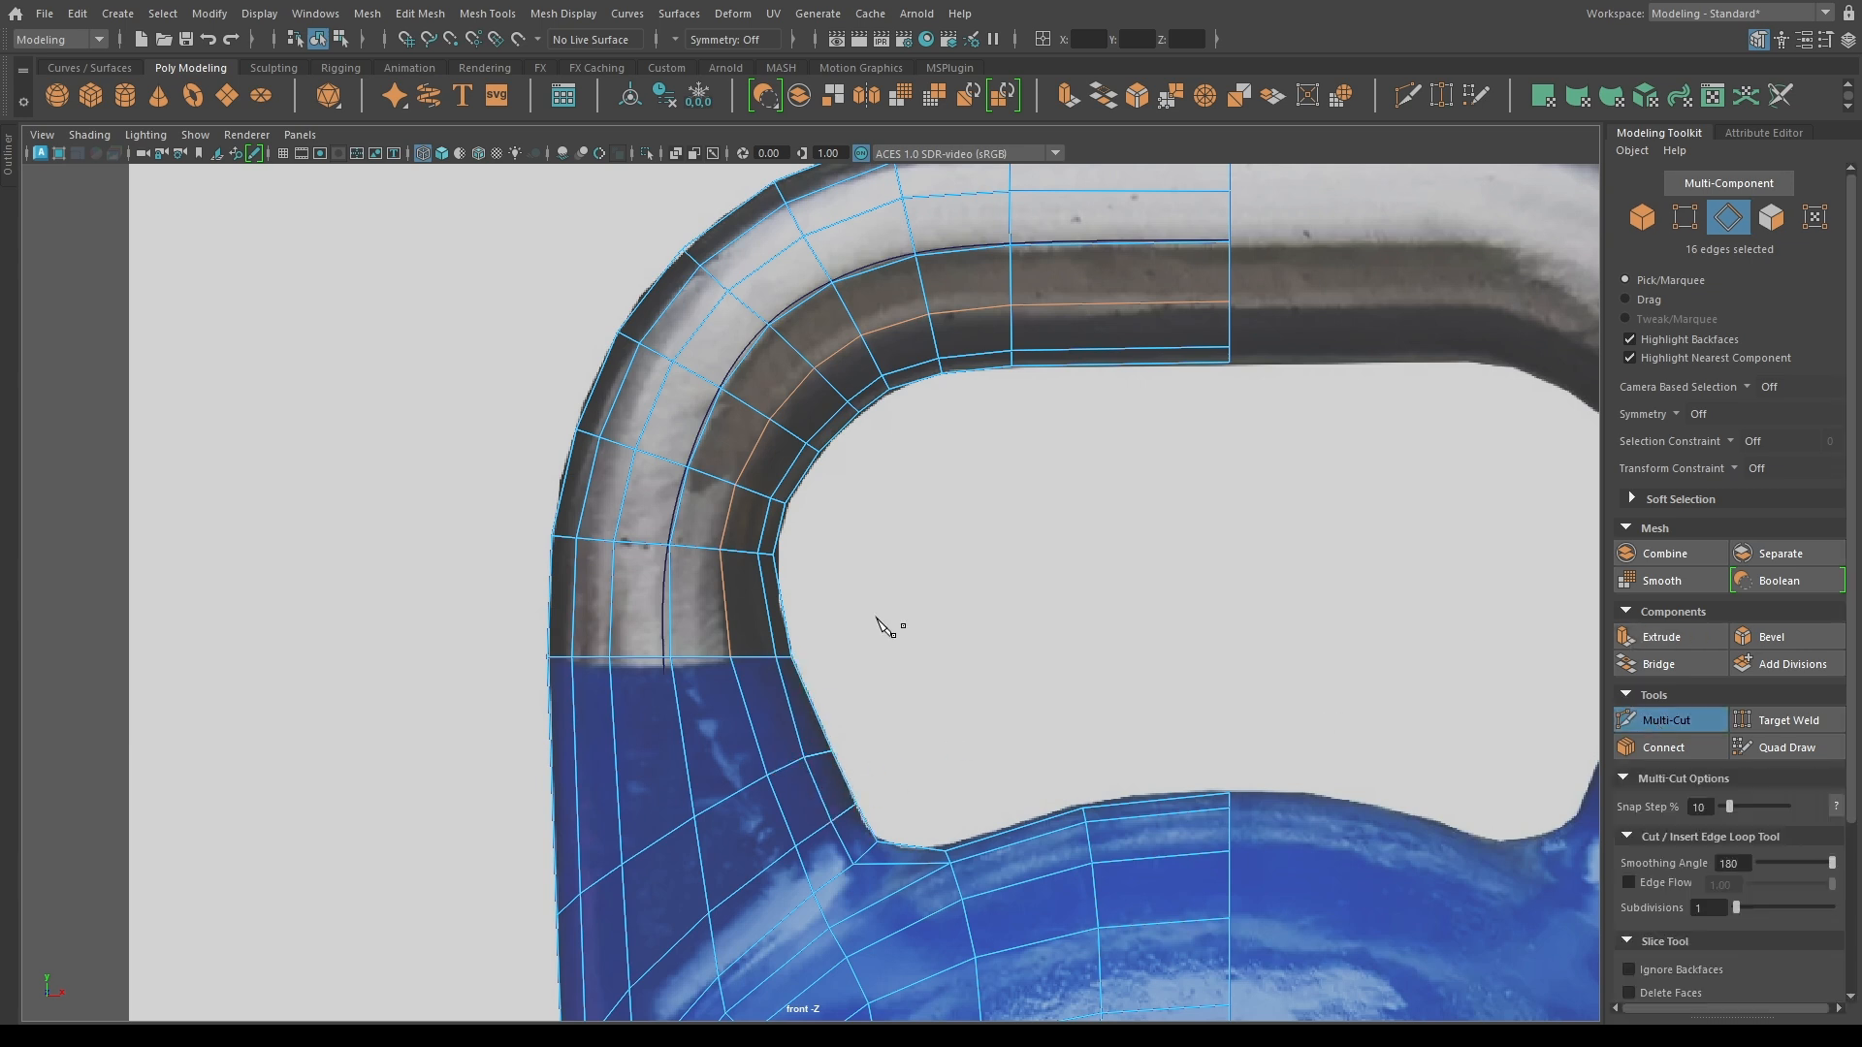
{"action": "middle_click", "coordinate": [743, 584], "text": "ctrl"}
{"action": "middle_click", "coordinate": [773, 731], "text": "ctrl"}
{"action": "key", "text": "w"}
Rotate and slightly raise the cross-section loop just above the new handle loop so it follows the bend.
{"action": "double_click", "coordinate": [694, 548]}
{"action": "key", "text": "e"}
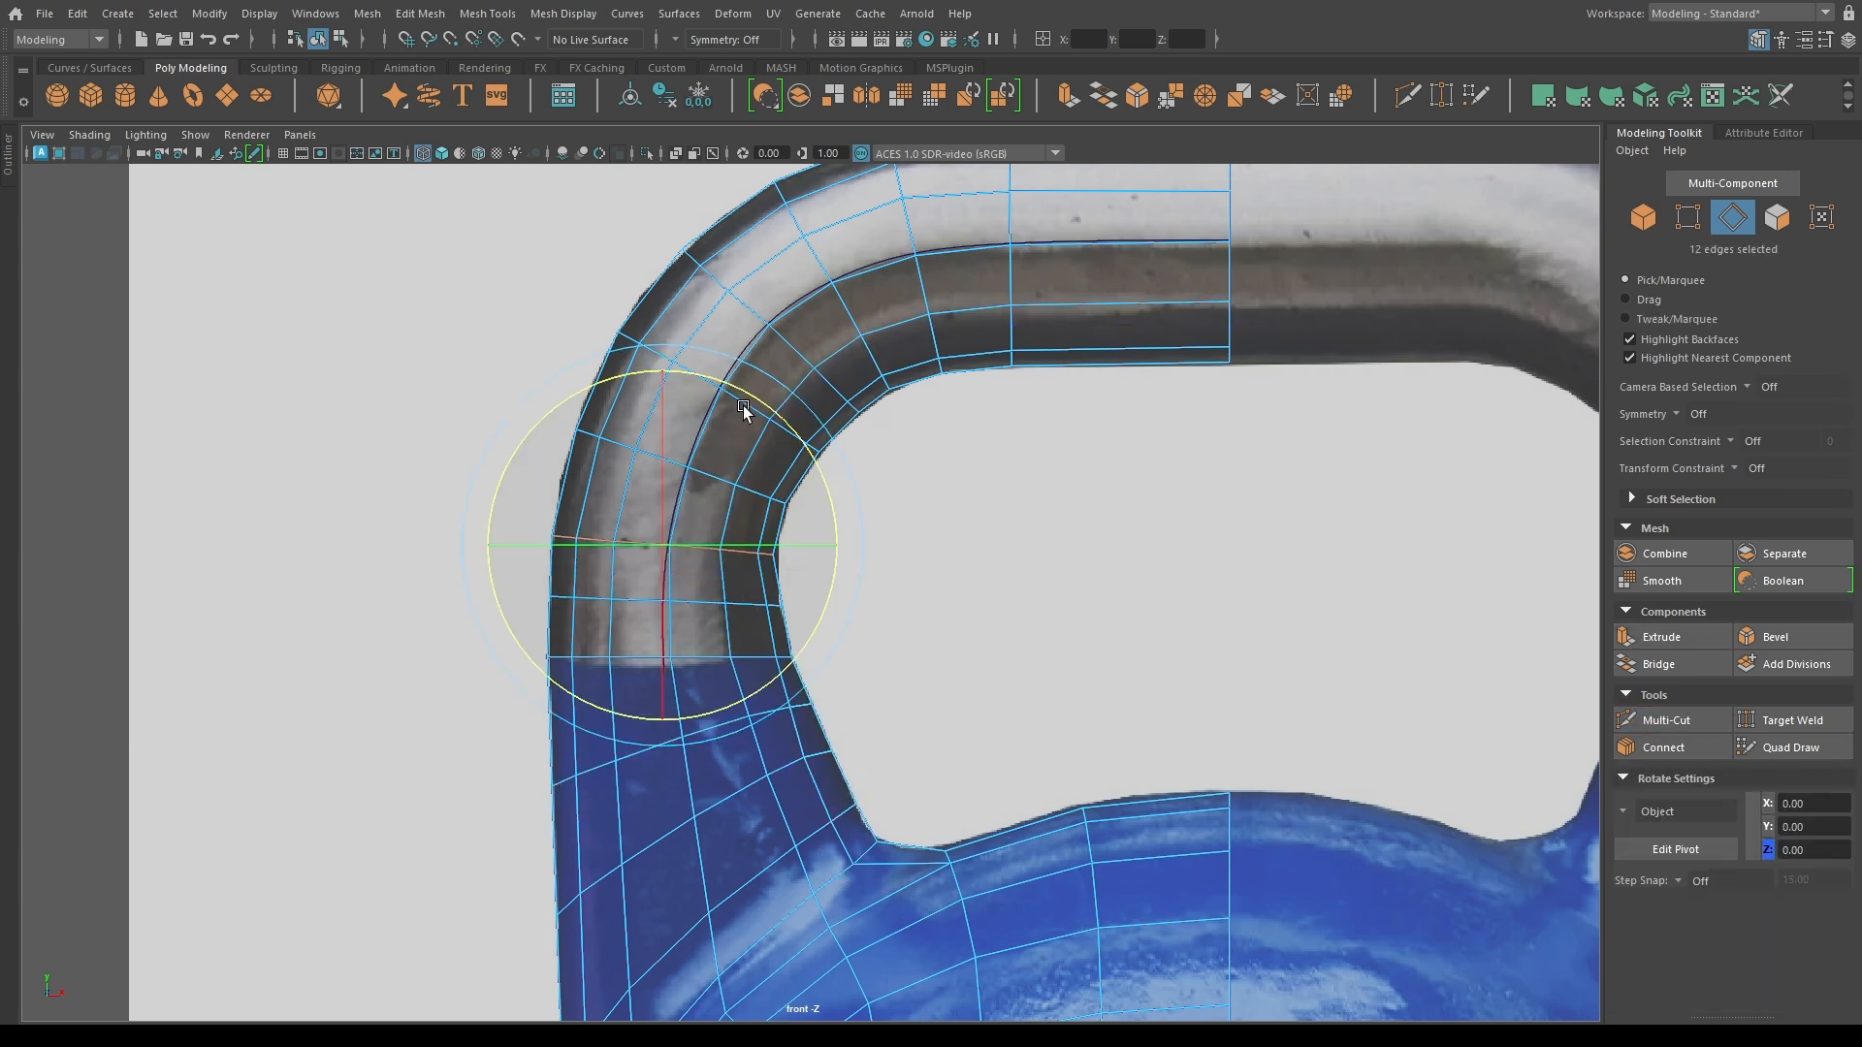
{"action": "key", "text": "w"}
{"action": "left_click_drag", "start_coordinate": [664, 490], "coordinate": [663, 487]}
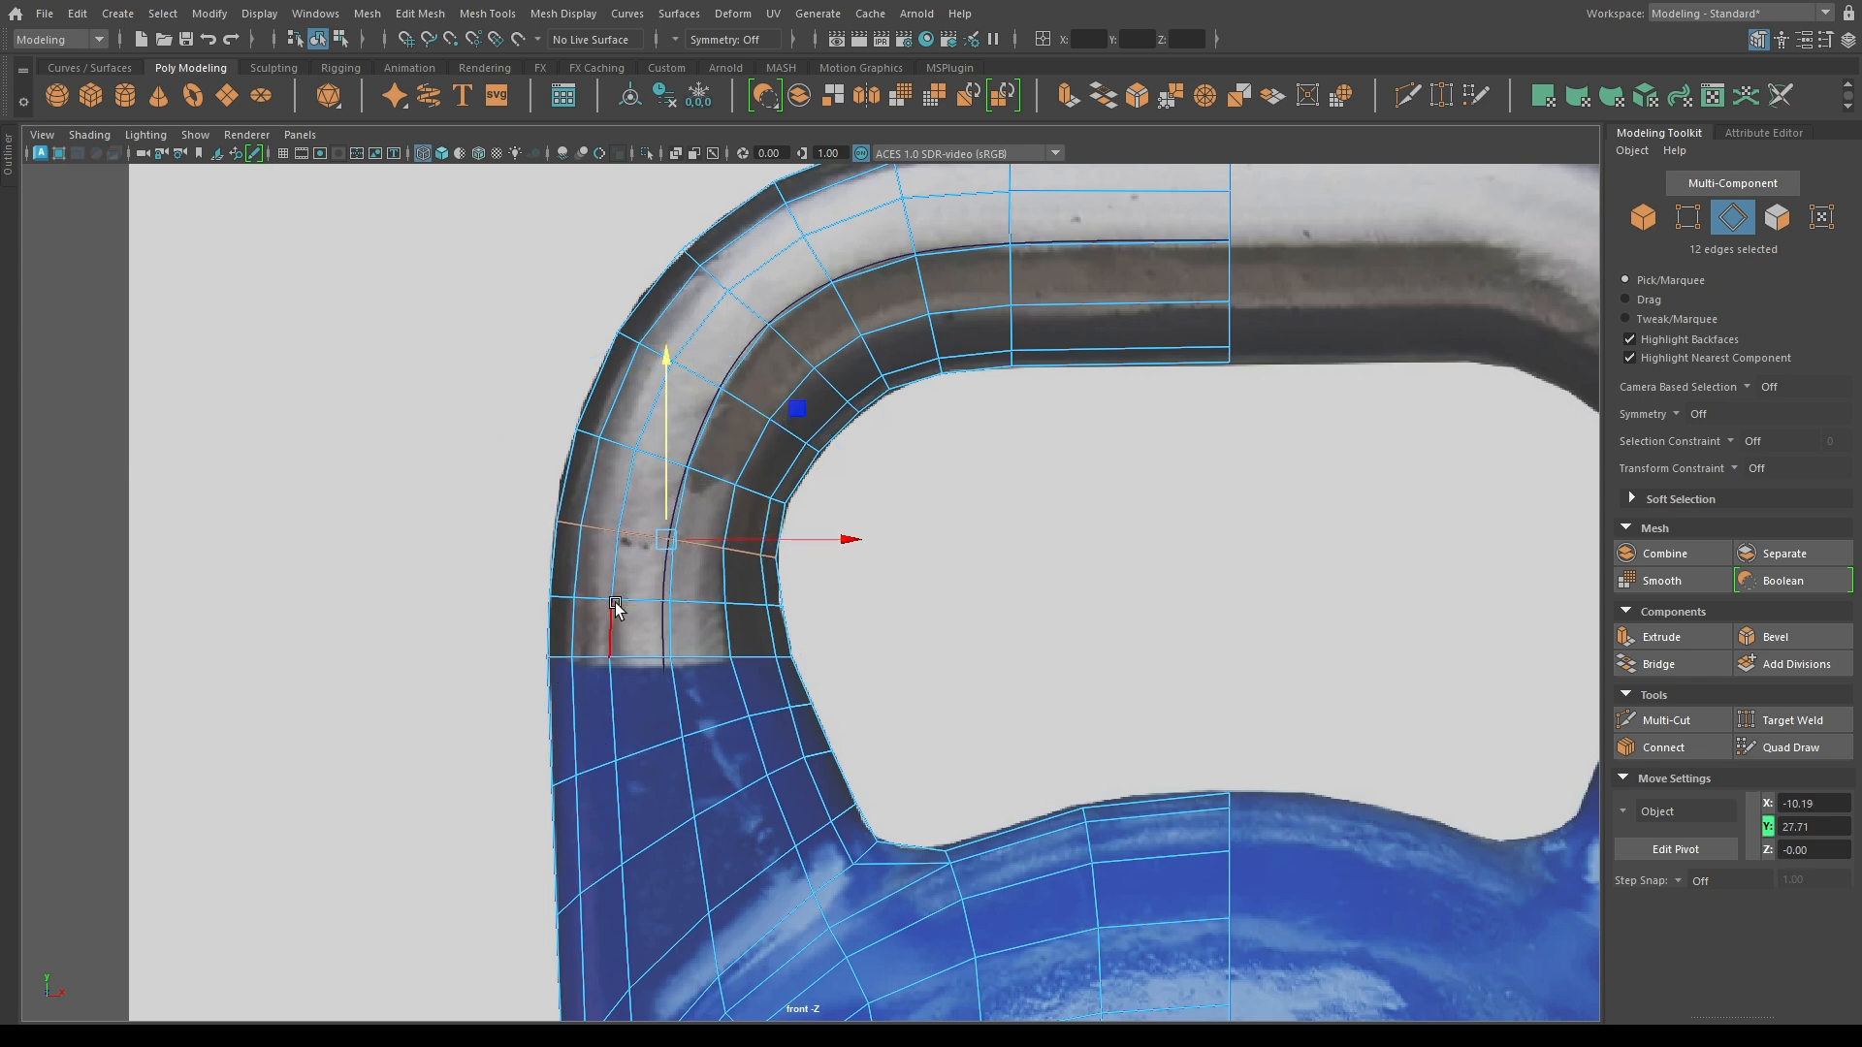
Fit the inner-side vertices of the new handle loop to the inner outline of the reference.
{"action": "double_click", "coordinate": [653, 599]}
{"action": "key", "text": "r"}
{"action": "key", "text": "F9"}
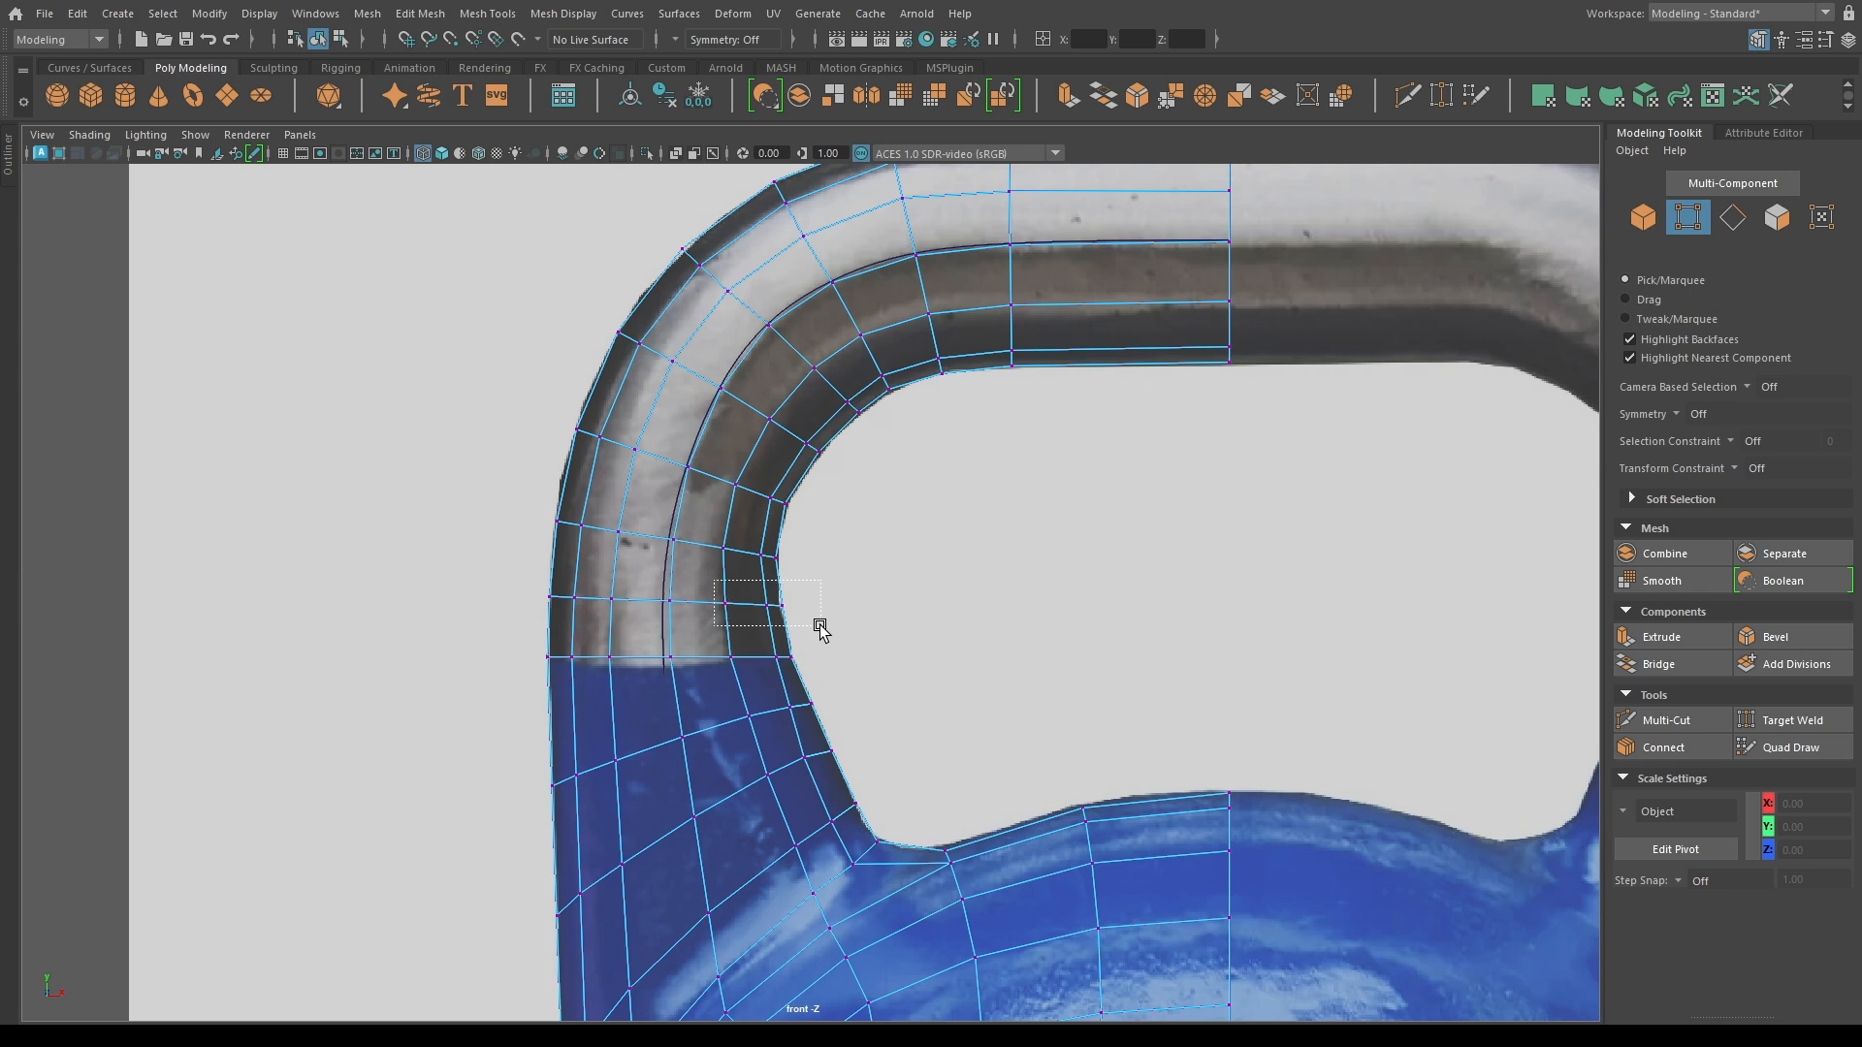
{"action": "left_click_drag", "start_coordinate": [821, 629], "coordinate": [822, 625]}
{"action": "key", "text": "w"}
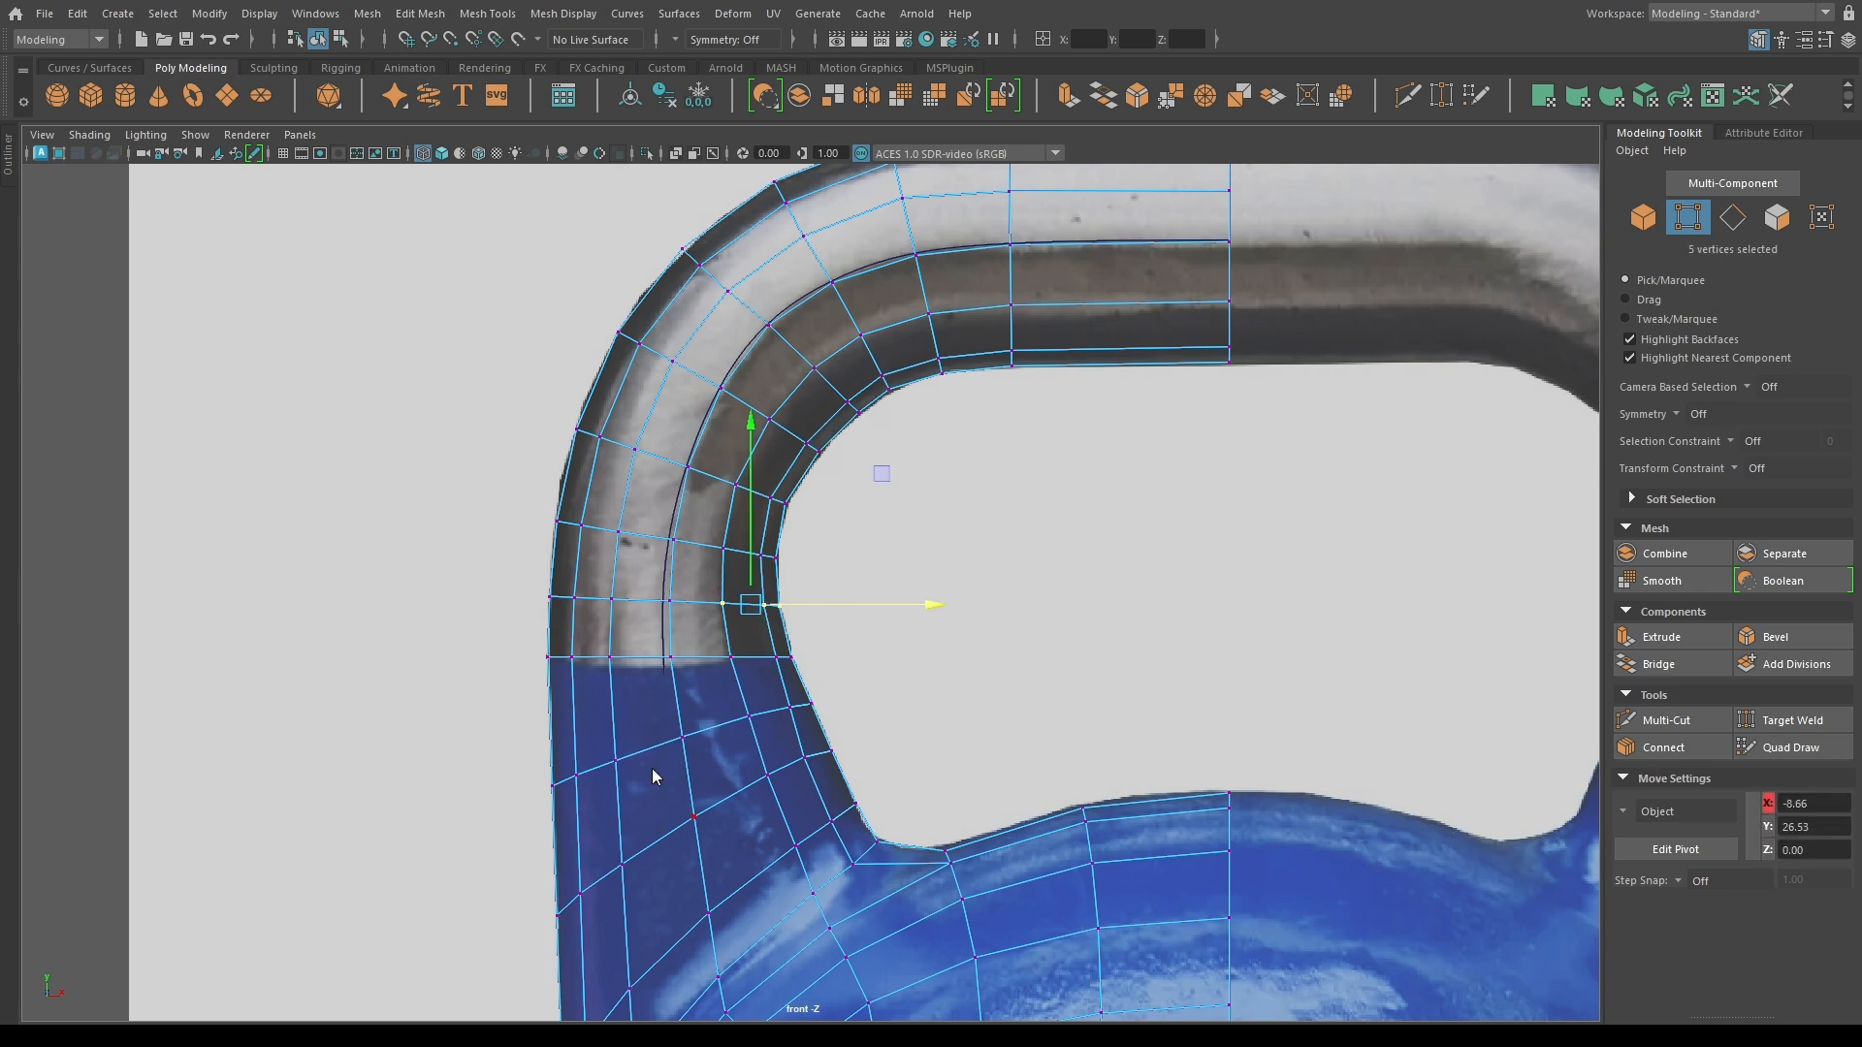
Adjust the angle of the new post loop and fit the post's inner edge vertices to the reference outline.
{"action": "key", "text": "F10"}
{"action": "double_click", "coordinate": [653, 753]}
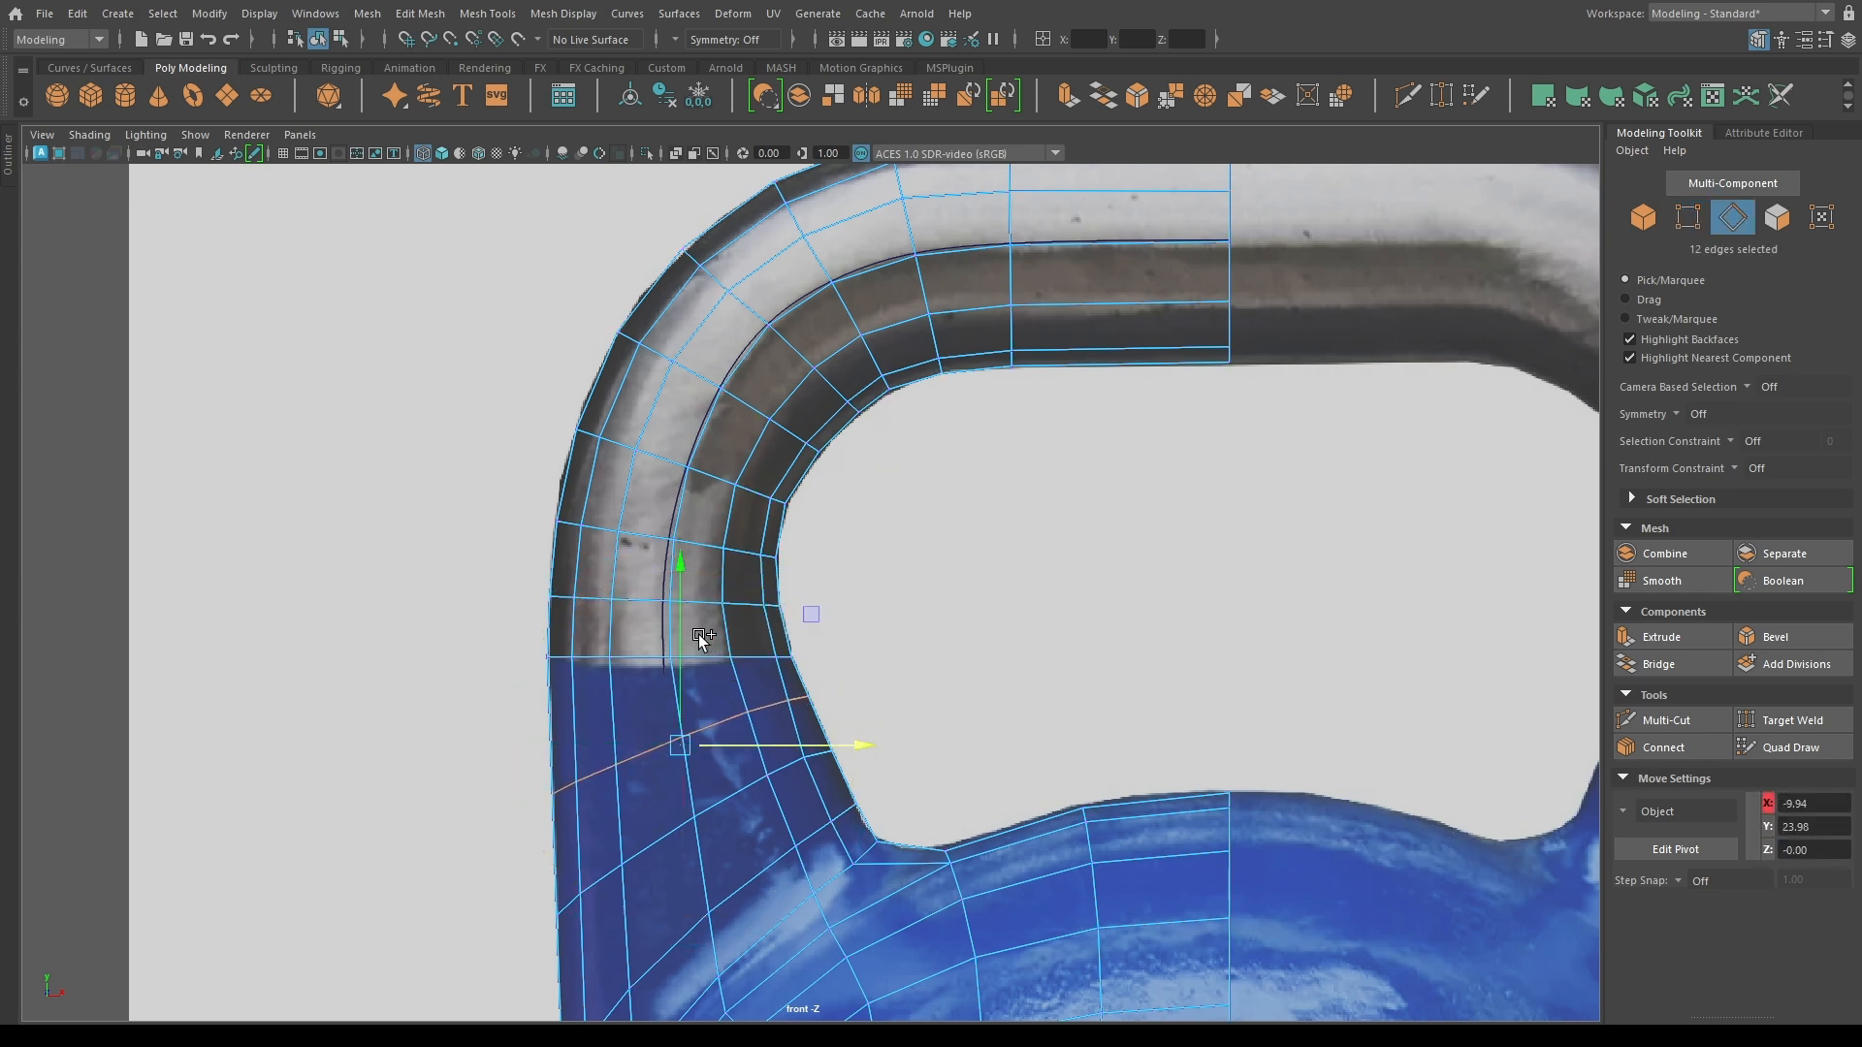
{"action": "key", "text": "F9"}
{"action": "left_click_drag", "start_coordinate": [804, 722], "coordinate": [826, 692]}
{"action": "left_click", "coordinate": [830, 751]}
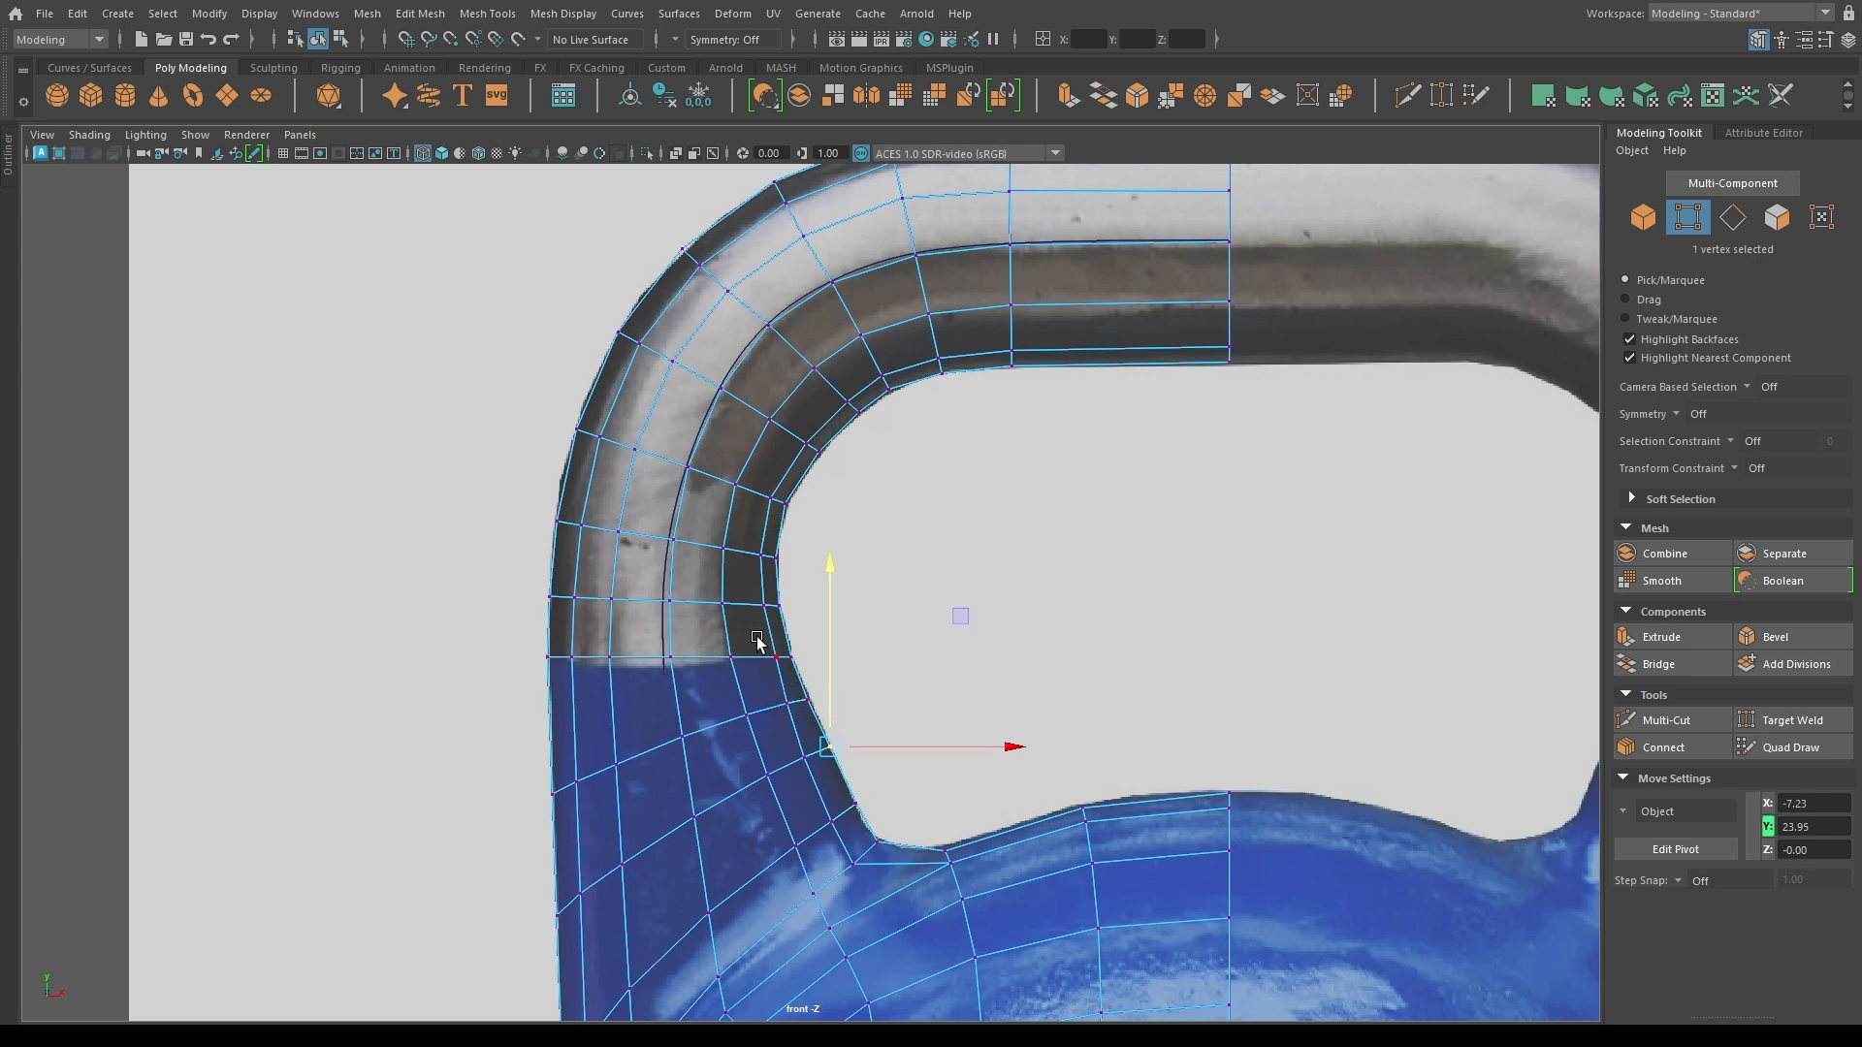
Shift the row of vertices beside the post's inner edge to even its spacing through the lower handle bend.
{"action": "left_click_drag", "start_coordinate": [758, 642], "coordinate": [819, 680]}
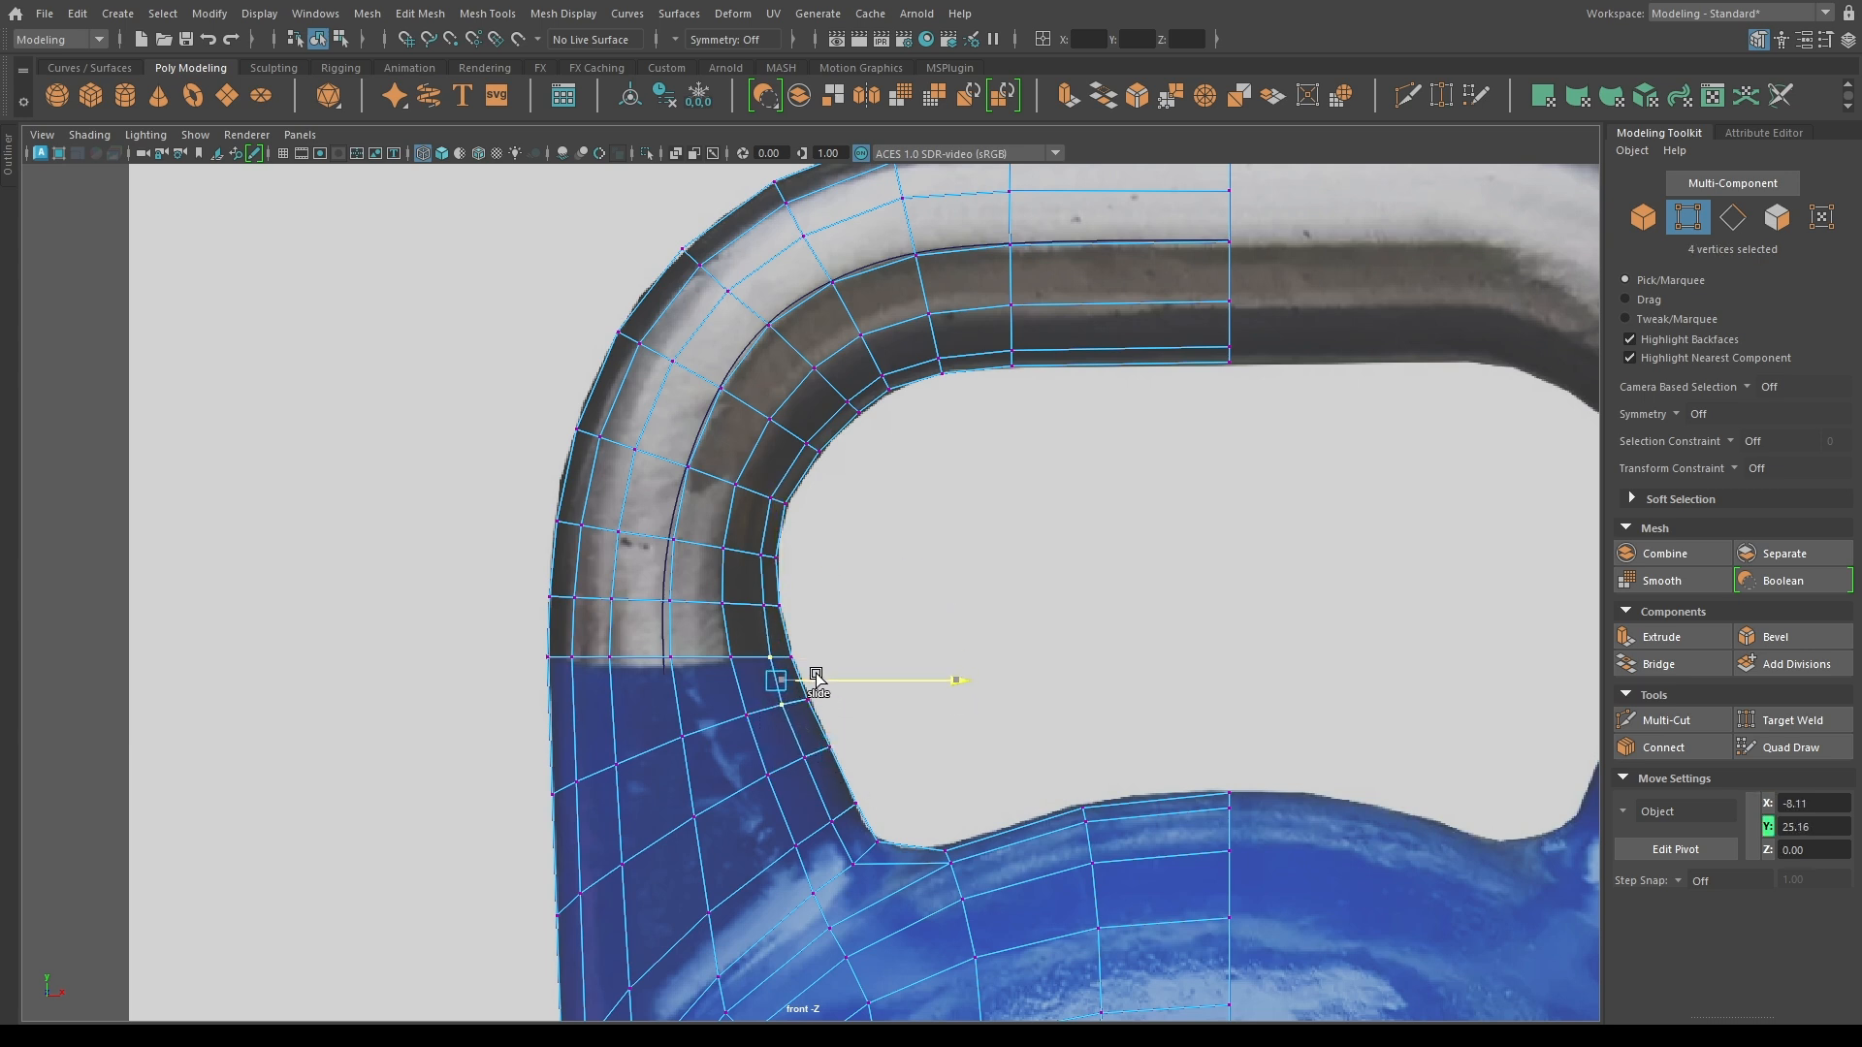
{"action": "left_click_drag", "start_coordinate": [787, 745], "coordinate": [819, 799]}
{"action": "left_click_drag", "start_coordinate": [804, 756], "coordinate": [801, 758], "text": "ctrl+shift"}
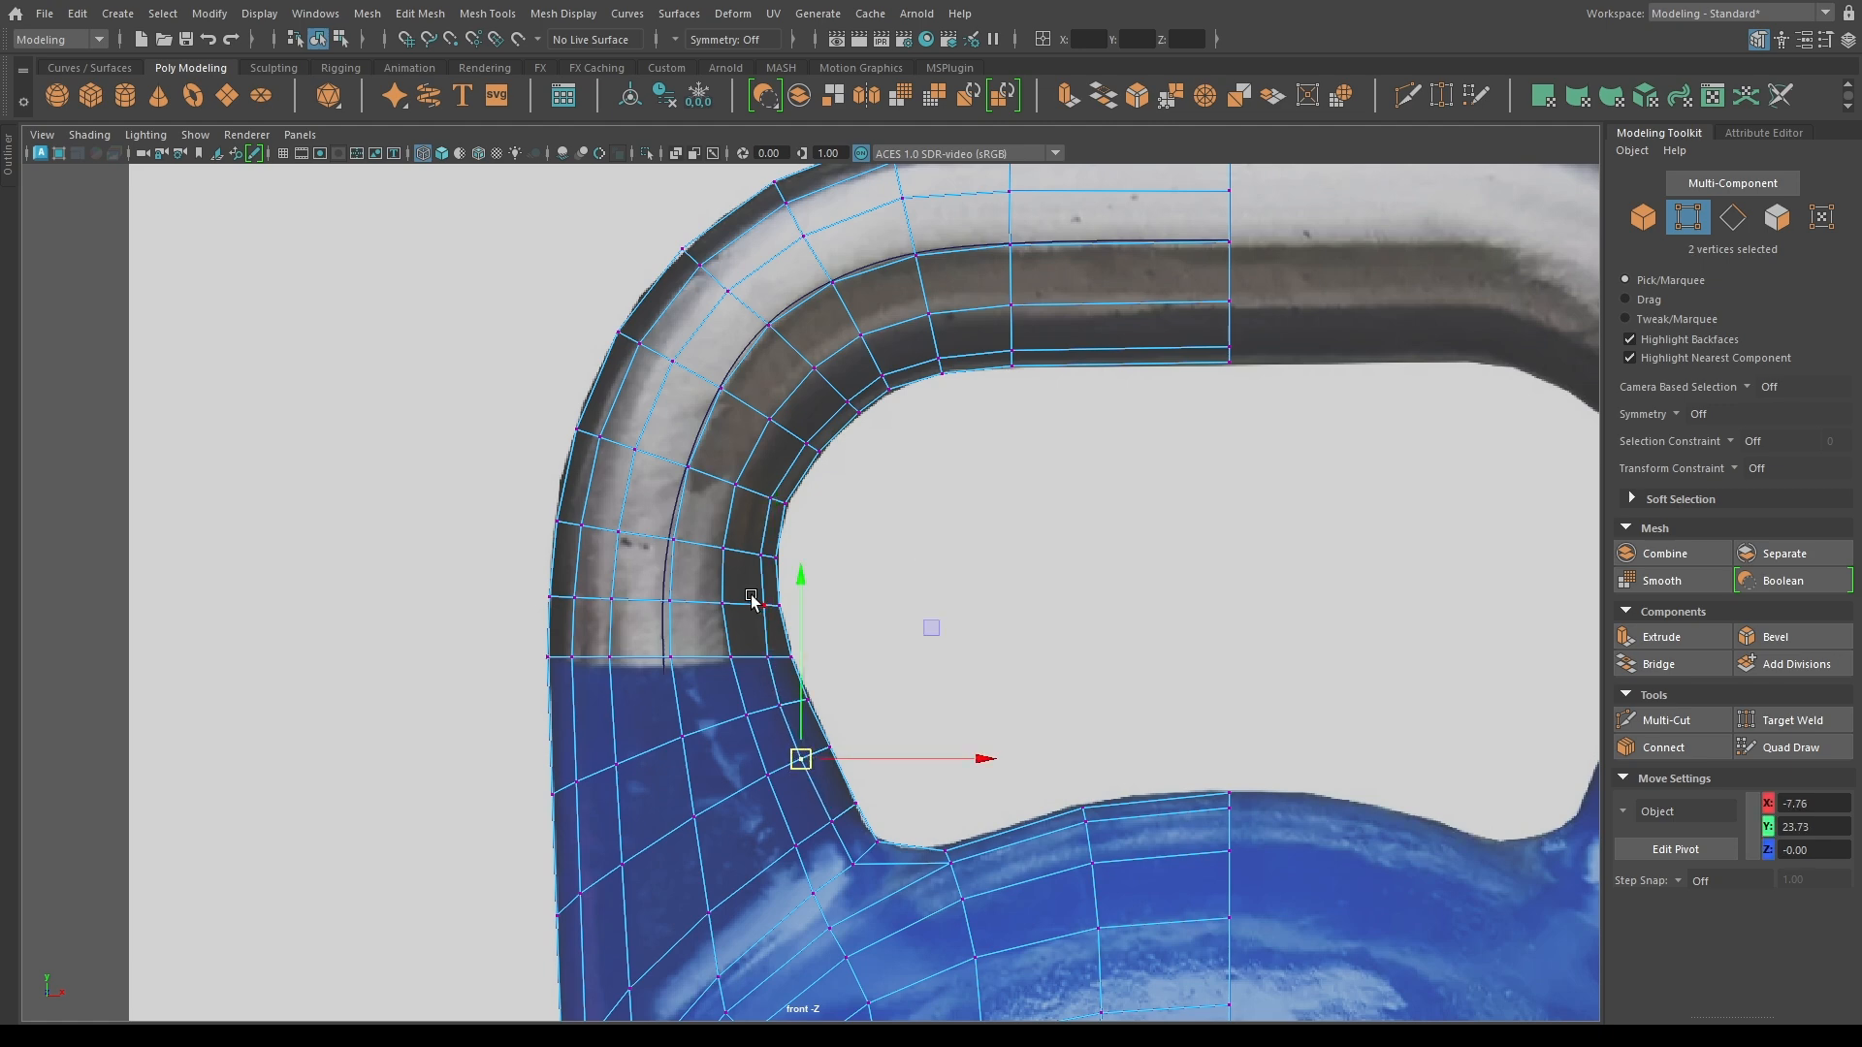
{"action": "left_click_drag", "start_coordinate": [750, 592], "coordinate": [770, 623]}
{"action": "left_click_drag", "start_coordinate": [743, 539], "coordinate": [776, 571], "text": "shift"}
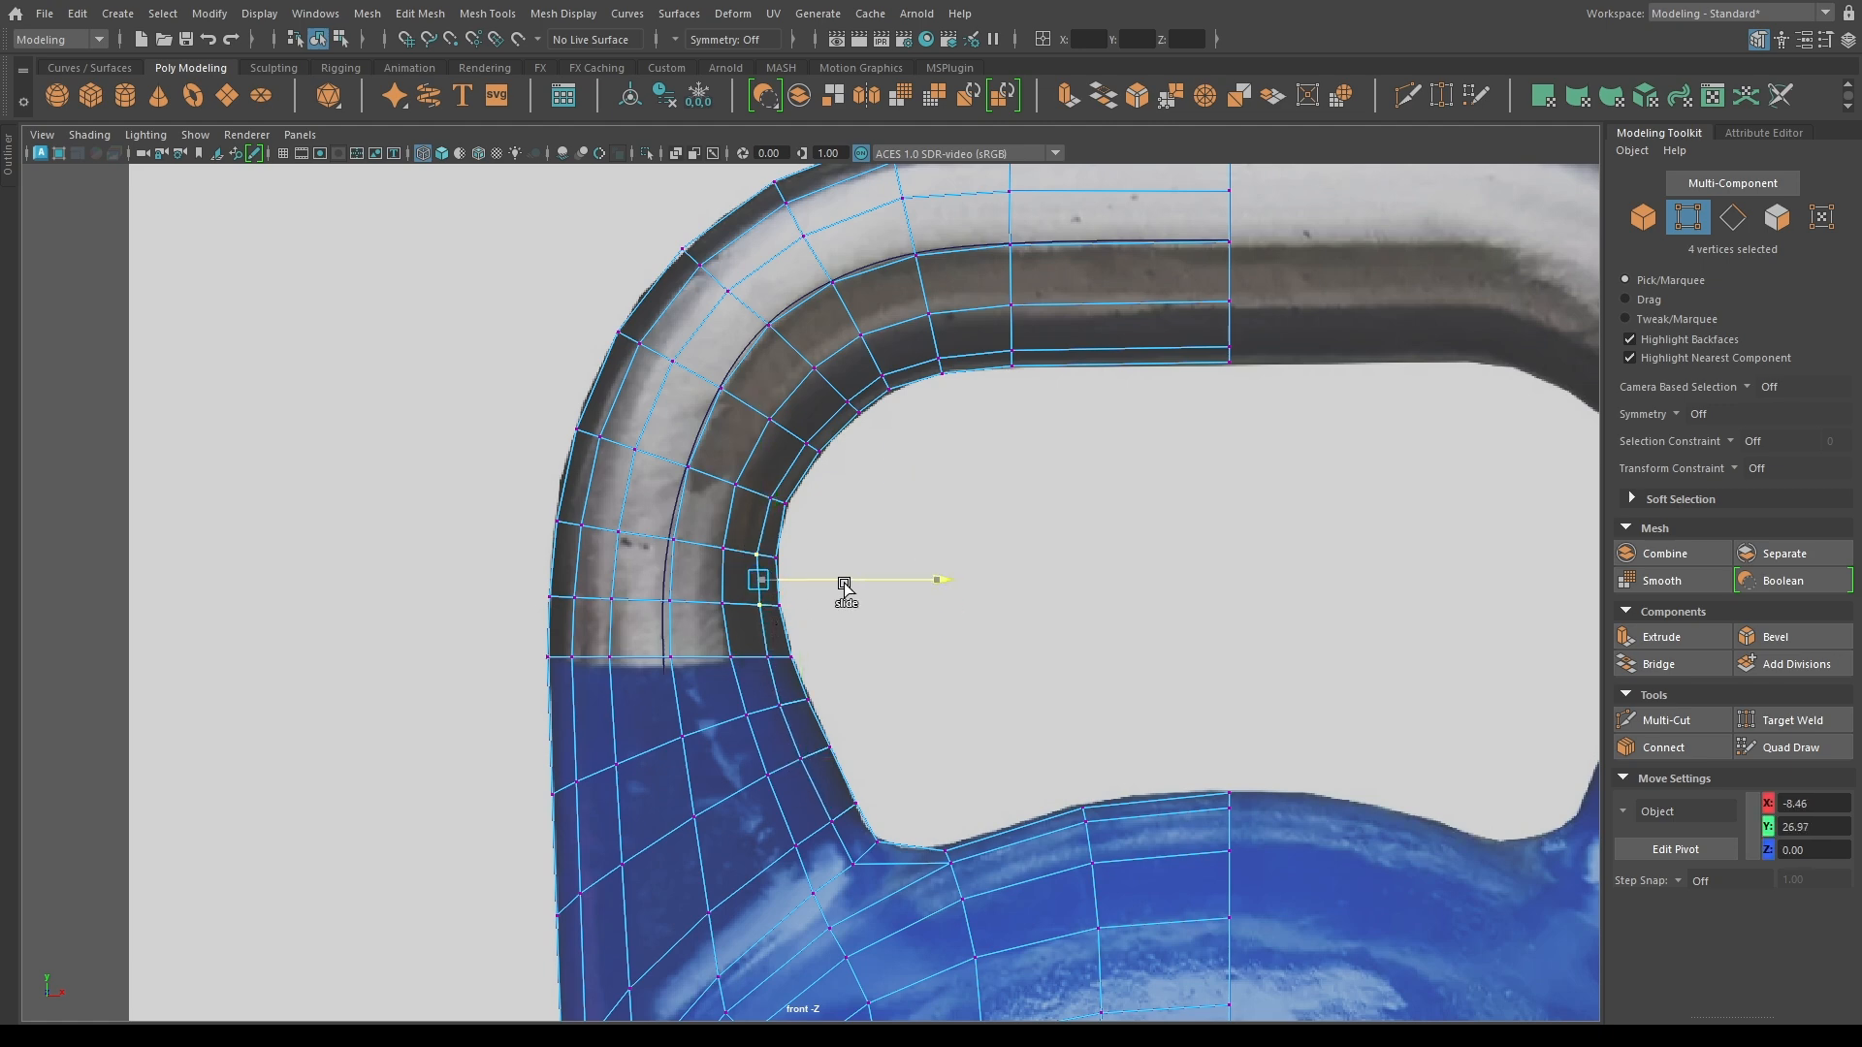
Examine the unsmoothed mesh in perspective around the post and its junction with the body.
{"action": "key", "text": "space"}
{"action": "key", "text": "space"}
{"action": "key", "text": "F8"}
{"action": "left_click_drag", "start_coordinate": [724, 627], "coordinate": [1512, 722], "text": "alt"}
{"action": "left_click", "coordinate": [776, 666]}
{"action": "left_click", "coordinate": [661, 692]}
{"action": "left_click", "coordinate": [819, 733]}
{"action": "key", "text": "1"}
{"action": "left_click_drag", "start_coordinate": [819, 732], "coordinate": [541, 680], "text": "alt"}
{"action": "right_click_drag", "start_coordinate": [541, 675], "coordinate": [727, 659], "text": "alt"}
{"action": "left_click_drag", "start_coordinate": [727, 659], "coordinate": [378, 631], "text": "alt"}
{"action": "right_click_drag", "start_coordinate": [560, 373], "coordinate": [730, 398], "text": "alt"}
{"action": "middle_click_drag", "start_coordinate": [730, 397], "coordinate": [827, 698], "text": "alt"}
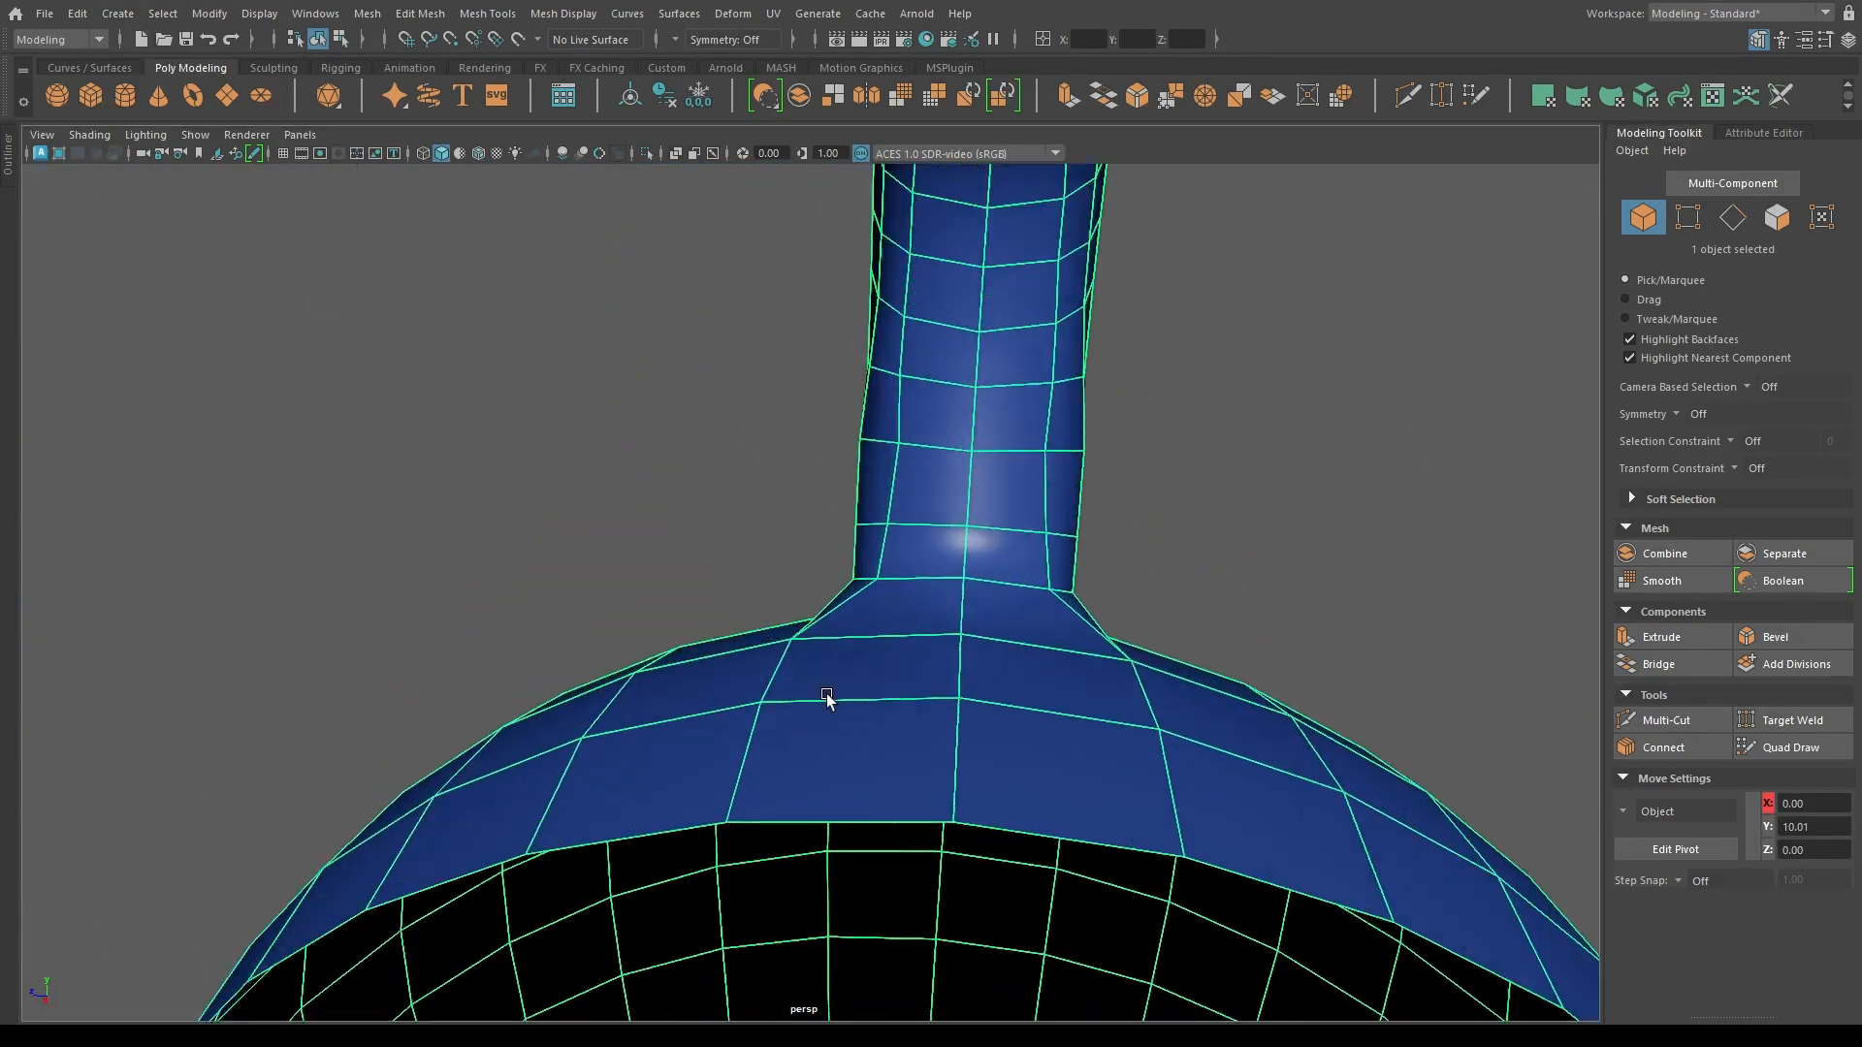
{"action": "left_click_drag", "start_coordinate": [827, 698], "coordinate": [811, 481], "text": "alt"}
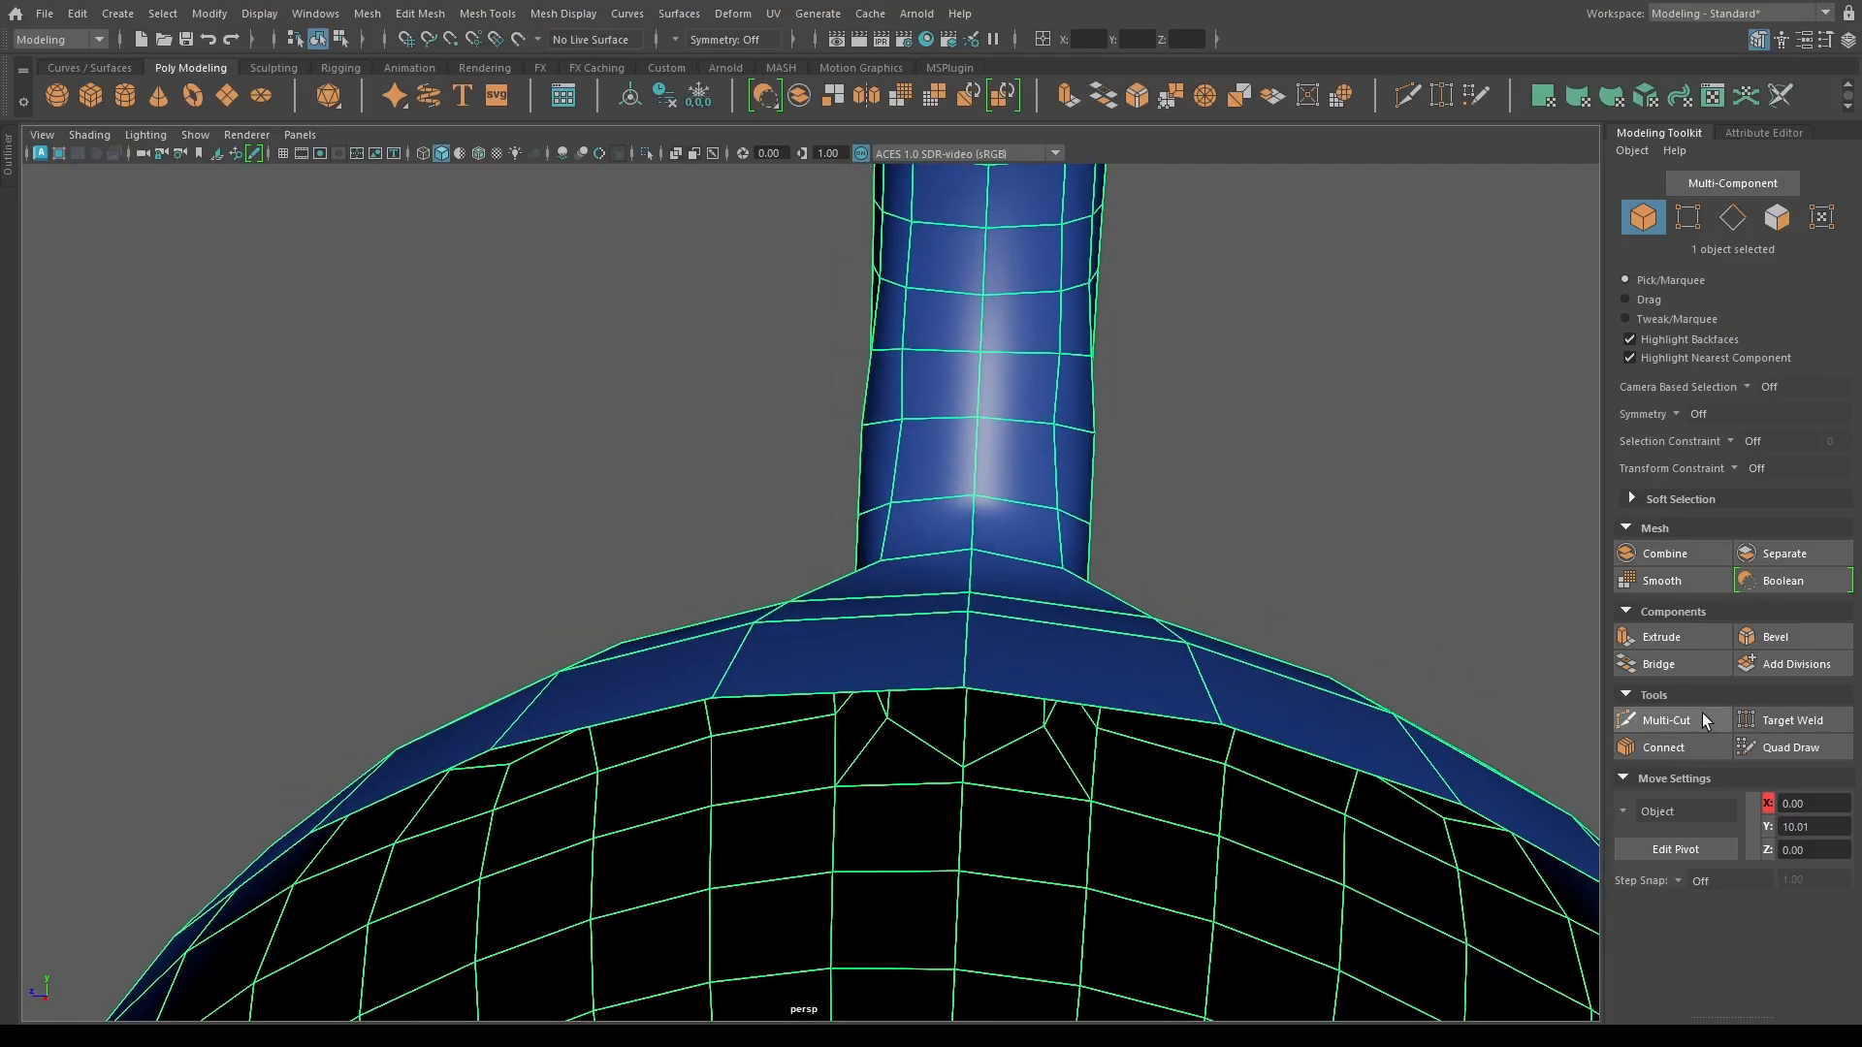
Delete the rear half of the mesh, split along the side center edge loop, keeping only the front quarter.
{"action": "left_click", "coordinate": [1704, 718]}
{"action": "key", "text": "w"}
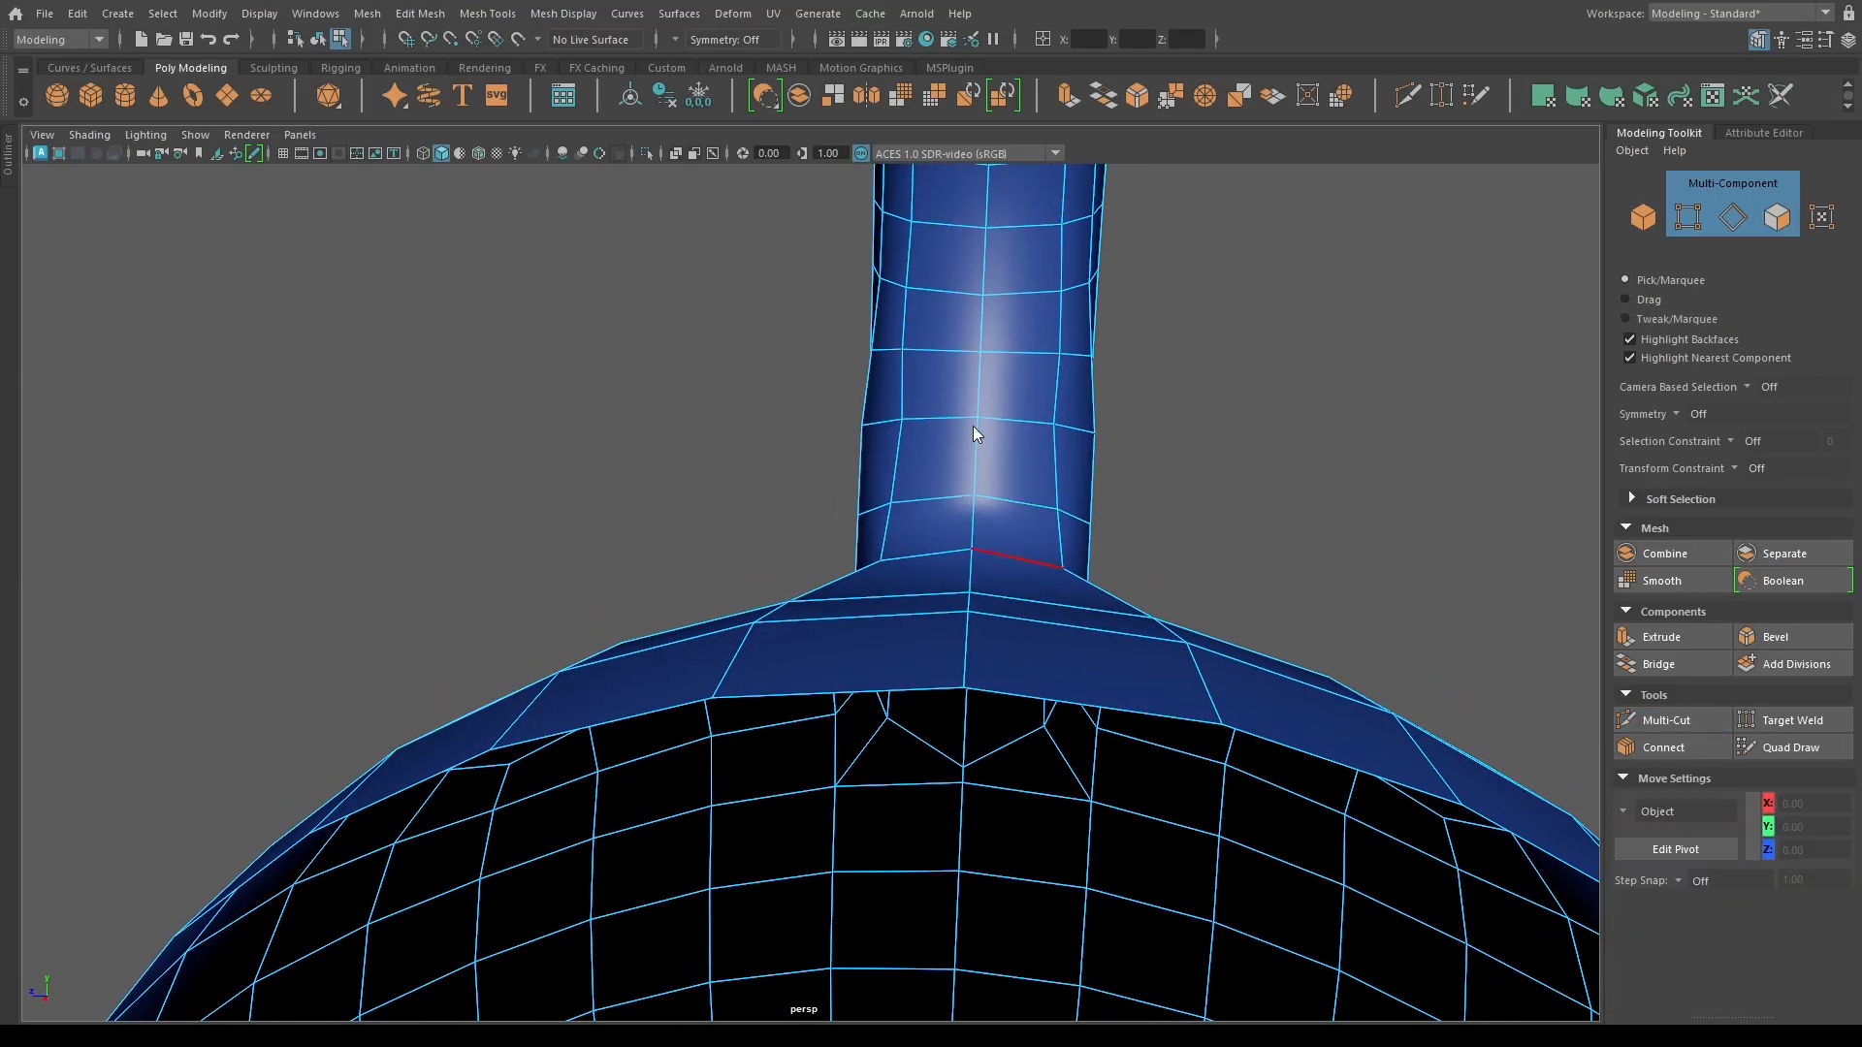
{"action": "double_click", "coordinate": [972, 369]}
{"action": "right_click_drag", "start_coordinate": [976, 433], "coordinate": [678, 436]}
{"action": "left_click_drag", "start_coordinate": [679, 436], "coordinate": [833, 525], "text": "alt"}
{"action": "double_click", "coordinate": [748, 499], "text": "shift"}
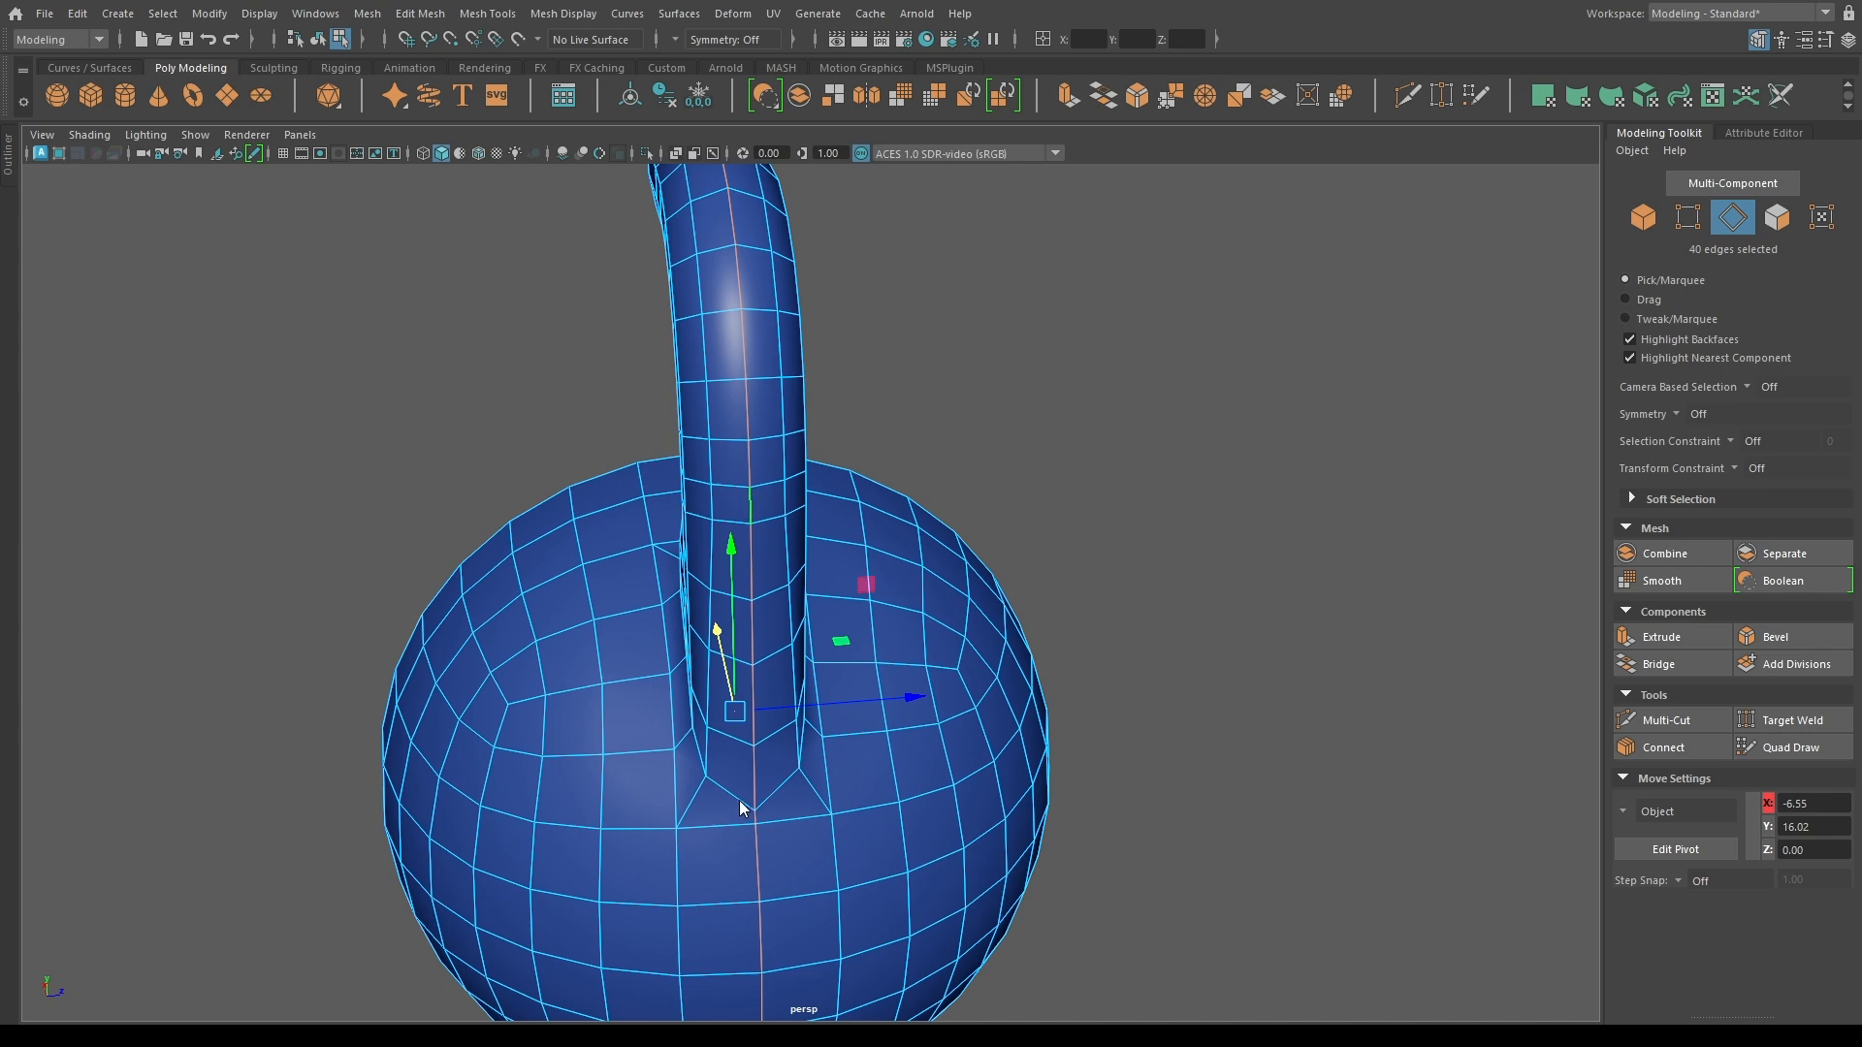
{"action": "right_click_drag", "start_coordinate": [632, 645], "coordinate": [622, 694]}
{"action": "double_click", "coordinate": [575, 626]}
{"action": "key", "text": "Delete"}
{"action": "left_click_drag", "start_coordinate": [742, 619], "coordinate": [313, 601], "text": "alt"}
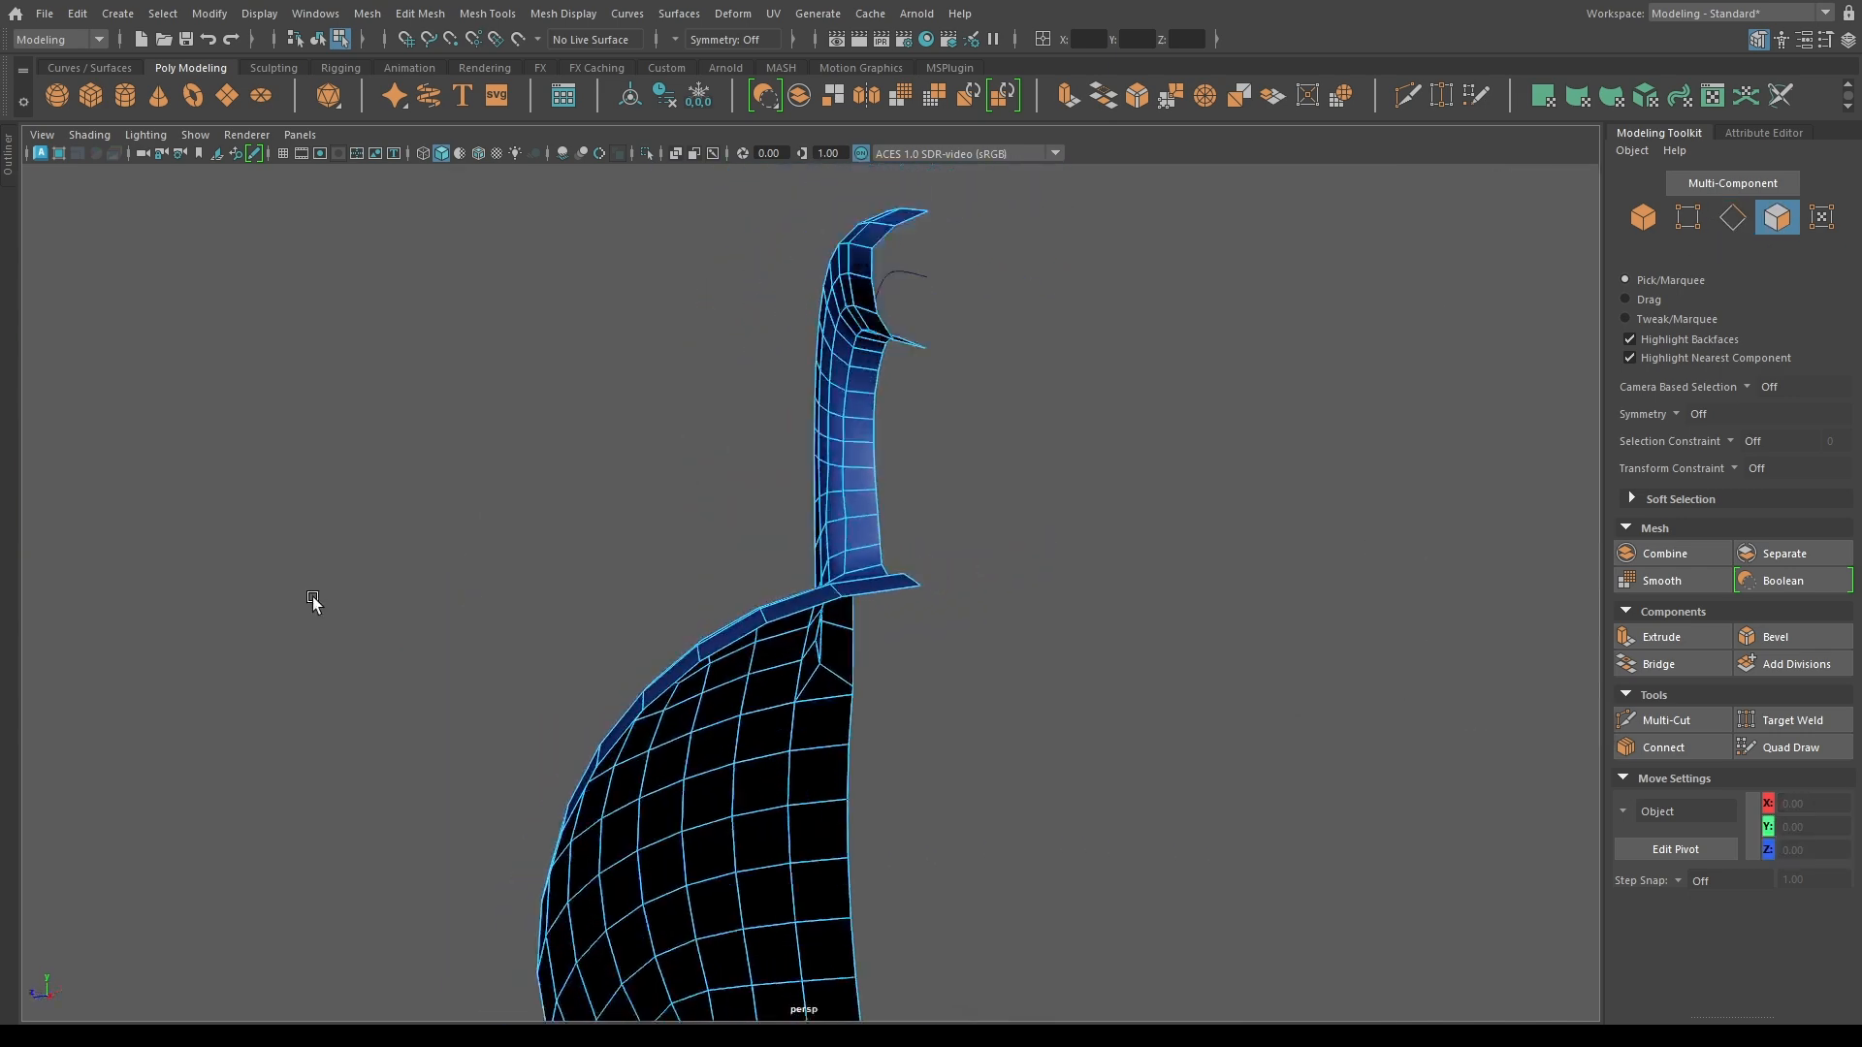
Delete the lengthwise edge loop running along the inner side of the post and handle.
{"action": "left_click", "coordinate": [1631, 718]}
{"action": "right_click_drag", "start_coordinate": [687, 577], "coordinate": [715, 528], "text": "alt"}
{"action": "left_click_drag", "start_coordinate": [715, 527], "coordinate": [685, 522], "text": "alt"}
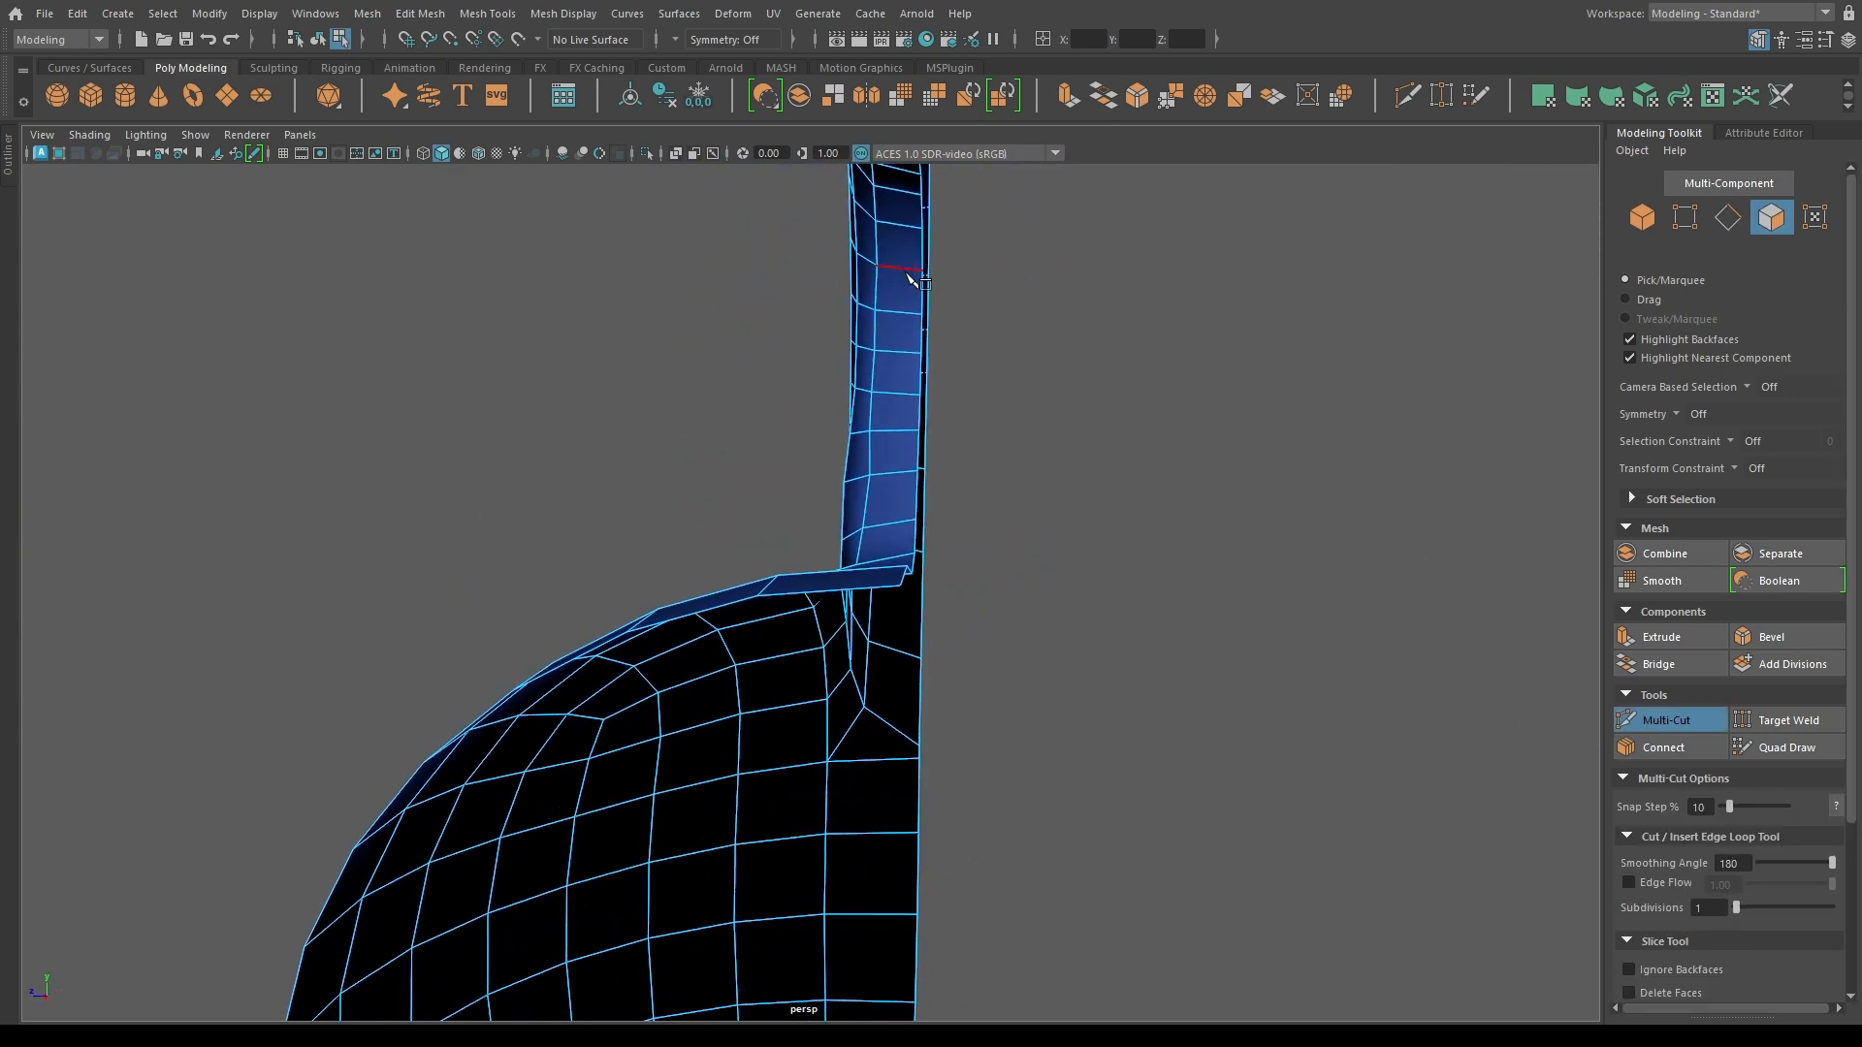
{"action": "left_click_drag", "start_coordinate": [902, 204], "coordinate": [878, 549], "text": "alt"}
{"action": "key", "text": "w"}
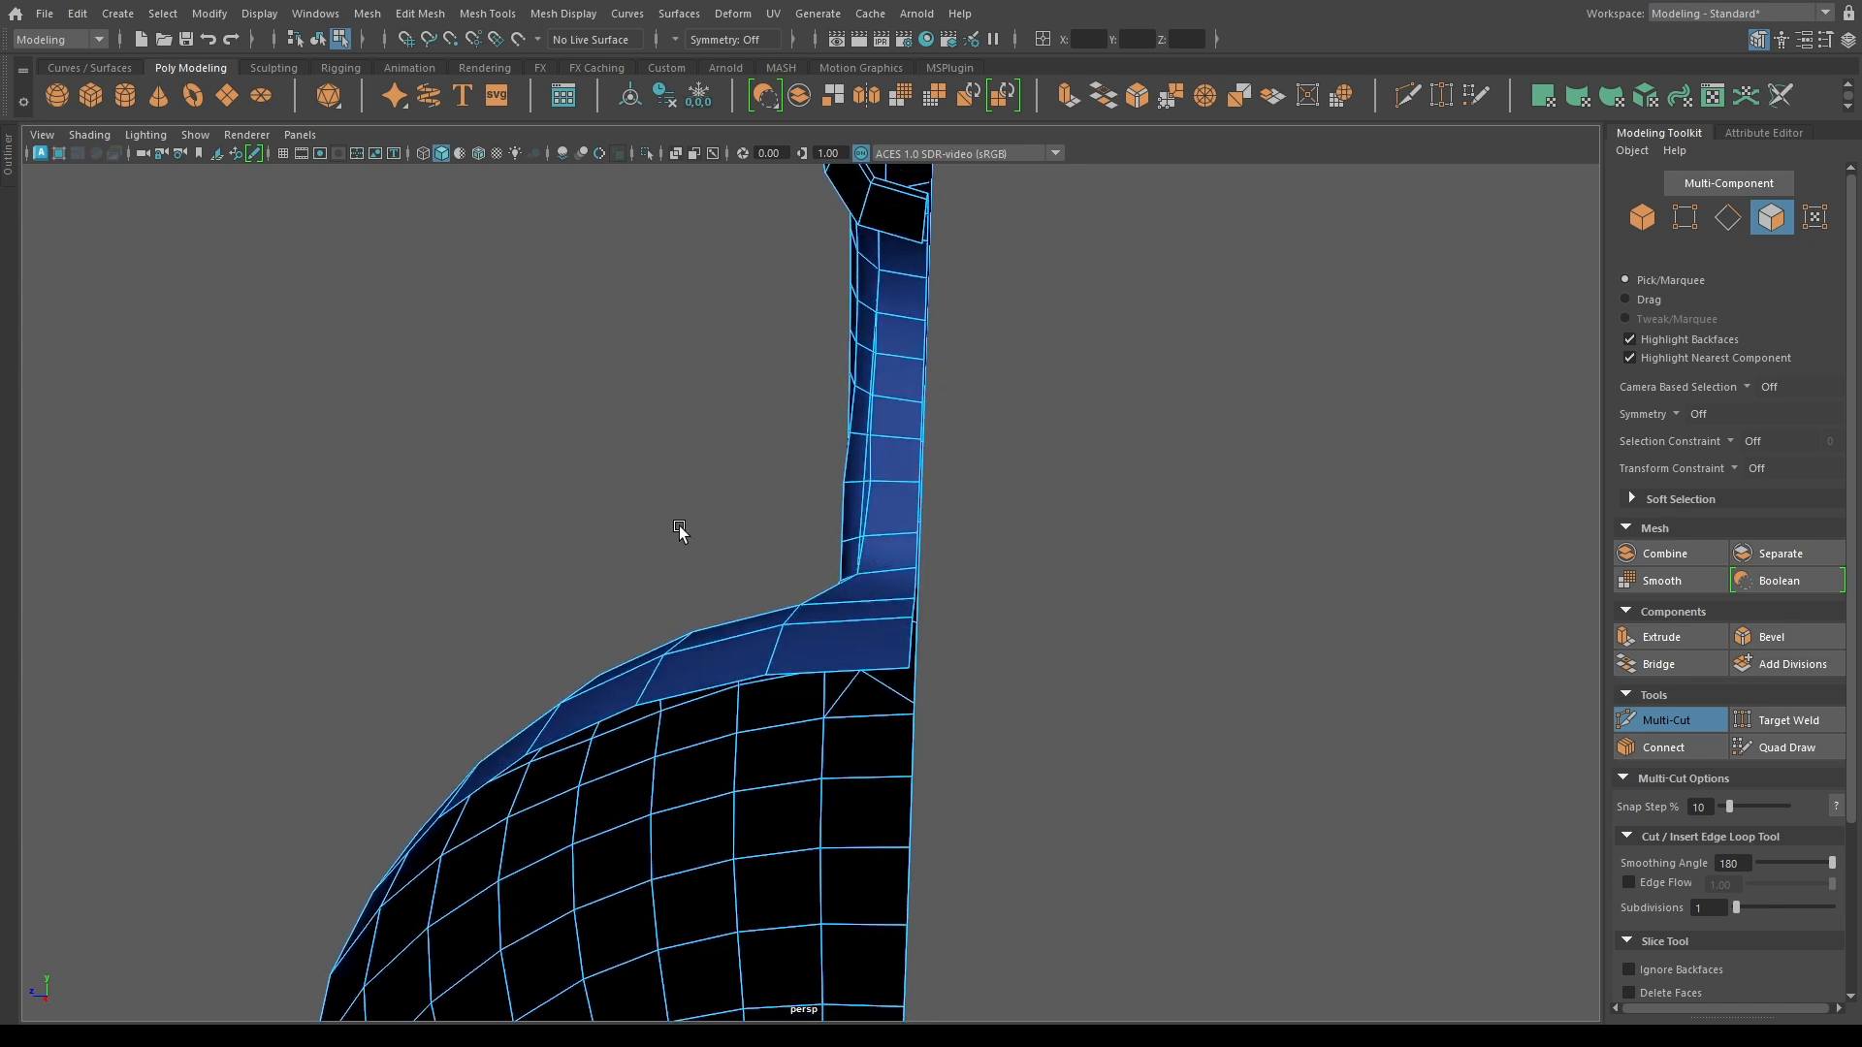
{"action": "right_click_drag", "start_coordinate": [681, 533], "coordinate": [683, 485]}
{"action": "double_click", "coordinate": [876, 446]}
{"action": "key", "text": "ctrl+Delete"}
Insert a new lengthwise edge loop along the post and handle with Multi-Cut and check it with smooth preview.
{"action": "left_click_drag", "start_coordinate": [714, 531], "coordinate": [822, 541], "text": "alt"}
{"action": "key", "text": "ctrl+shift+x"}
{"action": "left_click", "coordinate": [827, 295]}
{"action": "left_click_drag", "start_coordinate": [839, 662], "coordinate": [702, 526], "text": "alt"}
{"action": "key", "text": "w"}
{"action": "double_click", "coordinate": [757, 413]}
{"action": "left_click", "coordinate": [553, 504]}
{"action": "key", "text": "3"}
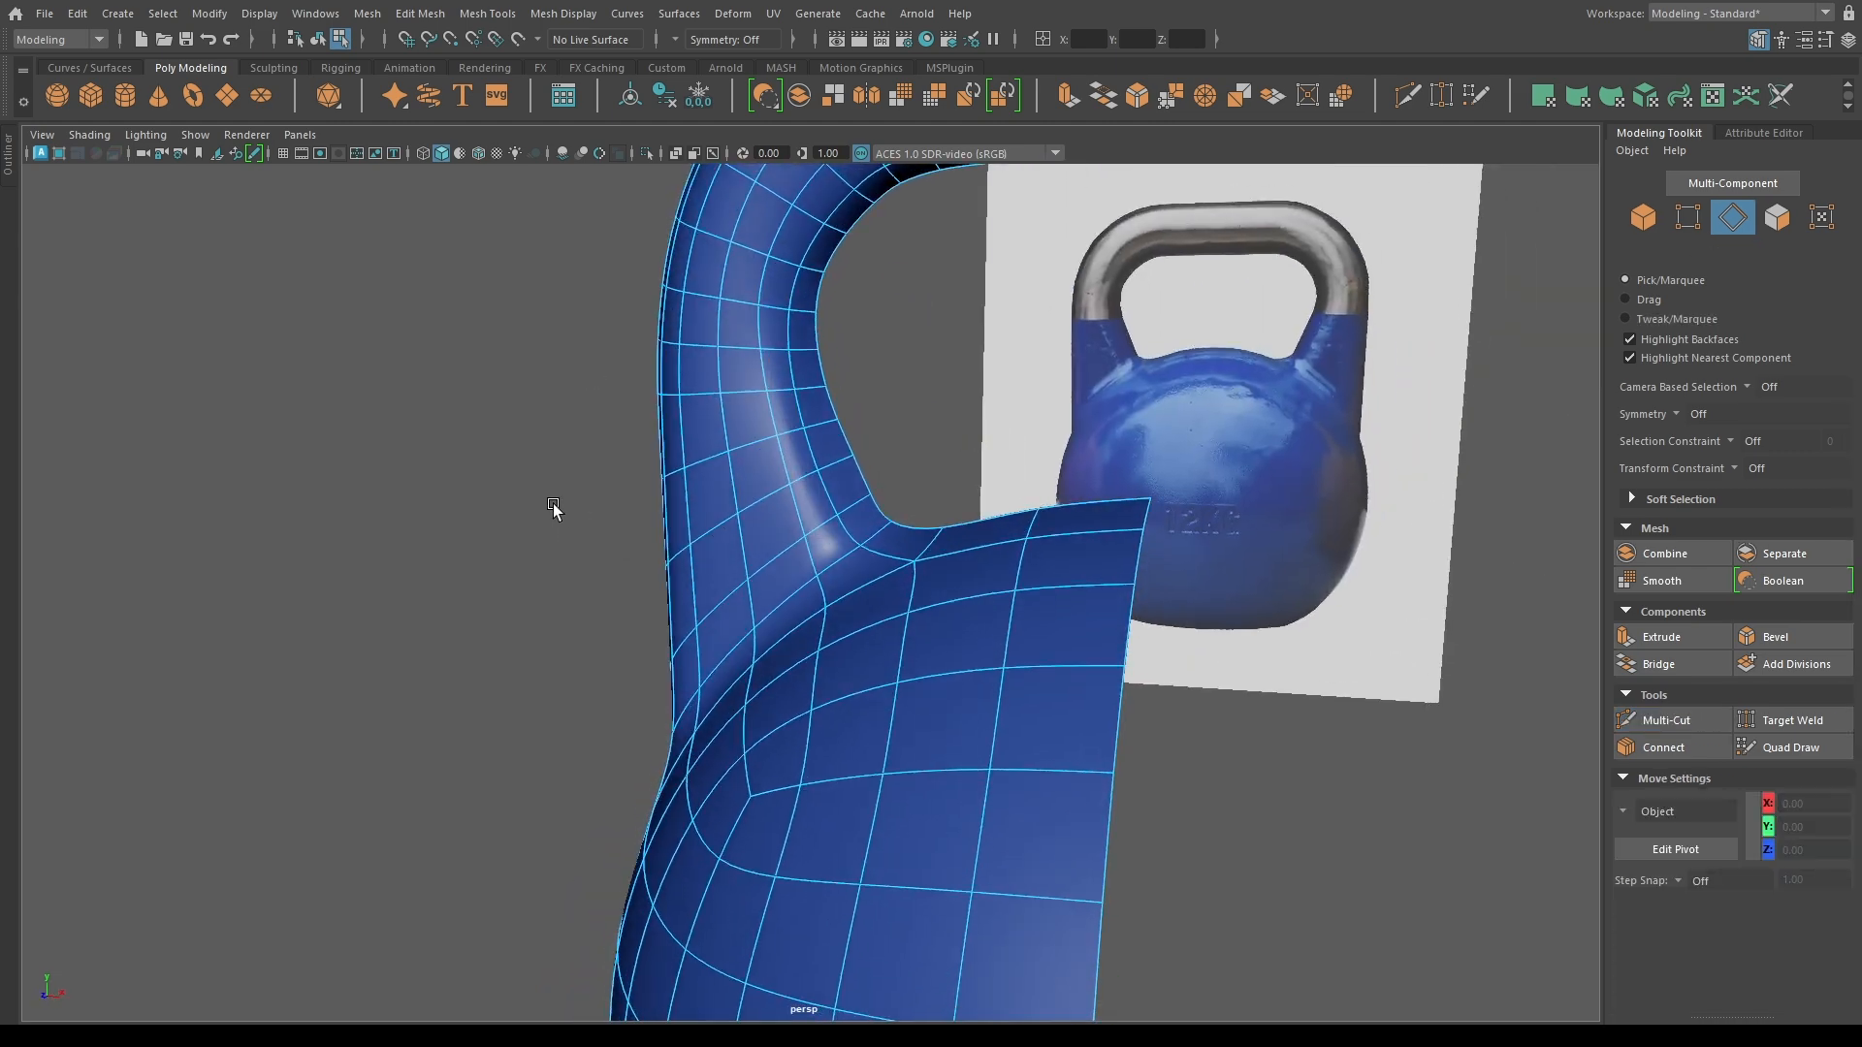
{"action": "key", "text": "F8"}
{"action": "left_click", "coordinate": [553, 503]}
{"action": "left_click_drag", "start_coordinate": [552, 503], "coordinate": [840, 511], "text": "alt"}
{"action": "scroll", "coordinate": [642, 512], "scroll_direction": "down", "scroll_amount": 3}
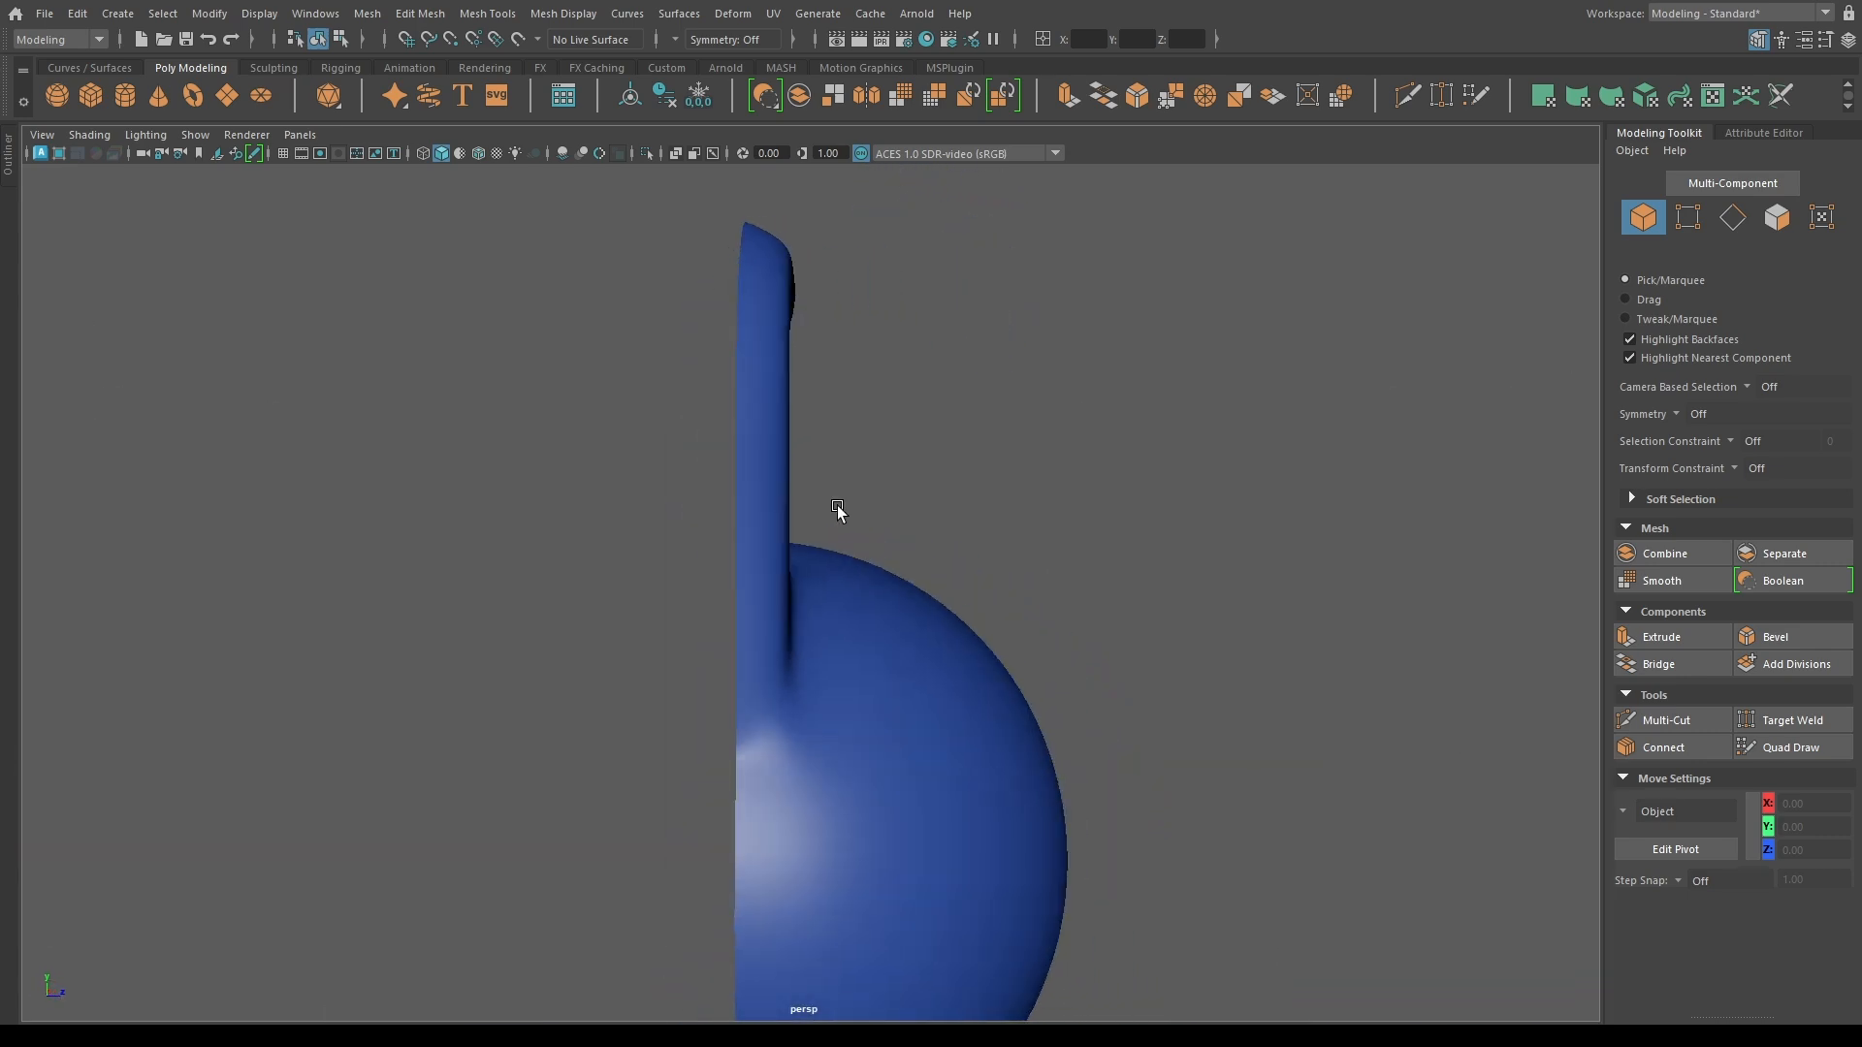
Slide the two lengthwise edges on the outer side of the lower post slightly toward the center seam.
{"action": "left_click", "coordinate": [755, 564]}
{"action": "left_click_drag", "start_coordinate": [973, 504], "coordinate": [967, 498], "text": "alt"}
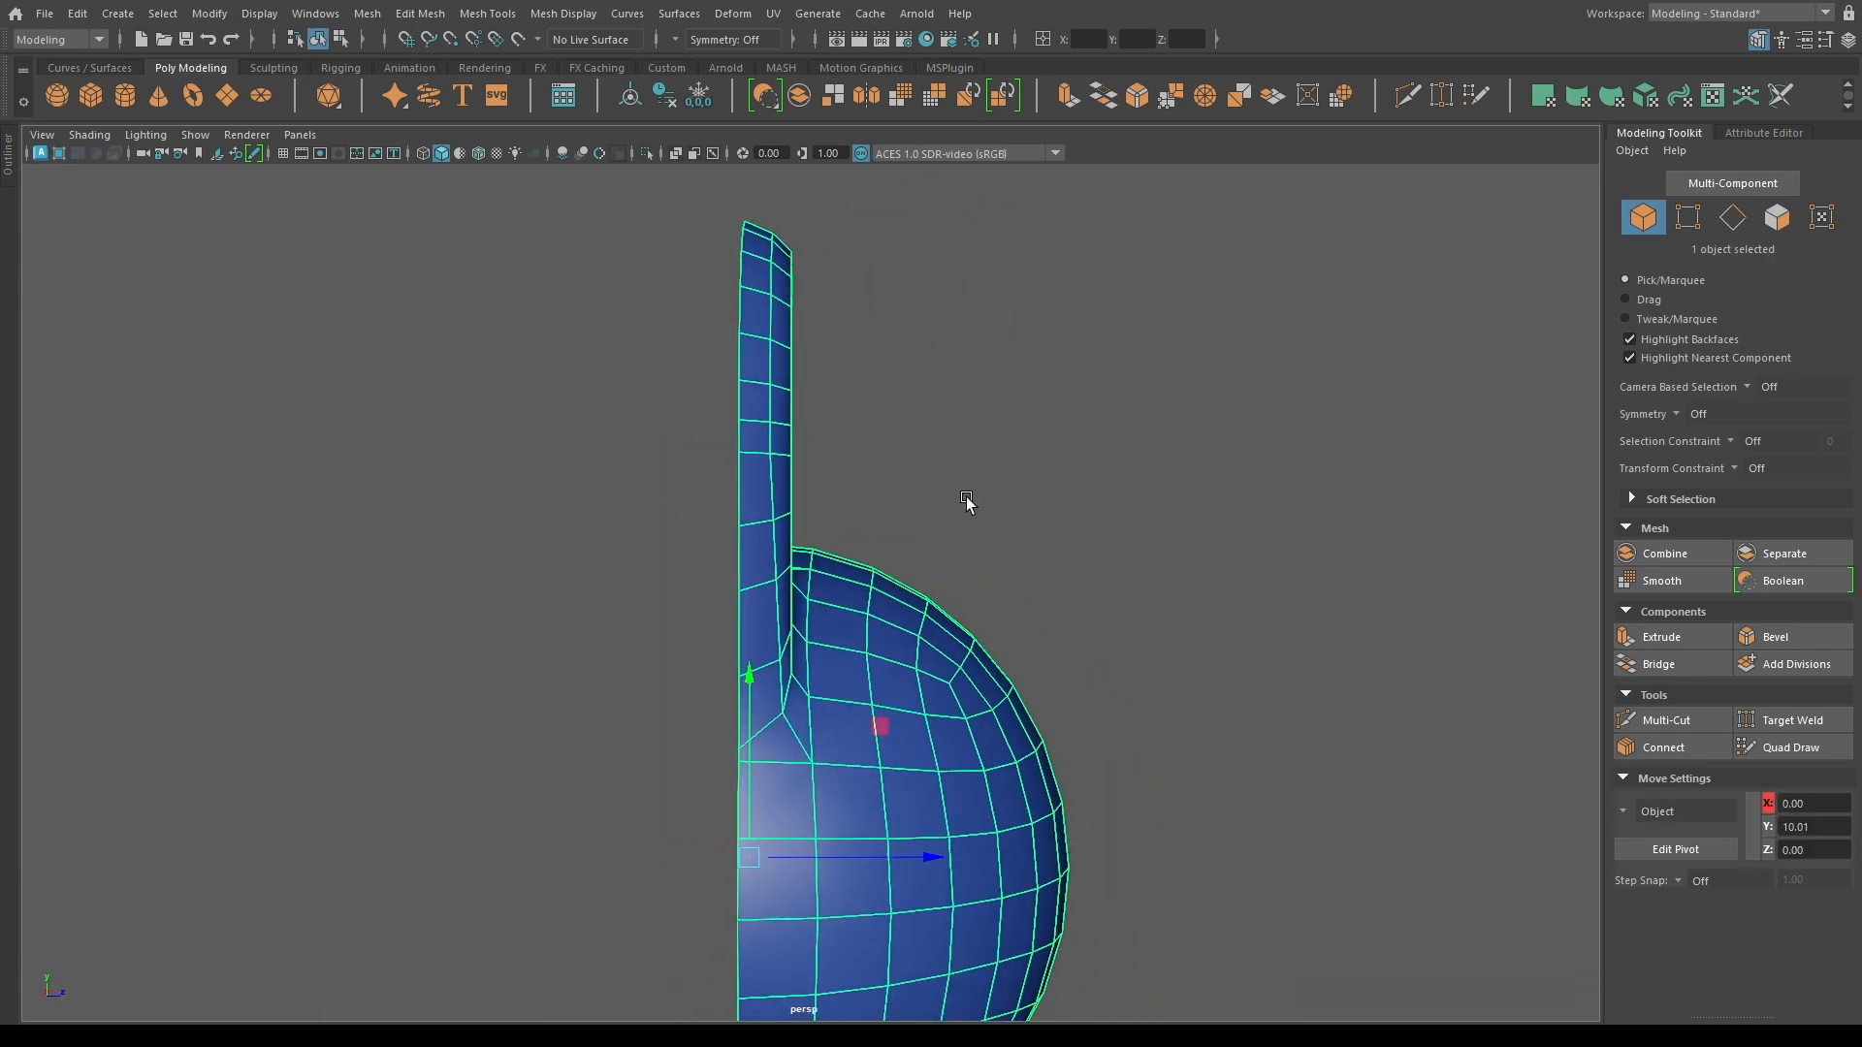
{"action": "key", "text": "F10"}
{"action": "left_click", "coordinate": [774, 550]}
{"action": "left_click", "coordinate": [776, 624], "text": "shift"}
{"action": "left_click", "coordinate": [781, 683], "text": "shift"}
{"action": "left_click_drag", "start_coordinate": [833, 621], "coordinate": [824, 621], "text": "ctrl+shift"}
{"action": "left_click", "coordinate": [772, 557], "text": "ctrl"}
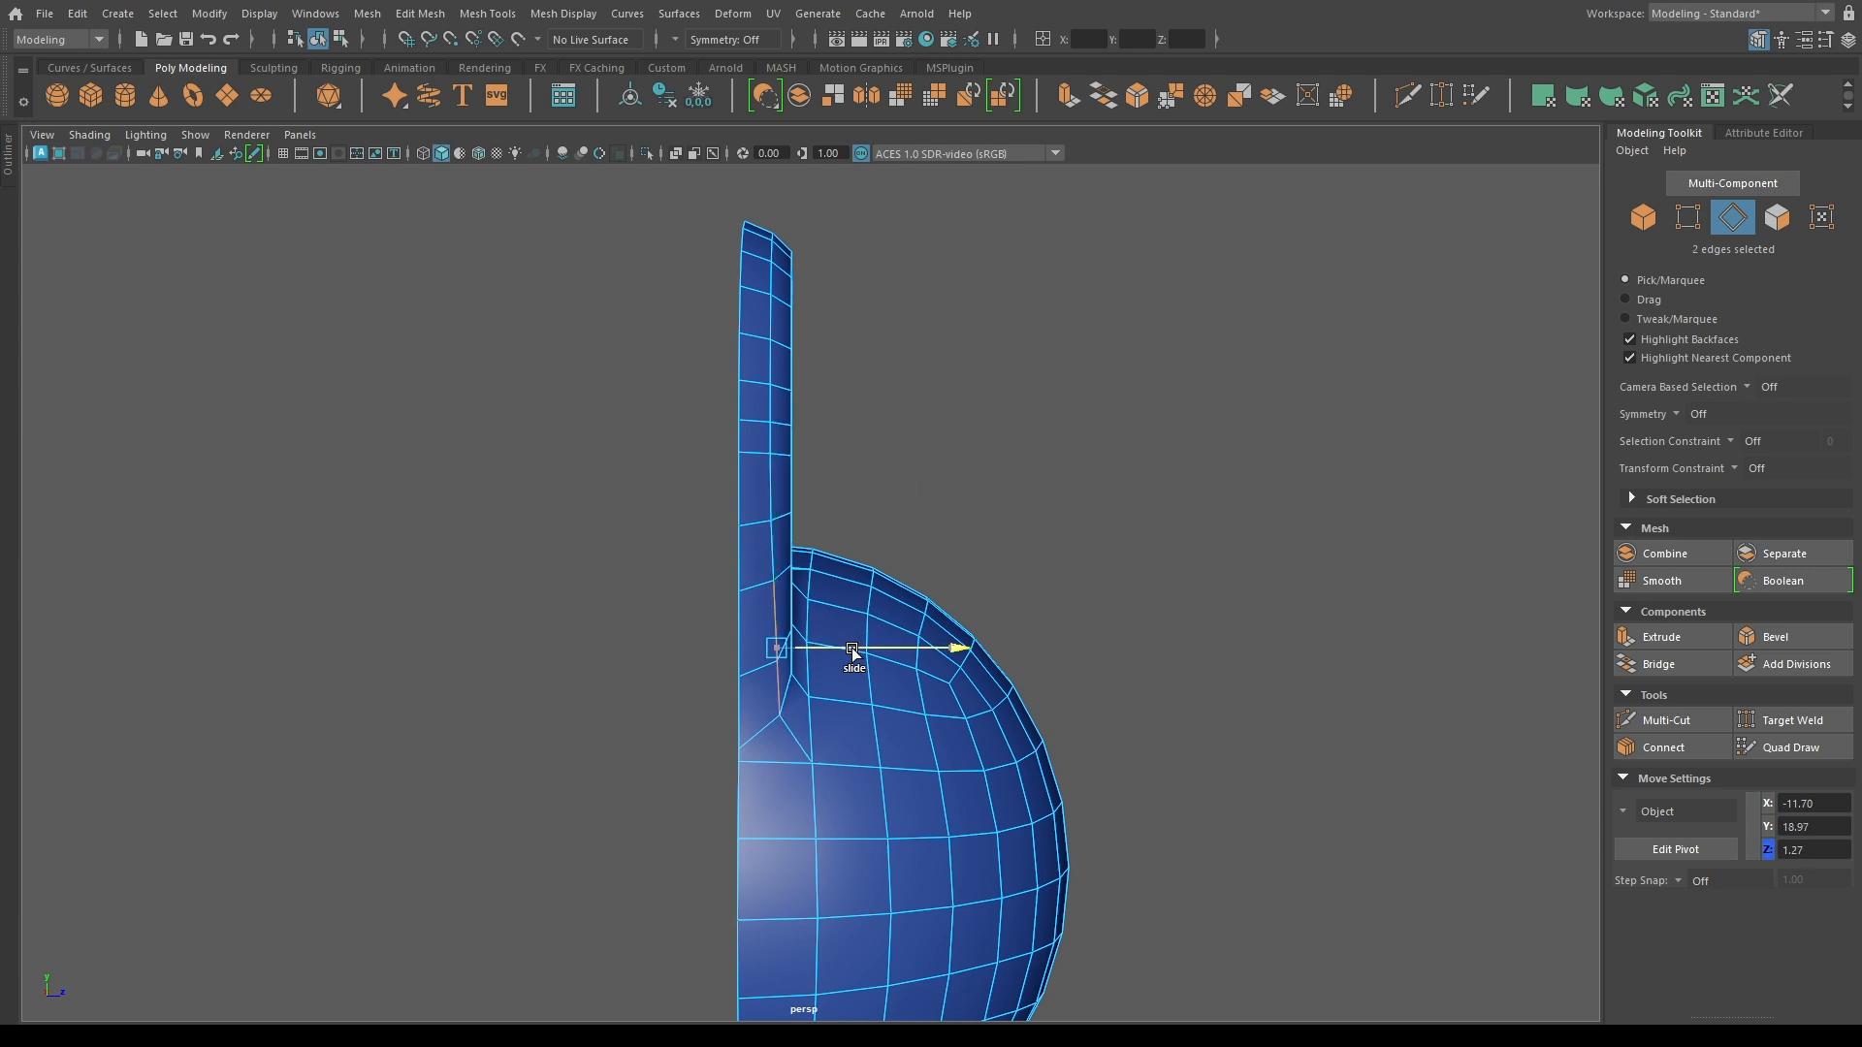
{"action": "left_click", "coordinate": [1666, 719]}
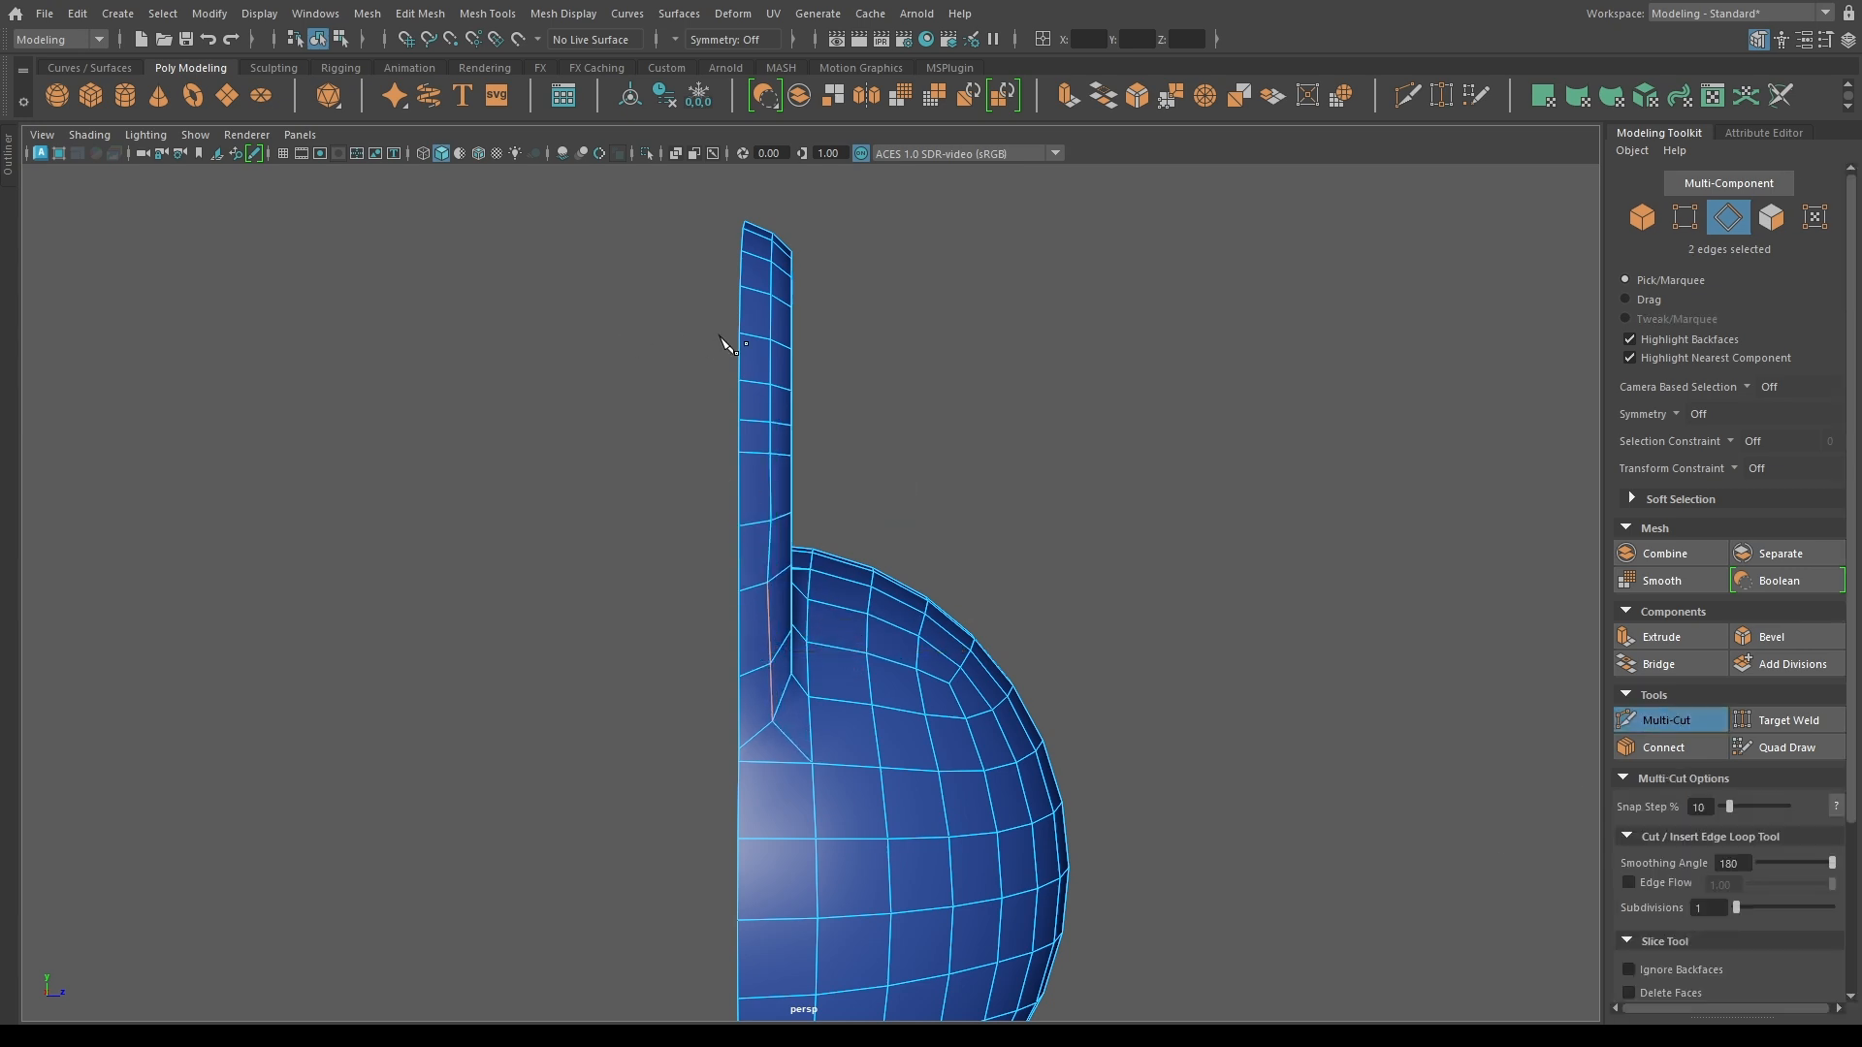
{"action": "key", "text": "w"}
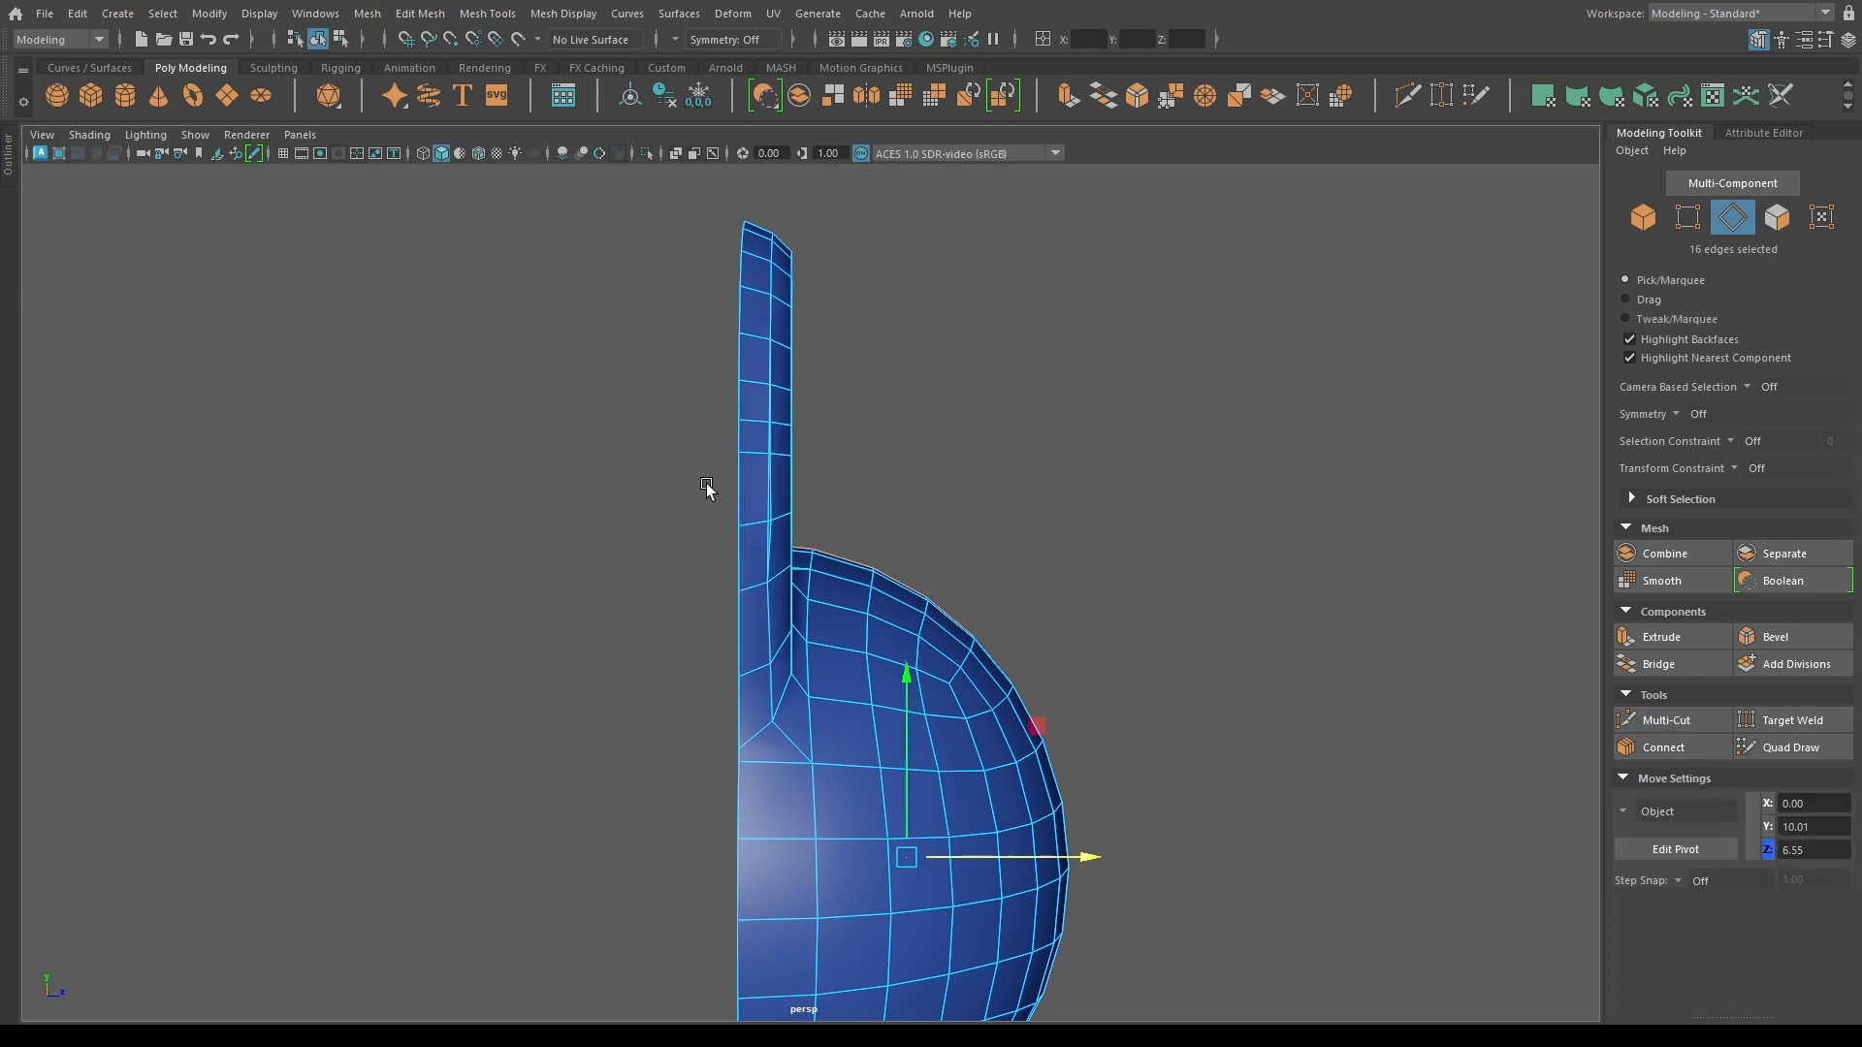
{"action": "double_click", "coordinate": [772, 498]}
{"action": "left_click", "coordinate": [480, 591]}
Slide two lengthwise edges on the lower front face of the post away from the handle opening.
{"action": "left_click_drag", "start_coordinate": [480, 590], "coordinate": [229, 573], "text": "alt"}
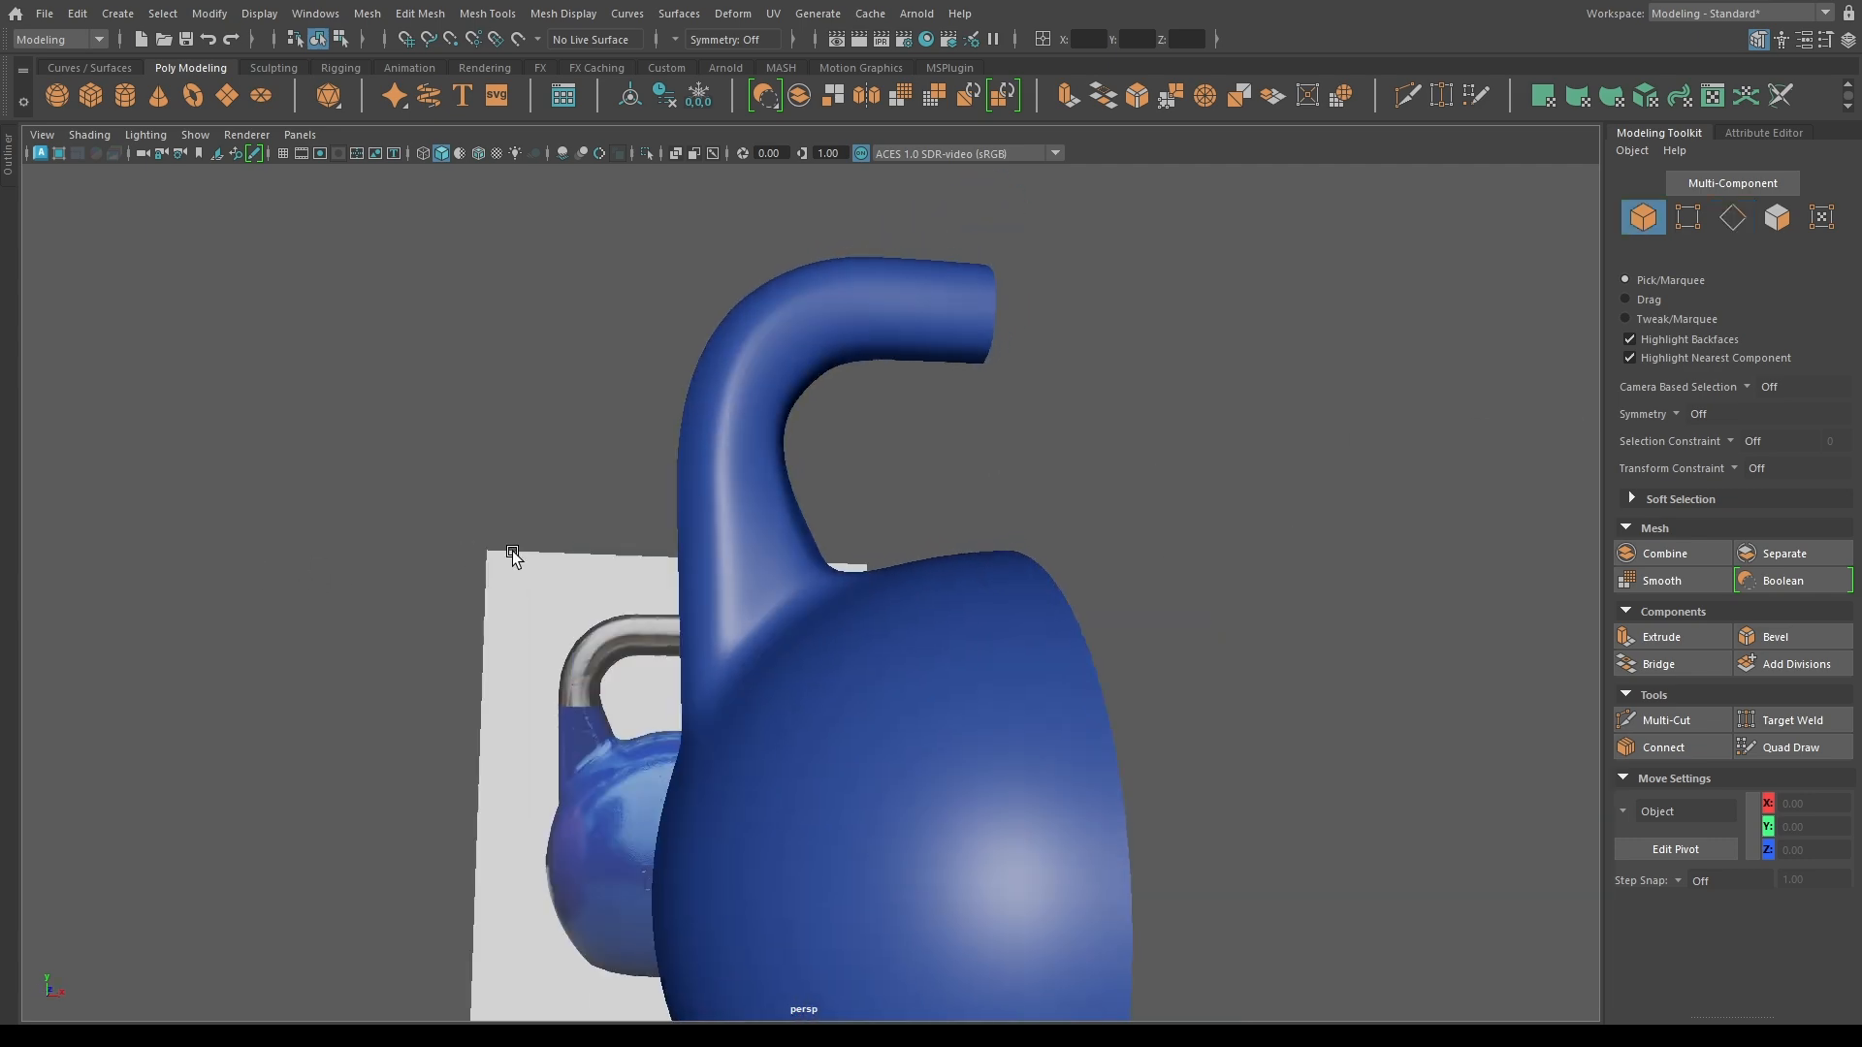
{"action": "left_click_drag", "start_coordinate": [511, 552], "coordinate": [760, 511], "text": "alt"}
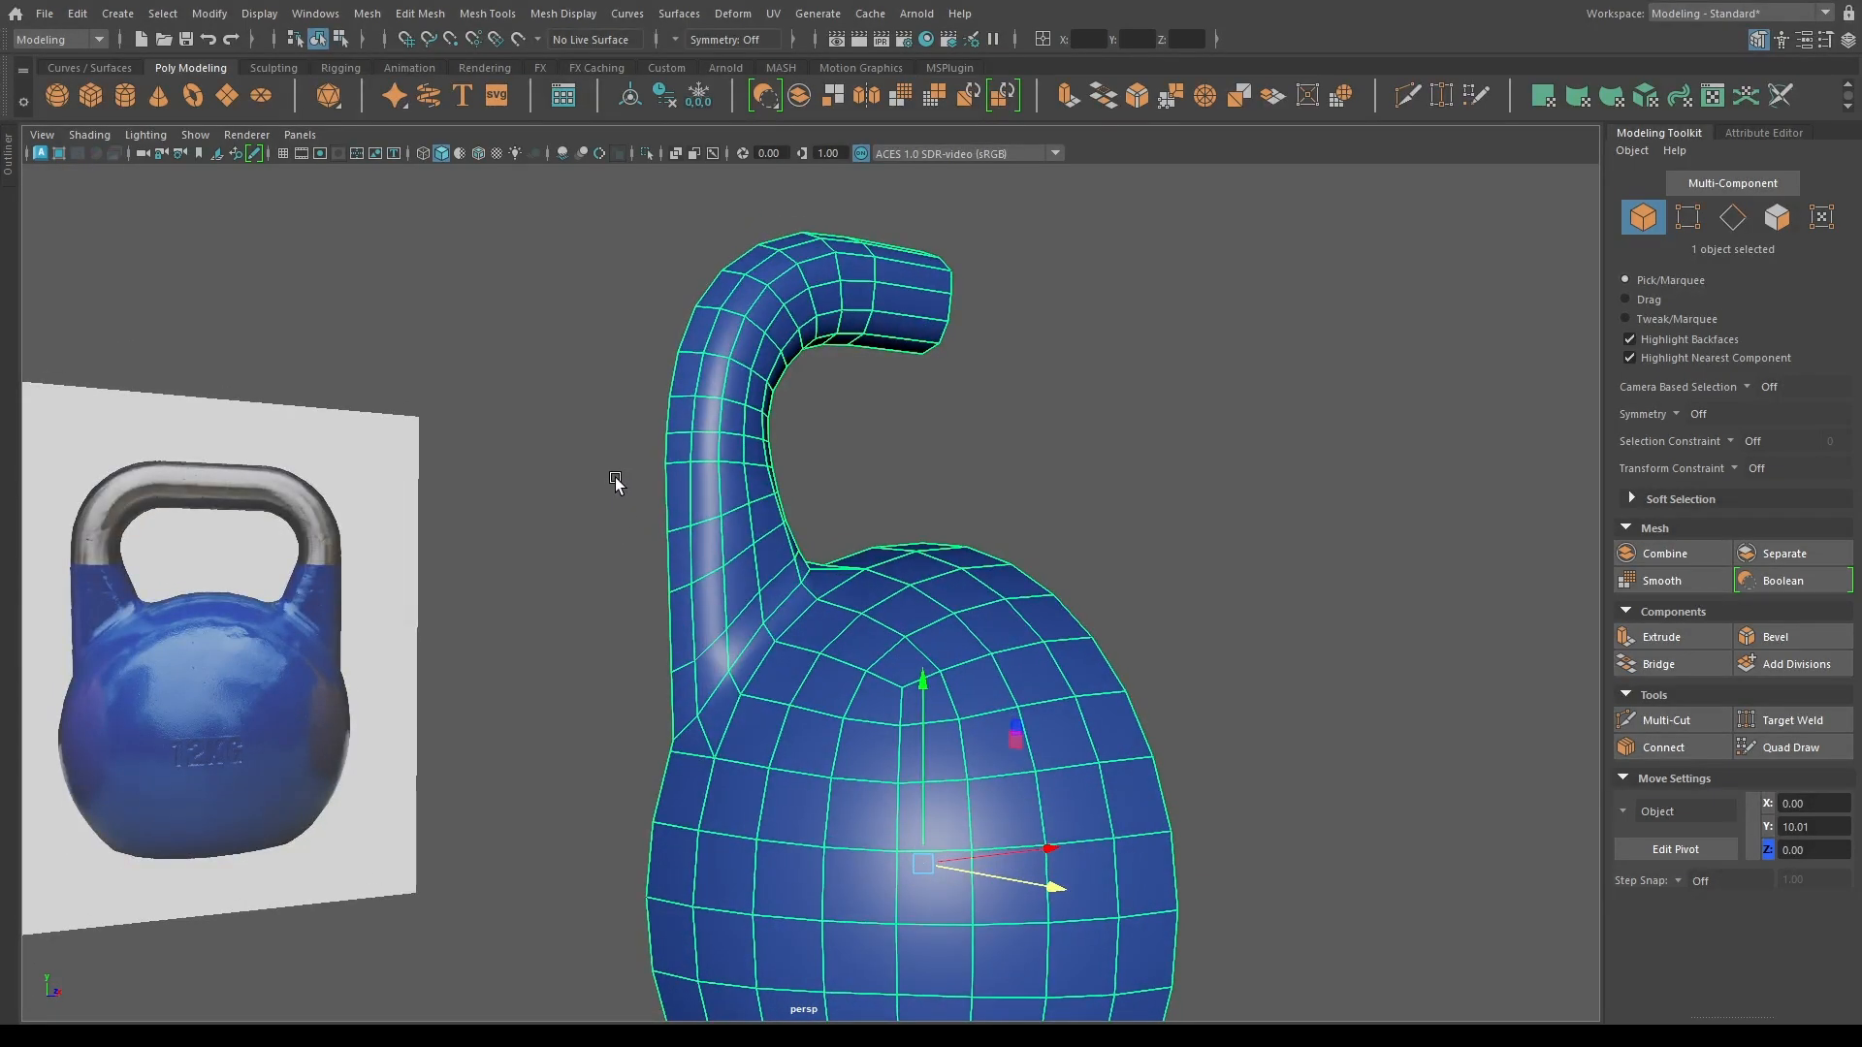
{"action": "right_click_drag", "start_coordinate": [615, 477], "coordinate": [665, 542]}
{"action": "left_click_drag", "start_coordinate": [665, 541], "coordinate": [798, 533], "text": "alt"}
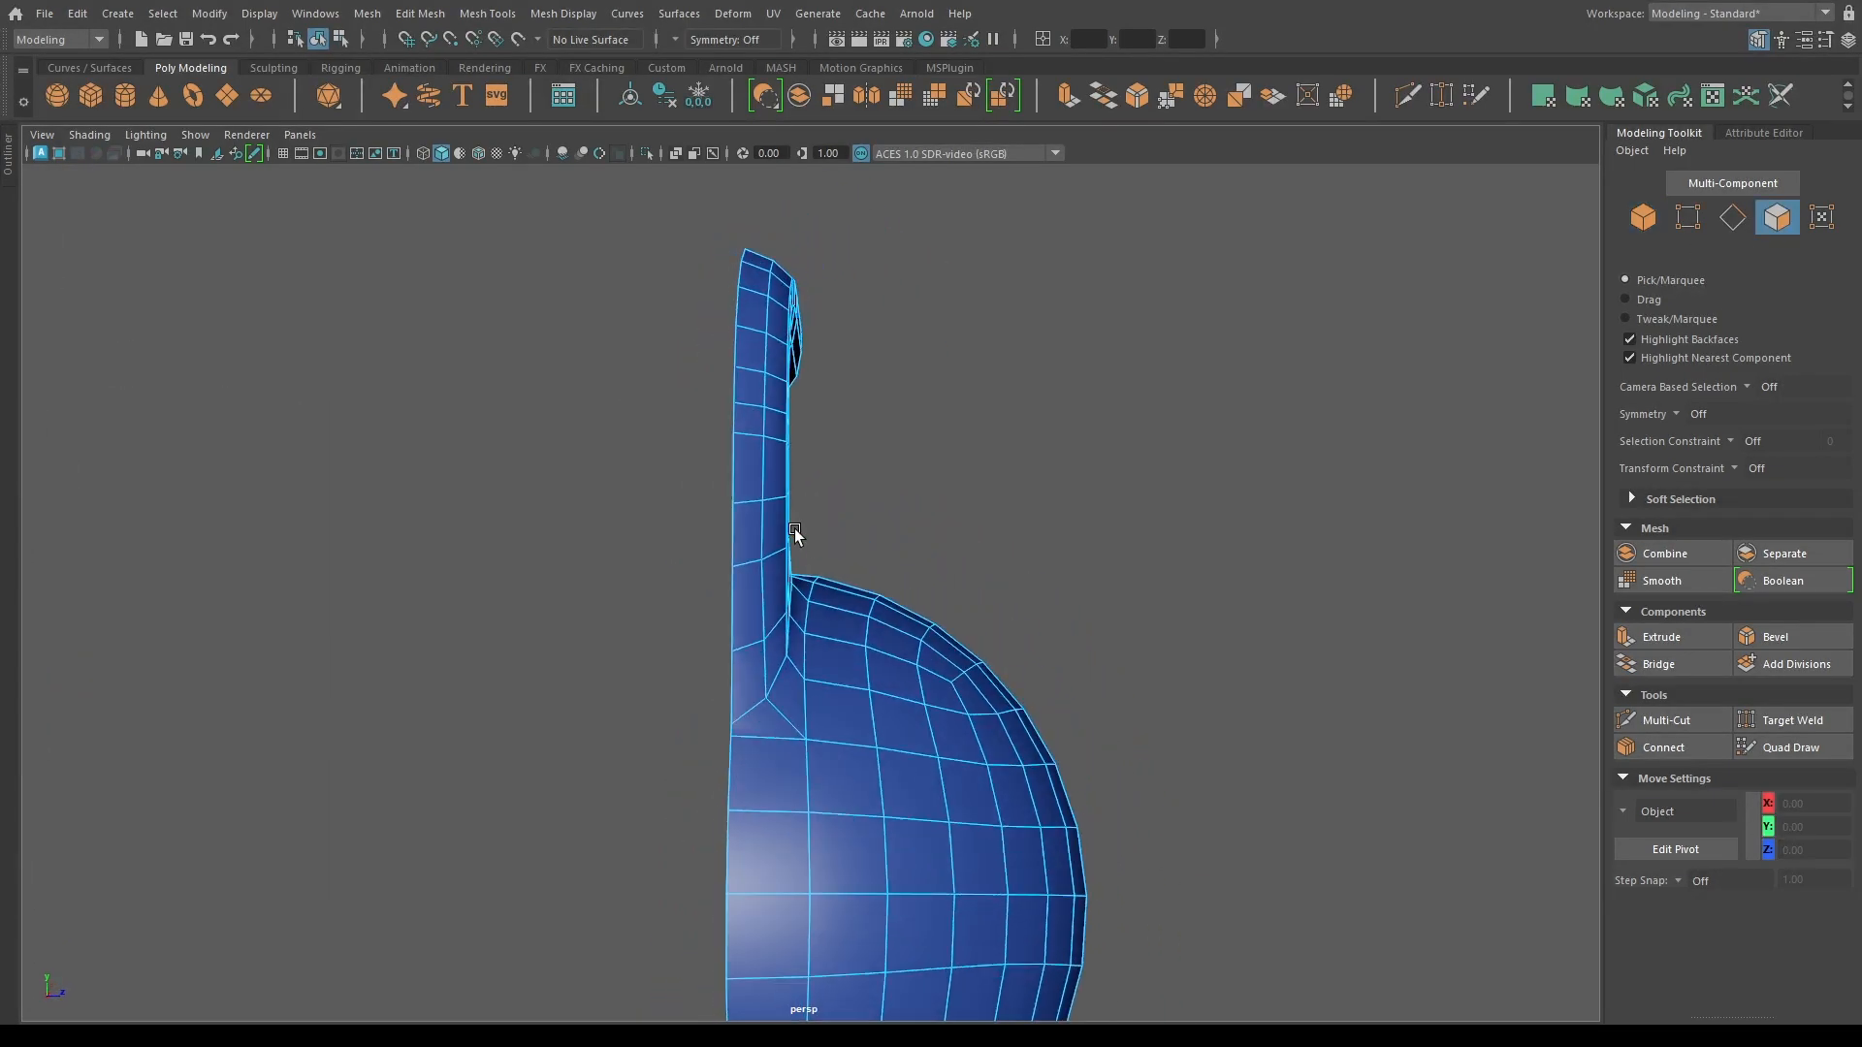
{"action": "right_click_drag", "start_coordinate": [798, 532], "coordinate": [807, 715], "text": "alt"}
{"action": "left_click_drag", "start_coordinate": [806, 715], "coordinate": [719, 713], "text": "alt"}
{"action": "right_click_drag", "start_coordinate": [781, 522], "coordinate": [781, 320]}
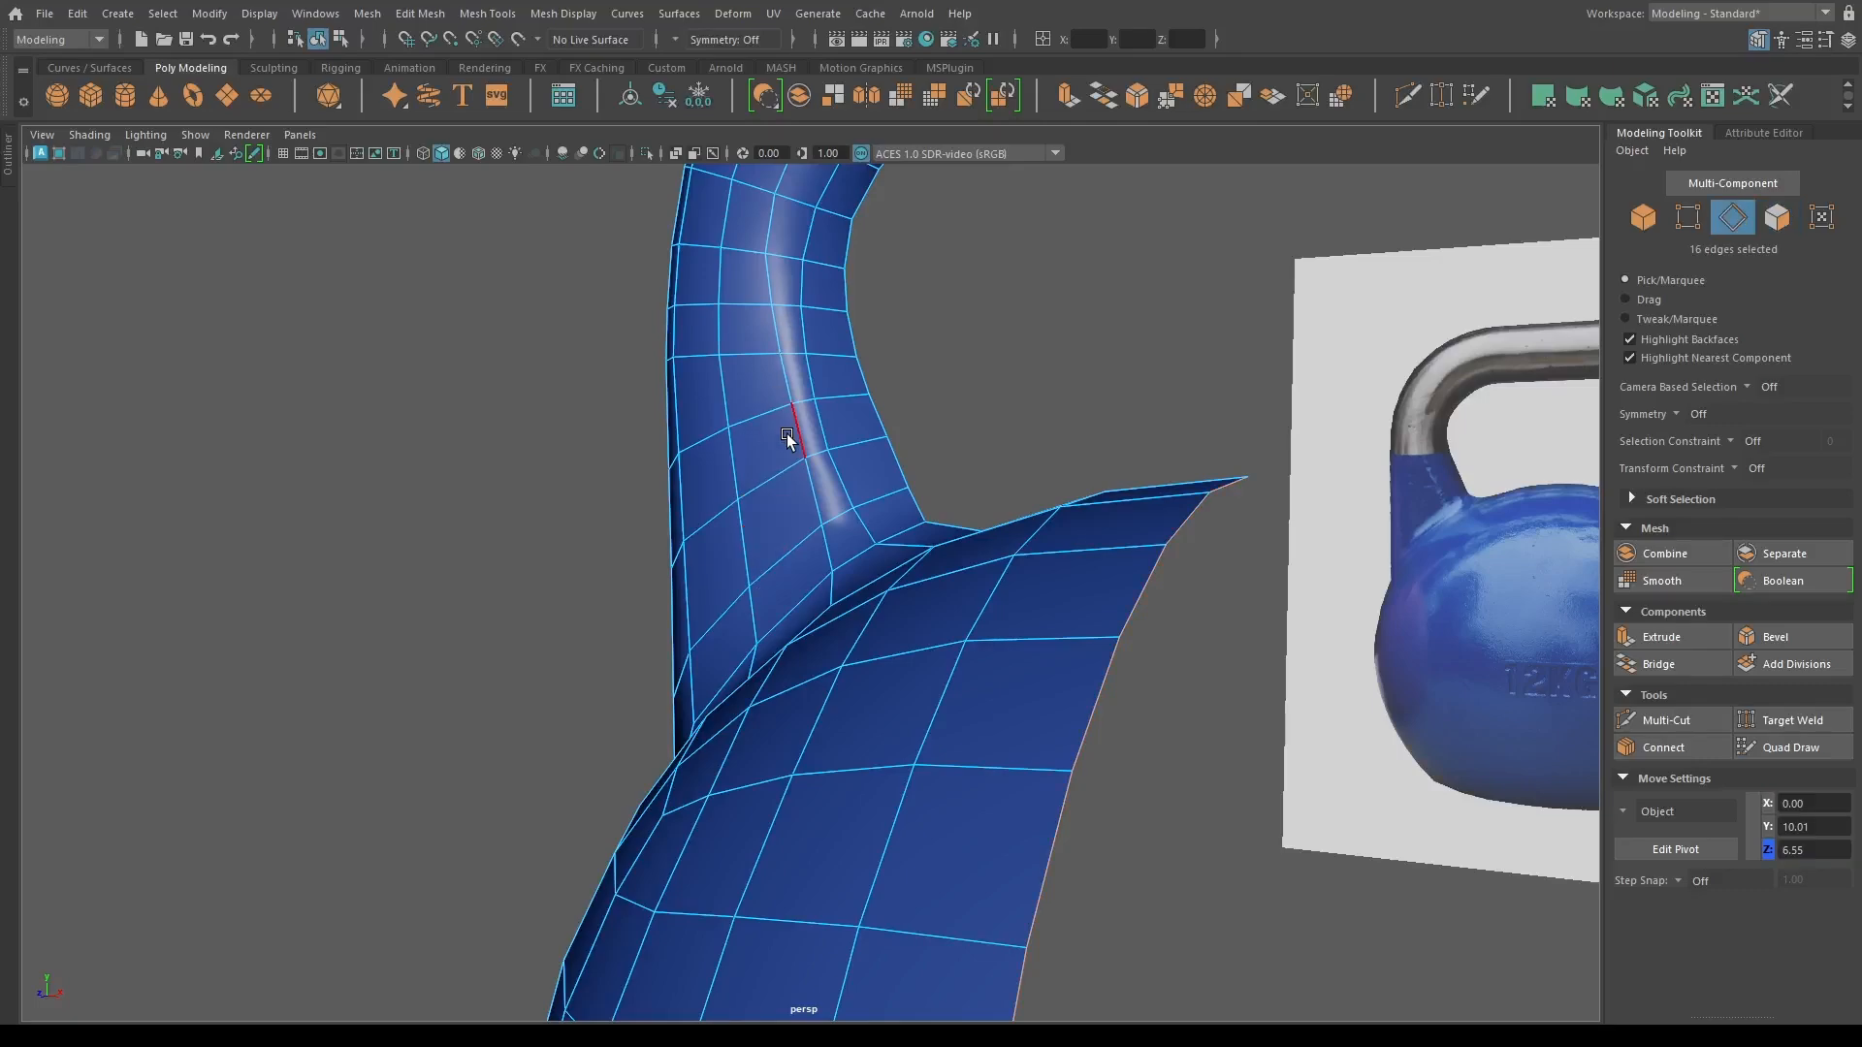
{"action": "left_click", "coordinate": [788, 435]}
{"action": "left_click", "coordinate": [817, 498], "text": "shift"}
{"action": "left_click_drag", "start_coordinate": [806, 464], "coordinate": [791, 473]}
Slide individual vertices on the post's front face and near its base to even out the lengthwise edge flow.
{"action": "right_click_drag", "start_coordinate": [771, 366], "coordinate": [746, 349]}
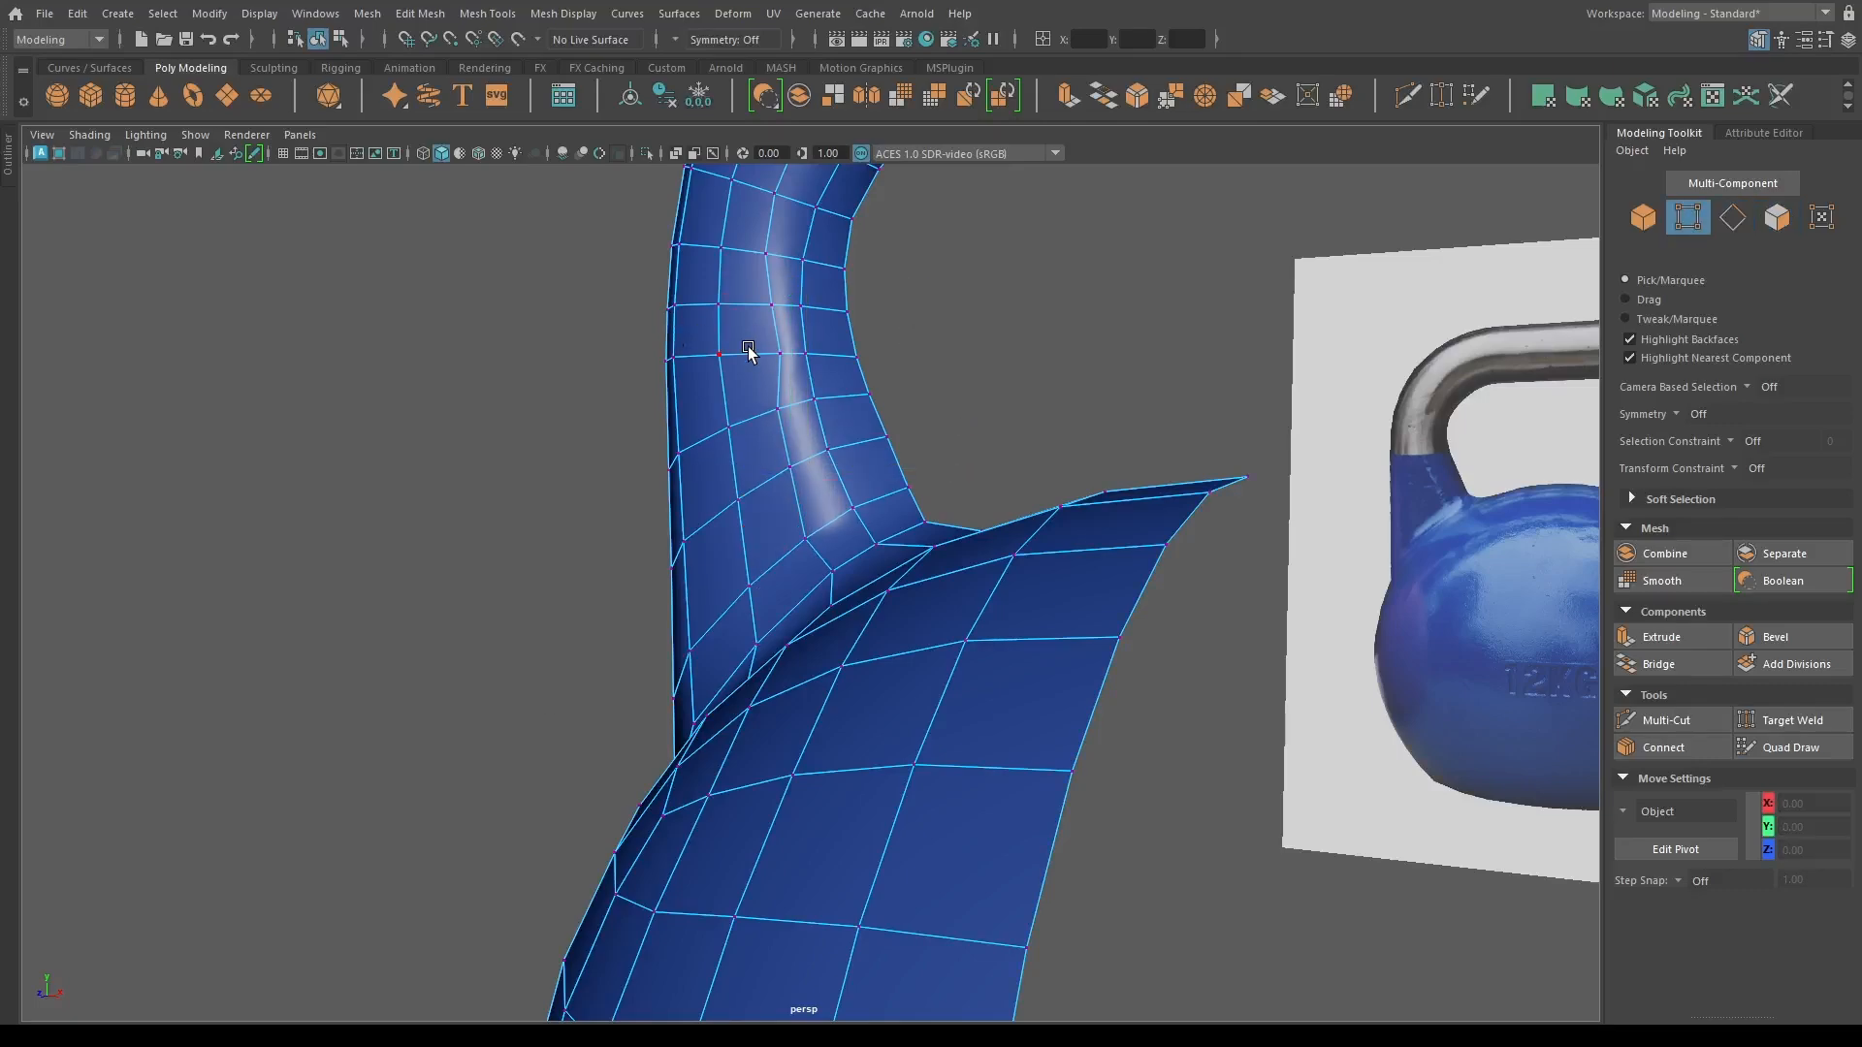
{"action": "left_click", "coordinate": [776, 354]}
{"action": "left_click_drag", "start_coordinate": [777, 355], "coordinate": [758, 309], "text": "ctrl+shift"}
{"action": "left_click", "coordinate": [769, 307]}
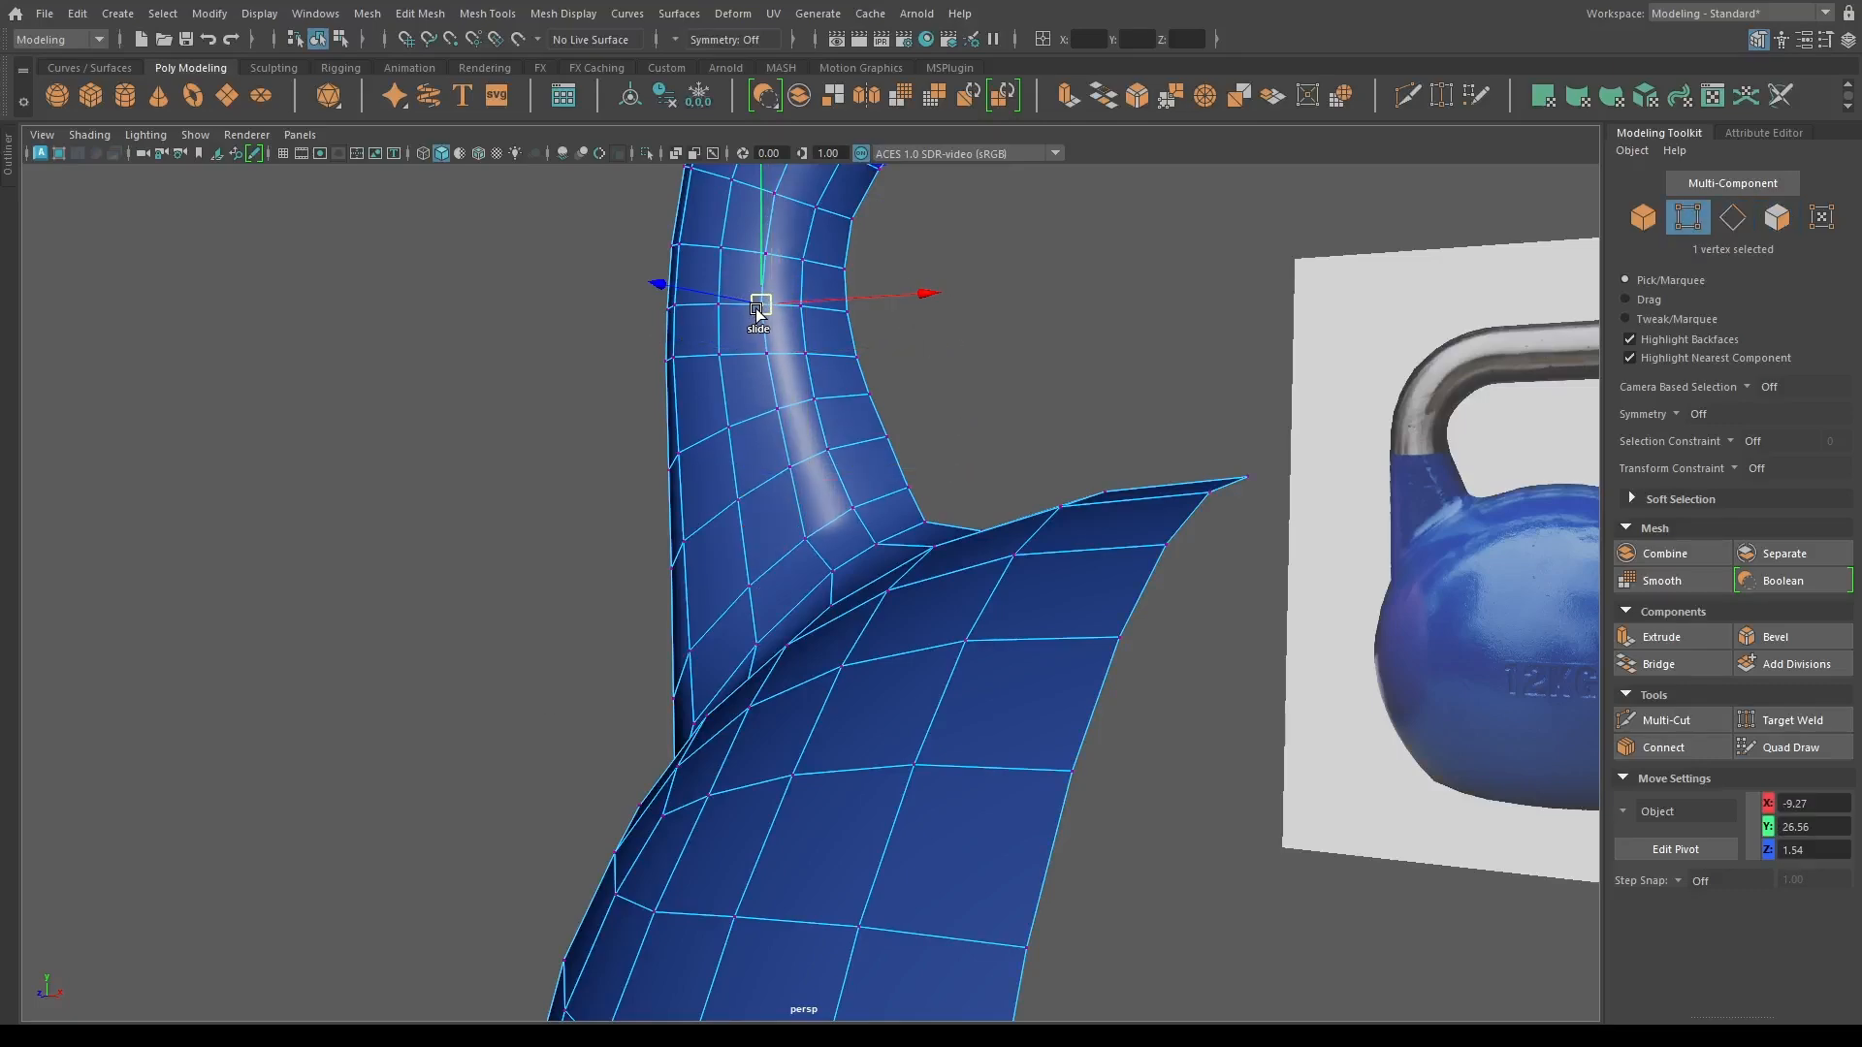
{"action": "left_click_drag", "start_coordinate": [669, 412], "coordinate": [729, 473], "text": "alt"}
{"action": "left_click", "coordinate": [819, 570]}
{"action": "left_click_drag", "start_coordinate": [818, 569], "coordinate": [808, 562], "text": "ctrl+shift"}
{"action": "left_click_drag", "start_coordinate": [669, 594], "coordinate": [716, 632], "text": "alt"}
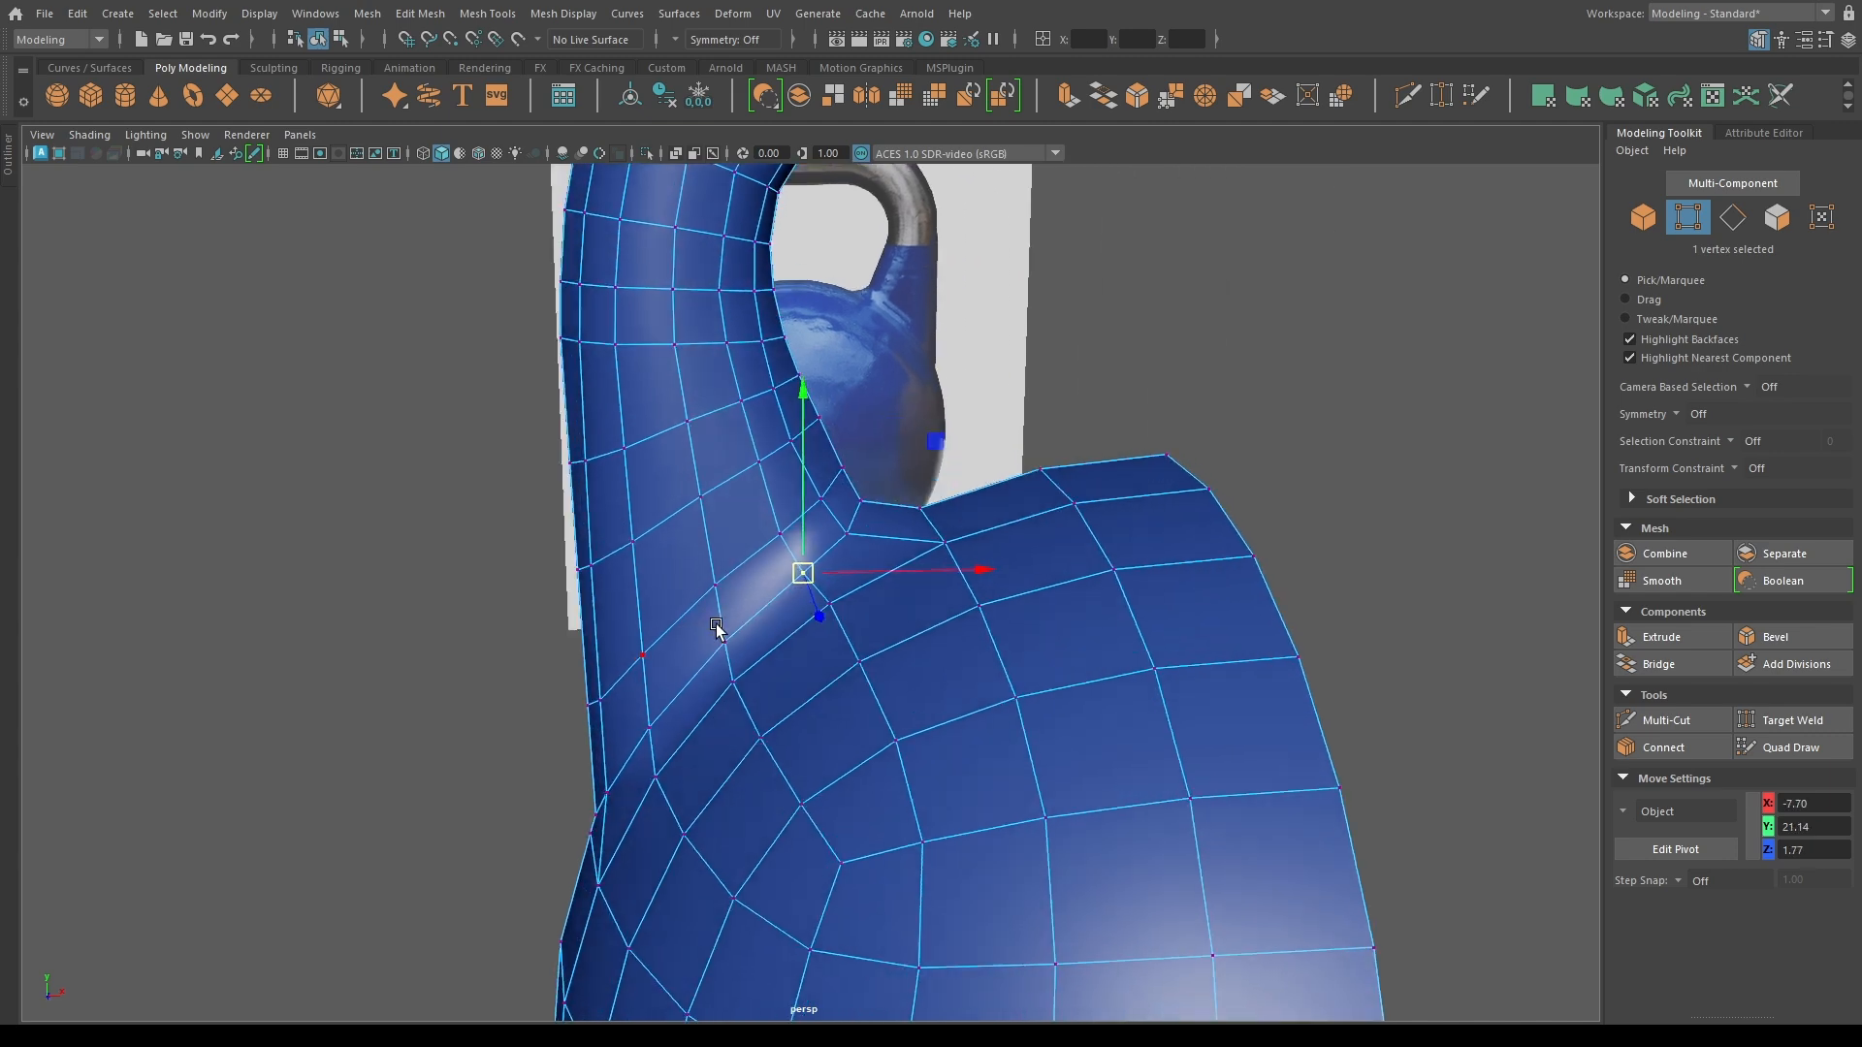
{"action": "right_click_drag", "start_coordinate": [713, 632], "coordinate": [776, 567]}
{"action": "scroll", "coordinate": [652, 586], "scroll_direction": "down", "scroll_amount": 8}
{"action": "left_click", "coordinate": [652, 585]}
{"action": "left_click_drag", "start_coordinate": [653, 585], "coordinate": [723, 615], "text": "alt"}
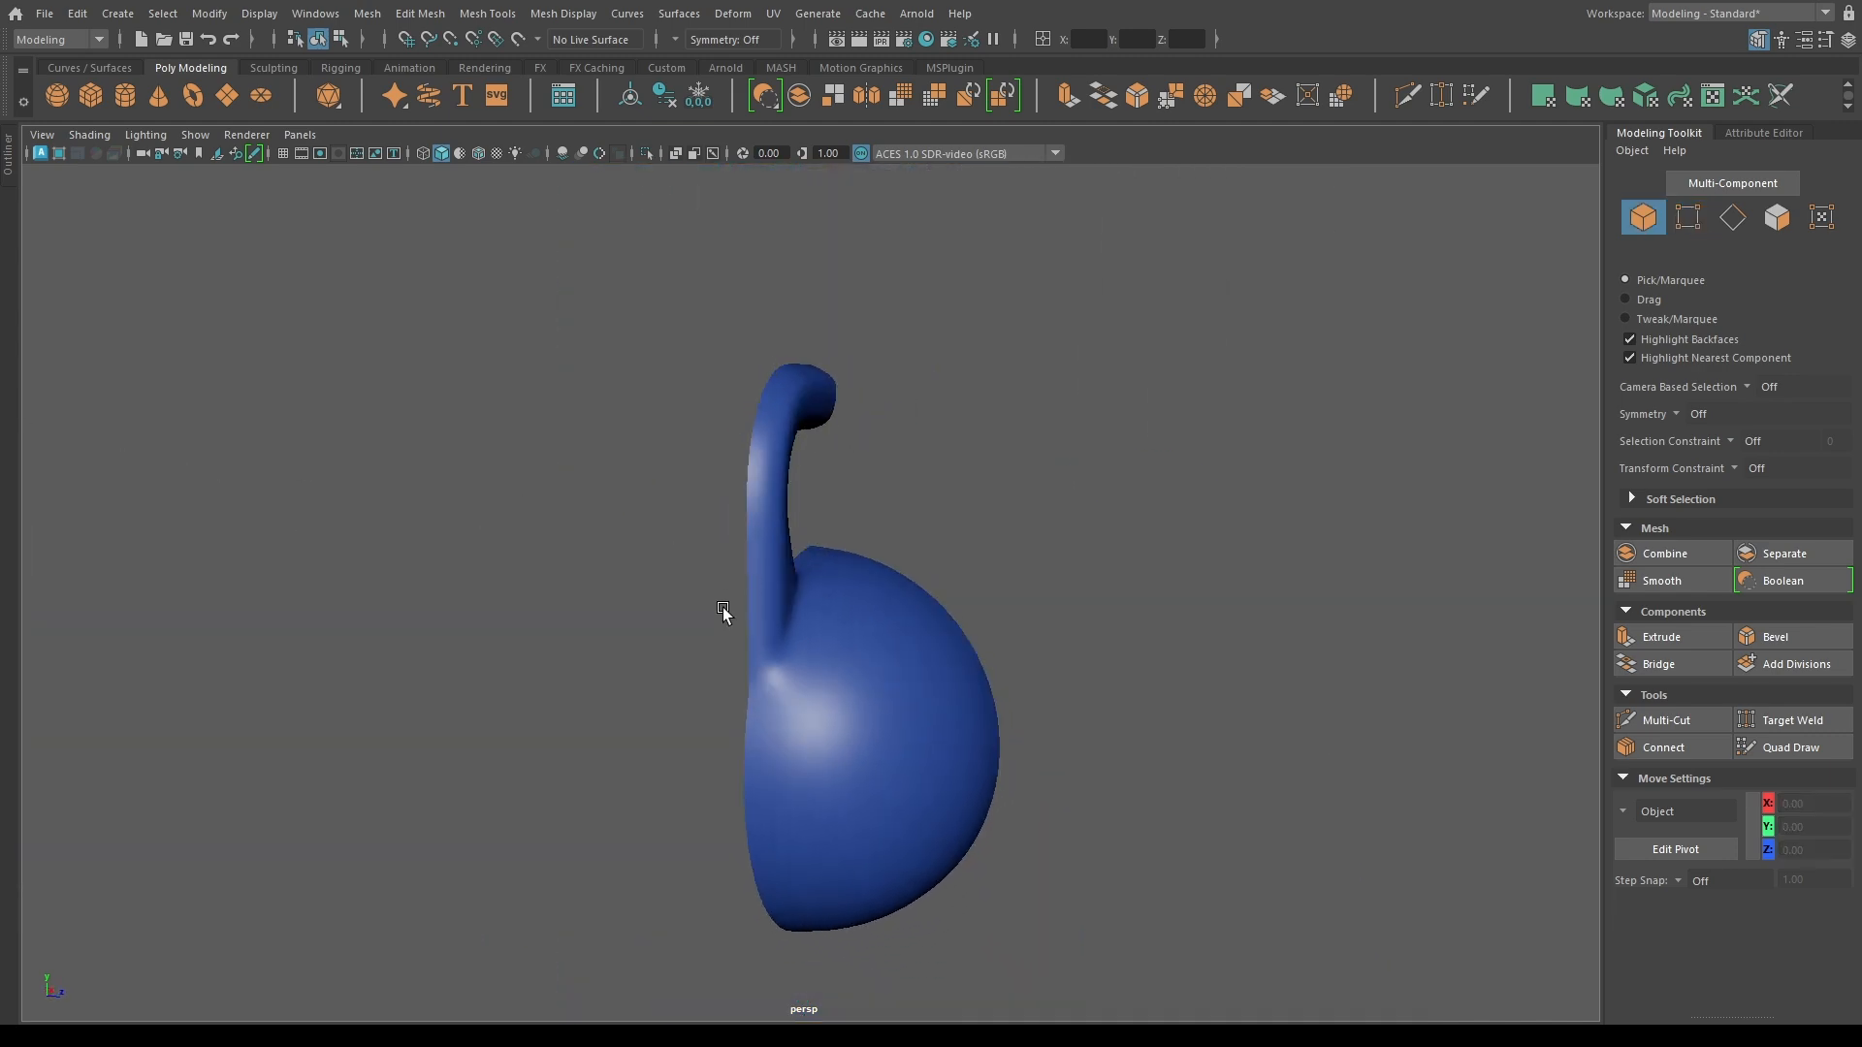
Slide the front vertex near the post's outer base to improve its transition into the body.
{"action": "left_click", "coordinate": [764, 669]}
{"action": "left_click_drag", "start_coordinate": [760, 677], "coordinate": [673, 710], "text": "alt"}
{"action": "scroll", "coordinate": [669, 719], "scroll_direction": "up", "scroll_amount": 6}
{"action": "right_click_drag", "start_coordinate": [640, 799], "coordinate": [609, 790]}
{"action": "left_click", "coordinate": [637, 797]}
{"action": "left_click_drag", "start_coordinate": [637, 790], "coordinate": [610, 641], "text": "ctrl+shift"}
{"action": "left_click", "coordinate": [676, 770]}
Insert an edge loop with Multi-Cut around the base of the post and inspect the smoothed junction.
{"action": "left_click", "coordinate": [1668, 720]}
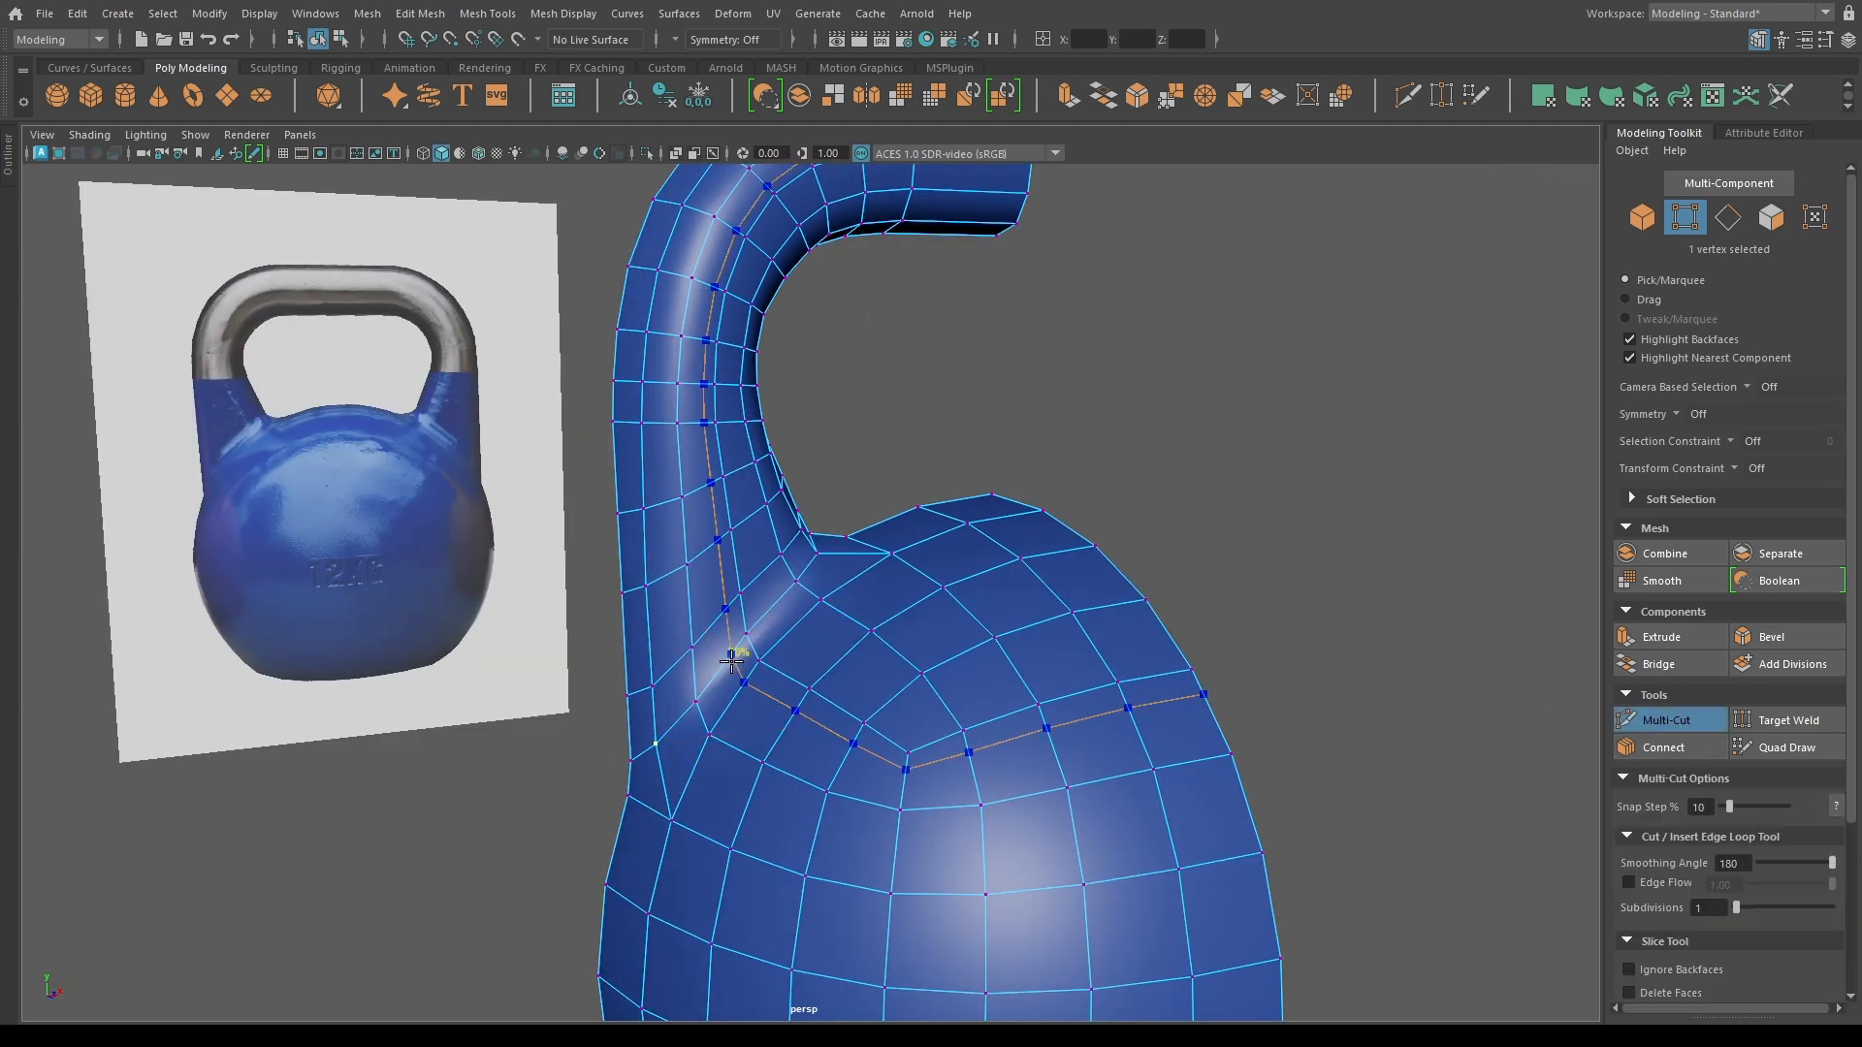
{"action": "left_click_drag", "start_coordinate": [756, 648], "coordinate": [578, 715], "text": "alt"}
{"action": "key", "text": "w"}
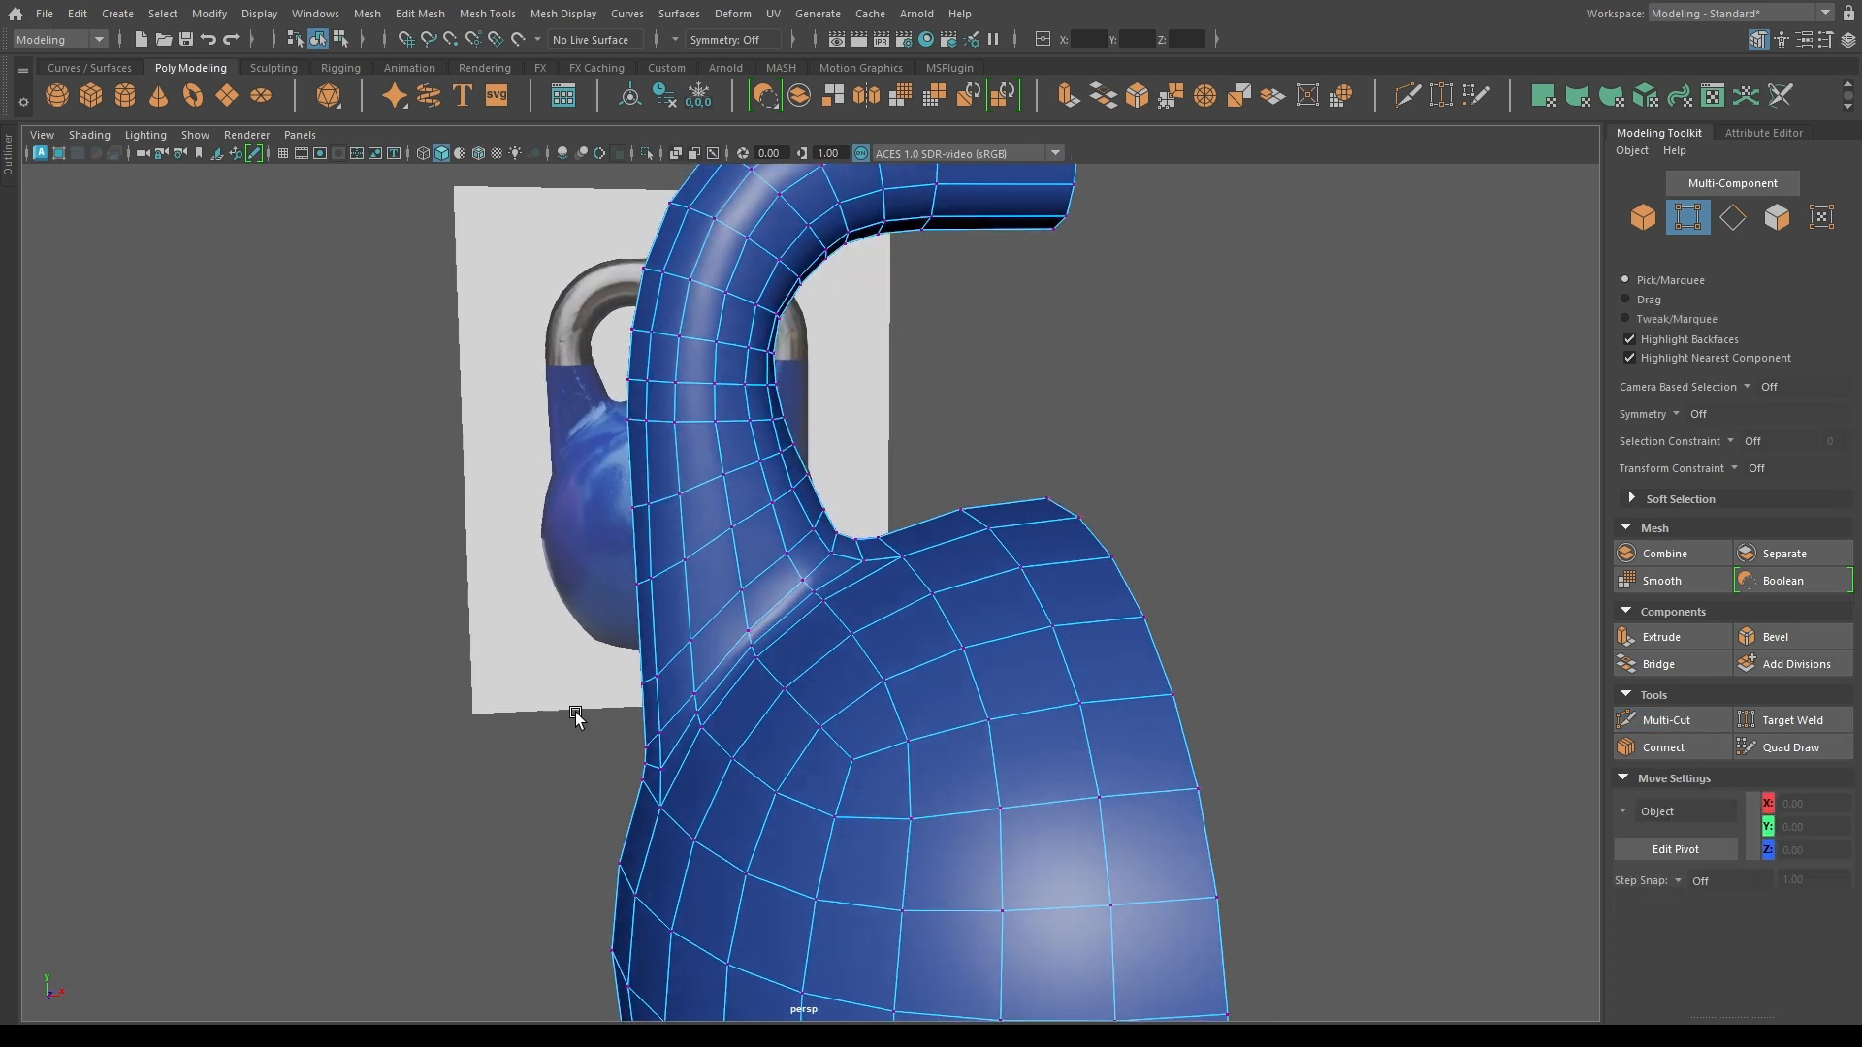
{"action": "key", "text": "F8"}
{"action": "left_click", "coordinate": [578, 714]}
{"action": "right_click_drag", "start_coordinate": [580, 713], "coordinate": [598, 666], "text": "alt"}
{"action": "left_click_drag", "start_coordinate": [598, 665], "coordinate": [706, 625], "text": "alt"}
{"action": "right_click_drag", "start_coordinate": [706, 625], "coordinate": [978, 659], "text": "alt"}
{"action": "left_click_drag", "start_coordinate": [977, 660], "coordinate": [776, 693], "text": "alt"}
Fit the outer vertices at the base of the post to the reference outline in the front wireframe view.
{"action": "left_click", "coordinate": [770, 742]}
{"action": "key", "text": "1"}
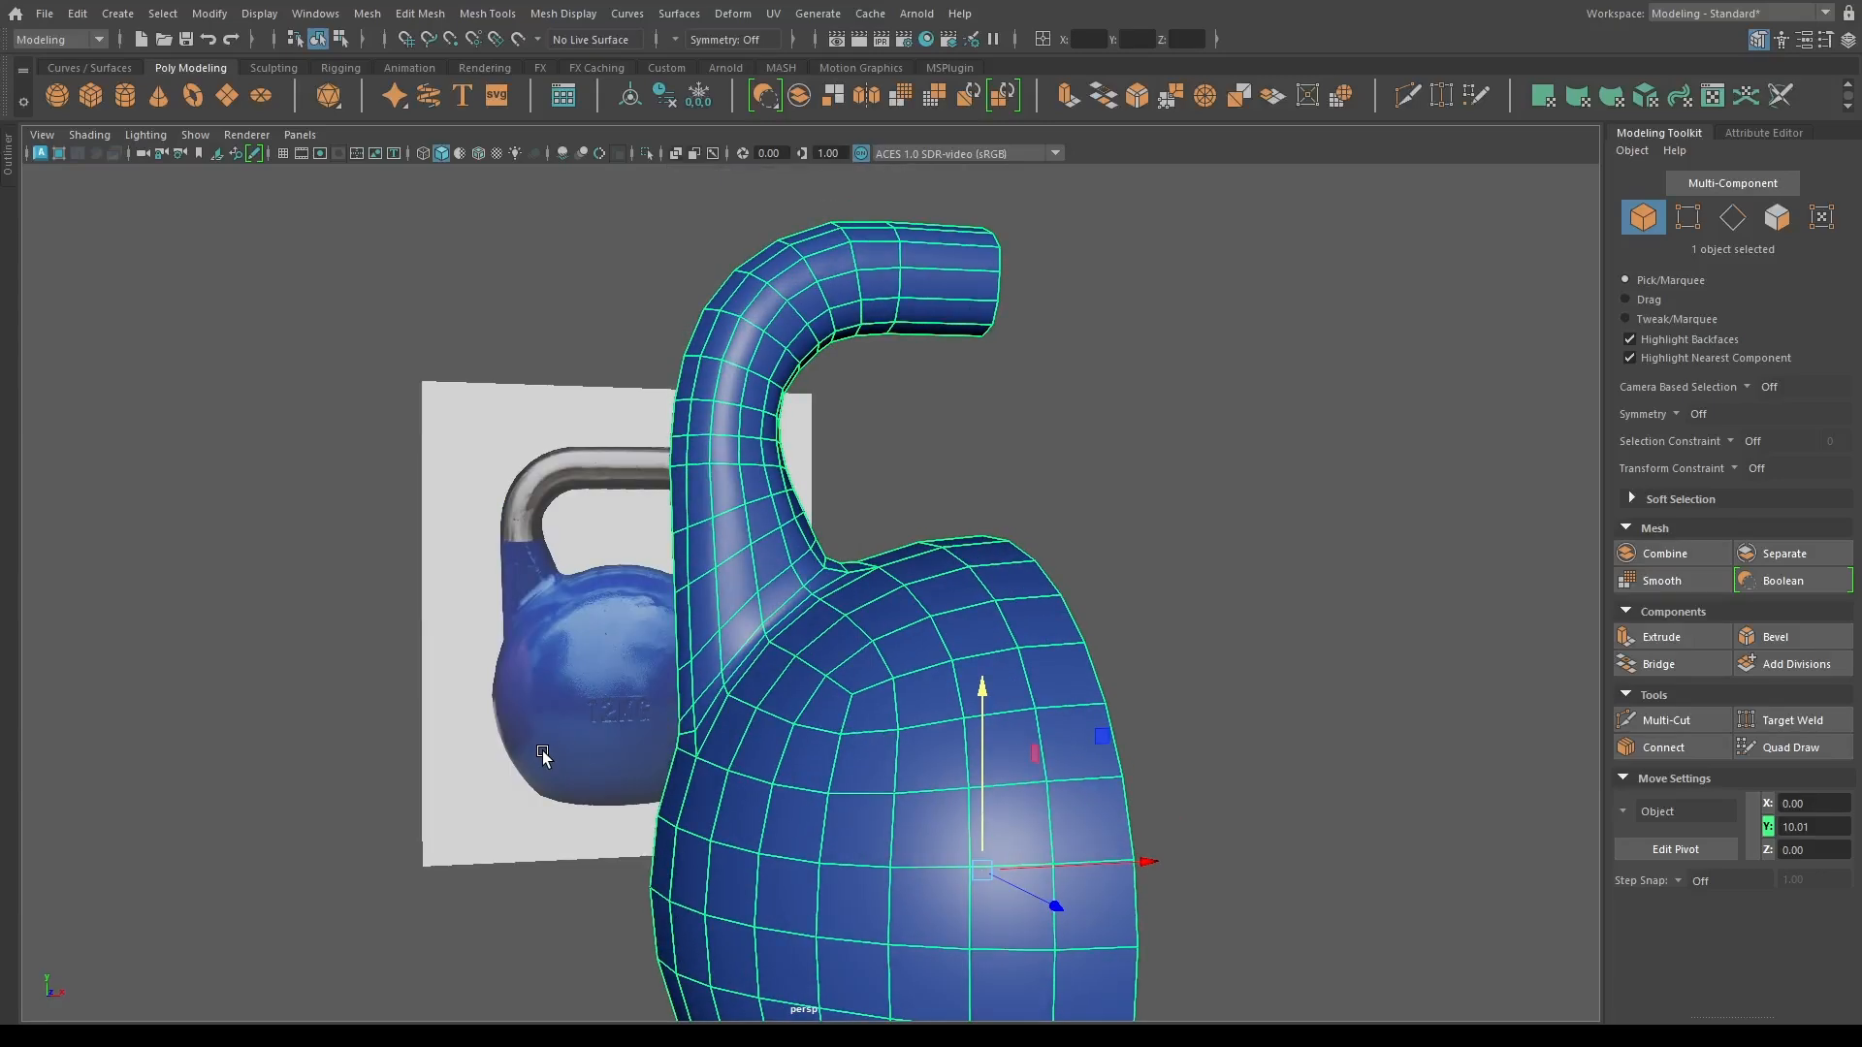
{"action": "left_click_drag", "start_coordinate": [544, 757], "coordinate": [398, 711], "text": "alt"}
{"action": "key", "text": "F9"}
{"action": "key", "text": "space"}
{"action": "key", "text": "space"}
{"action": "key", "text": "4"}
{"action": "middle_click_drag", "start_coordinate": [460, 926], "coordinate": [482, 504], "text": "alt"}
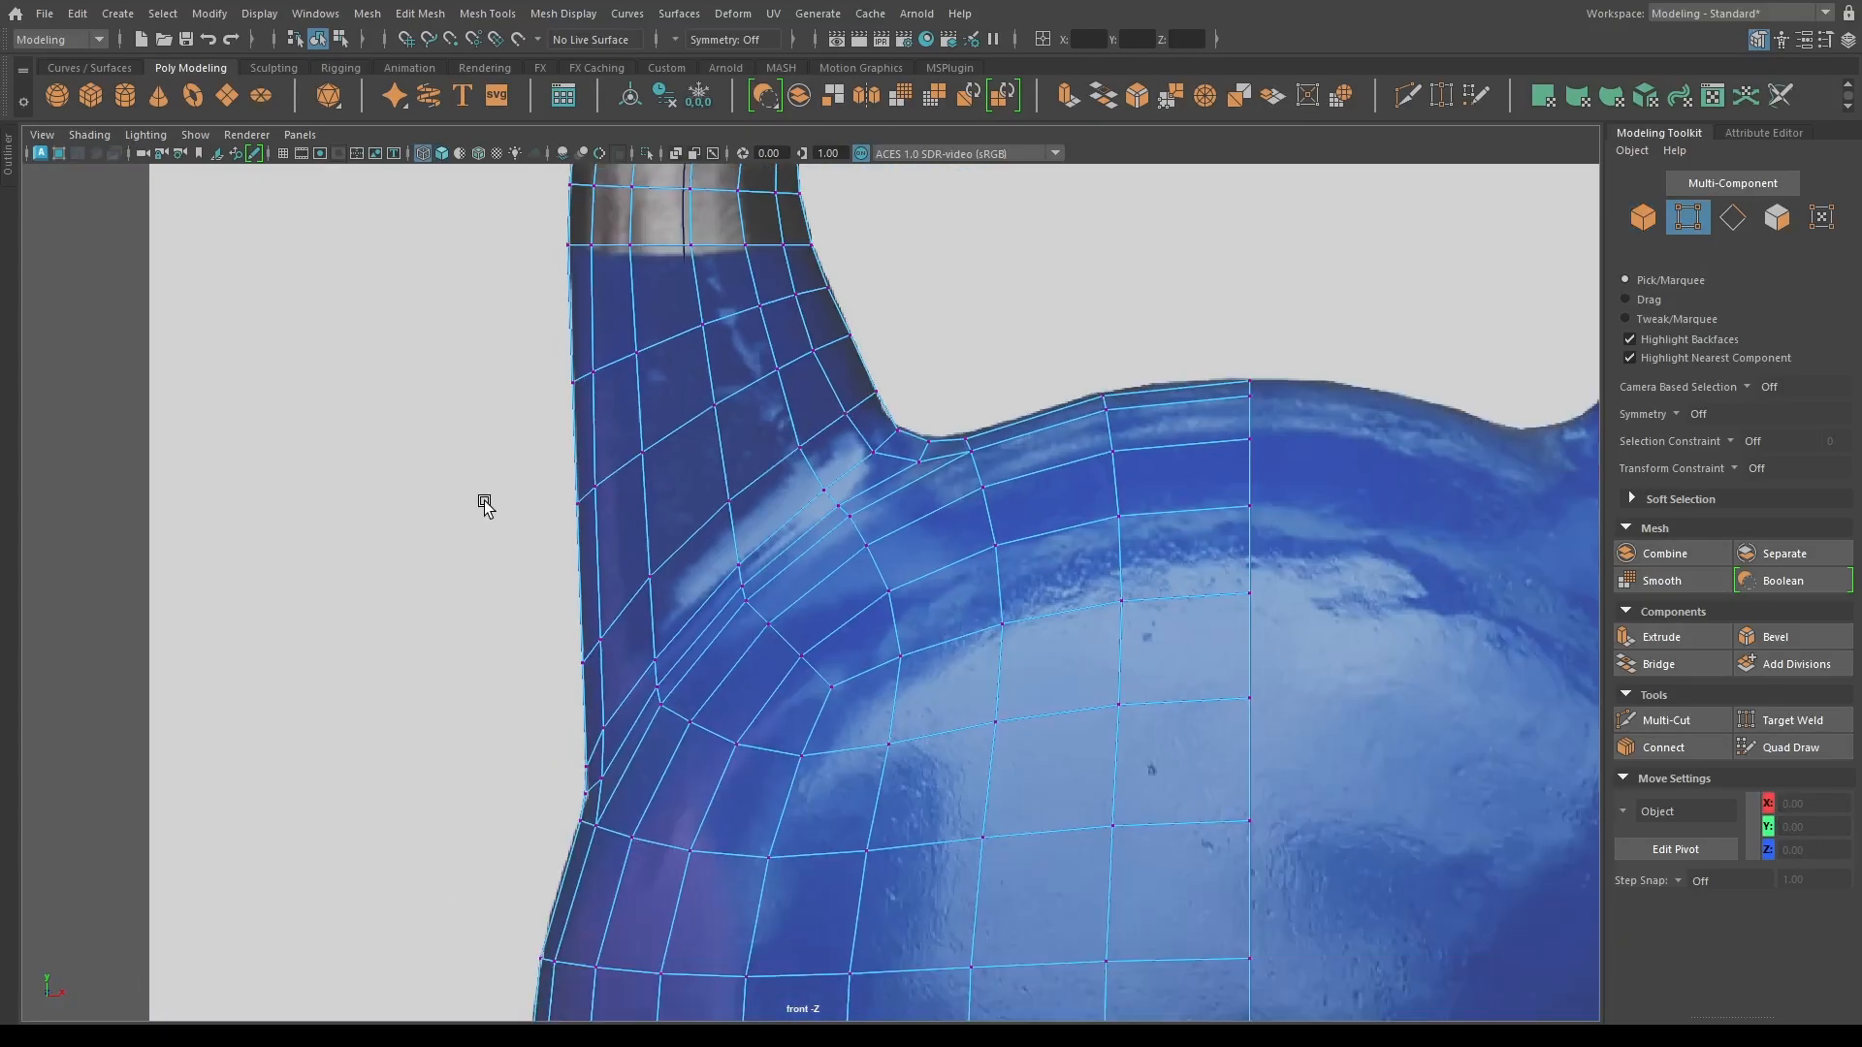
{"action": "right_click_drag", "start_coordinate": [679, 921], "coordinate": [747, 860], "text": "alt"}
{"action": "left_click_drag", "start_coordinate": [468, 633], "coordinate": [525, 678]}
{"action": "left_click_drag", "start_coordinate": [479, 582], "coordinate": [503, 527]}
{"action": "left_click_drag", "start_coordinate": [488, 630], "coordinate": [523, 685]}
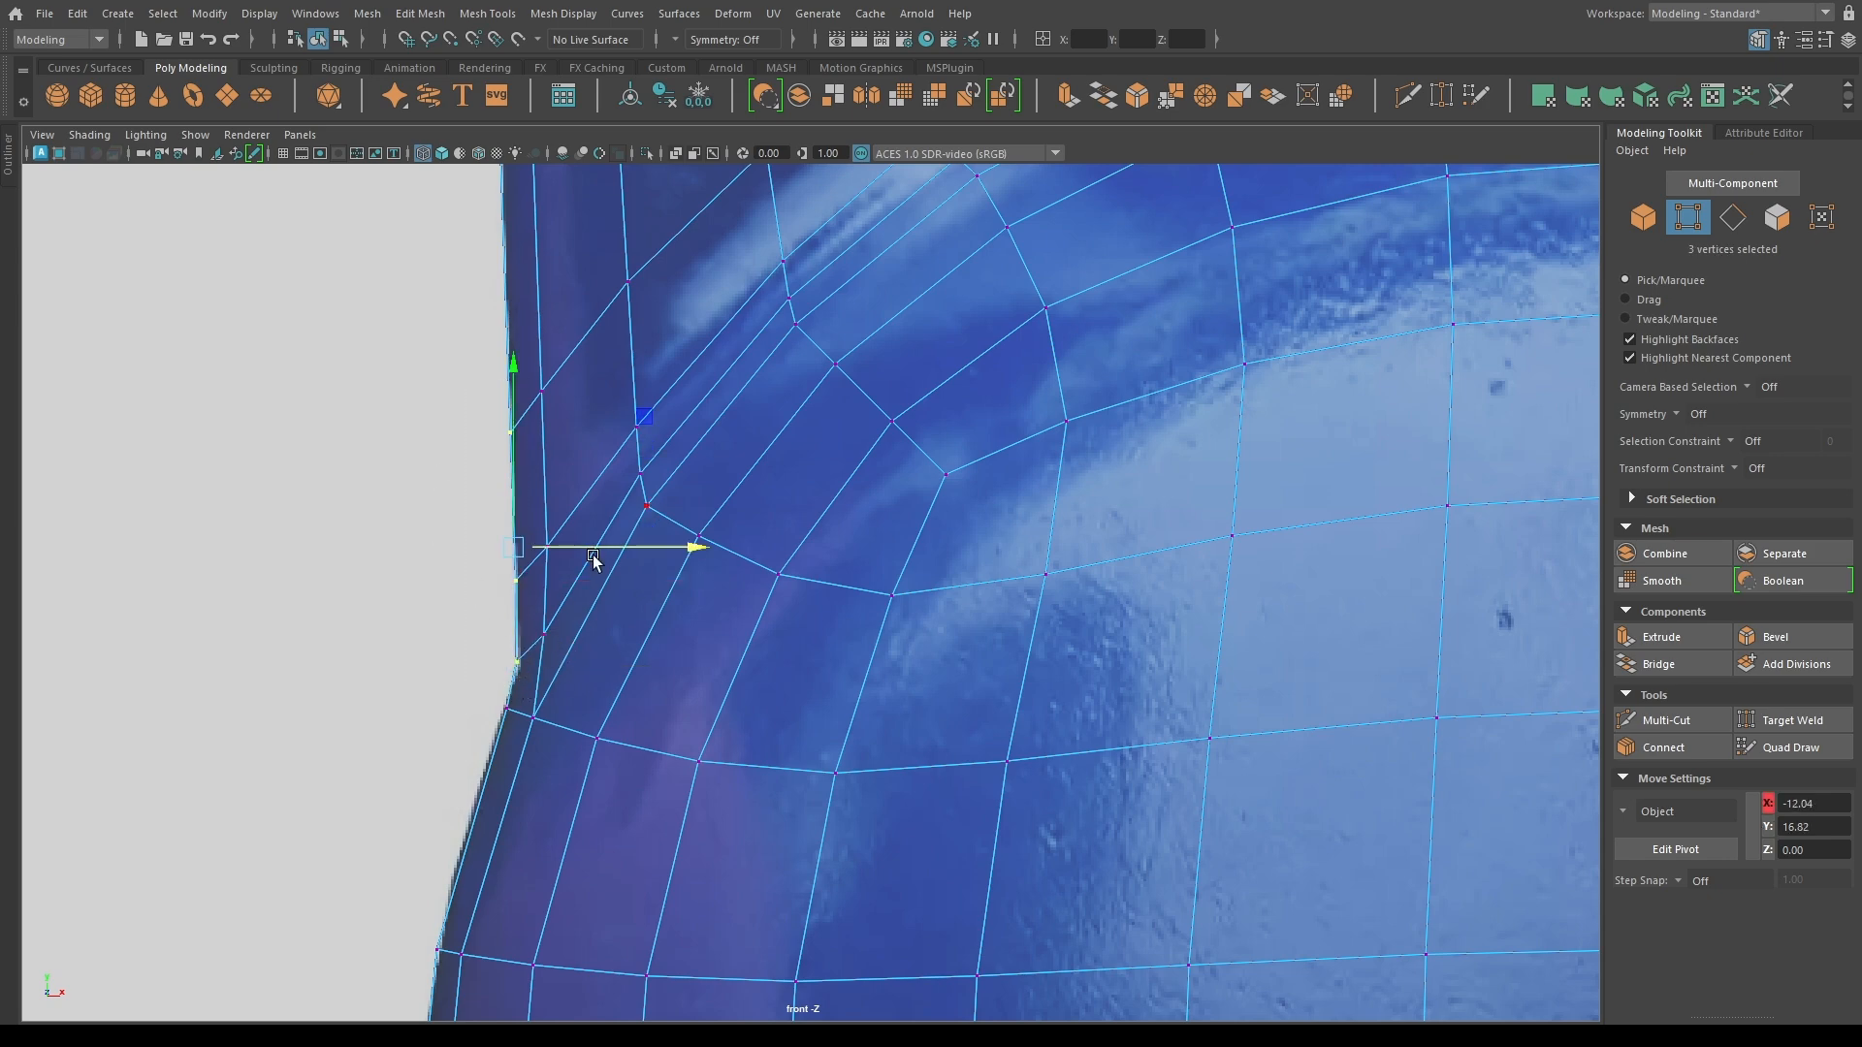
{"action": "left_click_drag", "start_coordinate": [587, 553], "coordinate": [594, 553]}
{"action": "scroll", "coordinate": [629, 380], "scroll_direction": "down", "scroll_amount": 2}
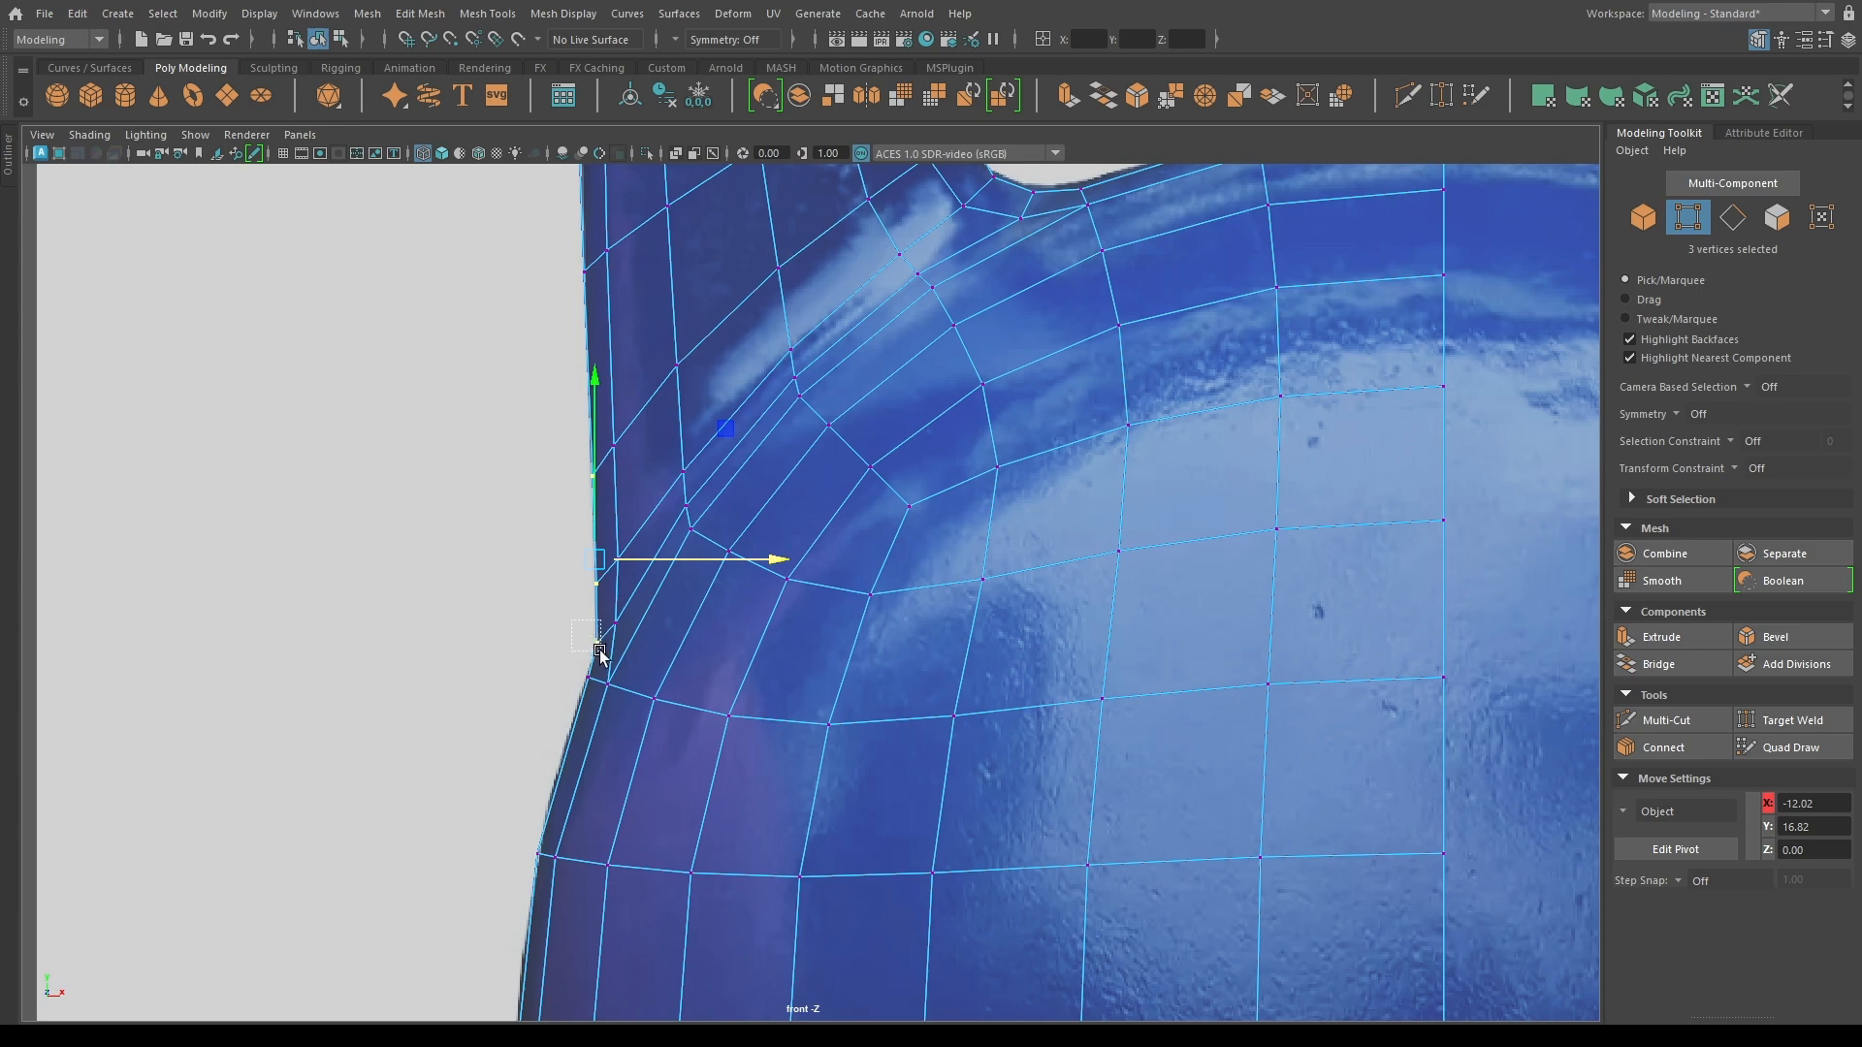
{"action": "left_click_drag", "start_coordinate": [600, 656], "coordinate": [602, 653]}
Move the inner edge vertices at the handle's lower bend onto the reference outline of the opening.
{"action": "middle_click_drag", "start_coordinate": [772, 364], "coordinate": [626, 630], "text": "alt"}
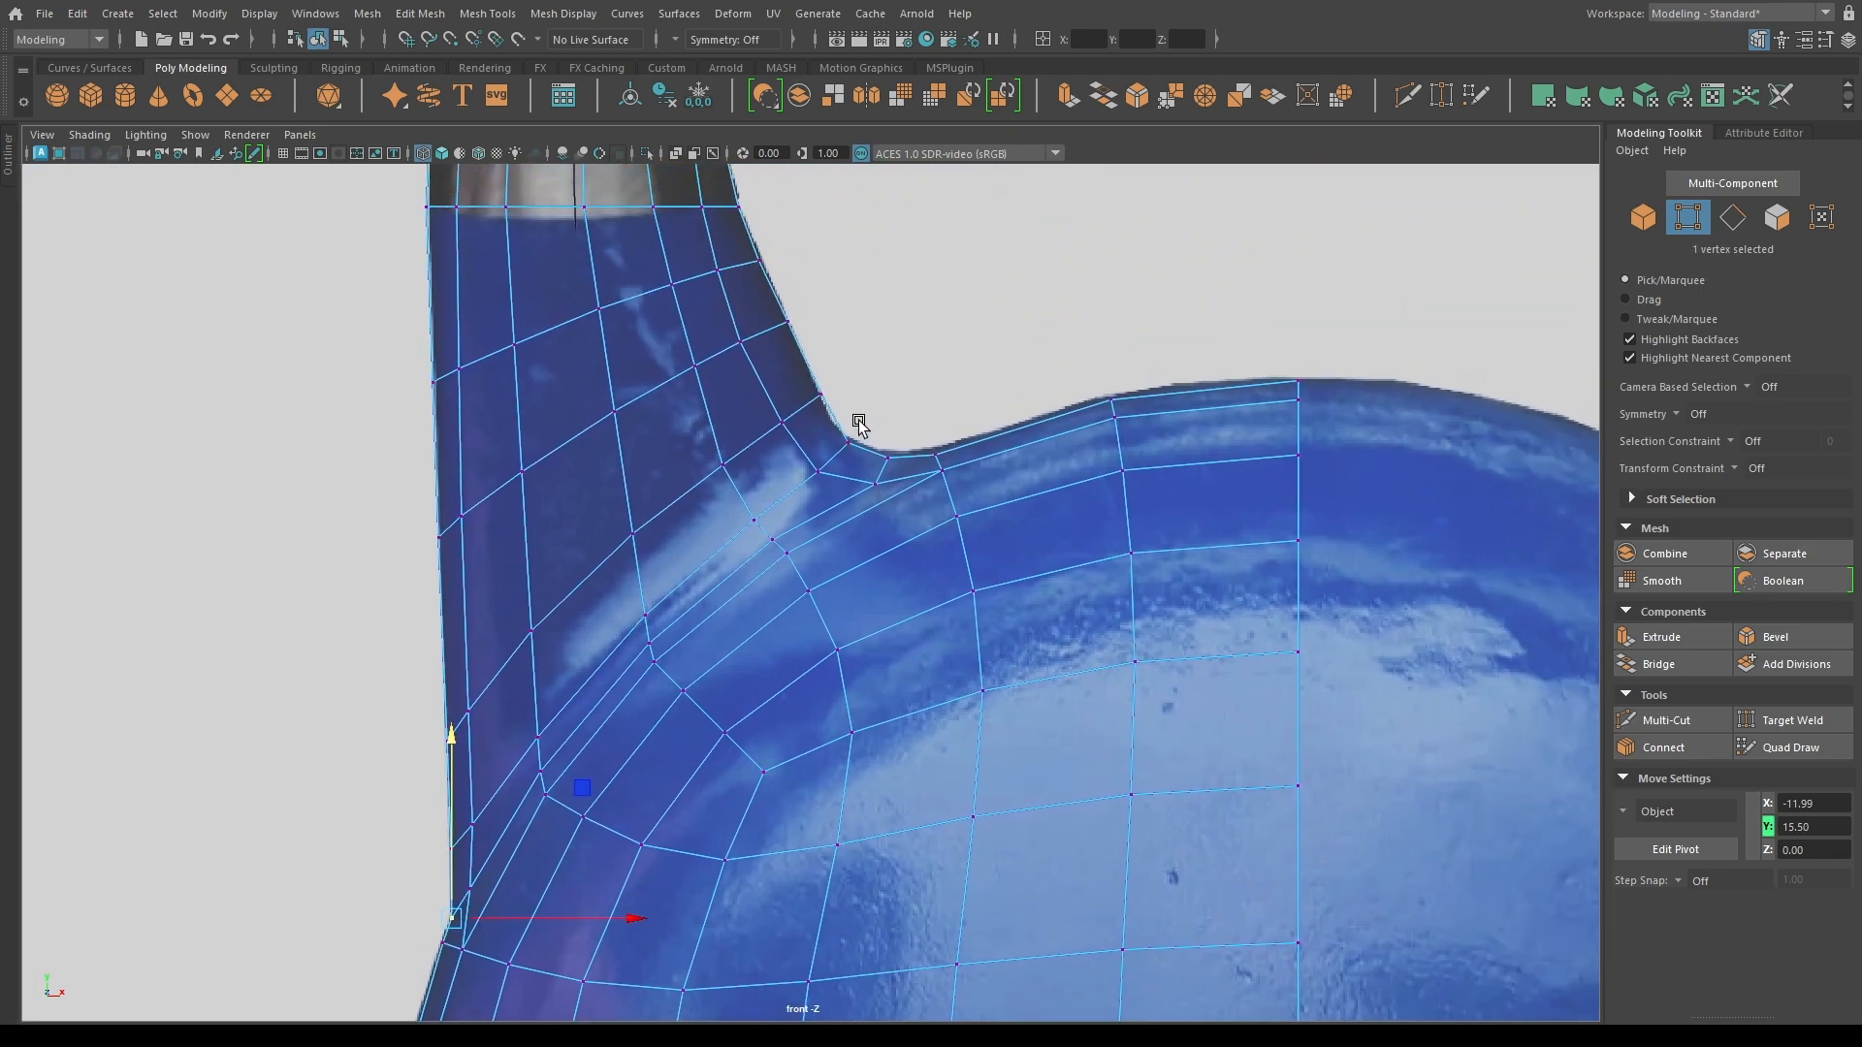
{"action": "middle_click_drag", "start_coordinate": [868, 297], "coordinate": [837, 510], "text": "alt"}
{"action": "middle_click_drag", "start_coordinate": [804, 417], "coordinate": [780, 617], "text": "alt"}
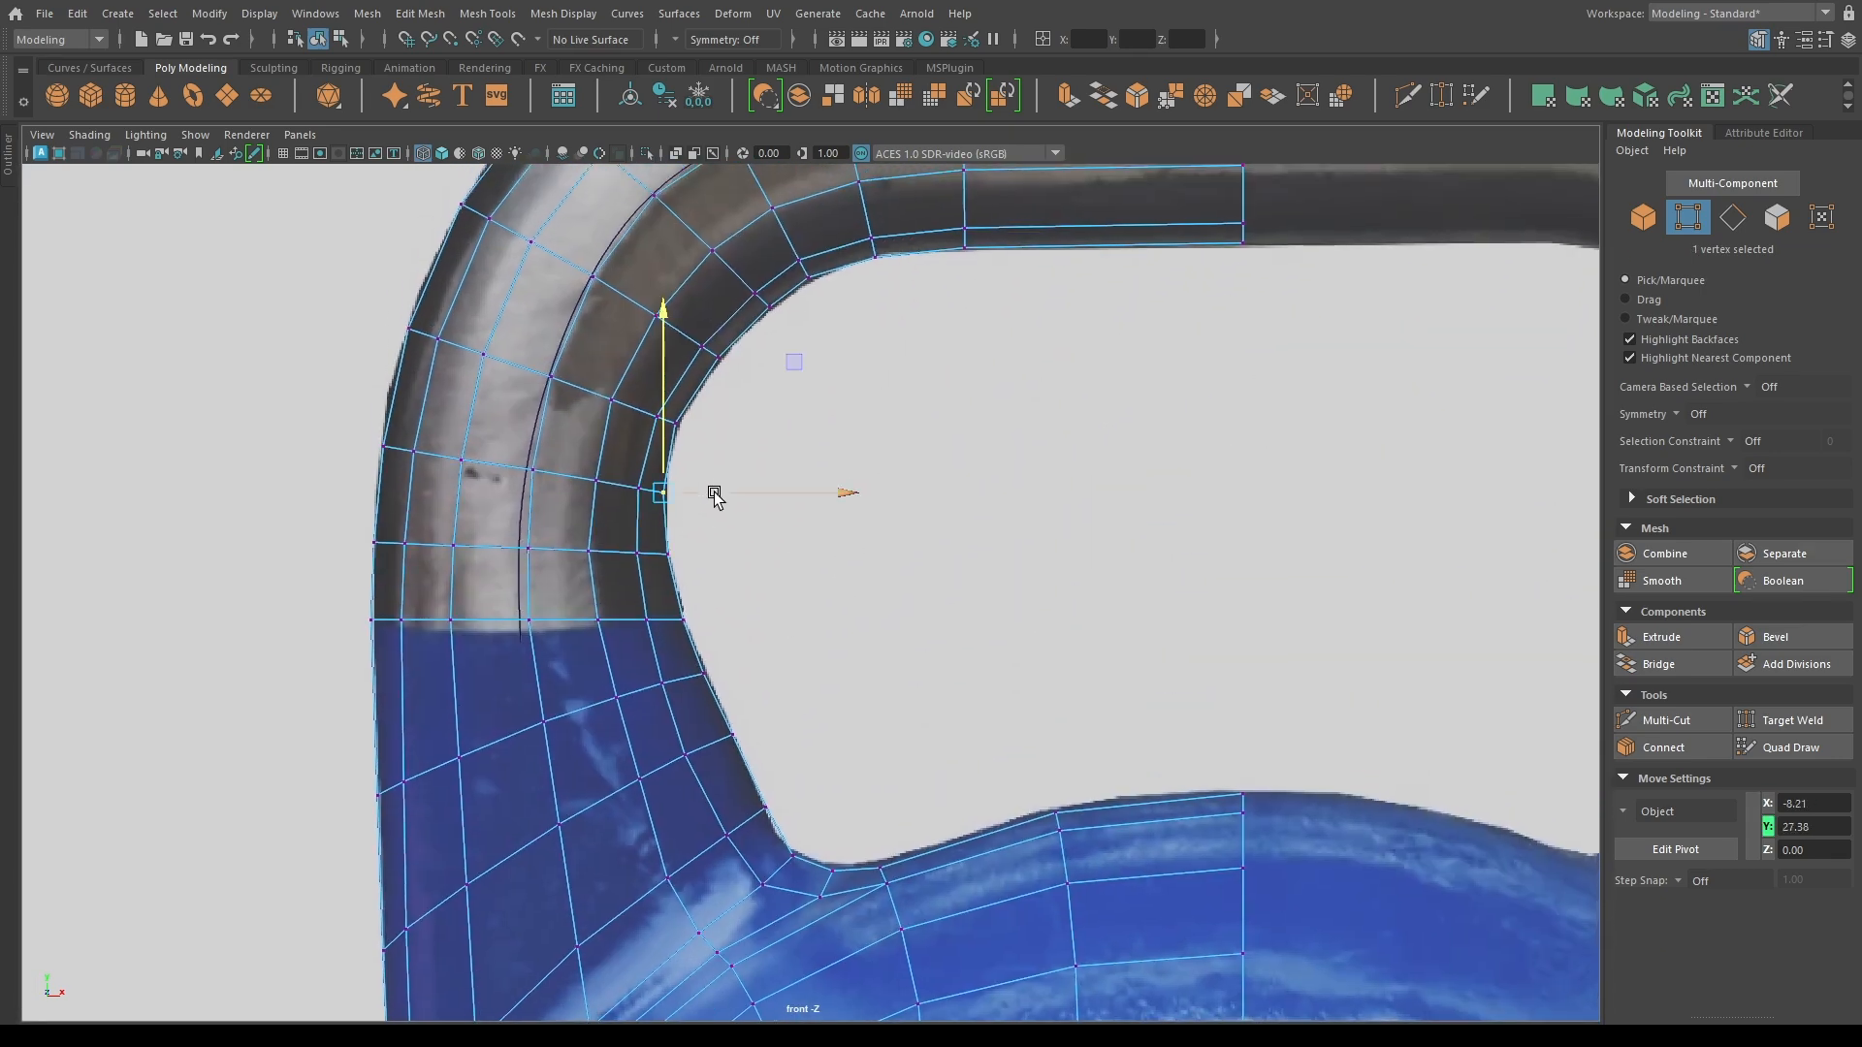
{"action": "left_click_drag", "start_coordinate": [715, 495], "coordinate": [742, 501]}
{"action": "left_click_drag", "start_coordinate": [686, 429], "coordinate": [745, 426]}
{"action": "scroll", "coordinate": [925, 328], "scroll_direction": "down", "scroll_amount": 3}
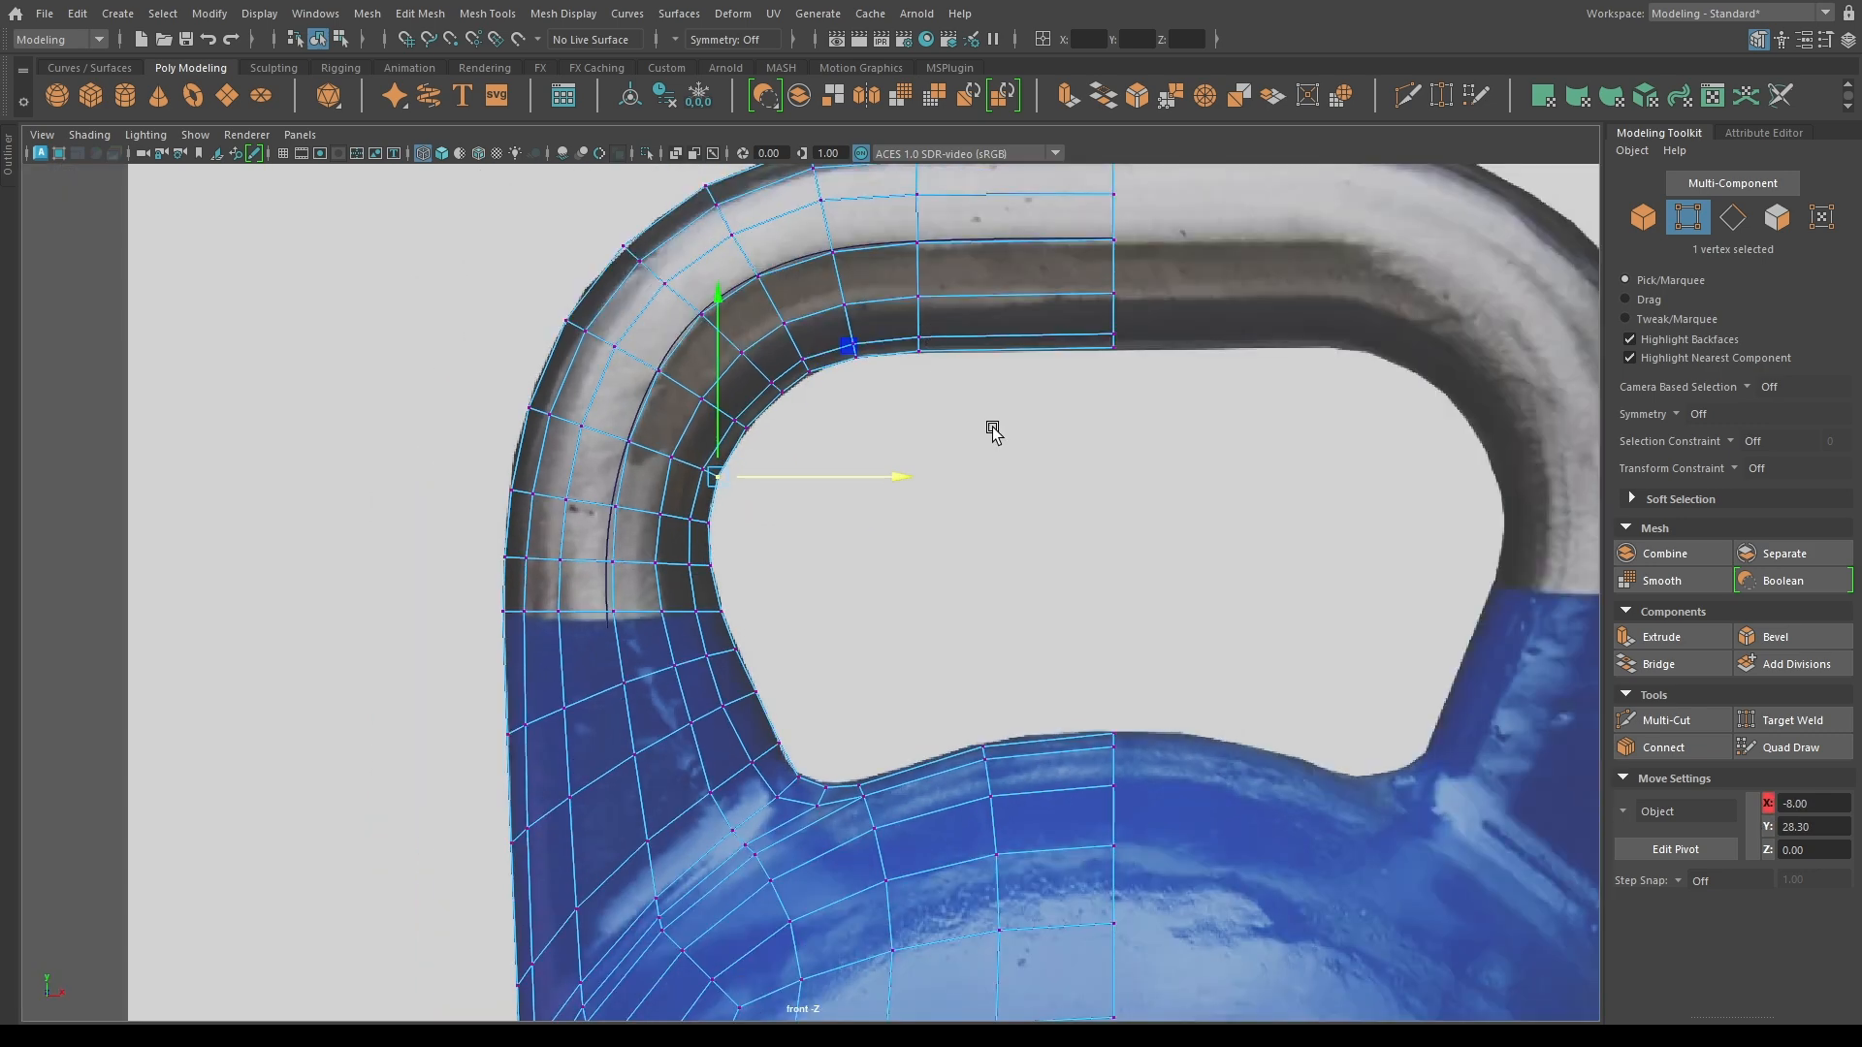
Insert a centered Multi-Cut edge loop across the straight top section of the handle and turn on smooth preview.
{"action": "middle_click_drag", "start_coordinate": [993, 433], "coordinate": [966, 628], "text": "alt"}
{"action": "left_click_drag", "start_coordinate": [863, 303], "coordinate": [950, 637]}
{"action": "key", "text": "r"}
{"action": "key", "text": "ctrl+shift+x"}
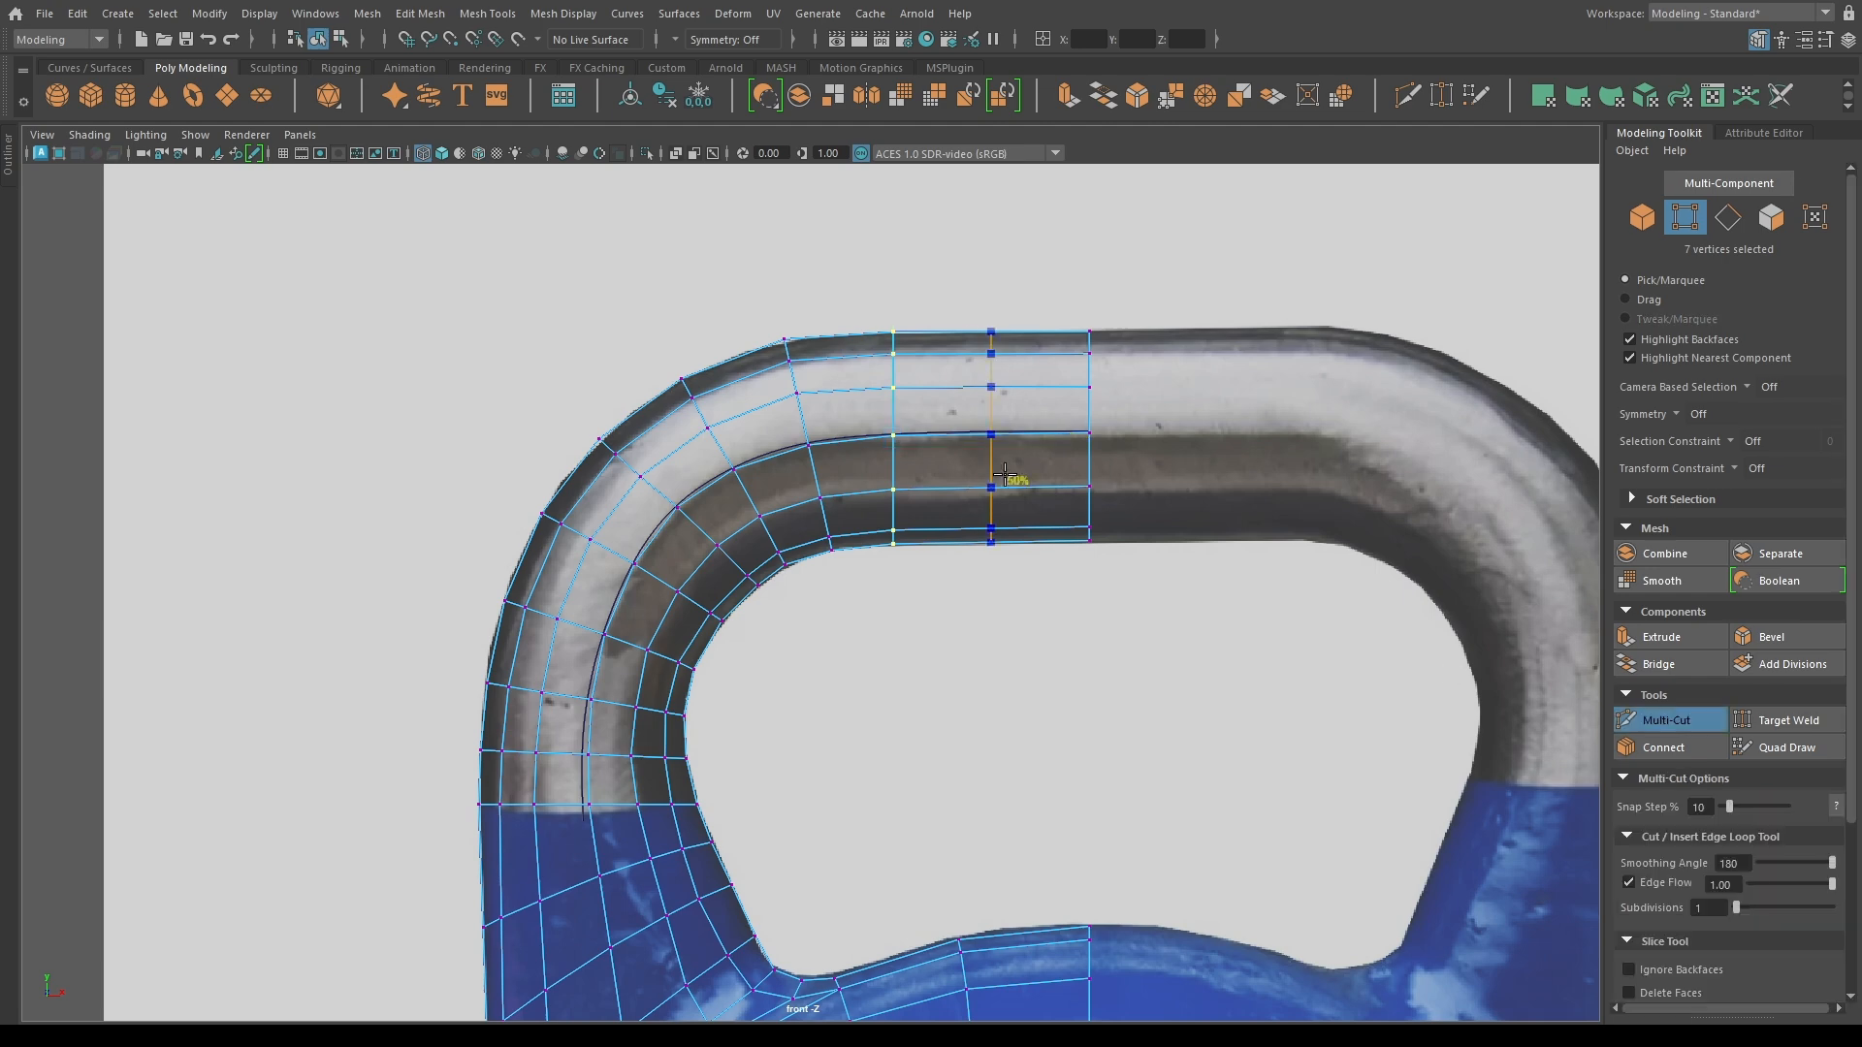
{"action": "middle_click", "coordinate": [1046, 476], "text": "ctrl"}
{"action": "key", "text": "w"}
{"action": "key", "text": "3"}
{"action": "scroll", "coordinate": [853, 584], "scroll_direction": "down", "scroll_amount": 2}
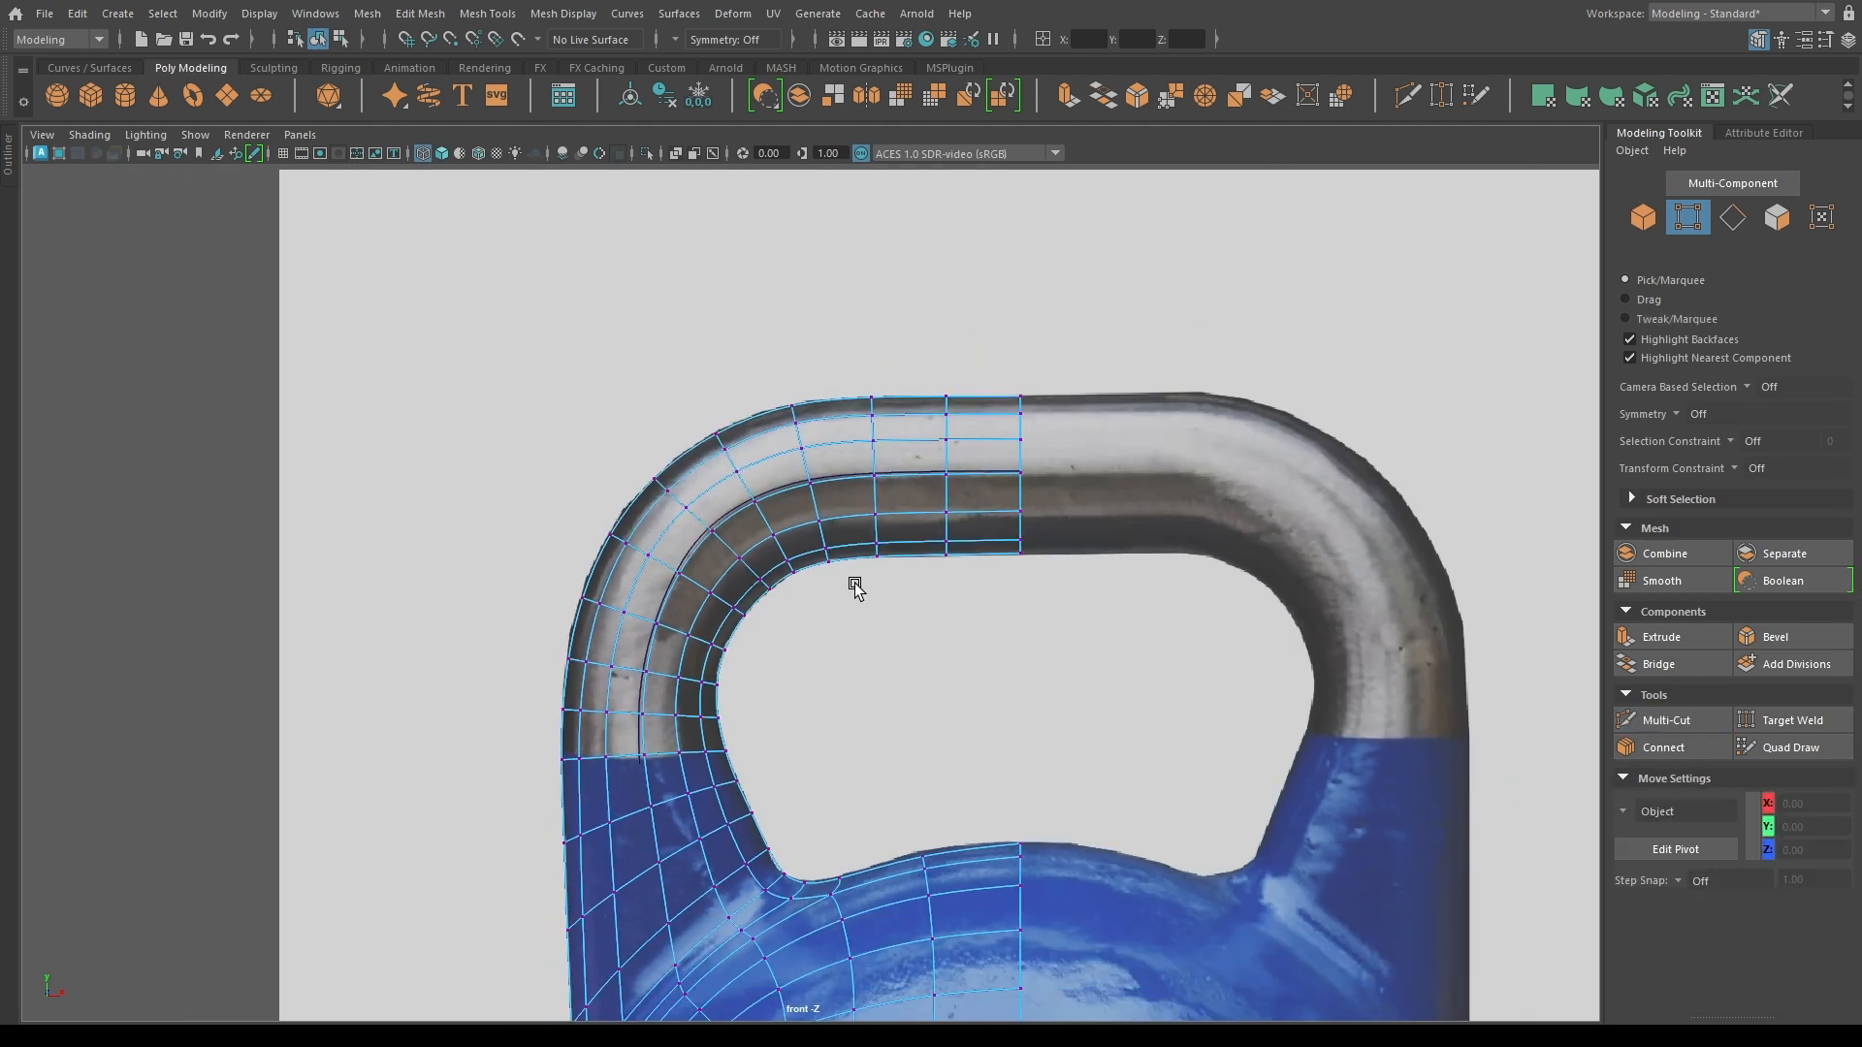
Move the quarter's outer vertices on the handle, the body's upper edge and its side onto the front reference outline.
{"action": "left_click_drag", "start_coordinate": [752, 477], "coordinate": [802, 433]}
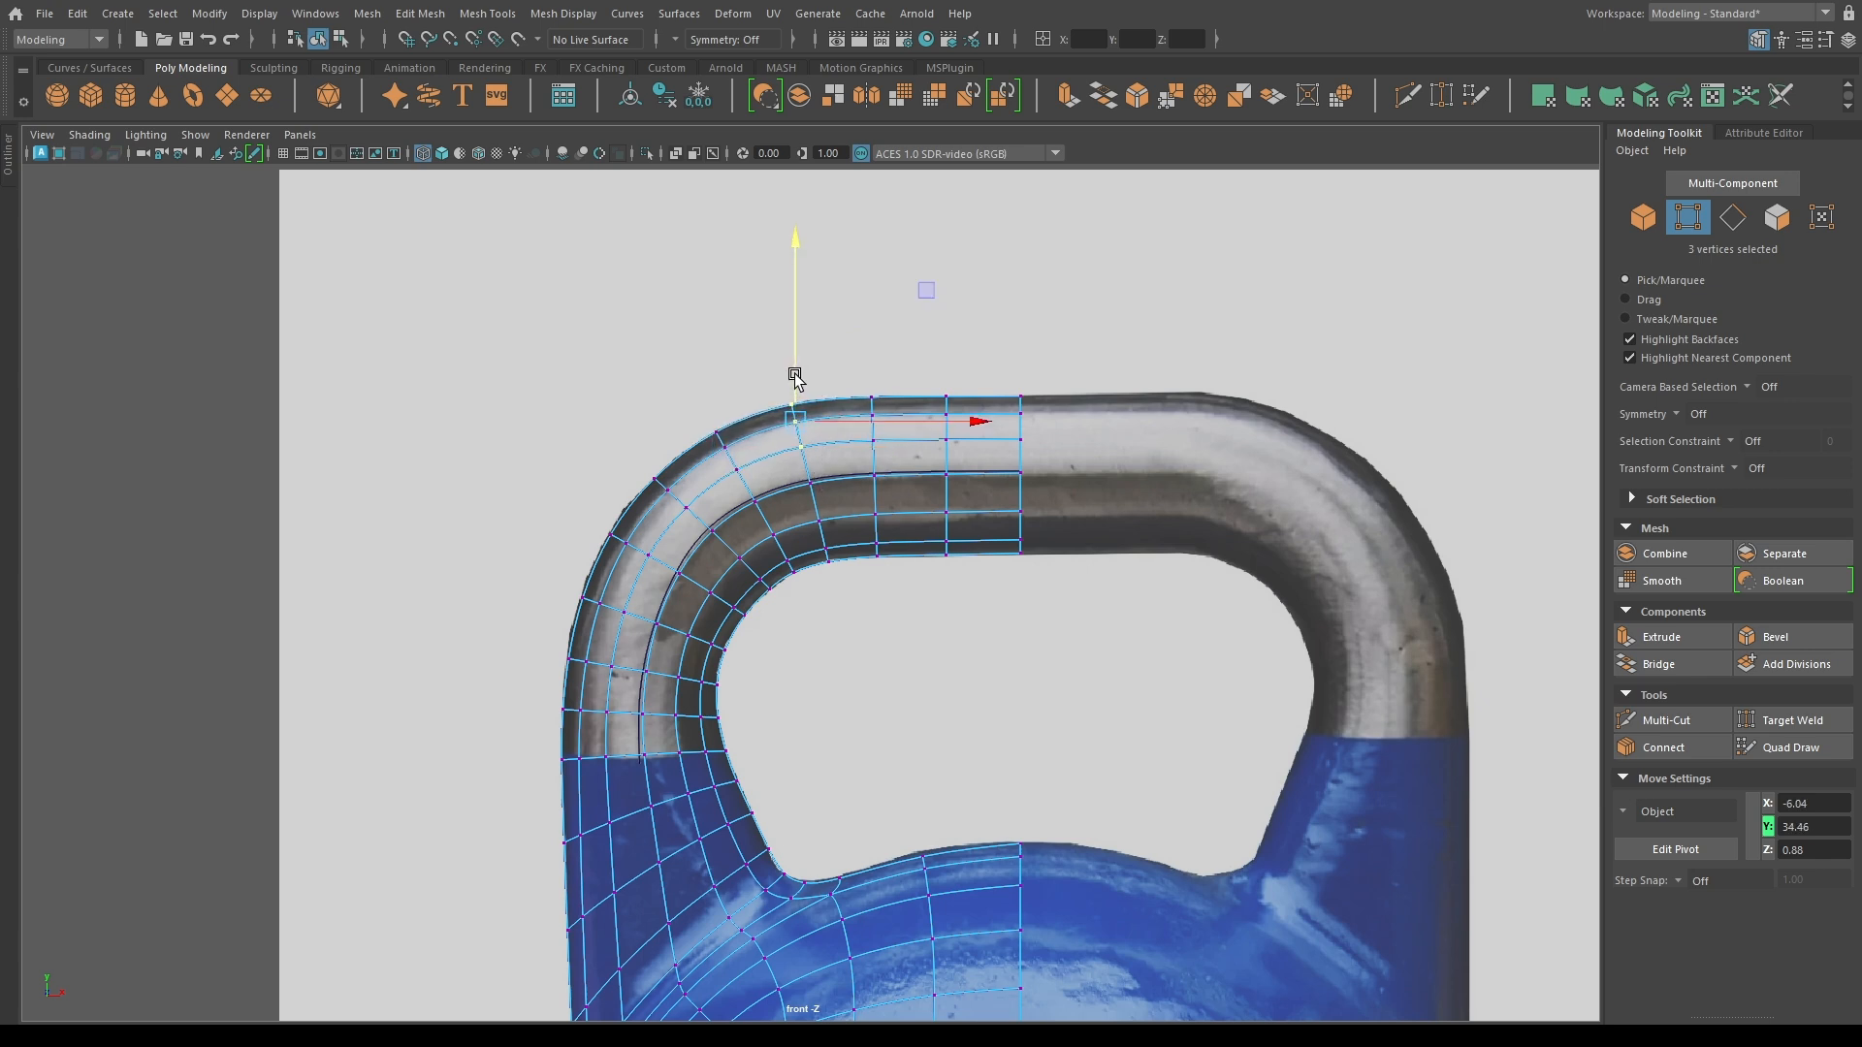
{"action": "left_click_drag", "start_coordinate": [446, 627], "coordinate": [619, 684]}
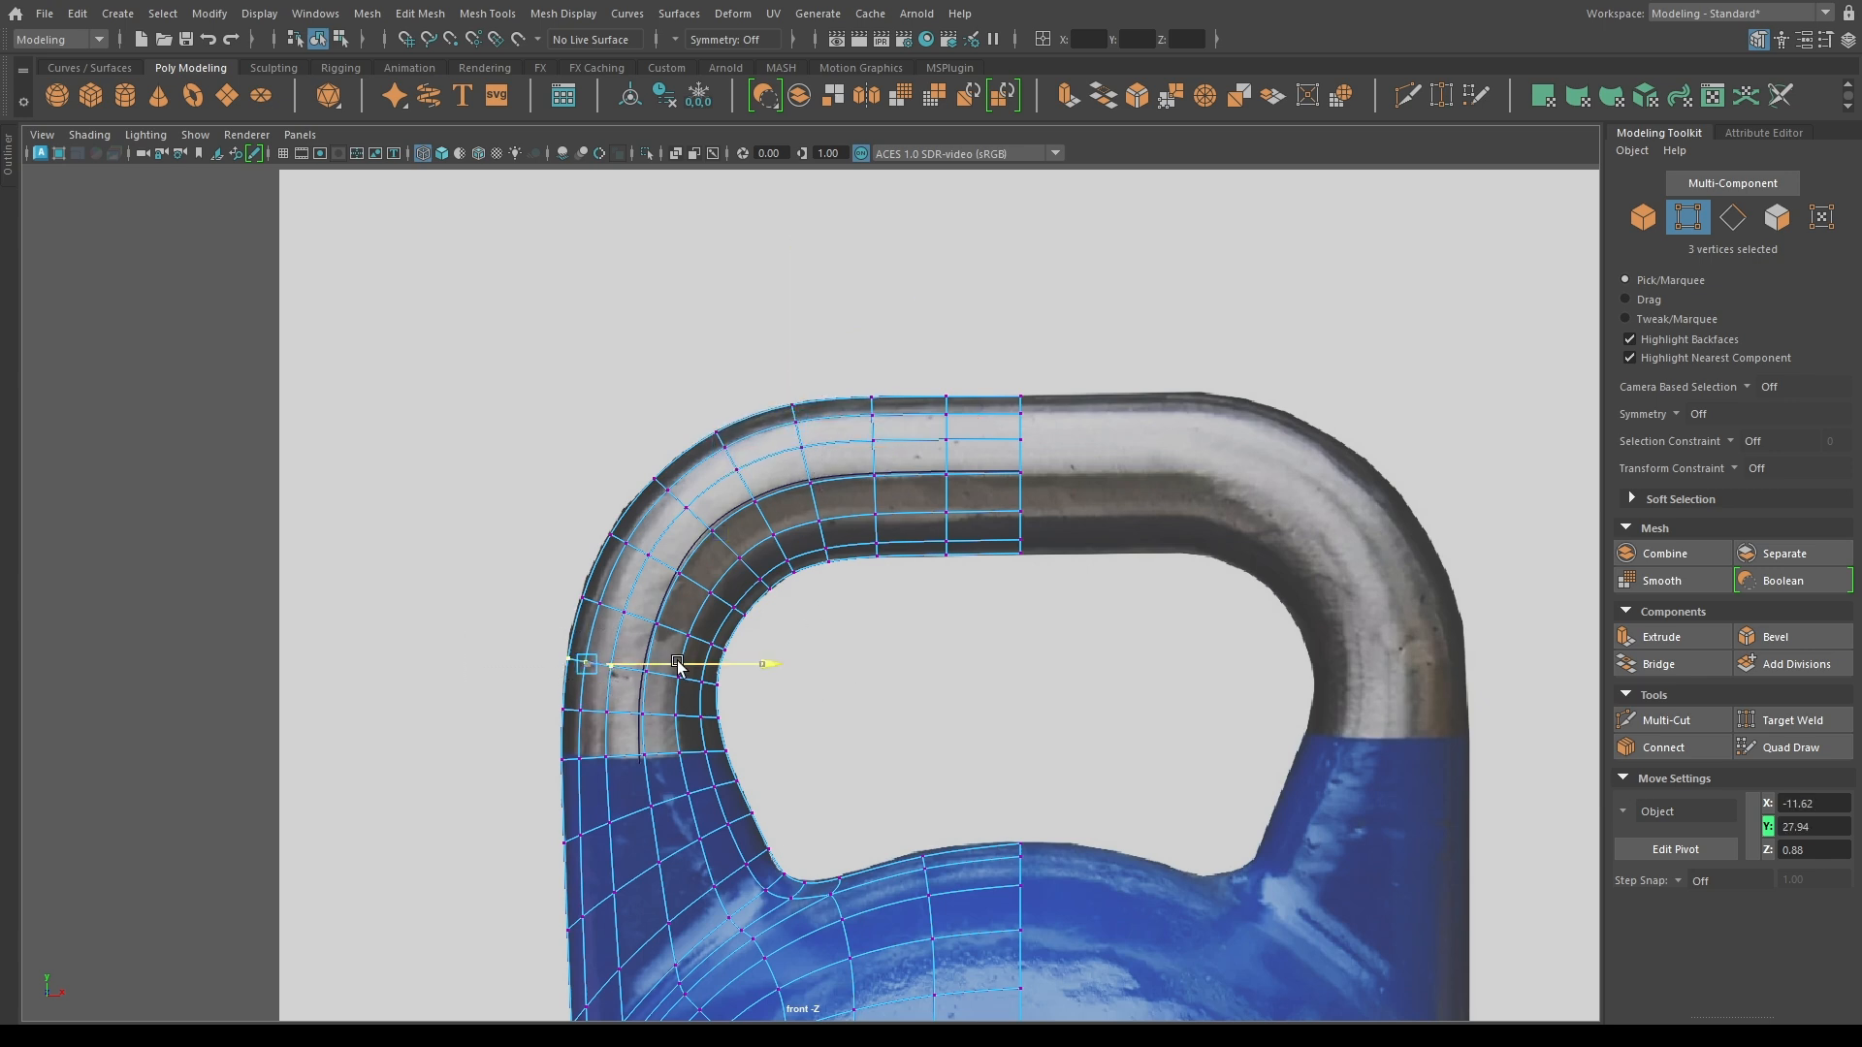
{"action": "middle_click_drag", "start_coordinate": [856, 698], "coordinate": [864, 428], "text": "alt"}
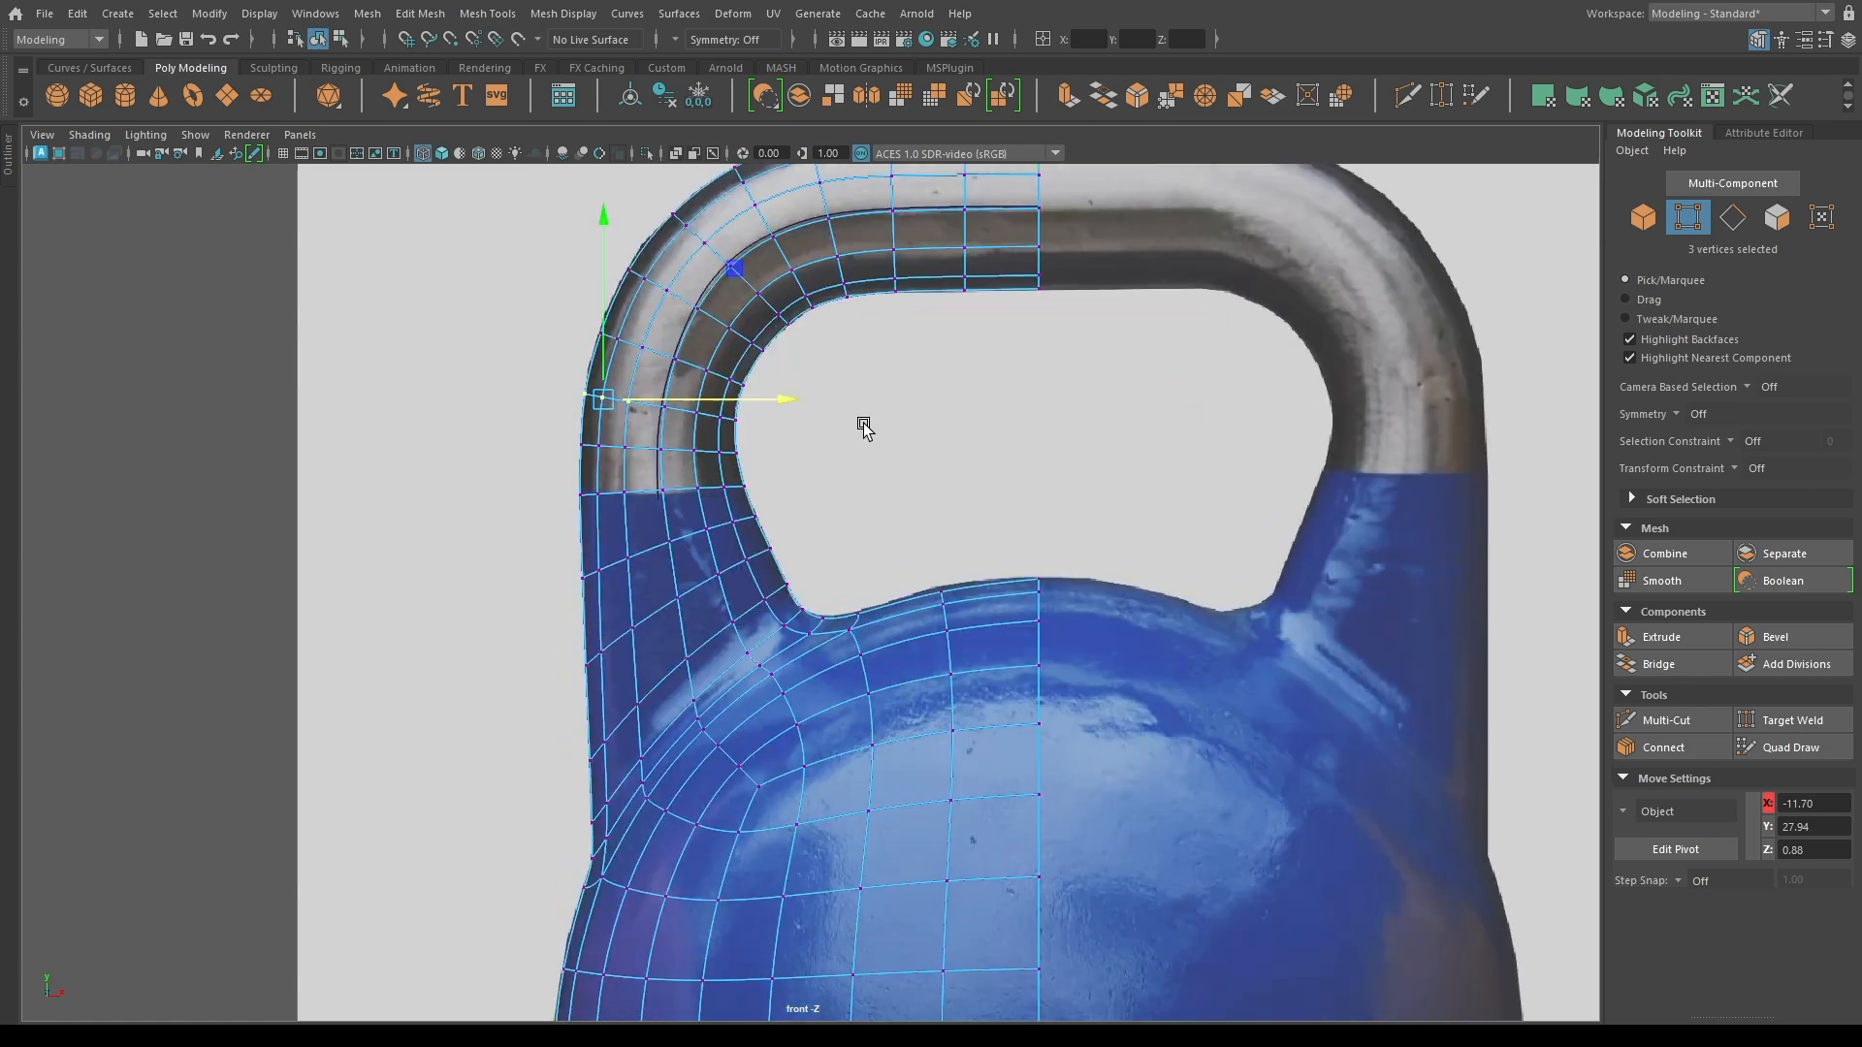
{"action": "left_click_drag", "start_coordinate": [967, 642], "coordinate": [967, 642]}
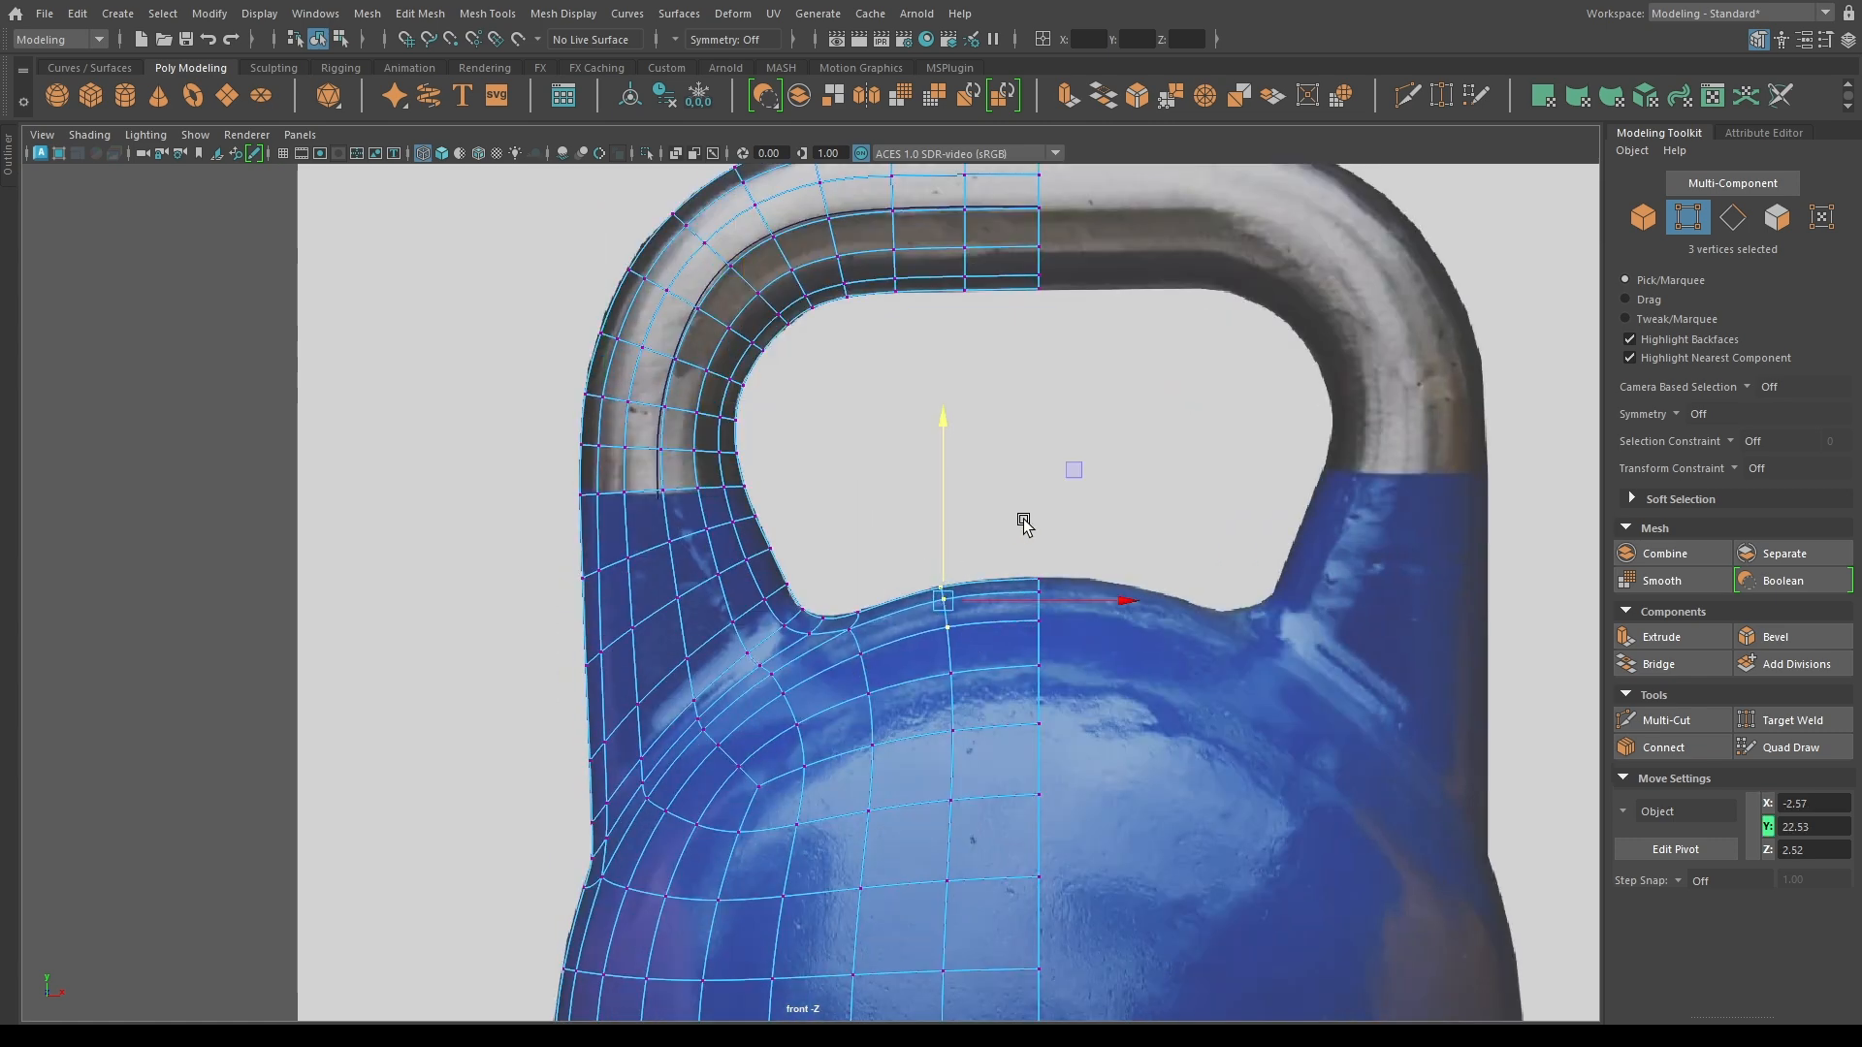
{"action": "middle_click_drag", "start_coordinate": [1022, 524], "coordinate": [950, 181], "text": "alt"}
{"action": "left_click_drag", "start_coordinate": [640, 560], "coordinate": [779, 562]}
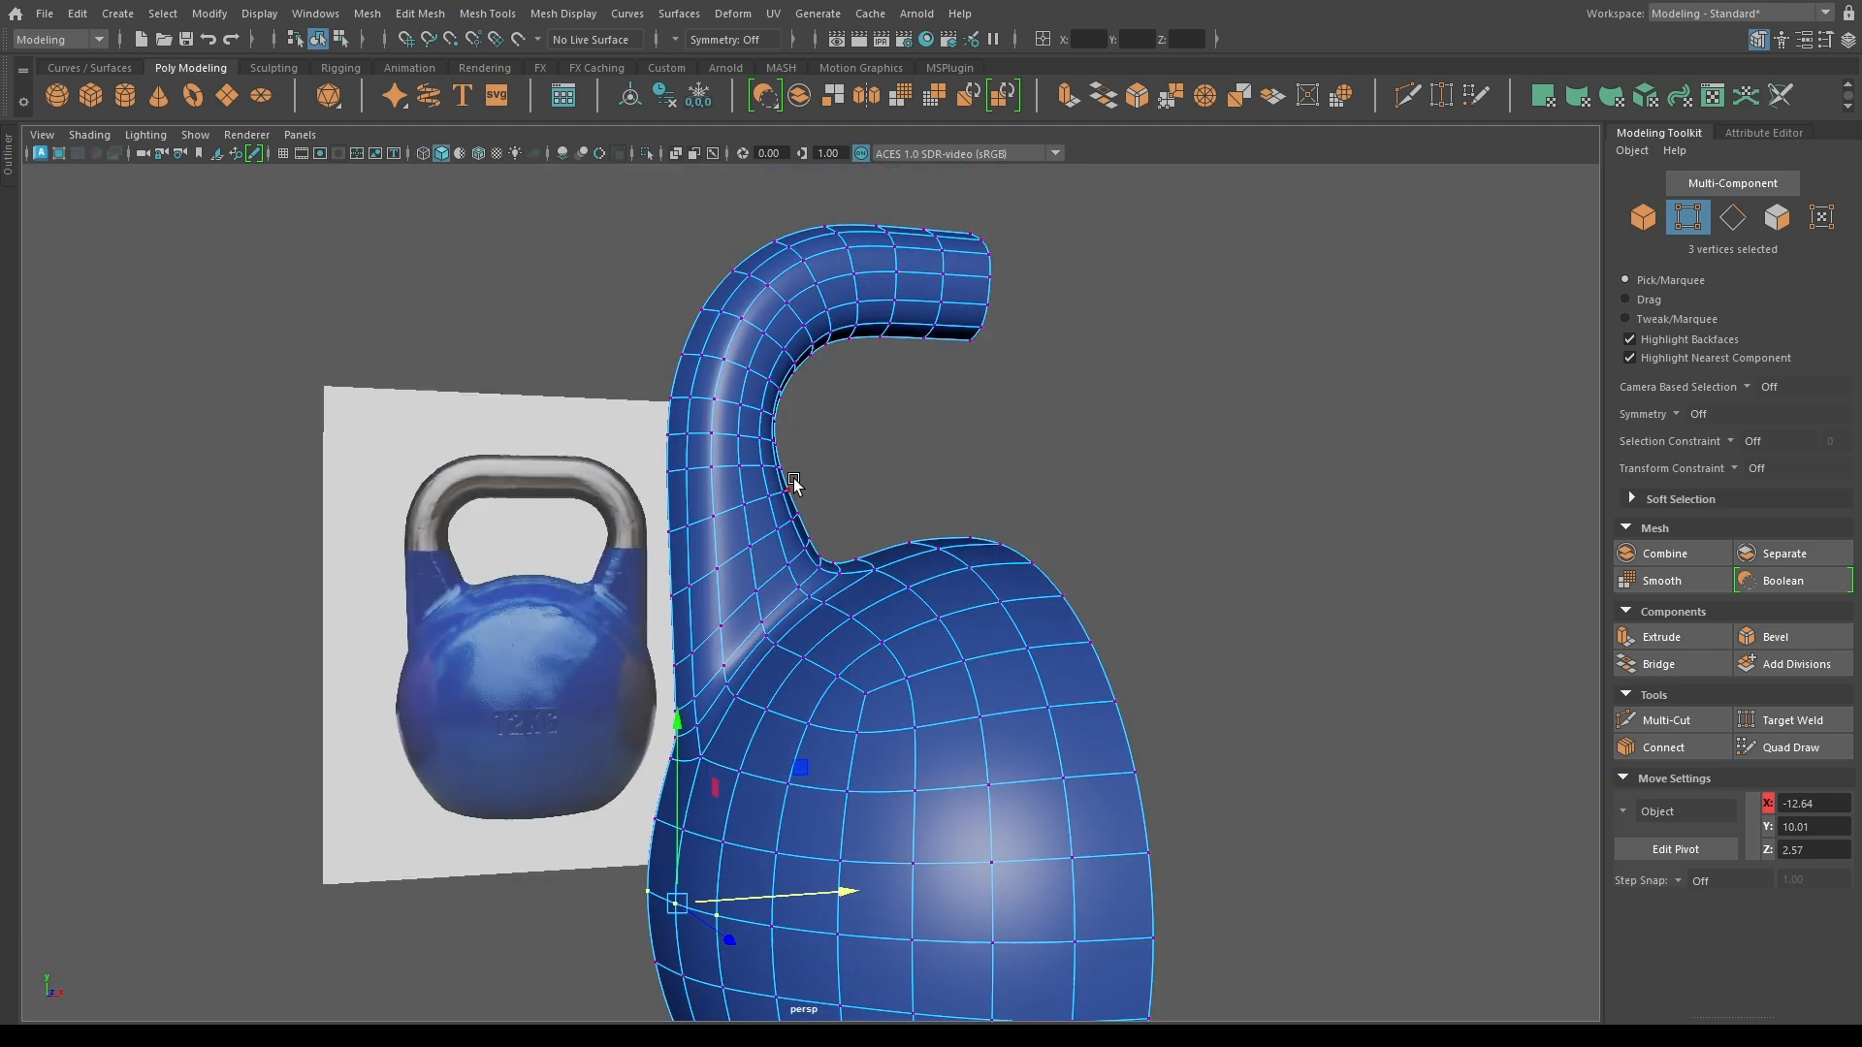
Mirror the quarter mesh across the object Z axis with Cut Geometry off and Merge border, and lower the merge threshold.
{"action": "key", "text": "F8"}
{"action": "scroll", "coordinate": [911, 622], "scroll_direction": "down", "scroll_amount": 5}
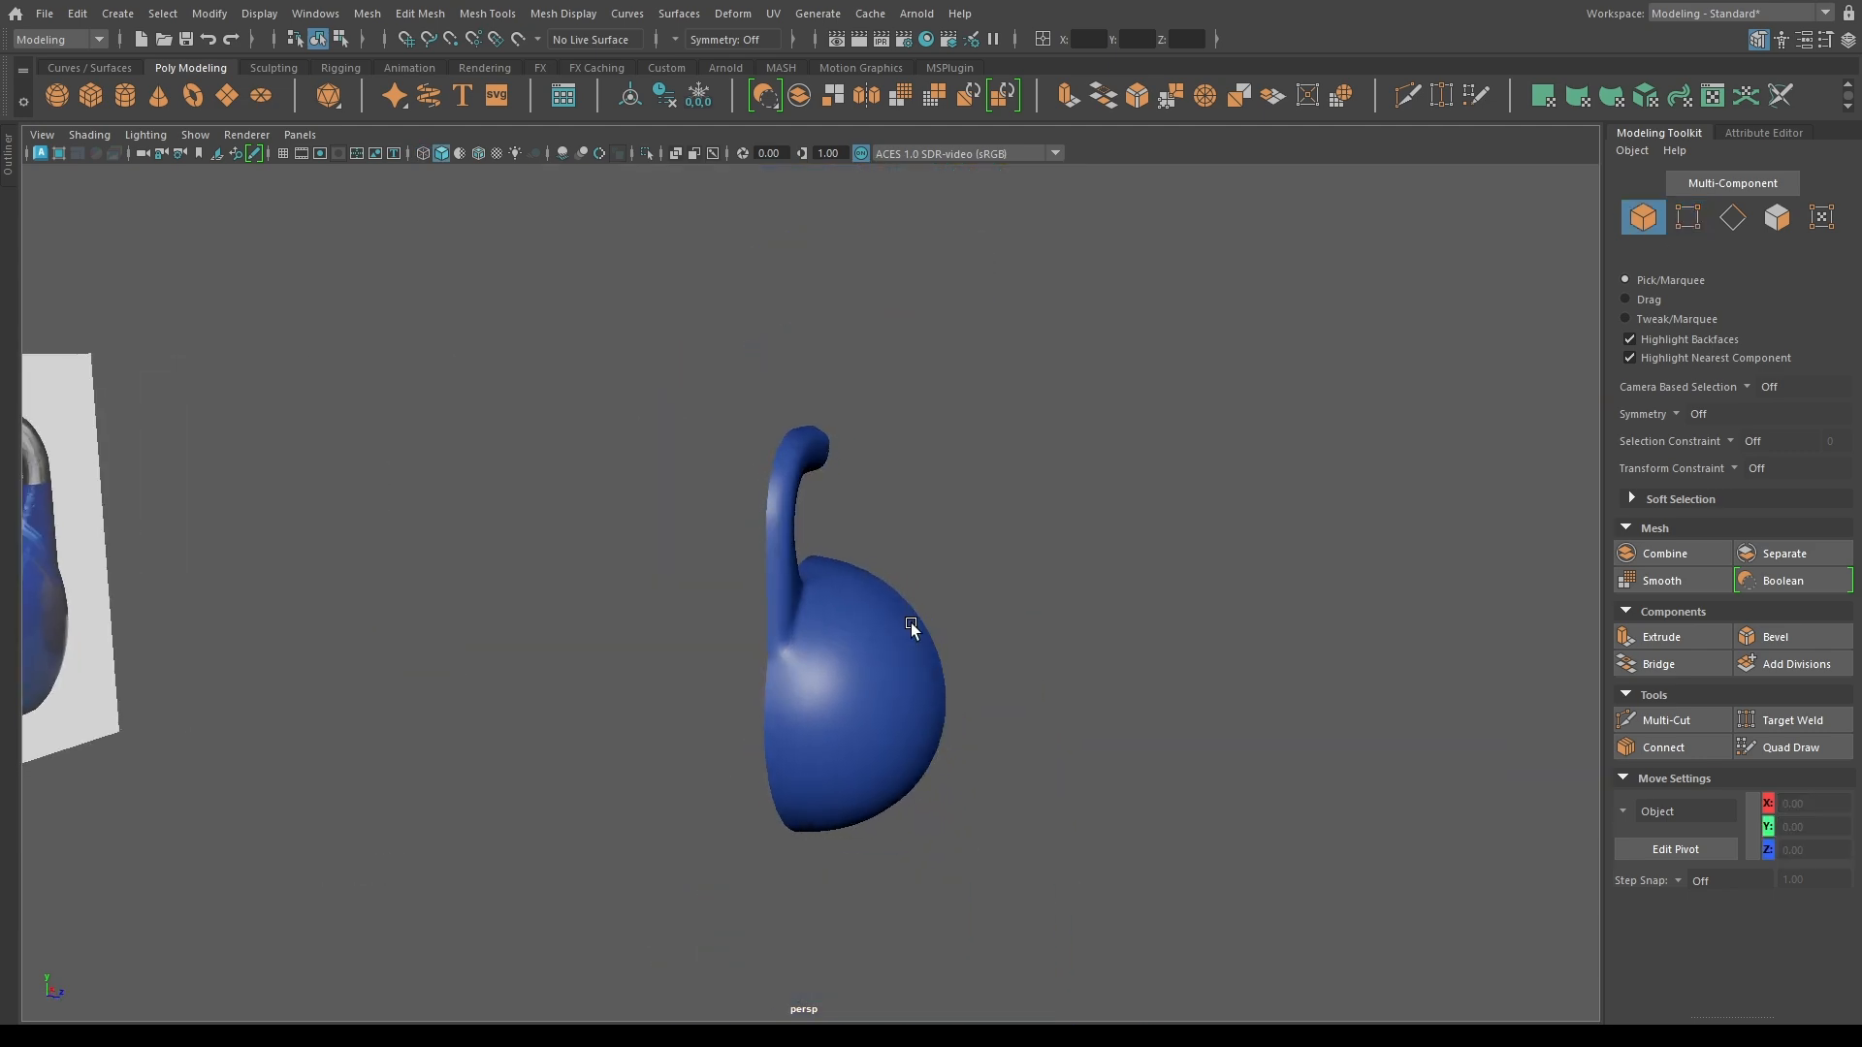
{"action": "left_click_drag", "start_coordinate": [911, 622], "coordinate": [855, 596], "text": "alt"}
{"action": "left_click", "coordinate": [855, 596]}
{"action": "left_click_drag", "start_coordinate": [748, 706], "coordinate": [828, 719], "text": "alt"}
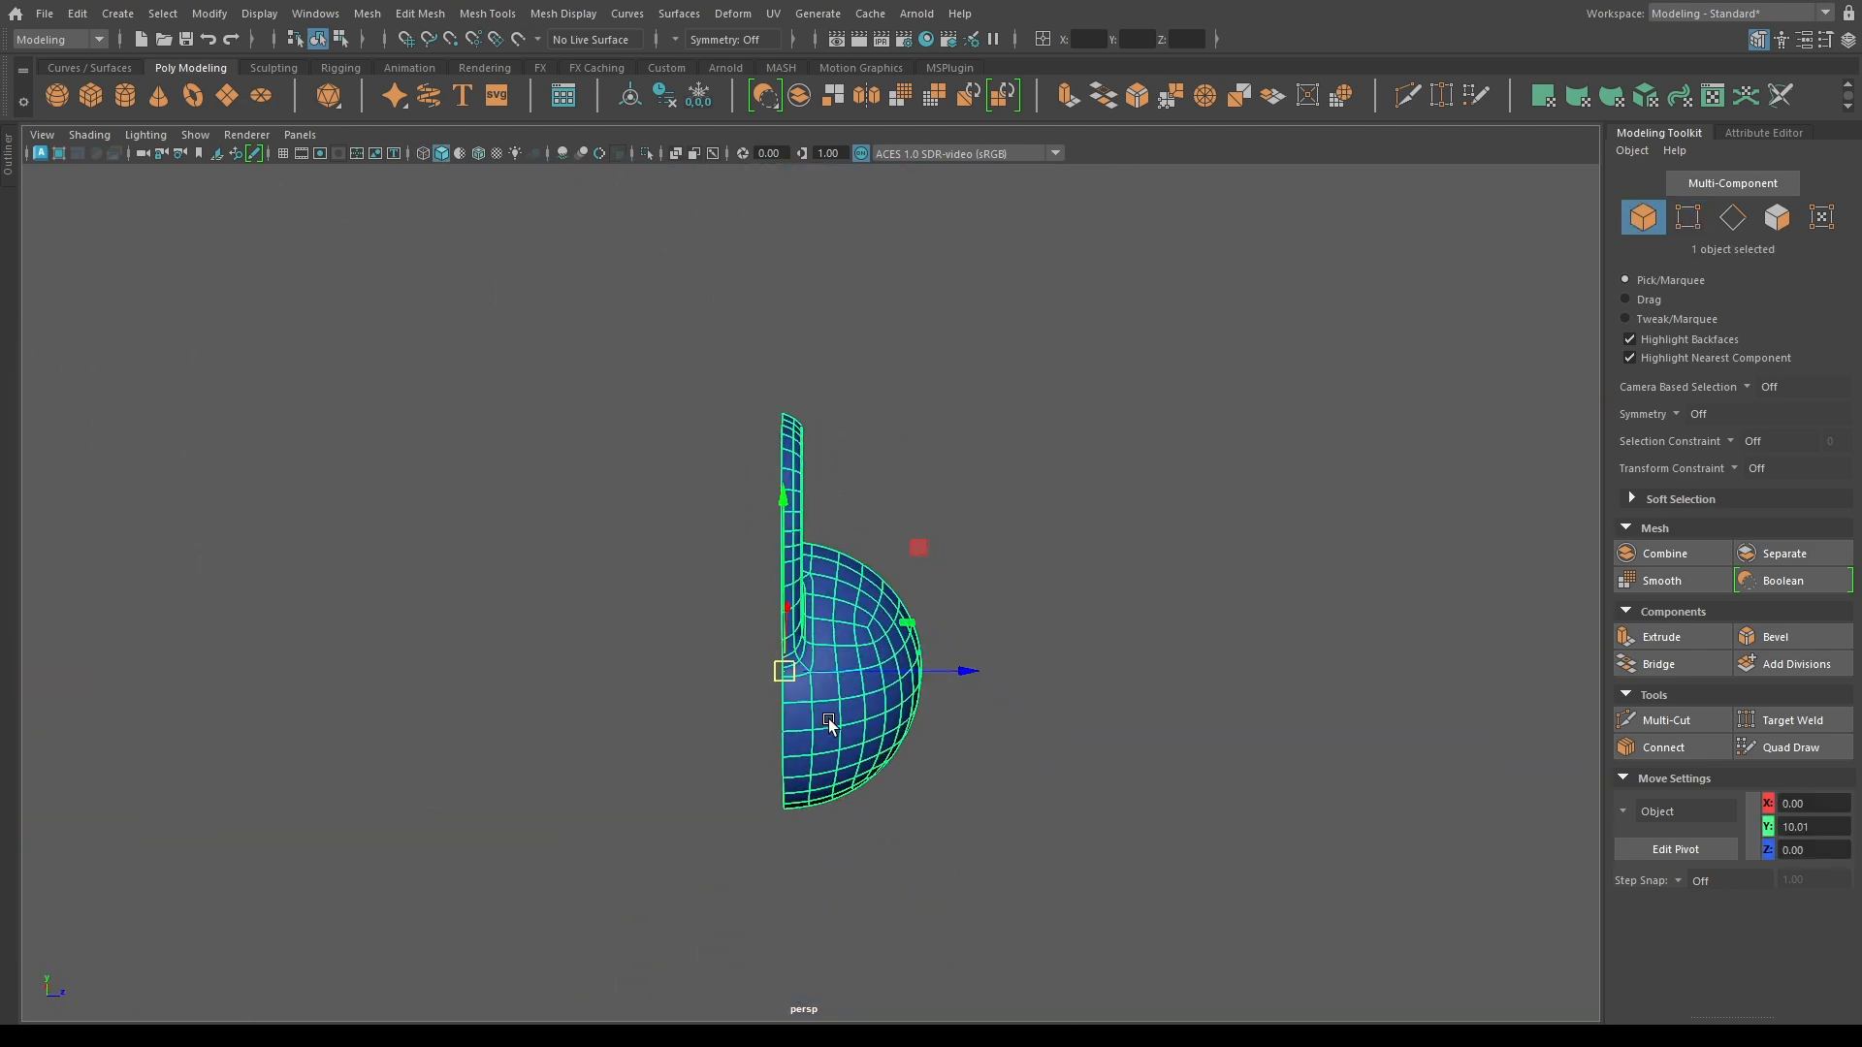
{"action": "left_click", "coordinate": [866, 95]}
{"action": "left_click_drag", "start_coordinate": [1130, 605], "coordinate": [1276, 694]}
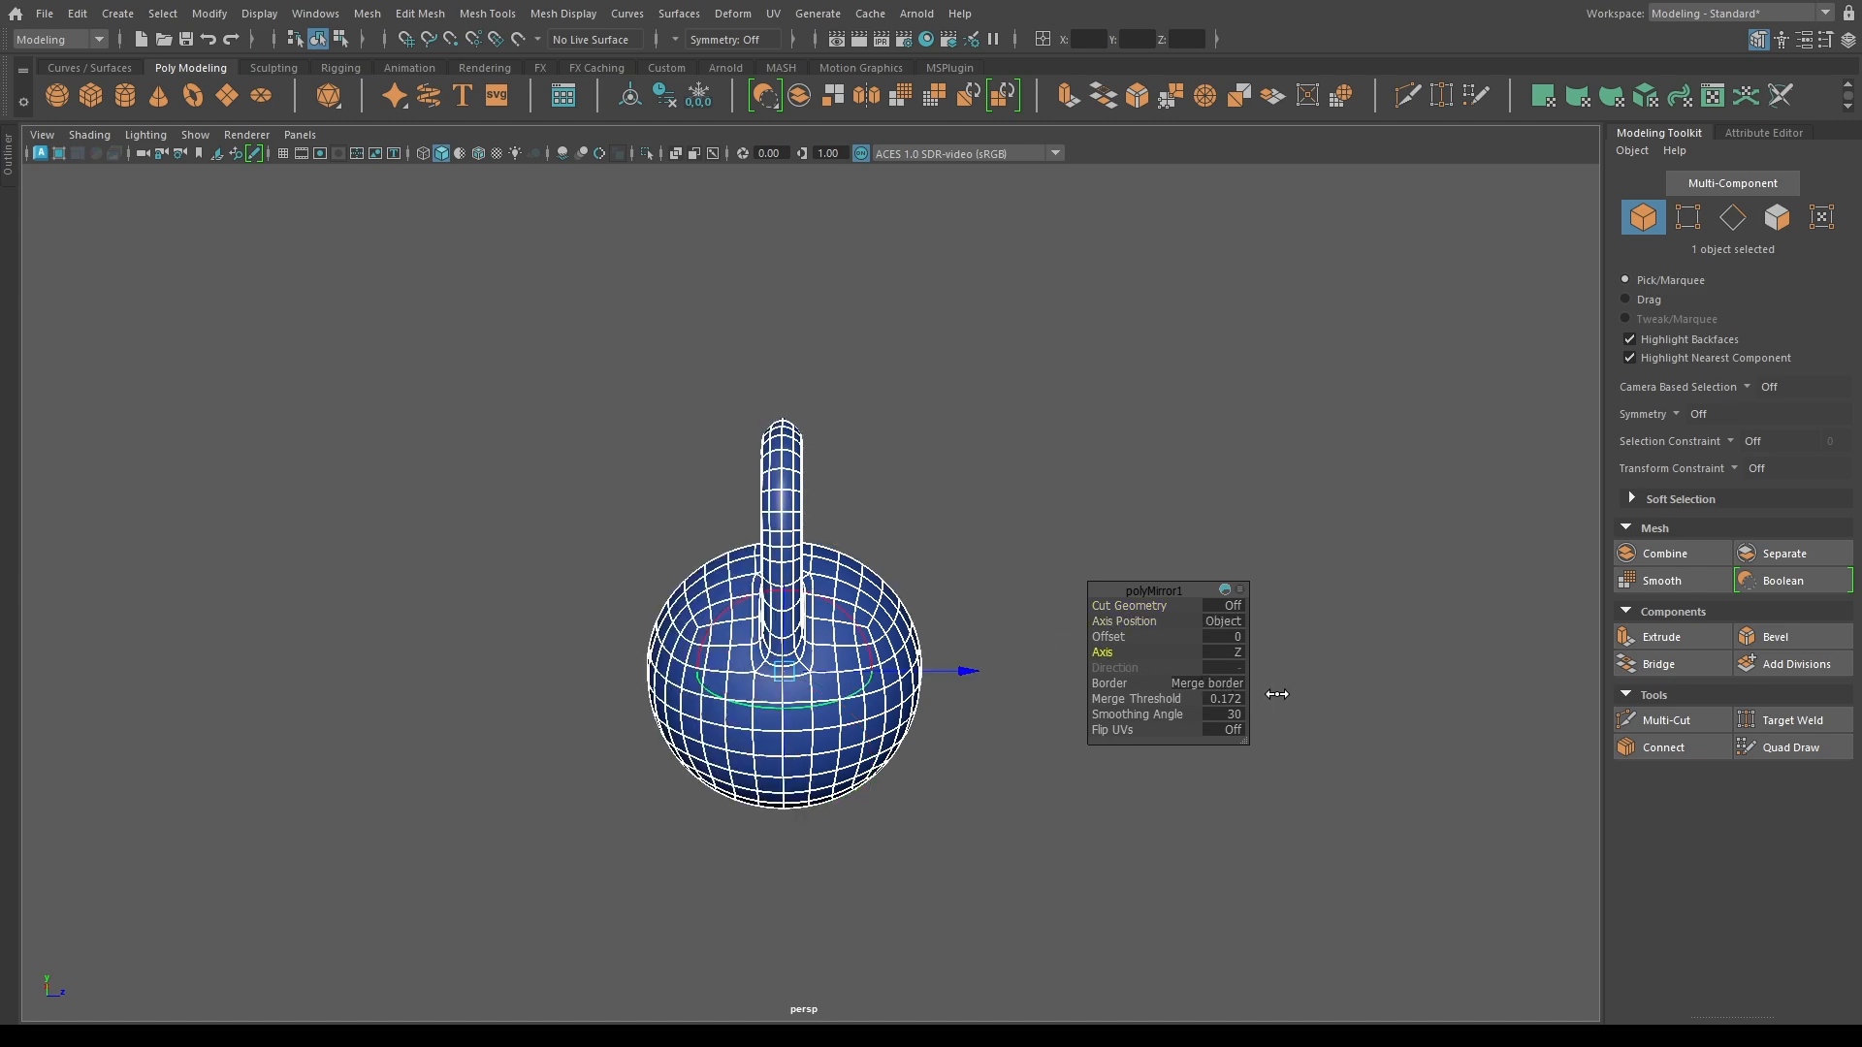
{"action": "left_click_drag", "start_coordinate": [863, 781], "coordinate": [506, 827], "text": "alt"}
{"action": "right_click_drag", "start_coordinate": [507, 827], "coordinate": [854, 742], "text": "alt"}
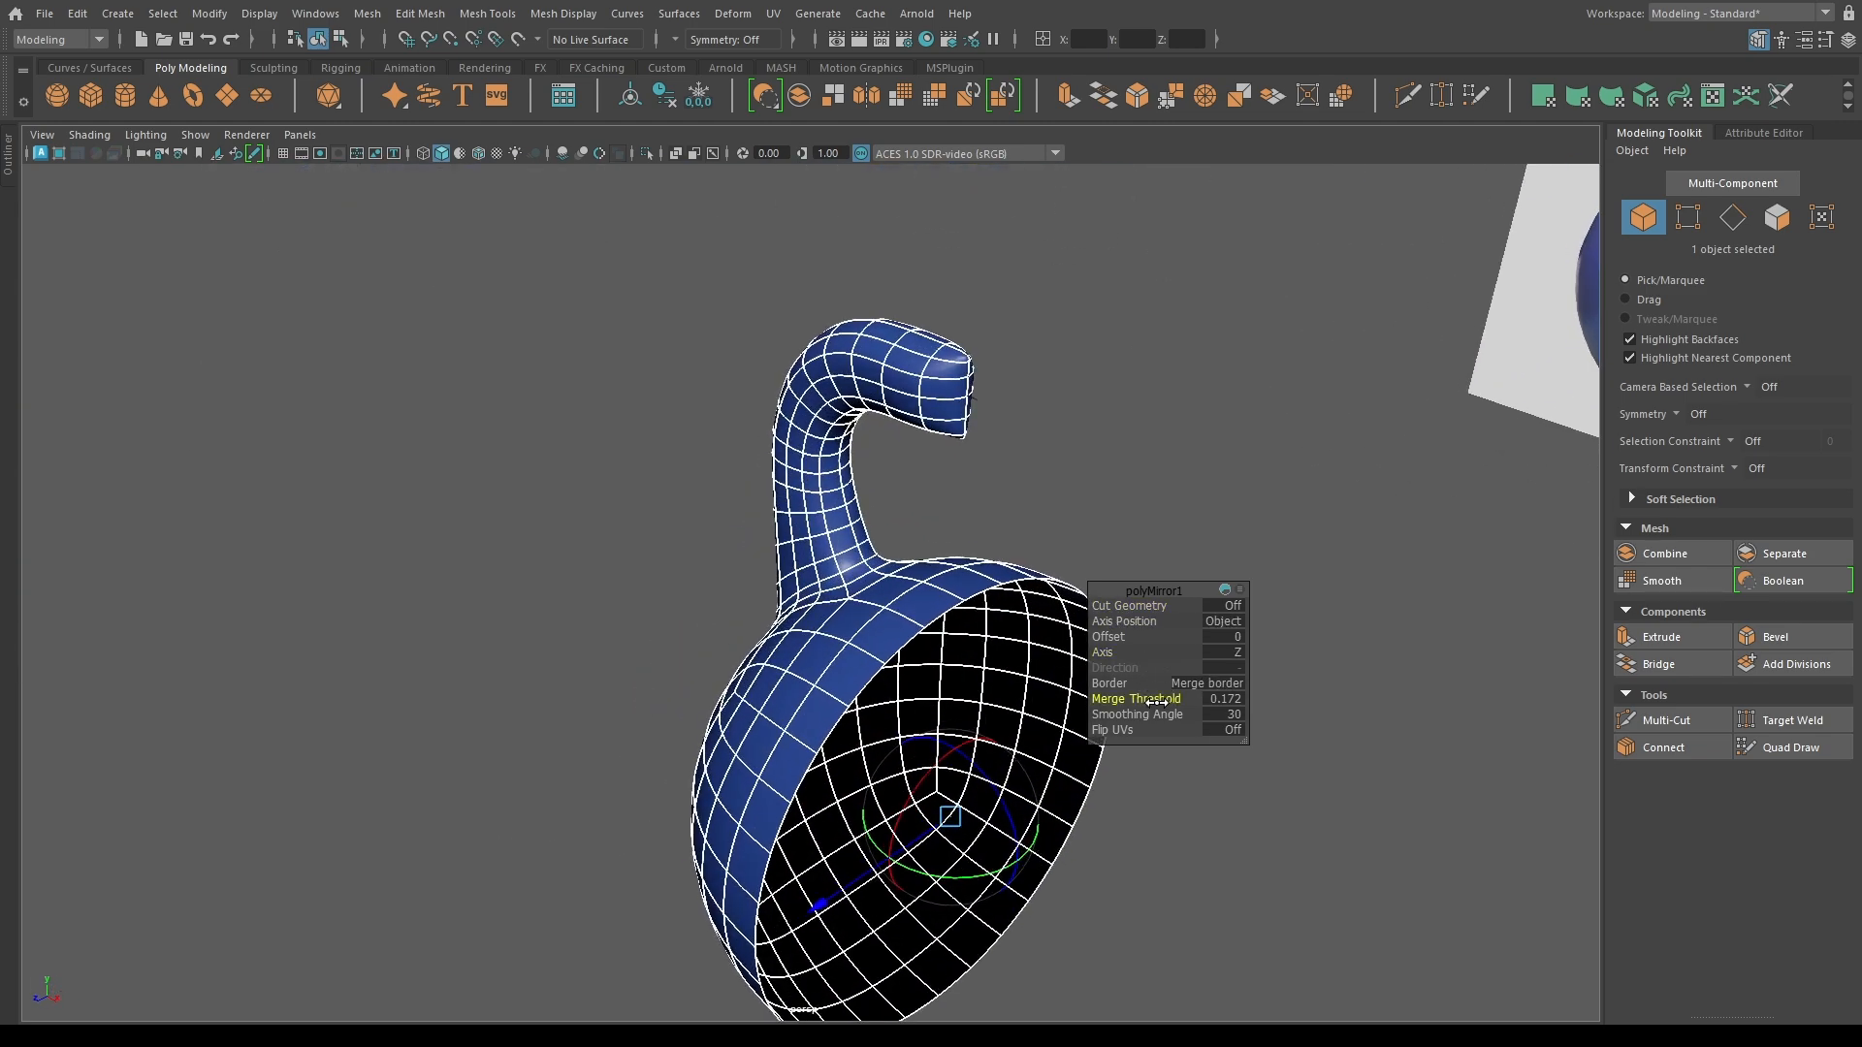
{"action": "left_click_drag", "start_coordinate": [1157, 702], "coordinate": [1094, 699]}
{"action": "left_click_drag", "start_coordinate": [859, 558], "coordinate": [872, 612], "text": "alt"}
Mirror the half kettlebell across the world X axis with Merge border and Cut Geometry turned off.
{"action": "left_click", "coordinate": [936, 485]}
{"action": "key", "text": "w"}
{"action": "left_click", "coordinate": [909, 566]}
{"action": "right_click_drag", "start_coordinate": [844, 678], "coordinate": [1185, 560], "text": "shift"}
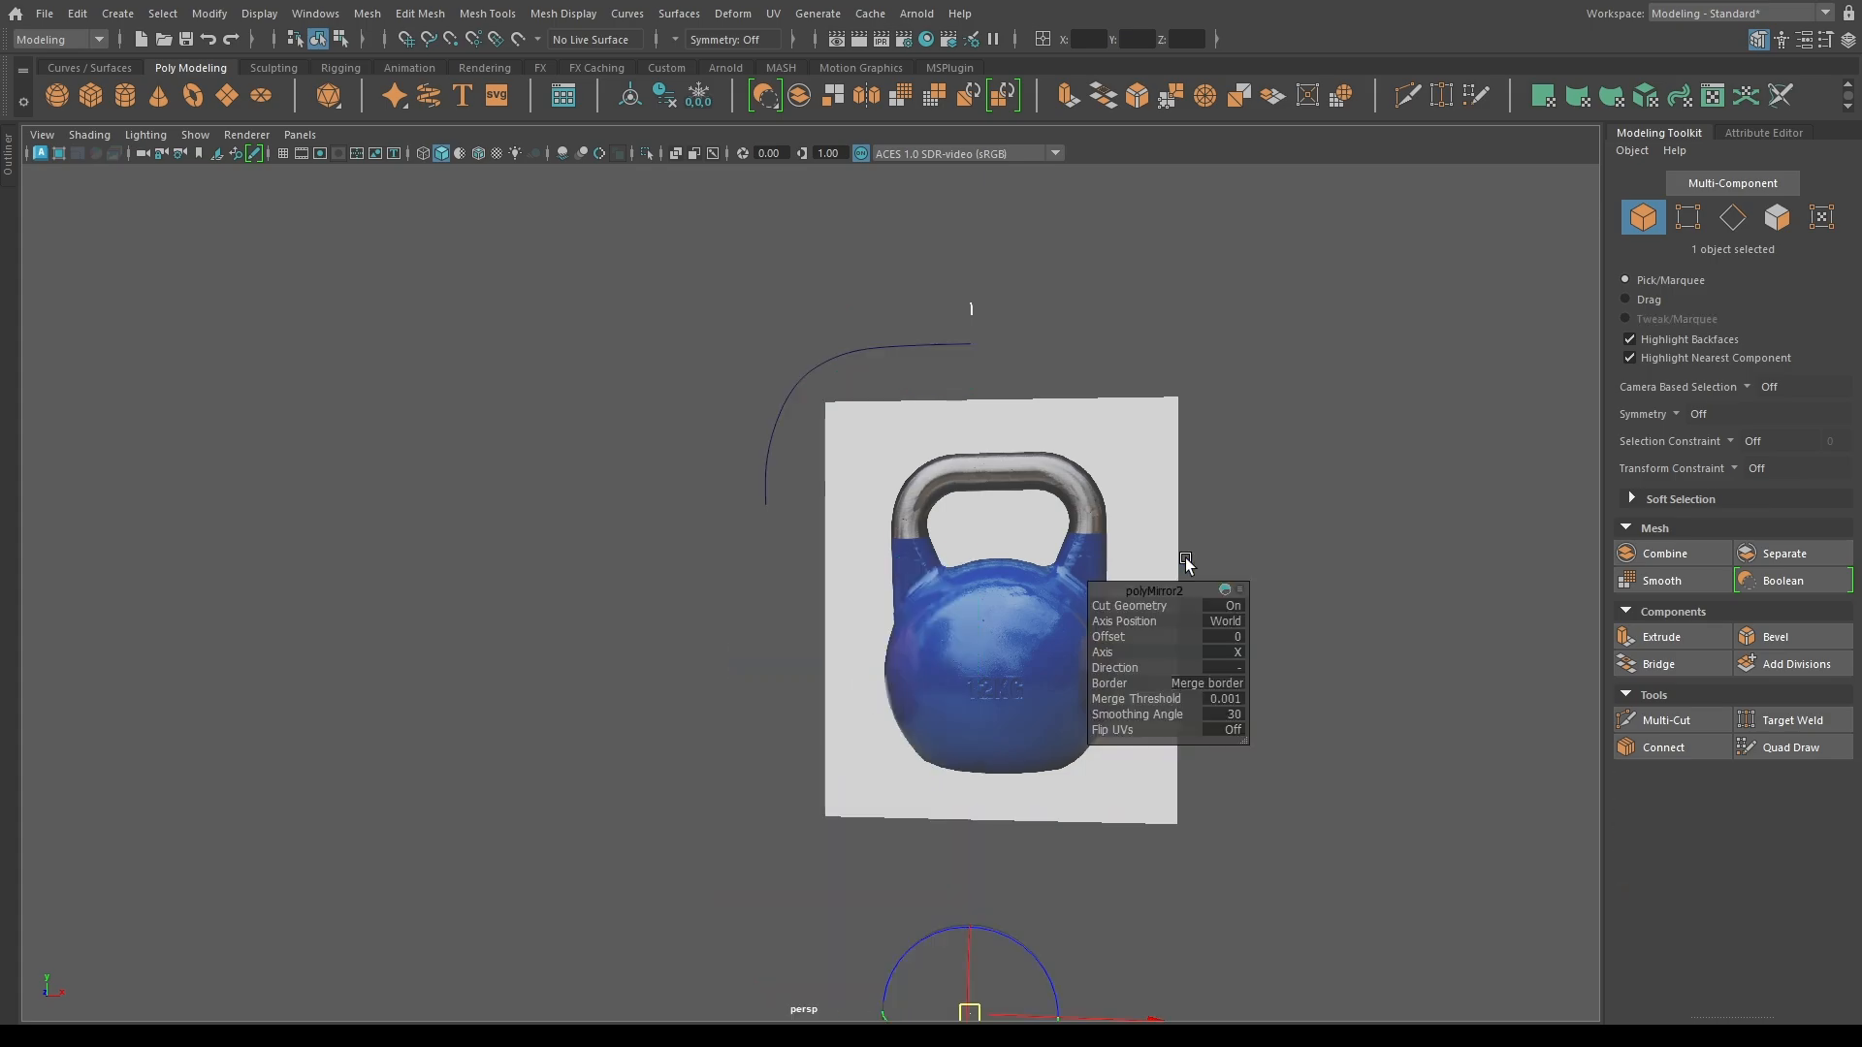
{"action": "left_click", "coordinate": [1142, 605]}
{"action": "left_click_drag", "start_coordinate": [873, 578], "coordinate": [885, 619], "text": "alt"}
{"action": "key", "text": "w"}
Show the full kettlebell in the front wireframe view and enable vertex editing with World X symmetry.
{"action": "key", "text": "space"}
{"action": "key", "text": "4"}
{"action": "right_click_drag", "start_coordinate": [885, 619], "coordinate": [911, 503], "text": "alt"}
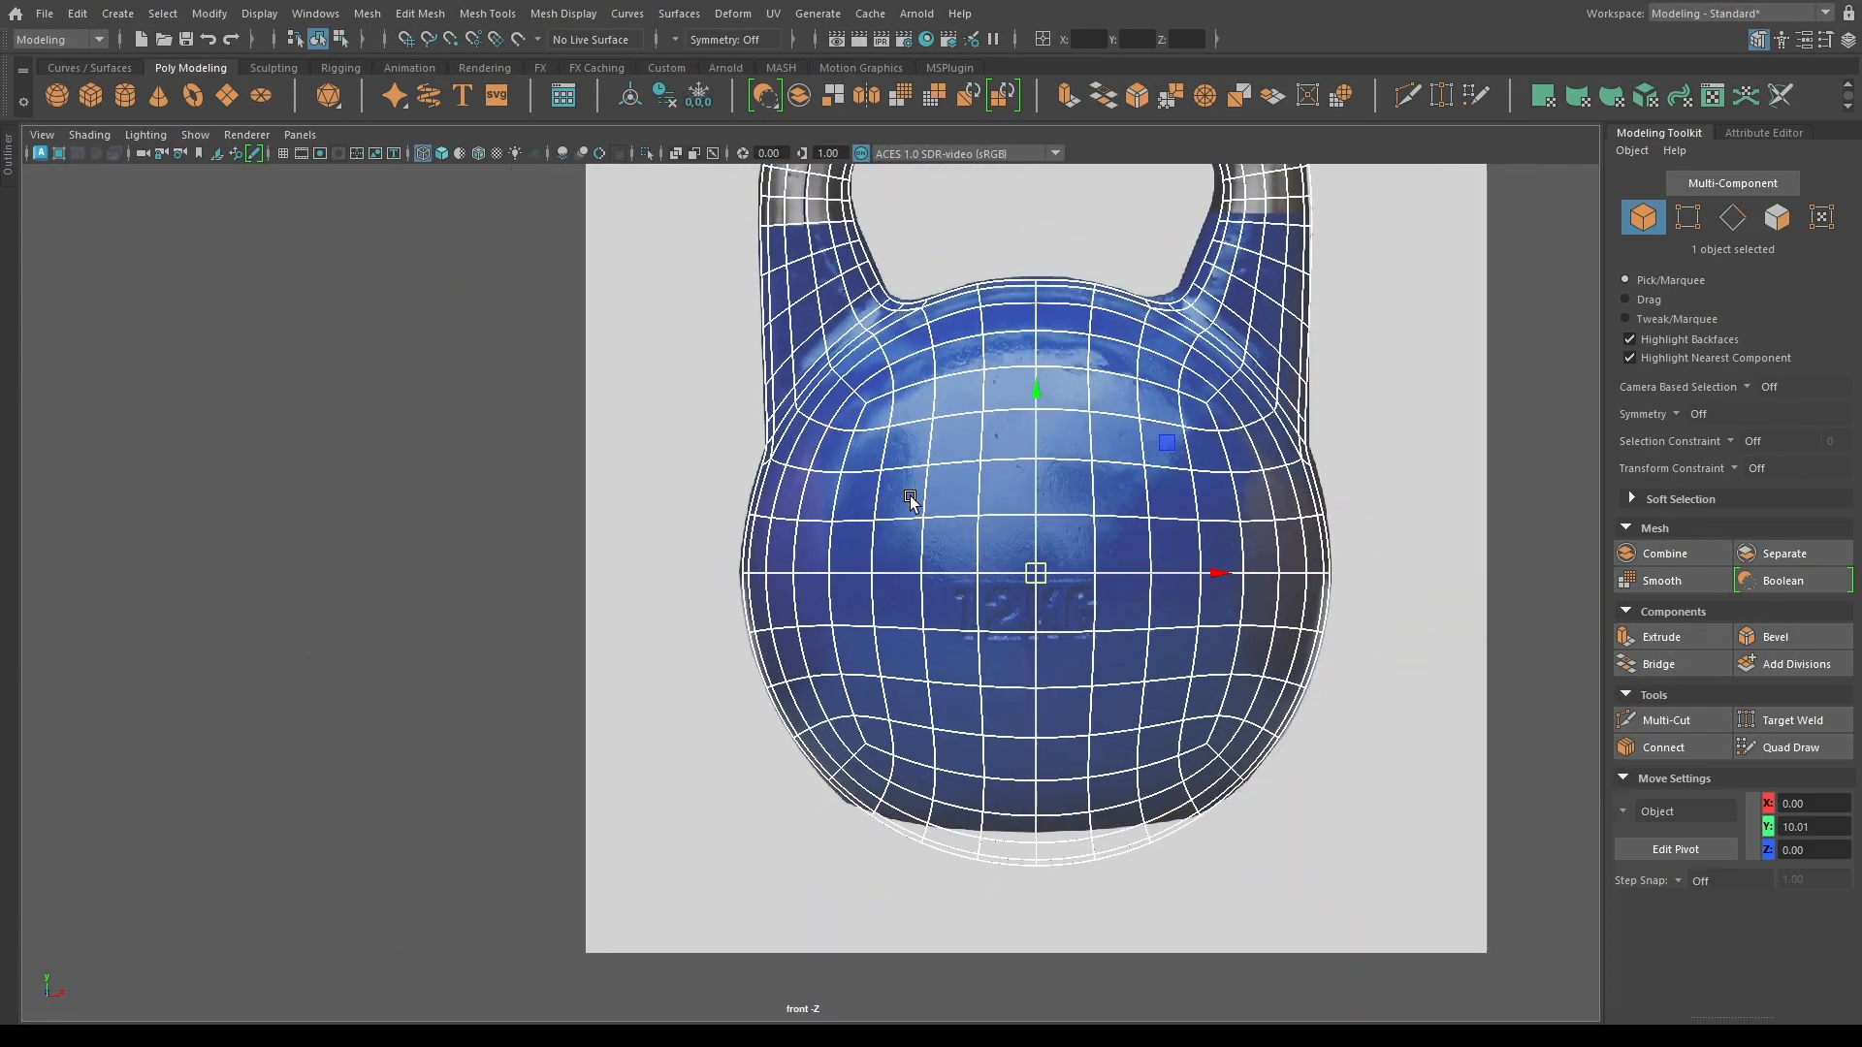
{"action": "middle_click_drag", "start_coordinate": [1023, 323], "coordinate": [920, 533], "text": "alt"}
{"action": "left_click", "coordinate": [892, 404]}
{"action": "middle_click_drag", "start_coordinate": [892, 404], "coordinate": [915, 553], "text": "alt"}
{"action": "right_click_drag", "start_coordinate": [915, 553], "coordinate": [819, 825], "text": "alt"}
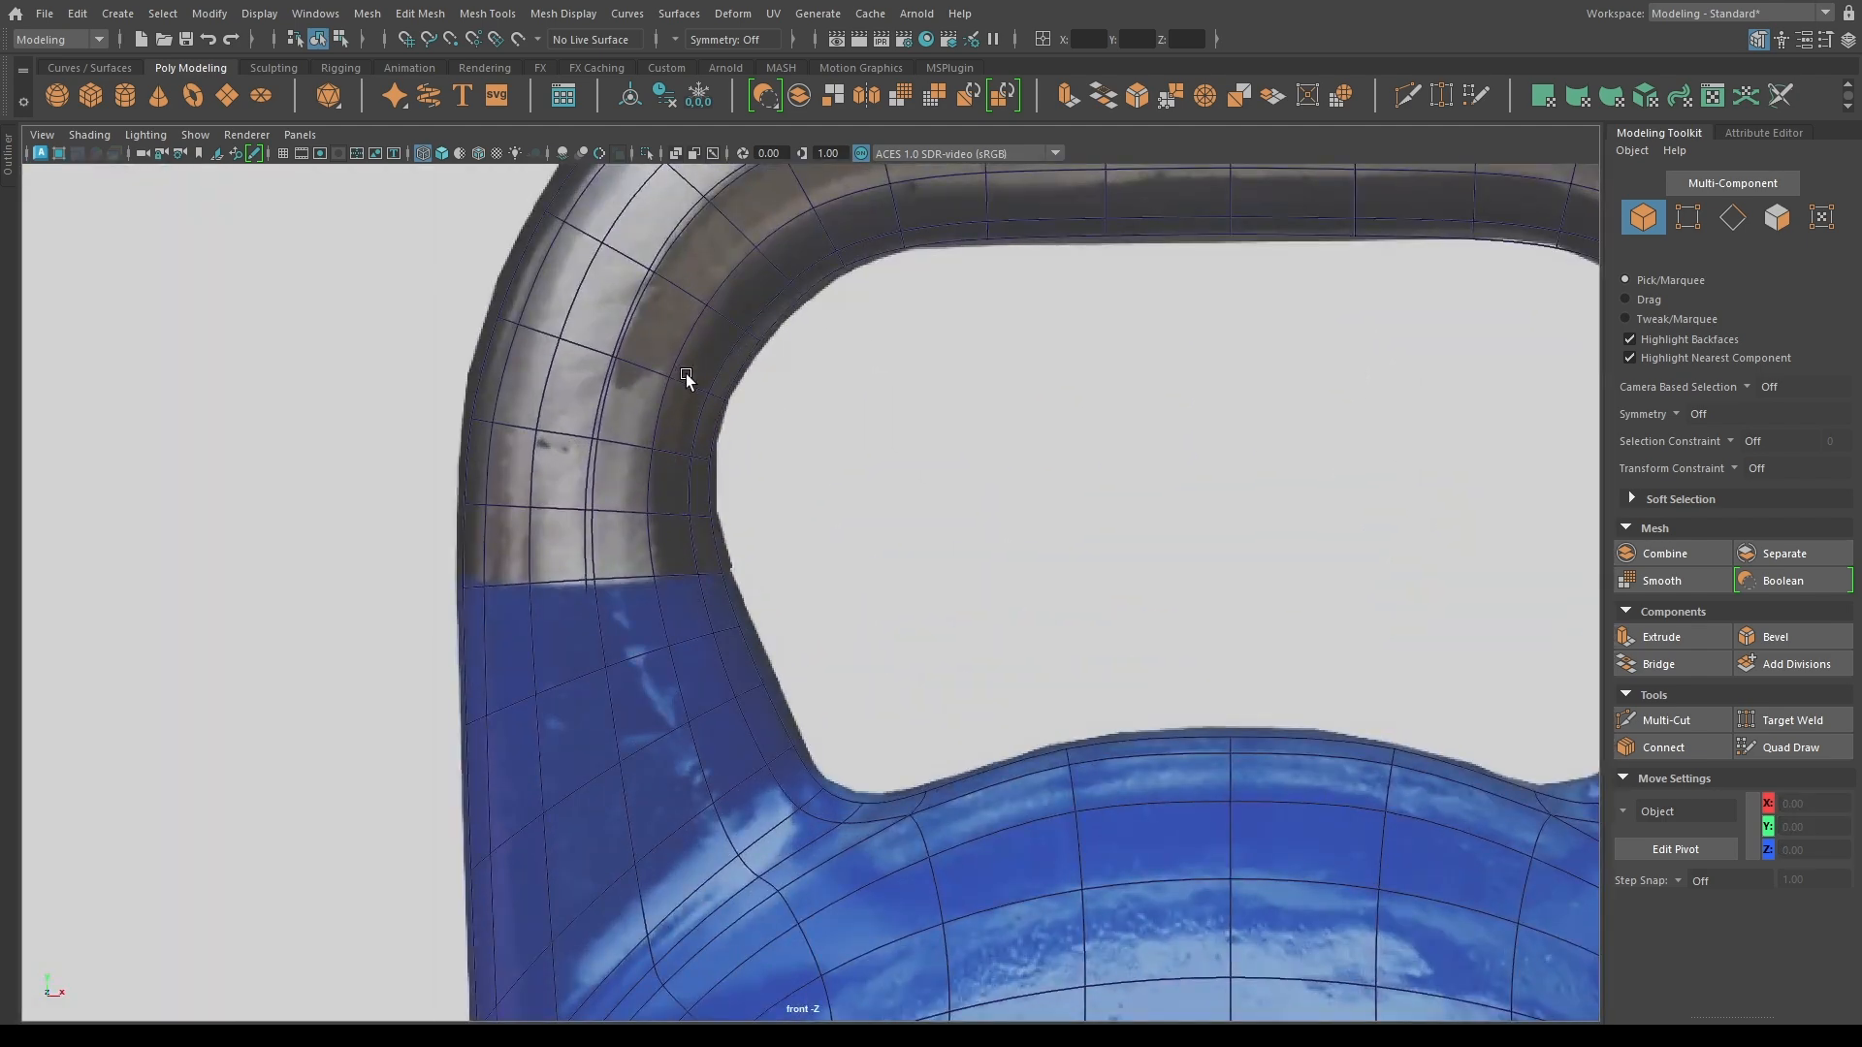
{"action": "left_click", "coordinate": [650, 376]}
{"action": "key", "text": "F9"}
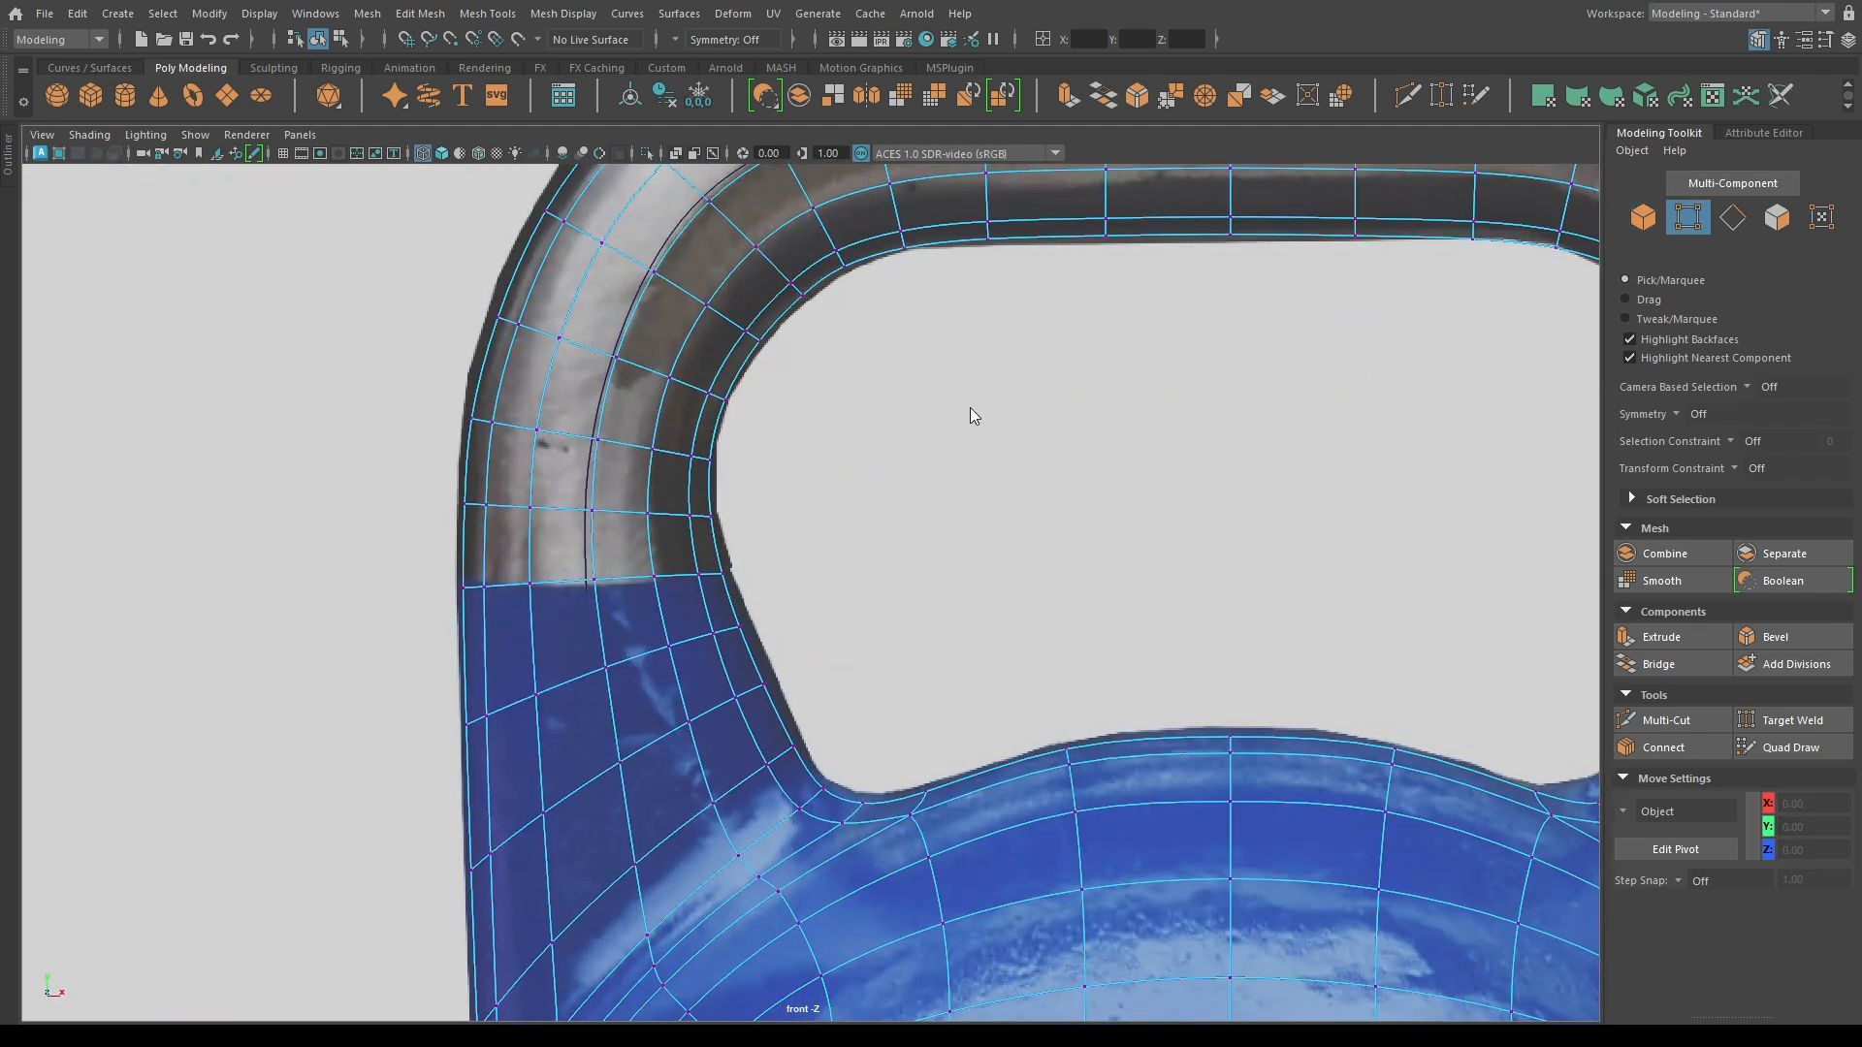
{"action": "key", "text": "alt+x"}
{"action": "right_click_drag", "start_coordinate": [969, 407], "coordinate": [893, 389], "text": "alt"}
{"action": "middle_click_drag", "start_coordinate": [893, 390], "coordinate": [612, 587], "text": "alt"}
{"action": "right_click_drag", "start_coordinate": [613, 587], "coordinate": [669, 572], "text": "alt"}
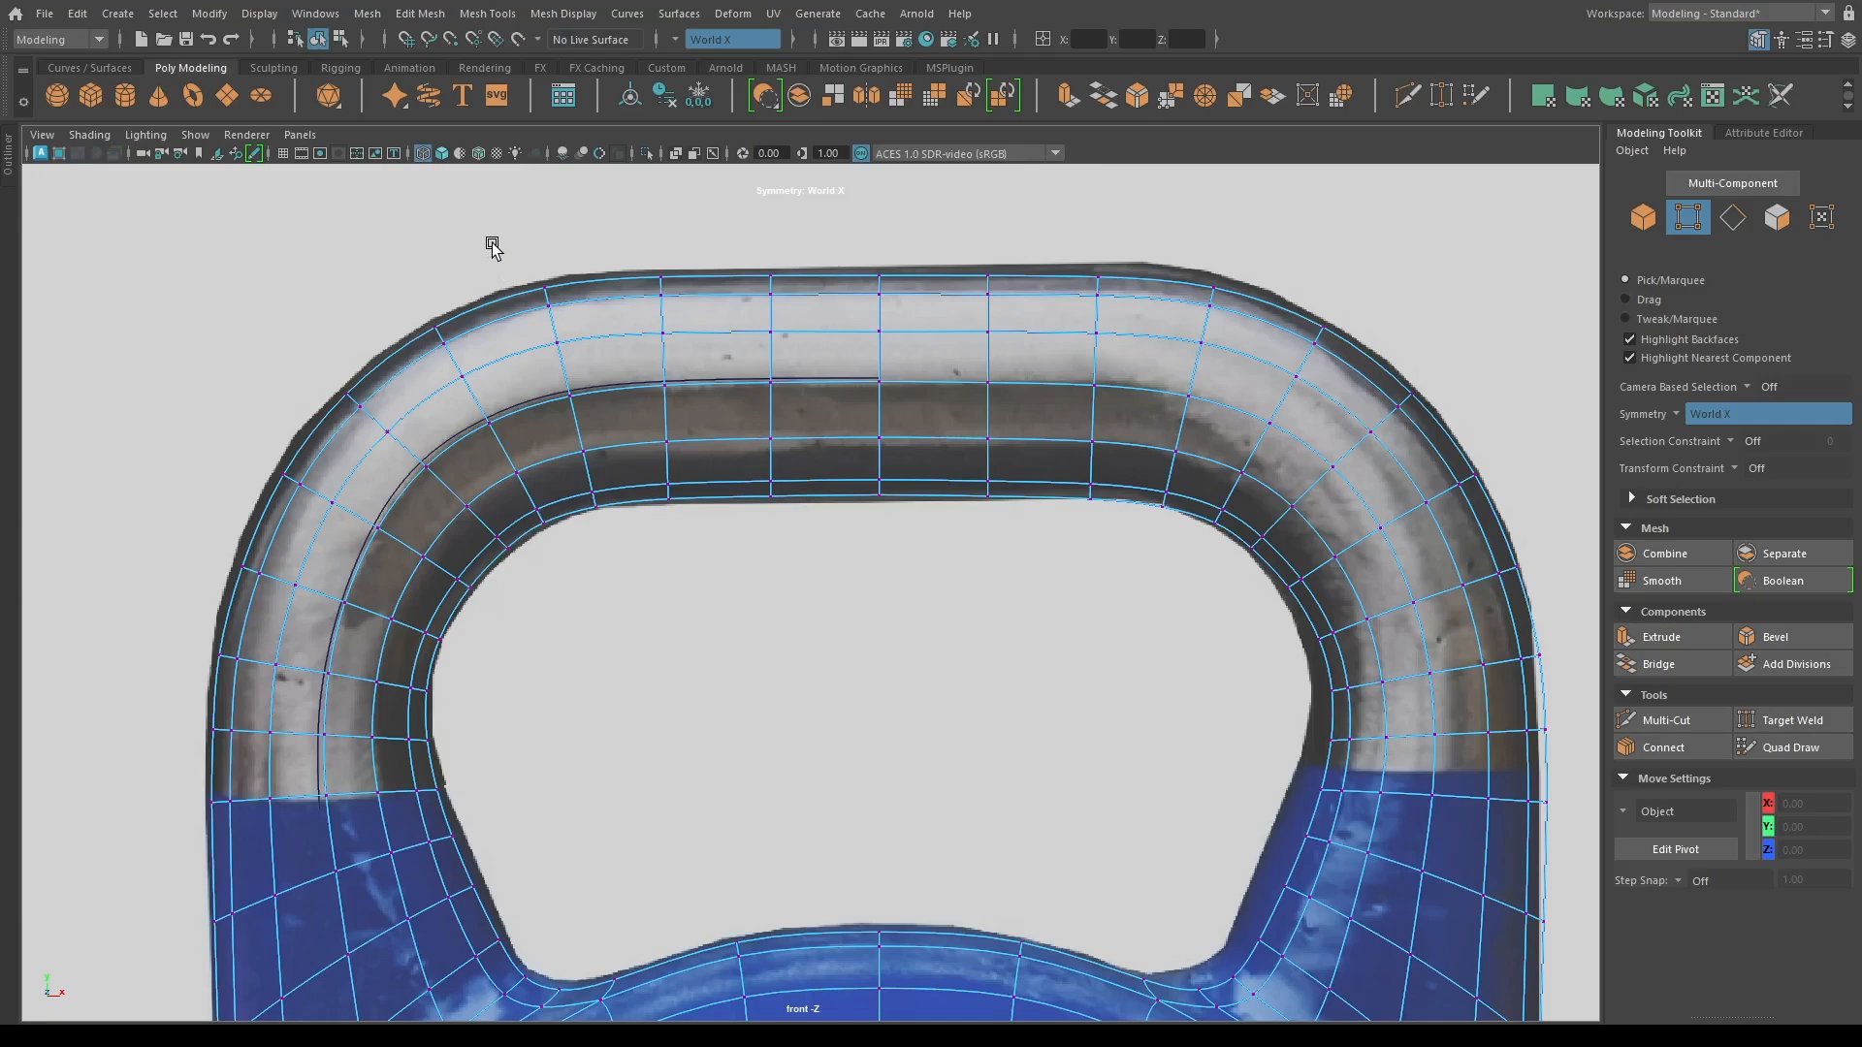
Raise the vertices along the handle's top and upper corner onto the reference outline.
{"action": "left_click_drag", "start_coordinate": [493, 248], "coordinate": [575, 373]}
{"action": "left_click_drag", "start_coordinate": [756, 381], "coordinate": [890, 354], "text": "shift"}
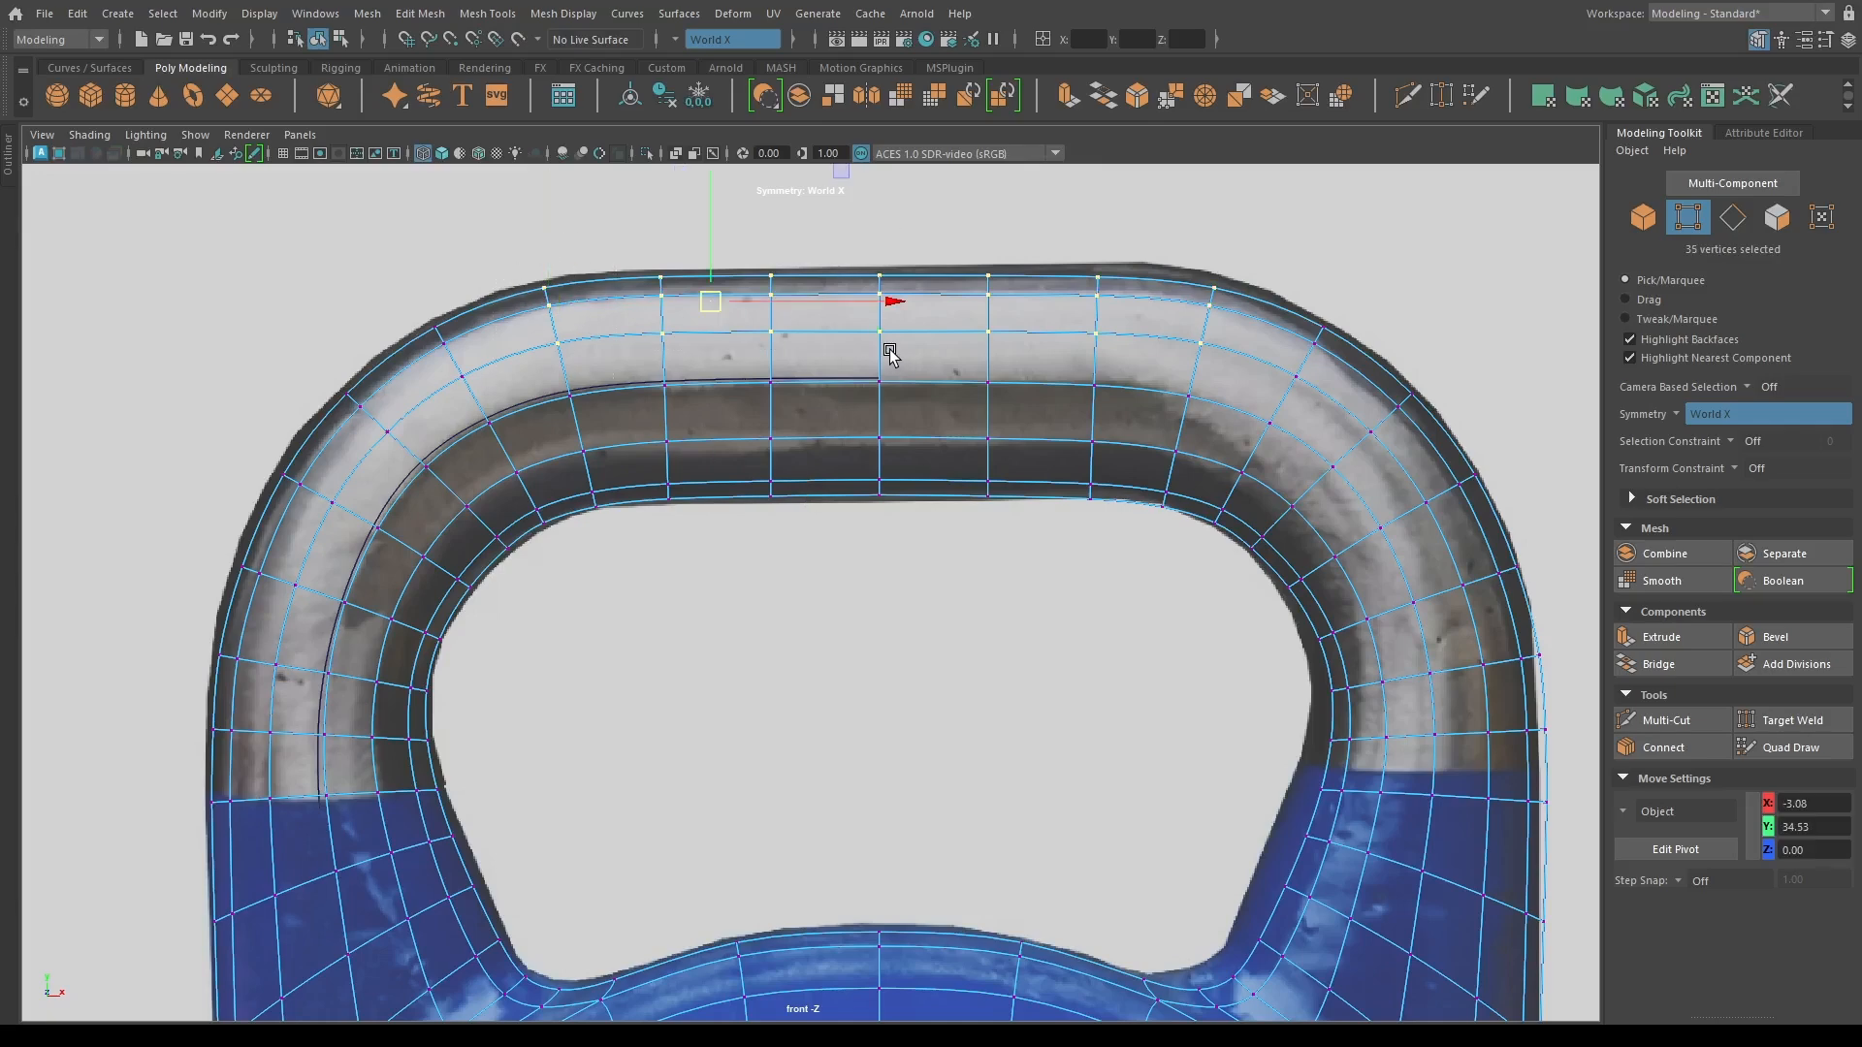
{"action": "left_click_drag", "start_coordinate": [711, 214], "coordinate": [711, 207]}
{"action": "right_click_drag", "start_coordinate": [711, 208], "coordinate": [706, 209], "text": "alt"}
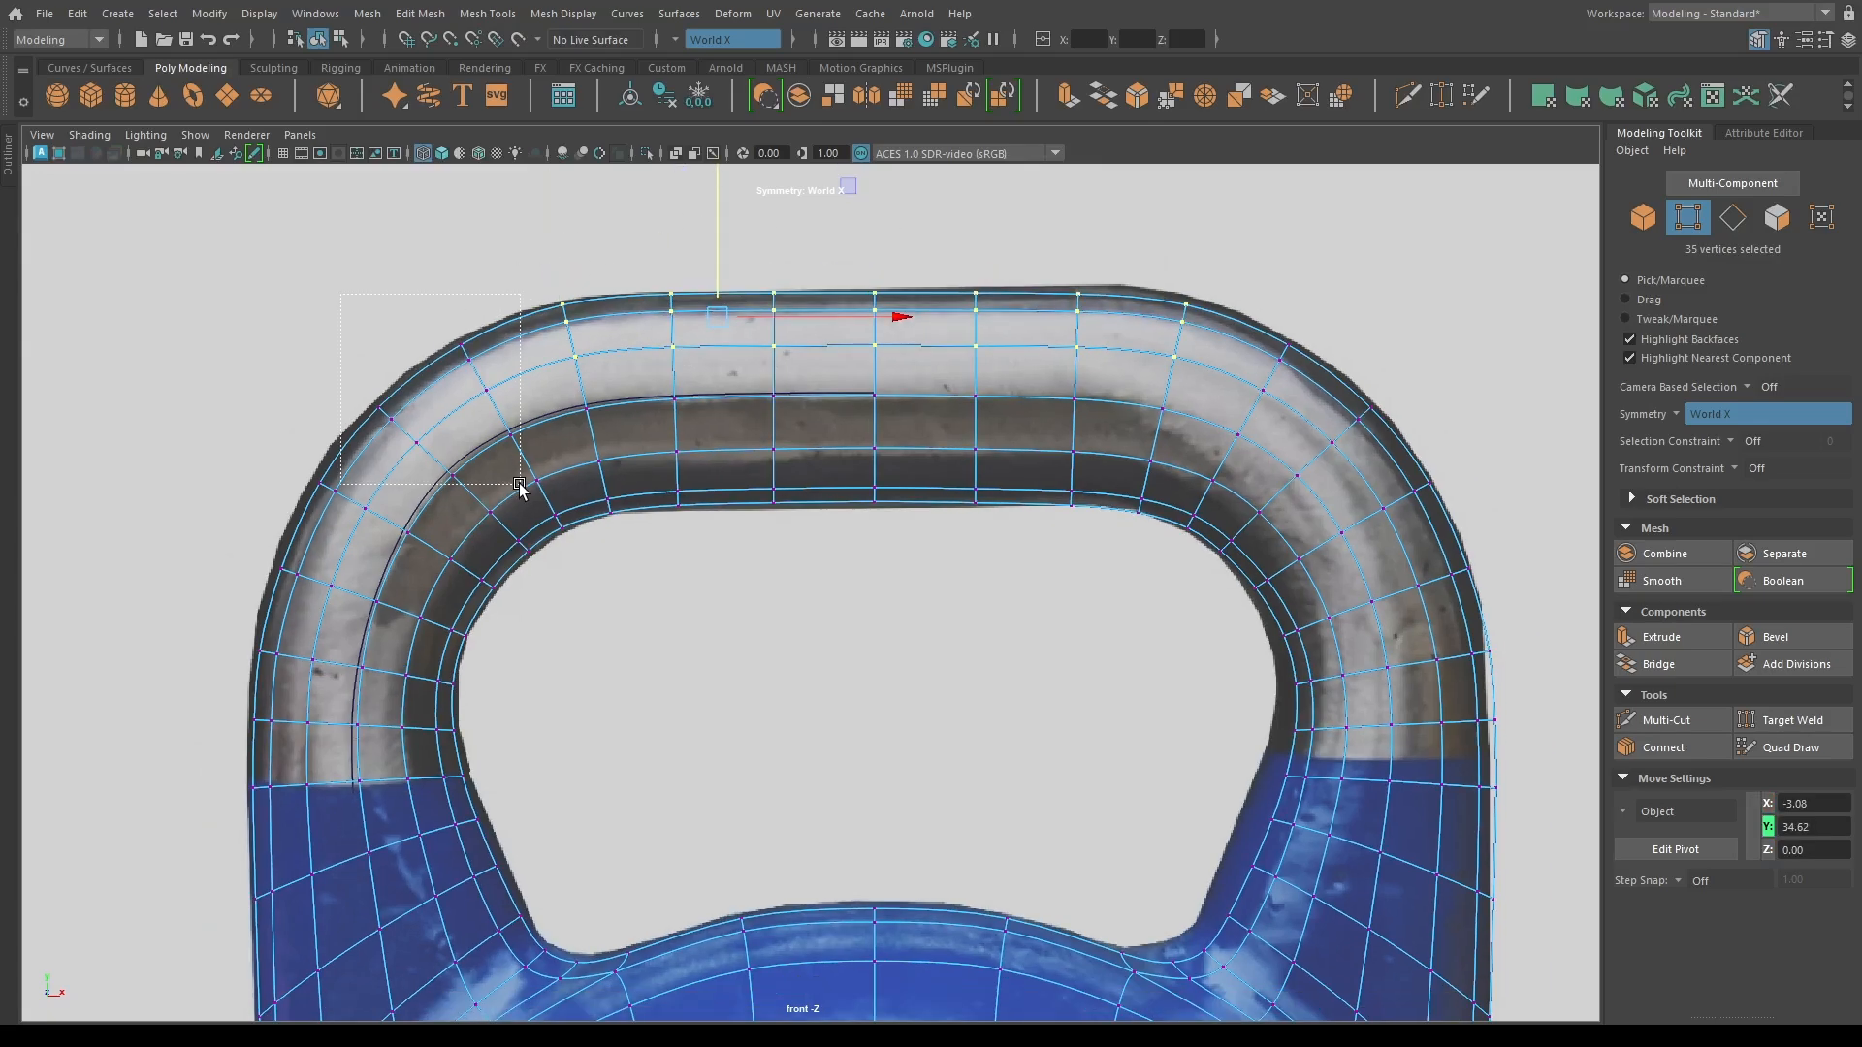
{"action": "left_click_drag", "start_coordinate": [520, 483], "coordinate": [520, 484]}
{"action": "left_click_drag", "start_coordinate": [437, 342], "coordinate": [439, 333]}
Move the outer vertex rows of the handle's side bend symmetrically onto the reference outline down to the blue section.
{"action": "left_click_drag", "start_coordinate": [274, 436], "coordinate": [414, 485]}
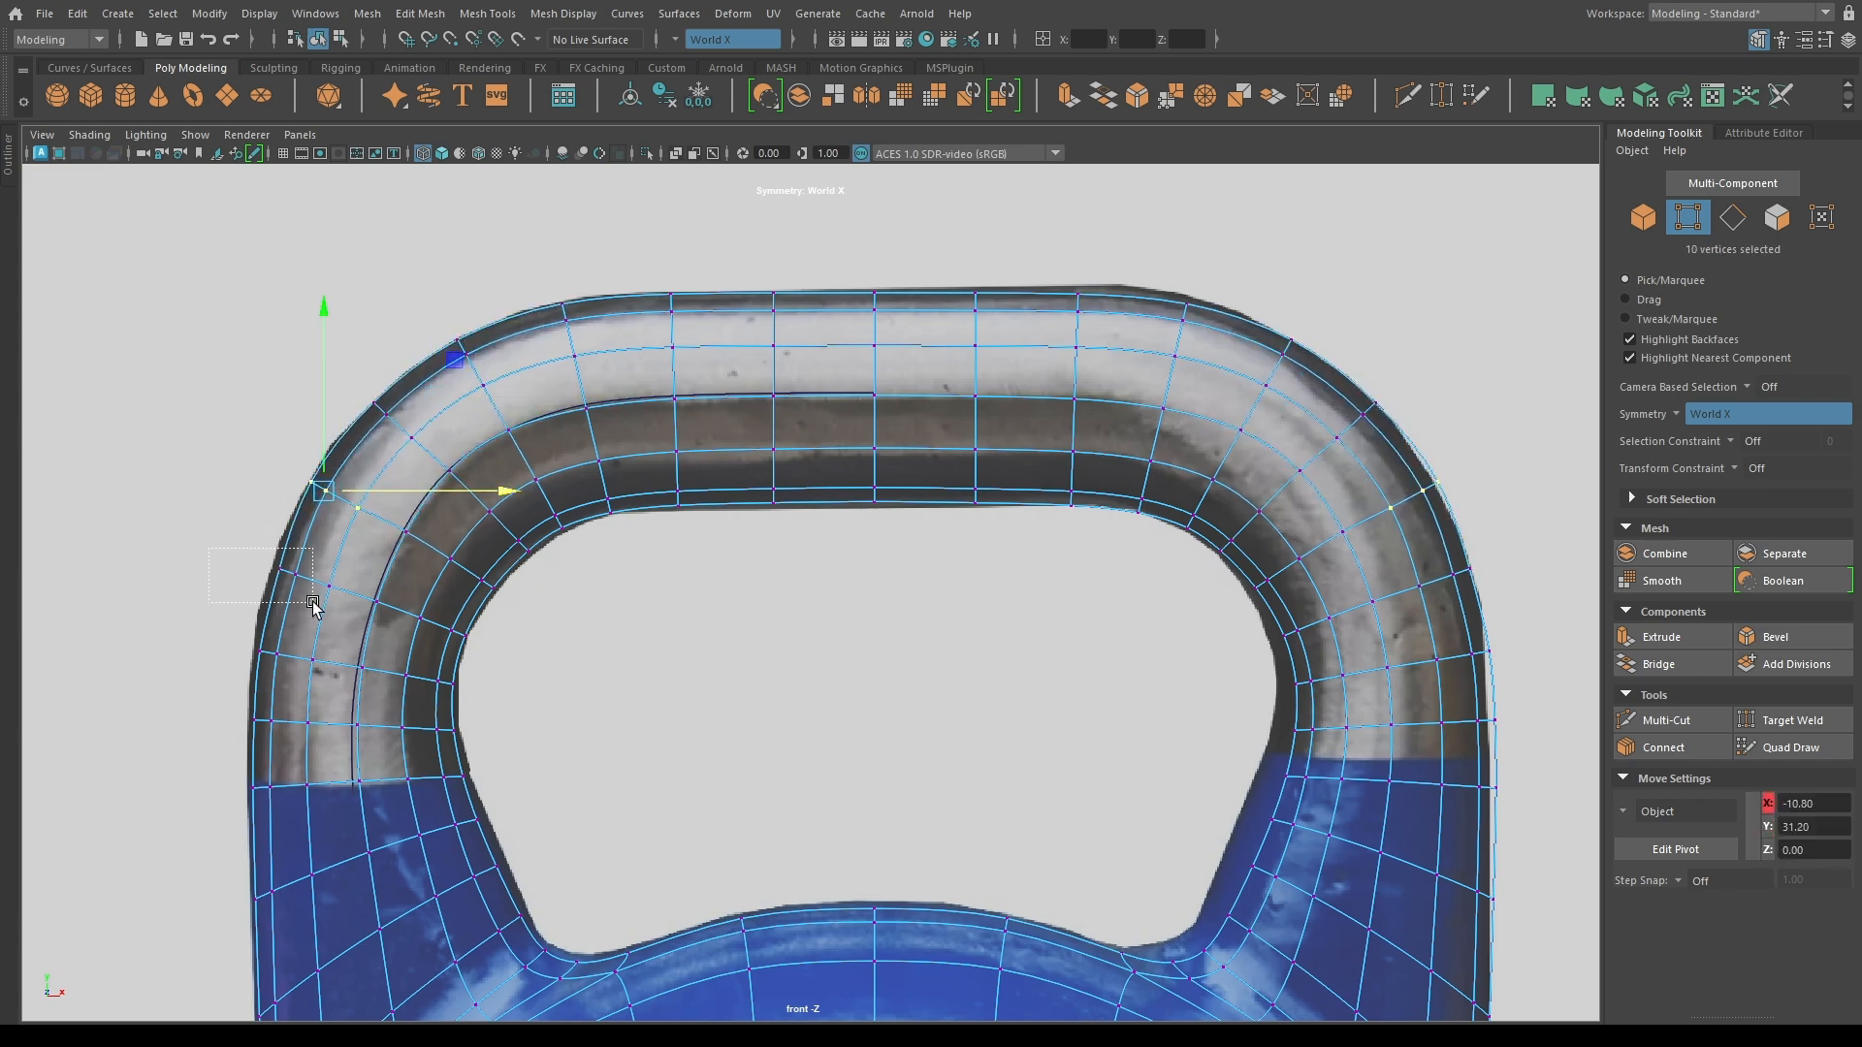
{"action": "left_click_drag", "start_coordinate": [312, 602], "coordinate": [365, 581]}
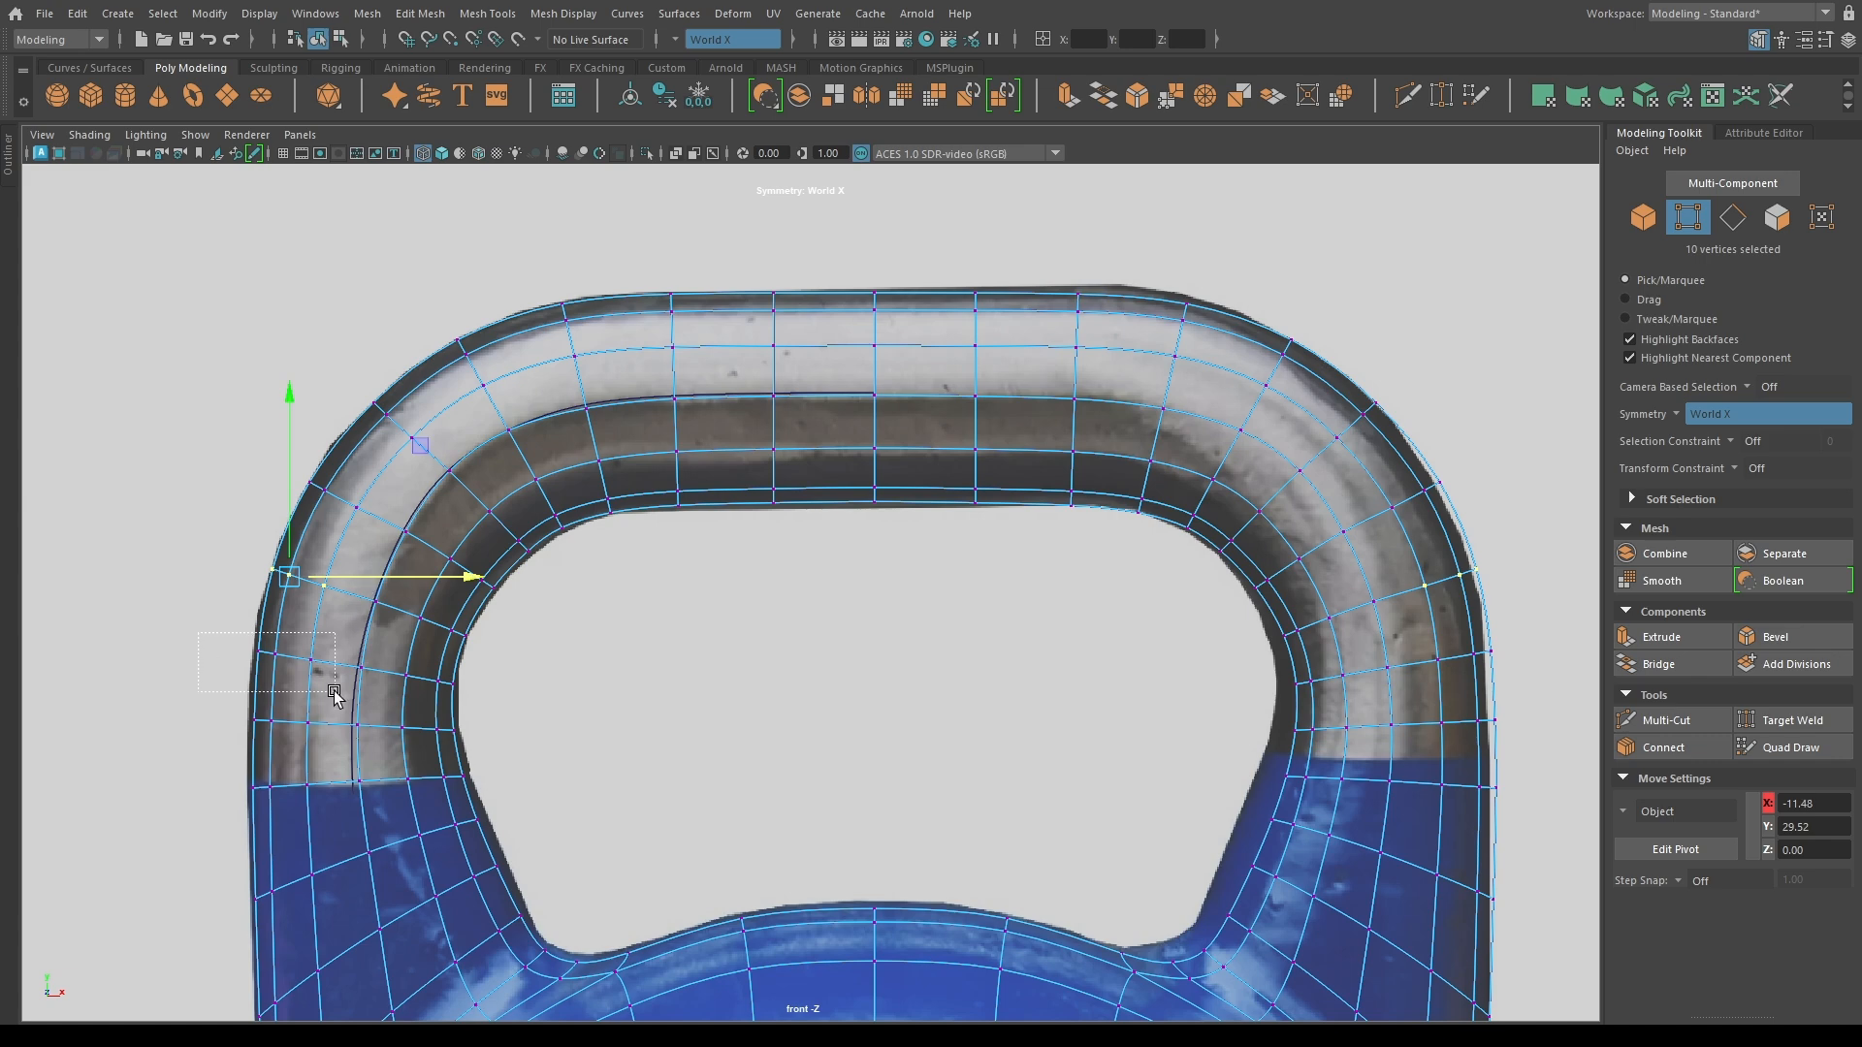
{"action": "left_click_drag", "start_coordinate": [334, 694], "coordinate": [334, 692]}
{"action": "left_click_drag", "start_coordinate": [318, 755], "coordinate": [318, 755]}
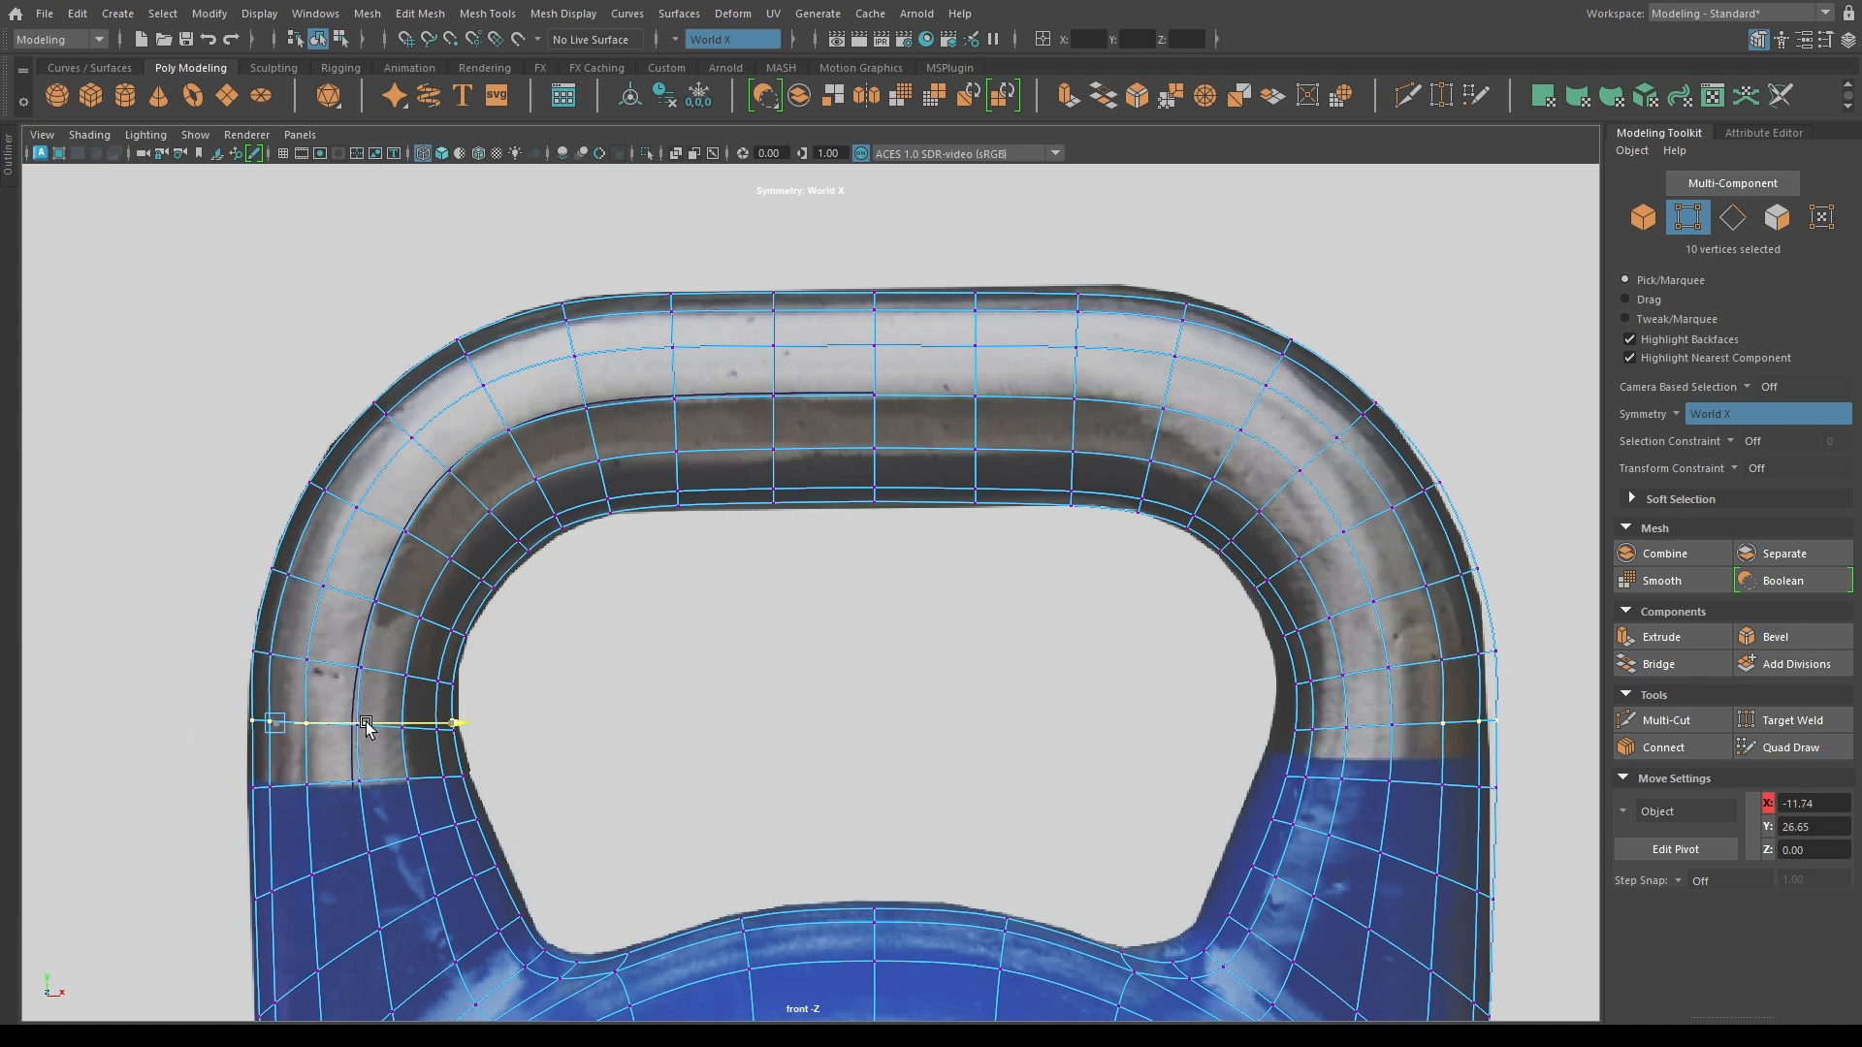
{"action": "left_click_drag", "start_coordinate": [208, 766], "coordinate": [335, 787]}
Align the outer vertices of the blue post with the reference outline from the handle down to the body.
{"action": "middle_click_drag", "start_coordinate": [607, 938], "coordinate": [622, 649], "text": "alt"}
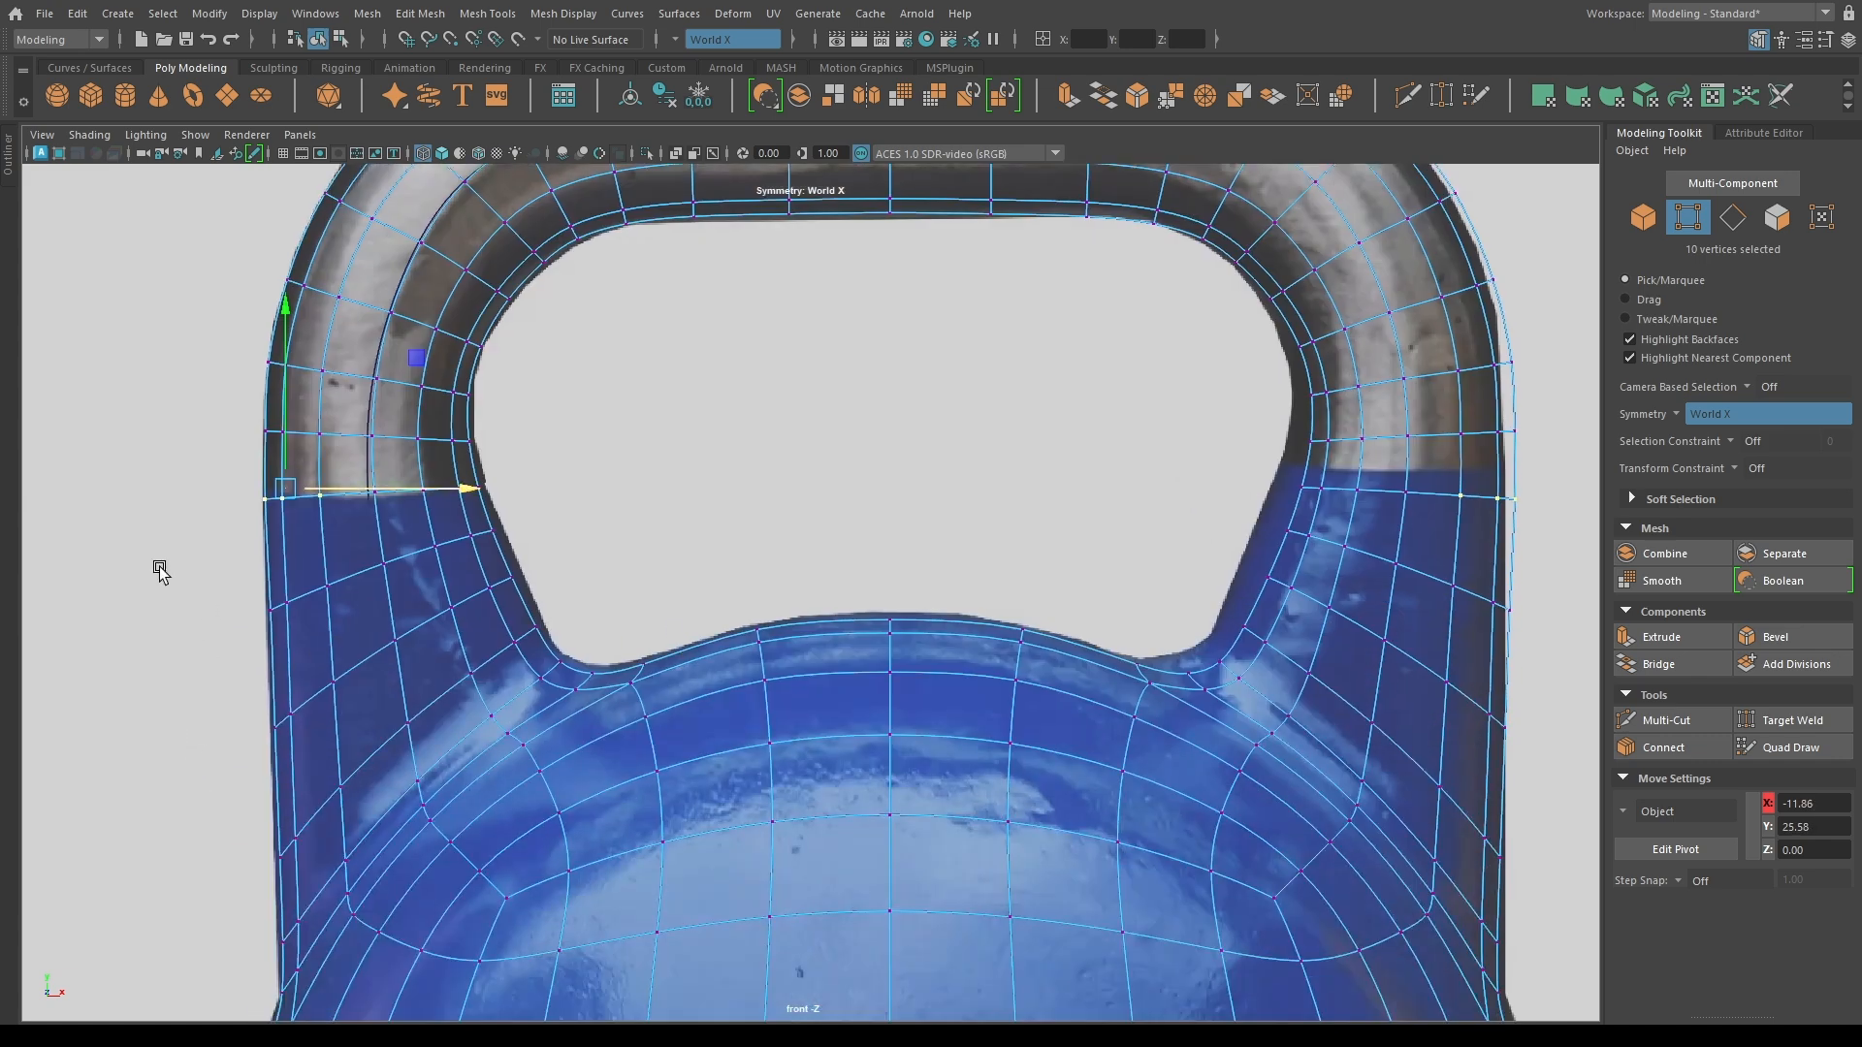
{"action": "left_click_drag", "start_coordinate": [157, 564], "coordinate": [308, 762]}
{"action": "left_click_drag", "start_coordinate": [376, 666], "coordinate": [382, 666]}
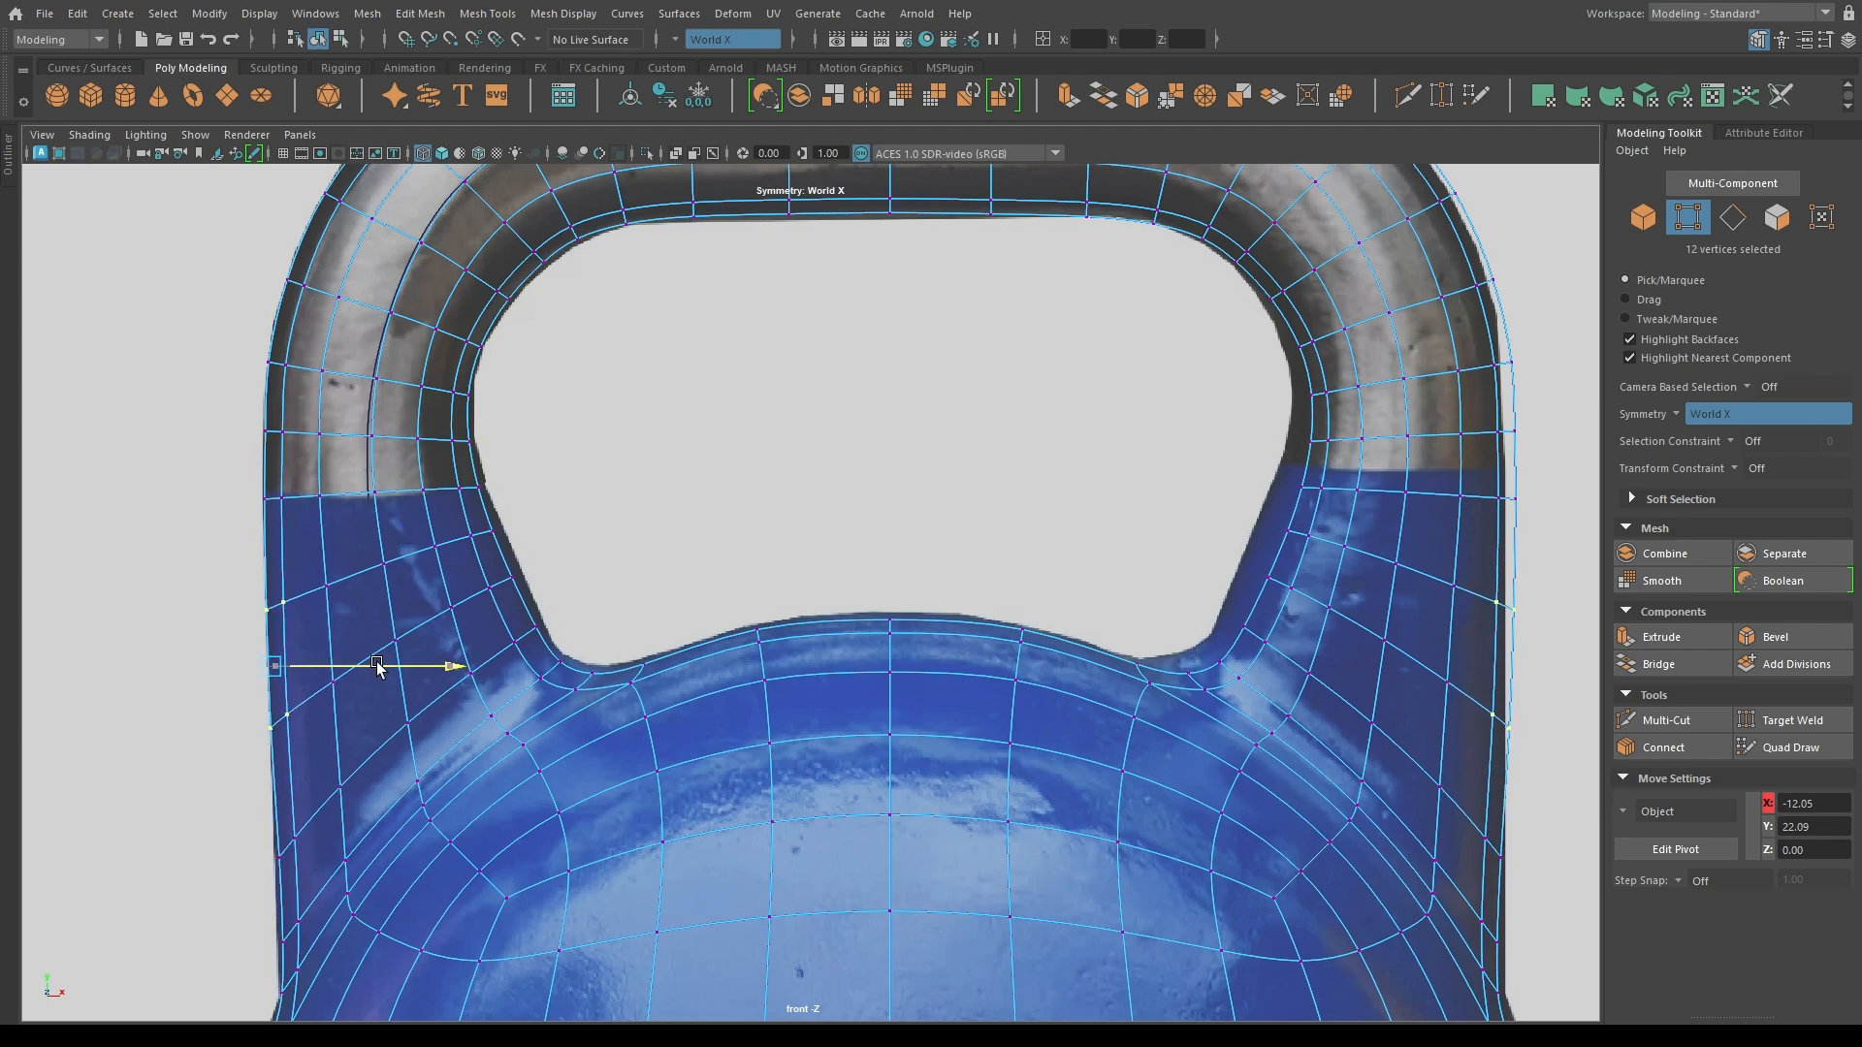
{"action": "middle_click_drag", "start_coordinate": [242, 940], "coordinate": [302, 706], "text": "alt"}
{"action": "scroll", "coordinate": [299, 707], "scroll_direction": "up", "scroll_amount": 2}
{"action": "left_click_drag", "start_coordinate": [193, 594], "coordinate": [334, 680]}
{"action": "middle_click_drag", "start_coordinate": [242, 845], "coordinate": [312, 581], "text": "alt"}
Fit the inner edge vertices of the post and the opening's lower corner to the reference outline.
{"action": "middle_click_drag", "start_coordinate": [335, 457], "coordinate": [357, 726], "text": "alt"}
{"action": "middle_click_drag", "start_coordinate": [559, 368], "coordinate": [495, 595], "text": "alt"}
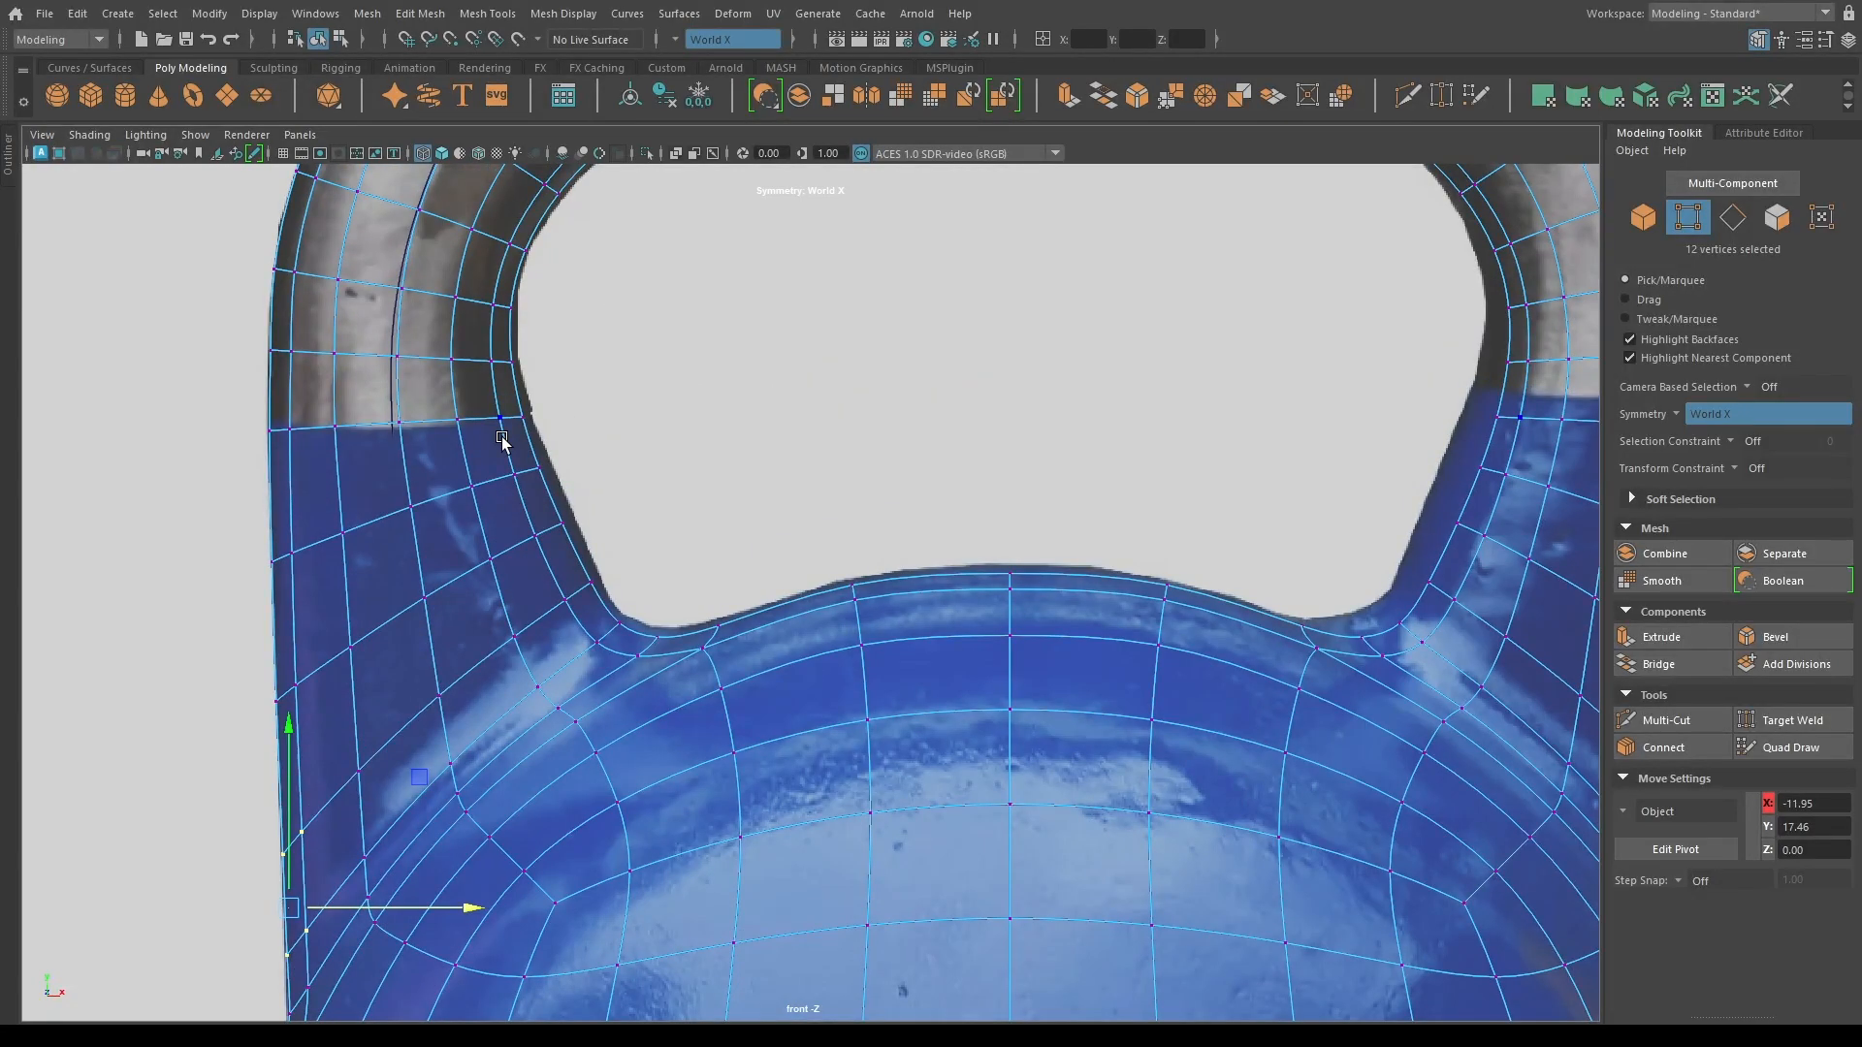
{"action": "left_click_drag", "start_coordinate": [482, 294], "coordinate": [595, 490]}
{"action": "left_click_drag", "start_coordinate": [608, 391], "coordinate": [618, 391]}
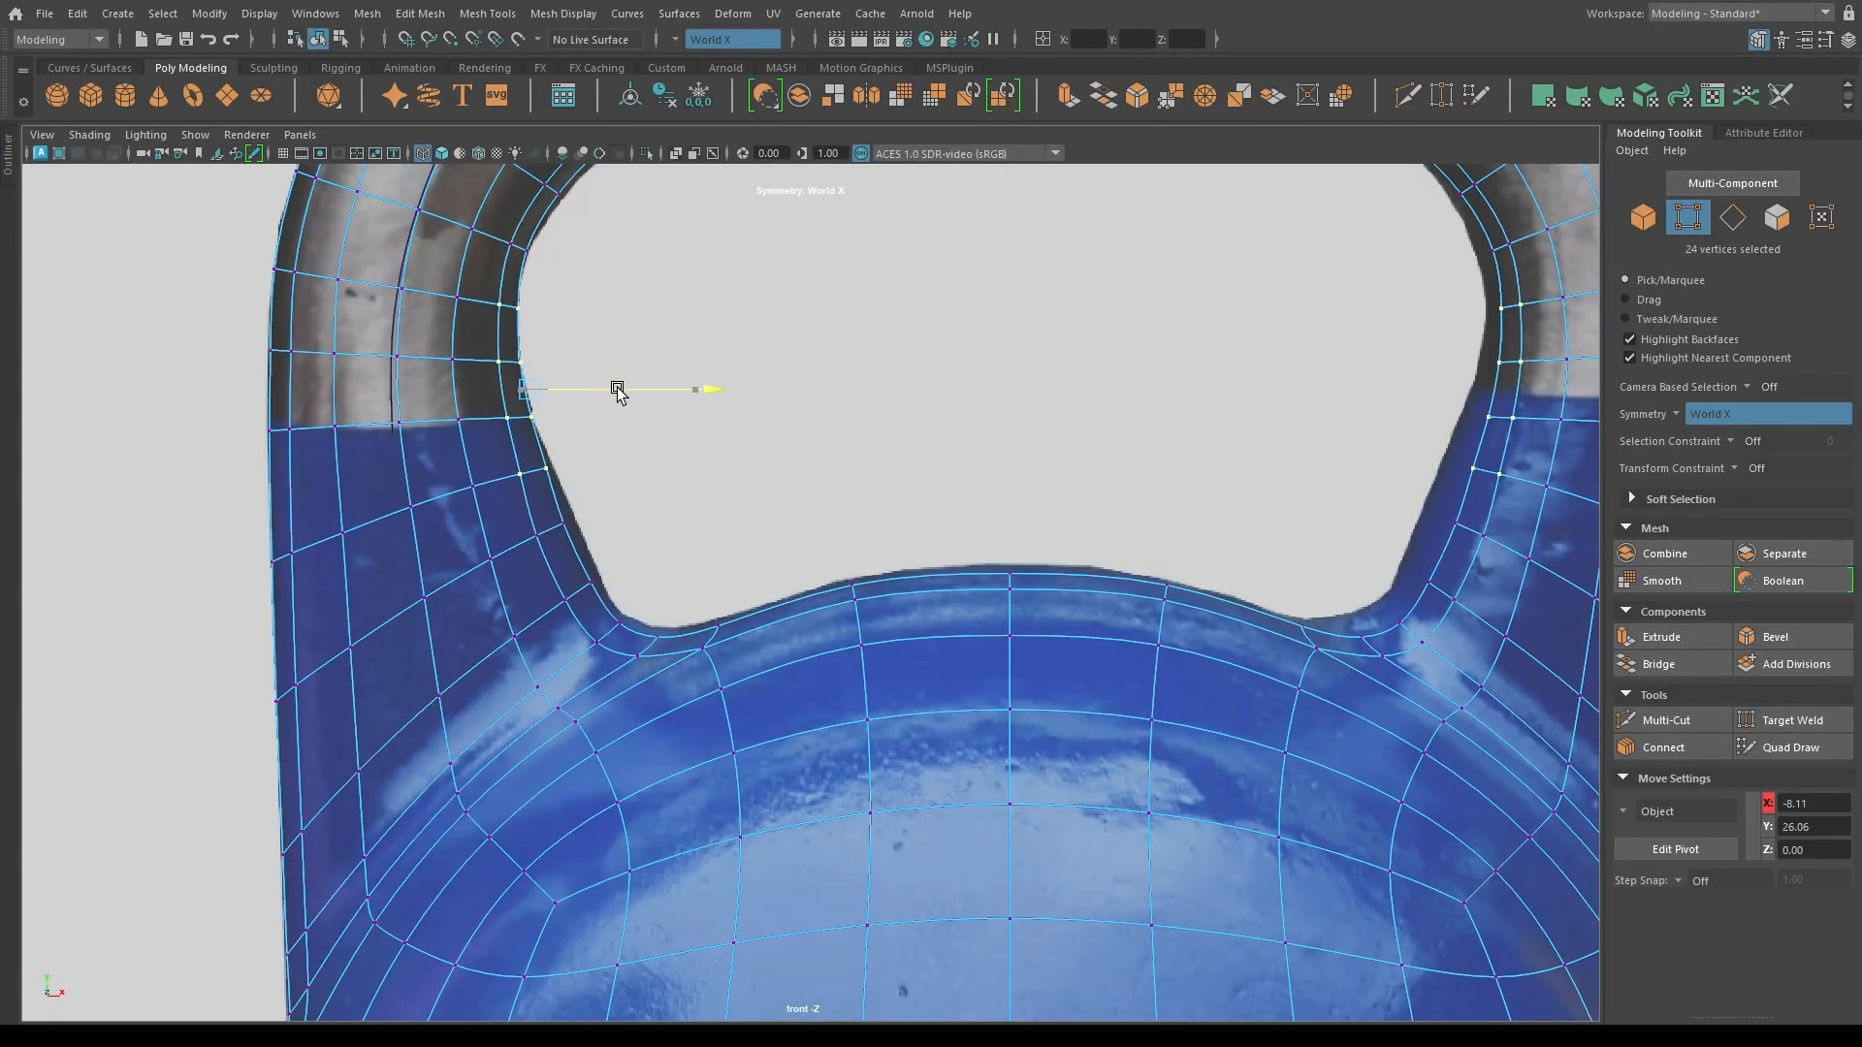
{"action": "left_click_drag", "start_coordinate": [609, 606], "coordinate": [684, 560]}
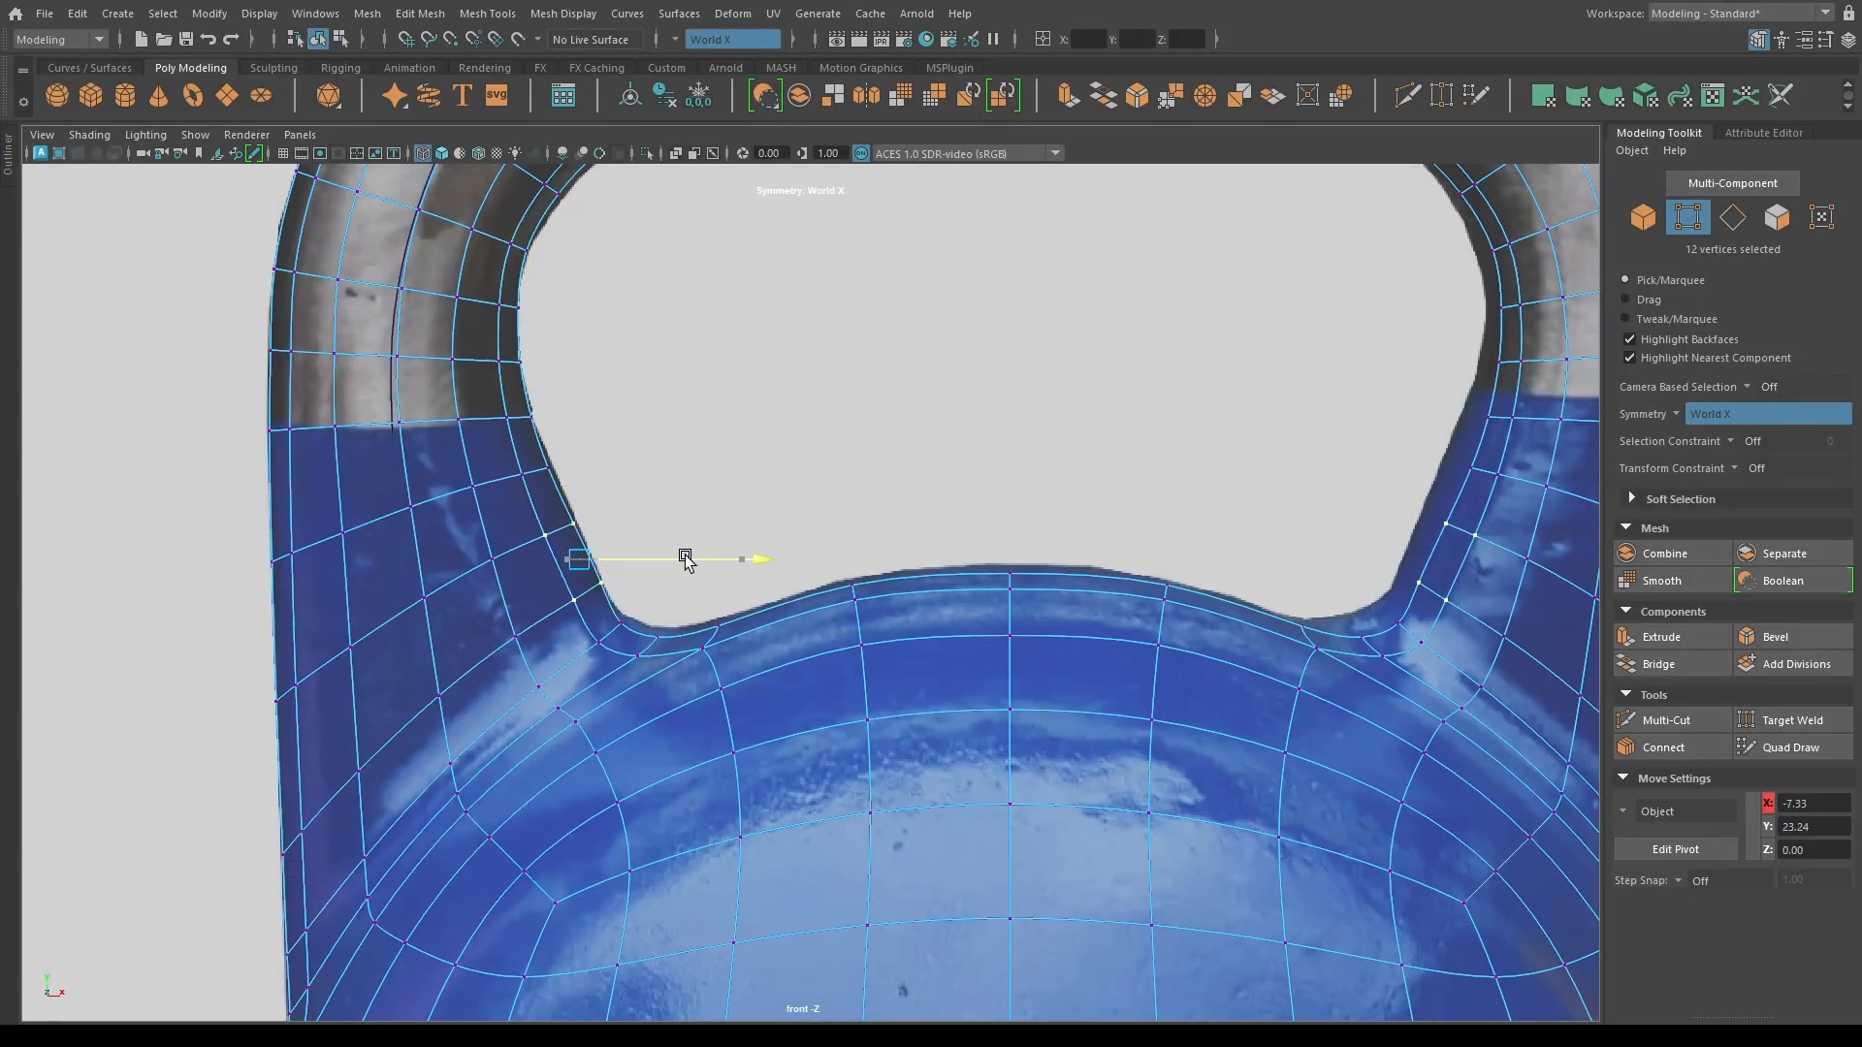
{"action": "left_click_drag", "start_coordinate": [612, 622], "coordinate": [663, 663]}
{"action": "left_click_drag", "start_coordinate": [759, 494], "coordinate": [763, 487]}
{"action": "left_click_drag", "start_coordinate": [499, 448], "coordinate": [559, 488]}
{"action": "left_click_drag", "start_coordinate": [540, 404], "coordinate": [540, 400]}
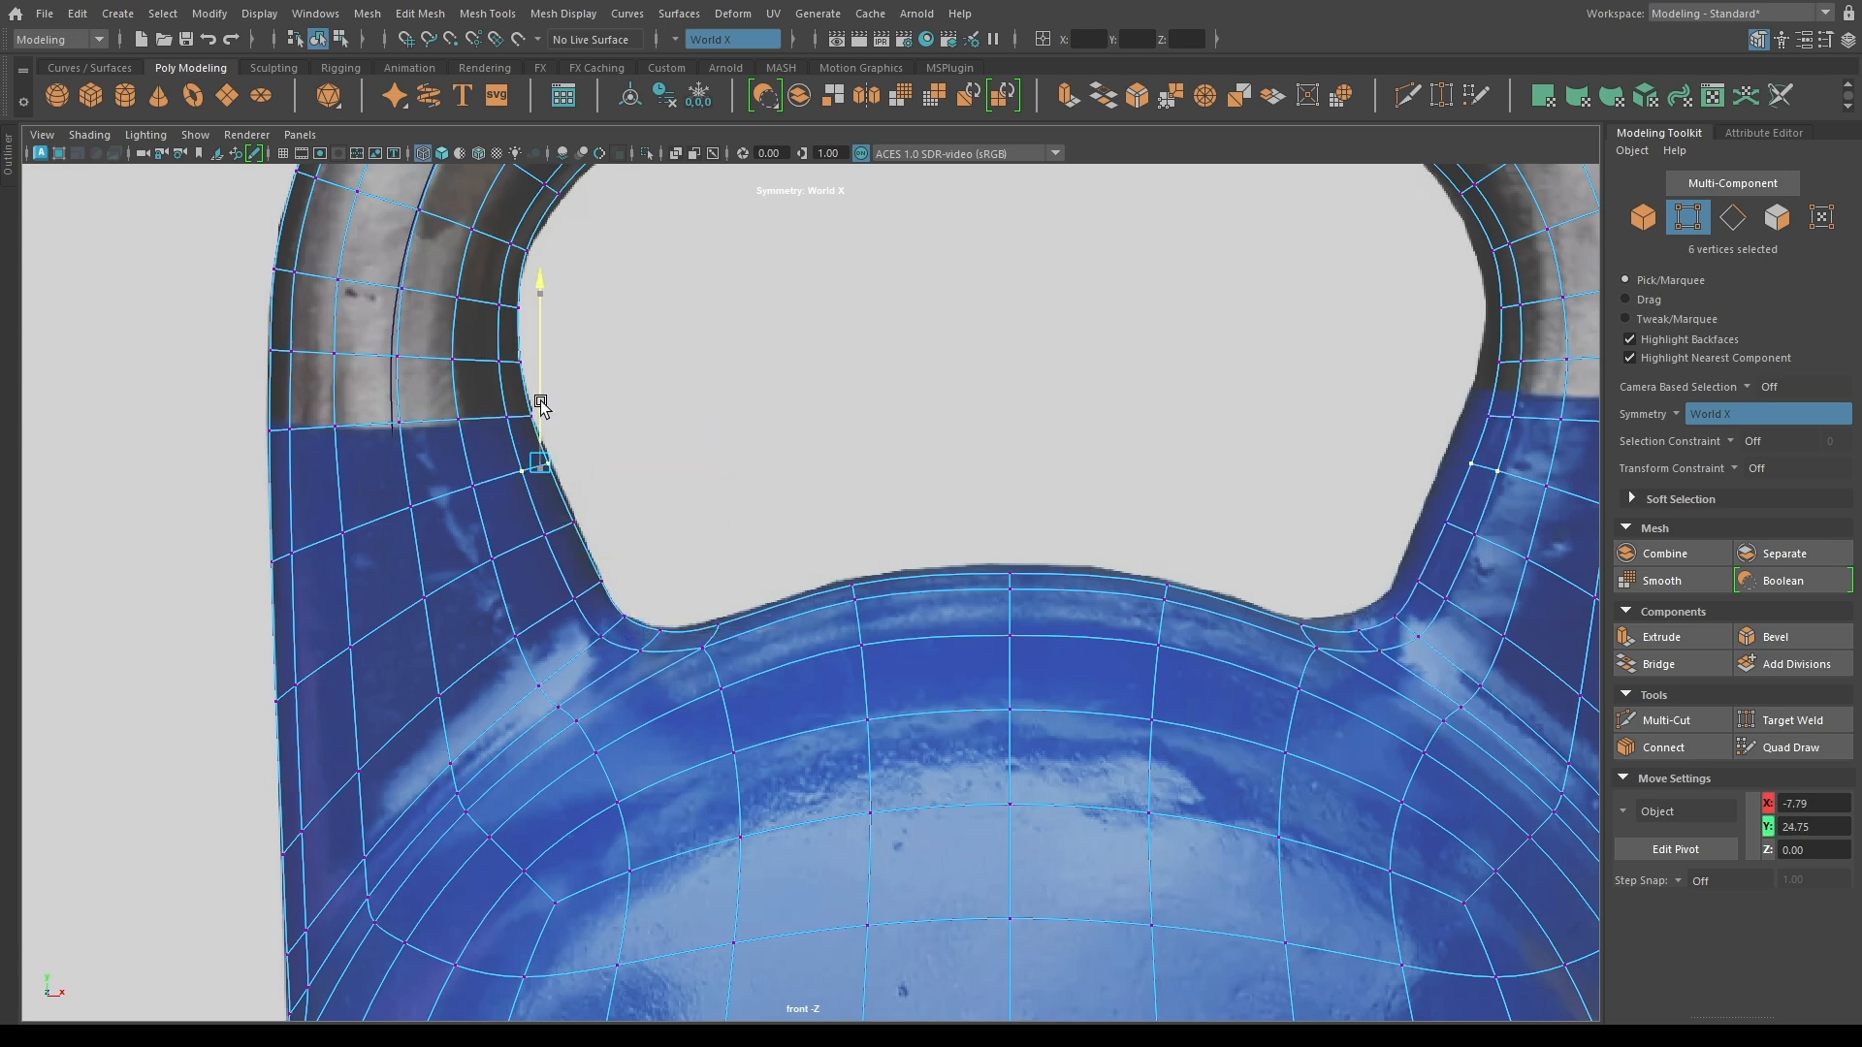
{"action": "left_click_drag", "start_coordinate": [595, 459], "coordinate": [598, 464]}
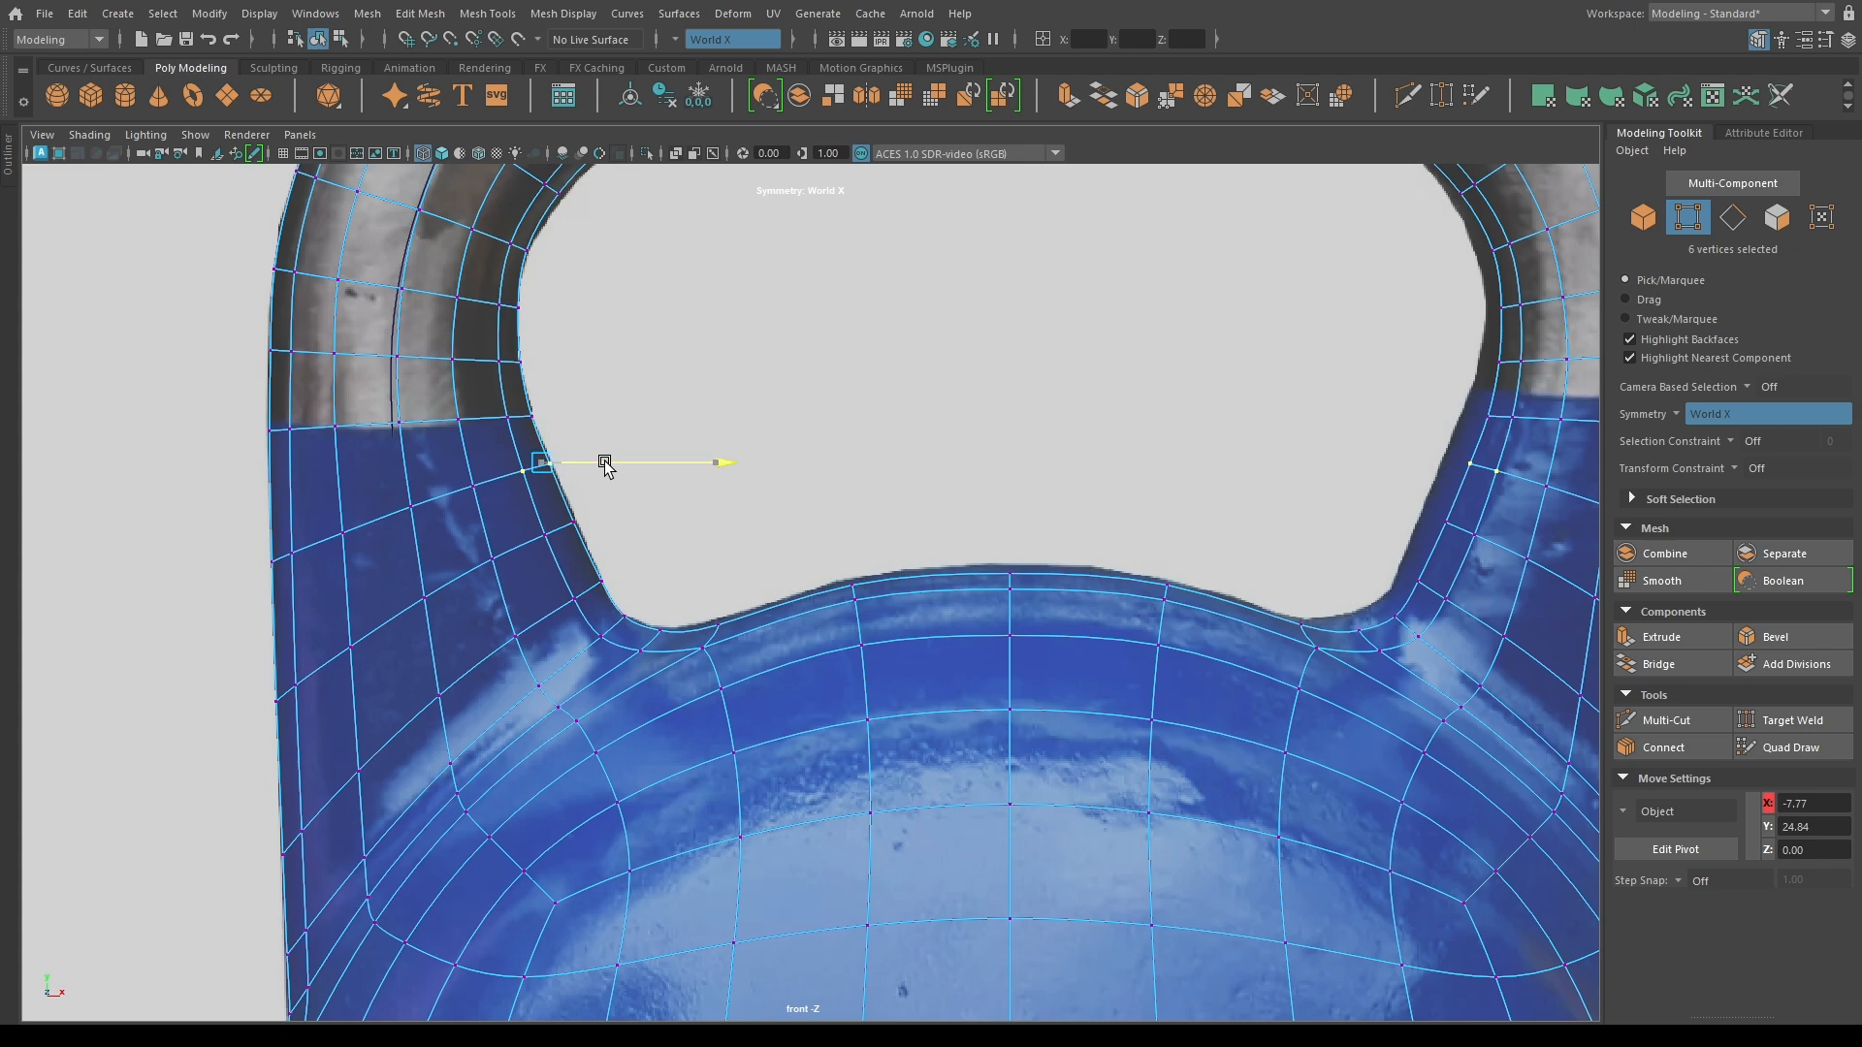
Raise the body's upper edge vertices beneath the handle opening onto the reference curve.
{"action": "left_click_drag", "start_coordinate": [825, 545], "coordinate": [1037, 610]}
{"action": "left_click_drag", "start_coordinate": [927, 491], "coordinate": [924, 481]}
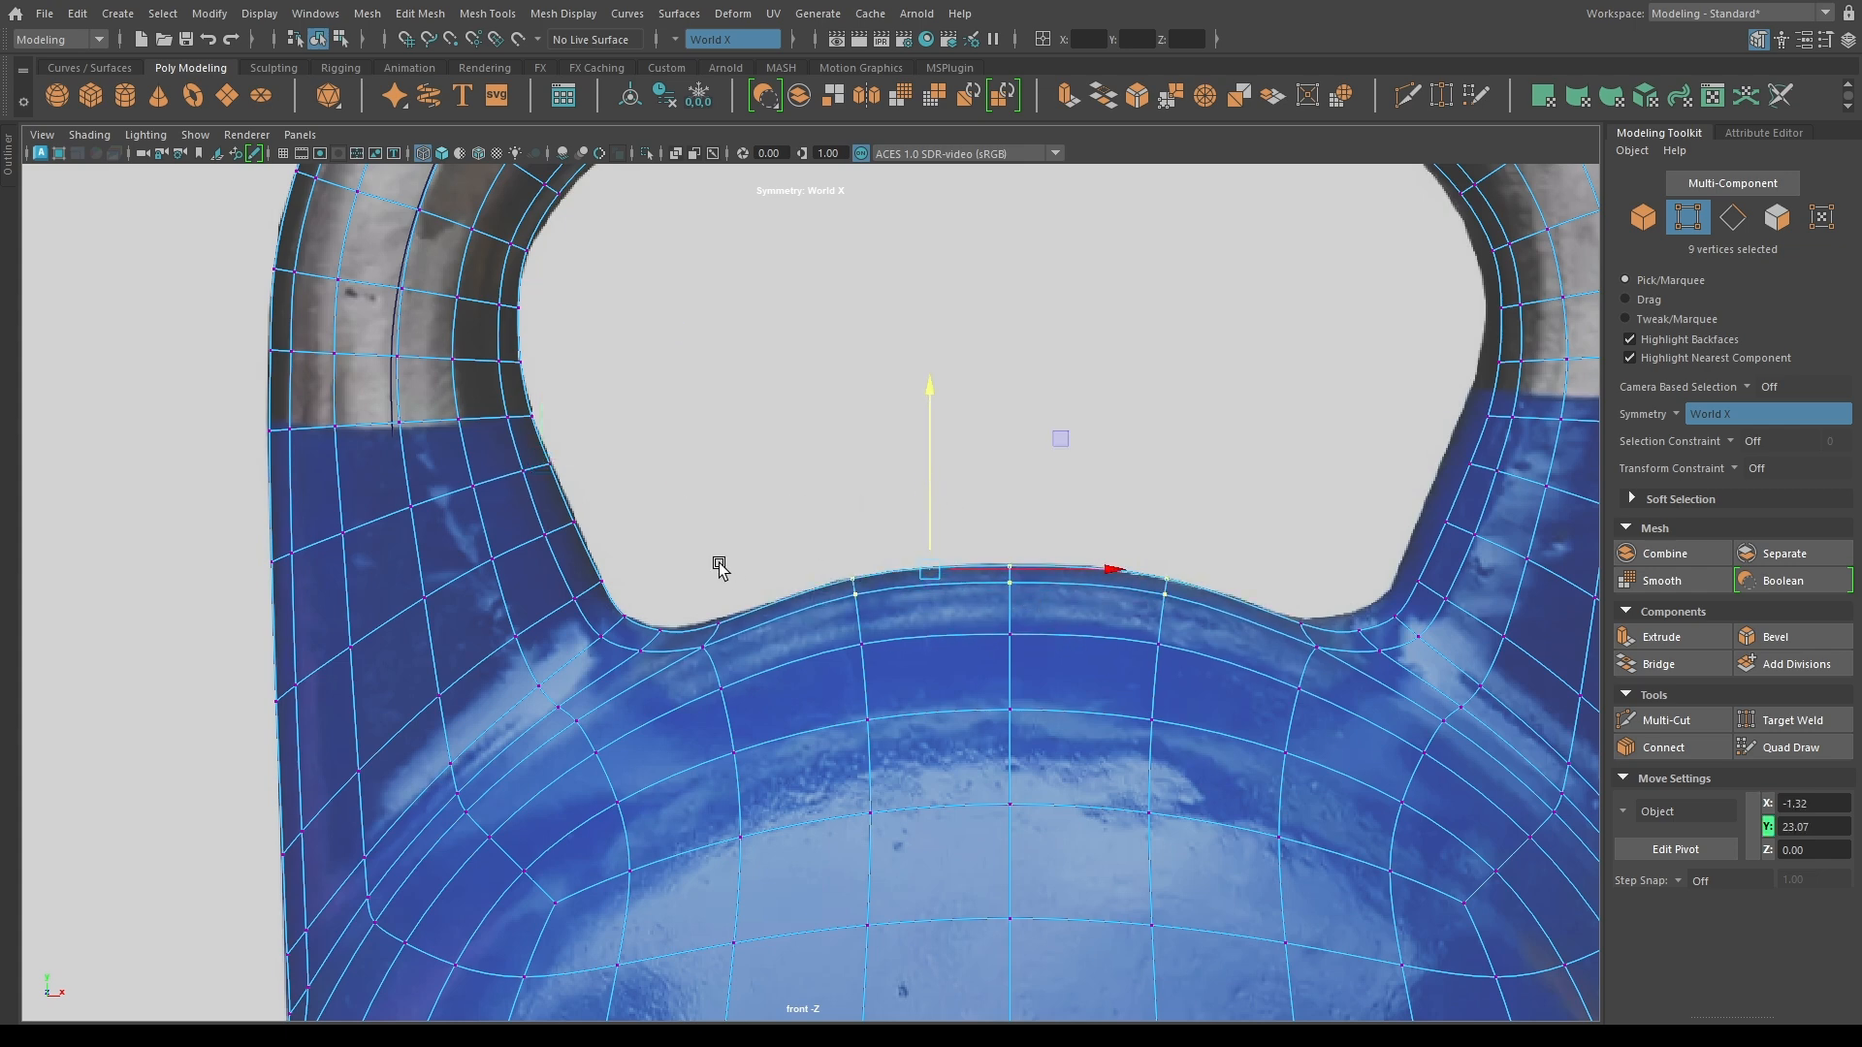
{"action": "mouse_move", "coordinate": [696, 588]}
{"action": "left_mouse_down"}
{"action": "mouse_move", "coordinate": [741, 653]}
{"action": "mouse_move", "coordinate": [706, 570]}
{"action": "left_mouse_up"}
{"action": "scroll", "coordinate": [602, 747], "scroll_direction": "down", "scroll_amount": 6}
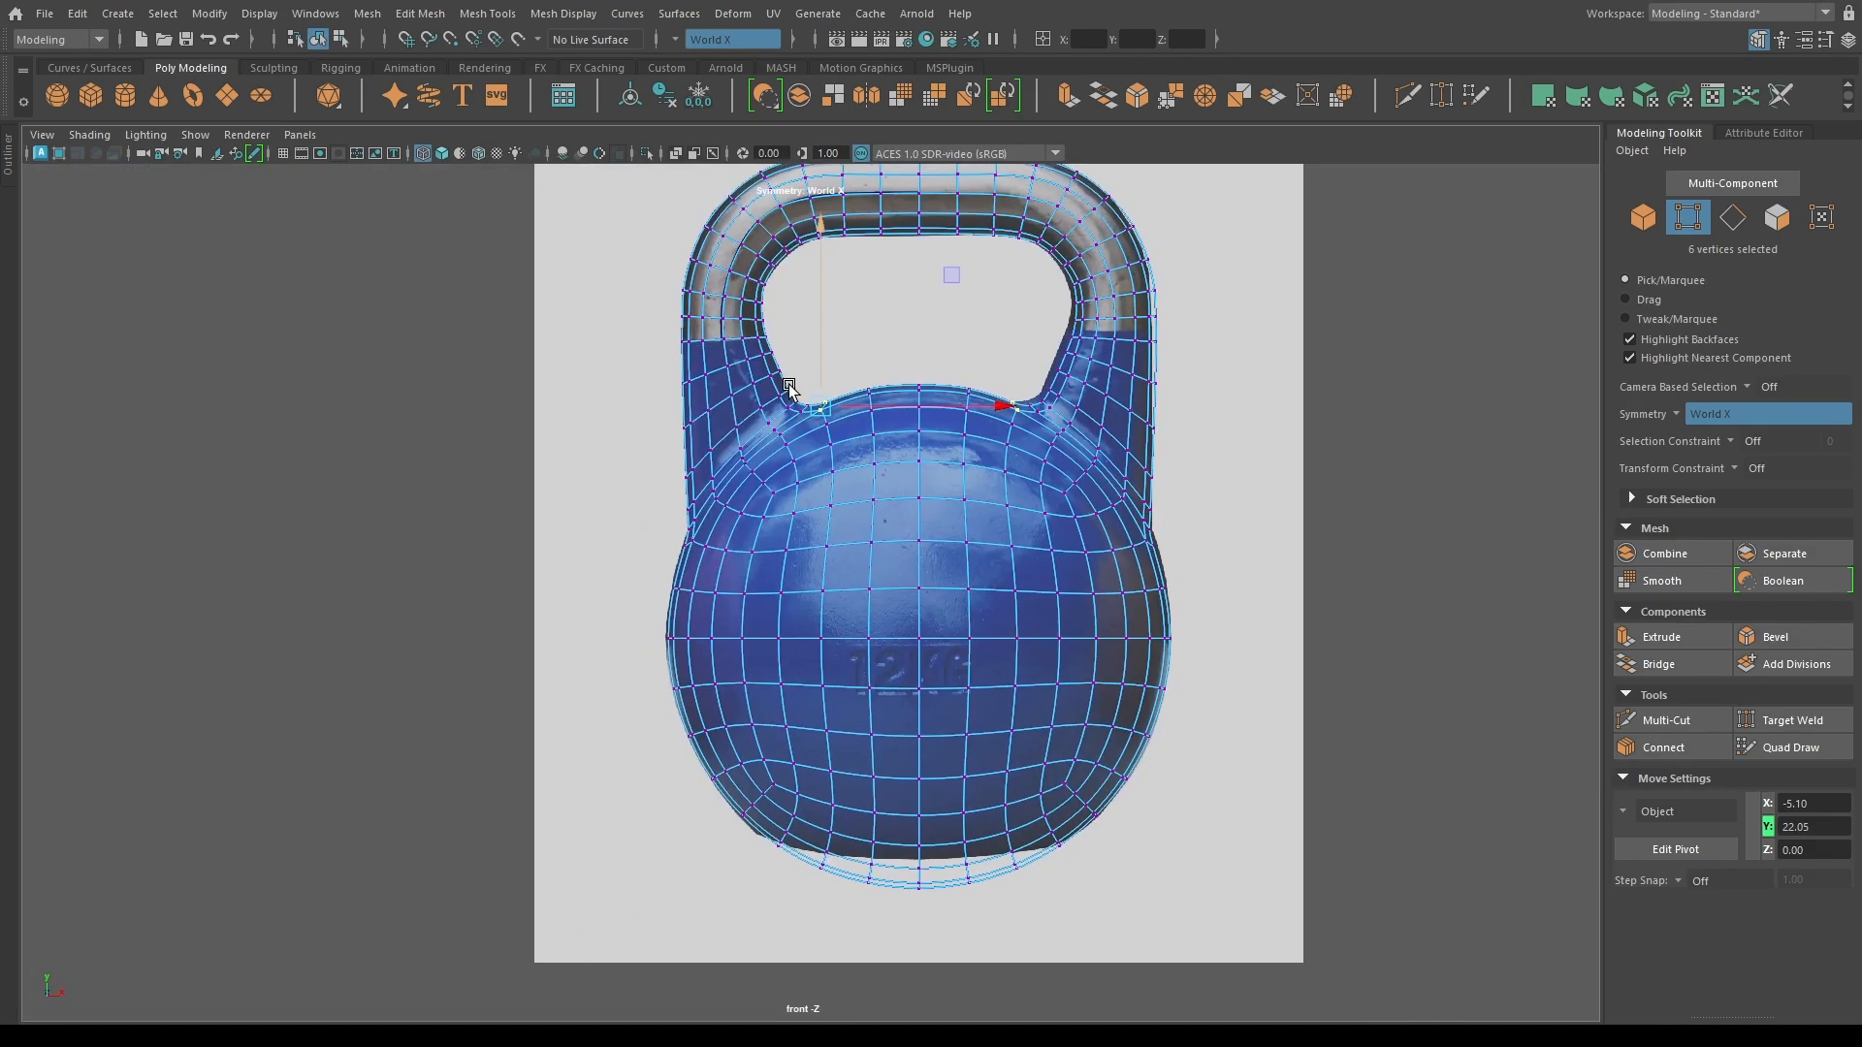
Return to object mode and inspect the mirrored kettlebell in the shaded perspective view.
{"action": "key", "text": "space"}
{"action": "left_click_drag", "start_coordinate": [803, 612], "coordinate": [812, 540]}
{"action": "key", "text": "5"}
{"action": "double_click", "coordinate": [535, 574]}
{"action": "mouse_move", "coordinate": [535, 574]}
{"action": "left_mouse_down", "text": "alt"}
{"action": "mouse_move", "coordinate": [776, 594]}
{"action": "mouse_move", "coordinate": [560, 584]}
{"action": "mouse_move", "coordinate": [589, 627]}
{"action": "left_mouse_up", "text": "alt"}
{"action": "scroll", "coordinate": [559, 584], "scroll_direction": "down", "scroll_amount": 6}
{"action": "scroll", "coordinate": [739, 648], "scroll_direction": "up", "scroll_amount": 6}
{"action": "left_click", "coordinate": [761, 606]}
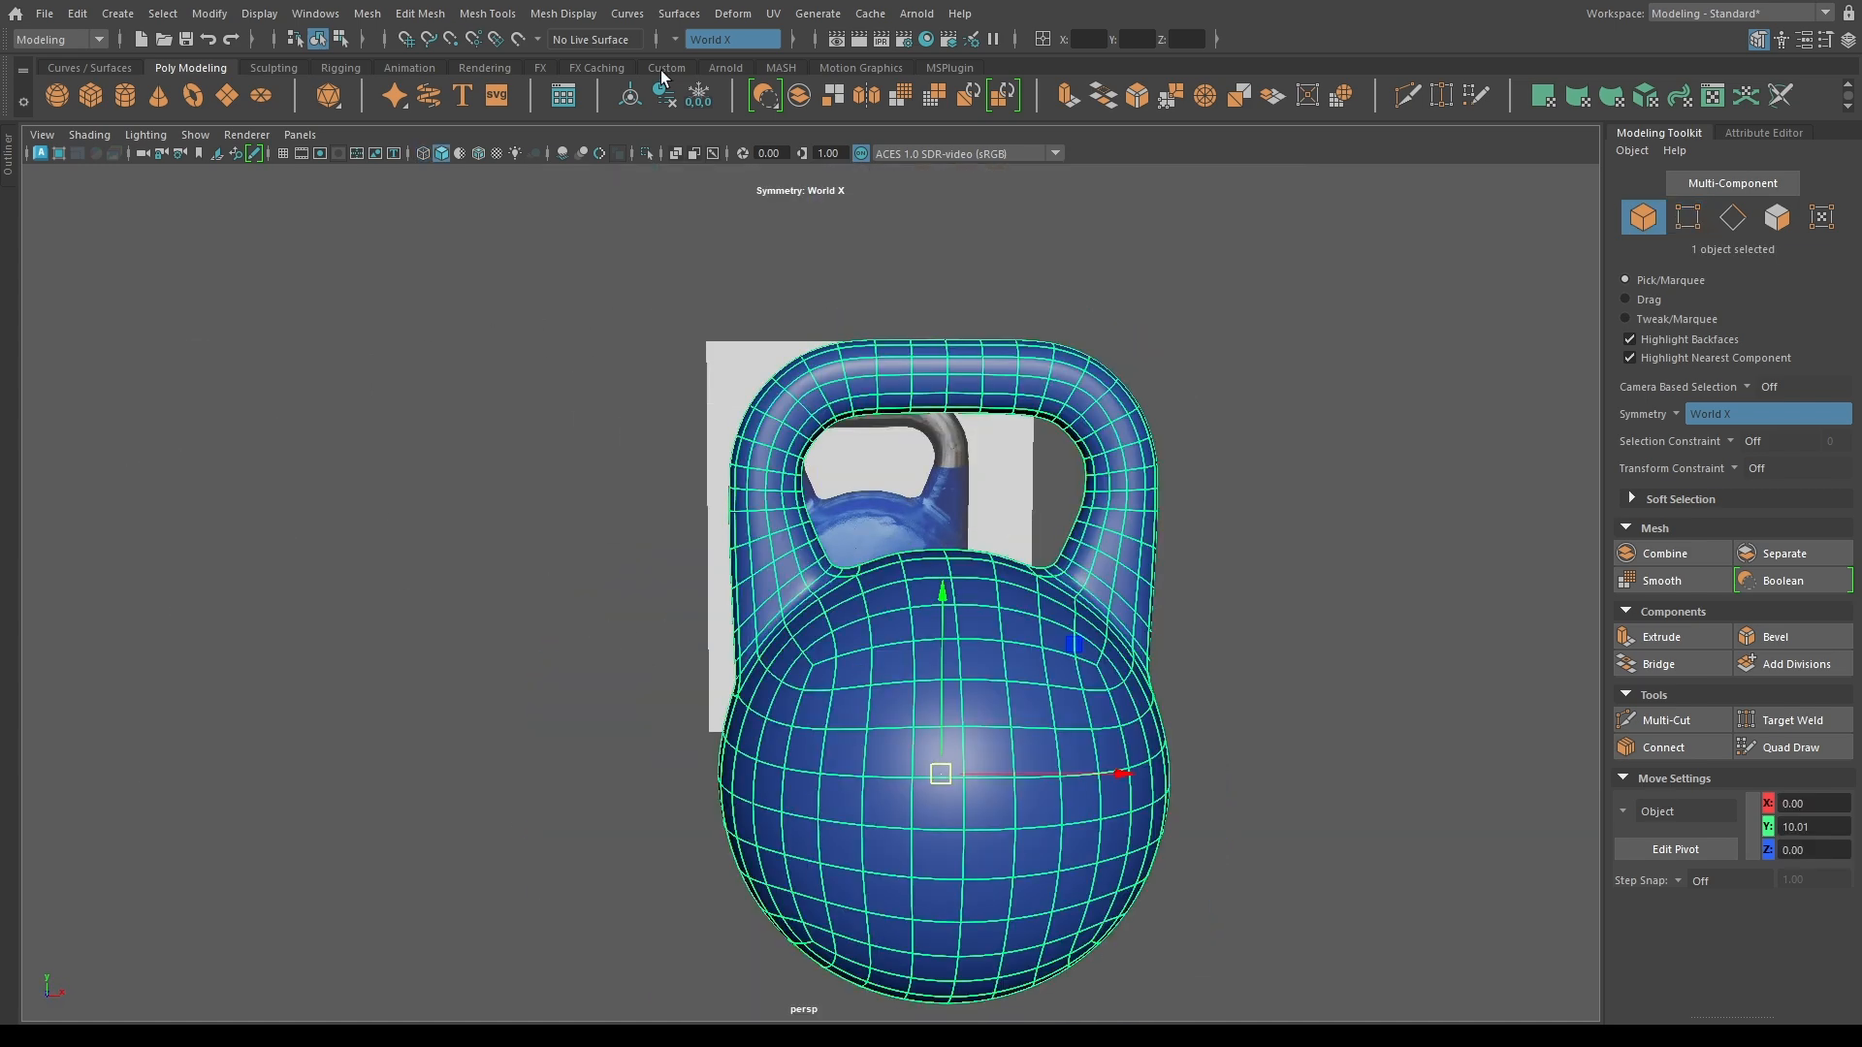
Select the kettlebell mesh in the front wireframe view and frame its rounded base.
{"action": "key", "text": "space"}
{"action": "left_click_drag", "start_coordinate": [770, 404], "coordinate": [761, 483]}
{"action": "key", "text": "4"}
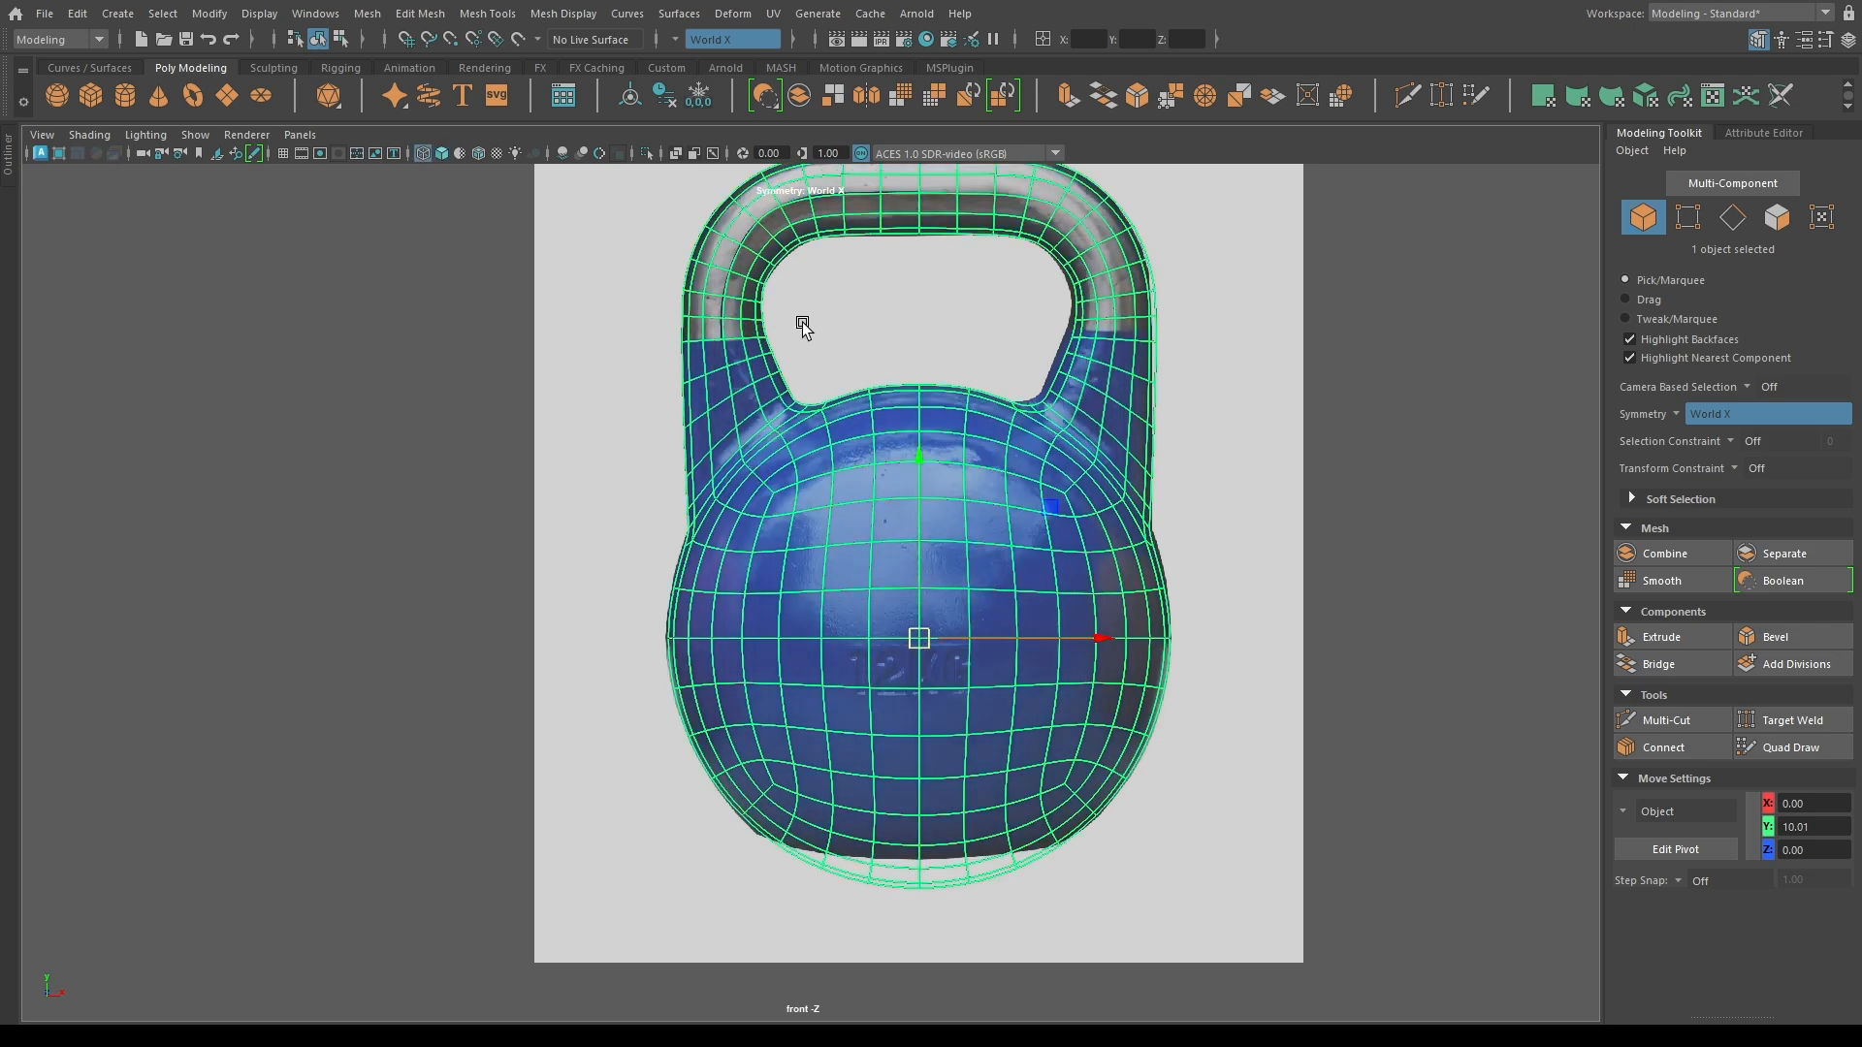
{"action": "left_click", "coordinate": [795, 317]}
{"action": "left_click_drag", "start_coordinate": [716, 329], "coordinate": [759, 345]}
{"action": "left_click", "coordinate": [589, 563]}
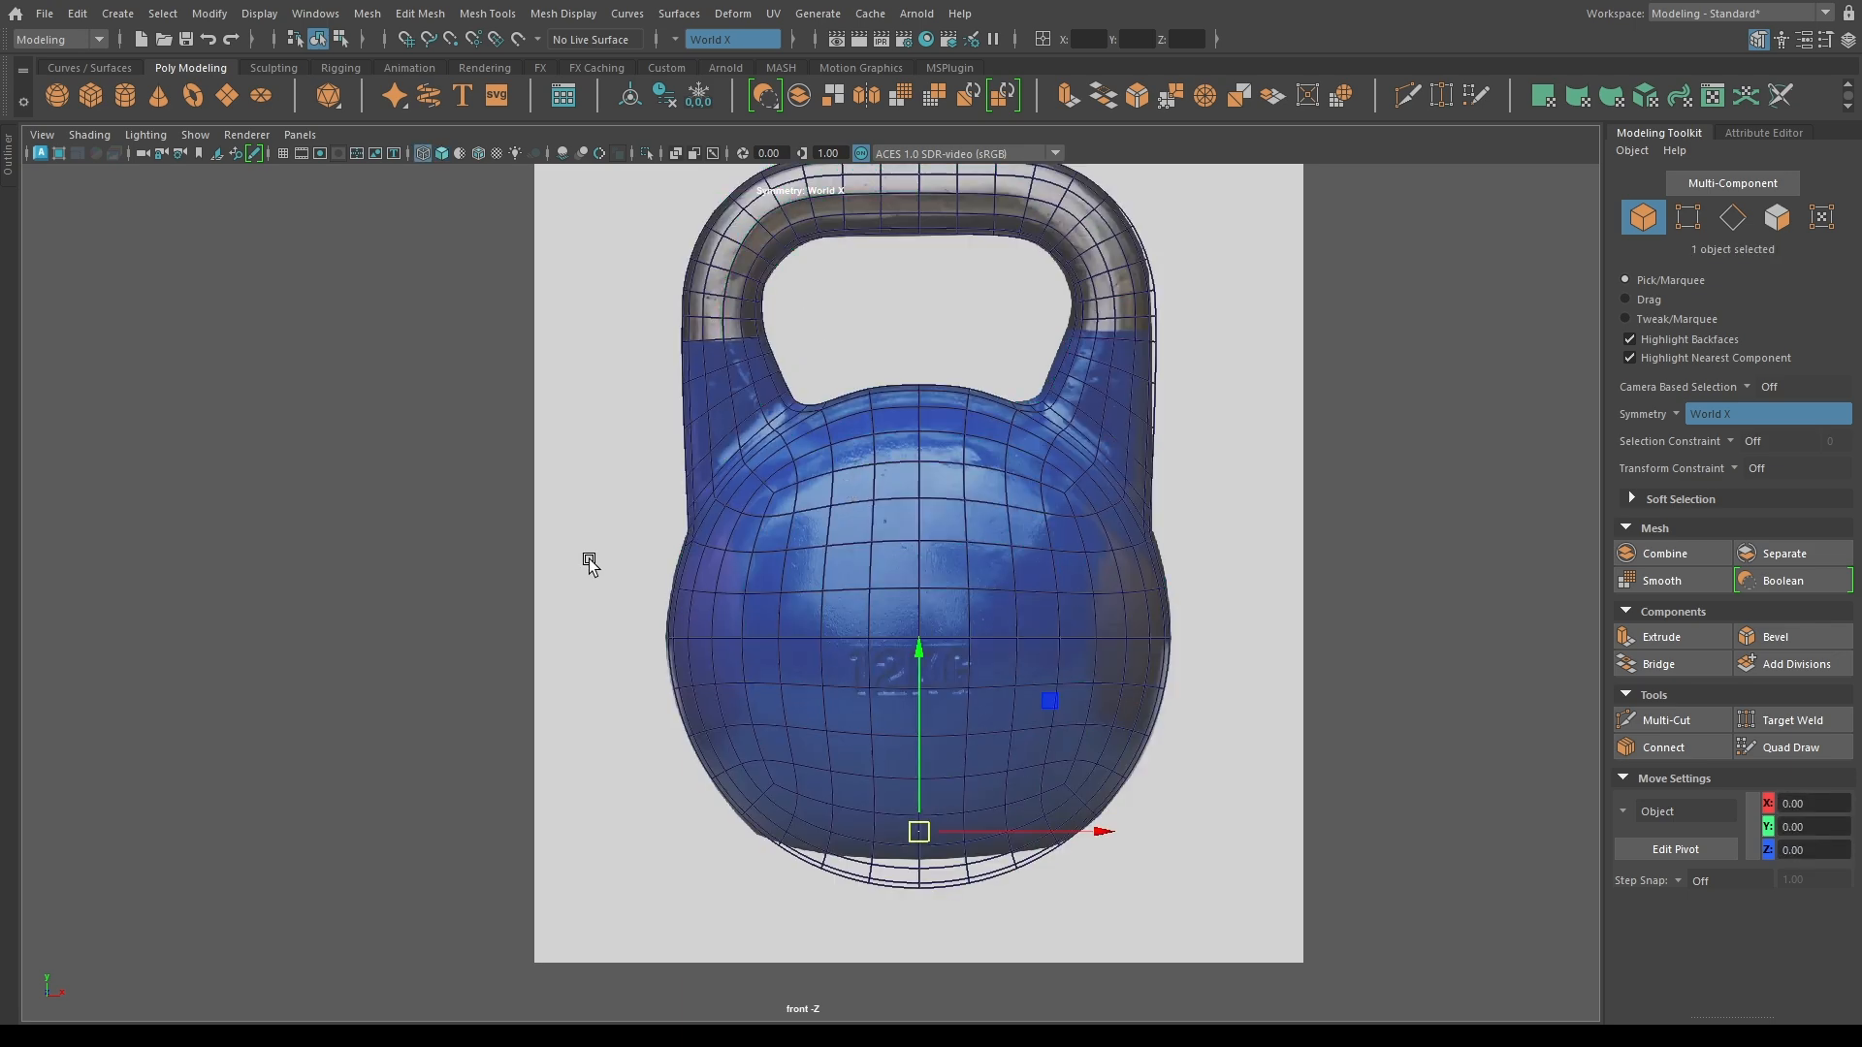
{"action": "middle_click_drag", "start_coordinate": [768, 940], "coordinate": [707, 777], "text": "alt"}
{"action": "scroll", "coordinate": [707, 777], "scroll_direction": "up", "scroll_amount": 5}
{"action": "left_click", "coordinate": [812, 719]}
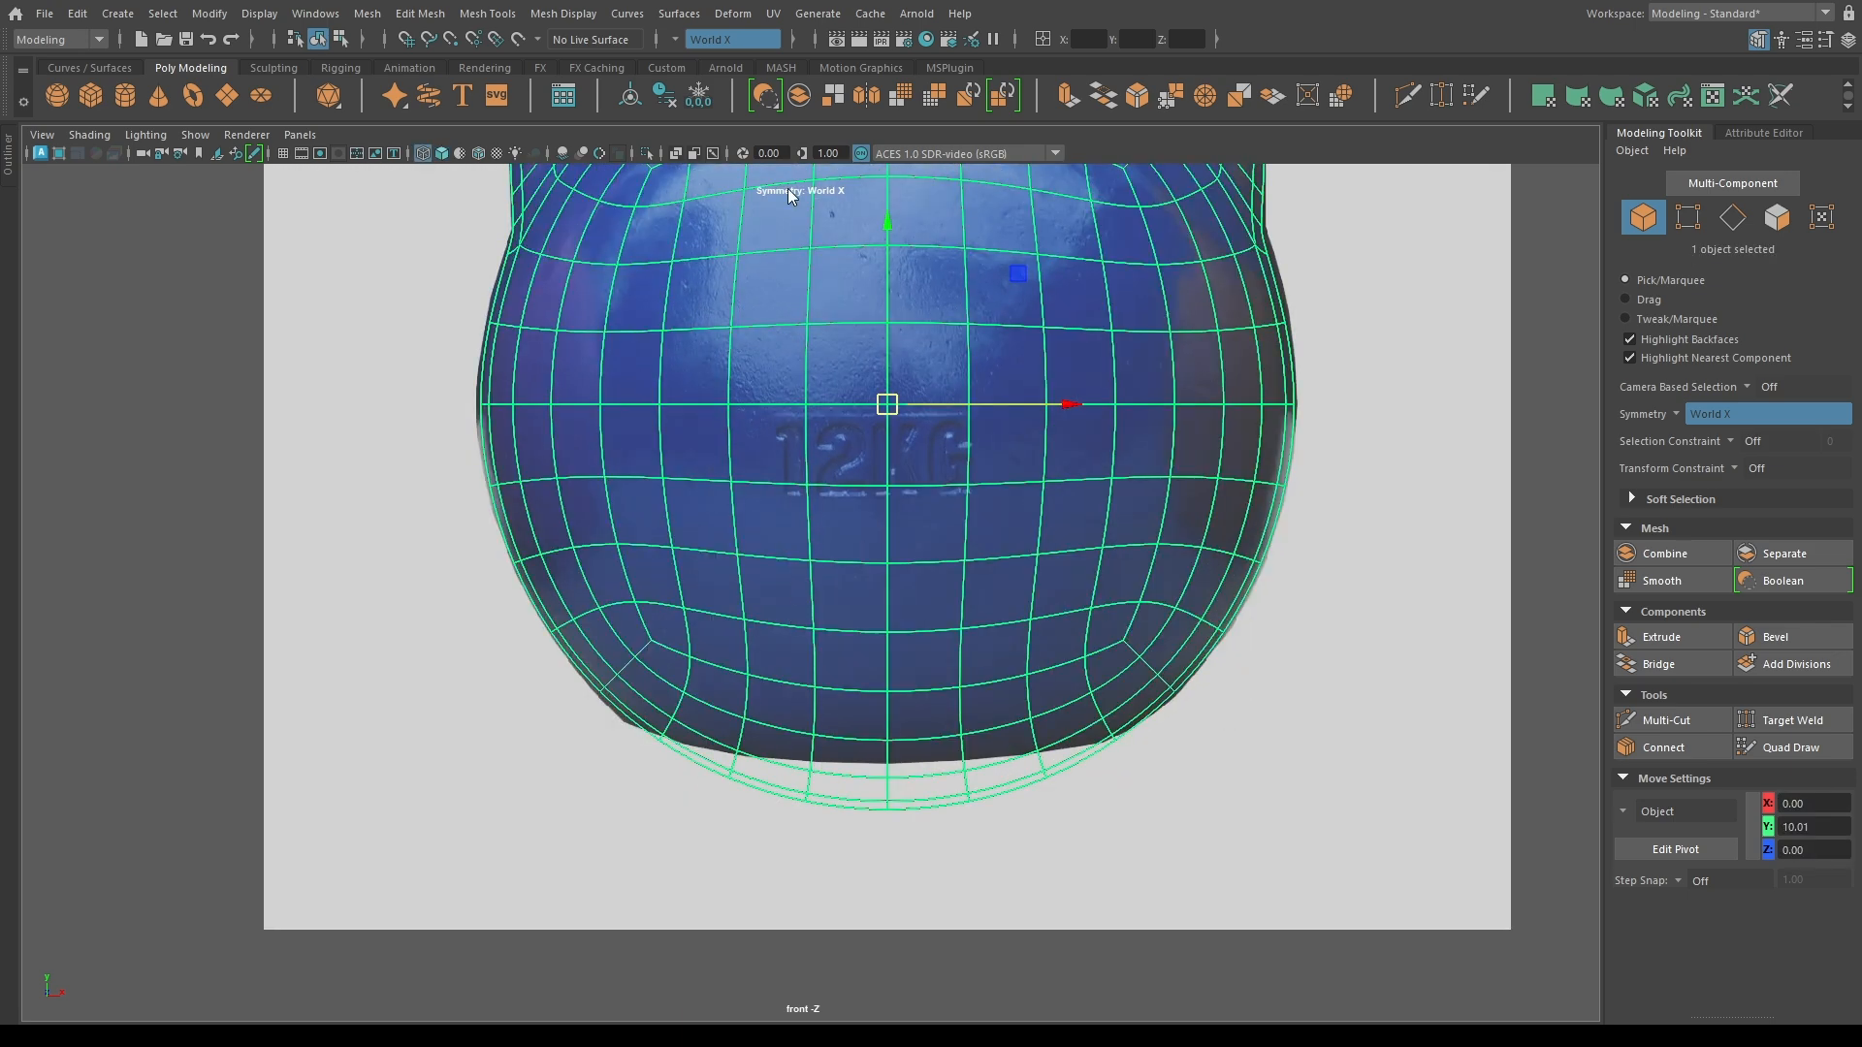
Select the faces of the rounded underside using World X symmetry and scale them vertically into a flat base.
{"action": "left_click", "coordinate": [732, 40]}
{"action": "middle_click_drag", "start_coordinate": [717, 656], "coordinate": [640, 634], "text": "alt"}
{"action": "key", "text": "1"}
{"action": "right_click_drag", "start_coordinate": [657, 634], "coordinate": [488, 900]}
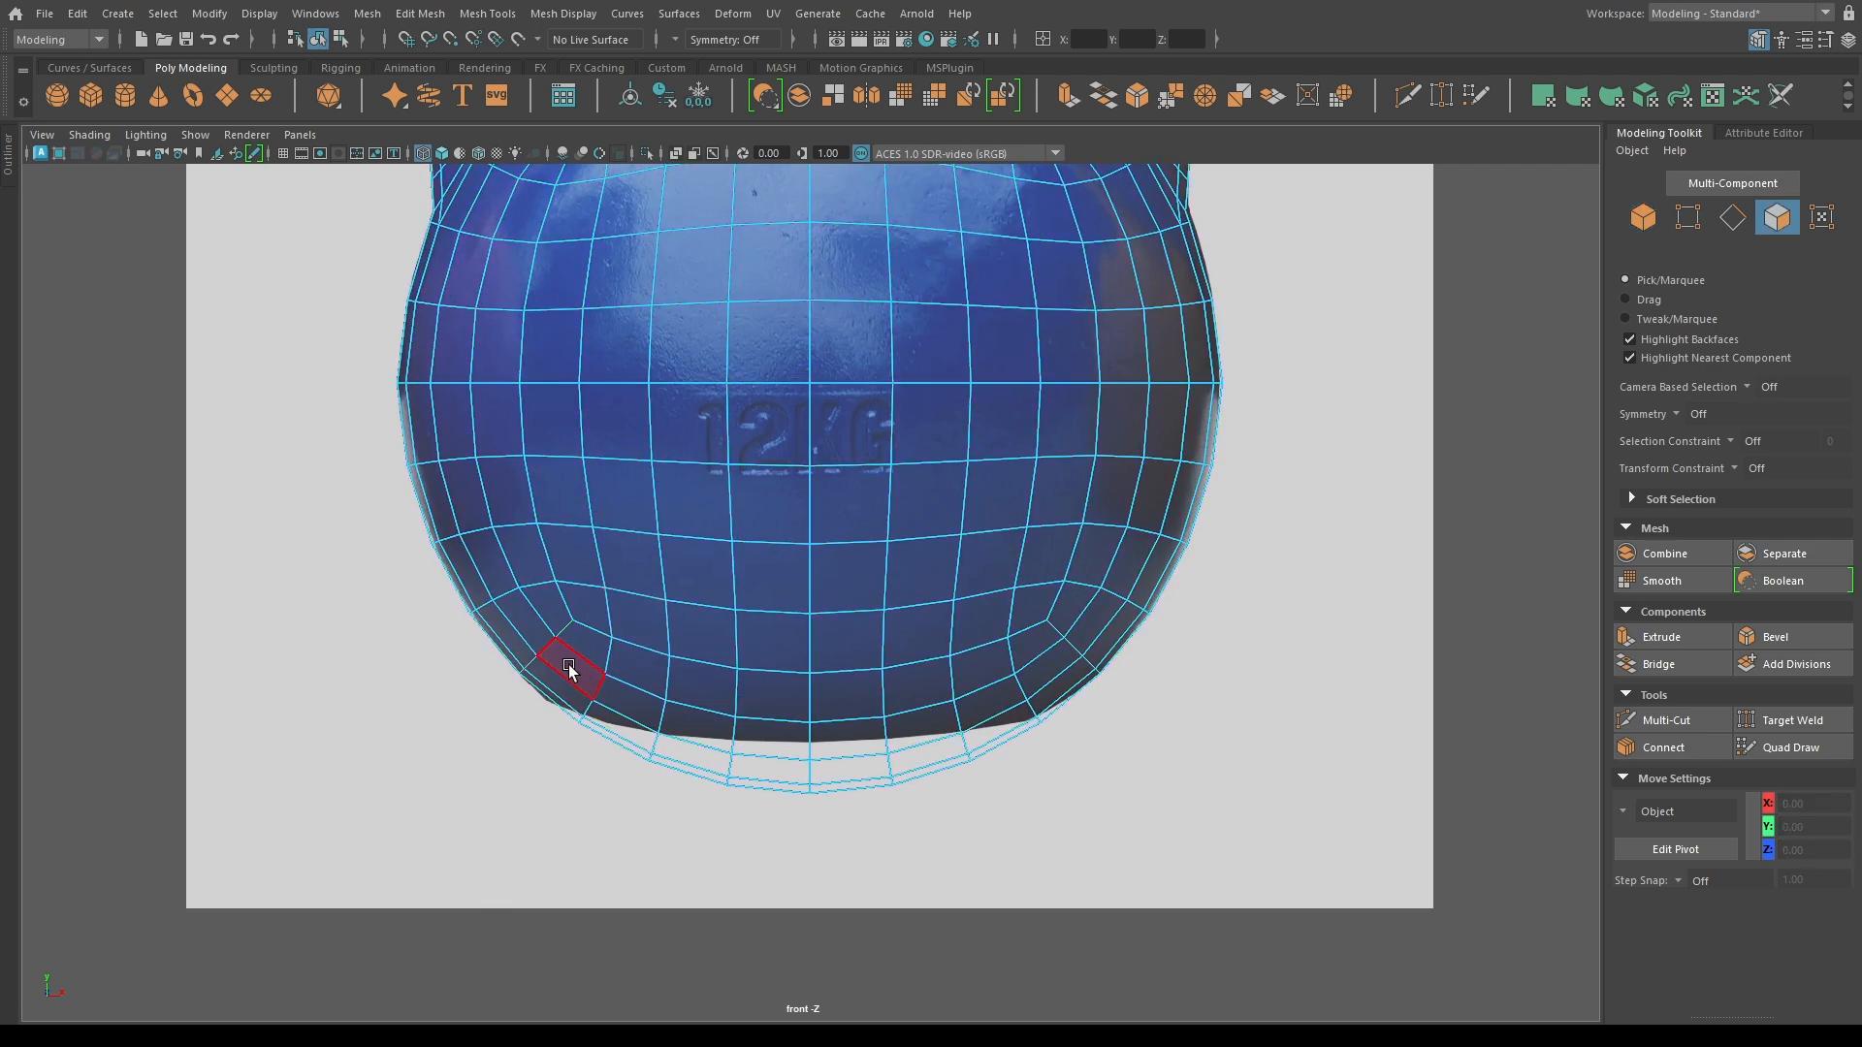
{"action": "left_click", "coordinate": [732, 40]}
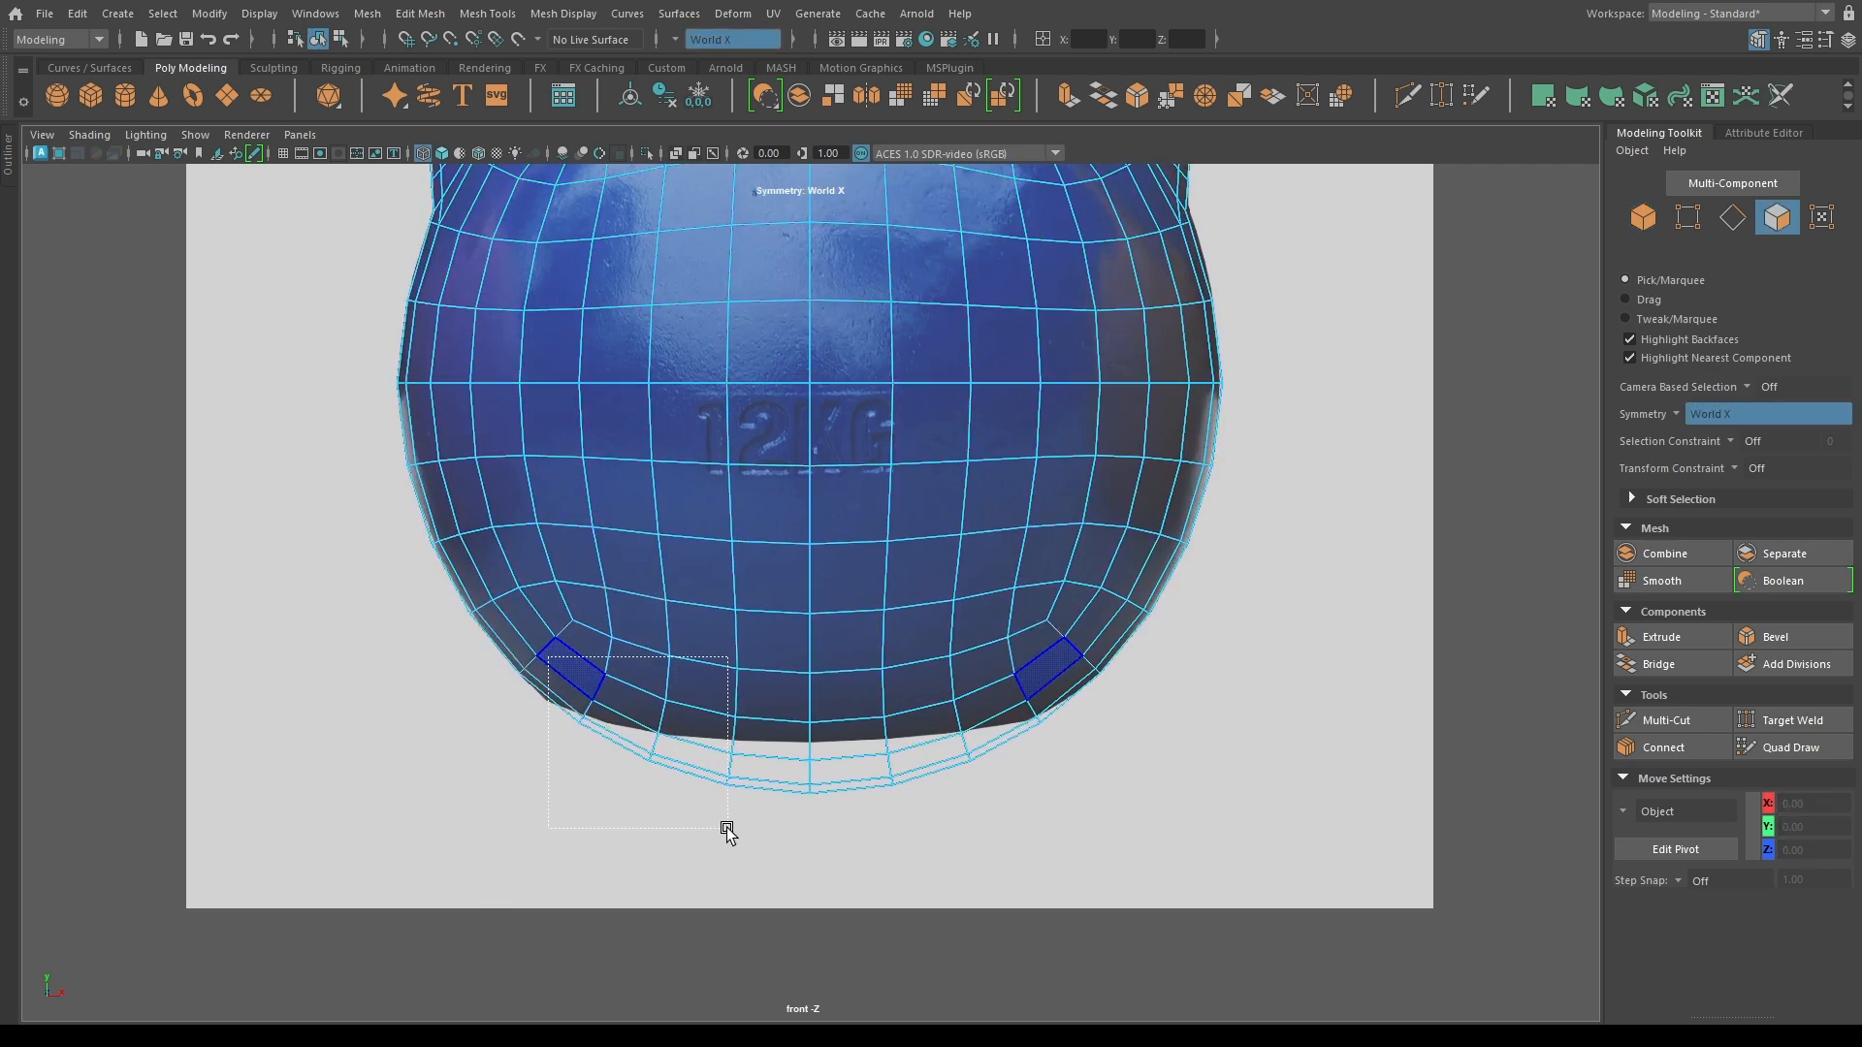
{"action": "left_click_drag", "start_coordinate": [728, 832], "coordinate": [813, 829]}
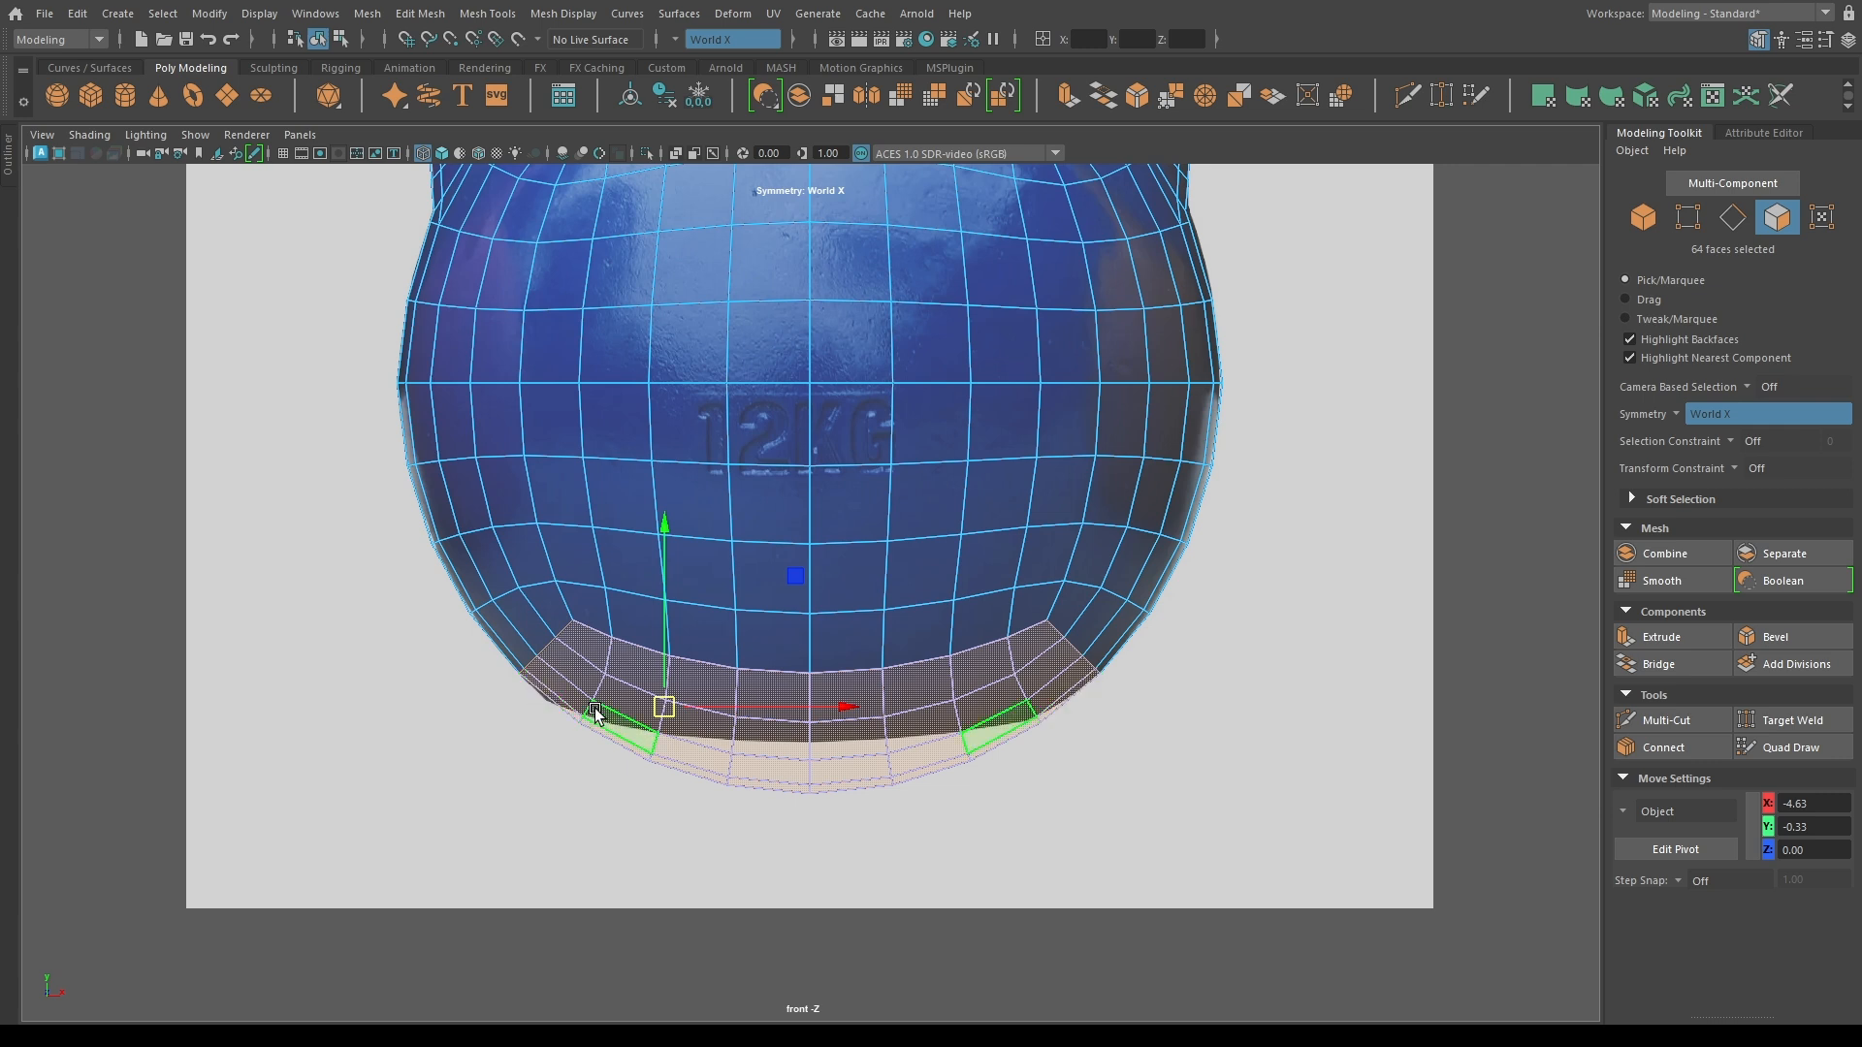
{"action": "key", "text": "r"}
{"action": "left_click_drag", "start_coordinate": [810, 533], "coordinate": [764, 701]}
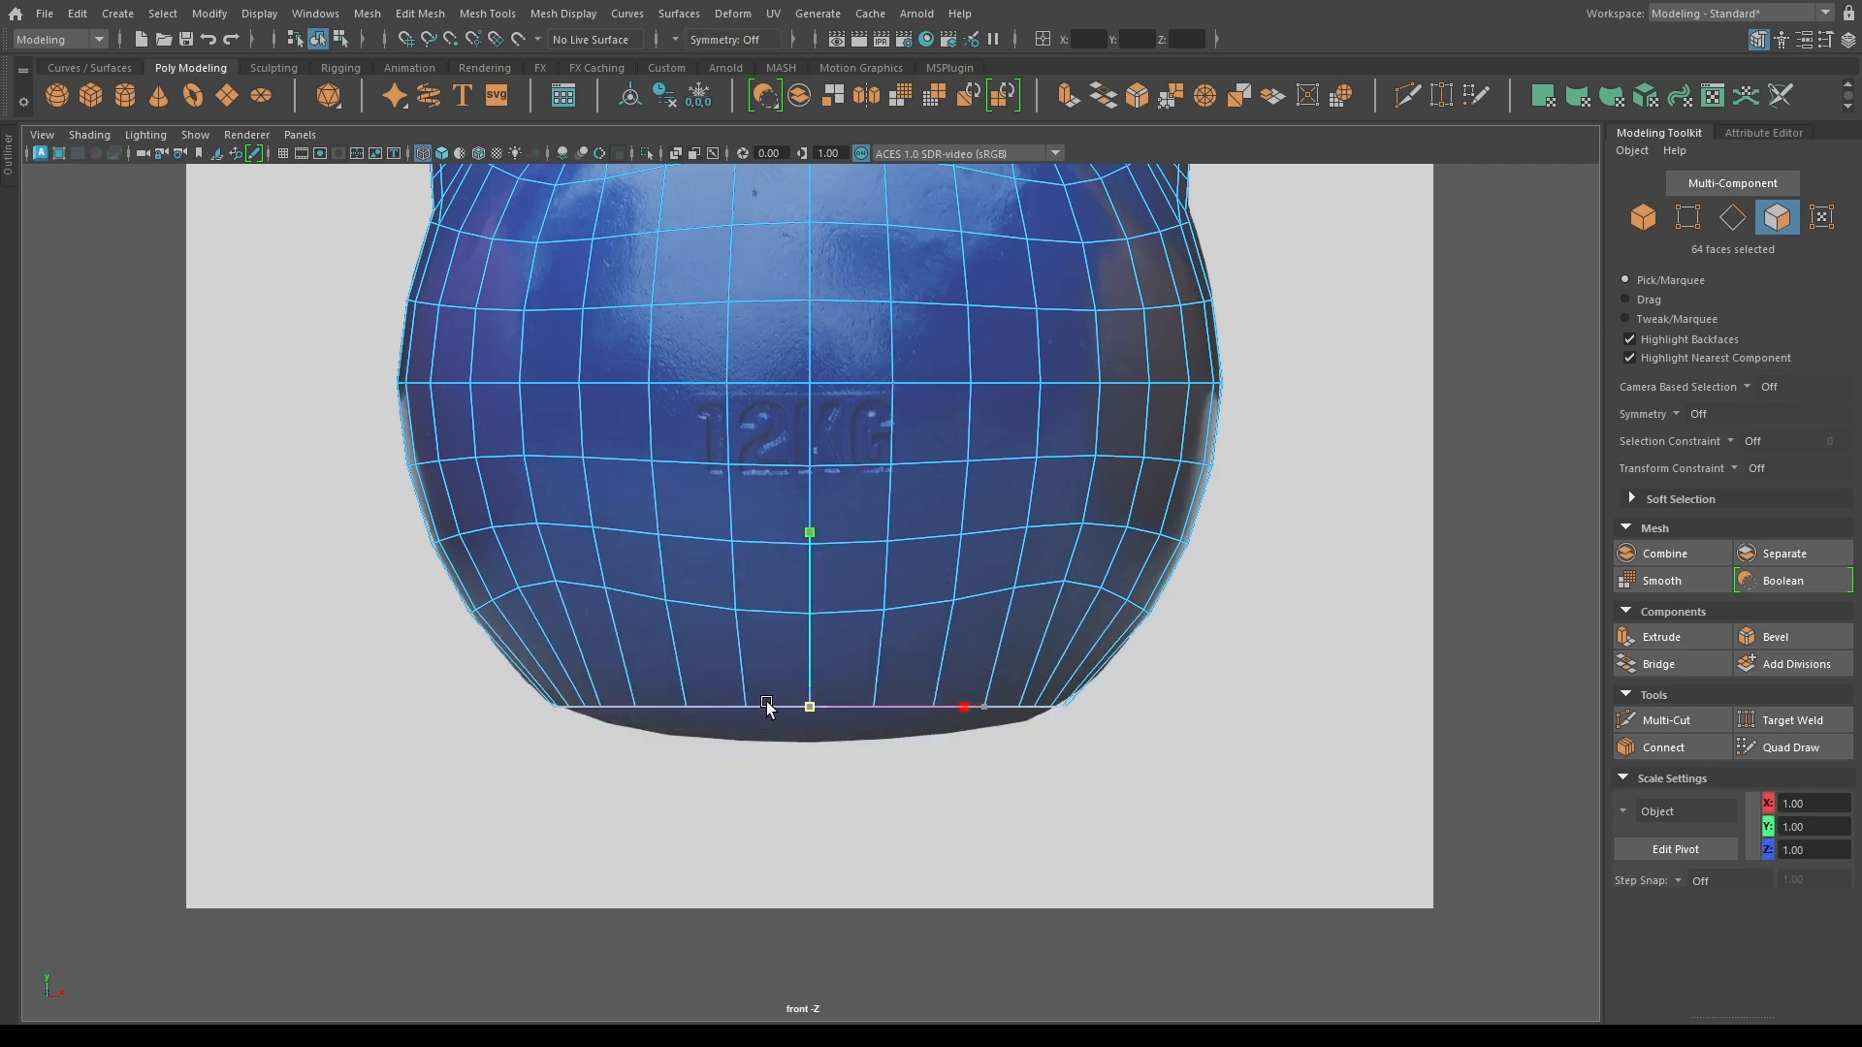
Raise the flattened base slightly and scale it out to the reference outline.
{"action": "key", "text": "w"}
{"action": "left_click_drag", "start_coordinate": [811, 638], "coordinate": [808, 629]}
{"action": "key", "text": "r"}
{"action": "left_click_drag", "start_coordinate": [813, 699], "coordinate": [825, 700]}
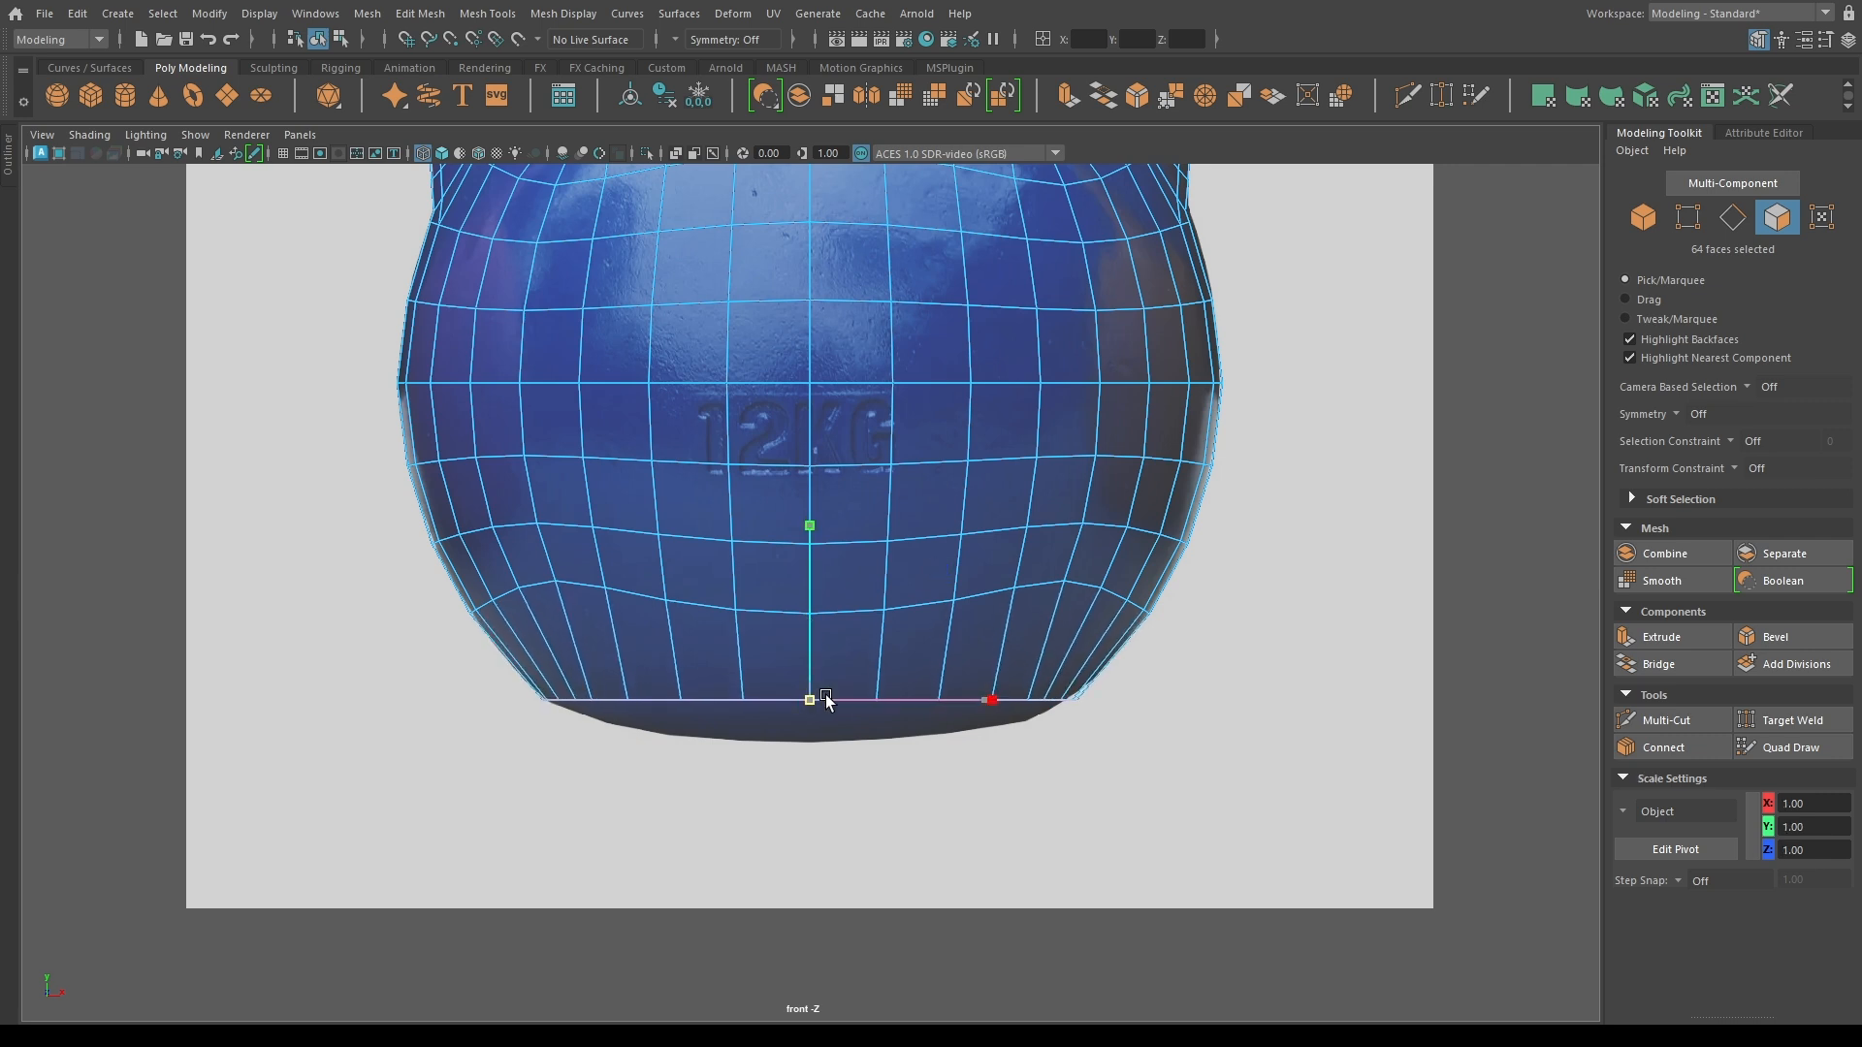
Flatten the three horizontal edge loops directly above the base so each one is level.
{"action": "middle_click_drag", "start_coordinate": [708, 630], "coordinate": [661, 734], "text": "alt"}
{"action": "right_click_drag", "start_coordinate": [661, 734], "coordinate": [659, 721]}
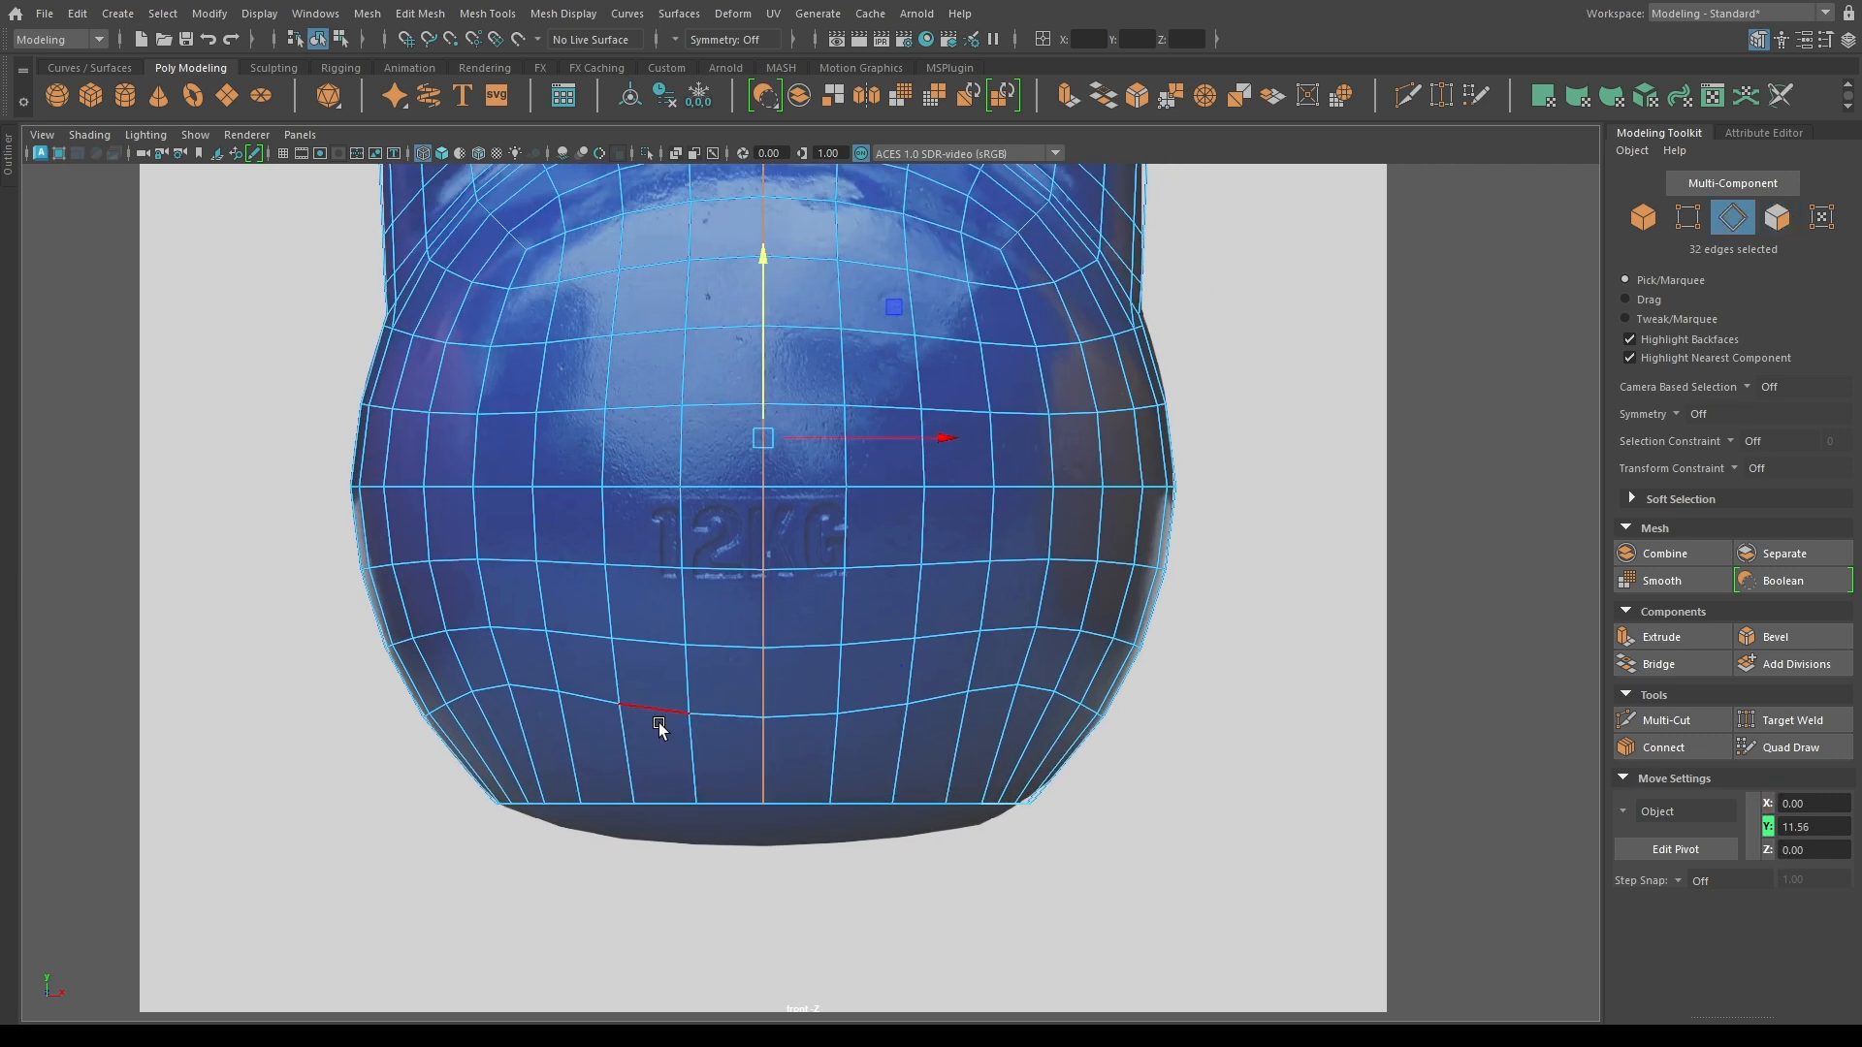
{"action": "double_click", "coordinate": [659, 719]}
{"action": "key", "text": "r"}
{"action": "left_click_drag", "start_coordinate": [763, 533], "coordinate": [753, 729], "text": "ctrl+shift"}
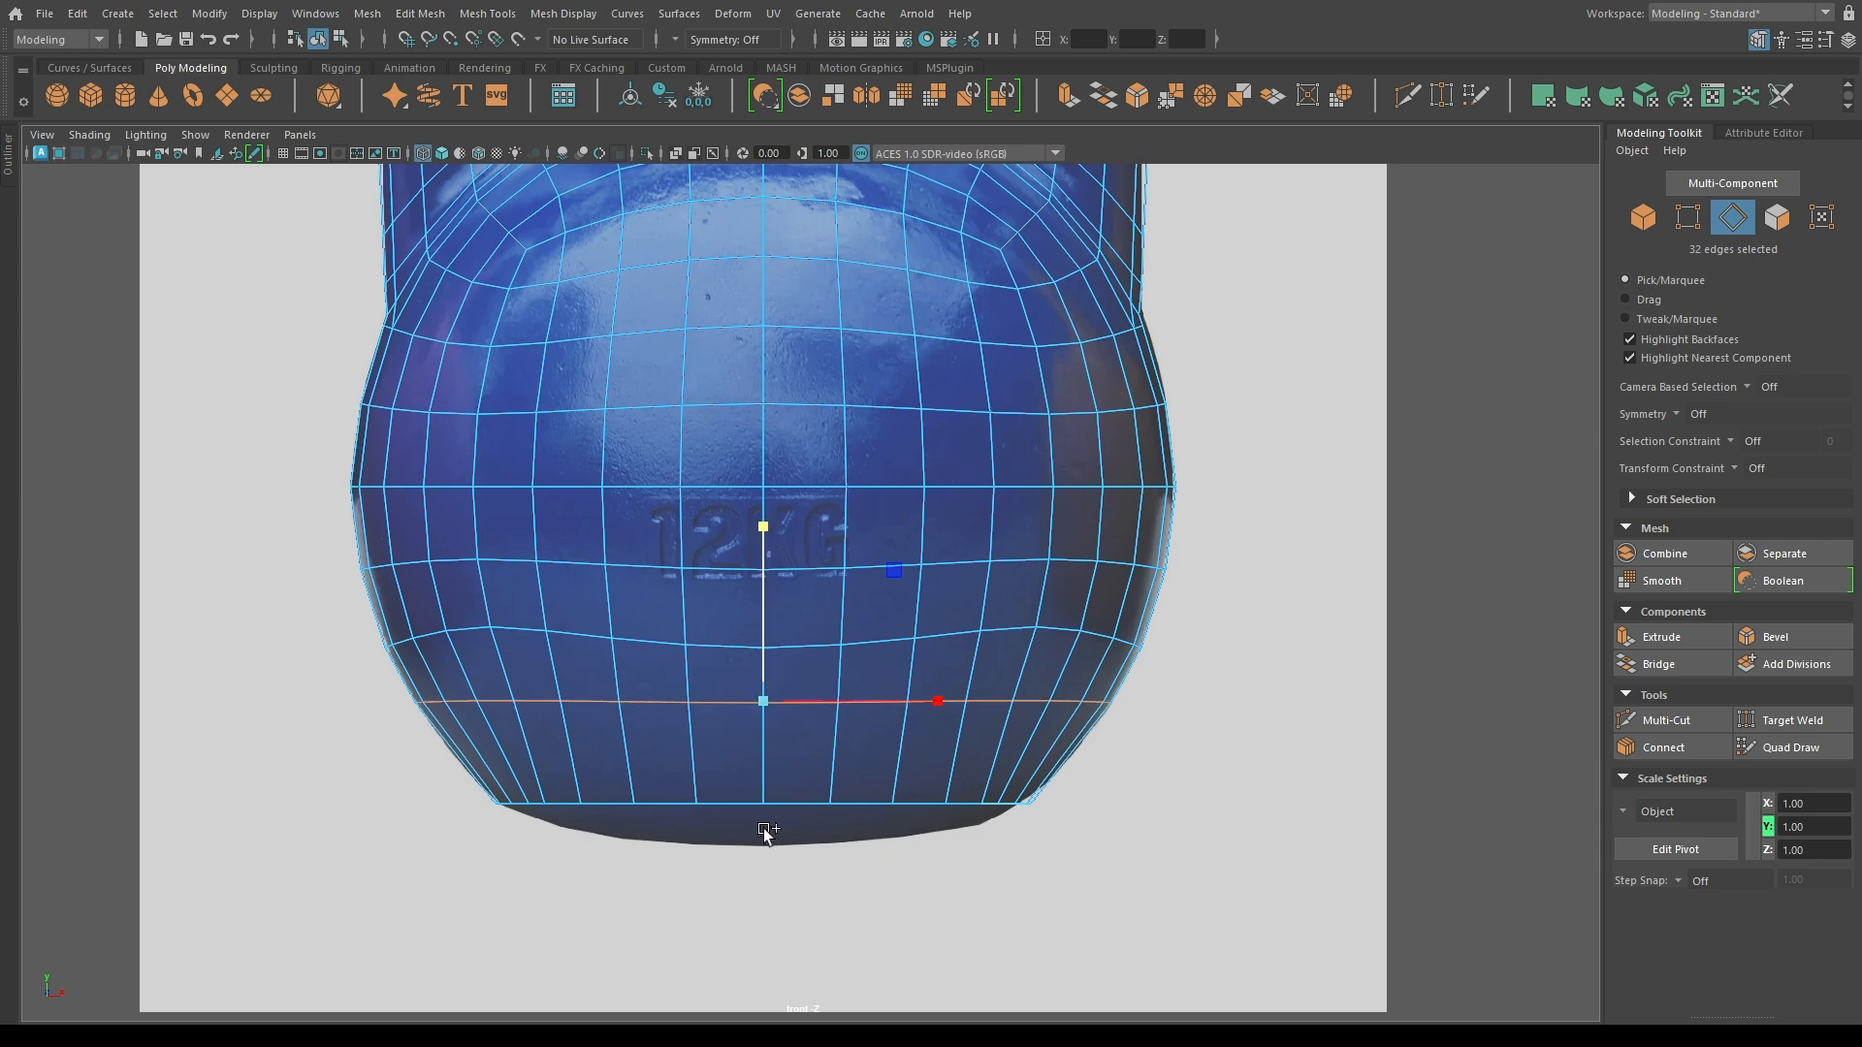
{"action": "double_click", "coordinate": [669, 638]}
{"action": "left_click_drag", "start_coordinate": [760, 471], "coordinate": [728, 929], "text": "ctrl+shift"}
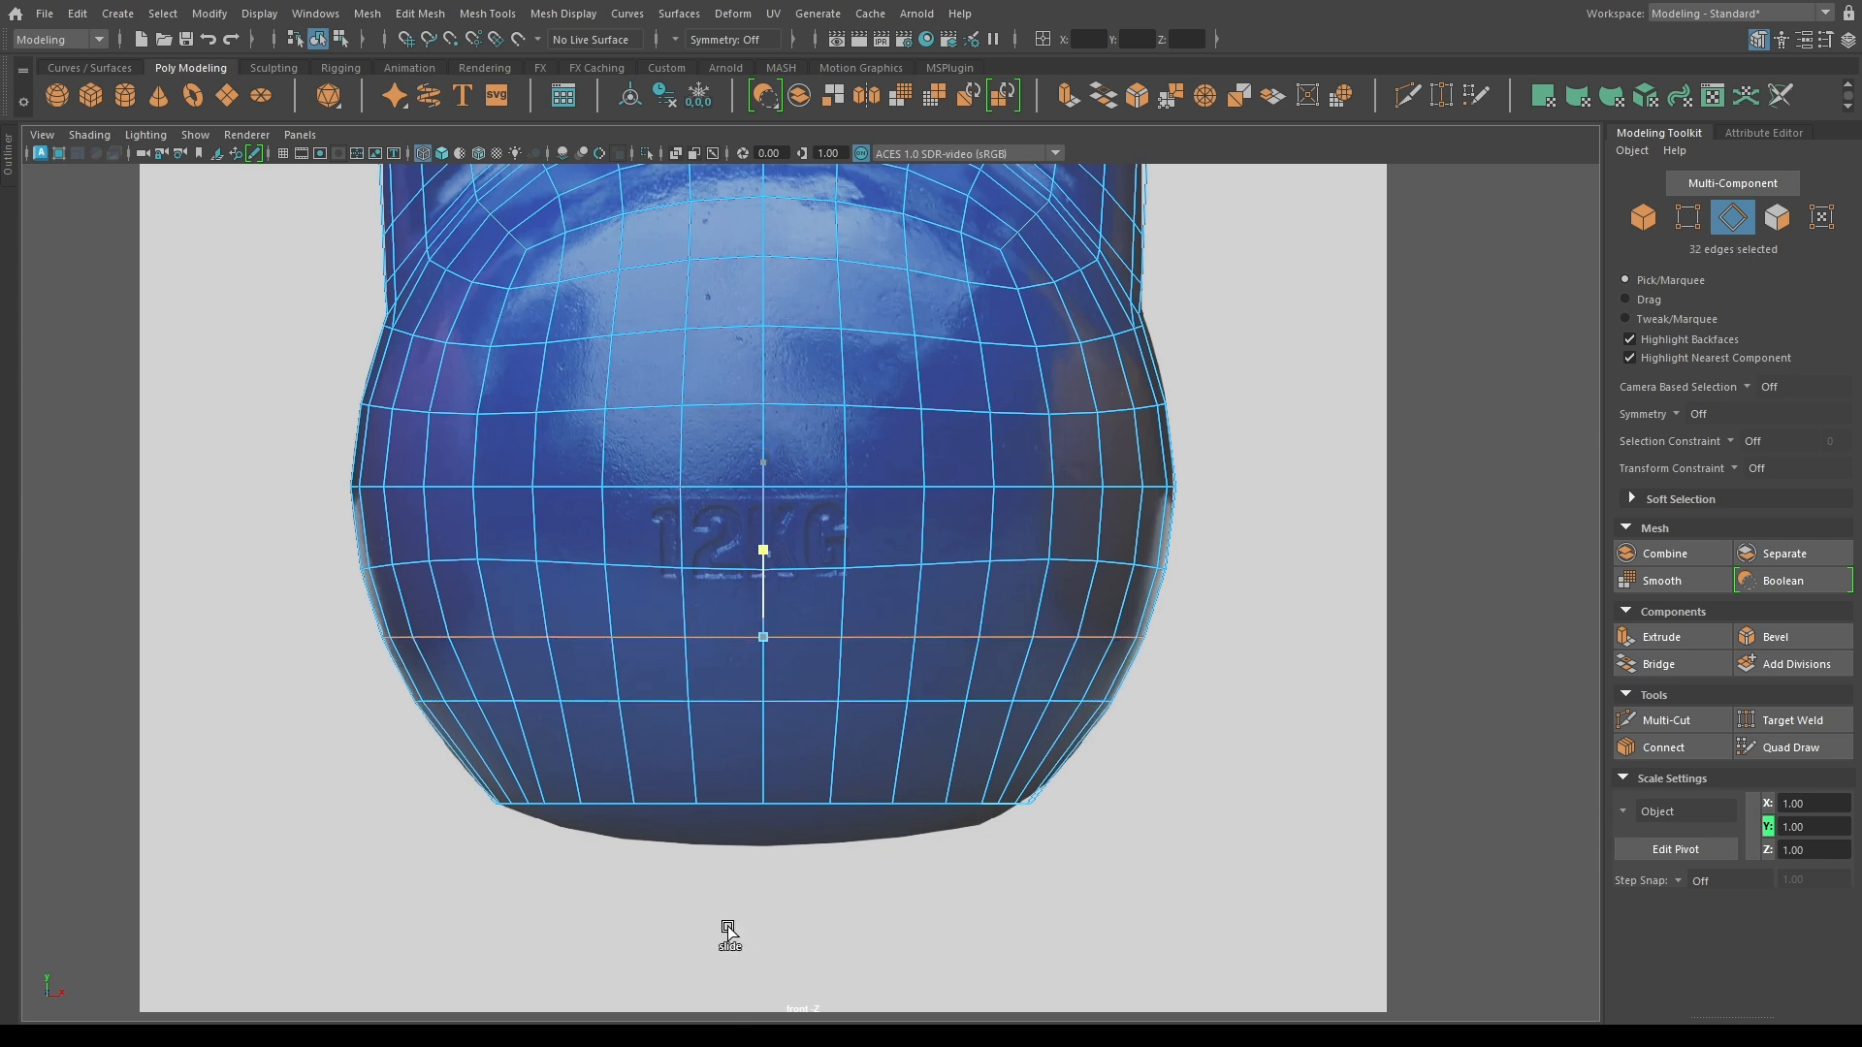
{"action": "double_click", "coordinate": [642, 559]}
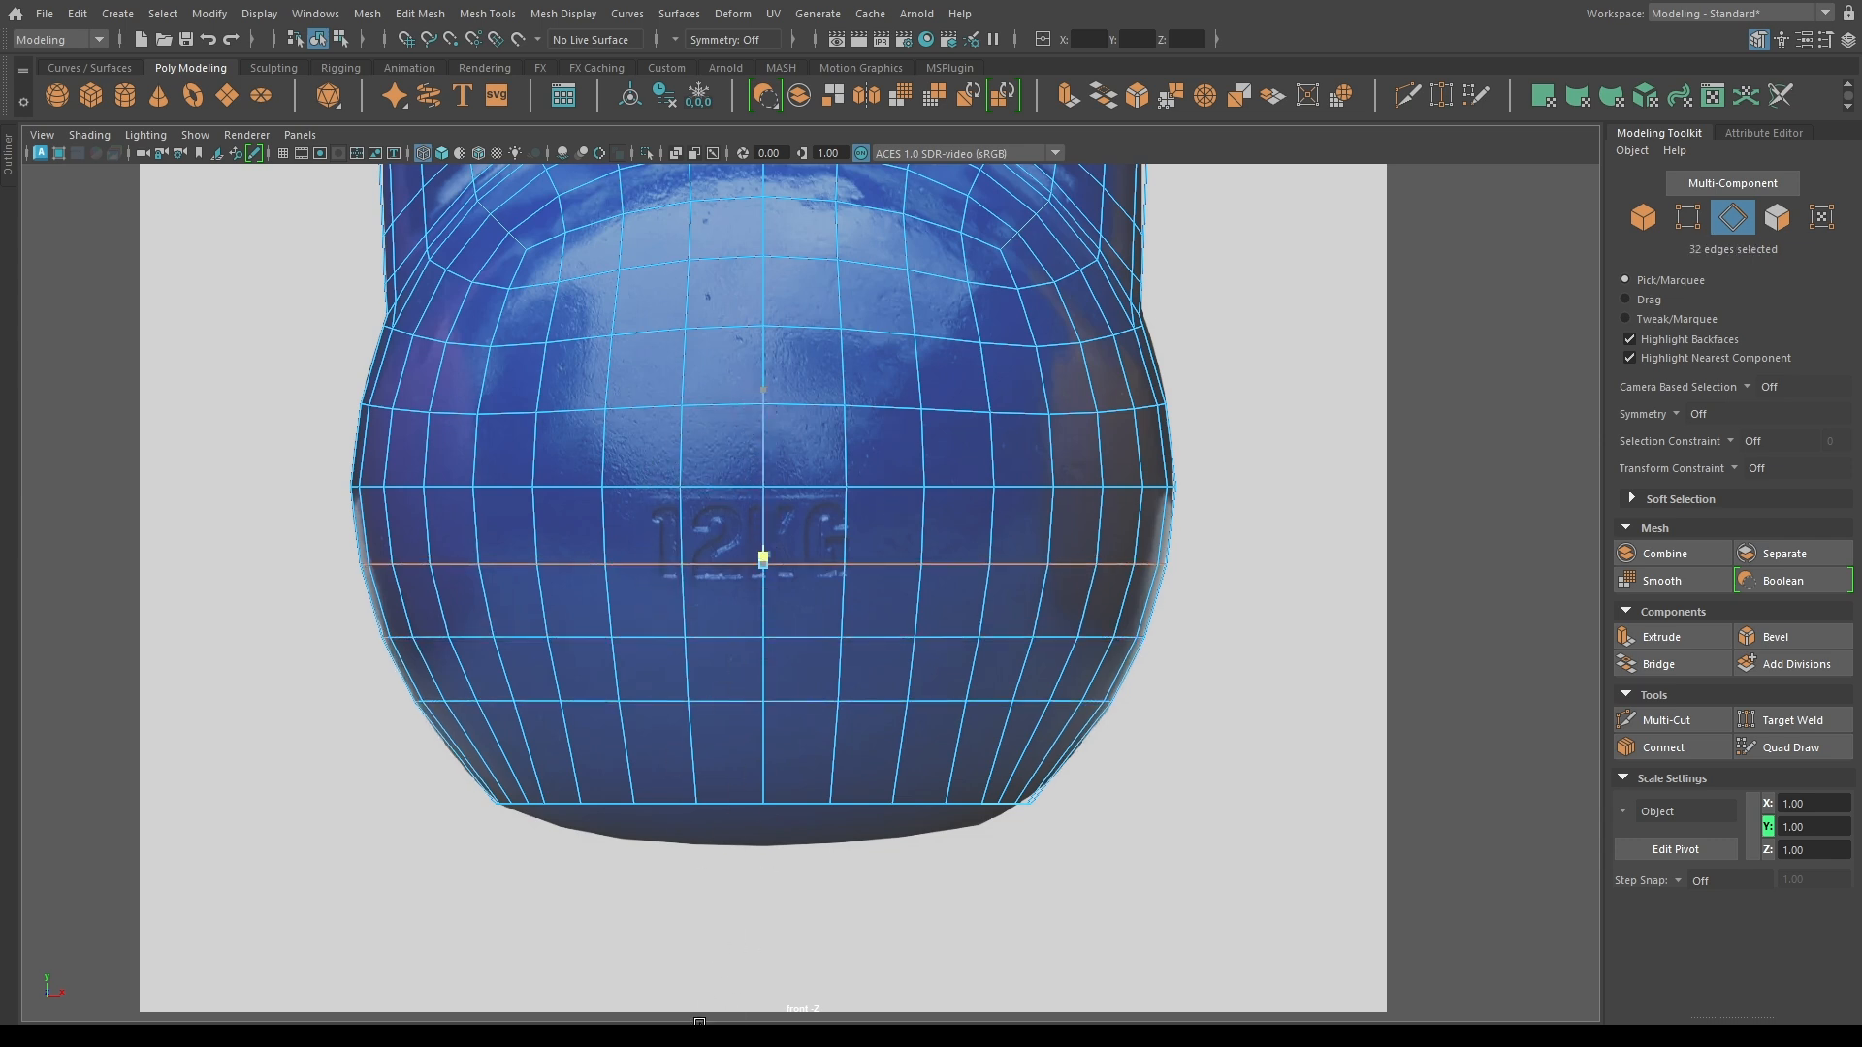
Select all vertices of the flat base, move them up a little and scale them to fit the reference silhouette.
{"action": "middle_click_drag", "start_coordinate": [463, 735], "coordinate": [395, 637], "text": "alt"}
{"action": "scroll", "coordinate": [473, 723], "scroll_direction": "up", "scroll_amount": 2}
{"action": "right_click_drag", "start_coordinate": [417, 718], "coordinate": [221, 705]}
{"action": "left_click_drag", "start_coordinate": [218, 702], "coordinate": [1086, 825]}
{"action": "key", "text": "w"}
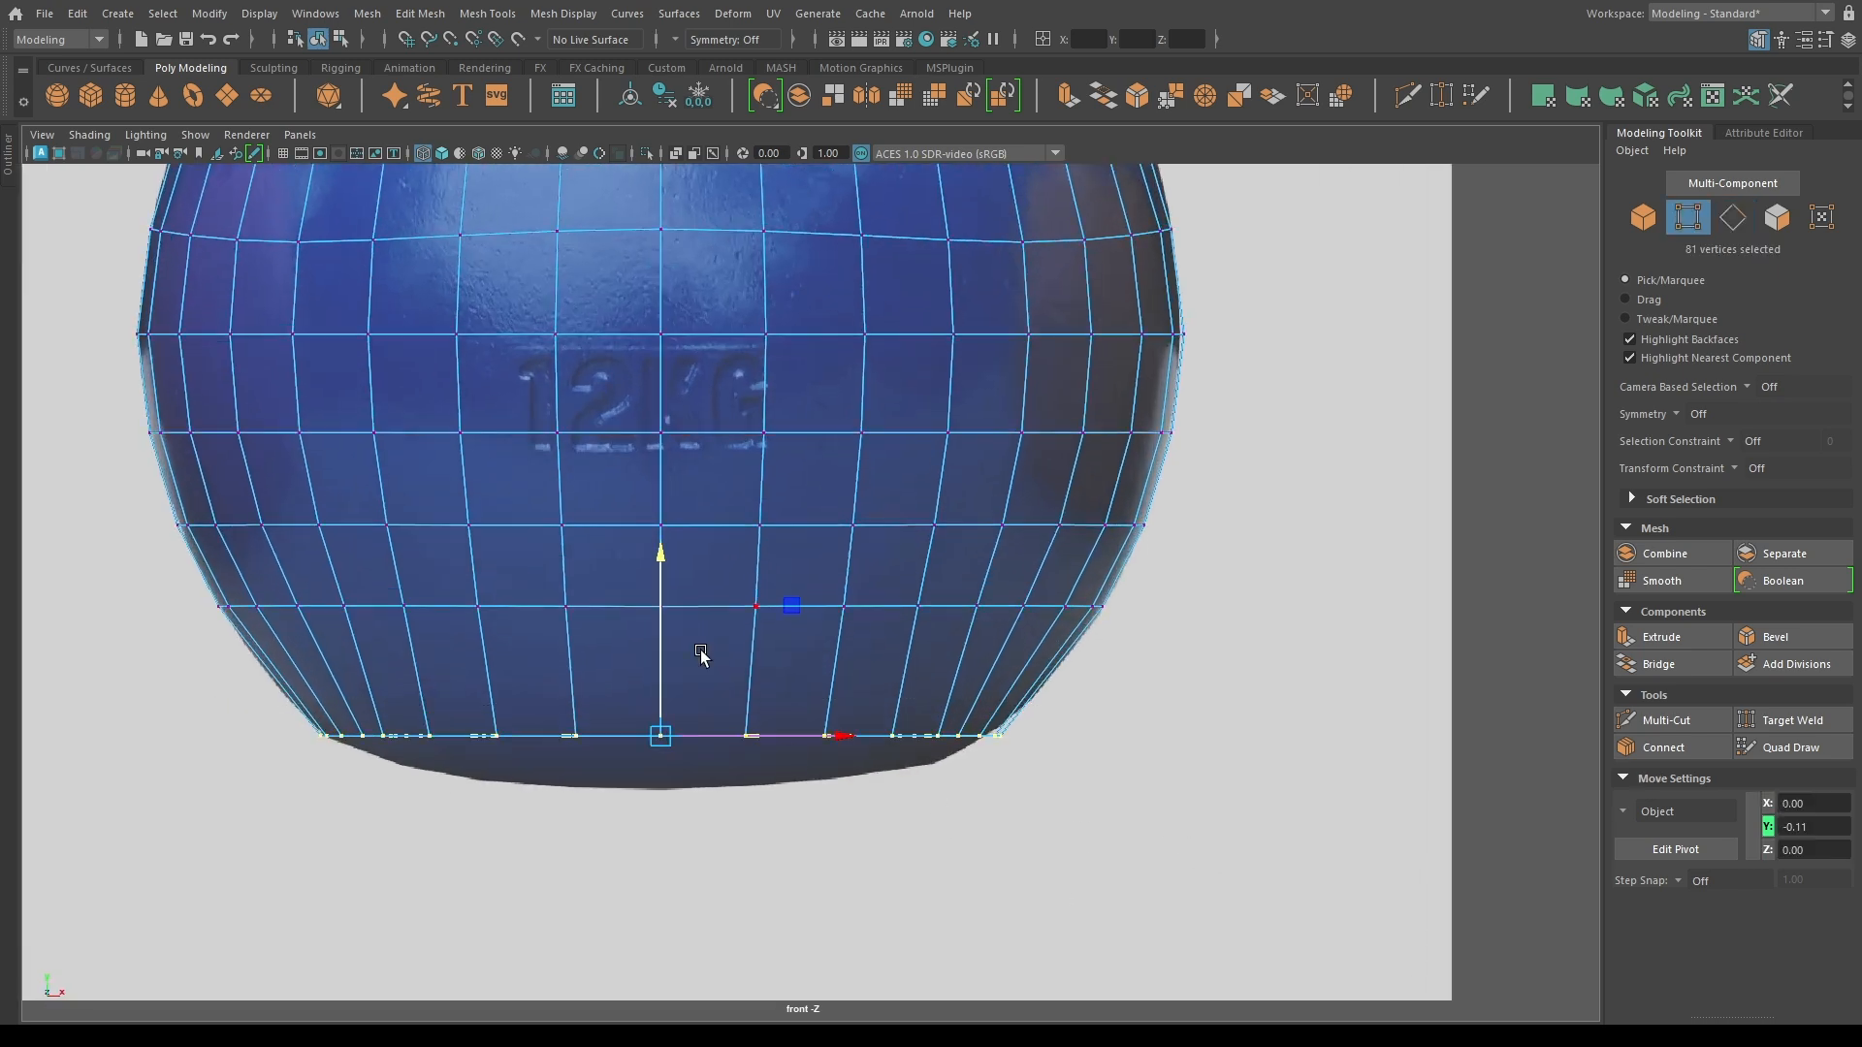
{"action": "left_click_drag", "start_coordinate": [655, 598], "coordinate": [653, 588]}
{"action": "left_click_drag", "start_coordinate": [657, 725], "coordinate": [667, 725]}
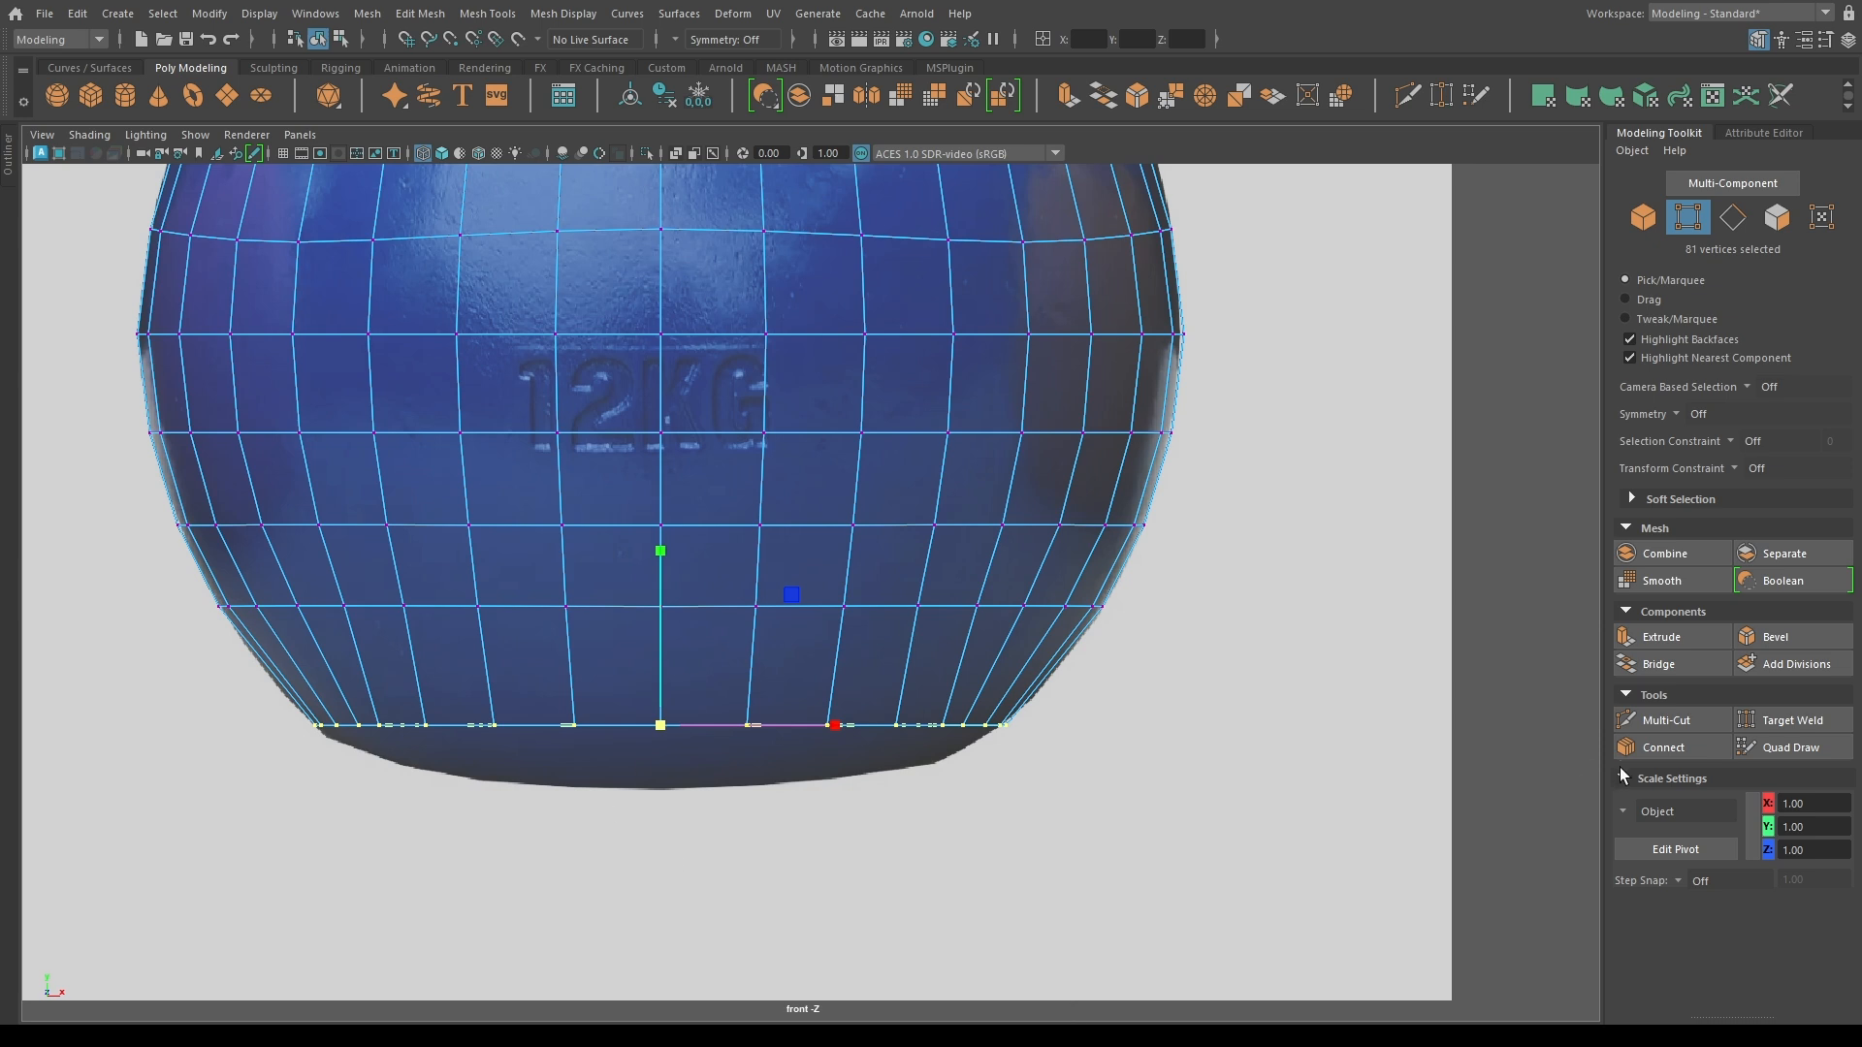
Insert a centred edge loop between the base and the lowest horizontal loop, and scale it to the body outline.
{"action": "left_click", "coordinate": [1670, 722]}
{"action": "middle_click", "coordinate": [665, 679], "text": "ctrl"}
{"action": "key", "text": "w"}
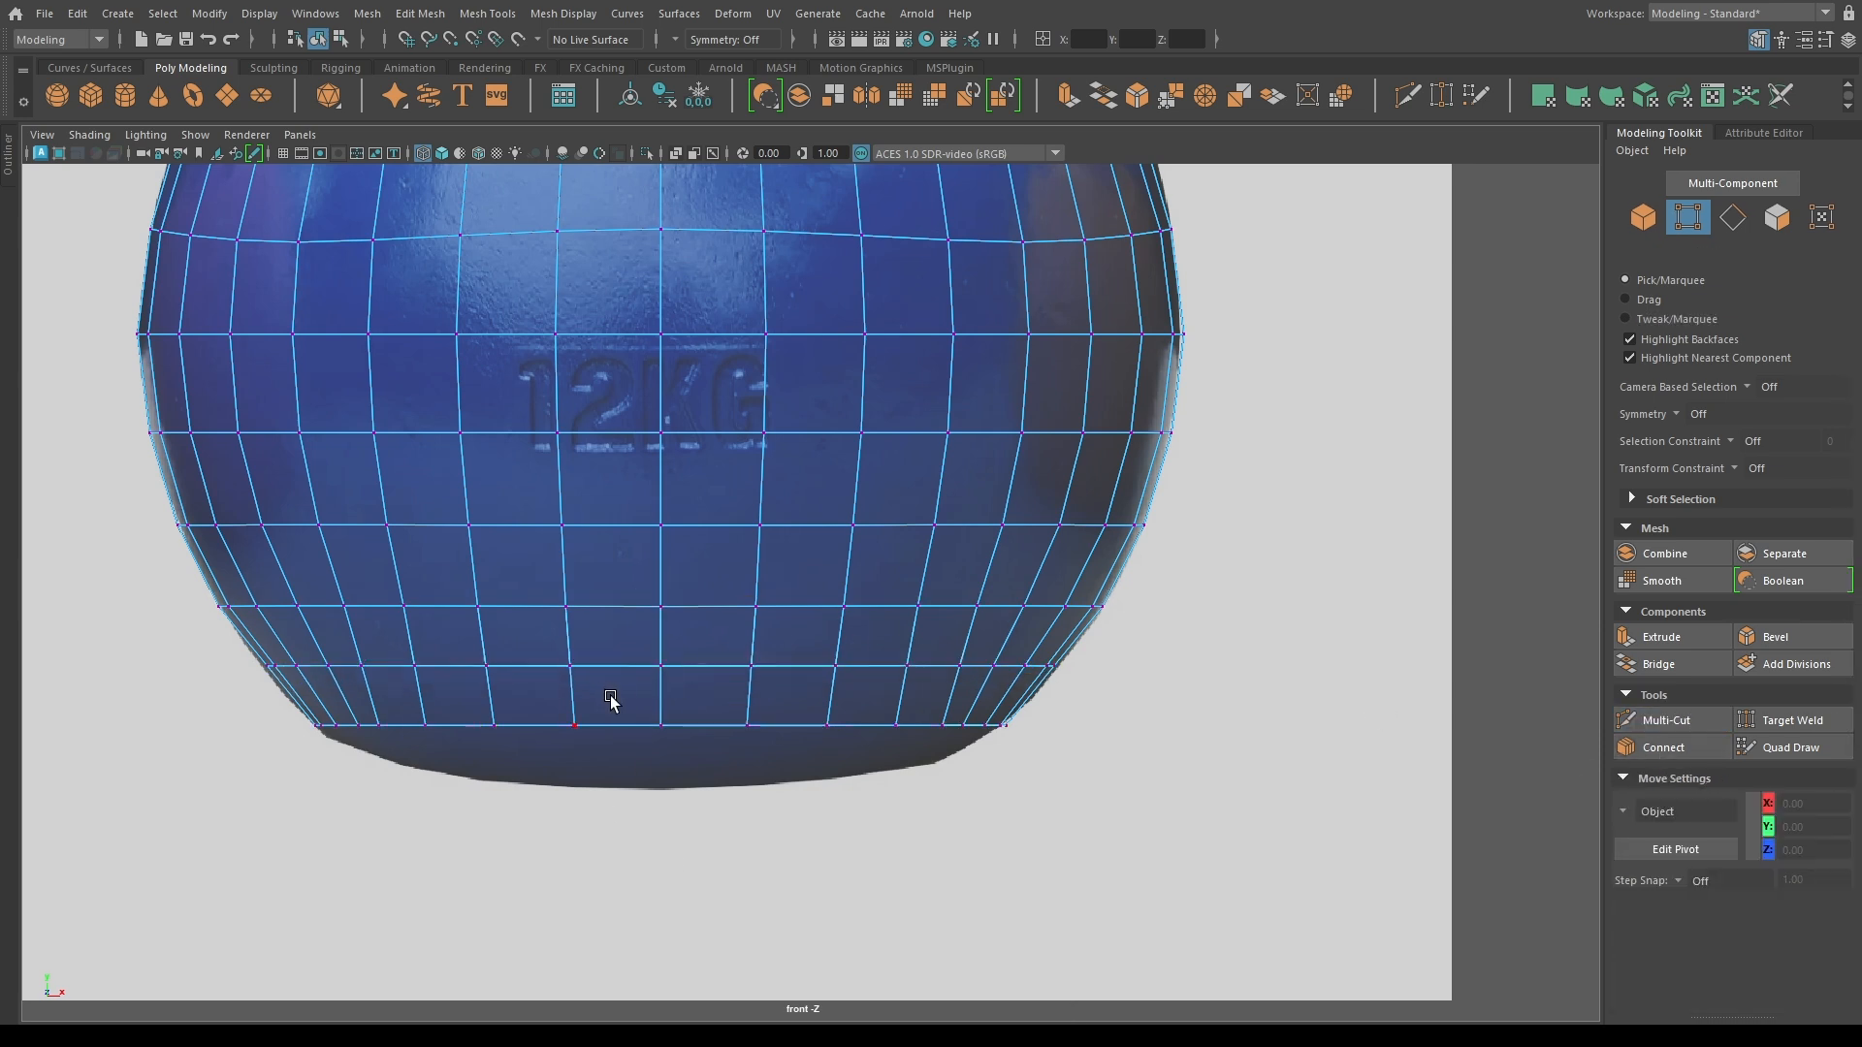
{"action": "key", "text": "F10"}
{"action": "double_click", "coordinate": [609, 665]}
{"action": "left_click_drag", "start_coordinate": [652, 663], "coordinate": [657, 661]}
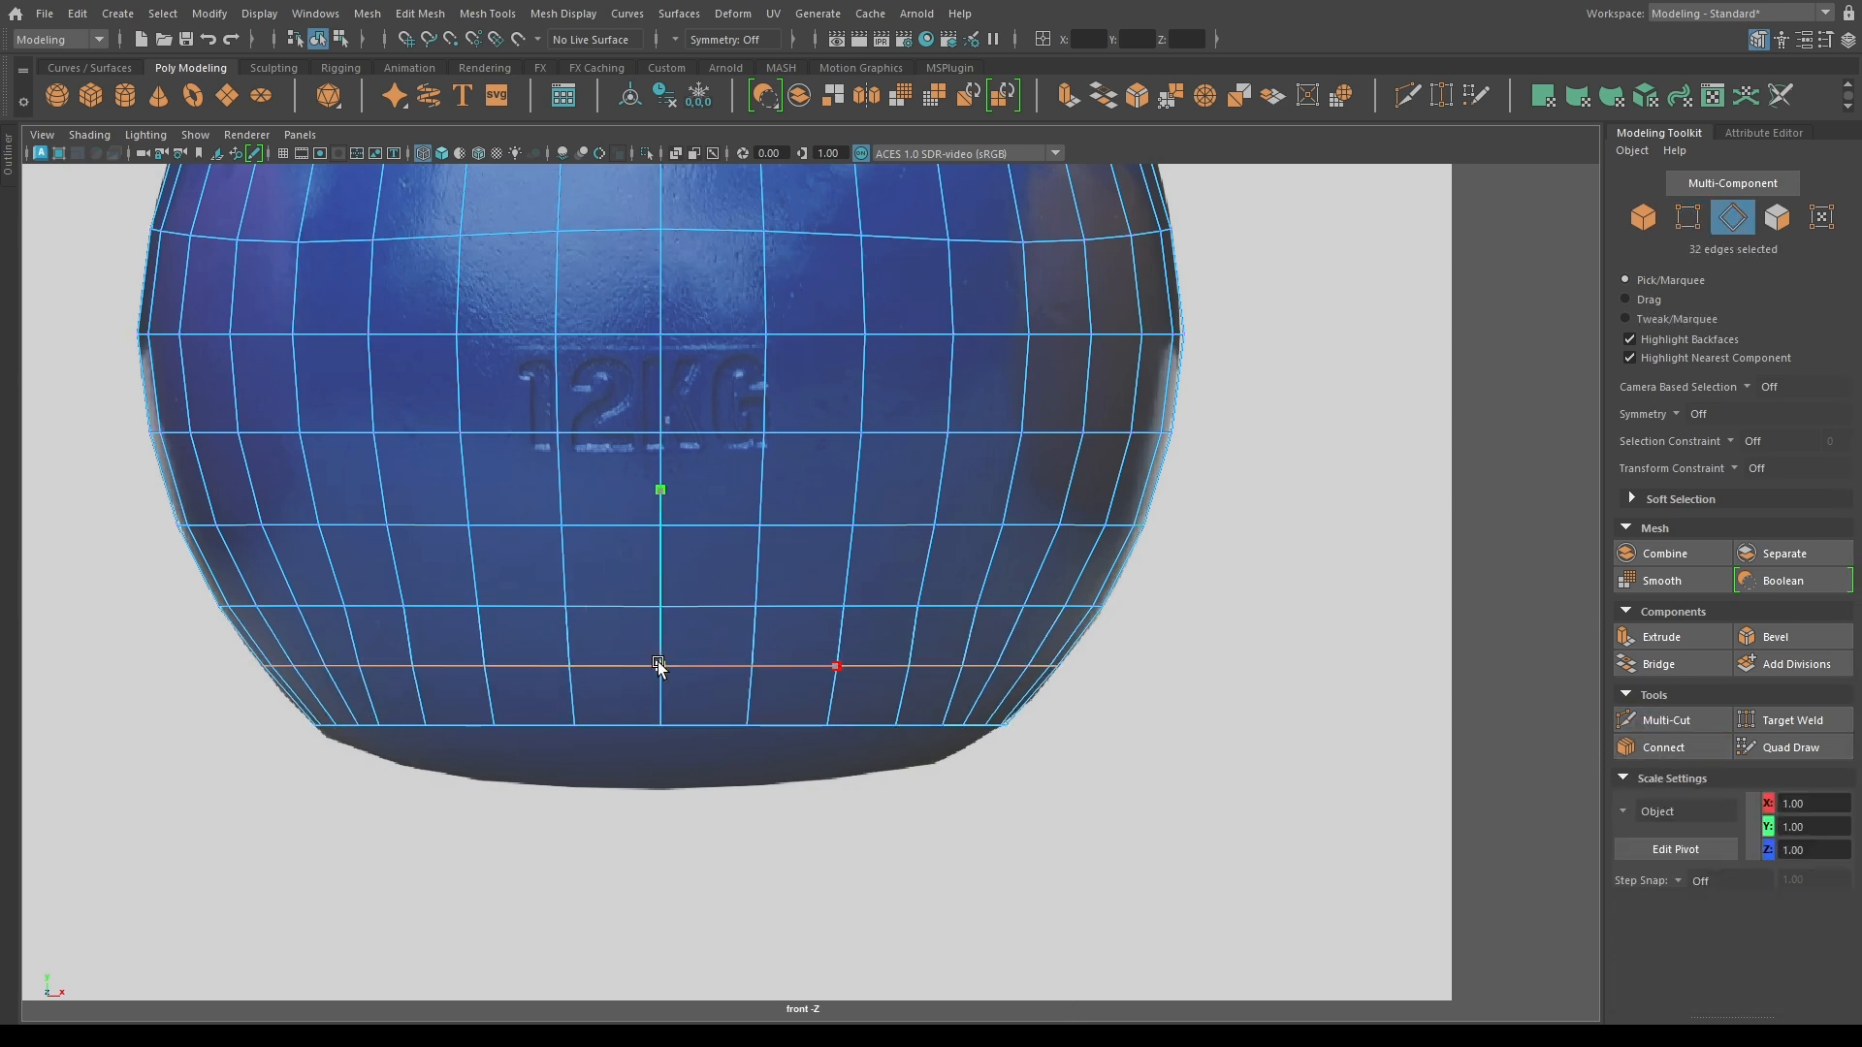
Apply Edge Flow to the next two horizontal loops above the inserted one and flatten them level again.
{"action": "double_click", "coordinate": [602, 609]}
{"action": "right_click_drag", "start_coordinate": [603, 613], "coordinate": [608, 809], "text": "shift"}
{"action": "double_click", "coordinate": [515, 532]}
{"action": "key", "text": "g"}
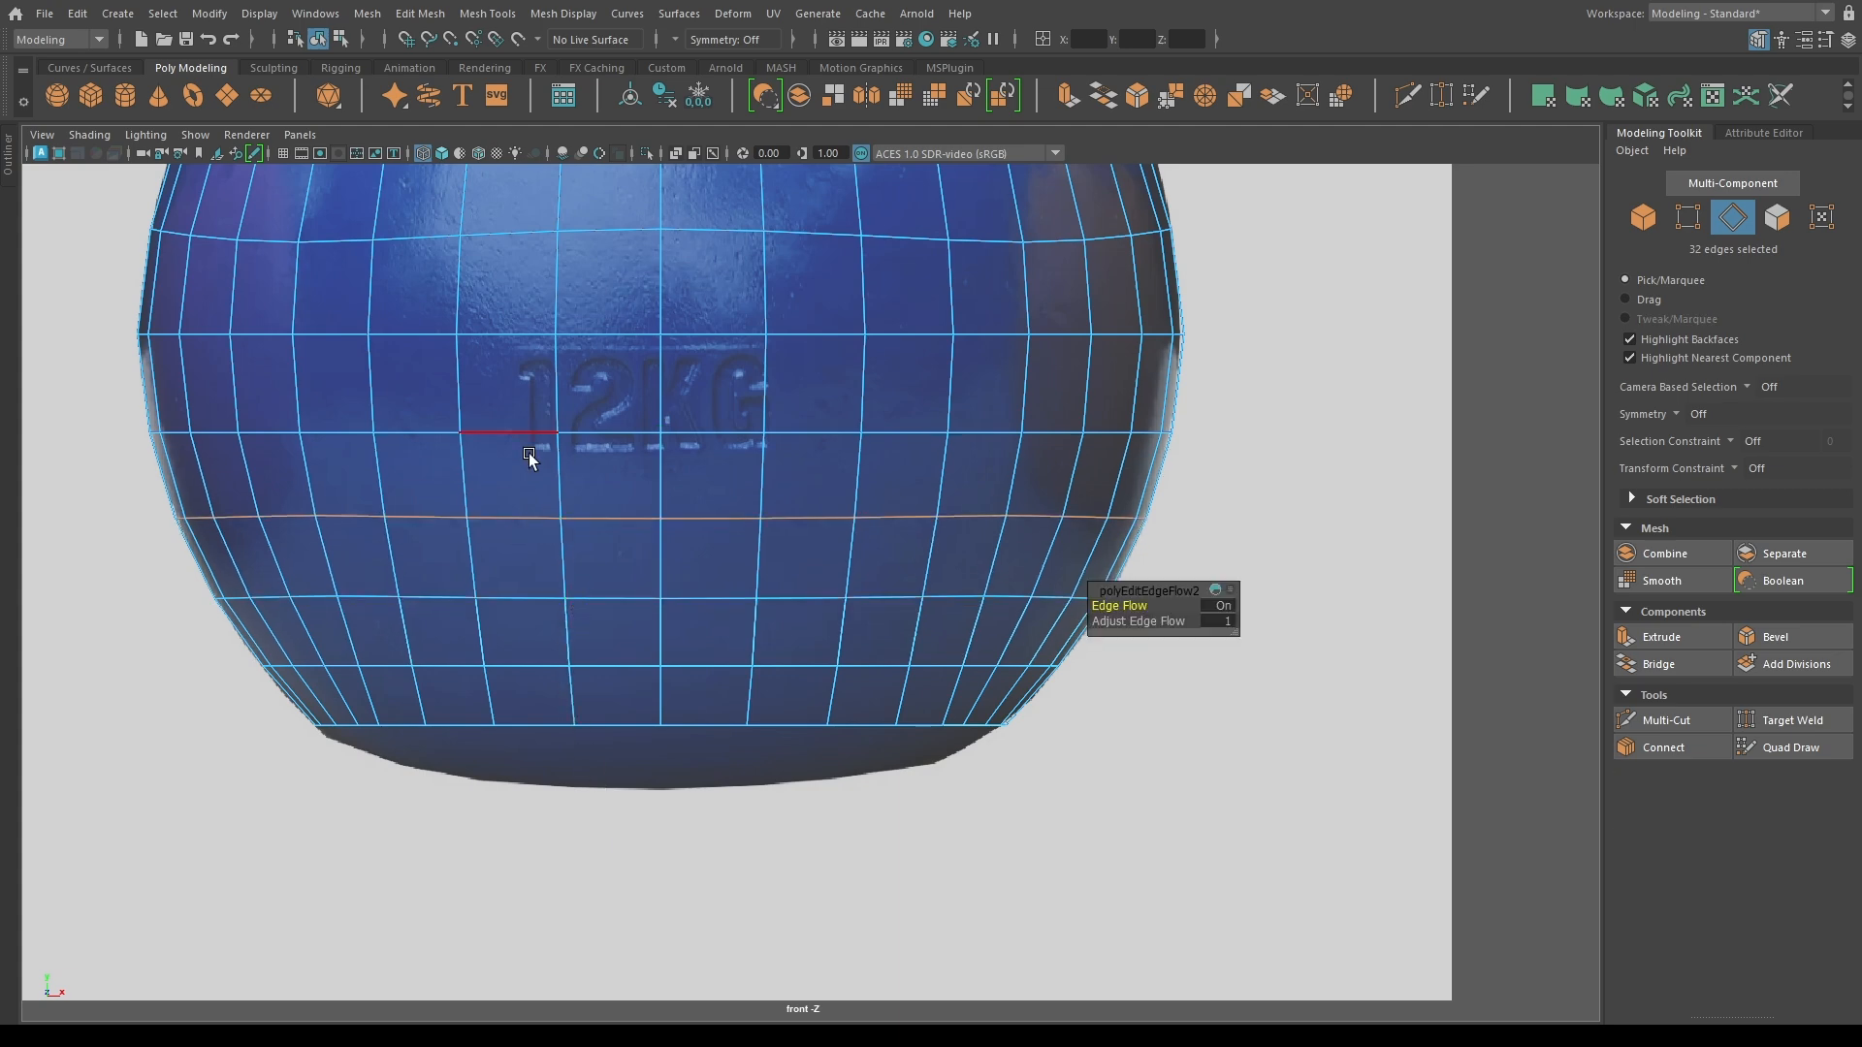
{"action": "key", "text": "r"}
{"action": "left_click_drag", "start_coordinate": [657, 348], "coordinate": [657, 512]}
{"action": "double_click", "coordinate": [539, 615]}
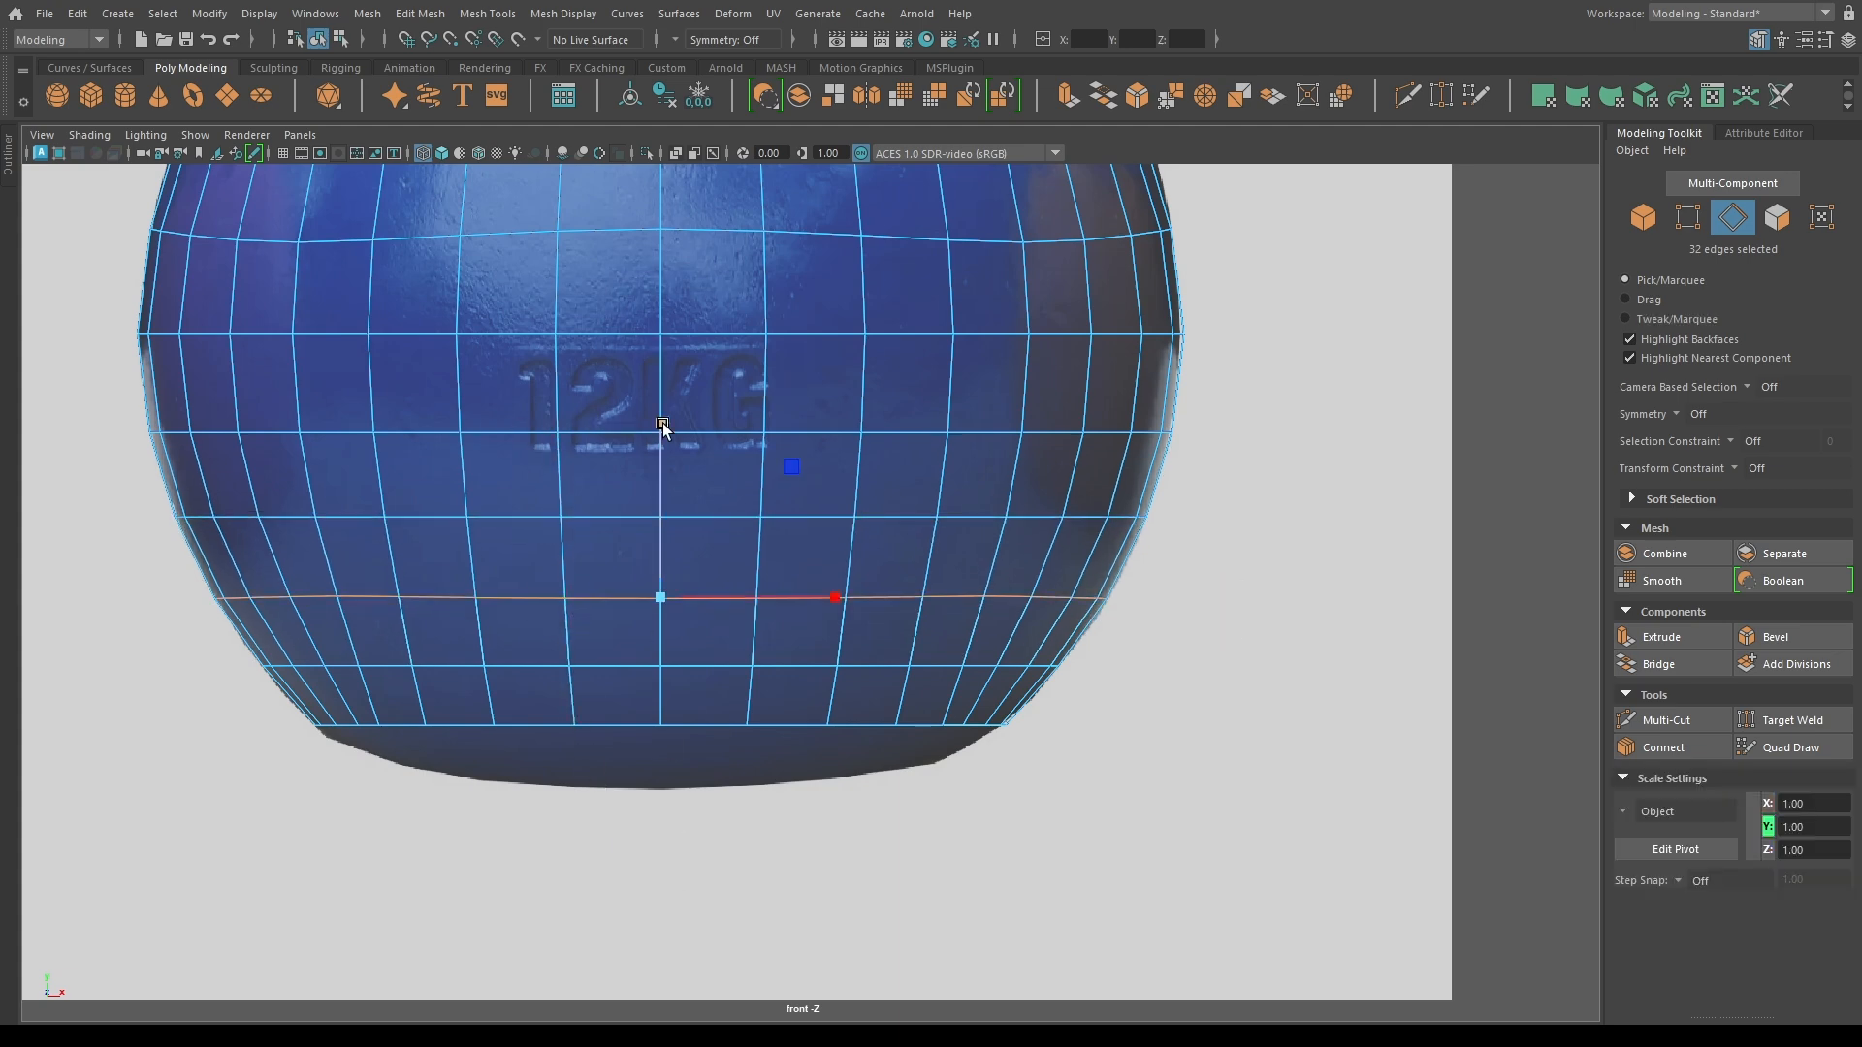
{"action": "double_click", "coordinate": [603, 669]}
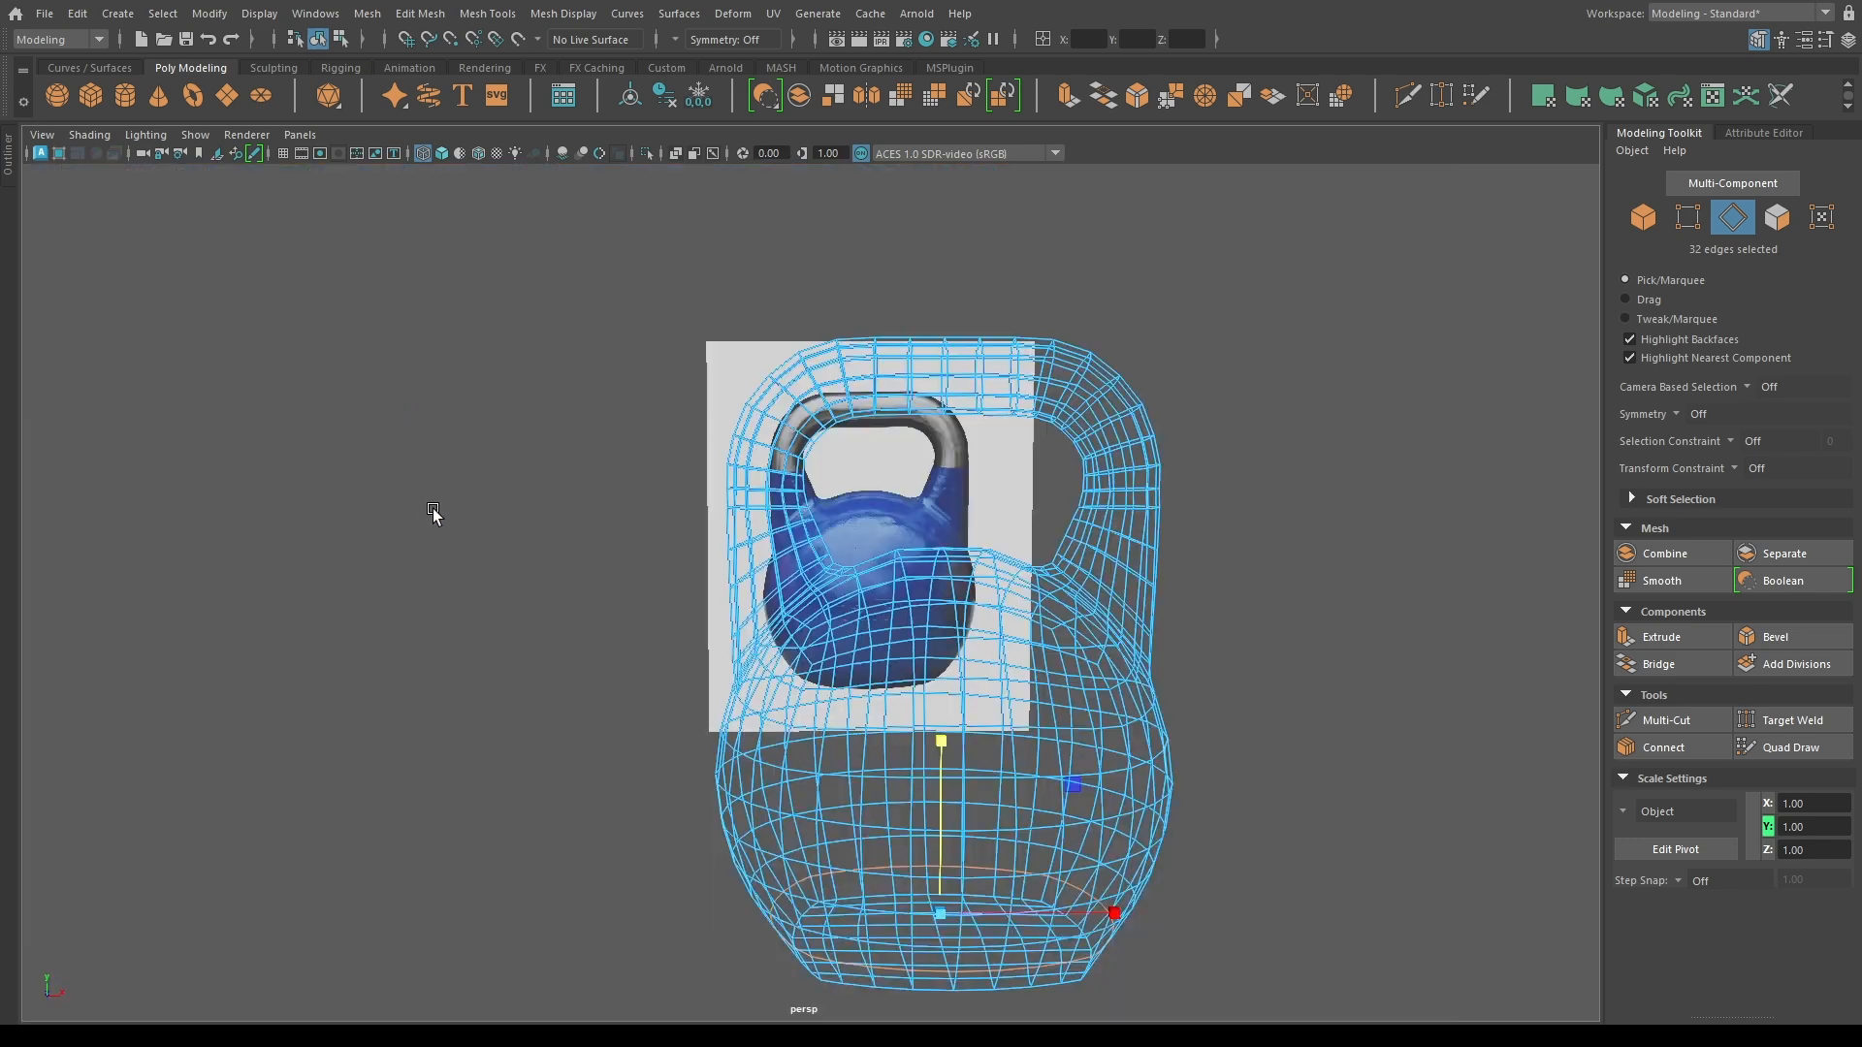
Select all faces of the flat underside in the shaded perspective view with World X symmetry on.
{"action": "left_click_drag", "start_coordinate": [540, 644], "coordinate": [686, 315], "text": "alt"}
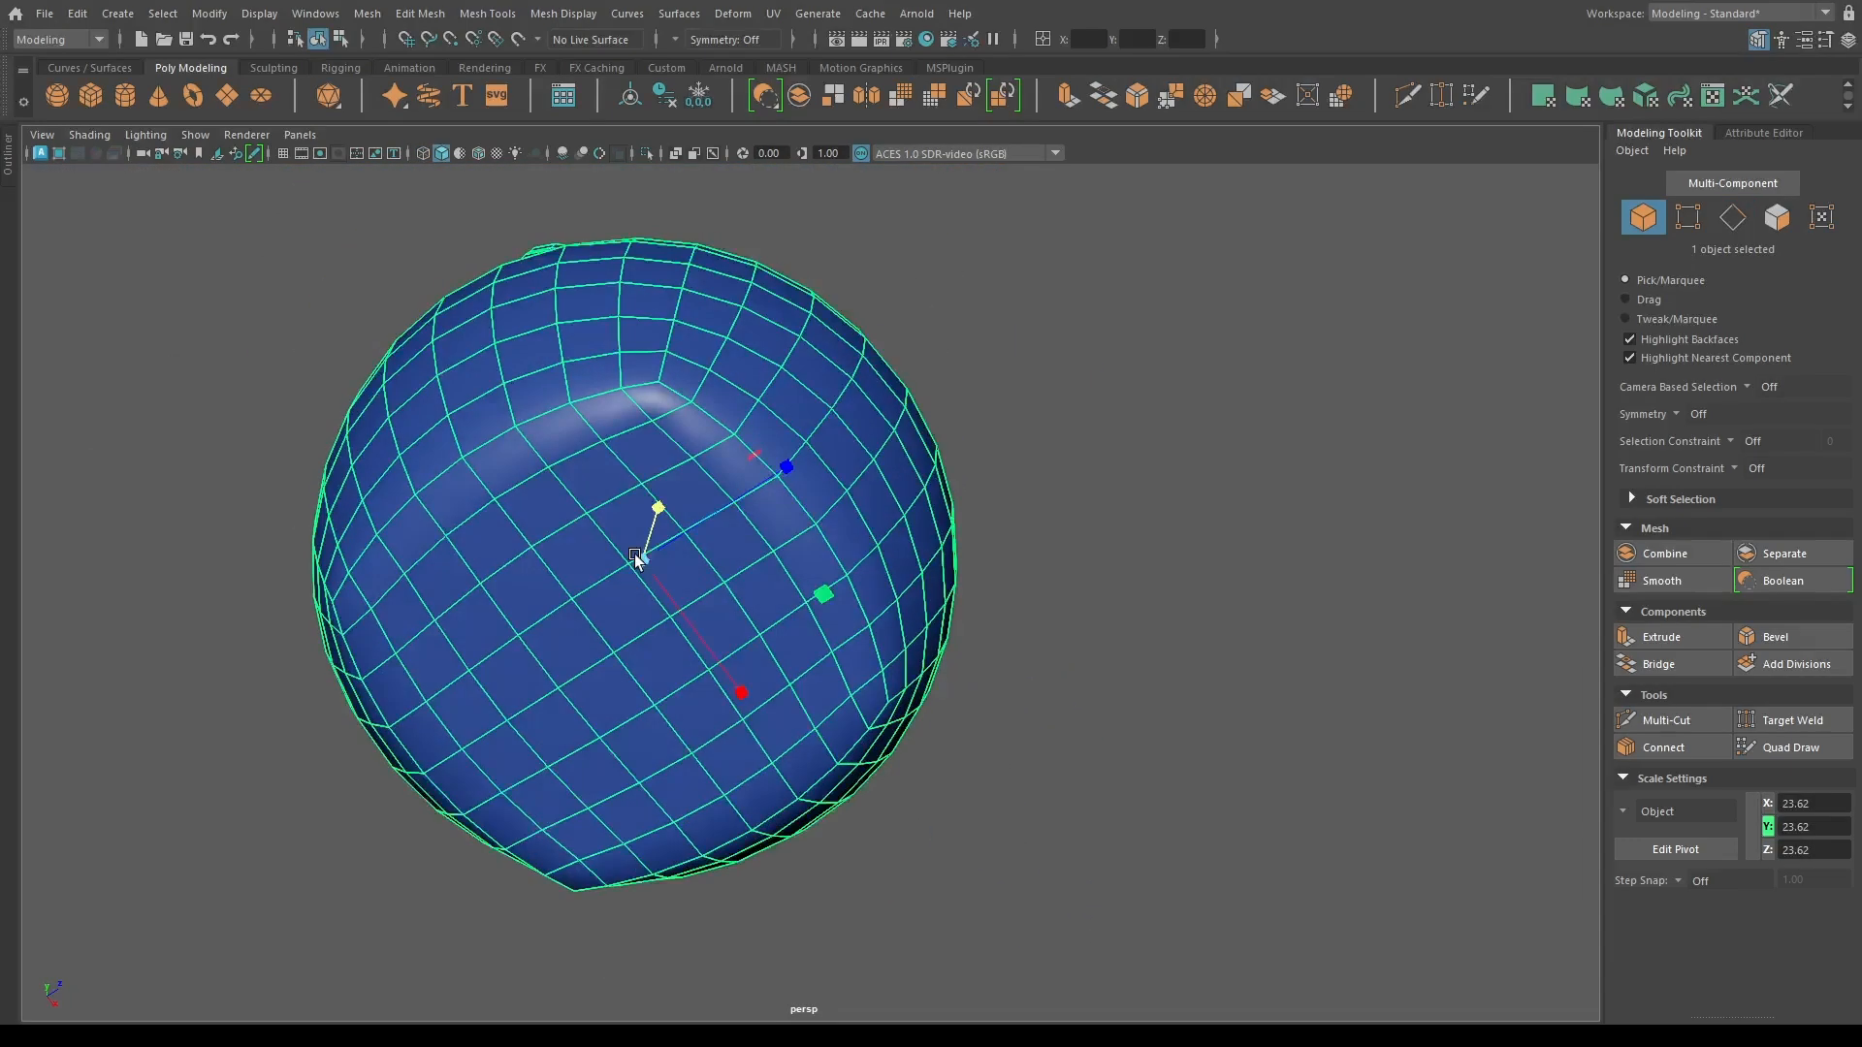
{"action": "left_click", "coordinate": [657, 397]}
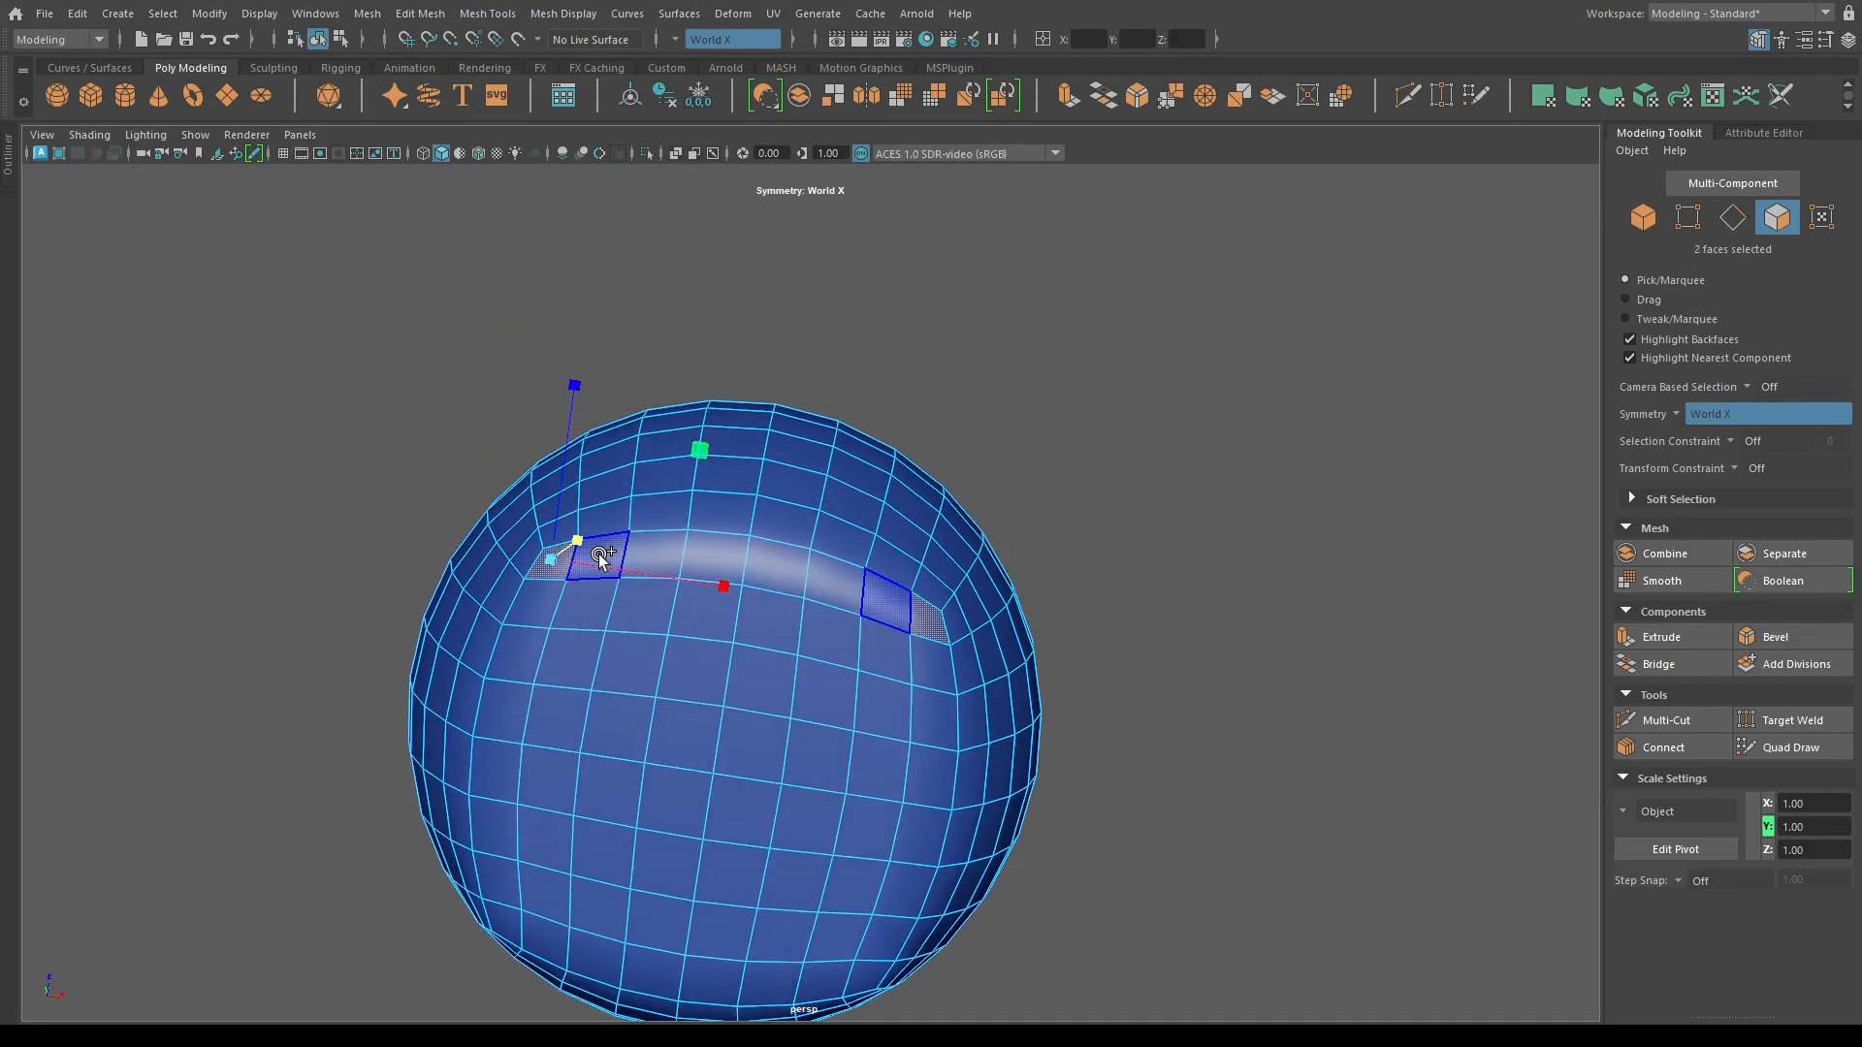
{"action": "mouse_move", "coordinate": [685, 581]}
{"action": "left_mouse_down"}
{"action": "mouse_move", "coordinate": [740, 748]}
{"action": "mouse_move", "coordinate": [607, 823]}
{"action": "mouse_move", "coordinate": [521, 747]}
{"action": "mouse_move", "coordinate": [507, 860]}
{"action": "left_mouse_up"}
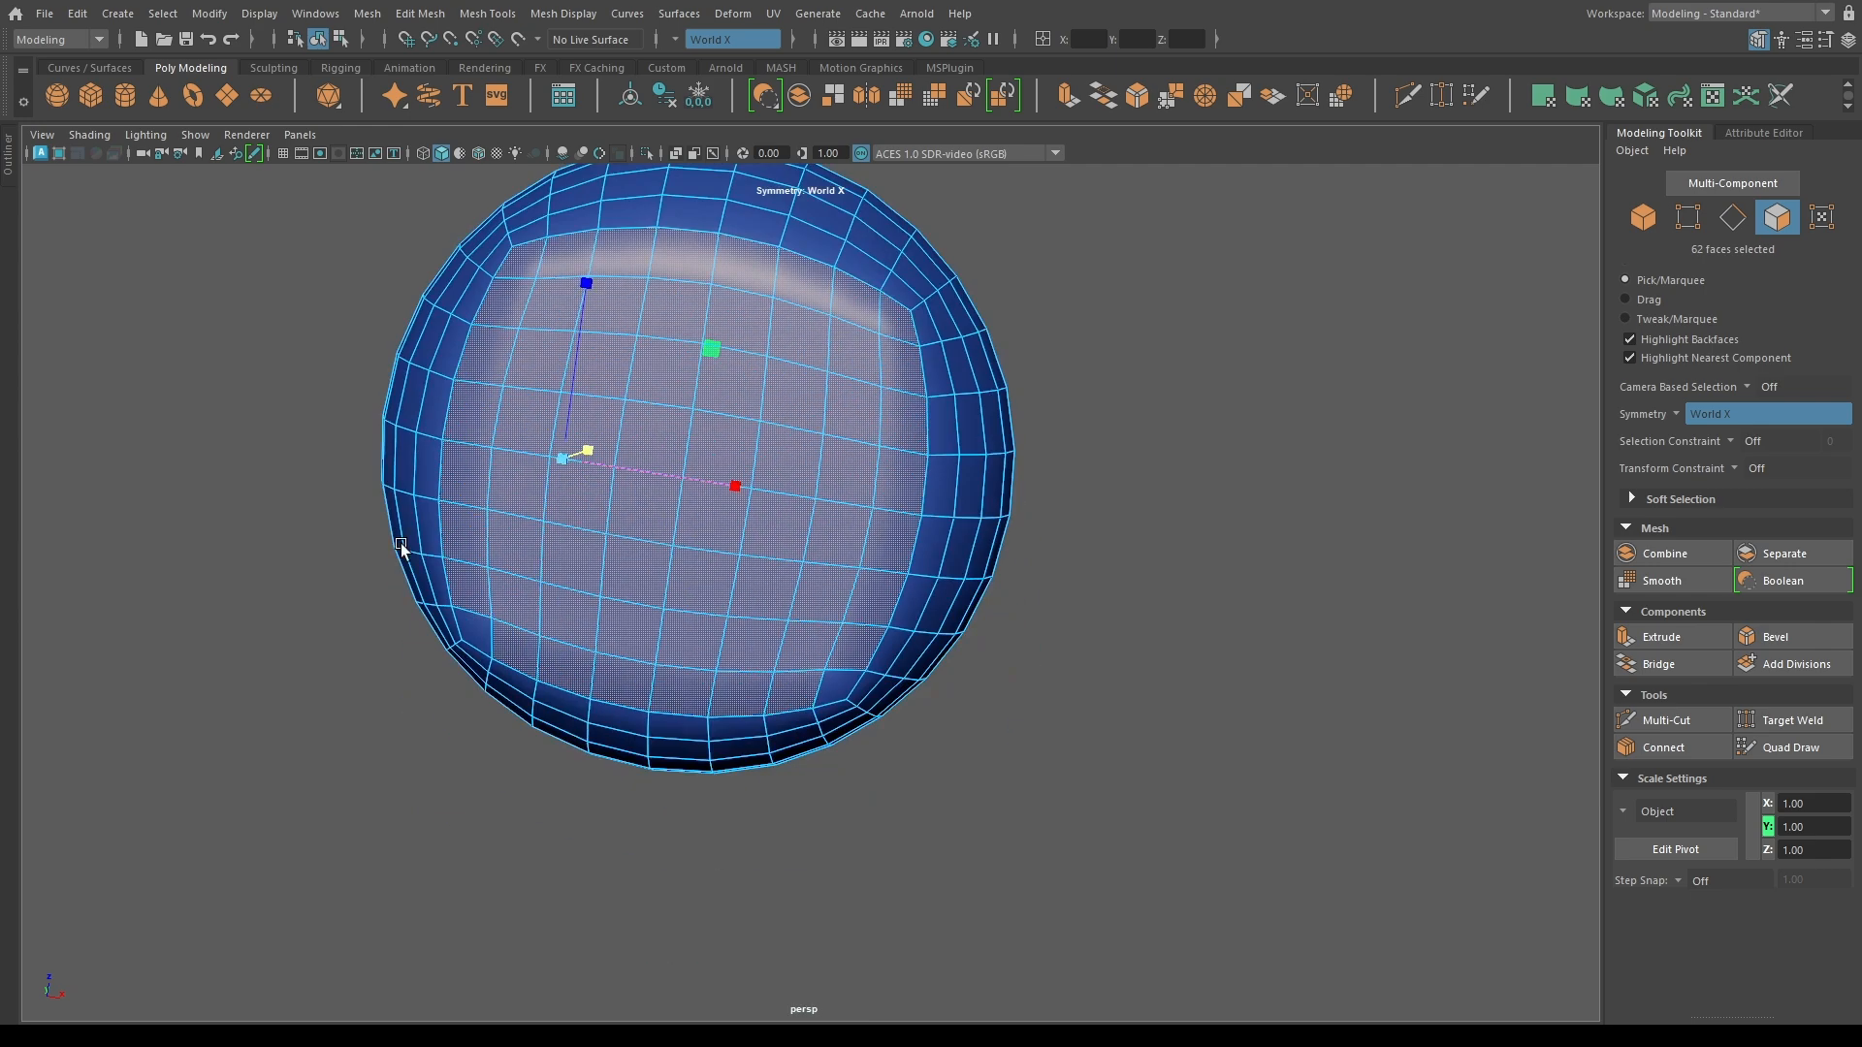
{"action": "left_click_drag", "start_coordinate": [403, 540], "coordinate": [631, 631], "text": "alt"}
{"action": "left_click_drag", "start_coordinate": [763, 498], "coordinate": [650, 493], "text": "alt"}
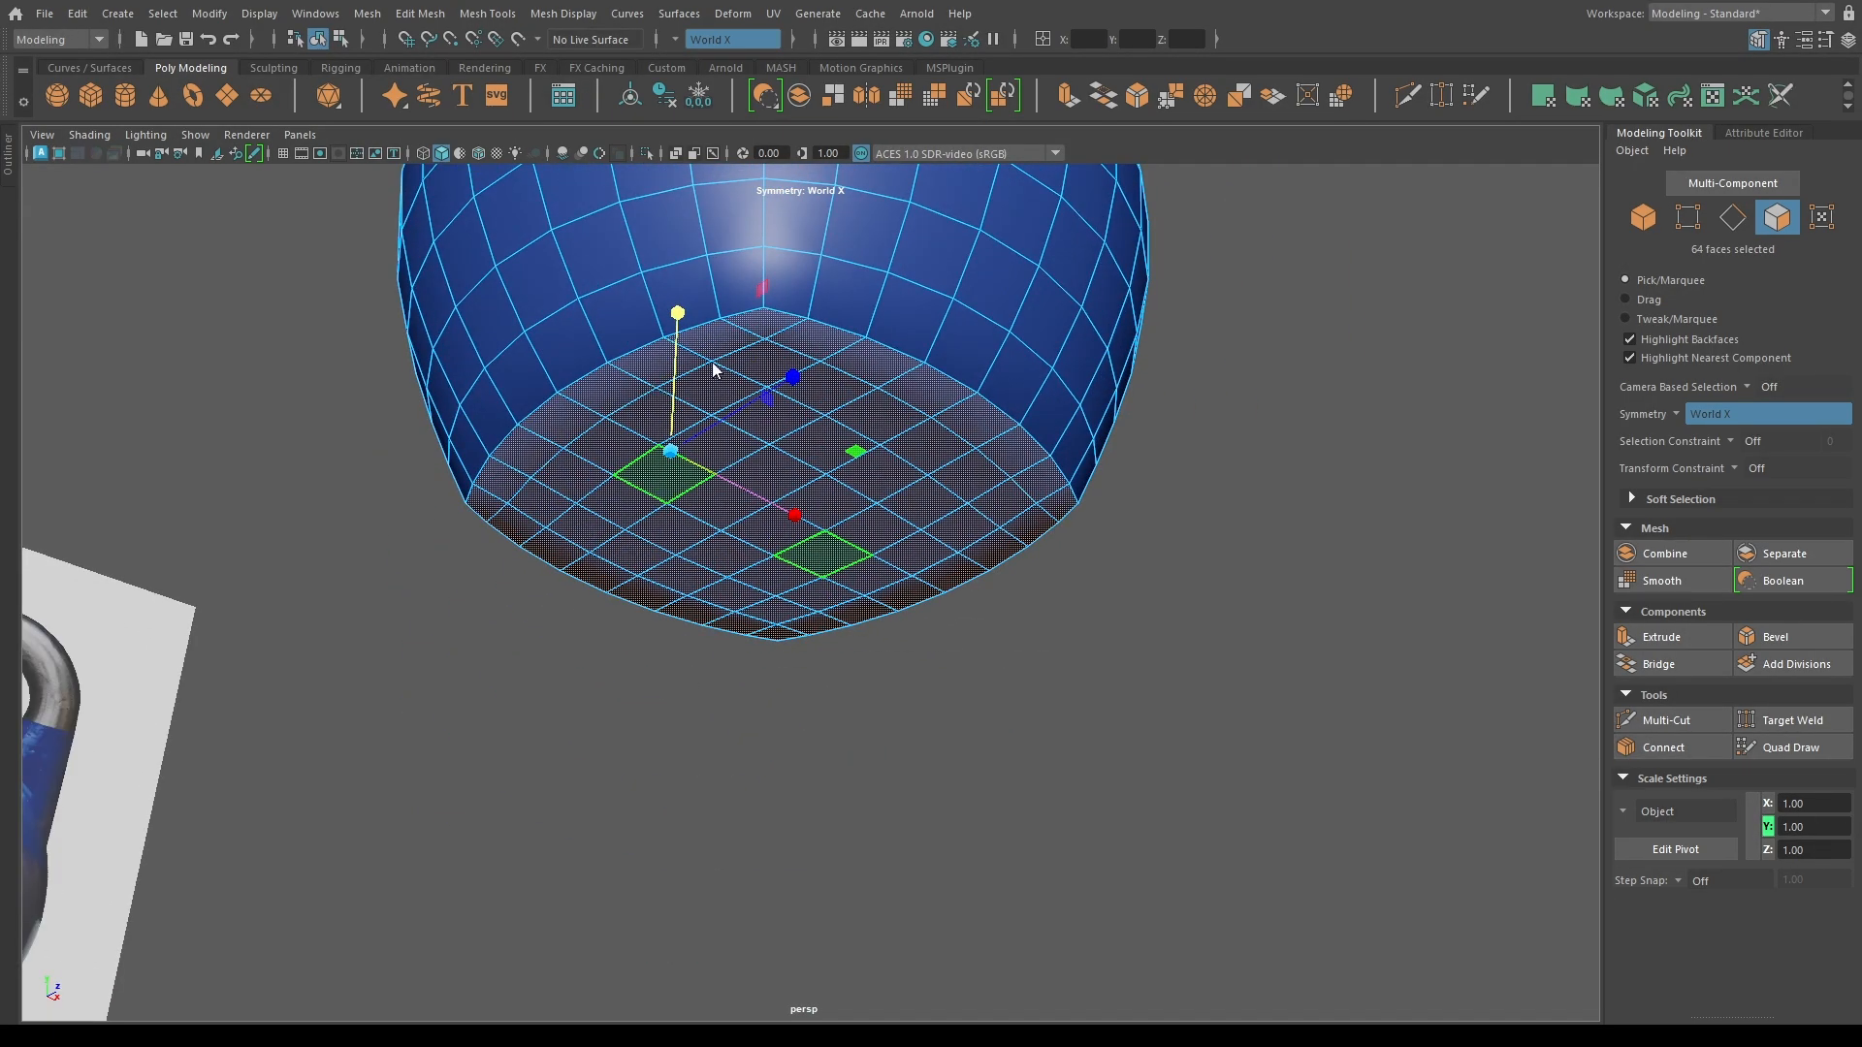
Circularize the border of the underside so the base becomes round.
{"action": "key", "text": "F10"}
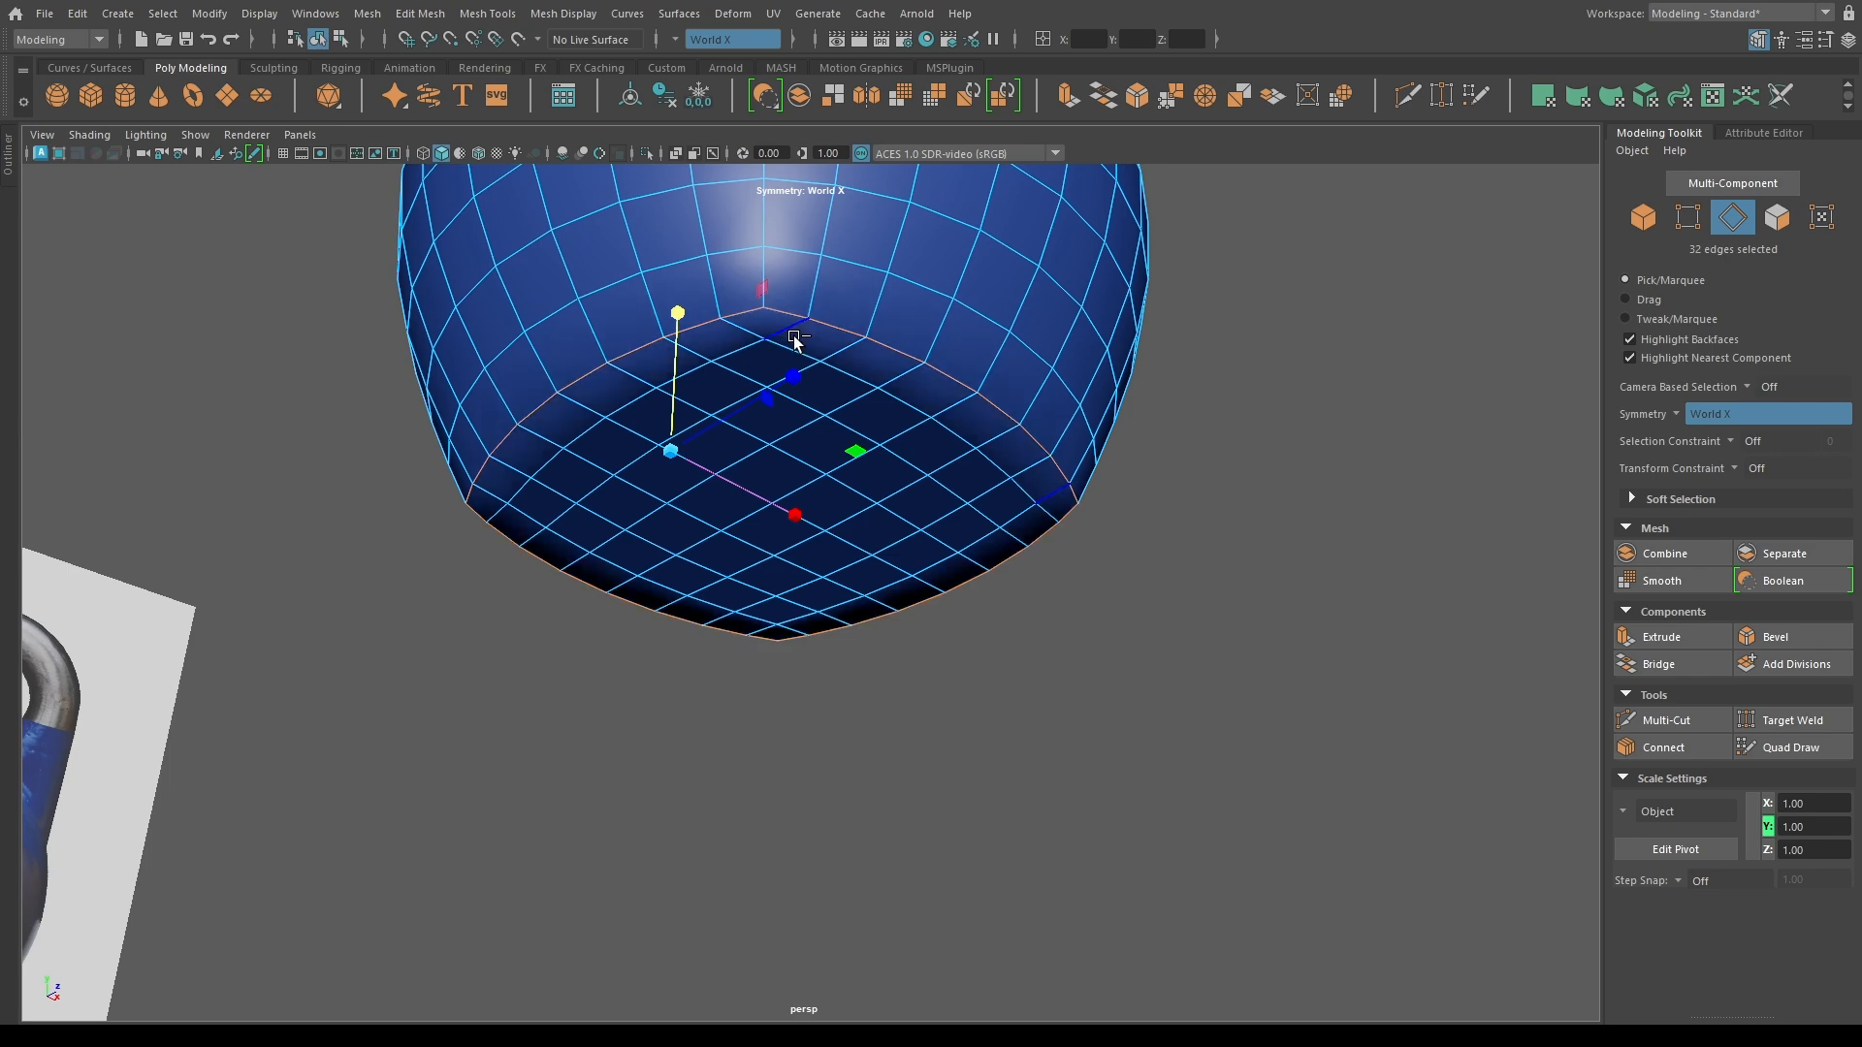
{"action": "key", "text": "alt+F12"}
{"action": "key", "text": "g"}
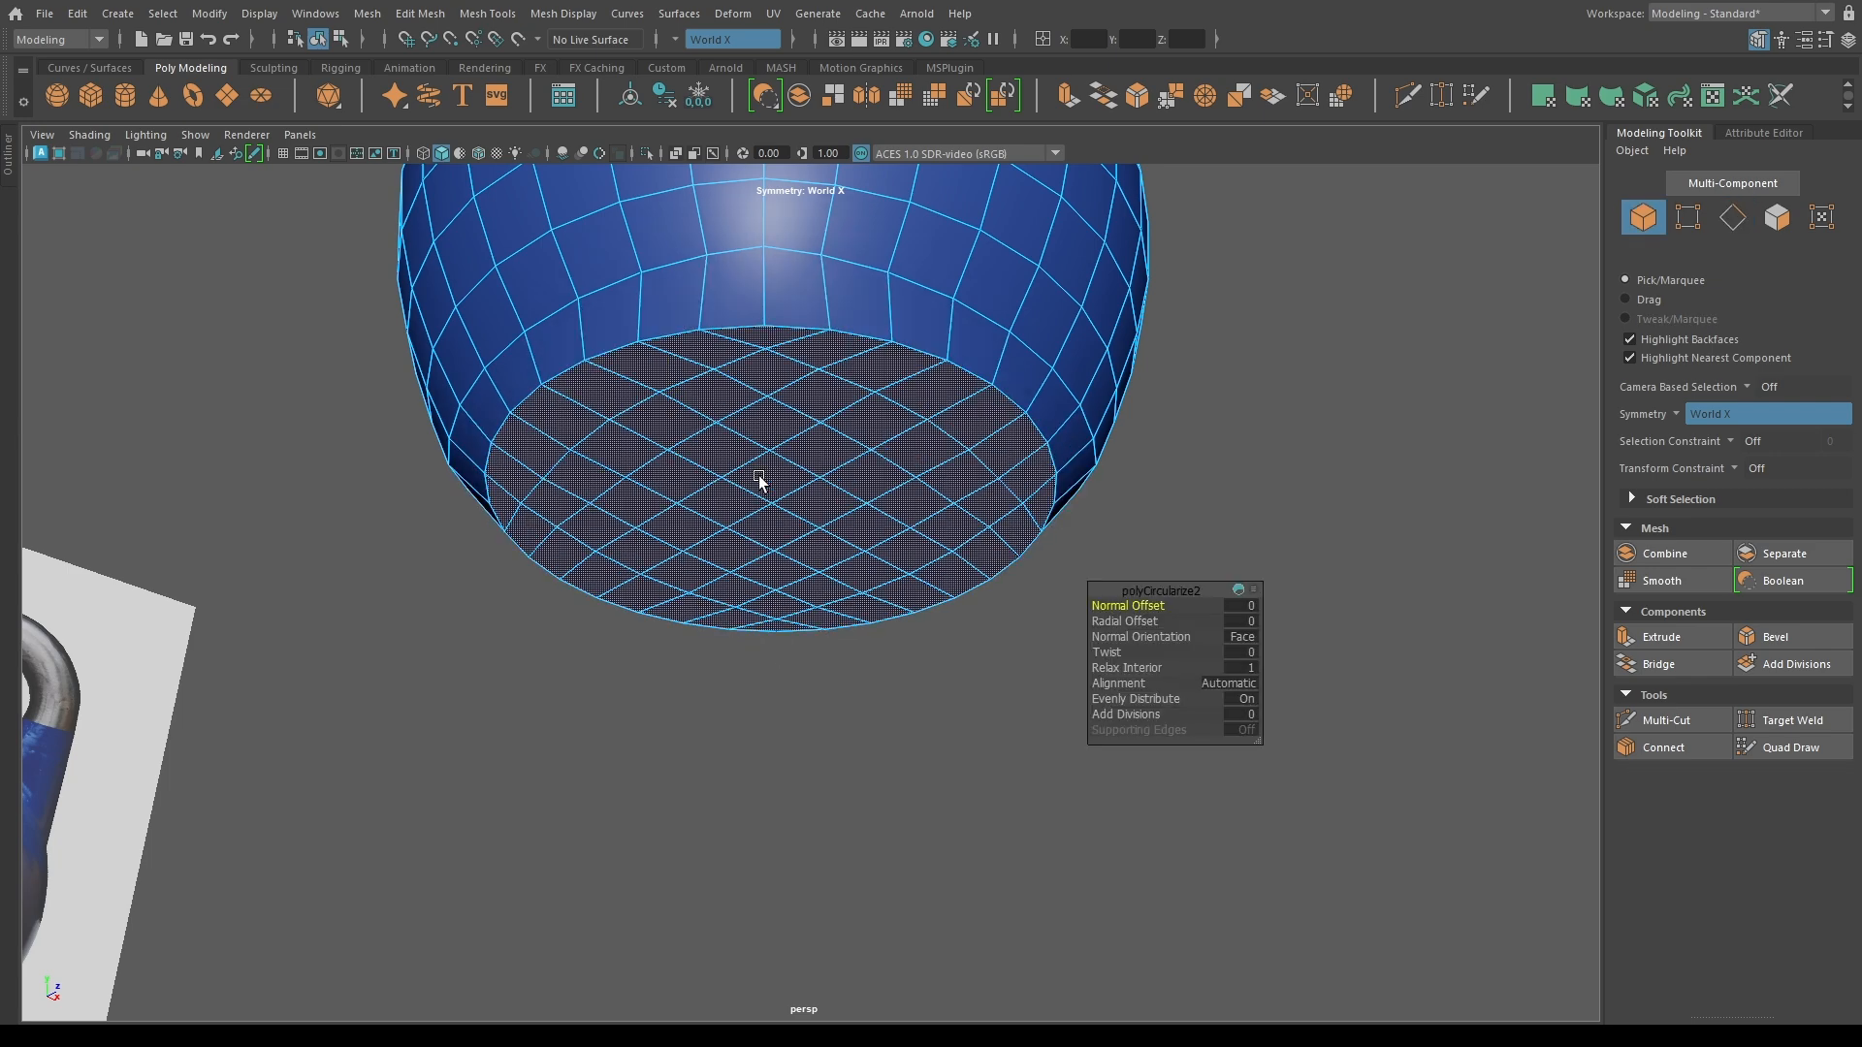
{"action": "left_click_drag", "start_coordinate": [758, 477], "coordinate": [629, 361], "text": "alt"}
Turn symmetry off, reselect only the base faces in the front view and scale them down to the reference outline.
{"action": "key", "text": "space"}
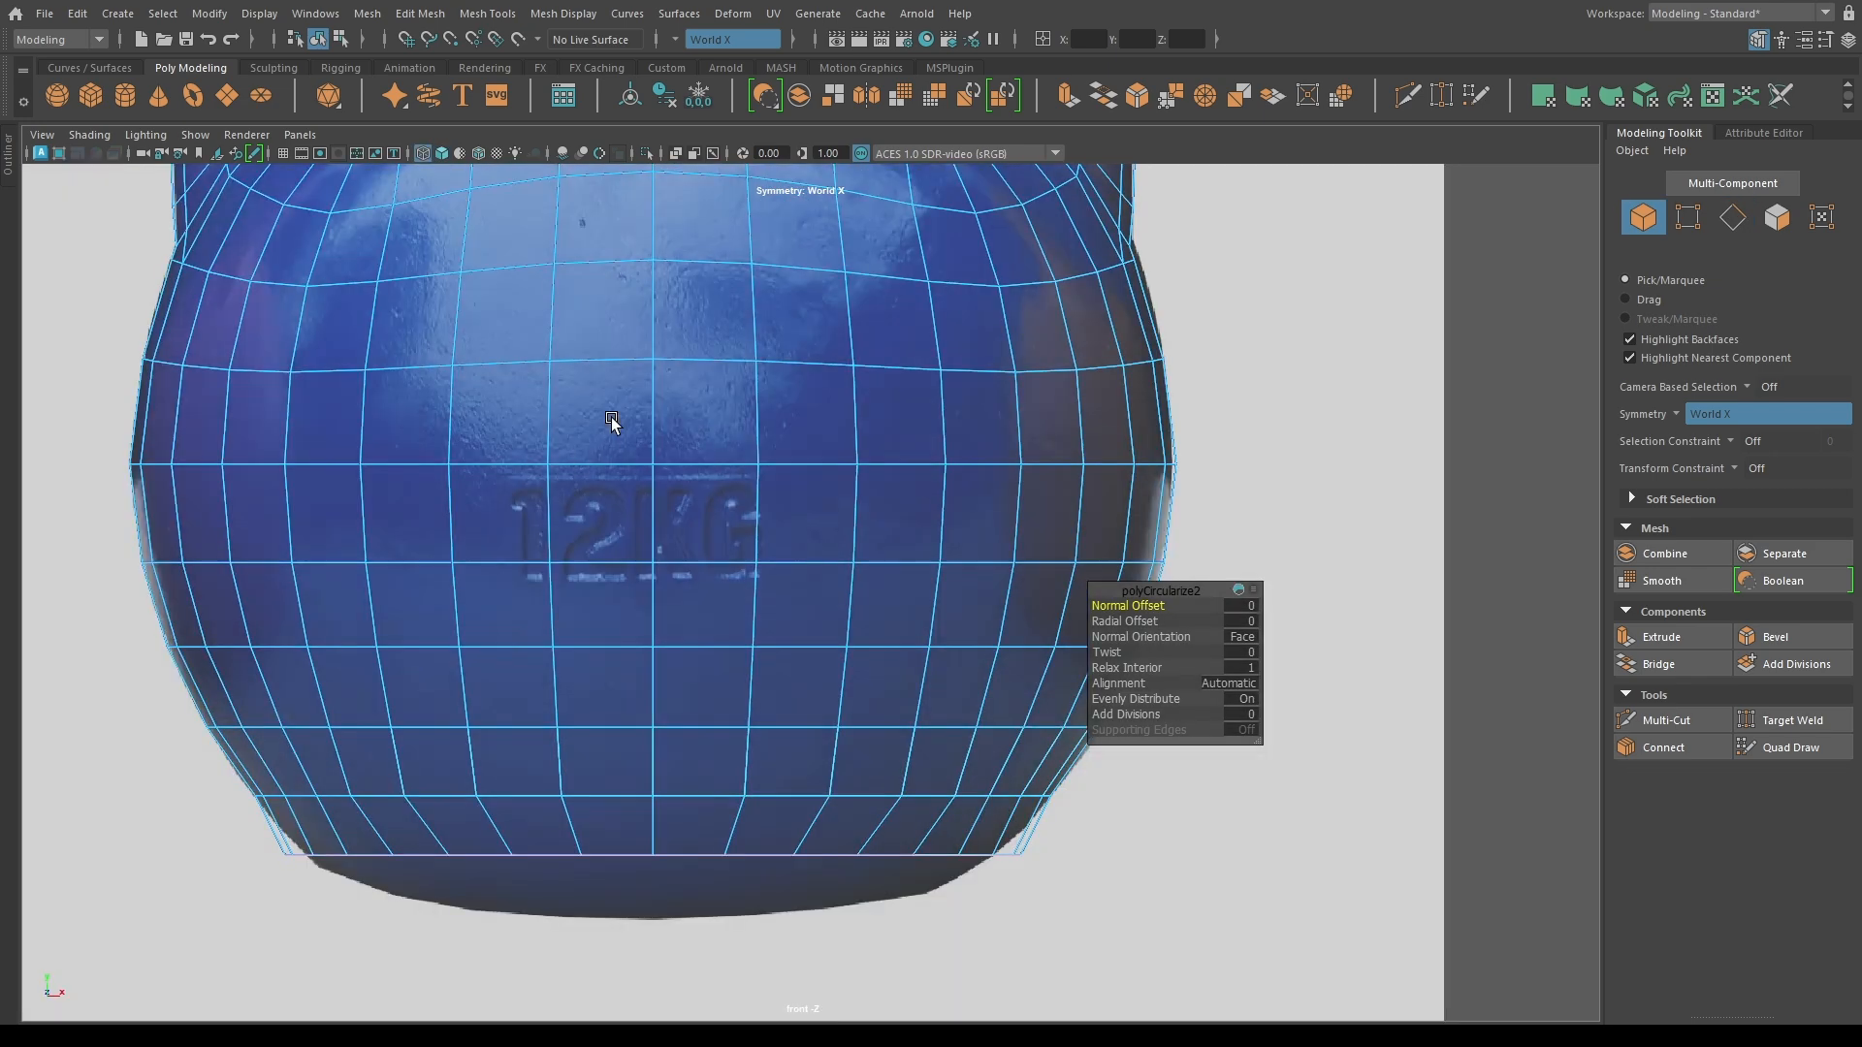
{"action": "key", "text": "r"}
{"action": "key", "text": "alt+s"}
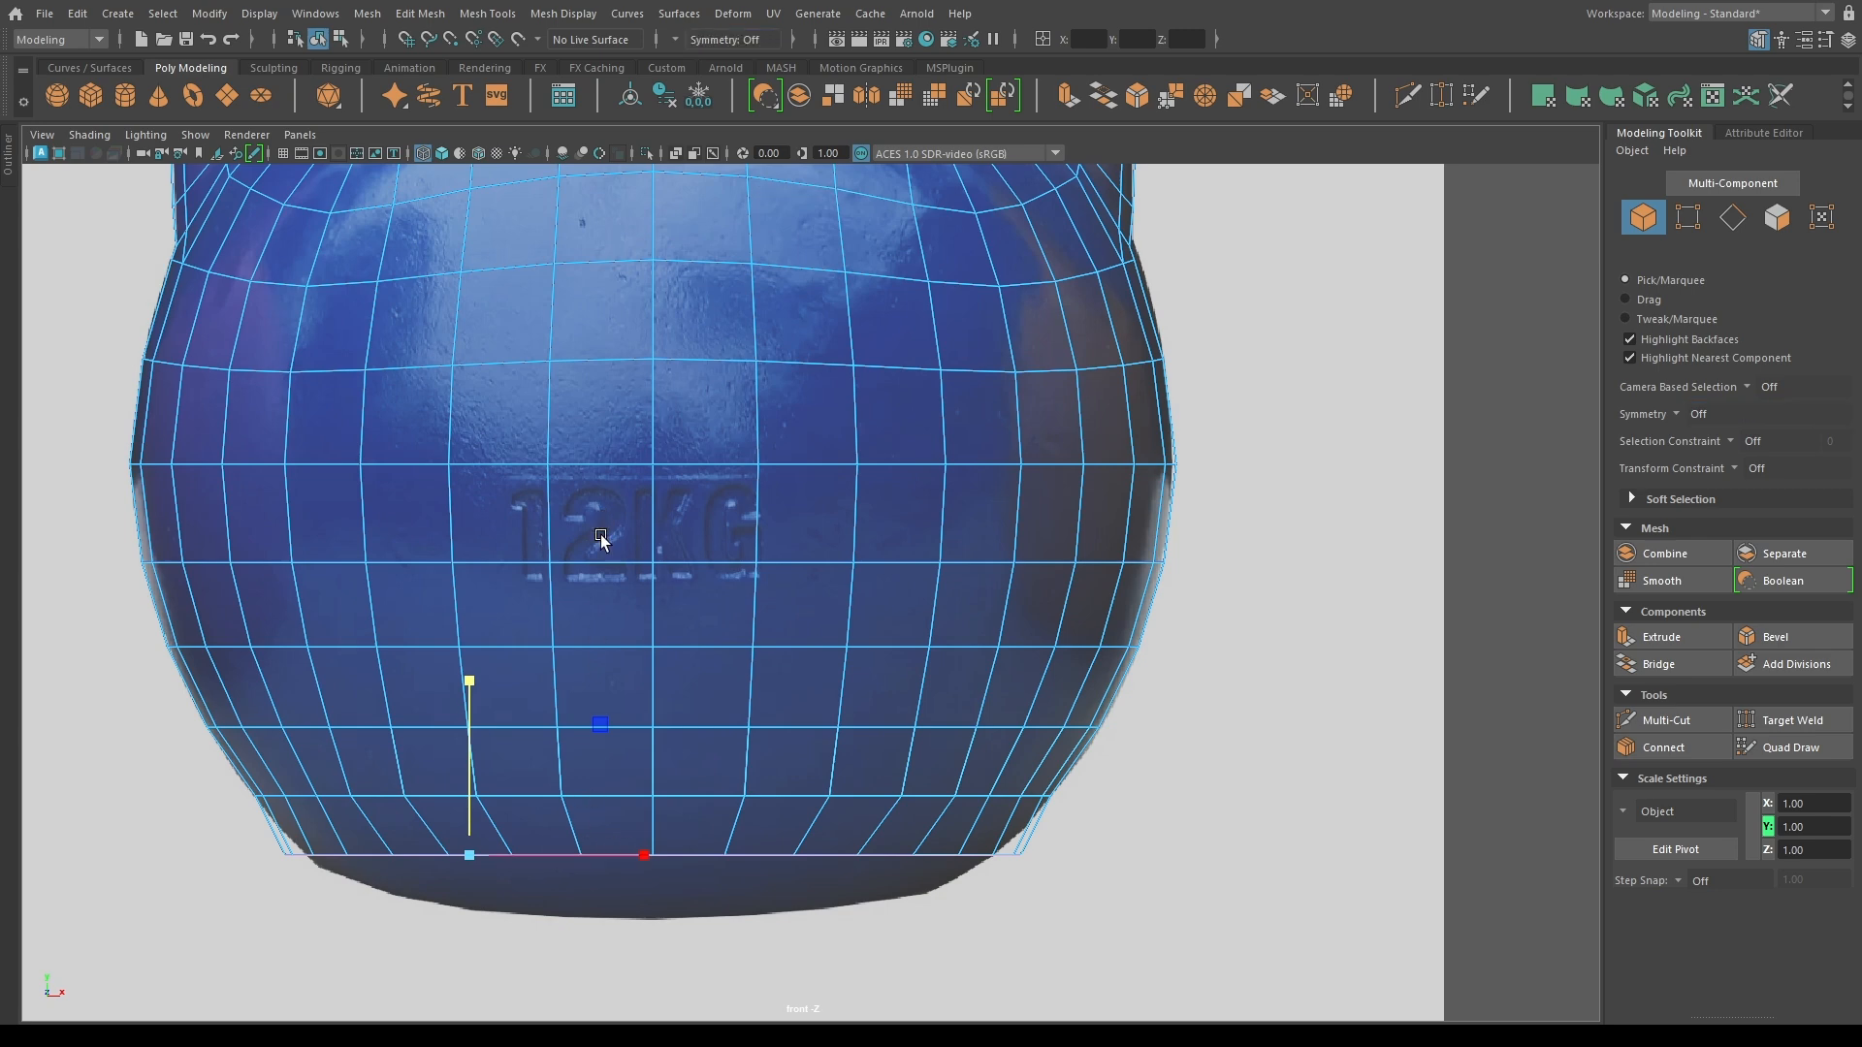
{"action": "left_click", "coordinate": [230, 850]}
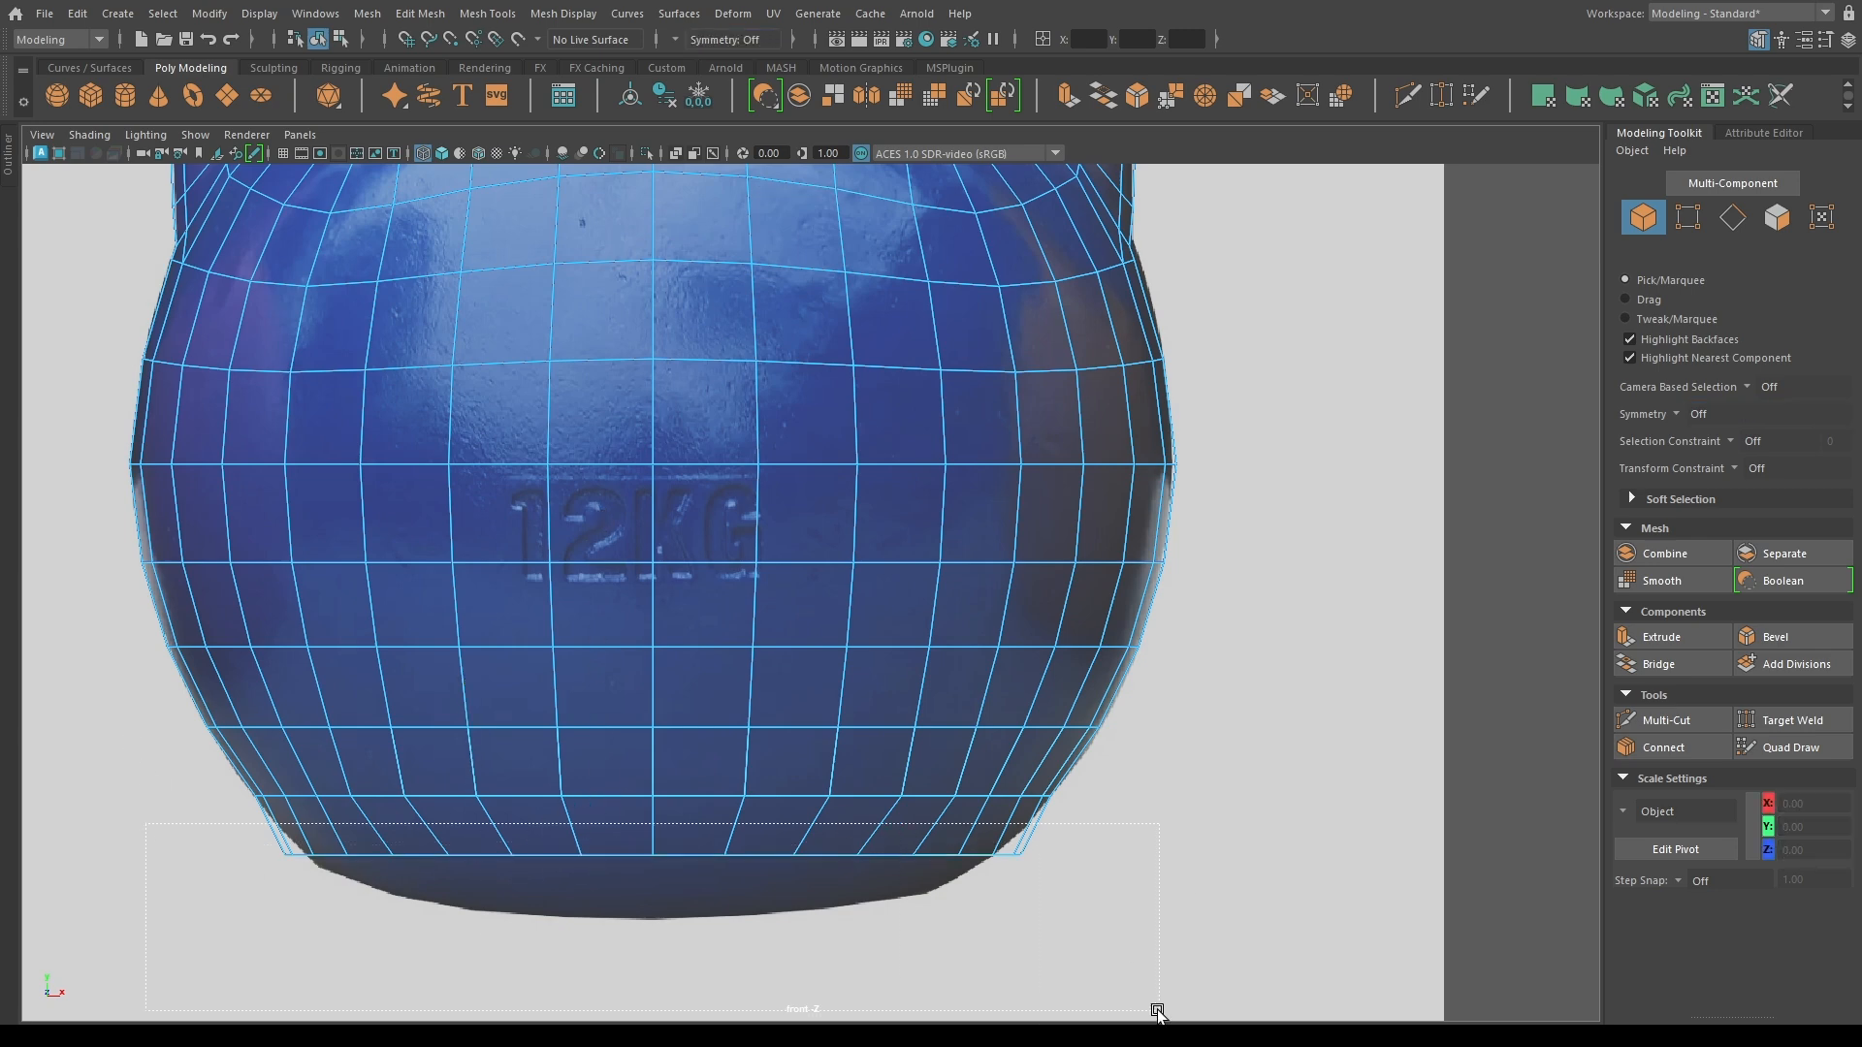
{"action": "key", "text": "F11"}
{"action": "left_click_drag", "start_coordinate": [1173, 1023], "coordinate": [1174, 1023]}
{"action": "left_click_drag", "start_coordinate": [92, 604], "coordinate": [1394, 819], "text": "ctrl"}
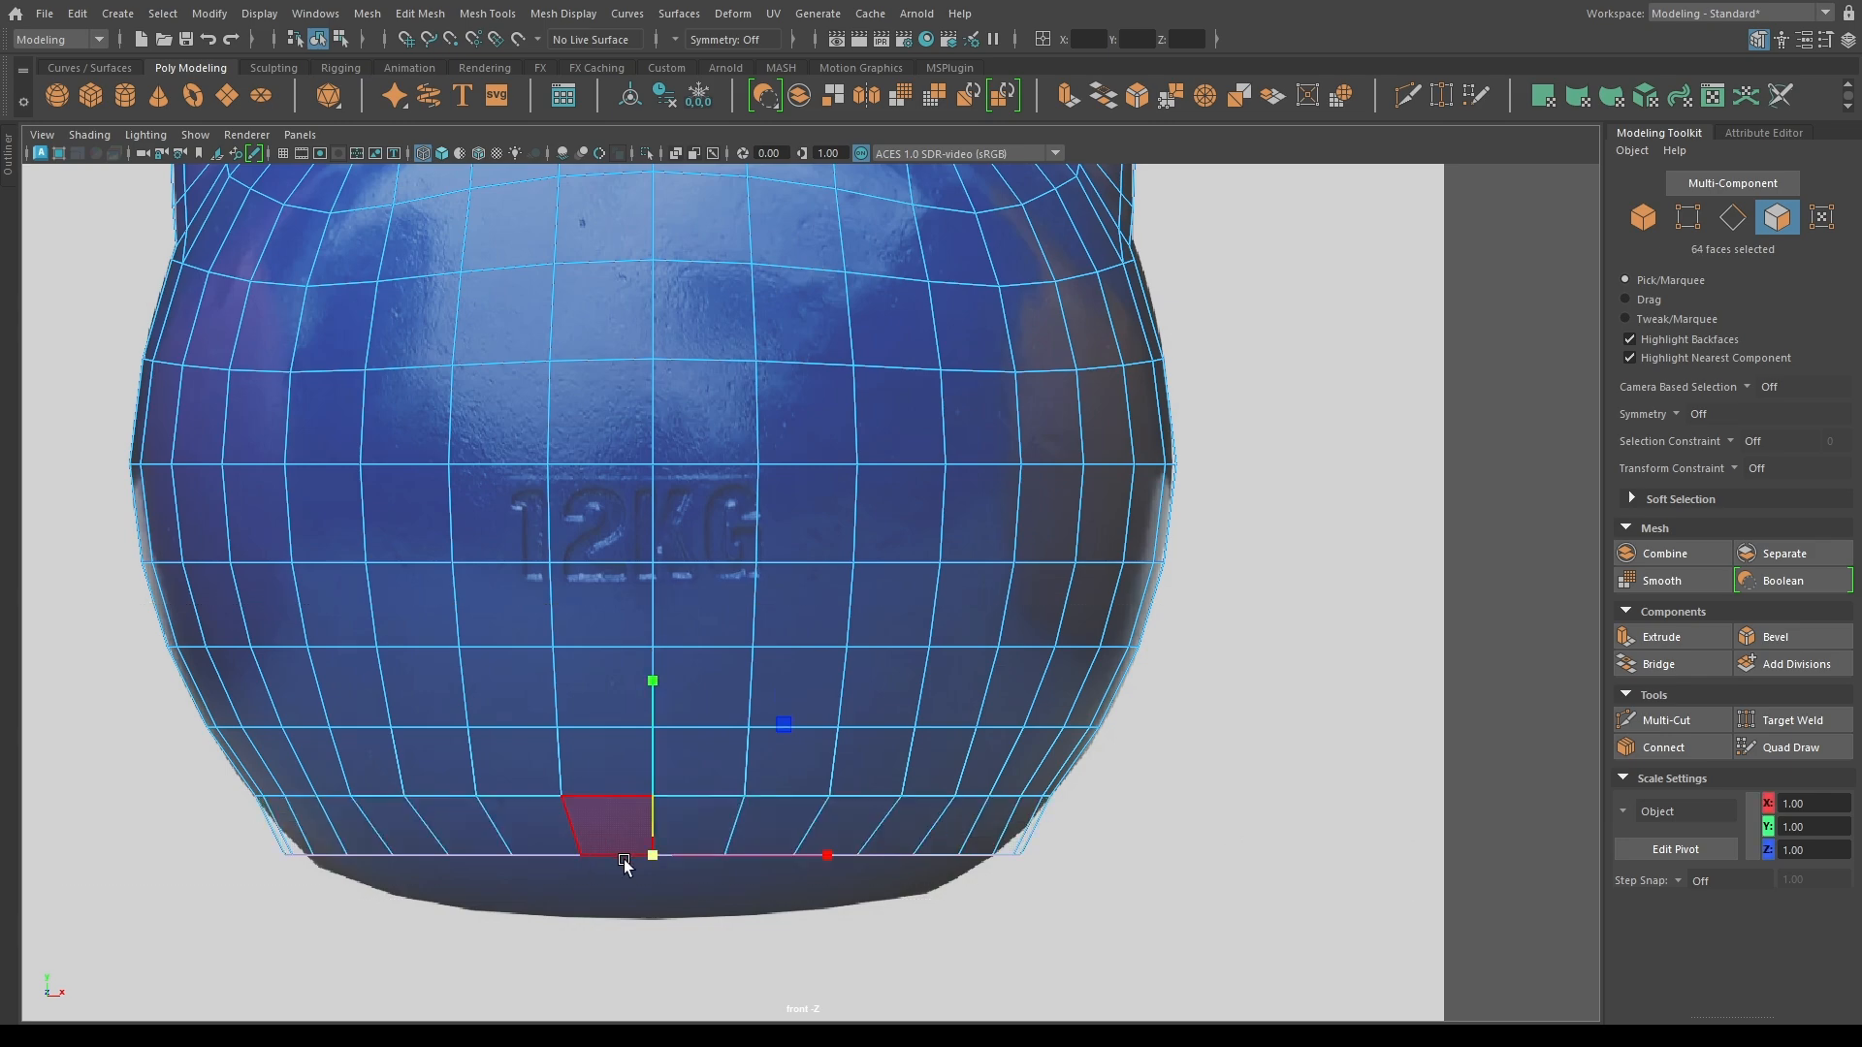
{"action": "left_click_drag", "start_coordinate": [652, 856], "coordinate": [616, 841]}
{"action": "key", "text": "w"}
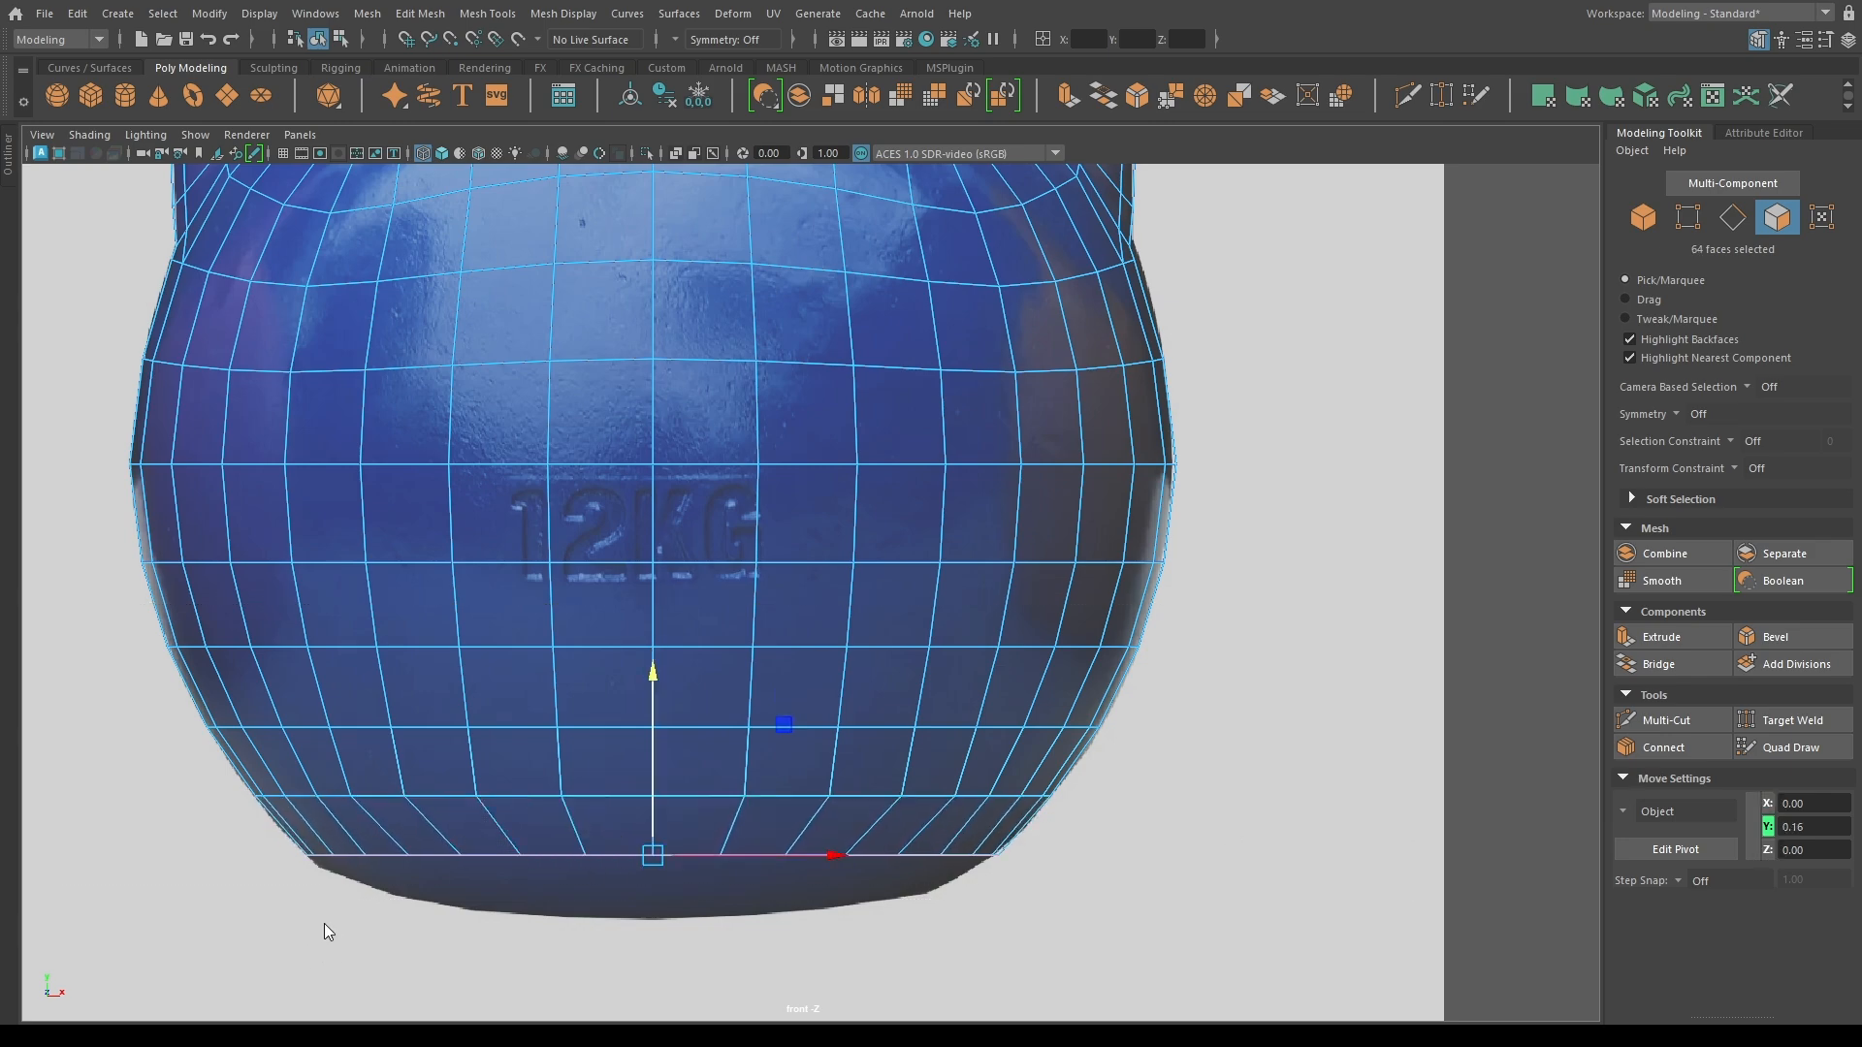
Bevel the circular edge around the base with a fraction of 0.2 and 3 segments, and return to object mode.
{"action": "left_click_drag", "start_coordinate": [324, 923], "coordinate": [572, 601], "text": "alt"}
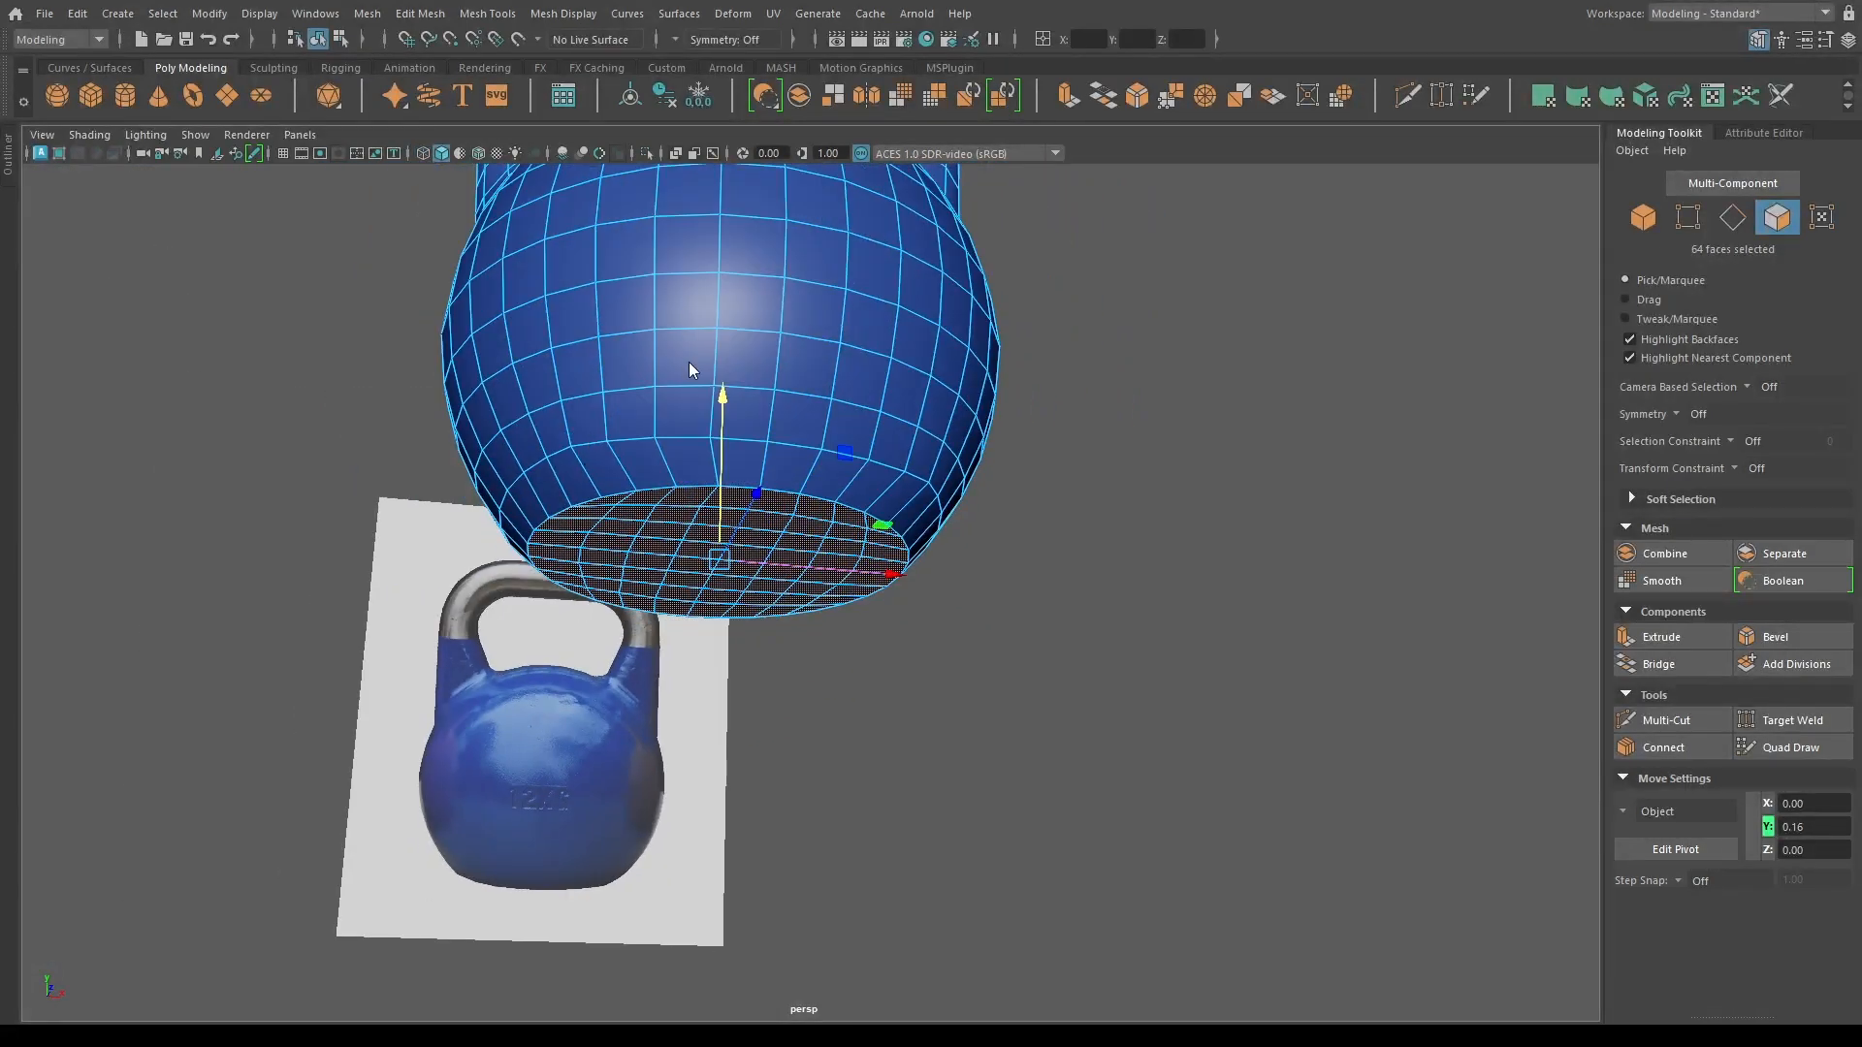
{"action": "key", "text": "ctrl+b"}
{"action": "left_click_drag", "start_coordinate": [1121, 622], "coordinate": [1108, 601]}
{"action": "scroll", "coordinate": [1058, 631], "scroll_direction": "up", "scroll_amount": 3}
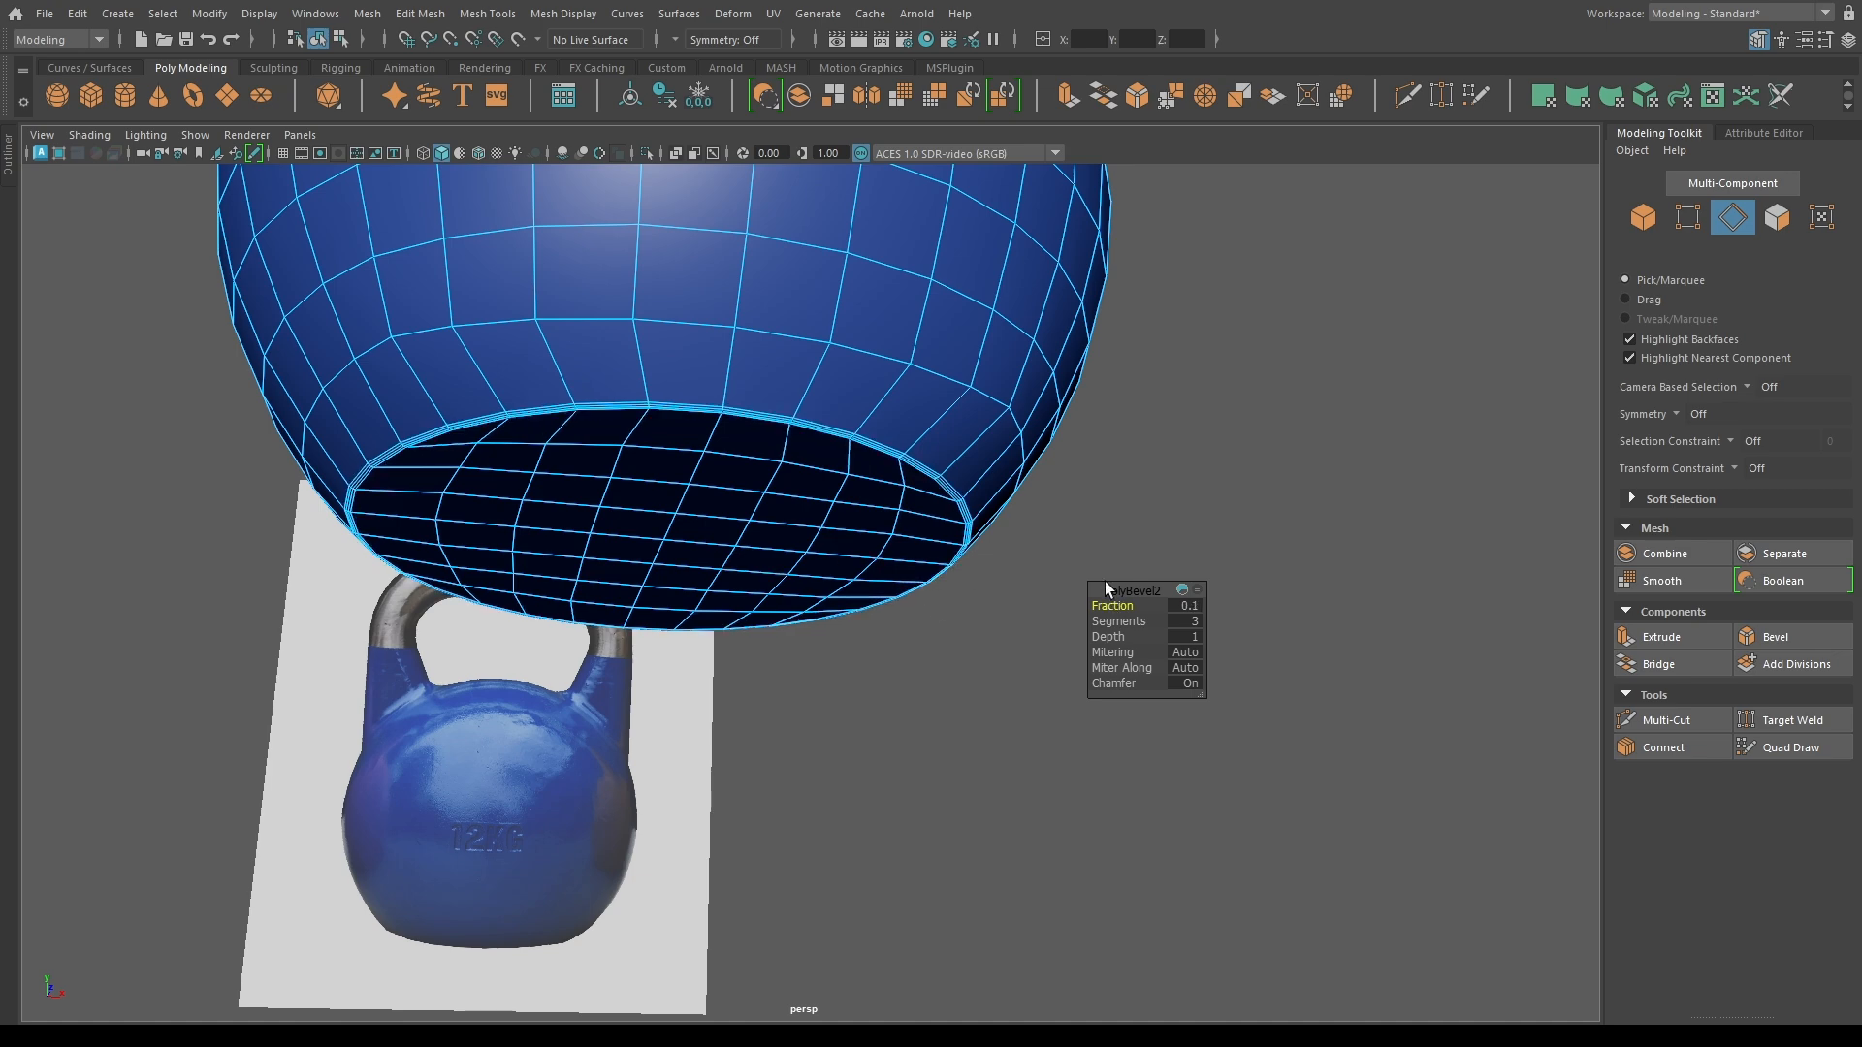
{"action": "key", "text": "Return"}
{"action": "left_click", "coordinate": [1057, 557]}
{"action": "right_click_drag", "start_coordinate": [620, 417], "coordinate": [644, 395]}
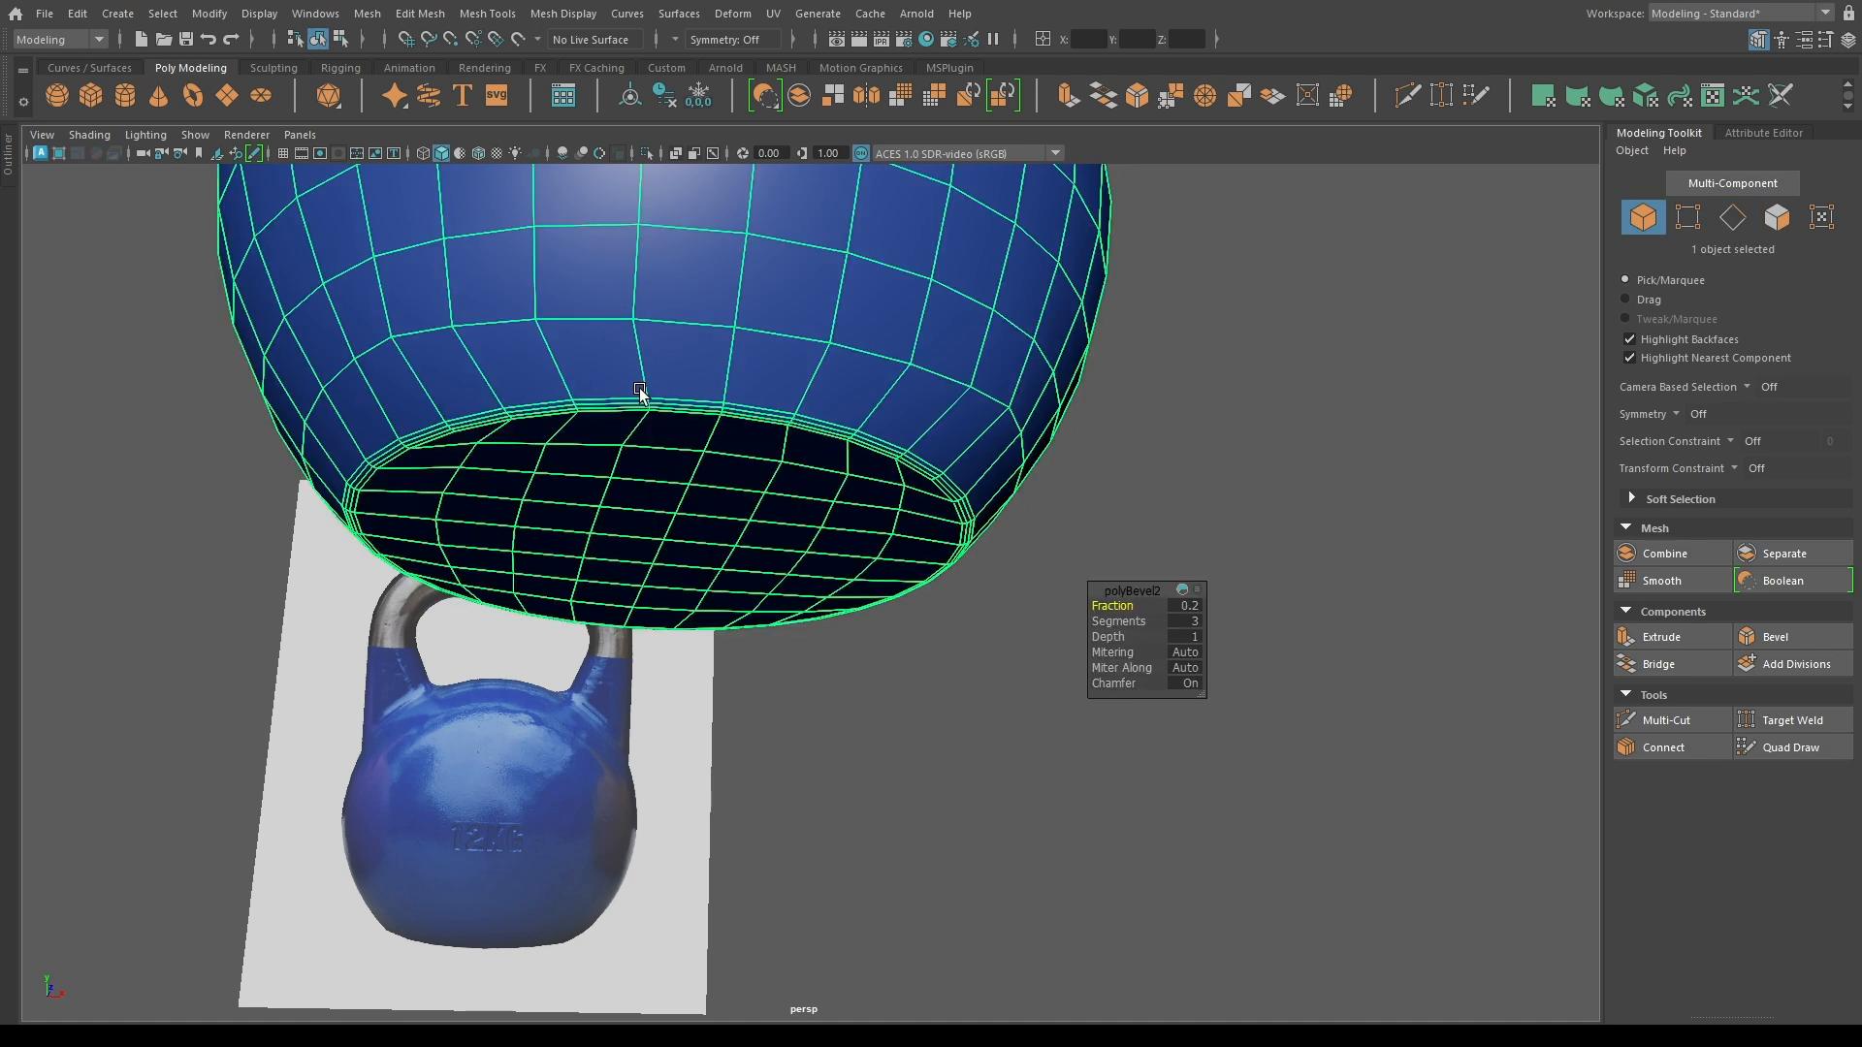
Inspect the body's shading and the bevelled base edge from below and from the side.
{"action": "left_click", "coordinate": [262, 451]}
{"action": "scroll", "coordinate": [475, 428], "scroll_direction": "down", "scroll_amount": 7}
{"action": "left_click_drag", "start_coordinate": [476, 428], "coordinate": [511, 482], "text": "alt"}
{"action": "left_click", "coordinate": [726, 411]}
{"action": "scroll", "coordinate": [675, 498], "scroll_direction": "up", "scroll_amount": 5}
{"action": "scroll", "coordinate": [675, 498], "scroll_direction": "down", "scroll_amount": 3}
{"action": "right_click_drag", "start_coordinate": [675, 498], "coordinate": [704, 417]}
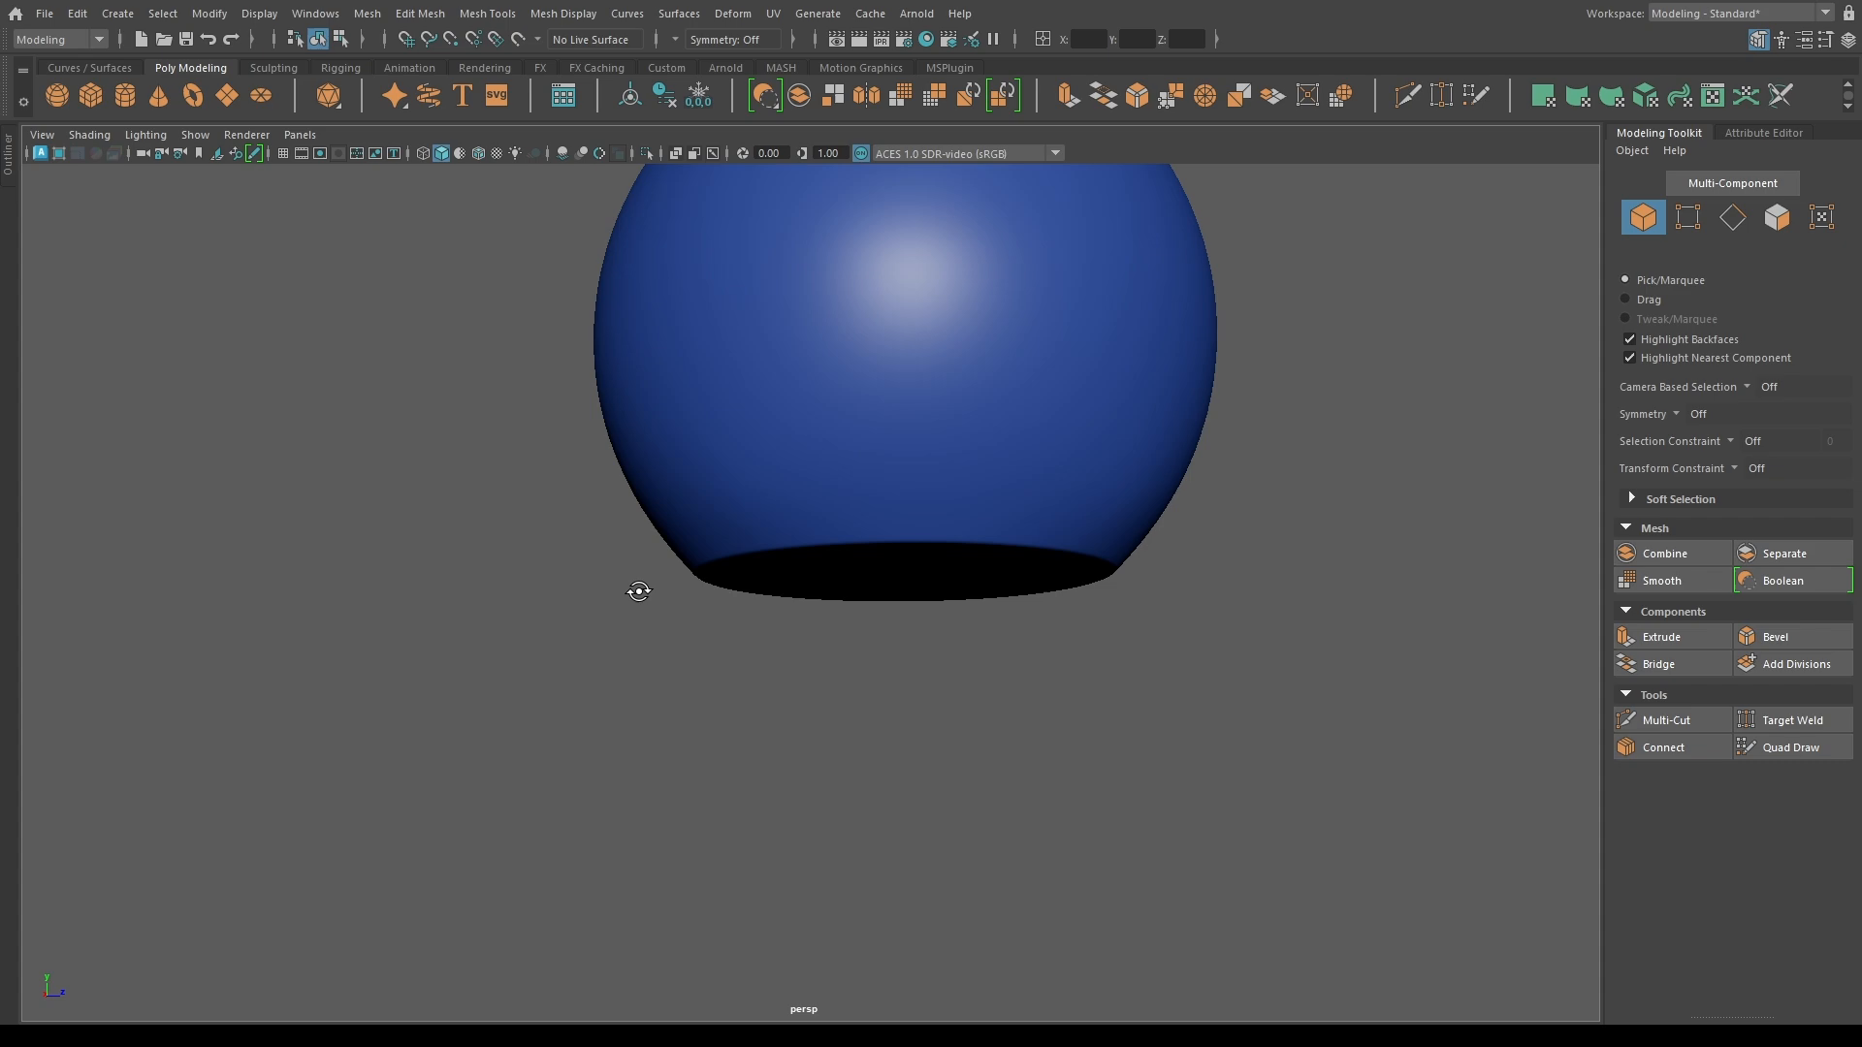
{"action": "left_click_drag", "start_coordinate": [639, 592], "coordinate": [669, 598], "text": "alt"}
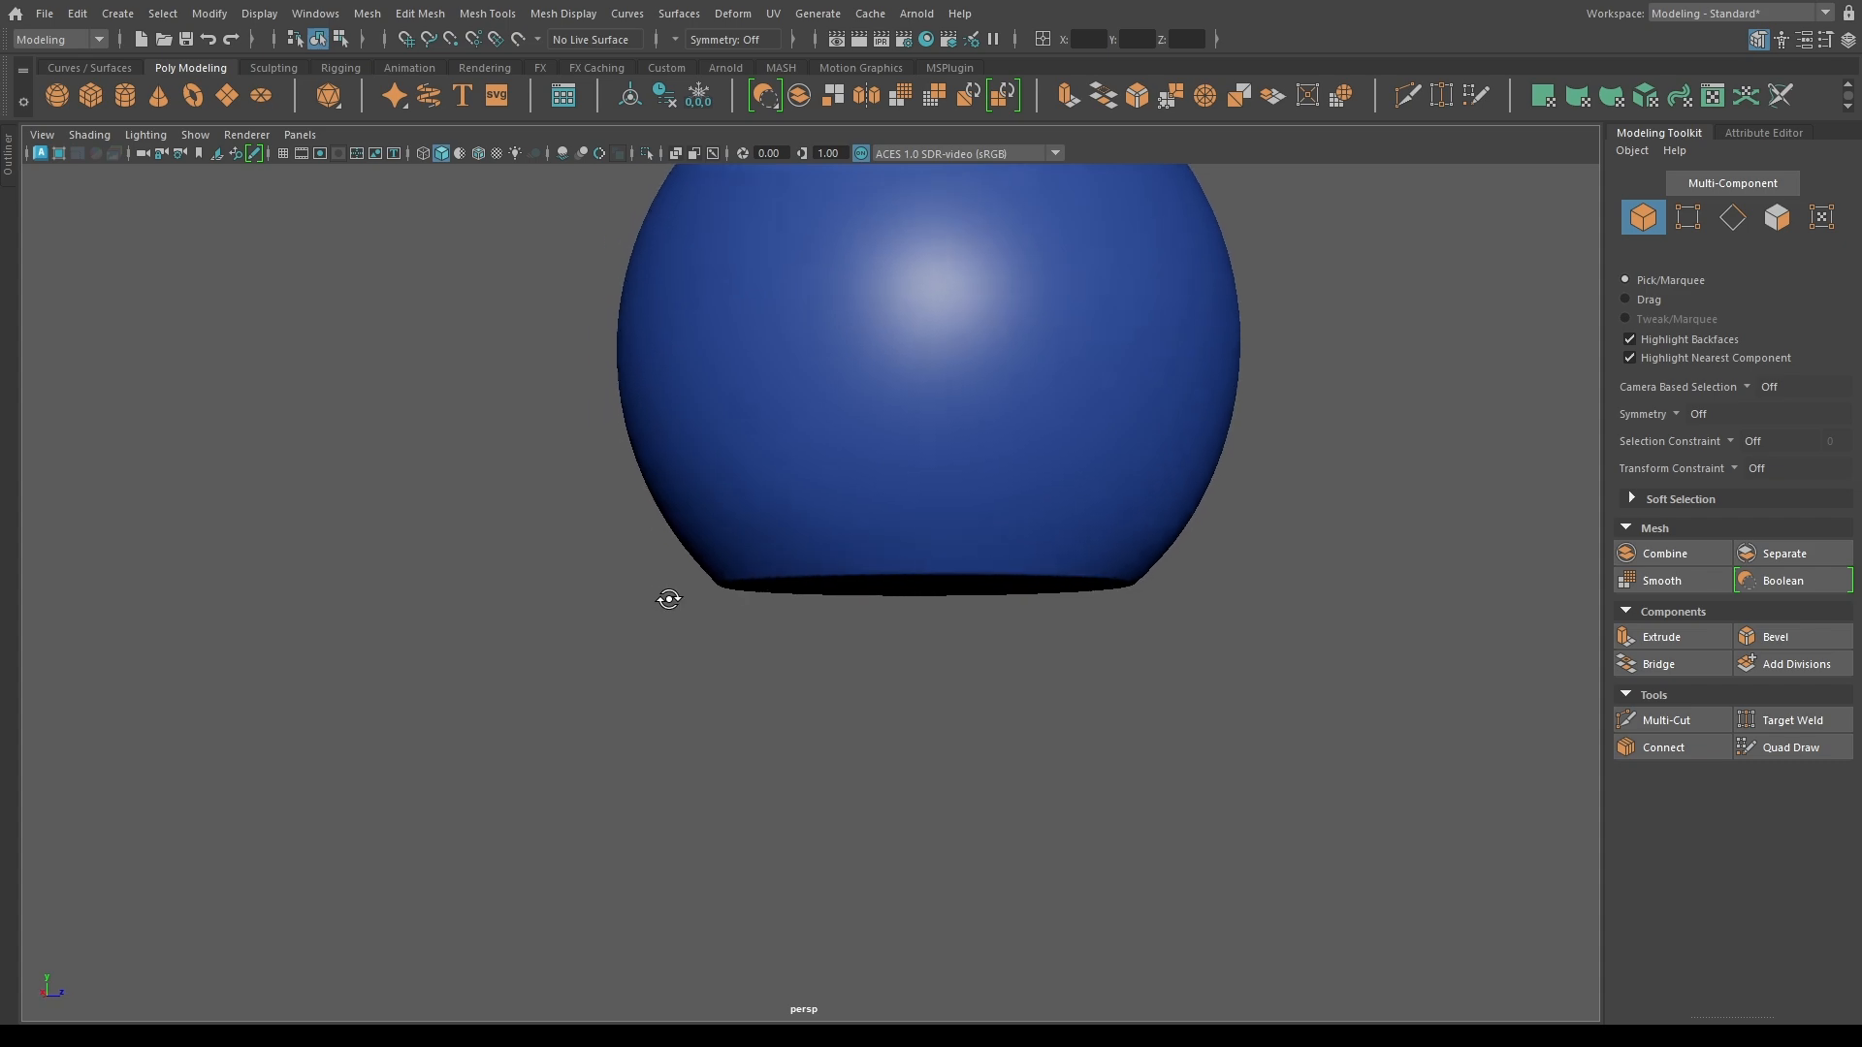
Apply Edge Flow to the body's horizontal loops one by one, from just above the base bevel up to the upper body.
{"action": "left_click", "coordinate": [897, 514]}
{"action": "left_click_drag", "start_coordinate": [906, 514], "coordinate": [947, 523], "text": "alt"}
{"action": "right_click_drag", "start_coordinate": [960, 576], "coordinate": [956, 549]}
{"action": "double_click", "coordinate": [956, 565]}
{"action": "key", "text": "g"}
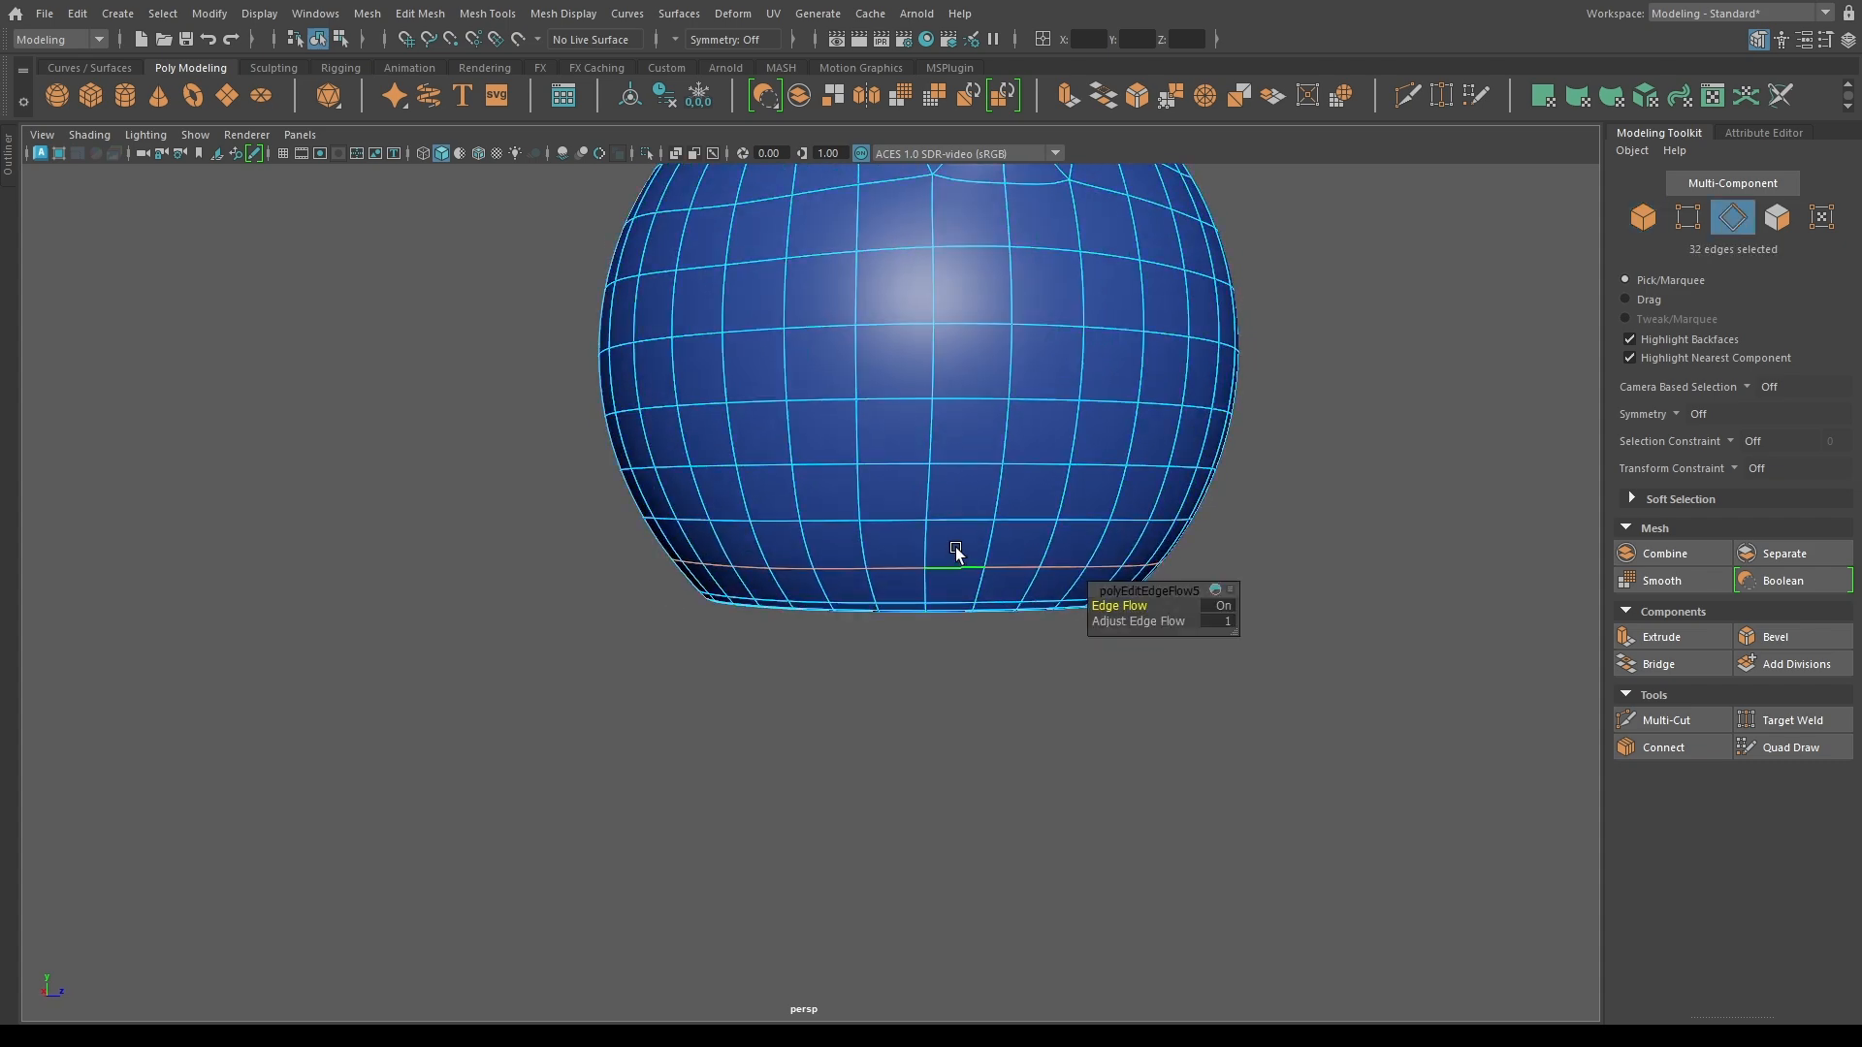
{"action": "double_click", "coordinate": [962, 522]}
{"action": "key", "text": "g"}
{"action": "double_click", "coordinate": [976, 462]}
{"action": "key", "text": "g"}
{"action": "double_click", "coordinate": [980, 397]}
{"action": "key", "text": "g"}
{"action": "double_click", "coordinate": [981, 247]}
{"action": "key", "text": "g"}
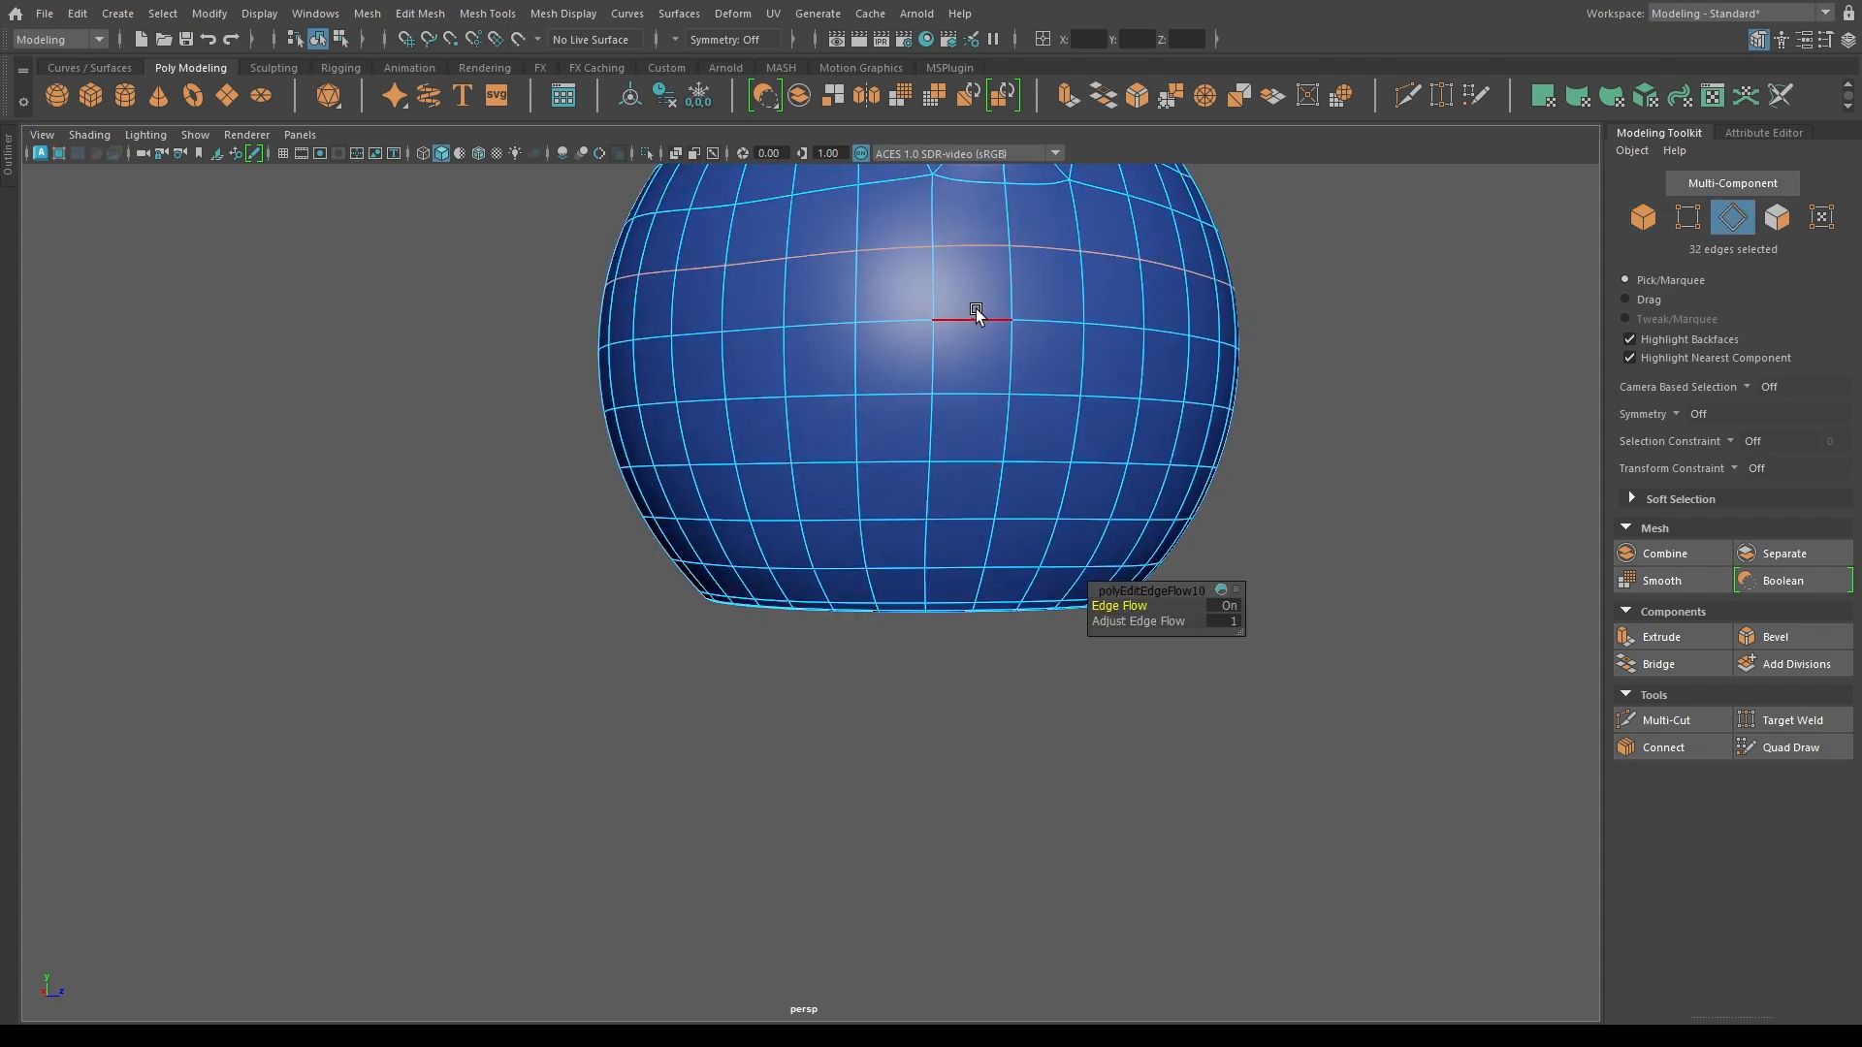
Apply Edge Flow a second time to the body's horizontal loops, working back down to the loop above the base.
{"action": "double_click", "coordinate": [977, 319]}
{"action": "key", "text": "g"}
{"action": "double_click", "coordinate": [967, 393]}
{"action": "key", "text": "g"}
{"action": "double_click", "coordinate": [970, 460]}
{"action": "key", "text": "g"}
{"action": "double_click", "coordinate": [971, 568]}
{"action": "key", "text": "g"}
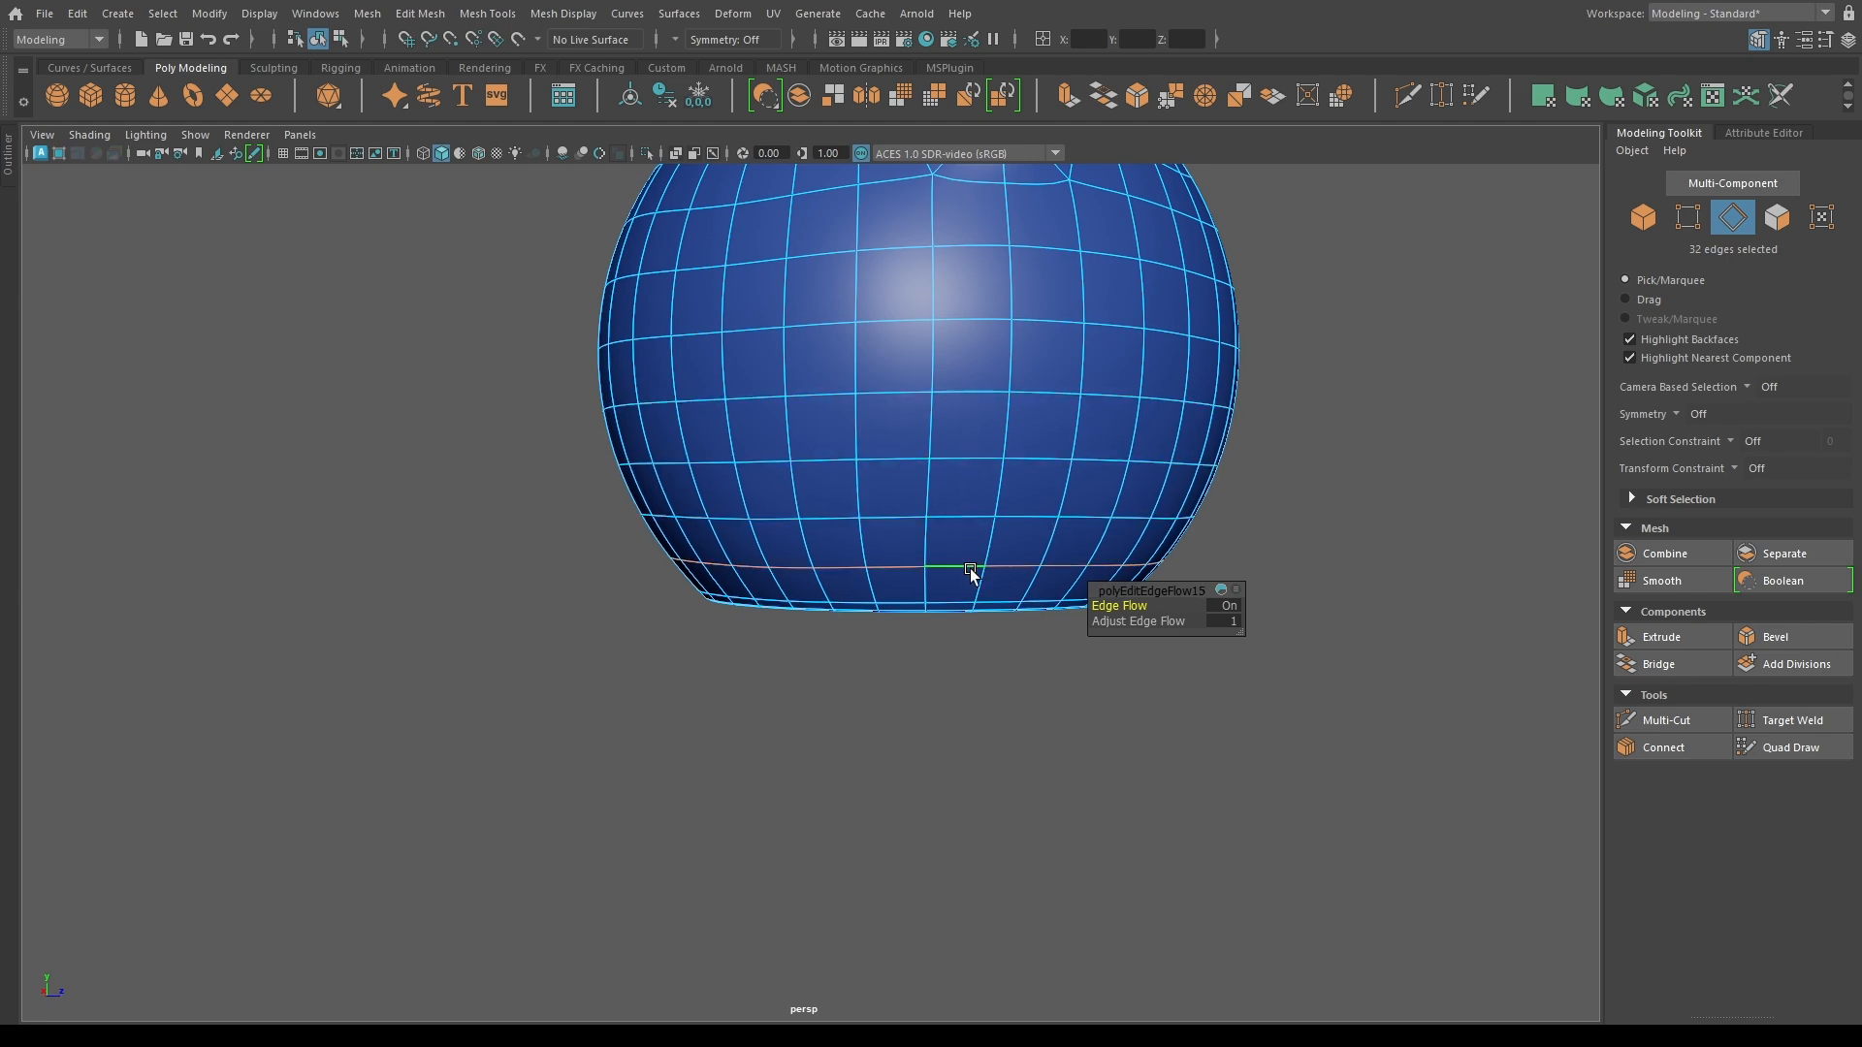
Return to object mode, delete the kettlebell's construction history and deselect it.
{"action": "right_click_drag", "start_coordinate": [972, 574], "coordinate": [1018, 539]}
{"action": "scroll", "coordinate": [970, 620], "scroll_direction": "down", "scroll_amount": 8}
{"action": "left_click_drag", "start_coordinate": [950, 631], "coordinate": [708, 621], "text": "alt"}
{"action": "scroll", "coordinate": [728, 582], "scroll_direction": "up", "scroll_amount": 4}
{"action": "left_click", "coordinate": [734, 551]}
{"action": "left_click", "coordinate": [669, 103]}
{"action": "left_click", "coordinate": [582, 543]}
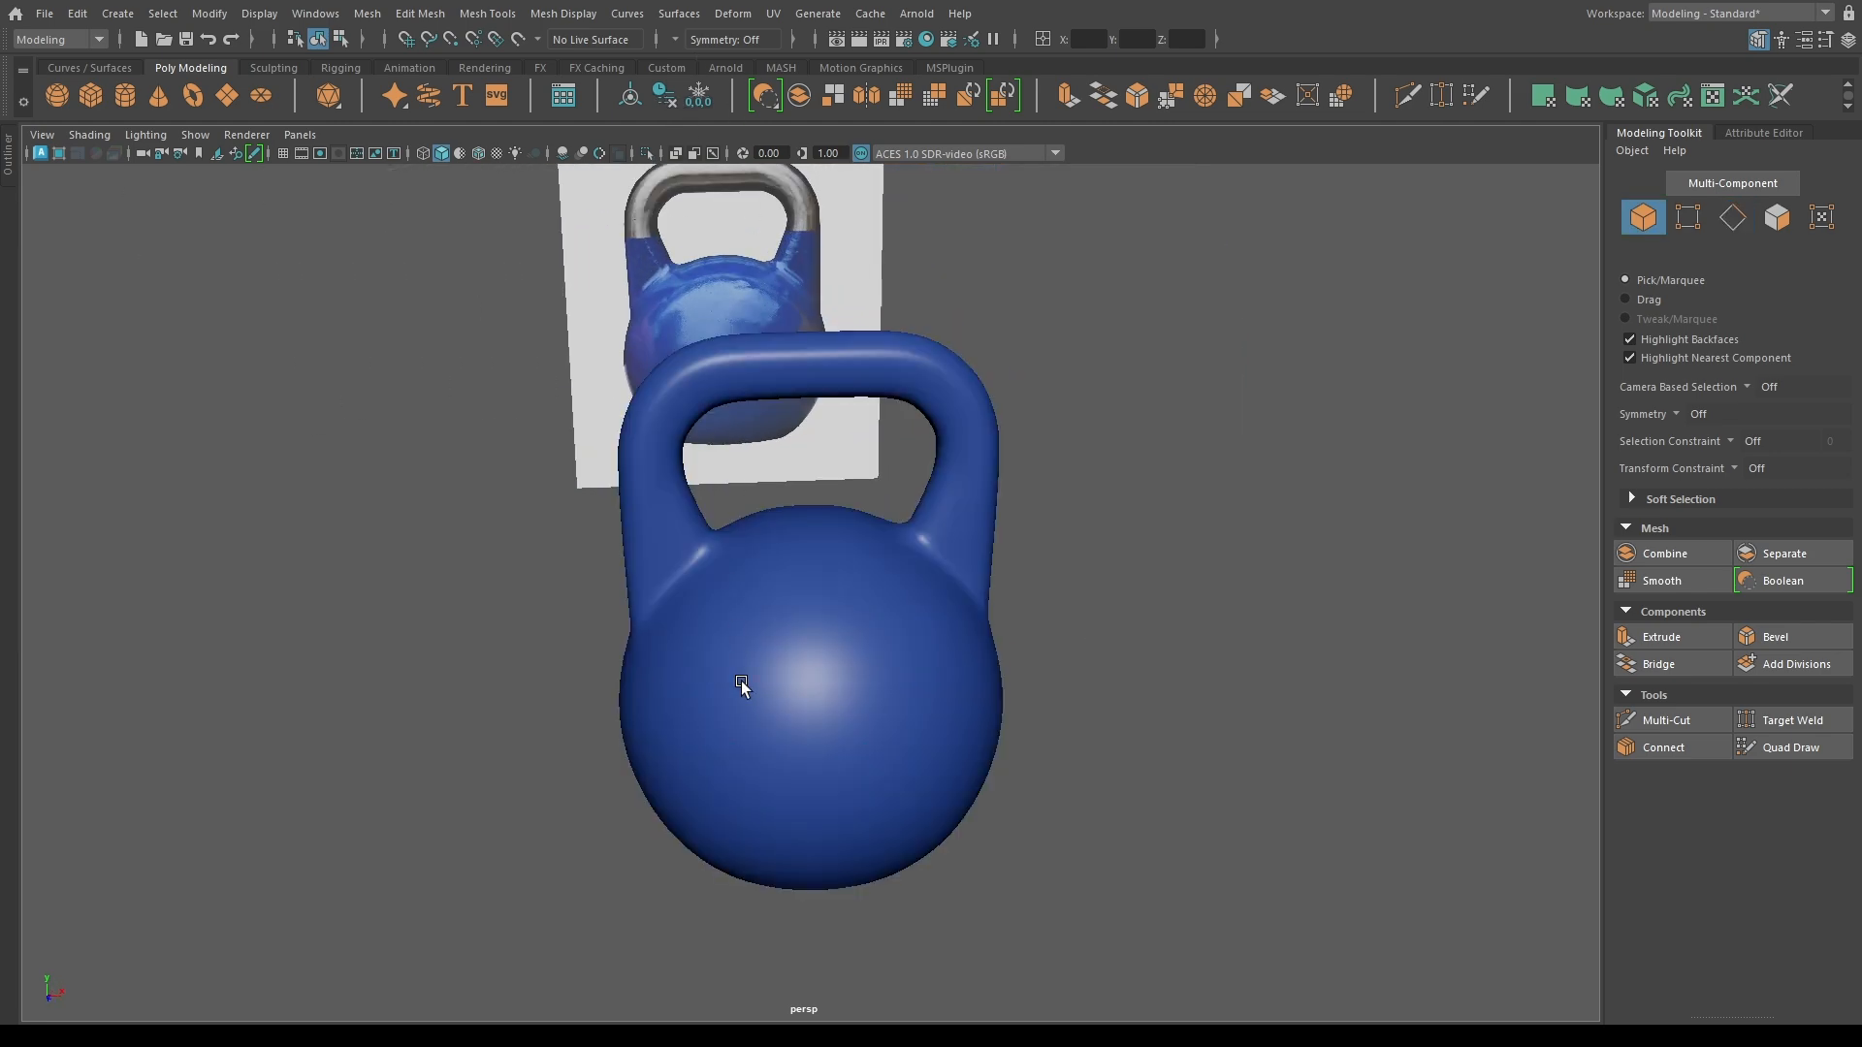
In the front wireframe view, scale the body's horizontal edge loops flat along Y, from the lowest loop to the upper body.
{"action": "left_click_drag", "start_coordinate": [739, 683], "coordinate": [972, 776], "text": "alt"}
{"action": "key", "text": "space"}
{"action": "key", "text": "space"}
{"action": "key", "text": "4"}
{"action": "left_click", "coordinate": [256, 661]}
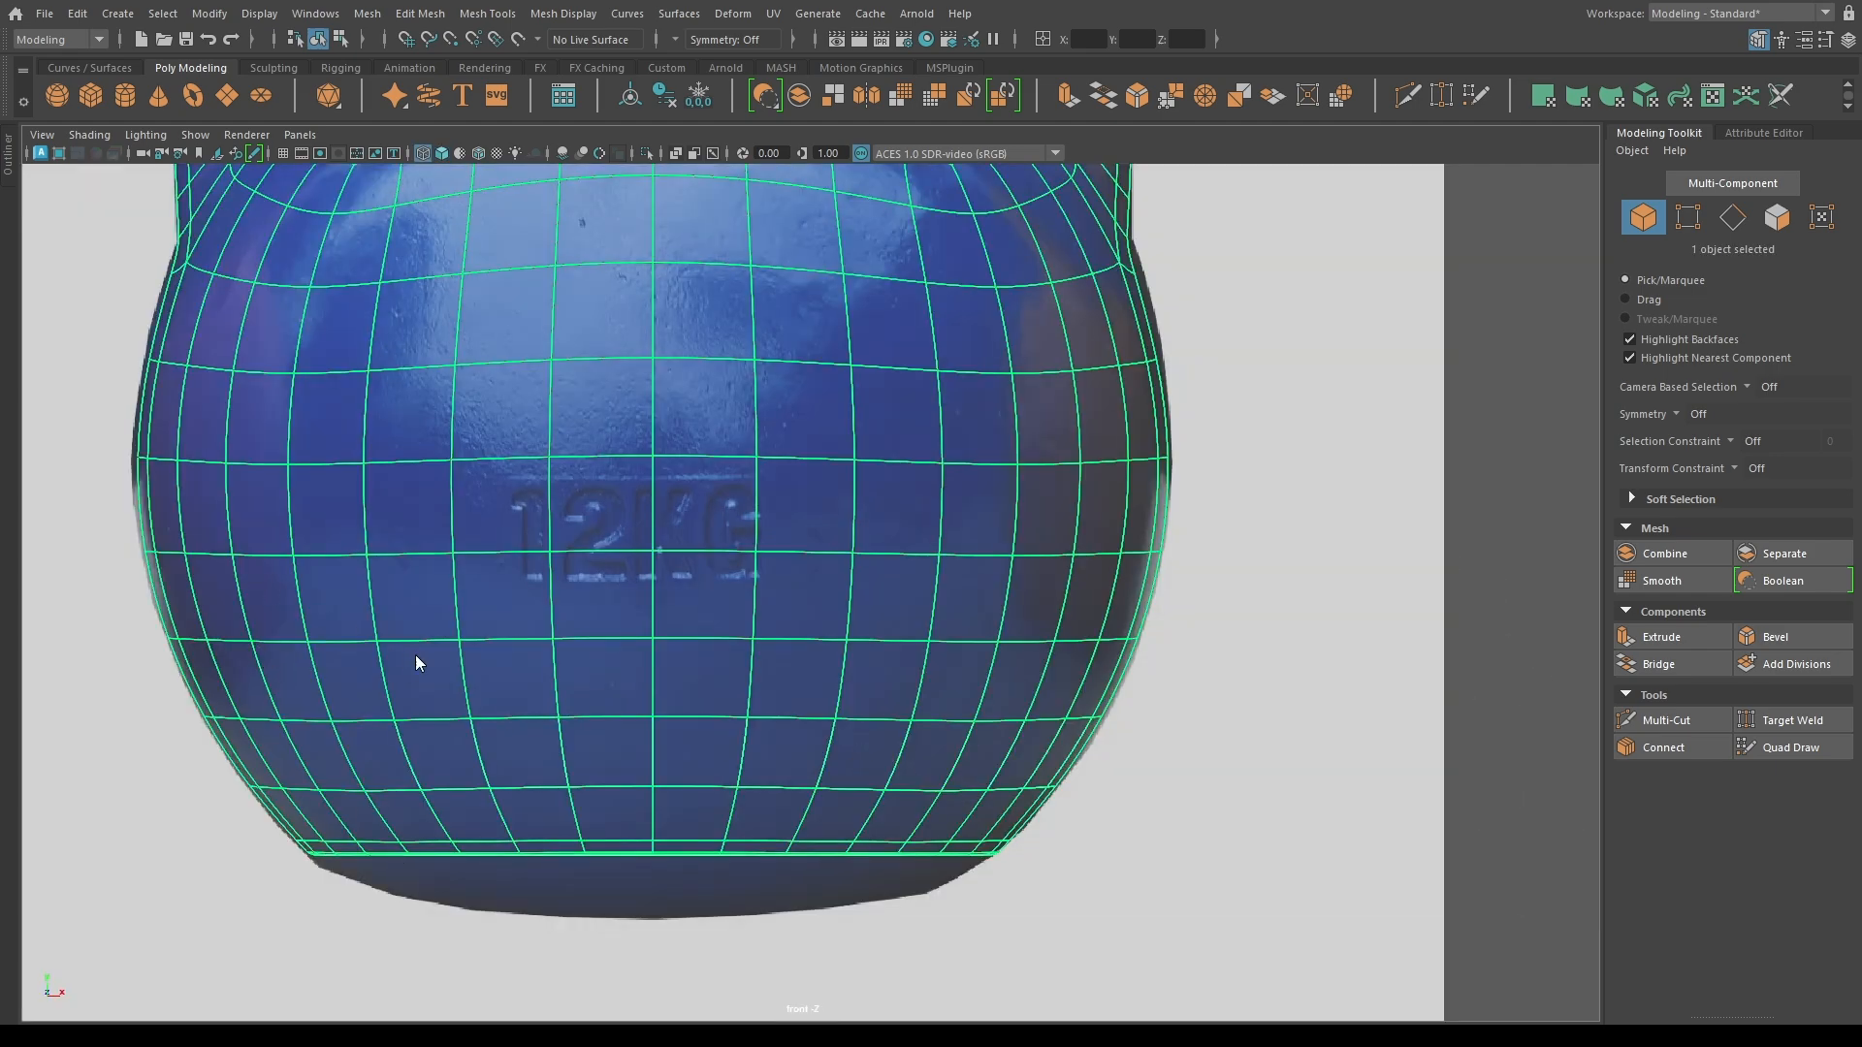
{"action": "right_click_drag", "start_coordinate": [417, 663], "coordinate": [419, 606]}
{"action": "double_click", "coordinate": [611, 790]}
{"action": "key", "text": "r"}
{"action": "left_click_drag", "start_coordinate": [652, 617], "coordinate": [652, 787]}
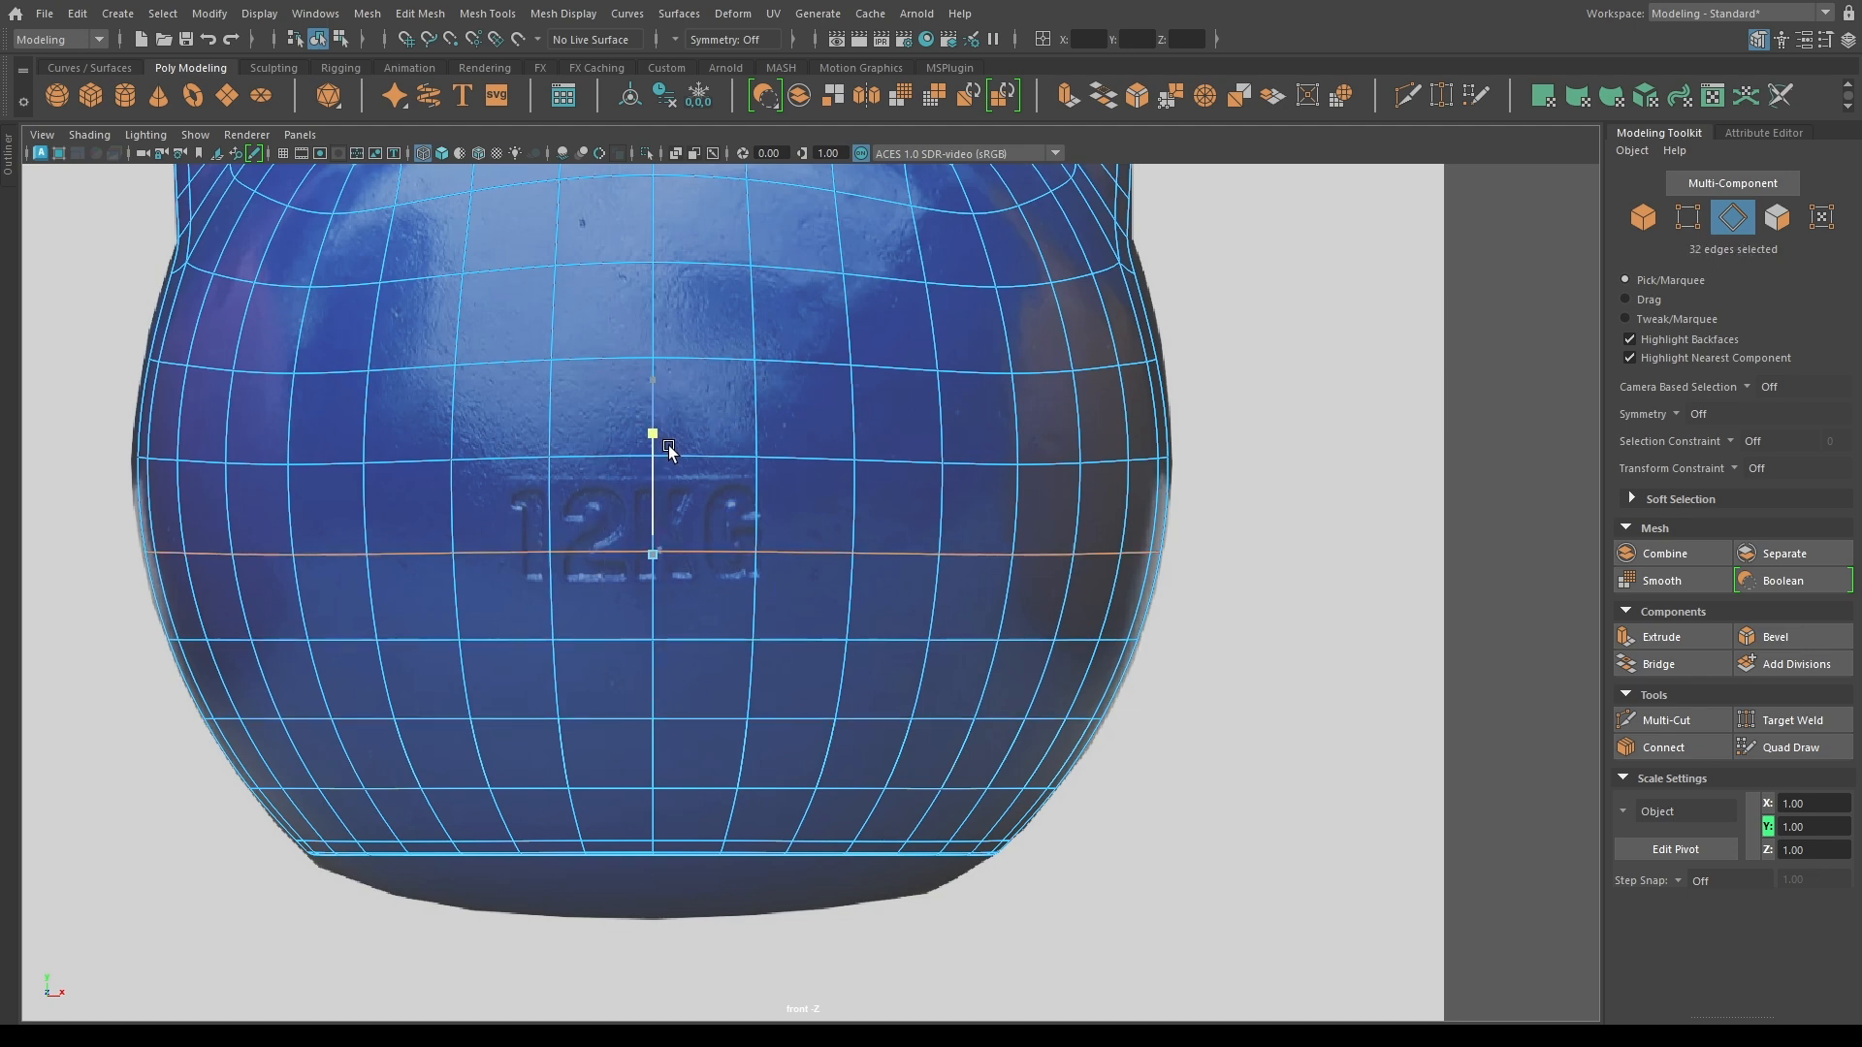
{"action": "middle_click_drag", "start_coordinate": [577, 453], "coordinate": [650, 904]}
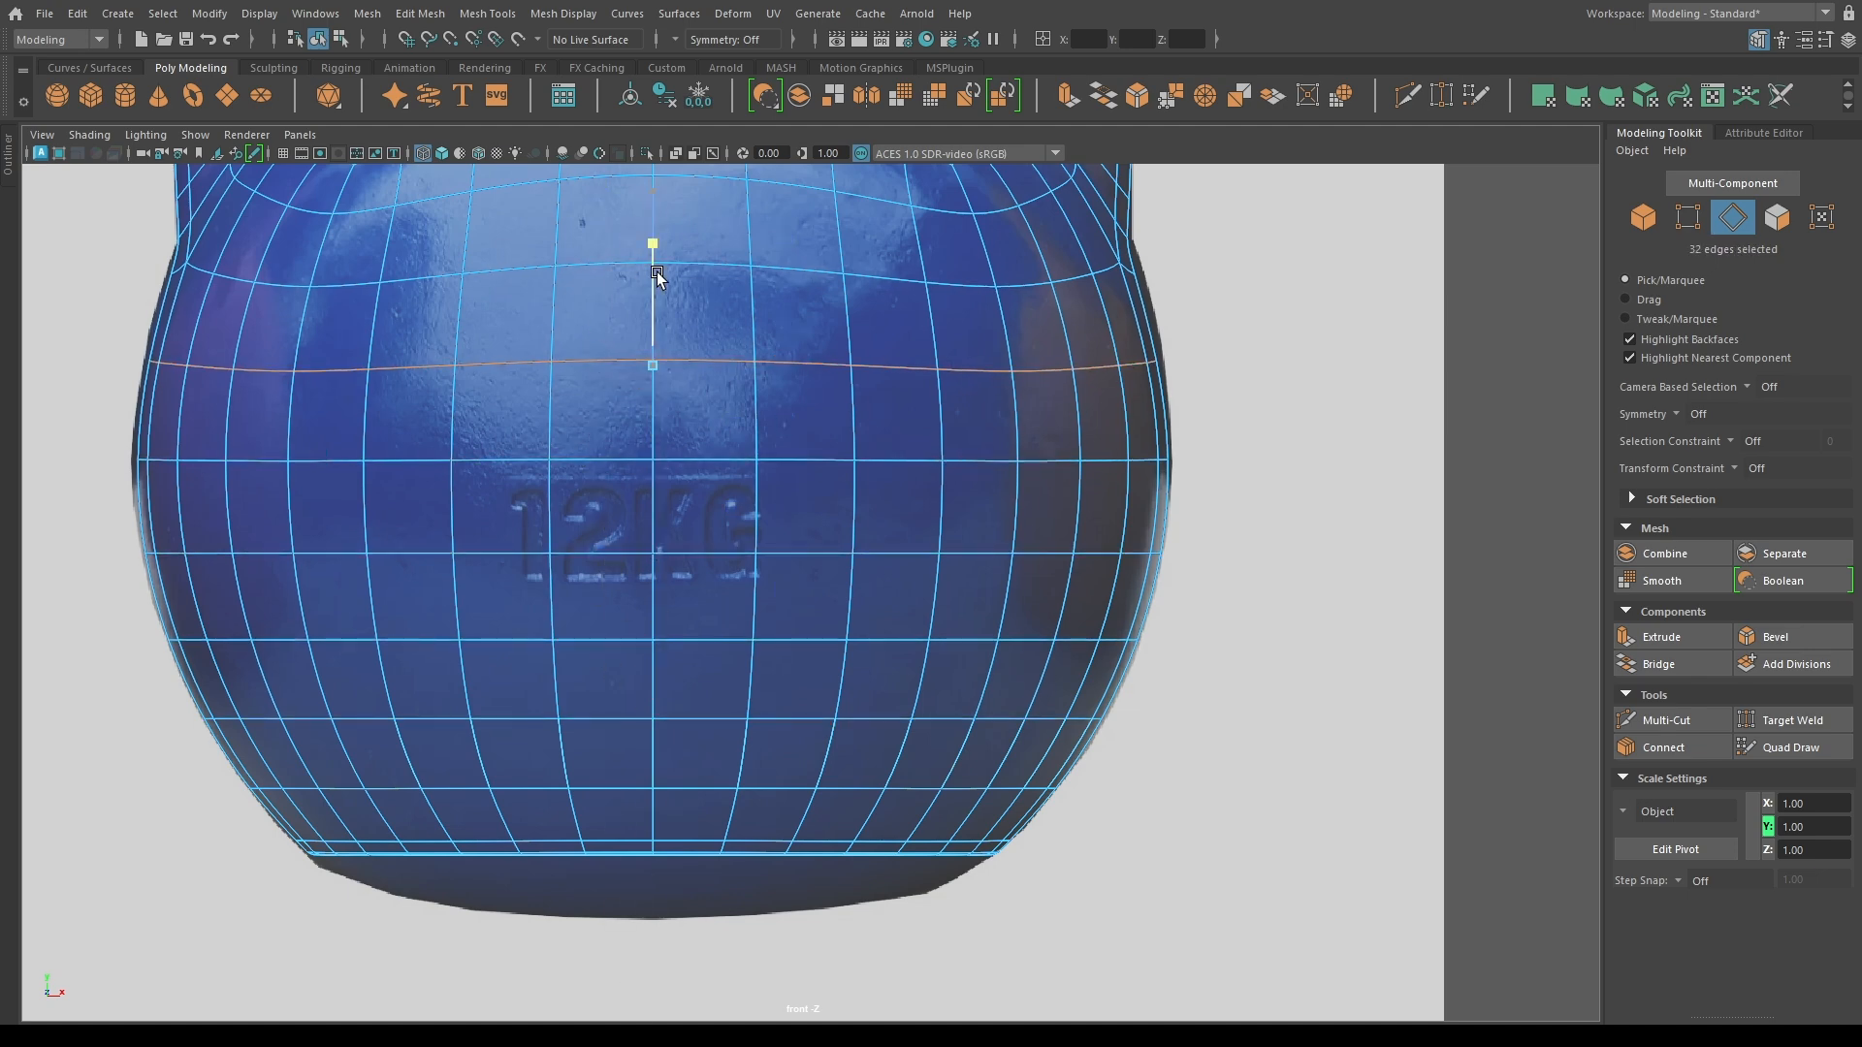
{"action": "left_click_drag", "start_coordinate": [657, 273], "coordinate": [653, 387]}
{"action": "scroll", "coordinate": [534, 378], "scroll_direction": "down", "scroll_amount": 2}
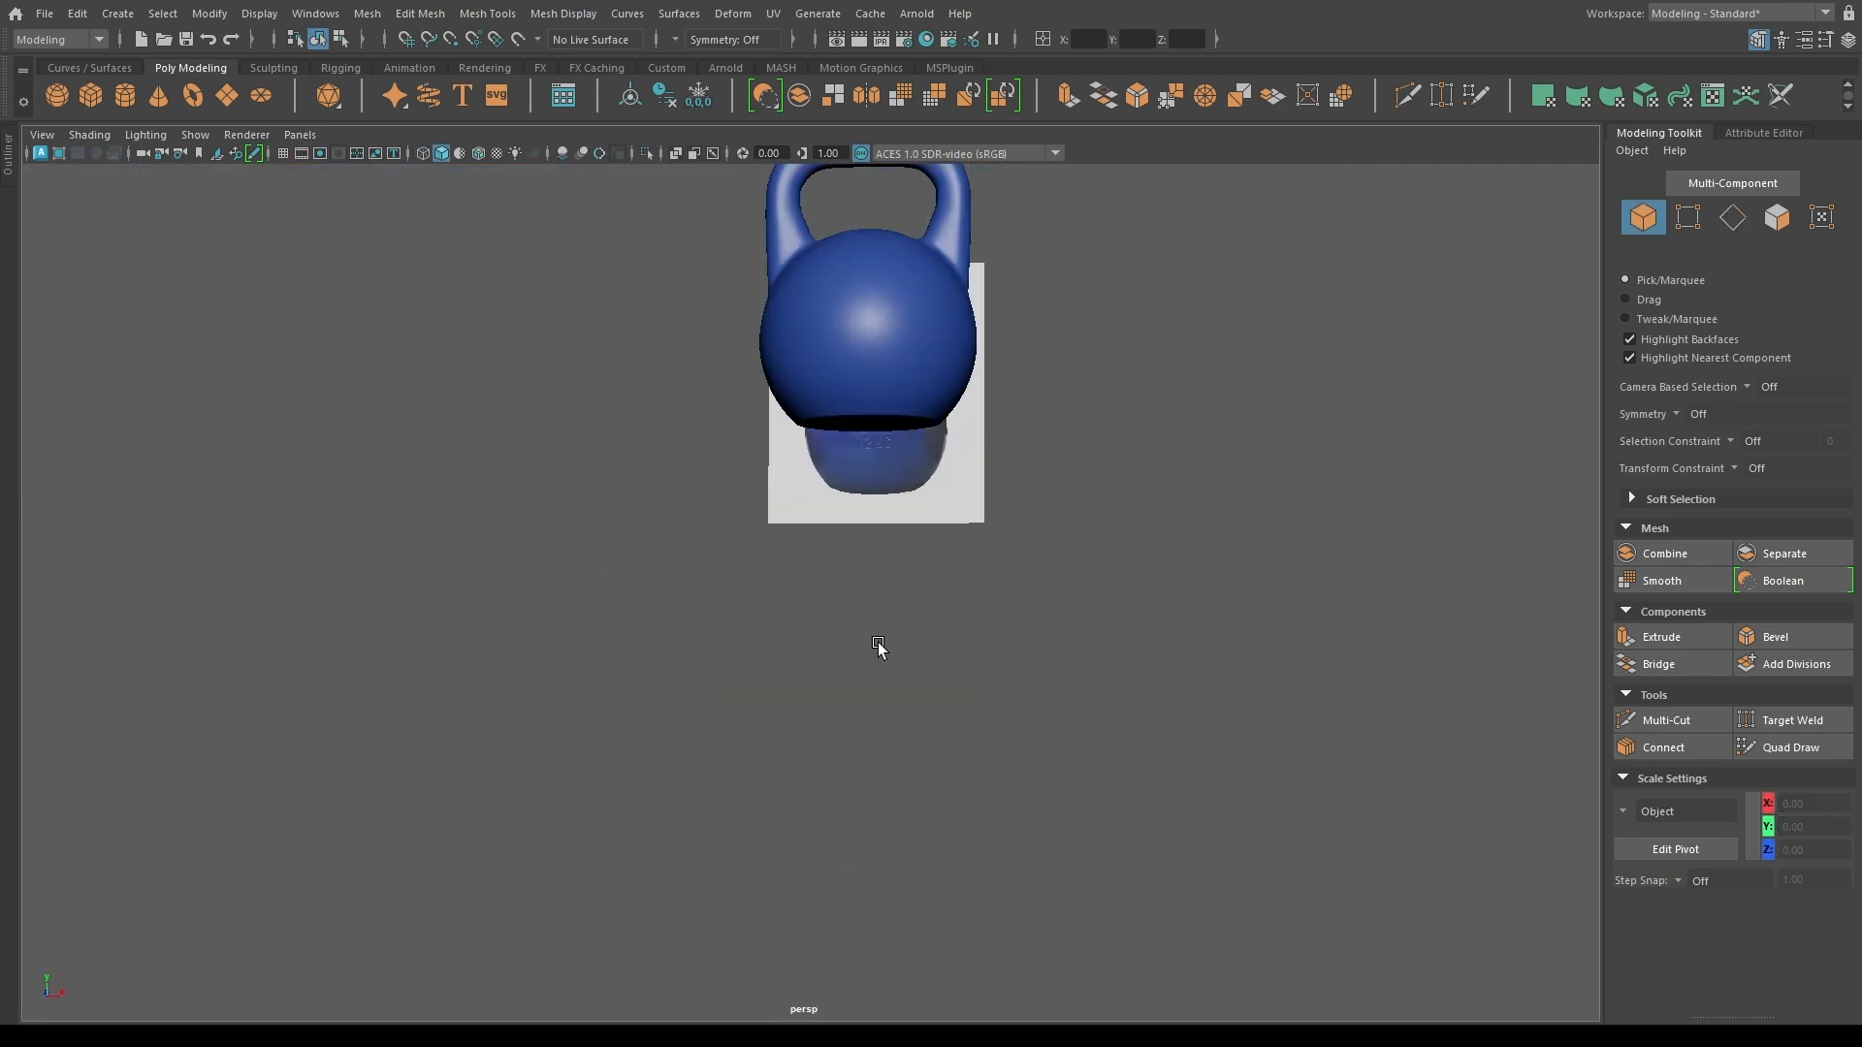
Inspect the flattened body and base in the shaded perspective view and select the kettlebell.
{"action": "right_click_drag", "start_coordinate": [877, 648], "coordinate": [1064, 664], "text": "alt"}
{"action": "middle_click_drag", "start_coordinate": [999, 533], "coordinate": [934, 660], "text": "alt"}
{"action": "left_click_drag", "start_coordinate": [935, 661], "coordinate": [969, 669], "text": "alt"}
{"action": "right_click_drag", "start_coordinate": [665, 465], "coordinate": [853, 484], "text": "alt"}
{"action": "left_click_drag", "start_coordinate": [756, 611], "coordinate": [630, 606], "text": "alt"}
{"action": "right_click_drag", "start_coordinate": [631, 606], "coordinate": [524, 562], "text": "alt"}
{"action": "left_click", "coordinate": [732, 396]}
{"action": "key", "text": "w"}
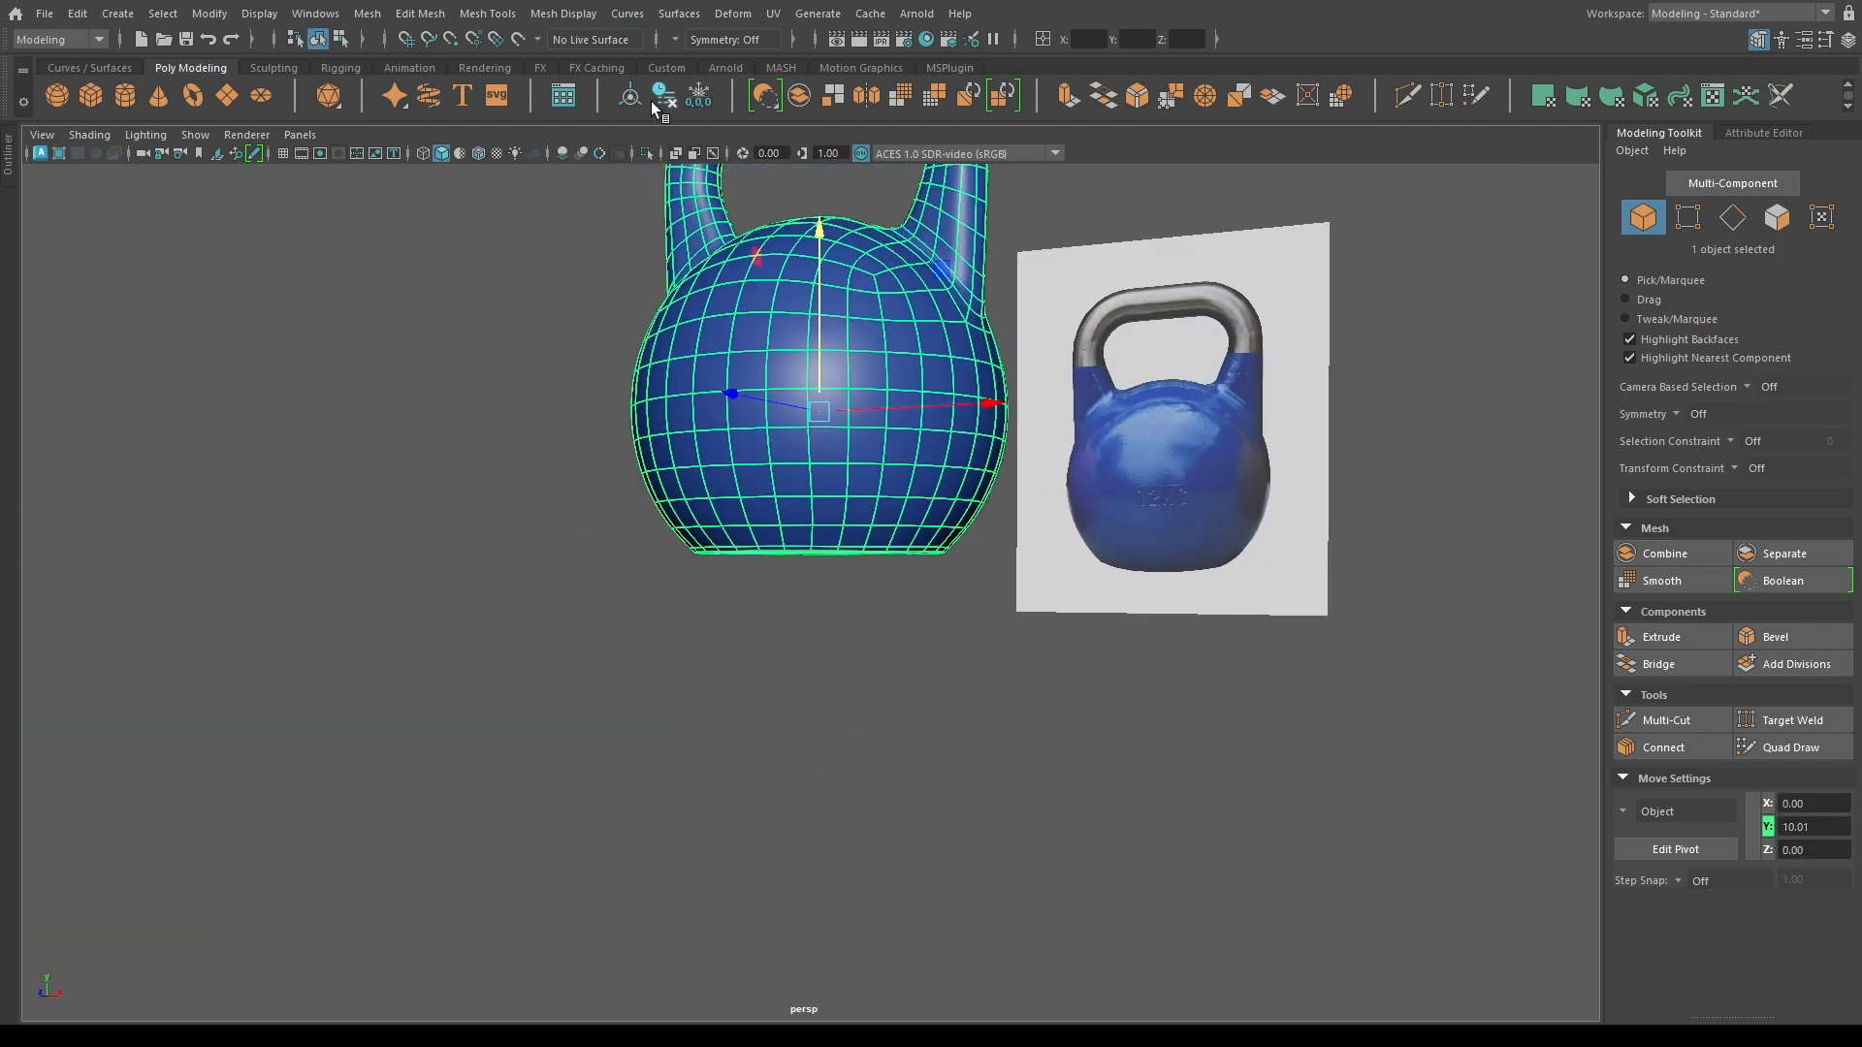
Compare the kettlebell's unsmoothed mesh with its smooth preview from several angles, checking the body and base.
{"action": "left_click_drag", "start_coordinate": [539, 366], "coordinate": [635, 390], "text": "alt"}
{"action": "key", "text": "1"}
{"action": "key", "text": "3"}
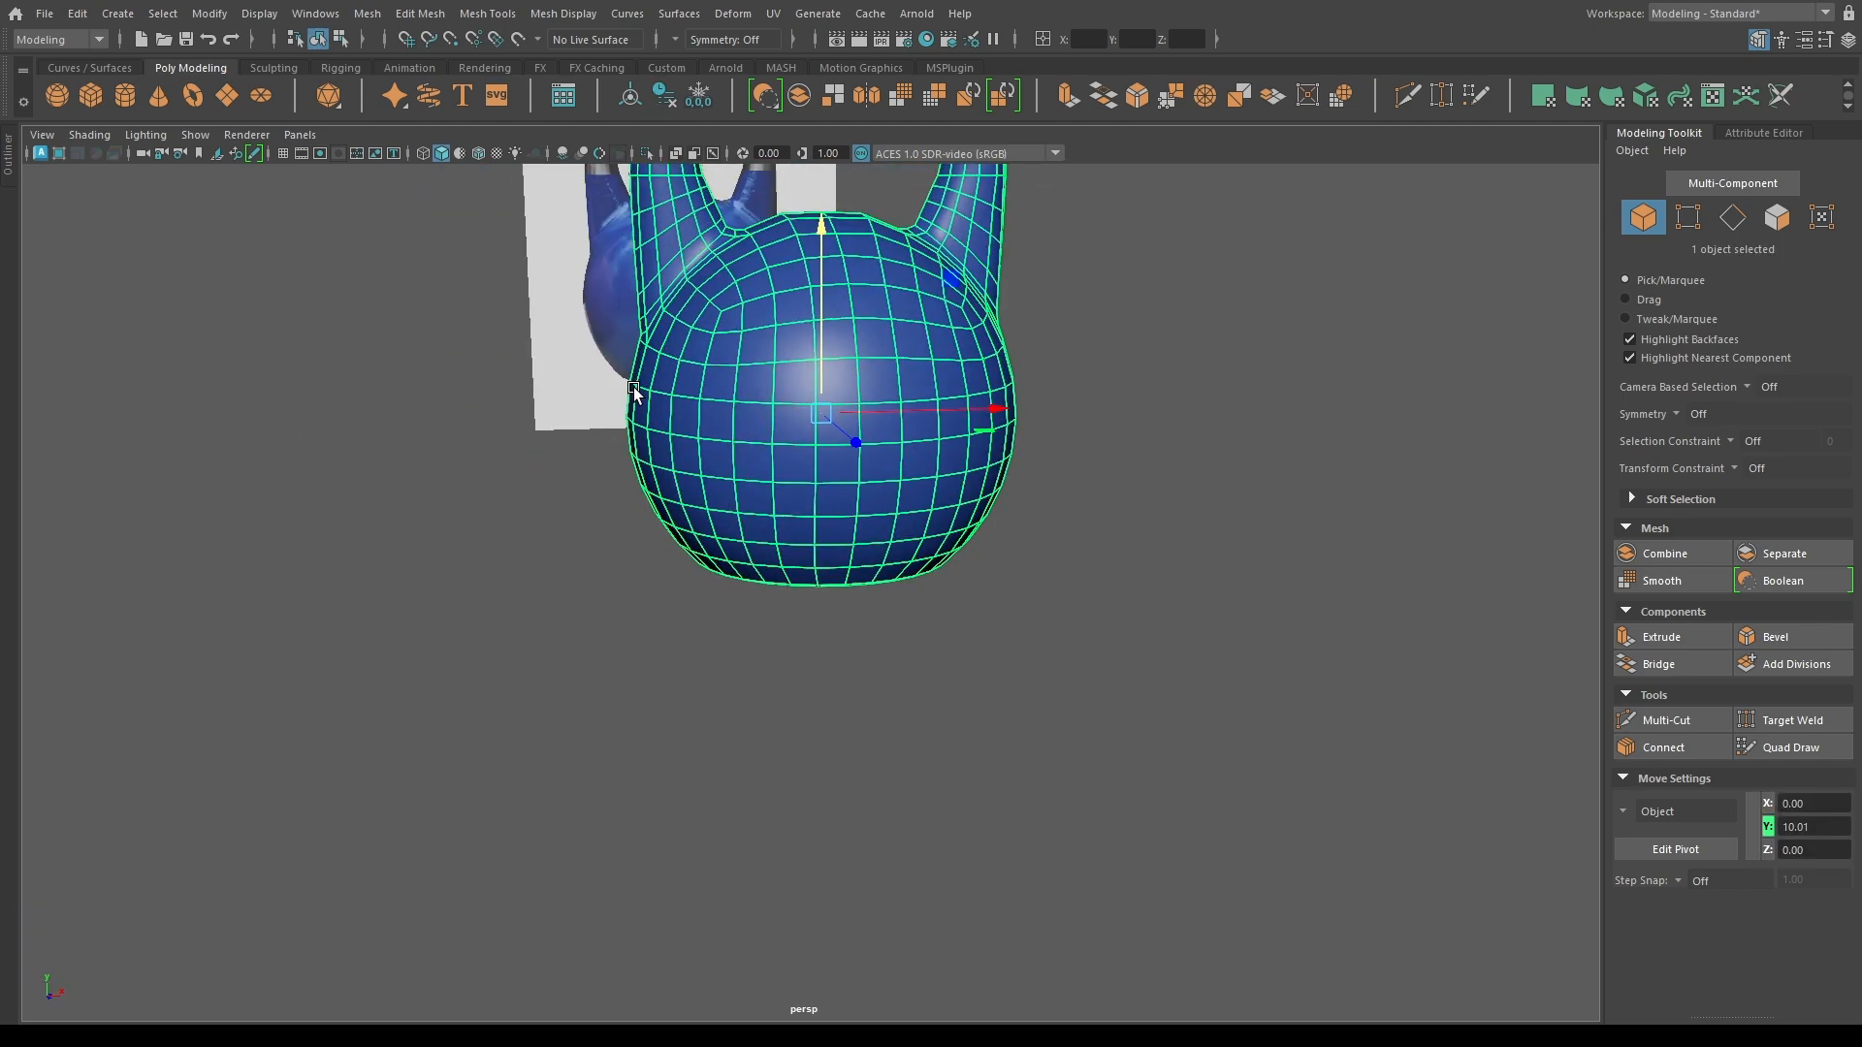
{"action": "key", "text": "1"}
{"action": "middle_click_drag", "start_coordinate": [597, 427], "coordinate": [463, 751], "text": "alt"}
{"action": "right_click_drag", "start_coordinate": [462, 751], "coordinate": [531, 688], "text": "alt"}
{"action": "left_click", "coordinate": [969, 659]}
{"action": "left_click_drag", "start_coordinate": [582, 640], "coordinate": [520, 615], "text": "alt"}
{"action": "right_click_drag", "start_coordinate": [520, 615], "coordinate": [476, 630], "text": "alt"}
{"action": "mouse_move", "coordinate": [543, 796]}
{"action": "left_mouse_down", "text": "alt"}
{"action": "mouse_move", "coordinate": [543, 669]}
{"action": "mouse_move", "coordinate": [727, 748]}
{"action": "mouse_move", "coordinate": [530, 780]}
{"action": "left_mouse_up", "text": "alt"}
{"action": "left_click", "coordinate": [727, 749]}
{"action": "key", "text": "3"}
{"action": "left_click", "coordinate": [412, 771]}
{"action": "left_click_drag", "start_coordinate": [427, 751], "coordinate": [567, 638], "text": "alt"}
{"action": "left_click", "coordinate": [569, 636]}
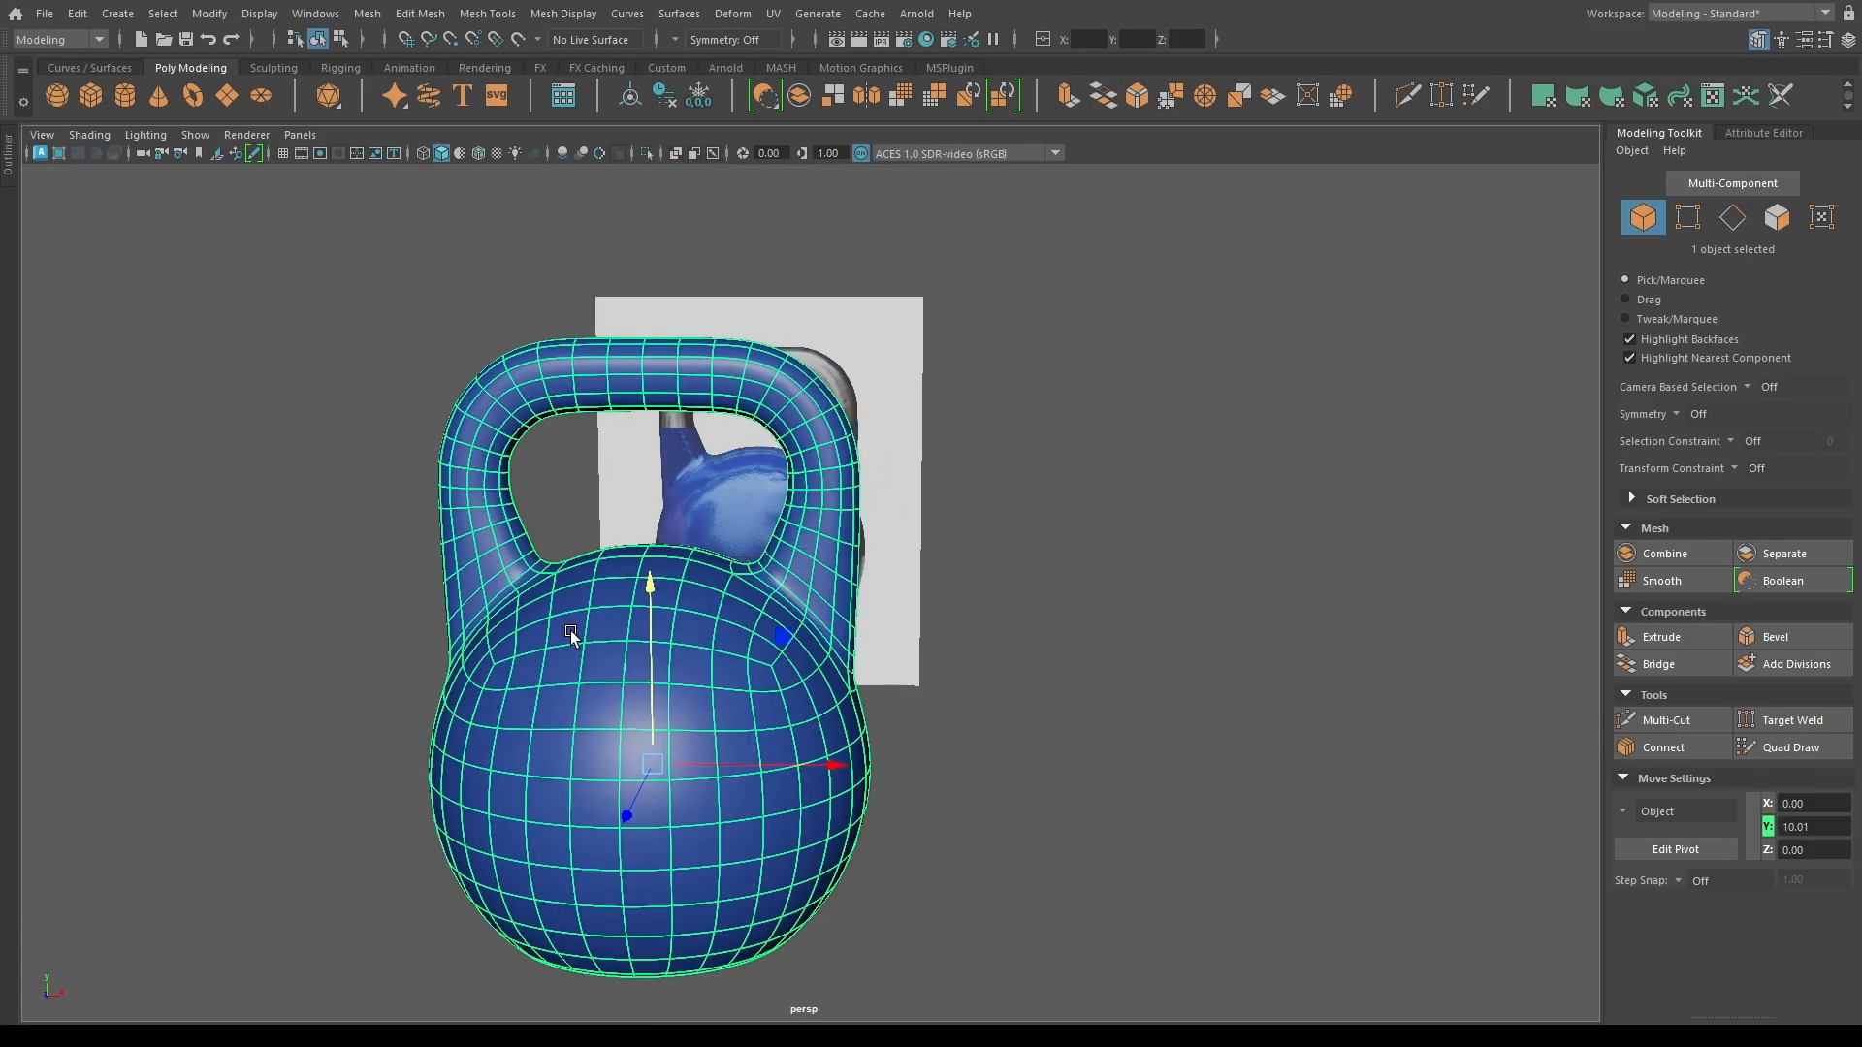
Apply Smooth to the kettlebell to subdivide its mesh and delete the construction history.
{"action": "middle_click_drag", "start_coordinate": [595, 553], "coordinate": [625, 436], "text": "alt"}
{"action": "left_click", "coordinate": [900, 95]}
{"action": "left_click", "coordinate": [979, 562]}
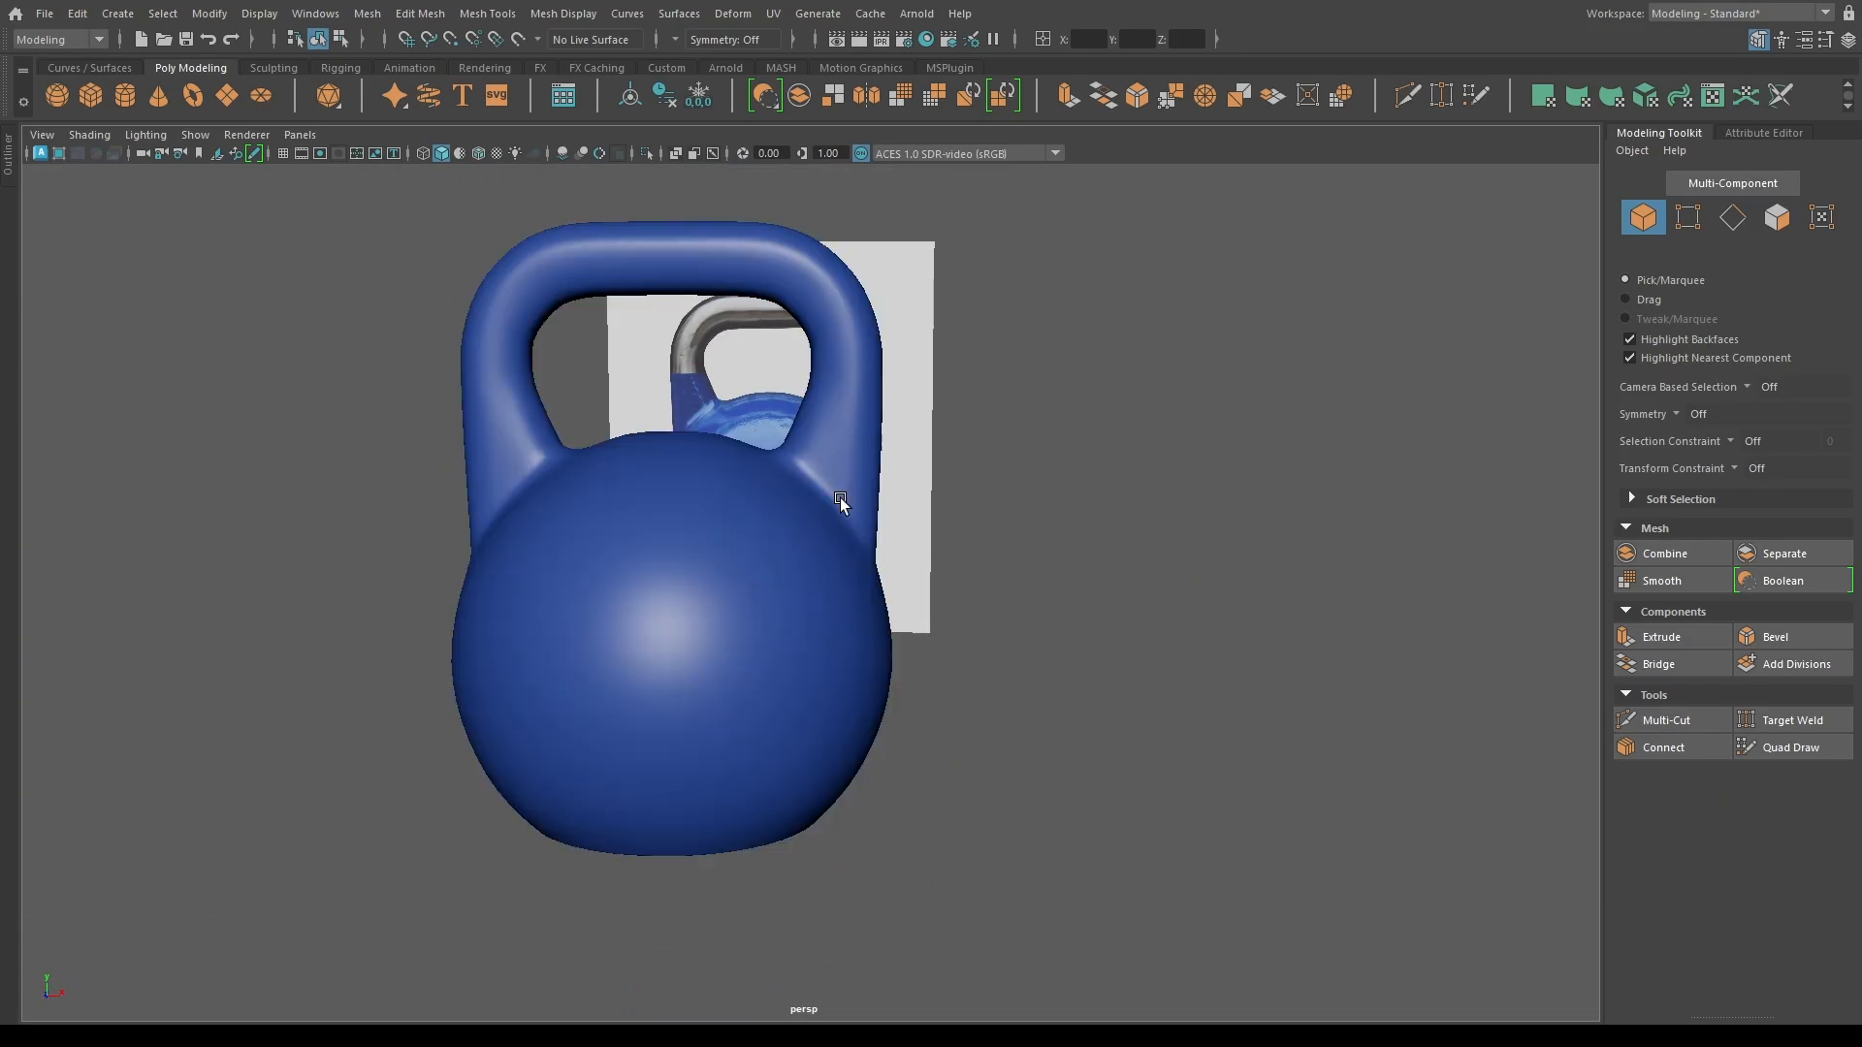
{"action": "left_click_drag", "start_coordinate": [843, 507], "coordinate": [979, 533], "text": "alt"}
{"action": "left_click", "coordinate": [620, 345]}
{"action": "left_click", "coordinate": [665, 96]}
{"action": "left_click", "coordinate": [485, 543]}
{"action": "left_click_drag", "start_coordinate": [504, 553], "coordinate": [420, 590], "text": "alt"}
{"action": "left_click", "coordinate": [760, 457]}
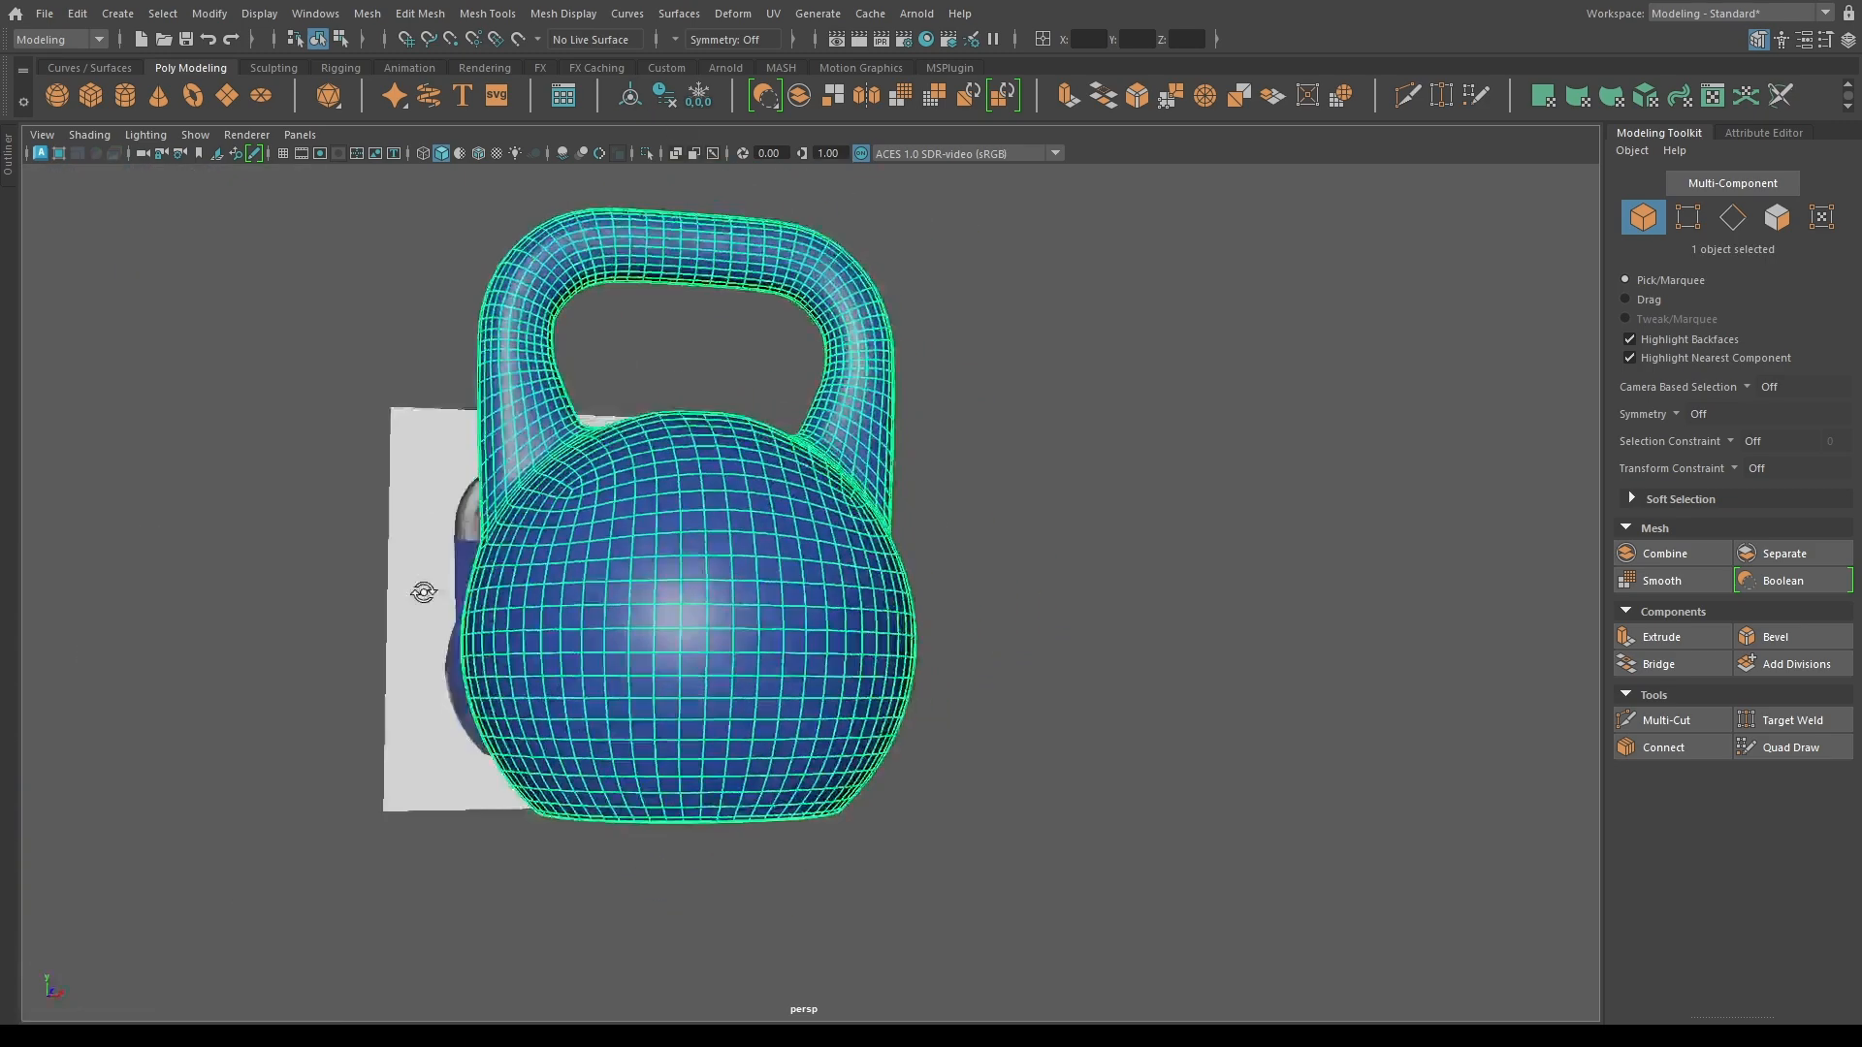
Examine the subdivided mesh and its shading where the handle meets the body.
{"action": "left_click", "coordinate": [402, 590]}
{"action": "scroll", "coordinate": [572, 572], "scroll_direction": "down", "scroll_amount": 4}
{"action": "left_click_drag", "start_coordinate": [578, 569], "coordinate": [482, 536], "text": "alt"}
{"action": "scroll", "coordinate": [563, 519], "scroll_direction": "up", "scroll_amount": 6}
{"action": "left_click", "coordinate": [644, 498]}
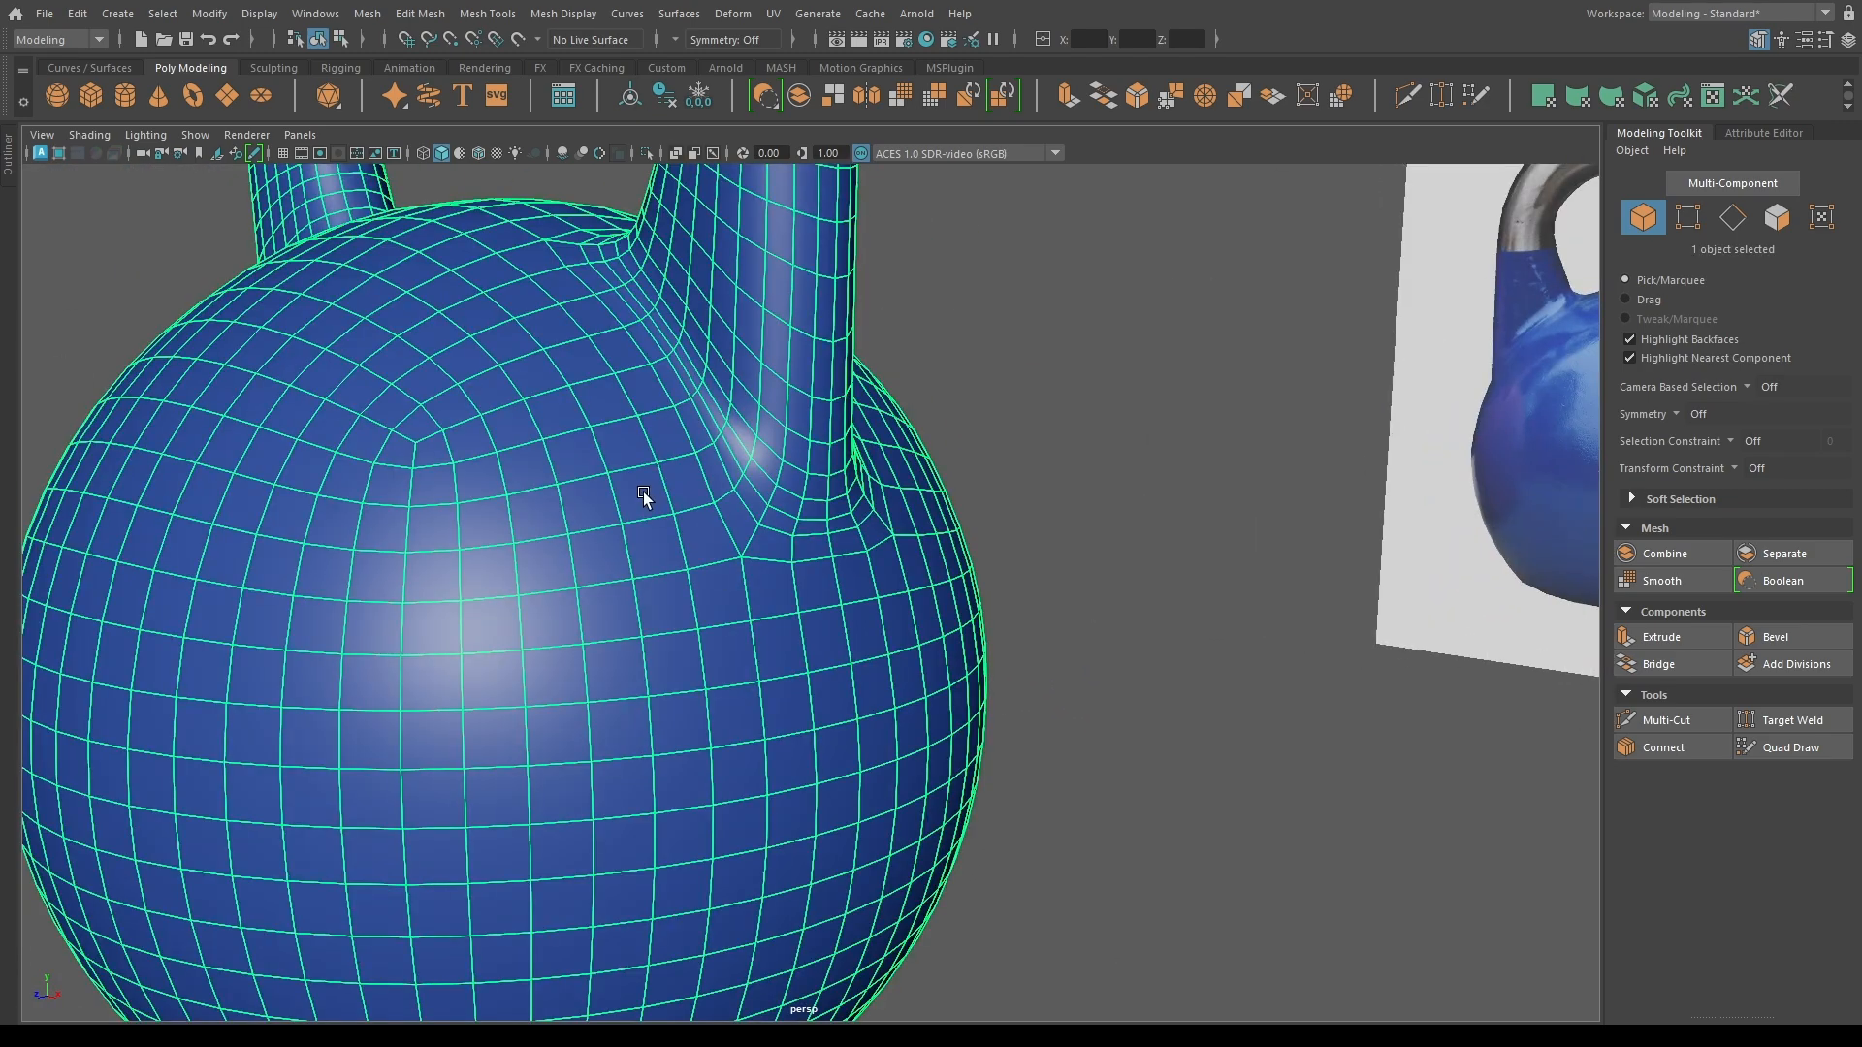
{"action": "scroll", "coordinate": [582, 485], "scroll_direction": "down", "scroll_amount": 3}
{"action": "left_click", "coordinate": [388, 451]}
{"action": "left_click_drag", "start_coordinate": [498, 469], "coordinate": [760, 465], "text": "alt"}
{"action": "scroll", "coordinate": [652, 611], "scroll_direction": "down", "scroll_amount": 5}
{"action": "scroll", "coordinate": [772, 723], "scroll_direction": "up", "scroll_amount": 8}
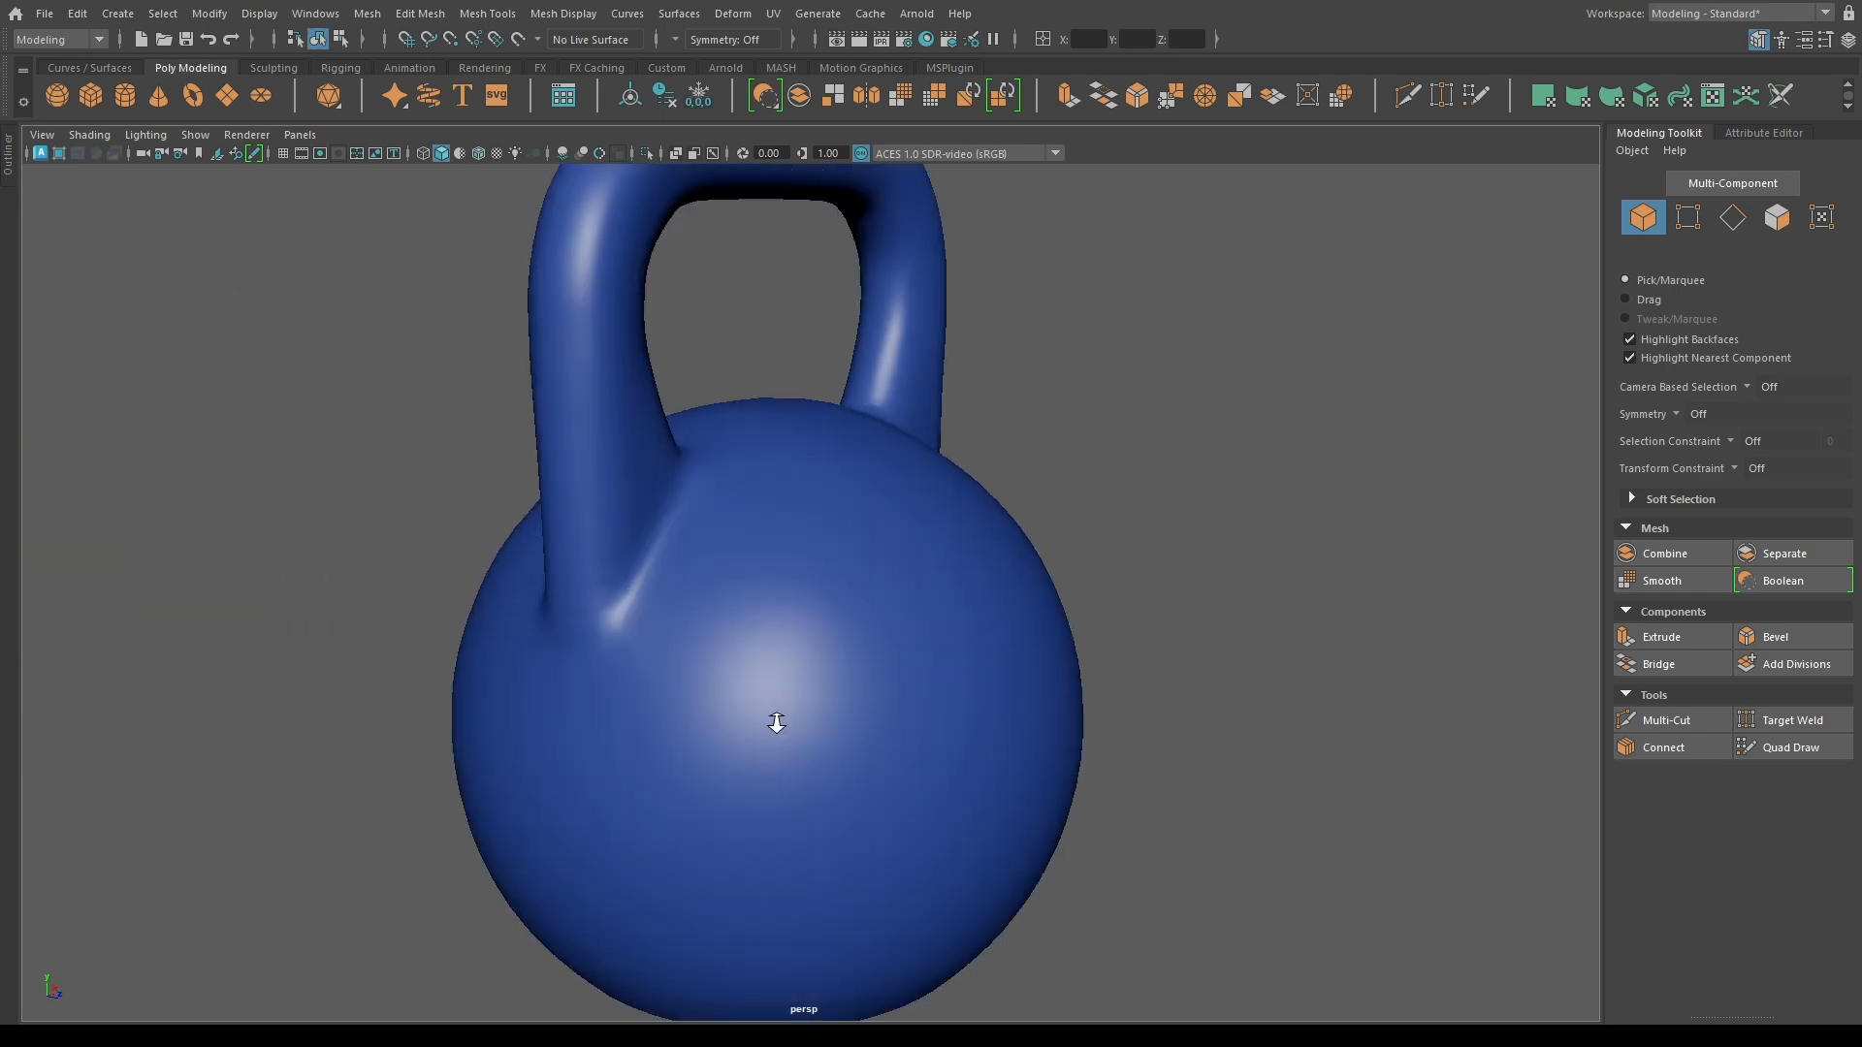
Undo the mesh smoothing to go back to the lower-density kettlebell.
{"action": "left_click", "coordinate": [660, 373]}
{"action": "key", "text": "ctrl+z"}
{"action": "key", "text": "ctrl+z"}
{"action": "key", "text": "ctrl+z"}
{"action": "key", "text": "ctrl+z"}
{"action": "key", "text": "ctrl+z"}
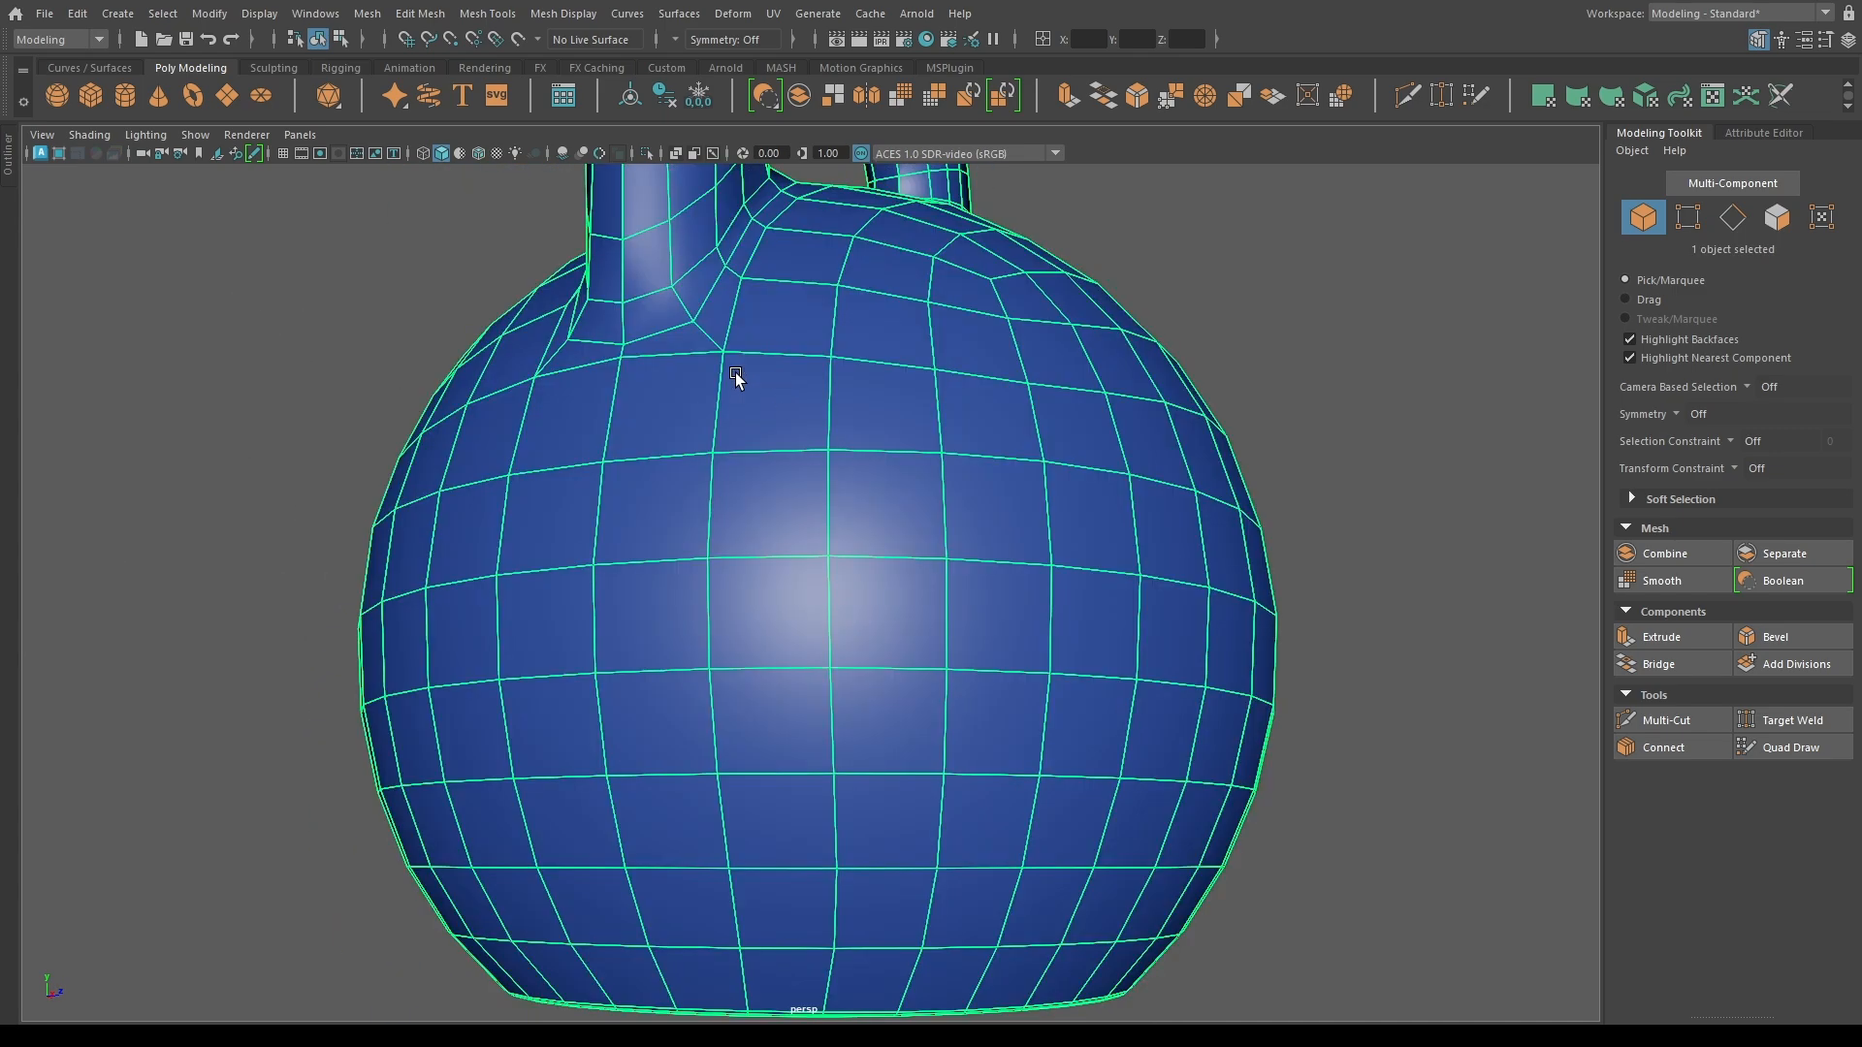
With World X symmetry, bevel the edge loop where the handle meets the body using 2 segments and a fraction of 0.334.
{"action": "key", "text": "F10"}
{"action": "double_click", "coordinate": [651, 330]}
{"action": "key", "text": "alt+s"}
{"action": "left_click_drag", "start_coordinate": [640, 229], "coordinate": [548, 584], "text": "alt"}
{"action": "key", "text": "ctrl+b"}
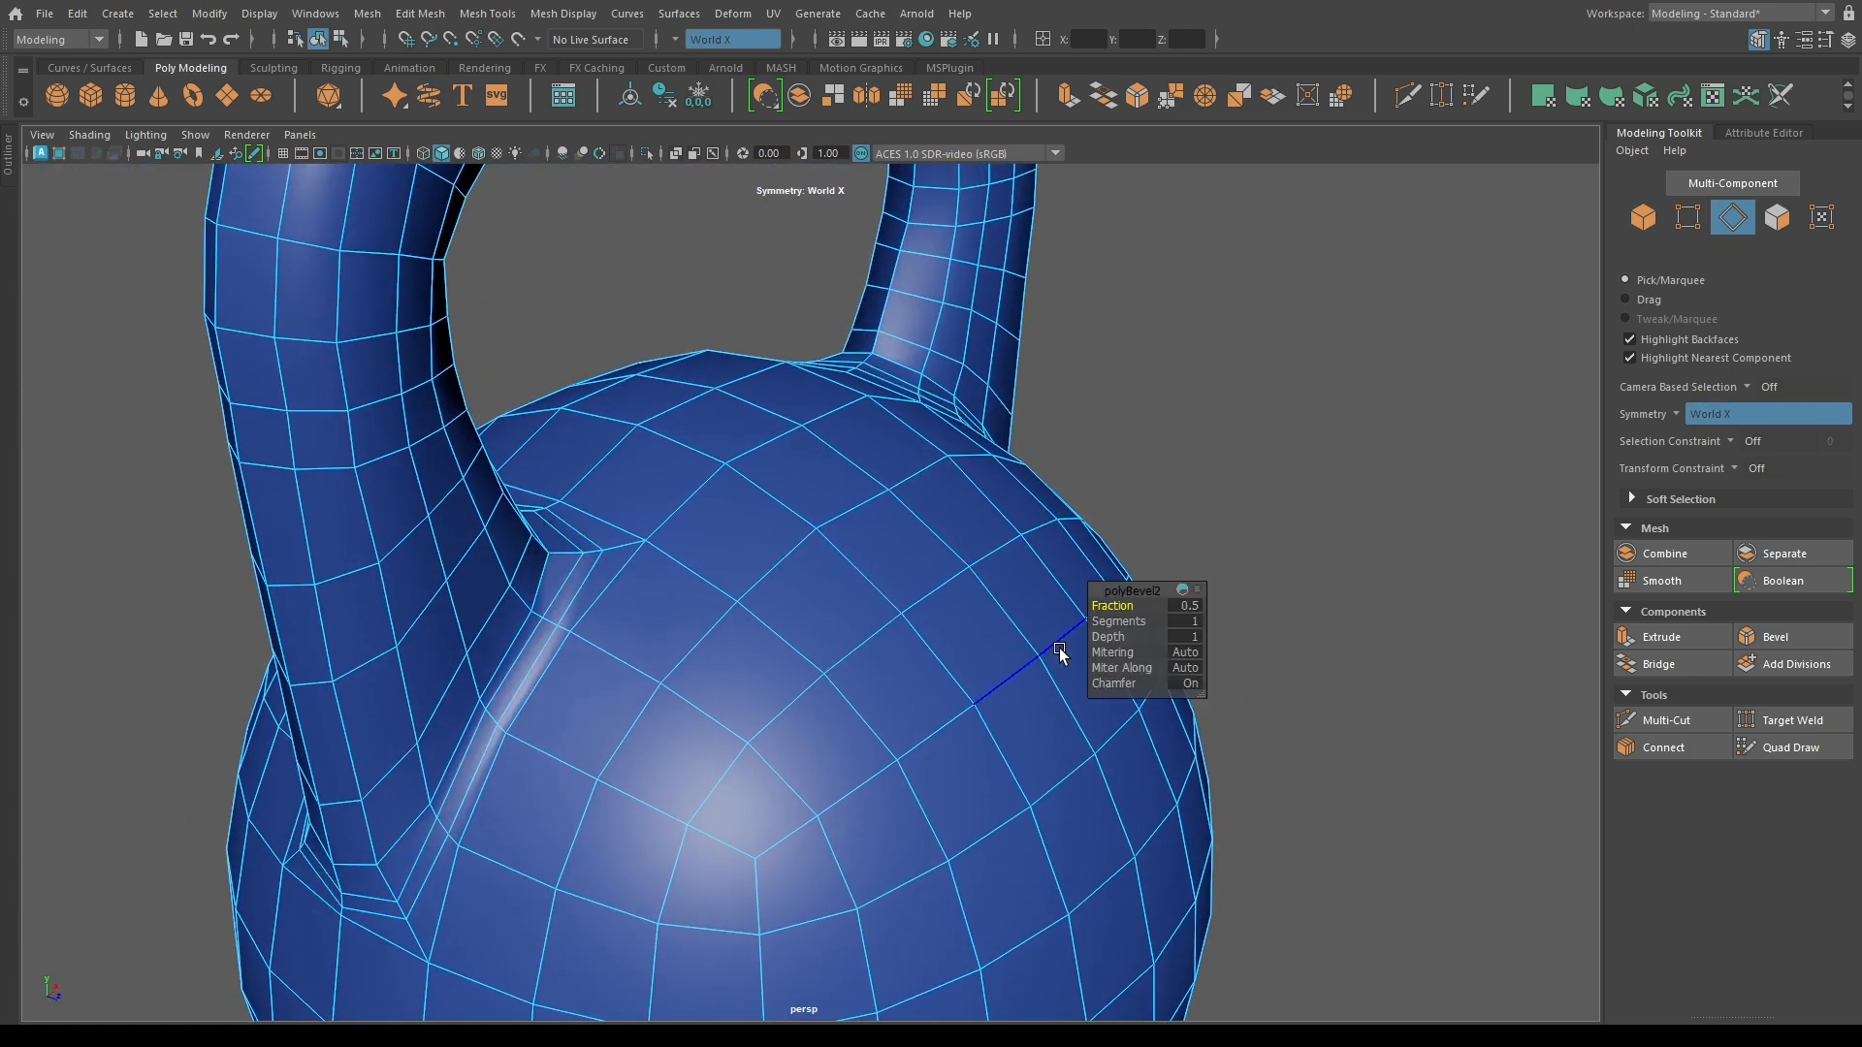
{"action": "left_click_drag", "start_coordinate": [1115, 621], "coordinate": [951, 582]}
Check the handle-base bevel in smooth preview and set its fraction to 0.683.
{"action": "key", "text": "F8"}
{"action": "key", "text": "3"}
{"action": "scroll", "coordinate": [768, 570], "scroll_direction": "down", "scroll_amount": 3}
{"action": "left_click_drag", "start_coordinate": [768, 570], "coordinate": [1170, 553], "text": "alt"}
{"action": "right_click_drag", "start_coordinate": [1170, 553], "coordinate": [1210, 818], "text": "alt"}
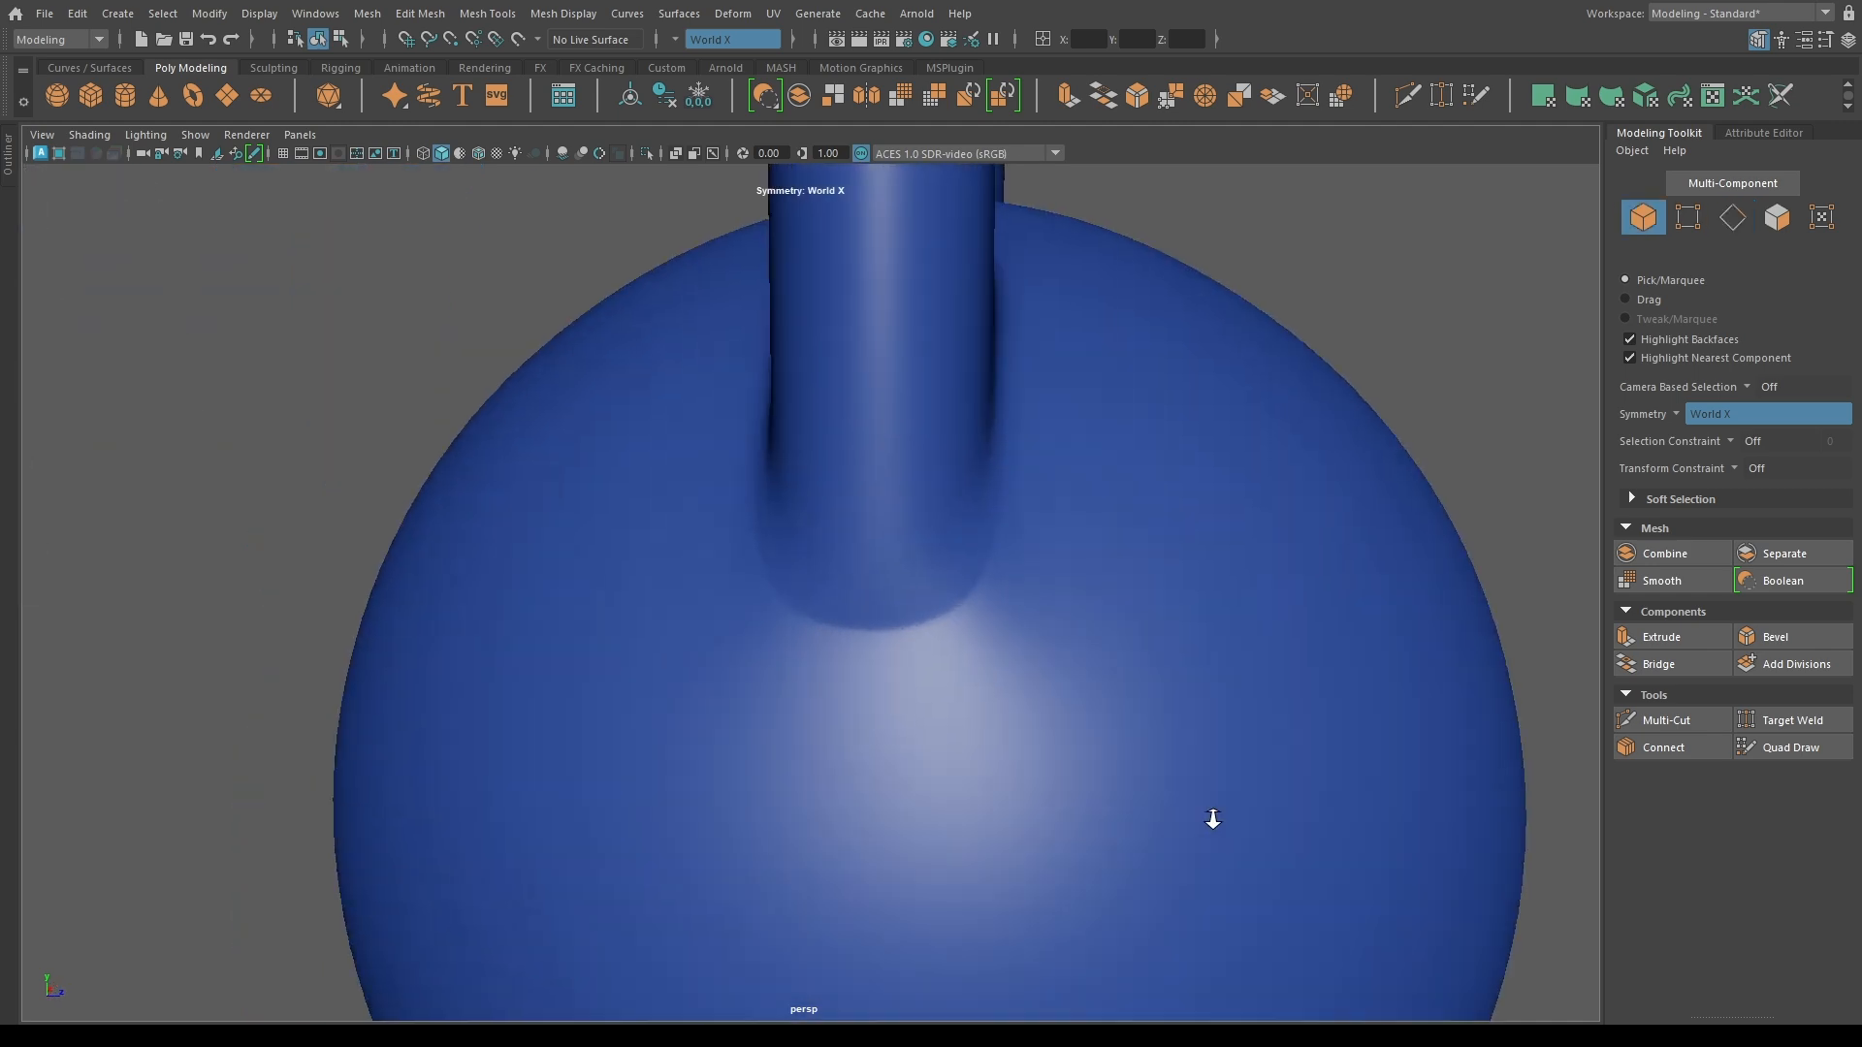
{"action": "left_click_drag", "start_coordinate": [1210, 818], "coordinate": [914, 689], "text": "alt"}
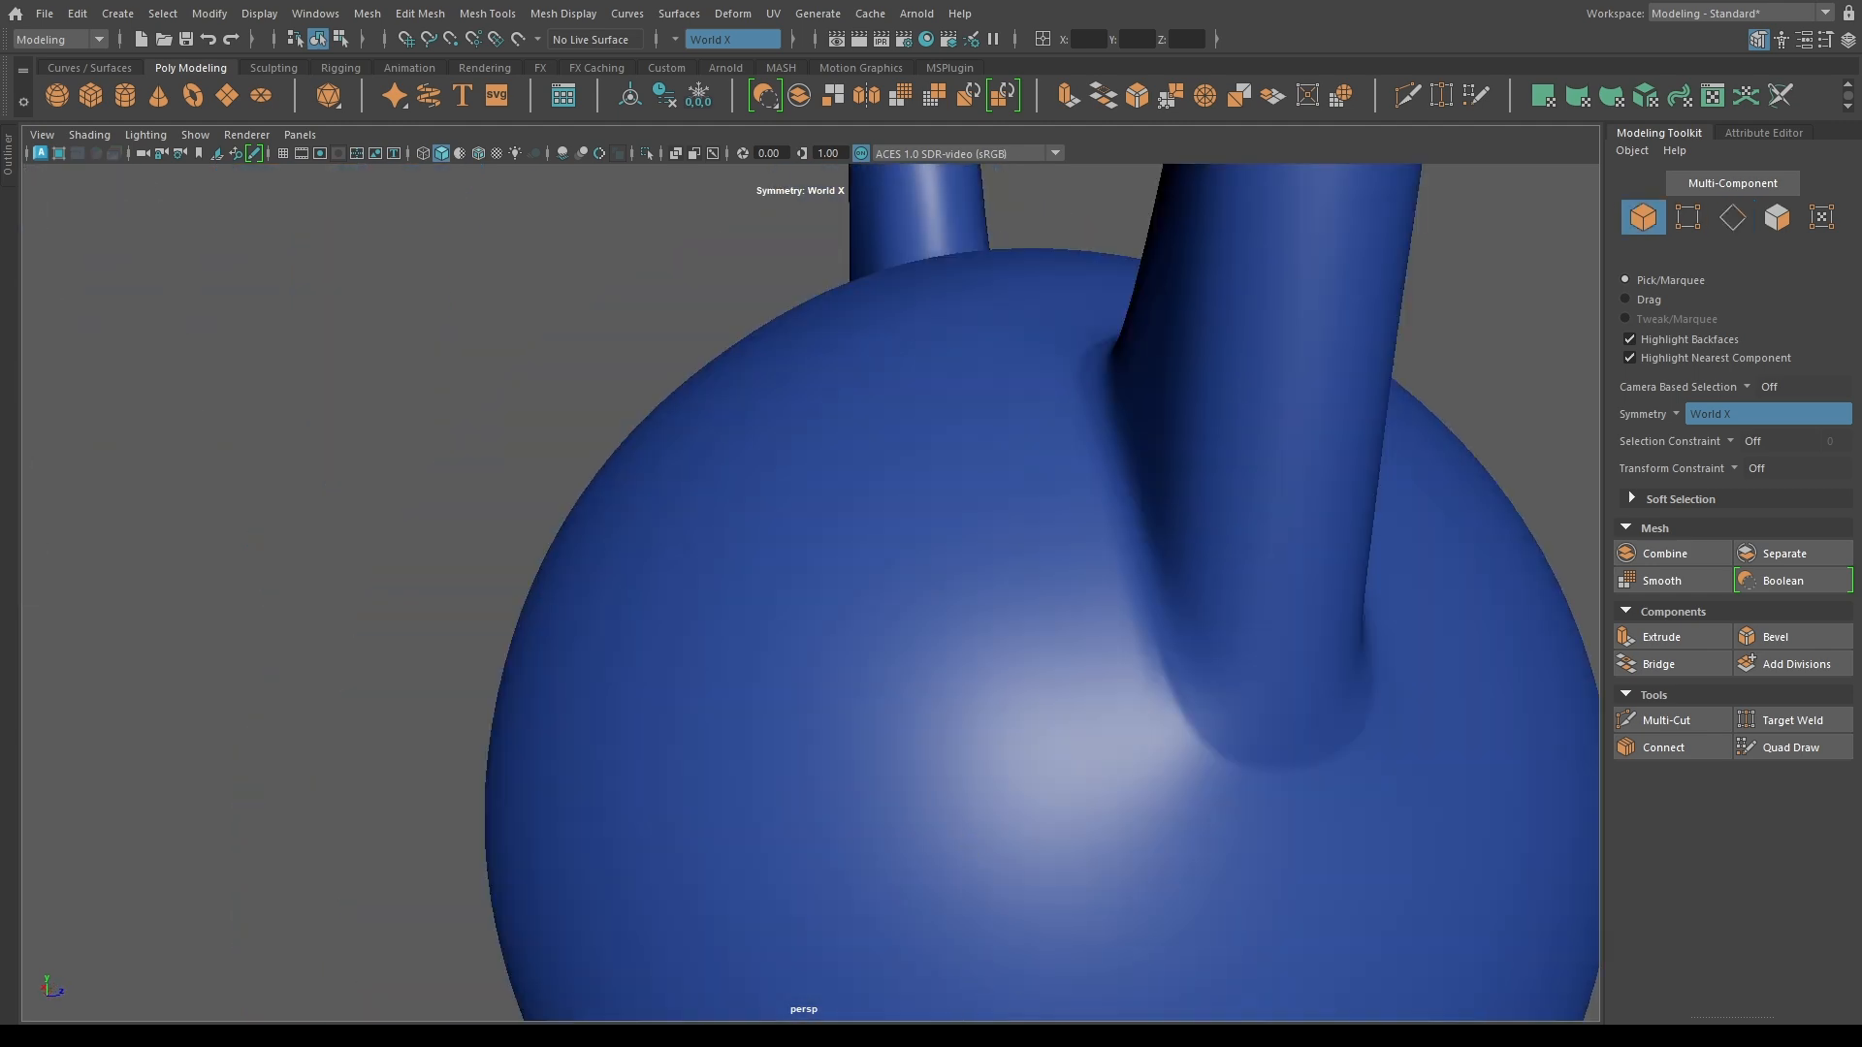
{"action": "left_click", "coordinate": [1227, 658]}
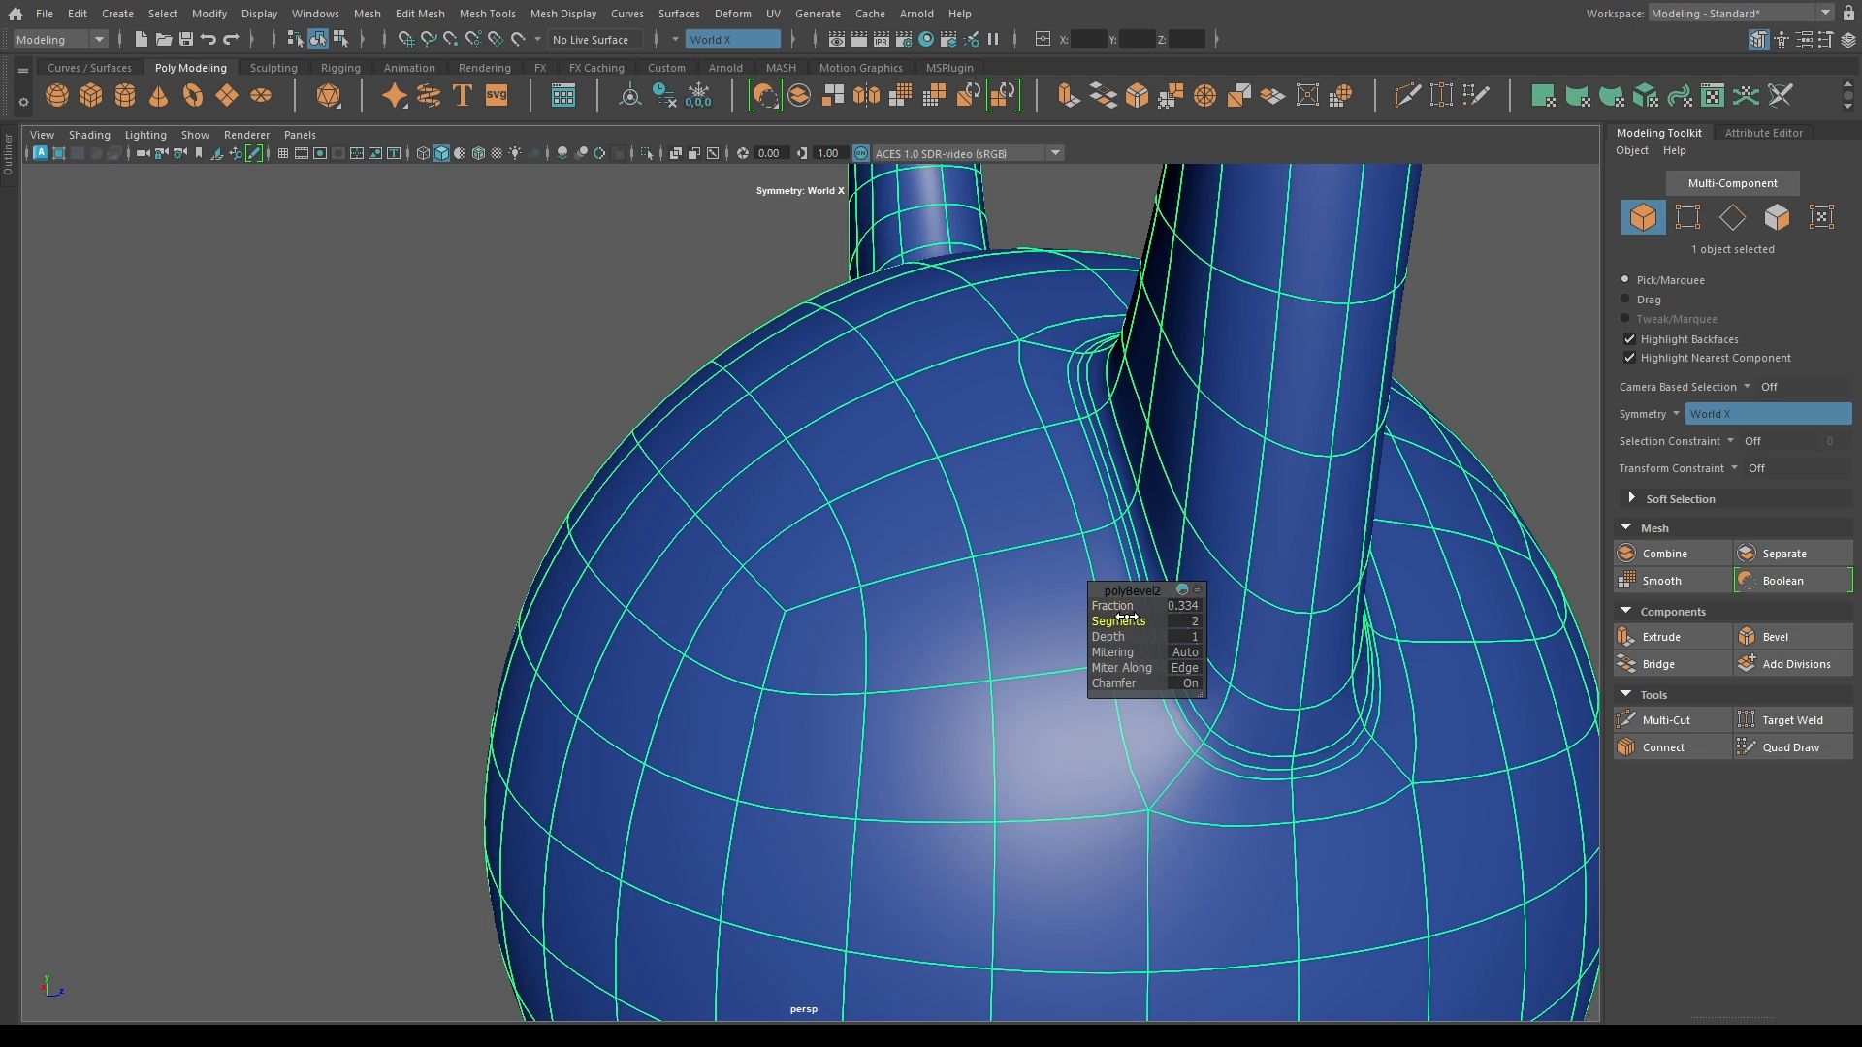
{"action": "left_click_drag", "start_coordinate": [1126, 618], "coordinate": [1445, 617]}
{"action": "key", "text": "1"}
{"action": "left_click_drag", "start_coordinate": [1159, 731], "coordinate": [569, 657], "text": "alt"}
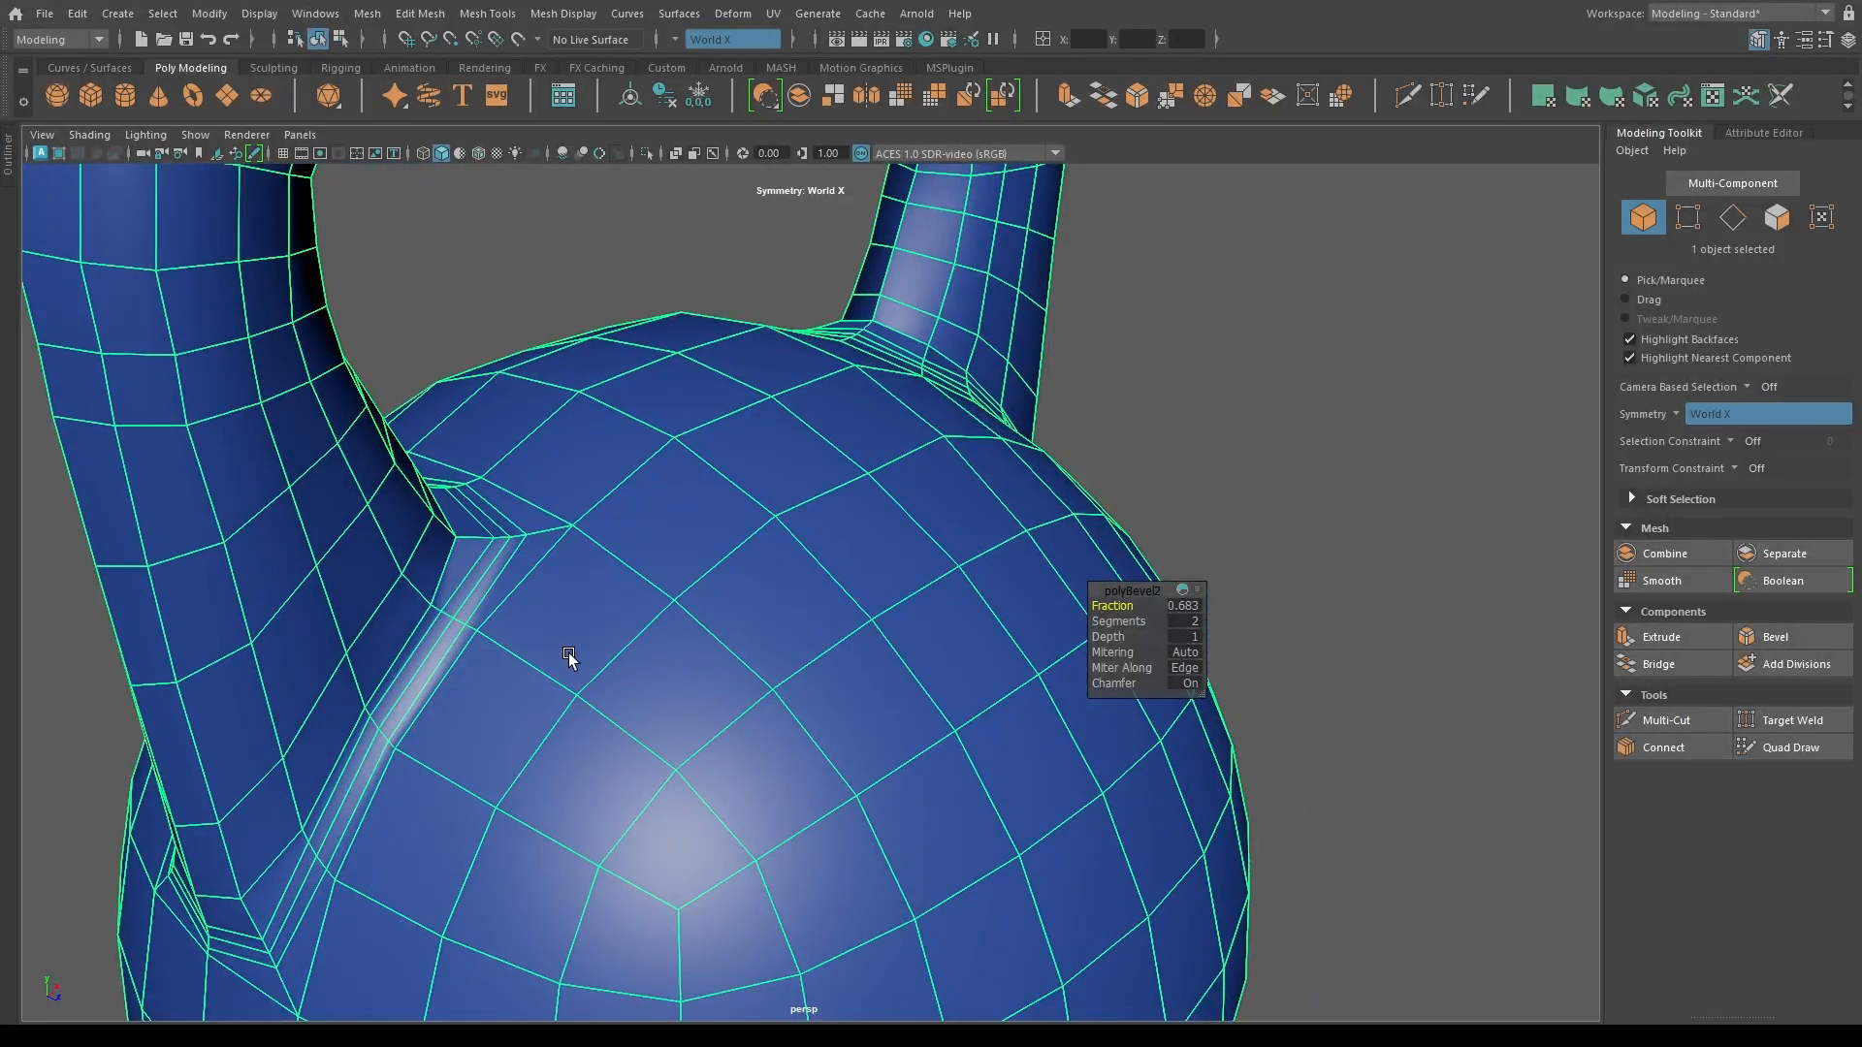
Adjust the height of the body vertex just below the handle's outer base and check the smooth preview.
{"action": "middle_click_drag", "start_coordinate": [527, 657], "coordinate": [812, 380], "text": "alt"}
{"action": "scroll", "coordinate": [813, 380], "scroll_direction": "up", "scroll_amount": 5}
{"action": "right_click_drag", "start_coordinate": [427, 451], "coordinate": [303, 449]}
{"action": "left_click", "coordinate": [428, 477]}
{"action": "key", "text": "w"}
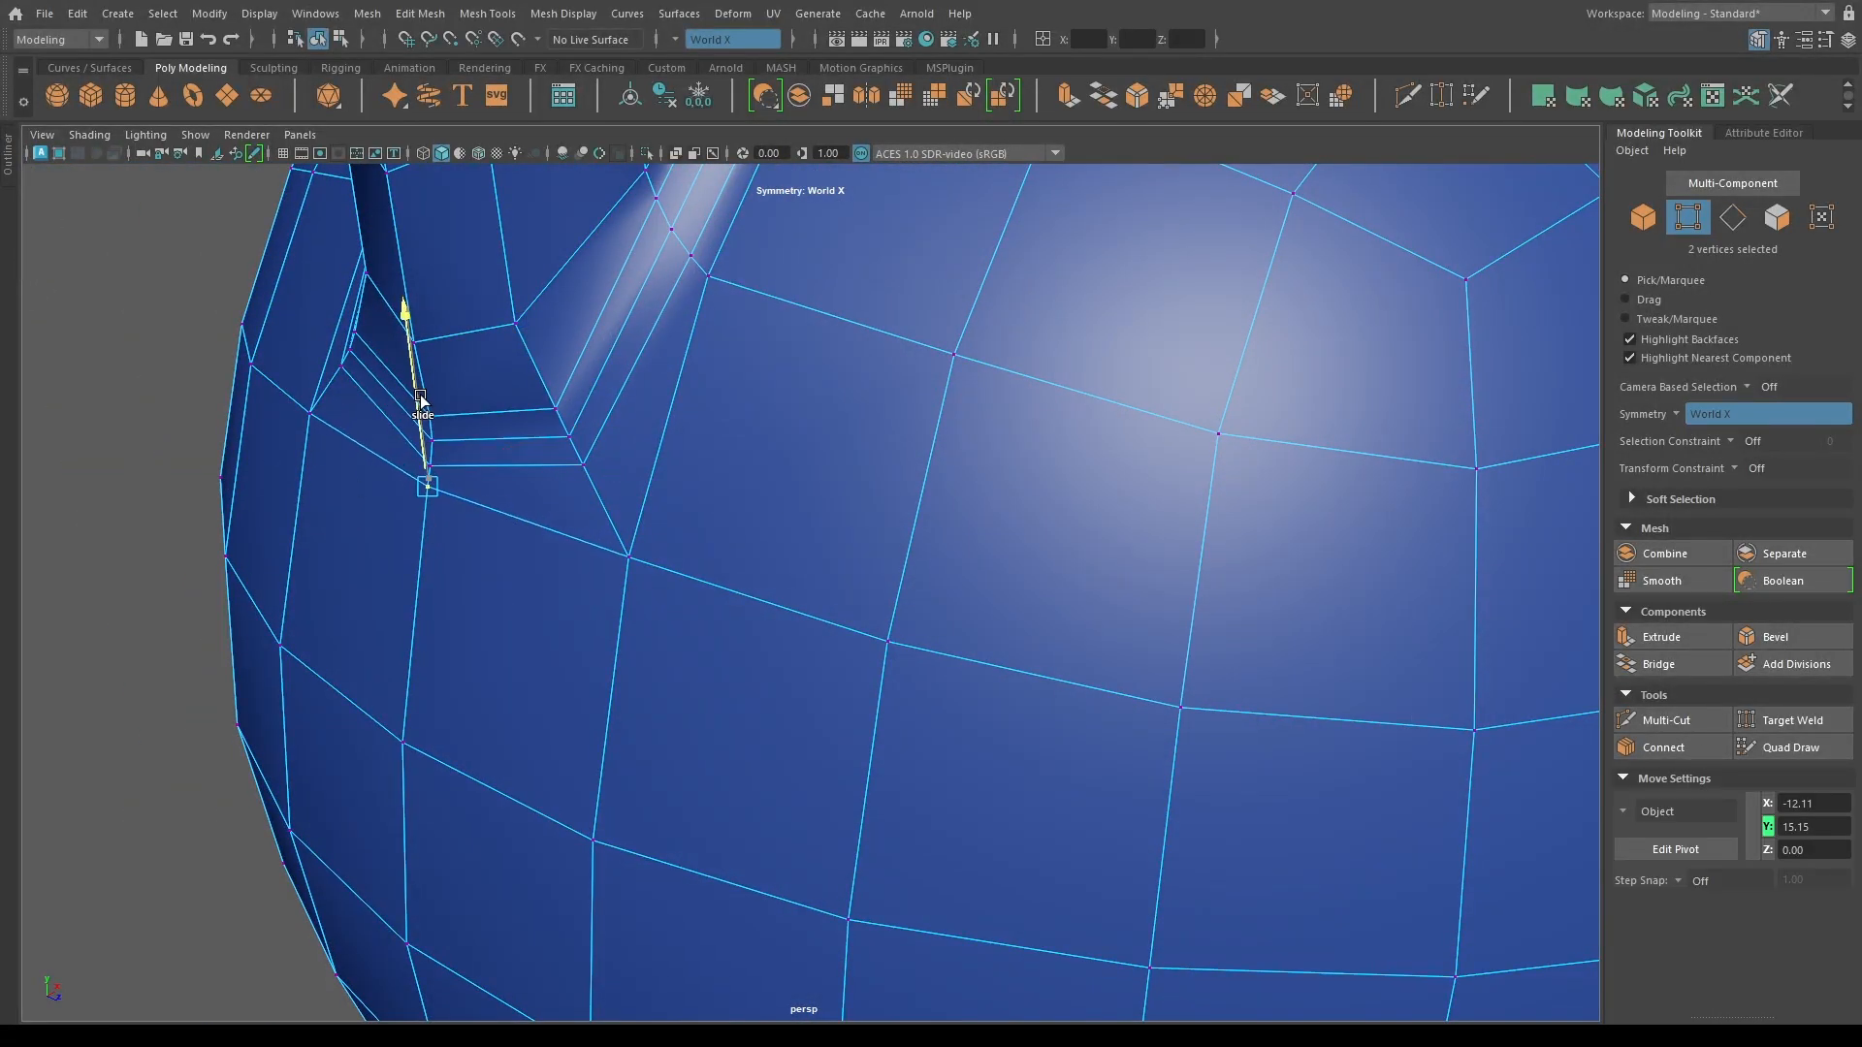
{"action": "right_click_drag", "start_coordinate": [438, 469], "coordinate": [514, 403]}
{"action": "key", "text": "3"}
{"action": "scroll", "coordinate": [490, 475], "scroll_direction": "down", "scroll_amount": 6}
{"action": "left_click", "coordinate": [495, 482]}
{"action": "left_click_drag", "start_coordinate": [495, 482], "coordinate": [636, 628], "text": "alt"}
{"action": "scroll", "coordinate": [636, 628], "scroll_direction": "up", "scroll_amount": 5}
Delete the middle edge loop of the bevel around the handle's base and return to object mode in smooth preview.
{"action": "left_click", "coordinate": [795, 459]}
{"action": "right_click_drag", "start_coordinate": [795, 454], "coordinate": [817, 414]}
{"action": "key", "text": "1"}
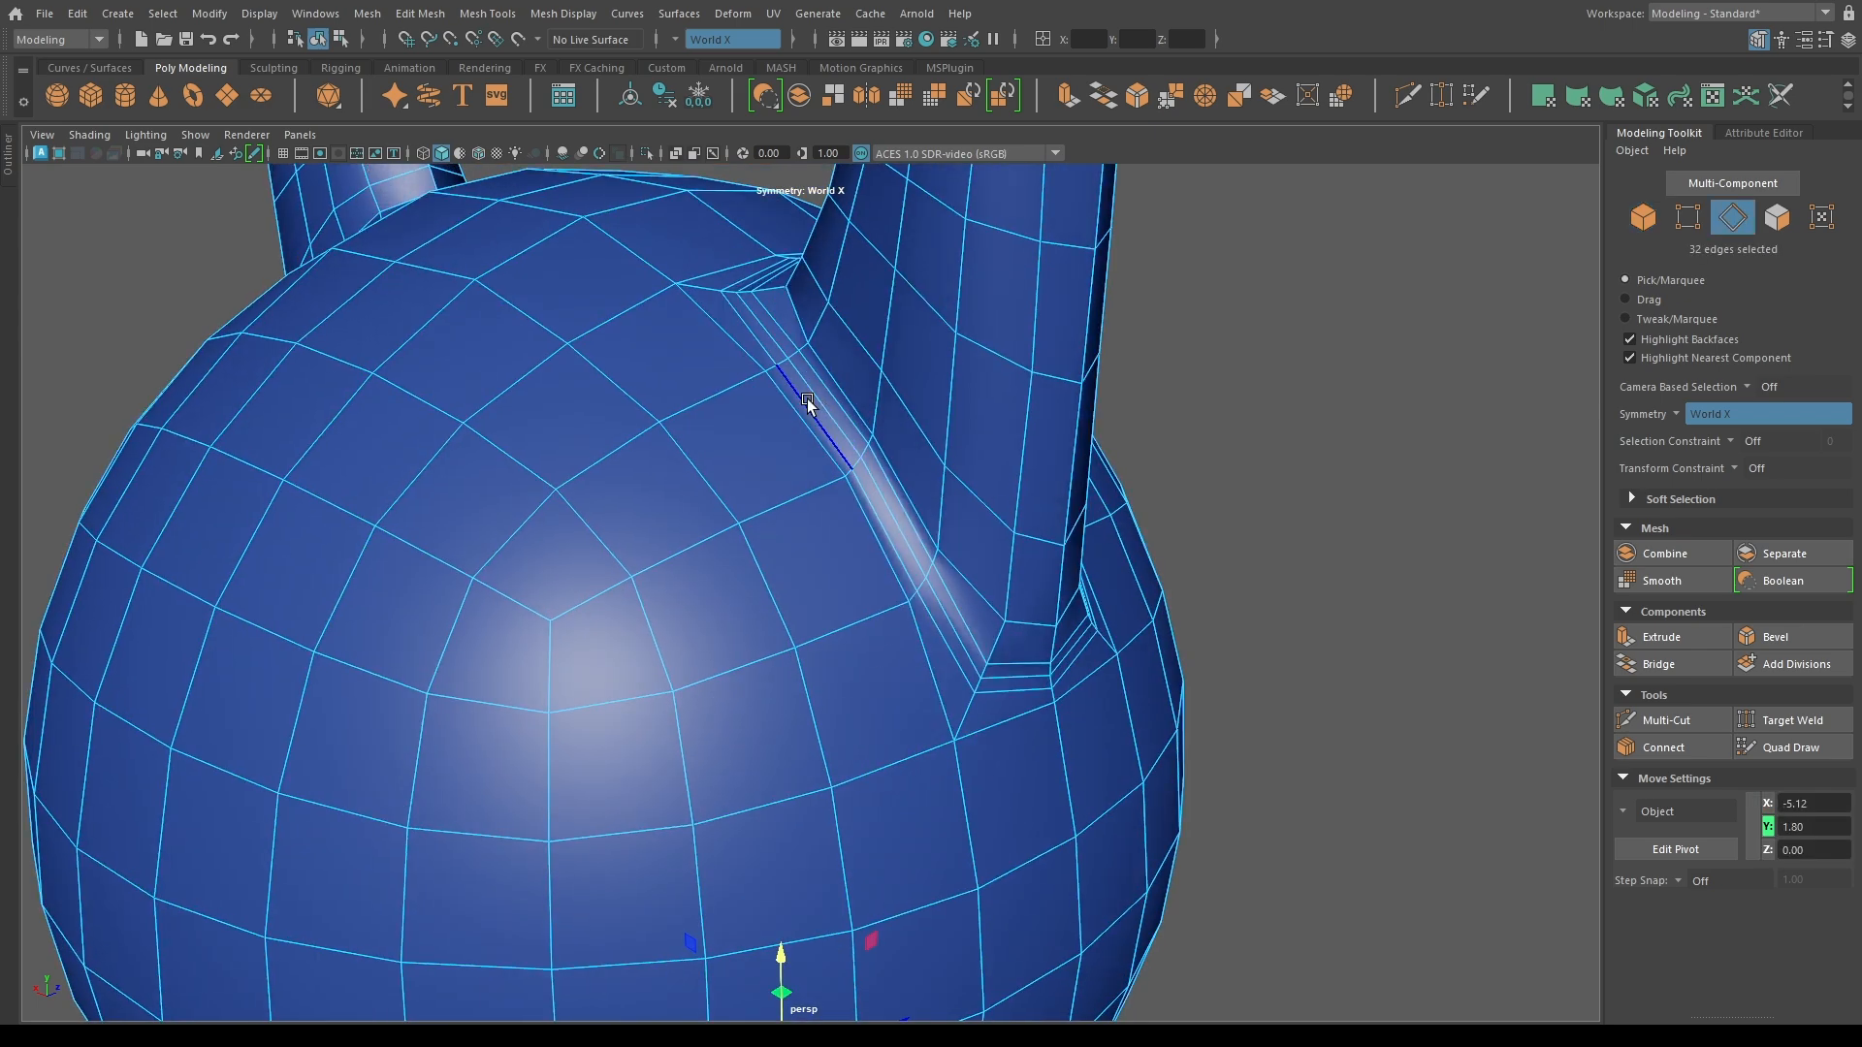
{"action": "key", "text": "ctrl+Delete"}
{"action": "double_click", "coordinate": [806, 412]}
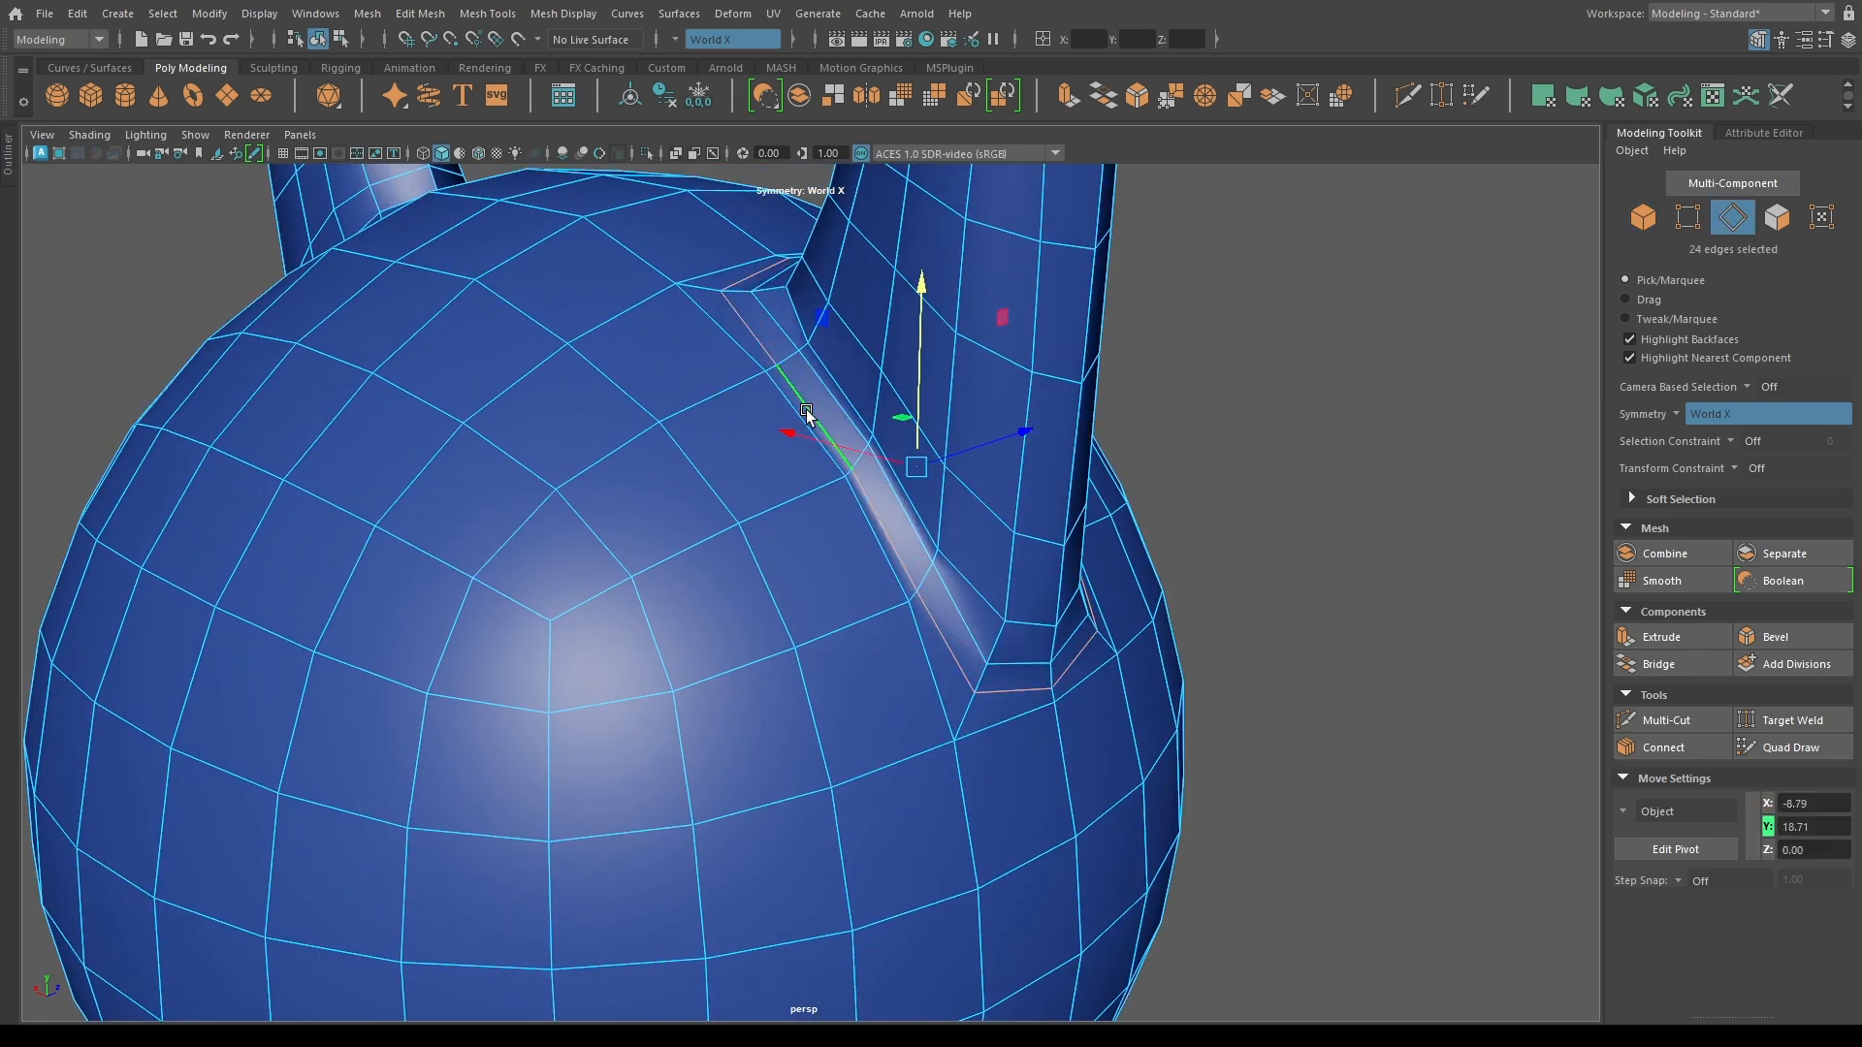
{"action": "left_click_drag", "start_coordinate": [825, 488], "coordinate": [823, 602], "text": "alt"}
{"action": "key", "text": "3"}
{"action": "right_click_drag", "start_coordinate": [824, 602], "coordinate": [873, 563]}
{"action": "scroll", "coordinate": [765, 580], "scroll_direction": "down", "scroll_amount": 5}
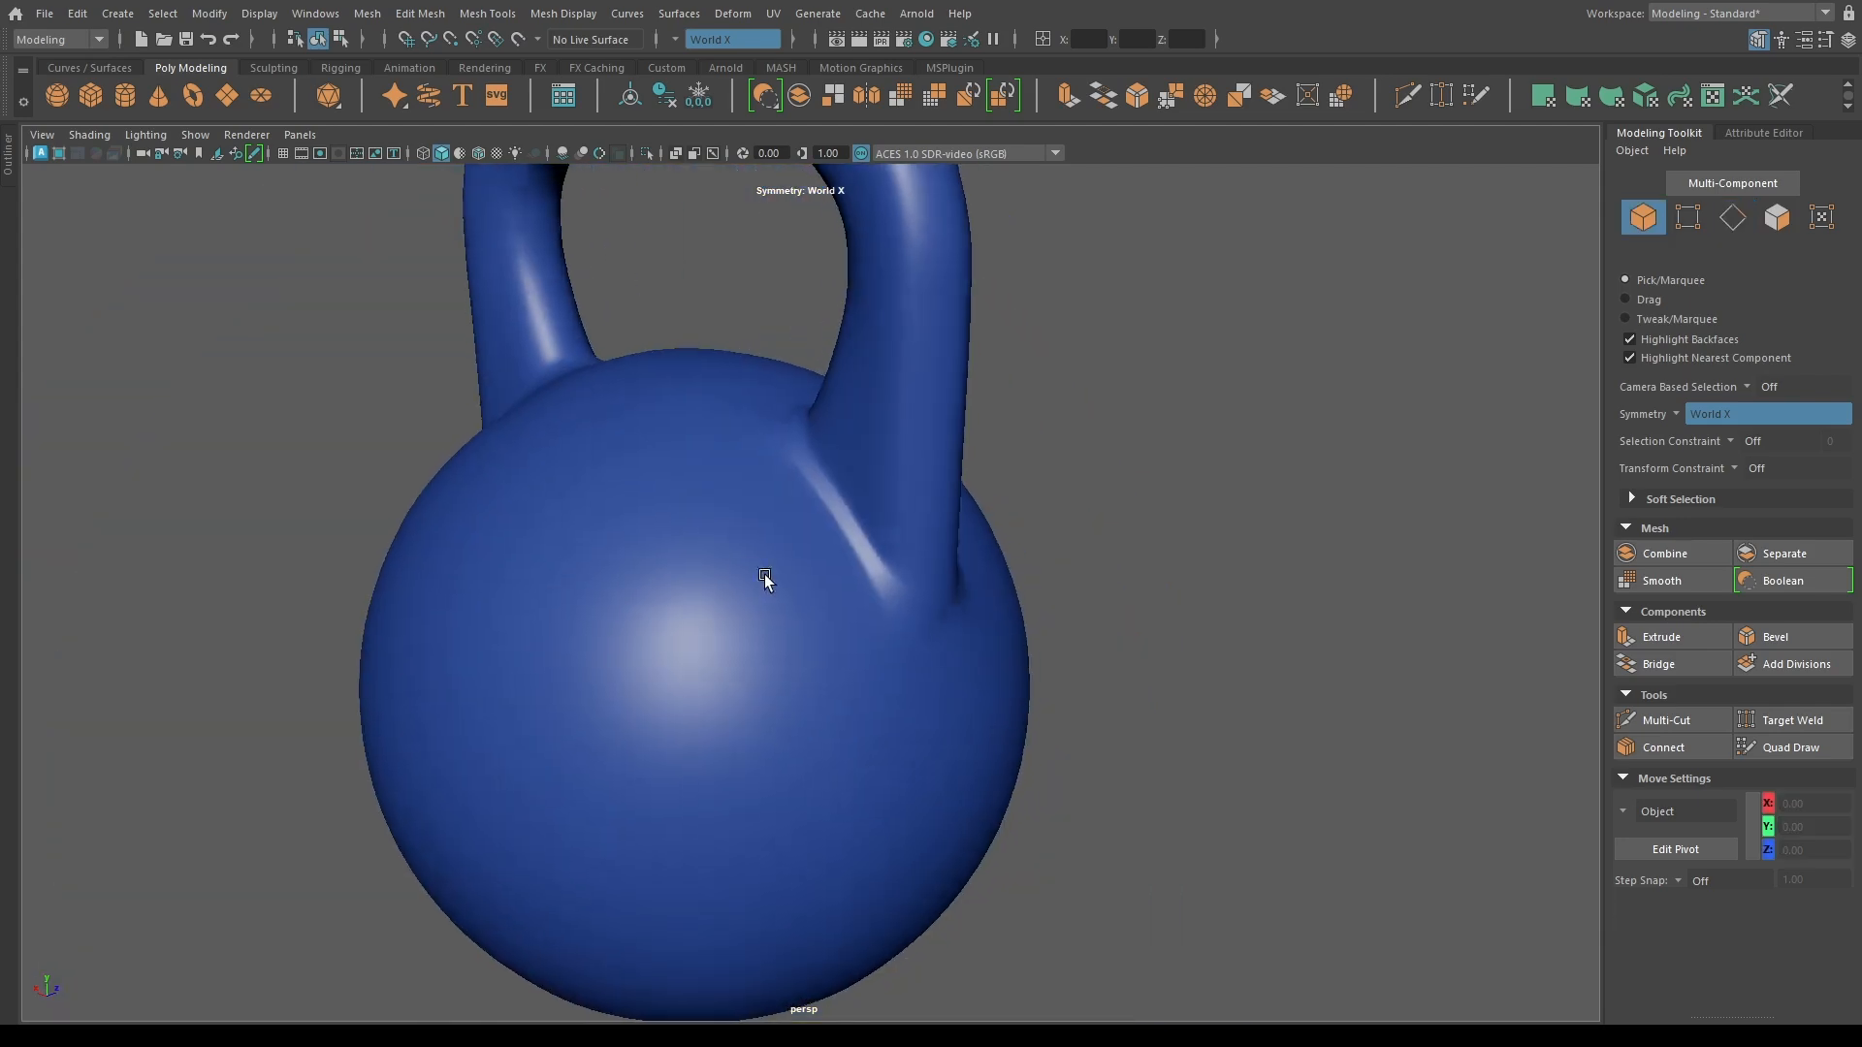
Apply Edge Flow to the inner bevel loop around the handle's base and return to object mode.
{"action": "left_click_drag", "start_coordinate": [765, 580], "coordinate": [603, 600], "text": "alt"}
{"action": "scroll", "coordinate": [514, 417], "scroll_direction": "up", "scroll_amount": 5}
{"action": "left_click", "coordinate": [507, 392]}
{"action": "left_click_drag", "start_coordinate": [507, 466], "coordinate": [515, 625], "text": "alt"}
{"action": "right_click_drag", "start_coordinate": [504, 582], "coordinate": [508, 511]}
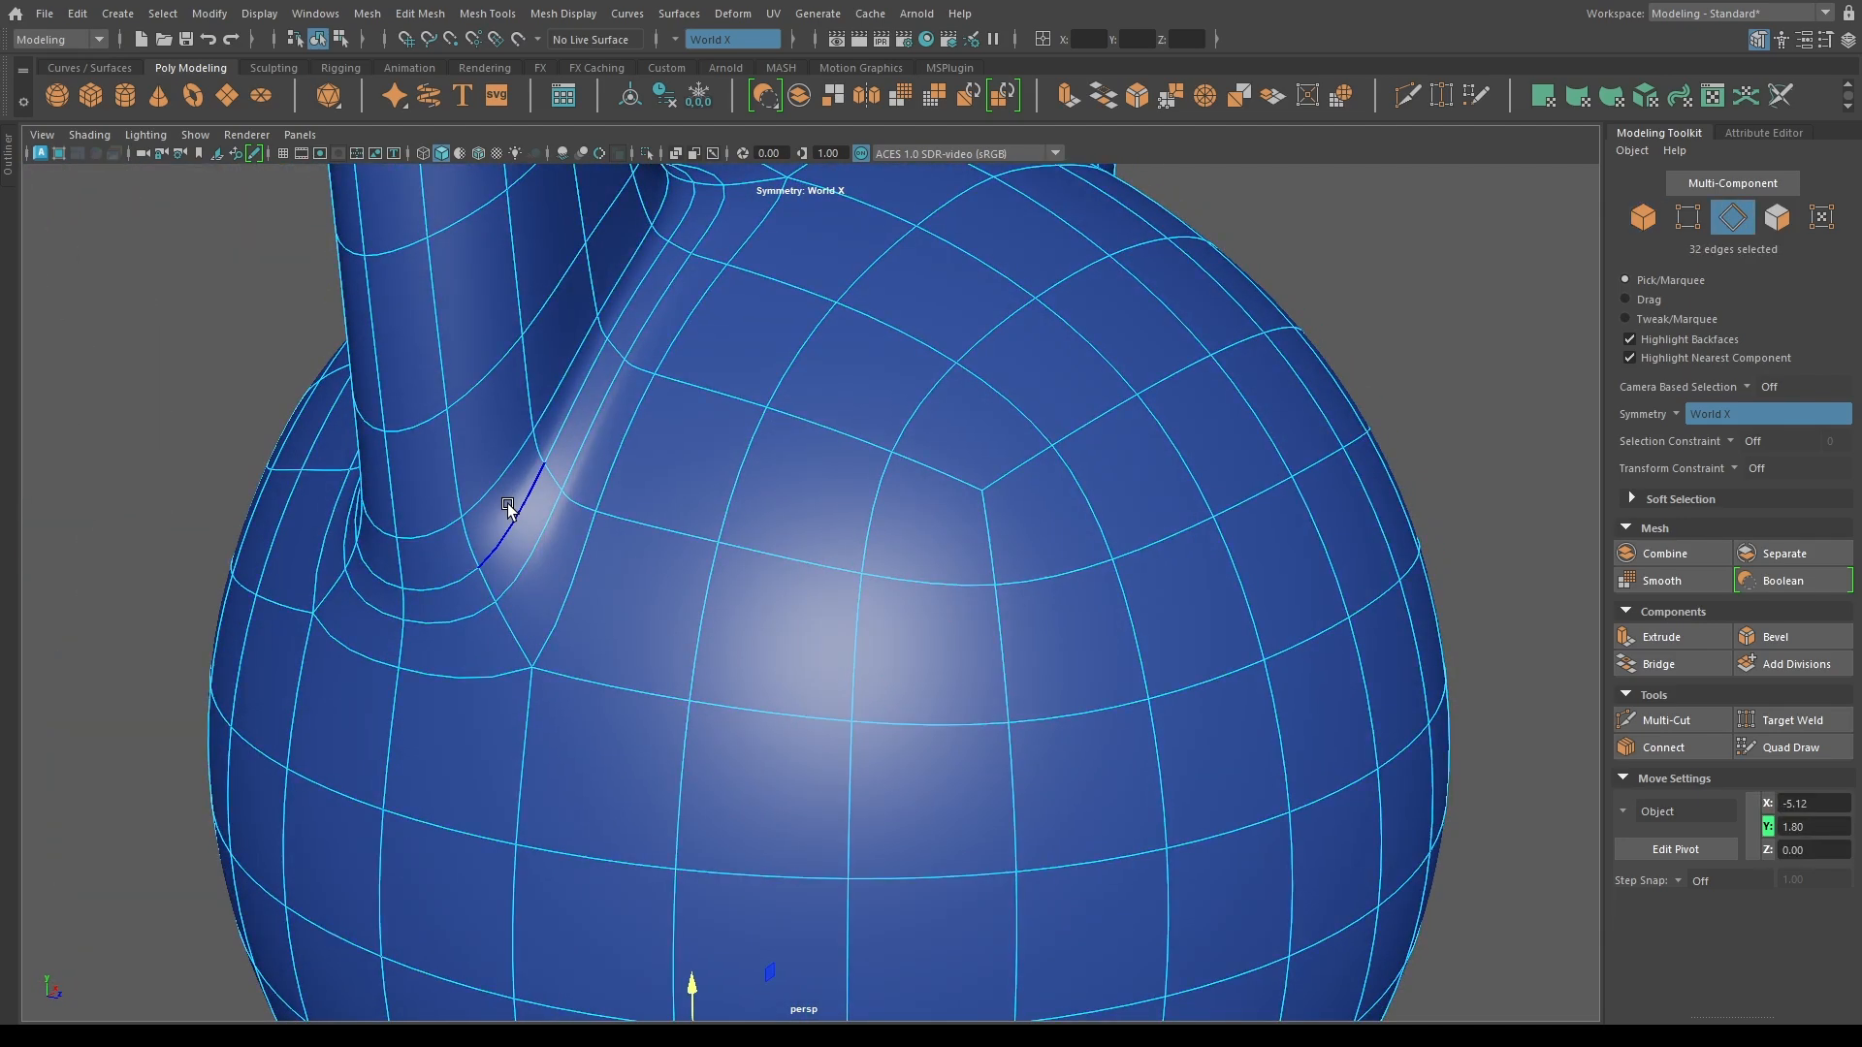
{"action": "key", "text": "1"}
{"action": "right_click_drag", "start_coordinate": [519, 622], "coordinate": [492, 623]}
{"action": "left_click", "coordinate": [500, 620]}
{"action": "left_click_drag", "start_coordinate": [499, 620], "coordinate": [609, 626], "text": "alt"}
{"action": "right_click_drag", "start_coordinate": [613, 635], "coordinate": [635, 813]}
{"action": "double_click", "coordinate": [682, 590]}
{"action": "key", "text": "g"}
{"action": "left_click_drag", "start_coordinate": [682, 590], "coordinate": [579, 629], "text": "alt"}
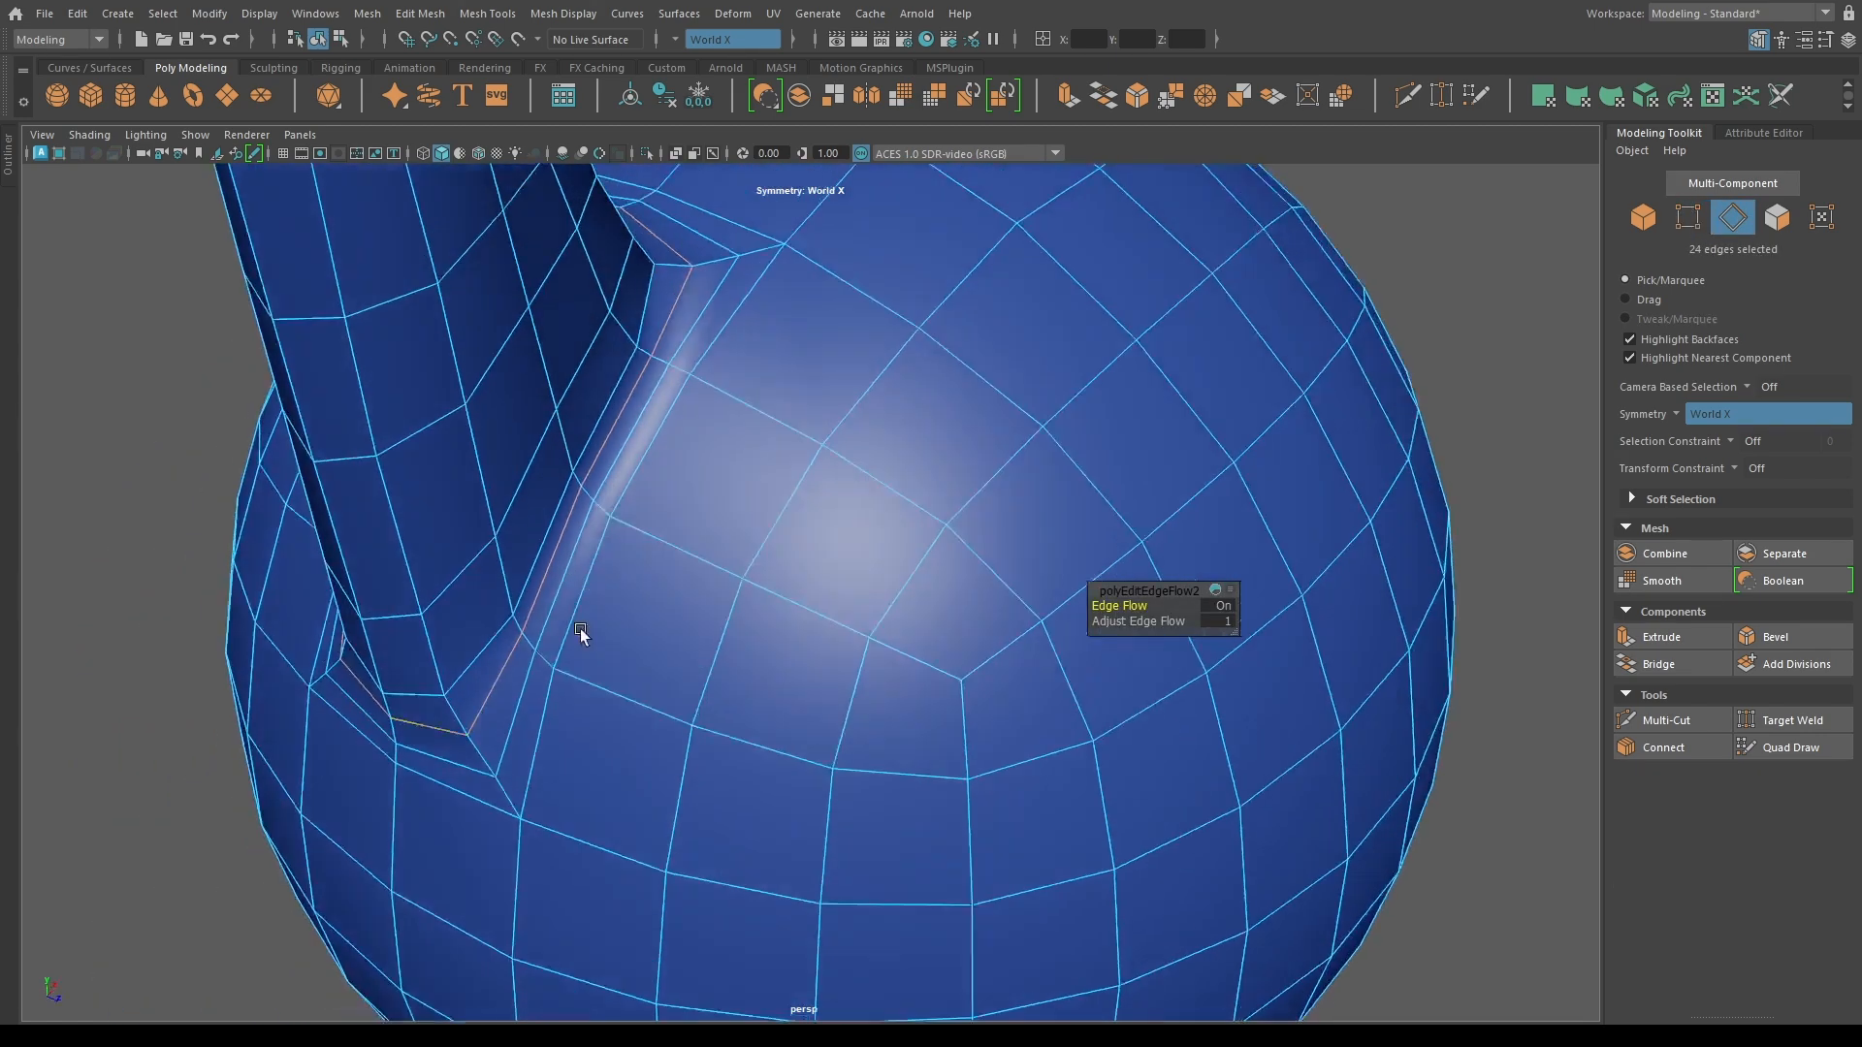
{"action": "right_click_drag", "start_coordinate": [579, 629], "coordinate": [620, 586]}
Inspect the handle-to-body transition from both sides, switching between the unsmoothed mesh and smooth preview.
{"action": "left_click", "coordinate": [567, 423]}
{"action": "key", "text": "3"}
{"action": "left_click", "coordinate": [567, 424], "text": "ctrl"}
{"action": "scroll", "coordinate": [567, 423], "scroll_direction": "down", "scroll_amount": 5}
{"action": "left_click_drag", "start_coordinate": [570, 424], "coordinate": [1135, 407], "text": "alt"}
{"action": "left_click", "coordinate": [922, 631]}
{"action": "key", "text": "1"}
{"action": "left_click_drag", "start_coordinate": [854, 645], "coordinate": [991, 647], "text": "alt"}
{"action": "key", "text": "3"}
{"action": "left_click", "coordinate": [991, 647], "text": "ctrl"}
{"action": "scroll", "coordinate": [815, 611], "scroll_direction": "down", "scroll_amount": 5}
{"action": "left_click_drag", "start_coordinate": [815, 611], "coordinate": [797, 569], "text": "alt"}
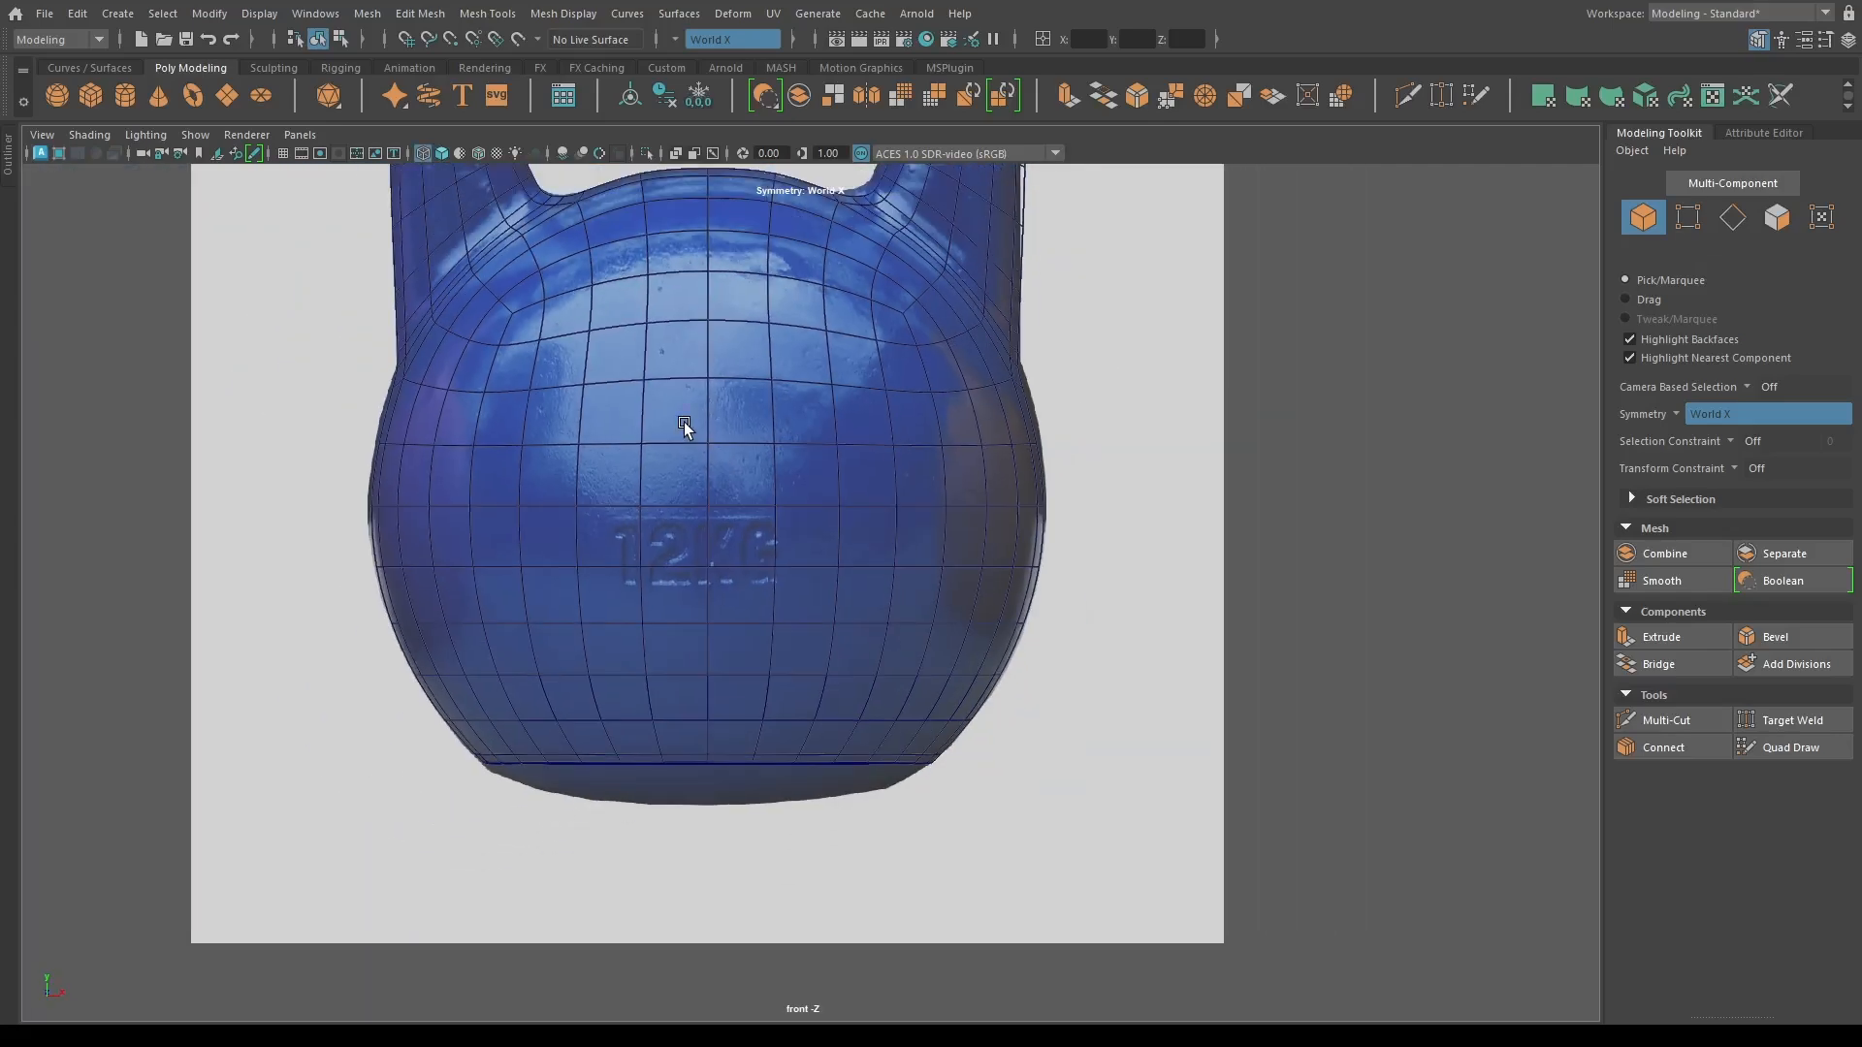
In the front view, adjust the vertices along the body's top edge inside the handle opening against the reference outline.
{"action": "scroll", "coordinate": [686, 415], "scroll_direction": "up", "scroll_amount": 3}
{"action": "left_click", "coordinate": [631, 573]}
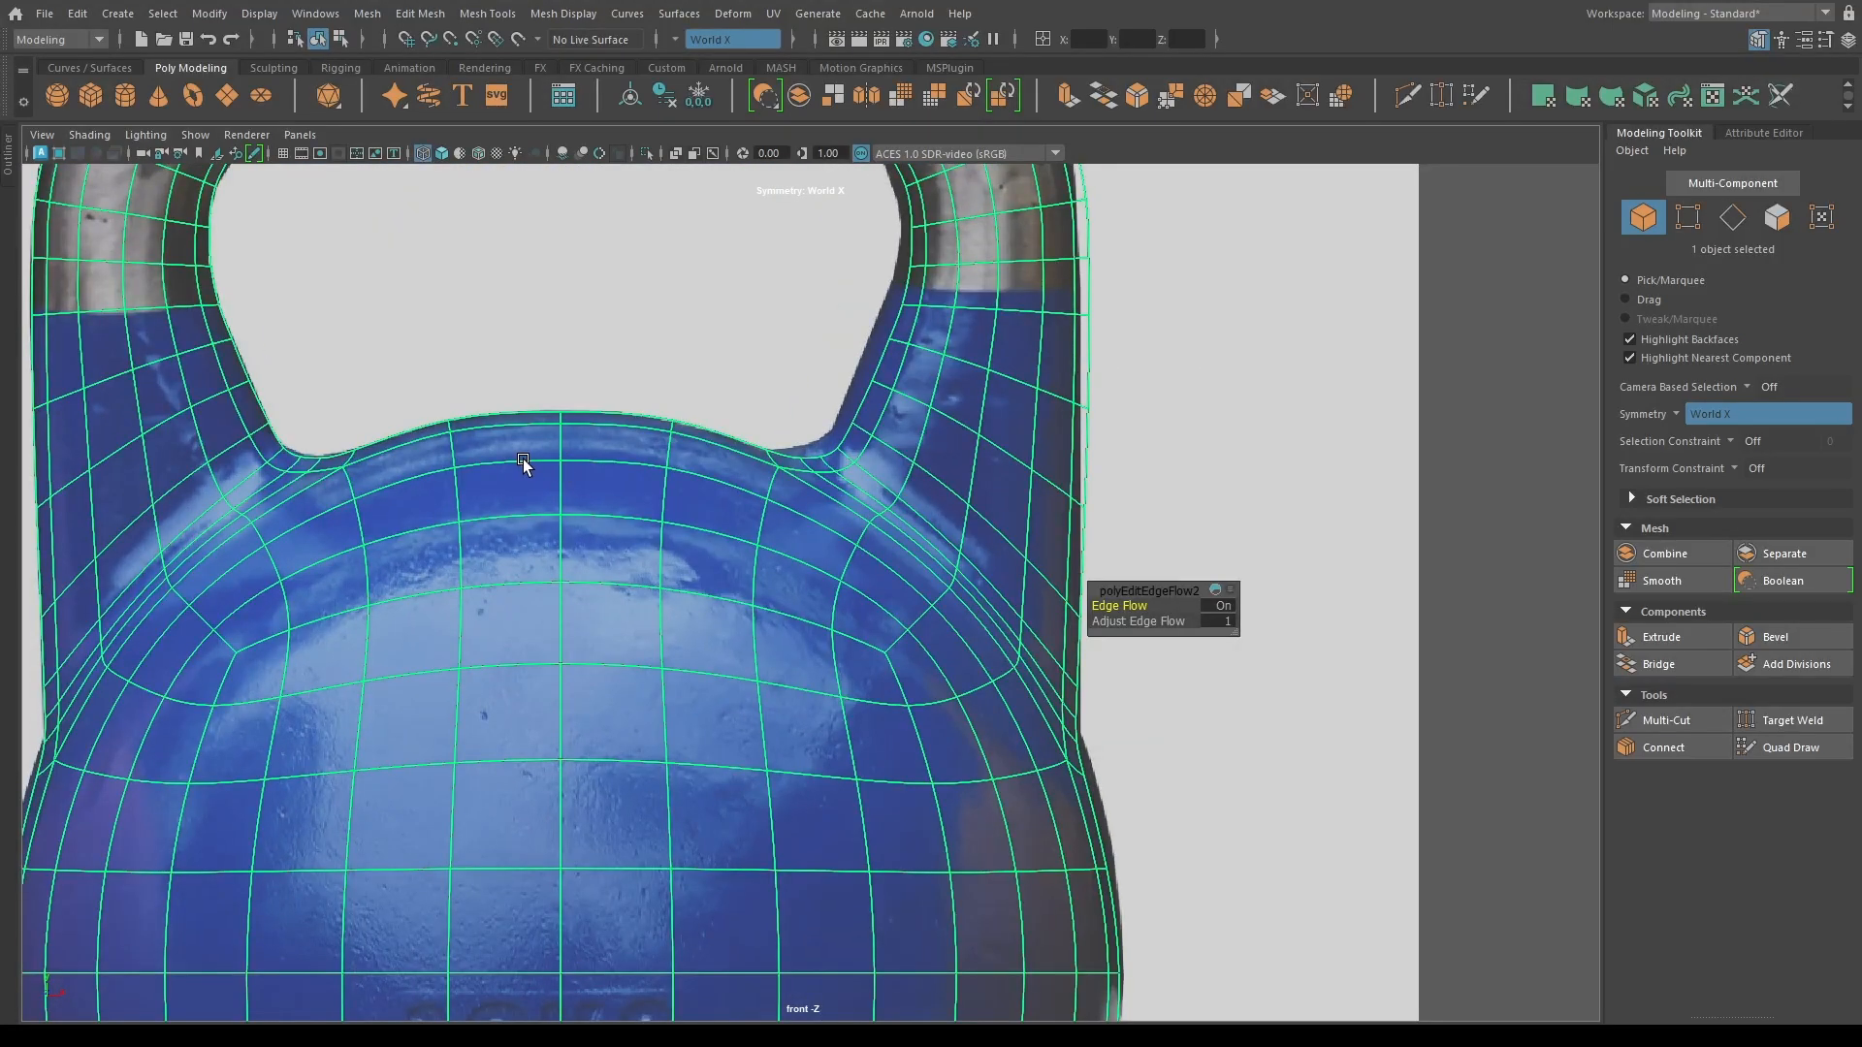
{"action": "key", "text": "F9"}
{"action": "left_click_drag", "start_coordinate": [403, 323], "coordinate": [458, 344]}
{"action": "key", "text": "w"}
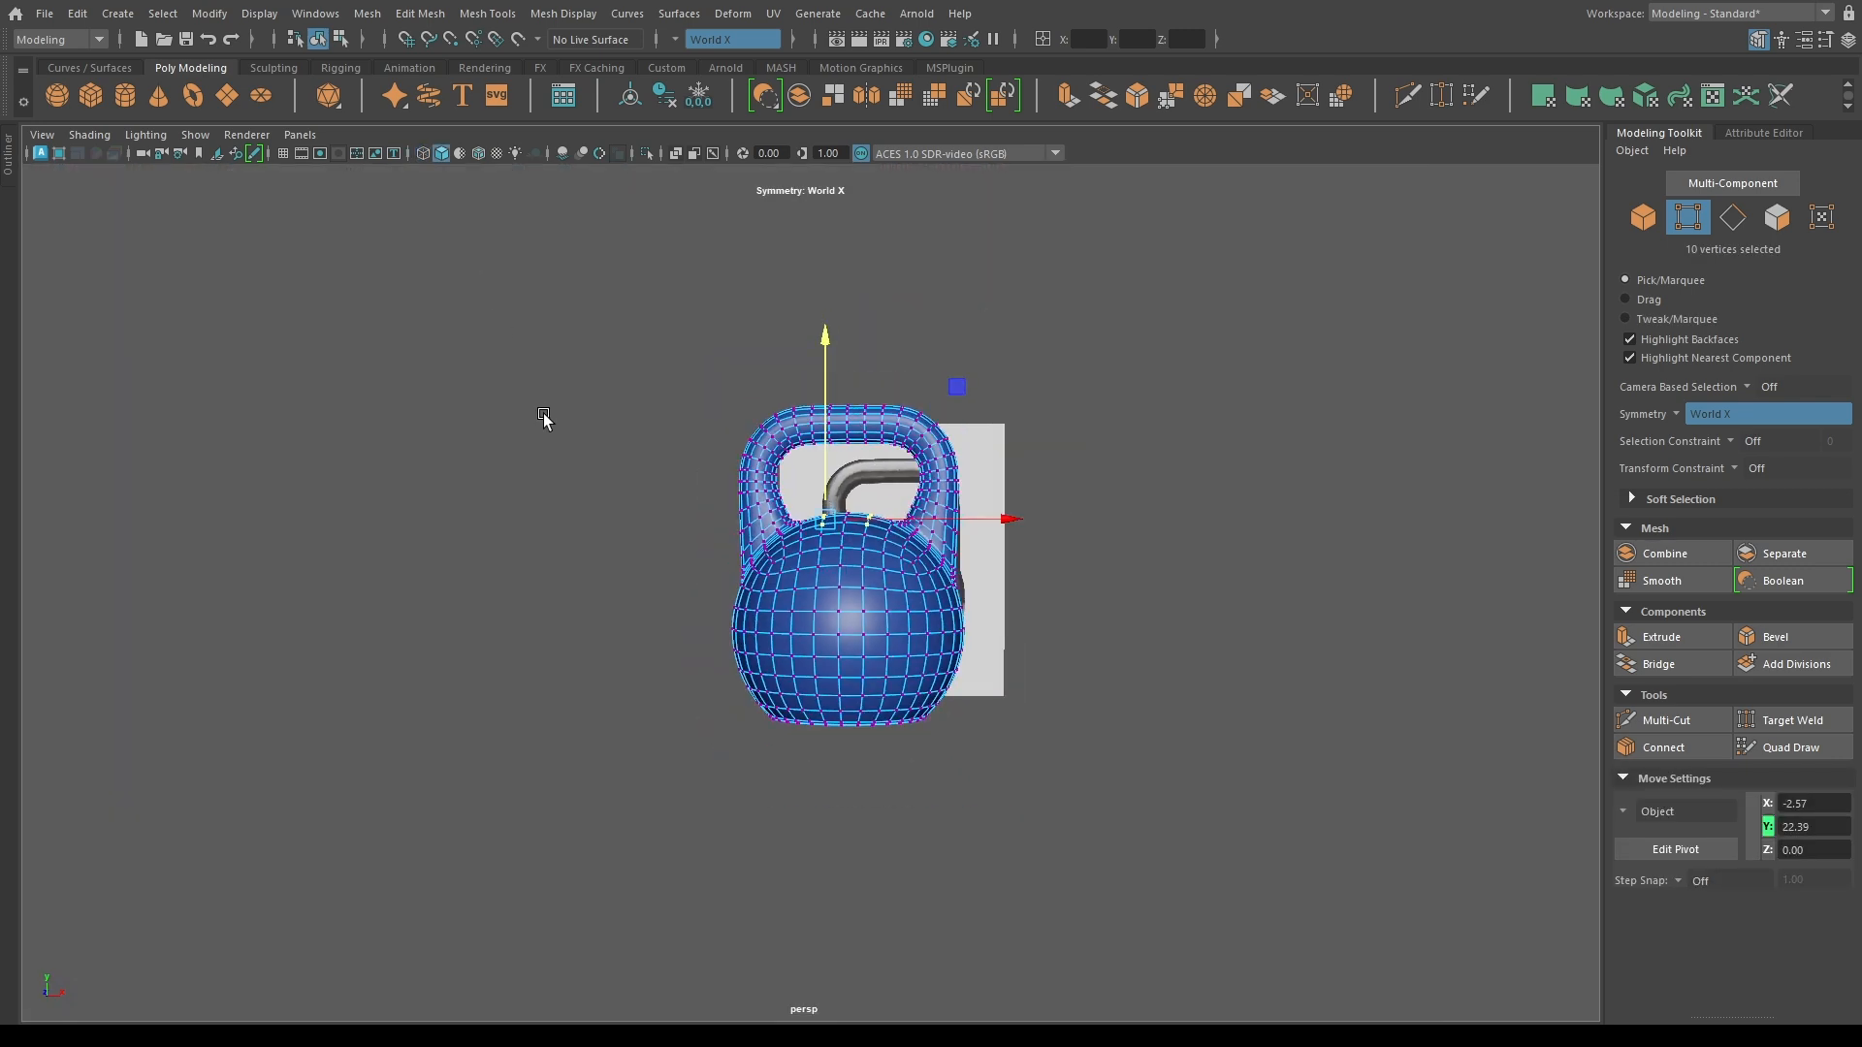
Examine the smoothed kettlebell's shading around the handle base from the front and the side.
{"action": "key", "text": "F8"}
{"action": "key", "text": "3"}
{"action": "scroll", "coordinate": [989, 694], "scroll_direction": "up", "scroll_amount": 5}
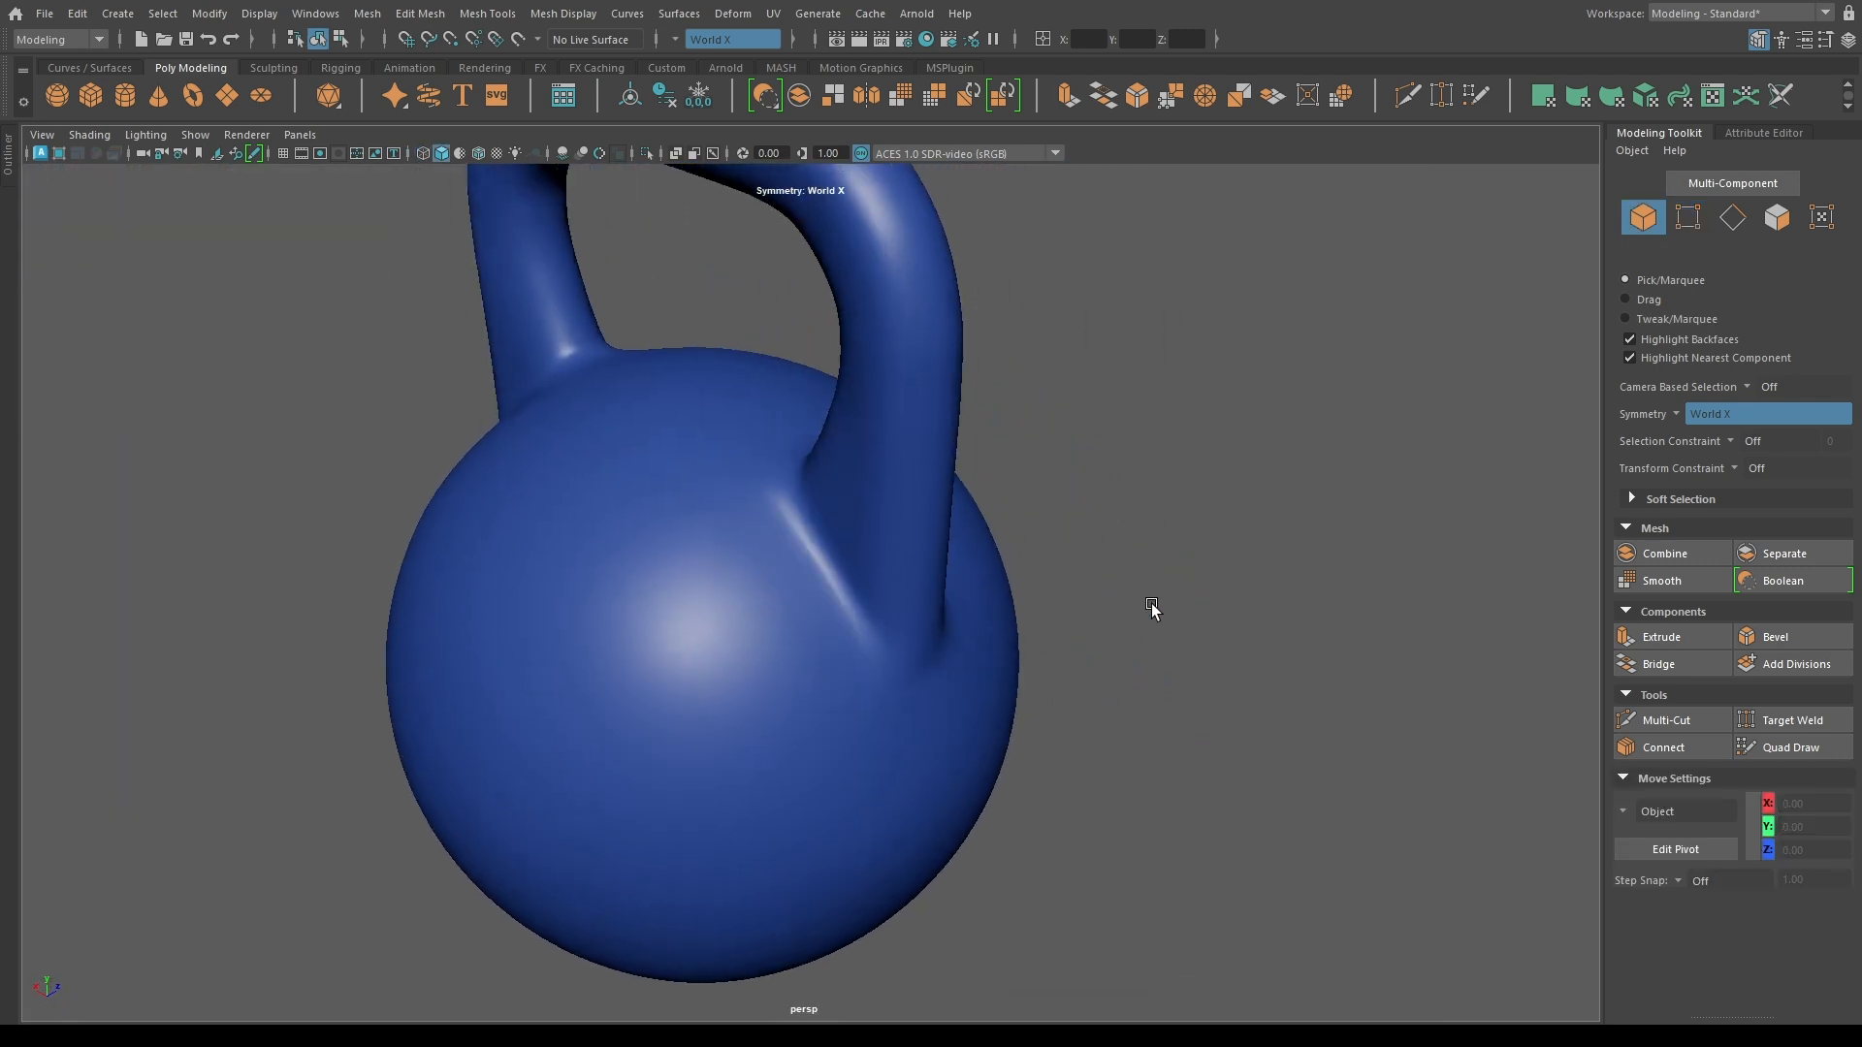
{"action": "left_click_drag", "start_coordinate": [1152, 608], "coordinate": [883, 587], "text": "alt"}
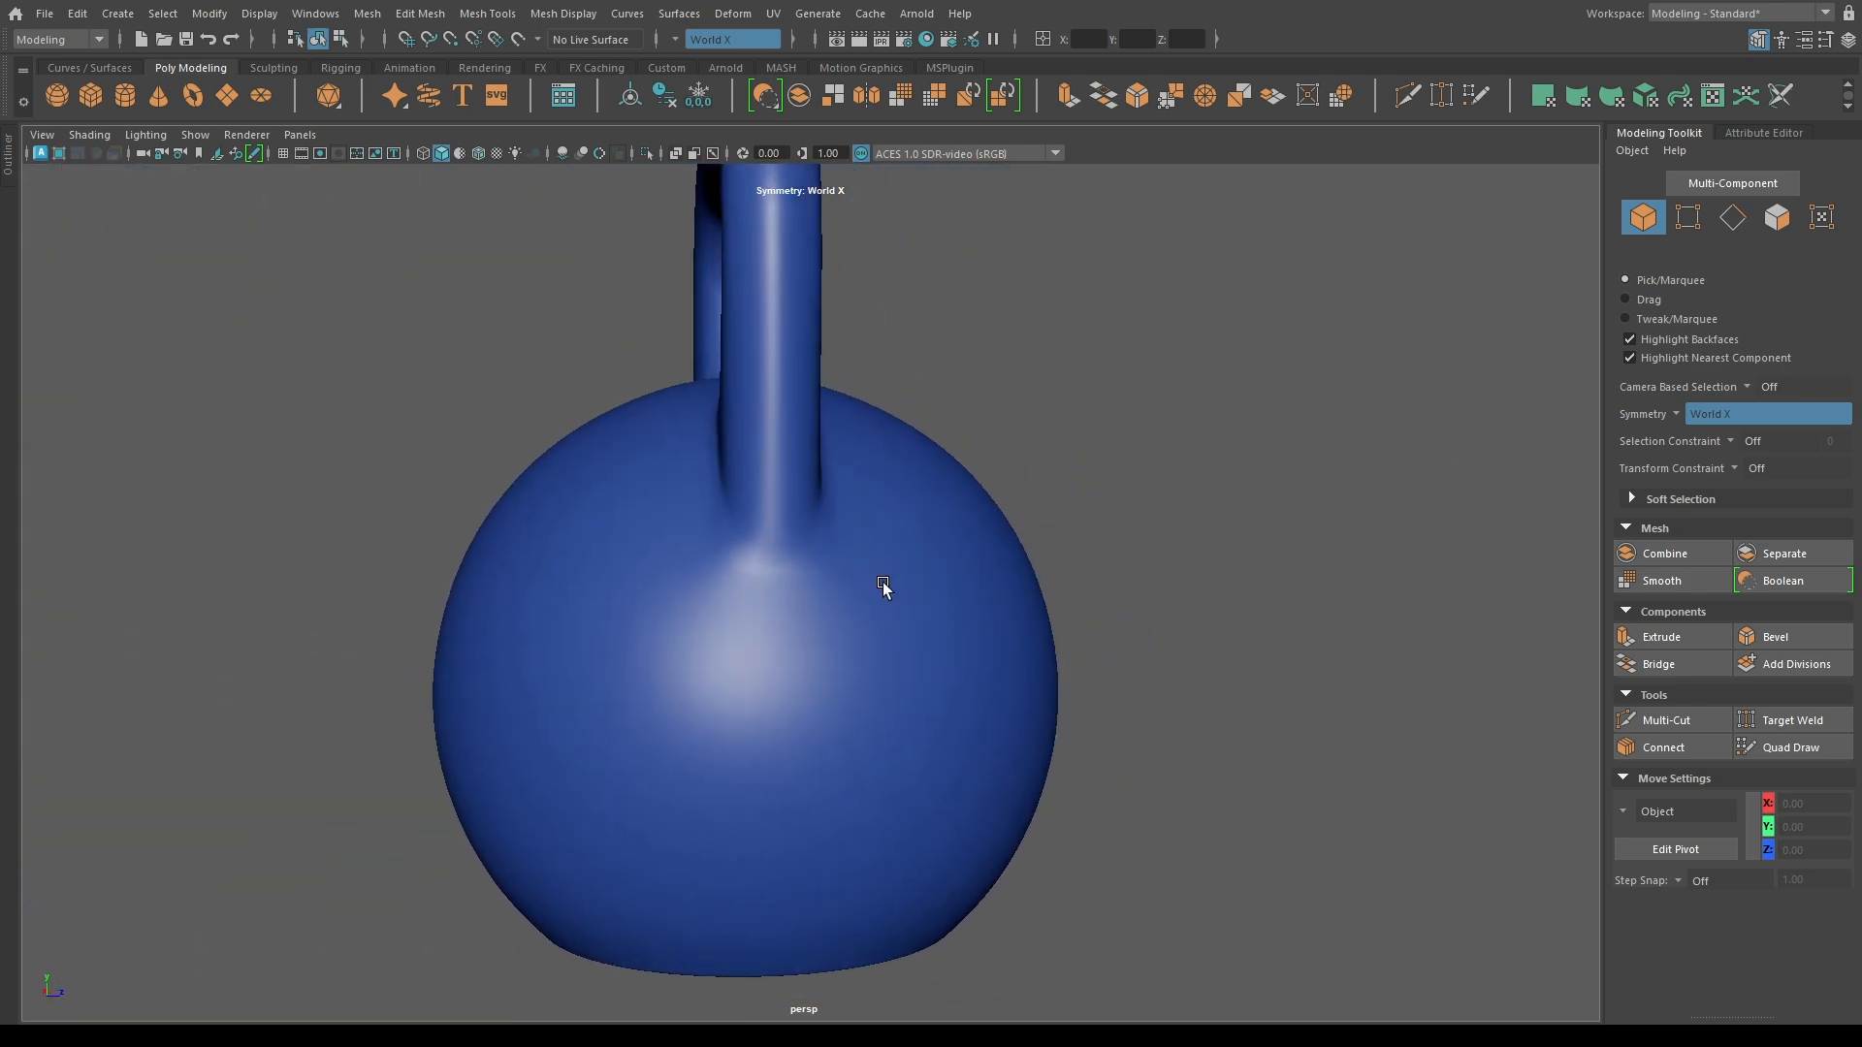
{"action": "left_click", "coordinate": [884, 583]}
{"action": "scroll", "coordinate": [1064, 525], "scroll_direction": "down", "scroll_amount": 5}
{"action": "left_click_drag", "start_coordinate": [1064, 525], "coordinate": [900, 563], "text": "alt"}
{"action": "left_click", "coordinate": [657, 580]}
{"action": "scroll", "coordinate": [747, 544], "scroll_direction": "up", "scroll_amount": 3}
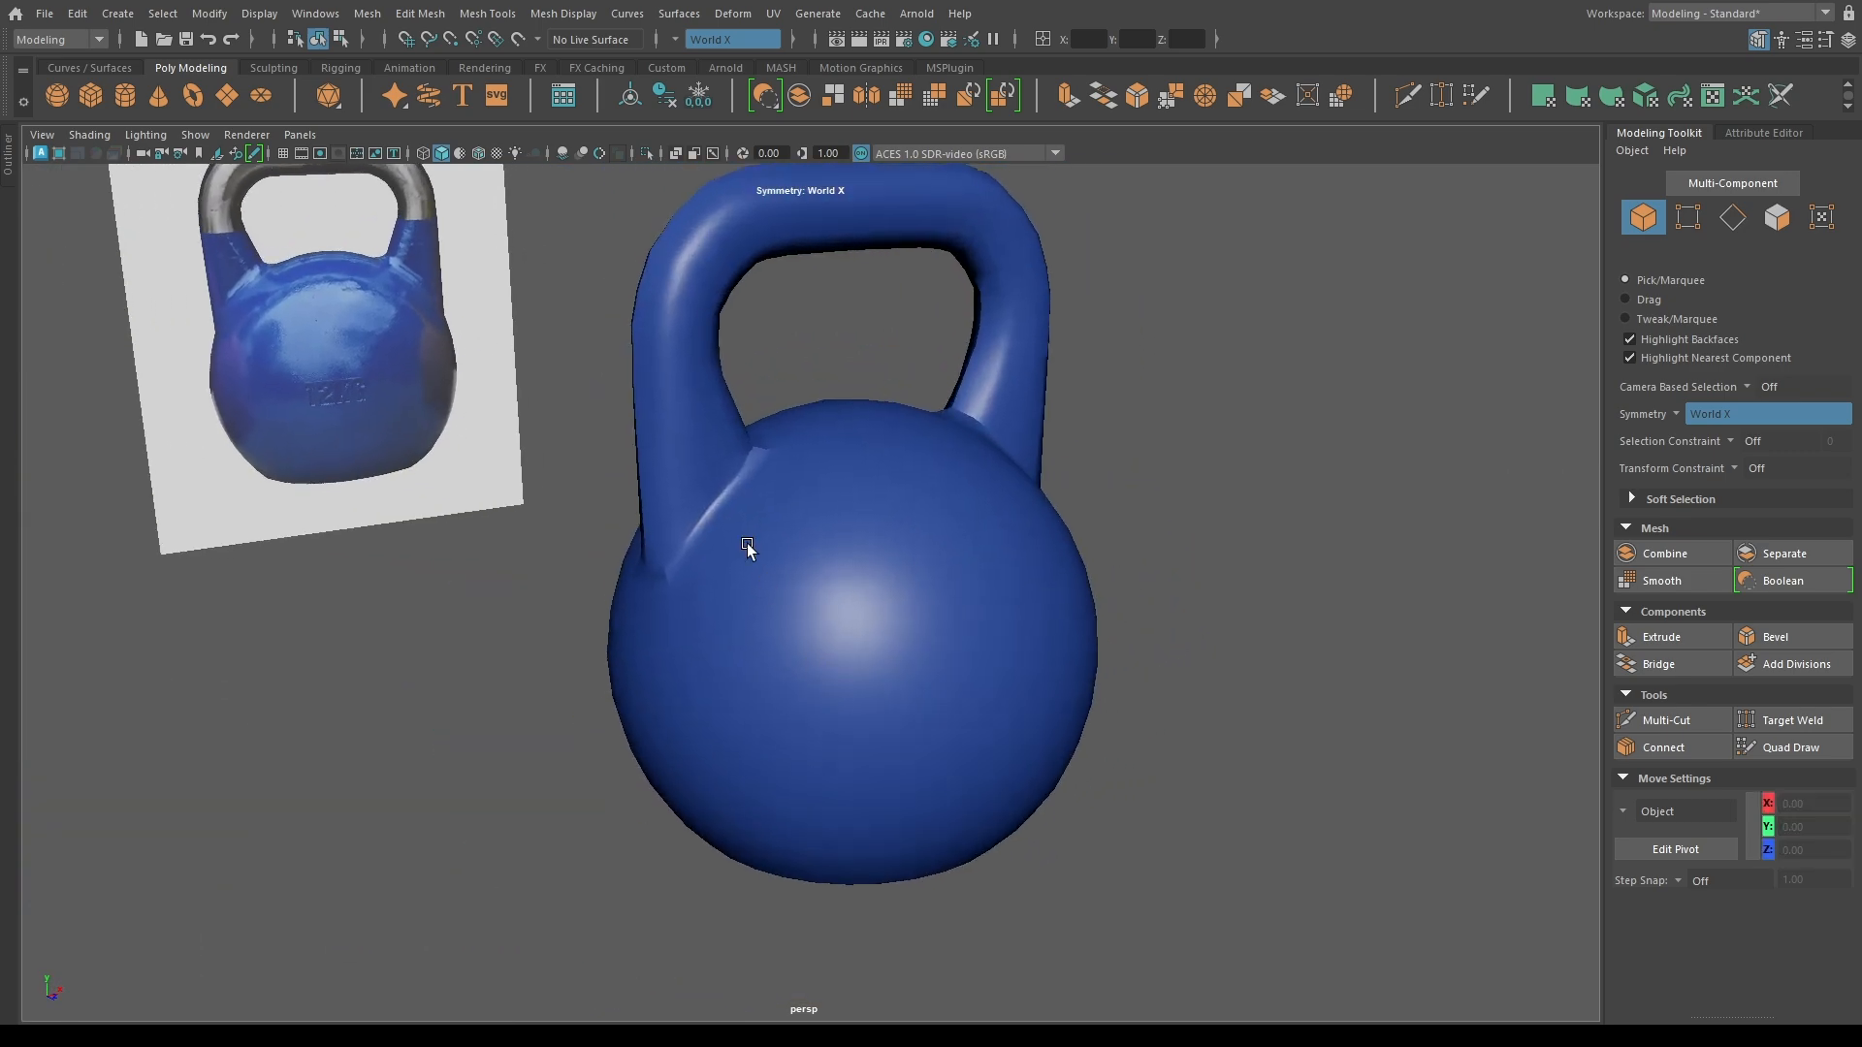
Select every edge of the unsmoothed kettlebell and return to object mode.
{"action": "left_click", "coordinate": [746, 544]}
{"action": "scroll", "coordinate": [747, 544], "scroll_direction": "down", "scroll_amount": 5}
{"action": "key", "text": "F10"}
{"action": "left_click_drag", "start_coordinate": [558, 234], "coordinate": [1338, 1006]}
{"action": "scroll", "coordinate": [698, 519], "scroll_direction": "up", "scroll_amount": 6}
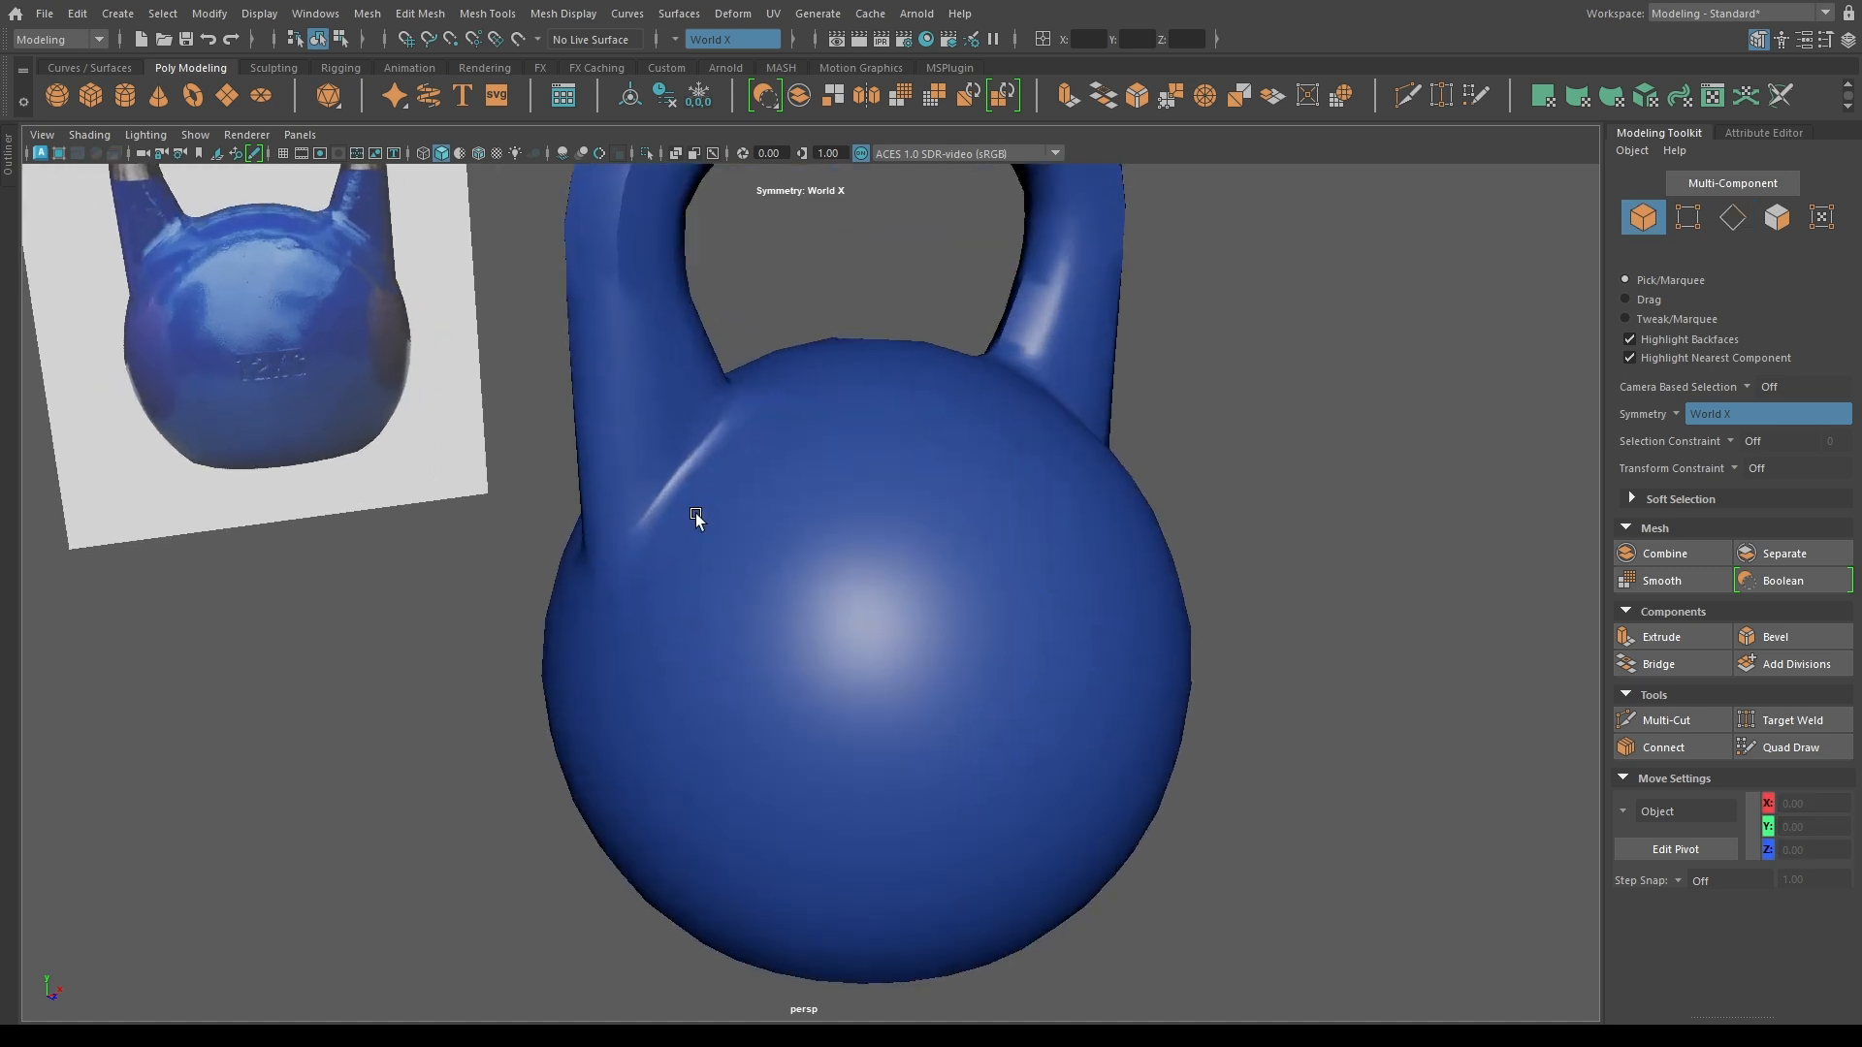
{"action": "scroll", "coordinate": [709, 488], "scroll_direction": "down", "scroll_amount": 2}
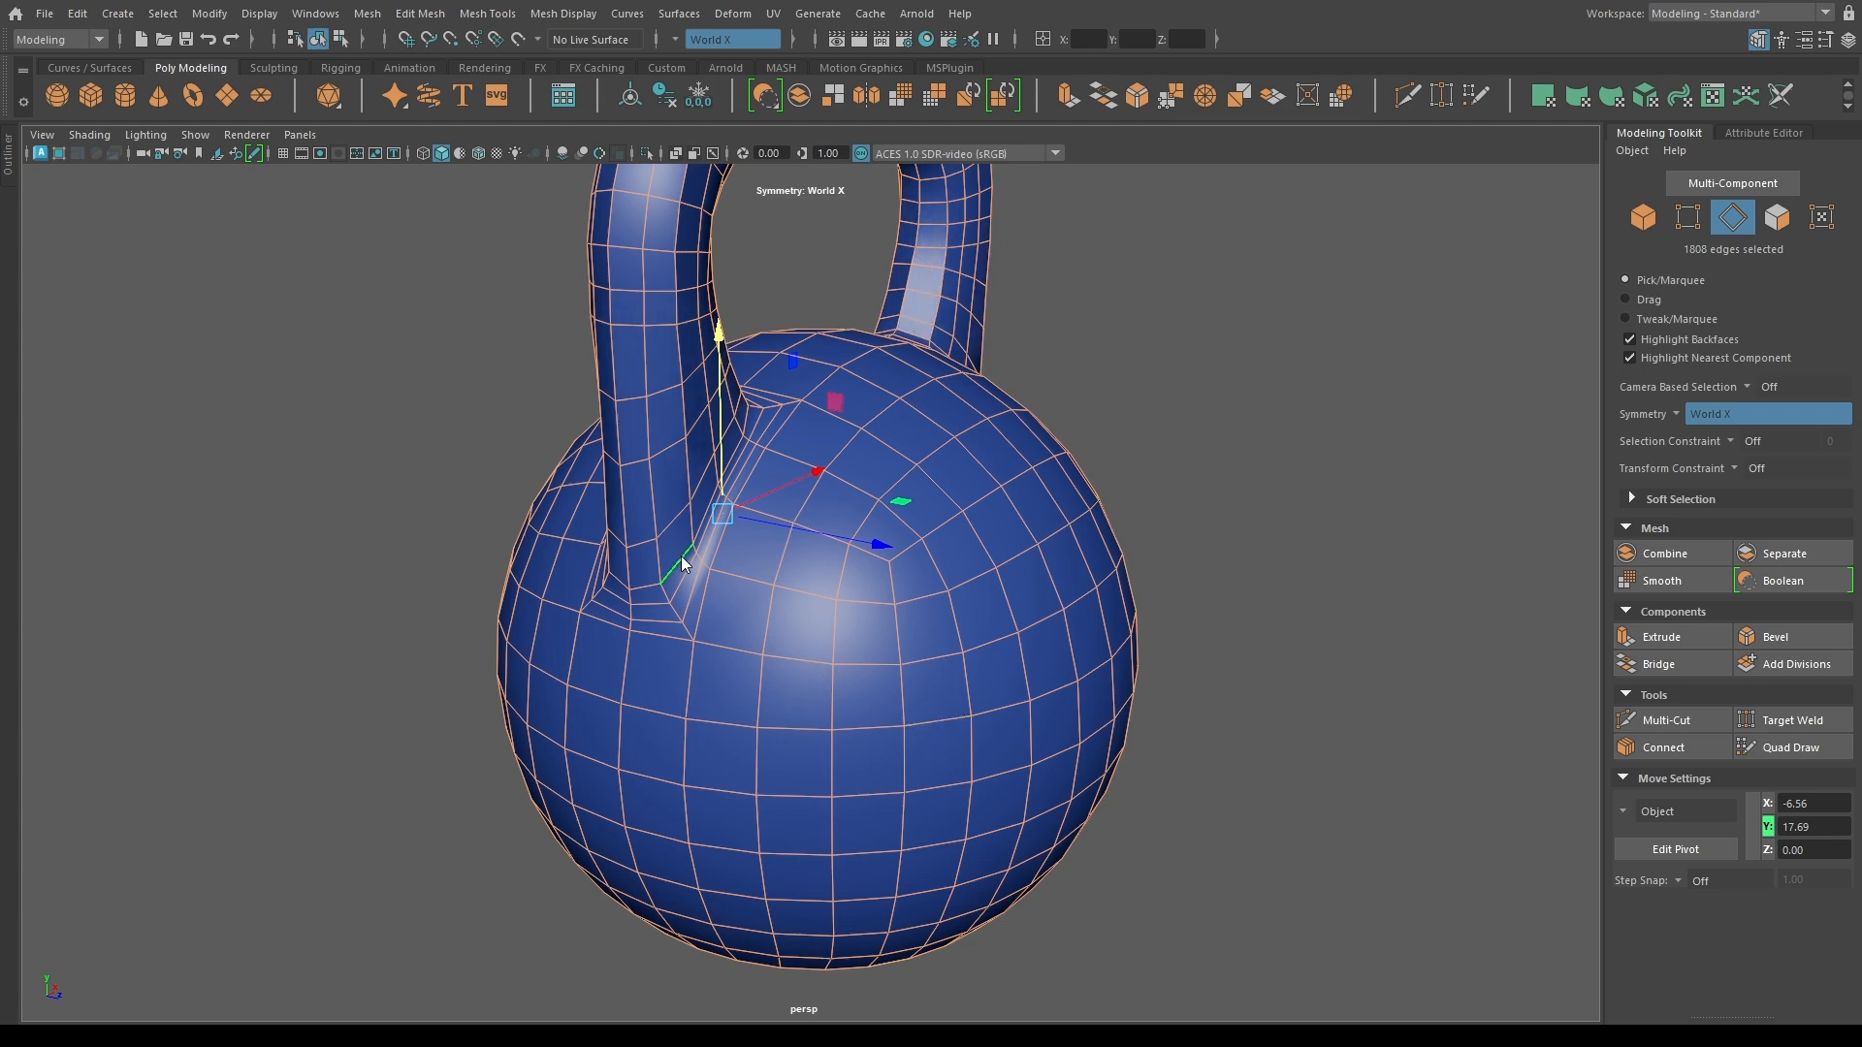
{"action": "key", "text": "F8"}
Inspect the unsmoothed kettlebell and its smooth preview from the side, the back and the front.
{"action": "left_click_drag", "start_coordinate": [1005, 386], "coordinate": [765, 417], "text": "alt"}
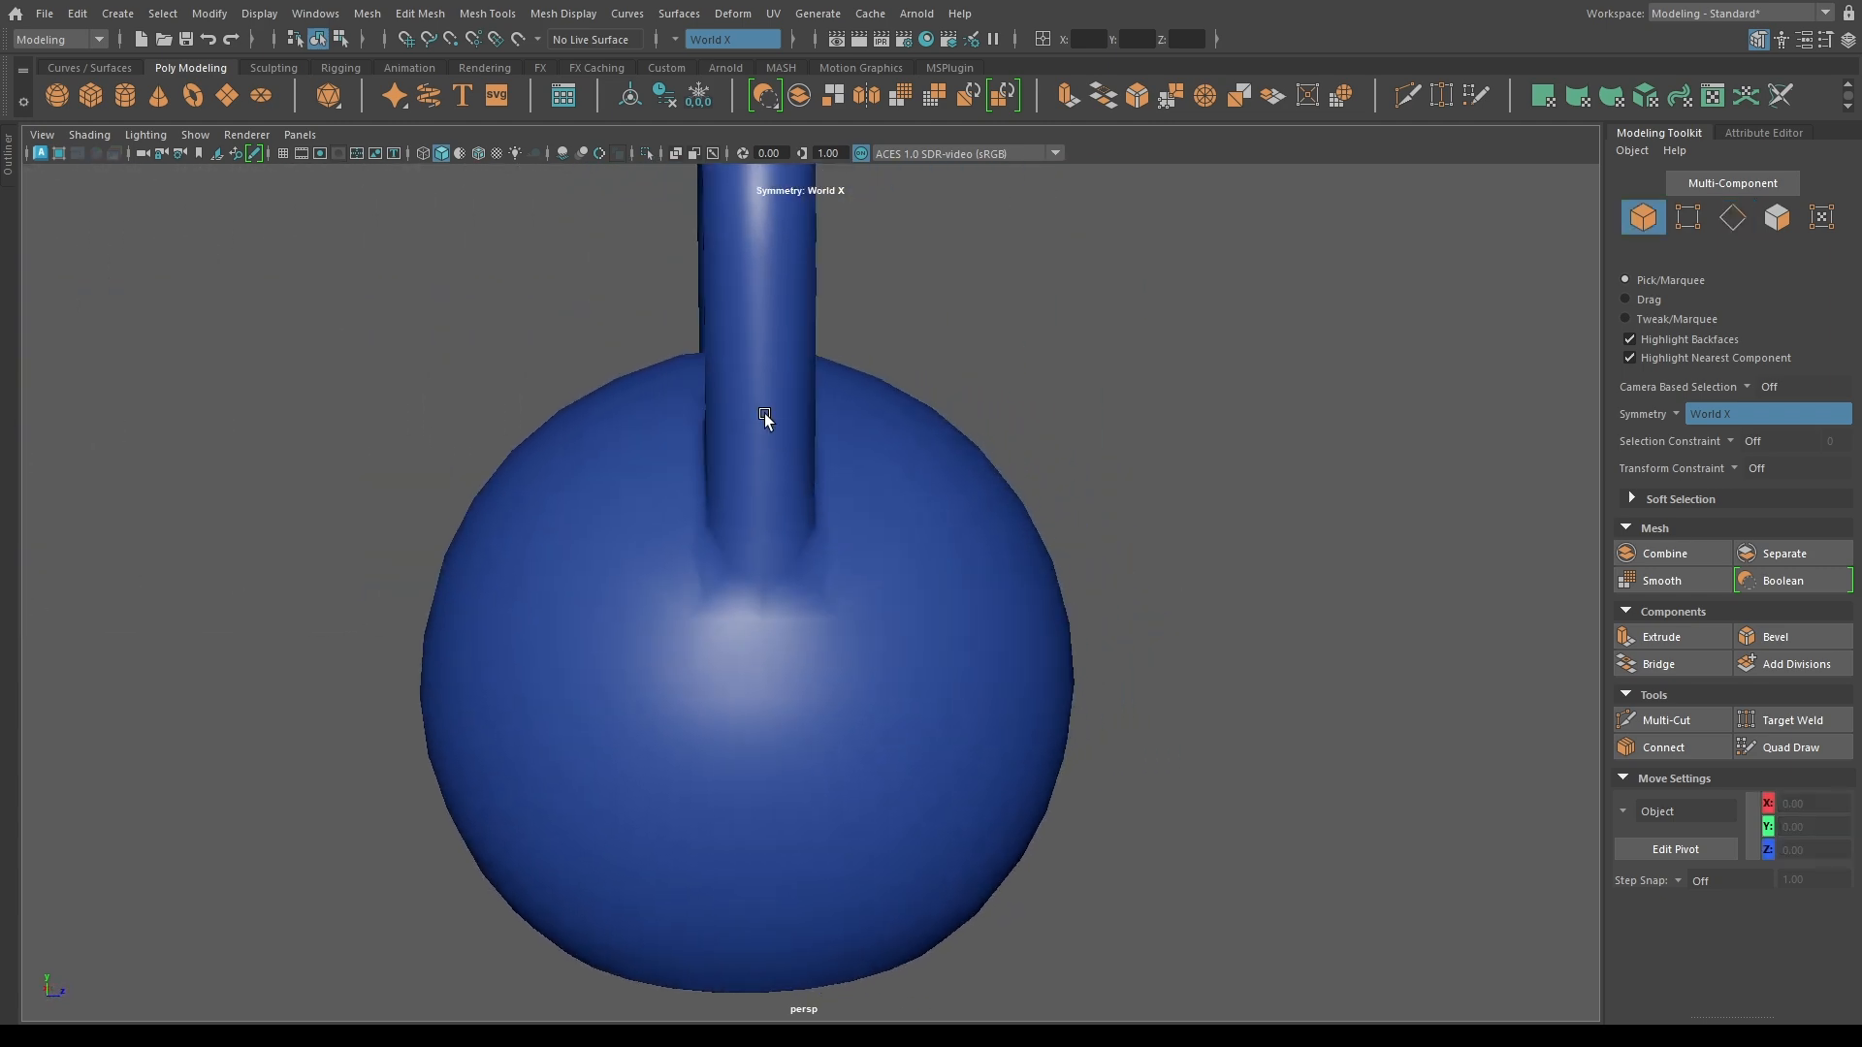
{"action": "middle_click_drag", "start_coordinate": [765, 417], "coordinate": [636, 650], "text": "alt"}
{"action": "left_click_drag", "start_coordinate": [636, 650], "coordinate": [759, 603], "text": "alt"}
{"action": "left_click", "coordinate": [712, 647]}
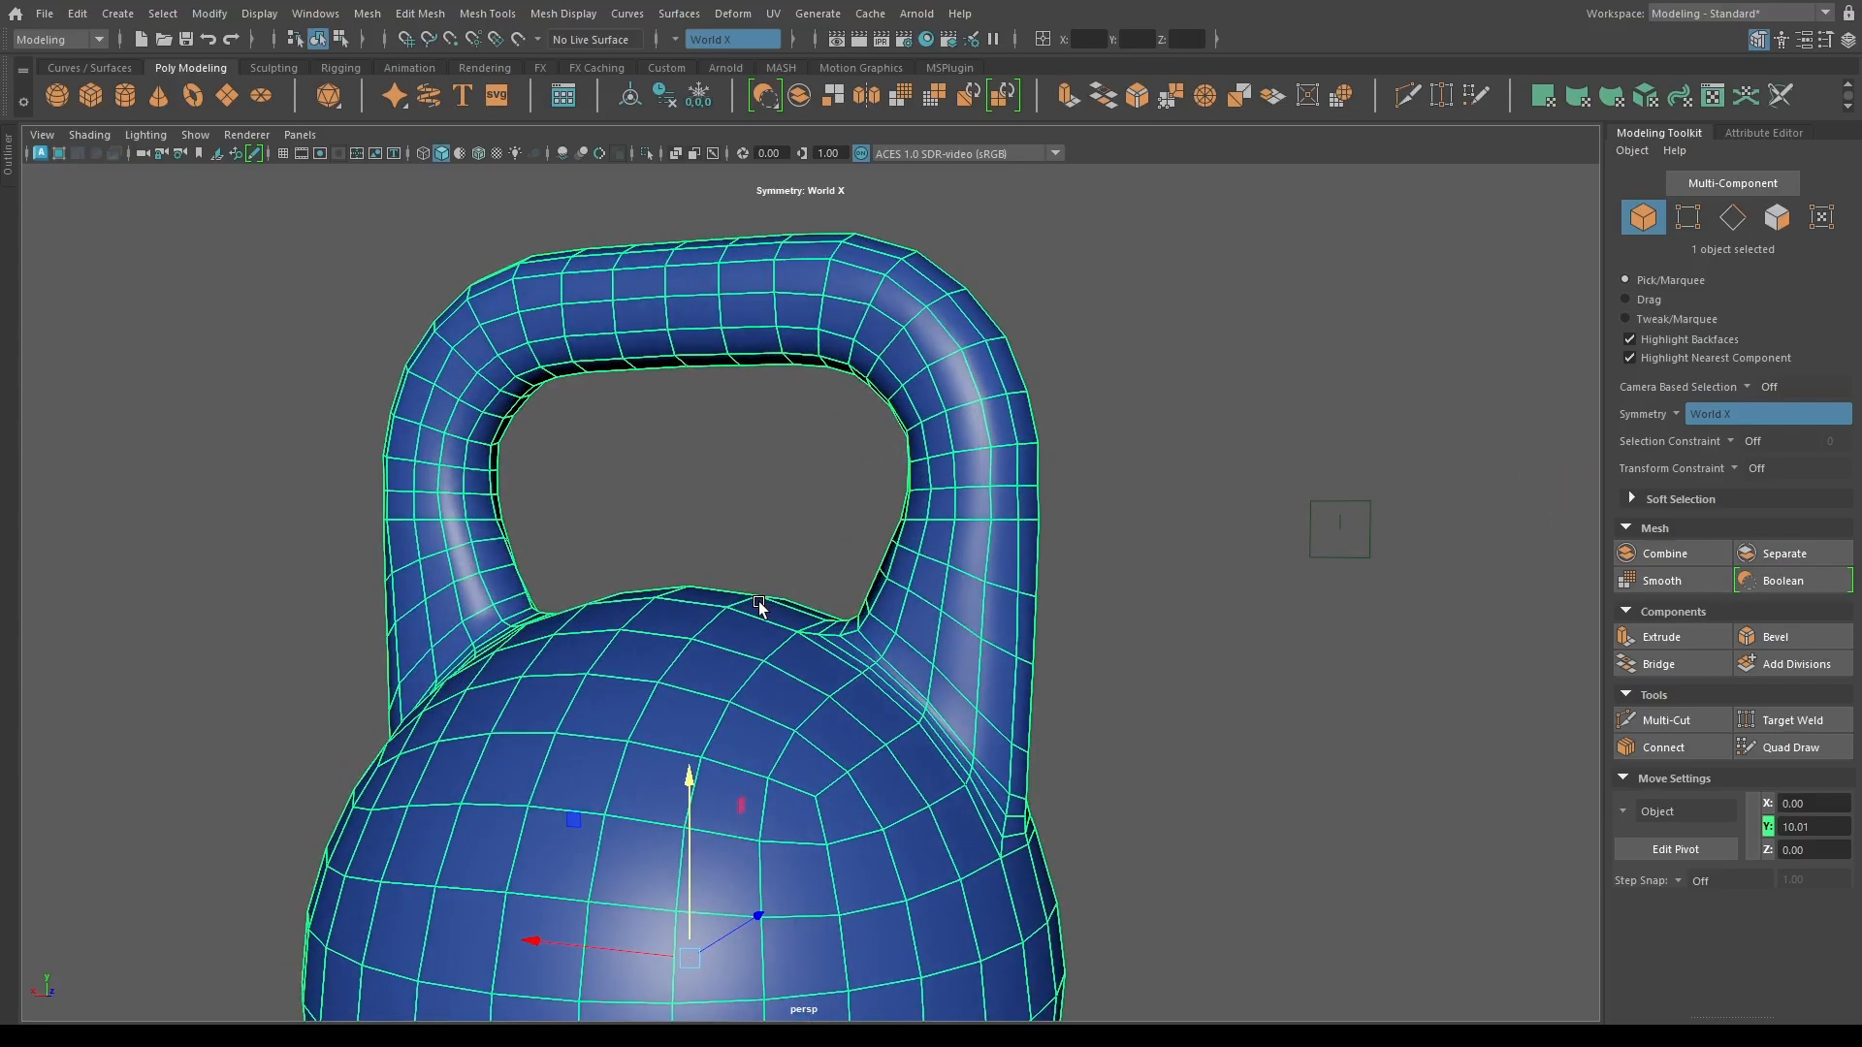
{"action": "key", "text": "3"}
{"action": "left_click", "coordinate": [856, 539]}
{"action": "right_click_drag", "start_coordinate": [854, 541], "coordinate": [776, 572], "text": "alt"}
{"action": "left_click_drag", "start_coordinate": [776, 572], "coordinate": [427, 586], "text": "alt"}
{"action": "right_click_drag", "start_coordinate": [427, 586], "coordinate": [642, 525], "text": "alt"}
{"action": "left_click", "coordinate": [648, 528]}
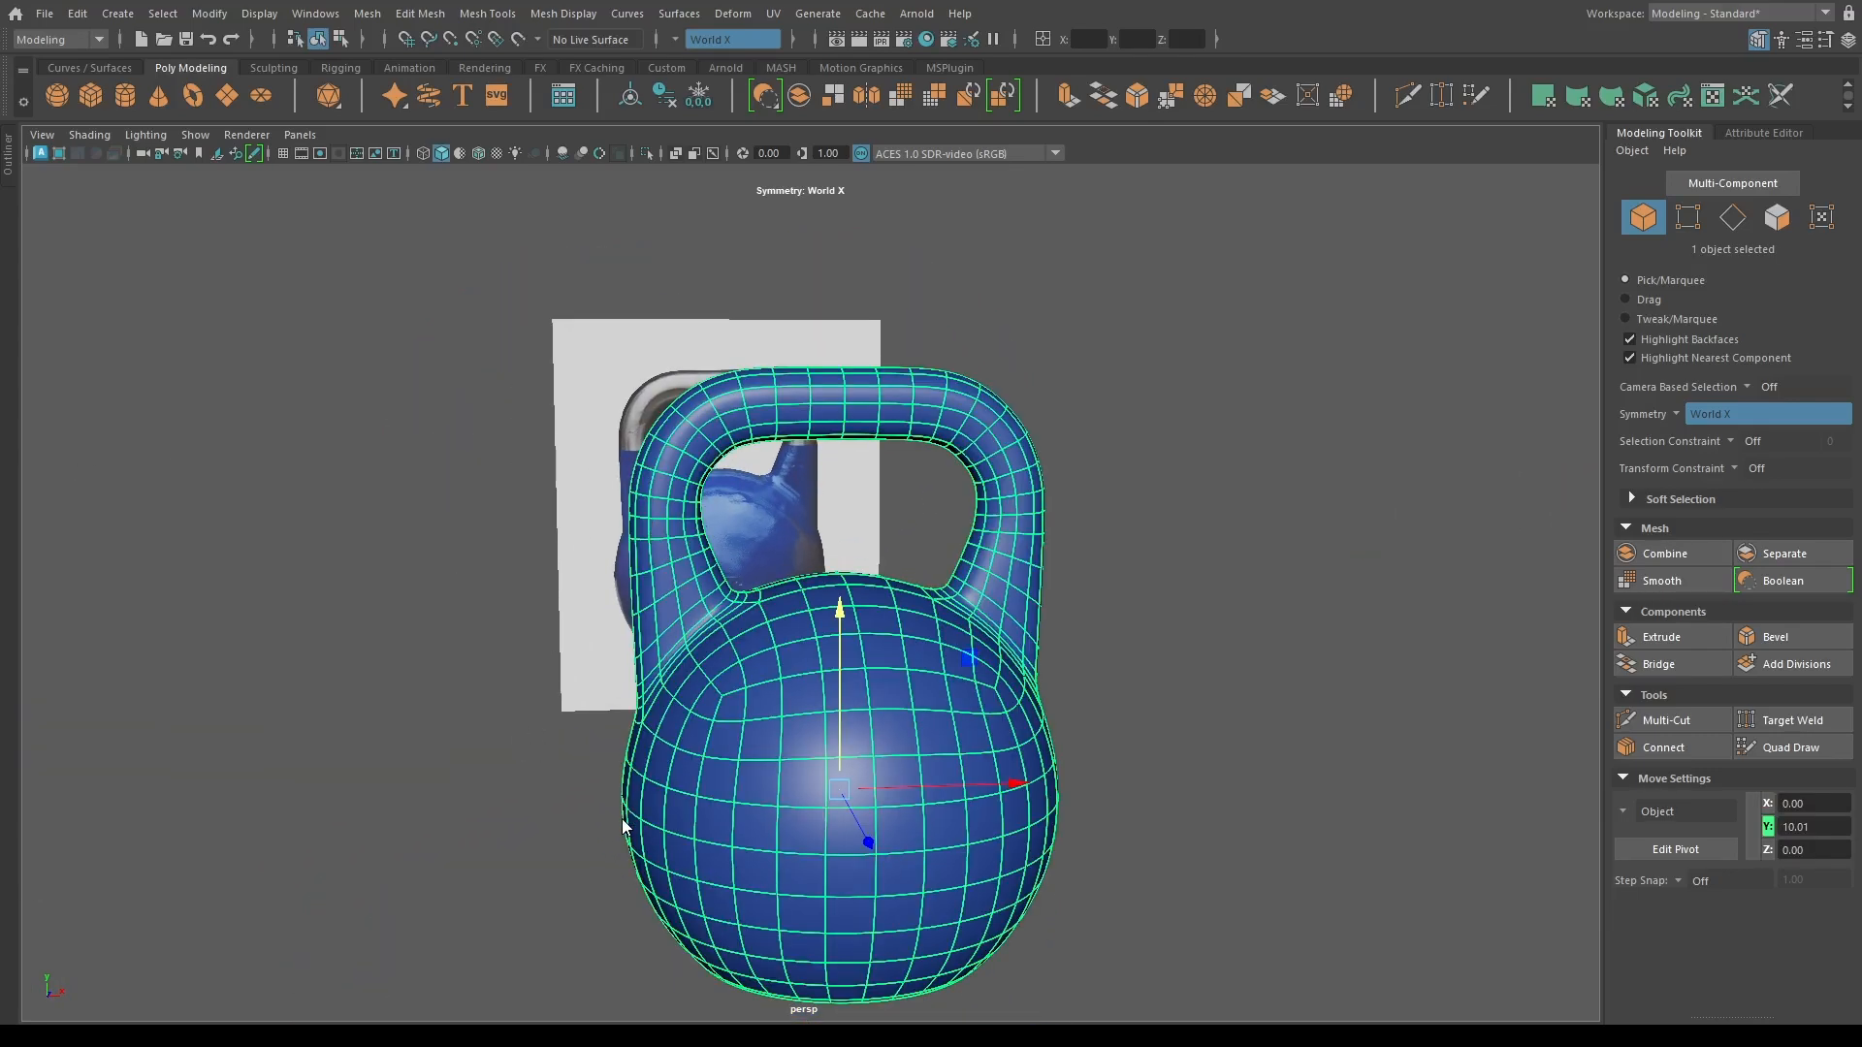
Apply Smooth to the kettlebell to subdivide its mesh.
{"action": "key", "text": "g"}
{"action": "left_click", "coordinate": [624, 631]}
{"action": "left_click_drag", "start_coordinate": [631, 626], "coordinate": [698, 601], "text": "alt"}
{"action": "right_click_drag", "start_coordinate": [834, 669], "coordinate": [762, 686], "text": "alt"}
{"action": "left_click", "coordinate": [760, 684]}
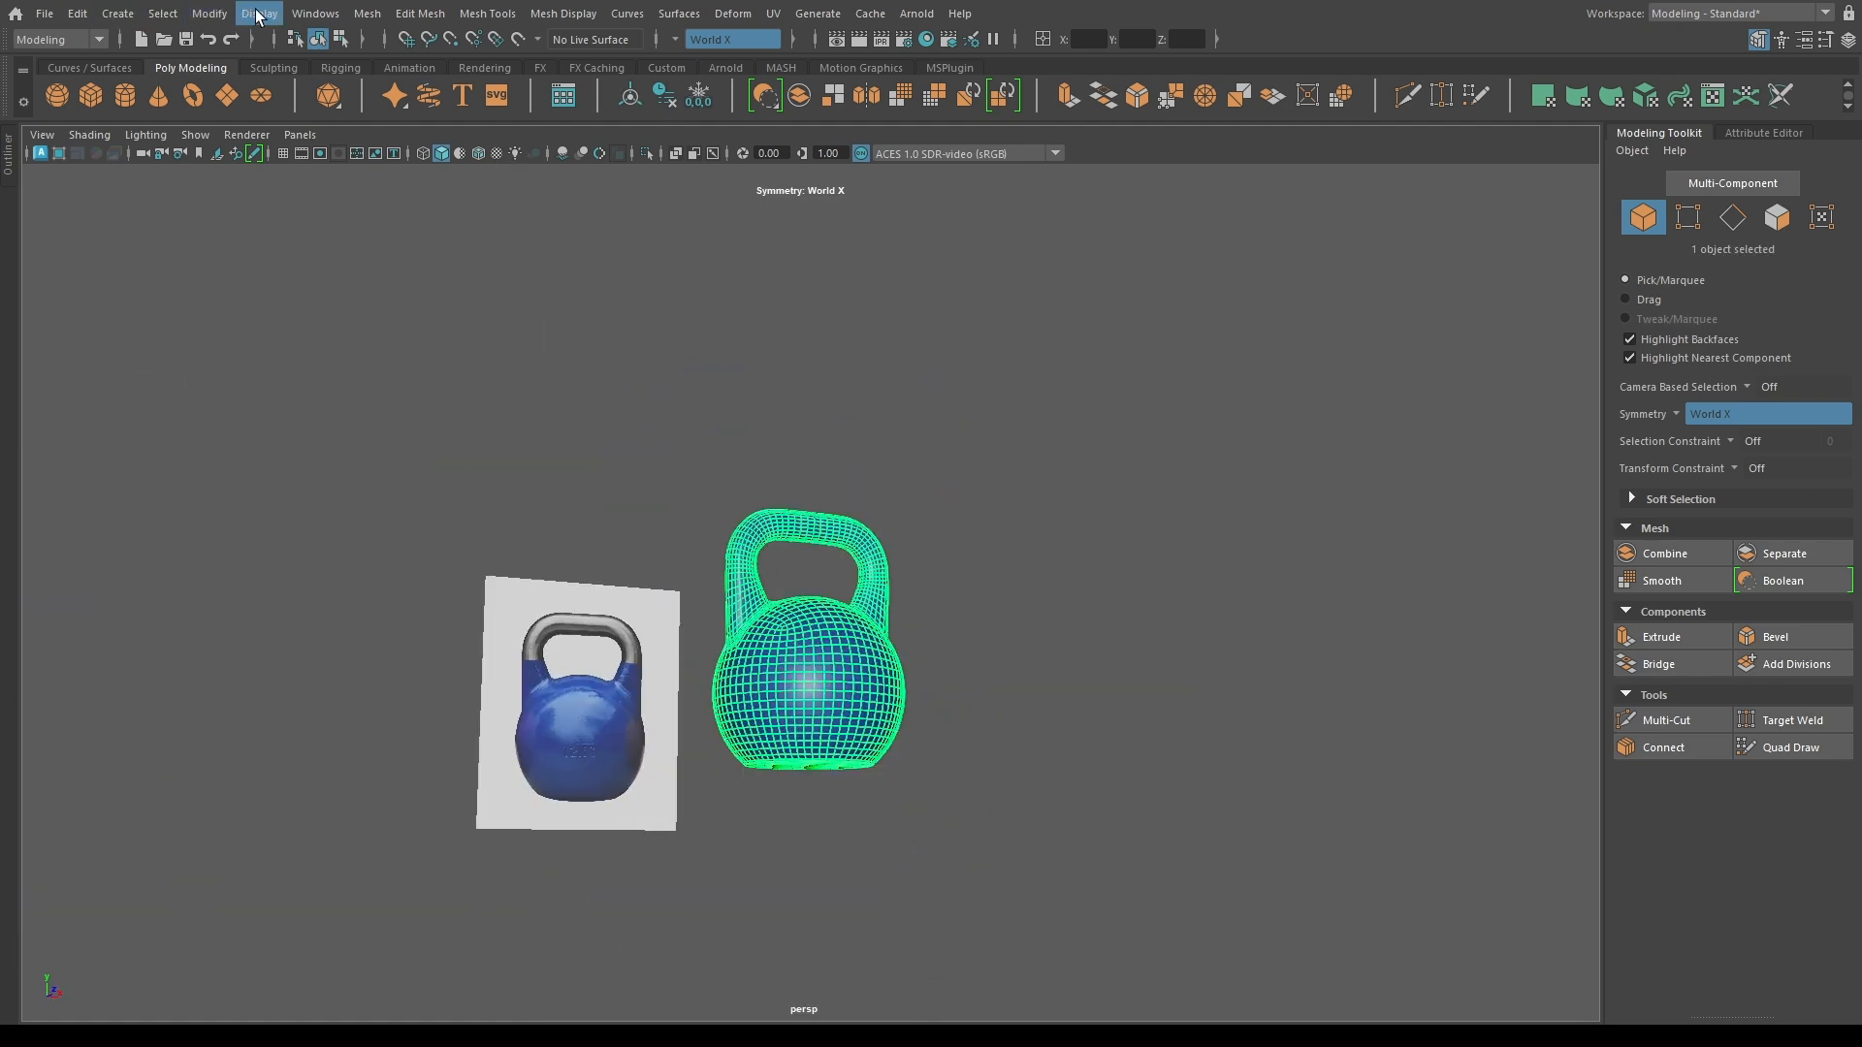
Check the smoothed kettlebell's polygon count with the heads-up poly count display, and hide the display again.
{"action": "left_click", "coordinate": [635, 360]}
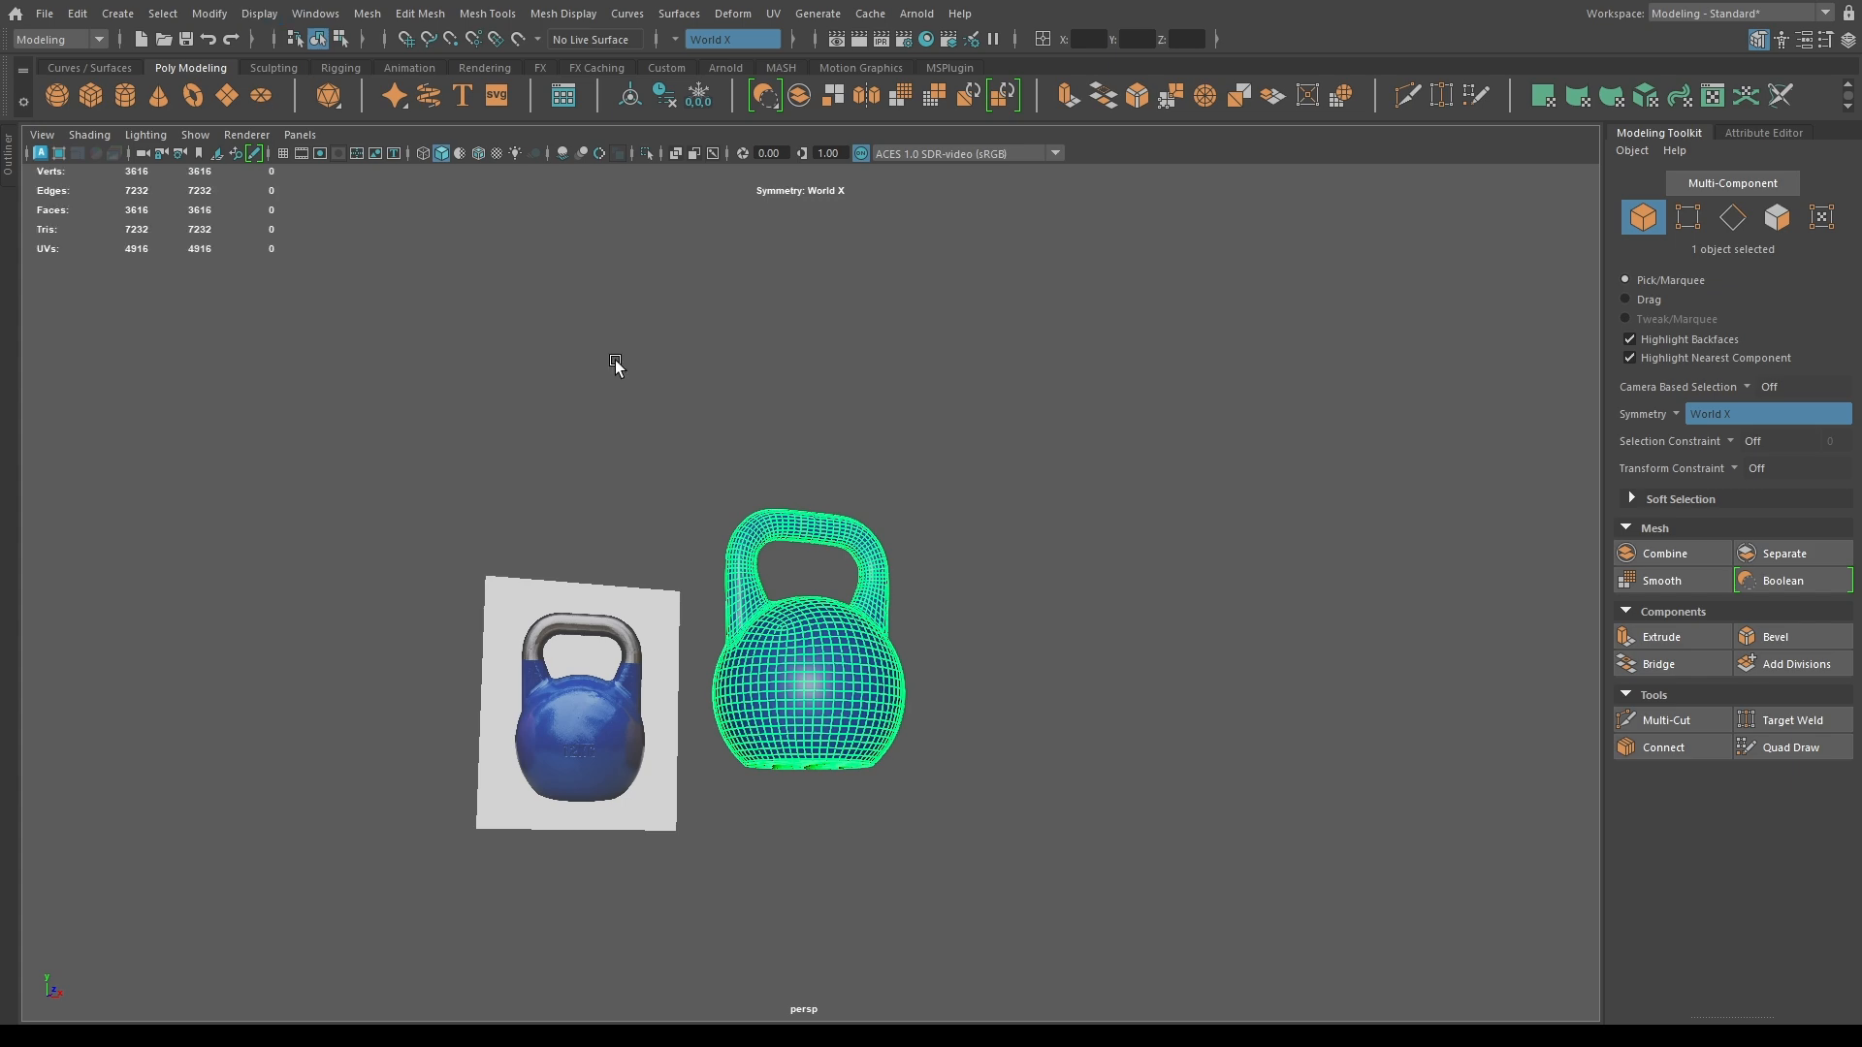
{"action": "left_click_drag", "start_coordinate": [699, 599], "coordinate": [553, 607], "text": "alt"}
{"action": "right_click_drag", "start_coordinate": [552, 607], "coordinate": [650, 660], "text": "alt"}
{"action": "left_click_drag", "start_coordinate": [650, 660], "coordinate": [950, 683], "text": "alt"}
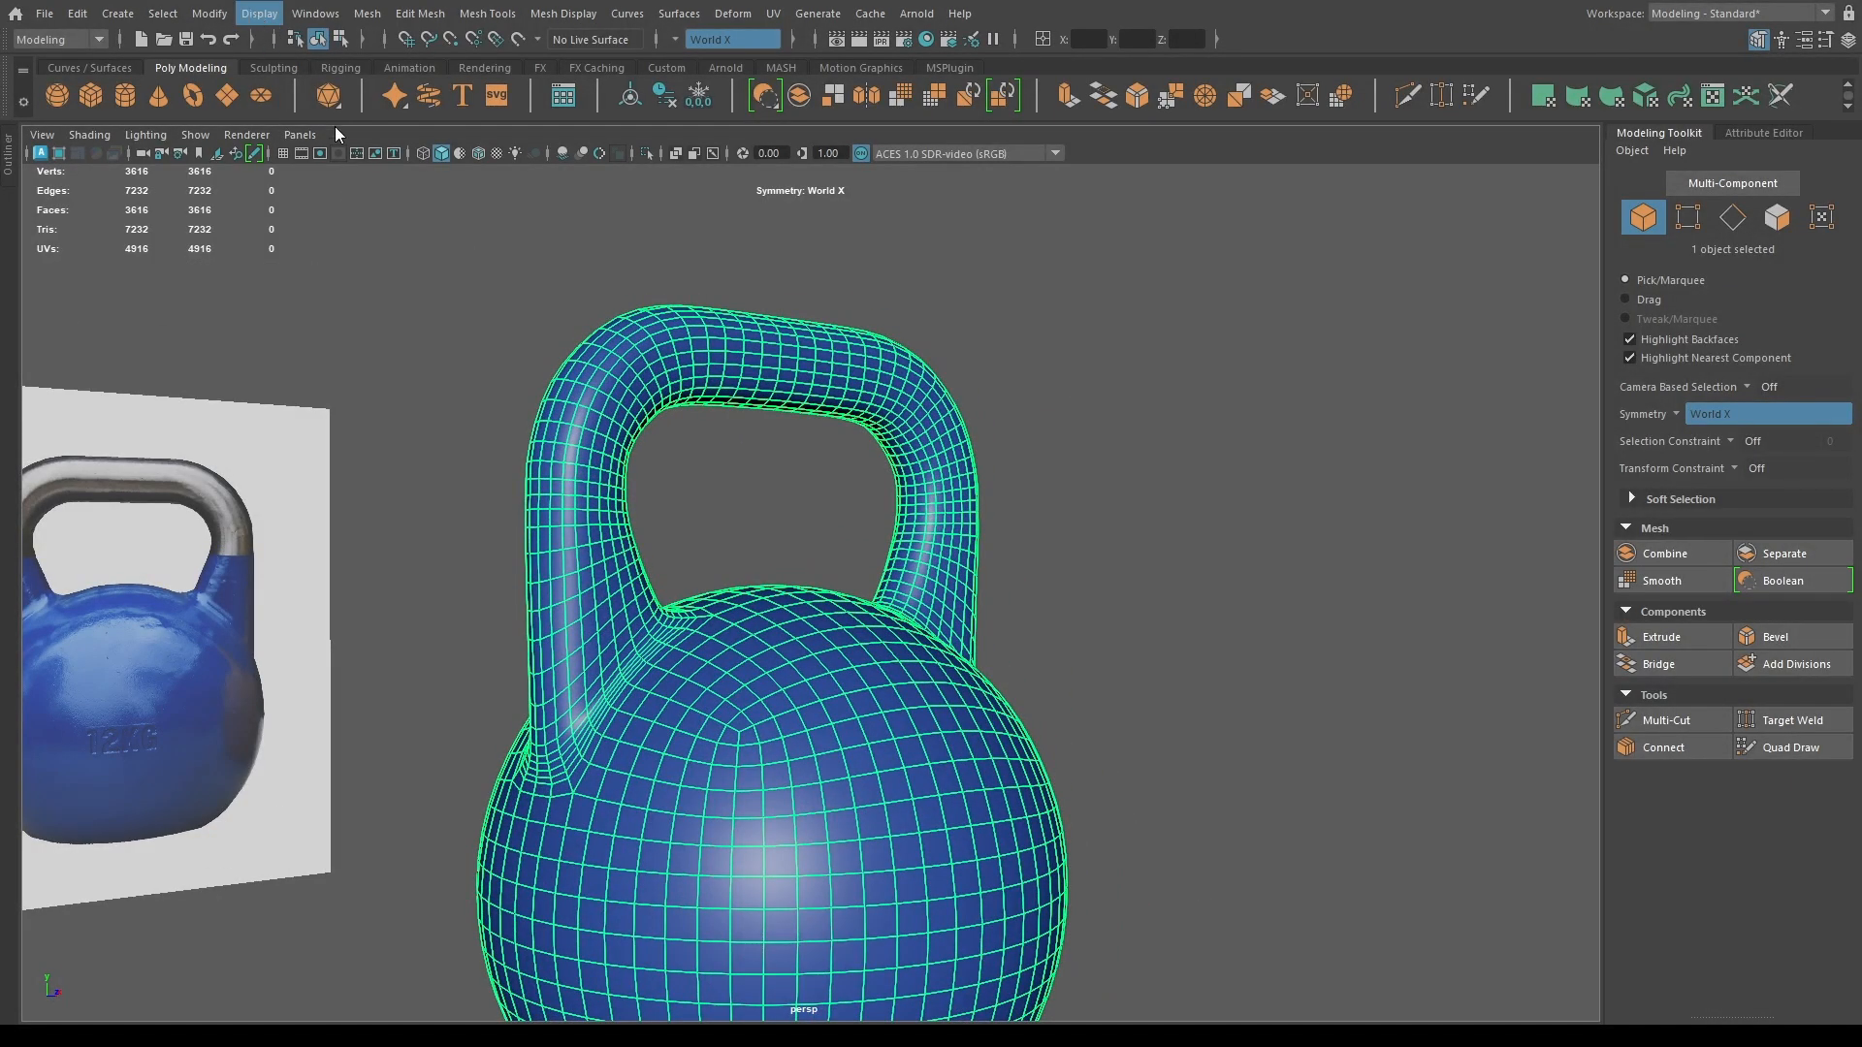
{"action": "left_click", "coordinate": [625, 357]}
Deselect the smoothed kettlebell and turn symmetry off.
{"action": "left_click", "coordinate": [254, 380]}
{"action": "scroll", "coordinate": [339, 427], "scroll_direction": "down", "scroll_amount": 3}
{"action": "left_click_drag", "start_coordinate": [640, 504], "coordinate": [553, 499], "text": "alt"}
{"action": "key", "text": "w"}
{"action": "left_click_drag", "start_coordinate": [818, 614], "coordinate": [819, 400]}
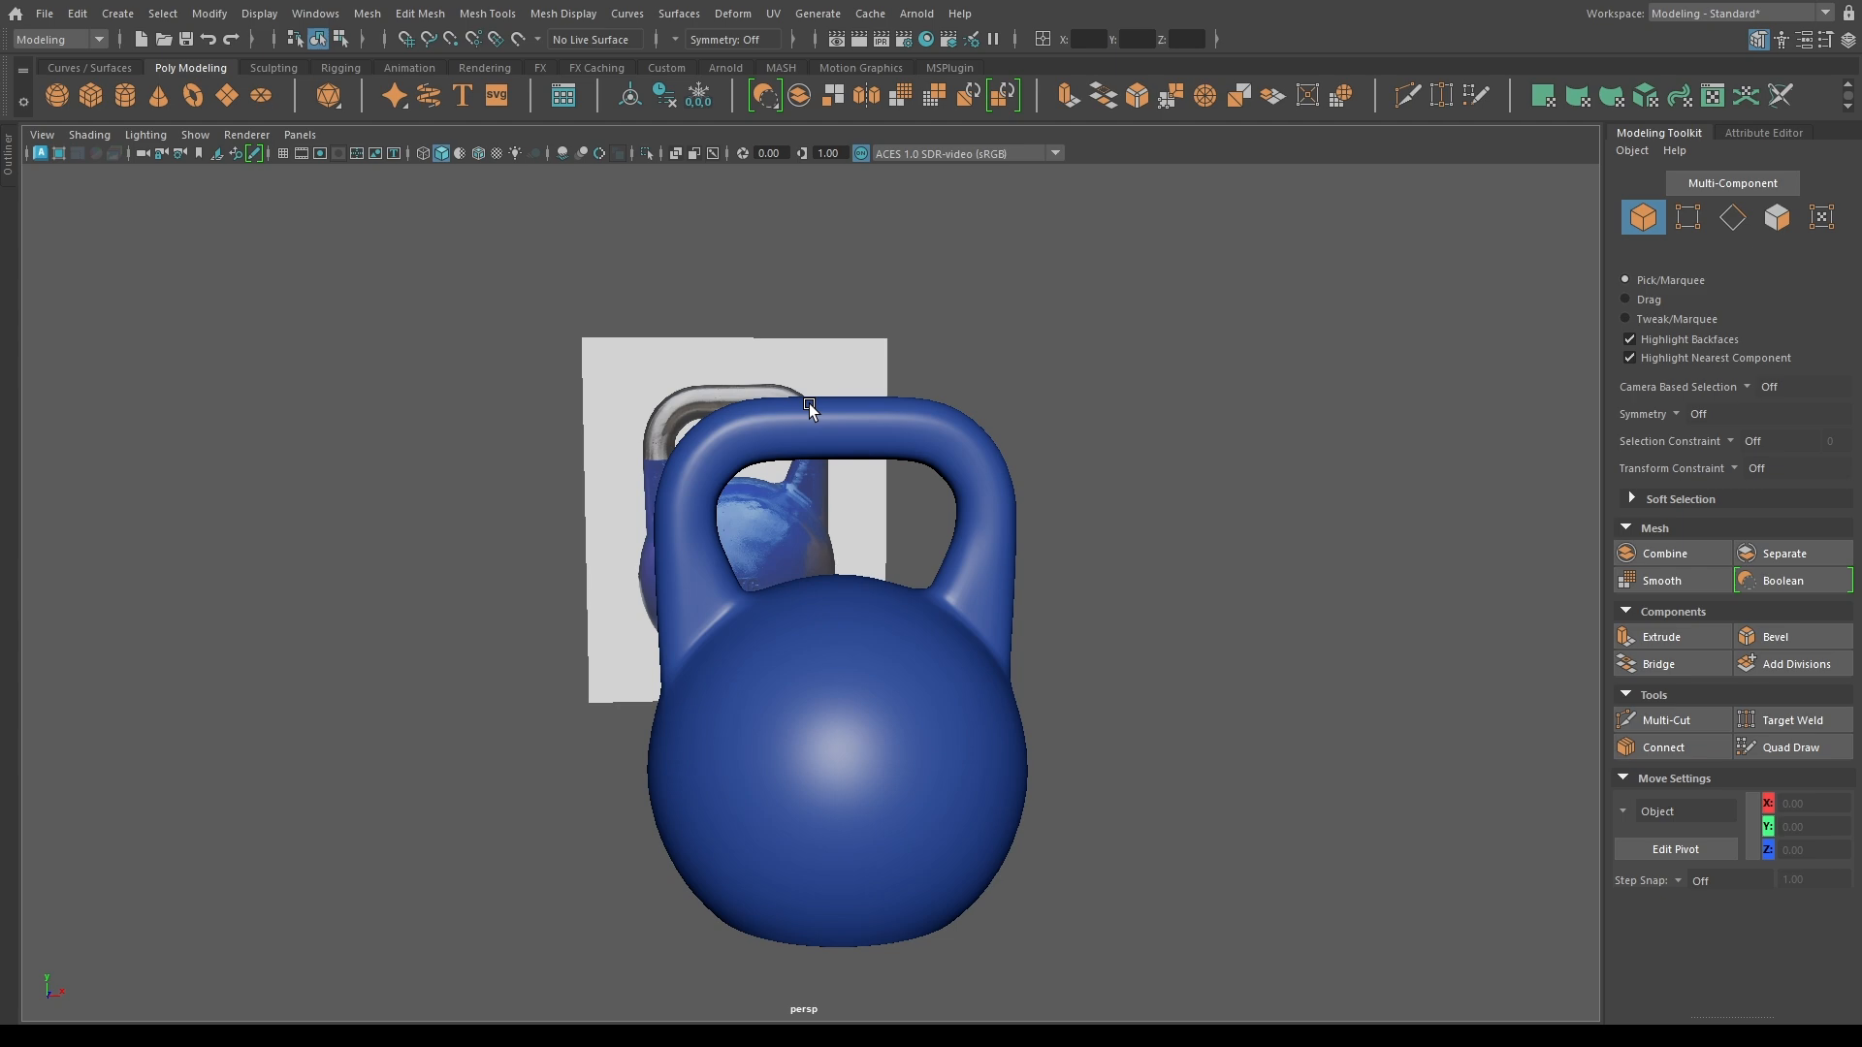
Inspect the smoothed kettlebell's surface and wireframe from the back and from underneath.
{"action": "scroll", "coordinate": [765, 736], "scroll_direction": "up", "scroll_amount": 3}
{"action": "left_click_drag", "start_coordinate": [671, 663], "coordinate": [921, 640], "text": "alt"}
{"action": "scroll", "coordinate": [885, 656], "scroll_direction": "down", "scroll_amount": 4}
{"action": "left_click", "coordinate": [732, 756]}
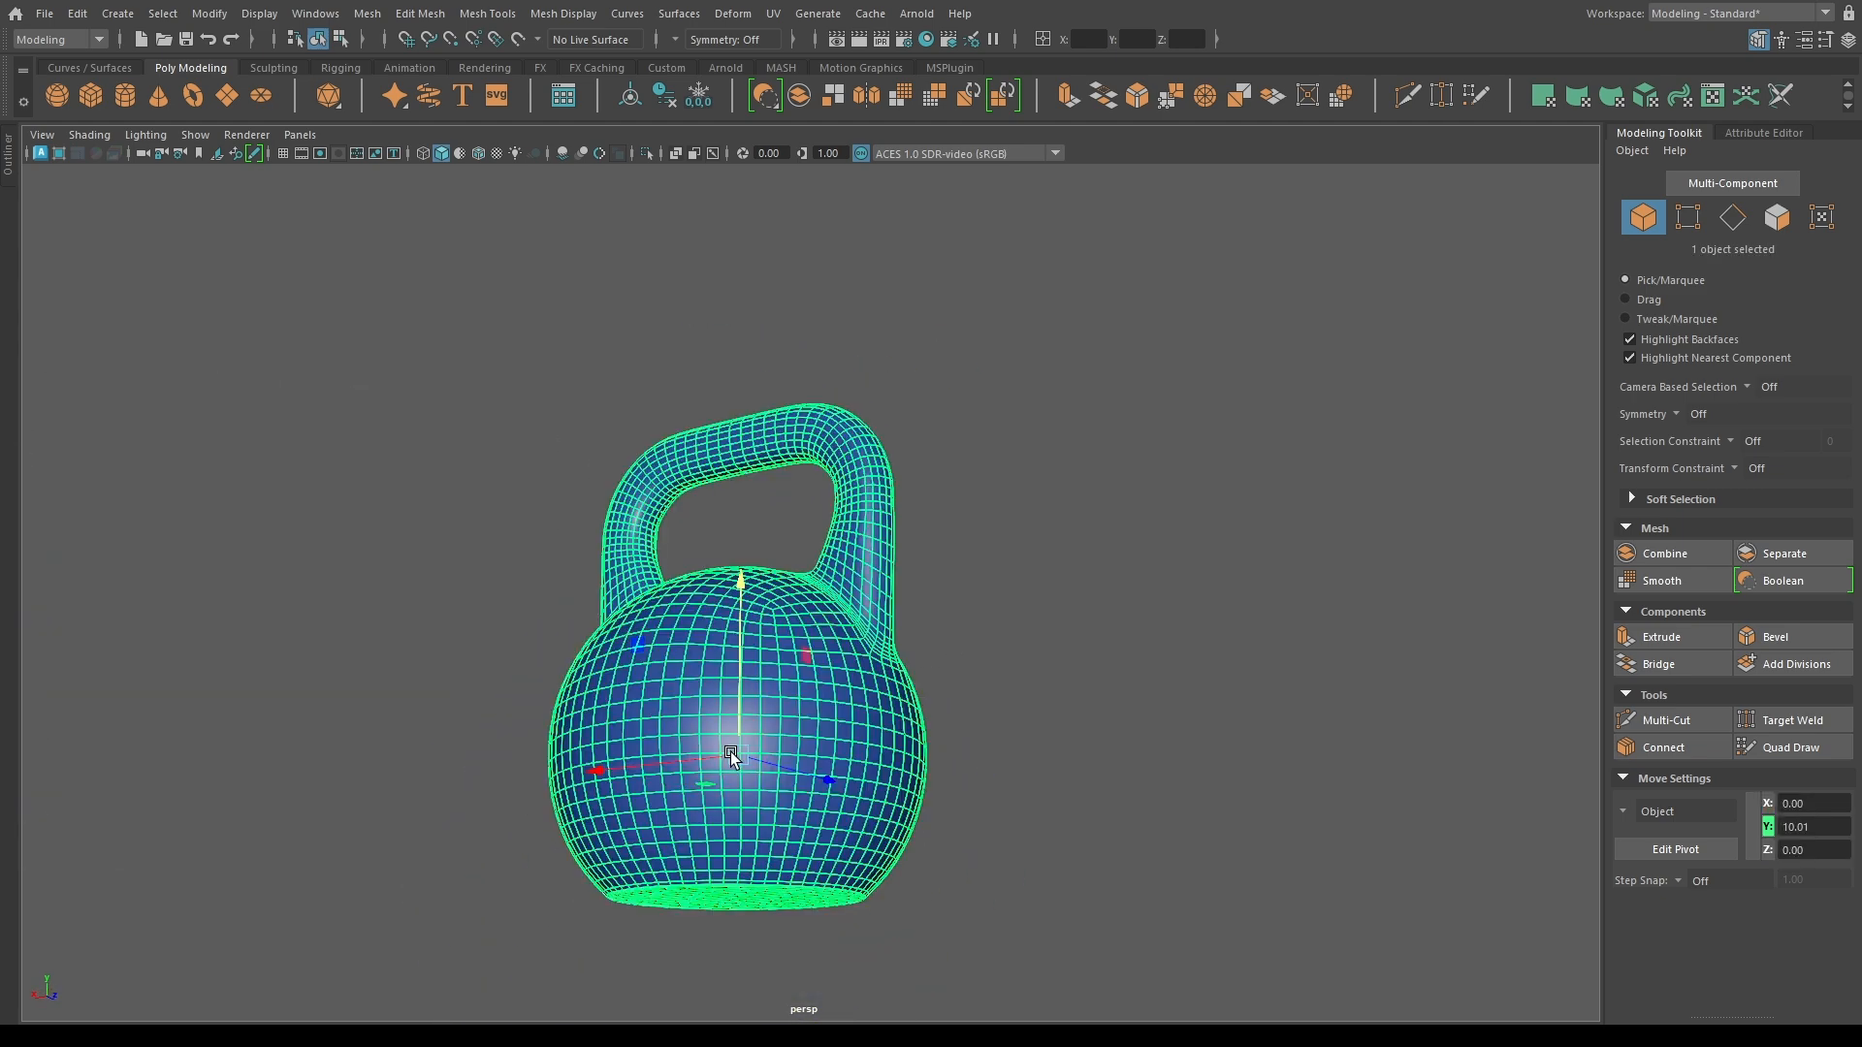
{"action": "left_click_drag", "start_coordinate": [732, 756], "coordinate": [705, 485], "text": "alt"}
{"action": "left_click", "coordinate": [1209, 451]}
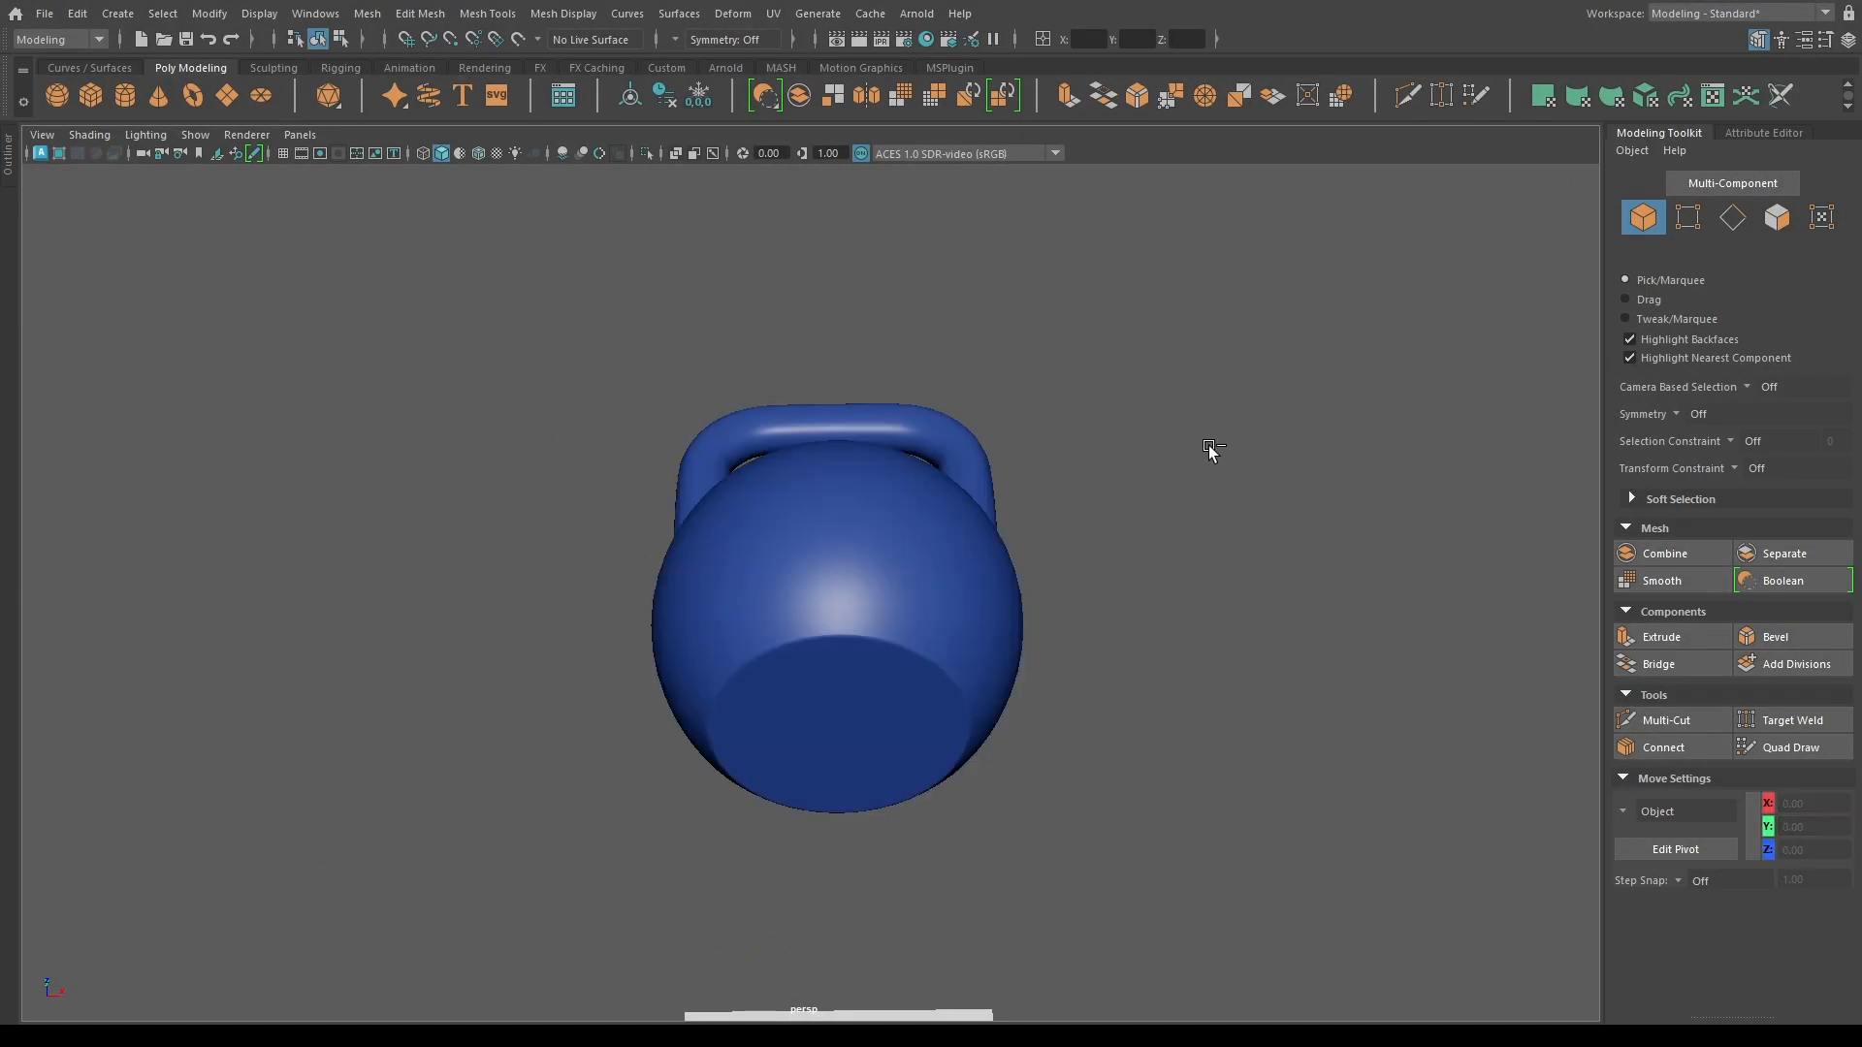
Switch to the UV Editing workspace and hide the grid in the perspective view.
{"action": "left_click", "coordinate": [921, 523]}
{"action": "left_click", "coordinate": [667, 101]}
{"action": "left_click_drag", "start_coordinate": [1142, 359], "coordinate": [1147, 492], "text": "alt"}
{"action": "left_click", "coordinate": [1147, 491]}
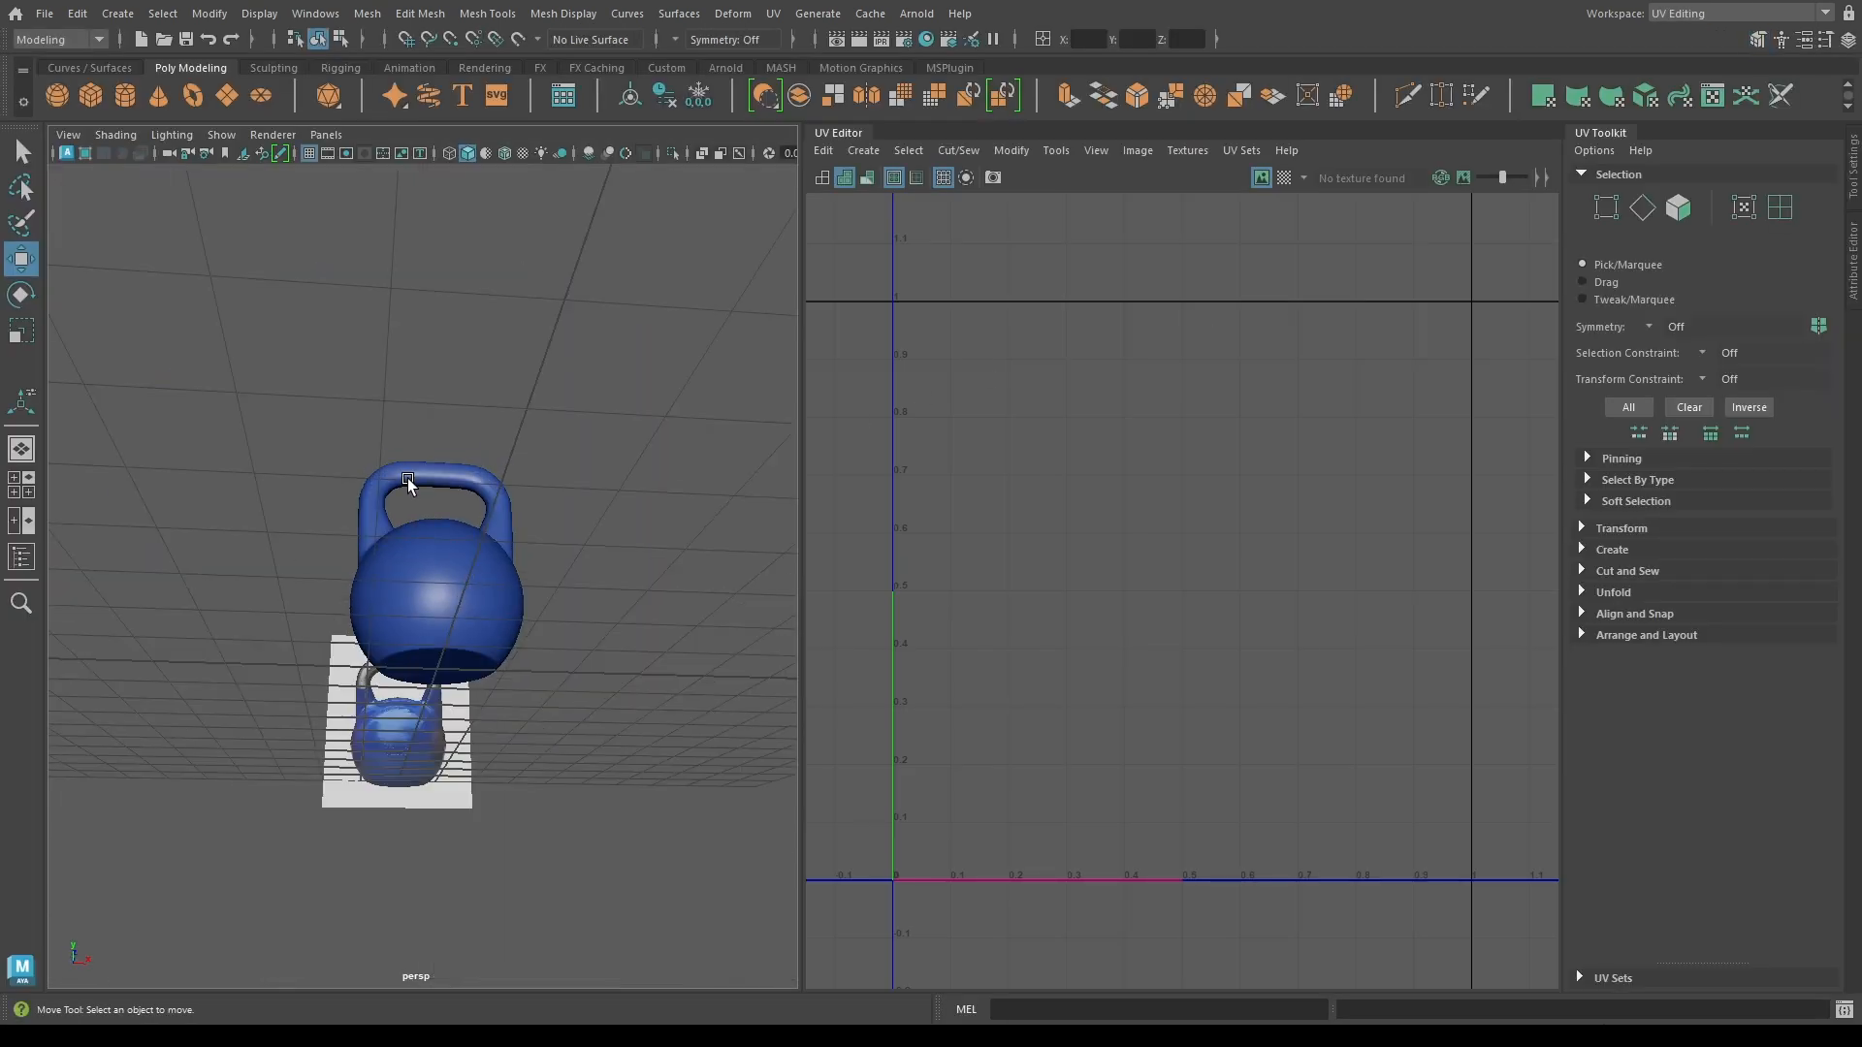
{"action": "left_click", "coordinate": [310, 154]}
Select all of the kettlebell's existing UVs and delete them.
{"action": "left_click_drag", "start_coordinate": [311, 611], "coordinate": [330, 529], "text": "alt"}
{"action": "right_click_drag", "start_coordinate": [330, 582], "coordinate": [407, 582], "text": "alt"}
{"action": "left_click", "coordinate": [620, 539]}
{"action": "right_click_drag", "start_coordinate": [1032, 354], "coordinate": [1089, 304]}
{"action": "right_click_drag", "start_coordinate": [1088, 303], "coordinate": [981, 324], "text": "alt"}
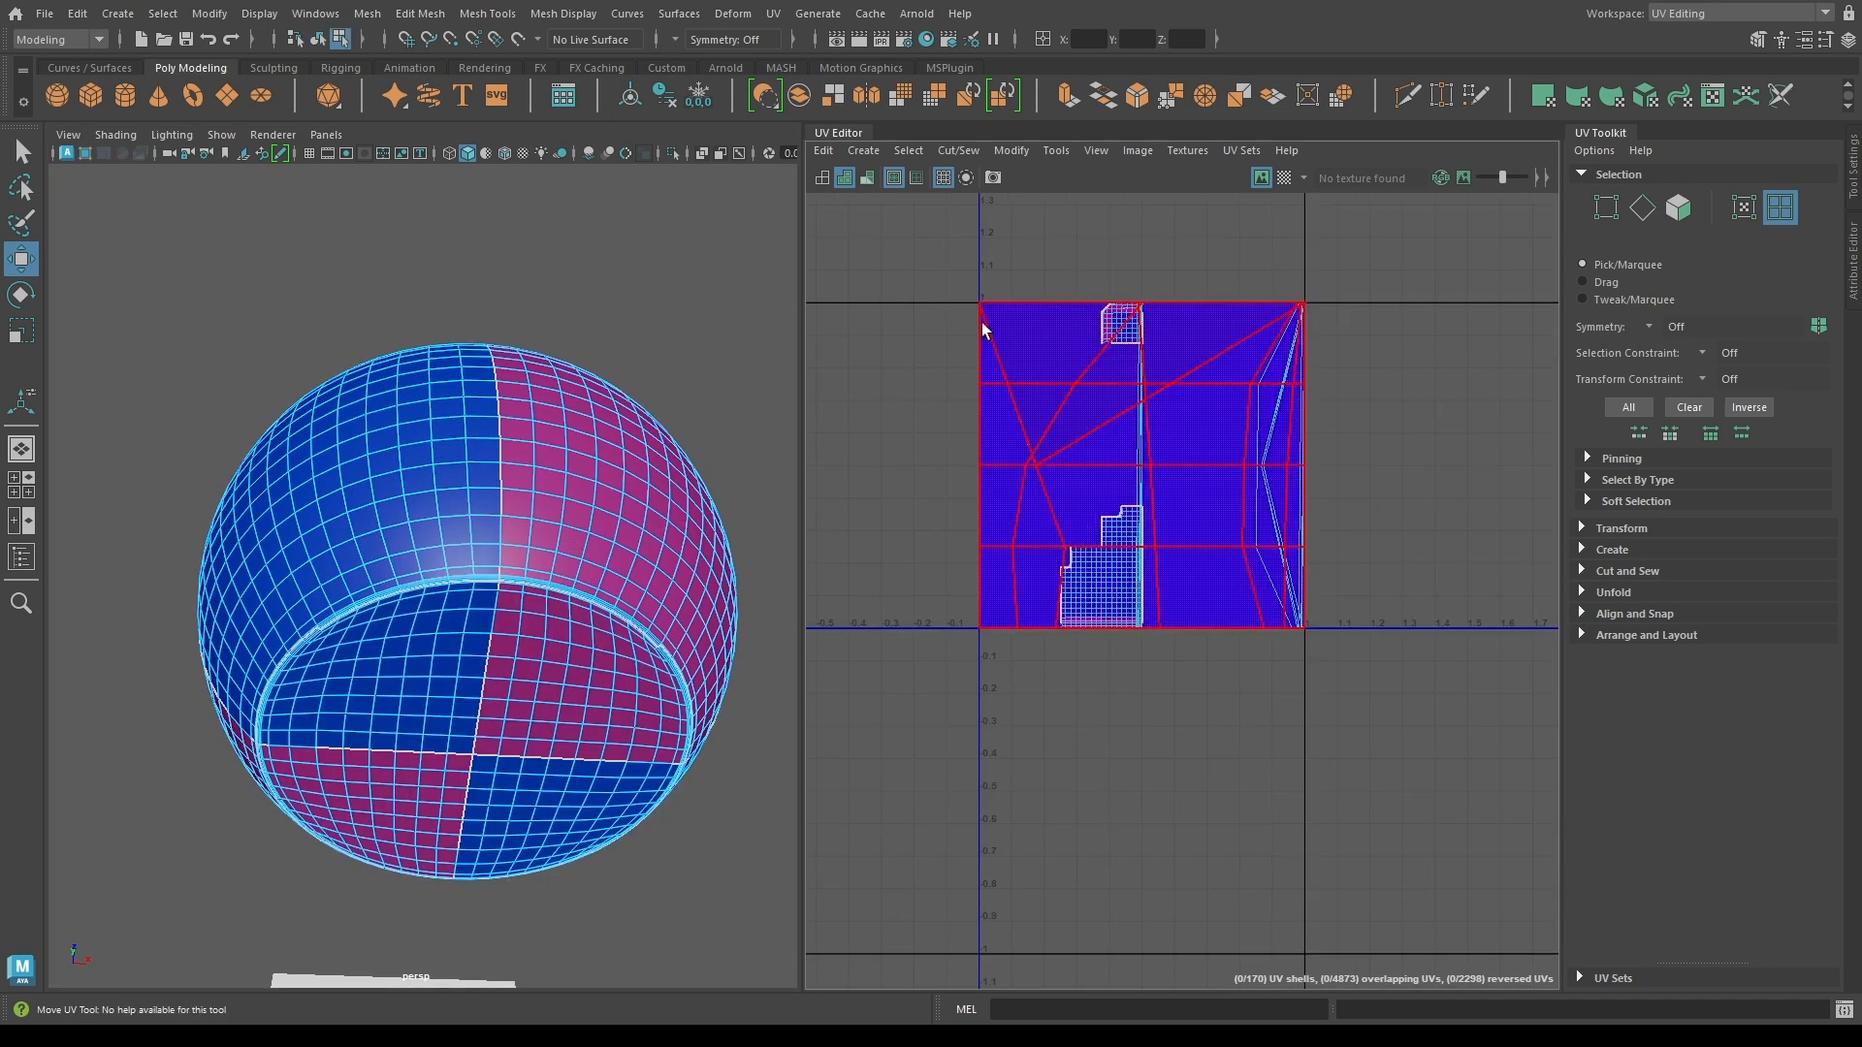
{"action": "left_click_drag", "start_coordinate": [981, 325], "coordinate": [1426, 761]}
{"action": "key", "text": "Delete"}
Create new UVs for the whole kettlebell with a planar projection.
{"action": "left_click", "coordinate": [1611, 549]}
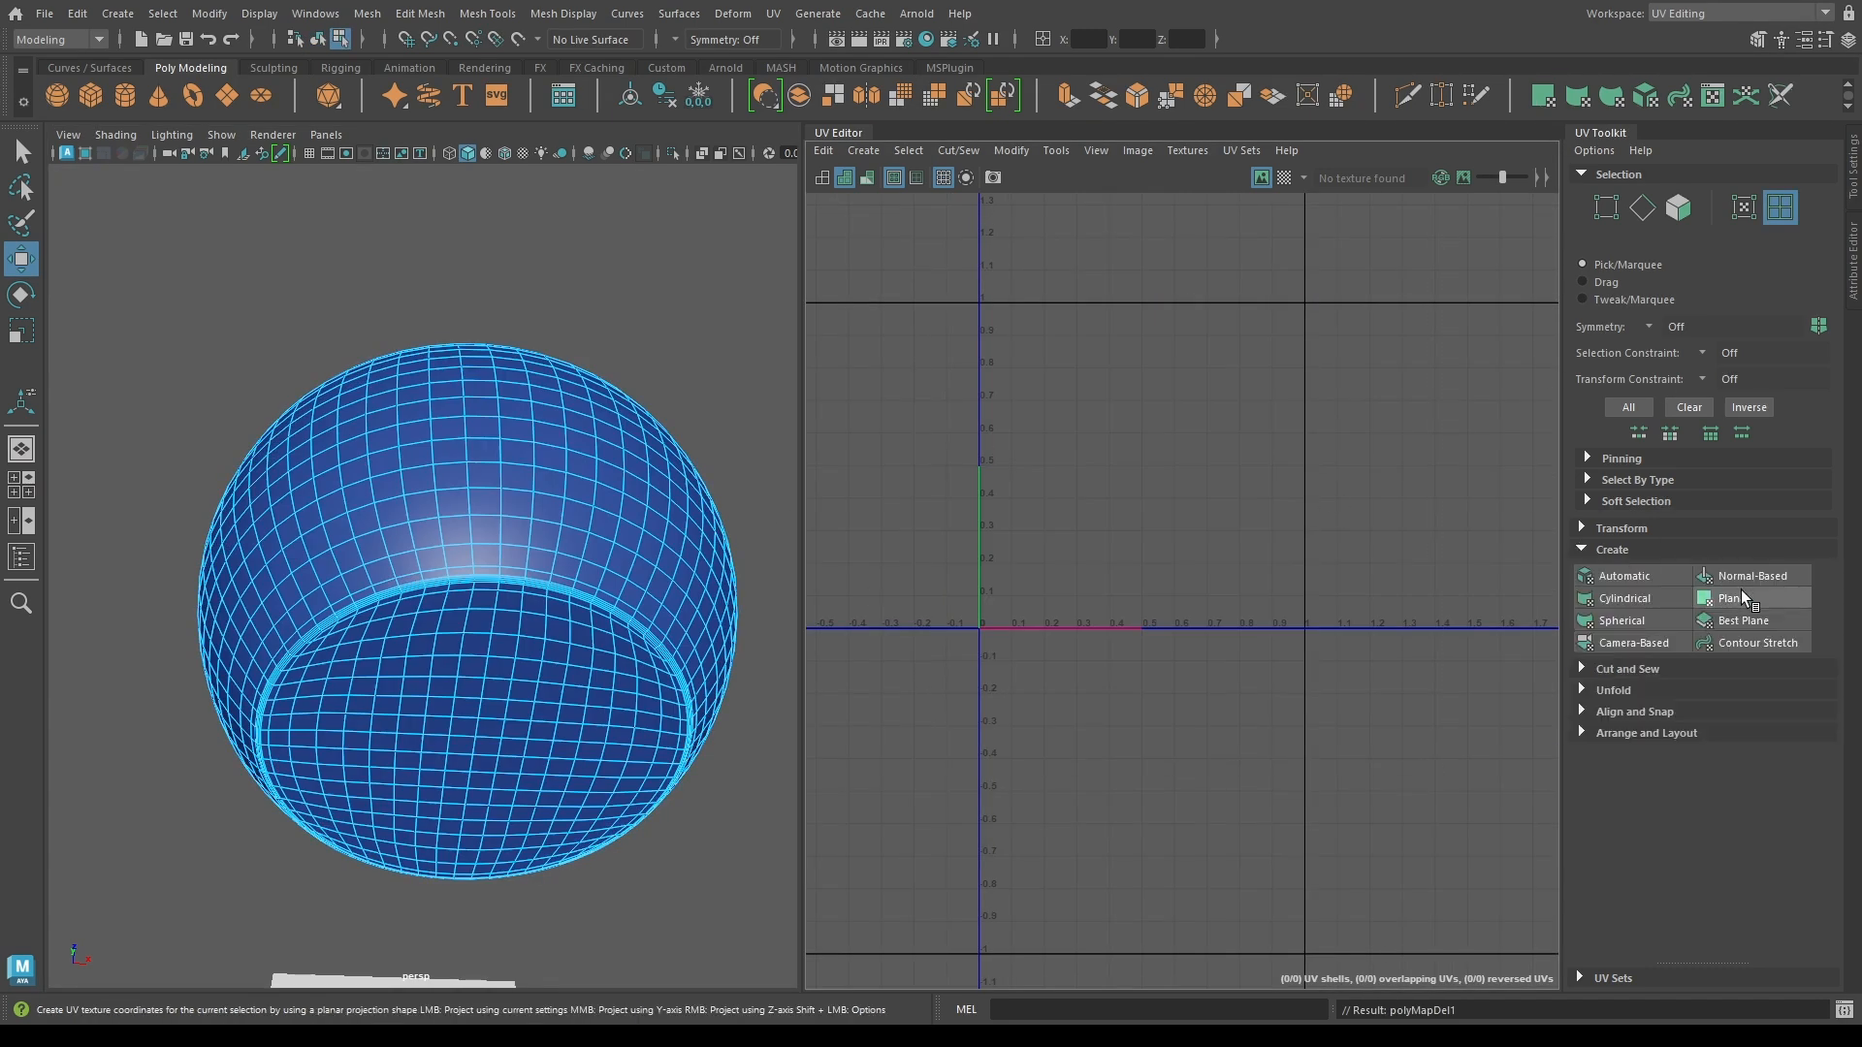
{"action": "left_click", "coordinate": [403, 540]}
{"action": "left_click", "coordinate": [1734, 598]}
{"action": "key", "text": "w"}
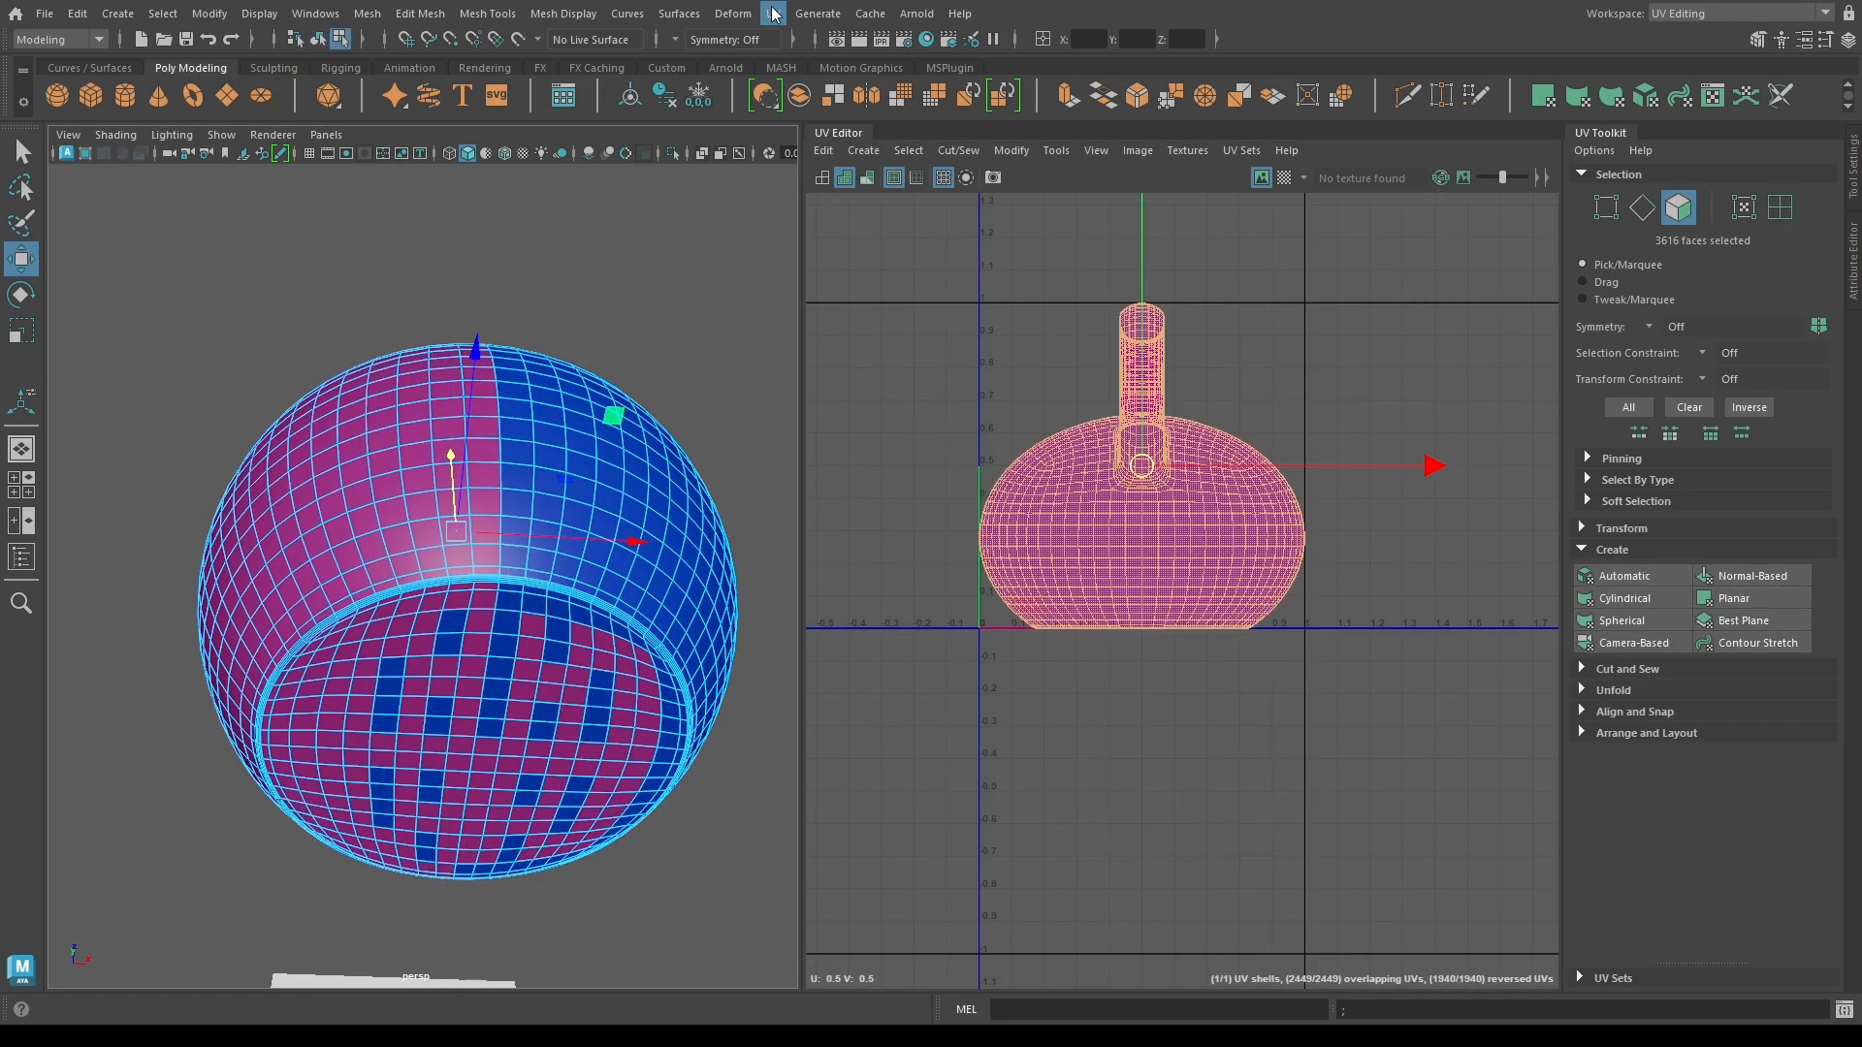
Try to cut the UVs along the edge loop around the flat base with the 3D Cut and Sew UV tool.
{"action": "left_click", "coordinate": [456, 301]}
{"action": "left_click", "coordinate": [1284, 181]}
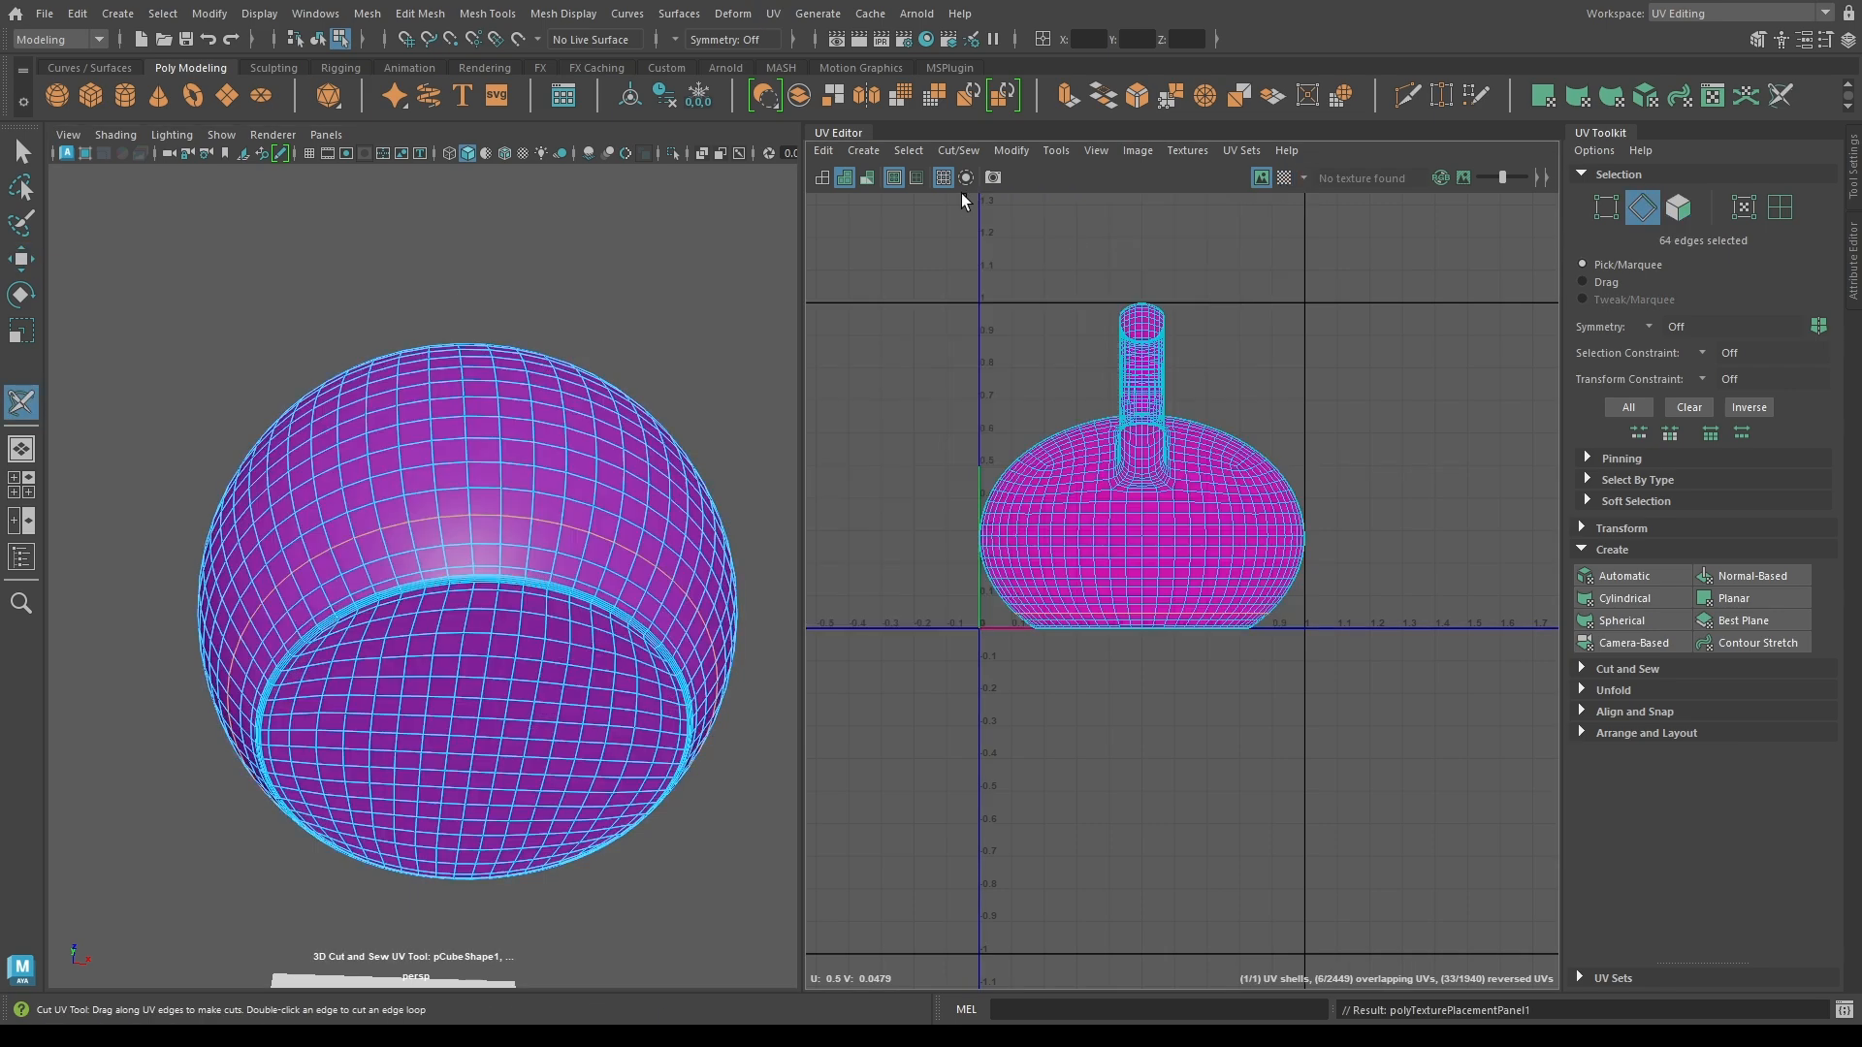
{"action": "scroll", "coordinate": [485, 616], "scroll_direction": "up", "scroll_amount": 6}
{"action": "double_click", "coordinate": [536, 632]}
{"action": "scroll", "coordinate": [536, 631], "scroll_direction": "down", "scroll_amount": 5}
{"action": "left_click_drag", "start_coordinate": [537, 631], "coordinate": [339, 550], "text": "alt"}
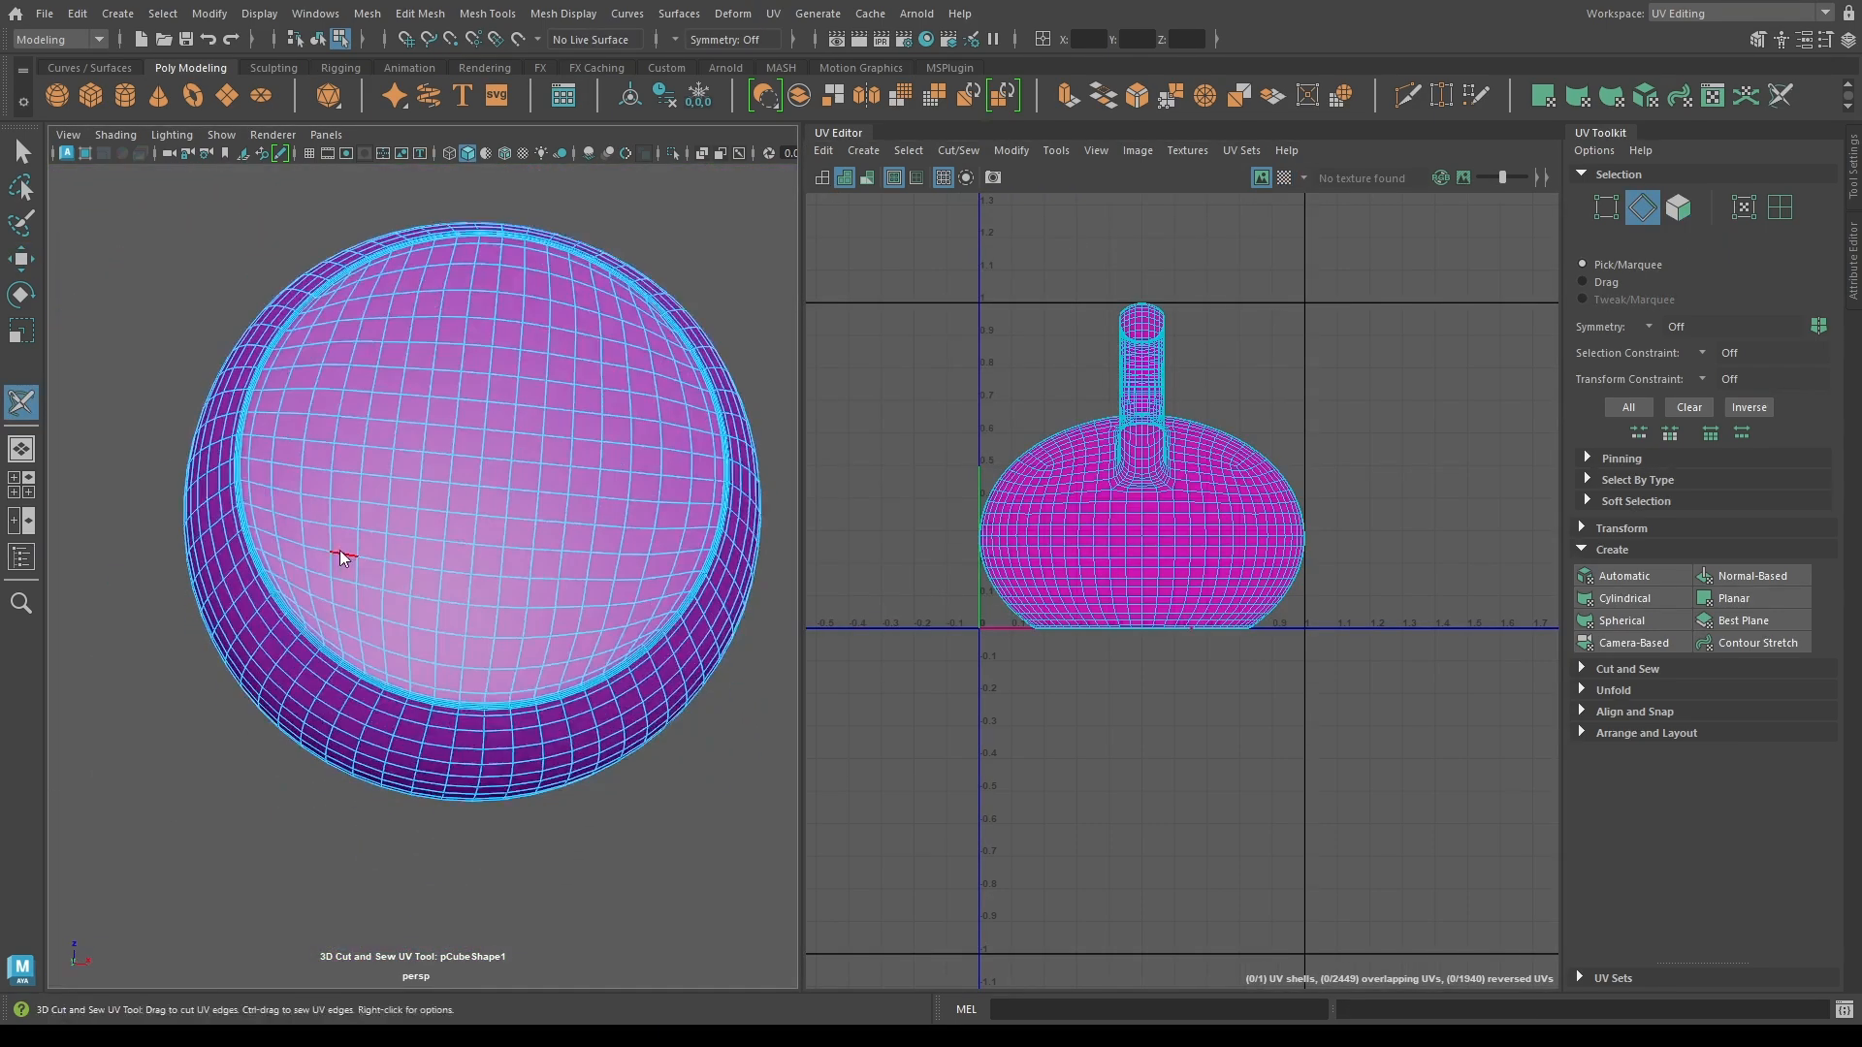
{"action": "key", "text": "ctrl+z"}
In the bottom view, cut the UVs along the inner edge loop bounding the kettlebell's flat base.
{"action": "key", "text": "space"}
{"action": "left_click_drag", "start_coordinate": [490, 481], "coordinate": [481, 512]}
{"action": "left_click", "coordinate": [473, 442]}
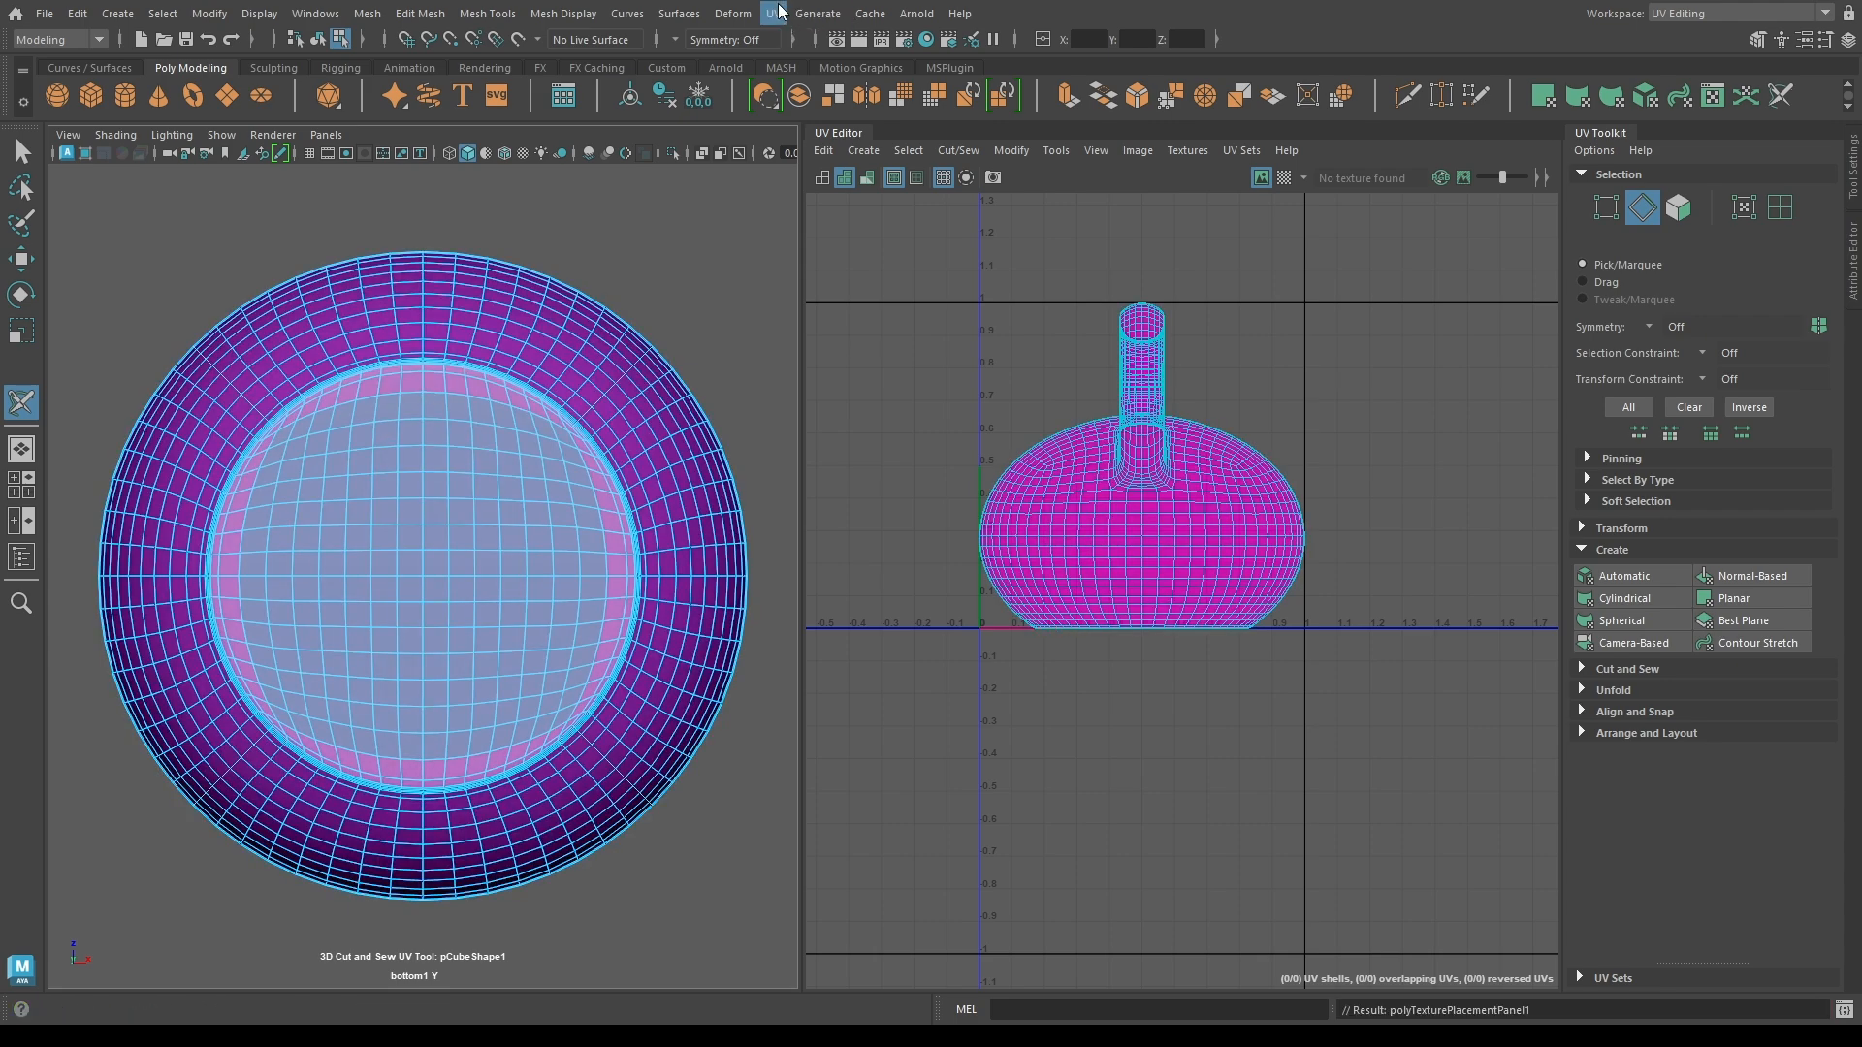
{"action": "scroll", "coordinate": [386, 665], "scroll_direction": "up", "scroll_amount": 8}
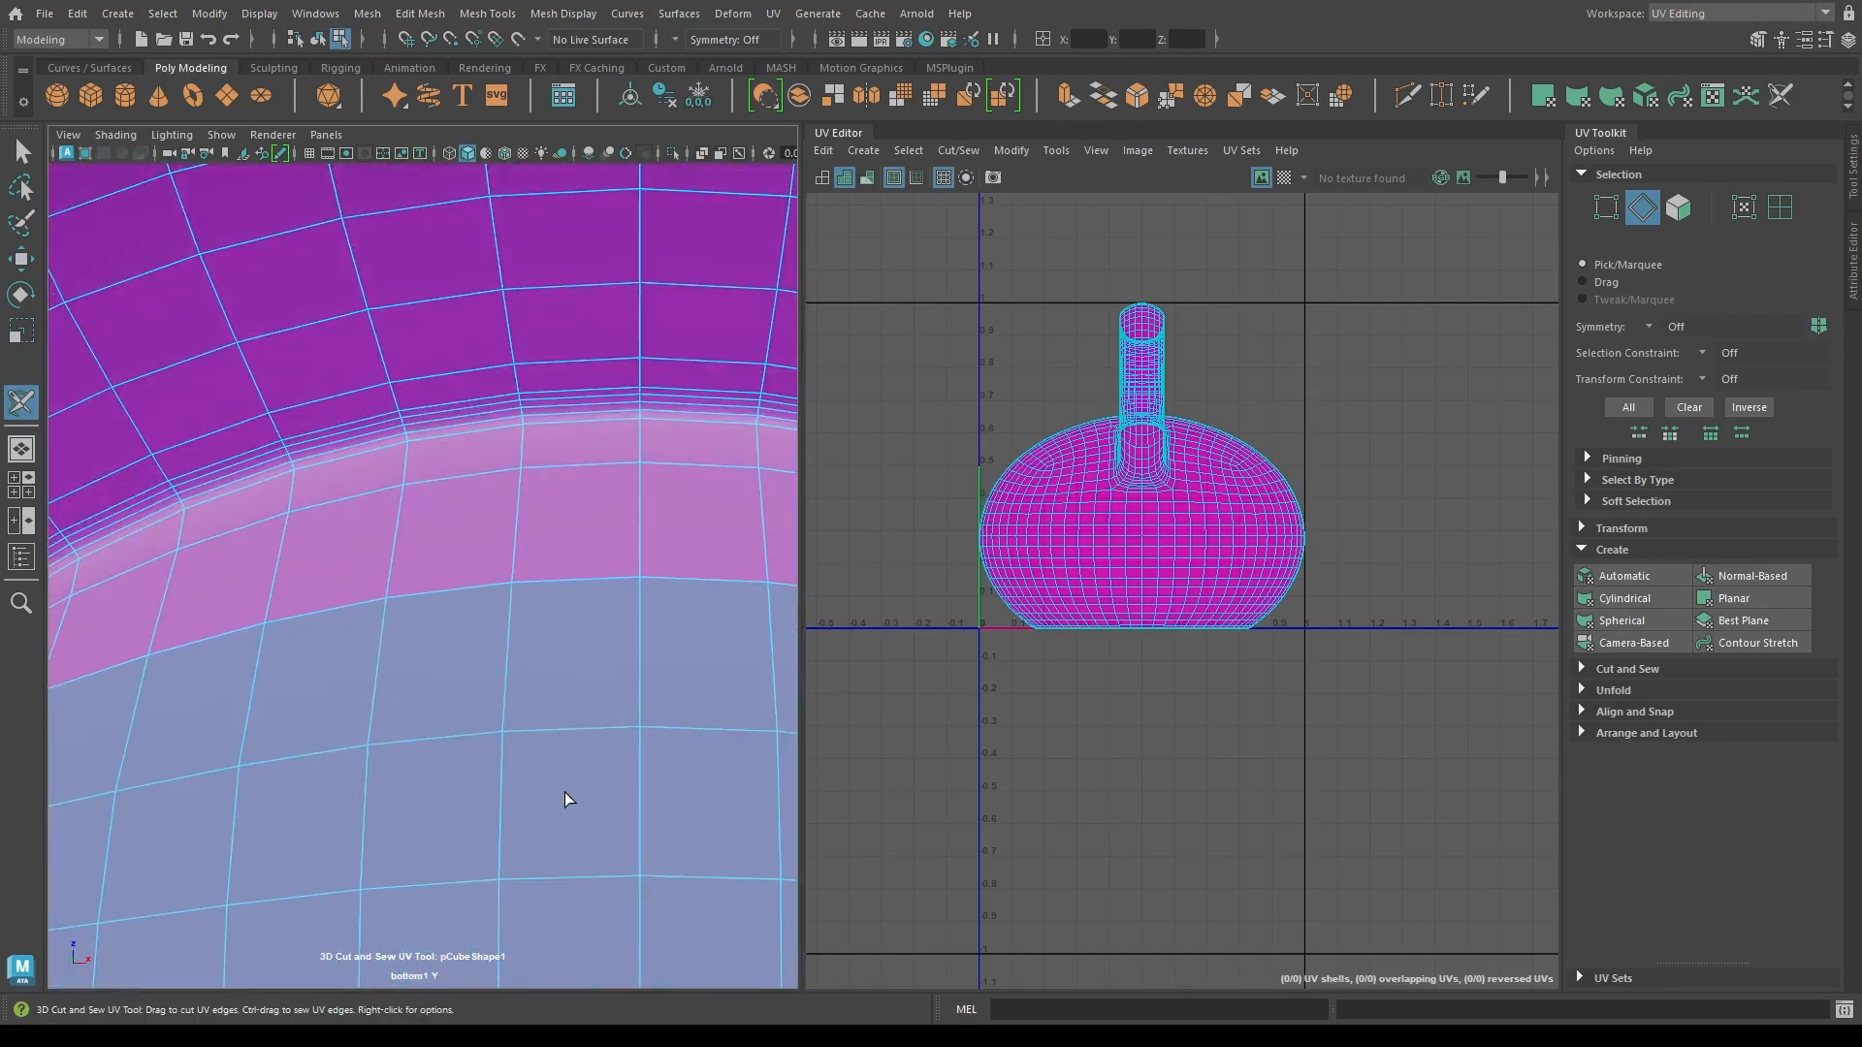
{"action": "double_click", "coordinate": [411, 428]}
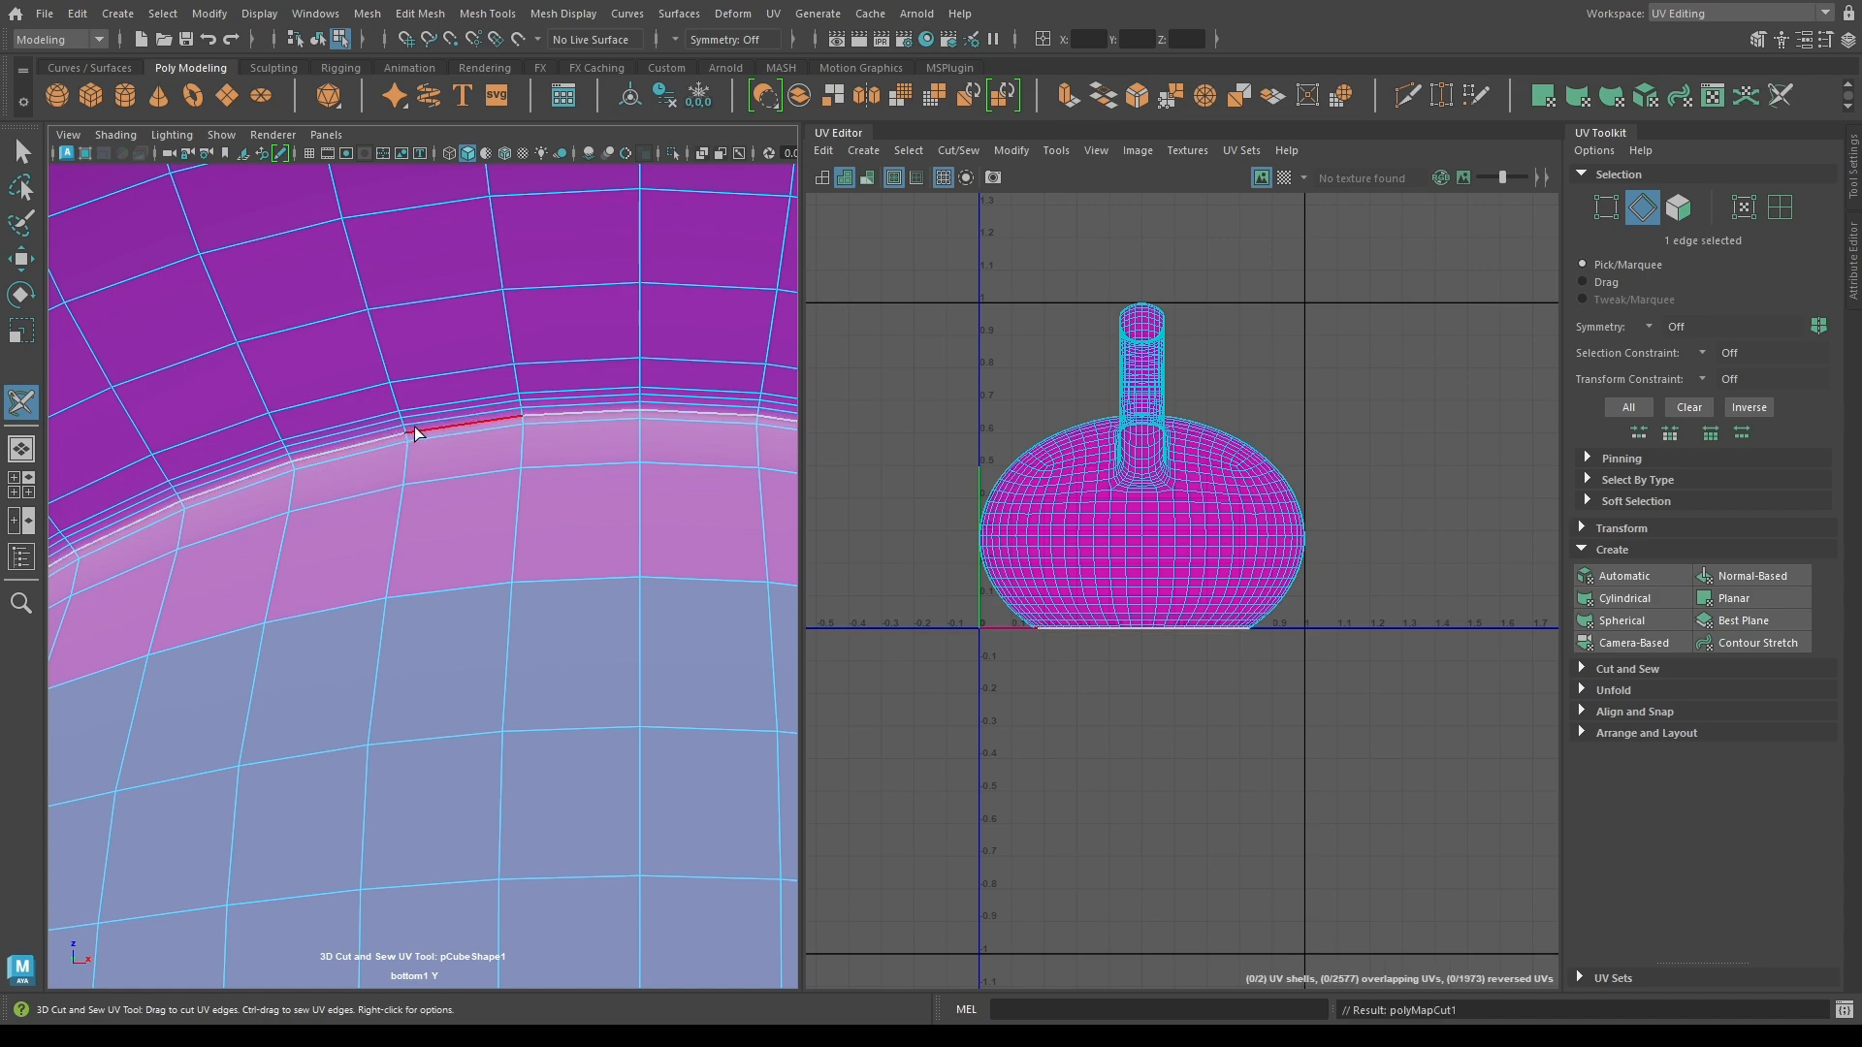
{"action": "scroll", "coordinate": [403, 465], "scroll_direction": "down", "scroll_amount": 8}
{"action": "middle_click_drag", "start_coordinate": [550, 956], "coordinate": [566, 625], "text": "alt"}
{"action": "scroll", "coordinate": [566, 626], "scroll_direction": "up", "scroll_amount": 6}
Show the UV shells as wireframe and set symmetry to Object X.
{"action": "left_click", "coordinate": [822, 179]}
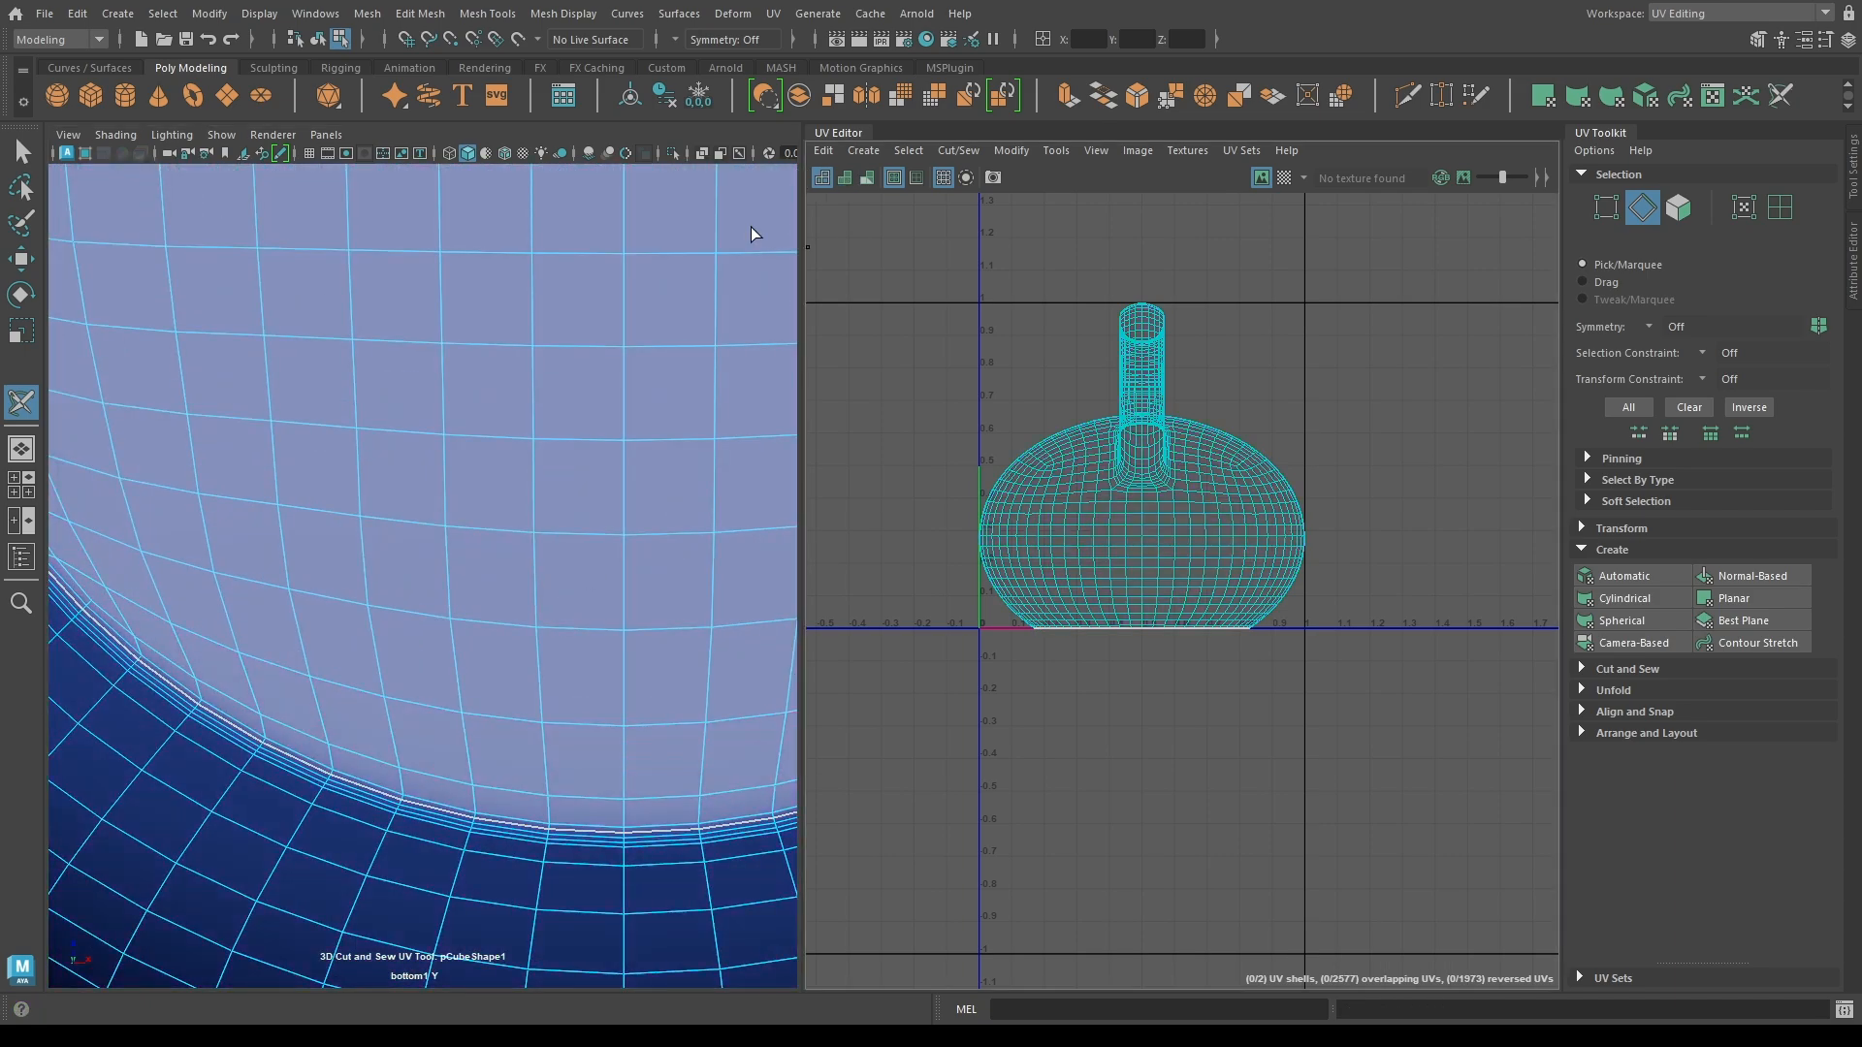
{"action": "scroll", "coordinate": [468, 398], "scroll_direction": "down", "scroll_amount": 6}
{"action": "left_click_drag", "start_coordinate": [468, 397], "coordinate": [401, 555], "text": "alt"}
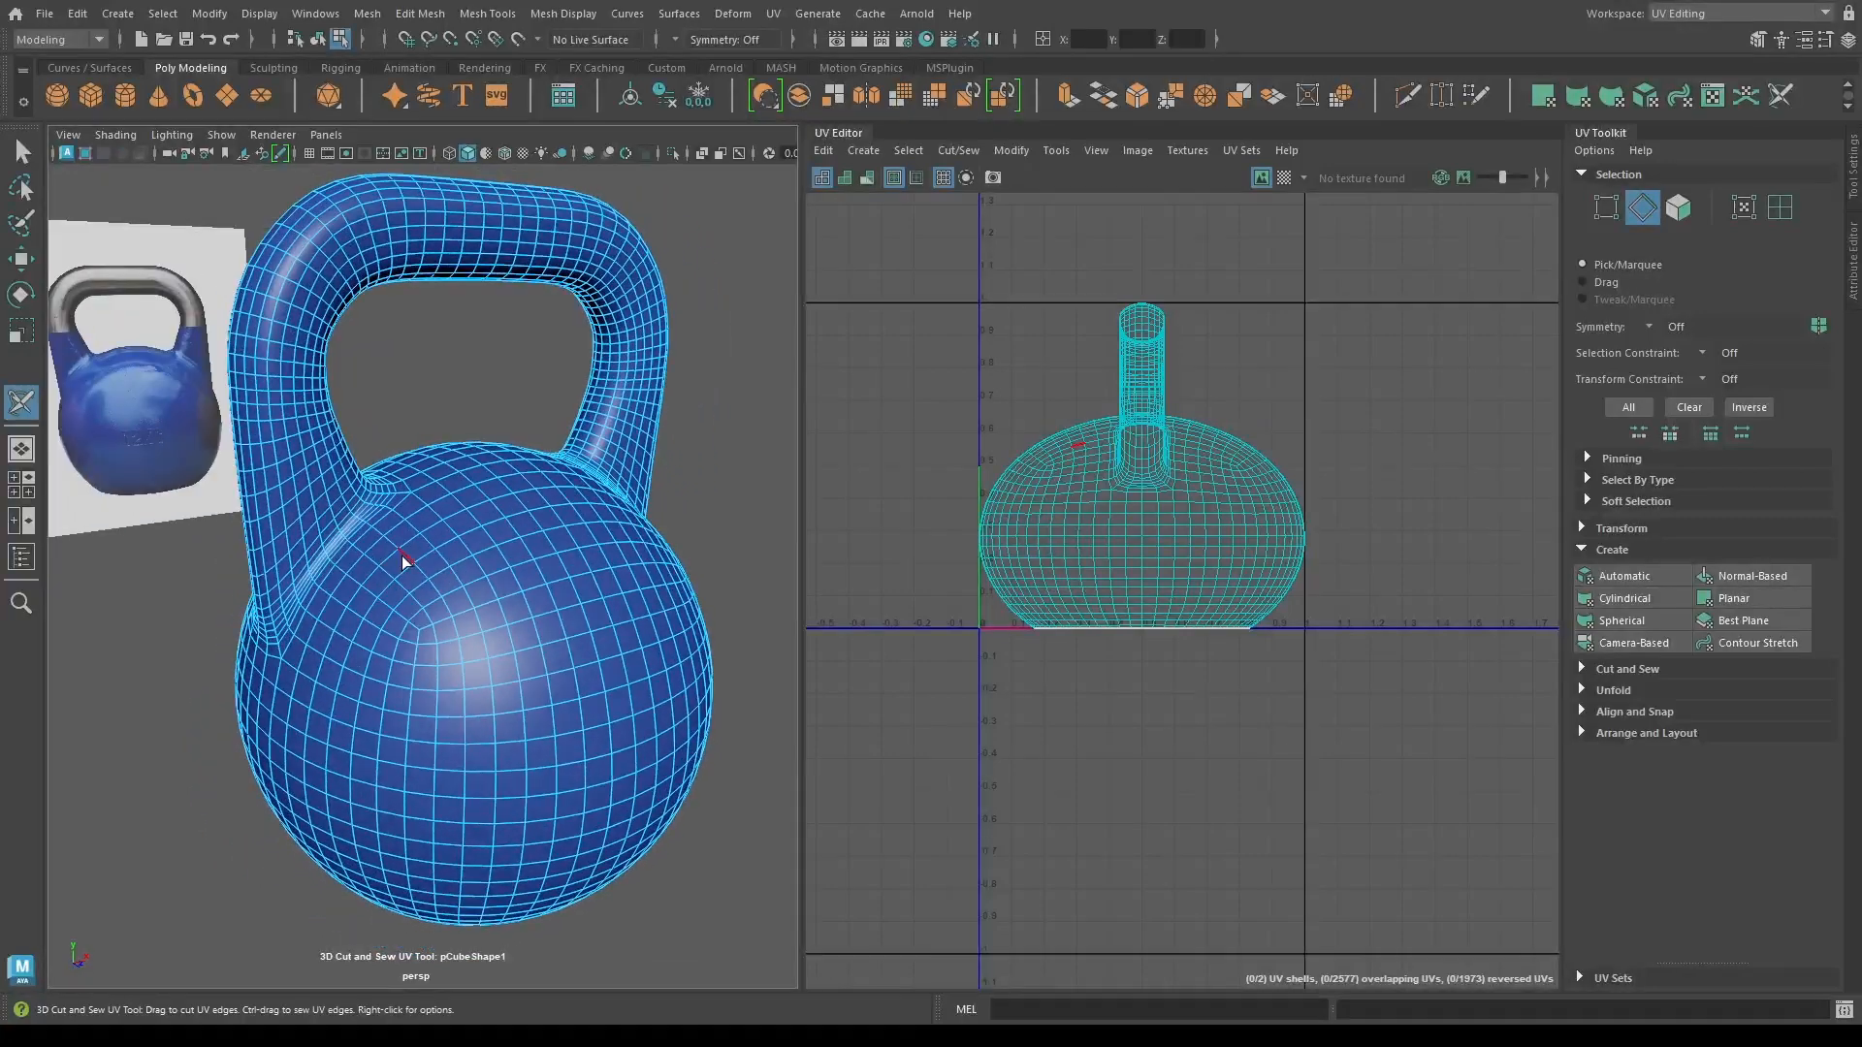
{"action": "scroll", "coordinate": [388, 396], "scroll_direction": "up", "scroll_amount": 5}
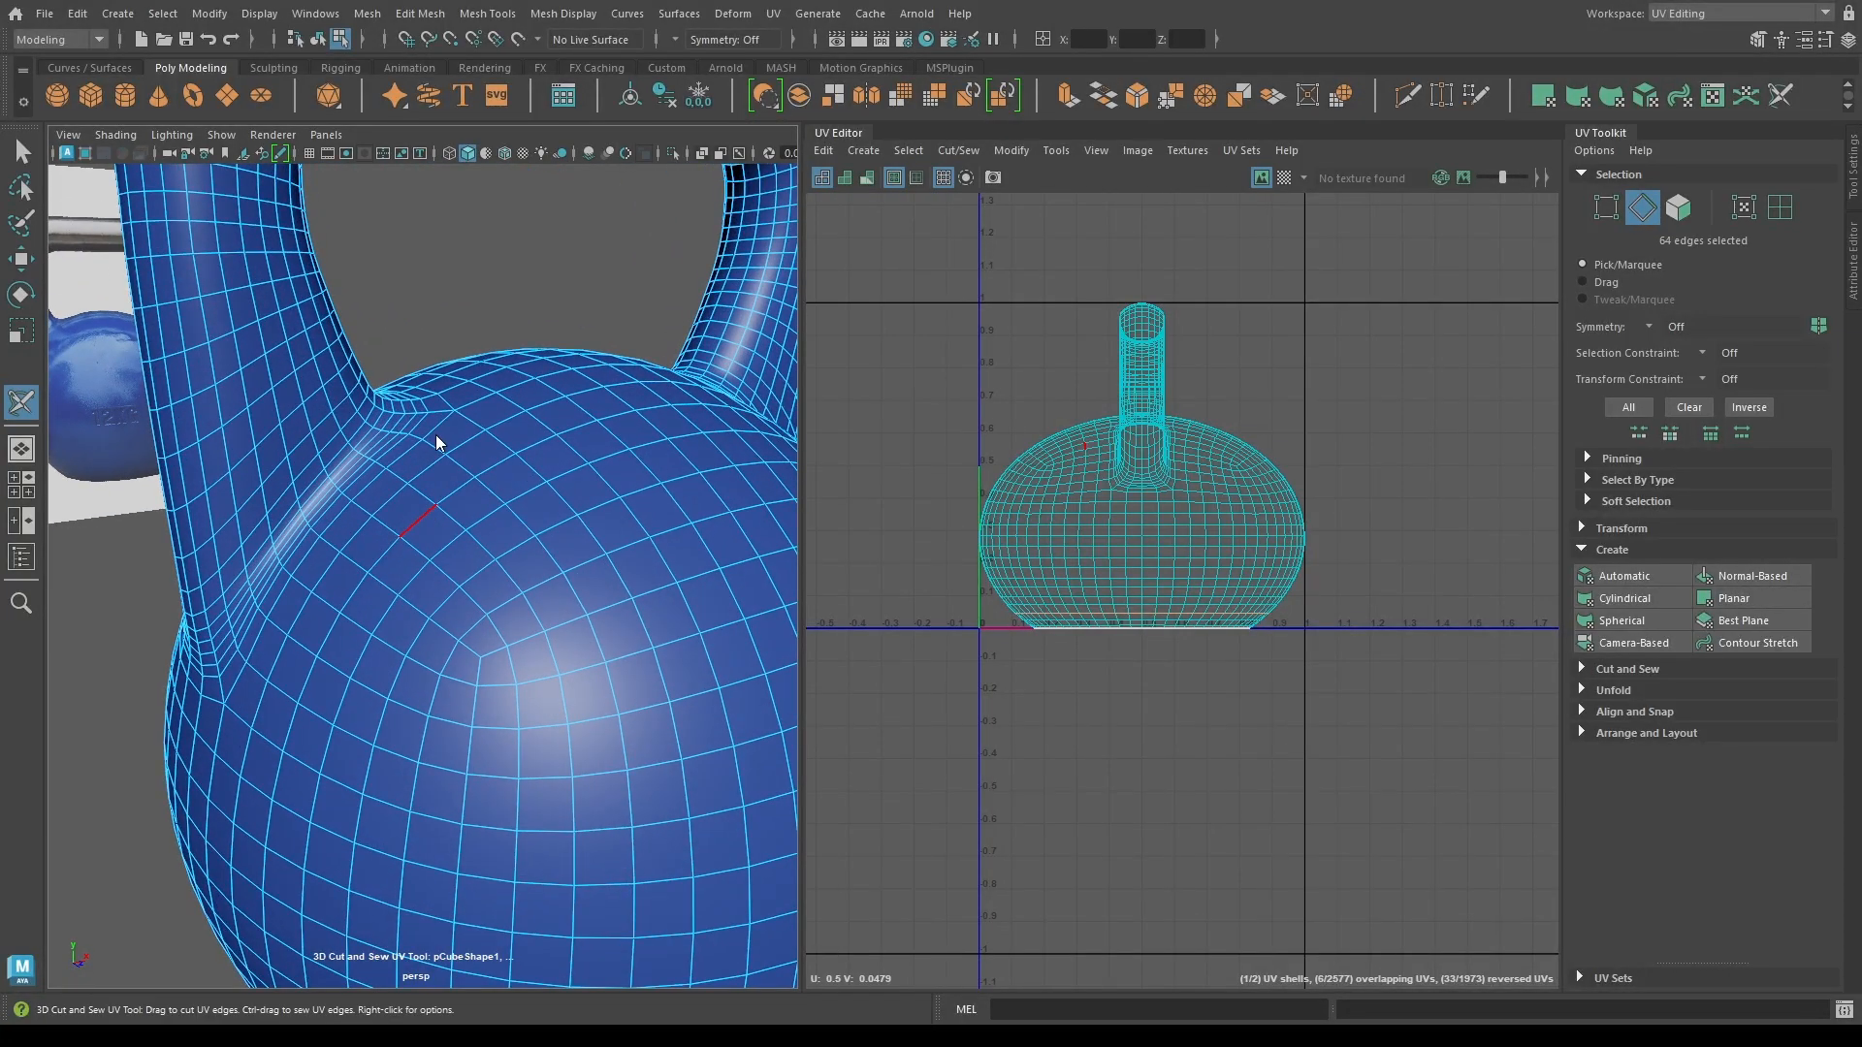
{"action": "left_click_drag", "start_coordinate": [328, 527], "coordinate": [353, 530], "text": "alt"}
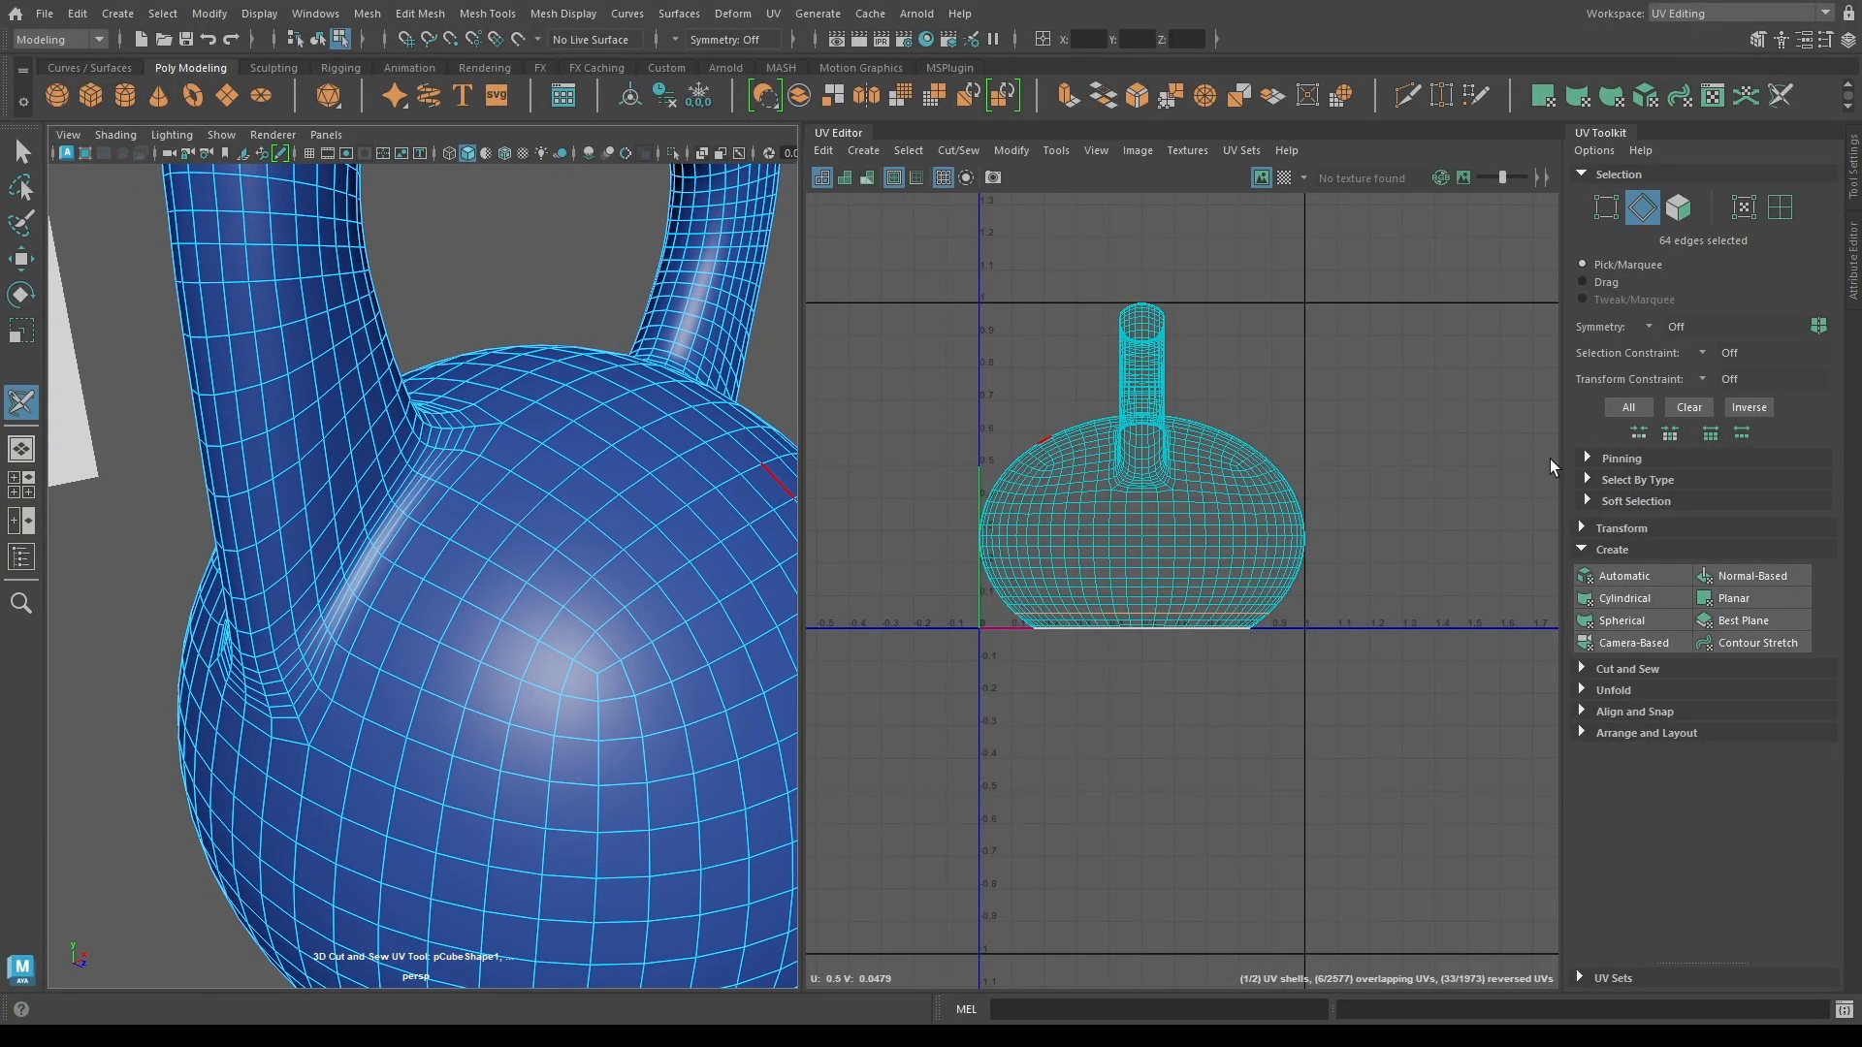
{"action": "left_click", "coordinate": [1649, 326]}
{"action": "left_click", "coordinate": [1683, 349]}
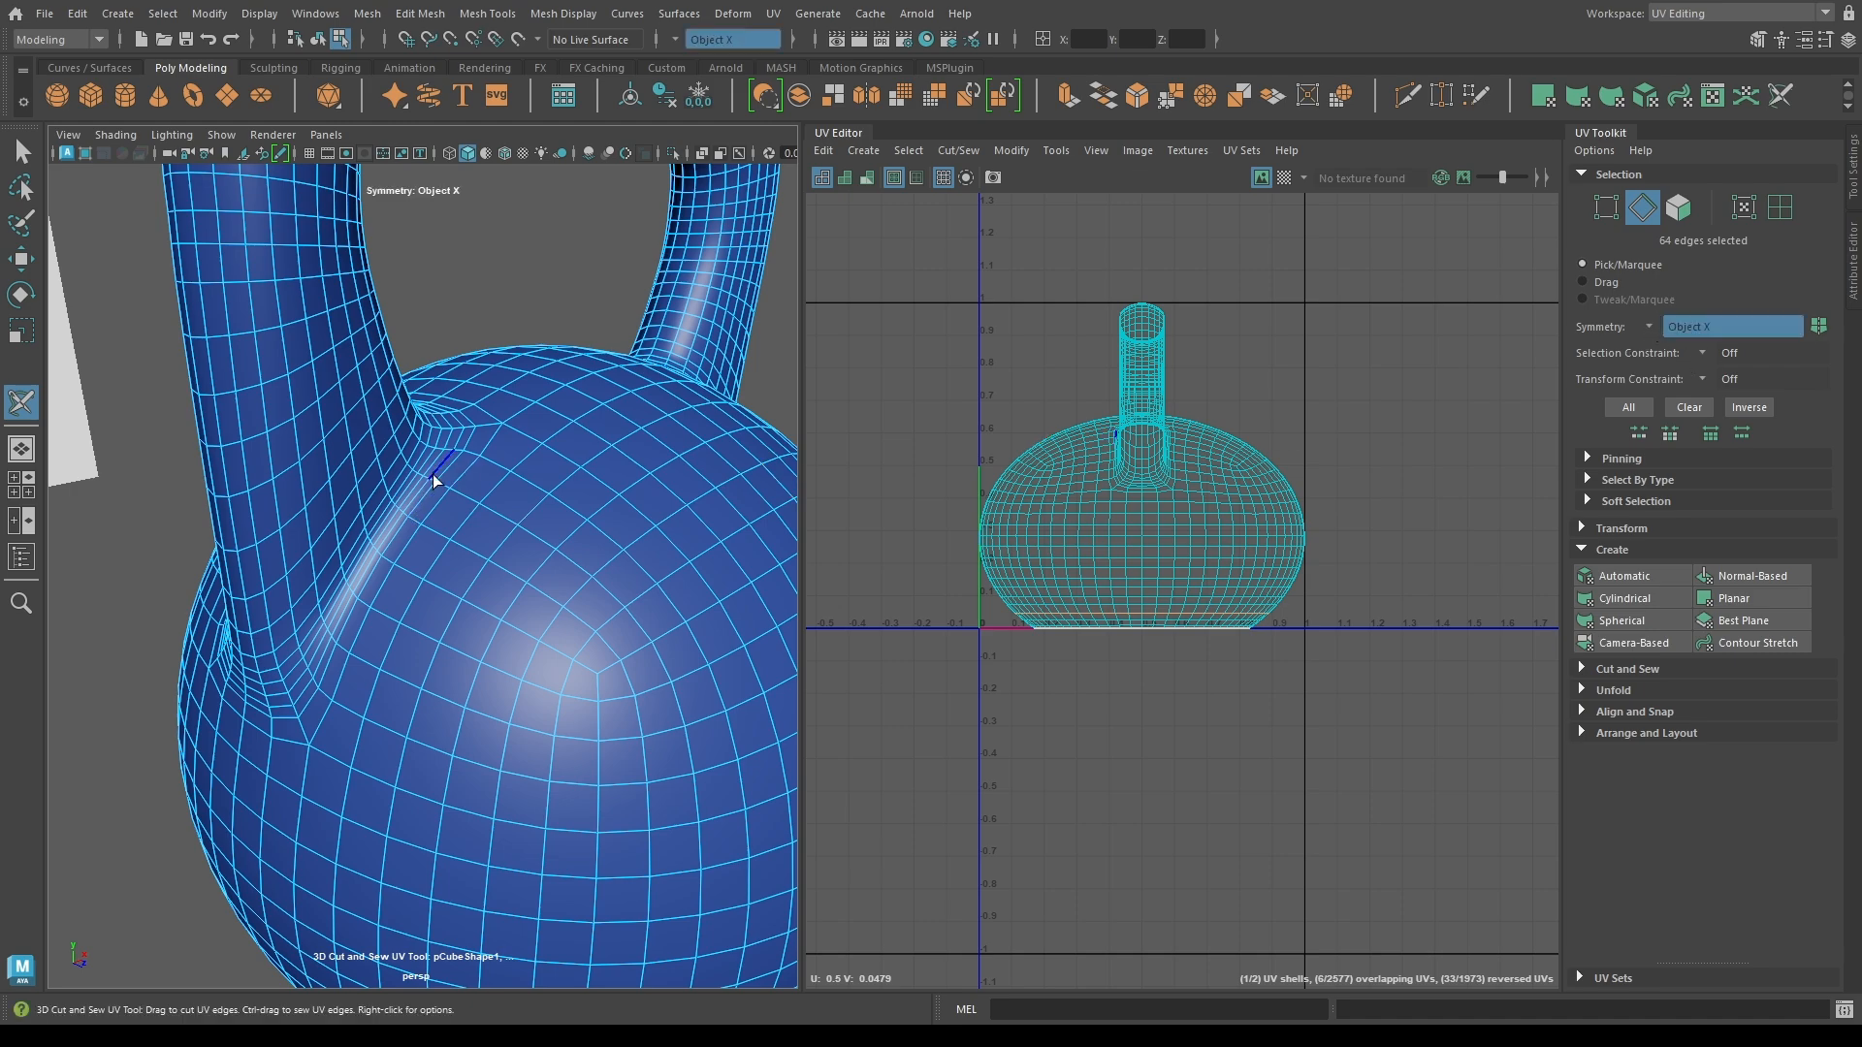
Cut UV seams around both handle bases and along the inner side of the handle.
{"action": "left_click_drag", "start_coordinate": [433, 474], "coordinate": [448, 556], "text": "alt"}
{"action": "left_click_drag", "start_coordinate": [267, 550], "coordinate": [322, 442], "text": "alt"}
{"action": "scroll", "coordinate": [322, 440], "scroll_direction": "up", "scroll_amount": 3}
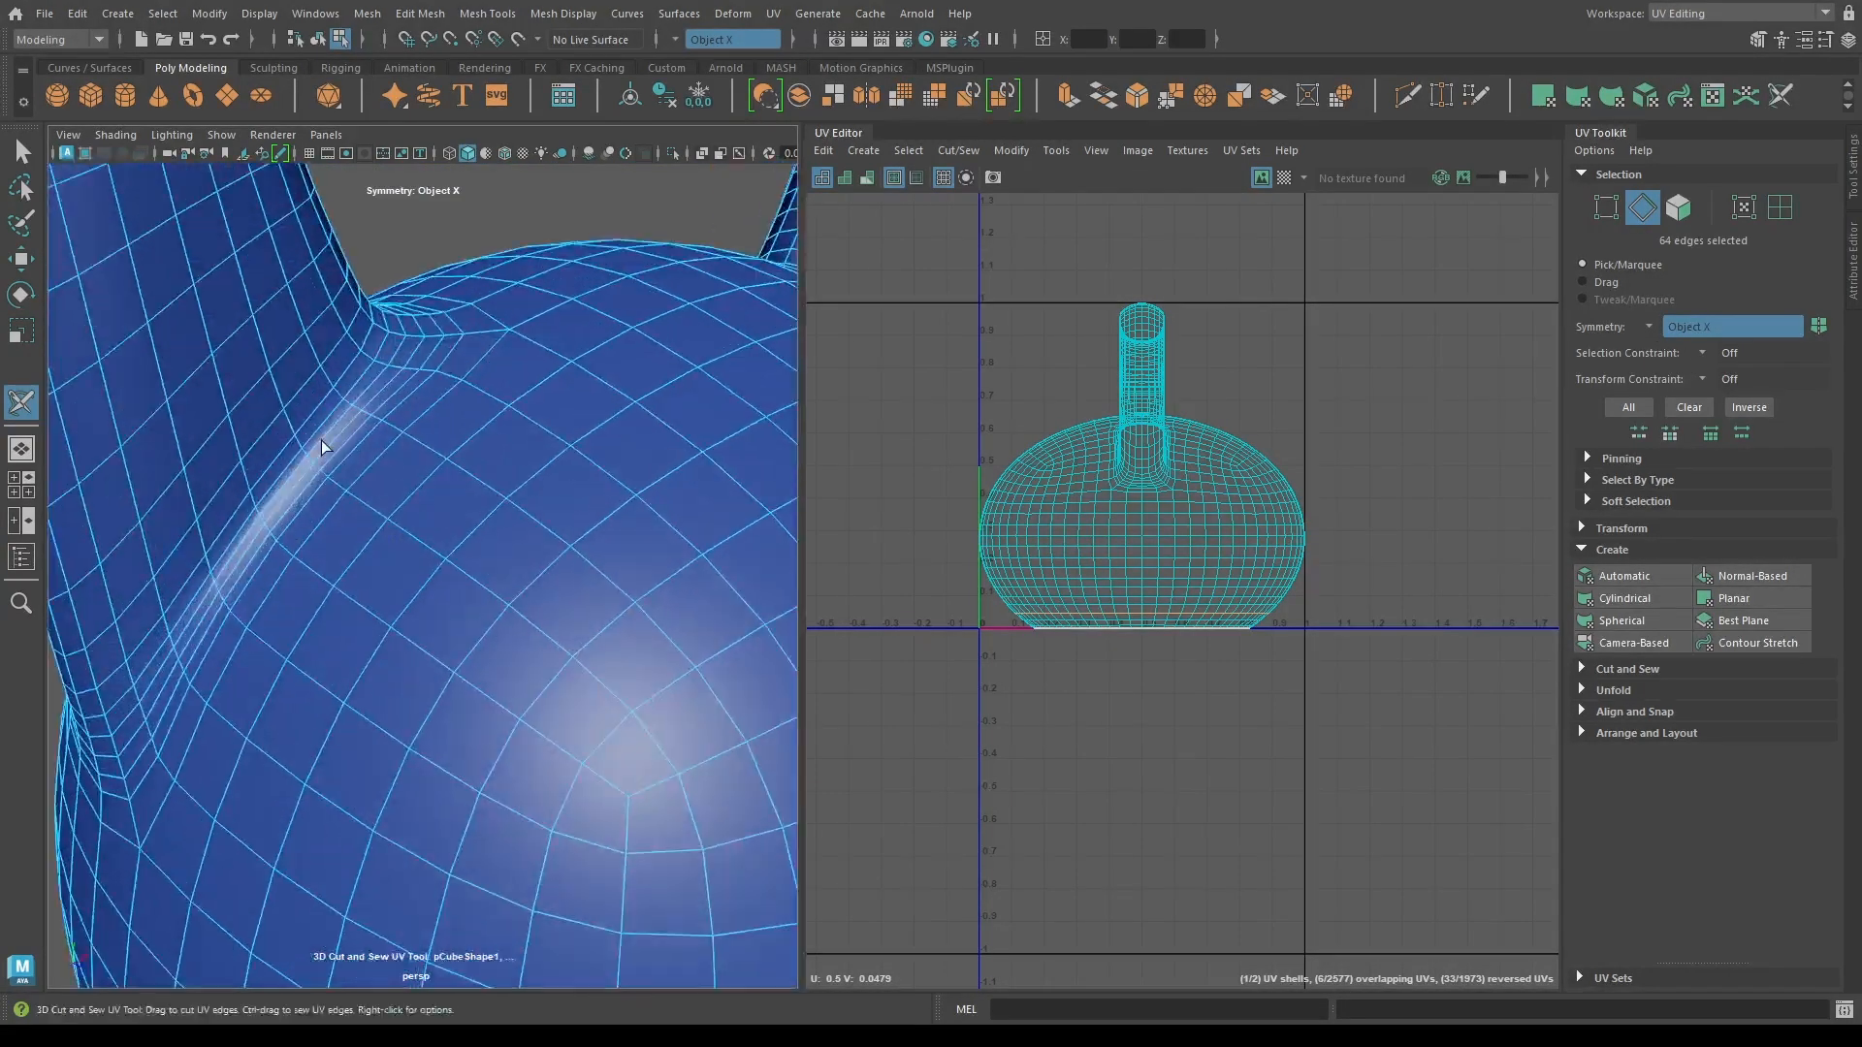
{"action": "double_click", "coordinate": [324, 446]}
{"action": "left_click_drag", "start_coordinate": [200, 653], "coordinate": [385, 512], "text": "alt"}
{"action": "left_click_drag", "start_coordinate": [233, 370], "coordinate": [366, 327], "text": "alt"}
{"action": "scroll", "coordinate": [183, 403], "scroll_direction": "down", "scroll_amount": 8}
{"action": "scroll", "coordinate": [481, 580], "scroll_direction": "up", "scroll_amount": 3}
Cut the body's UVs along its vertical and upper horizontal edge lines into front, back, top and two side panels.
{"action": "left_click_drag", "start_coordinate": [482, 580], "coordinate": [131, 631], "text": "alt"}
{"action": "double_click", "coordinate": [467, 619]}
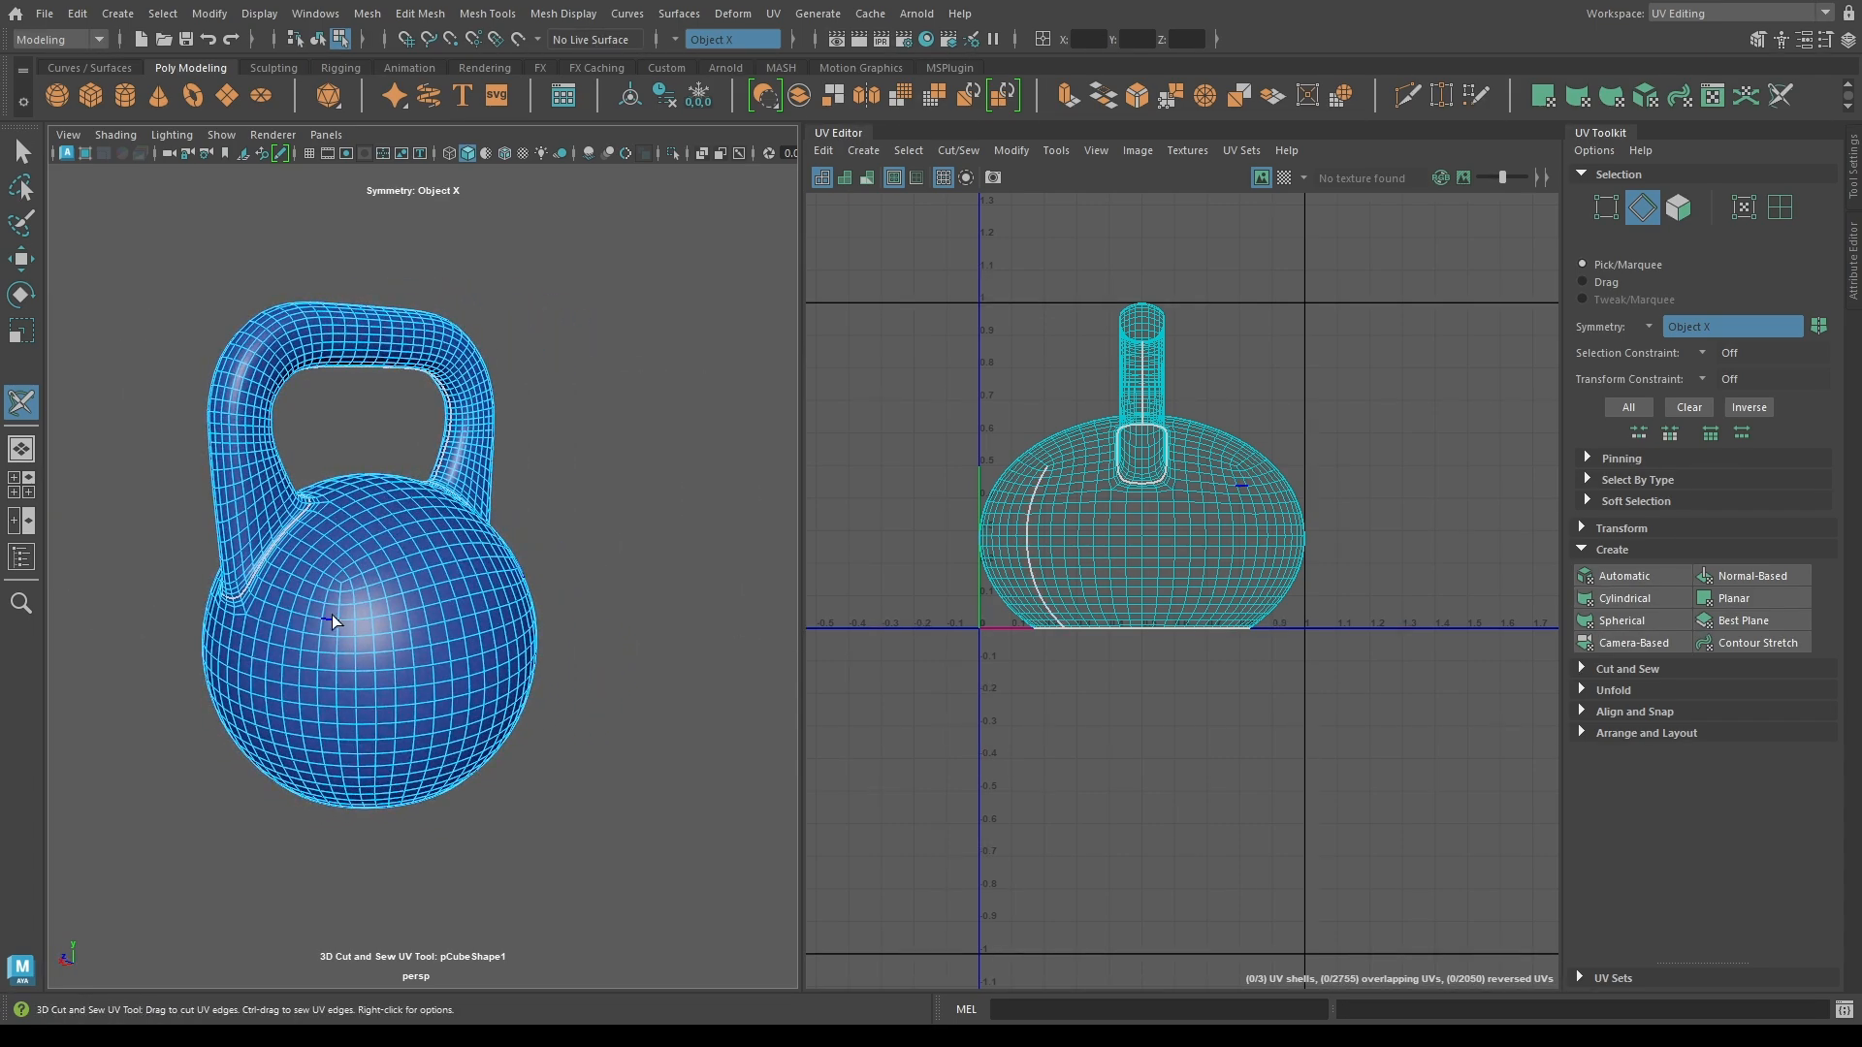
{"action": "double_click", "coordinate": [338, 612]}
{"action": "double_click", "coordinate": [345, 580]}
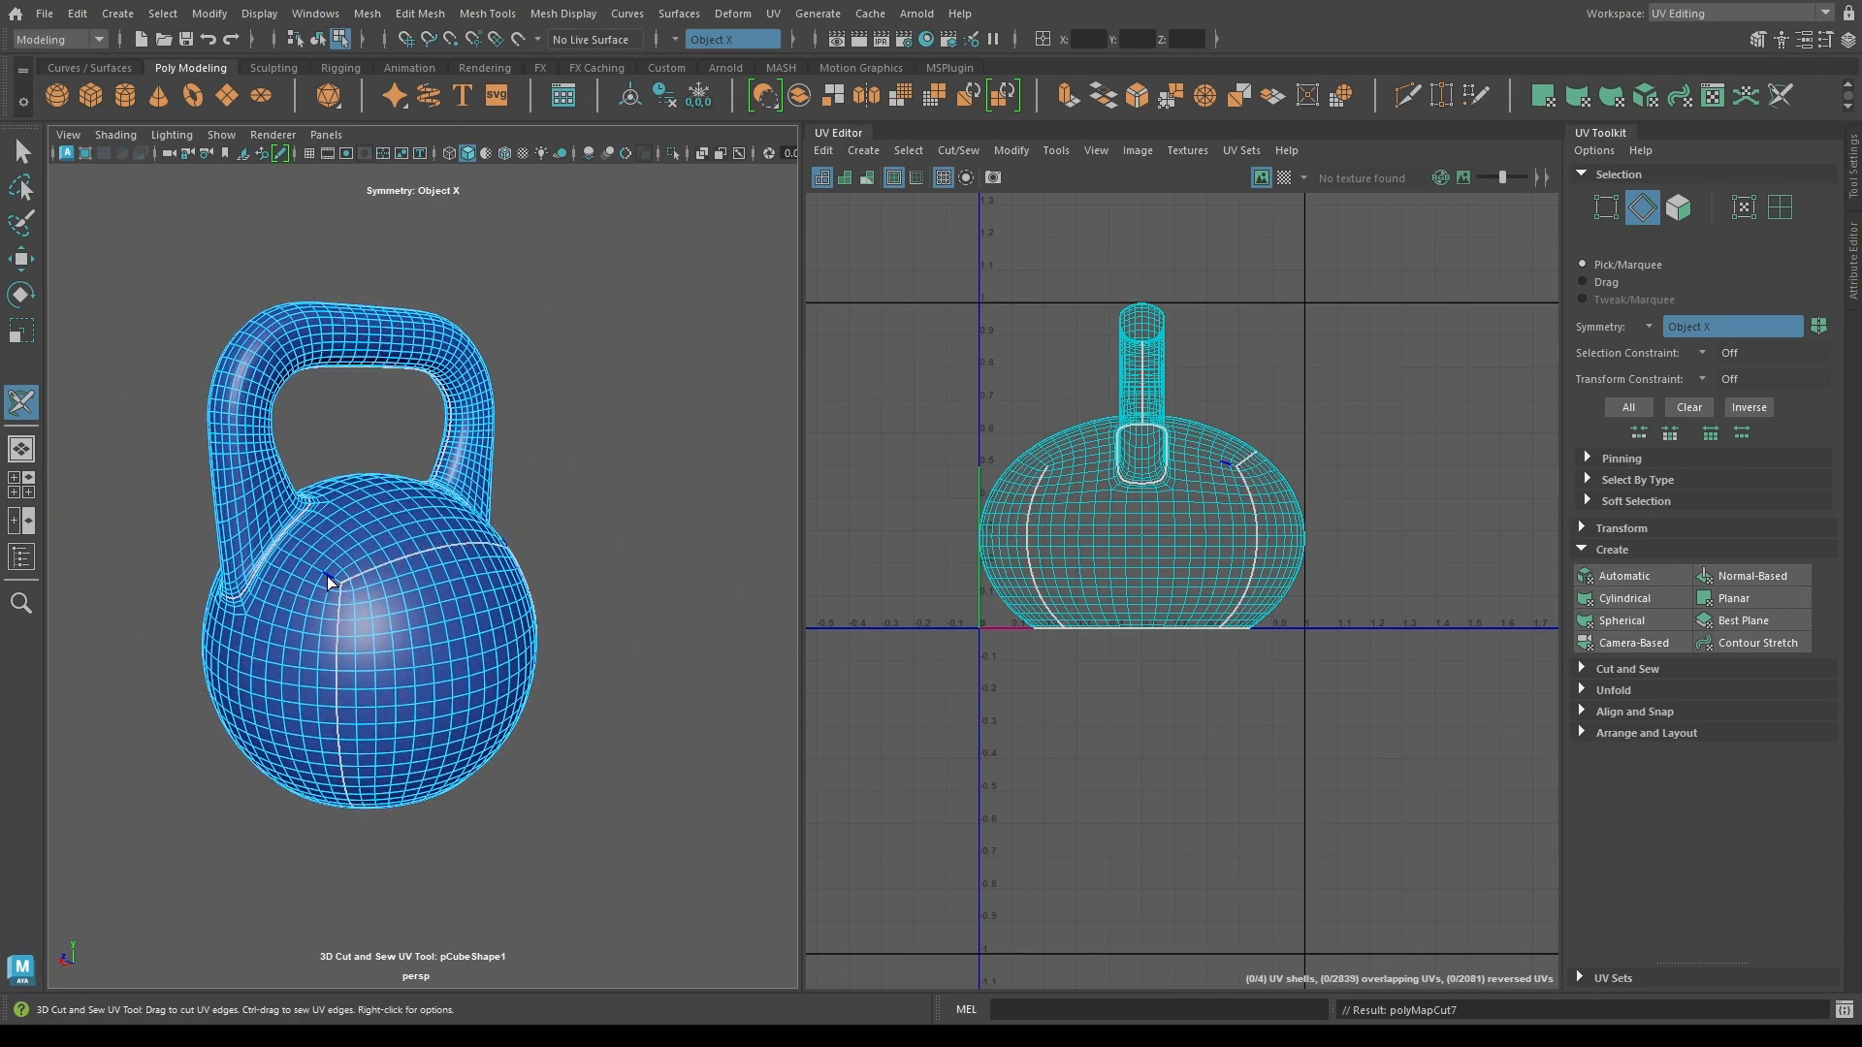
{"action": "left_click_drag", "start_coordinate": [328, 576], "coordinate": [729, 650], "text": "alt"}
{"action": "double_click", "coordinate": [434, 619]}
{"action": "double_click", "coordinate": [337, 644]}
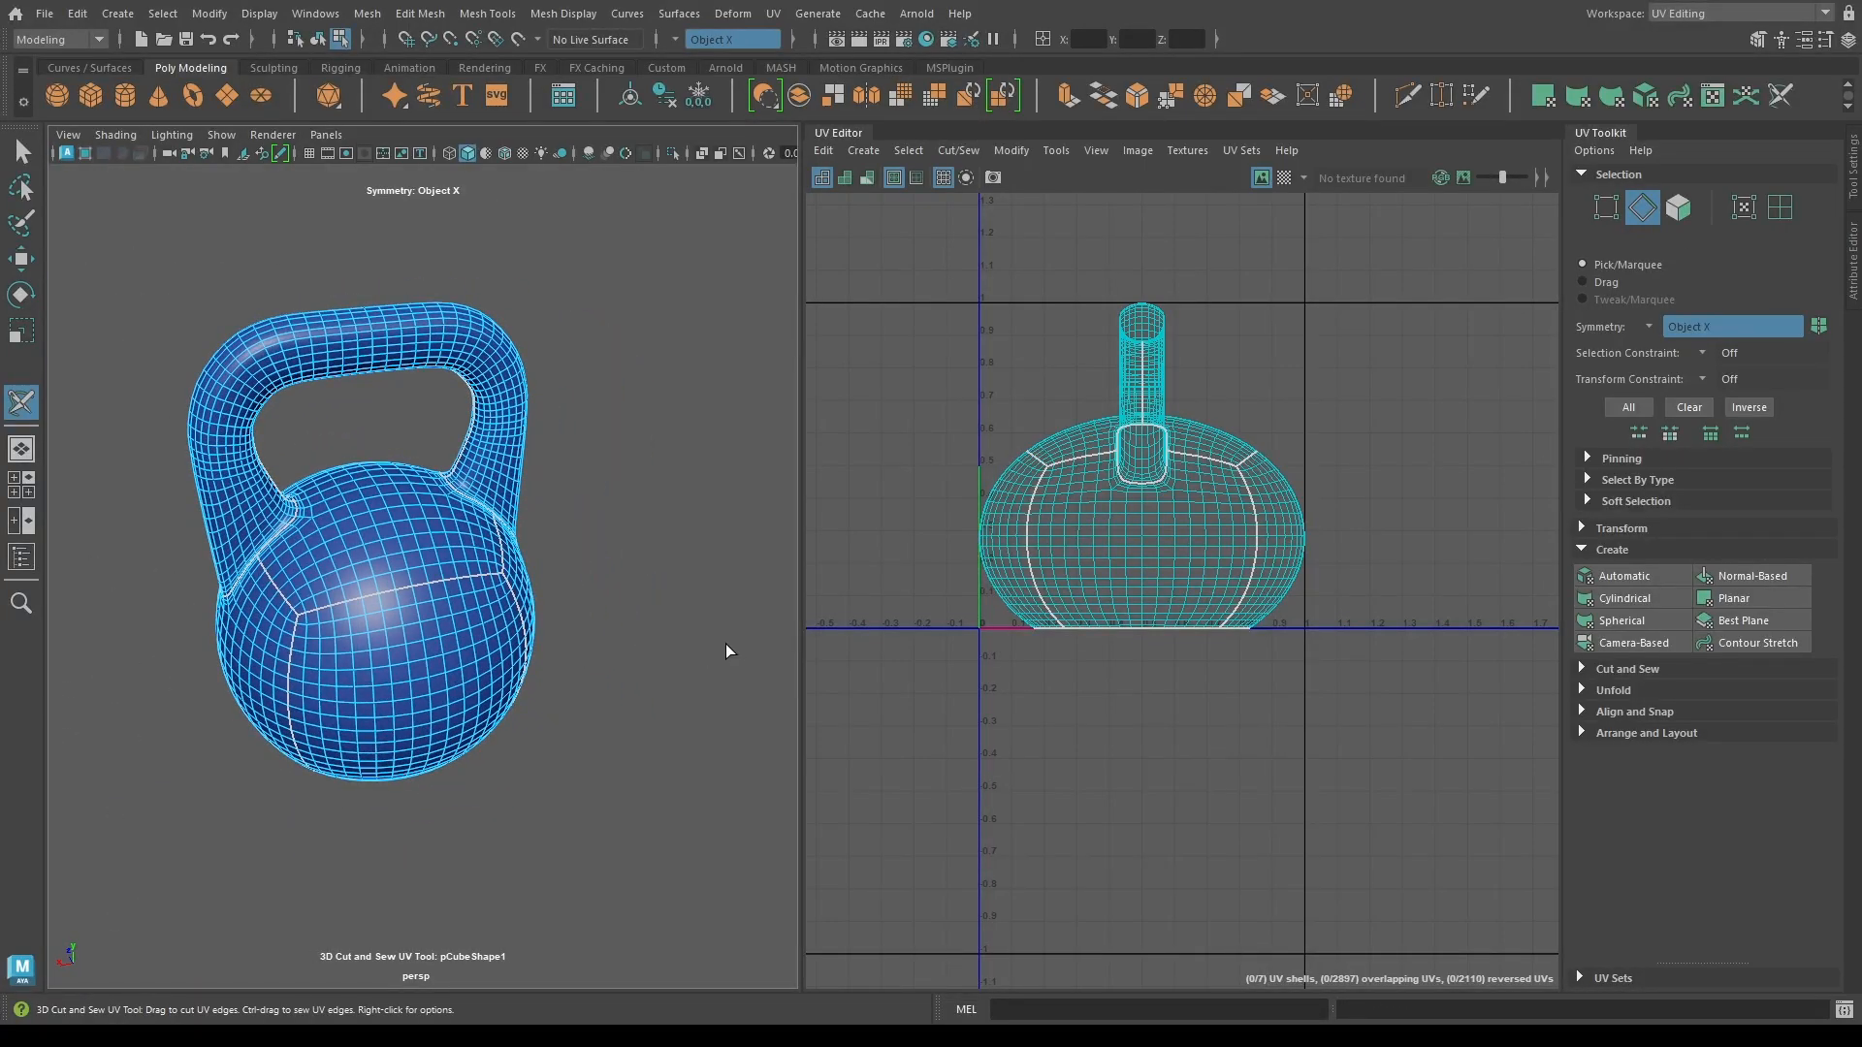
Select all UV shells of the kettlebell and unfold them.
{"action": "key", "text": "w"}
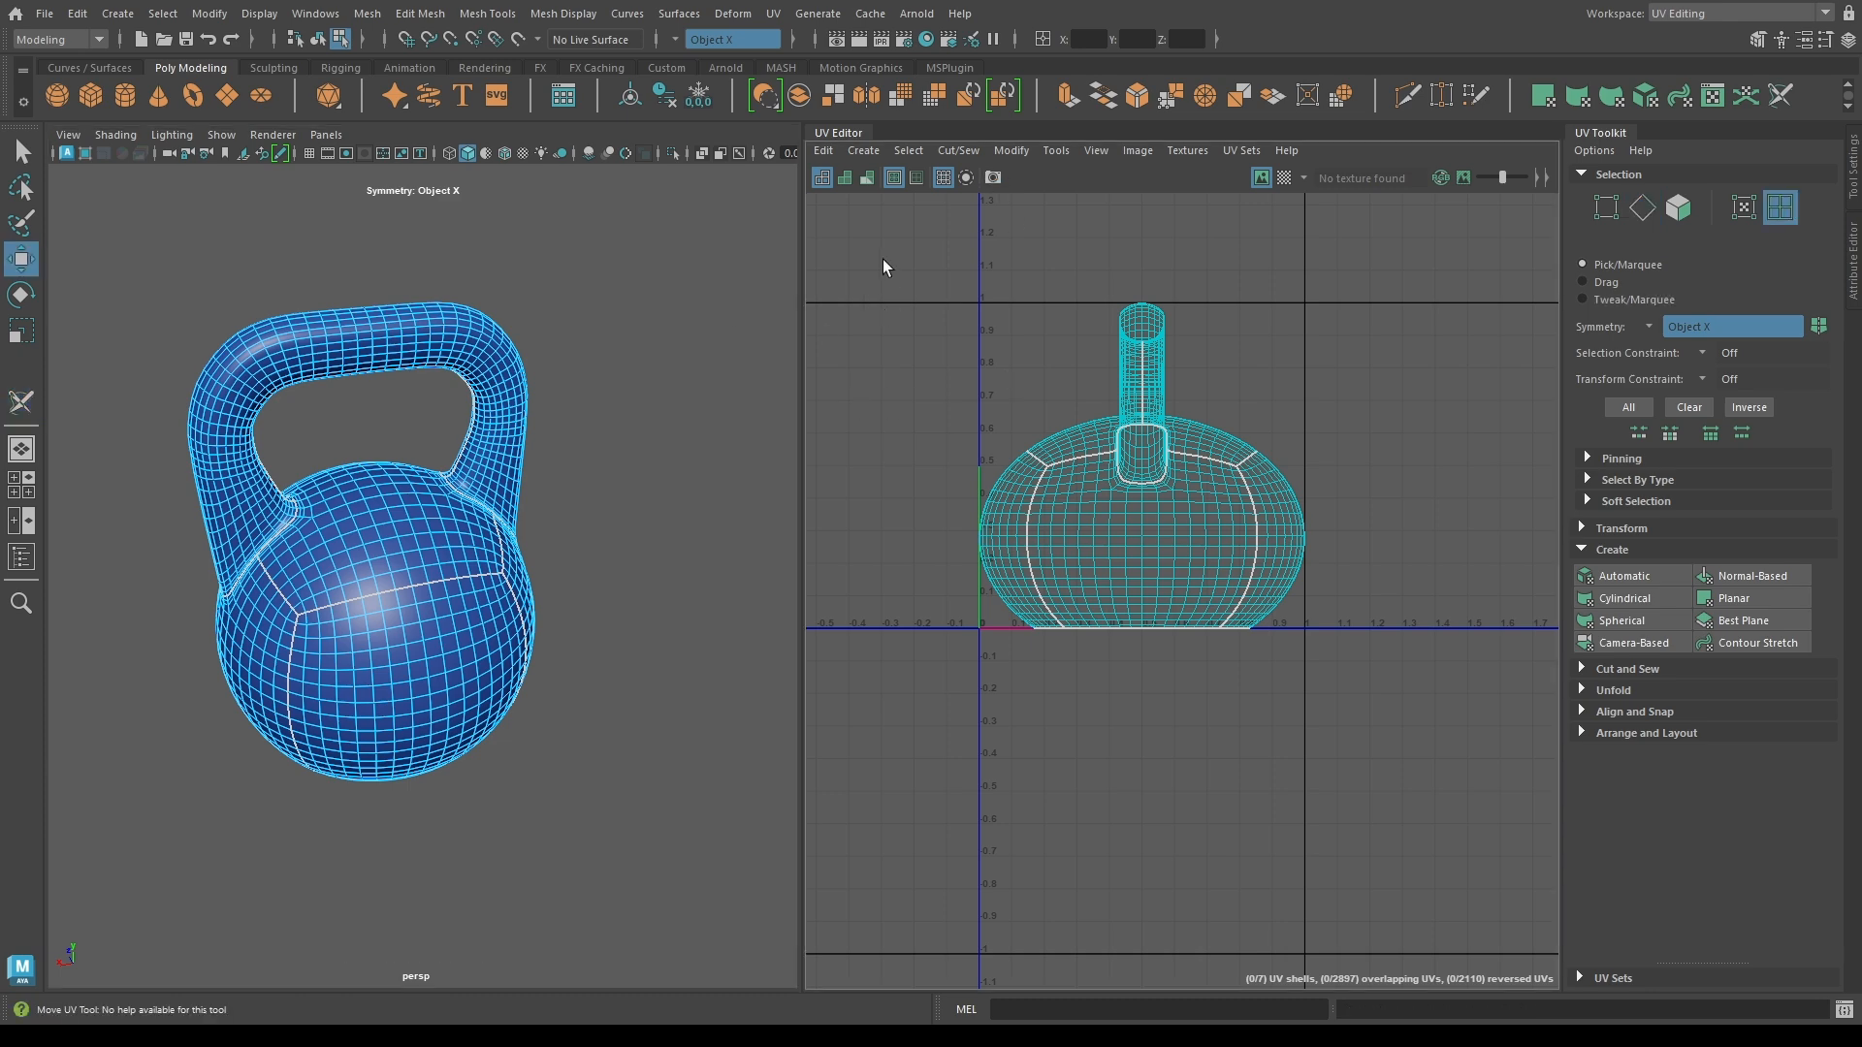
{"action": "left_click_drag", "start_coordinate": [883, 259], "coordinate": [1230, 439]}
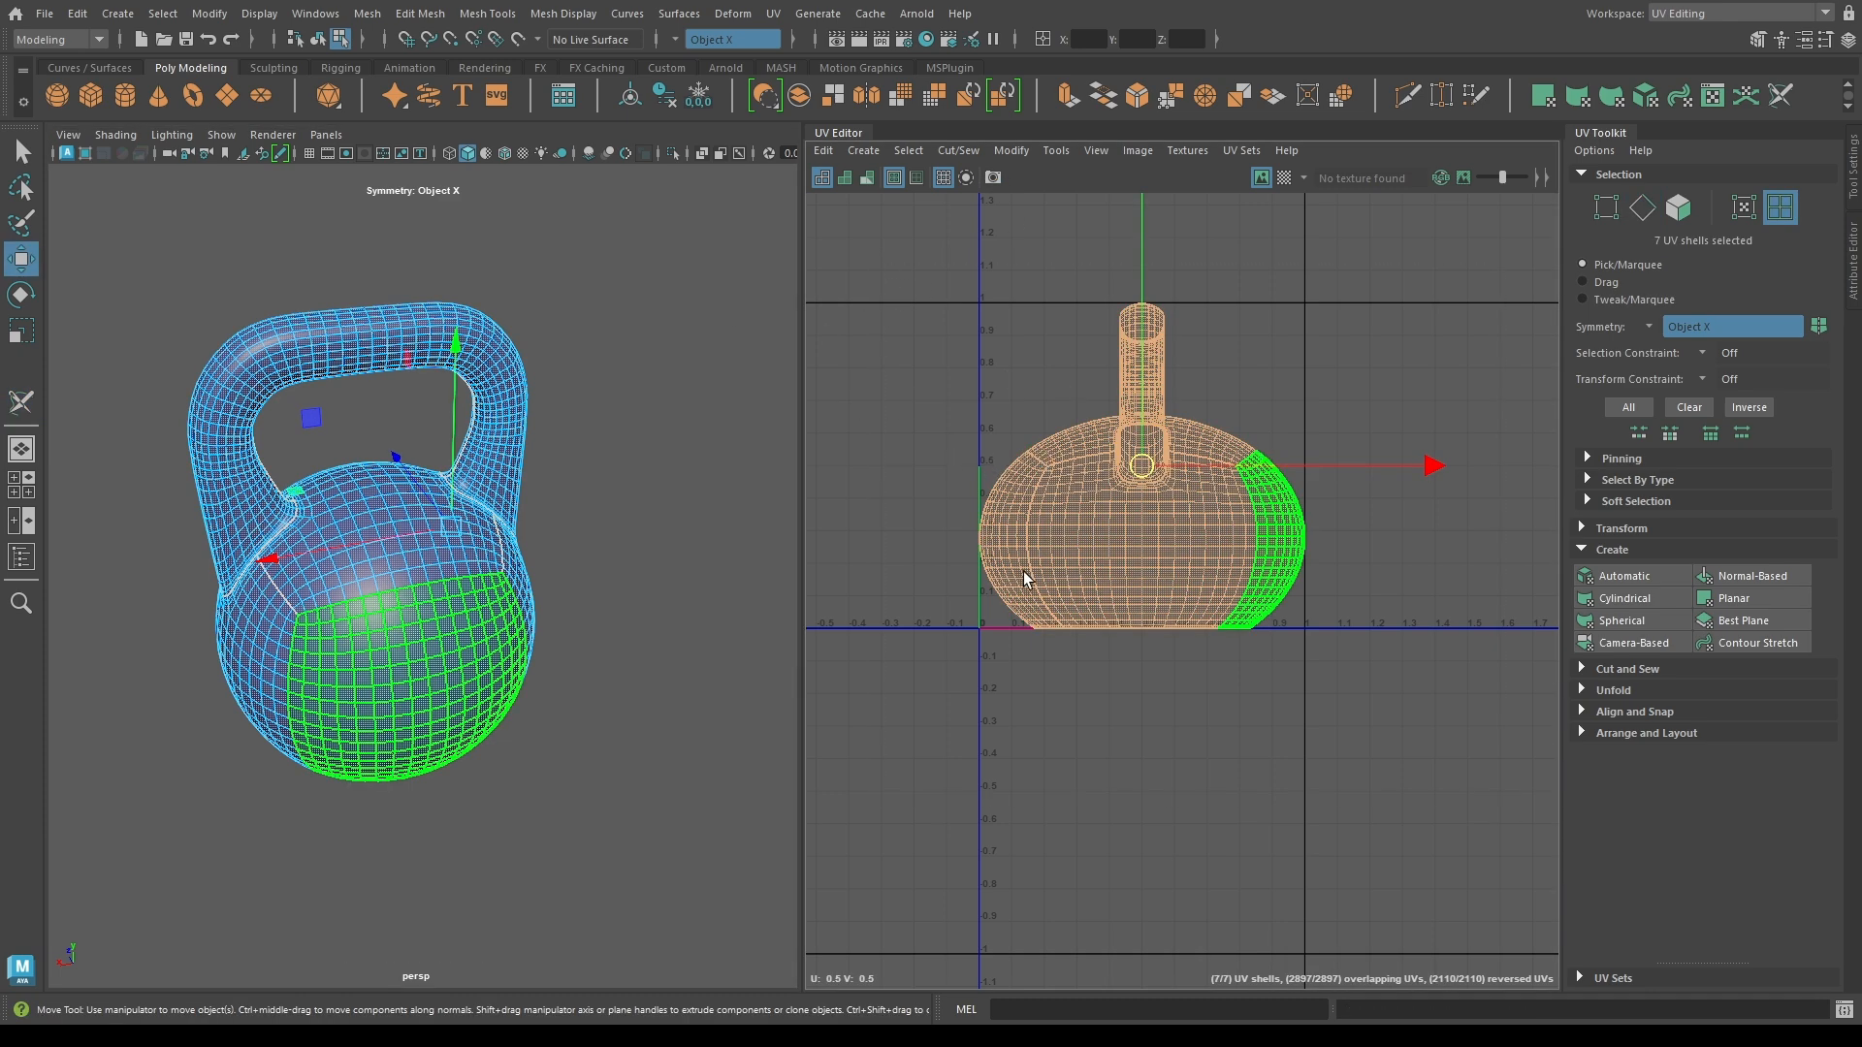
{"action": "key", "text": "ctrl+u"}
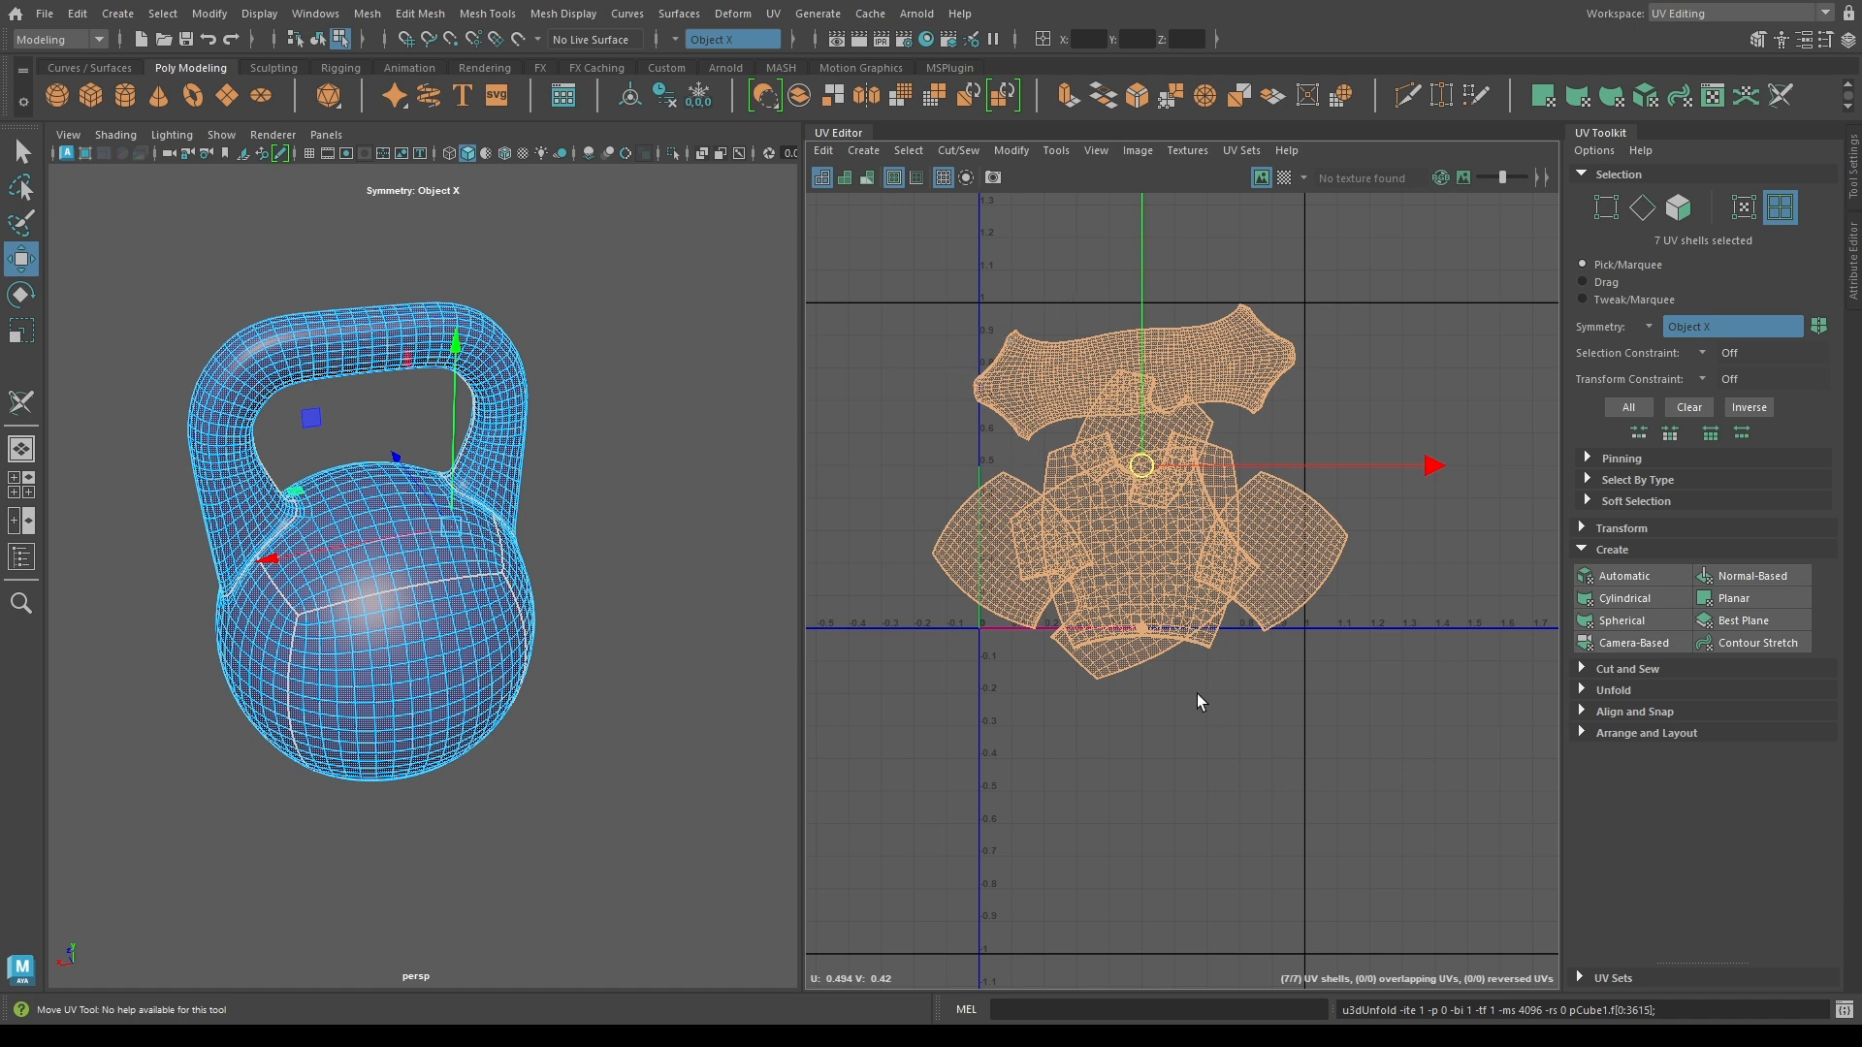
Orient the unfolded UV shells and pack them into the 0 to 1 UV tile.
{"action": "key", "text": "ctrl+l"}
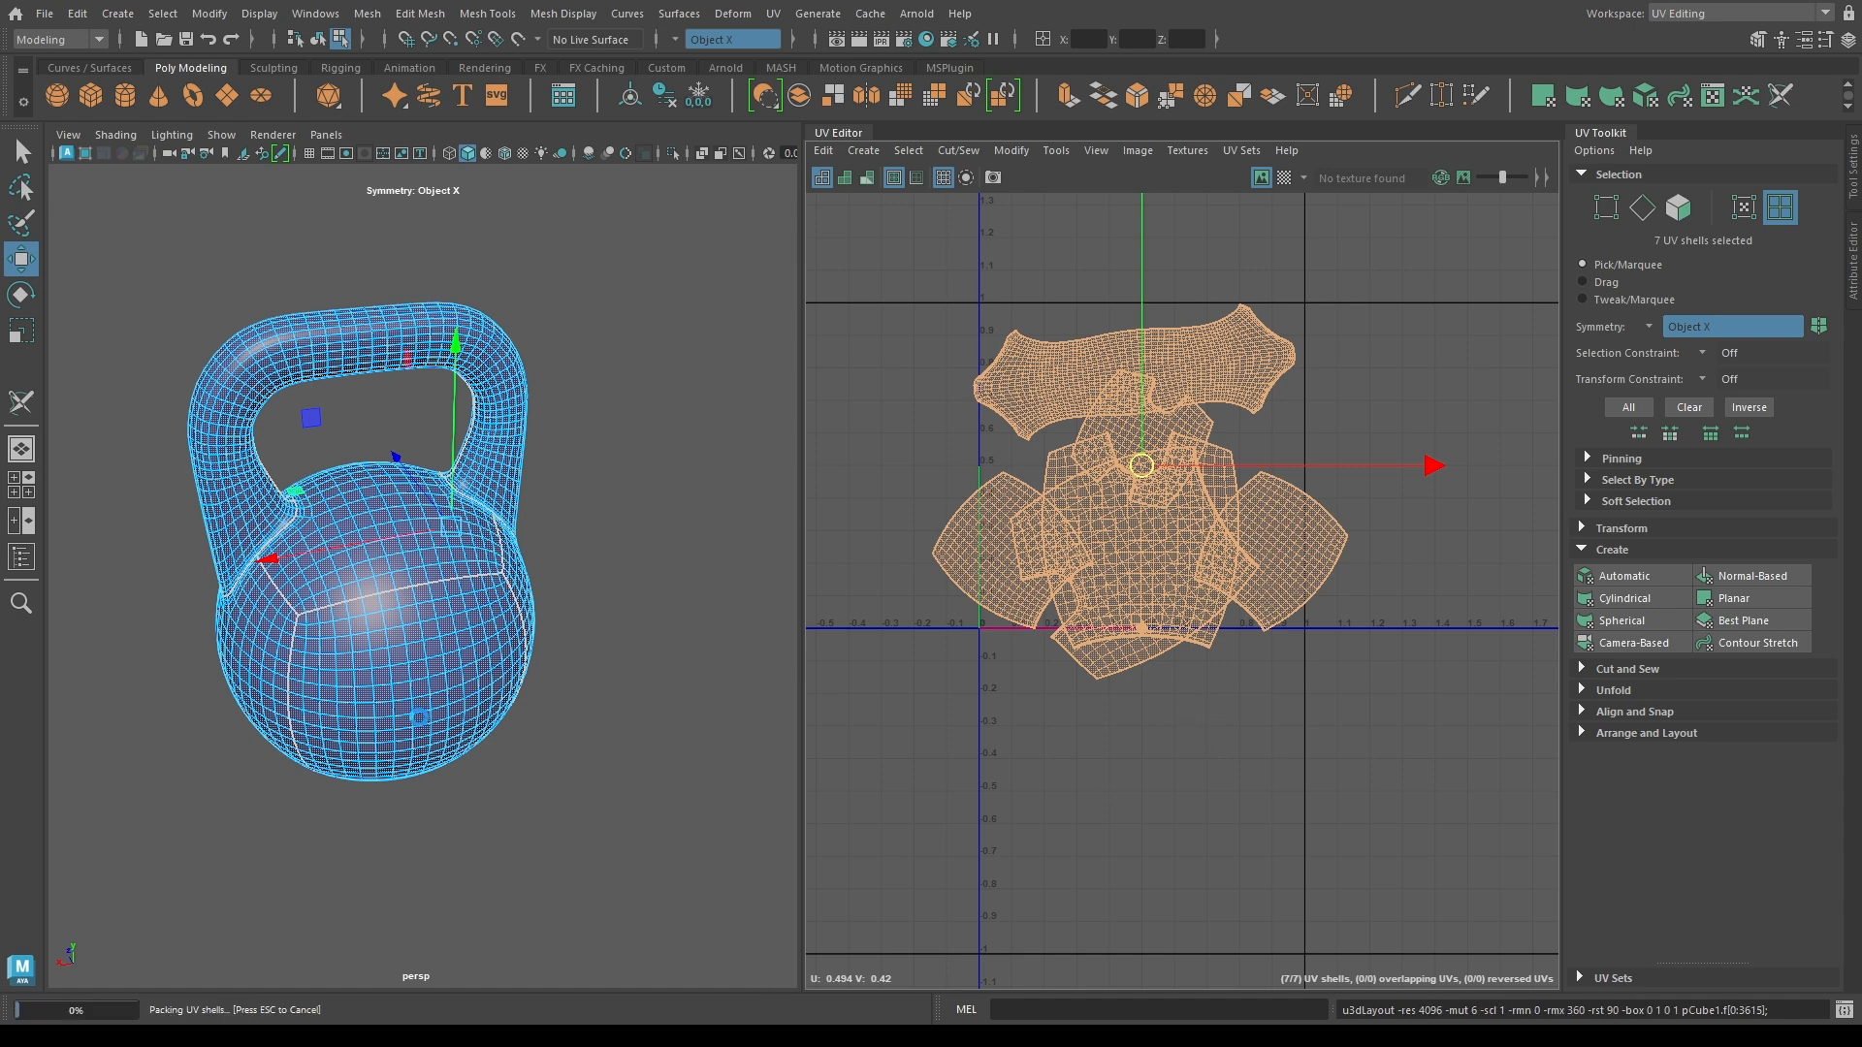
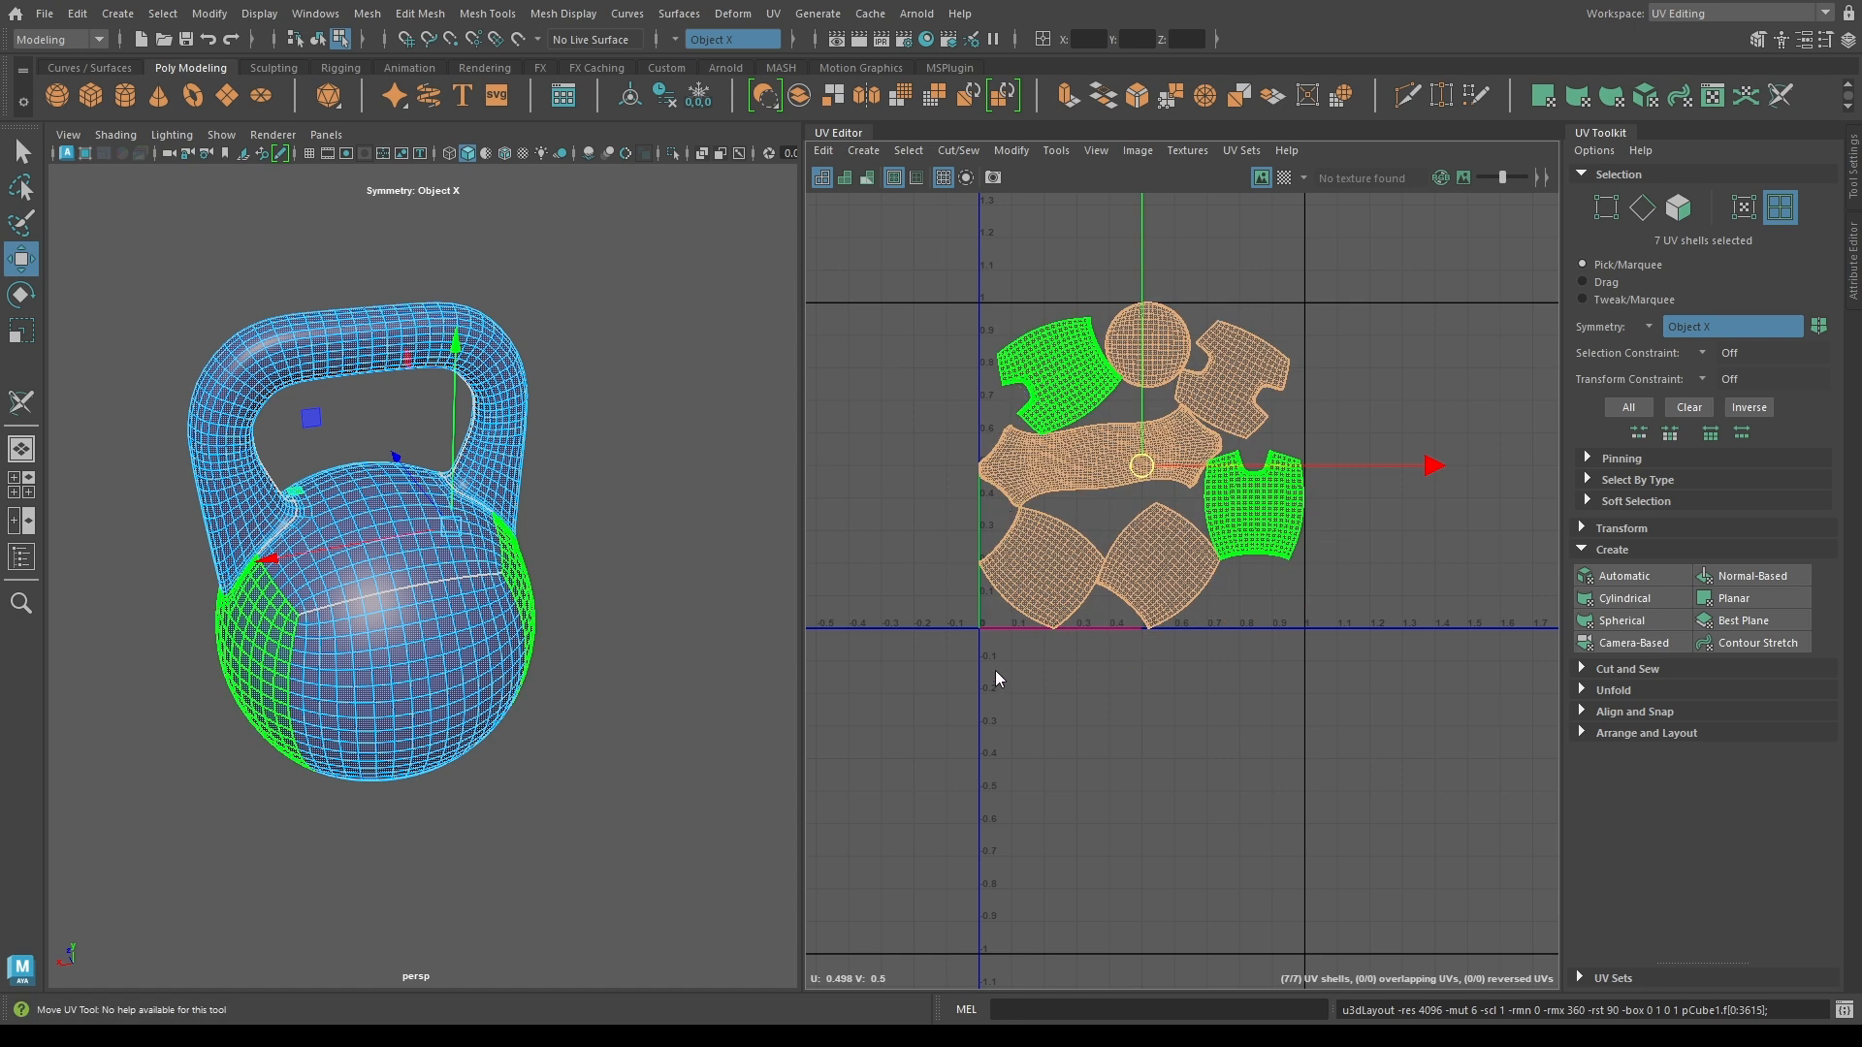
{"action": "key", "text": "shift+o"}
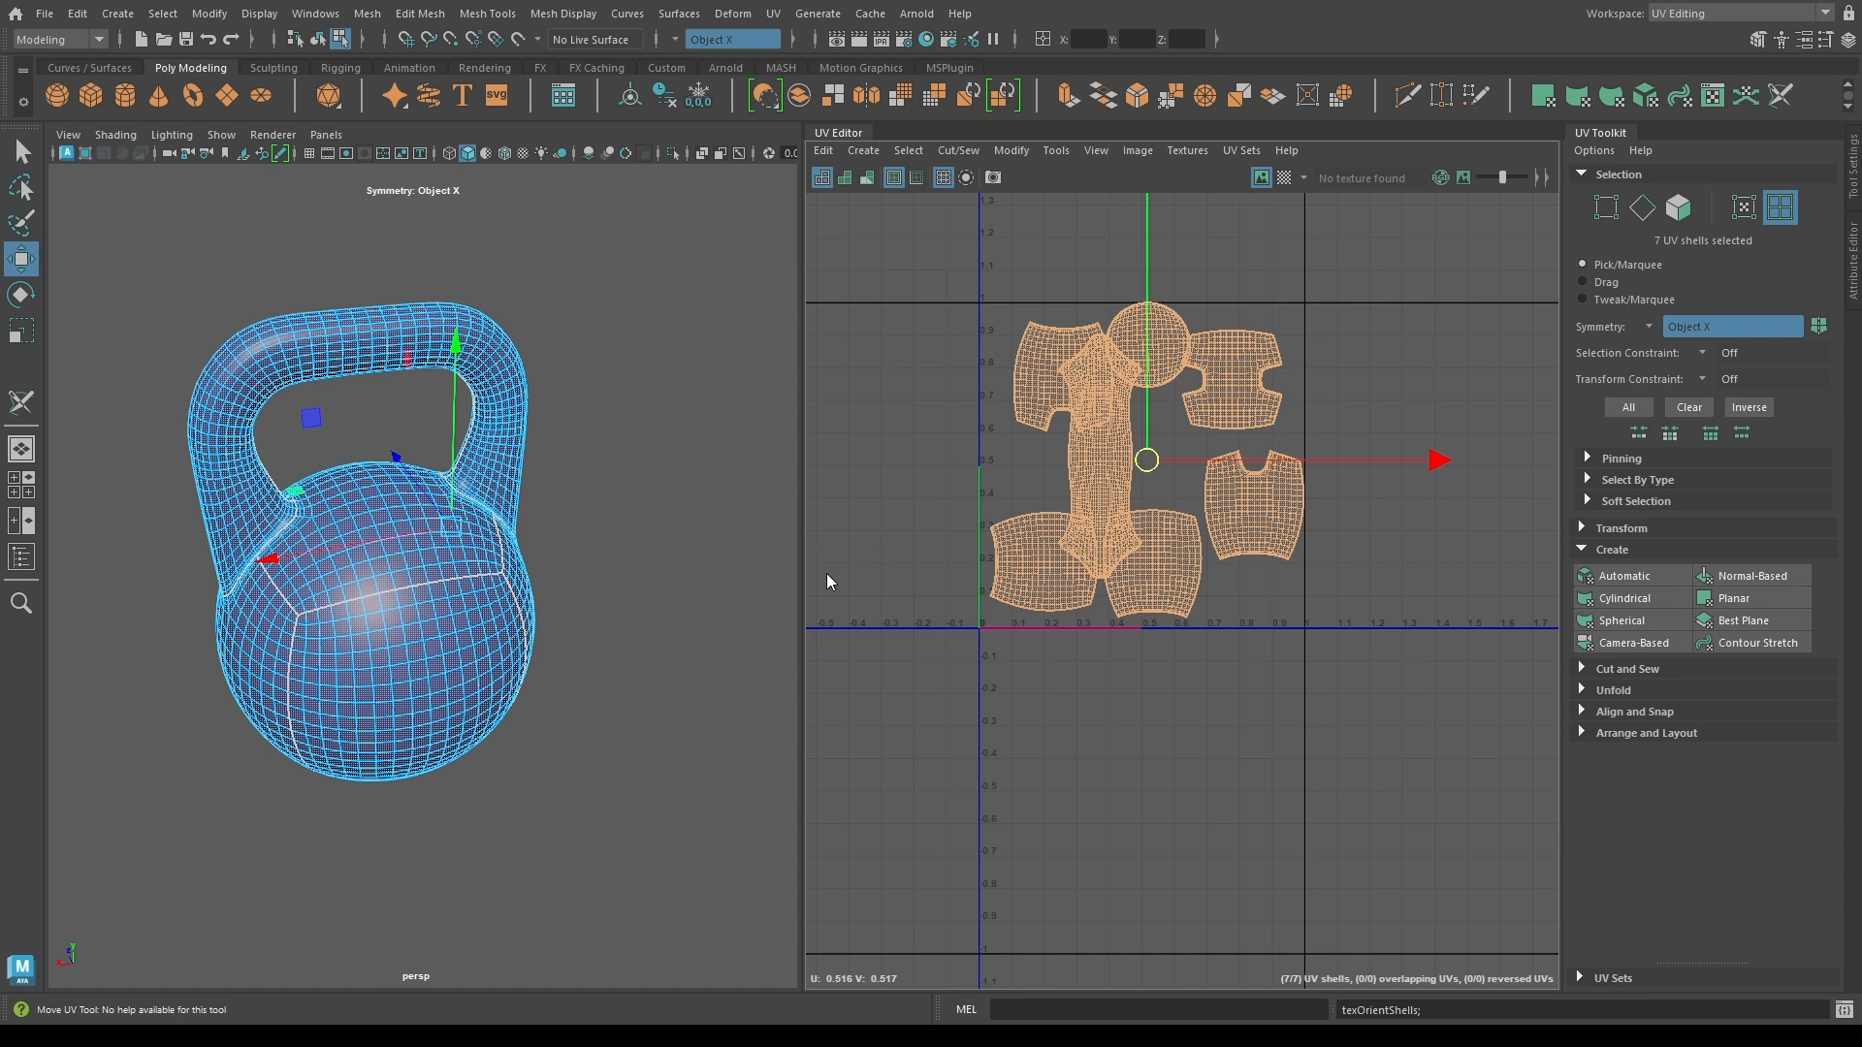
{"action": "key", "text": "ctrl+l"}
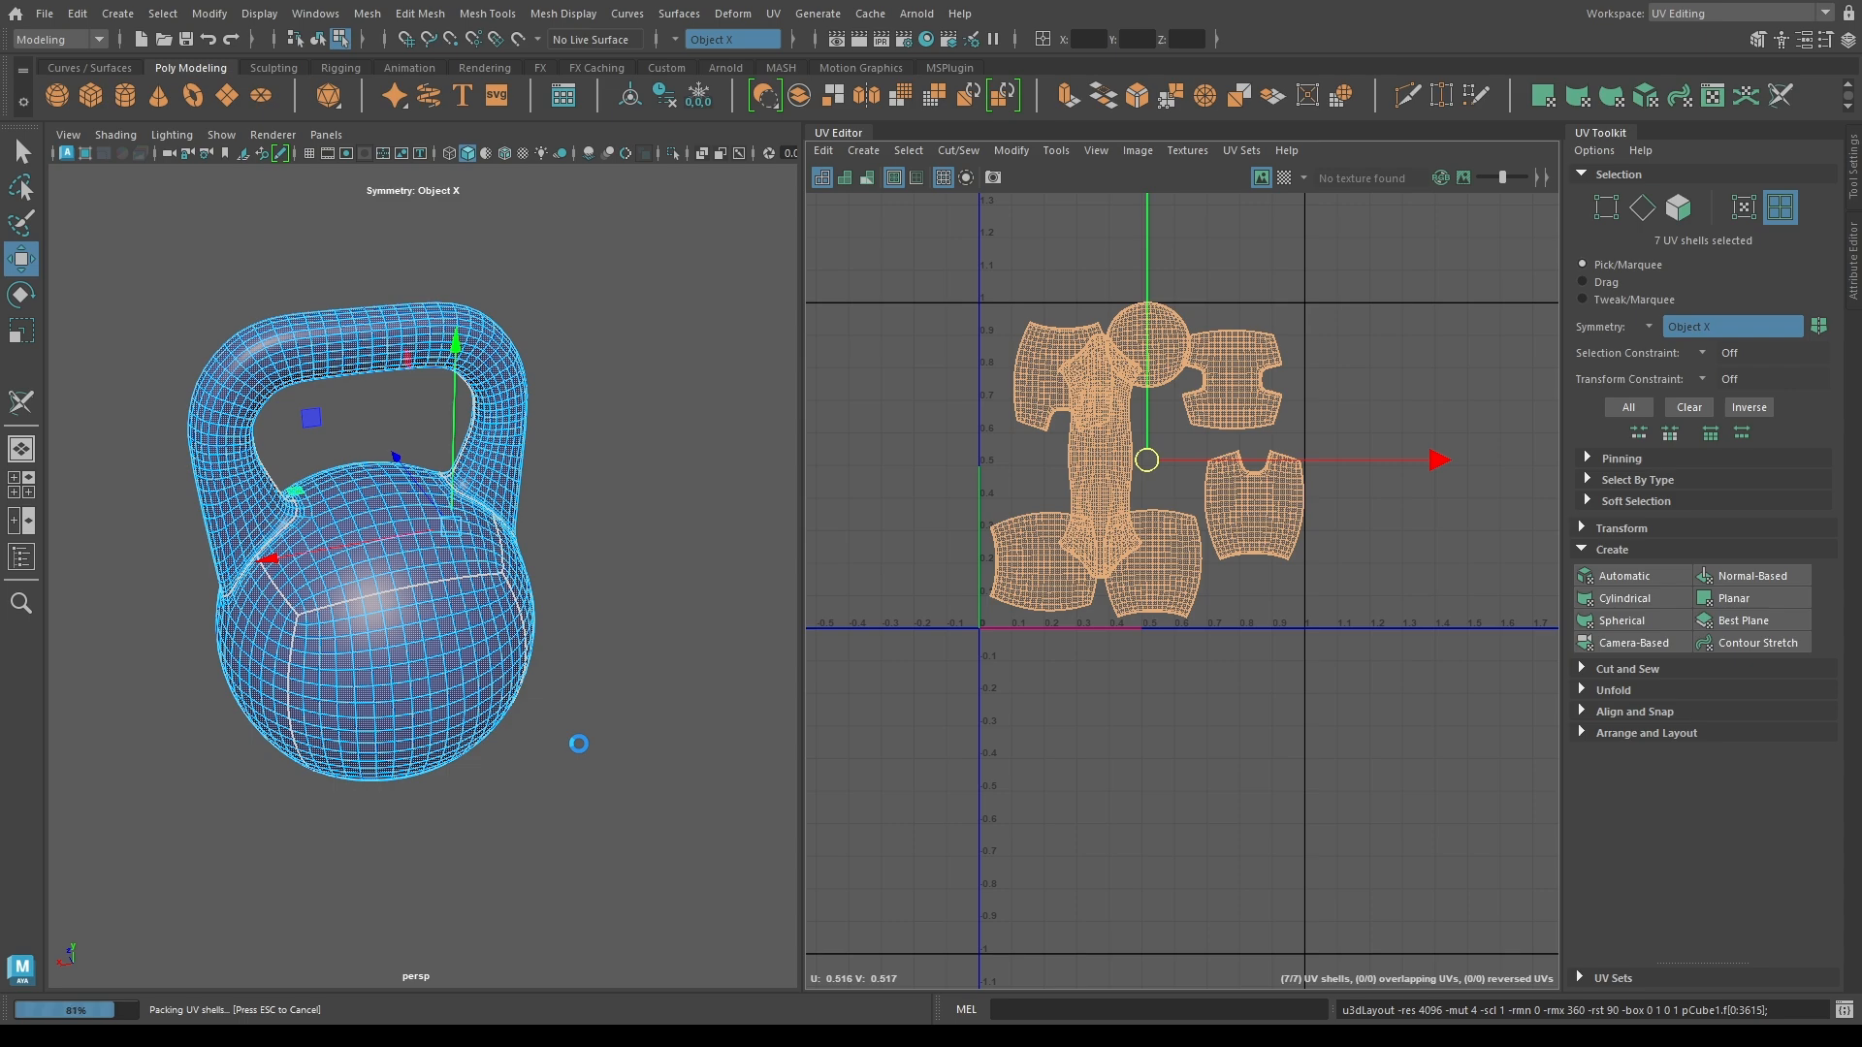
Display the checker map on the UV layout and the kettlebell.
{"action": "left_click", "coordinate": [1283, 179]}
{"action": "middle_click_drag", "start_coordinate": [993, 434], "coordinate": [922, 541], "text": "alt"}
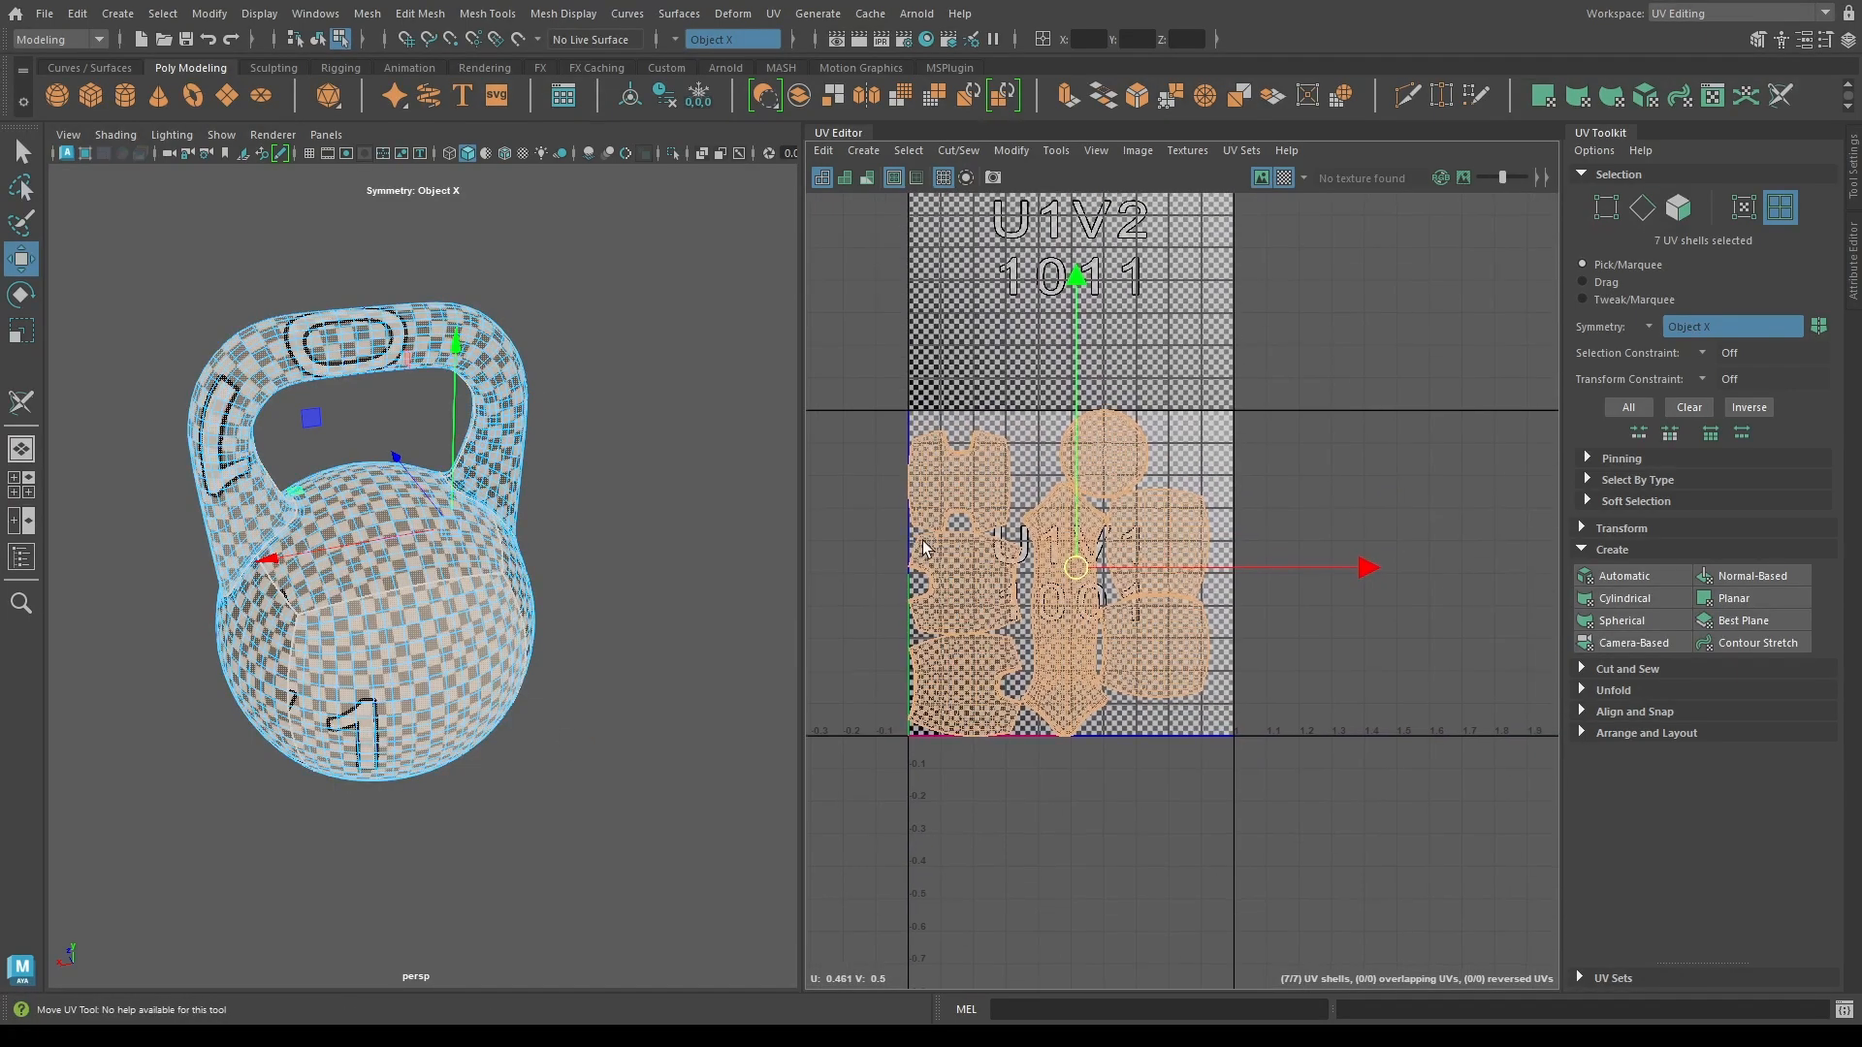
{"action": "right_click_drag", "start_coordinate": [924, 545], "coordinate": [1006, 580], "text": "alt"}
Turn off symmetry and select only the UV shell of the middle side panel for rotating.
{"action": "left_click", "coordinate": [1006, 579]}
{"action": "left_click_drag", "start_coordinate": [466, 659], "coordinate": [407, 621], "text": "alt"}
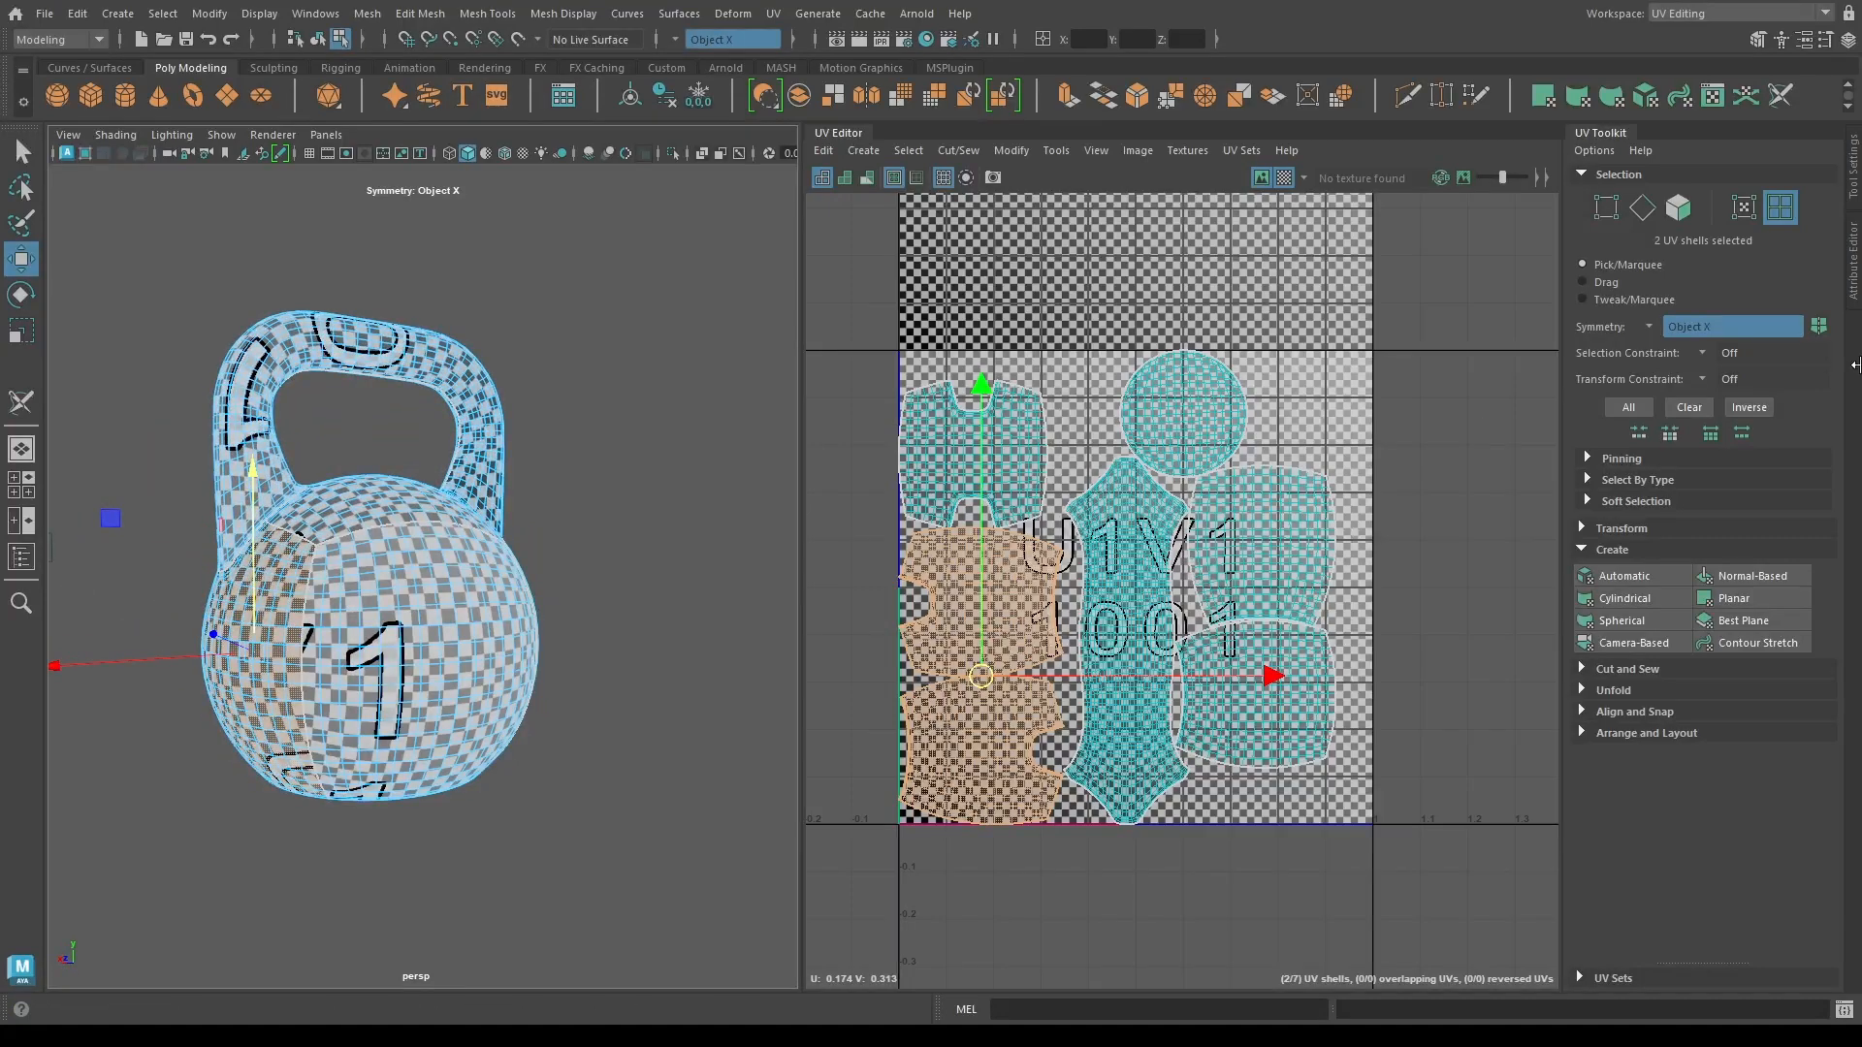
{"action": "left_click", "coordinate": [1687, 329]}
{"action": "left_click", "coordinate": [1004, 593]}
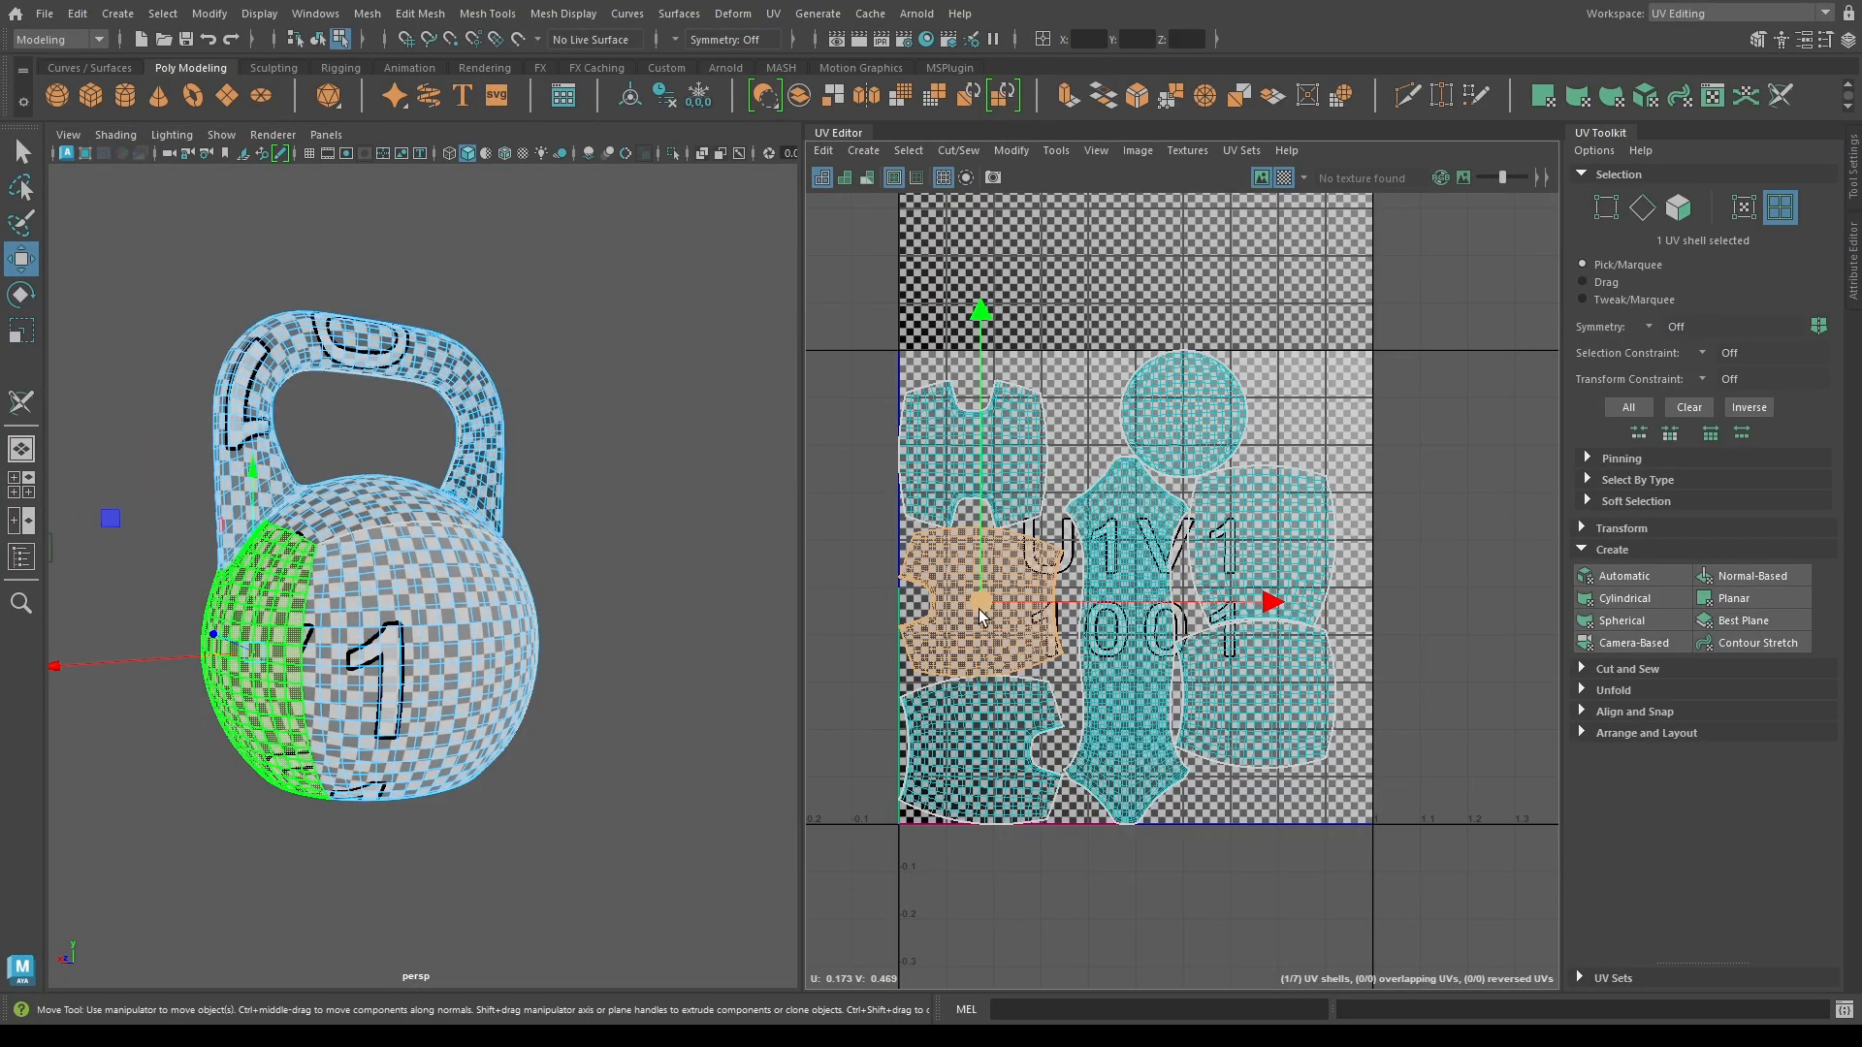
{"action": "key", "text": "e"}
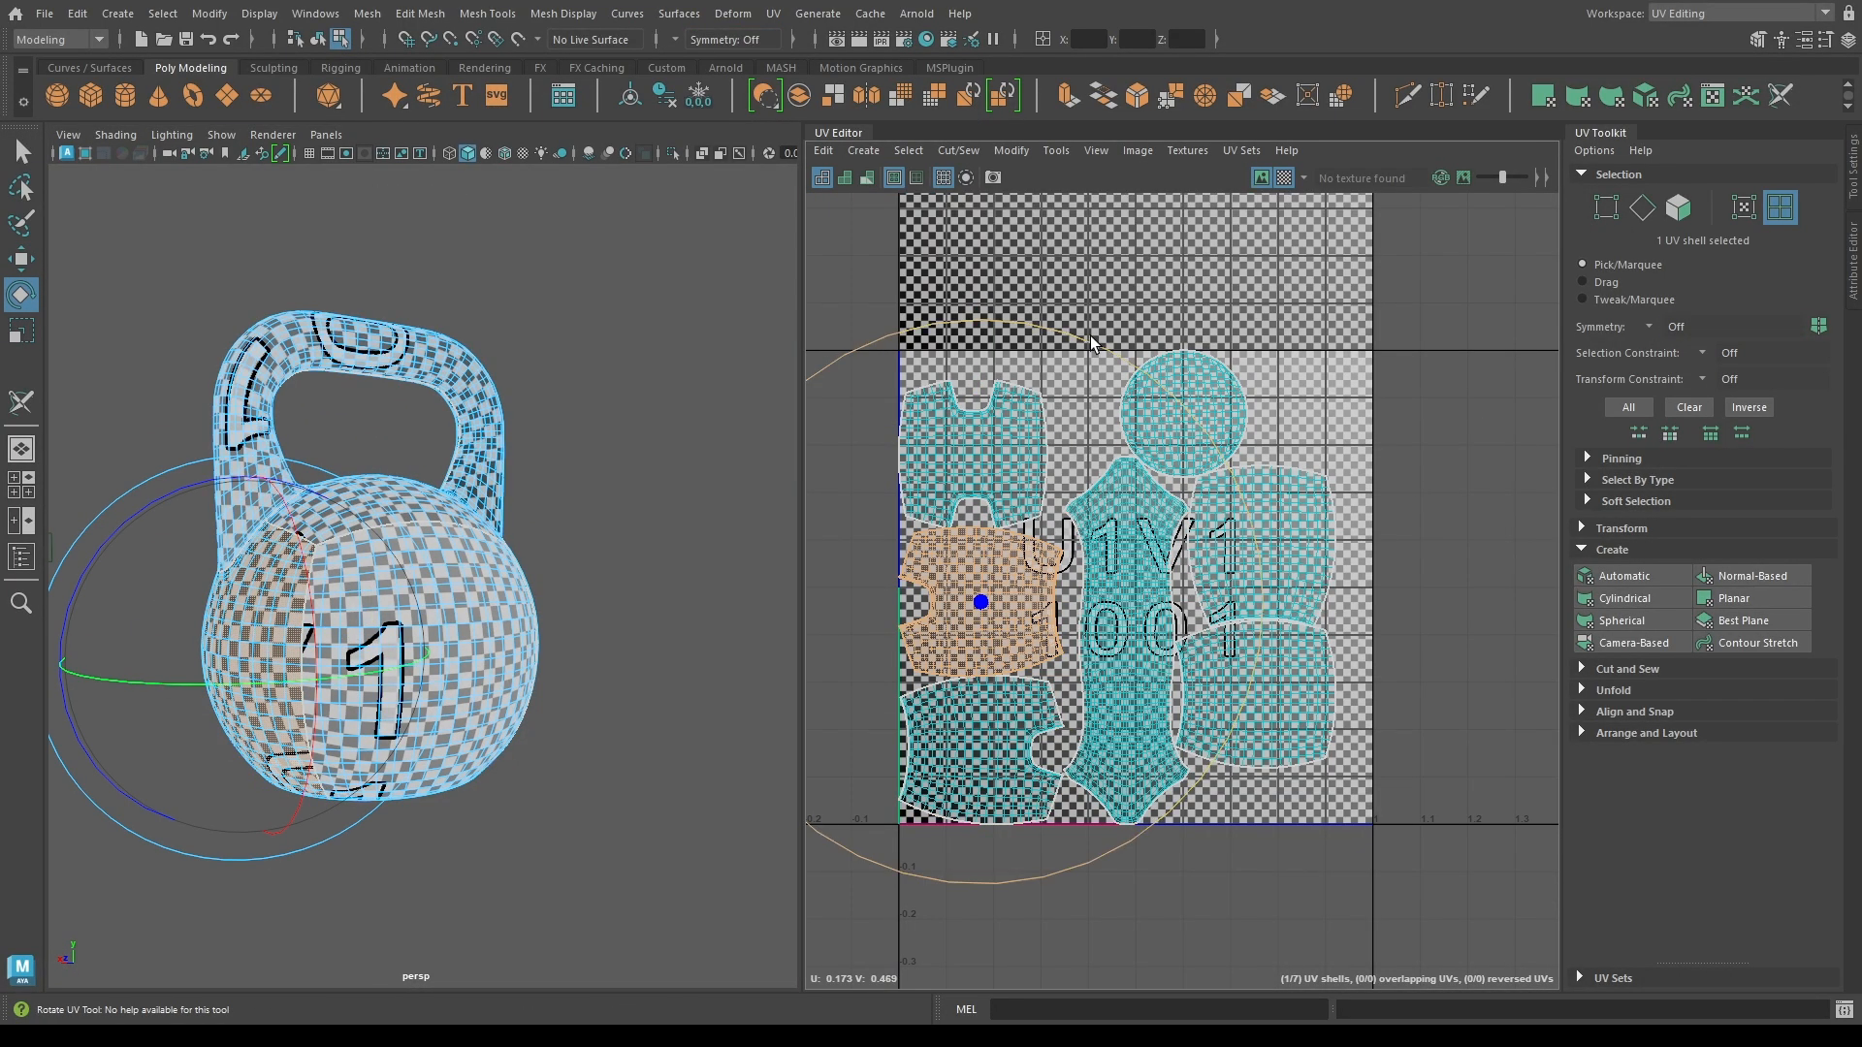
{"action": "key", "text": "g"}
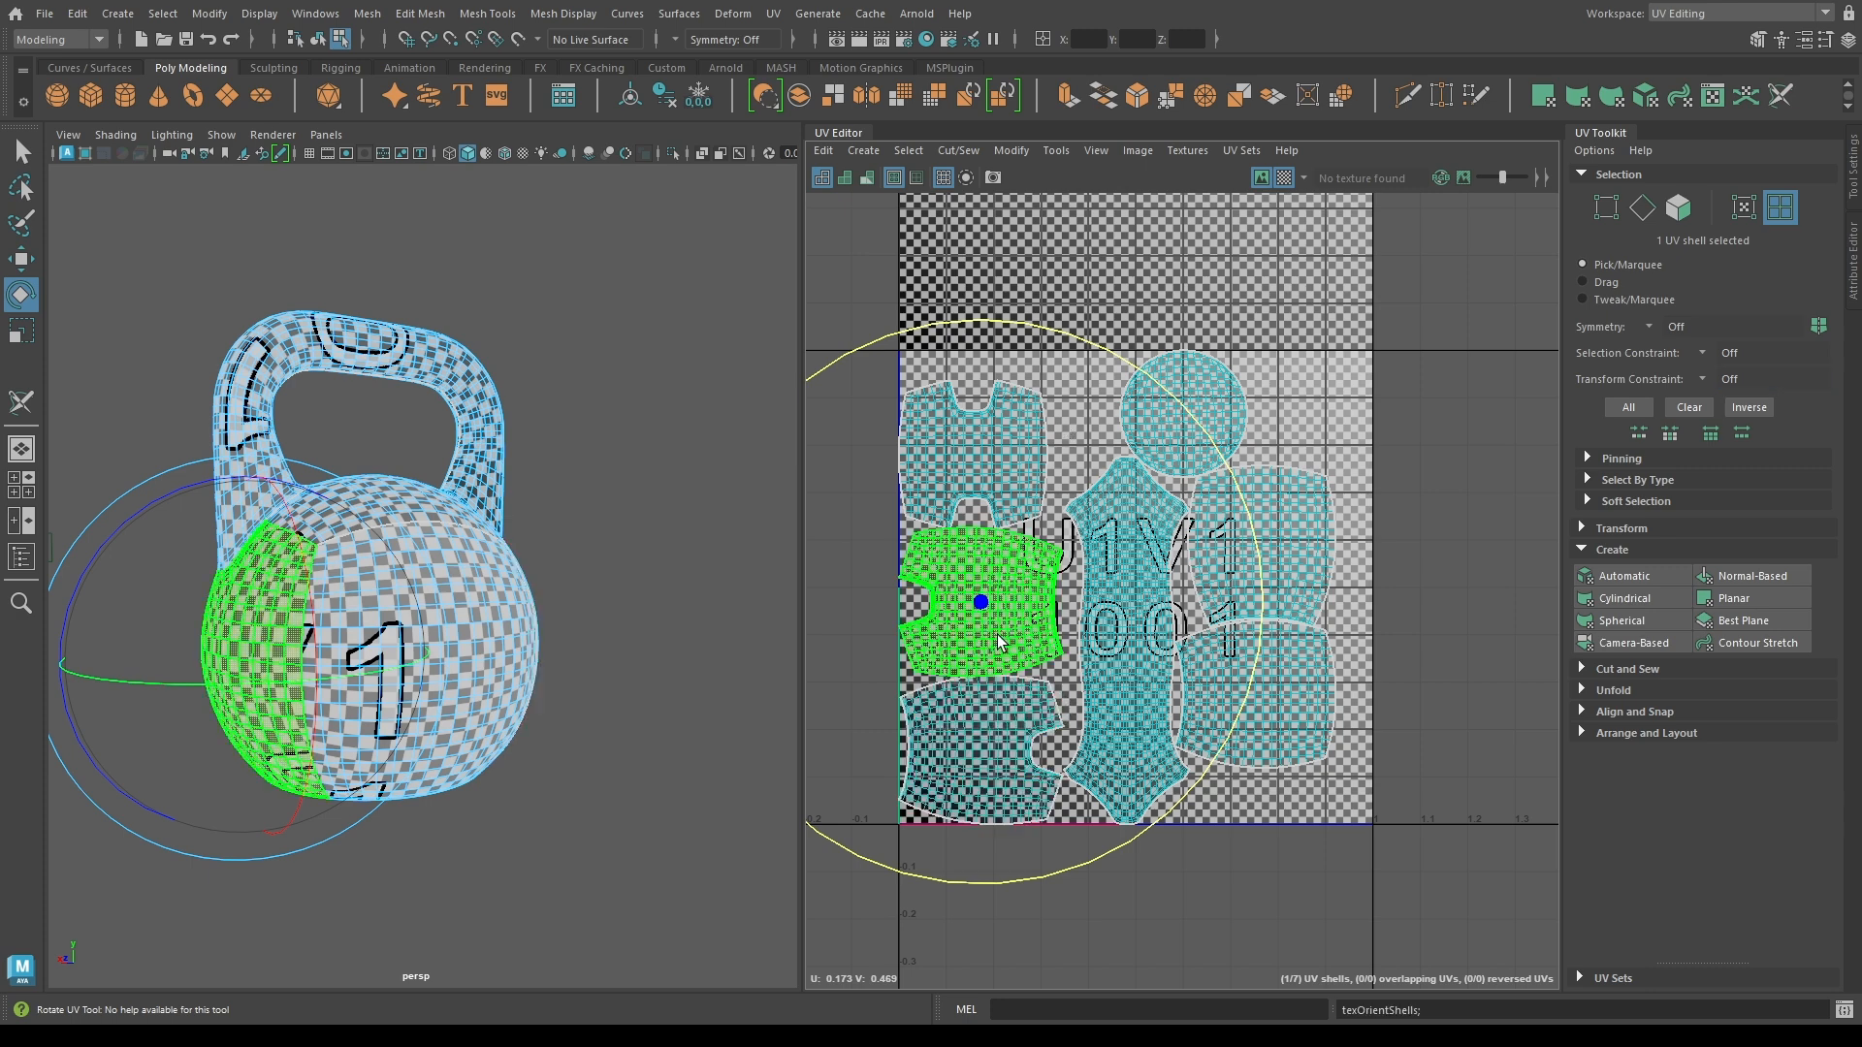
{"action": "left_click_drag", "start_coordinate": [1063, 319], "coordinate": [1229, 560], "text": "shift"}
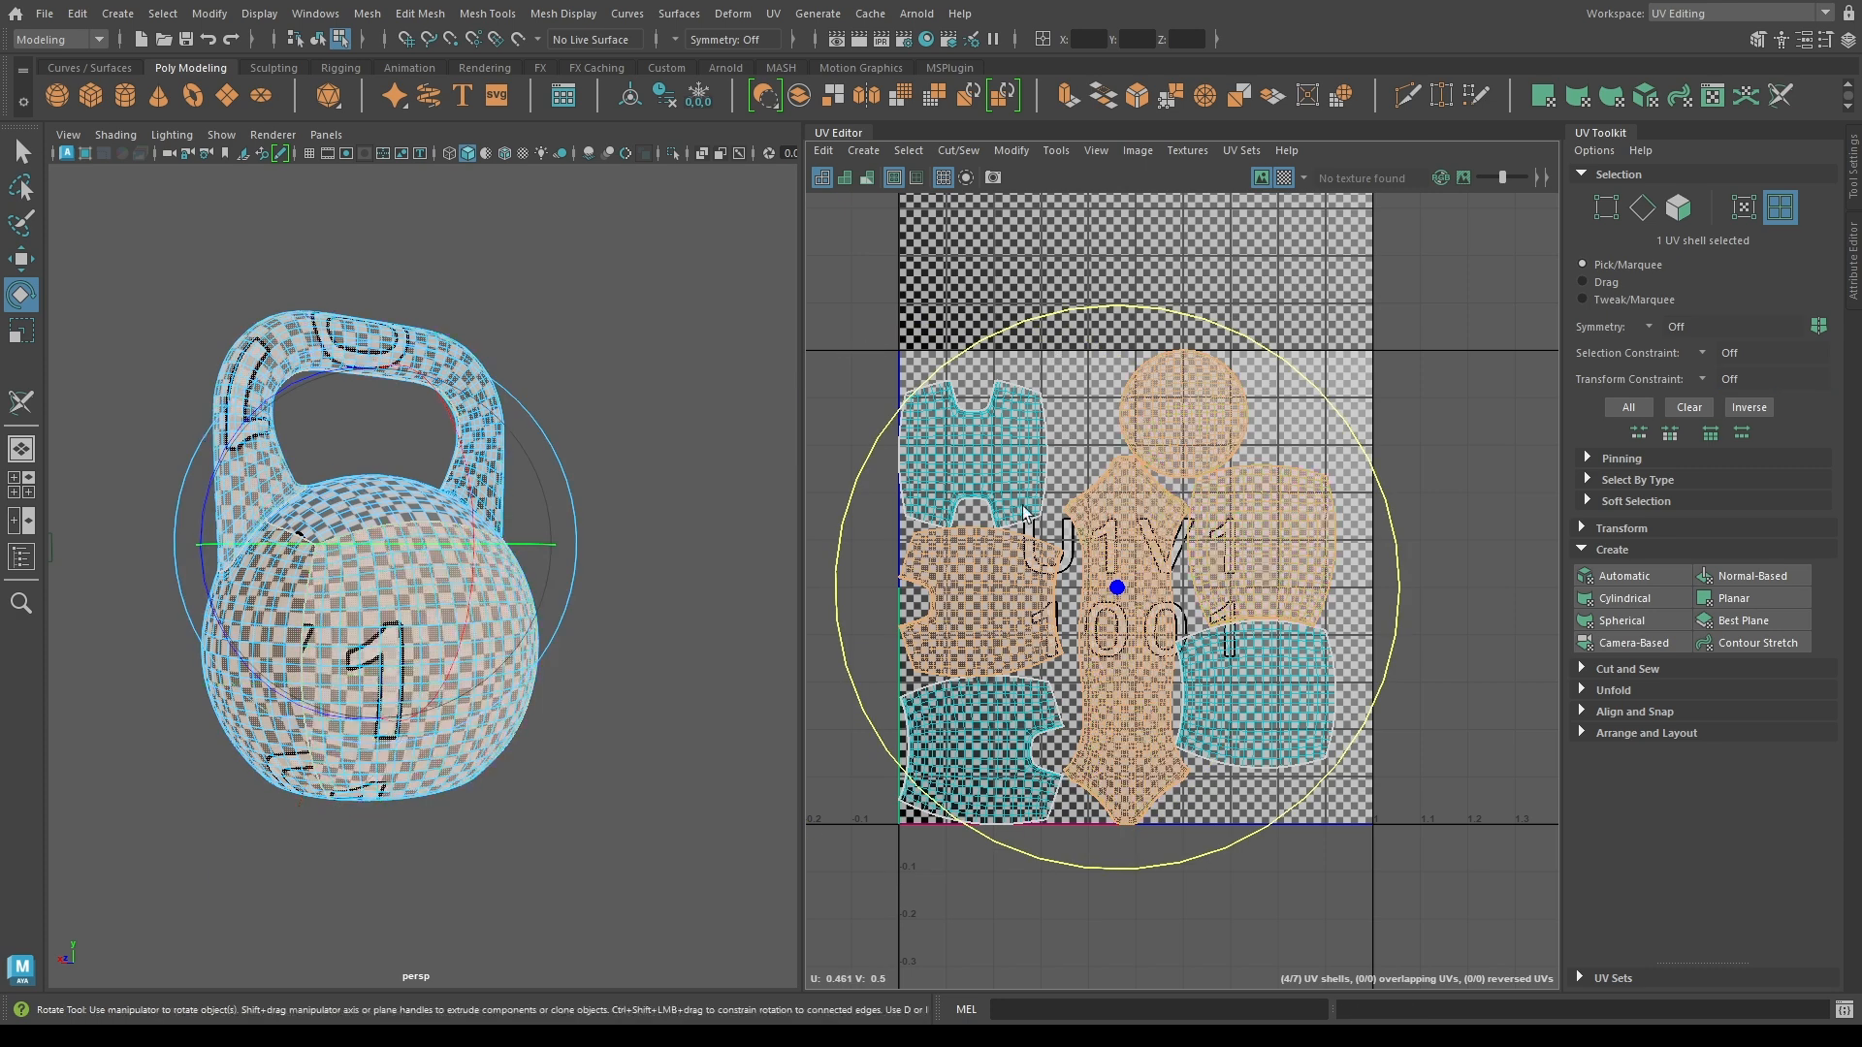
{"action": "left_click", "coordinate": [1000, 587]}
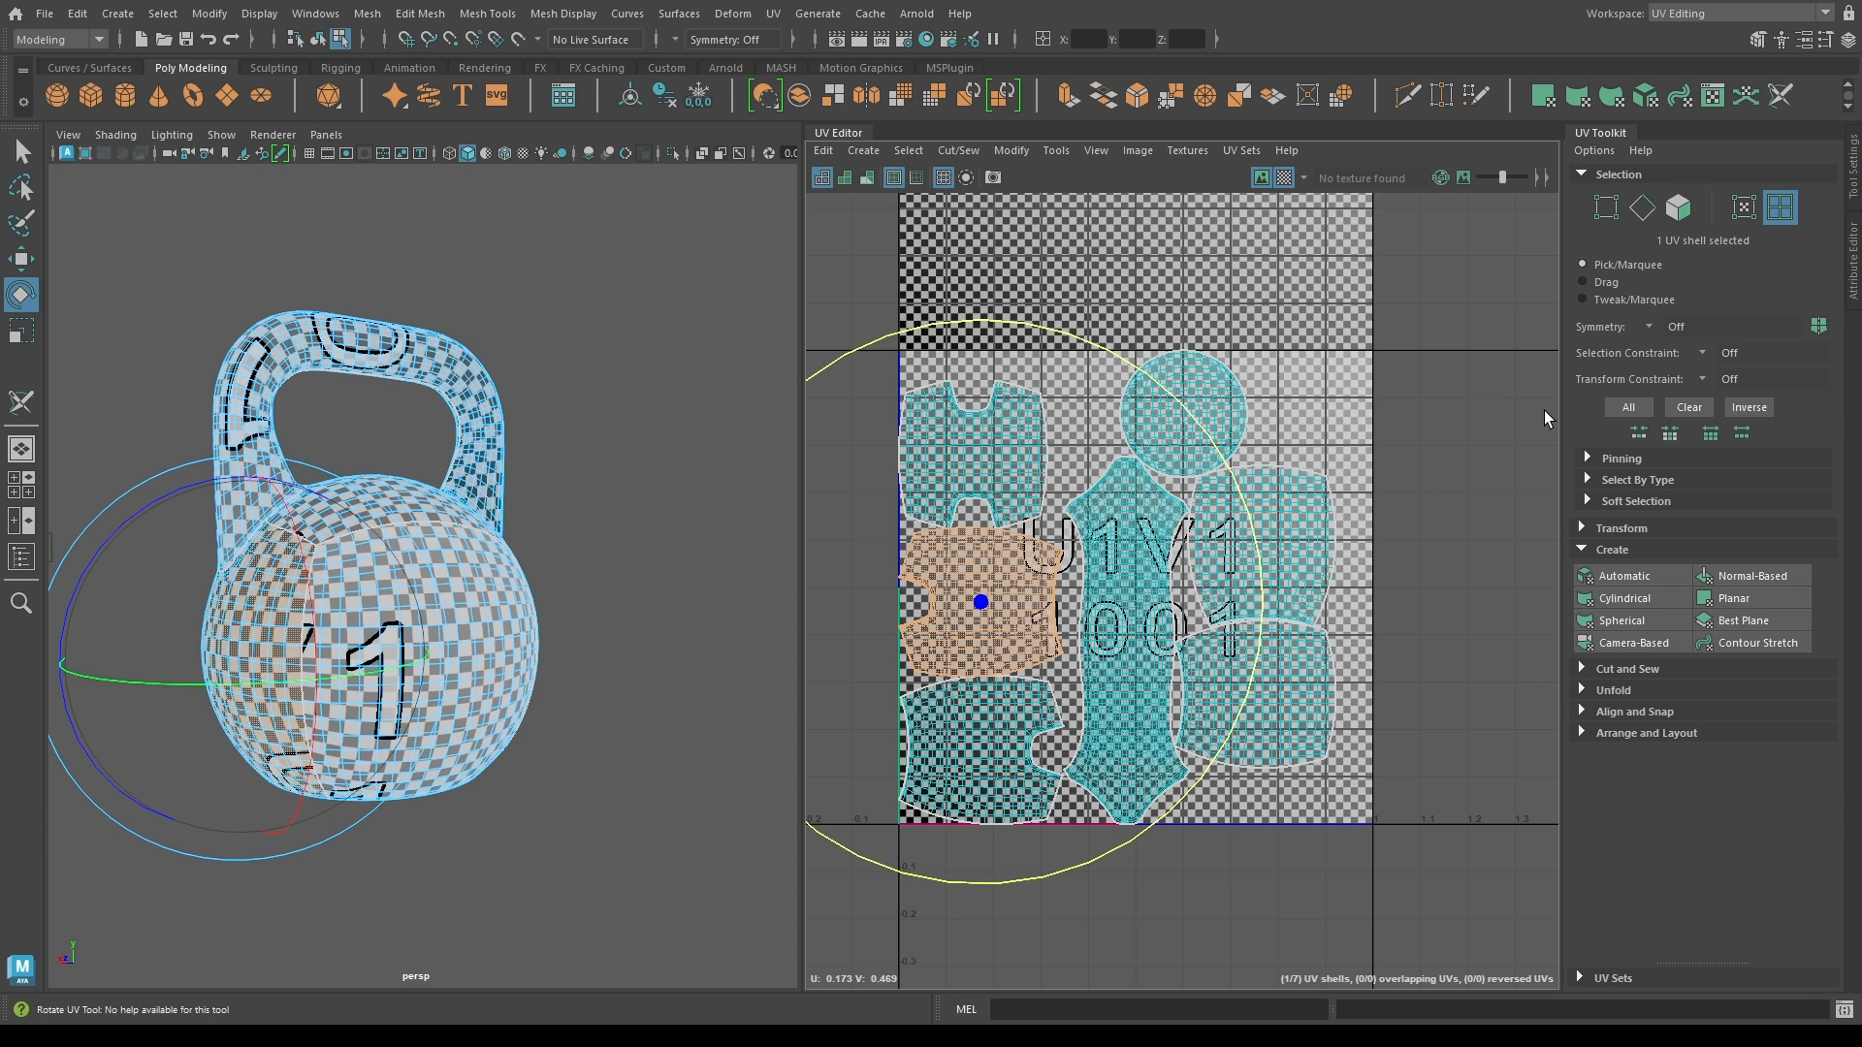
{"action": "left_click", "coordinate": [1610, 690]}
{"action": "left_click", "coordinate": [1609, 691]}
{"action": "left_click", "coordinate": [1607, 712]}
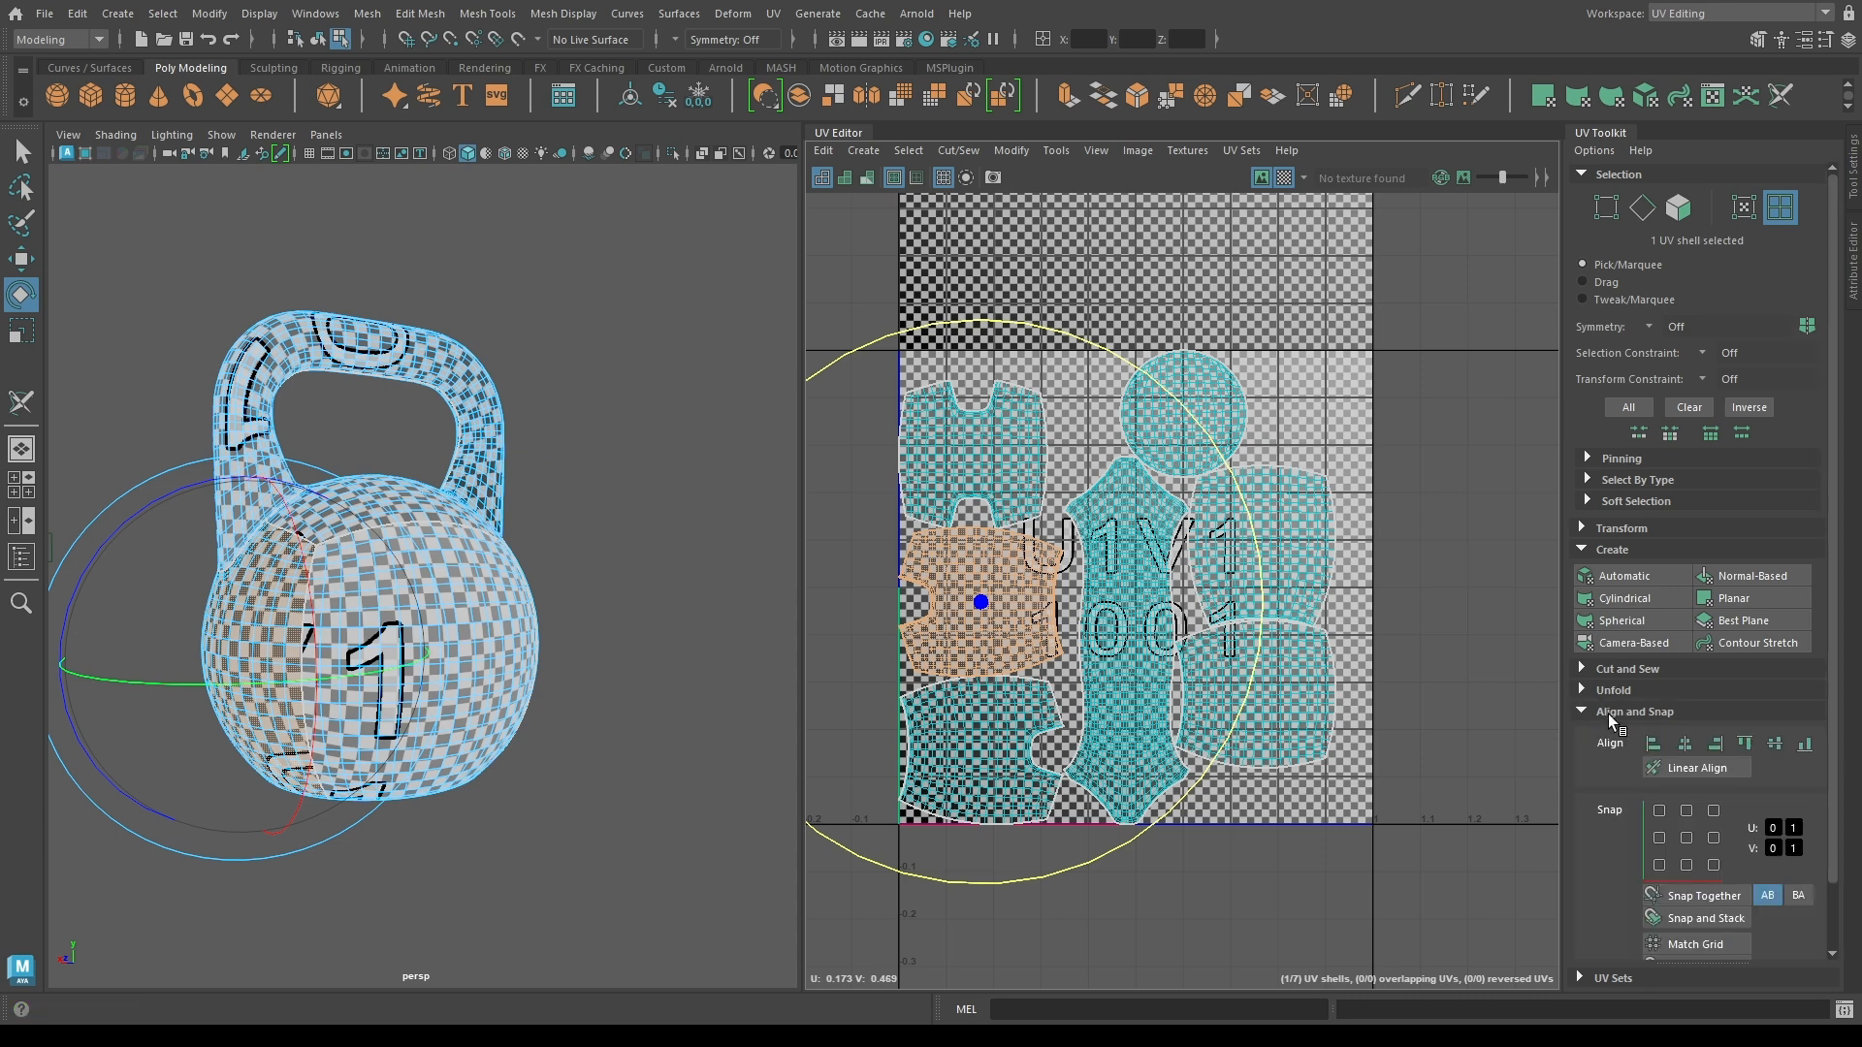
{"action": "left_click", "coordinate": [1609, 715]}
{"action": "left_click", "coordinate": [1613, 729]}
{"action": "scroll", "coordinate": [1629, 715], "scroll_direction": "down", "scroll_amount": 2}
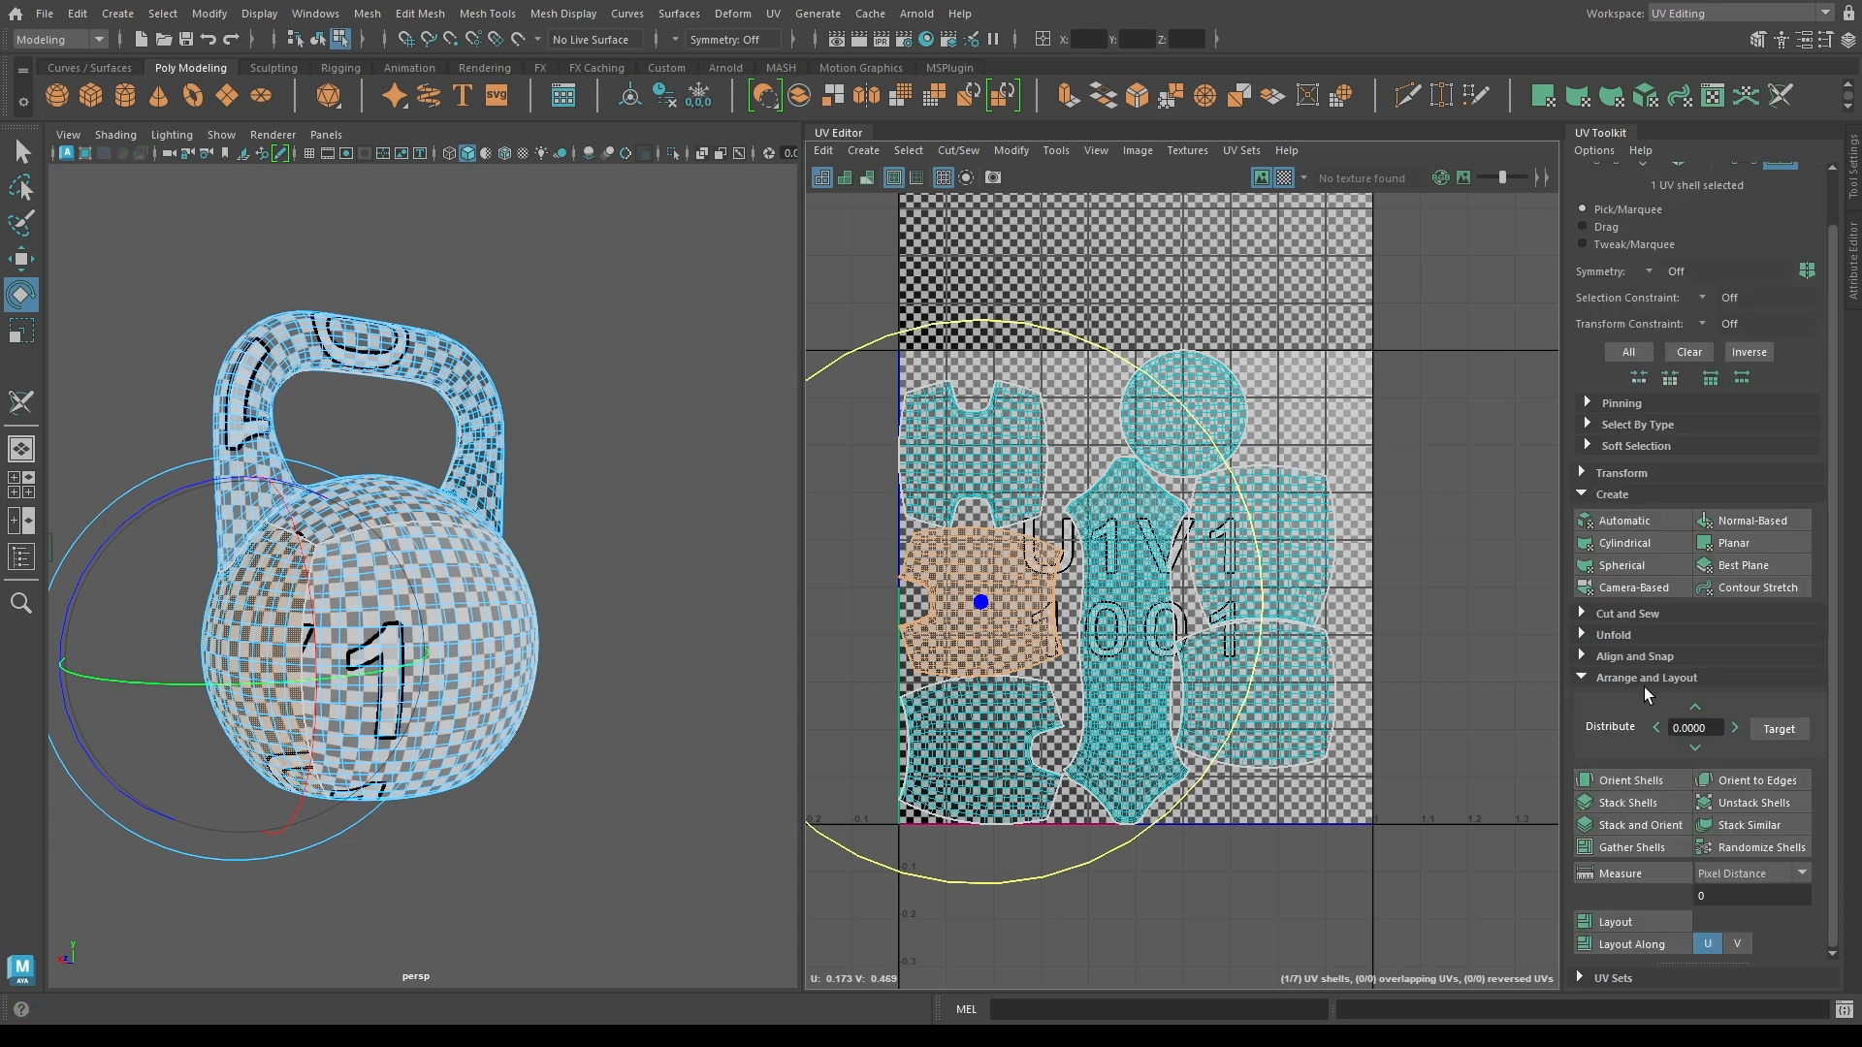
Rotate both side panel UV shells a quarter turn so their handle cut-outs face up, and check the other shells' placement on the kettlebell.
{"action": "left_click", "coordinate": [1633, 680]}
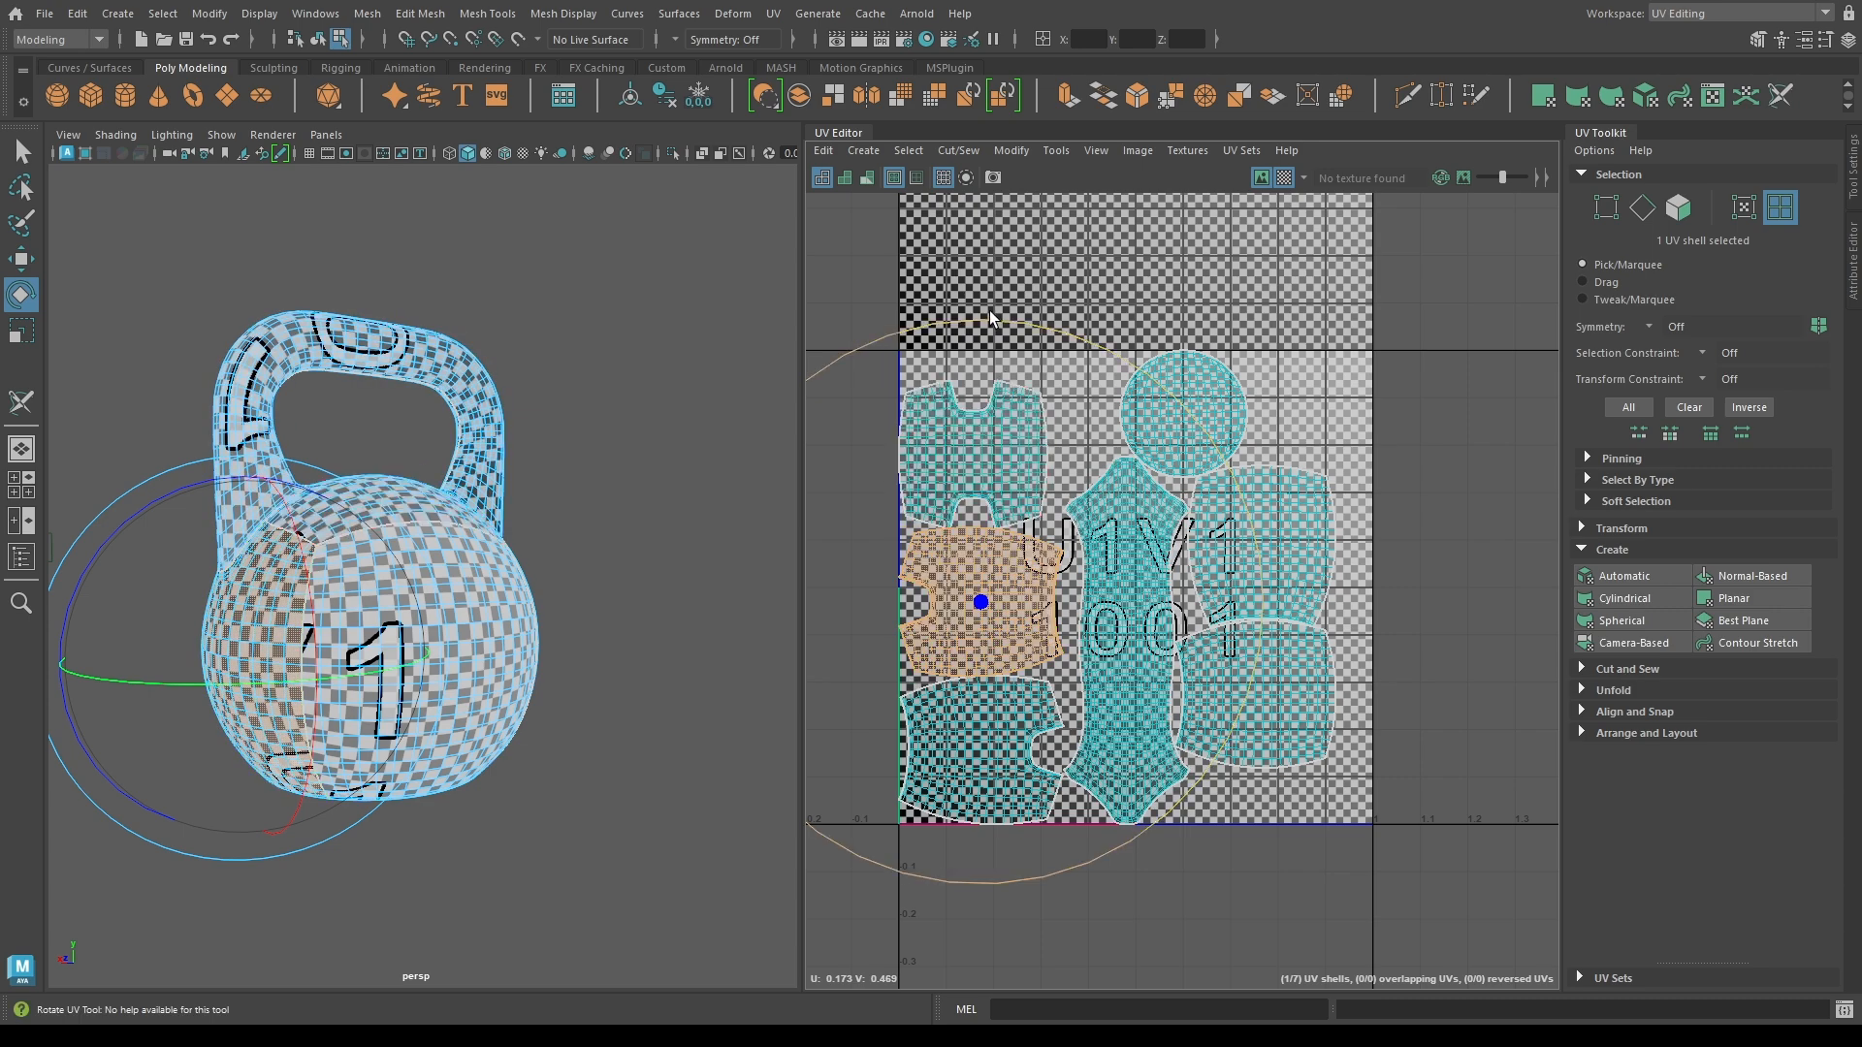
{"action": "left_click", "coordinate": [975, 766]}
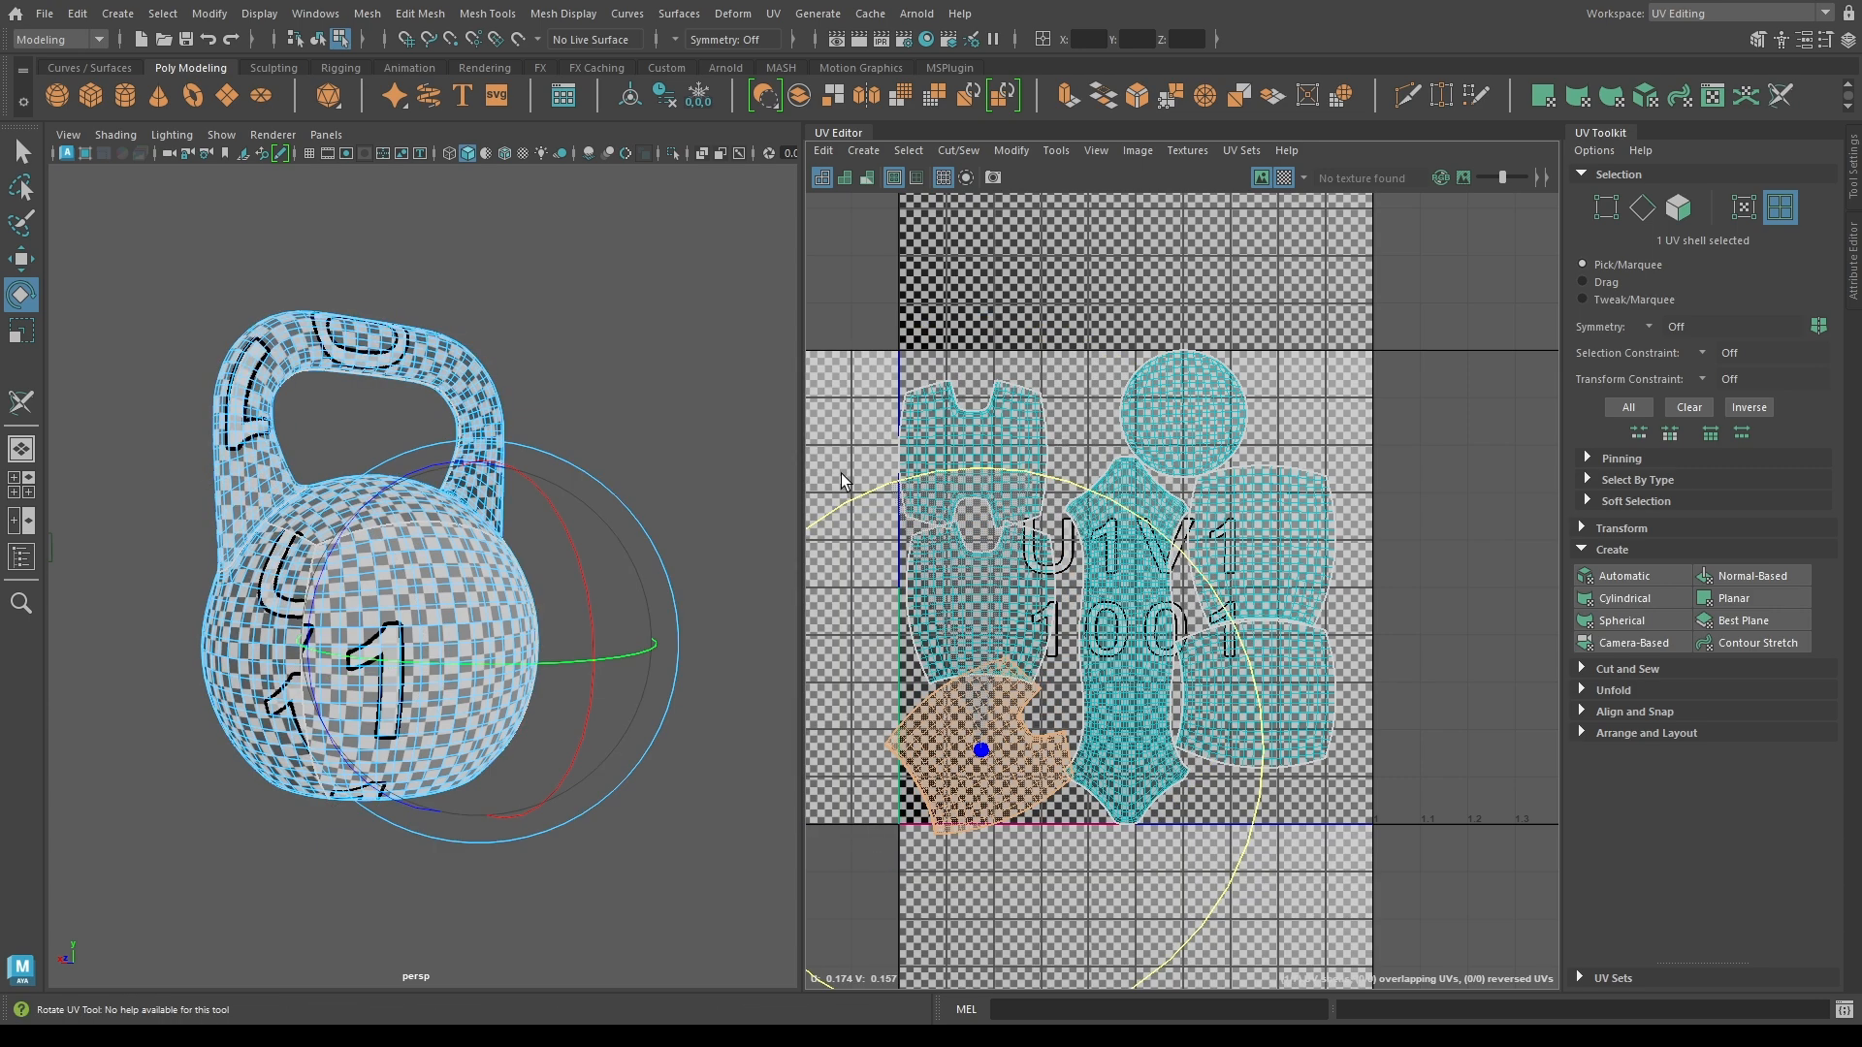
{"action": "left_click", "coordinate": [970, 432]}
{"action": "left_click_drag", "start_coordinate": [611, 561], "coordinate": [505, 700], "text": "alt"}
{"action": "key", "text": "w"}
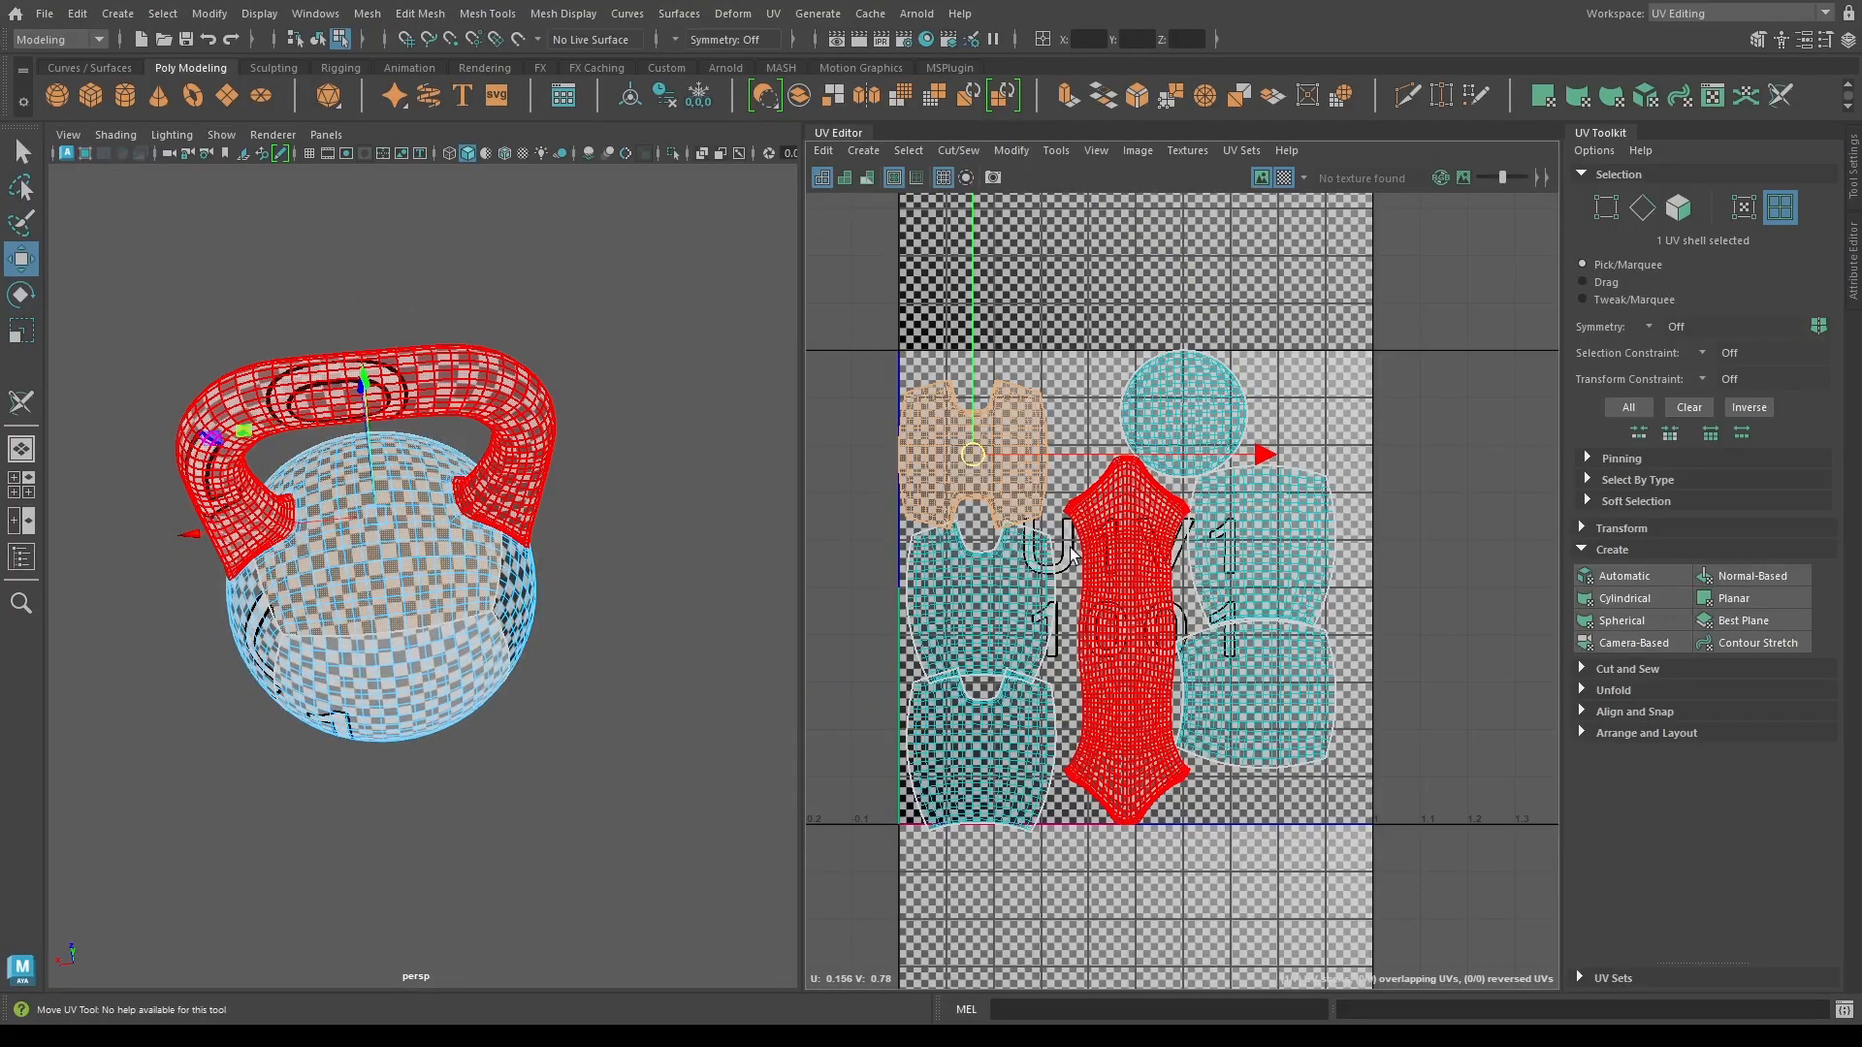
{"action": "left_click", "coordinate": [1111, 554]}
{"action": "left_click", "coordinate": [1194, 393]}
{"action": "left_click_drag", "start_coordinate": [441, 824], "coordinate": [423, 739], "text": "alt"}
{"action": "left_click", "coordinate": [1312, 530]}
Rotate the UV shell of the lower large body panel a quarter turn, matching the orientation of the panel above it.
{"action": "left_click", "coordinate": [1257, 692]}
{"action": "left_click_drag", "start_coordinate": [717, 727], "coordinate": [215, 763], "text": "alt"}
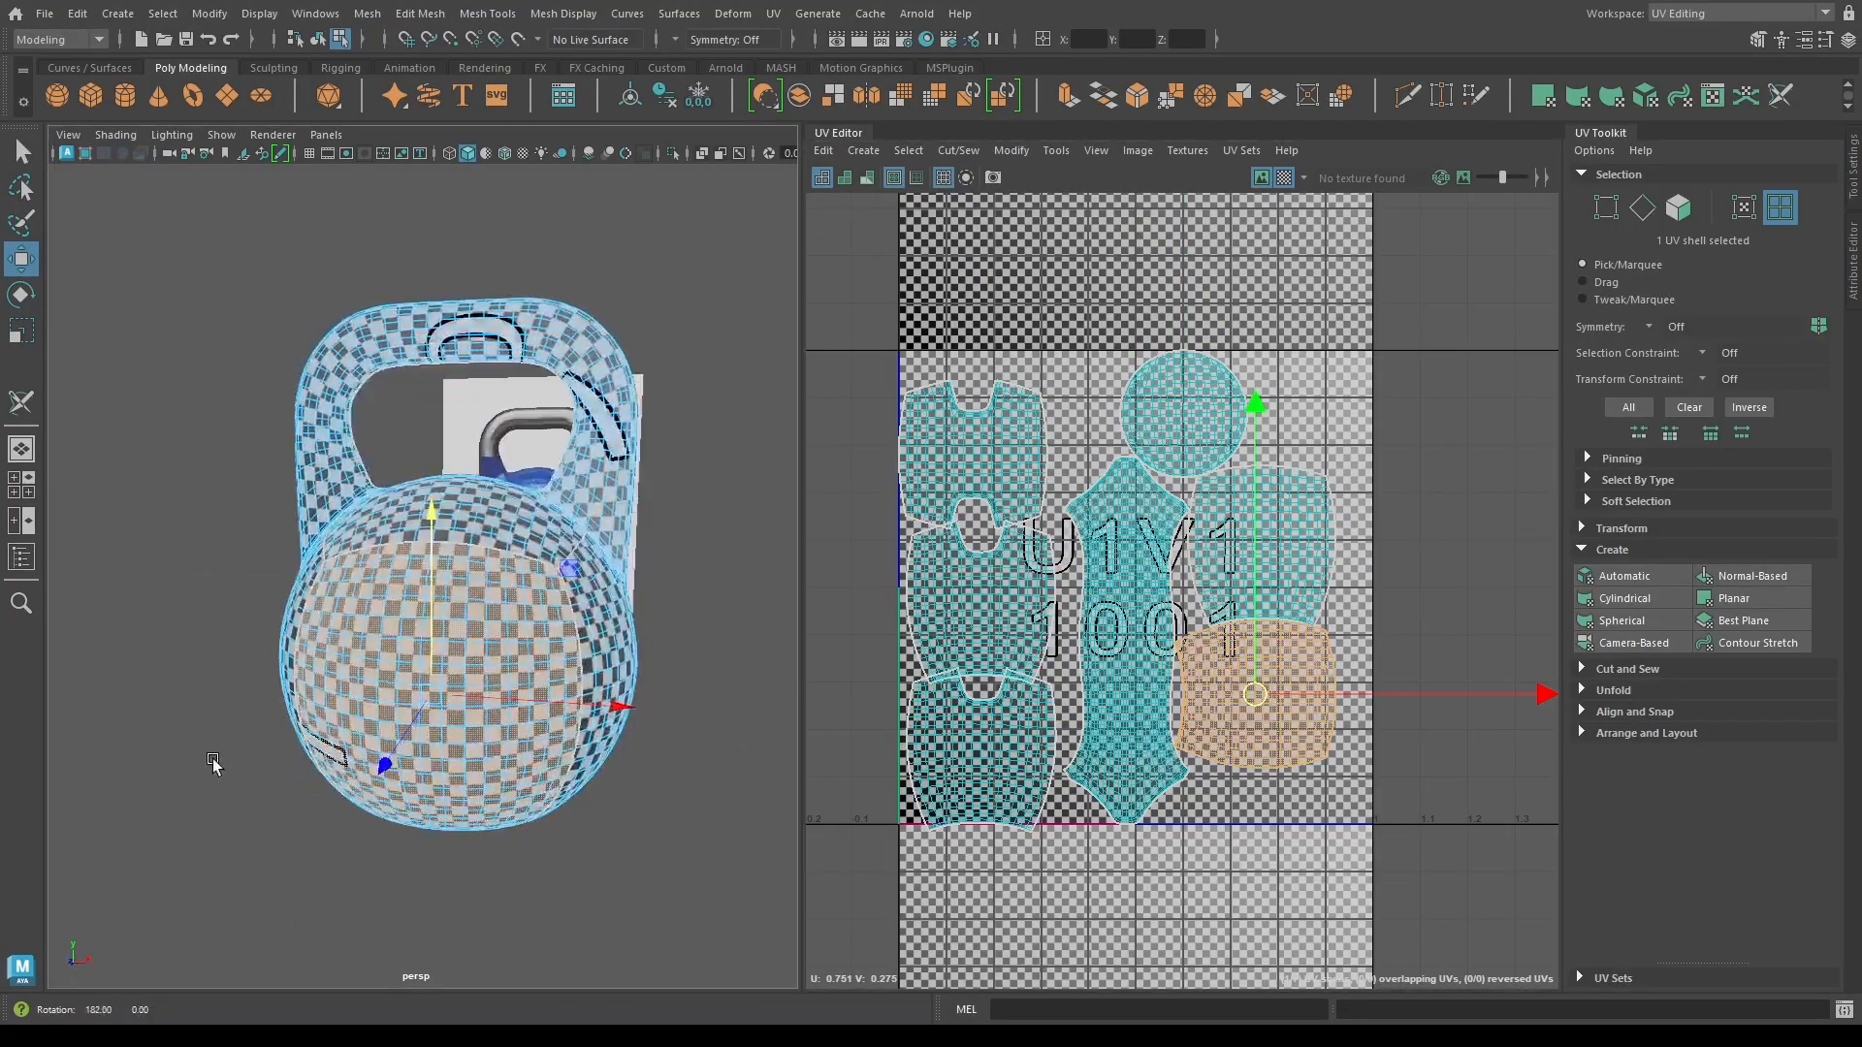
{"action": "key", "text": "e"}
{"action": "left_click_drag", "start_coordinate": [1273, 415], "coordinate": [694, 652]}
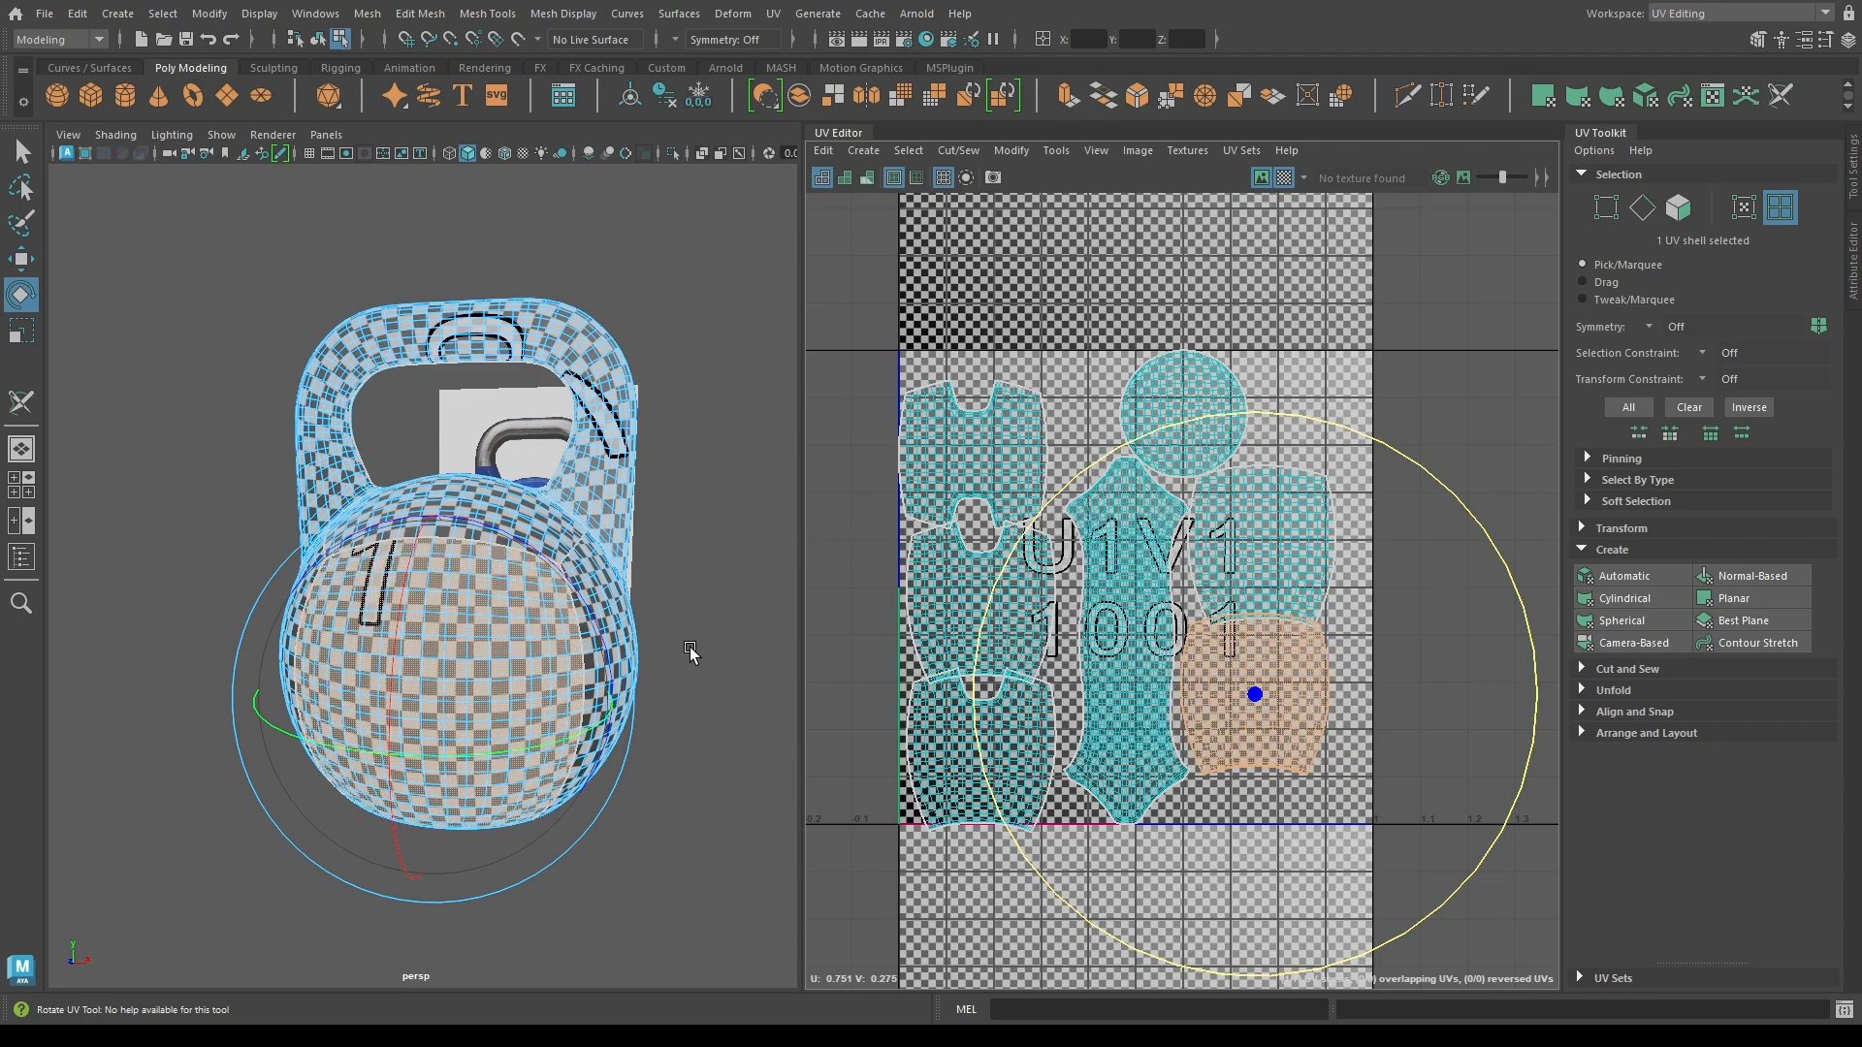
{"action": "mouse_move", "coordinate": [531, 790]}
{"action": "left_mouse_down", "text": "alt"}
{"action": "mouse_move", "coordinate": [498, 739]}
{"action": "mouse_move", "coordinate": [595, 806]}
{"action": "mouse_move", "coordinate": [434, 795]}
{"action": "mouse_move", "coordinate": [543, 766]}
{"action": "left_mouse_up", "text": "alt"}
{"action": "key", "text": "w"}
Snap the rotated body panel shell to the UV tile's bottom-right corner and the lowest side panel shell to its bottom-left corner.
{"action": "left_click", "coordinate": [1656, 733]}
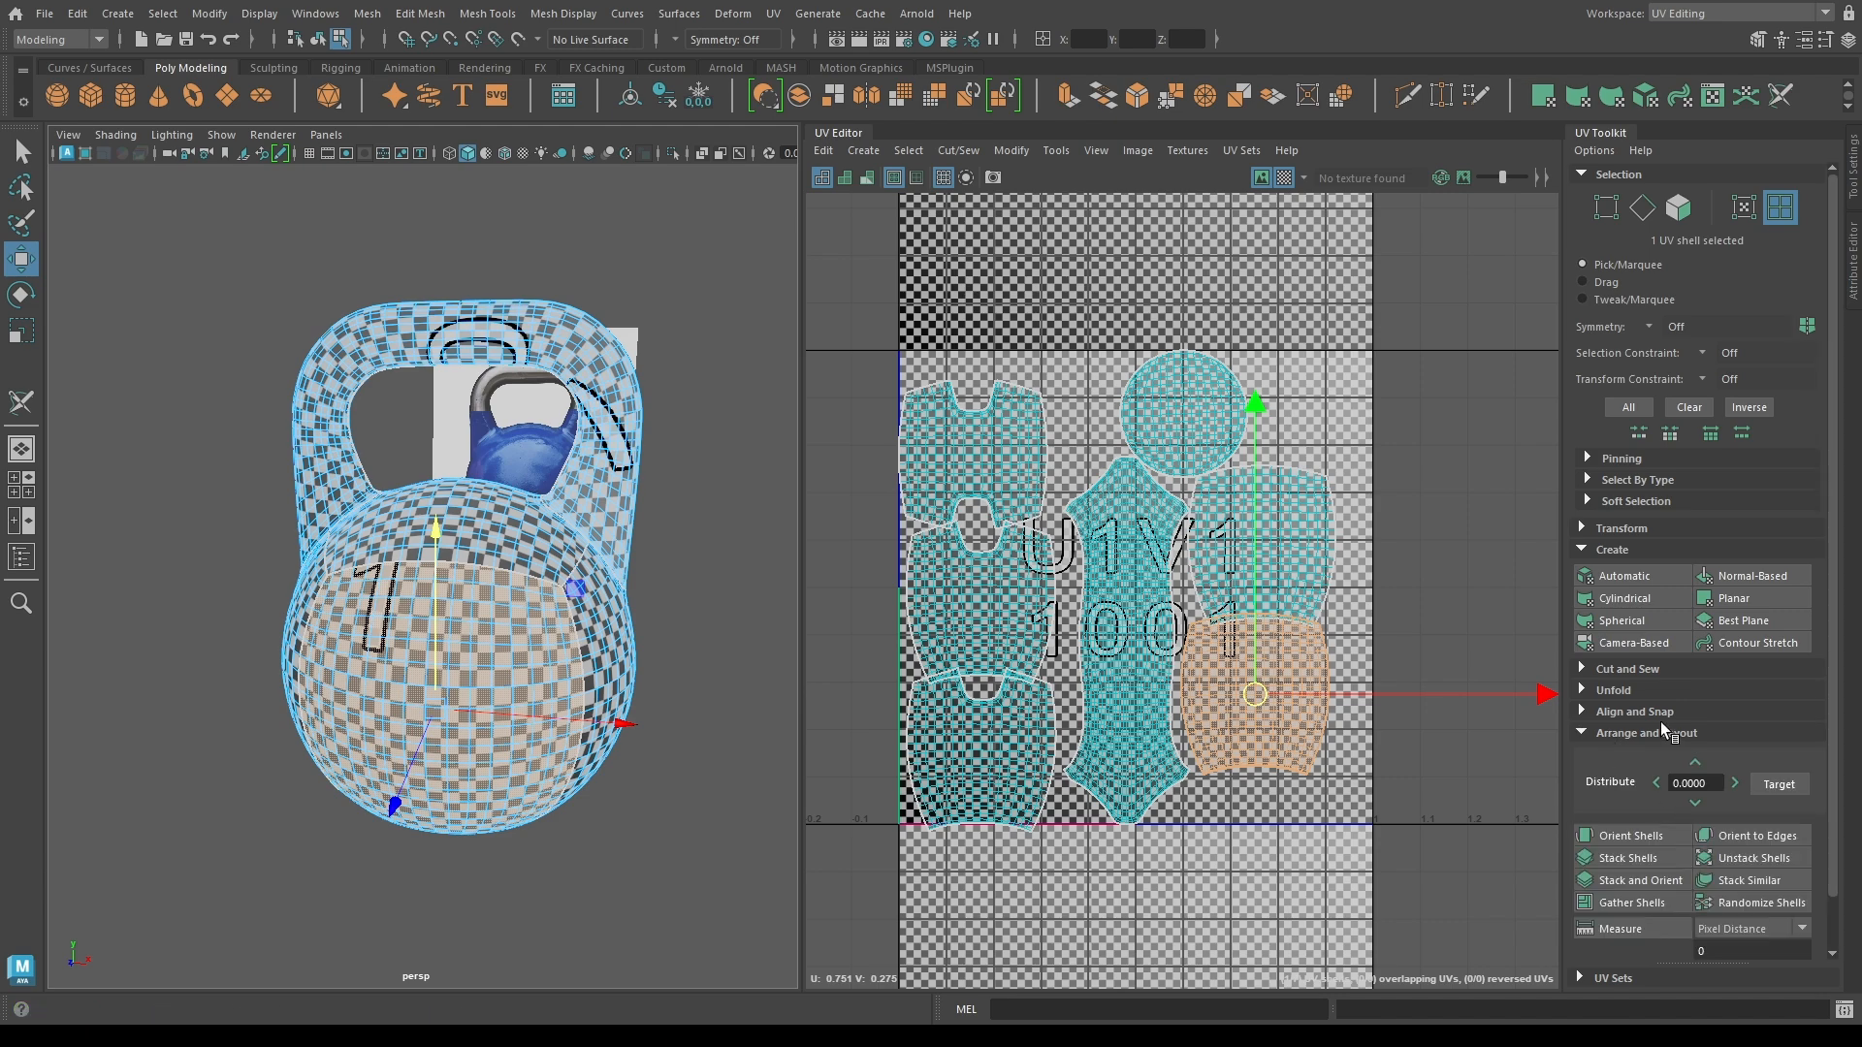
{"action": "left_click", "coordinate": [1658, 733]}
{"action": "left_click", "coordinate": [1658, 713]}
{"action": "left_click", "coordinate": [1713, 865]}
{"action": "left_click", "coordinate": [956, 777]}
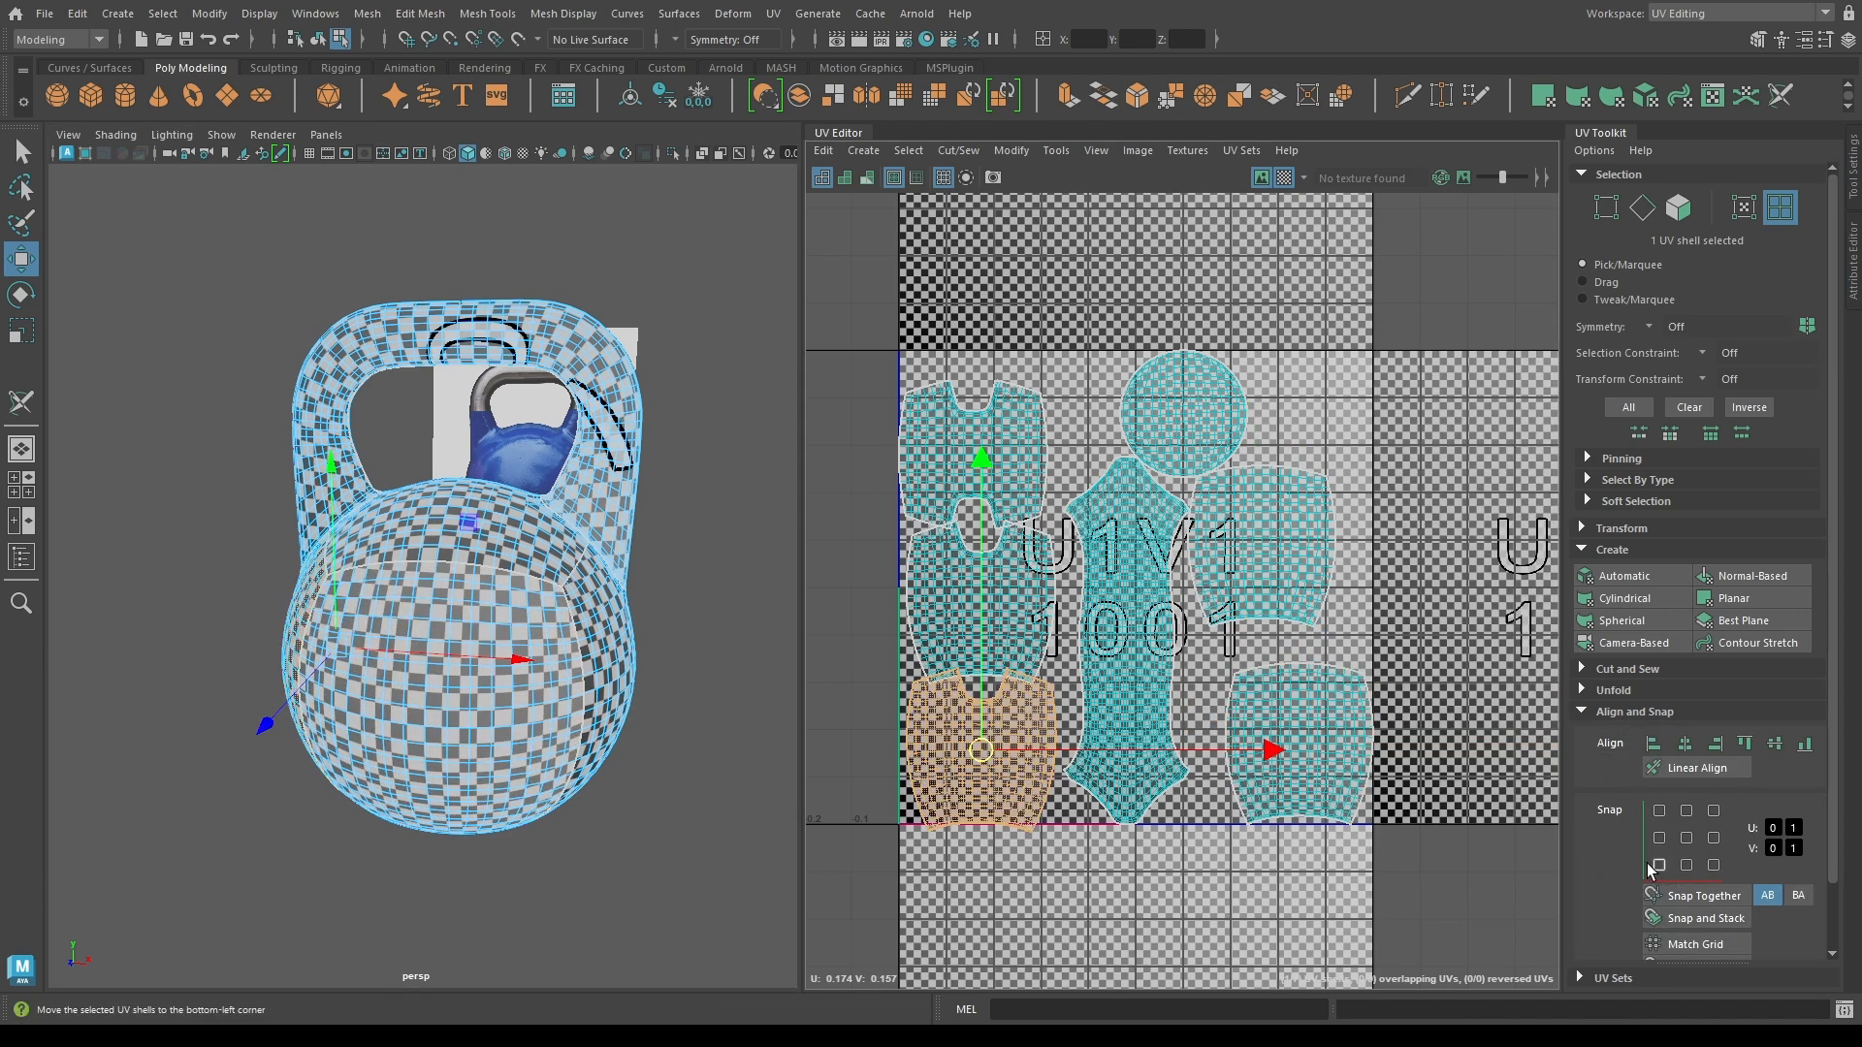
Snap the handle shell to the UV tile's center, the other large body panel to its right edge, and the middle side panel to its left edge.
{"action": "left_click", "coordinate": [1127, 698]}
{"action": "left_click", "coordinate": [1688, 838]}
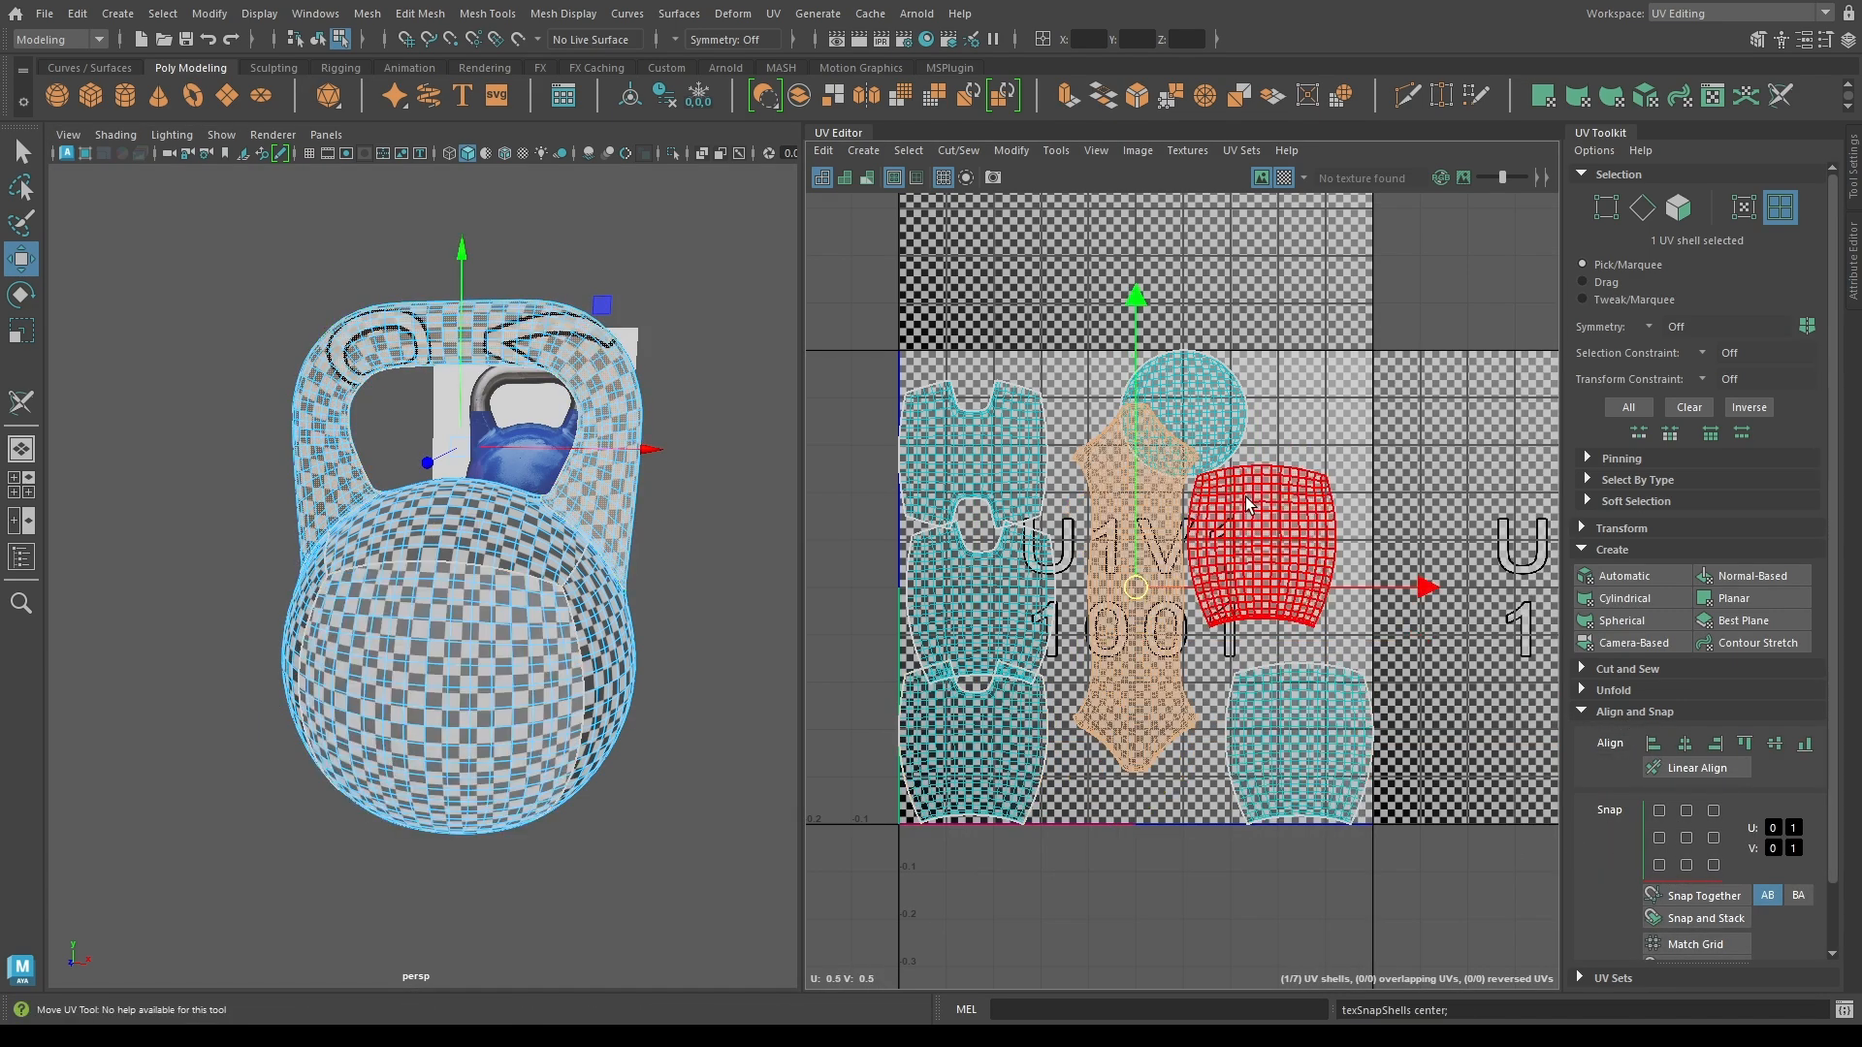
{"action": "left_click", "coordinate": [1260, 553]}
{"action": "left_click", "coordinate": [1714, 838]}
{"action": "left_click", "coordinate": [974, 621]}
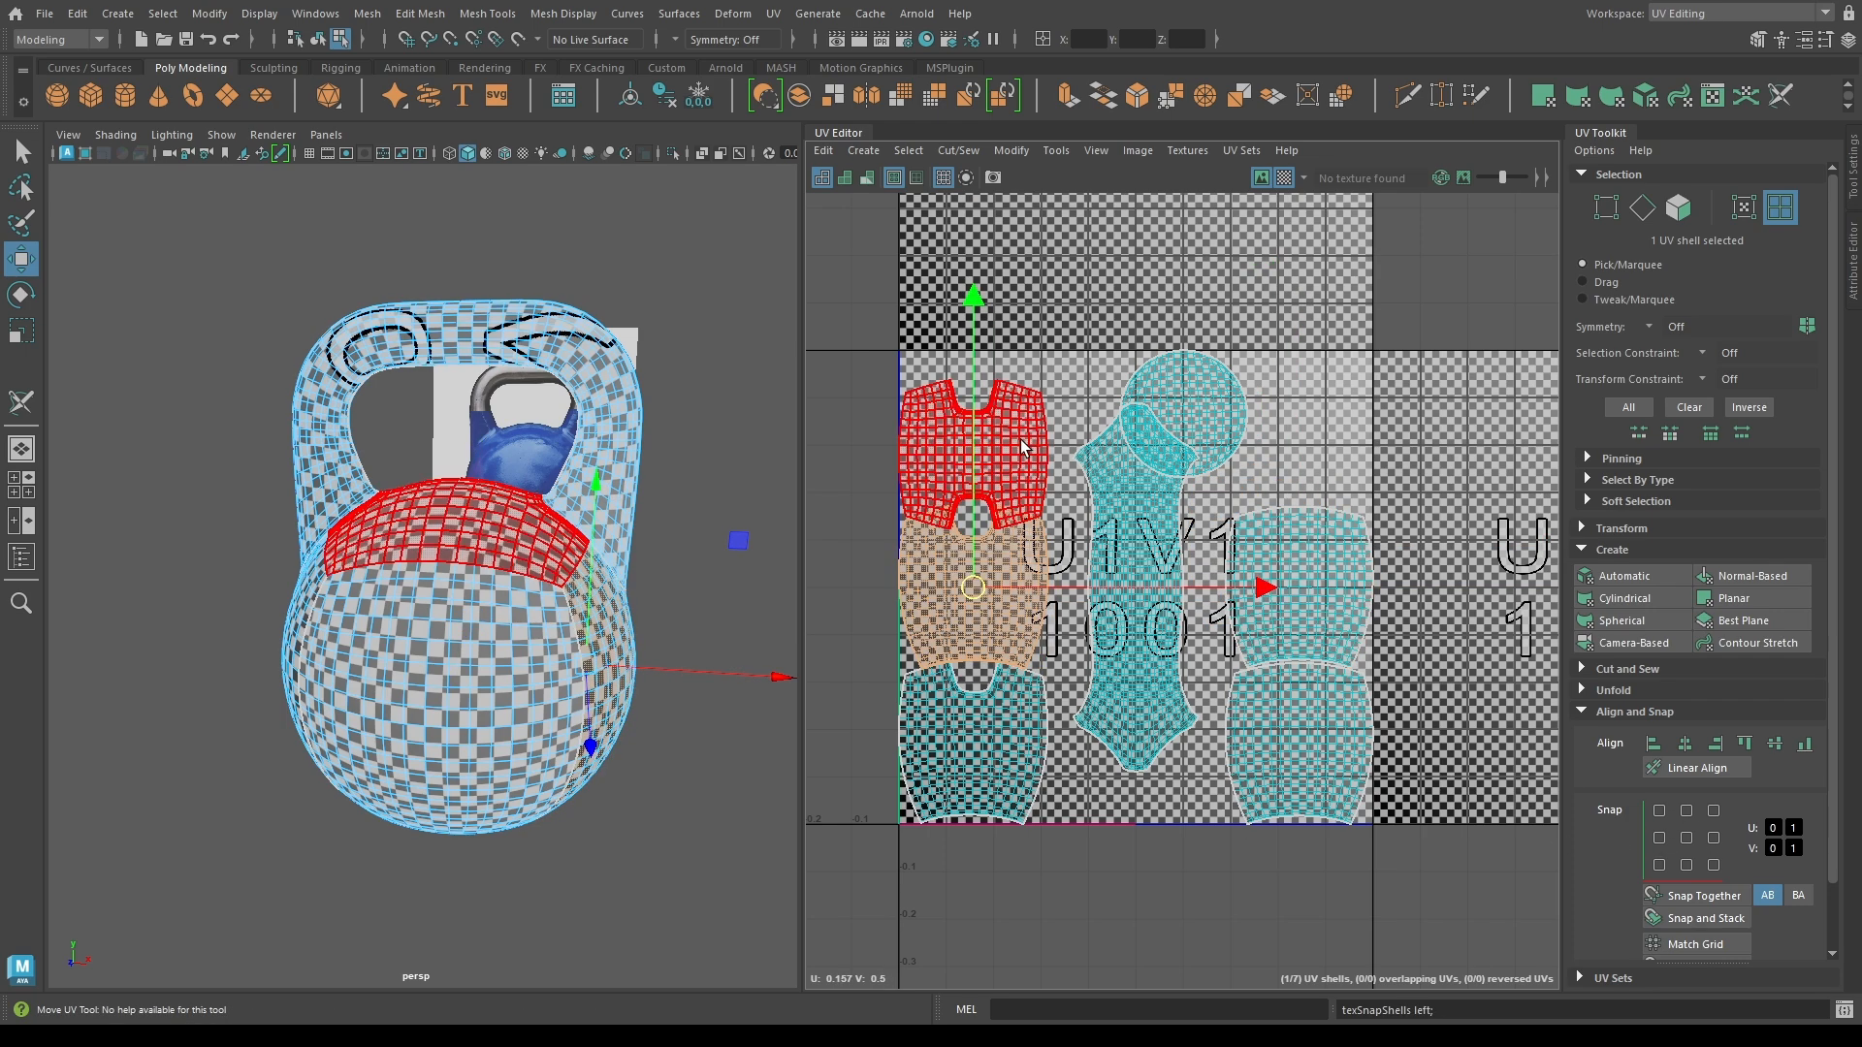
Snap the small double-notched shell to the UV tile's top-left corner and place the circular shell above the two plain body shells.
{"action": "left_click", "coordinate": [1659, 810]}
{"action": "left_click", "coordinate": [1204, 357]}
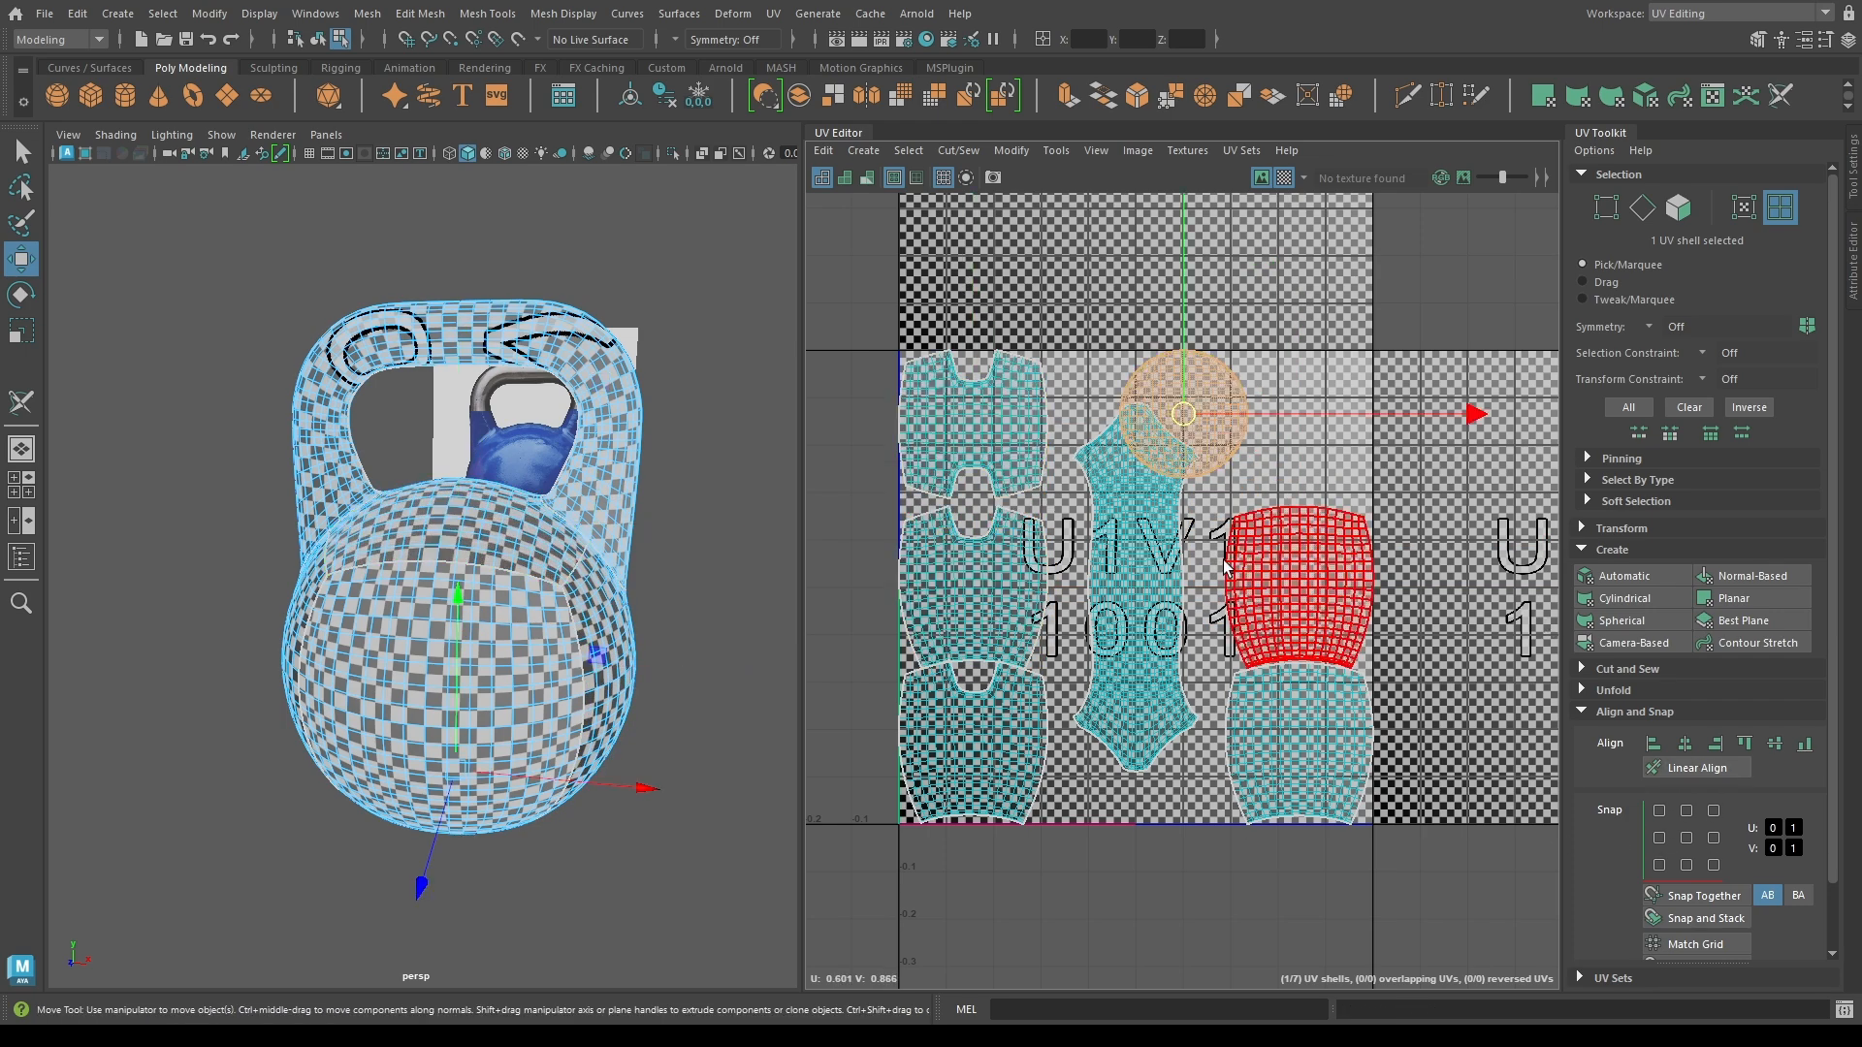
{"action": "left_click", "coordinate": [1713, 810]}
{"action": "left_click_drag", "start_coordinate": [1305, 335], "coordinate": [1305, 369]}
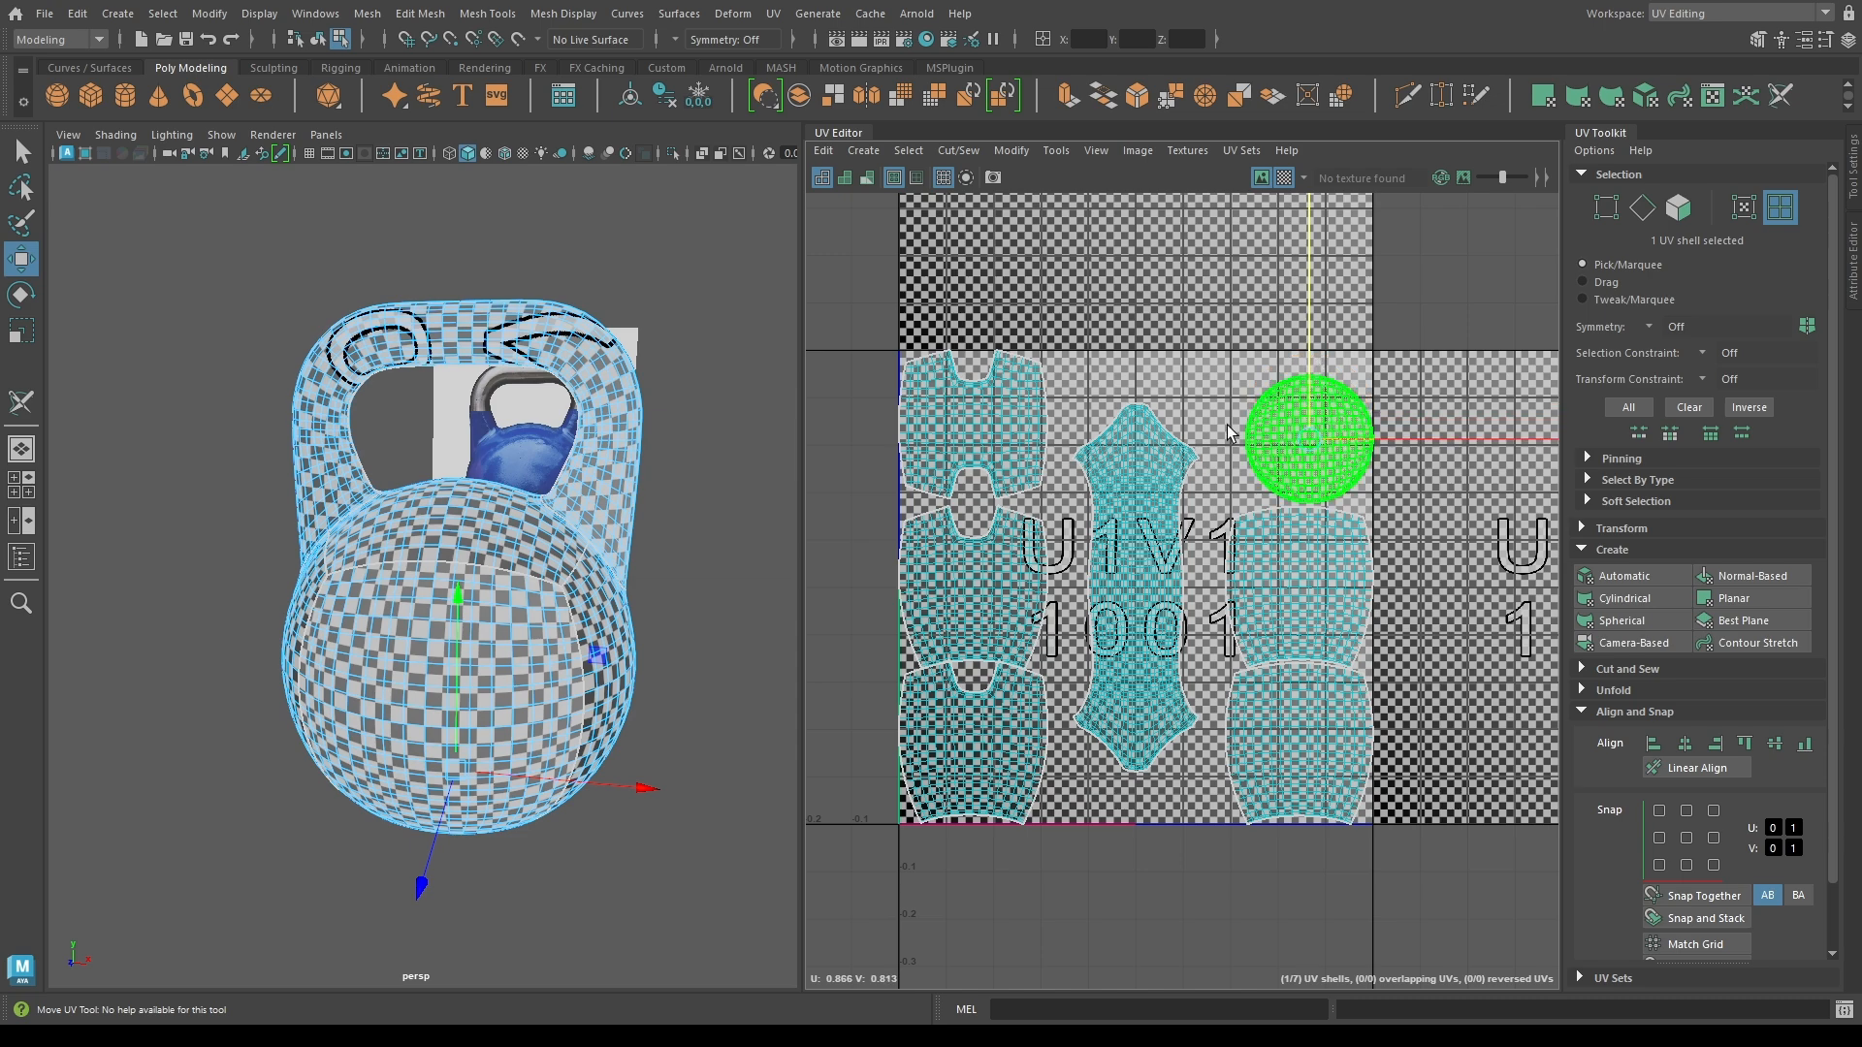
Snap the long handle shell to the tile's top middle and move the circular and two plain body shells inward beside it.
{"action": "left_click", "coordinate": [1144, 495]}
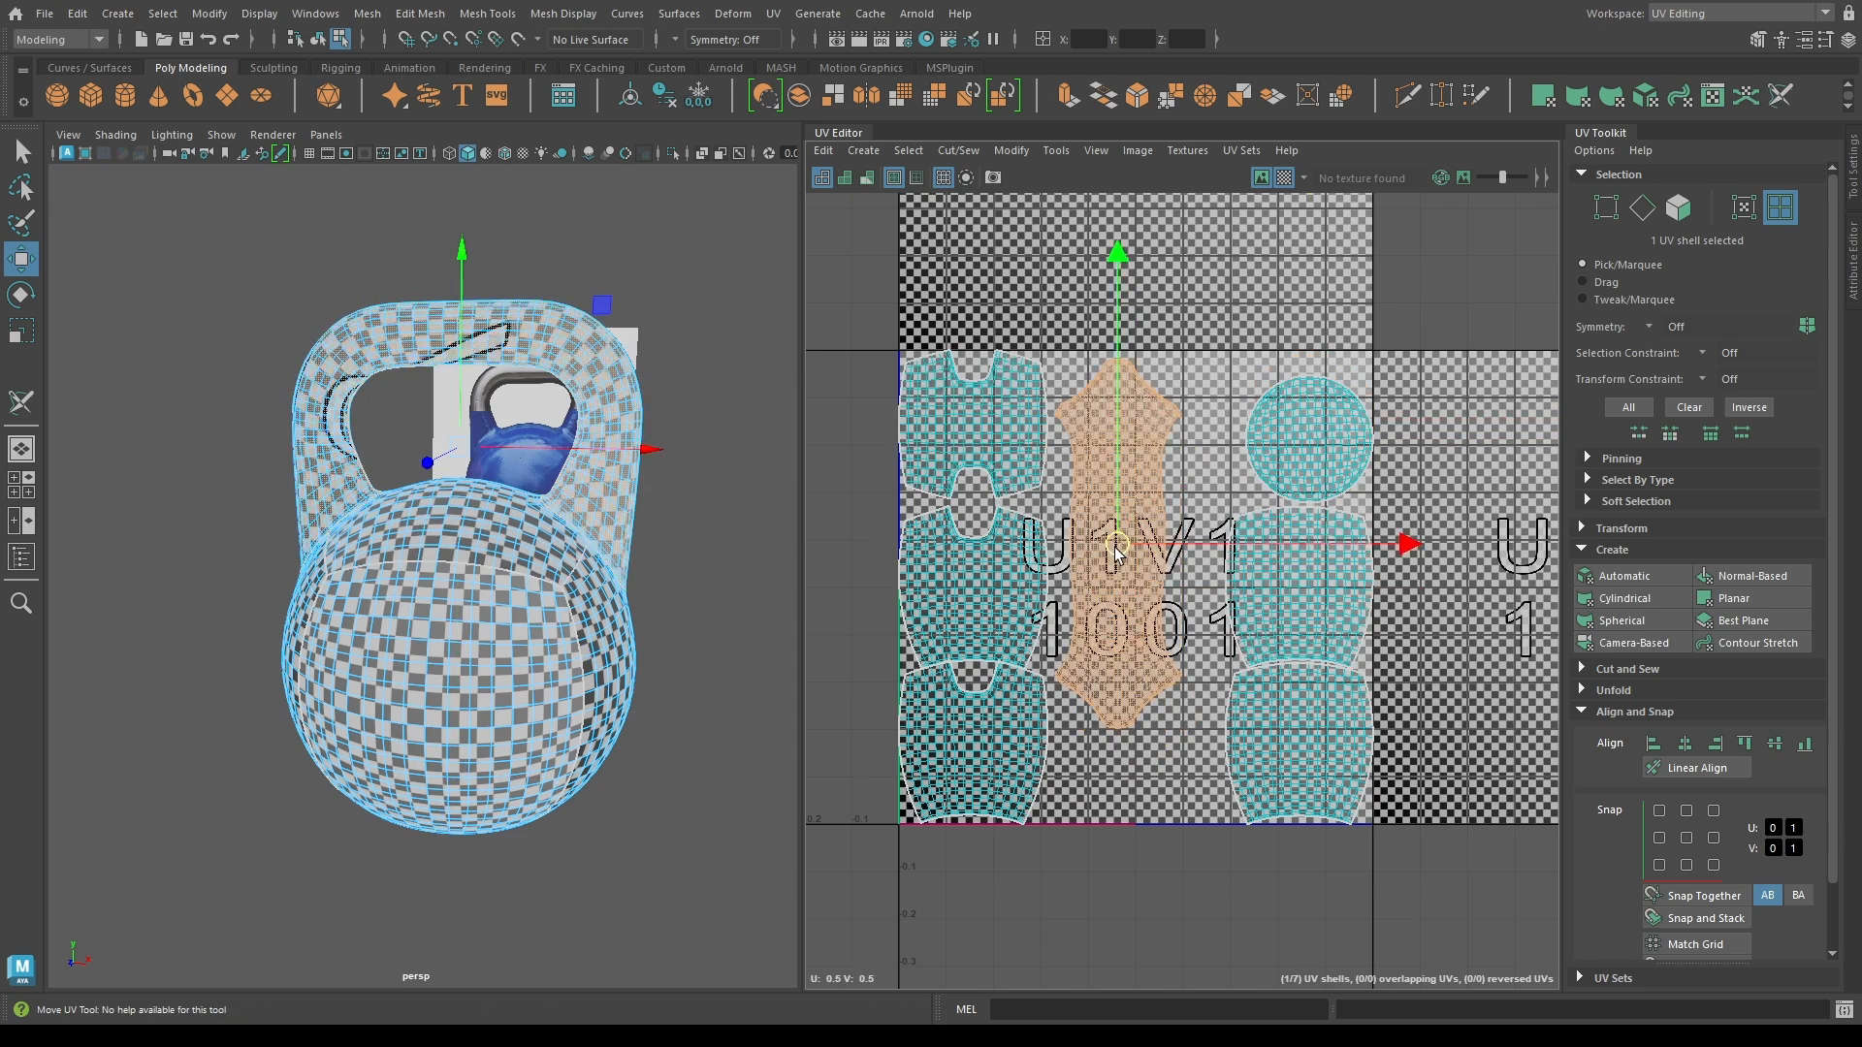
{"action": "left_click", "coordinate": [1686, 810]}
{"action": "left_click_drag", "start_coordinate": [1233, 539], "coordinate": [1205, 525]}
{"action": "left_click_drag", "start_coordinate": [1203, 459], "coordinate": [1328, 729]}
{"action": "left_click_drag", "start_coordinate": [1413, 593], "coordinate": [1348, 591]}
{"action": "right_click_drag", "start_coordinate": [1235, 631], "coordinate": [1324, 620], "text": "alt"}
{"action": "middle_click_drag", "start_coordinate": [919, 575], "coordinate": [1065, 752], "text": "alt"}
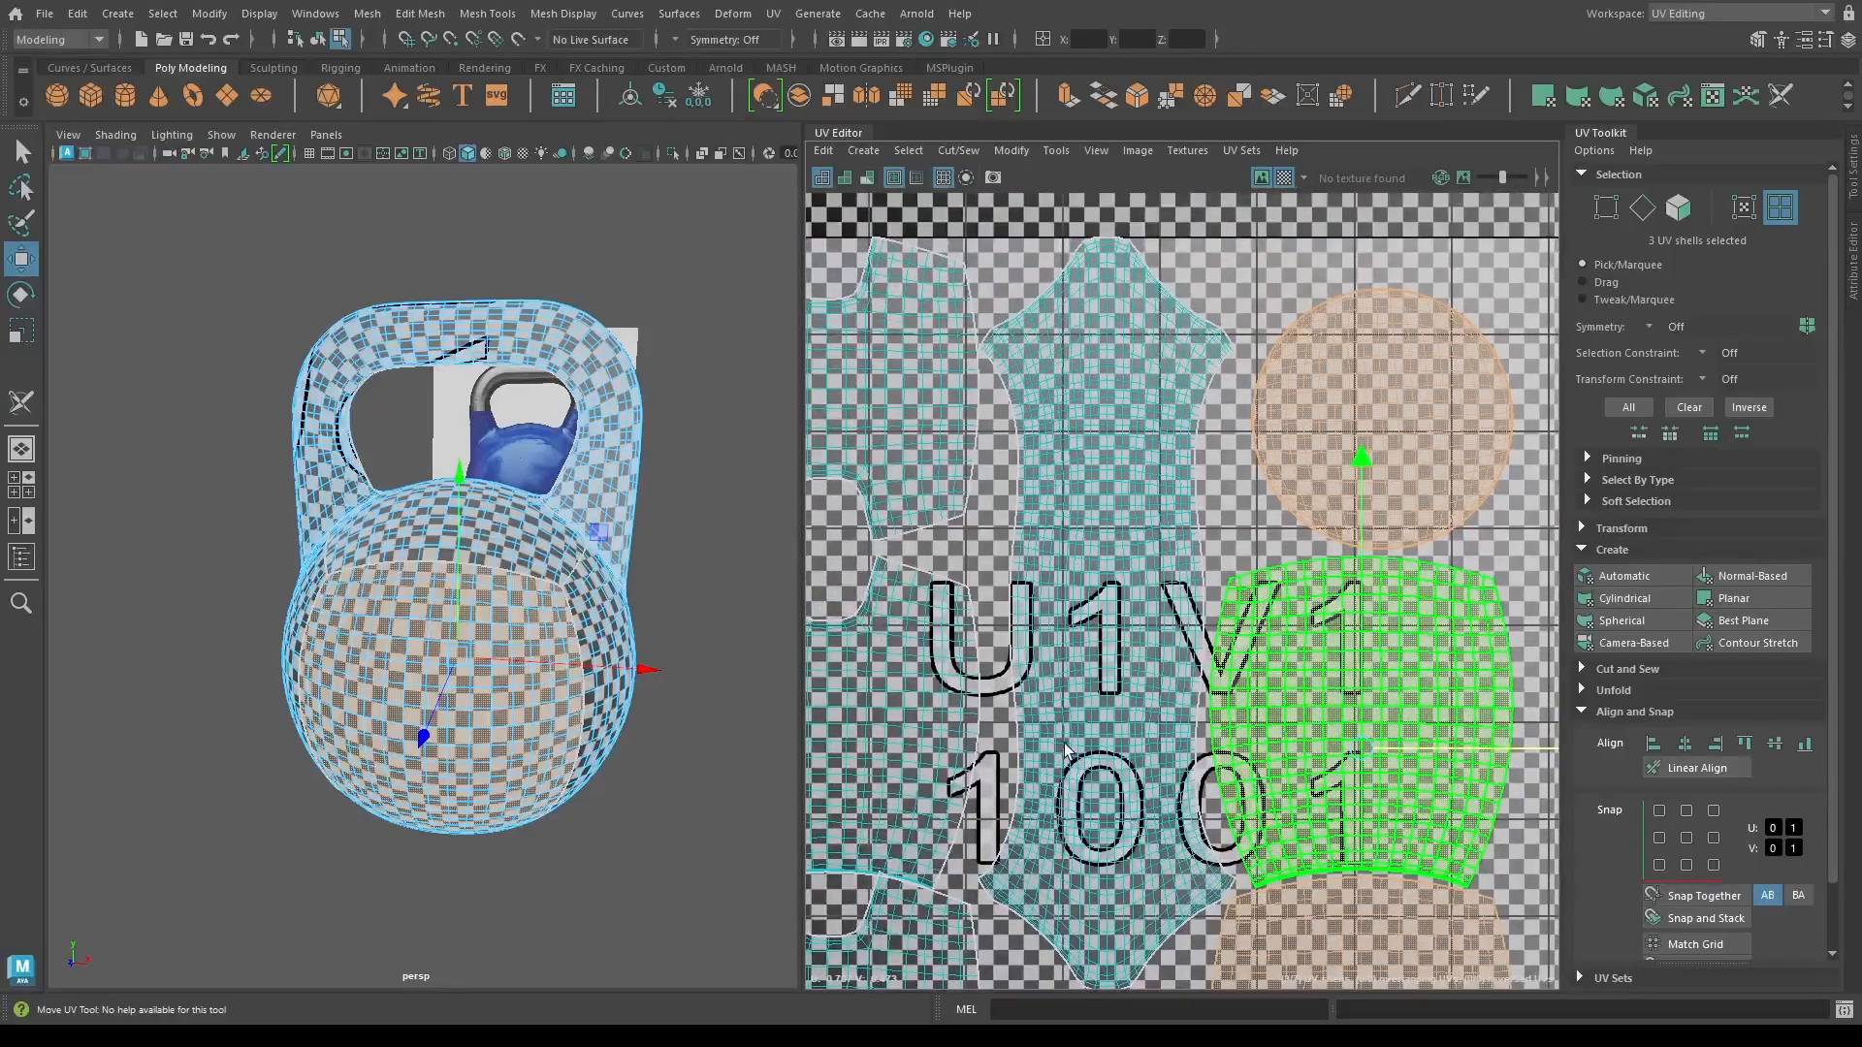
Rotate the long handle shell to horizontal and snap it to the tile's top middle.
{"action": "scroll", "coordinate": [1065, 751], "scroll_direction": "down", "scroll_amount": 3}
{"action": "left_click", "coordinate": [1140, 562]}
{"action": "key", "text": "e"}
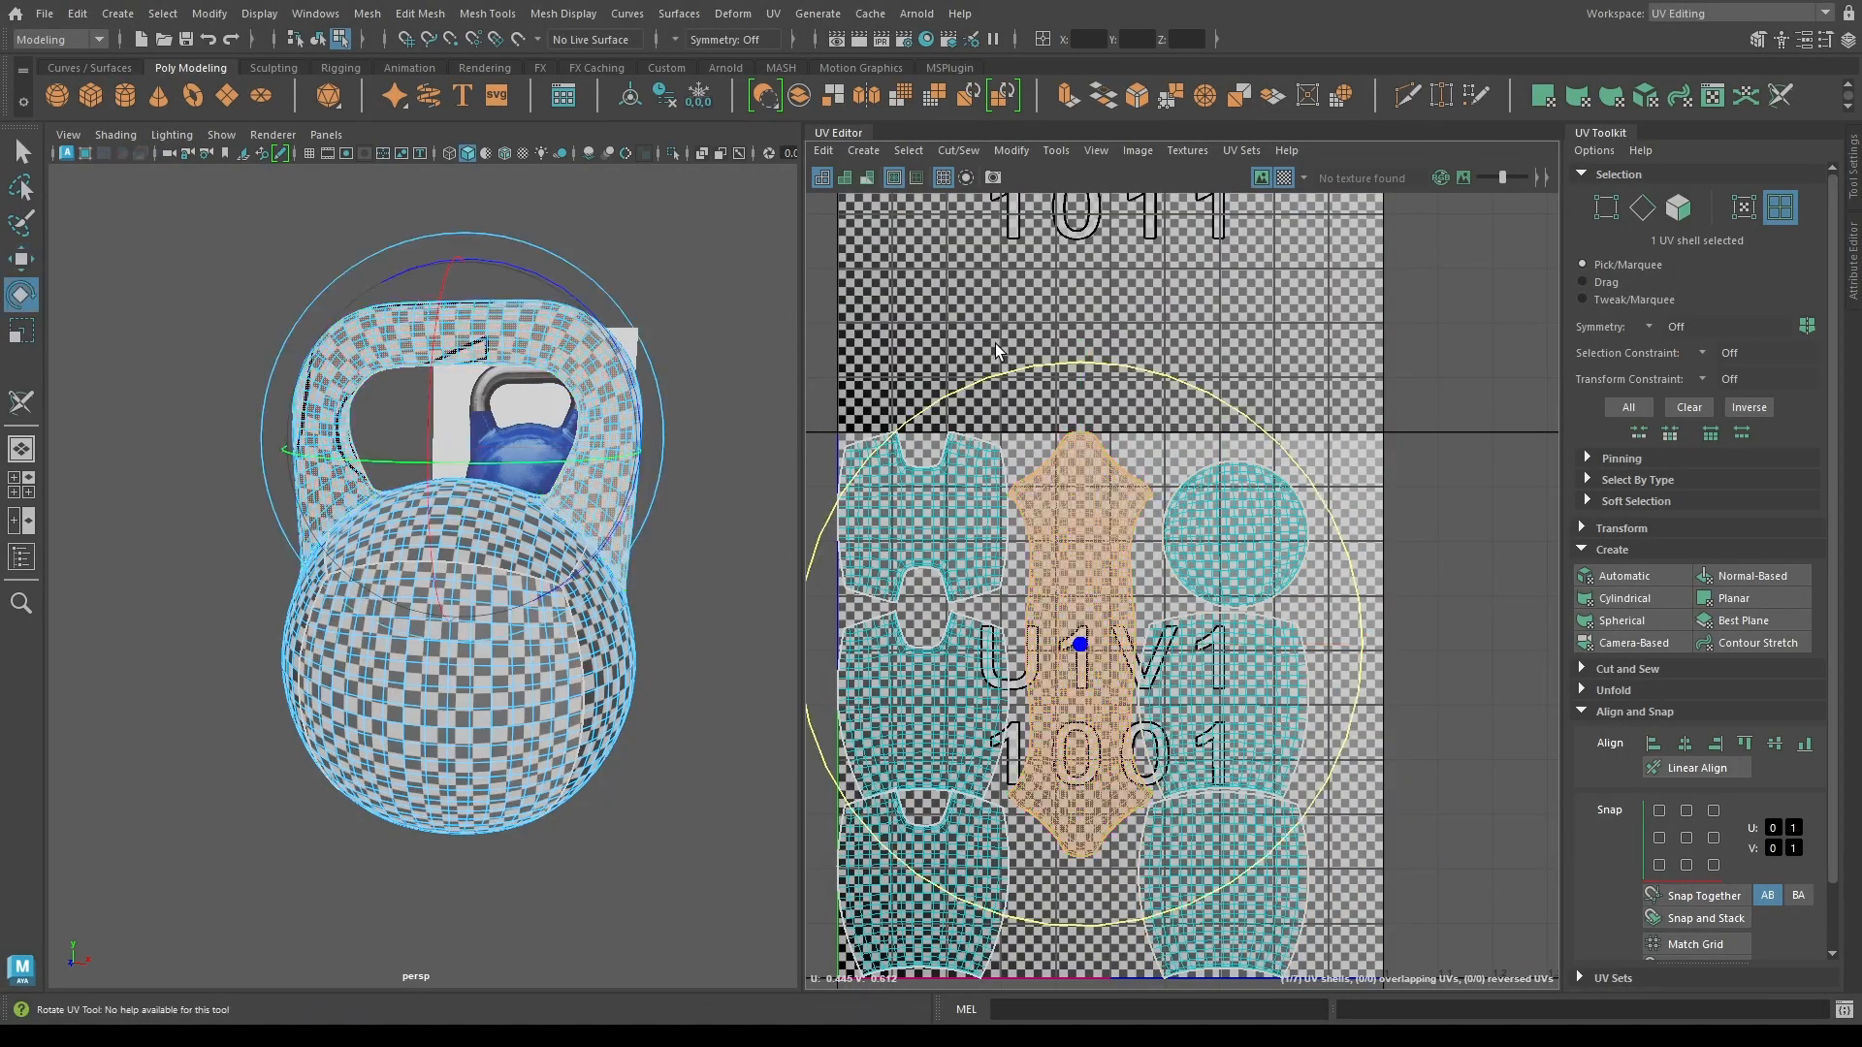
{"action": "left_click_drag", "start_coordinate": [1021, 361], "coordinate": [778, 685]}
{"action": "key", "text": "w"}
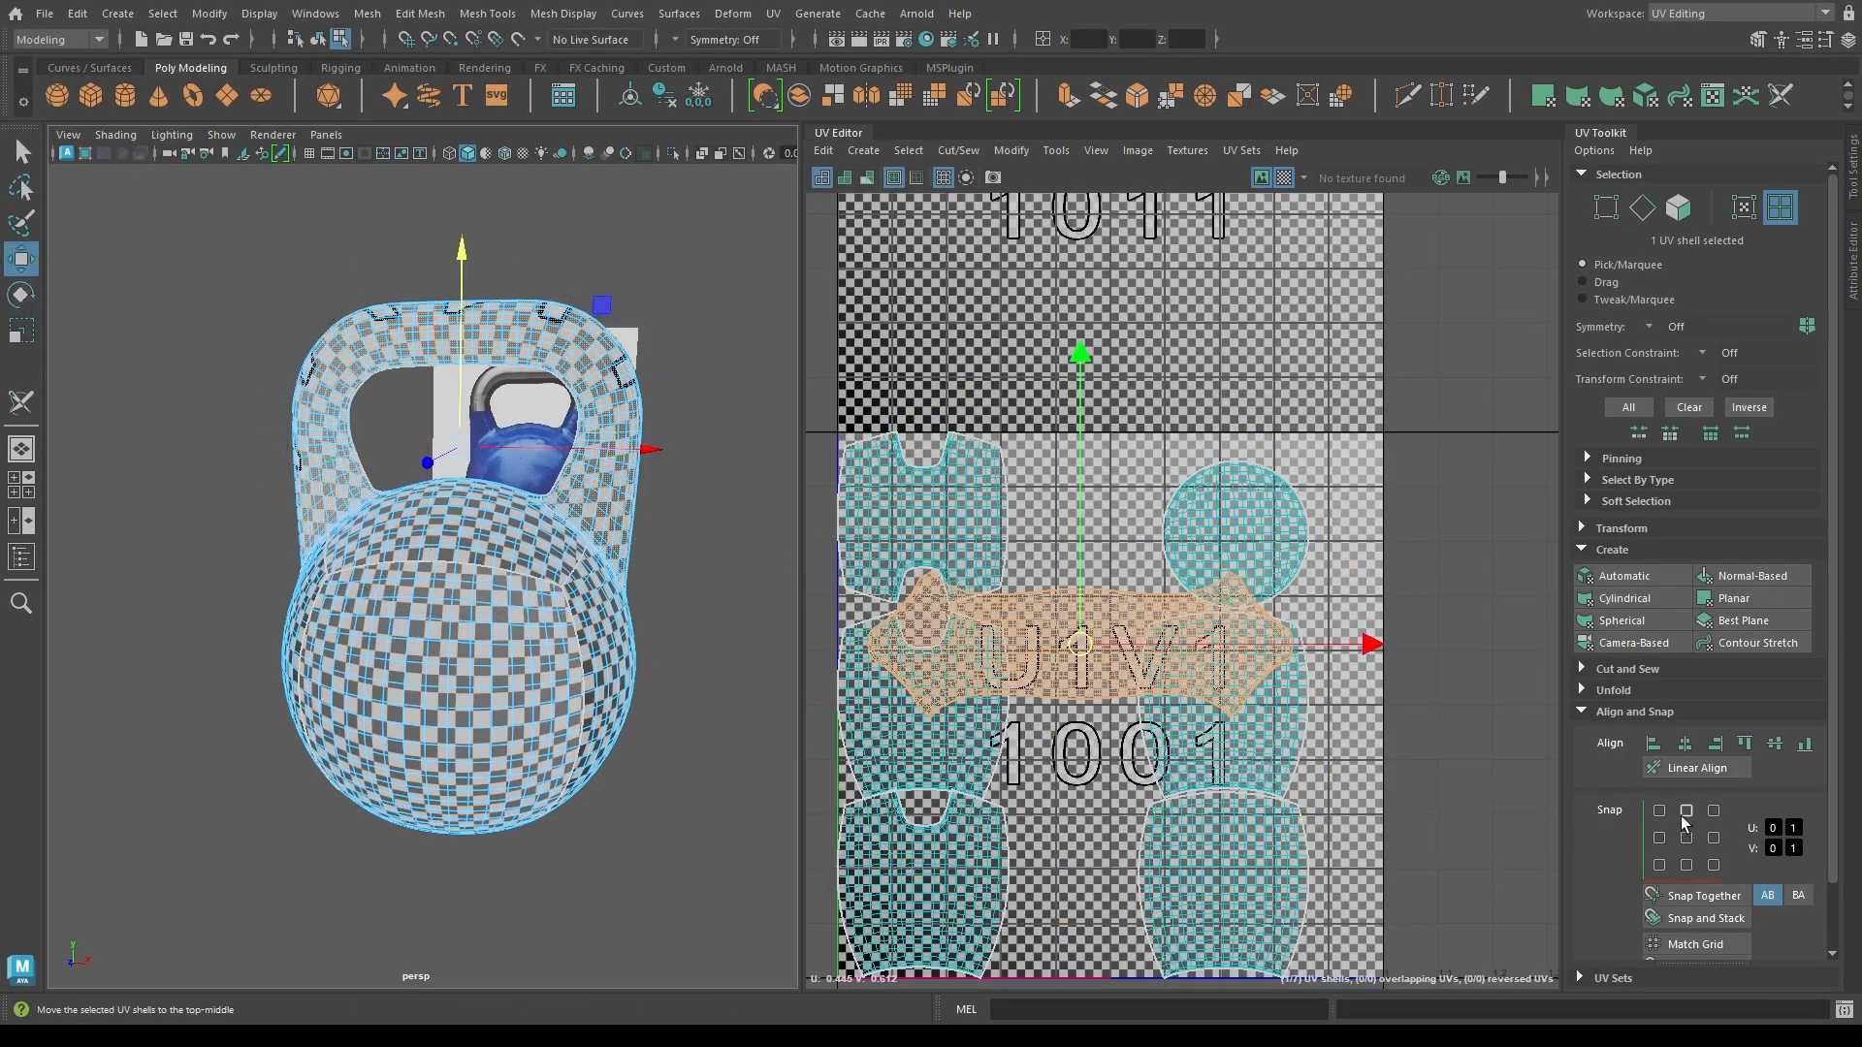
{"action": "left_click", "coordinate": [1686, 811]}
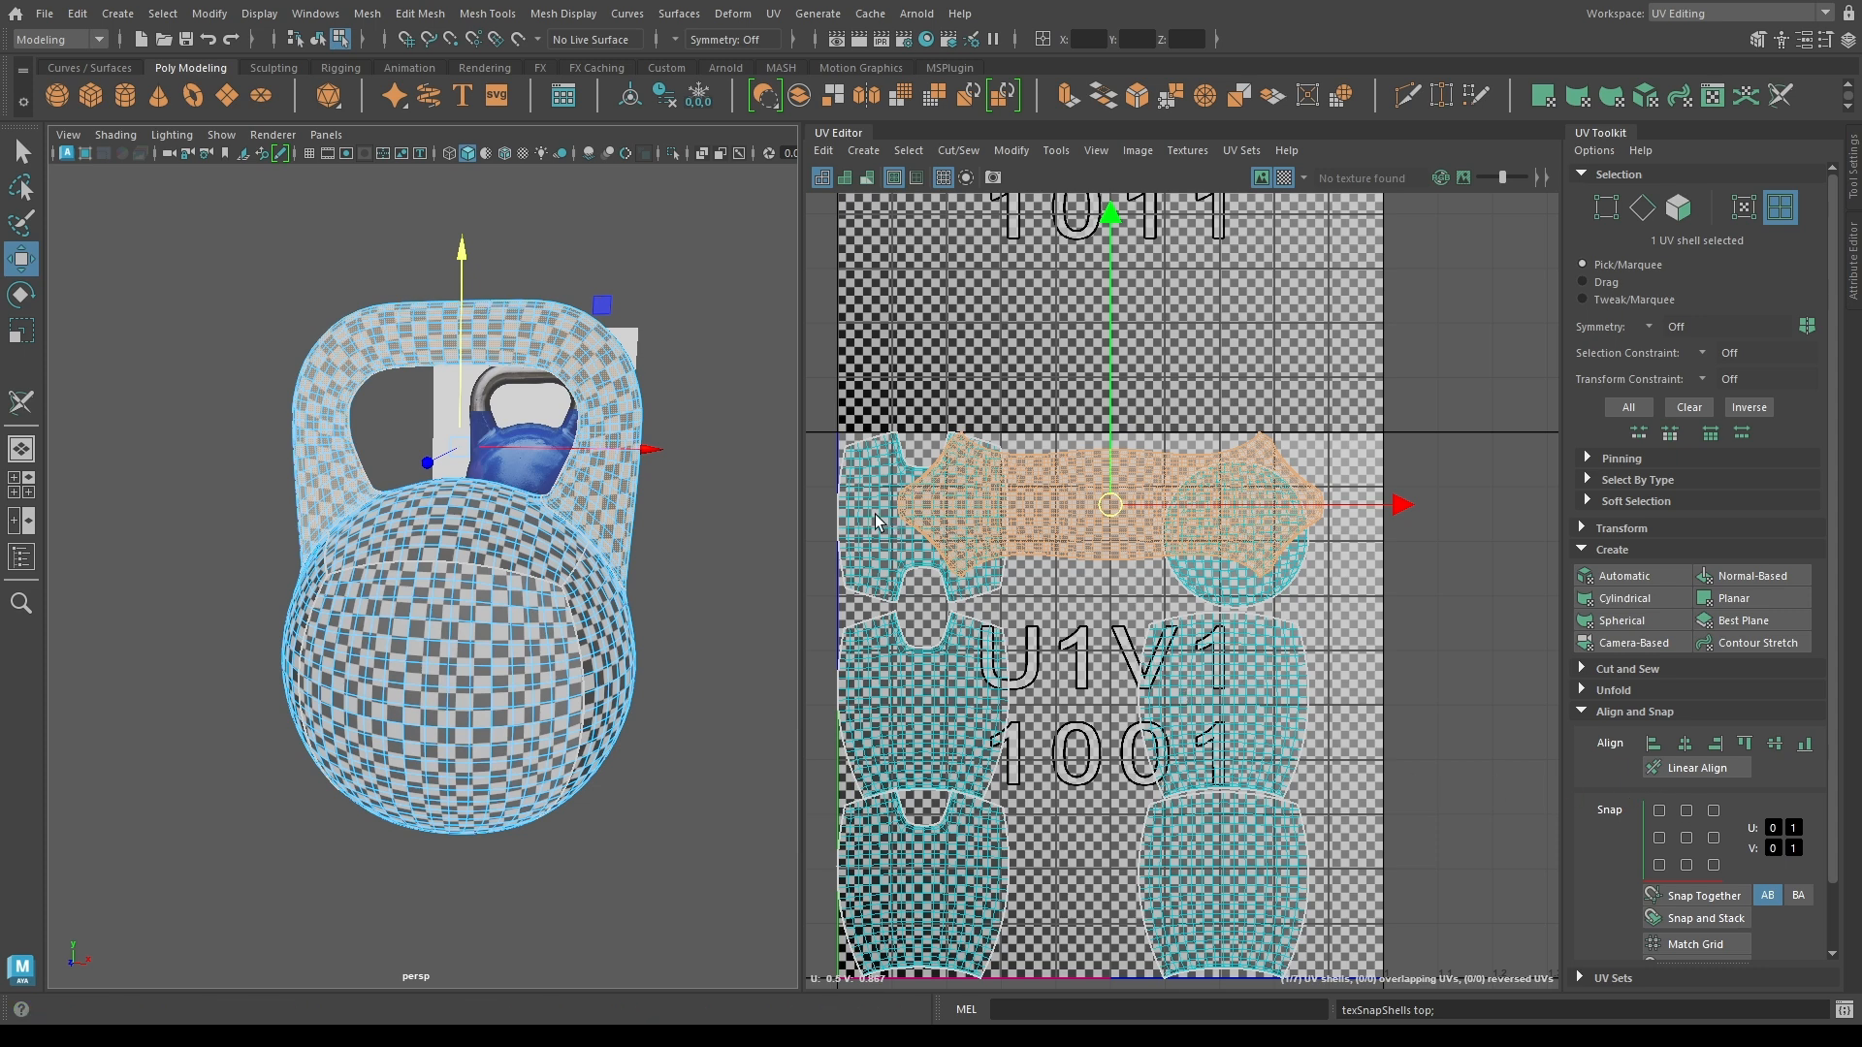
Snap the small double-notched shell to the tile's center and move the circular shell outside the tile beside the handle shell.
{"action": "left_click", "coordinate": [875, 521]}
{"action": "left_click", "coordinate": [1686, 837]}
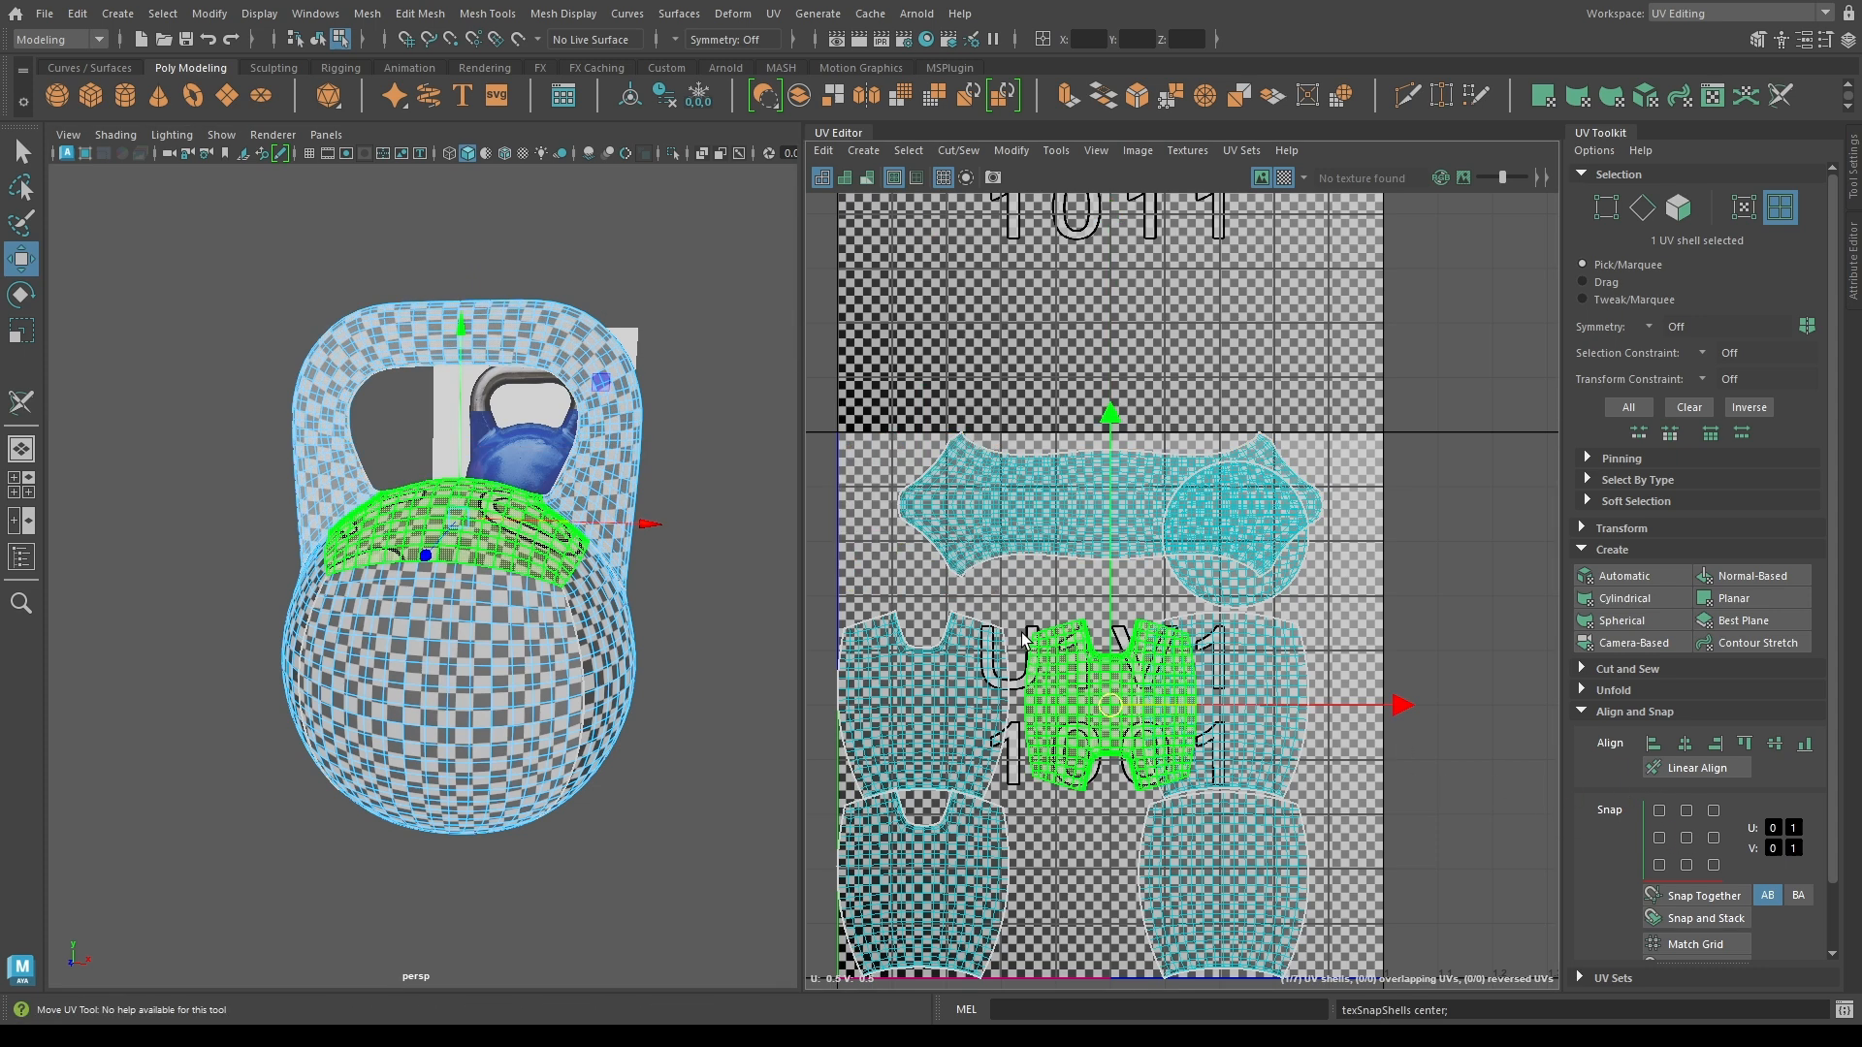
{"action": "left_click", "coordinate": [1249, 594]}
{"action": "left_click", "coordinate": [1713, 811]}
{"action": "left_click_drag", "start_coordinate": [1350, 507], "coordinate": [1544, 515]}
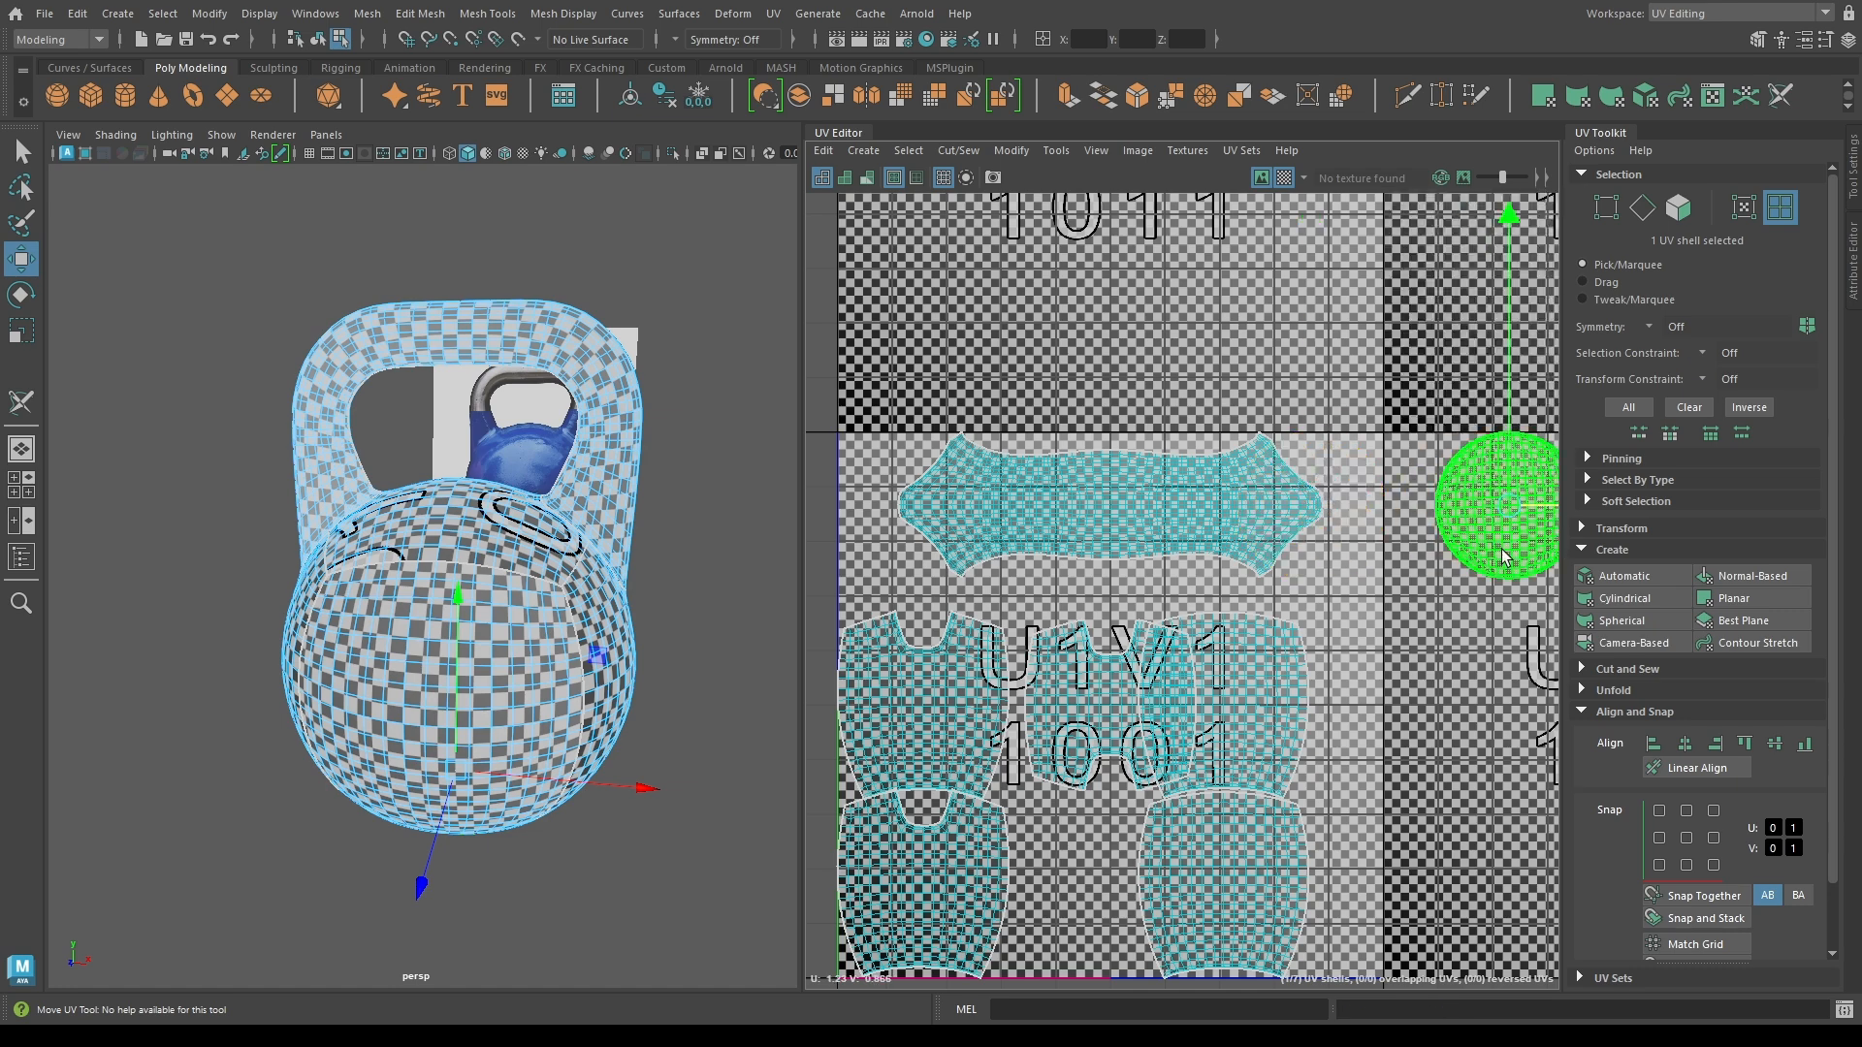
Nudge the two single-notched side shells inward and raise the small double-notched shell to just beneath the handle shell.
{"action": "left_click", "coordinate": [1207, 527]}
{"action": "left_click", "coordinate": [952, 724]}
{"action": "left_click", "coordinate": [952, 847], "text": "shift"}
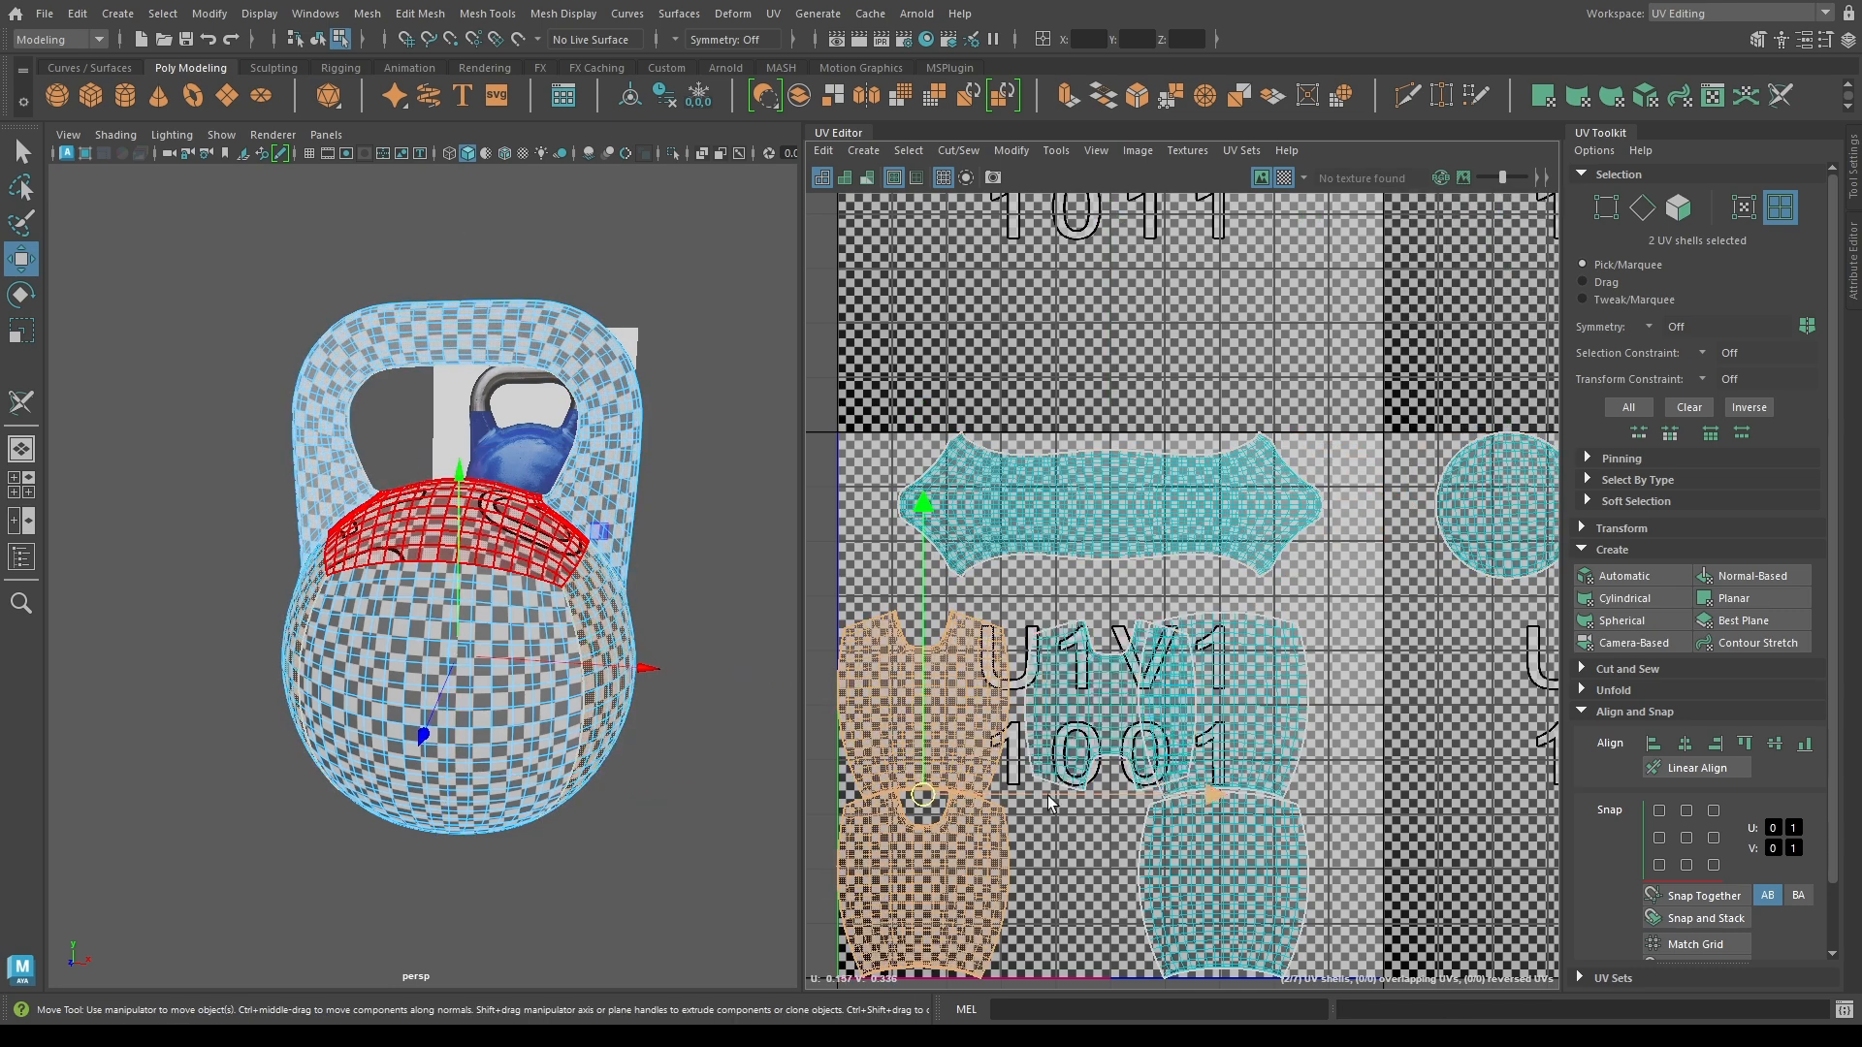
{"action": "mouse_move", "coordinate": [1057, 797]}
{"action": "left_mouse_down"}
{"action": "mouse_move", "coordinate": [1123, 799]}
{"action": "mouse_move", "coordinate": [1064, 795]}
{"action": "left_mouse_up"}
{"action": "left_click", "coordinate": [1084, 716]}
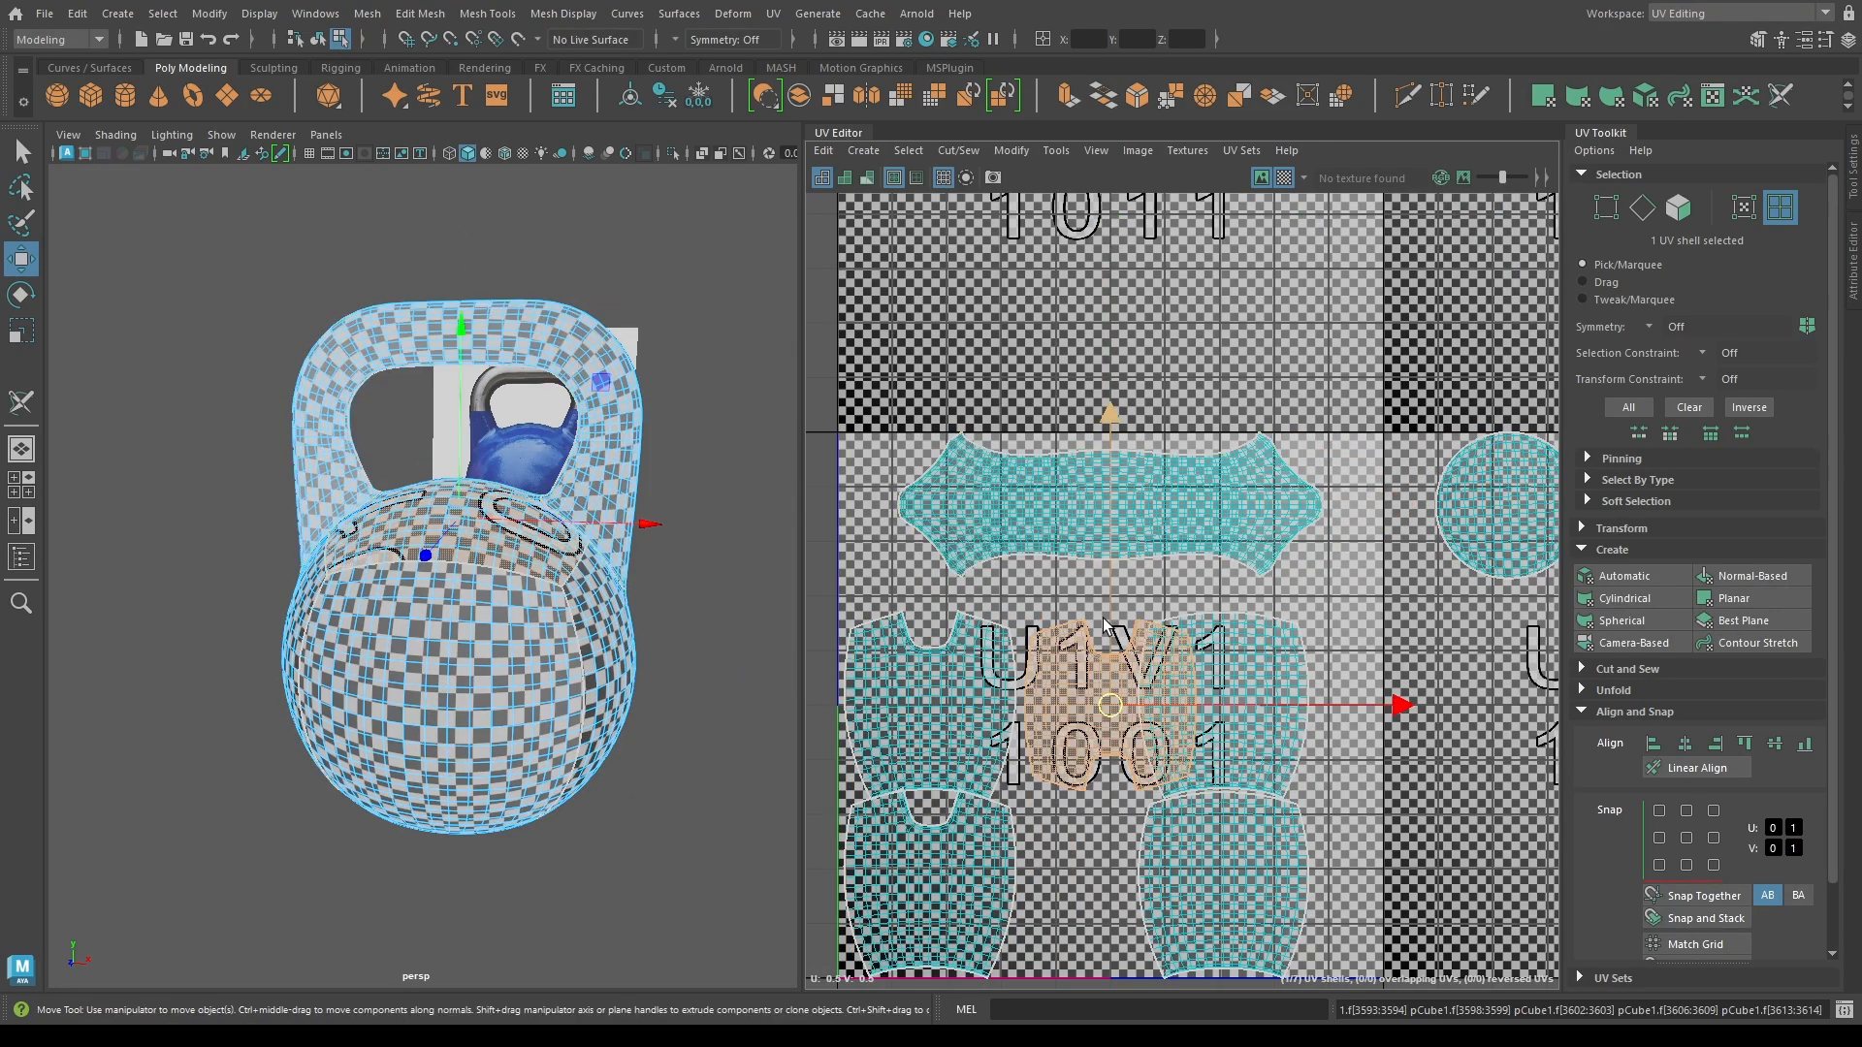
{"action": "left_click_drag", "start_coordinate": [1108, 626], "coordinate": [1108, 568]}
{"action": "scroll", "coordinate": [1038, 599], "scroll_direction": "up", "scroll_amount": 6}
{"action": "scroll", "coordinate": [1163, 630], "scroll_direction": "down", "scroll_amount": 3}
{"action": "middle_click_drag", "start_coordinate": [1309, 742], "coordinate": [1173, 606], "text": "alt"}
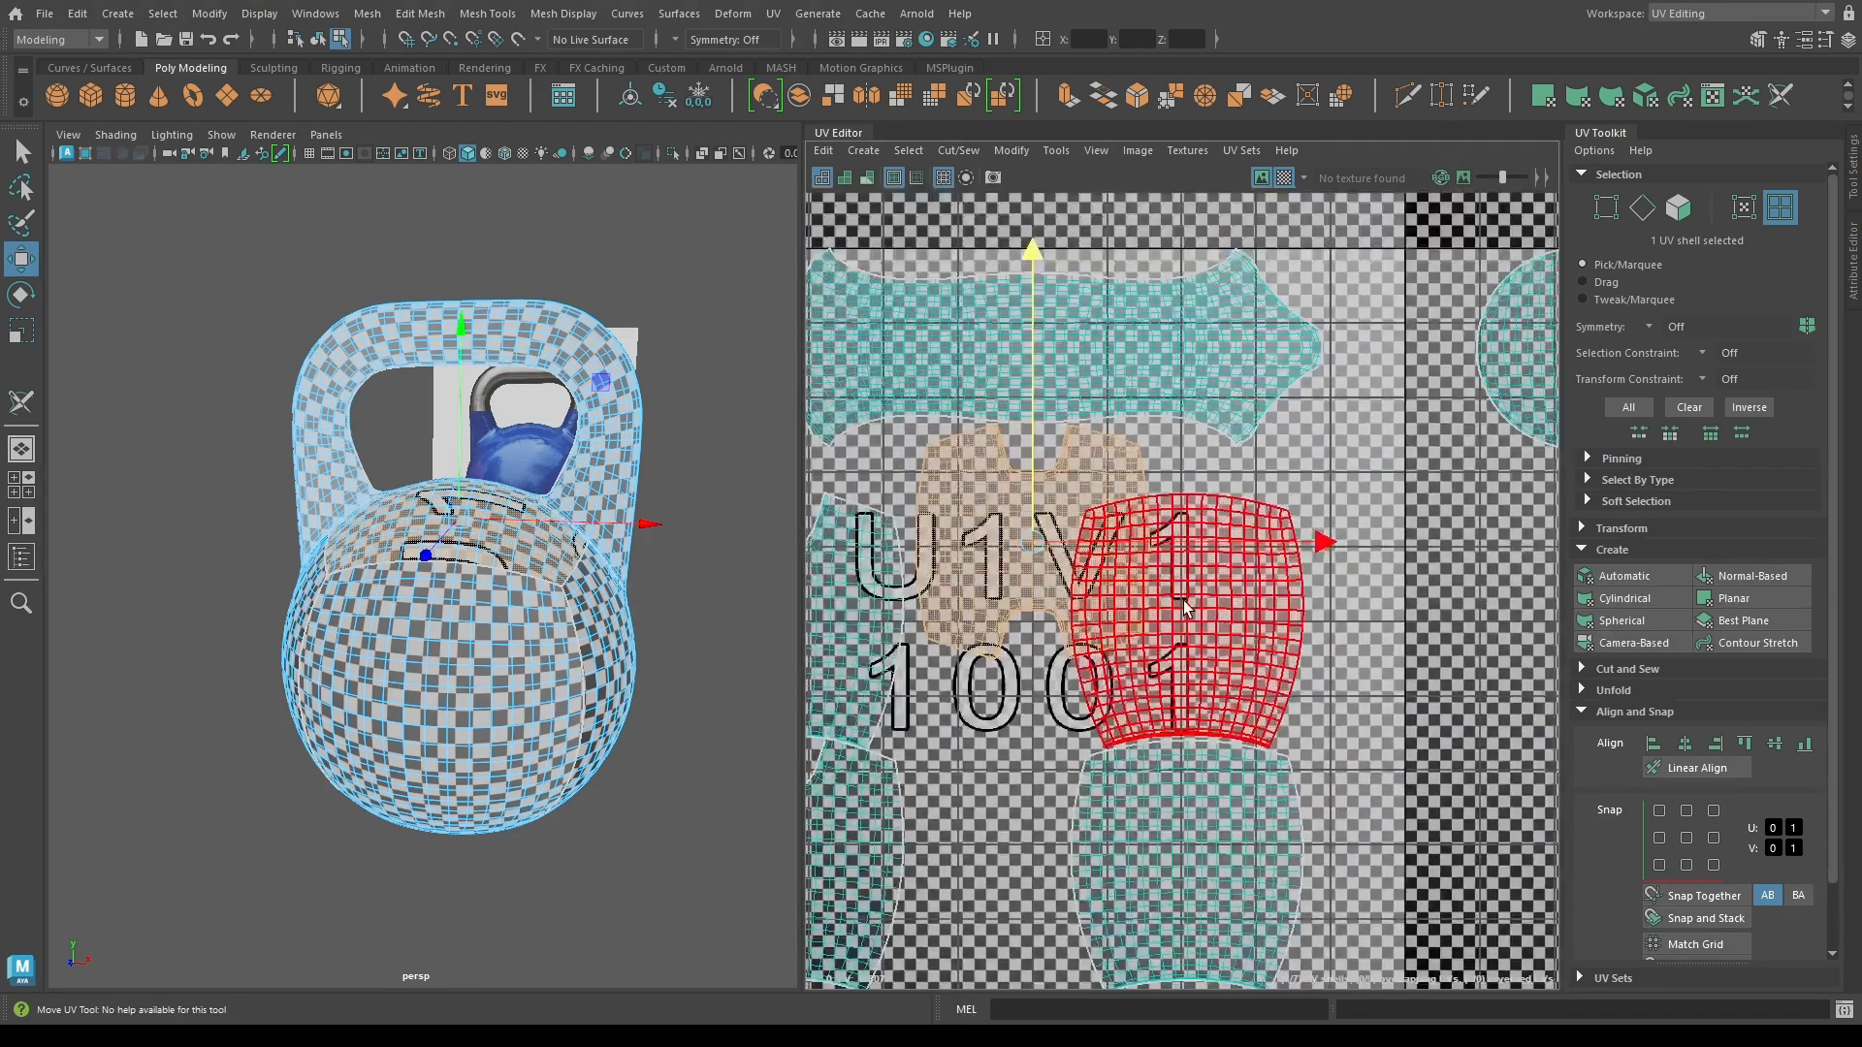
Snap the two plain shells to the tile's bottom-right corner and the two single-notched shells to its bottom-left corner, nudging the latter inward.
{"action": "scroll", "coordinate": [1185, 608], "scroll_direction": "down", "scroll_amount": 3}
{"action": "left_click", "coordinate": [1224, 771], "text": "shift"}
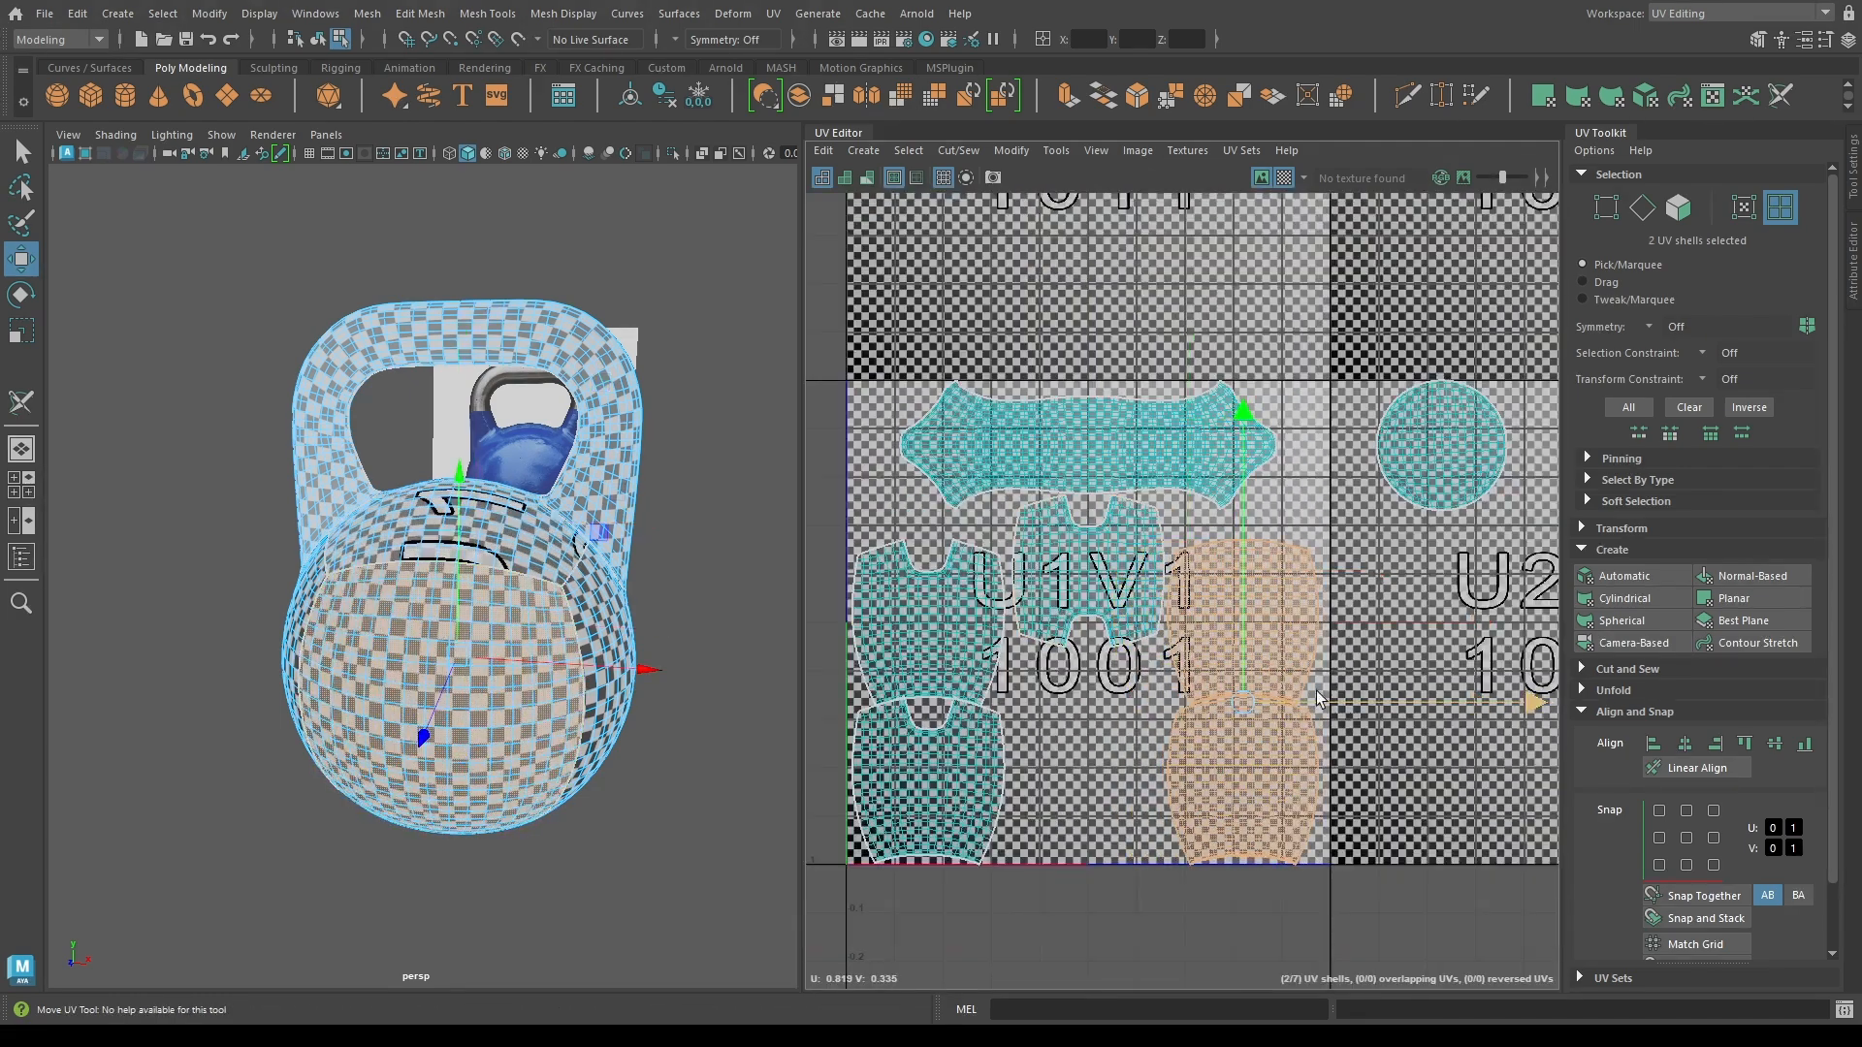
{"action": "left_click", "coordinate": [1713, 838]}
{"action": "left_click", "coordinate": [1713, 864]}
{"action": "left_click", "coordinate": [955, 645]}
{"action": "left_click", "coordinate": [955, 770], "text": "shift"}
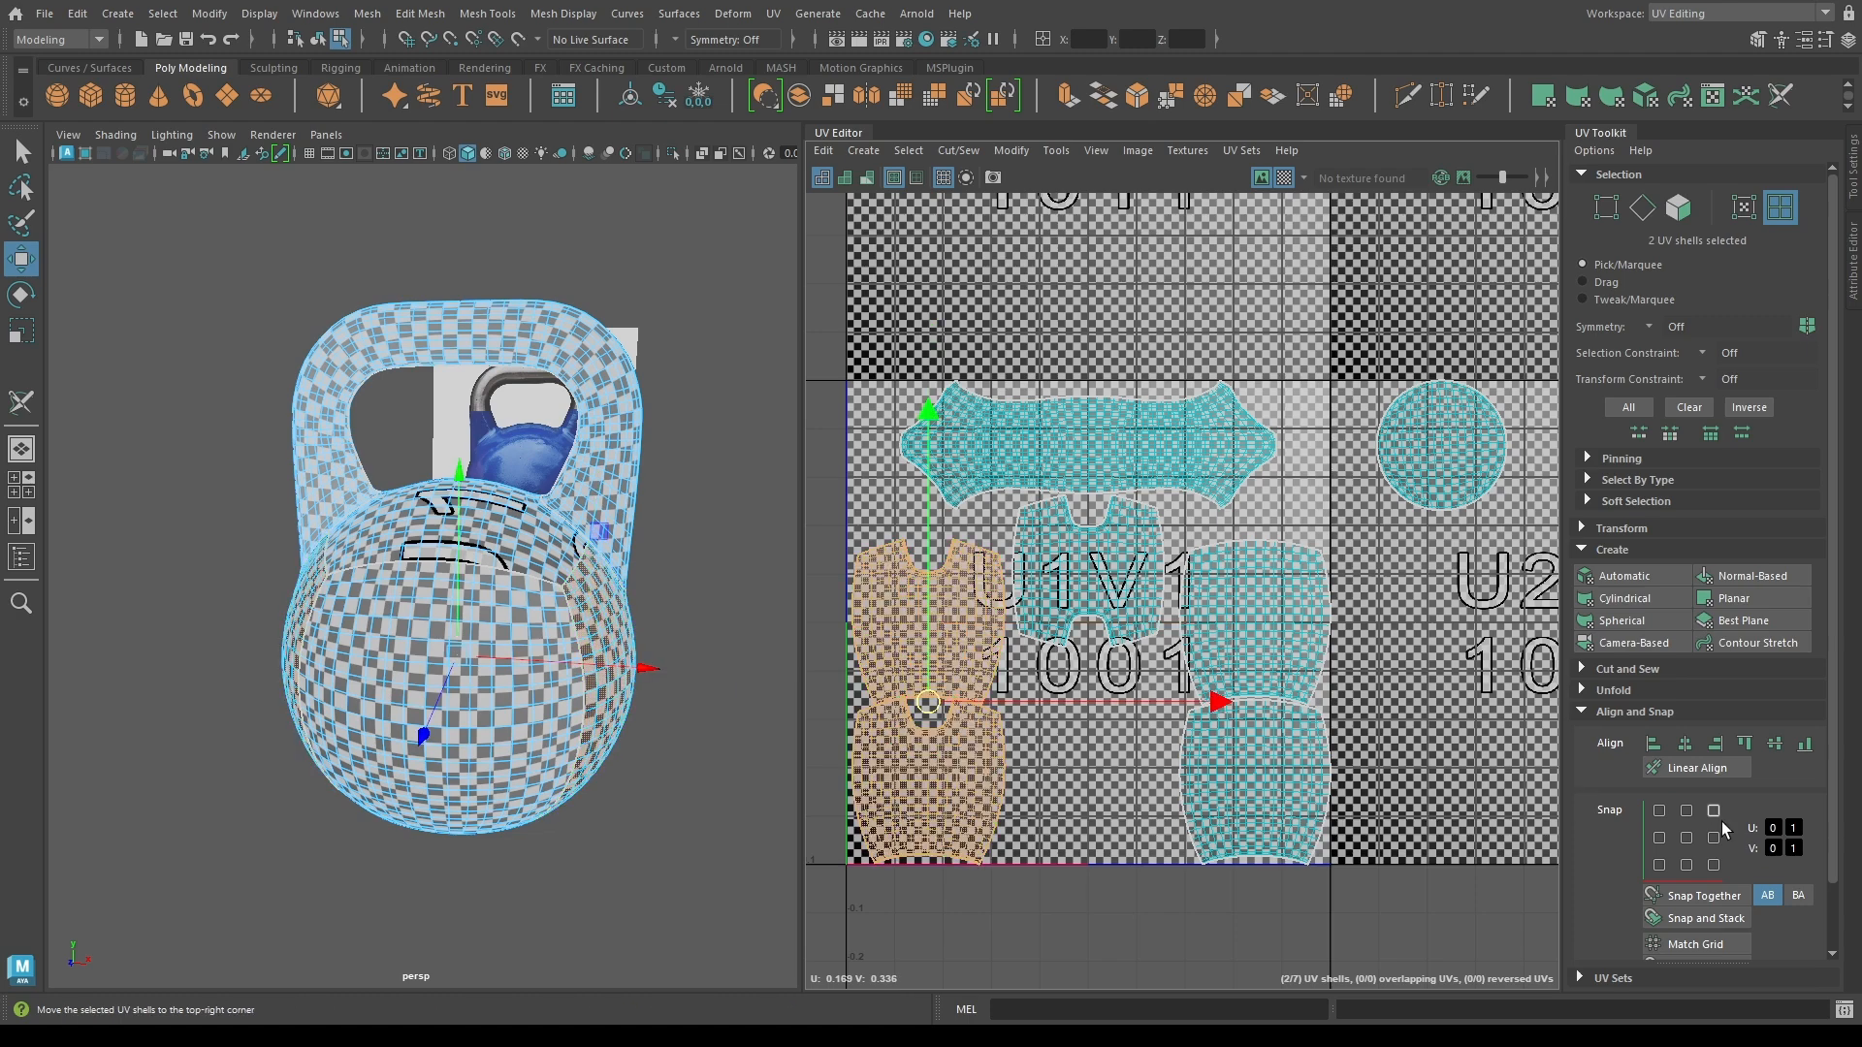
{"action": "left_click", "coordinate": [1659, 865]}
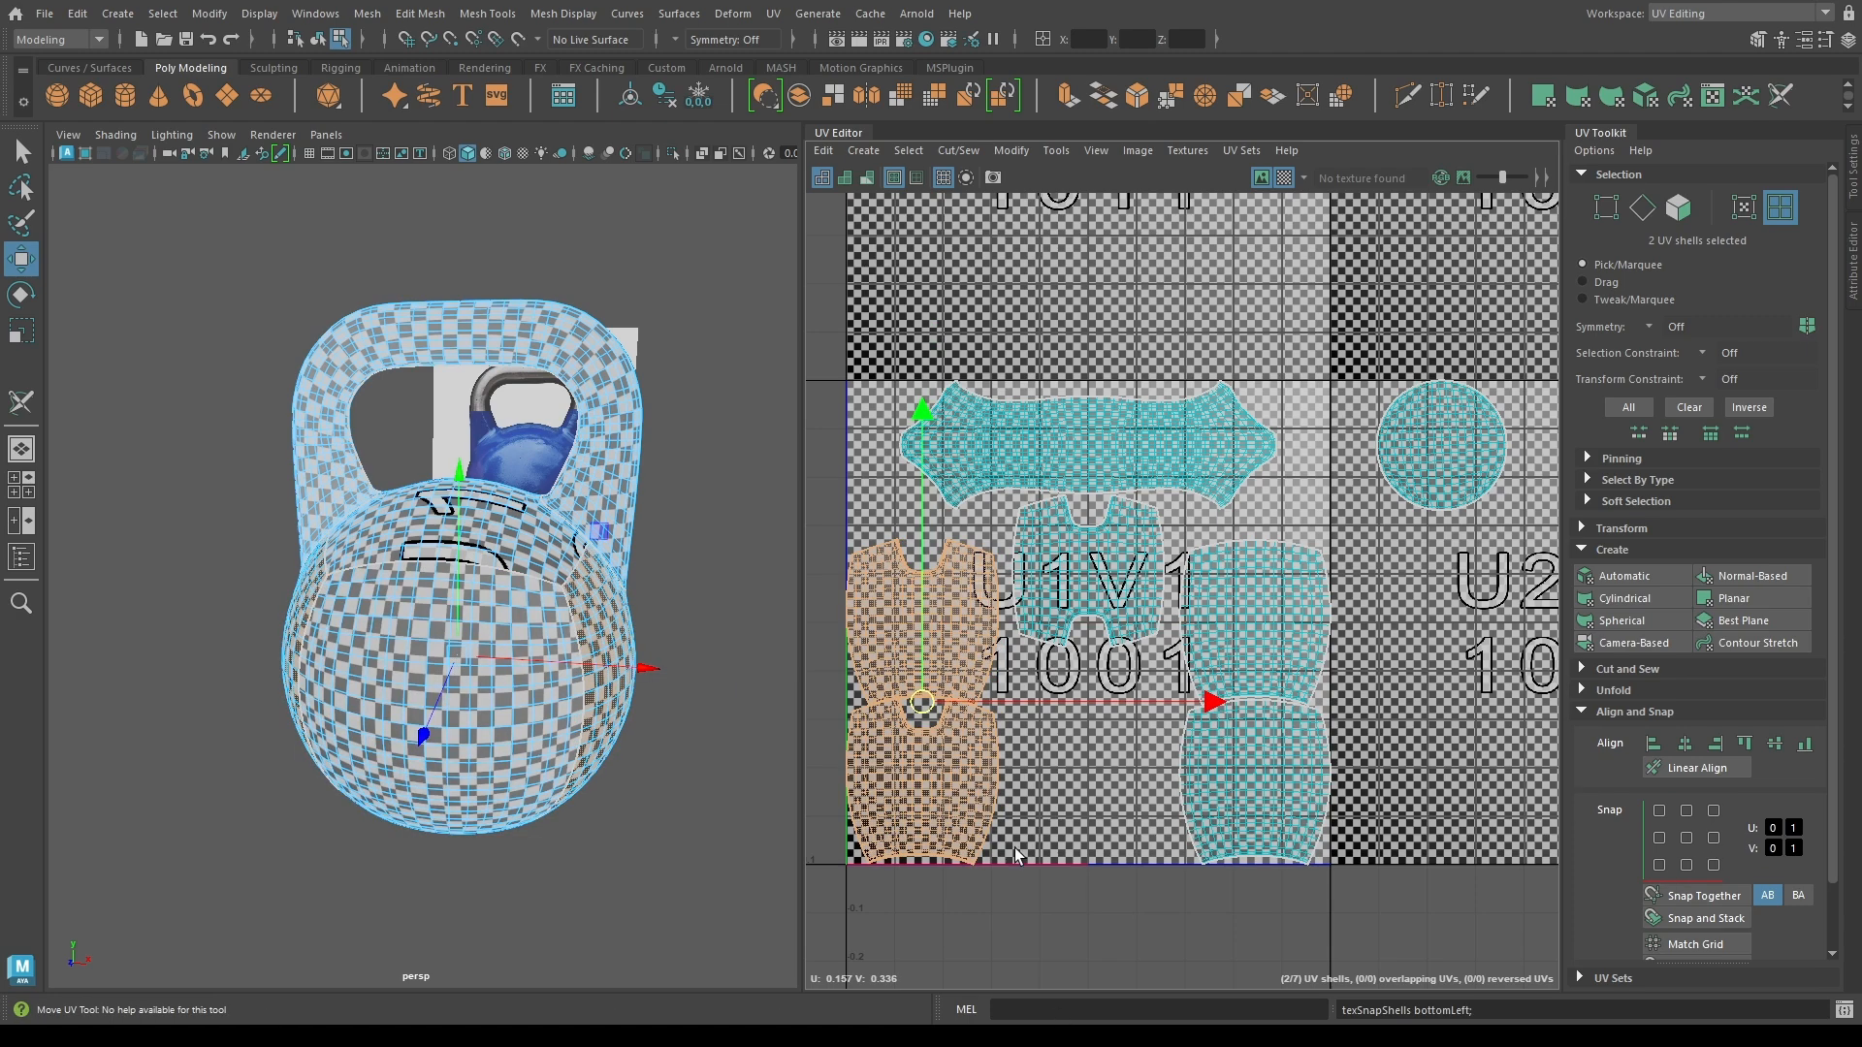
{"action": "left_click_drag", "start_coordinate": [1052, 703], "coordinate": [1065, 702]}
Snap the small double-notched shell to the tile's center and adjust it to sit between the two upper side shells.
{"action": "left_click", "coordinate": [1089, 576]}
{"action": "left_click_drag", "start_coordinate": [1089, 574], "coordinate": [1094, 628]}
{"action": "left_click", "coordinate": [1686, 839]}
{"action": "left_click_drag", "start_coordinate": [1084, 499], "coordinate": [1084, 500]}
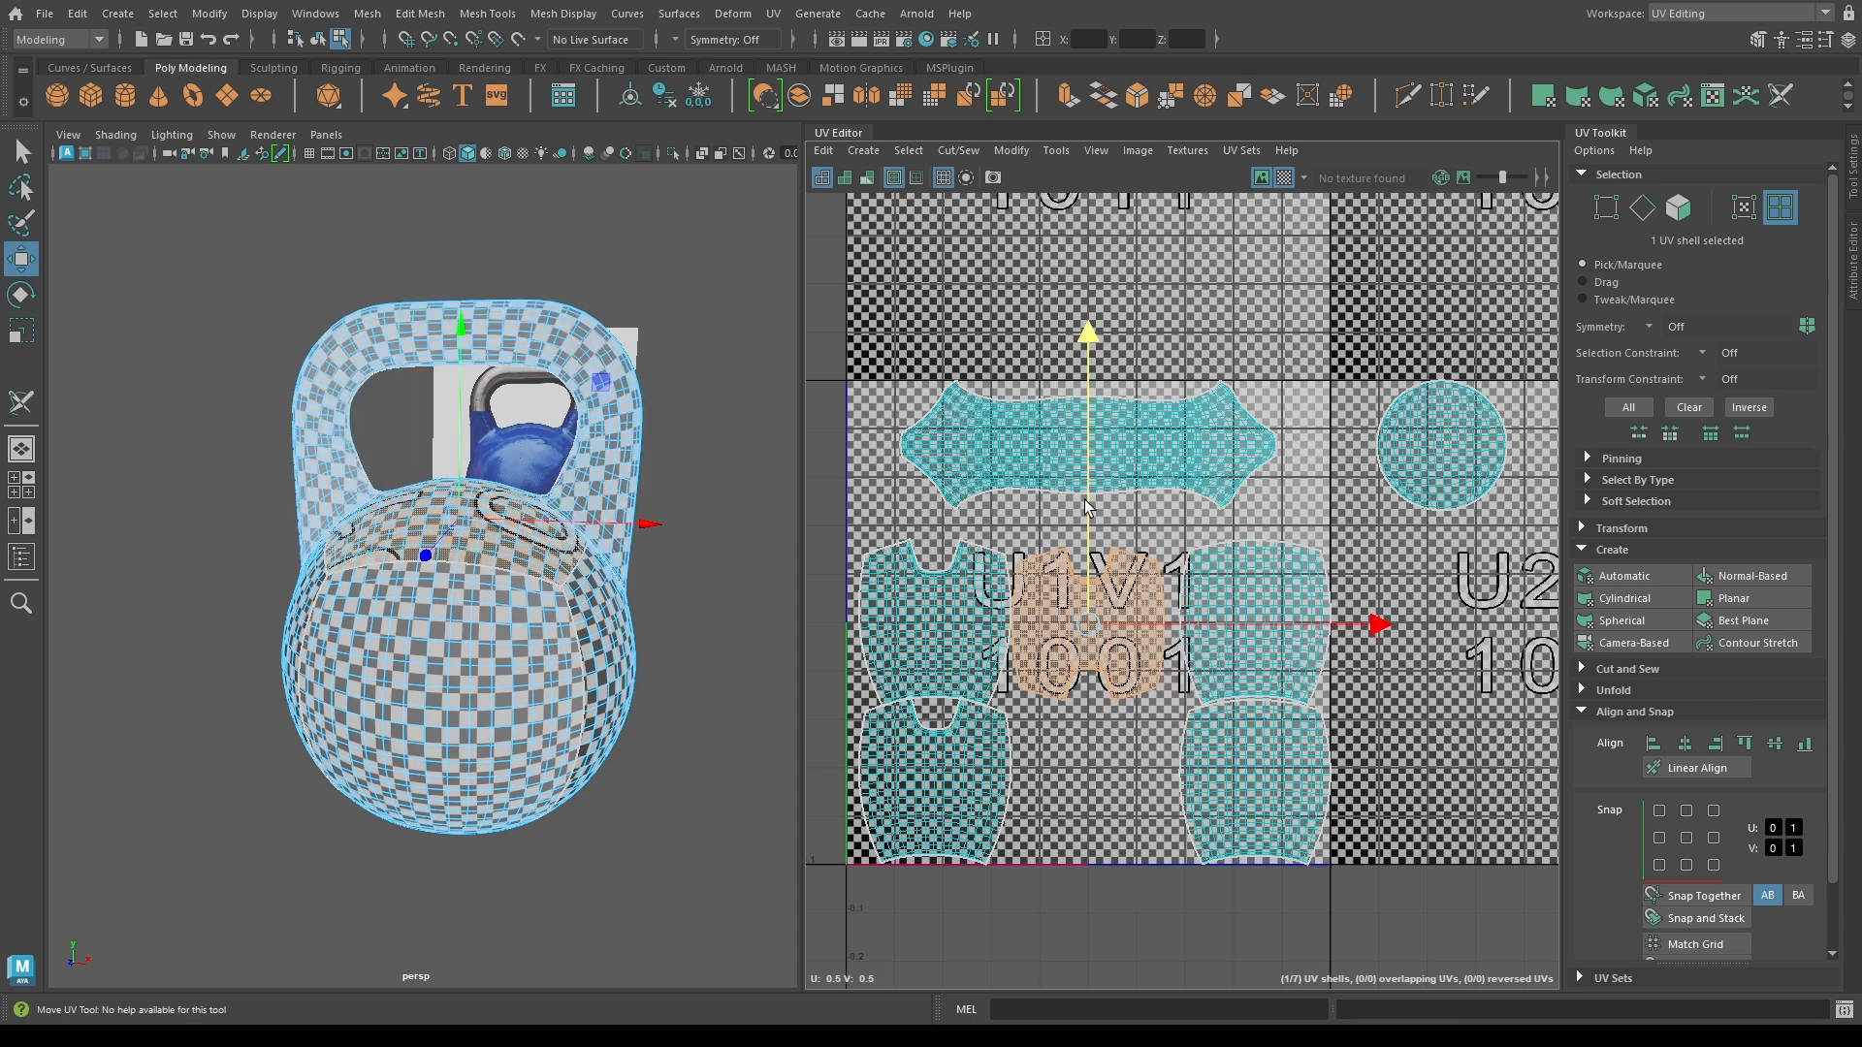
{"action": "left_click", "coordinate": [931, 620], "text": "shift"}
{"action": "left_click", "coordinate": [1255, 621], "text": "shift"}
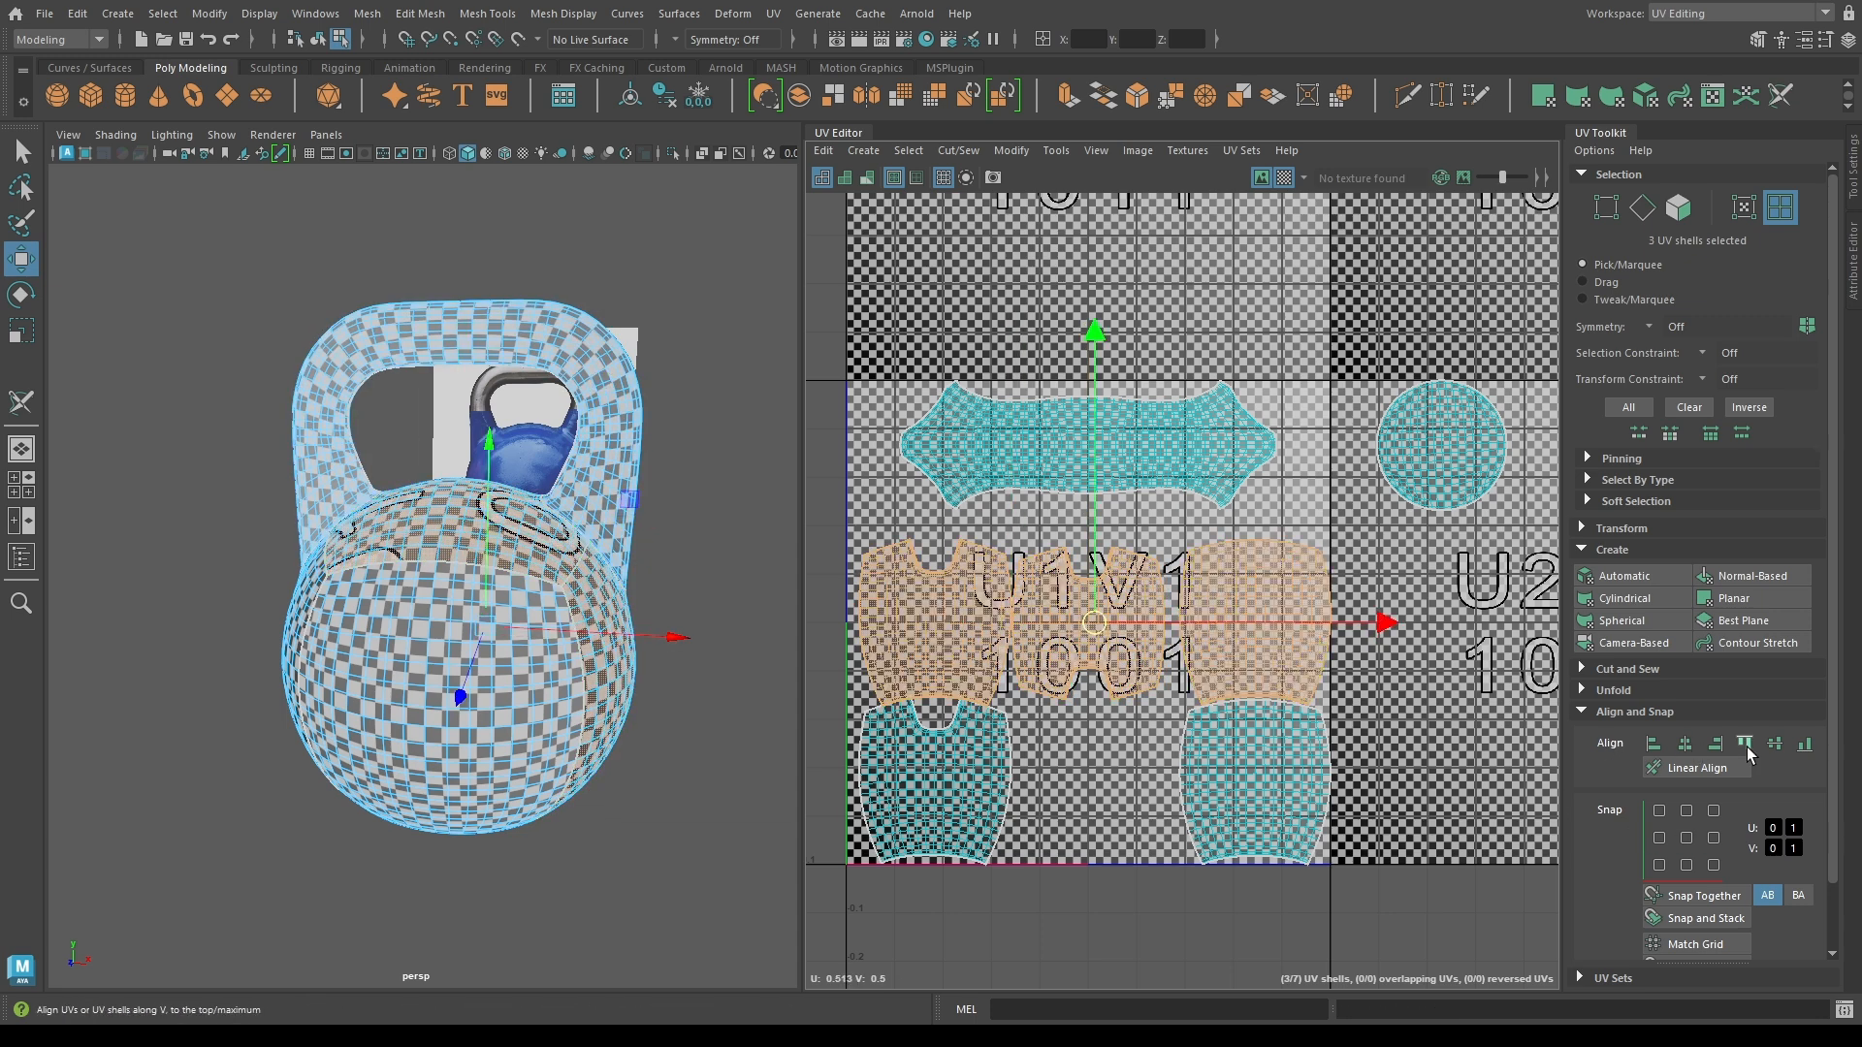
{"action": "left_click", "coordinate": [1148, 609]}
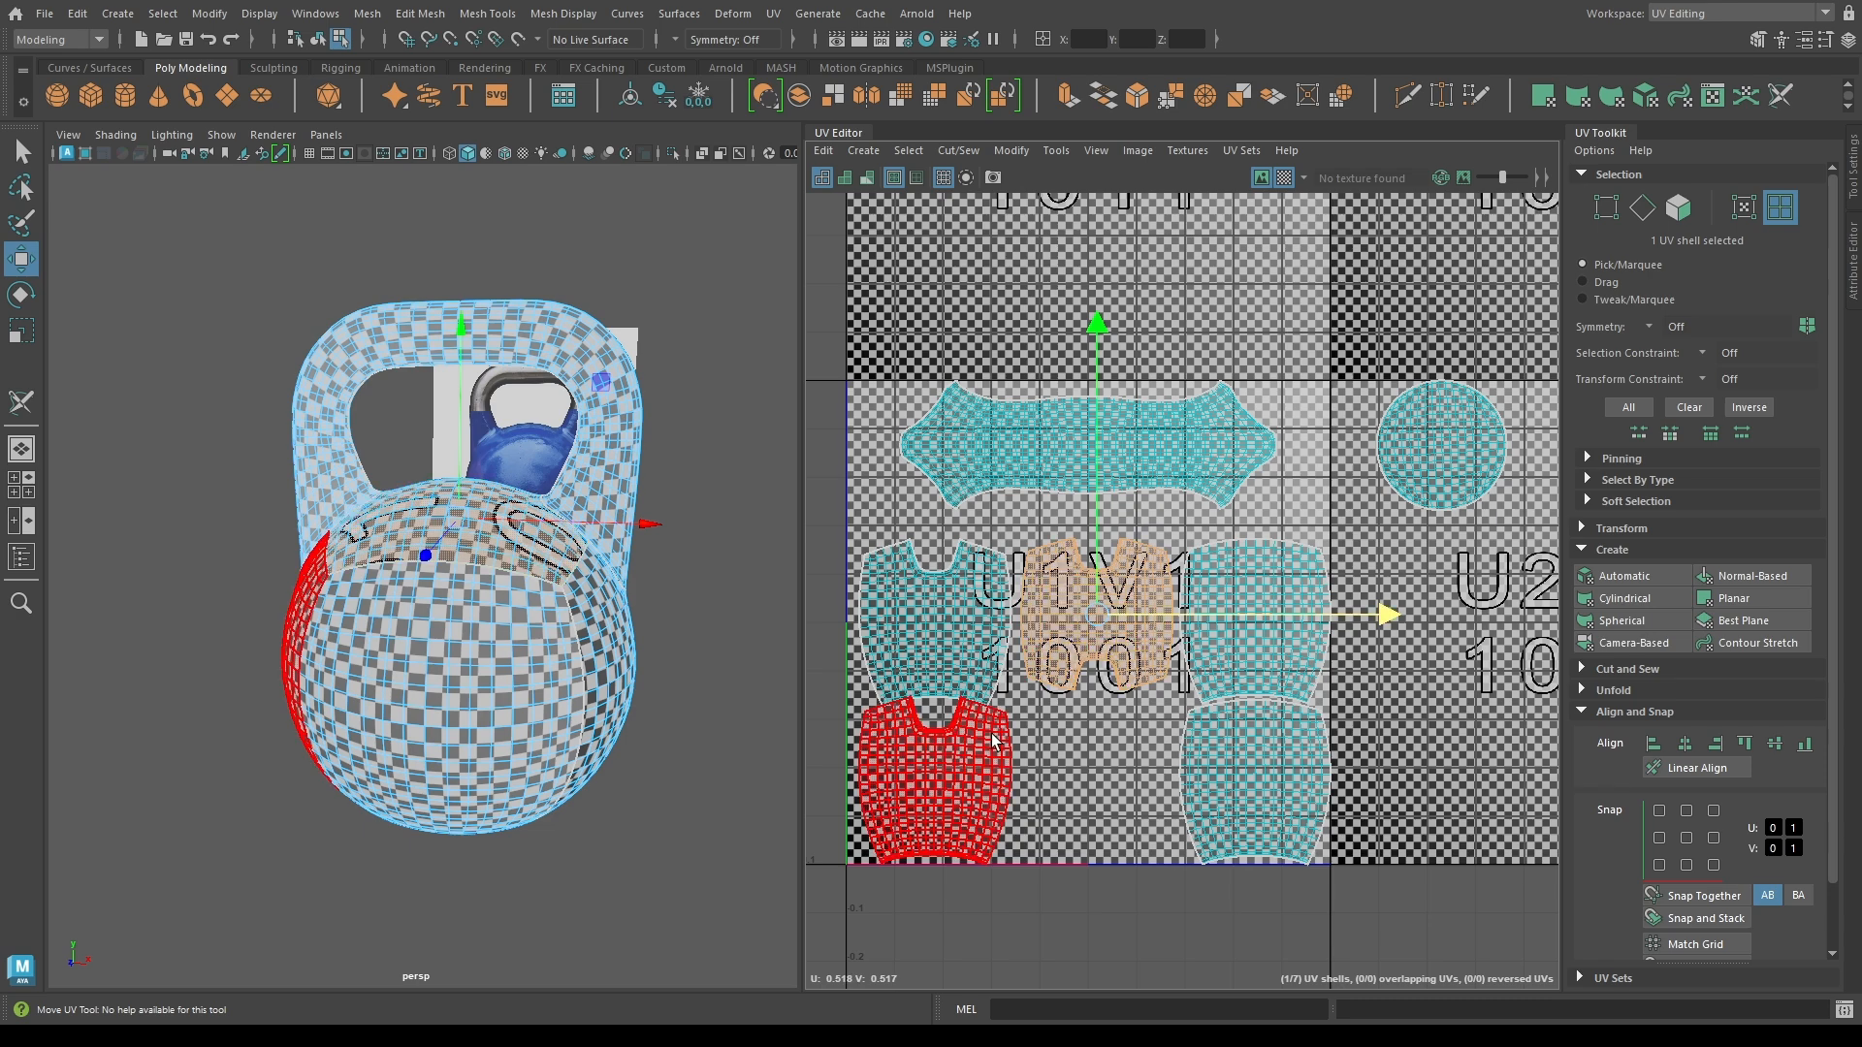
Move the circular shell into the gap below the double-notched shell and snap the grouped shells to the tile's bottom middle.
{"action": "left_click", "coordinate": [1442, 444]}
{"action": "left_click_drag", "start_coordinate": [1442, 444], "coordinate": [1092, 797]}
{"action": "key", "text": "e"}
{"action": "key", "text": "w"}
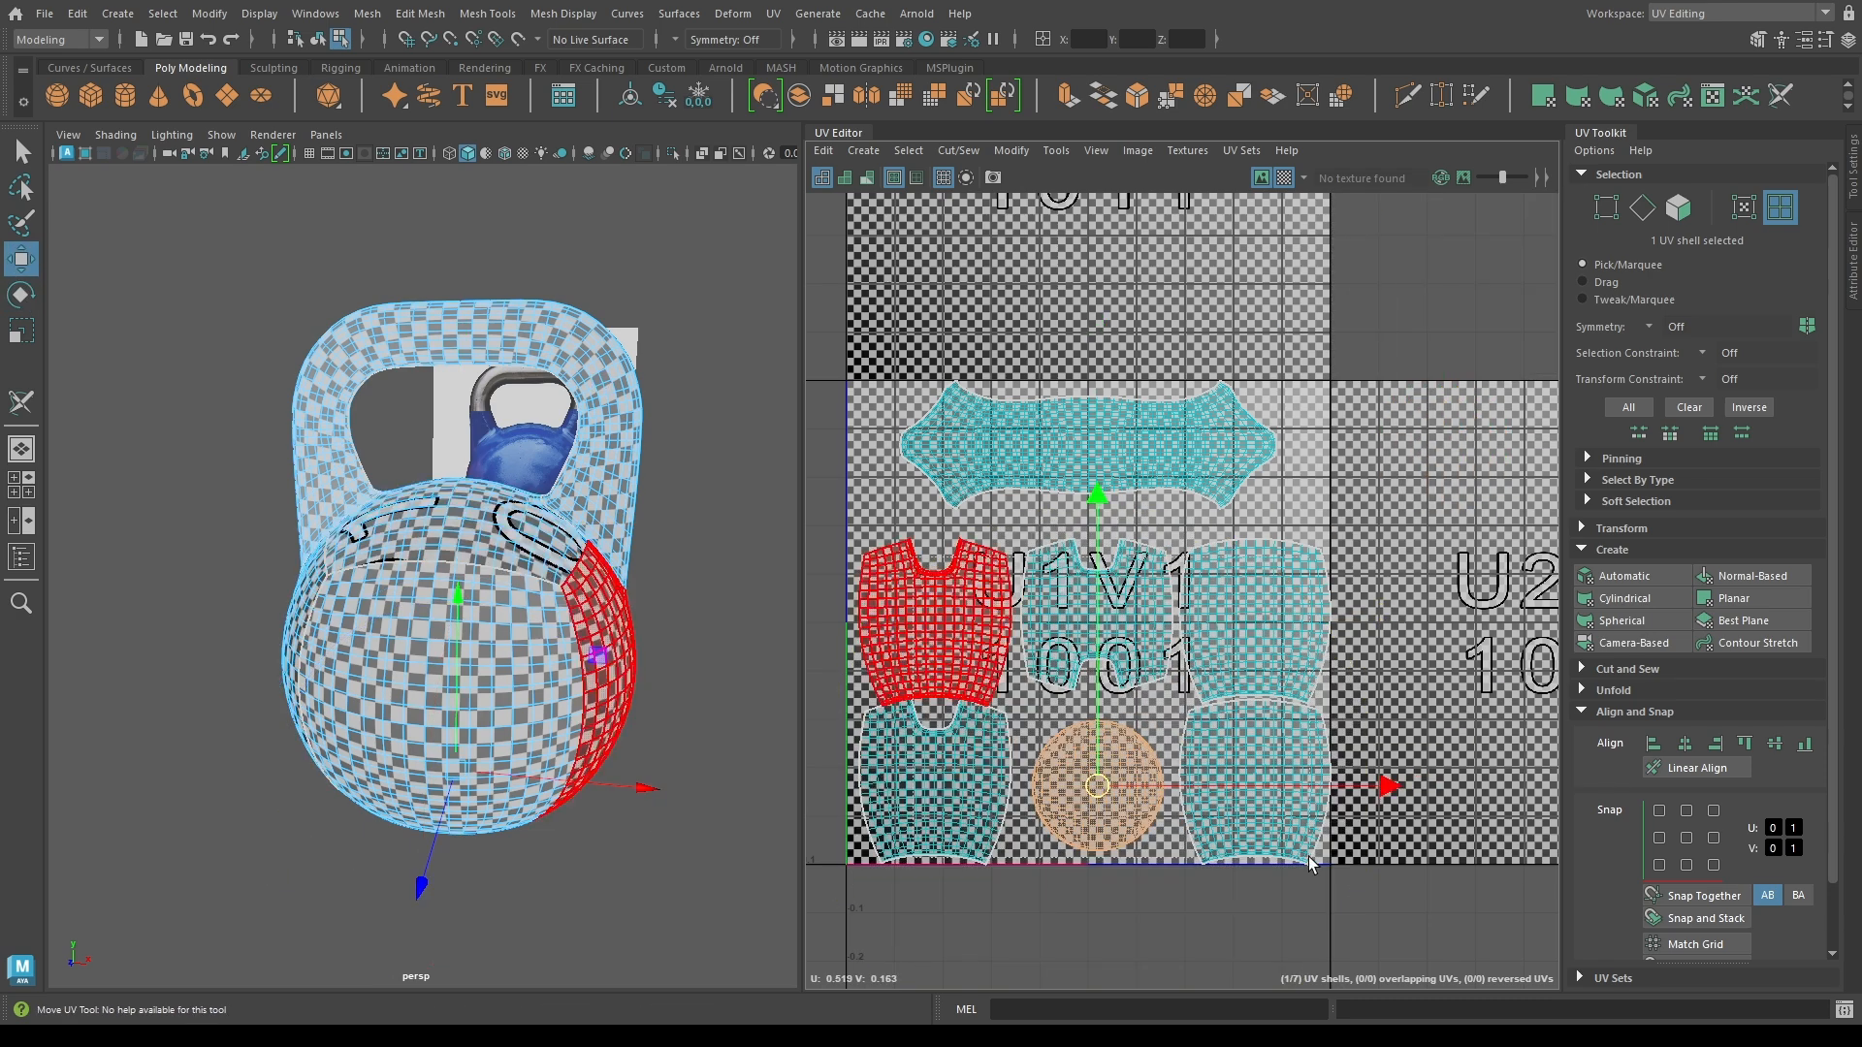
{"action": "left_click_drag", "start_coordinate": [1308, 864], "coordinate": [1334, 878]}
{"action": "left_click", "coordinate": [1686, 865]}
Center the handle shell horizontally above the other shells and adjust the small double-notched shell's vertical position below it.
{"action": "left_click", "coordinate": [1101, 461]}
{"action": "left_click", "coordinate": [1686, 837]}
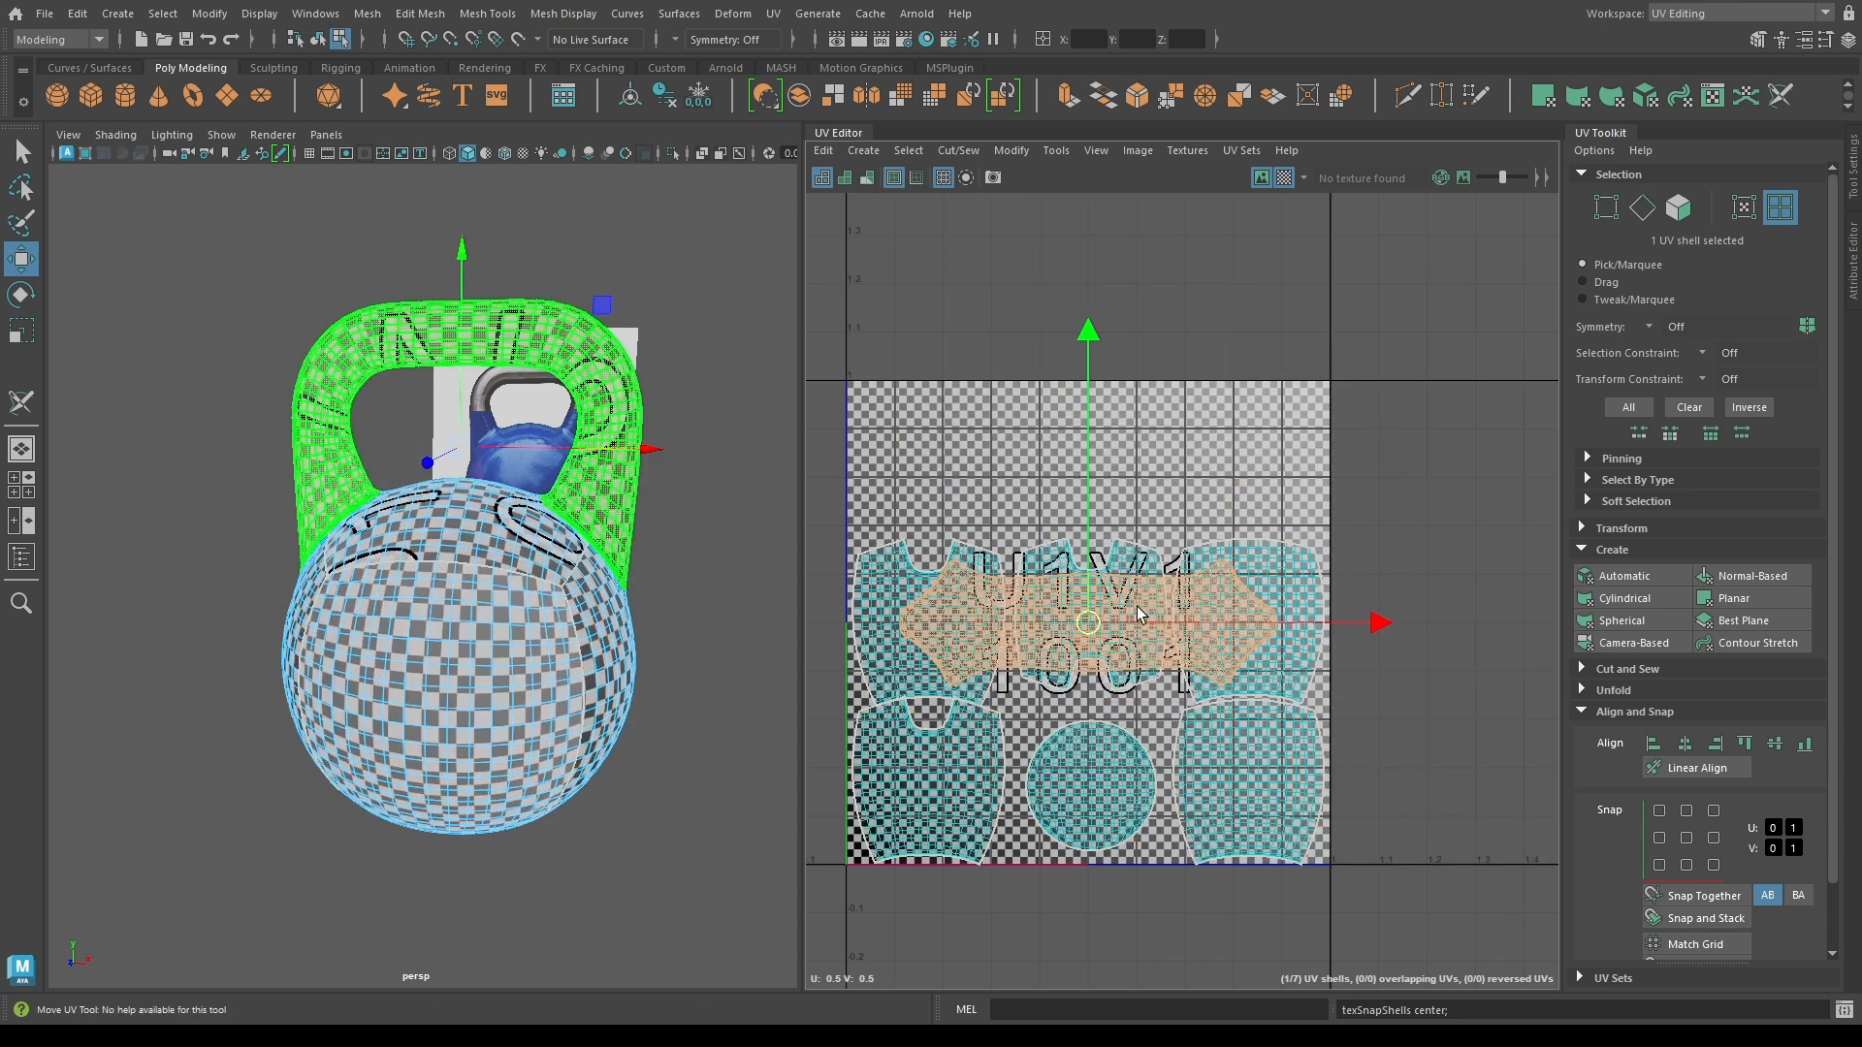
{"action": "left_click_drag", "start_coordinate": [1088, 530], "coordinate": [1088, 382]}
{"action": "left_click", "coordinate": [1075, 580]}
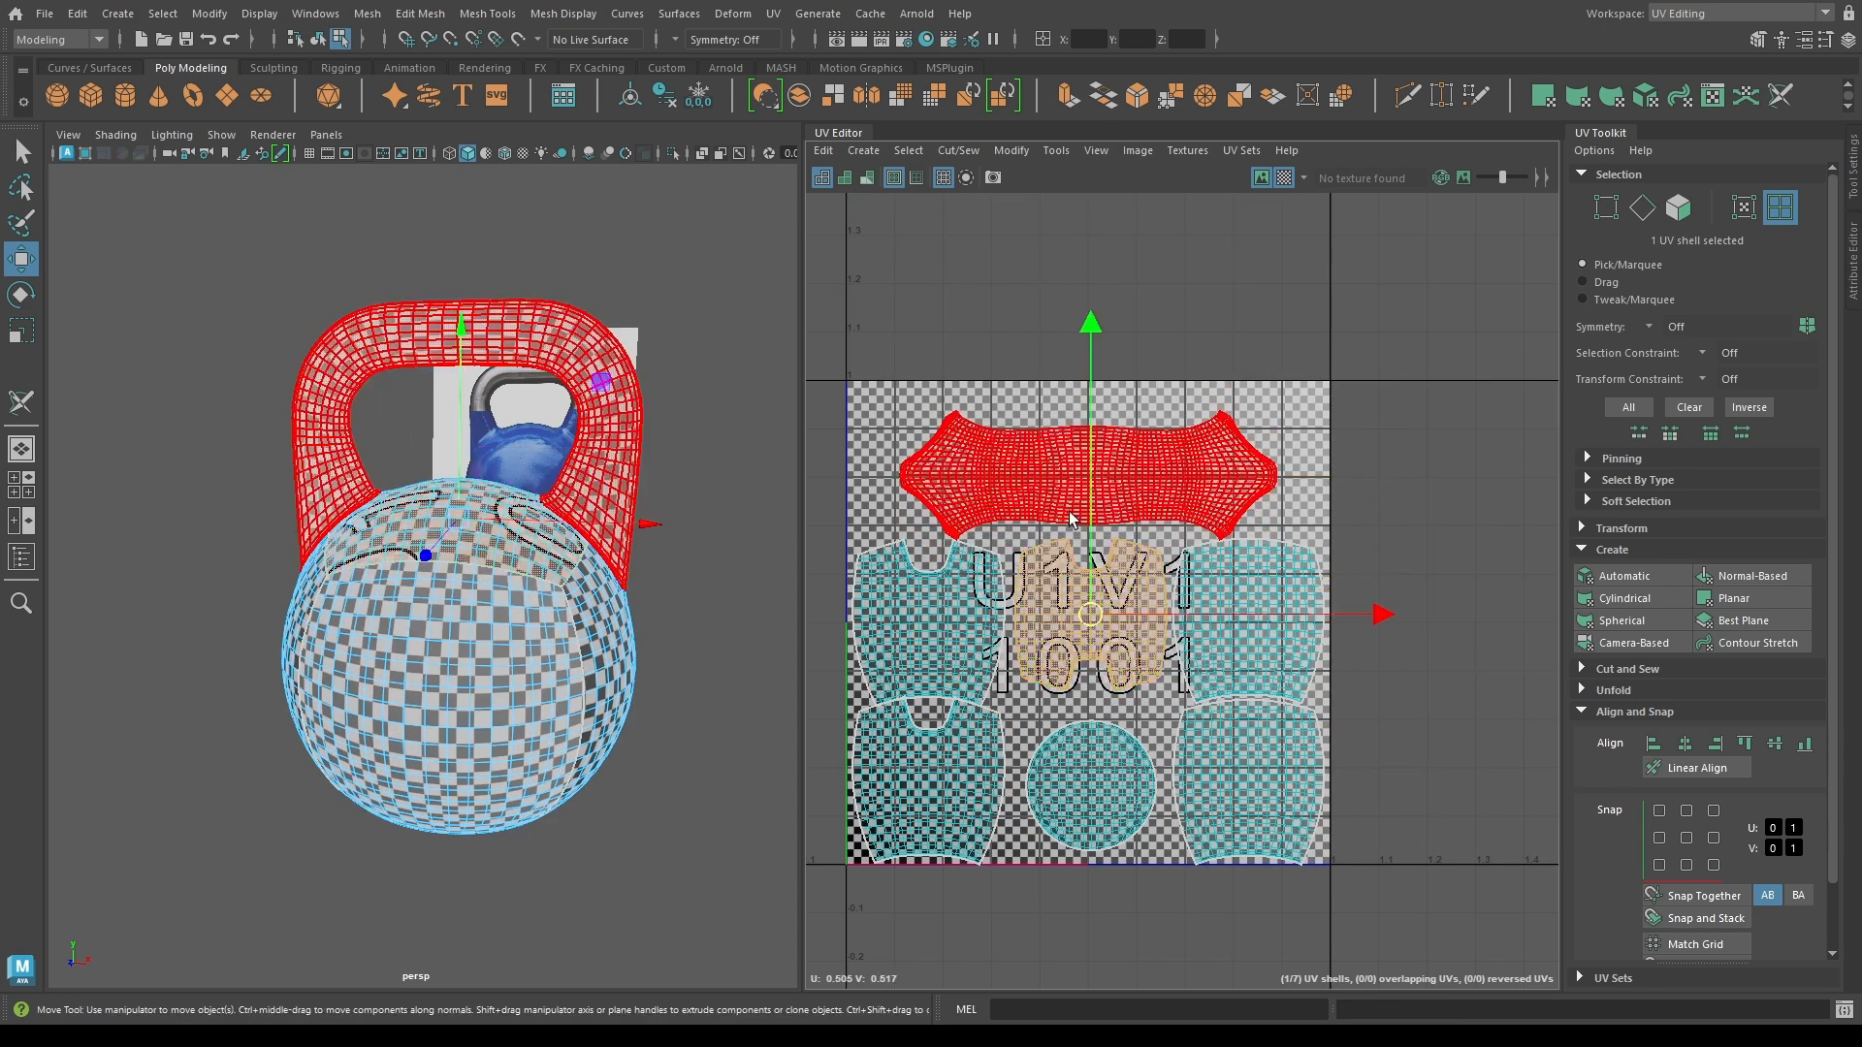
{"action": "left_click_drag", "start_coordinate": [1089, 532], "coordinate": [1089, 548]}
Scale all seven UV shells up slightly together so the layout fills the UV tile.
{"action": "left_click_drag", "start_coordinate": [871, 441], "coordinate": [1286, 921]}
{"action": "key", "text": "r"}
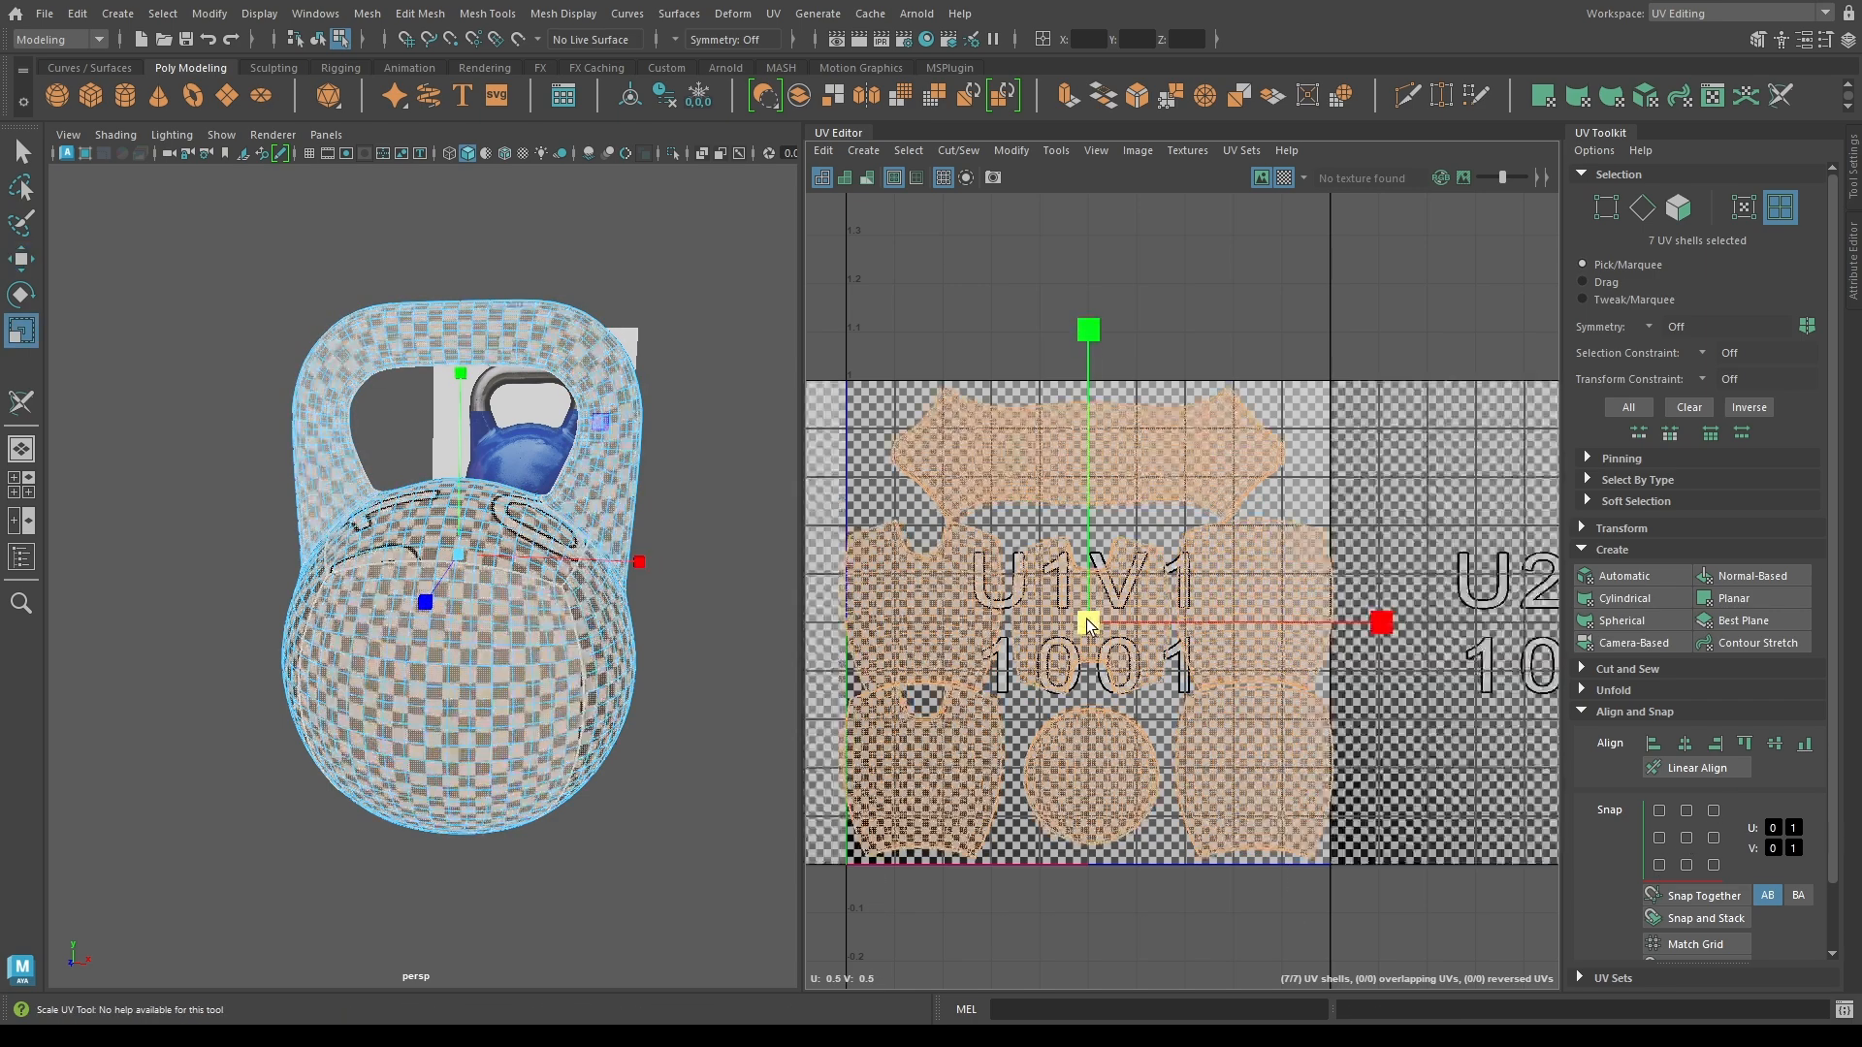
{"action": "key", "text": "w"}
{"action": "left_click", "coordinate": [946, 312]}
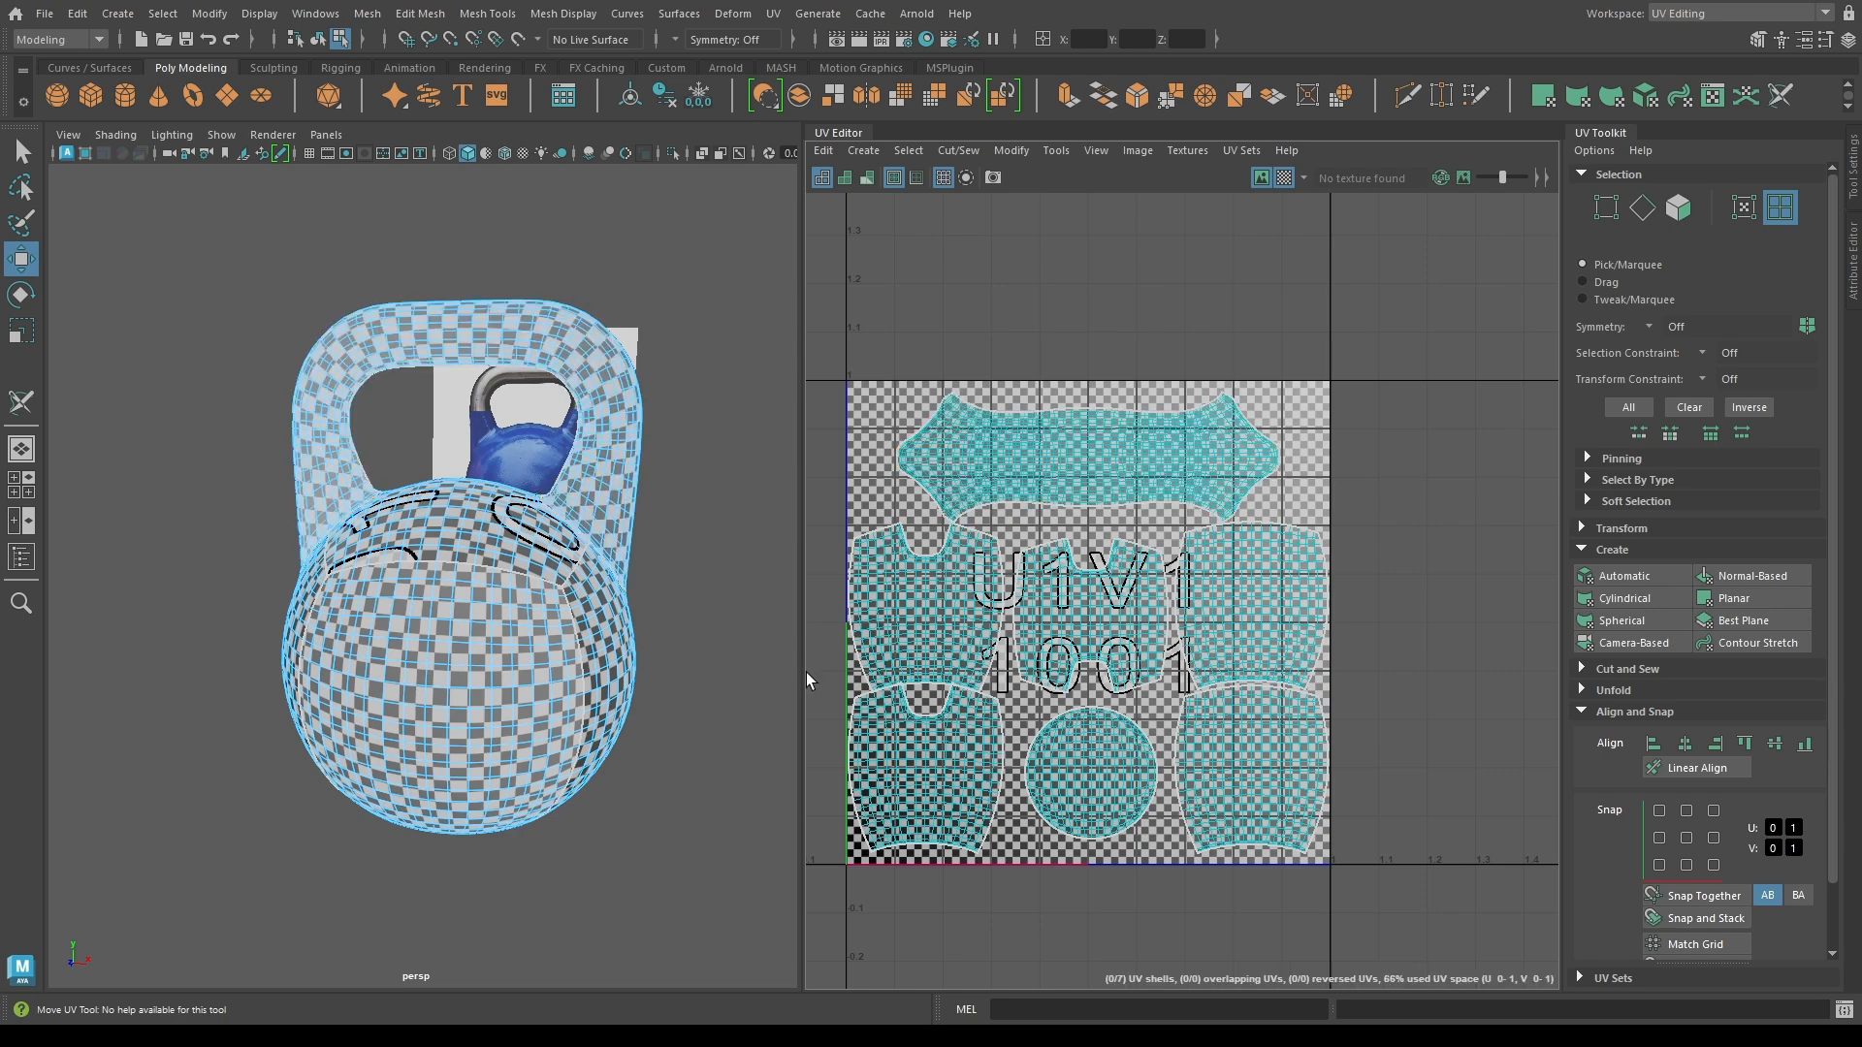
Inspect the shells and the kettlebell with the UV distortion display, then restore the checker map view.
{"action": "left_click", "coordinate": [865, 177]}
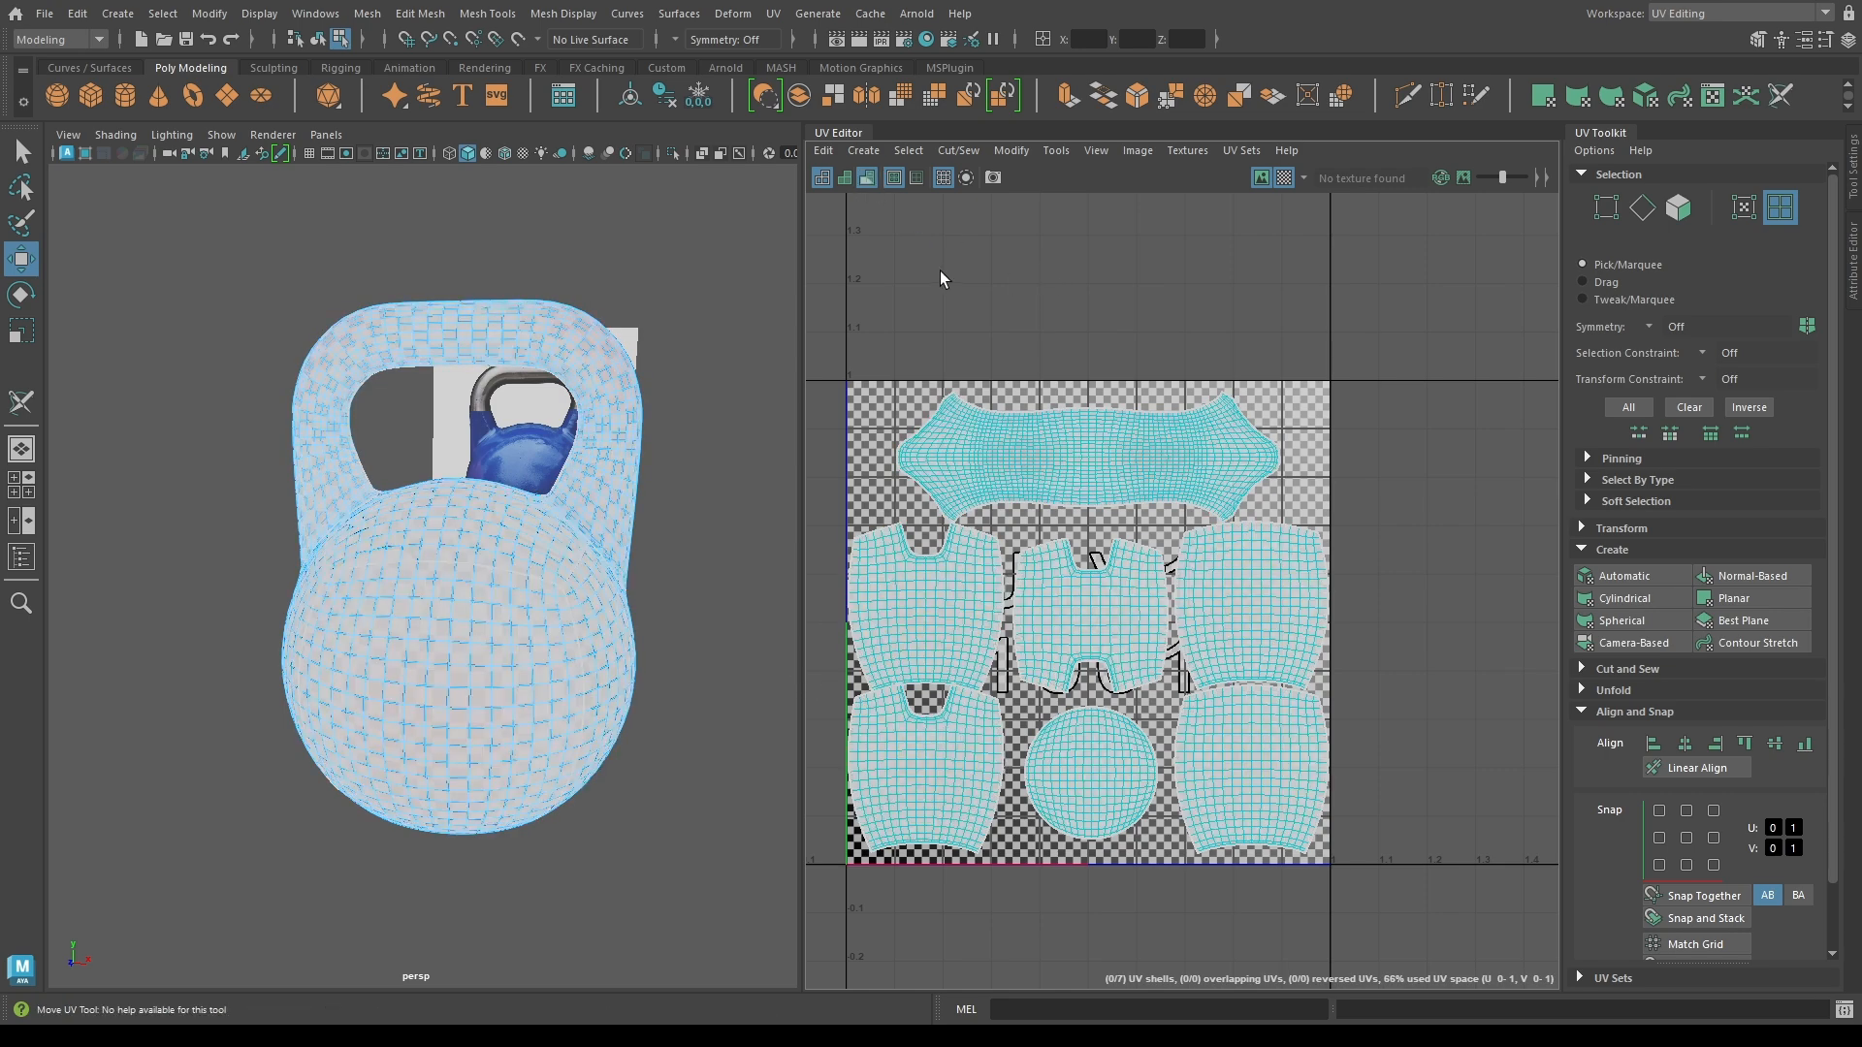
{"action": "scroll", "coordinate": [1038, 437], "scroll_direction": "up", "scroll_amount": 5}
{"action": "scroll", "coordinate": [1026, 756], "scroll_direction": "down", "scroll_amount": 5}
{"action": "scroll", "coordinate": [1025, 757], "scroll_direction": "up", "scroll_amount": 1}
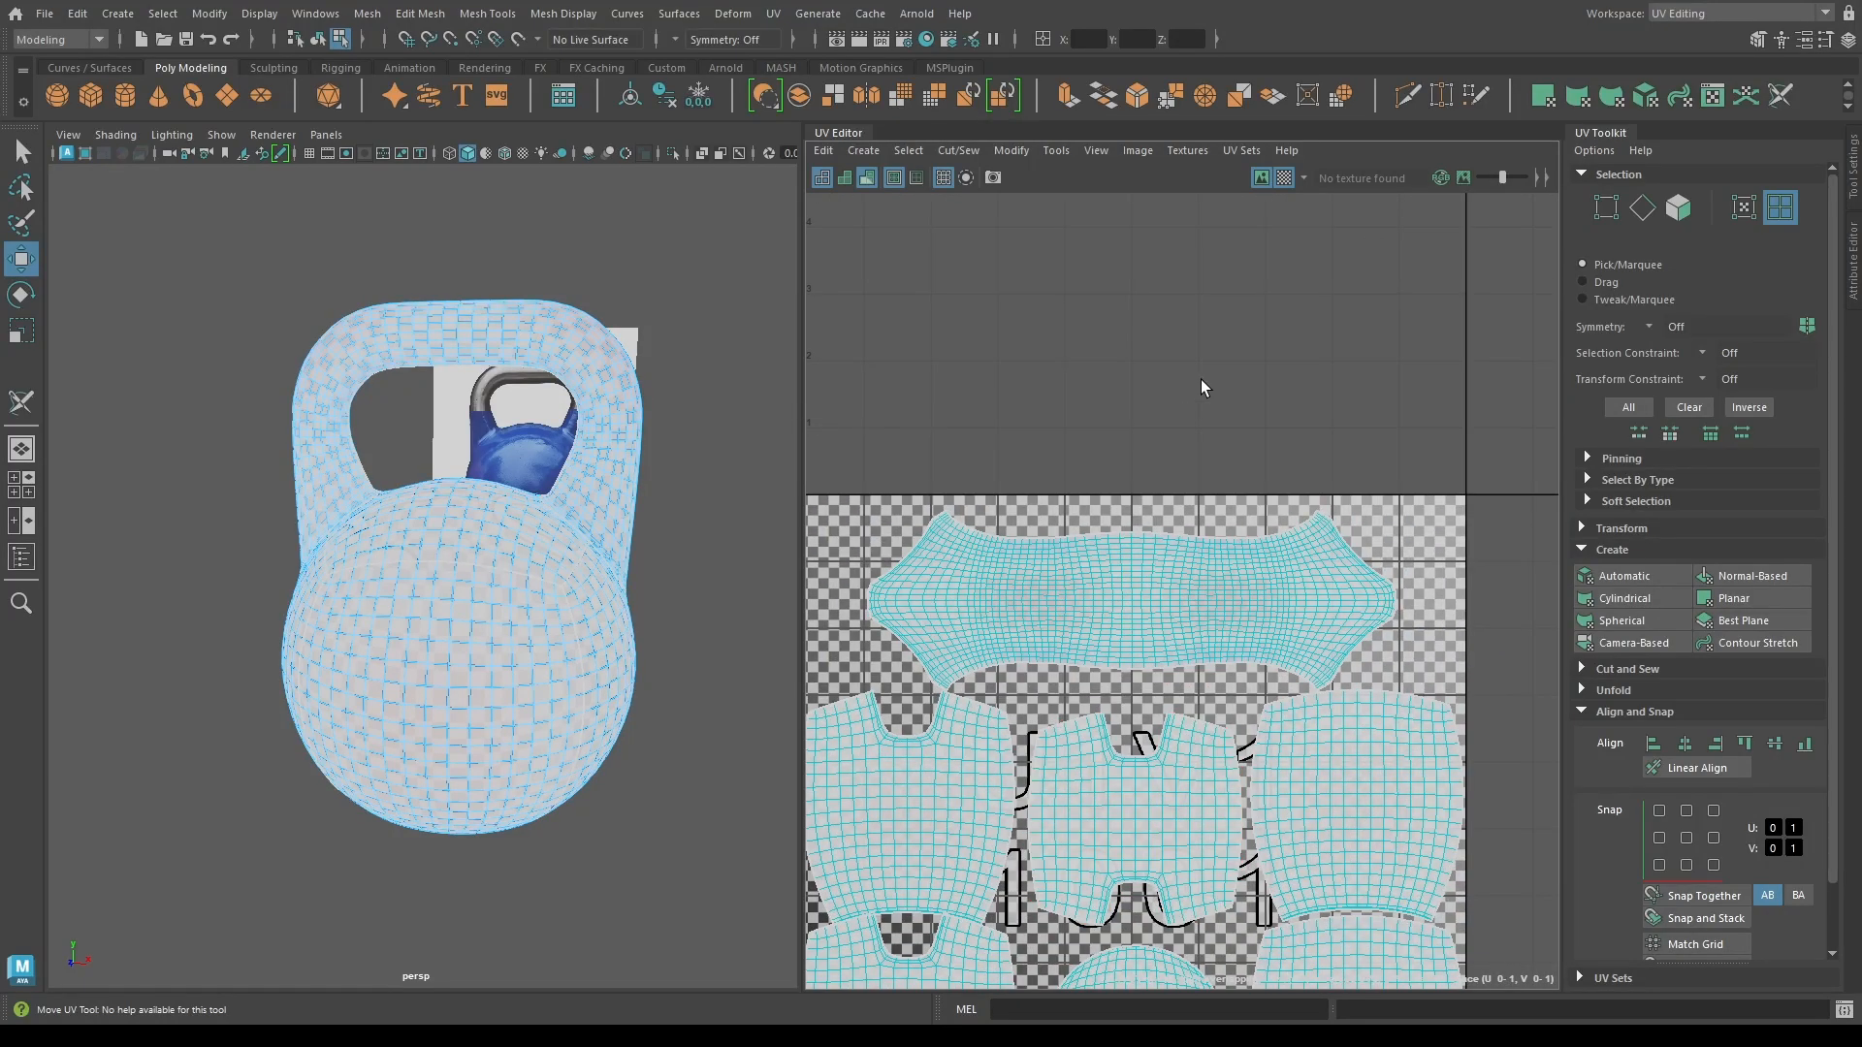
{"action": "left_click", "coordinate": [1283, 178]}
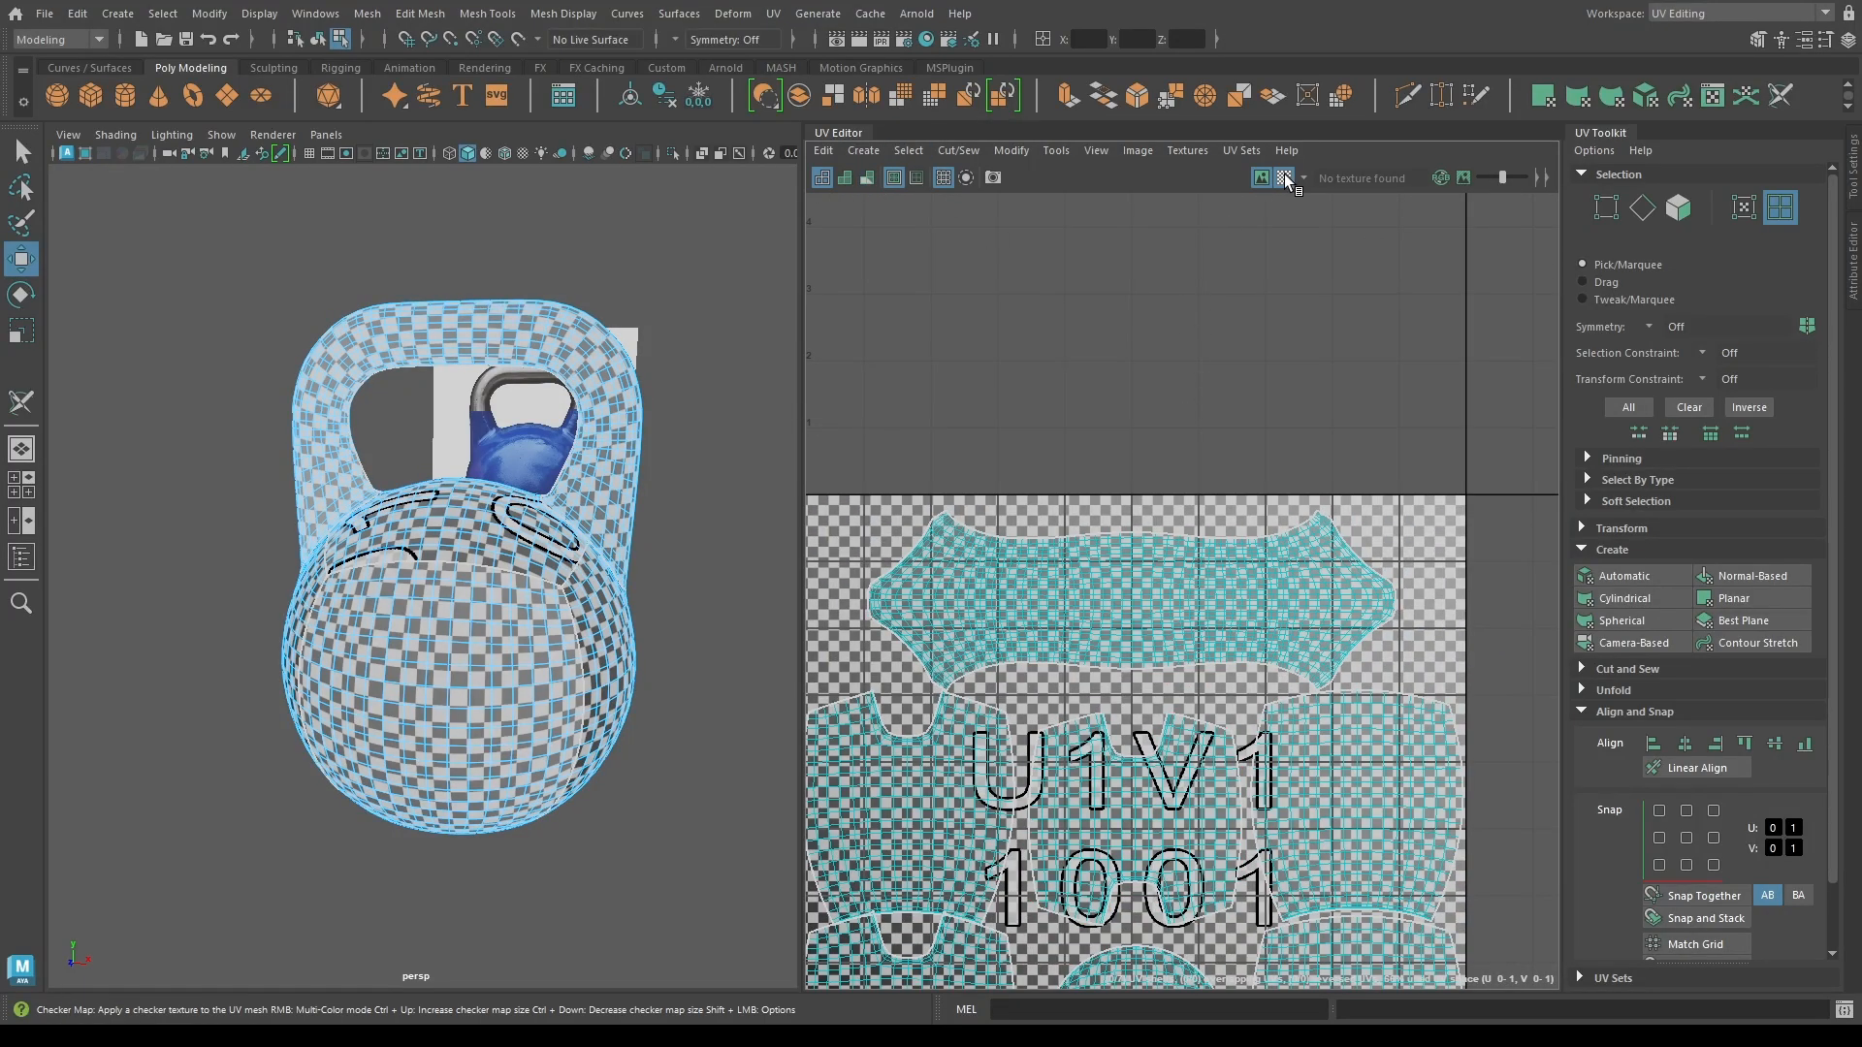
Switch the UV shell display to shaded and examine the whole layout.
{"action": "left_click", "coordinate": [845, 178]}
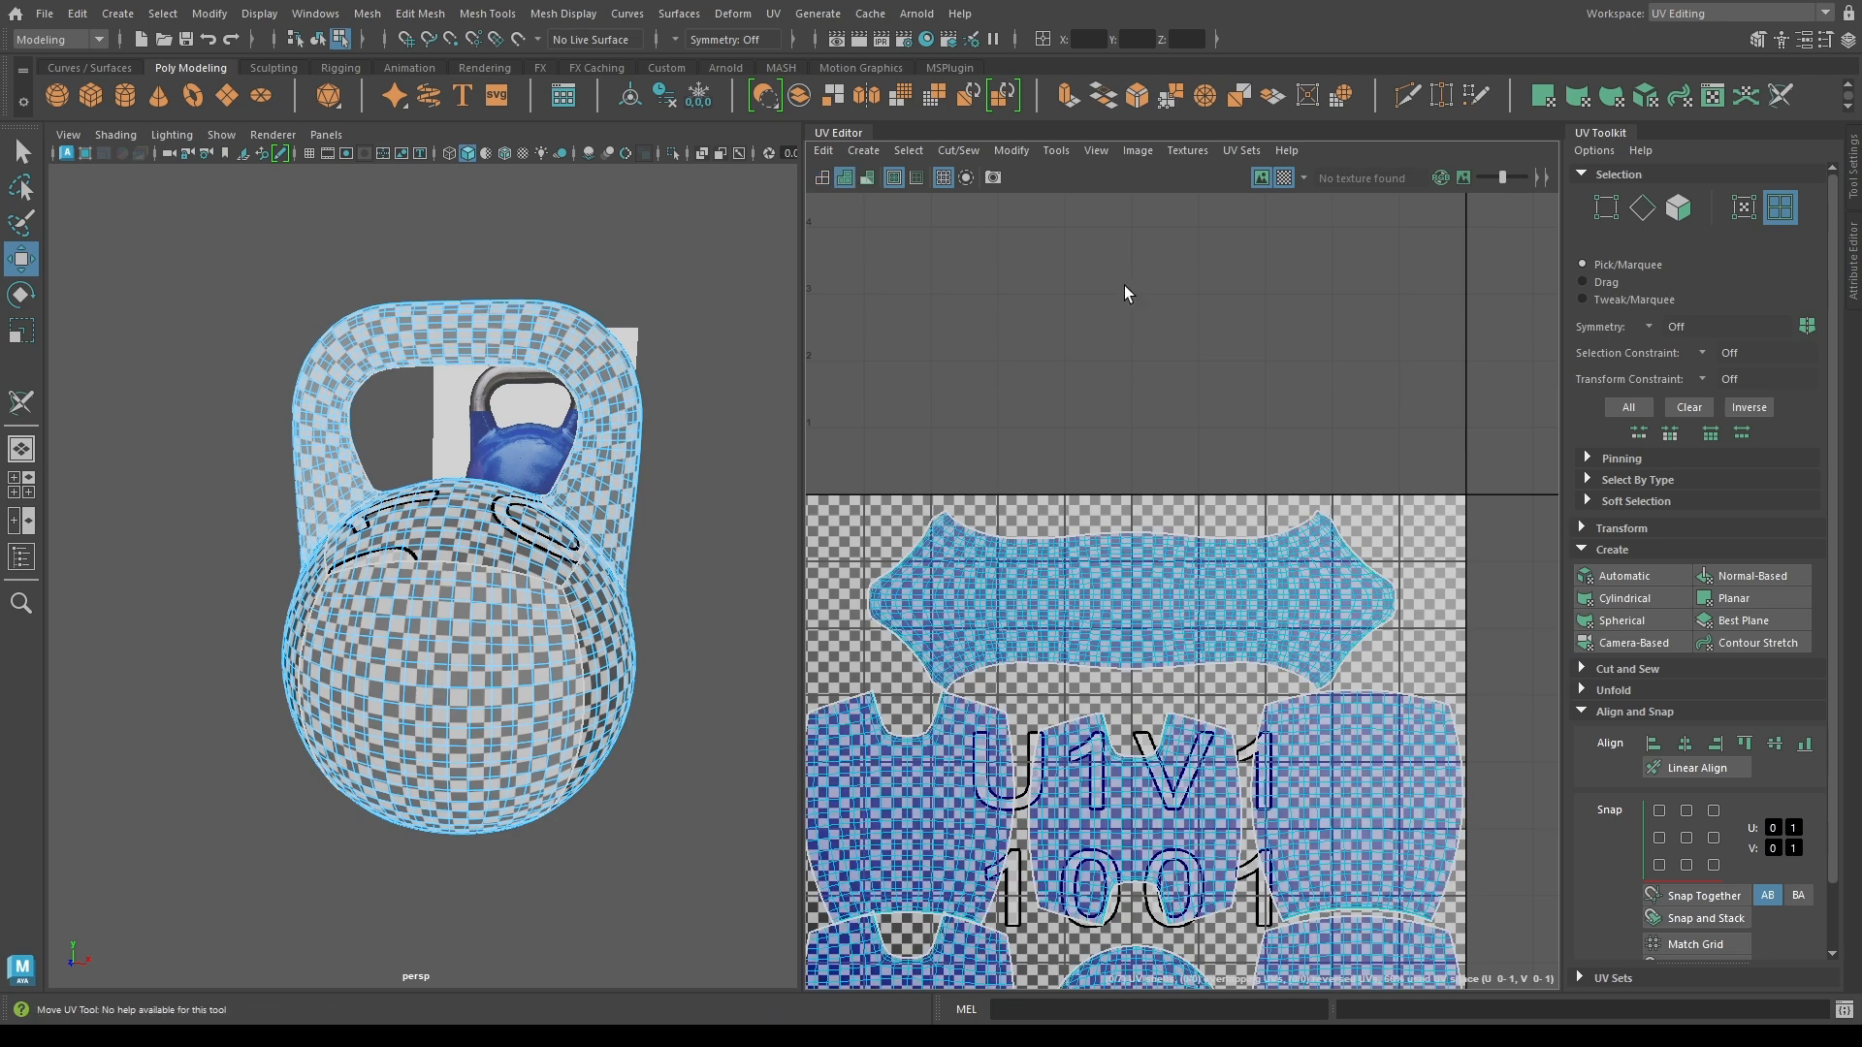
{"action": "key", "text": "f"}
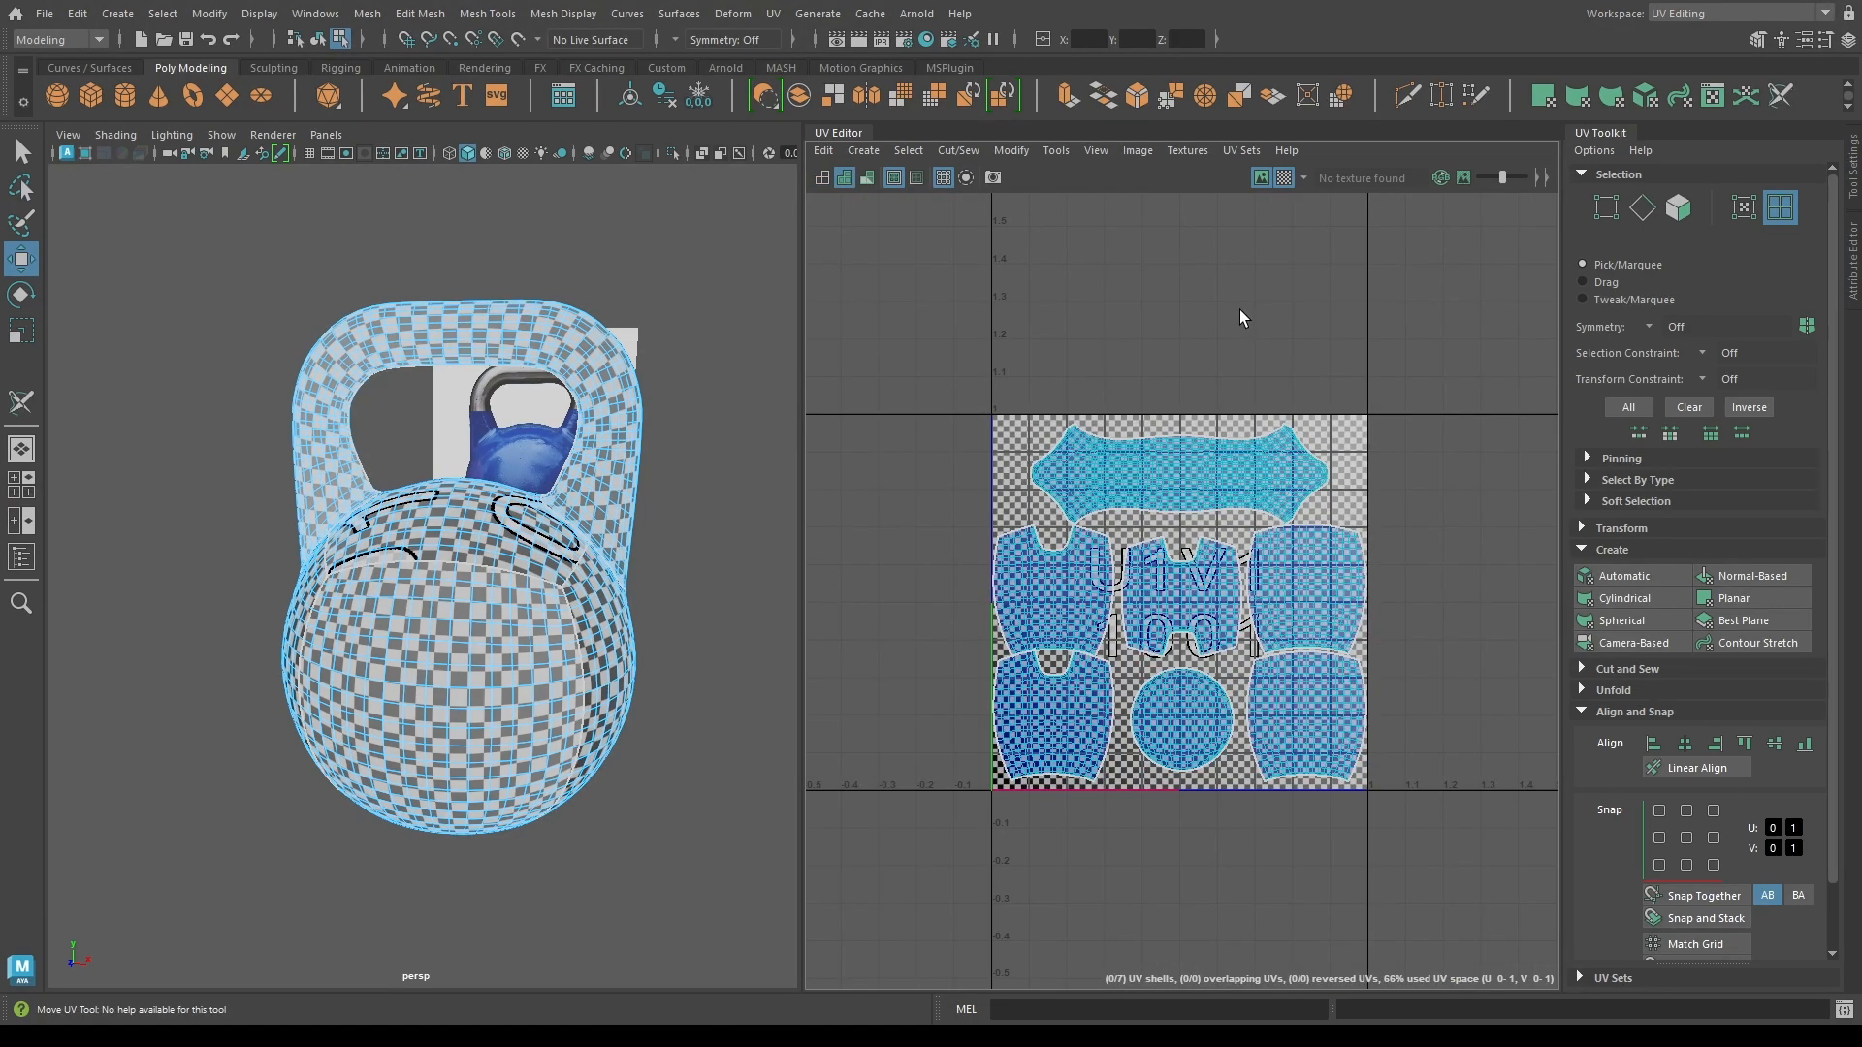
{"action": "scroll", "coordinate": [1171, 629], "scroll_direction": "up", "scroll_amount": 7}
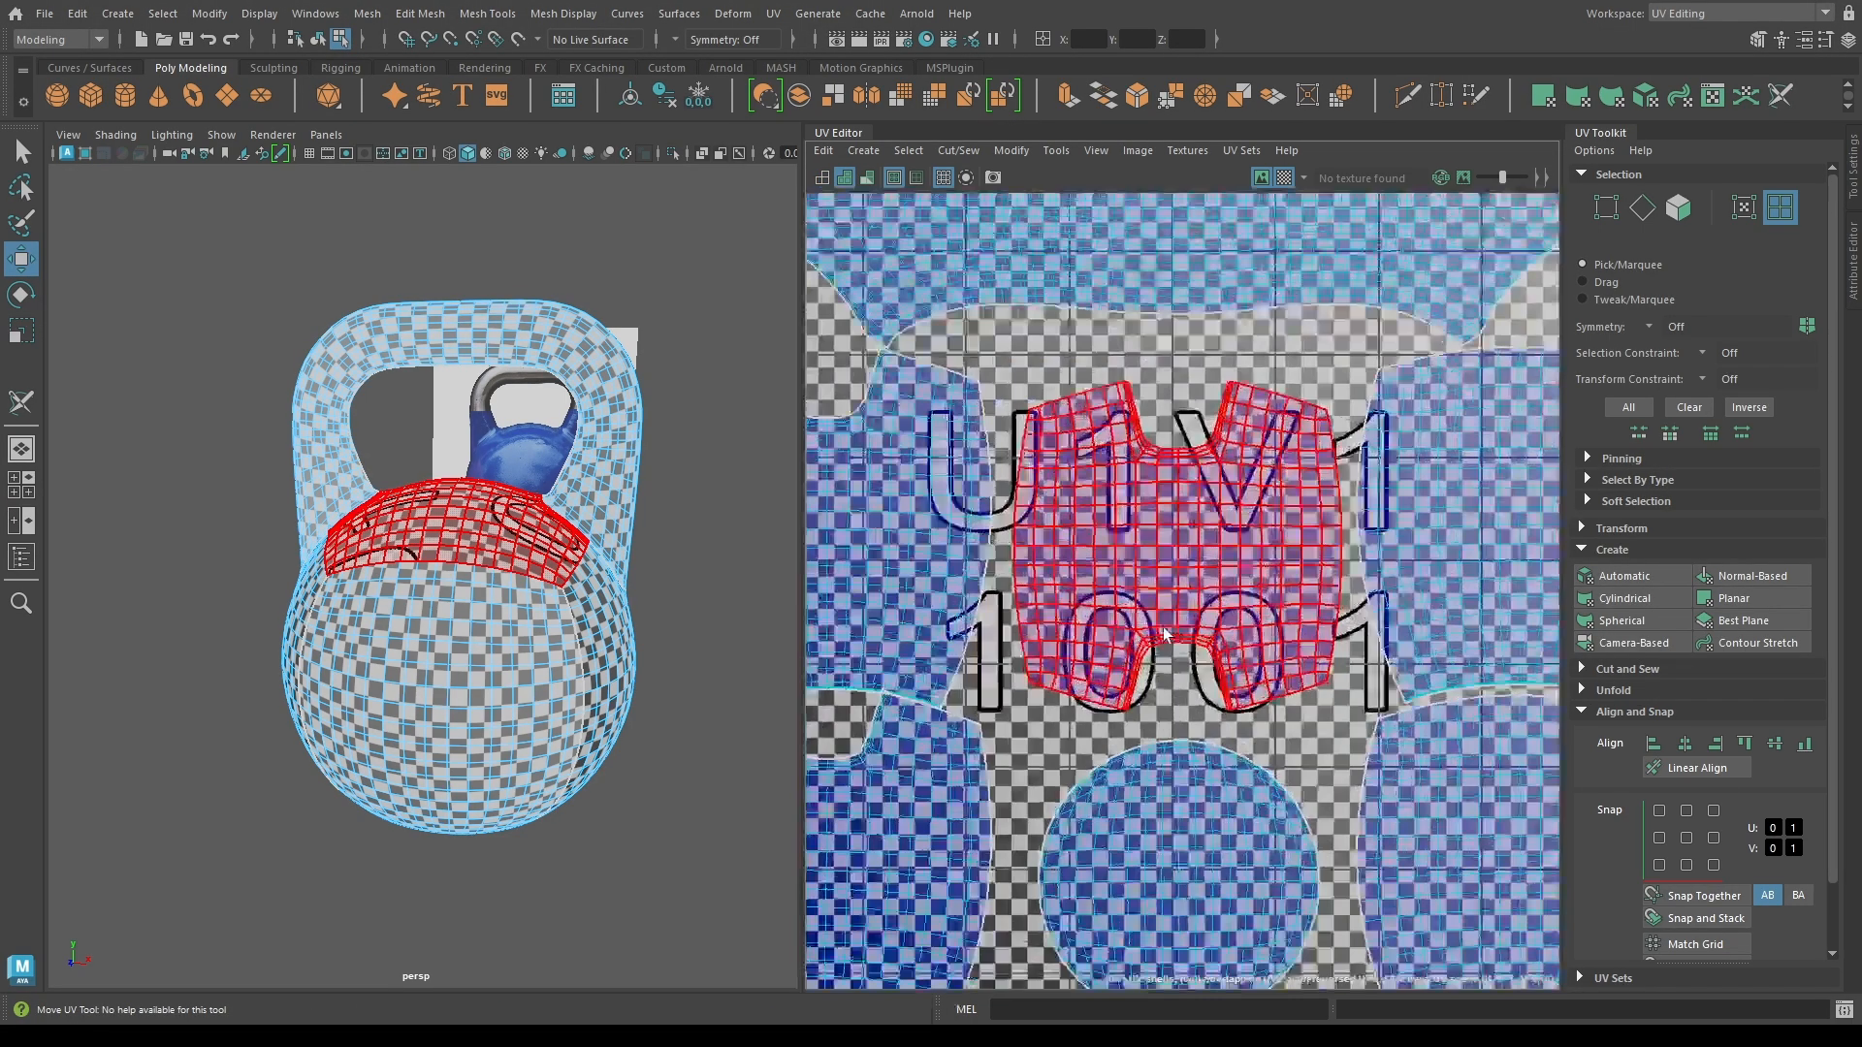
{"action": "left_click", "coordinate": [952, 500]}
{"action": "scroll", "coordinate": [989, 463], "scroll_direction": "down", "scroll_amount": 3}
{"action": "left_click", "coordinate": [1072, 307], "text": "shift"}
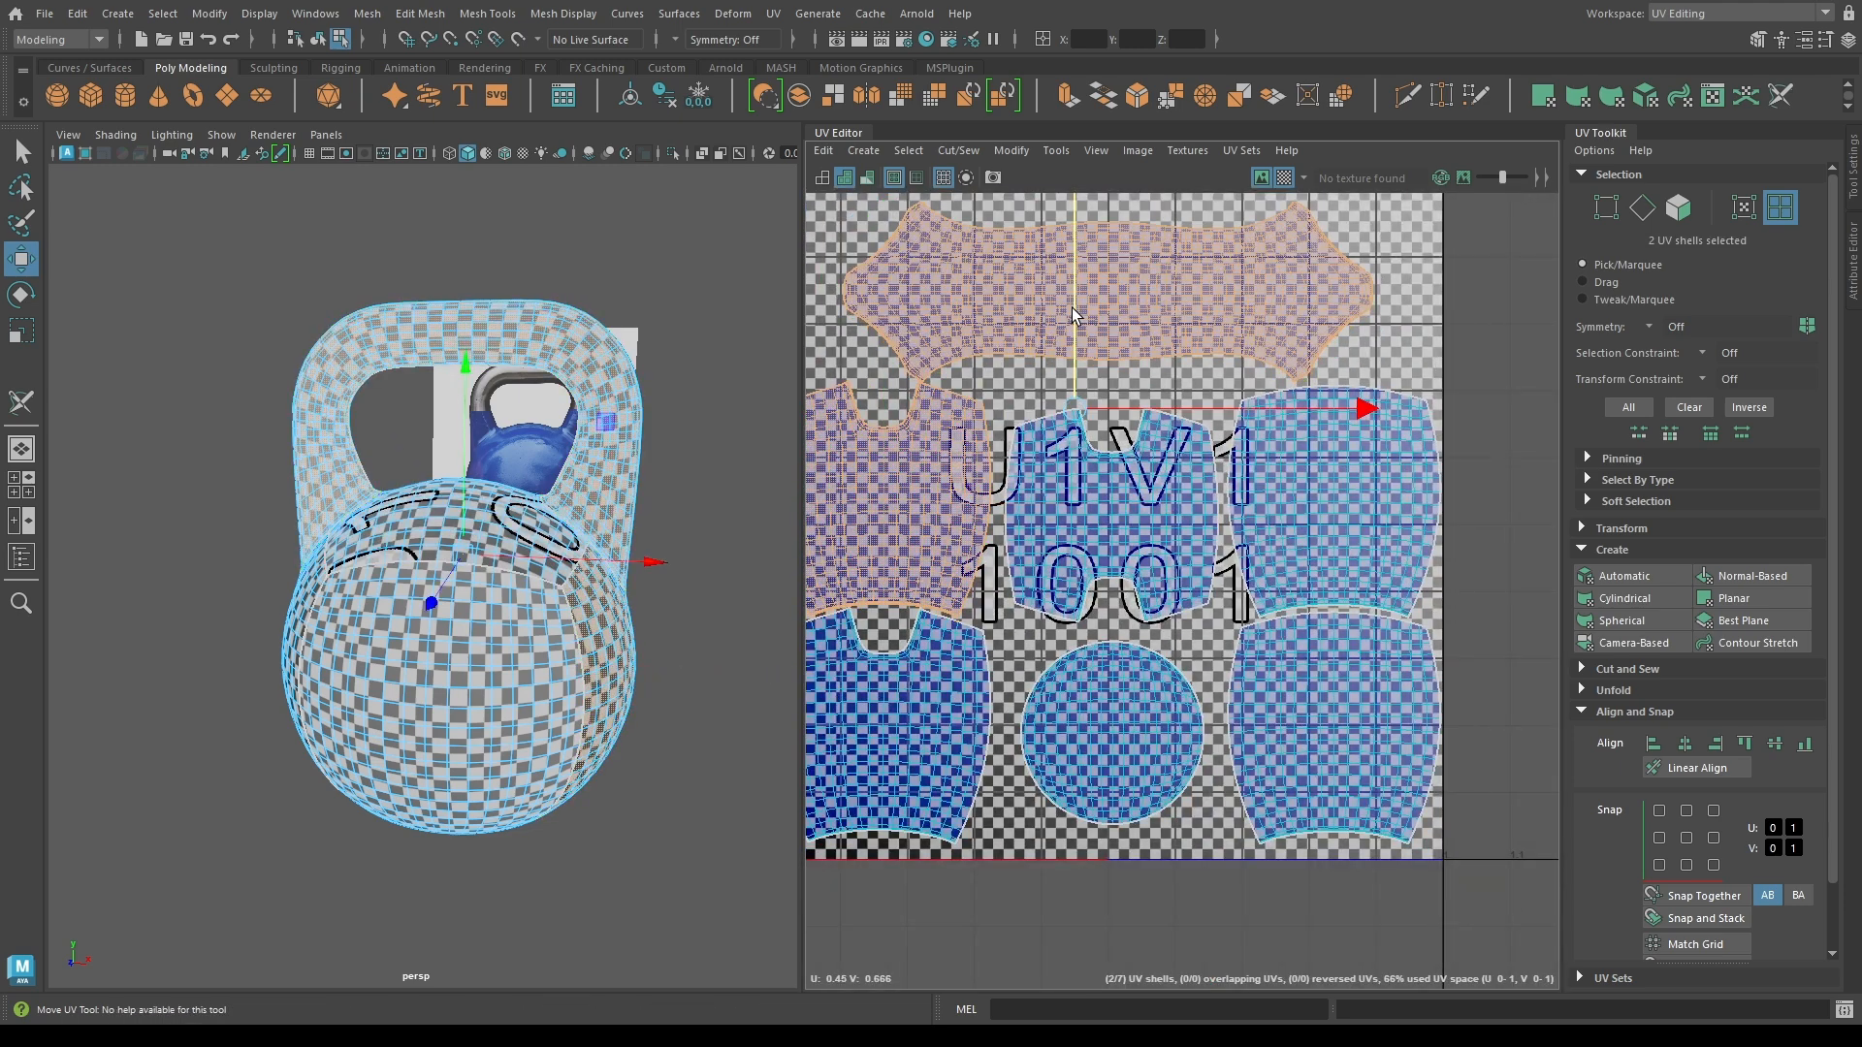
{"action": "left_click", "coordinate": [1069, 305]}
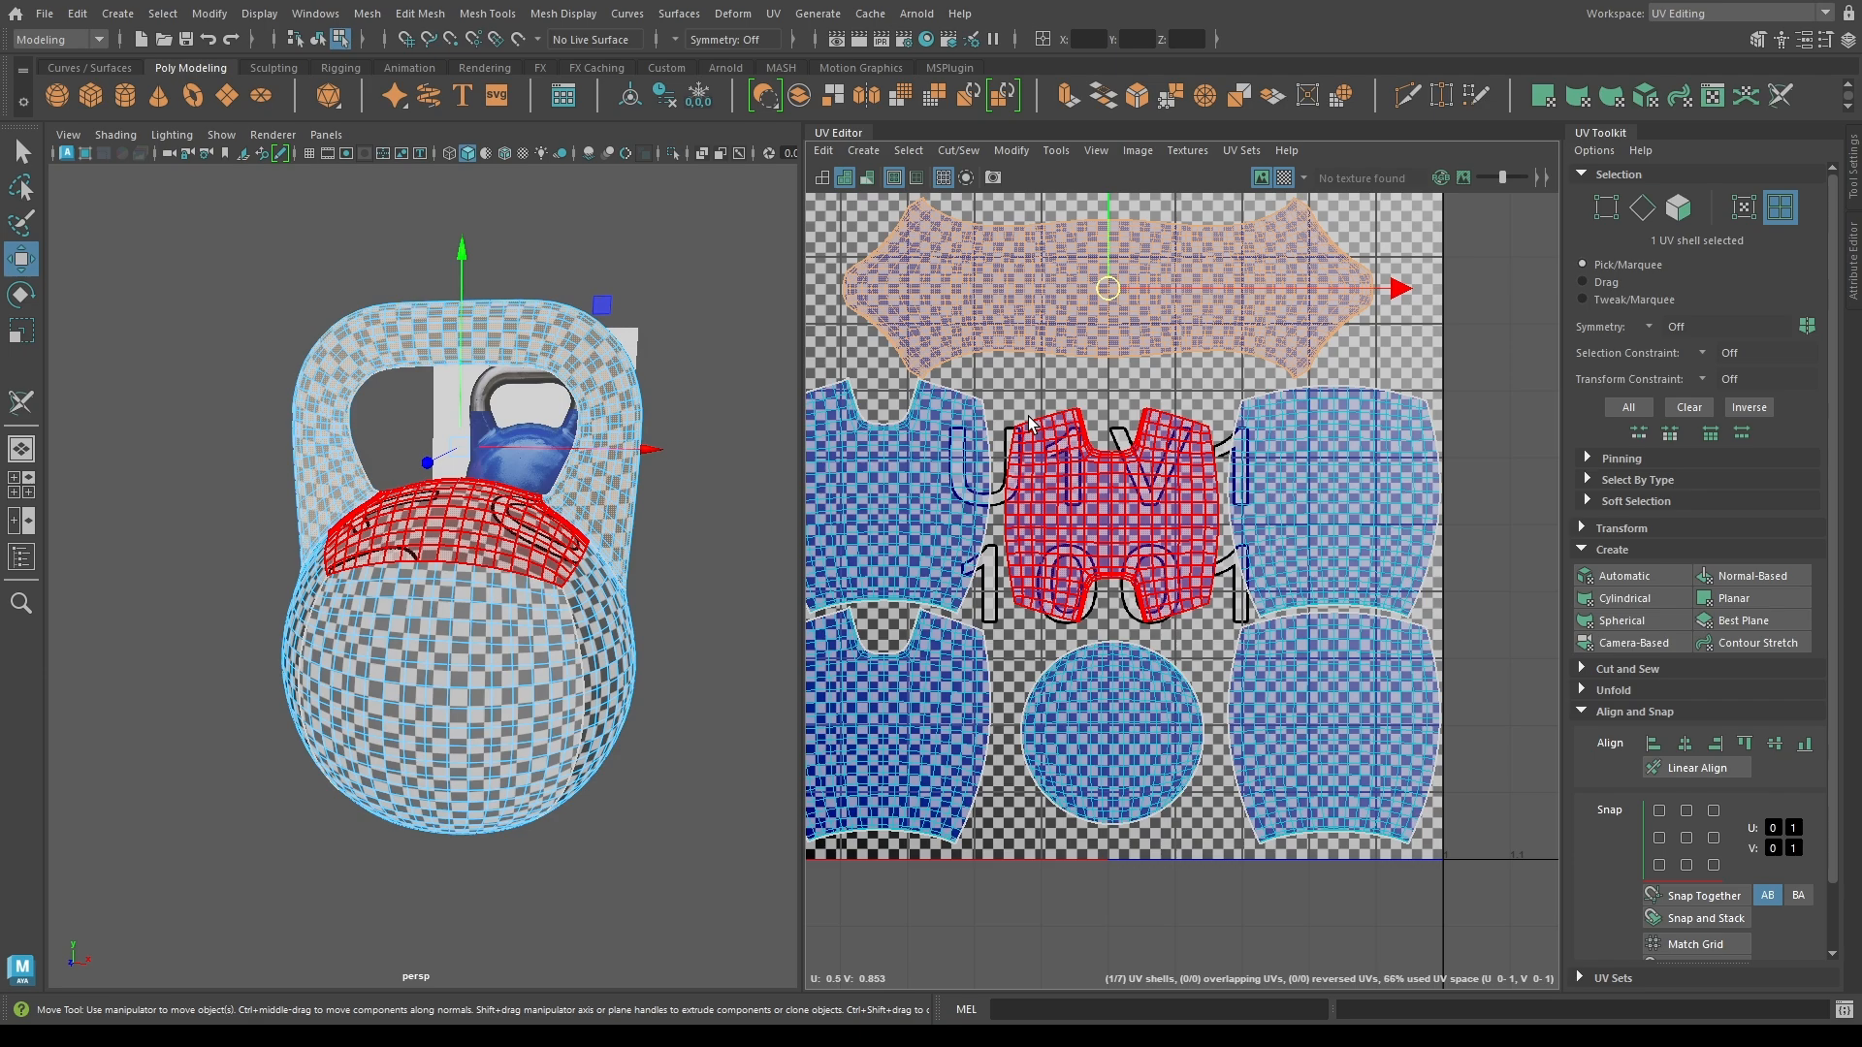
Snap the upper single-notched shell to the tile's bottom-right corner and the two plain shells to its middle-left and middle-right.
{"action": "left_click", "coordinate": [951, 498]}
{"action": "left_click", "coordinate": [1714, 865]}
{"action": "left_click", "coordinate": [1372, 543]}
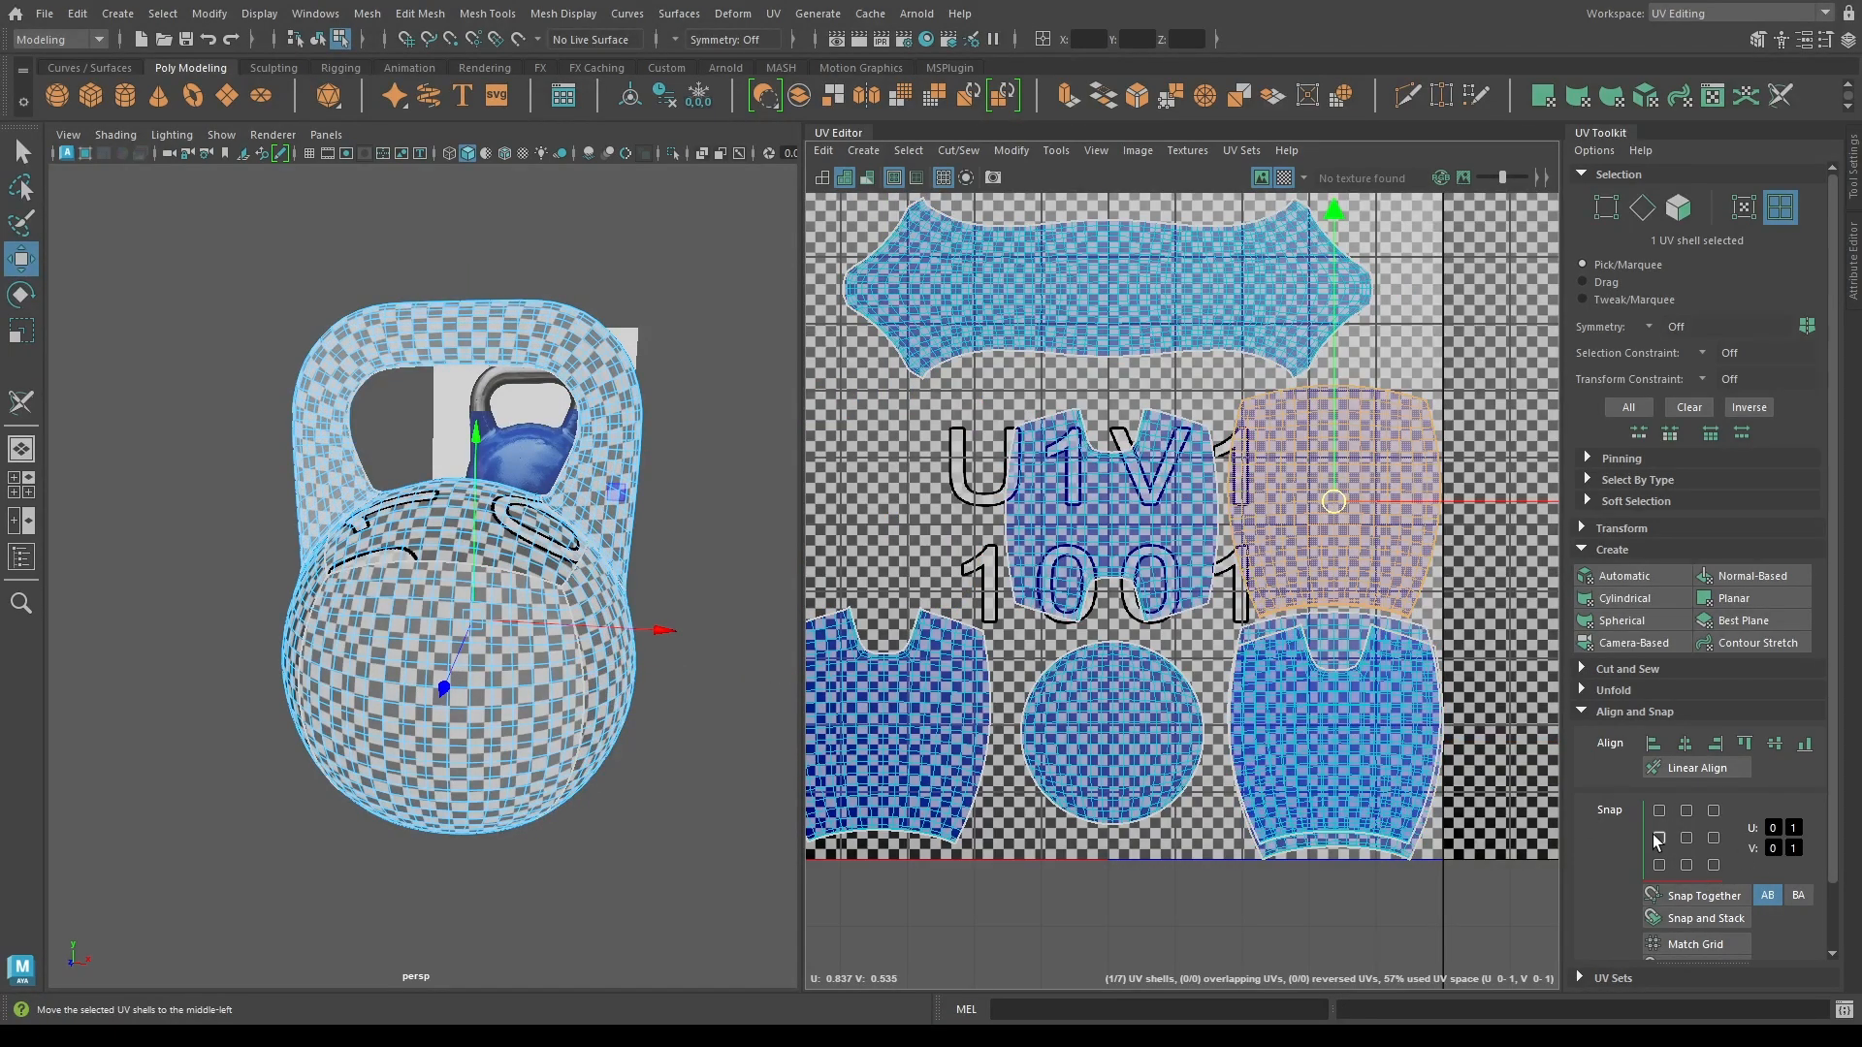
{"action": "left_click", "coordinate": [1658, 838]}
{"action": "left_click", "coordinate": [1342, 644]}
{"action": "left_click", "coordinate": [1714, 837]}
Raise the three middle-row shells closer to the handle shell and nudge the handle shell slightly upward.
{"action": "left_click", "coordinate": [926, 514], "text": "shift"}
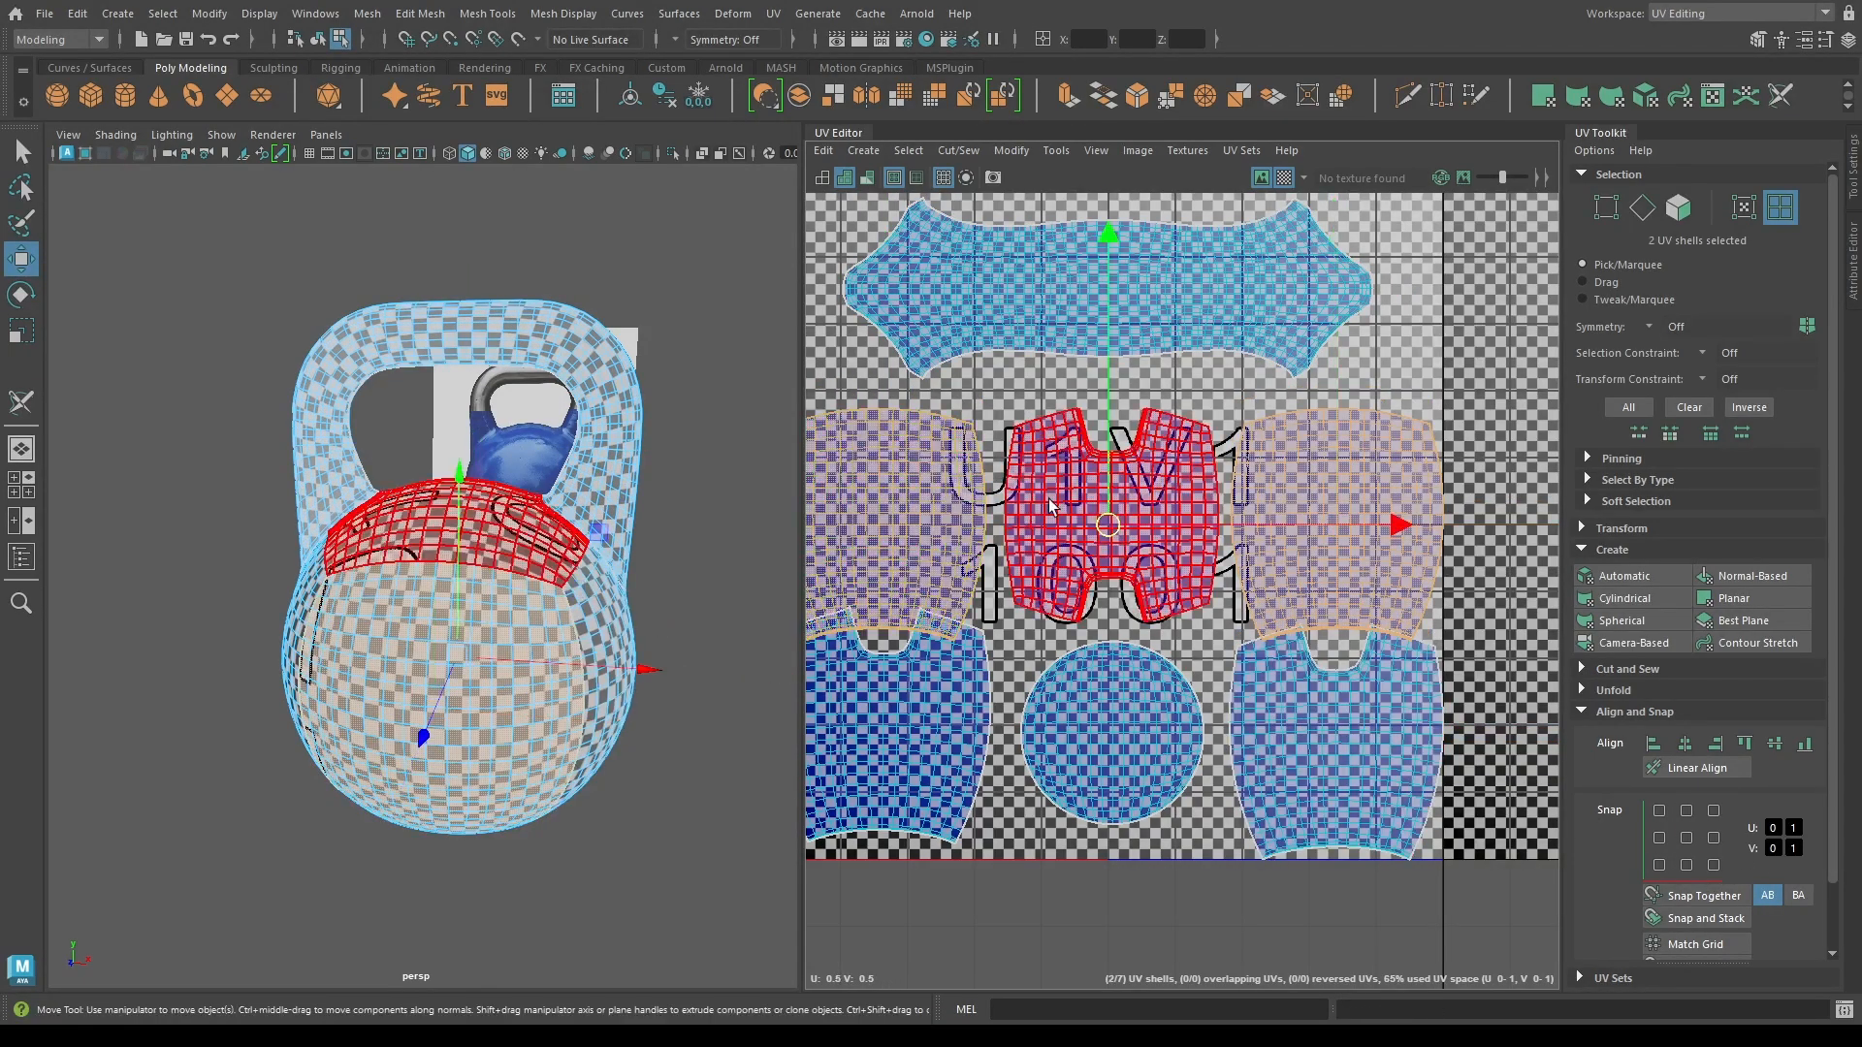
{"action": "left_click", "coordinate": [1050, 504], "text": "shift"}
{"action": "left_click_drag", "start_coordinate": [1095, 446], "coordinate": [1091, 409]}
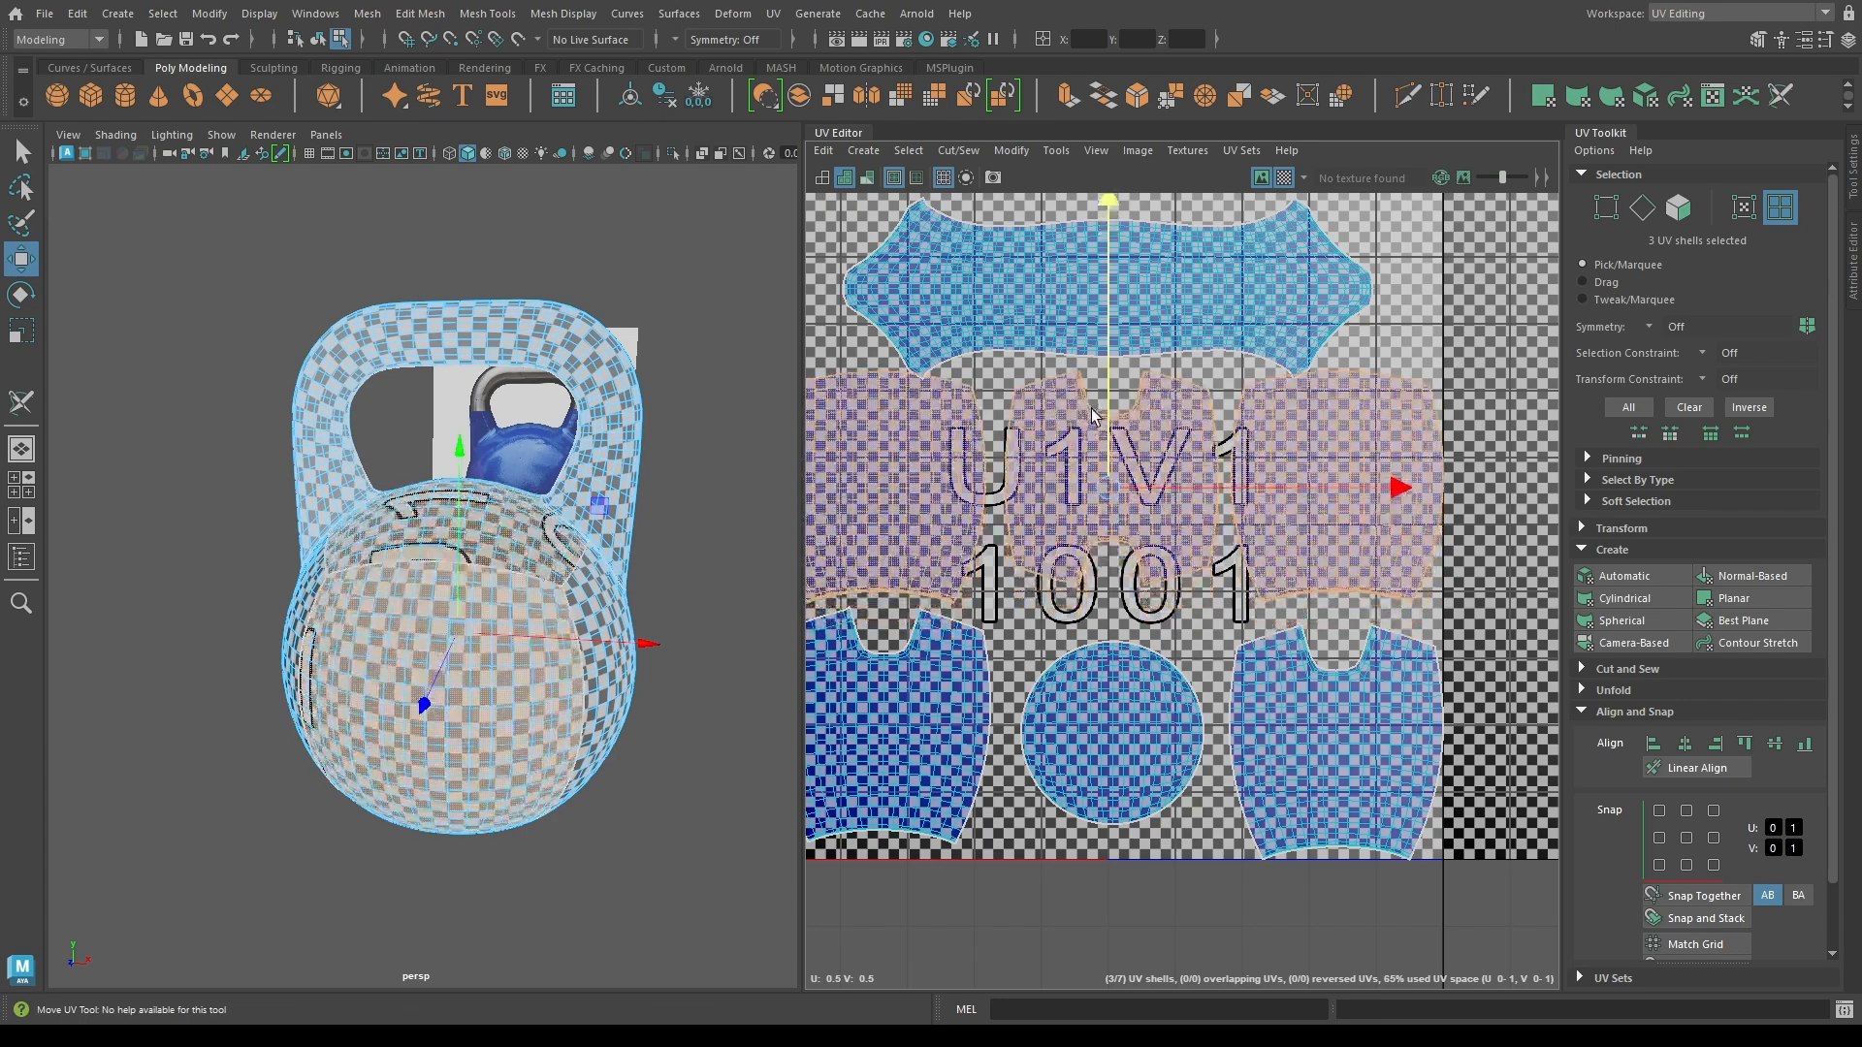
{"action": "left_click", "coordinate": [1104, 240]}
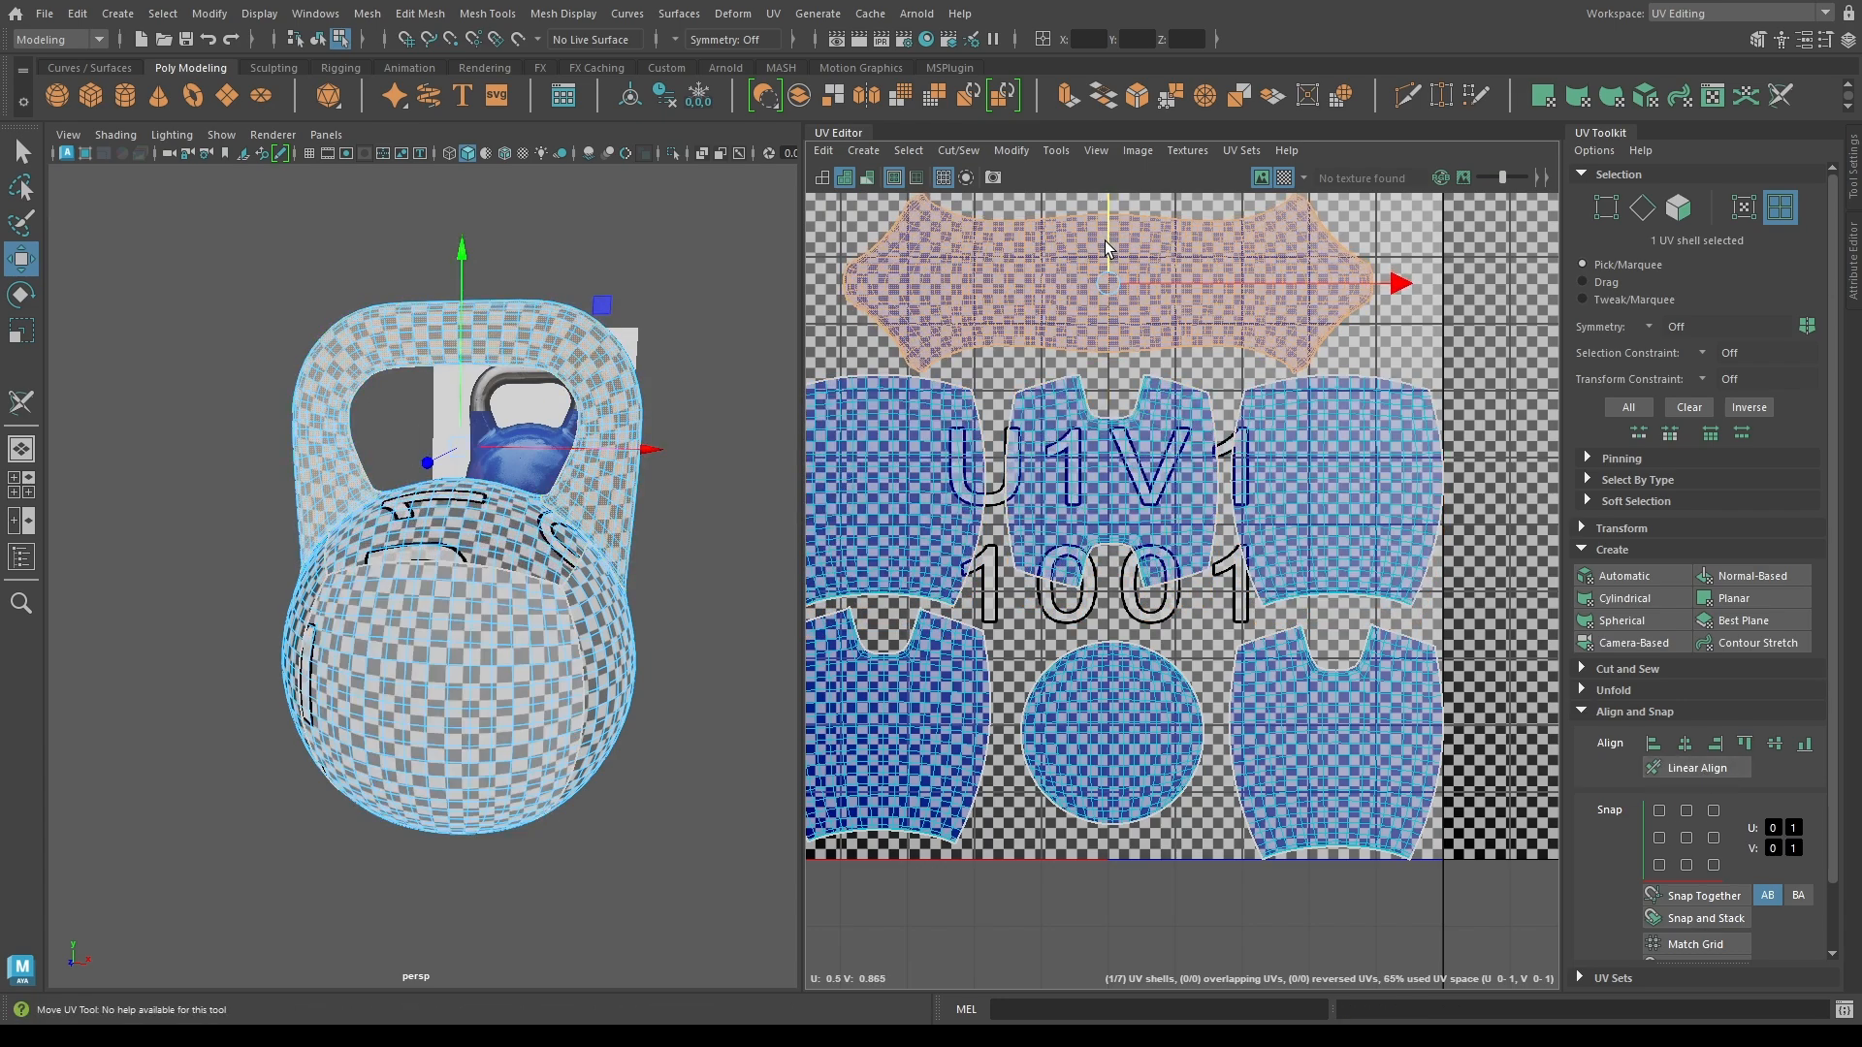
Shift the two single-notched bottom-row shells inward, away from the tile's side edges and closer to the circular shell.
{"action": "left_click", "coordinate": [1276, 765]}
{"action": "left_click_drag", "start_coordinate": [1357, 743], "coordinate": [1347, 739]}
{"action": "left_click", "coordinate": [962, 728]}
{"action": "left_click_drag", "start_coordinate": [1031, 729], "coordinate": [1056, 729]}
Shift the two plain middle-row shells slightly inward, closer to the double-notched centre shell.
{"action": "left_click", "coordinate": [926, 514]}
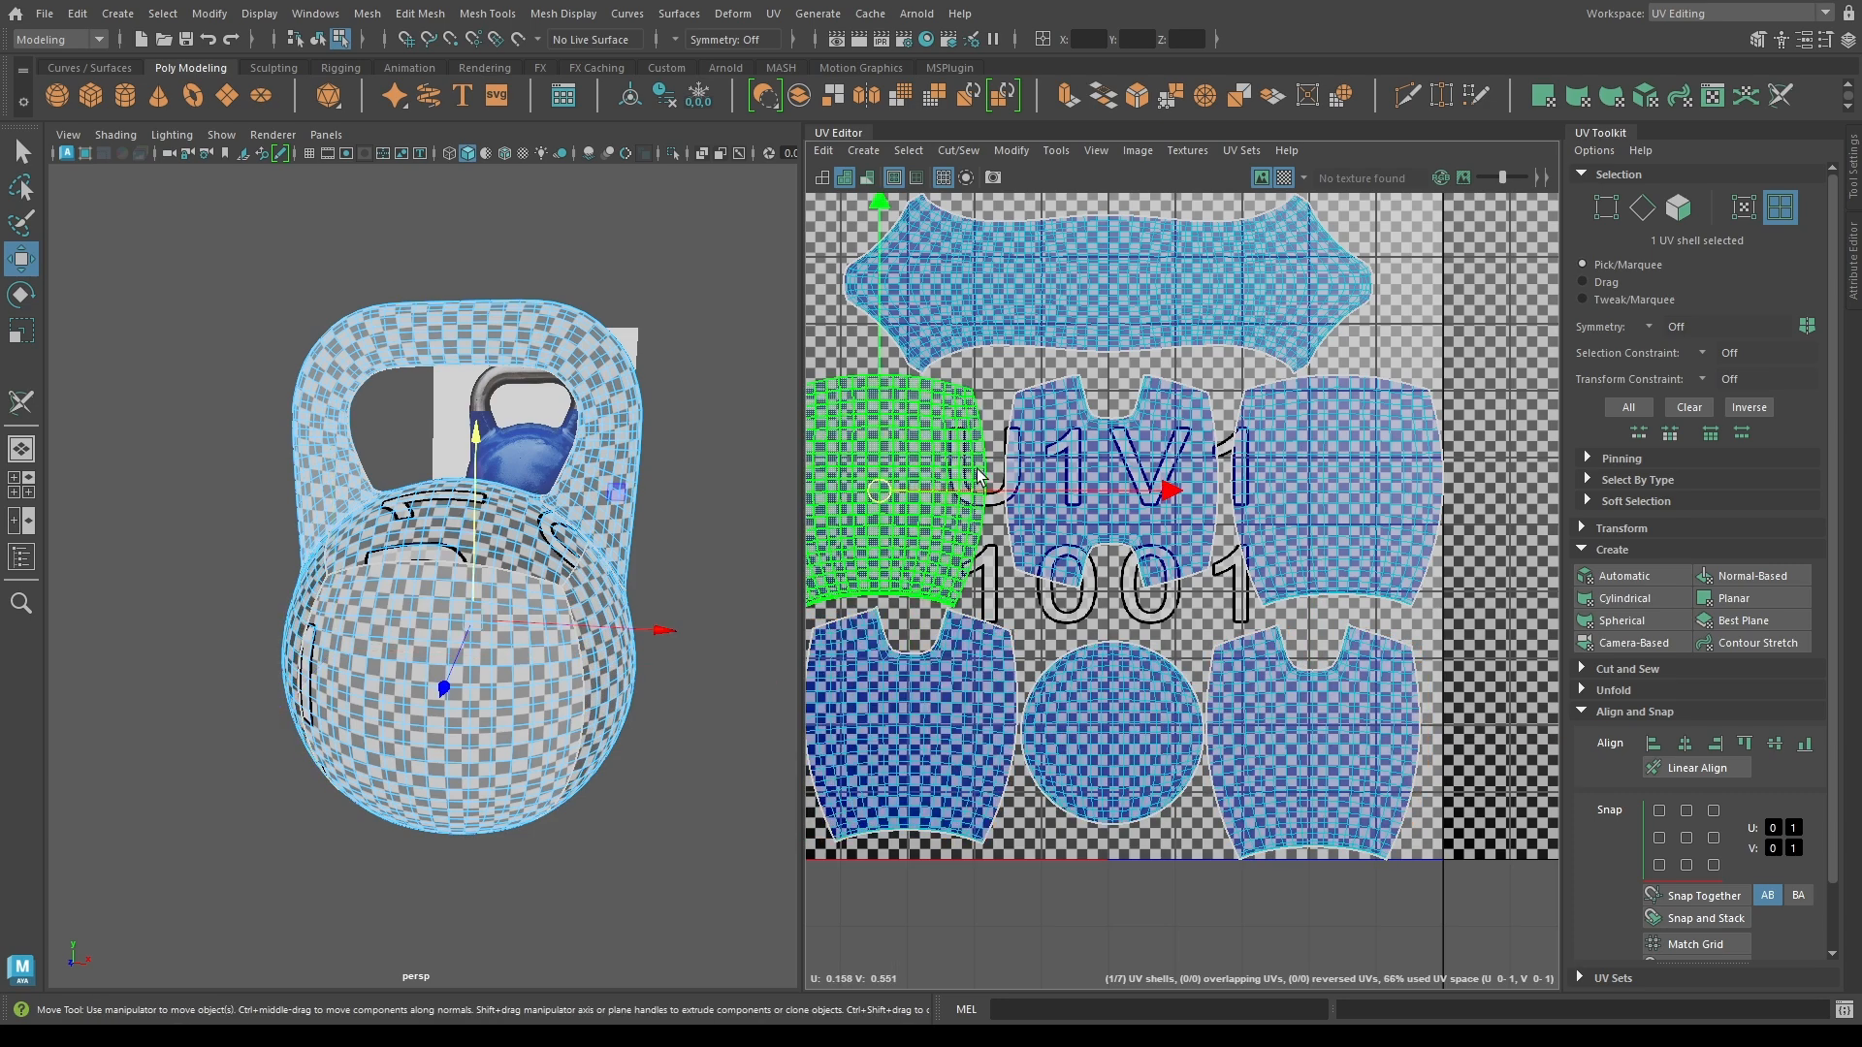
{"action": "left_click_drag", "start_coordinate": [1156, 491], "coordinate": [1175, 491]}
{"action": "left_click", "coordinate": [1346, 475]}
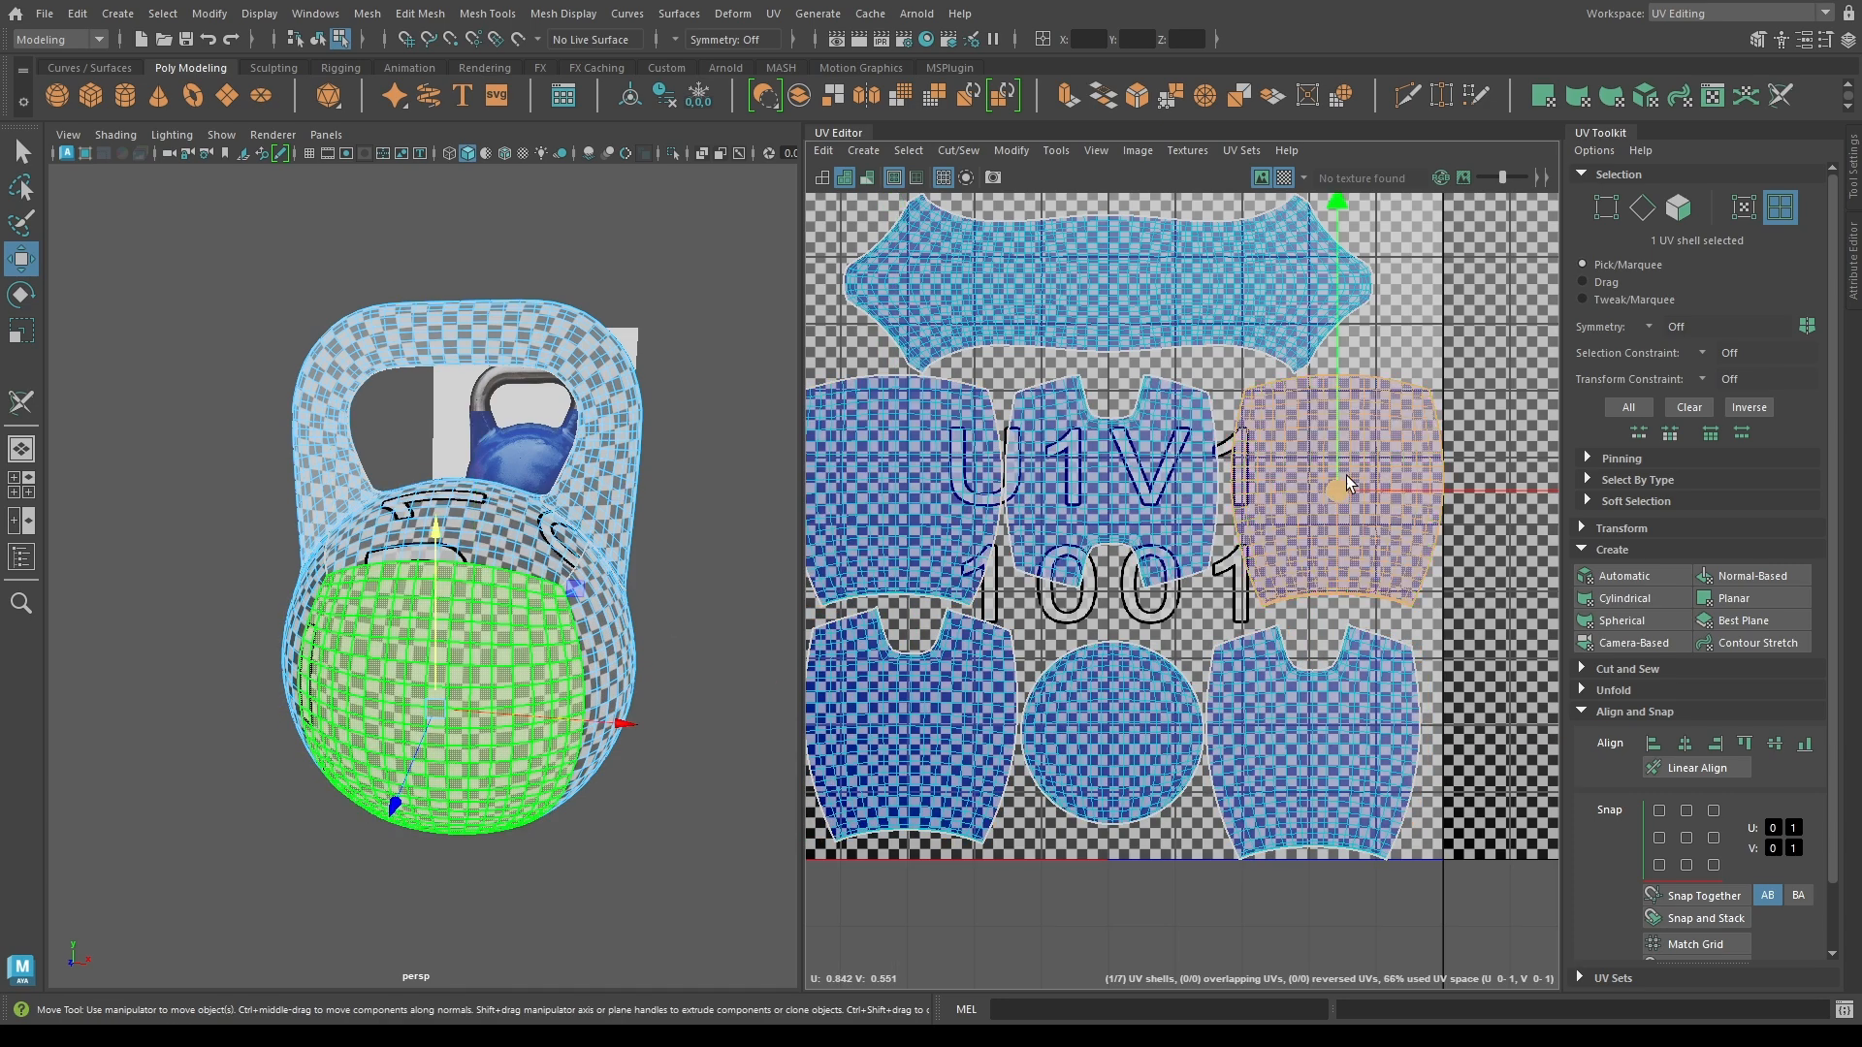
{"action": "left_click_drag", "start_coordinate": [1385, 487], "coordinate": [1379, 487]}
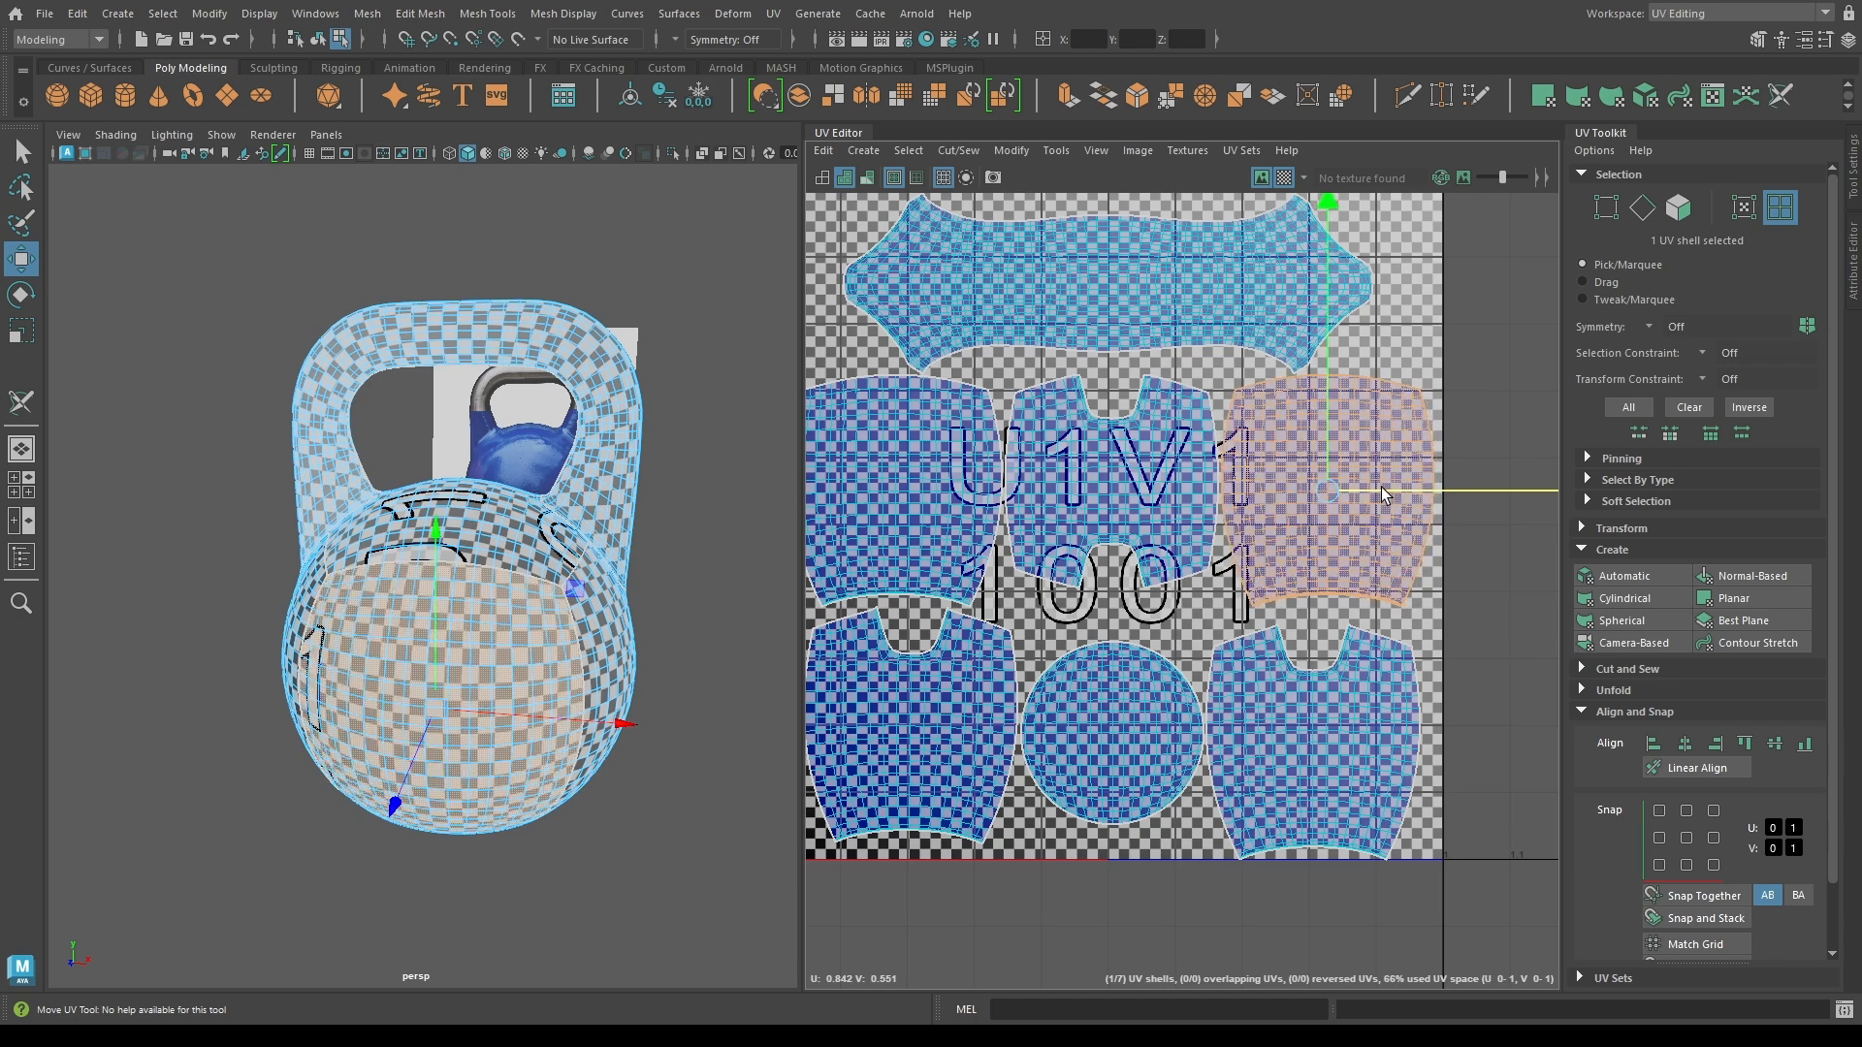
Align the three bottom-row shells by their top edges and move them slightly upward beneath the middle row.
{"action": "left_click", "coordinate": [922, 727]}
{"action": "left_click", "coordinate": [1055, 713], "text": "shift"}
{"action": "left_click", "coordinate": [1319, 727], "text": "shift"}
{"action": "left_click", "coordinate": [1745, 745]}
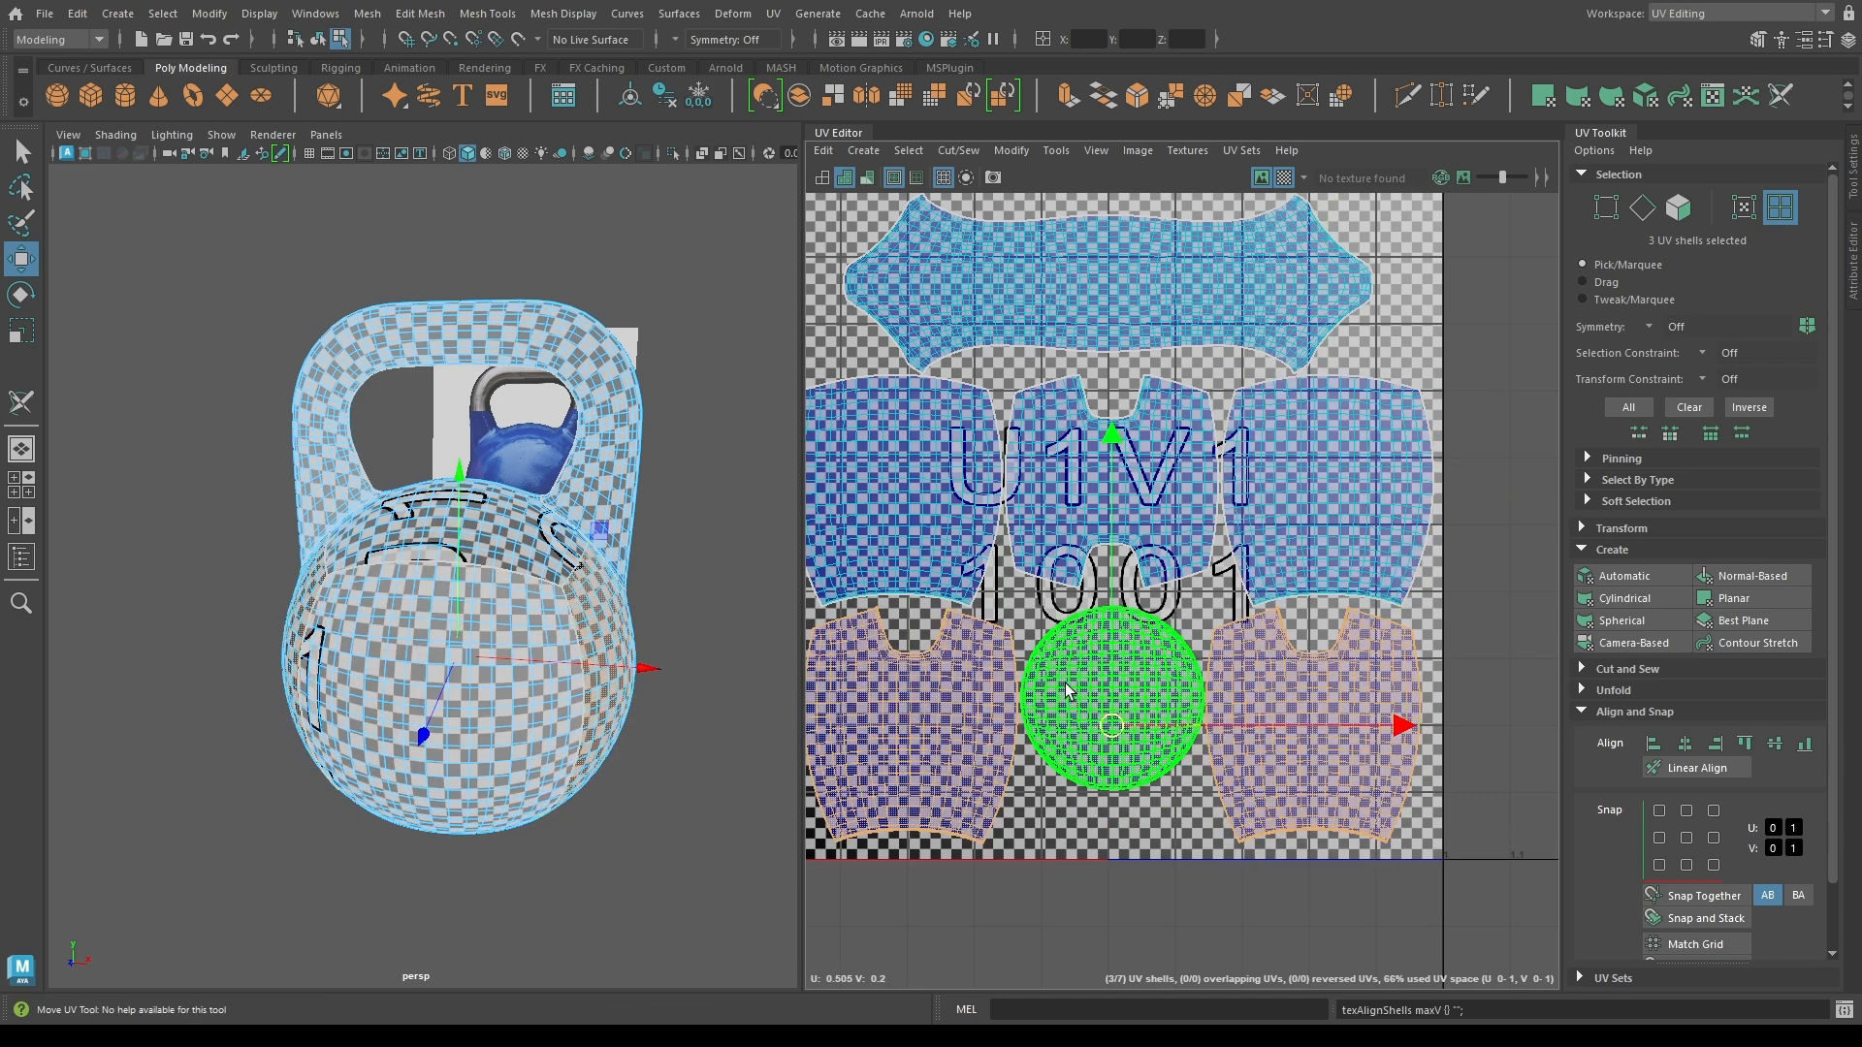
{"action": "left_click_drag", "start_coordinate": [1105, 638], "coordinate": [1101, 630]}
{"action": "scroll", "coordinate": [1137, 579], "scroll_direction": "up", "scroll_amount": 4}
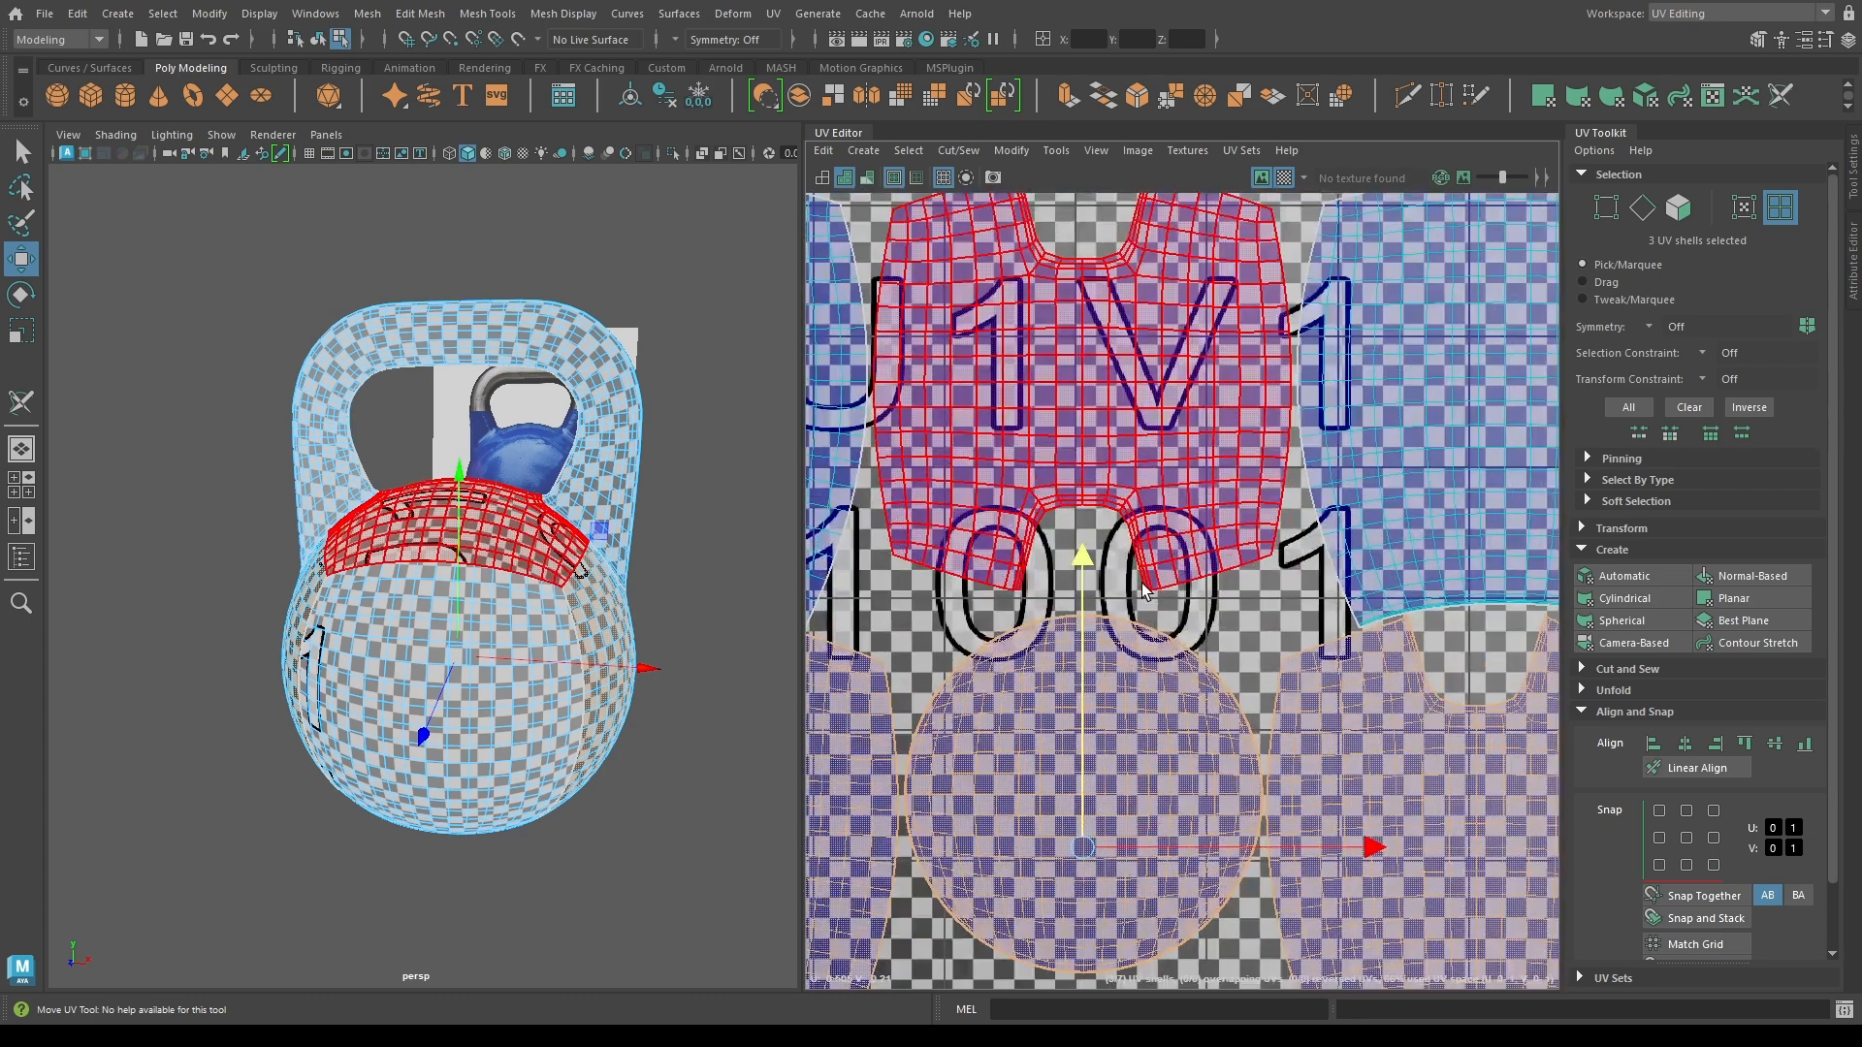
{"action": "scroll", "coordinate": [1082, 561], "scroll_direction": "down", "scroll_amount": 3}
{"action": "middle_click_drag", "start_coordinate": [1016, 355], "coordinate": [1003, 501], "text": "alt"}
Snap the handle shell to the top centre of the UV tile.
{"action": "left_click", "coordinate": [1028, 408]}
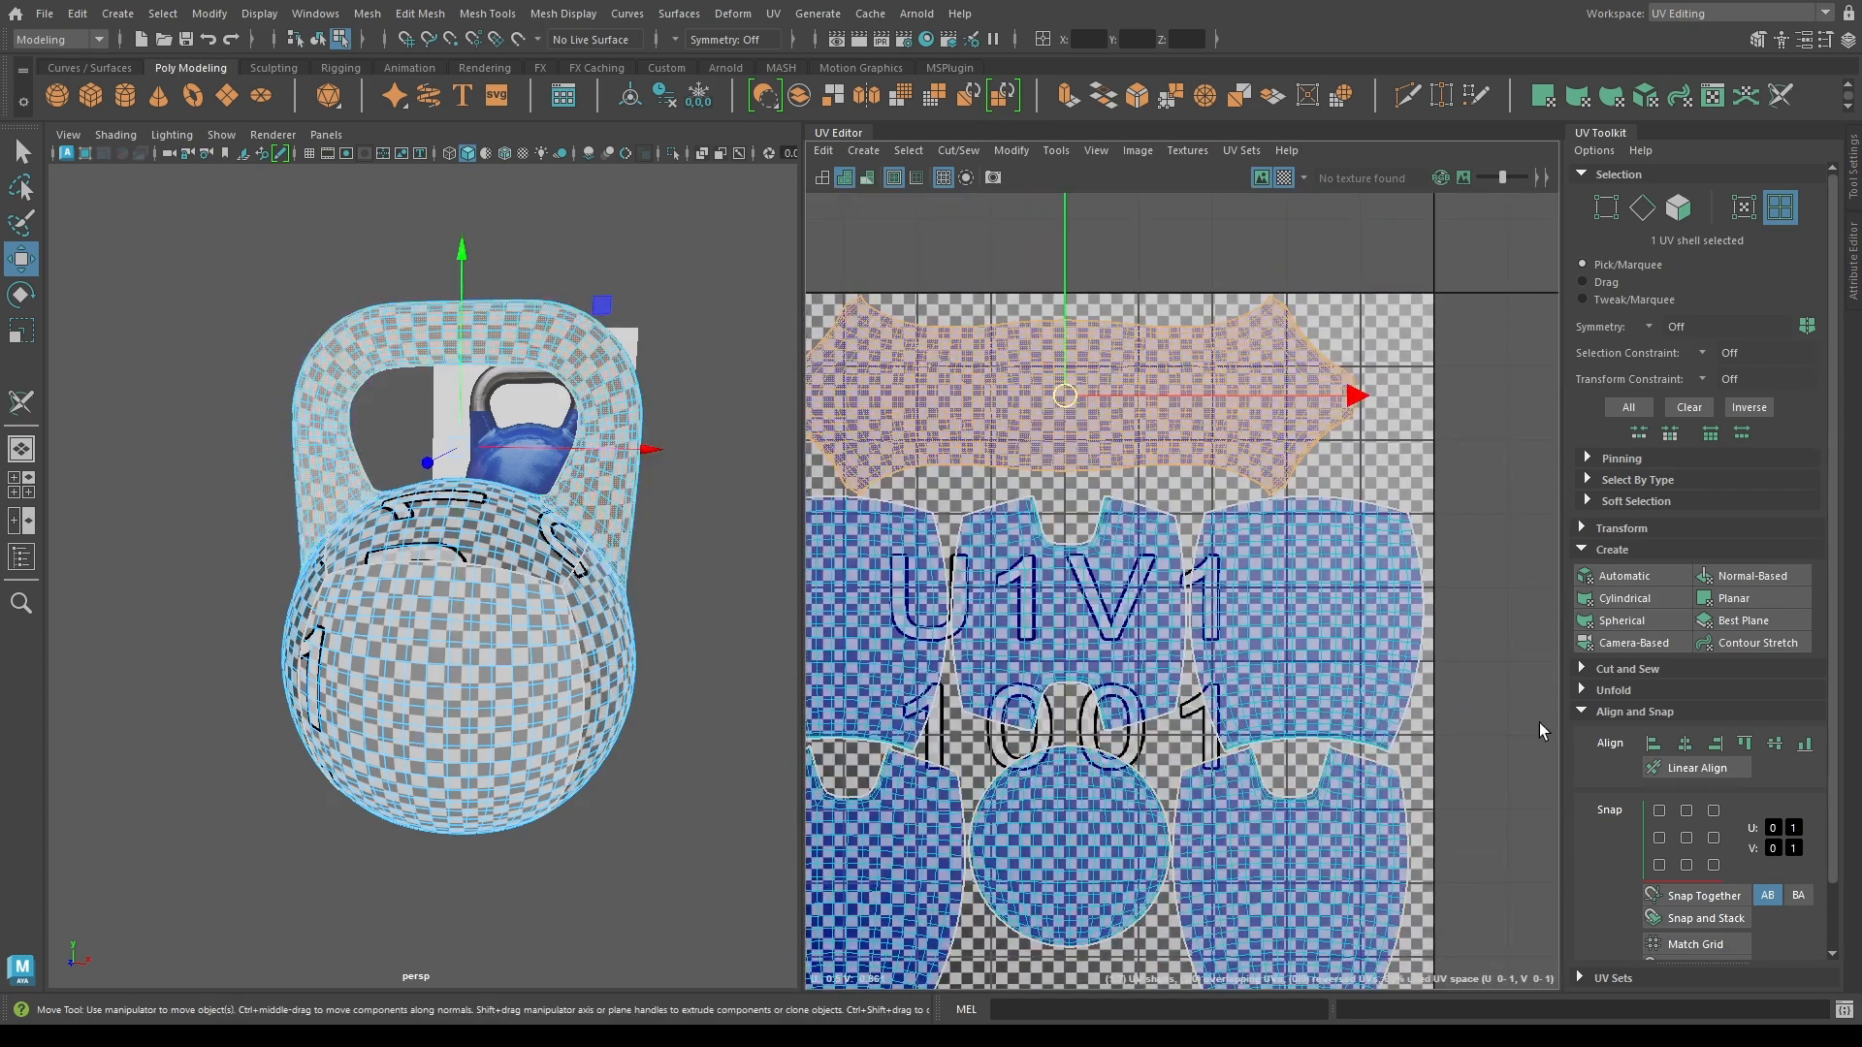
{"action": "left_click", "coordinate": [1686, 811]}
{"action": "scroll", "coordinate": [955, 313], "scroll_direction": "up", "scroll_amount": 2}
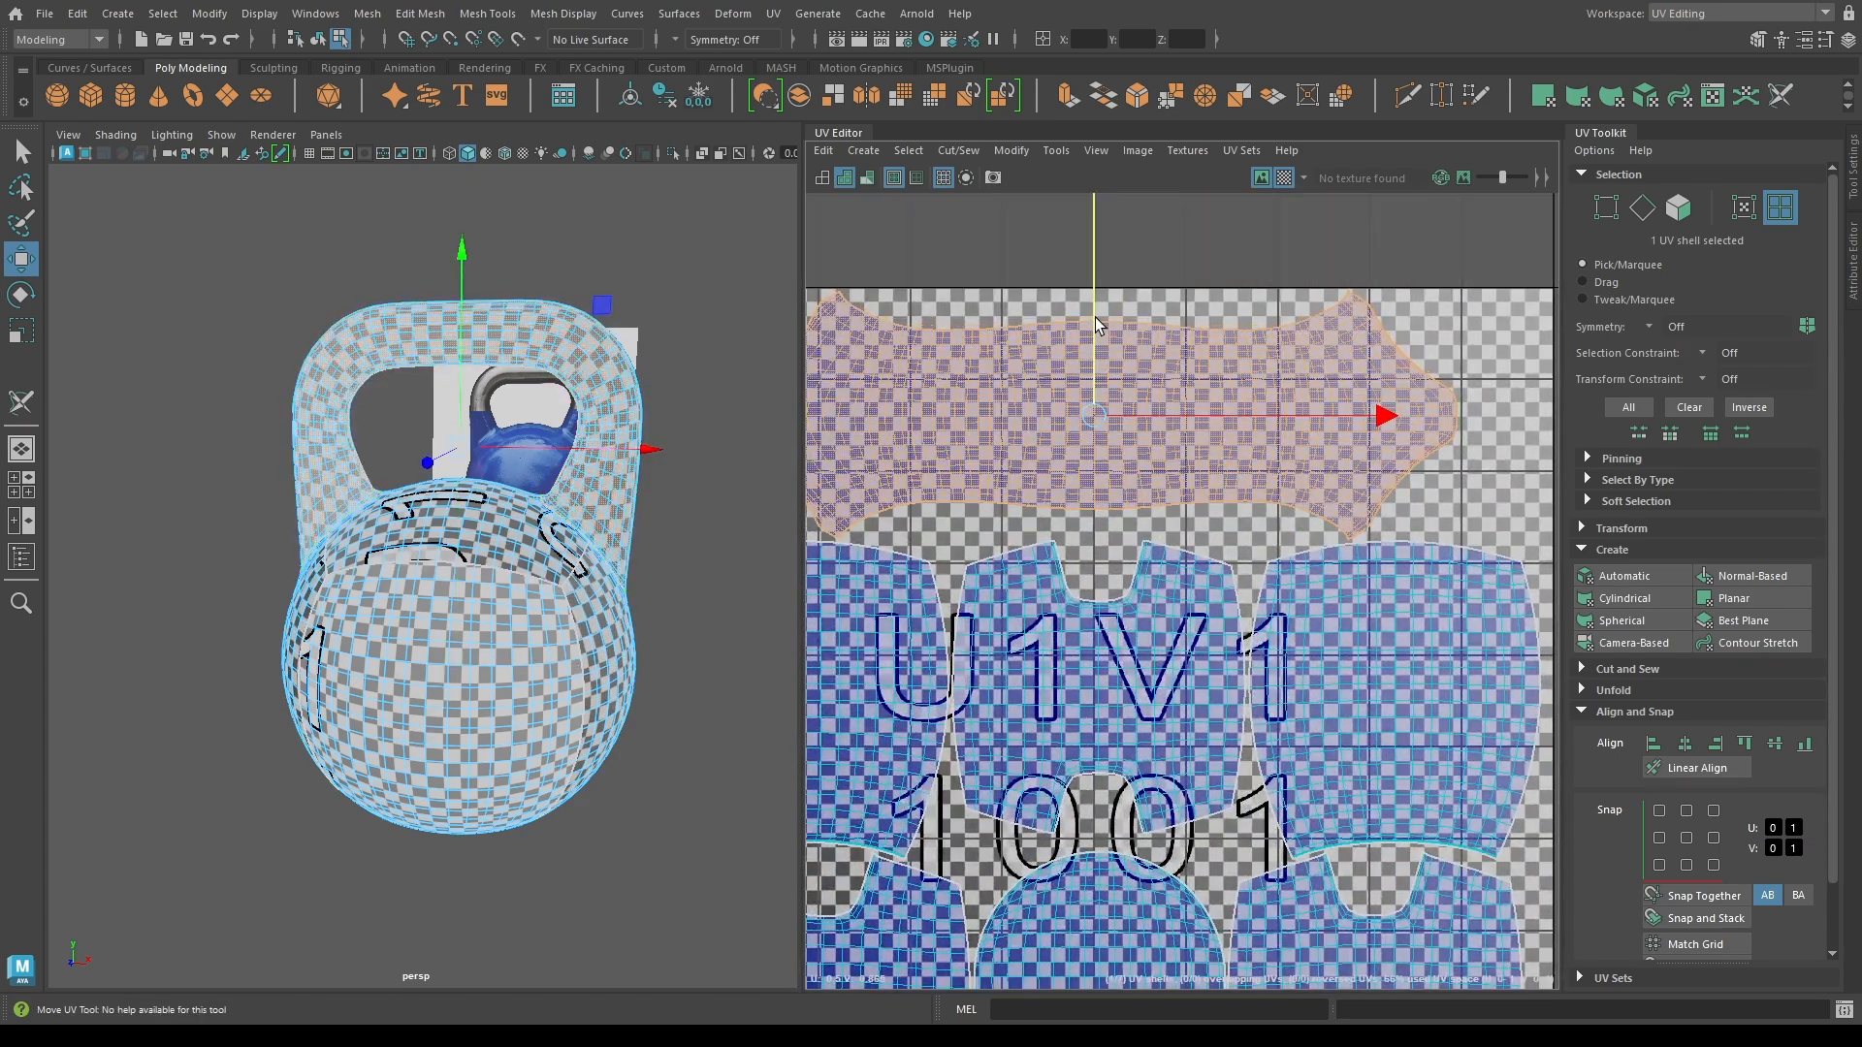
Snap all seven shells together to the tile's centre and scale them up slightly to fill the tile.
{"action": "key", "text": "a"}
{"action": "left_click_drag", "start_coordinate": [1335, 737], "coordinate": [933, 341]}
{"action": "key", "text": "r"}
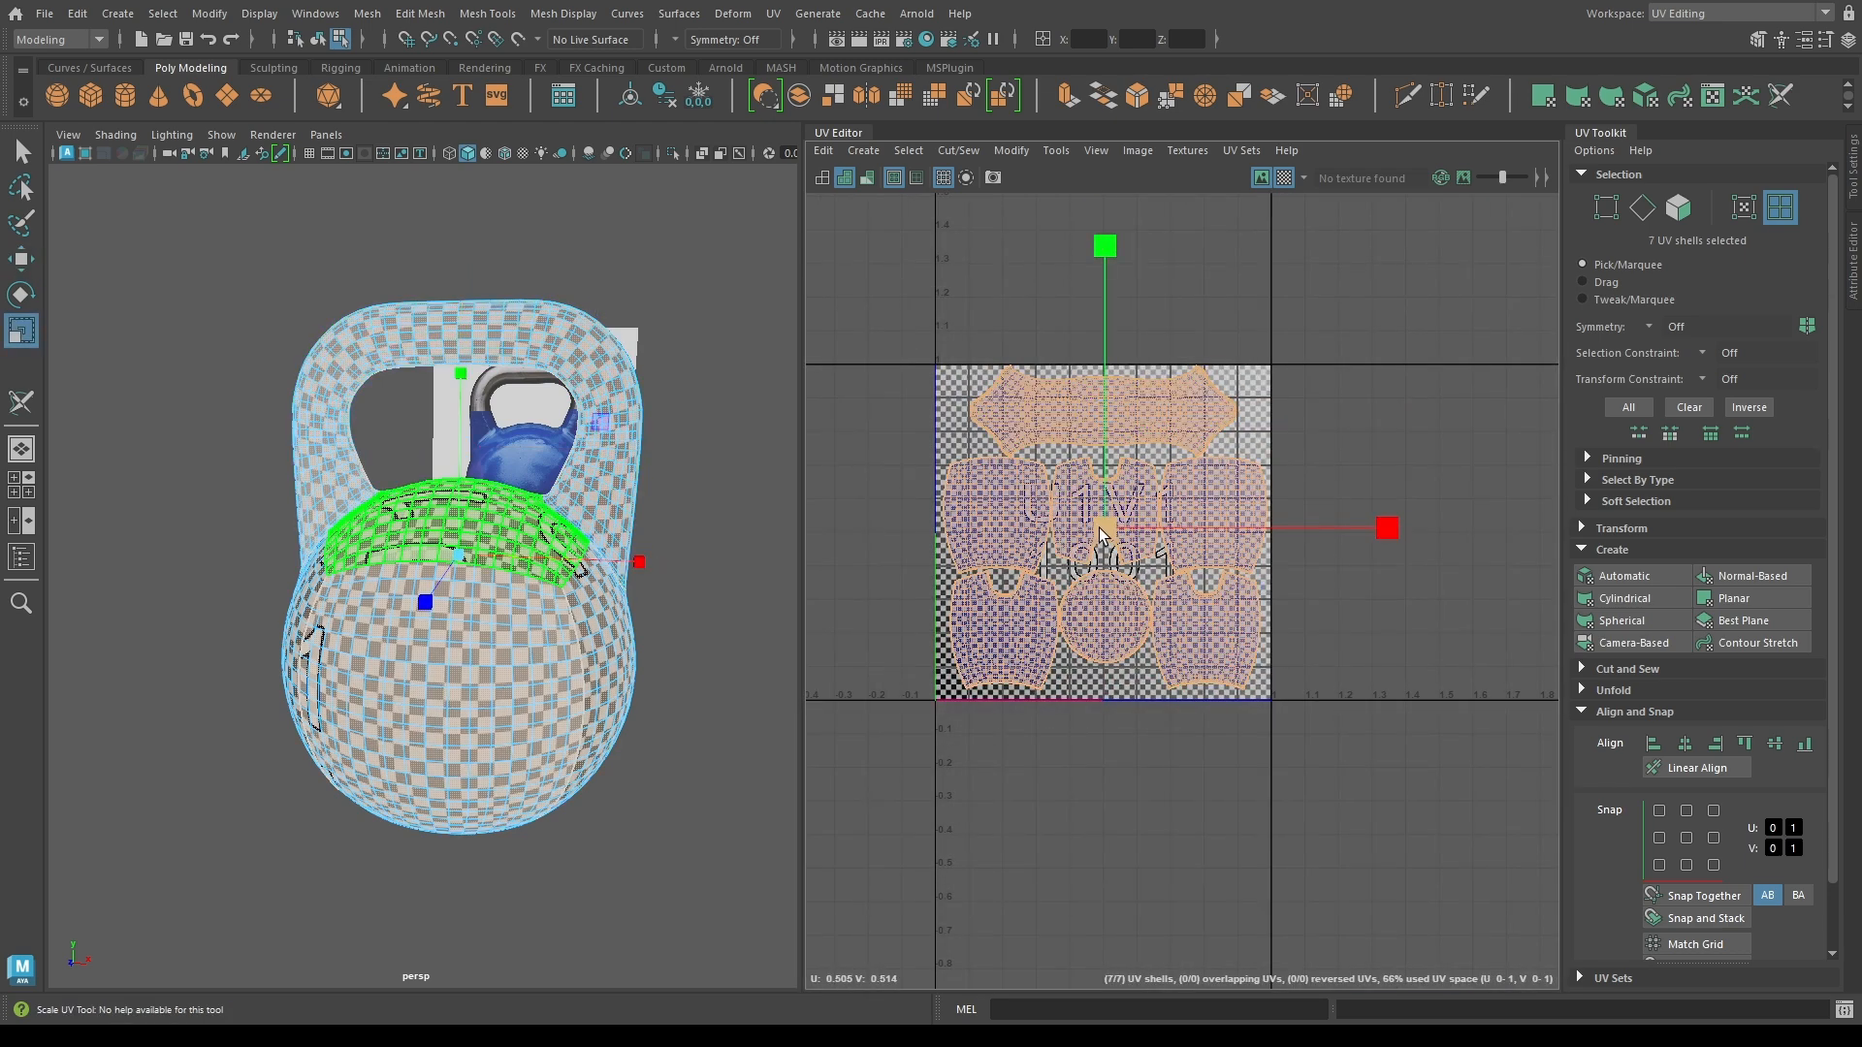
{"action": "left_click", "coordinate": [1686, 838]}
{"action": "left_click_drag", "start_coordinate": [1112, 524], "coordinate": [1115, 529]}
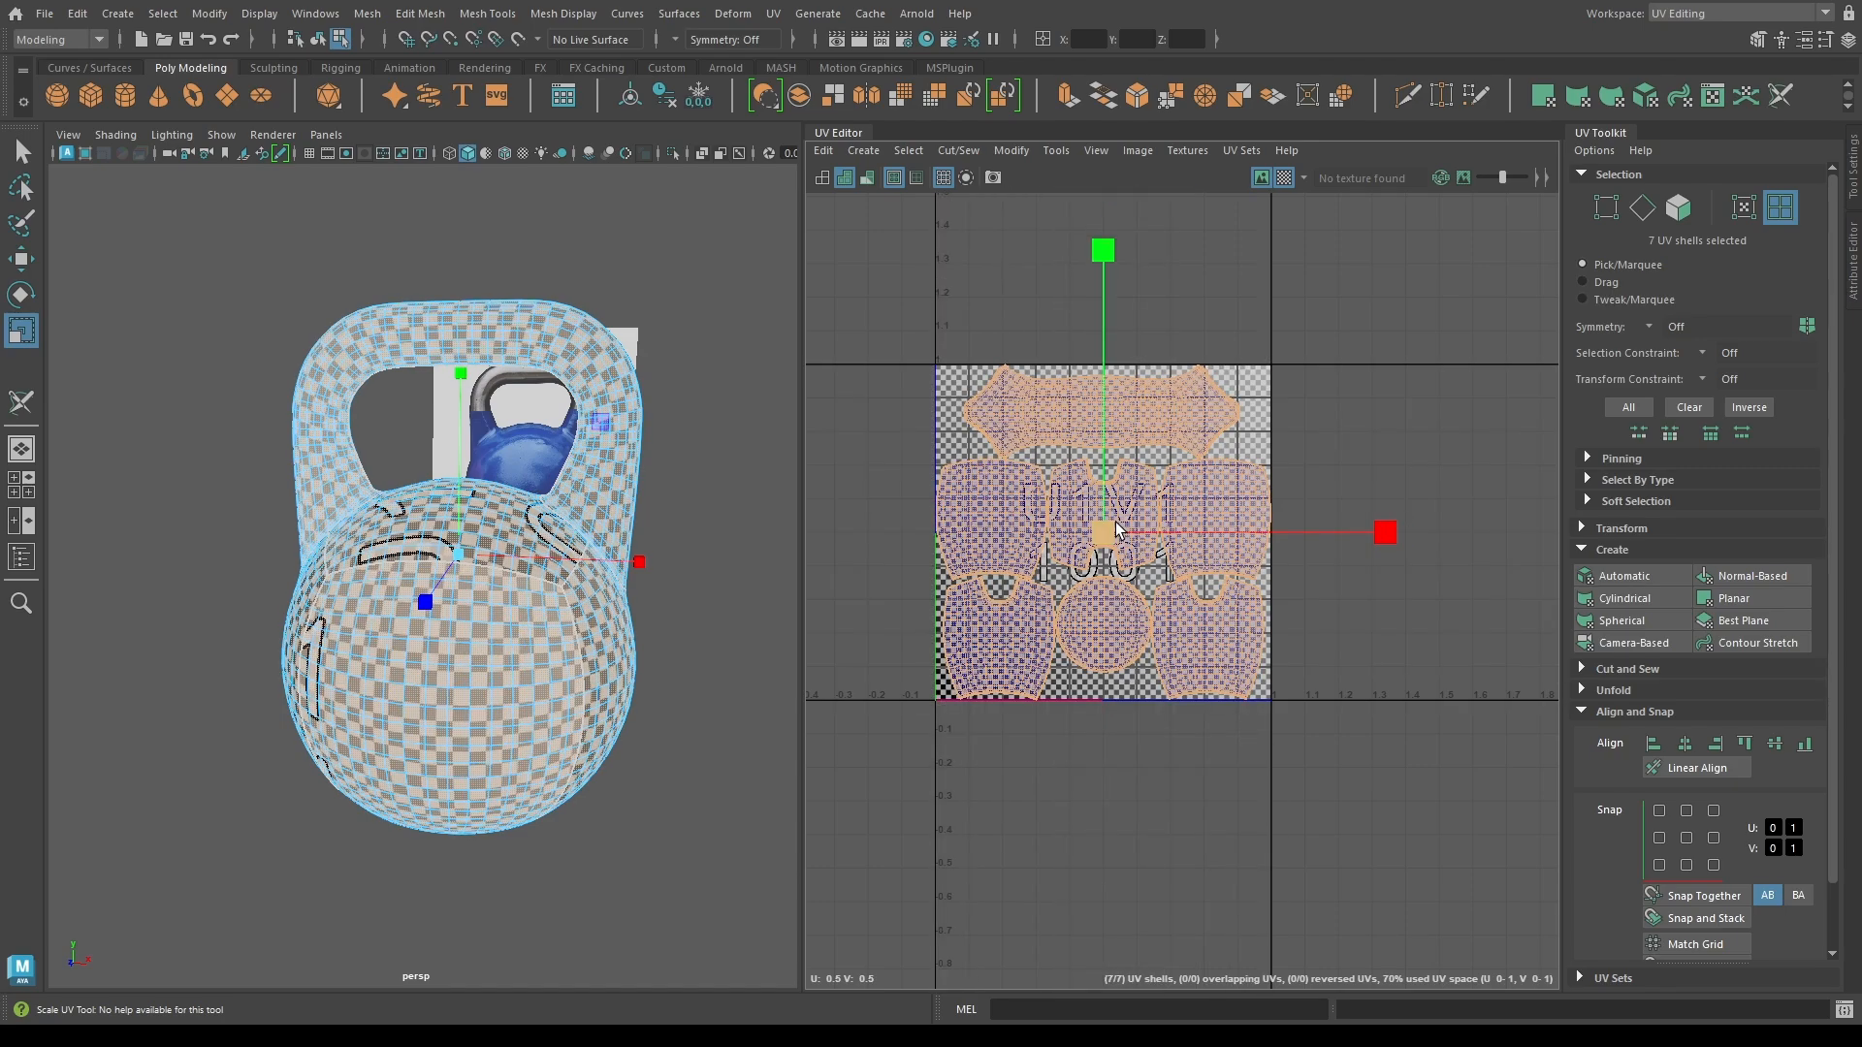
{"action": "key", "text": "w"}
{"action": "left_click", "coordinate": [904, 326]}
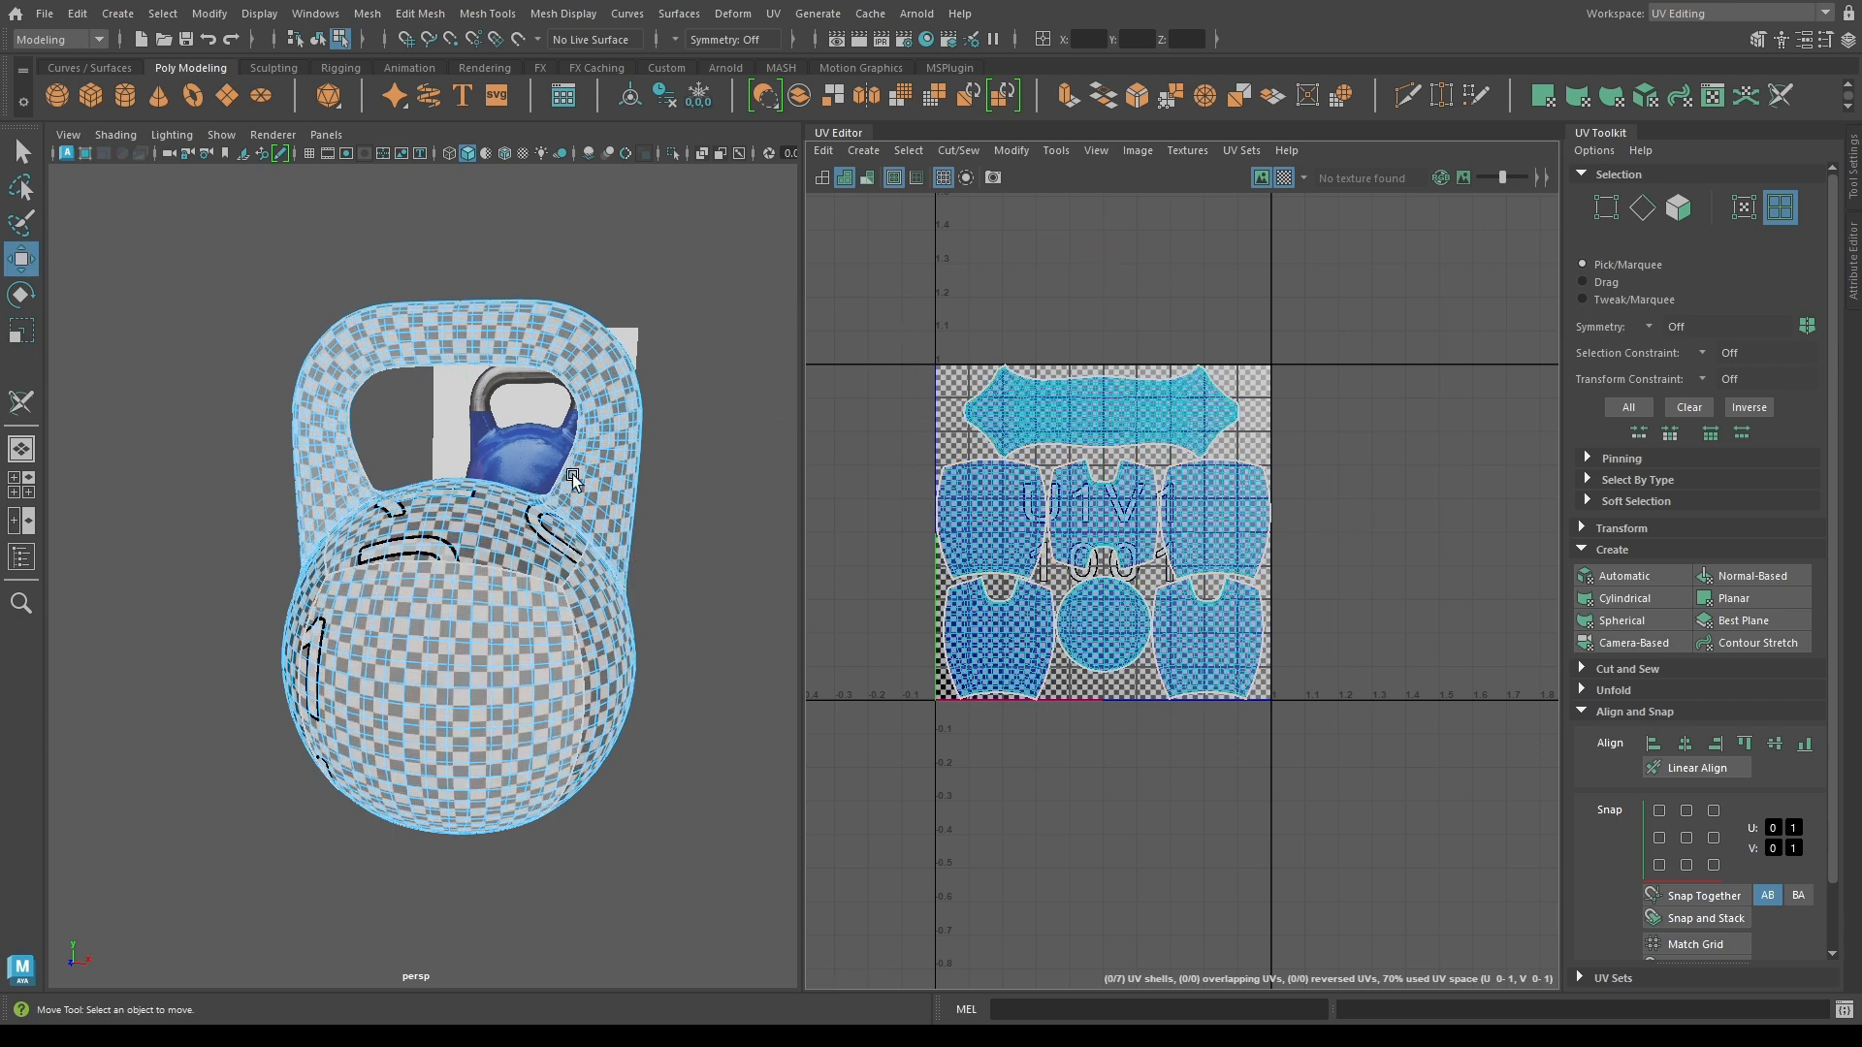
Return to object mode, switch to the Modeling - Standard workspace and select the kettlebell.
{"action": "right_click_drag", "start_coordinate": [572, 475], "coordinate": [677, 245]}
{"action": "left_click", "coordinate": [795, 380]}
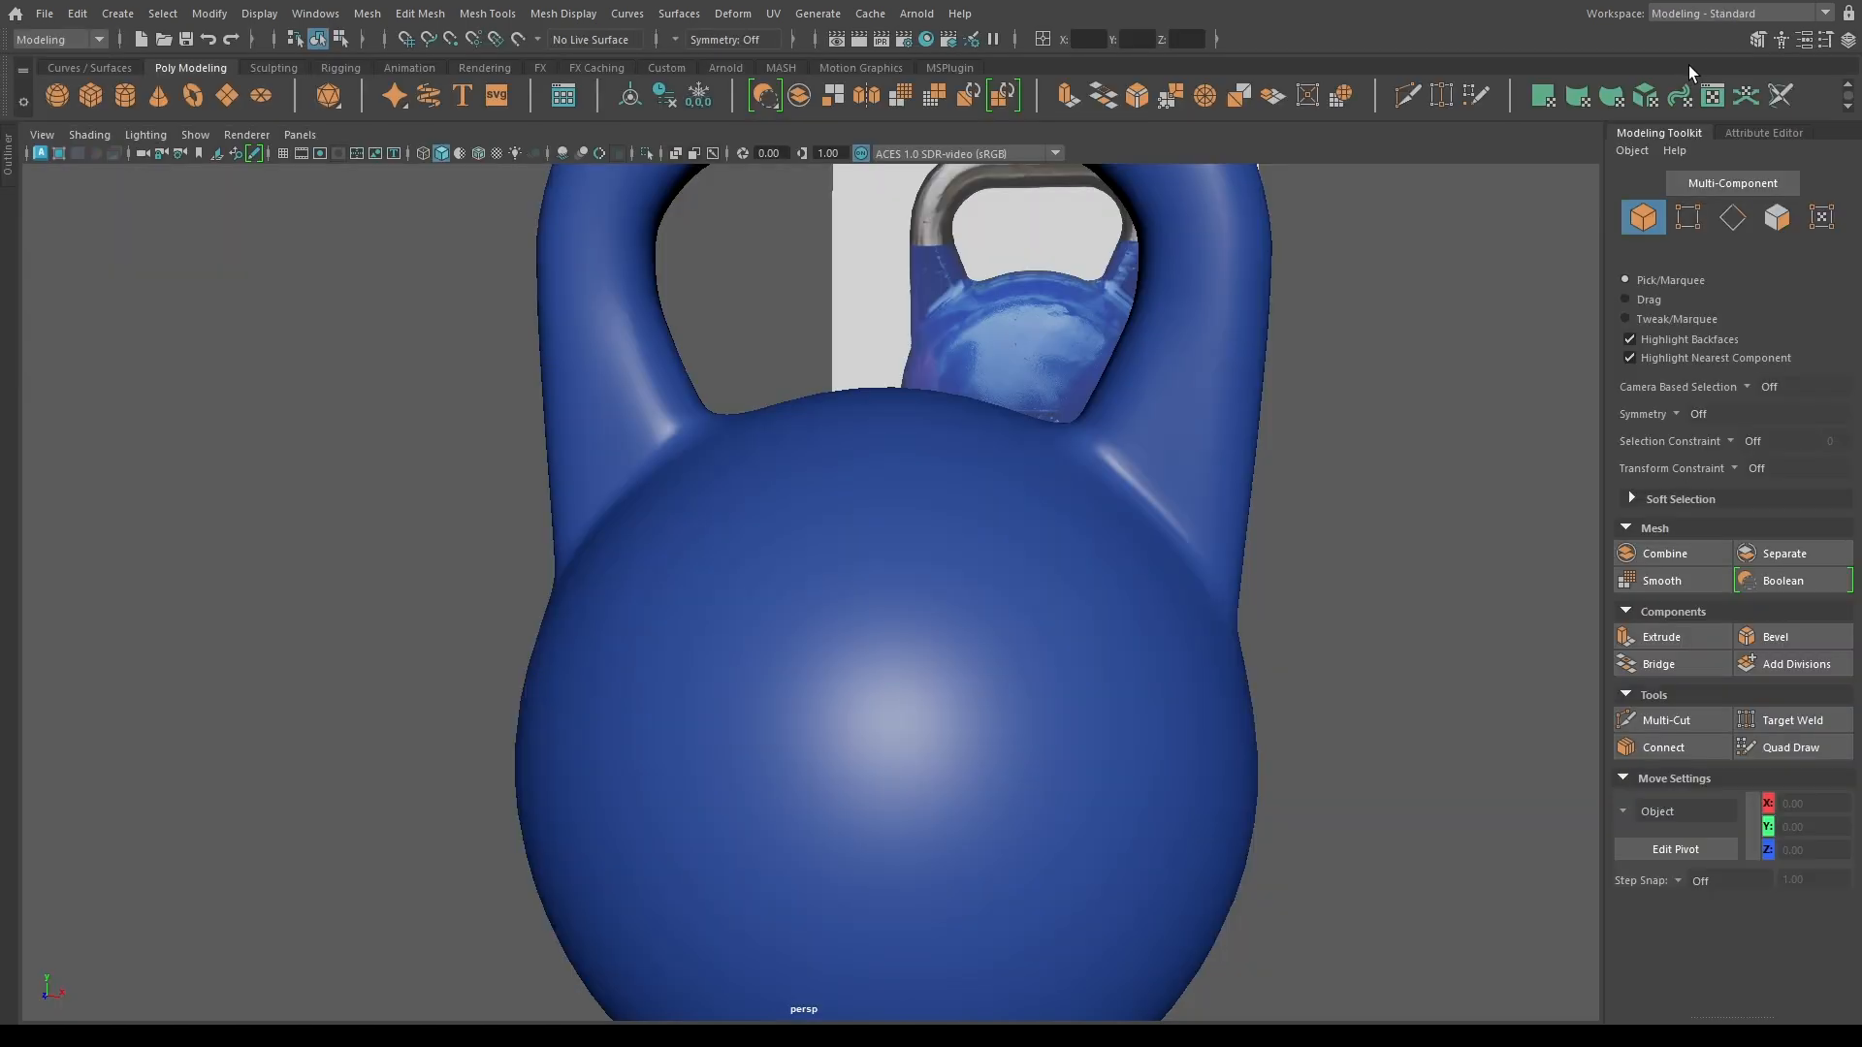
{"action": "left_click", "coordinate": [766, 635]}
{"action": "left_click_drag", "start_coordinate": [477, 634], "coordinate": [445, 490], "text": "alt"}
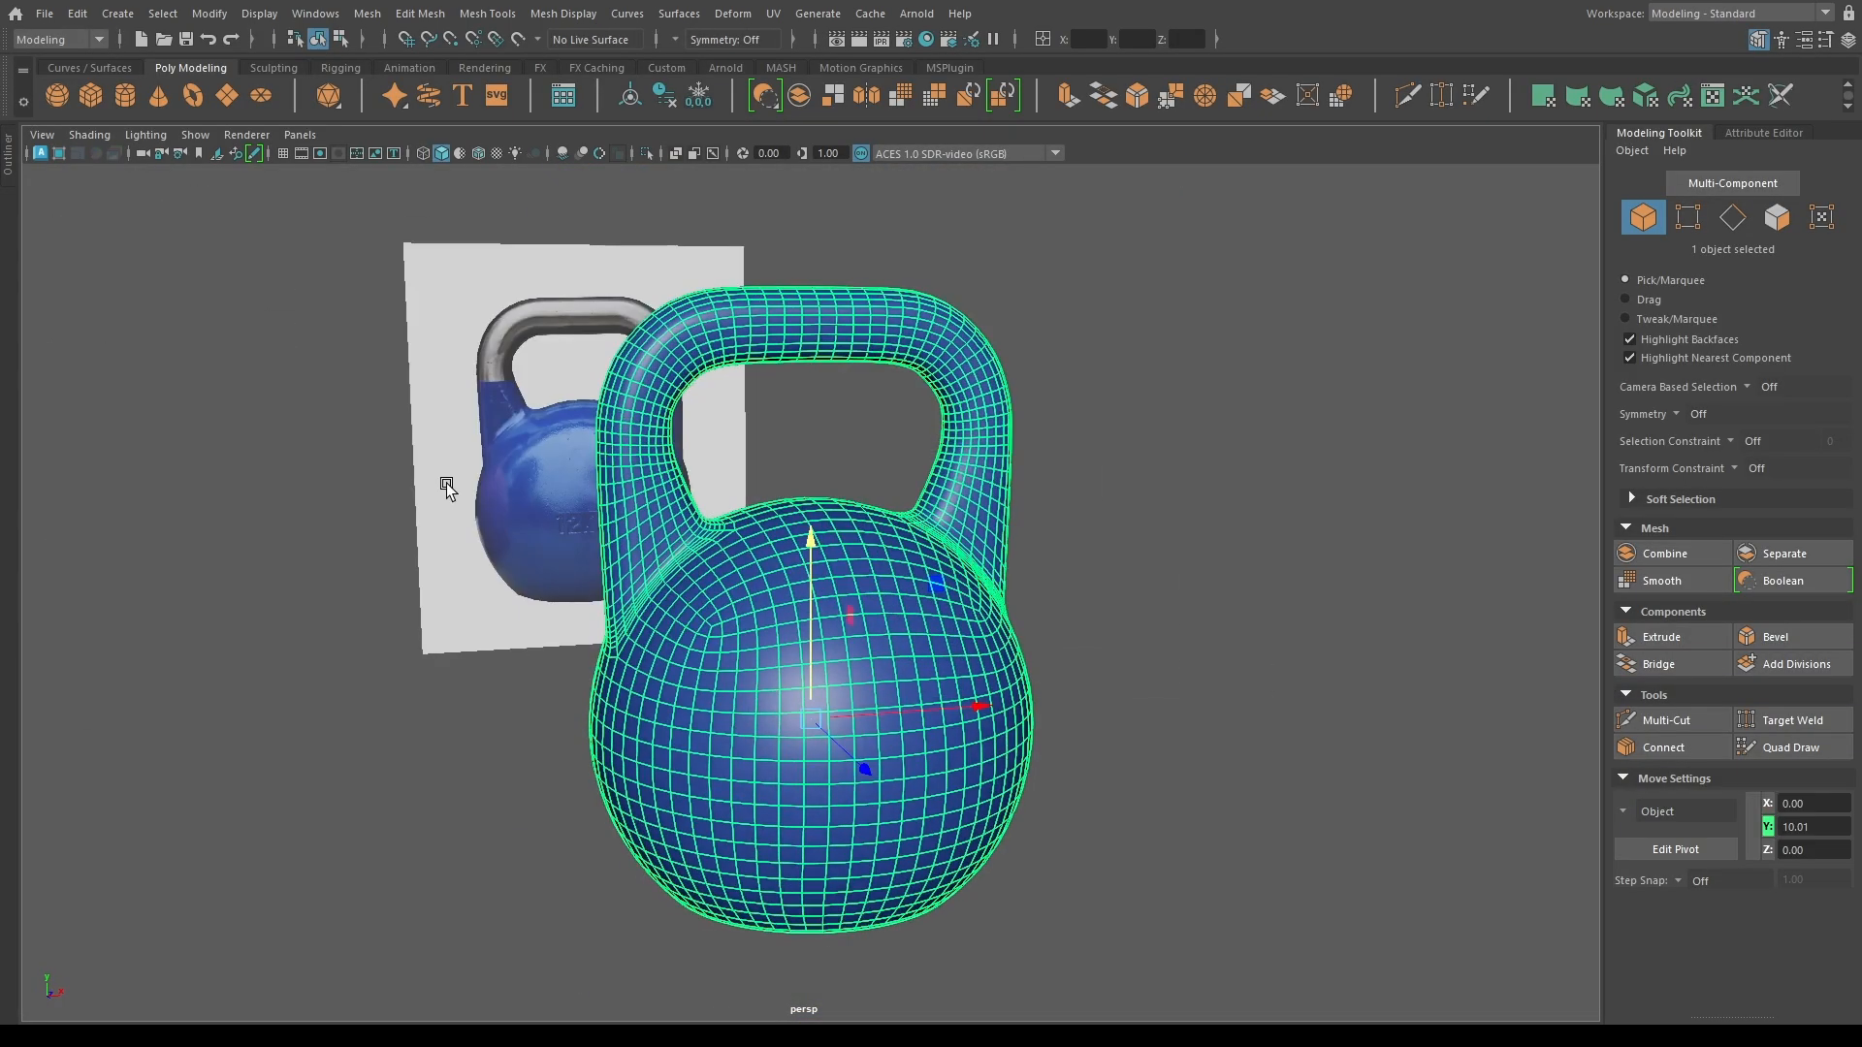
Rename the kettlebell's blinn material to kettlebell.
{"action": "left_click", "coordinate": [1764, 131]}
{"action": "left_click", "coordinate": [1606, 192]}
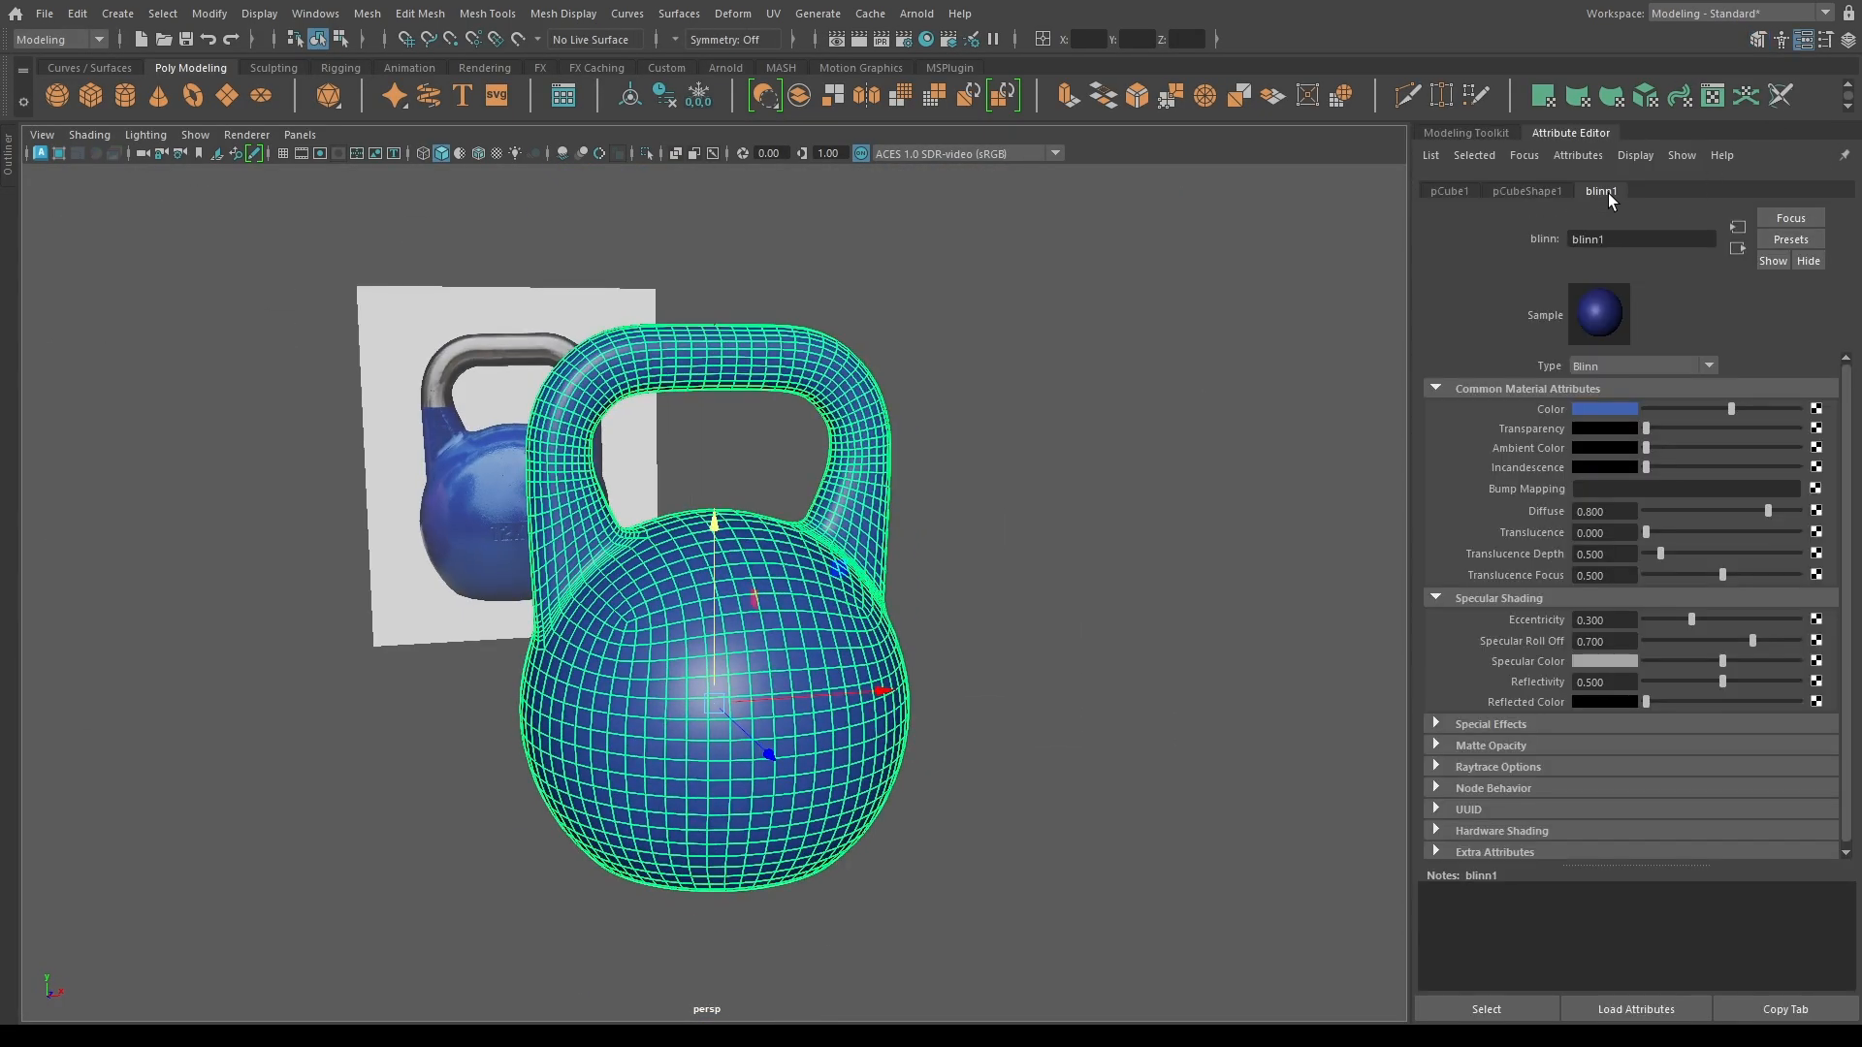
{"action": "double_click", "coordinate": [1609, 239]}
{"action": "type", "text": "kettlebell"}
{"action": "key", "text": "Return"}
Show the Outliner and delete the extra bottom camera.
{"action": "left_click", "coordinate": [8, 154]}
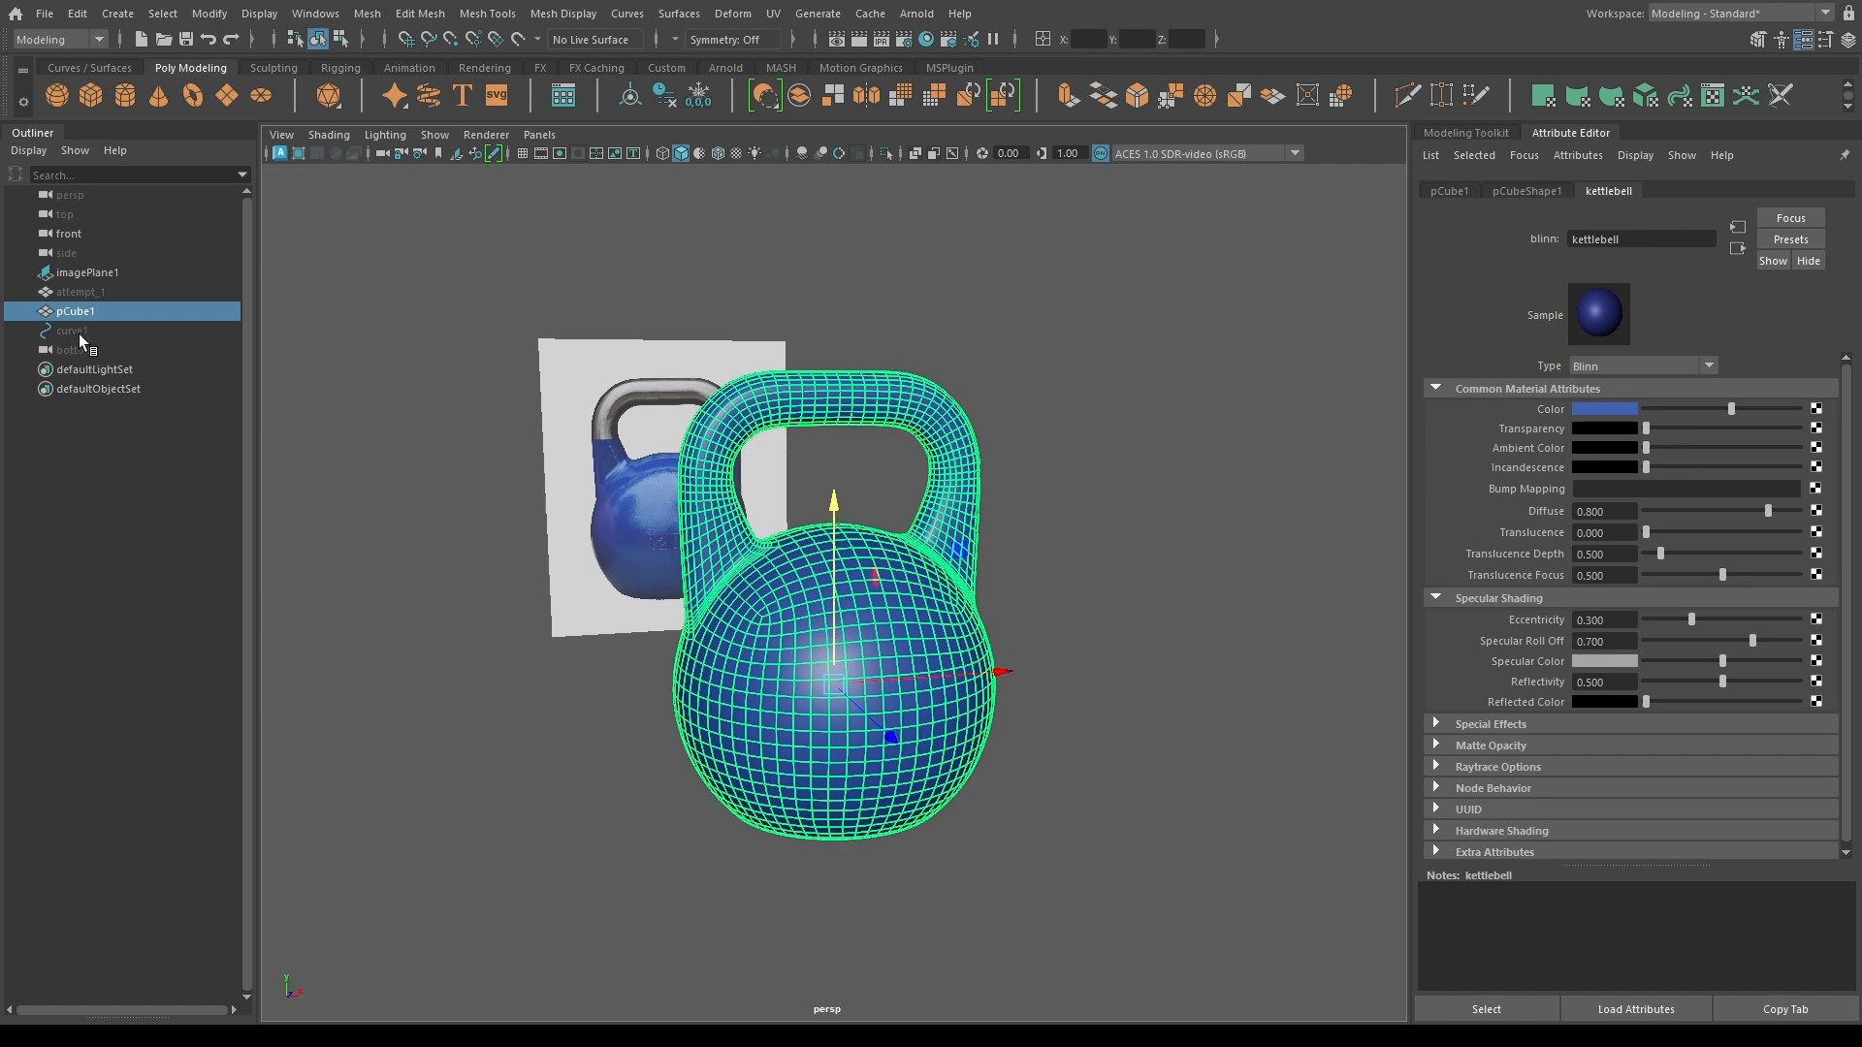
{"action": "left_click", "coordinate": [79, 348]}
{"action": "key", "text": "Delete"}
Rename the pCube1 mesh to kettlebell_geo.
{"action": "left_click", "coordinate": [88, 316]}
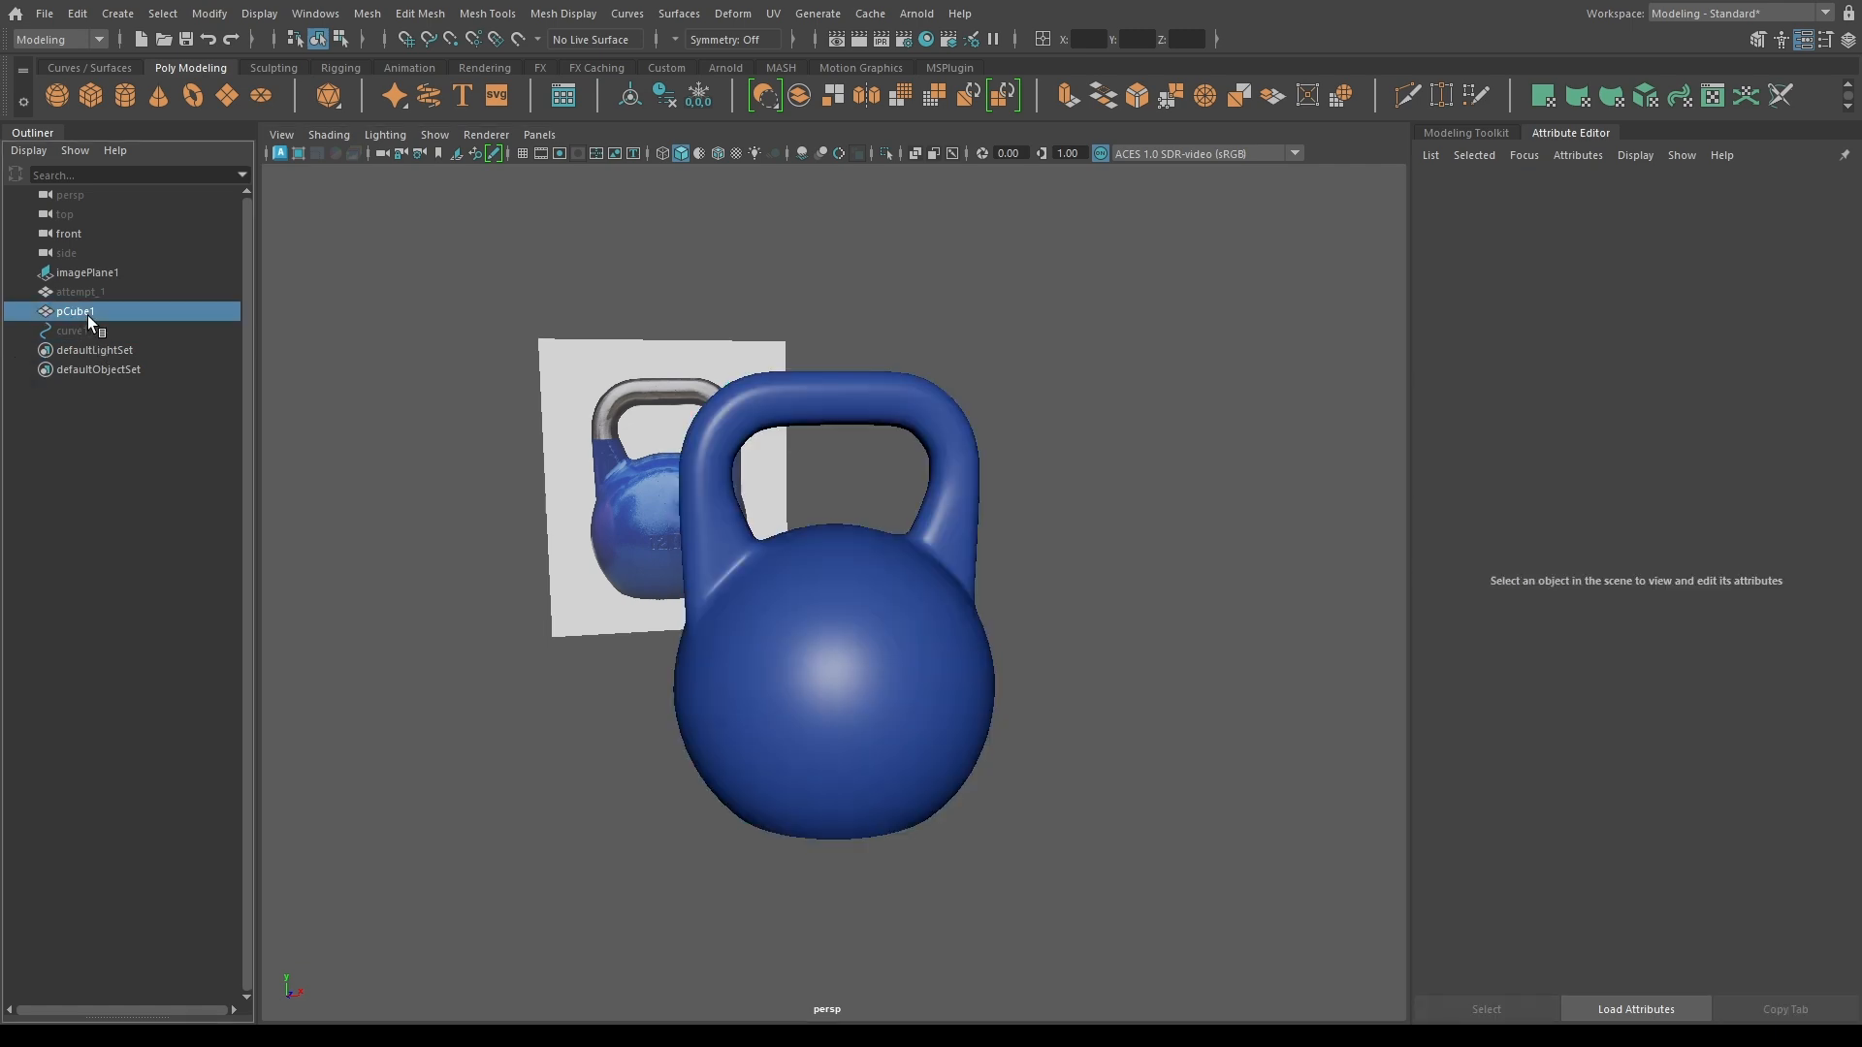
{"action": "double_click", "coordinate": [87, 316]}
{"action": "type", "text": "ket"}
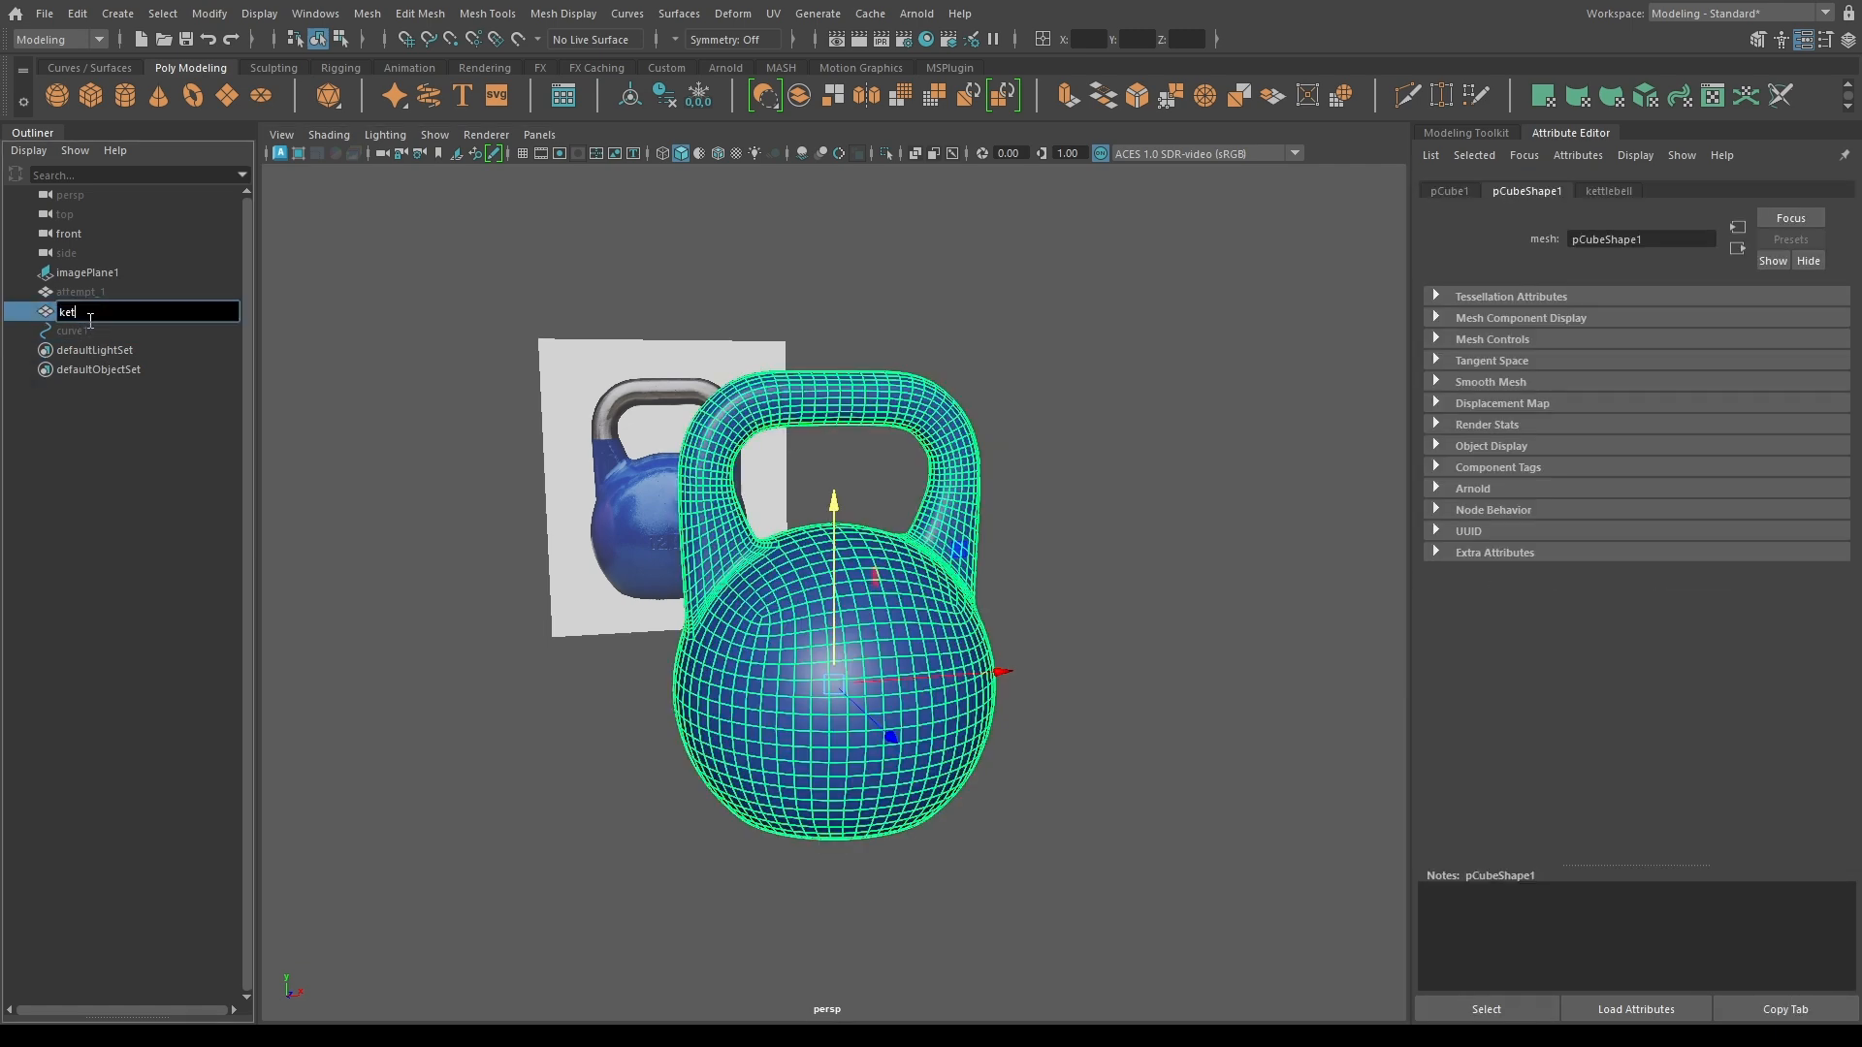
{"action": "type", "text": "tlebell_geo"}
{"action": "key", "text": "Return"}
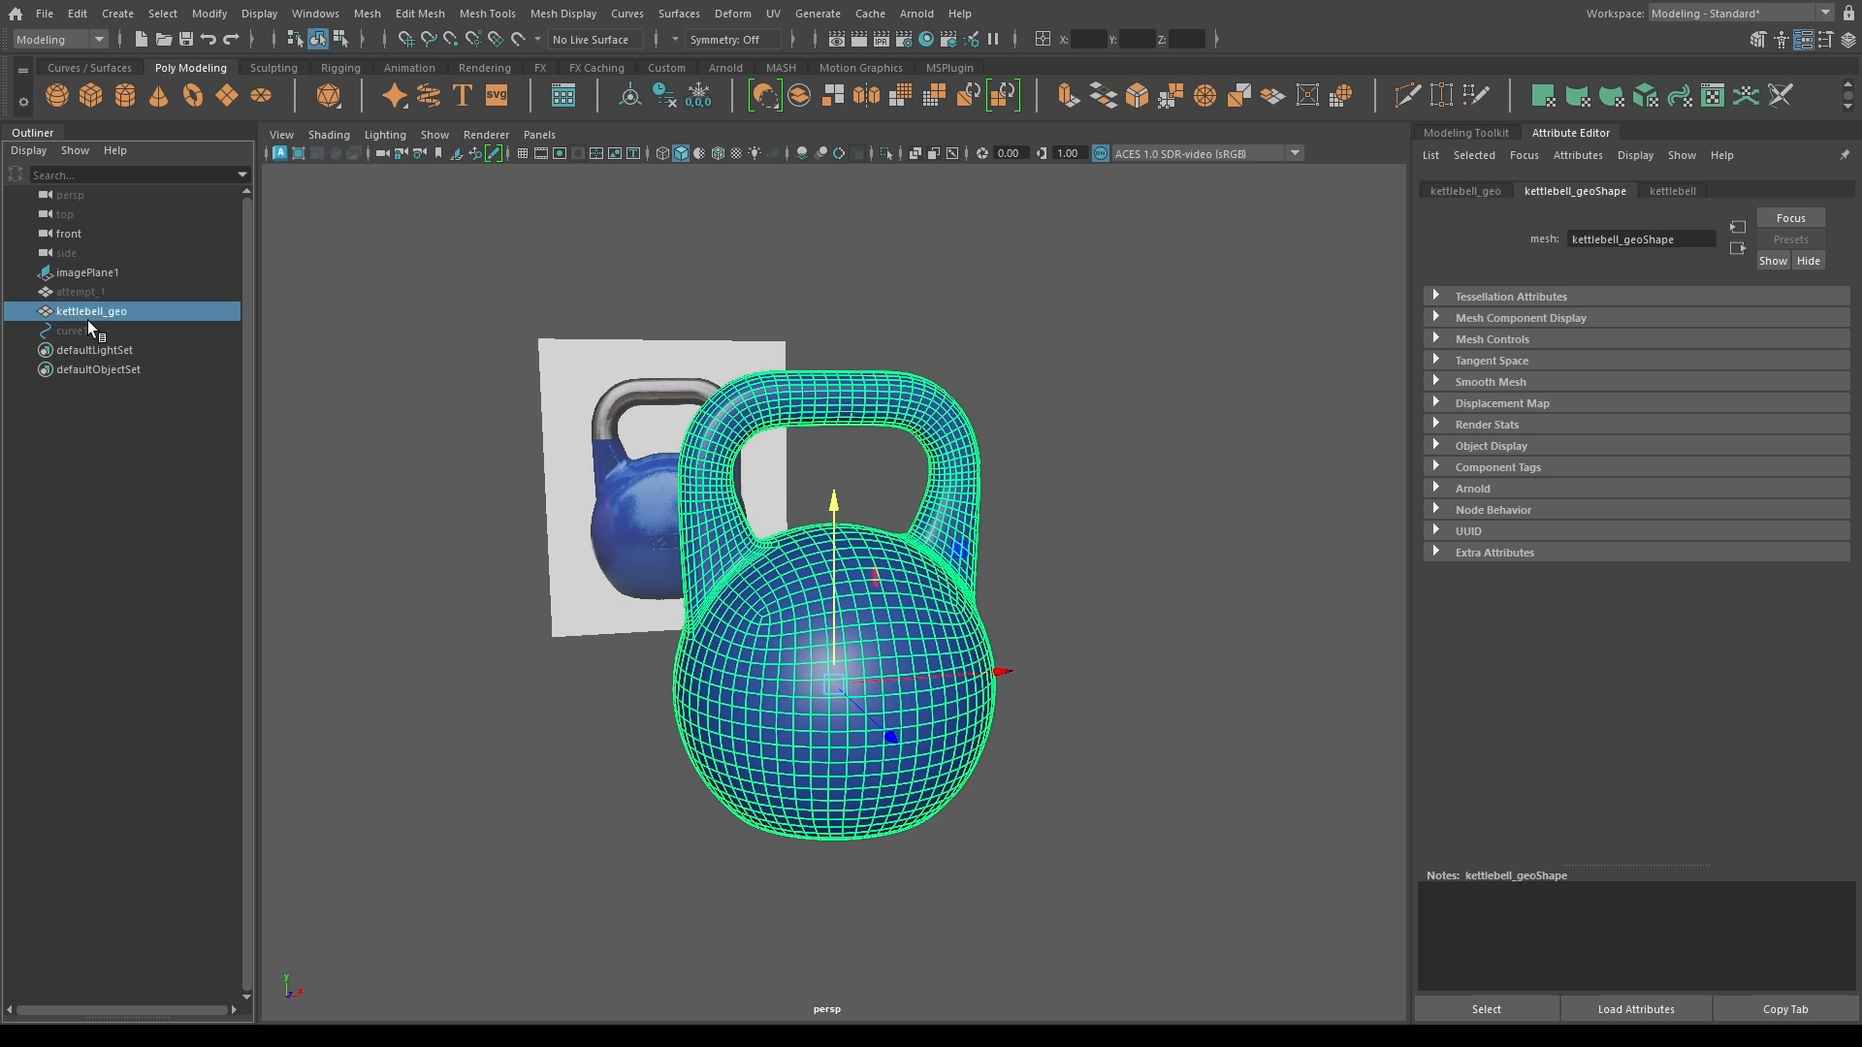
Hide the attribute editor, then show the viewport grid with screen-space ambient occlusion enabled.
{"action": "key", "text": "ctrl+a"}
{"action": "left_click", "coordinate": [724, 521]}
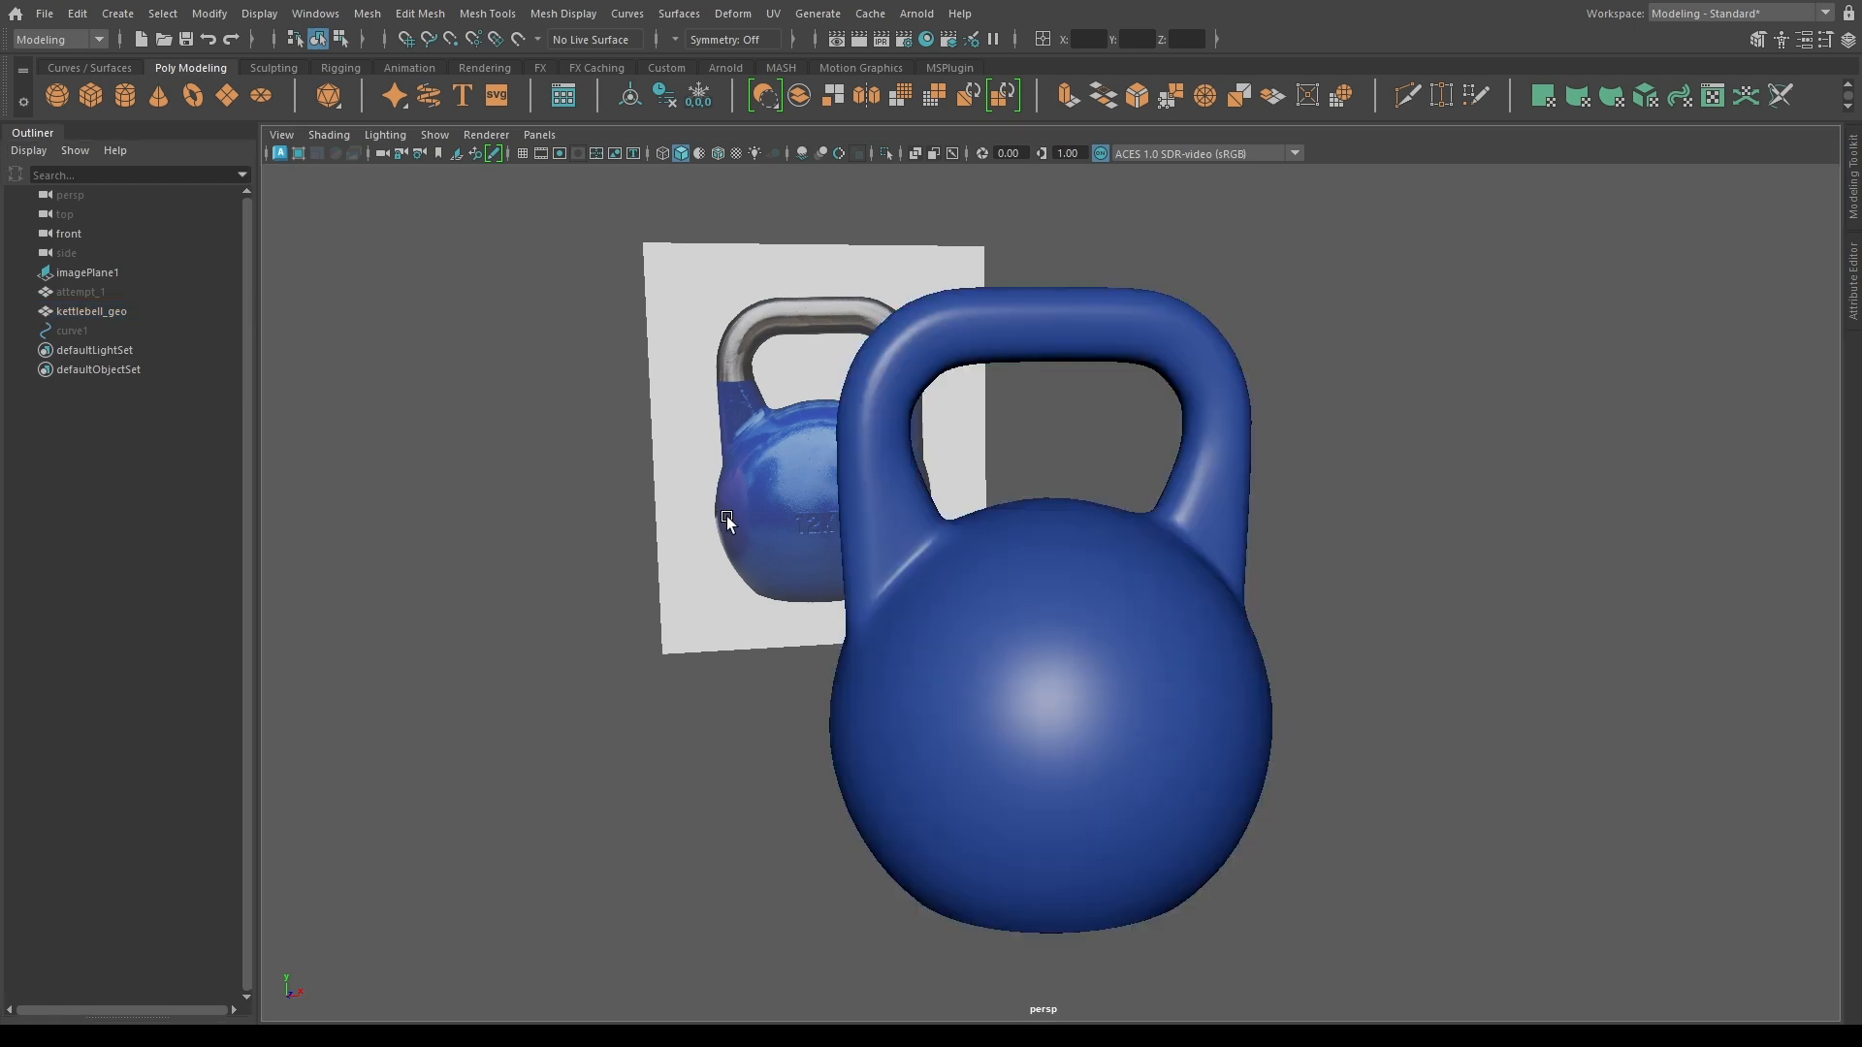
{"action": "left_click", "coordinate": [523, 154]}
{"action": "left_click", "coordinate": [801, 153]}
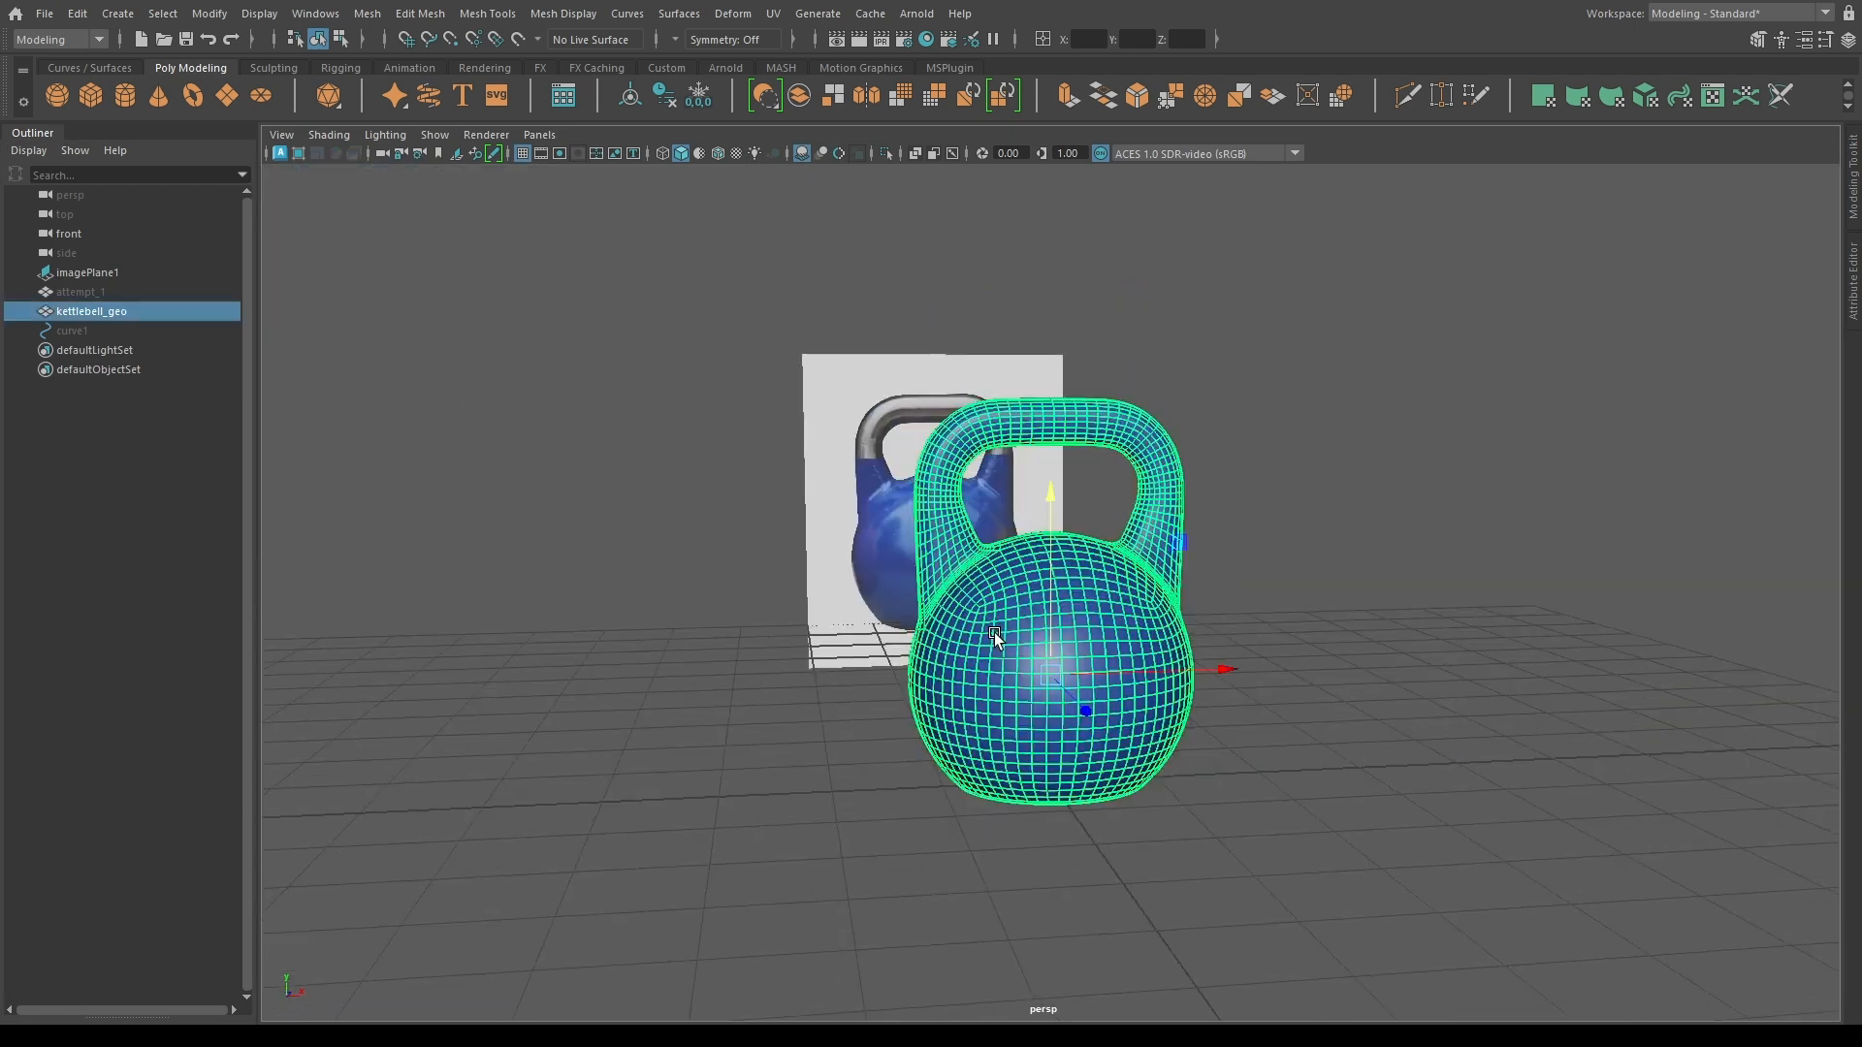
Inspect the kettlebell's UV seams up close and its overall shape from the front and below.
{"action": "left_click", "coordinate": [1691, 15]}
{"action": "left_click", "coordinate": [1689, 142]}
{"action": "key", "text": "f"}
{"action": "left_click_drag", "start_coordinate": [466, 640], "coordinate": [194, 630], "text": "alt"}
{"action": "middle_click_drag", "start_coordinate": [198, 596], "coordinate": [323, 553], "text": "alt"}
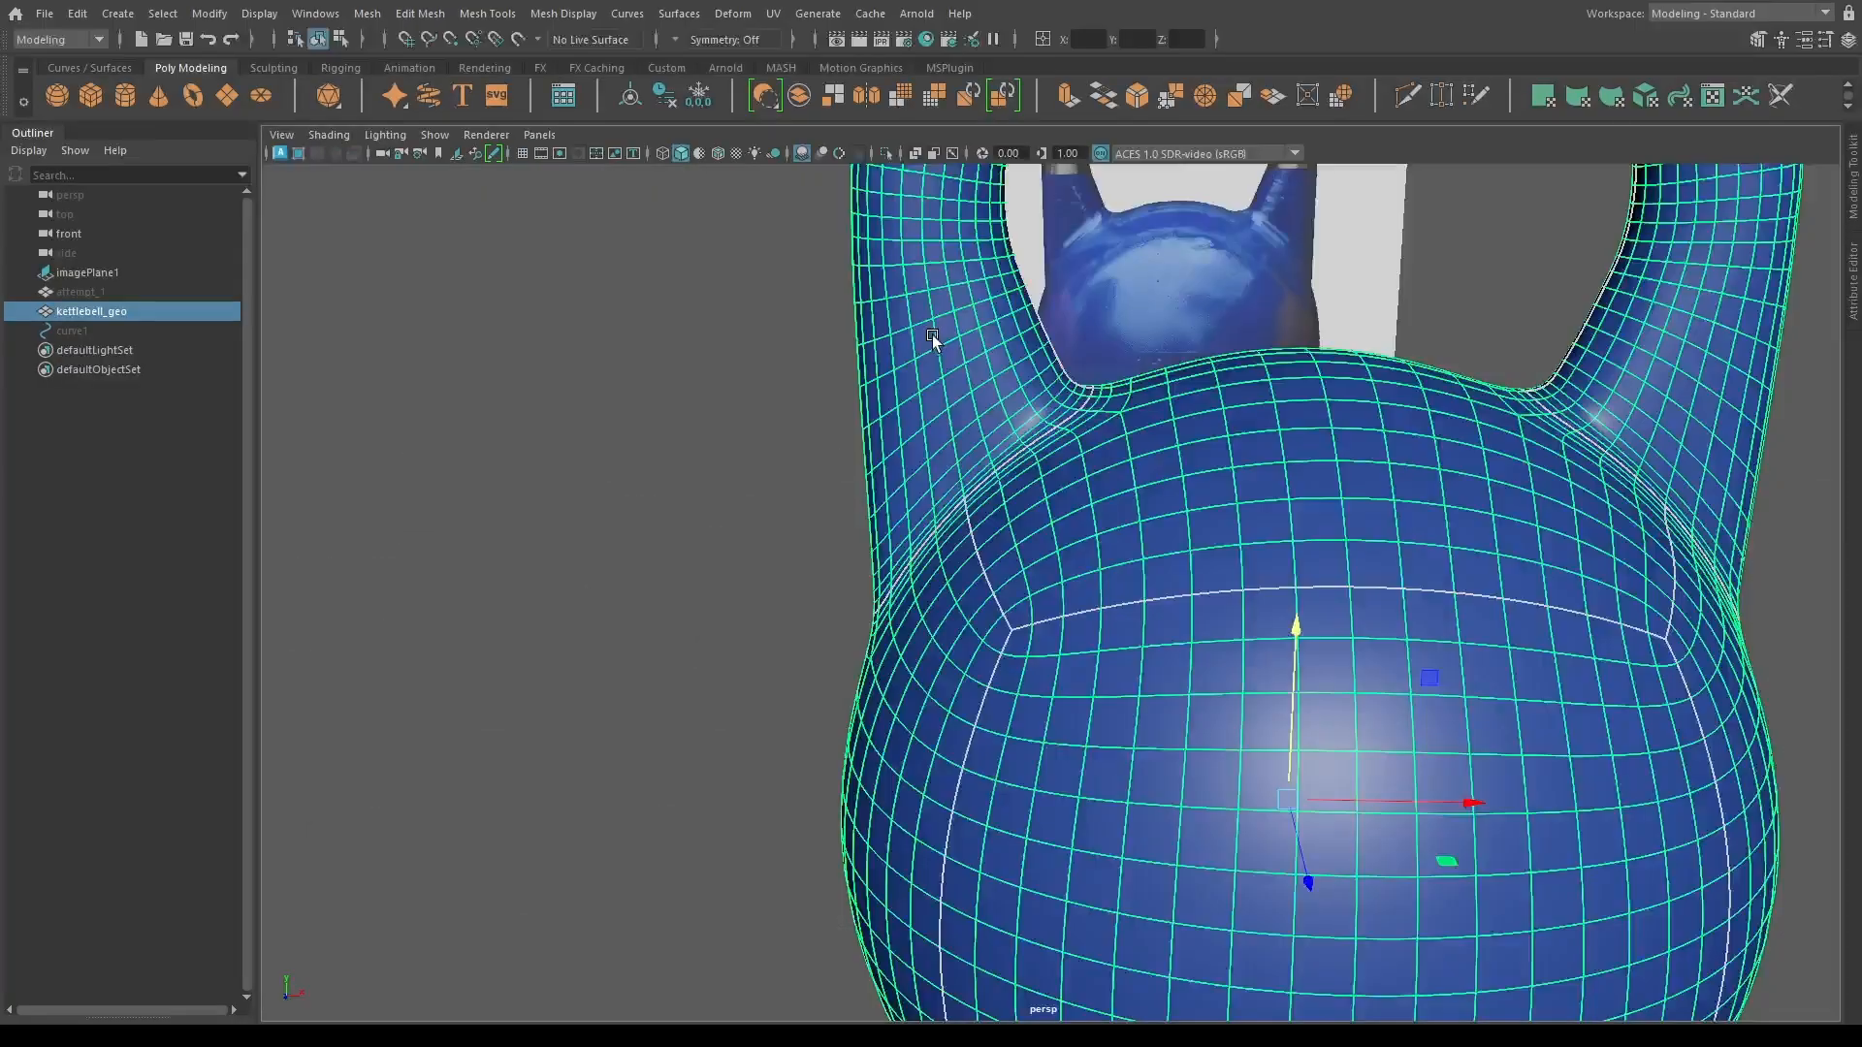
{"action": "key", "text": "f"}
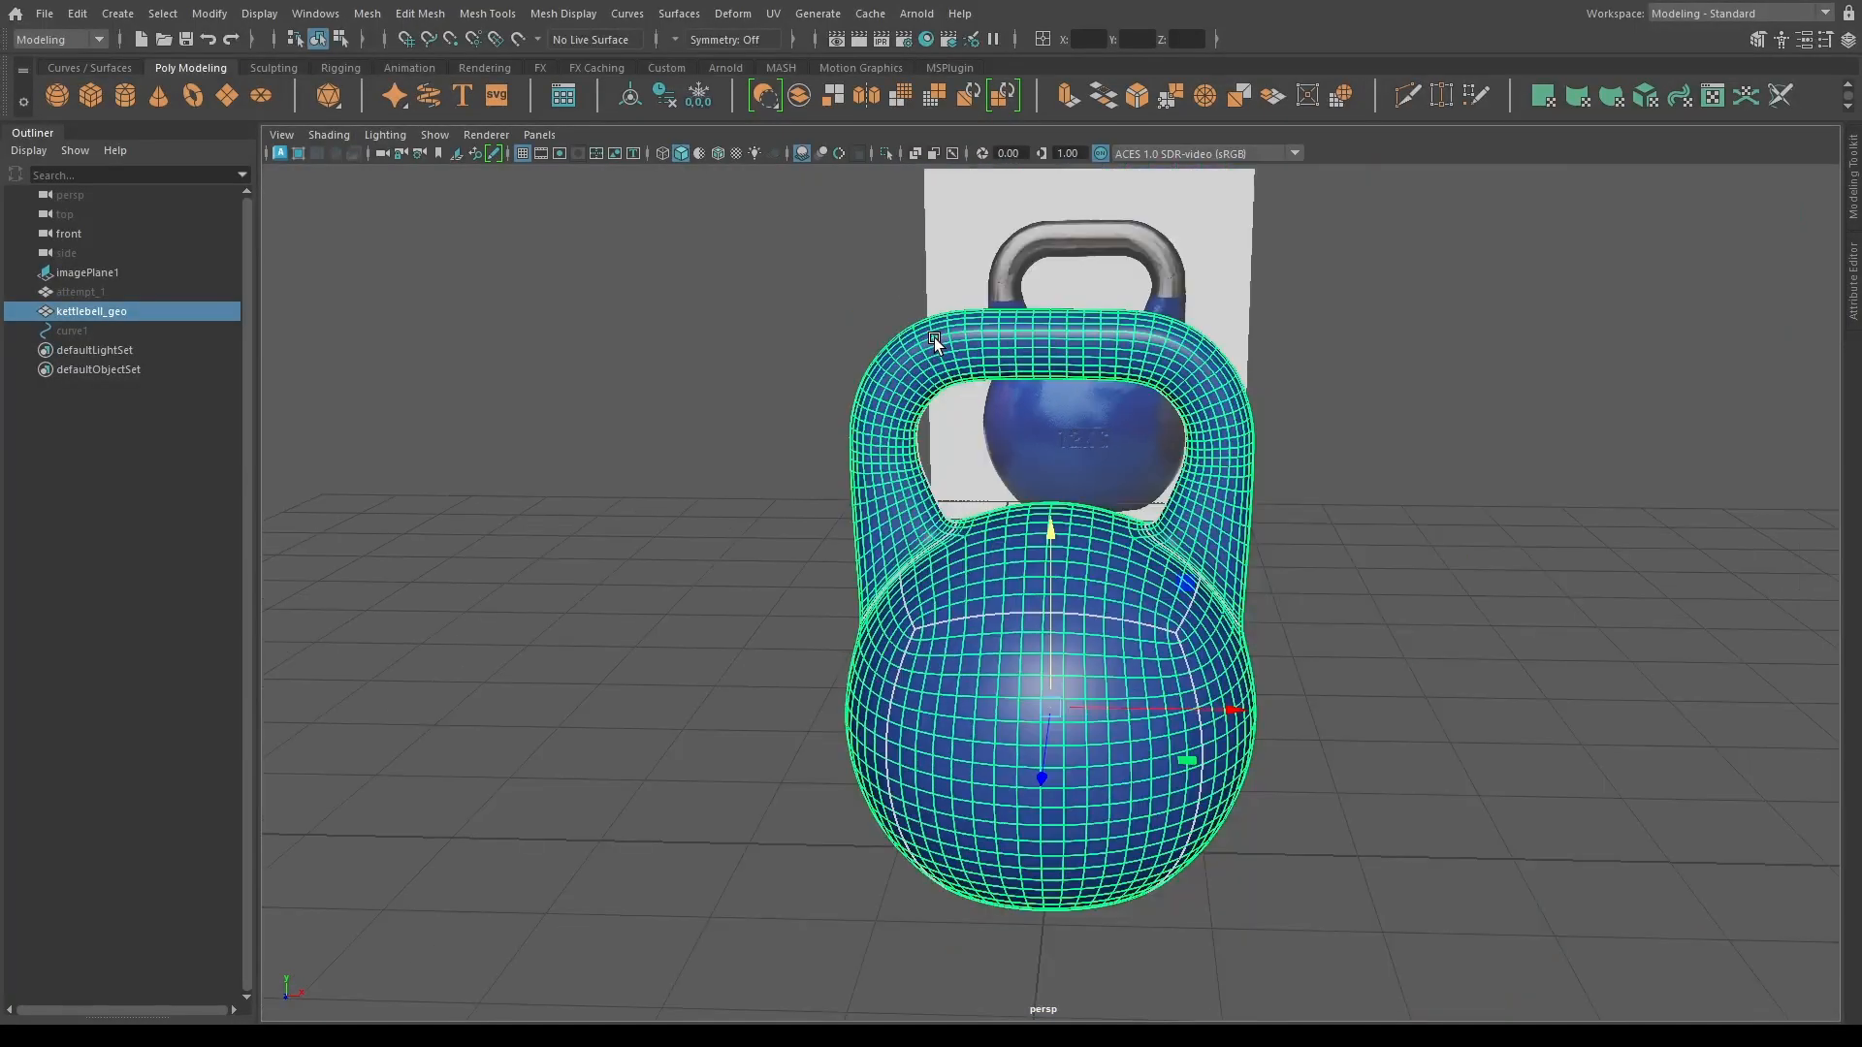
{"action": "left_click_drag", "start_coordinate": [917, 690], "coordinate": [973, 702], "text": "alt"}
{"action": "right_click_drag", "start_coordinate": [974, 702], "coordinate": [924, 696], "text": "alt"}
{"action": "left_click_drag", "start_coordinate": [824, 687], "coordinate": [997, 689], "text": "alt"}
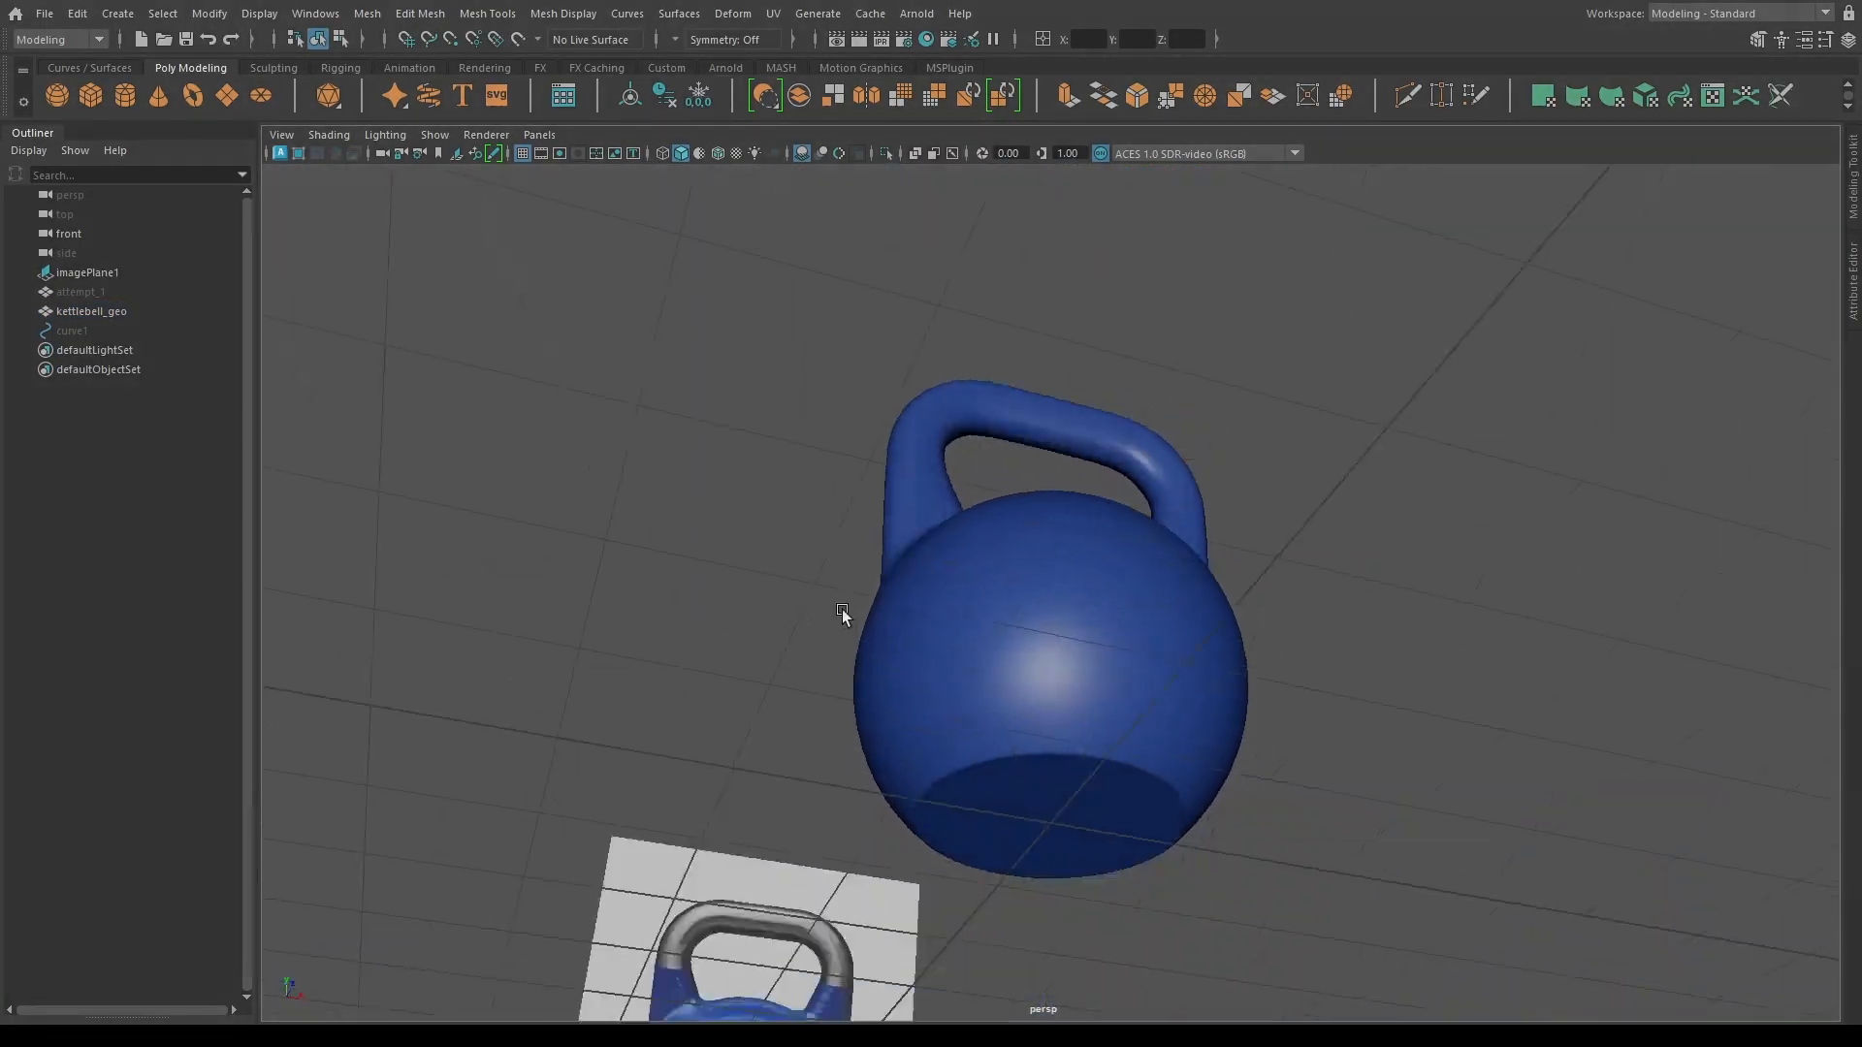
{"action": "scroll", "coordinate": [996, 687], "scroll_direction": "up", "scroll_amount": 2}
{"action": "left_click", "coordinate": [992, 684]}
{"action": "left_click", "coordinate": [746, 343]}
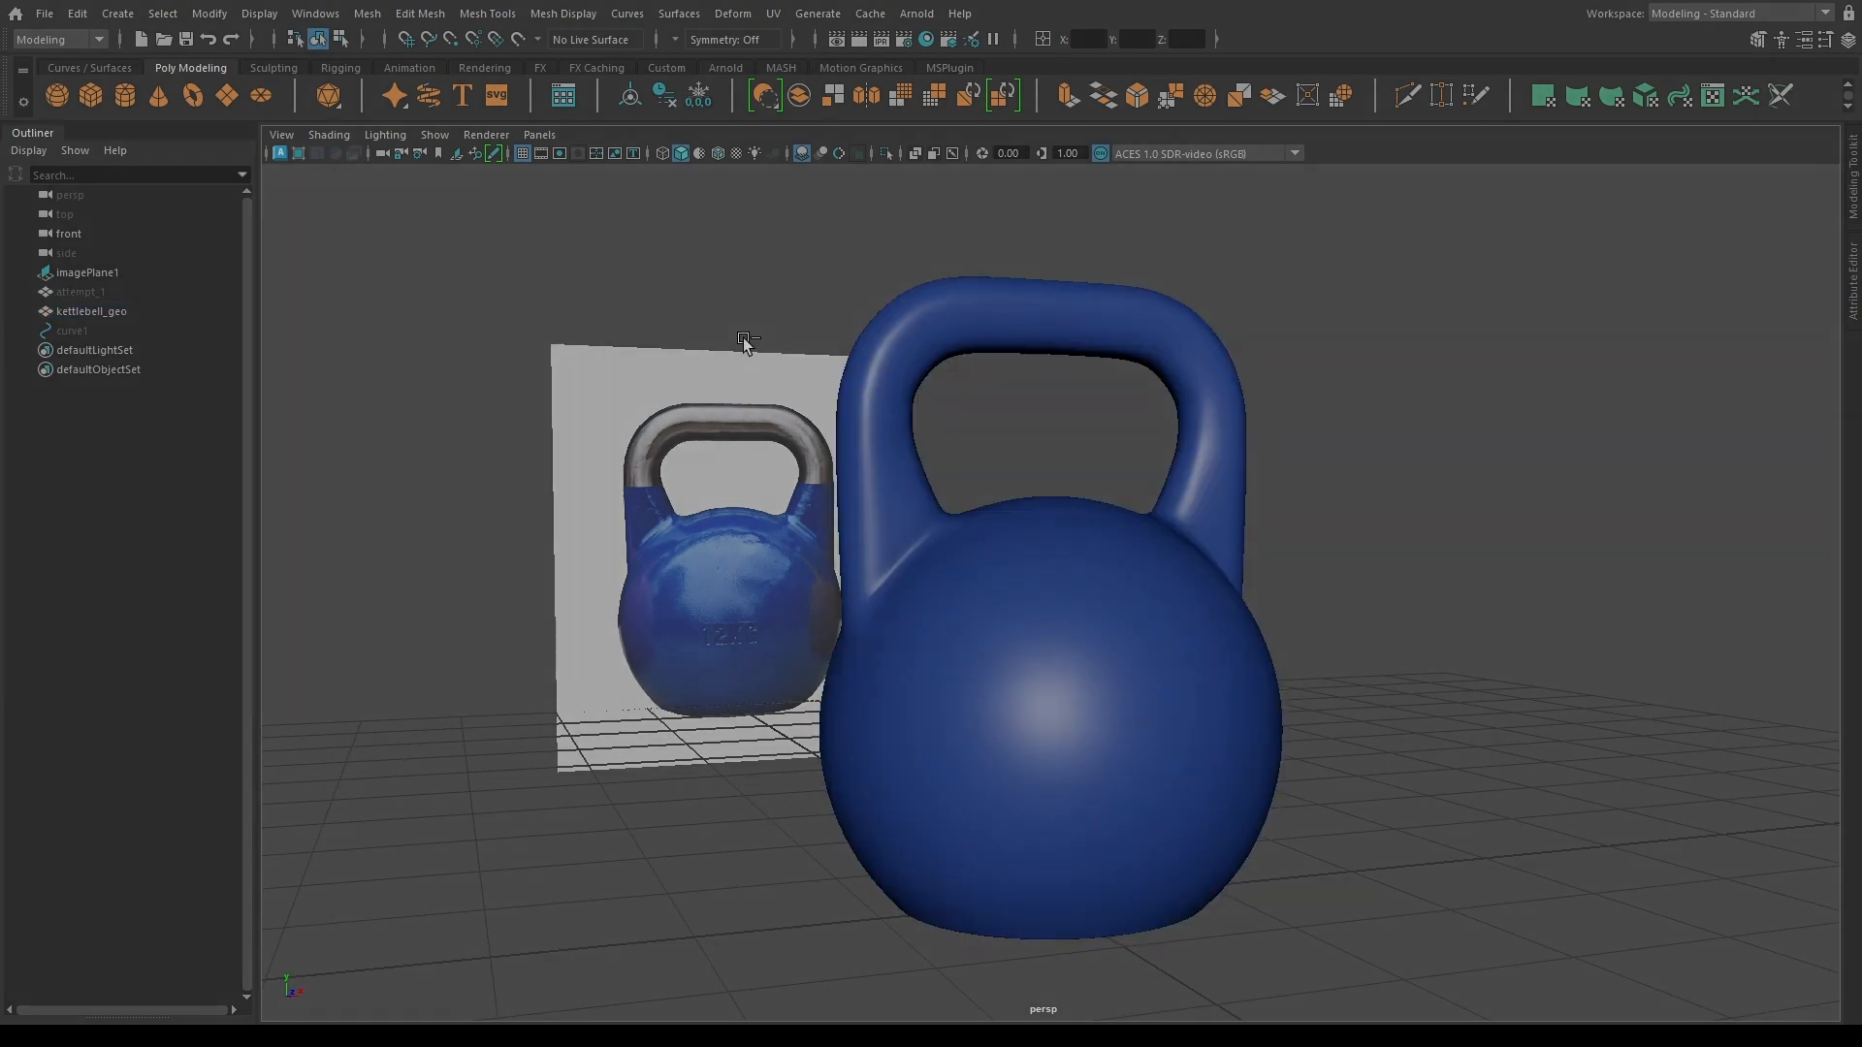
Move the kettlebell's pivot to its base, snapped to the grid origin.
{"action": "left_click", "coordinate": [987, 696]}
{"action": "left_click_drag", "start_coordinate": [989, 698], "coordinate": [1051, 831], "text": "alt"}
{"action": "key", "text": "d"}
{"action": "key", "text": "x"}
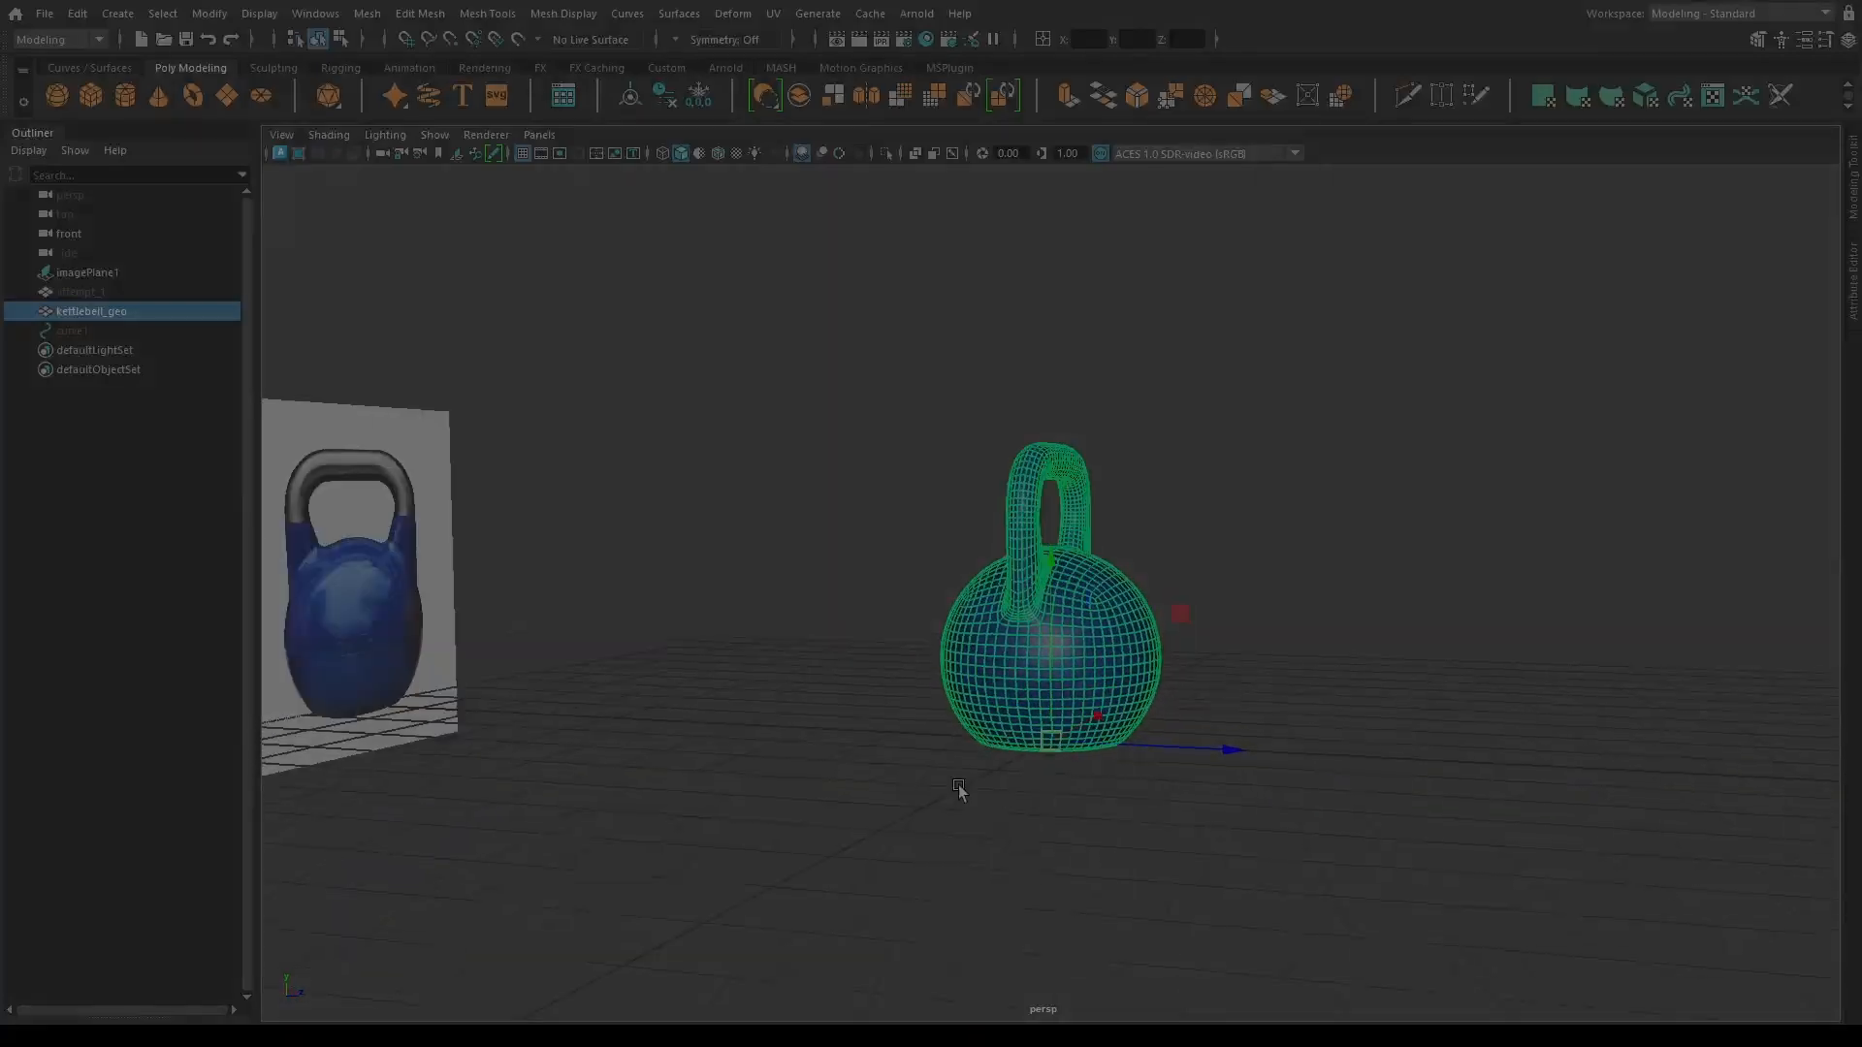
{"action": "left_click_drag", "start_coordinate": [893, 403], "coordinate": [743, 291], "text": "alt"}
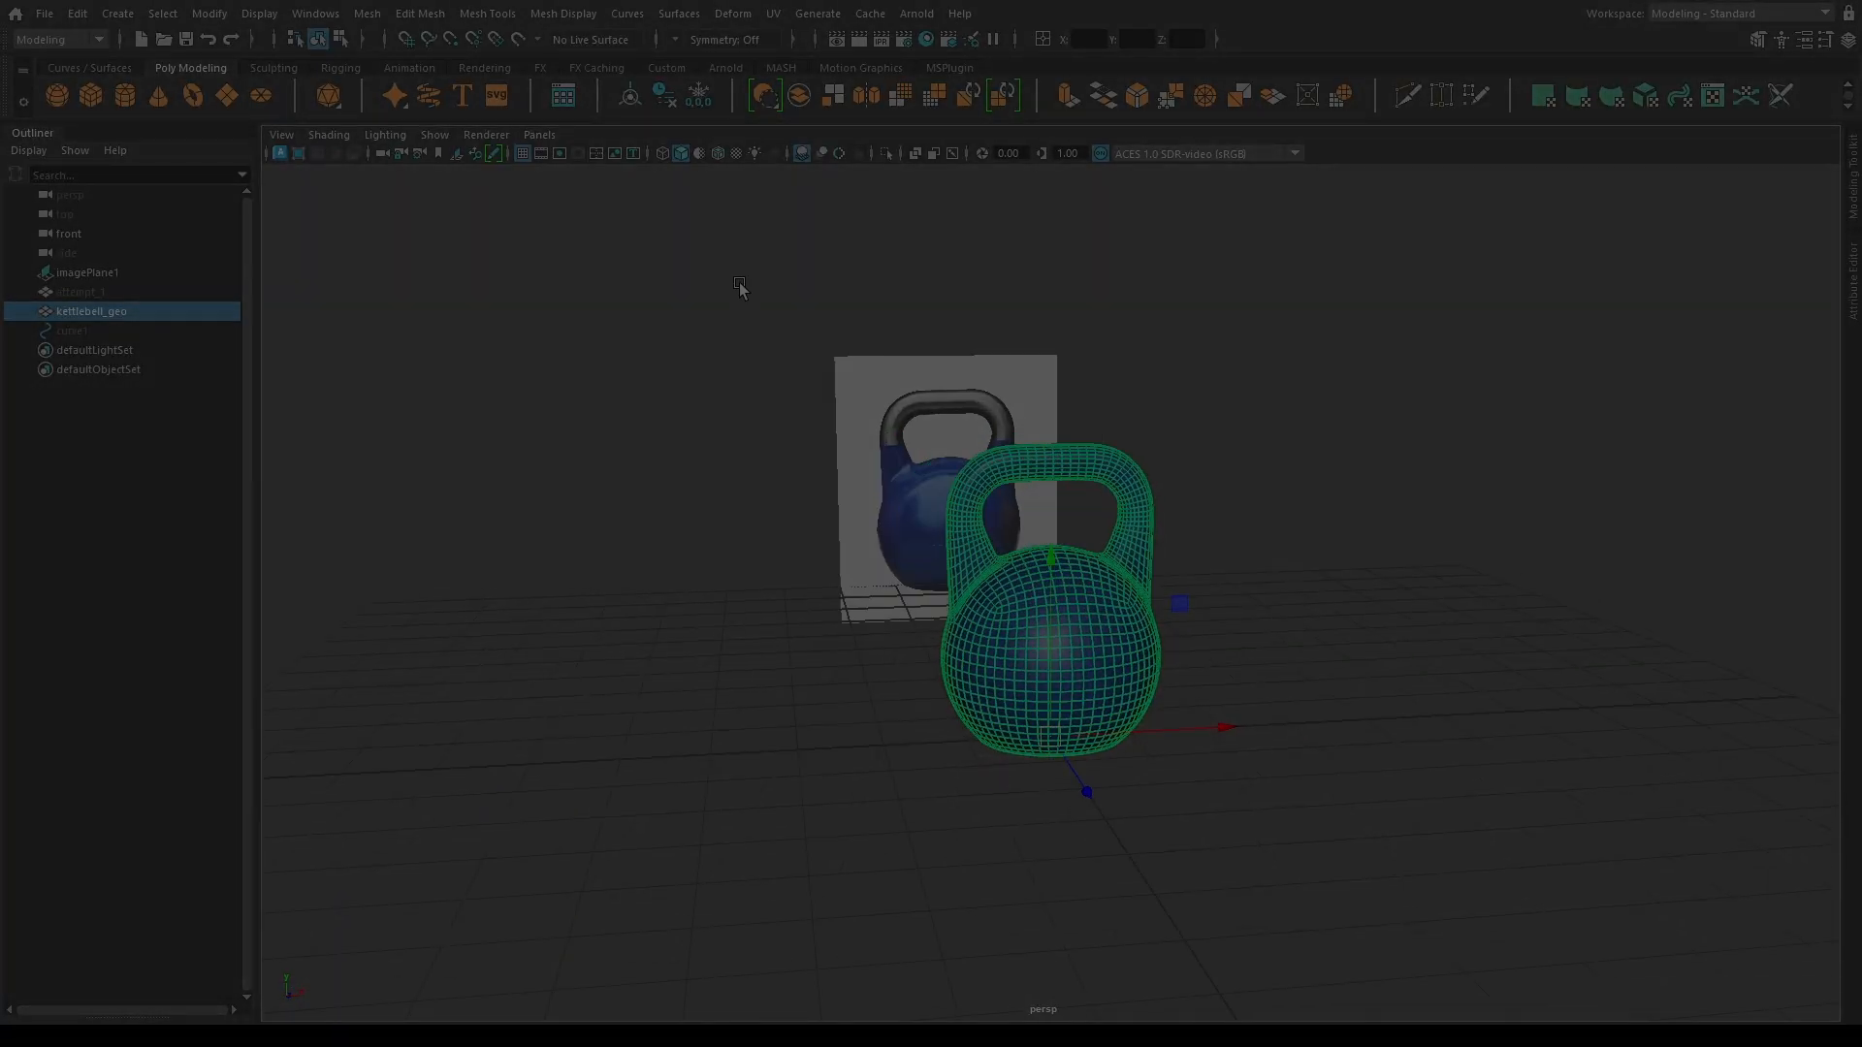
{"action": "left_click", "coordinate": [678, 200]}
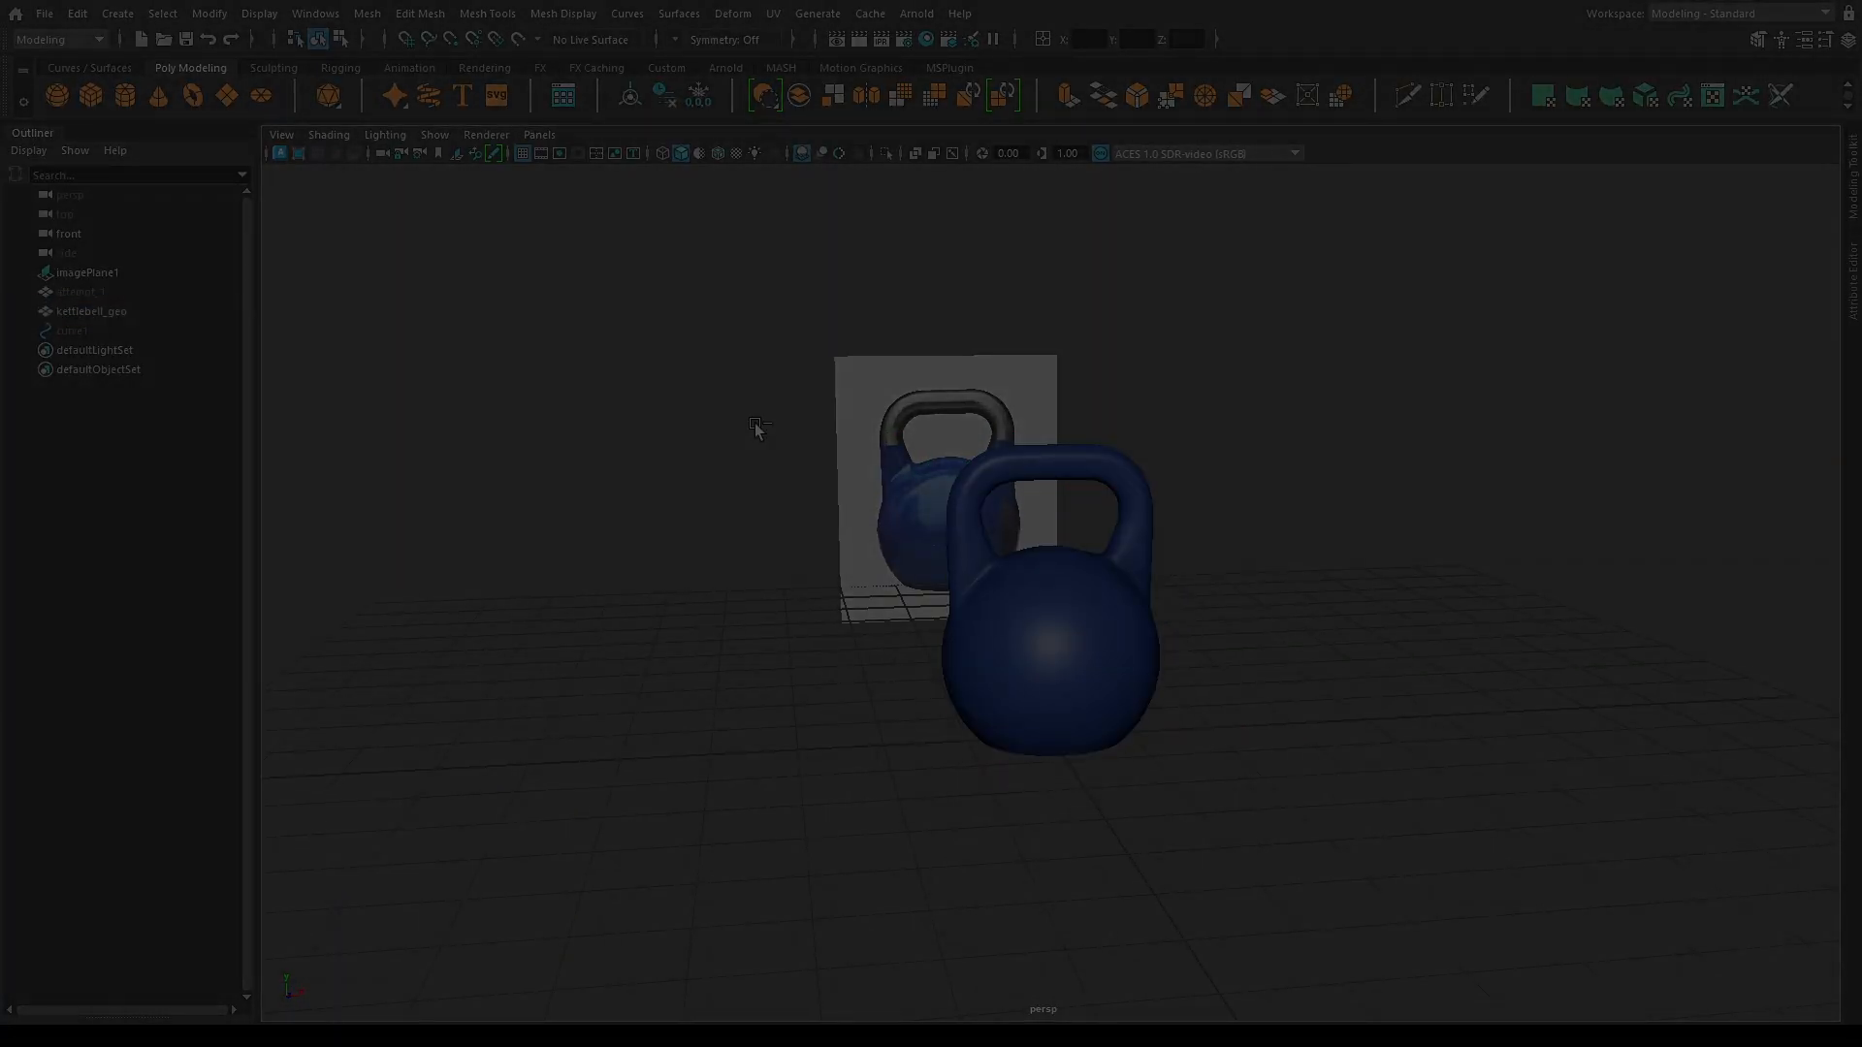
{"action": "left_click", "coordinate": [80, 332]}
{"action": "left_click_drag", "start_coordinate": [70, 313], "coordinate": [69, 311]}
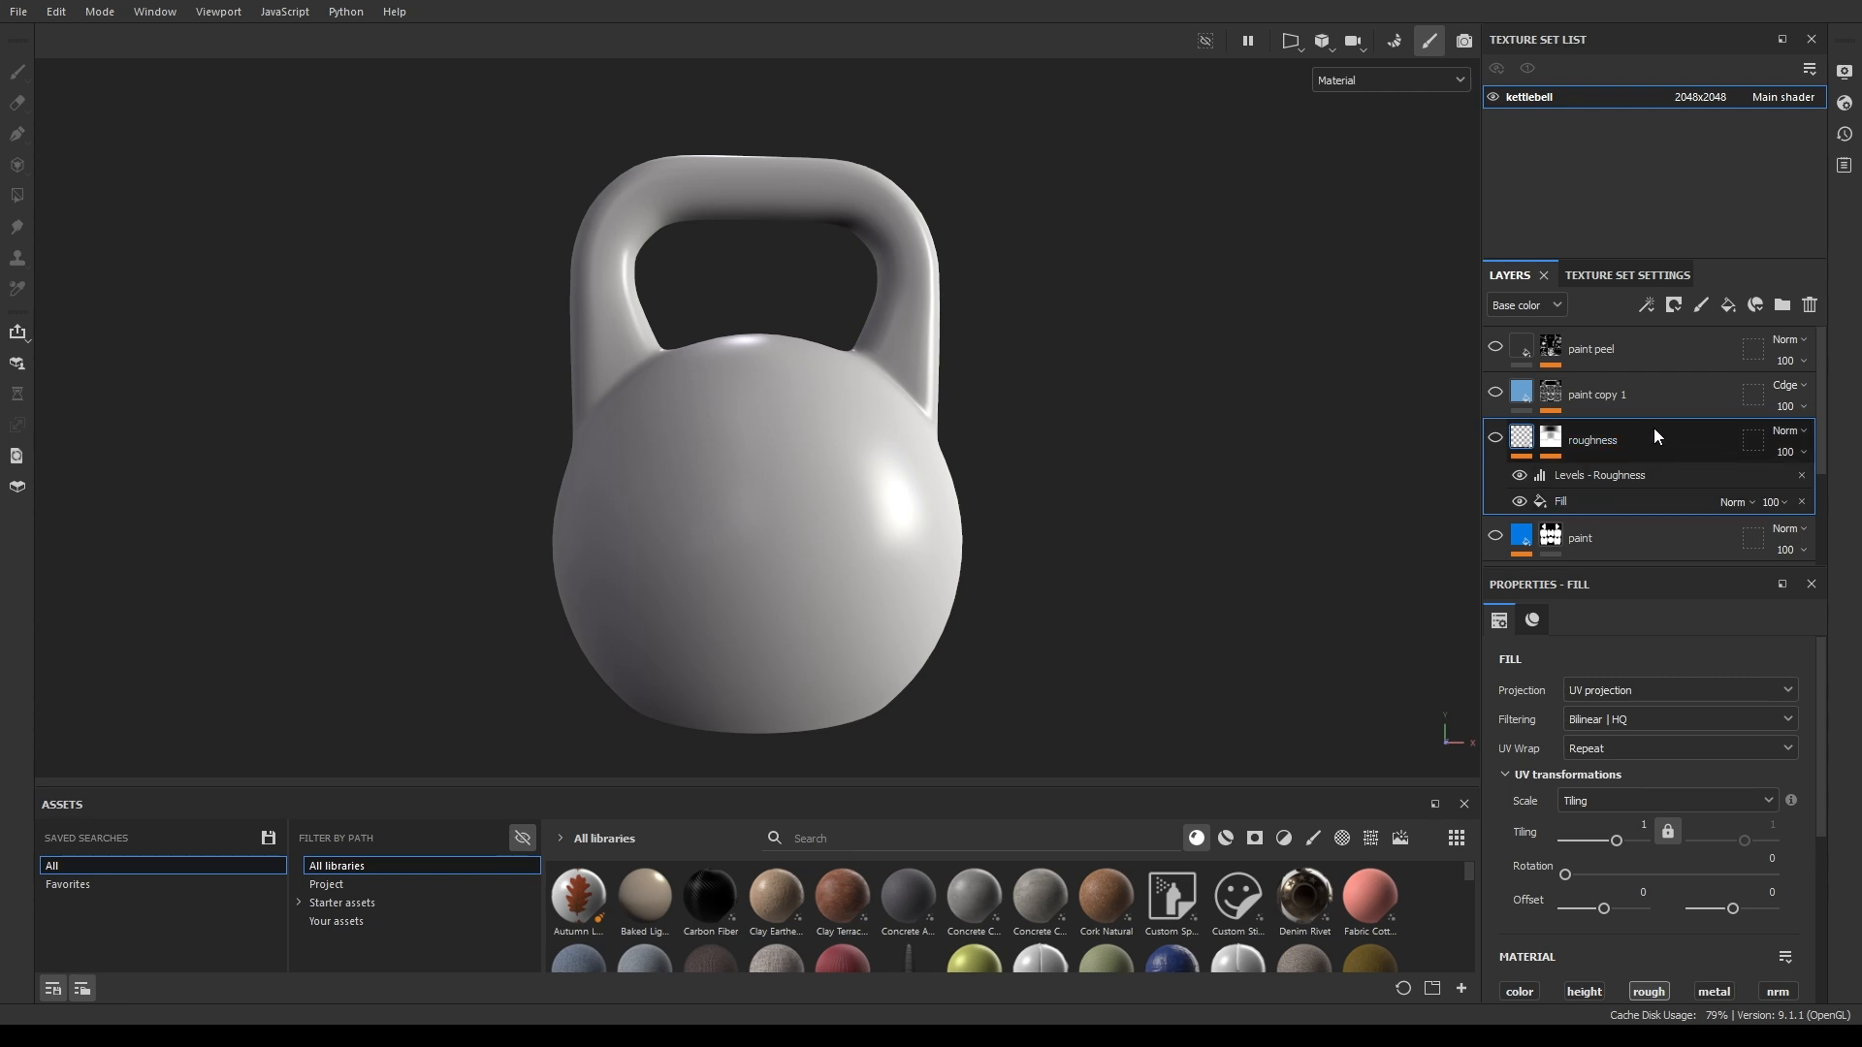
Switch to Substance 3D Painter and review the kettlebell's layer stack, texture set properties, channels and mesh maps.
{"action": "scroll", "coordinate": [1654, 427], "scroll_direction": "down", "scroll_amount": 3}
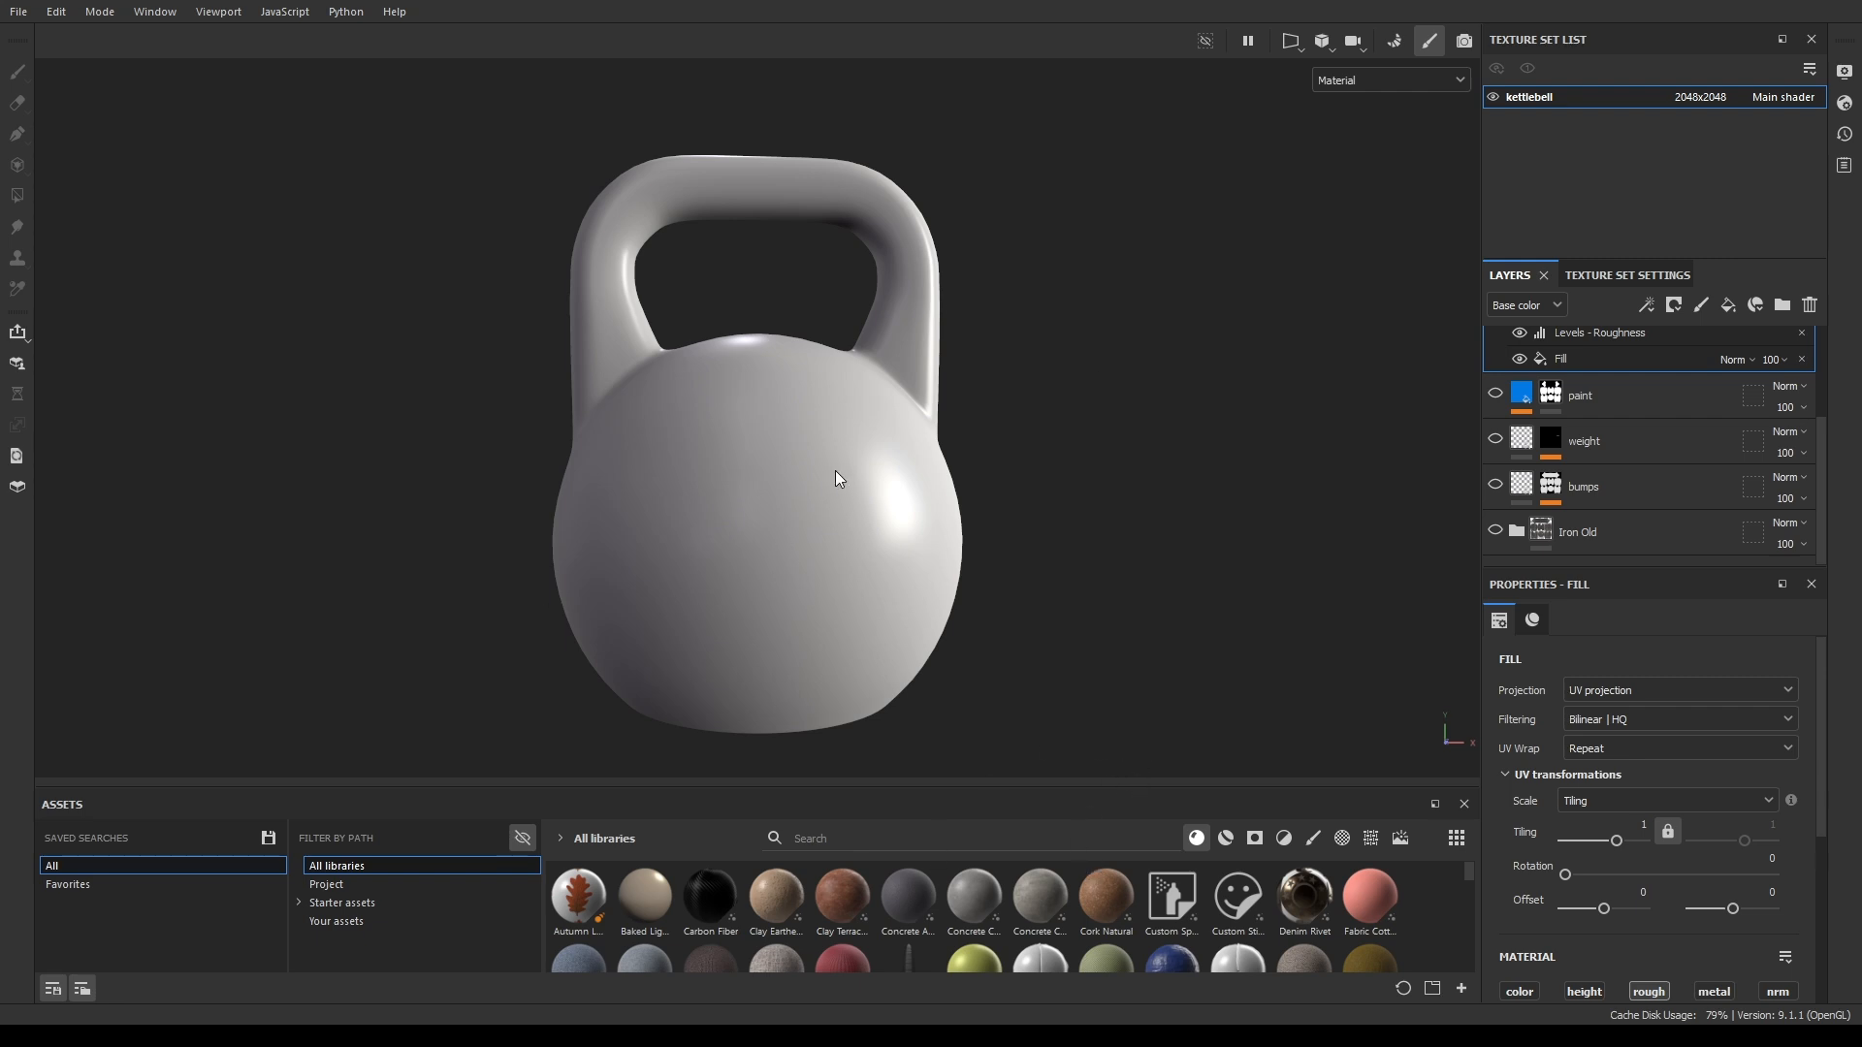
{"action": "left_click", "coordinate": [1617, 271]}
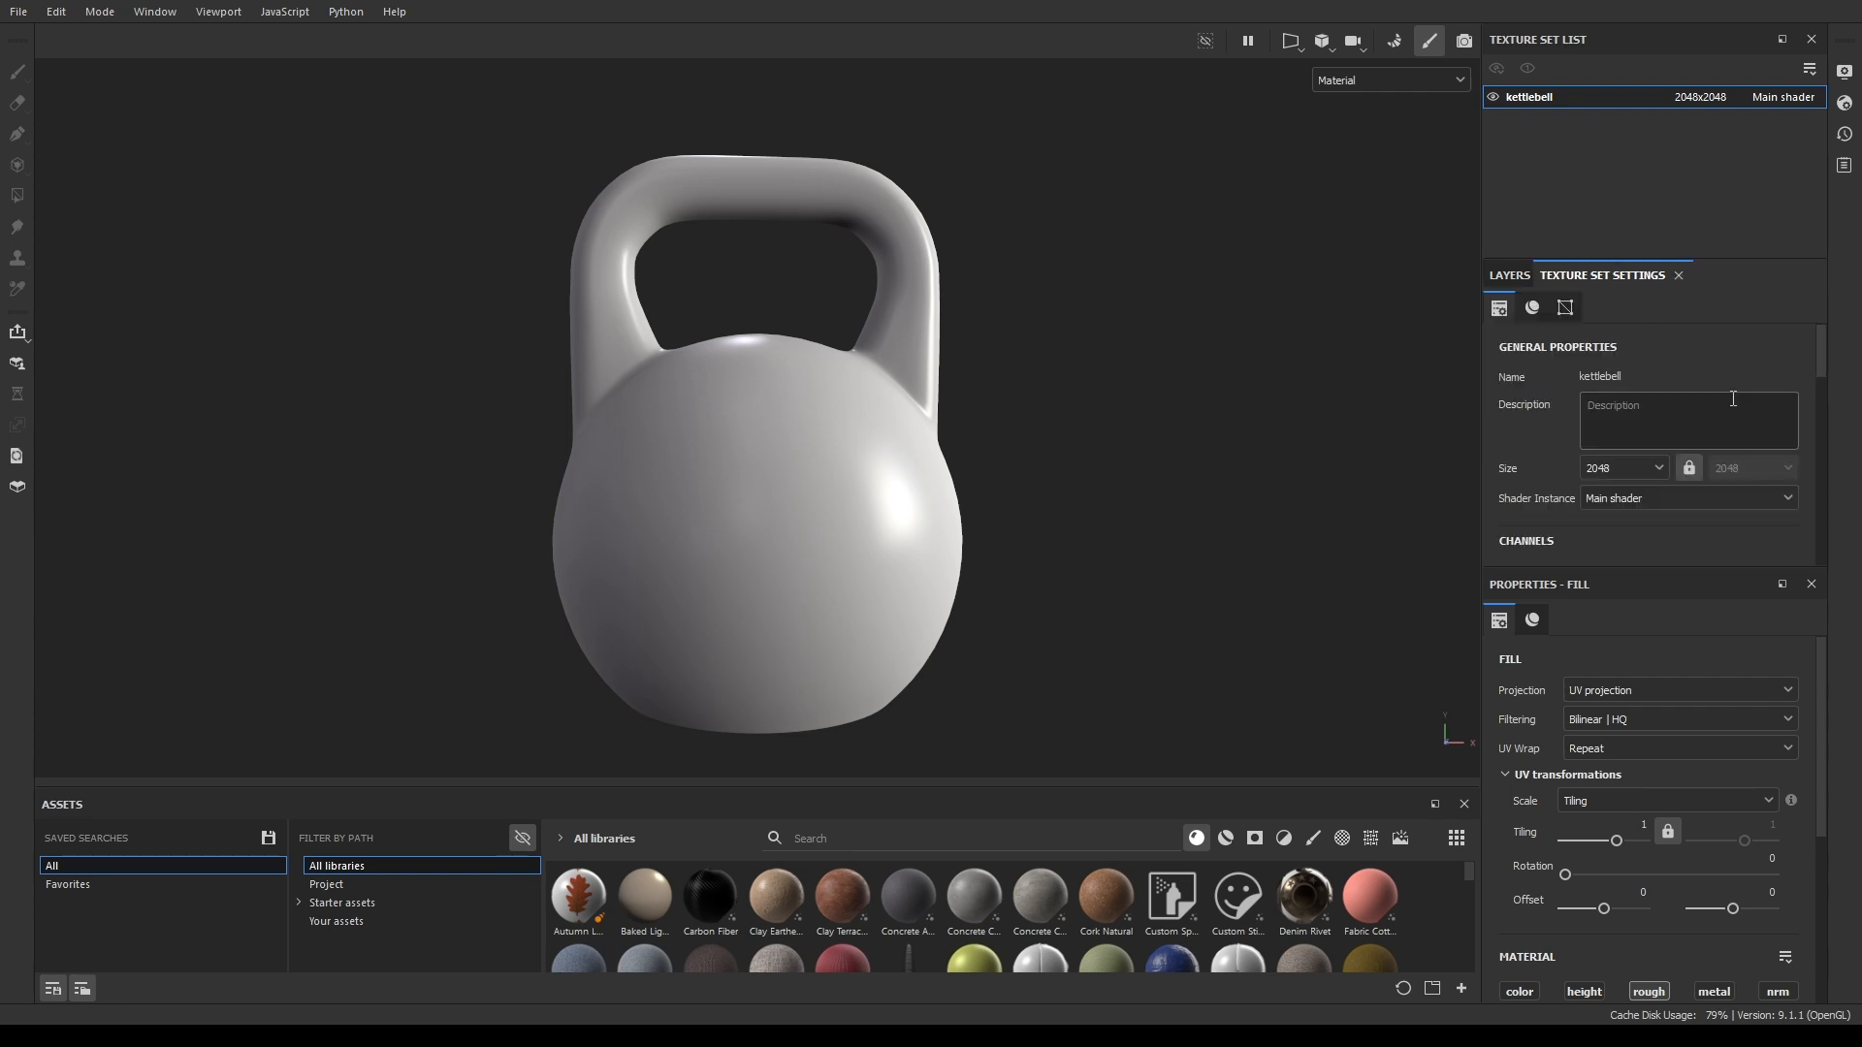
{"action": "scroll", "coordinate": [1820, 373], "scroll_direction": "down", "scroll_amount": 3}
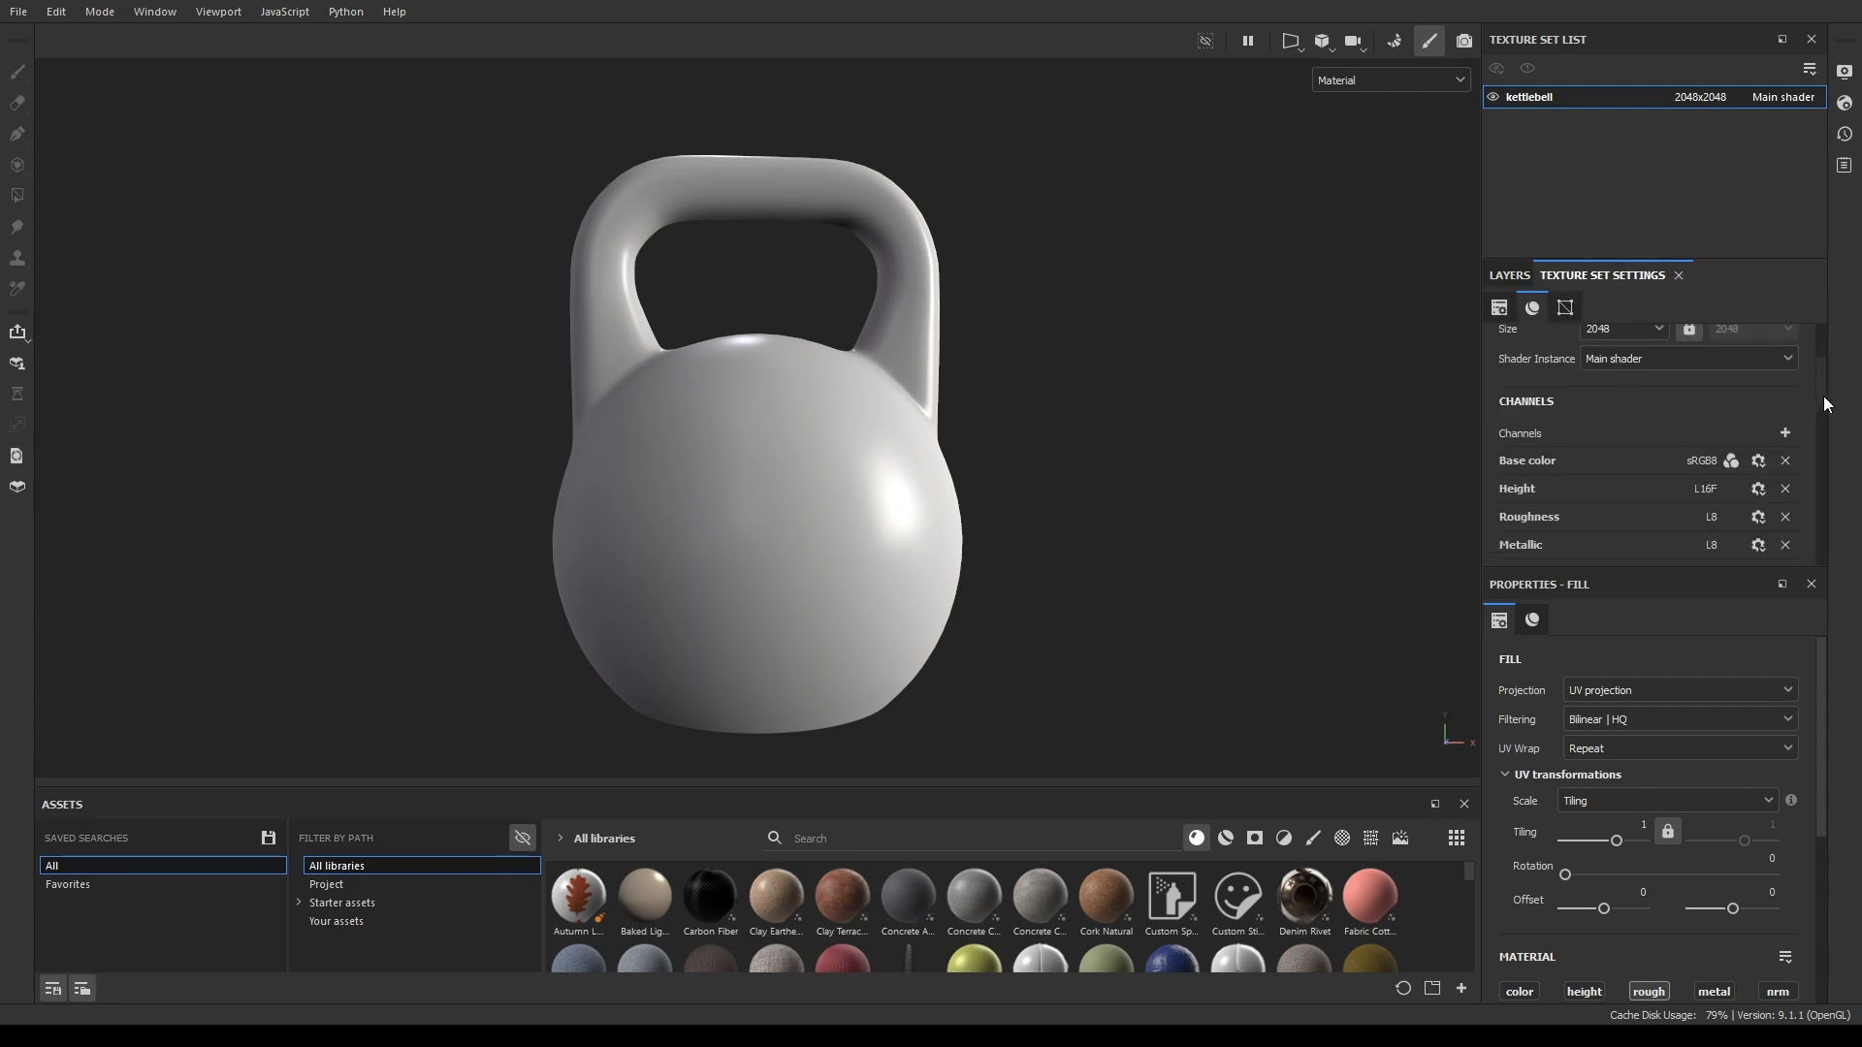
{"action": "scroll", "coordinate": [1823, 369], "scroll_direction": "up", "scroll_amount": 3}
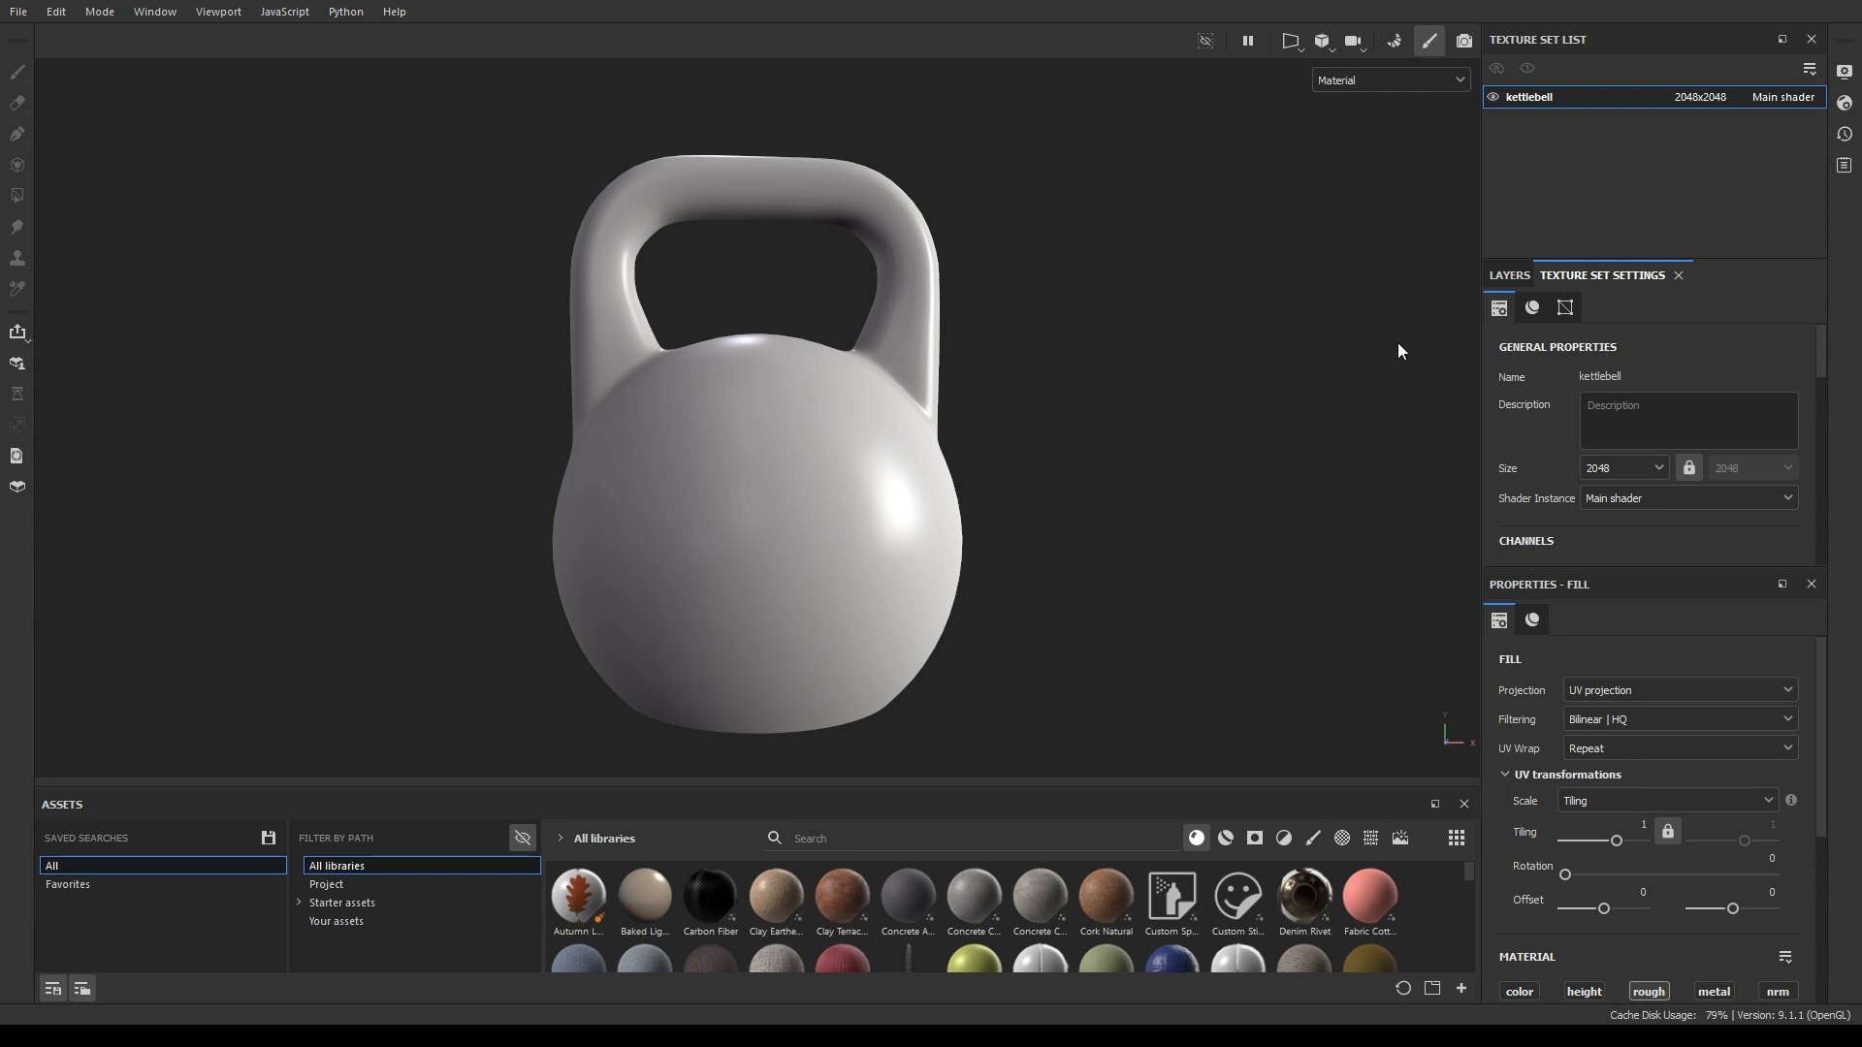
{"action": "left_click_drag", "start_coordinate": [1828, 365], "coordinate": [1827, 511]}
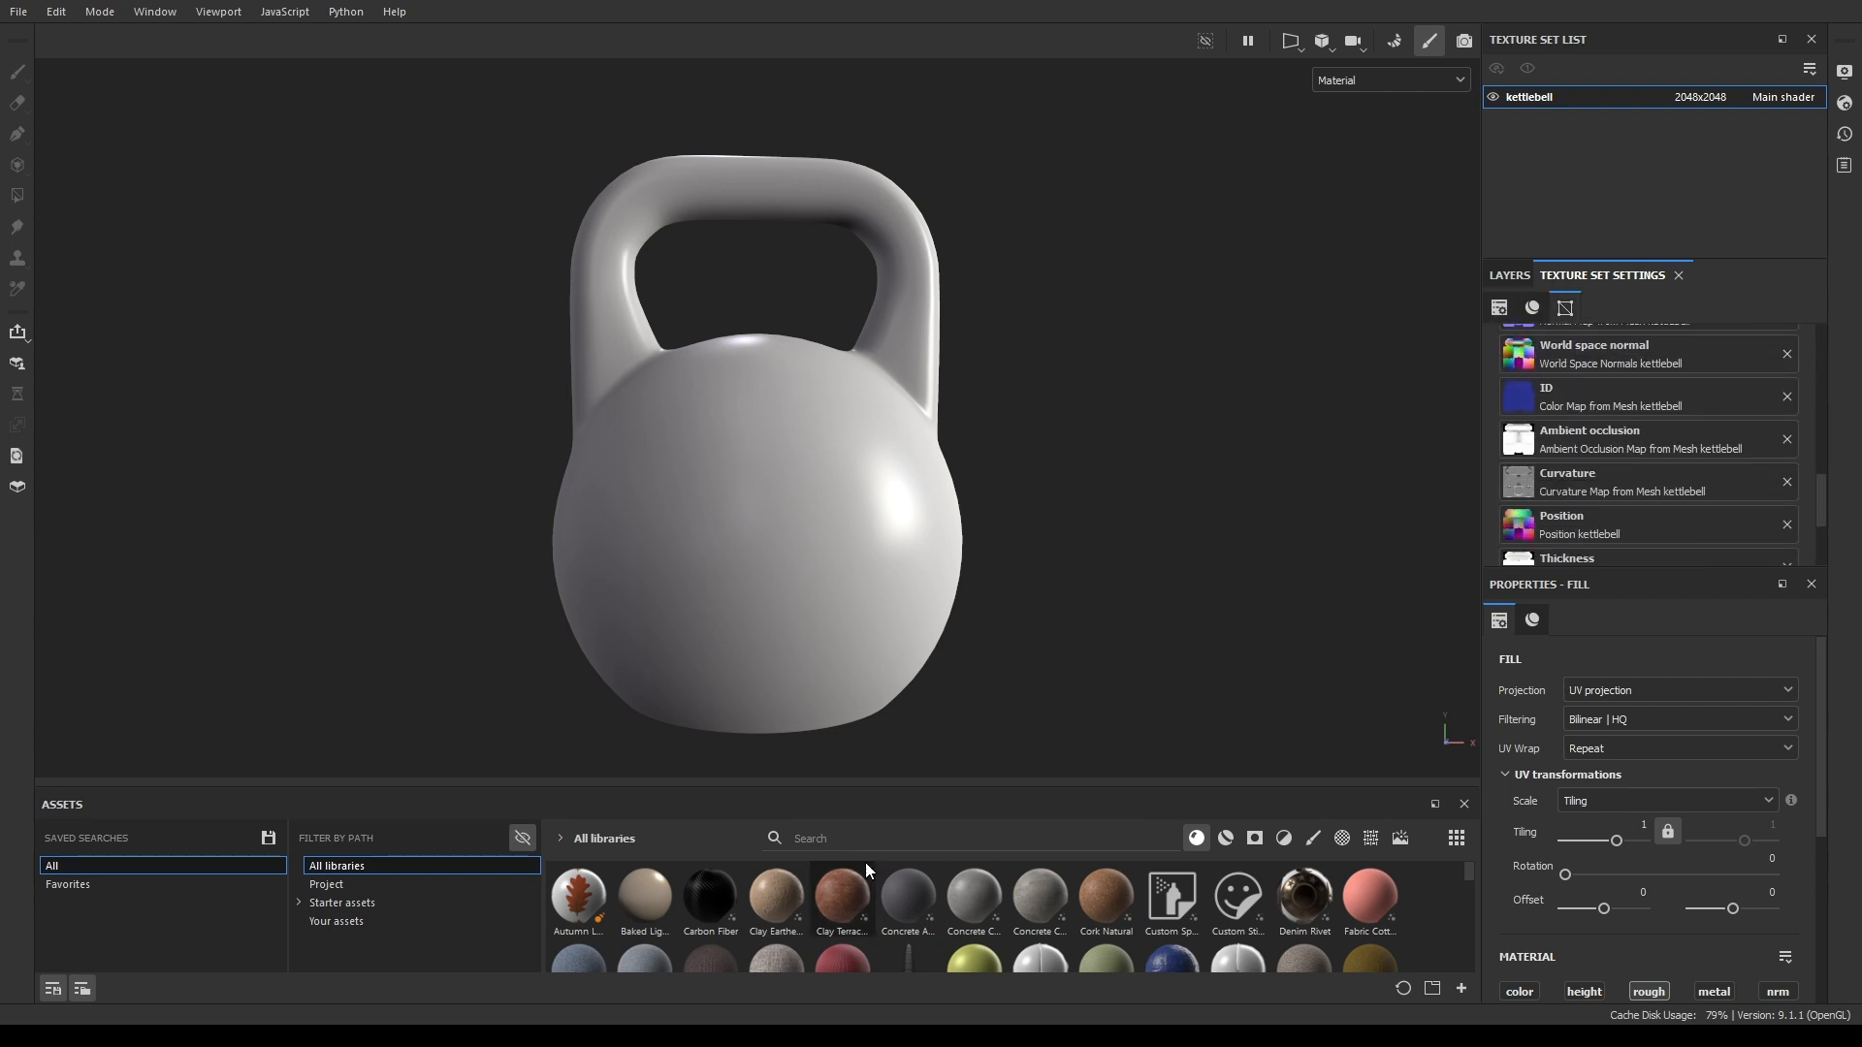
Browse the smart materials in the asset library and examine the texture set's mesh map baking section.
{"action": "scroll", "coordinate": [1059, 886], "scroll_direction": "down", "scroll_amount": 2}
{"action": "left_click", "coordinate": [1225, 839]}
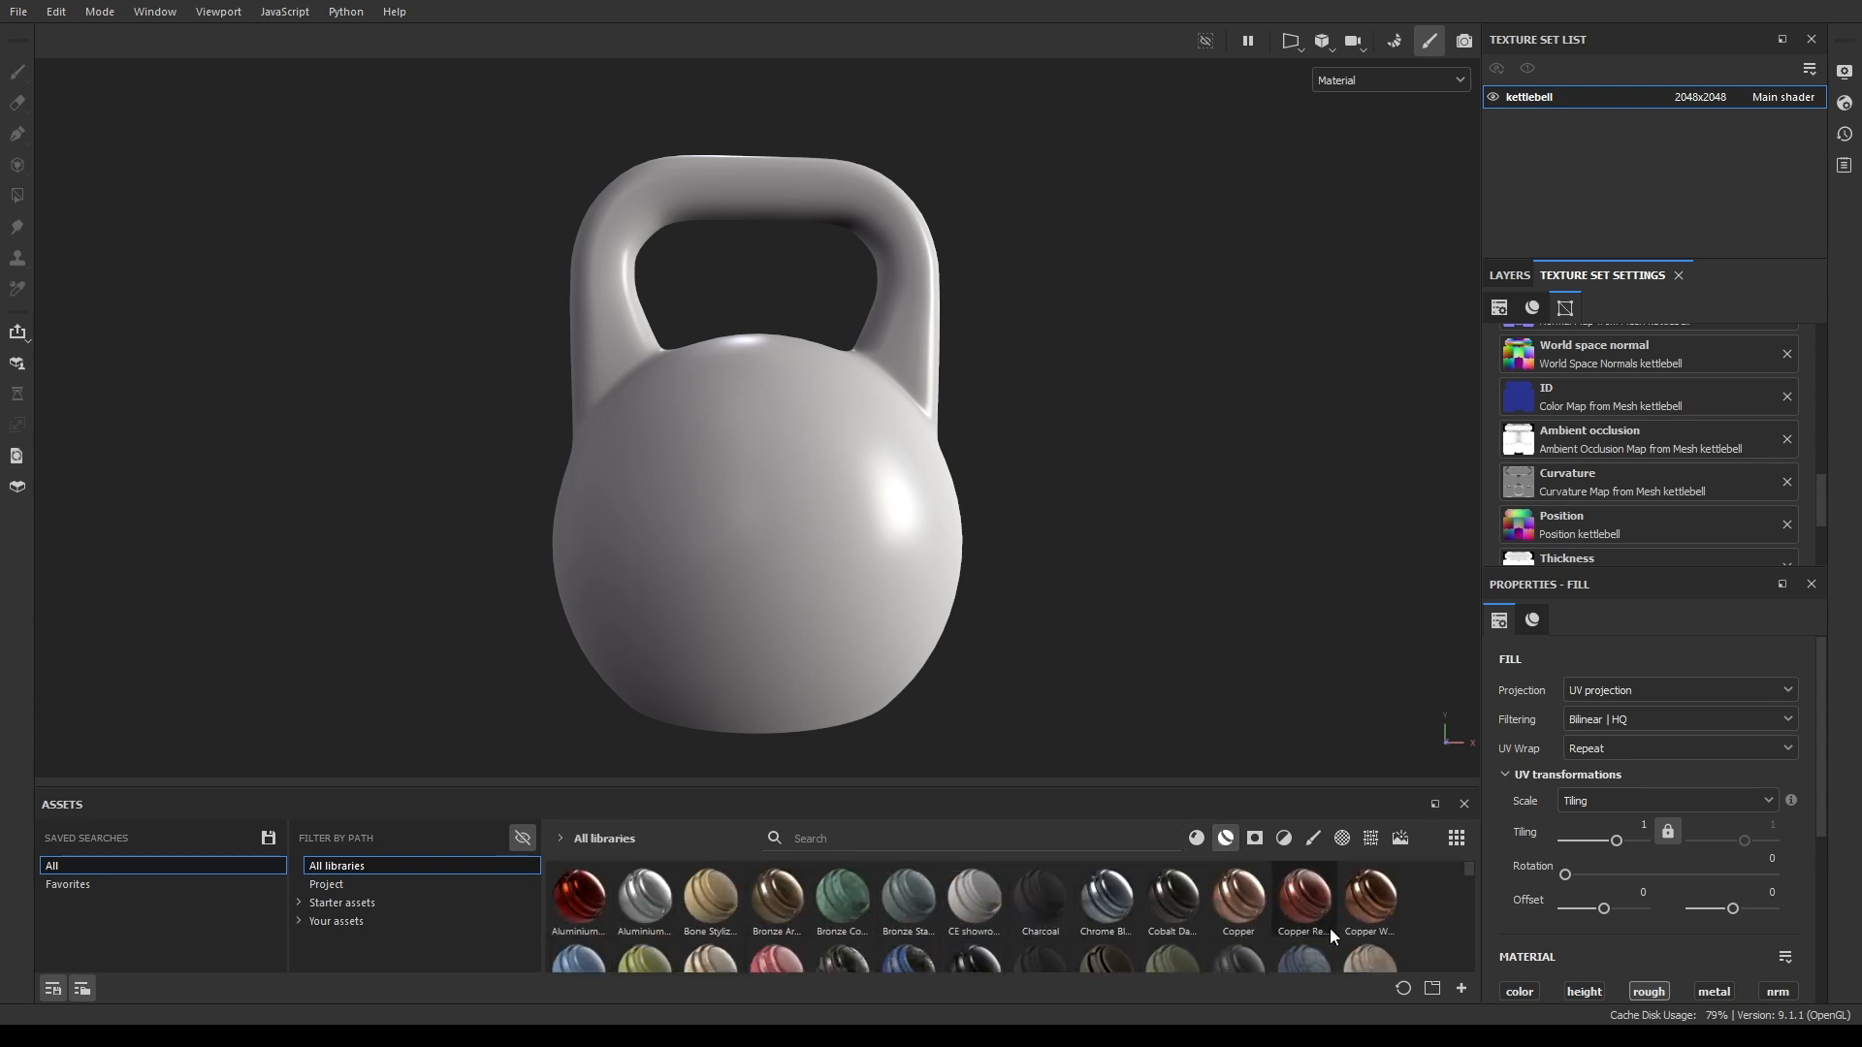
{"action": "scroll", "coordinate": [1312, 933], "scroll_direction": "down", "scroll_amount": 5}
{"action": "scroll", "coordinate": [1202, 928], "scroll_direction": "up", "scroll_amount": 5}
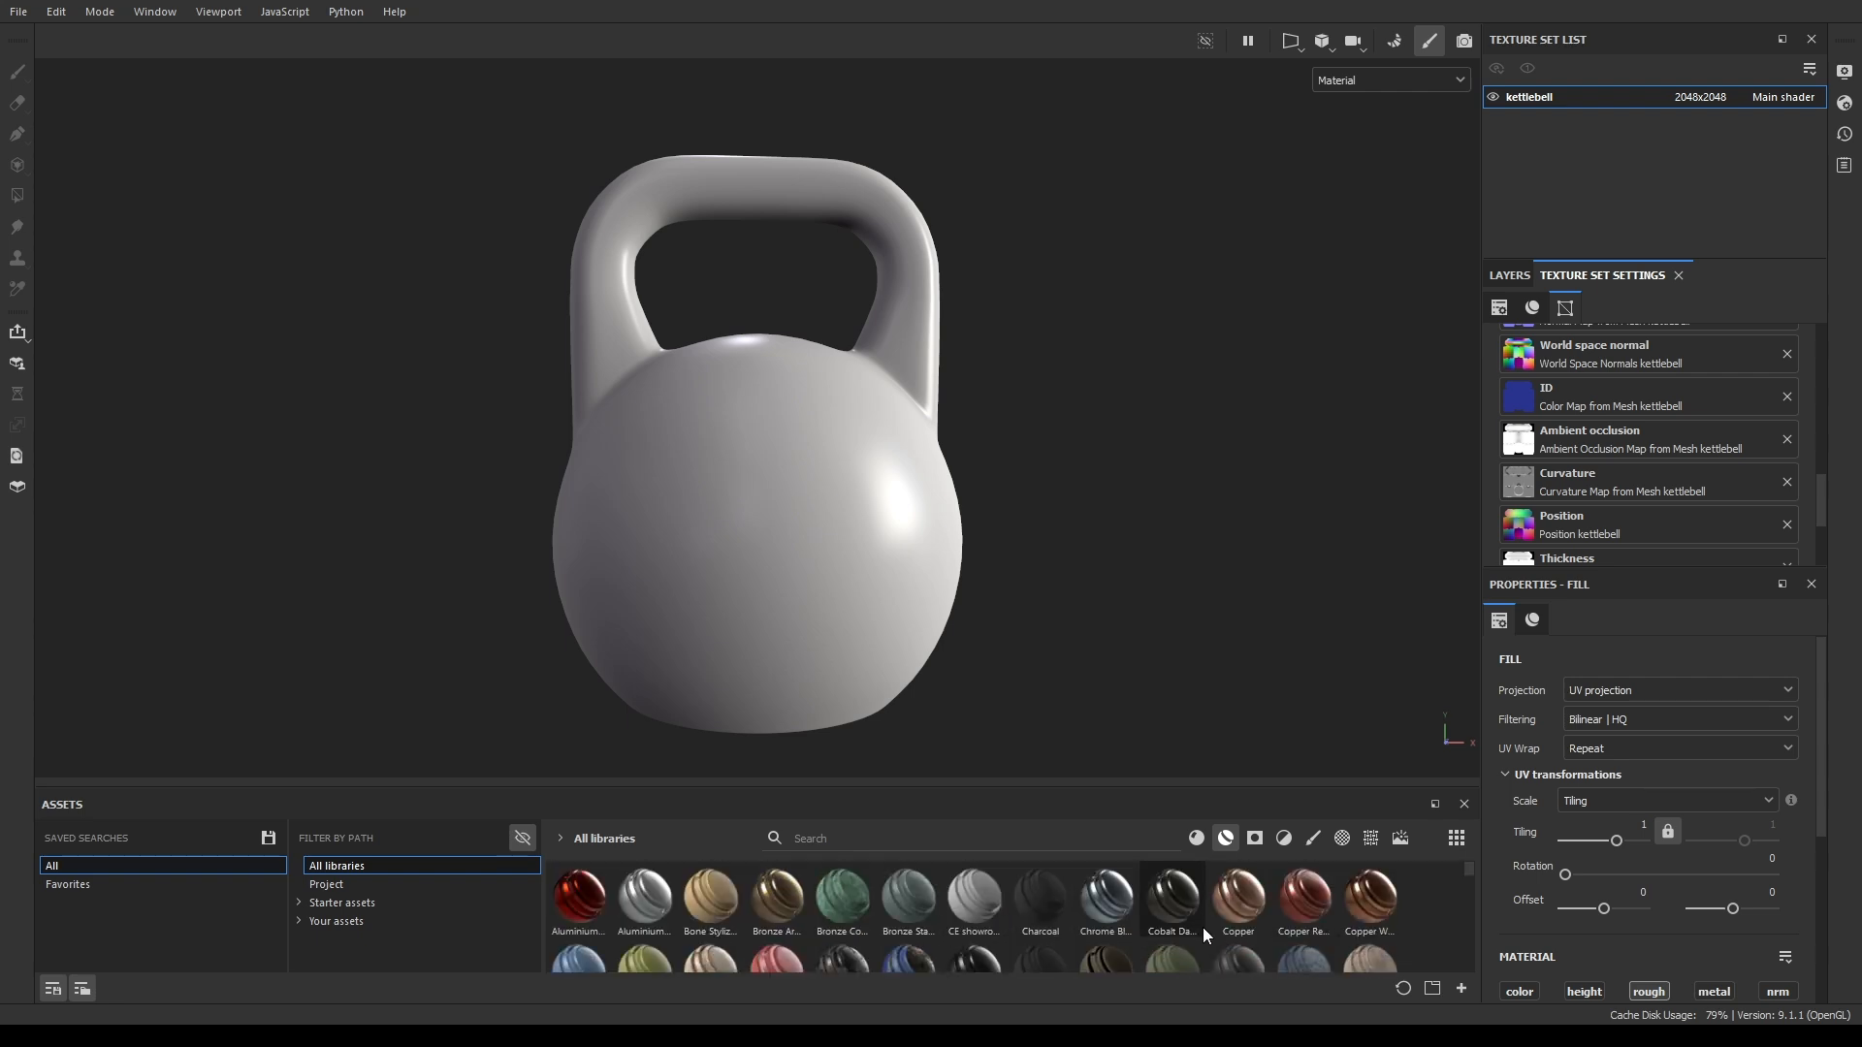
{"action": "scroll", "coordinate": [1743, 455], "scroll_direction": "up", "scroll_amount": 4}
{"action": "scroll", "coordinate": [1733, 499], "scroll_direction": "down", "scroll_amount": 2}
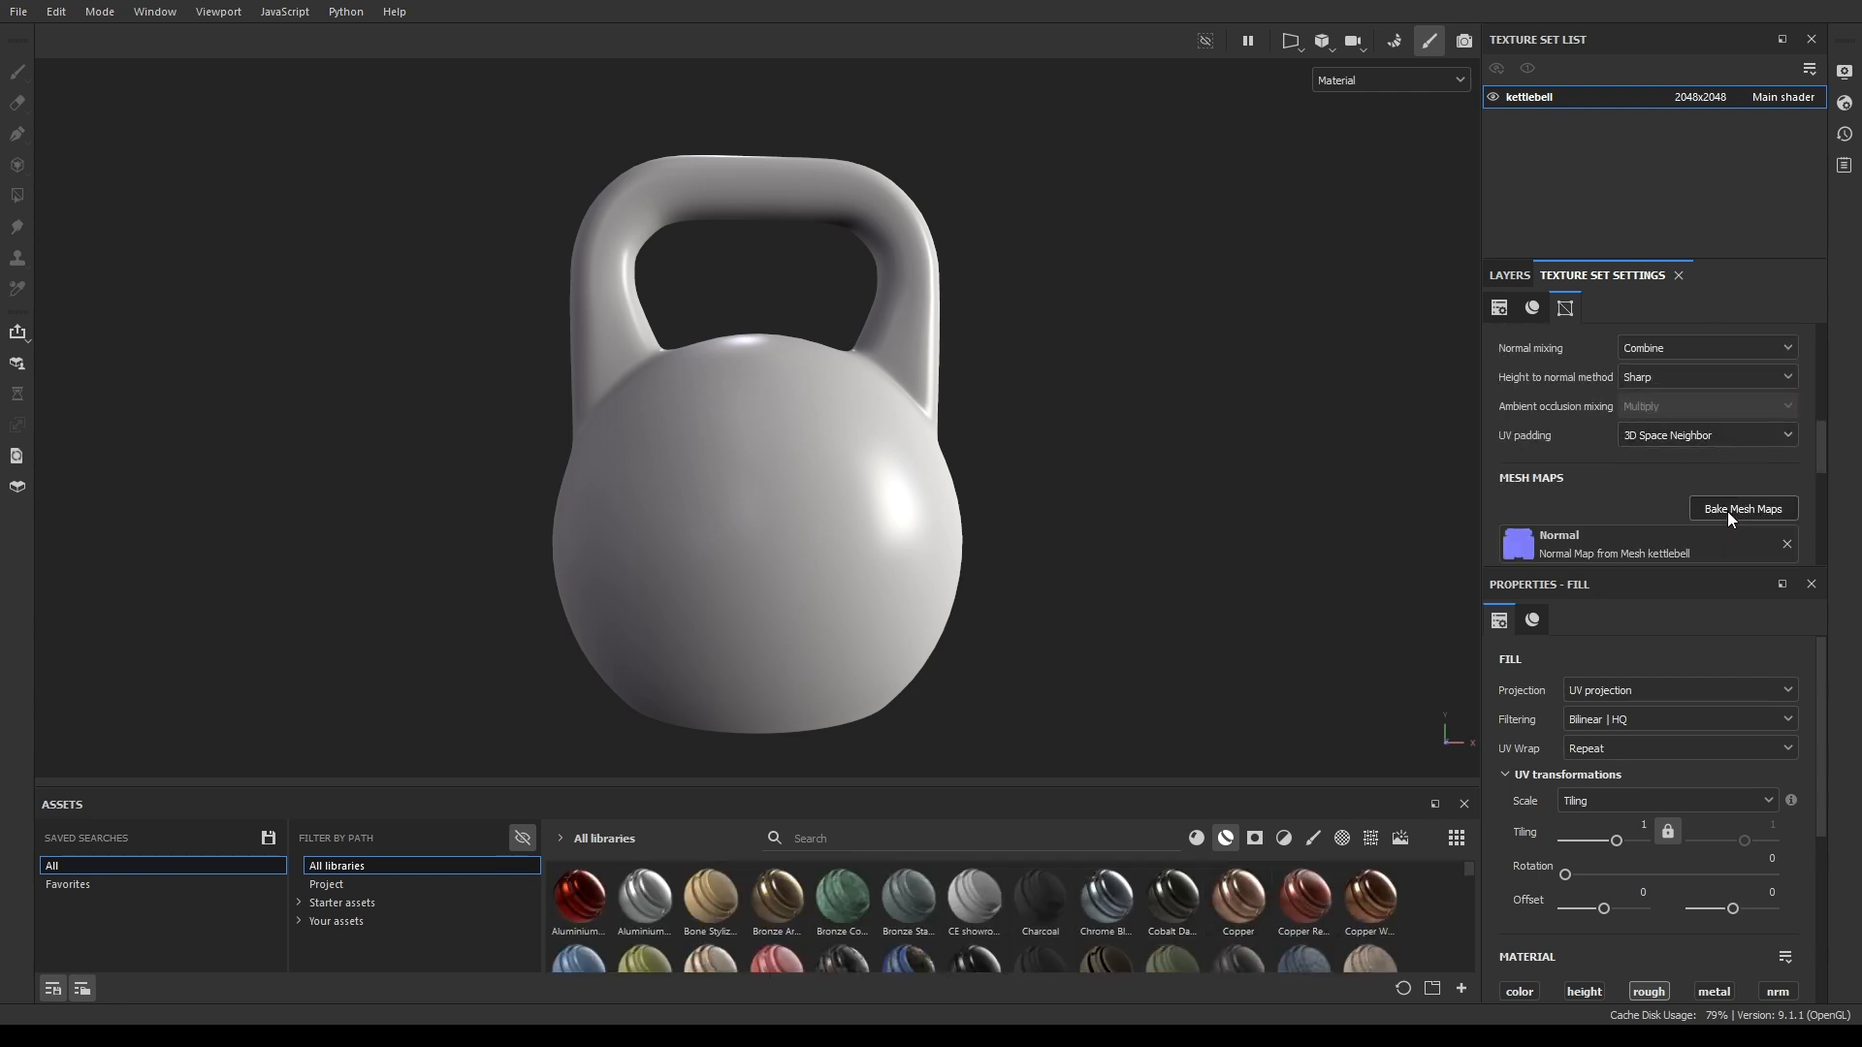
Review the mesh map baking settings, including the common and ambient occlusion options, and return to painting mode without baking.
{"action": "left_click", "coordinate": [1730, 514]}
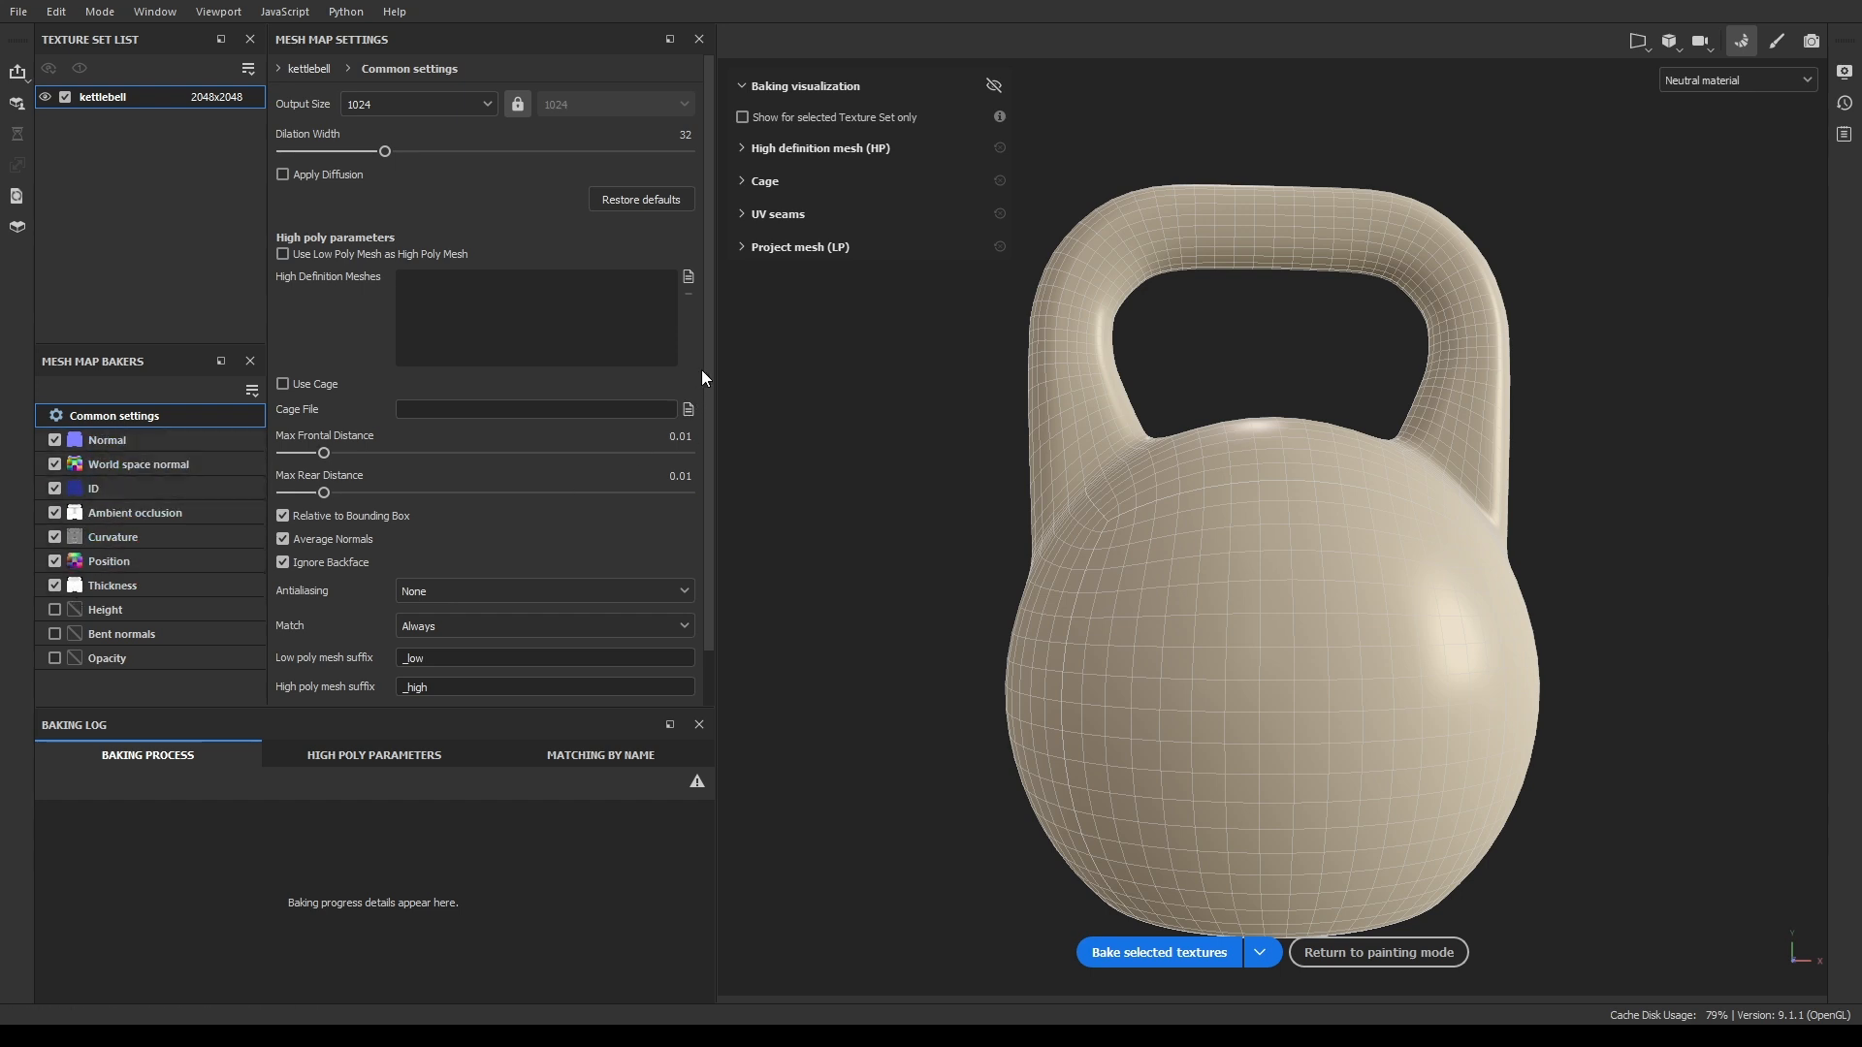
{"action": "scroll", "coordinate": [707, 367], "scroll_direction": "down", "scroll_amount": 2}
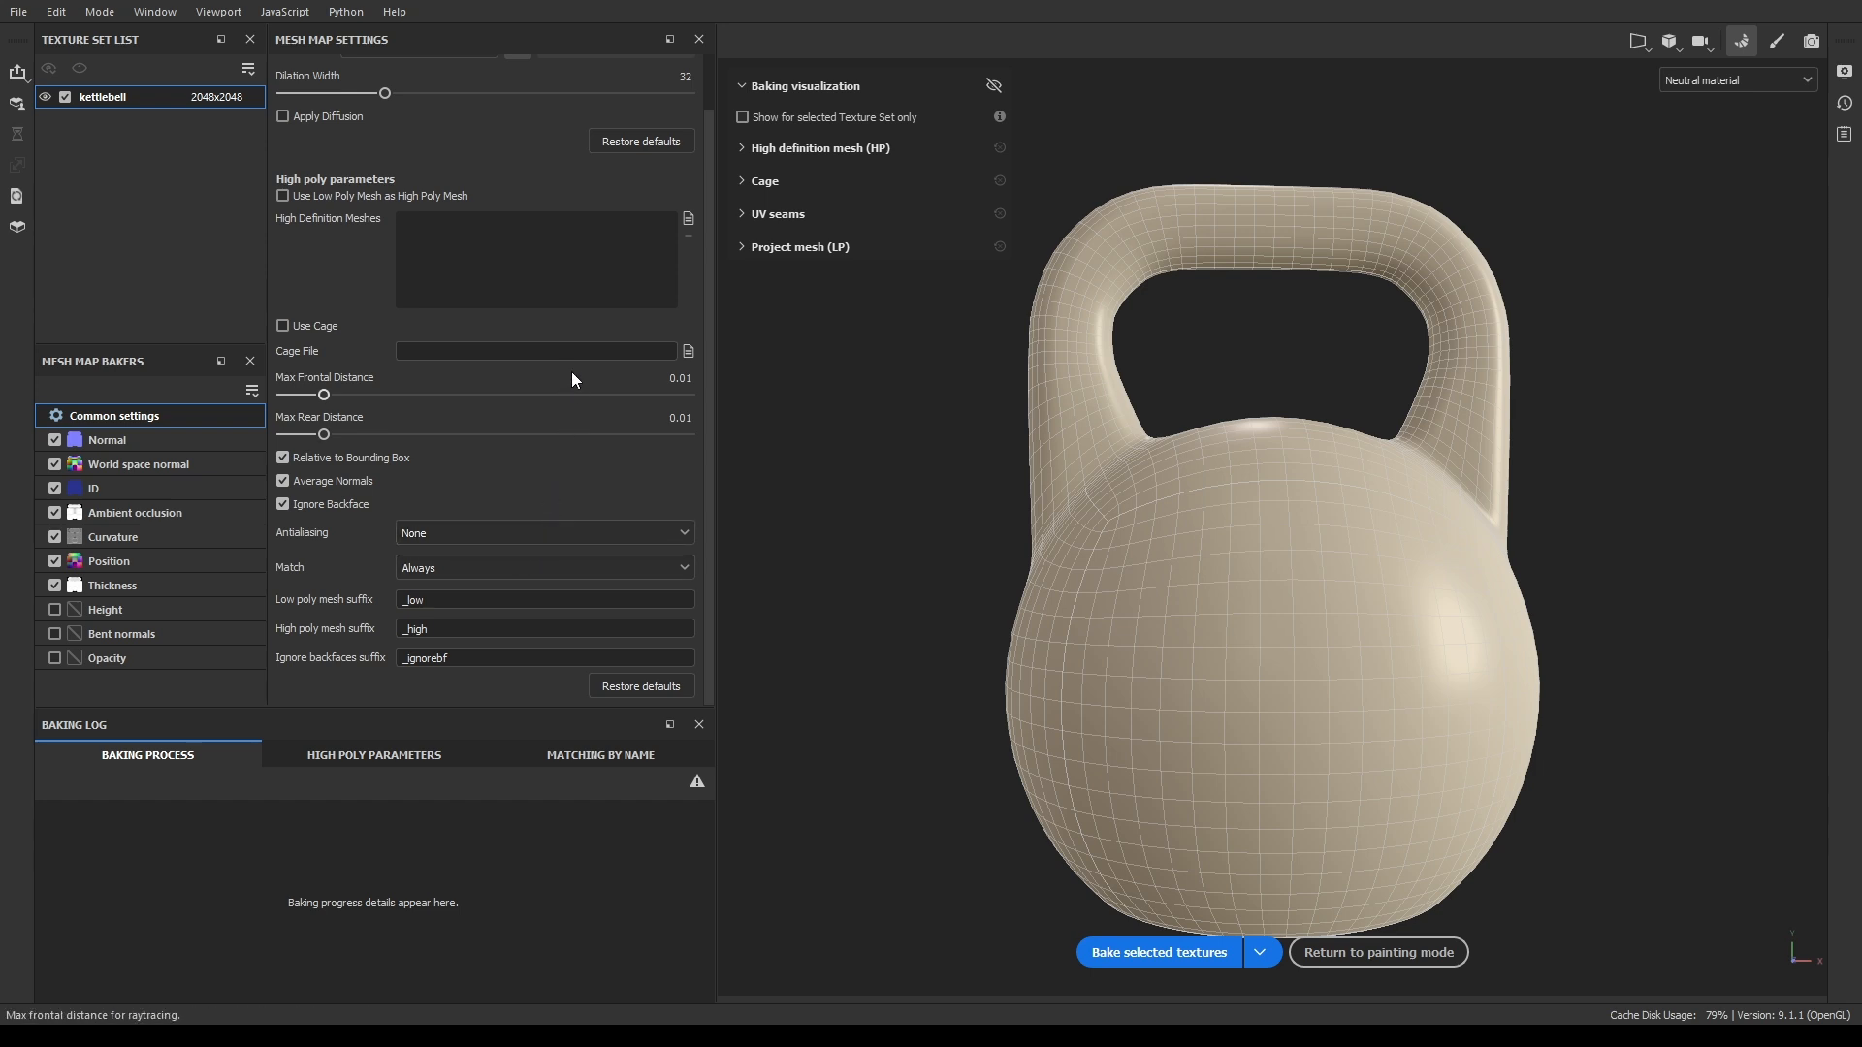
{"action": "scroll", "coordinate": [621, 313], "scroll_direction": "up", "scroll_amount": 2}
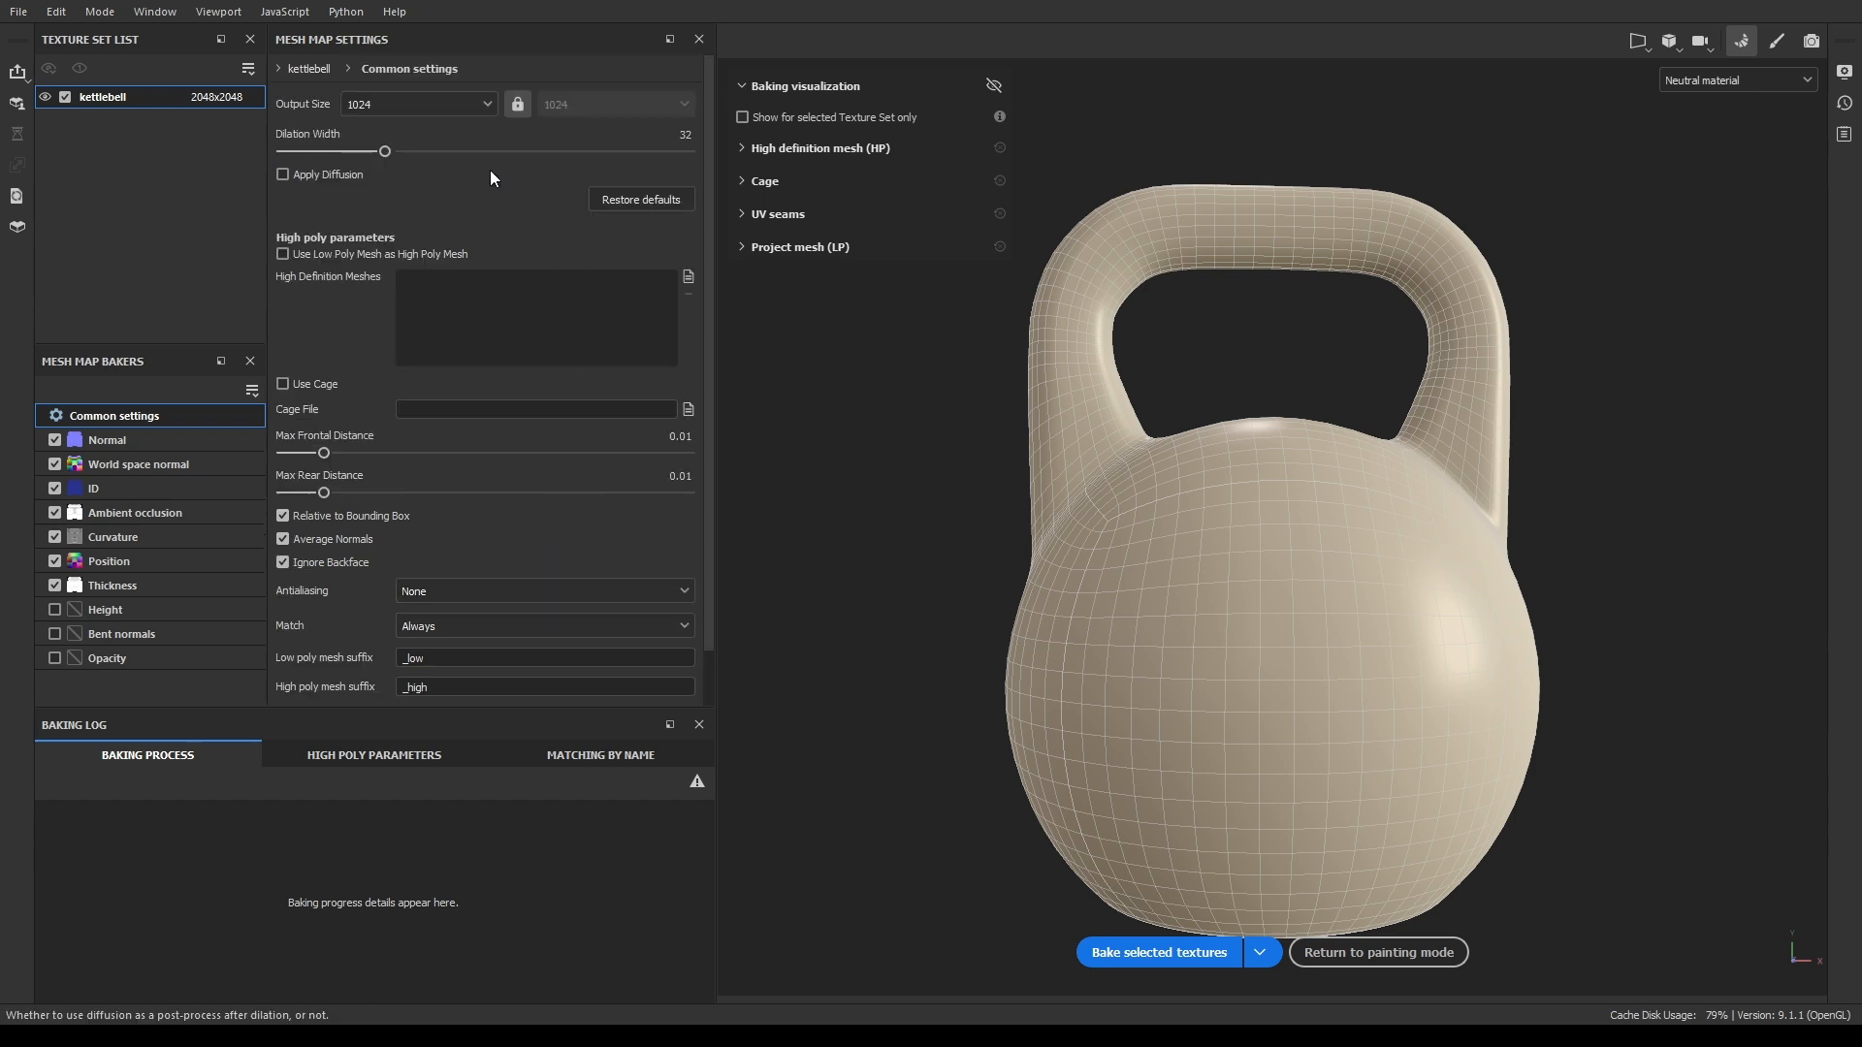
{"action": "scroll", "coordinate": [485, 475], "scroll_direction": "down", "scroll_amount": 2}
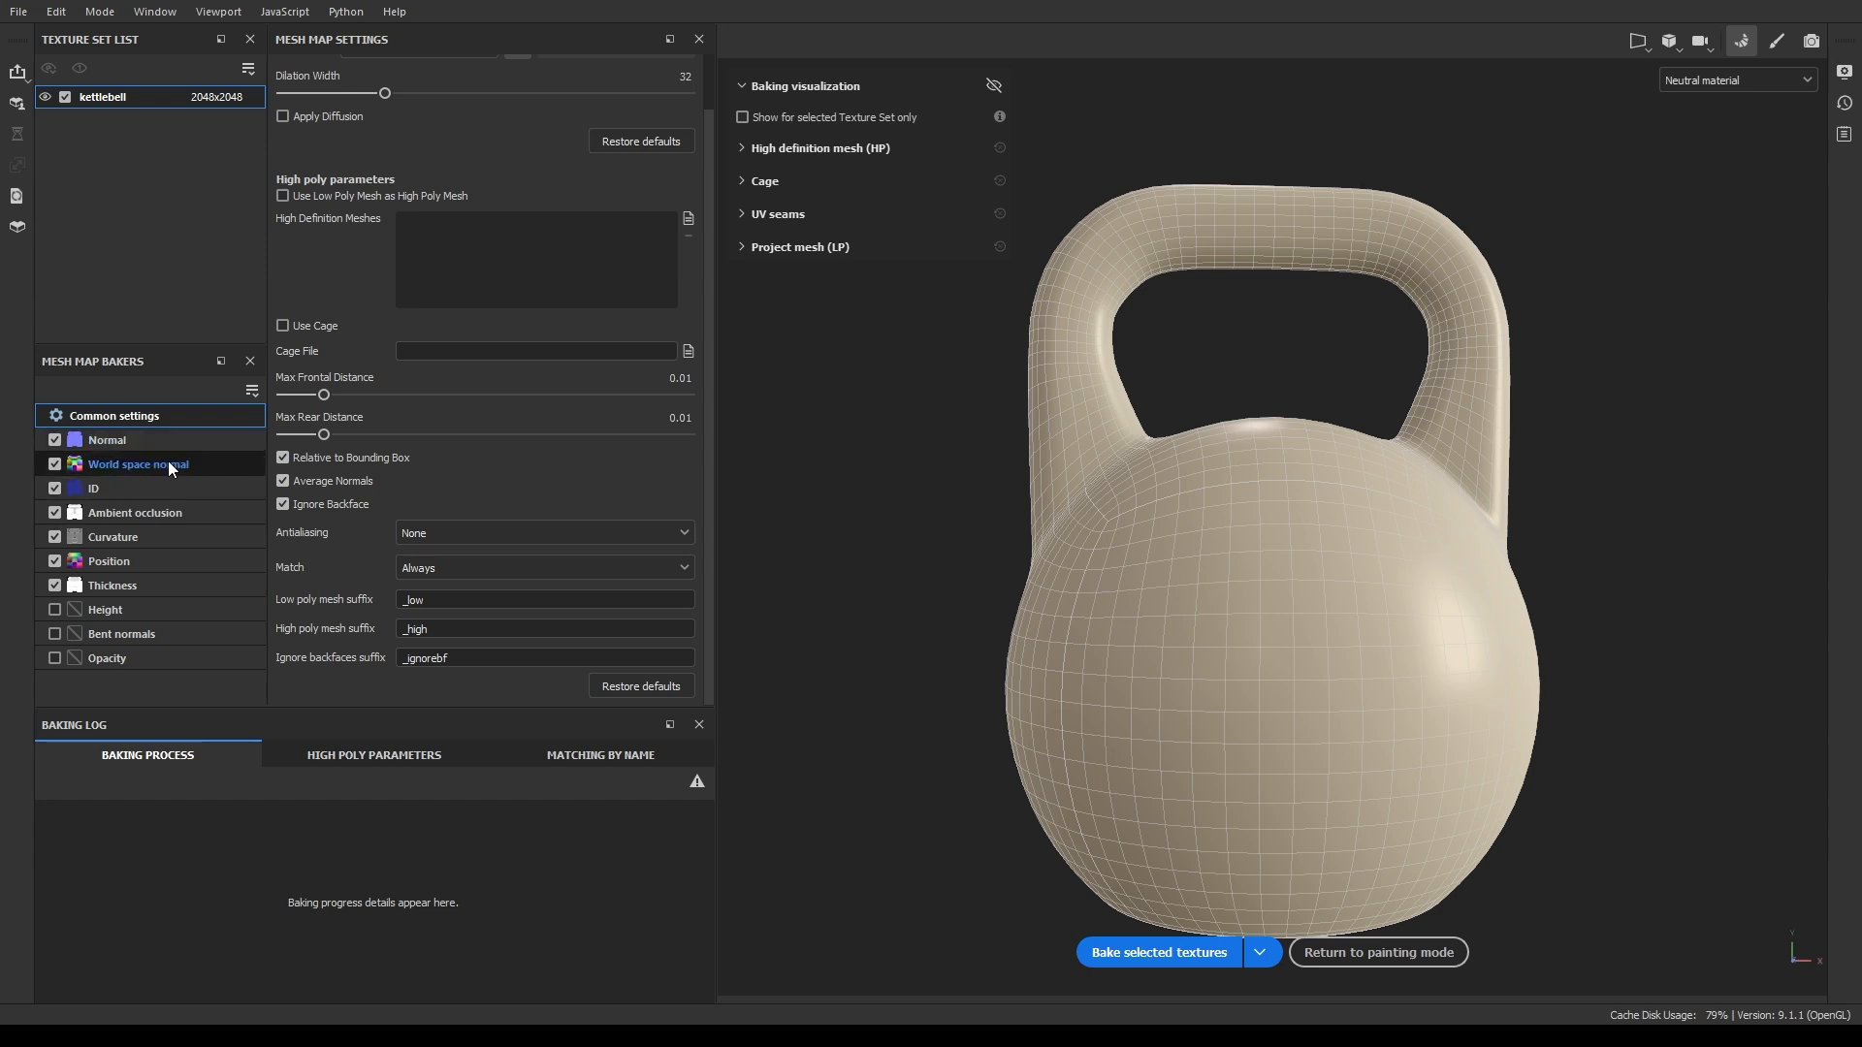
{"action": "left_click", "coordinate": [138, 510]}
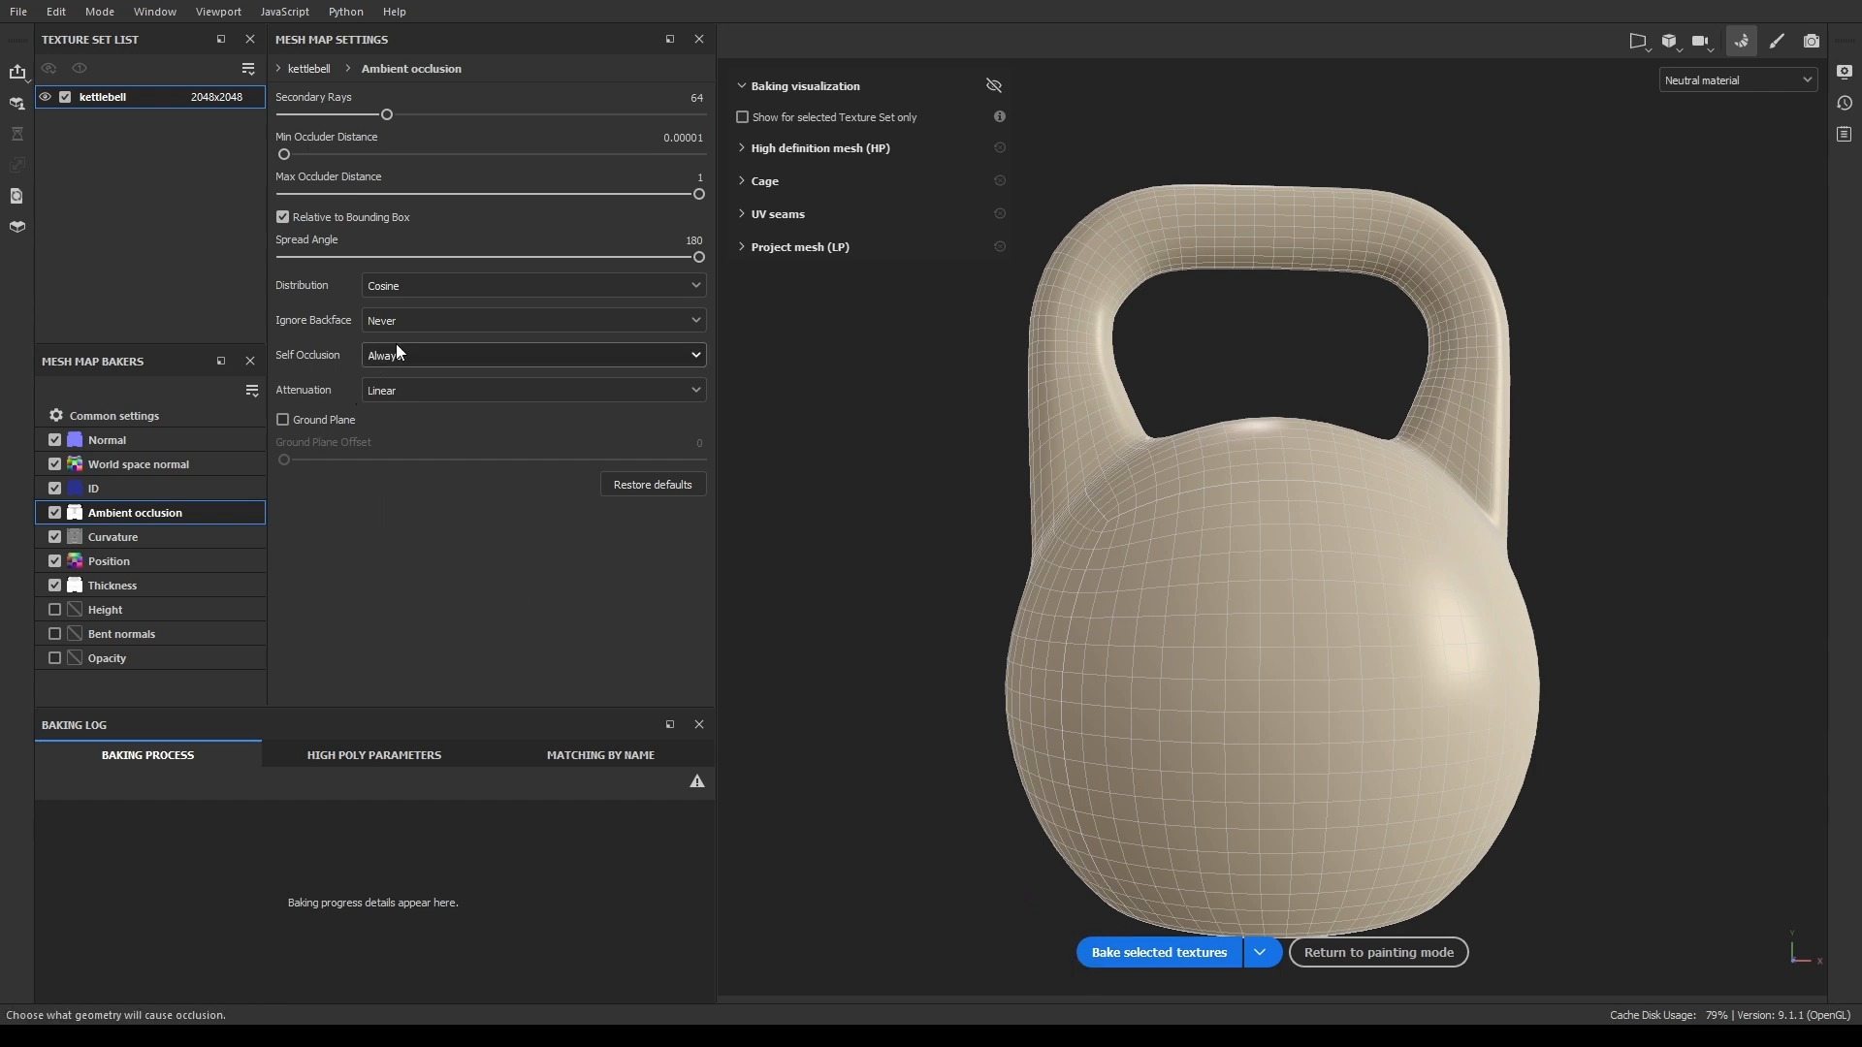
{"action": "left_click", "coordinate": [1411, 952]}
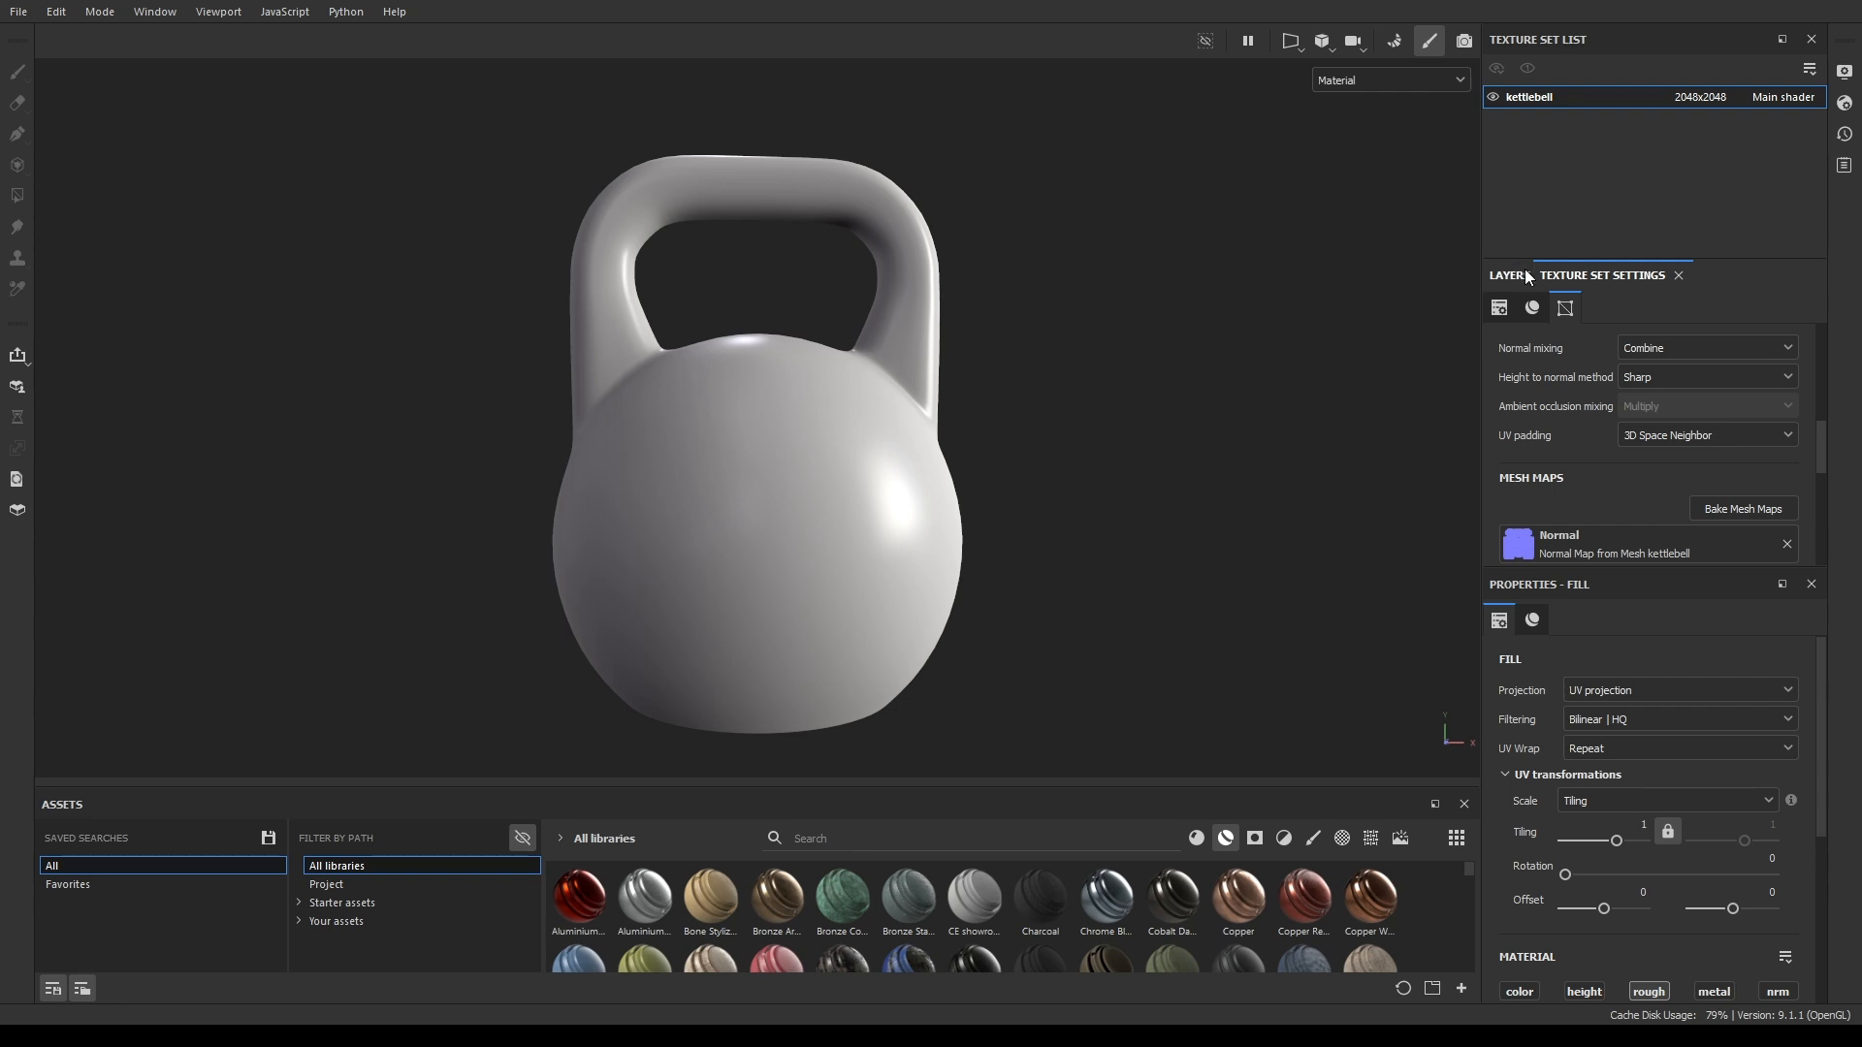
Add a fill layer and move it beneath the Iron Old folder at the base of the layer stack.
{"action": "left_click", "coordinate": [1522, 274]}
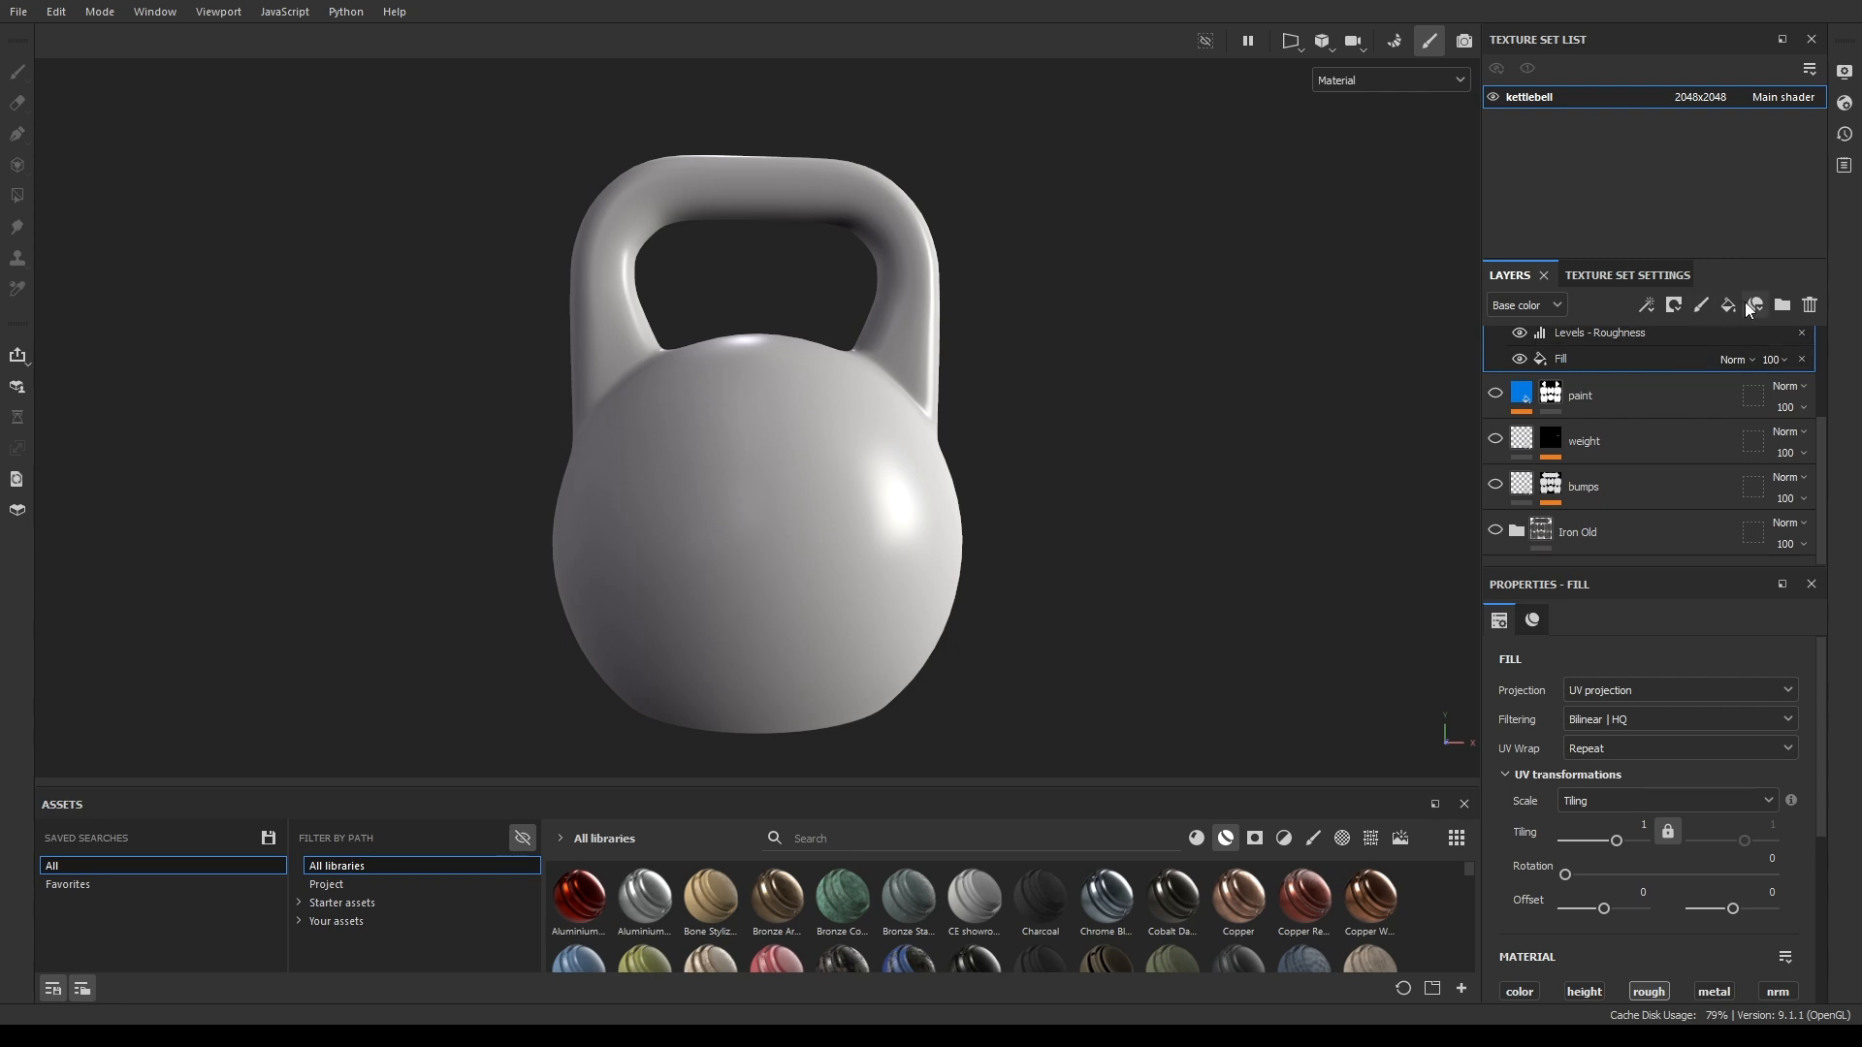
{"action": "scroll", "coordinate": [1641, 456], "scroll_direction": "up", "scroll_amount": 3}
{"action": "scroll", "coordinate": [1689, 450], "scroll_direction": "down", "scroll_amount": 3}
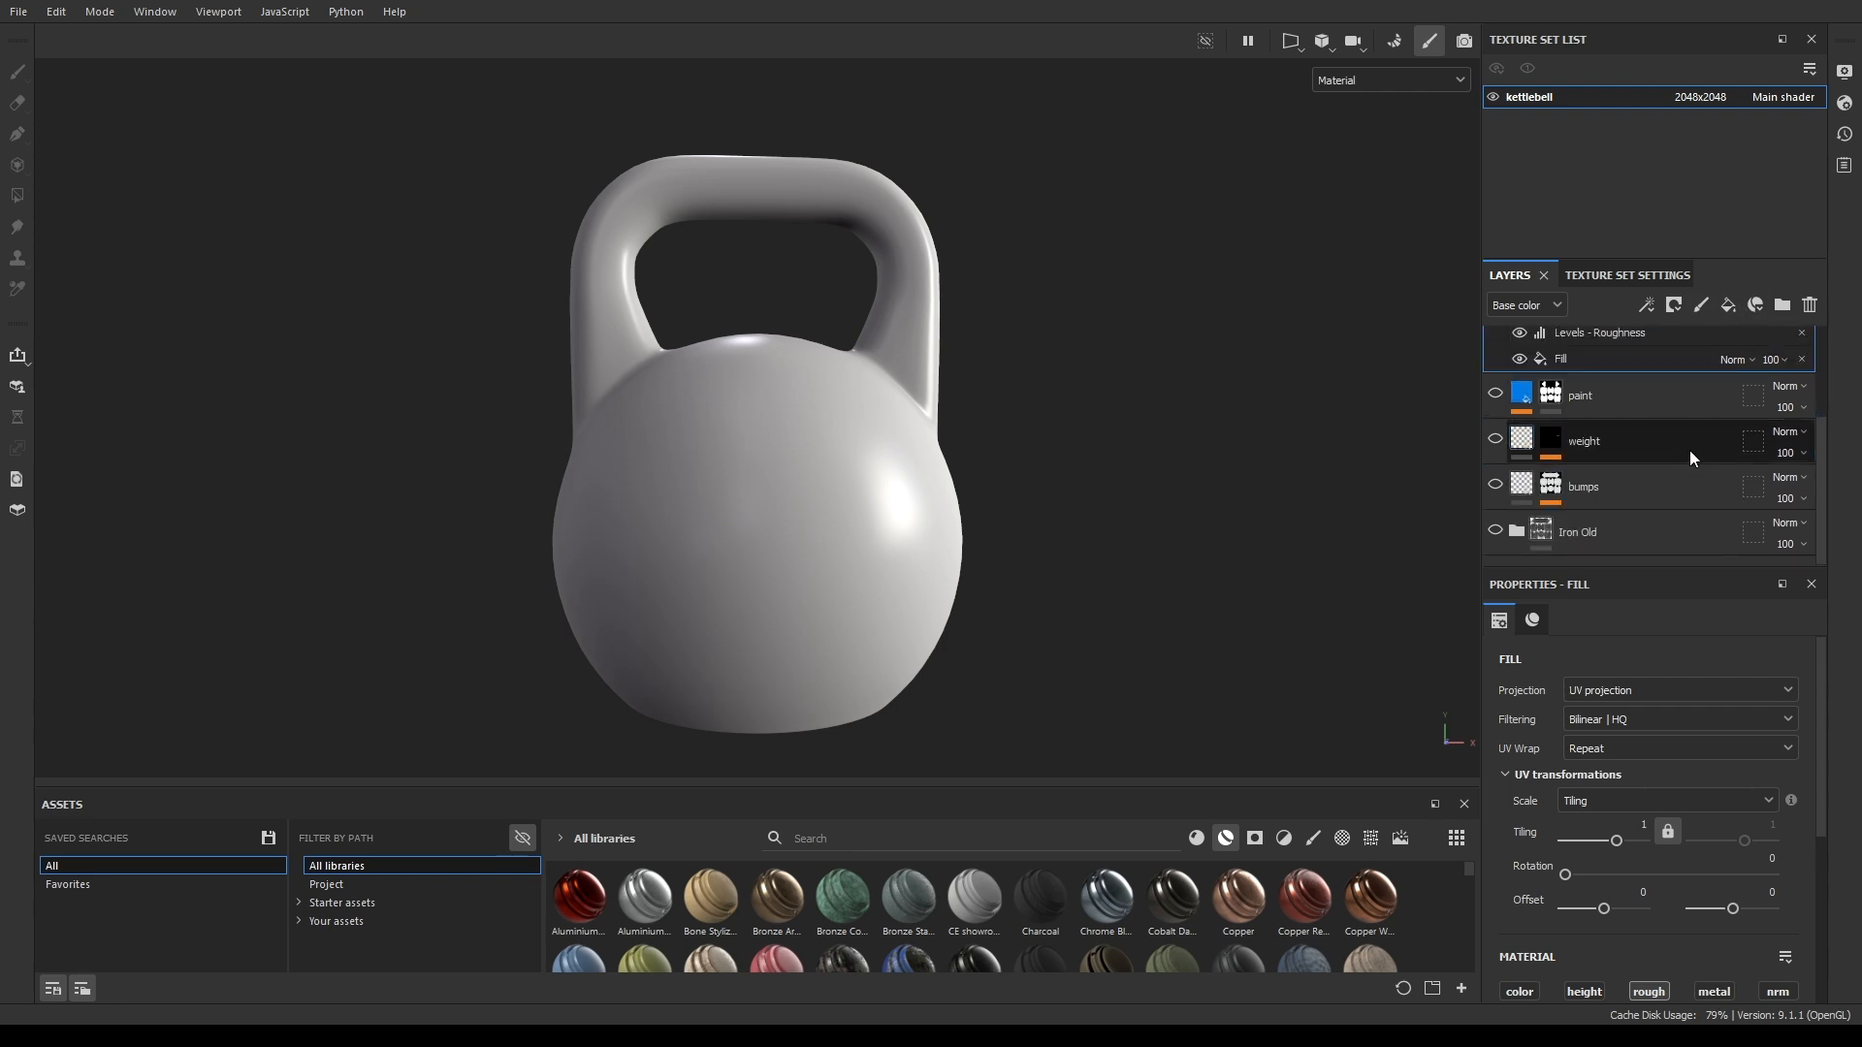
{"action": "left_click", "coordinate": [1655, 519]}
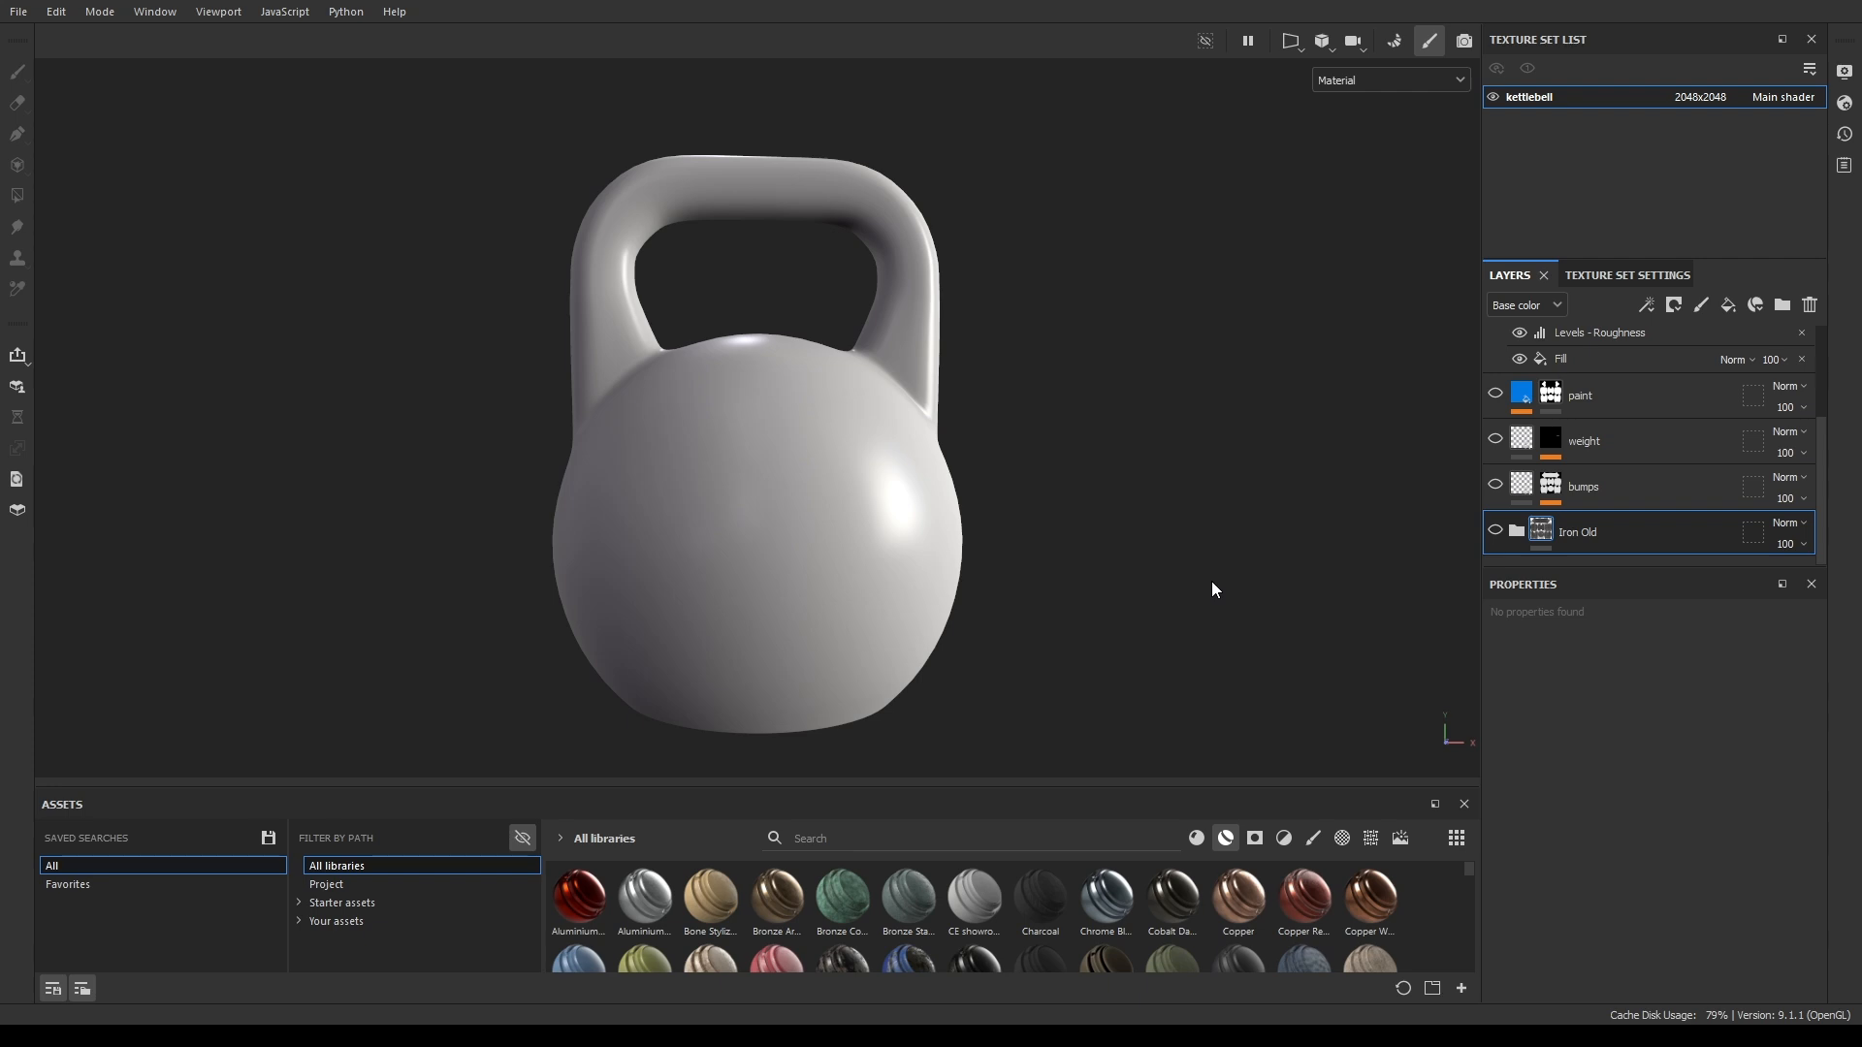
{"action": "left_click", "coordinate": [1728, 308]}
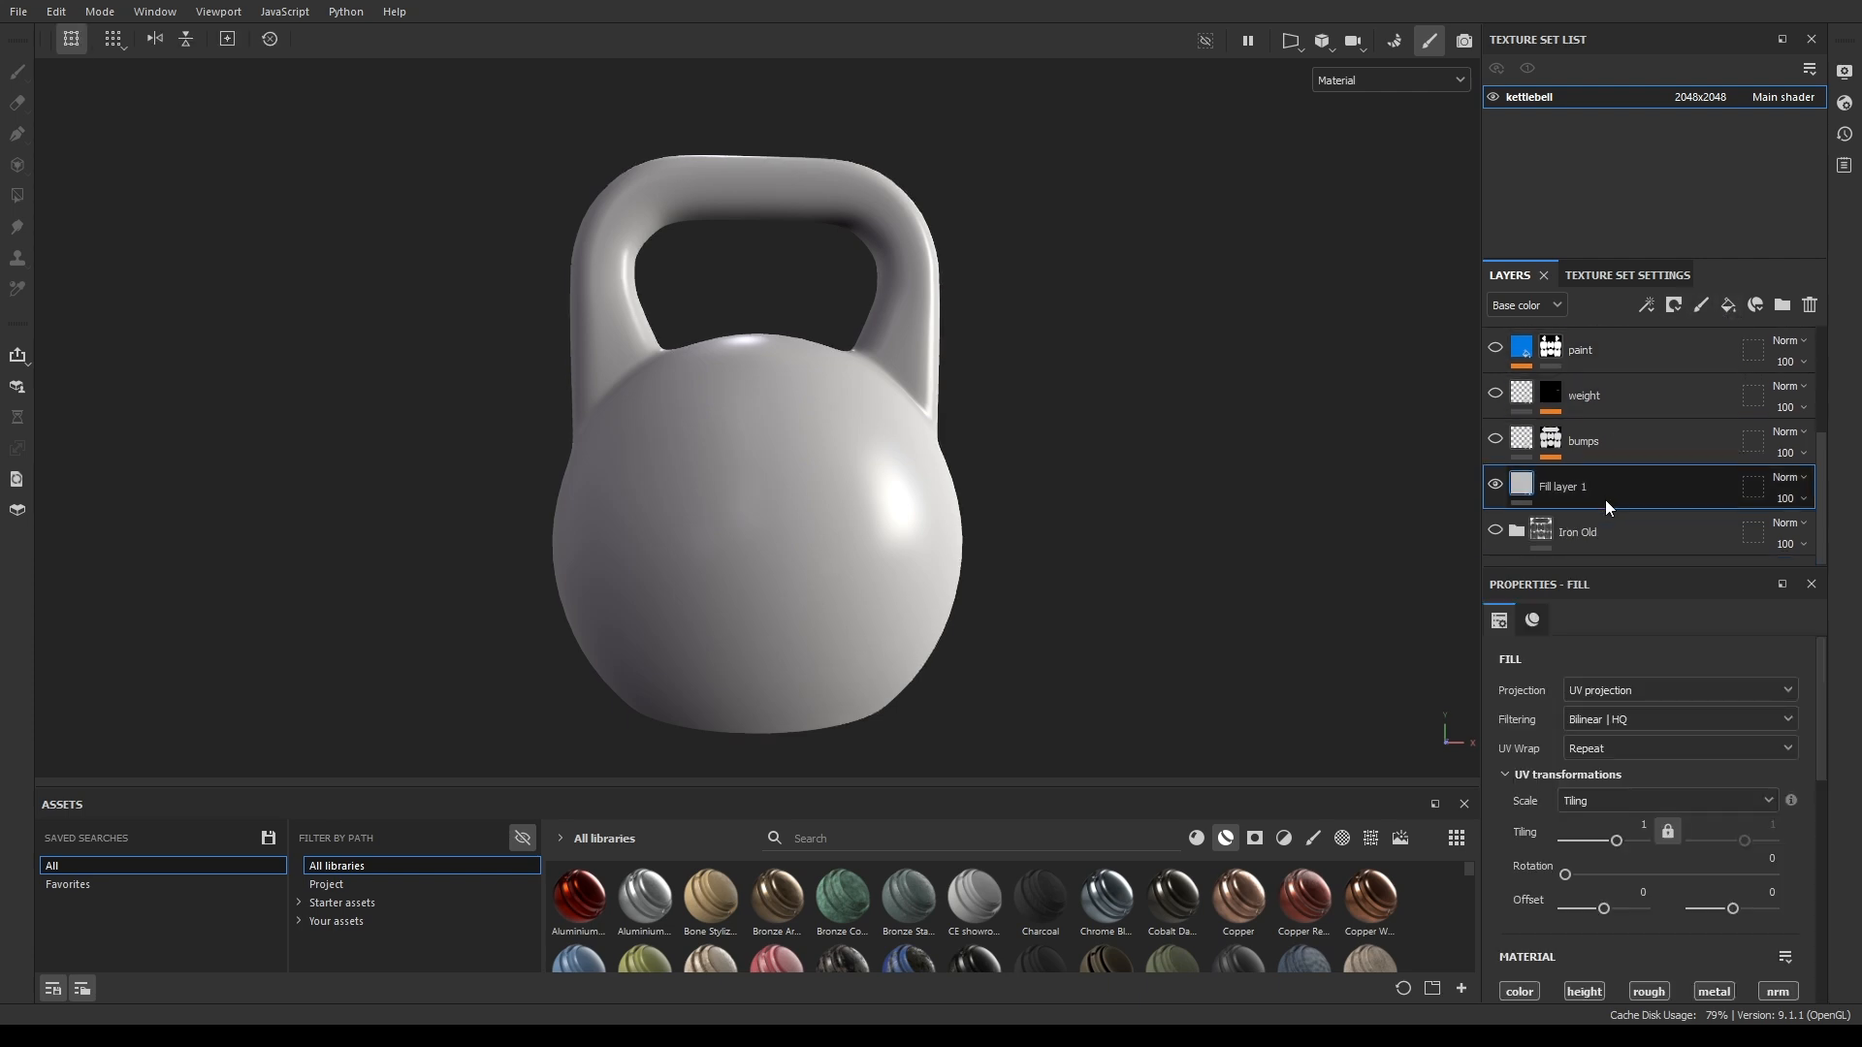
{"action": "left_click_drag", "start_coordinate": [1674, 482], "coordinate": [1662, 545]}
{"action": "scroll", "coordinate": [1563, 431], "scroll_direction": "up", "scroll_amount": 3}
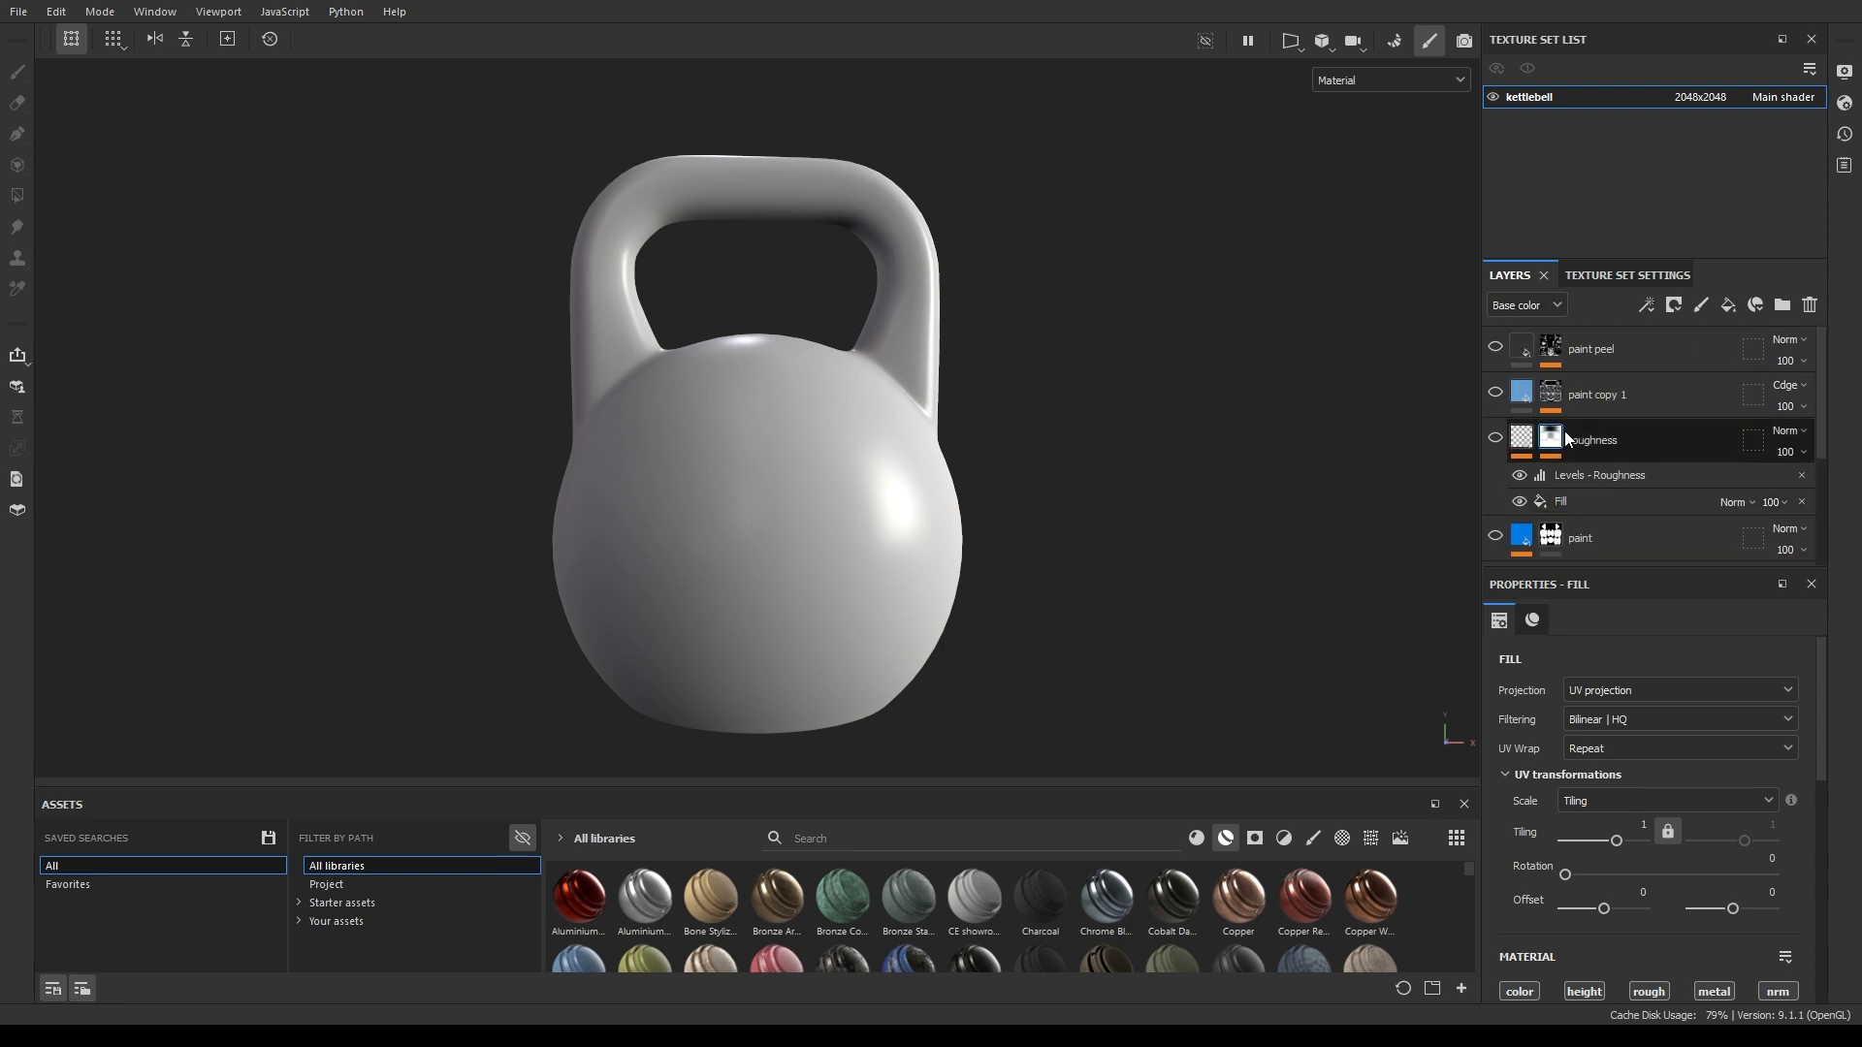
{"action": "scroll", "coordinate": [1565, 439], "scroll_direction": "down", "scroll_amount": 4}
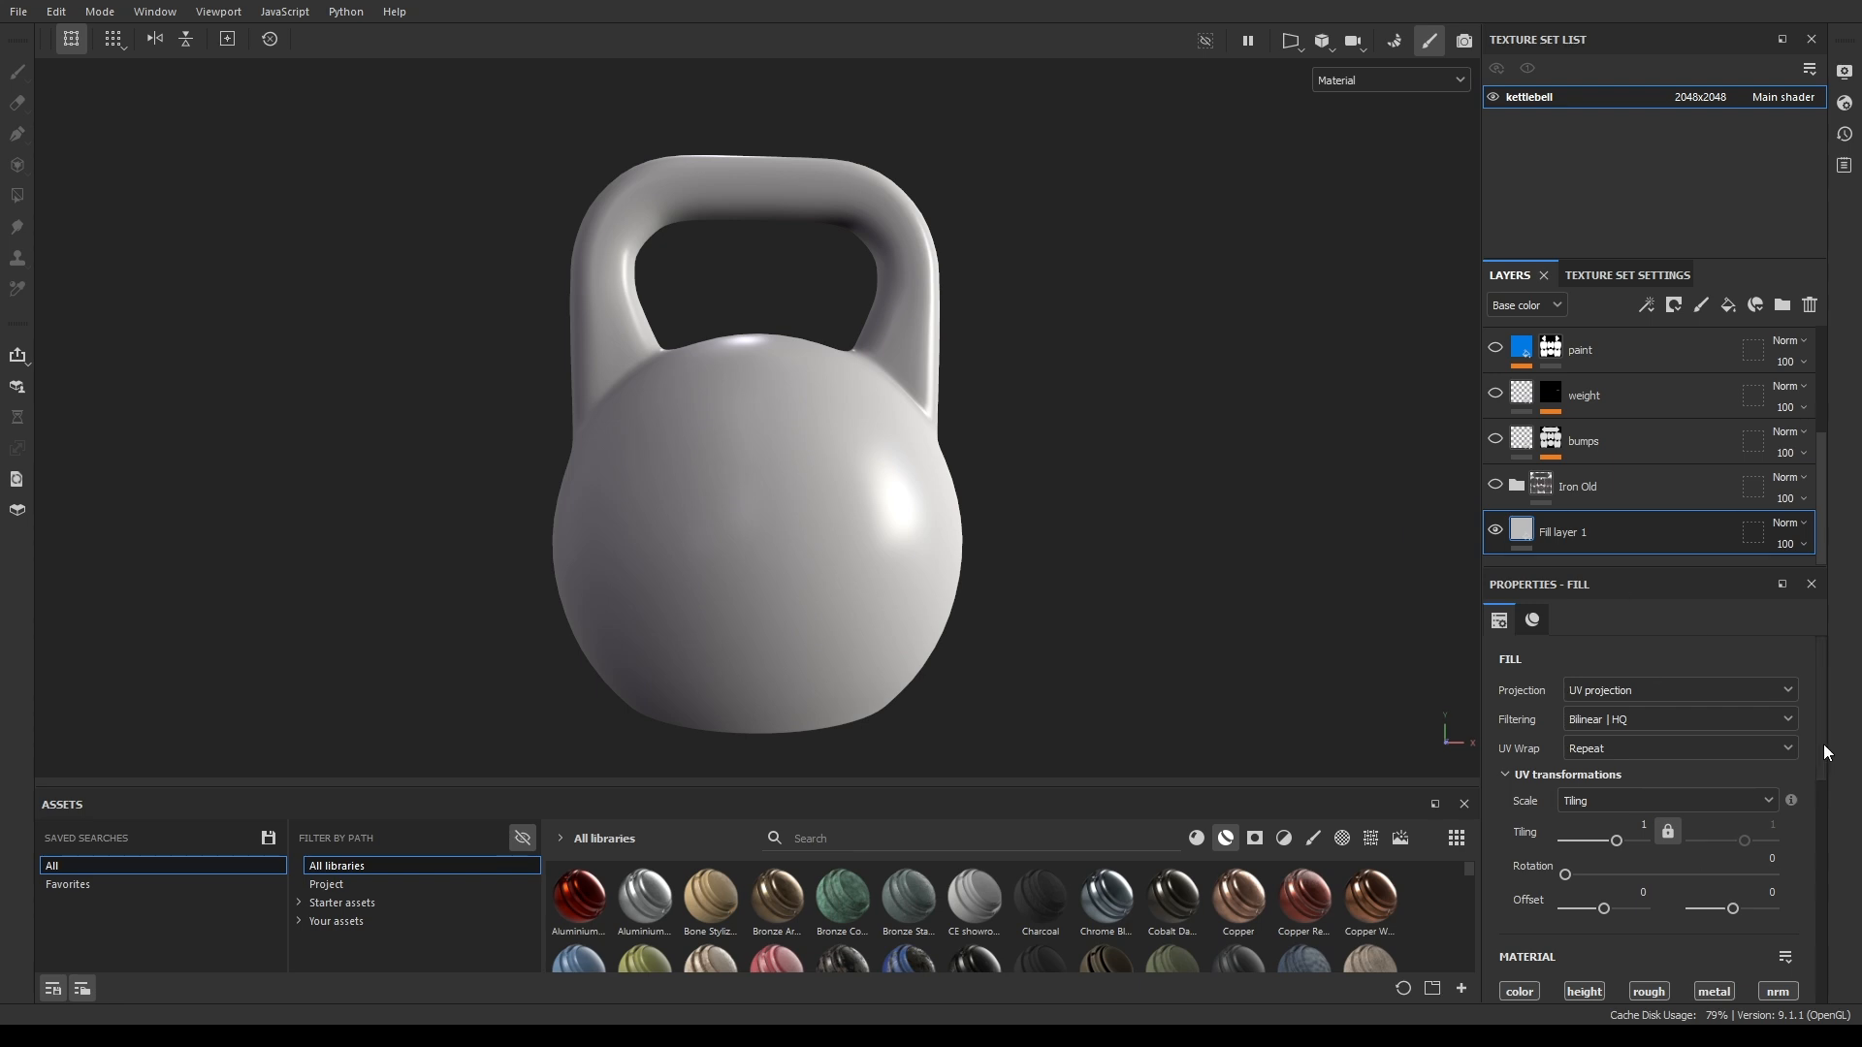
Set the new fill layer's metallic value to 1 and check how the kettlebell reflects light.
{"action": "left_click_drag", "start_coordinate": [1821, 753], "coordinate": [1819, 884]}
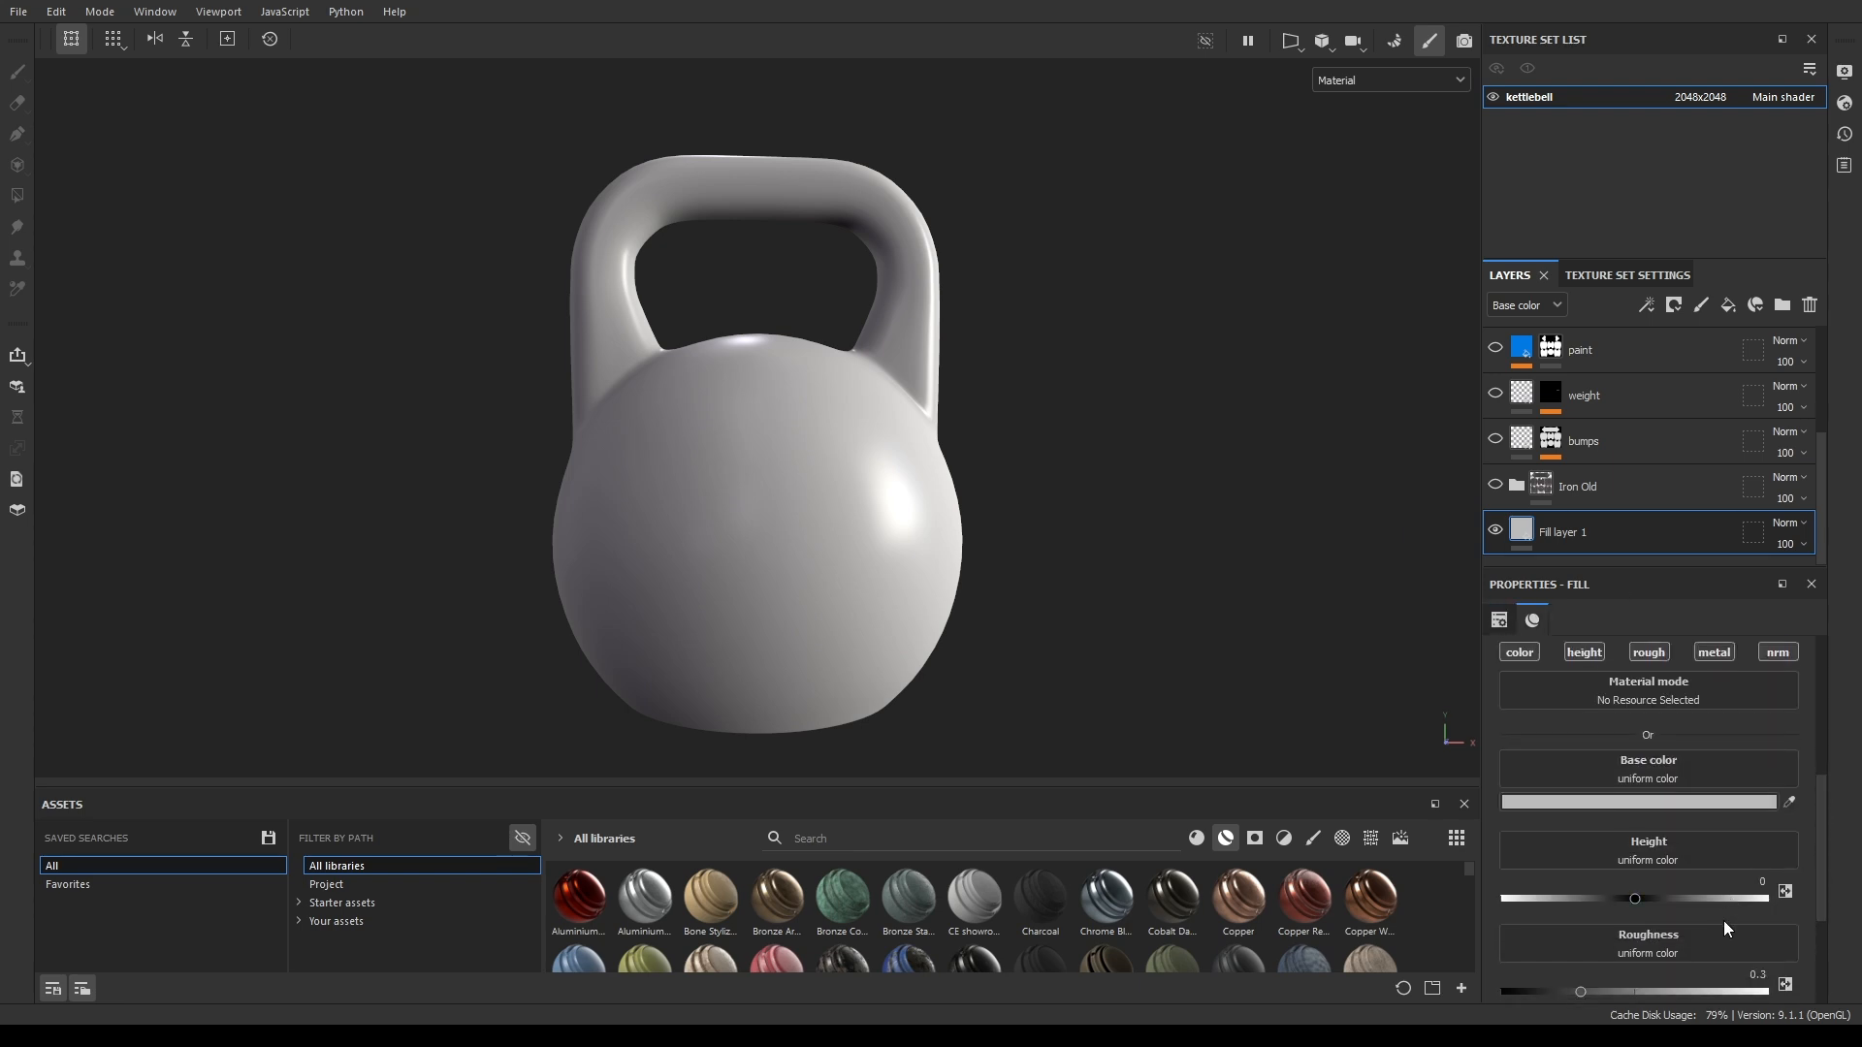
{"action": "scroll", "coordinate": [1724, 922], "scroll_direction": "down", "scroll_amount": 3}
{"action": "left_click_drag", "start_coordinate": [1542, 910], "coordinate": [1762, 909]}
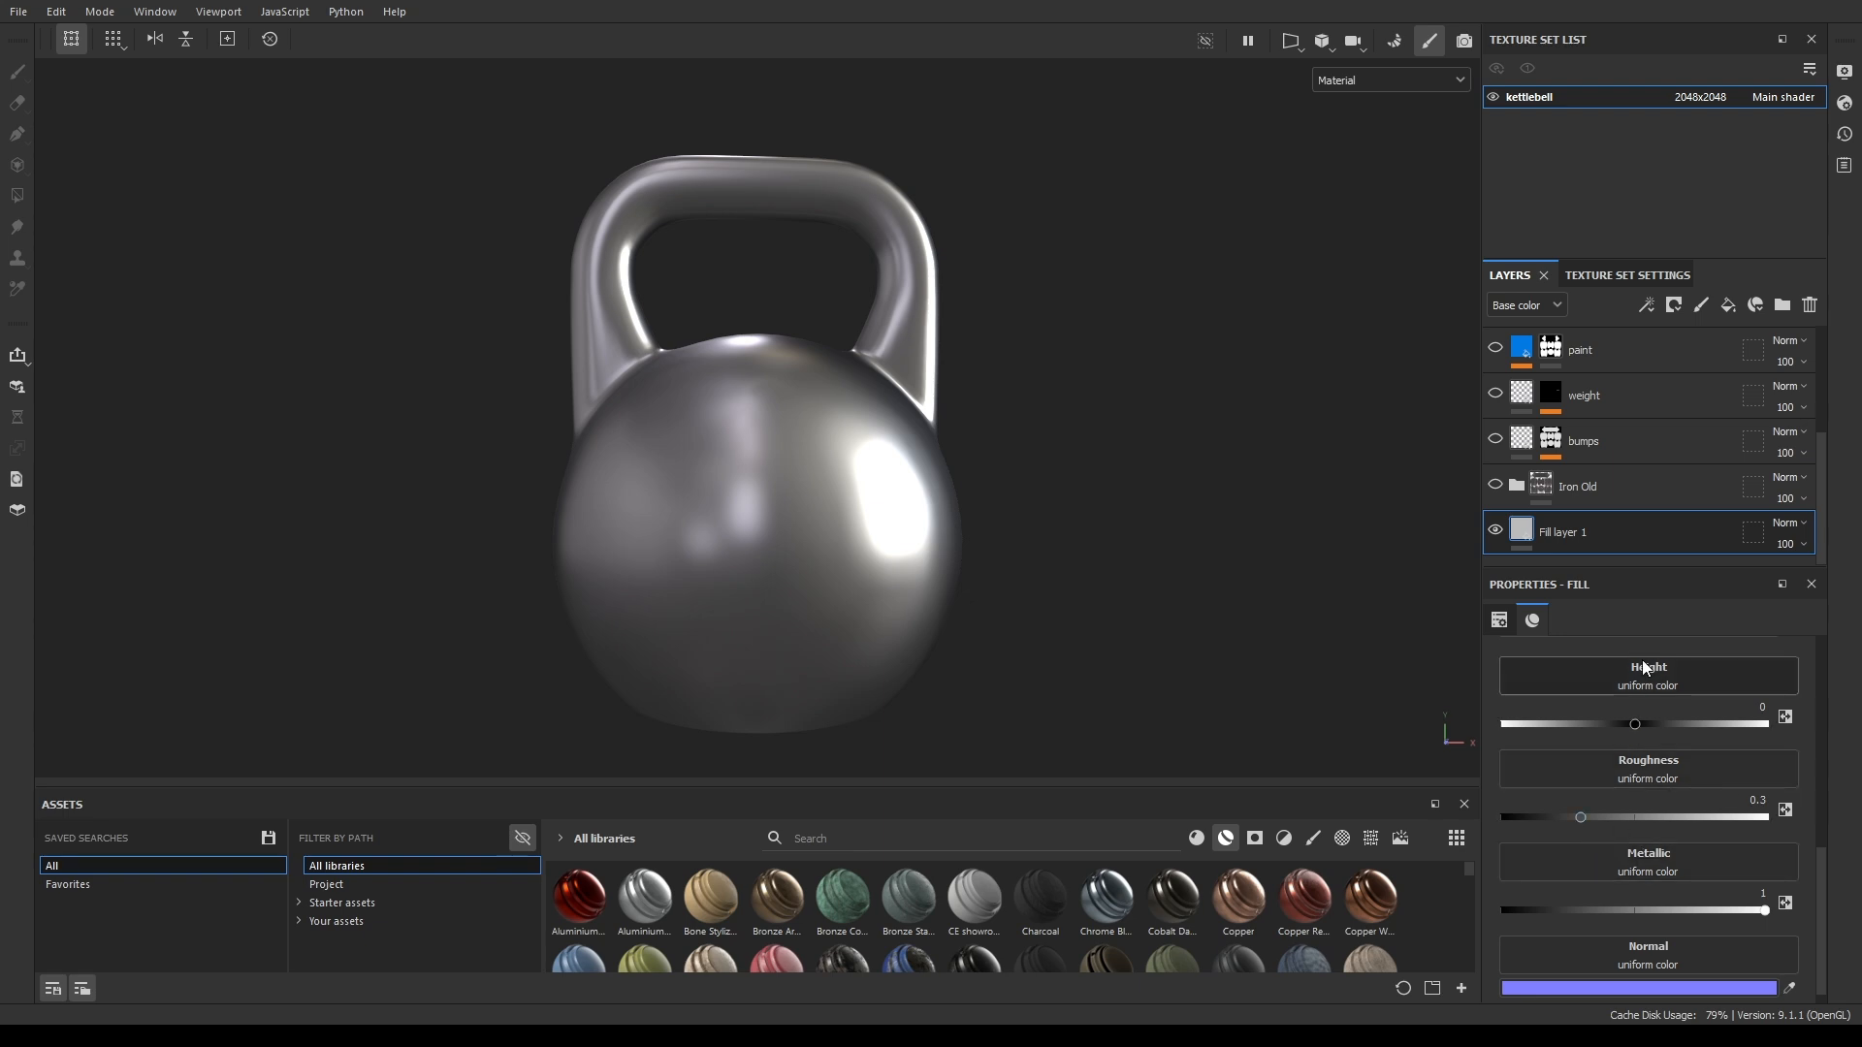
{"action": "scroll", "coordinate": [1649, 834], "scroll_direction": "up", "scroll_amount": 2}
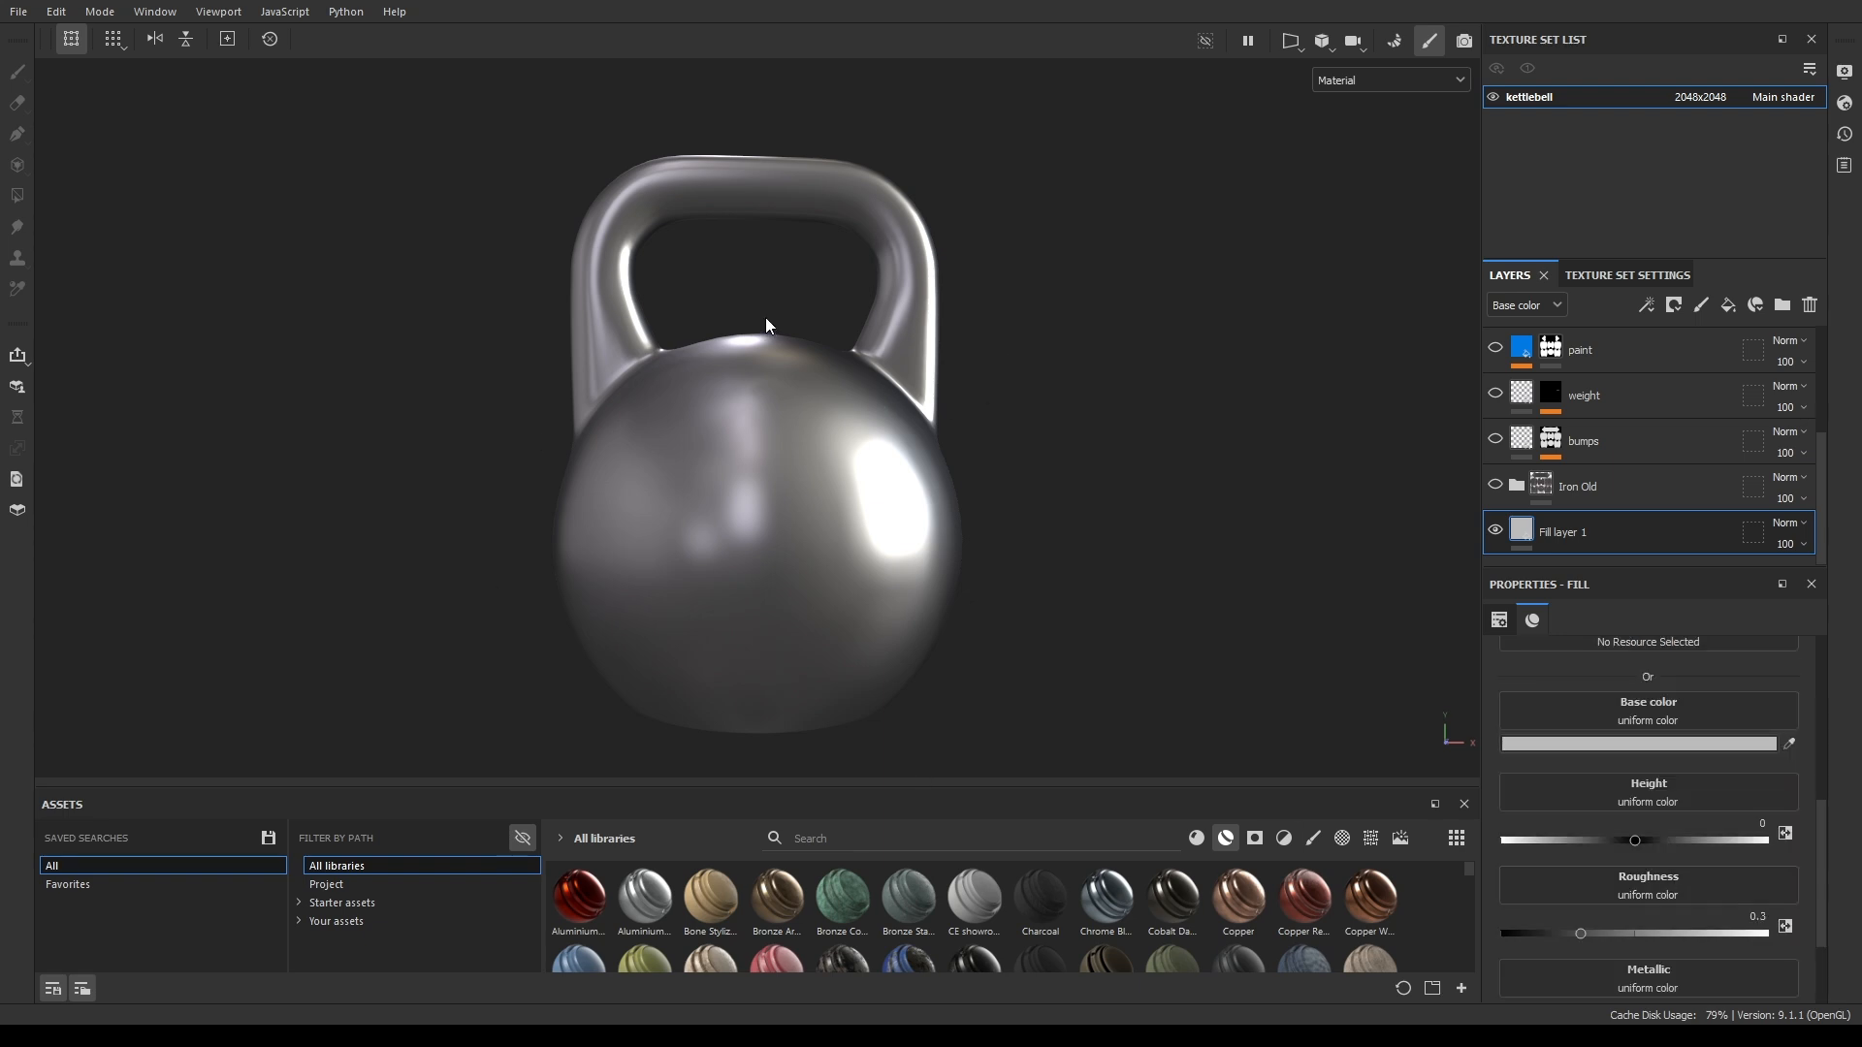
{"action": "left_click_drag", "start_coordinate": [1122, 415], "coordinate": [1091, 442], "text": "alt"}
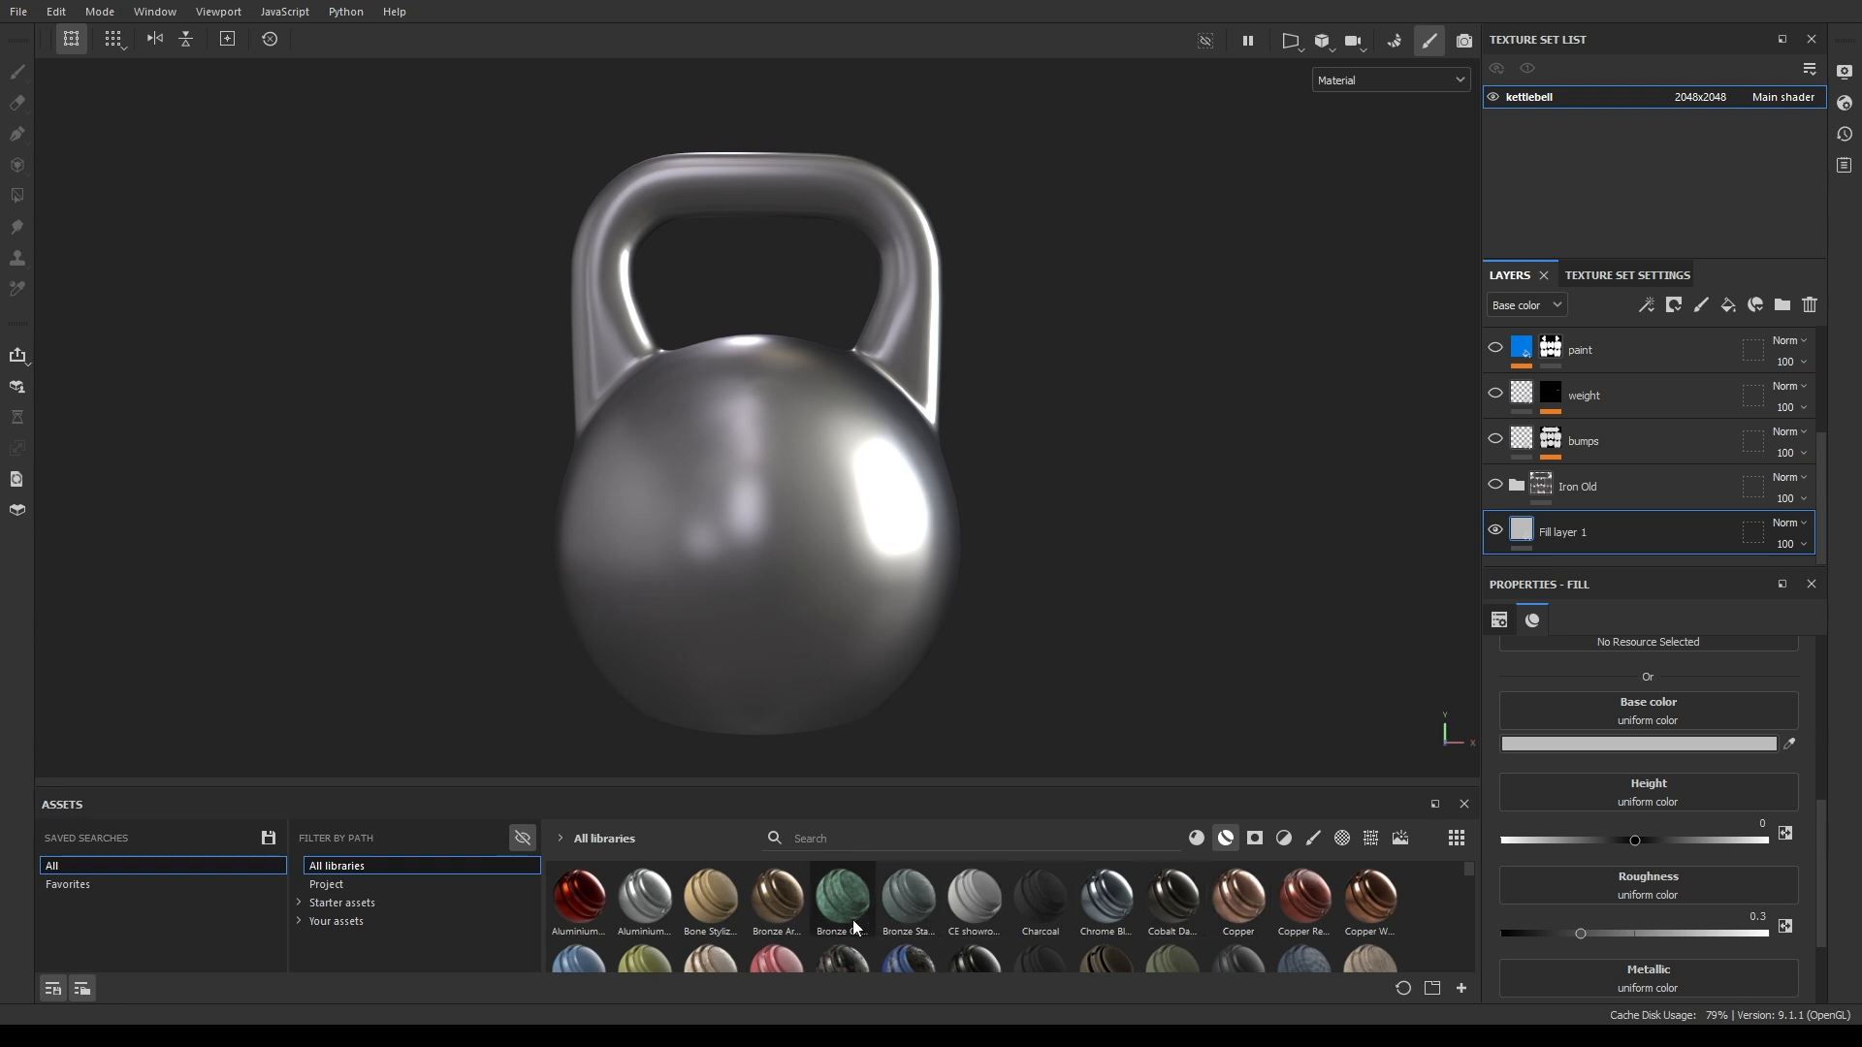
Search the smart materials for "iron".
{"action": "scroll", "coordinate": [934, 935], "scroll_direction": "down", "scroll_amount": 1}
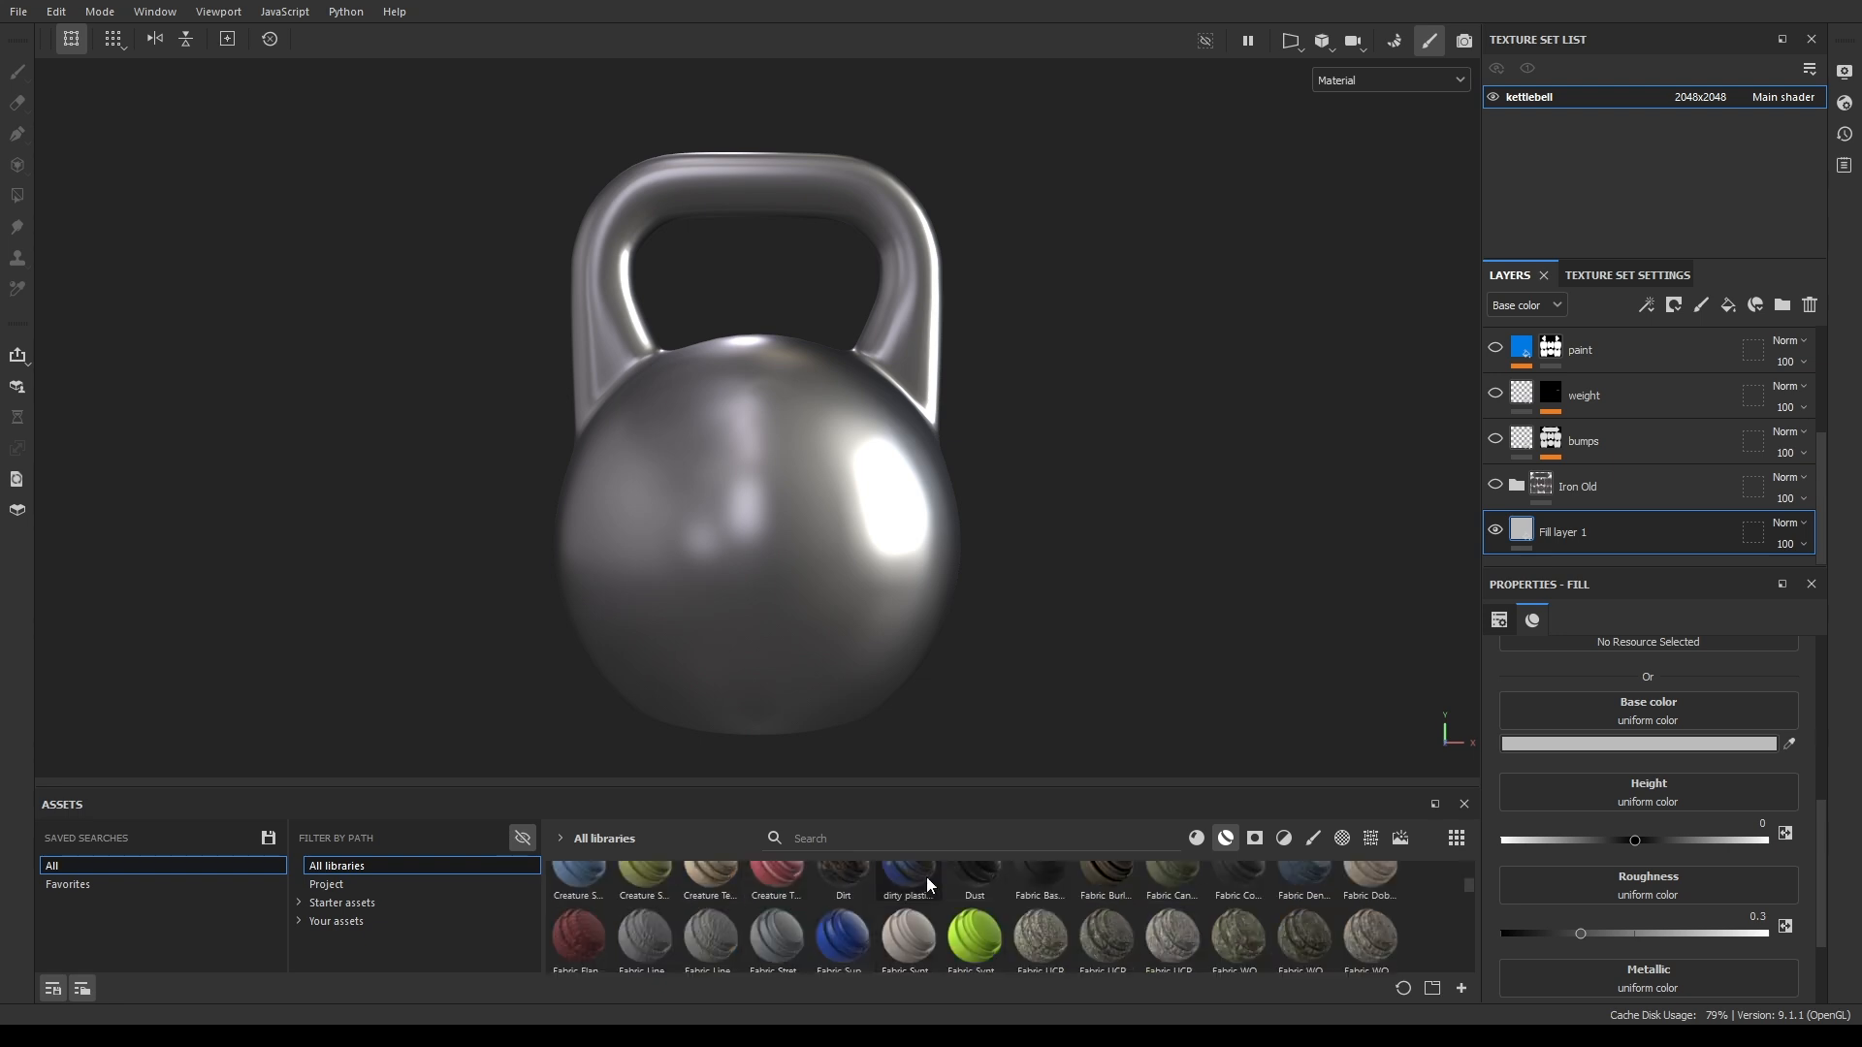
{"action": "left_click", "coordinate": [896, 827]}
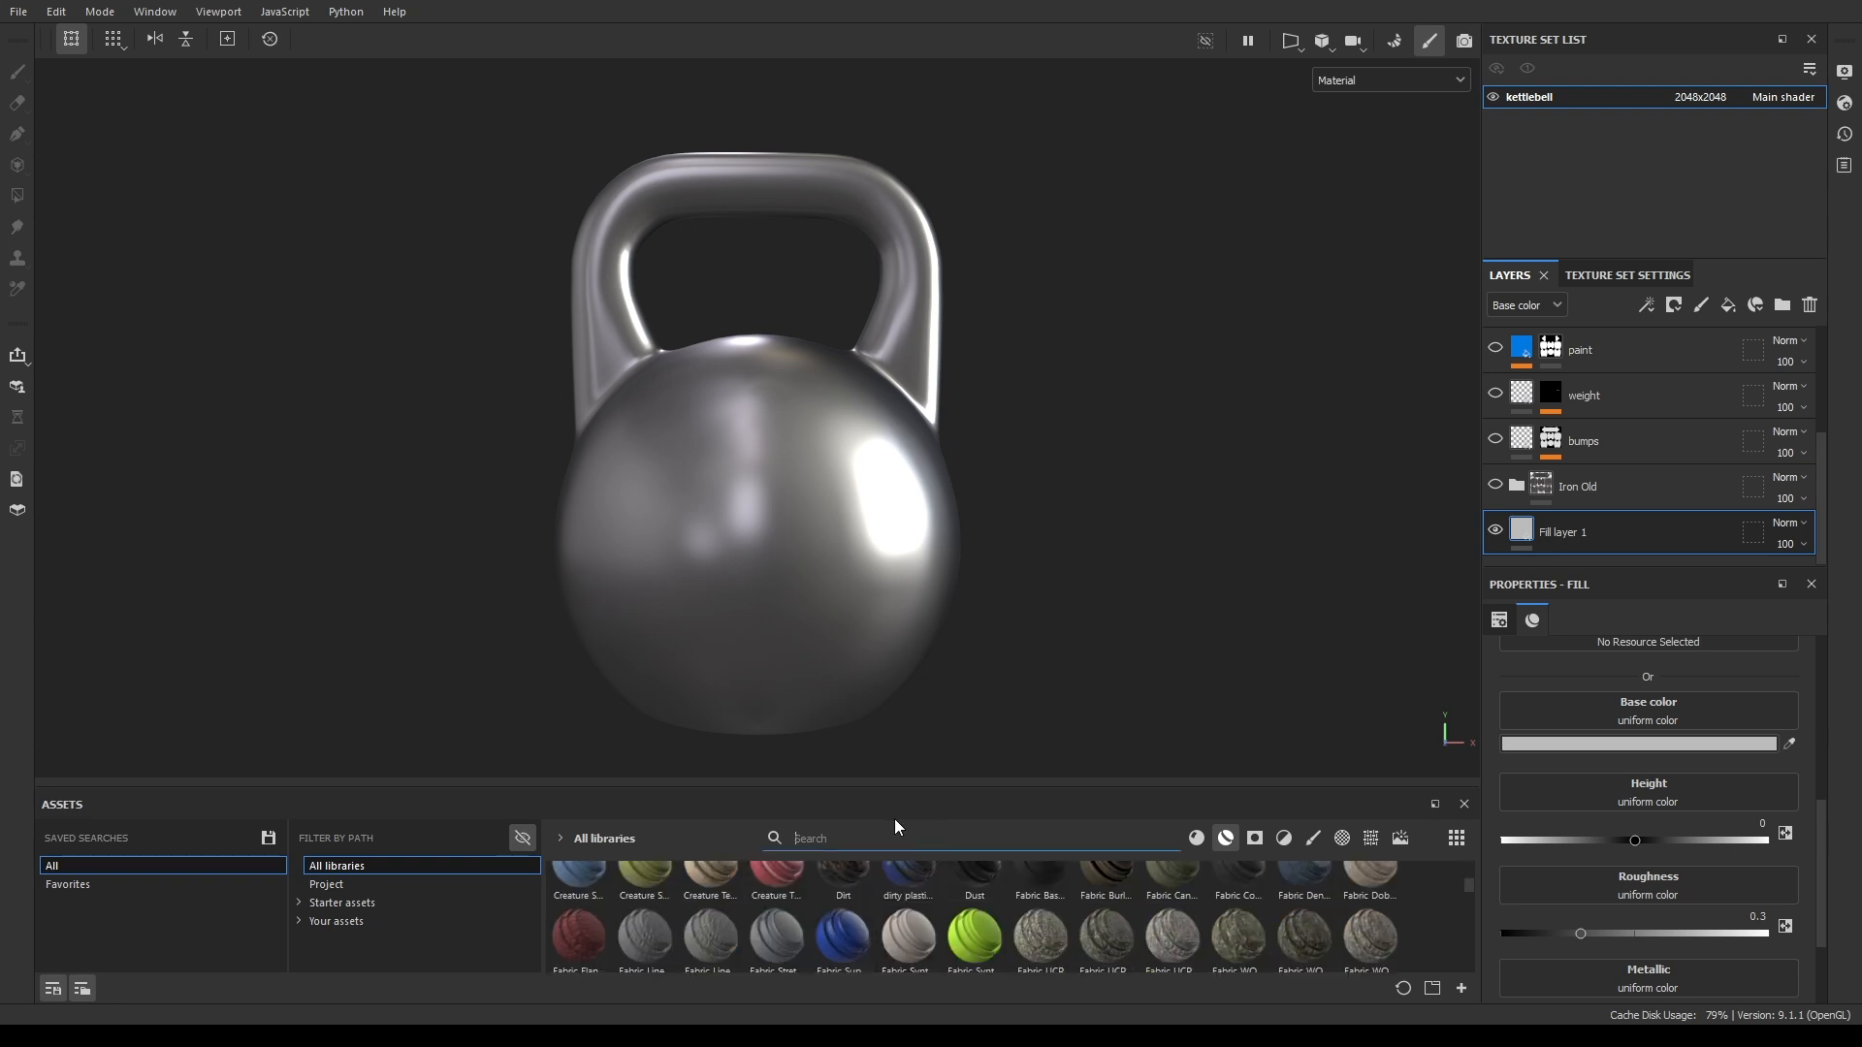
{"action": "type", "text": "iro"}
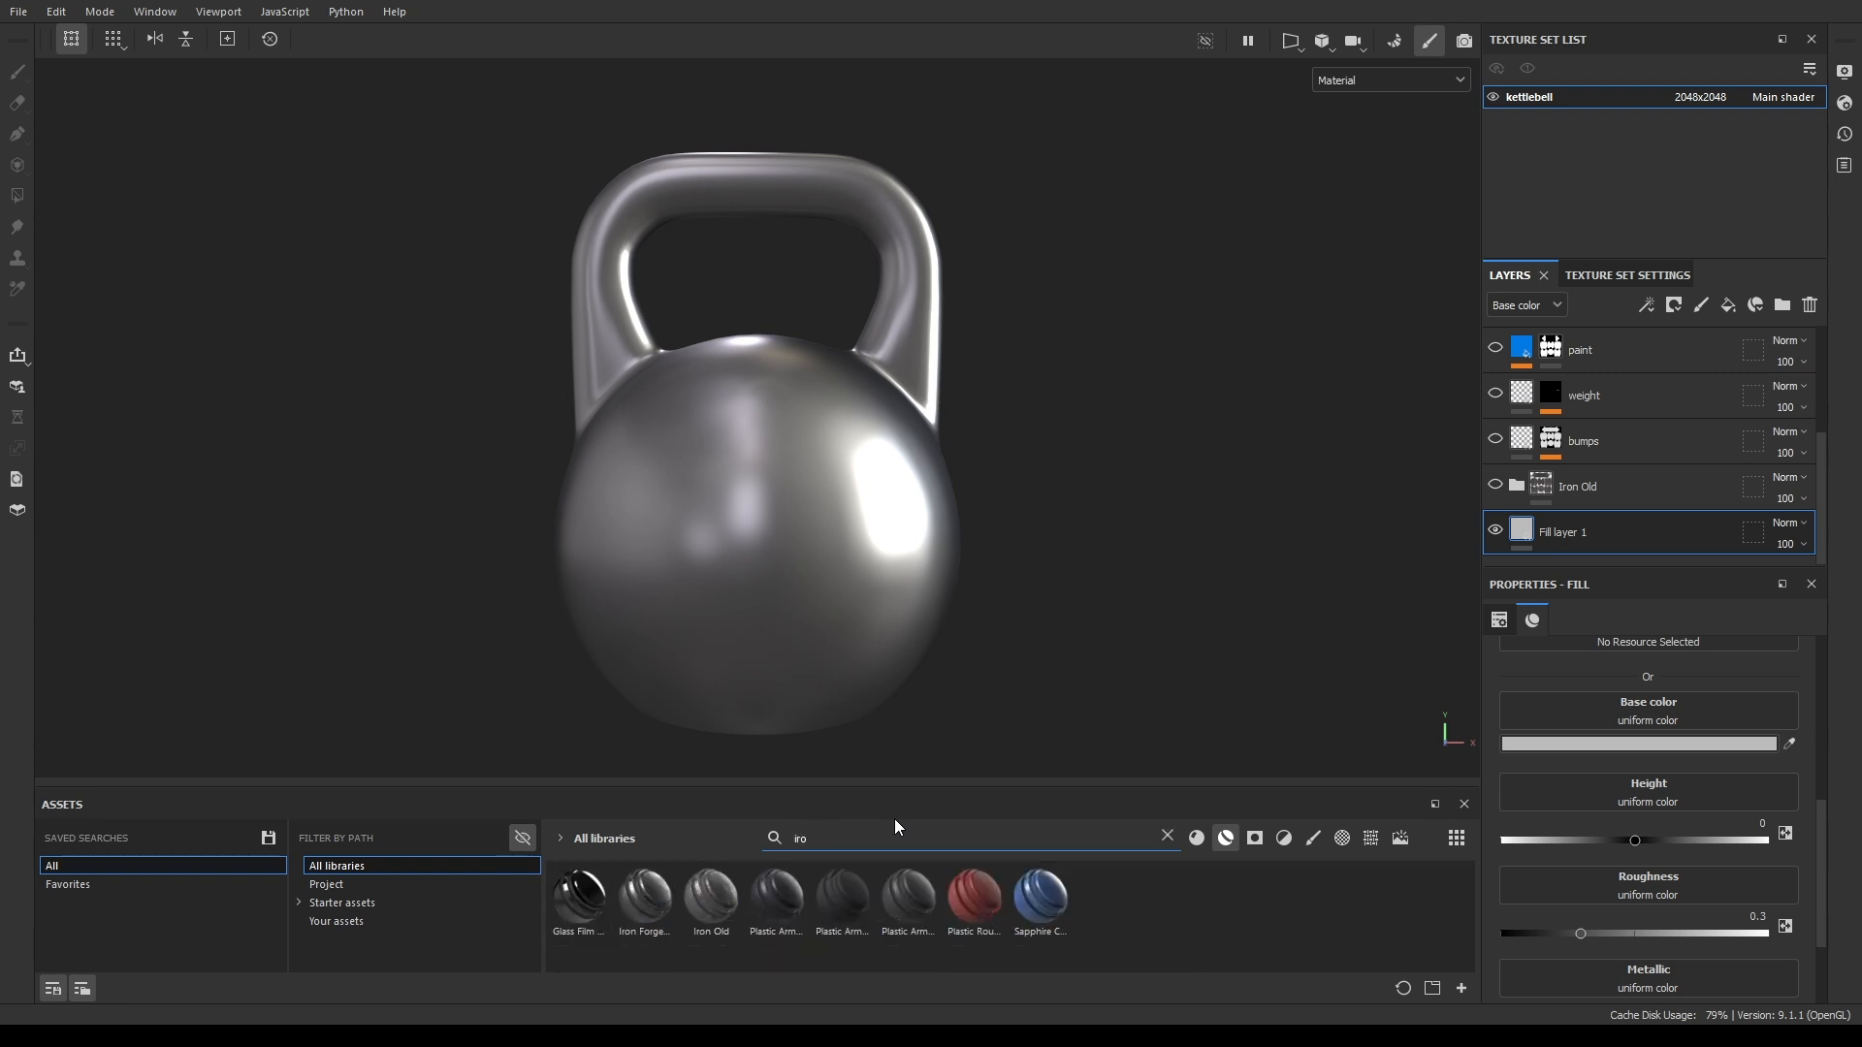
{"action": "type", "text": "n"}
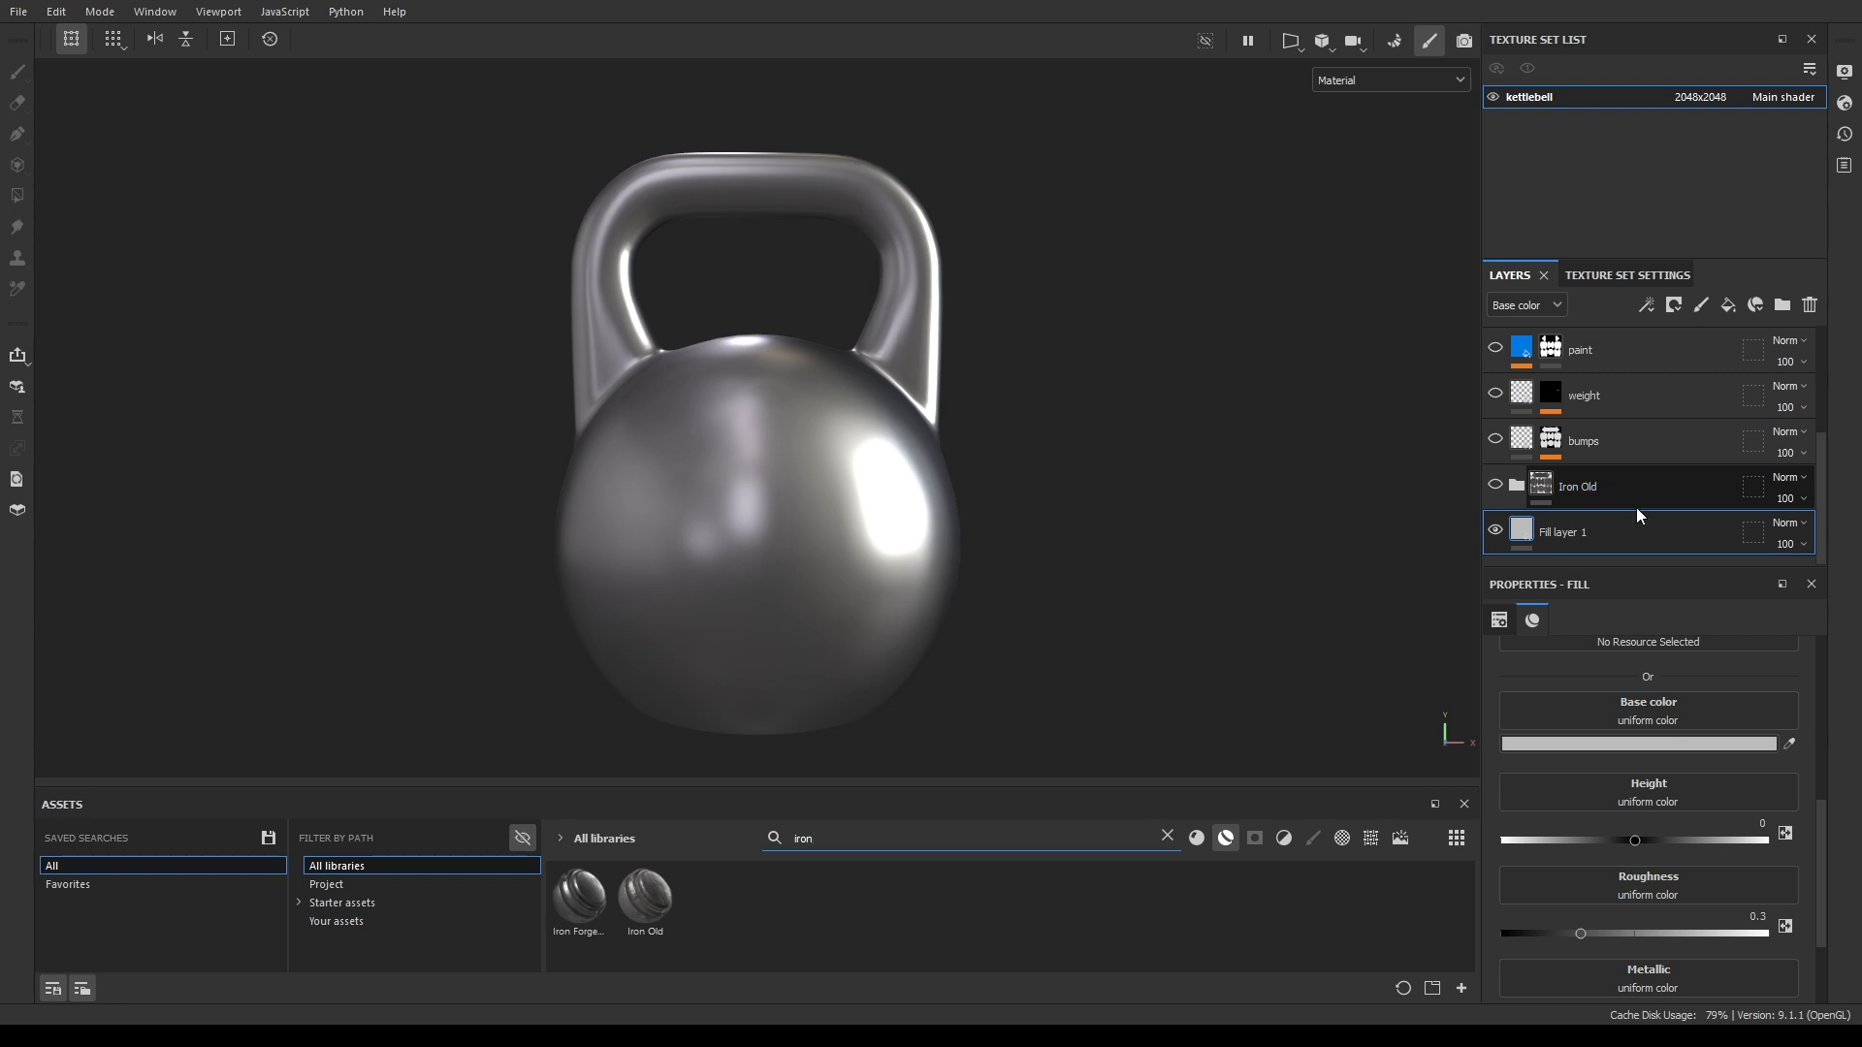
Delete the plain fill layer and make the Iron Old folder and the bumps layer visible.
{"action": "left_click", "coordinate": [1809, 305]}
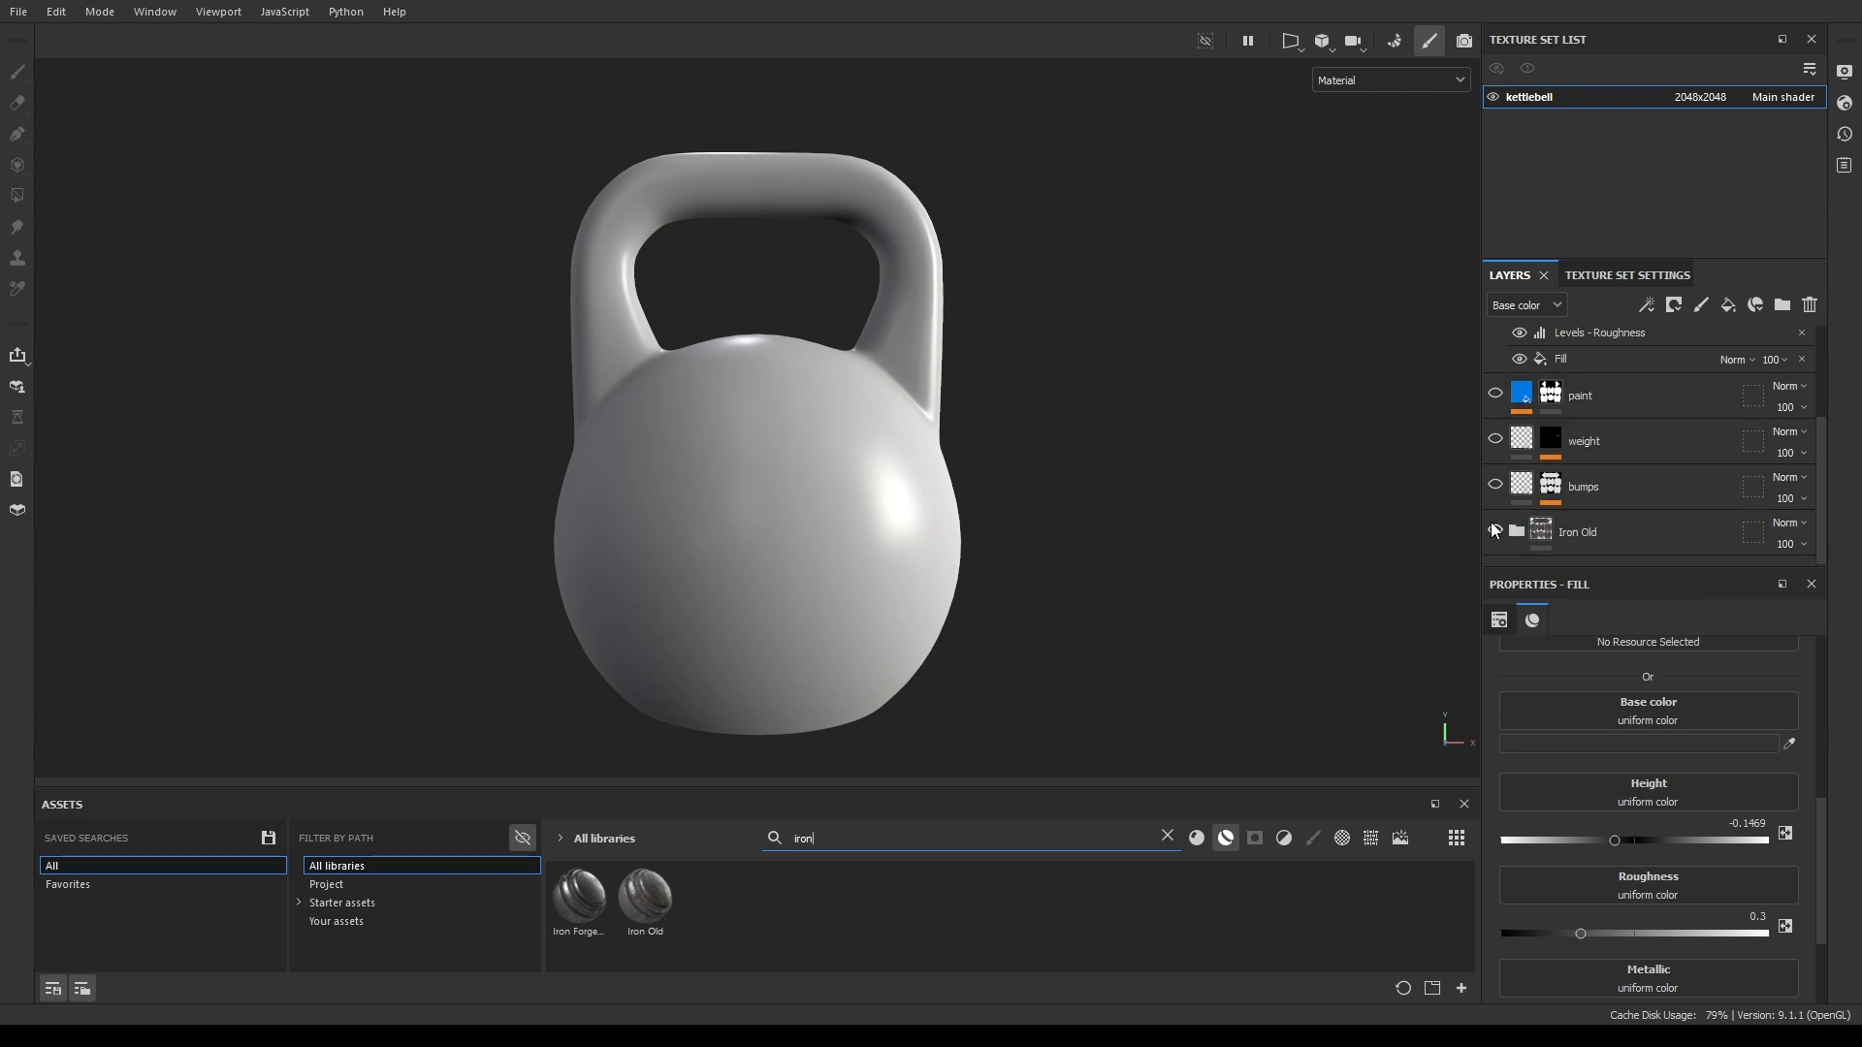
{"action": "left_click", "coordinate": [1495, 532]}
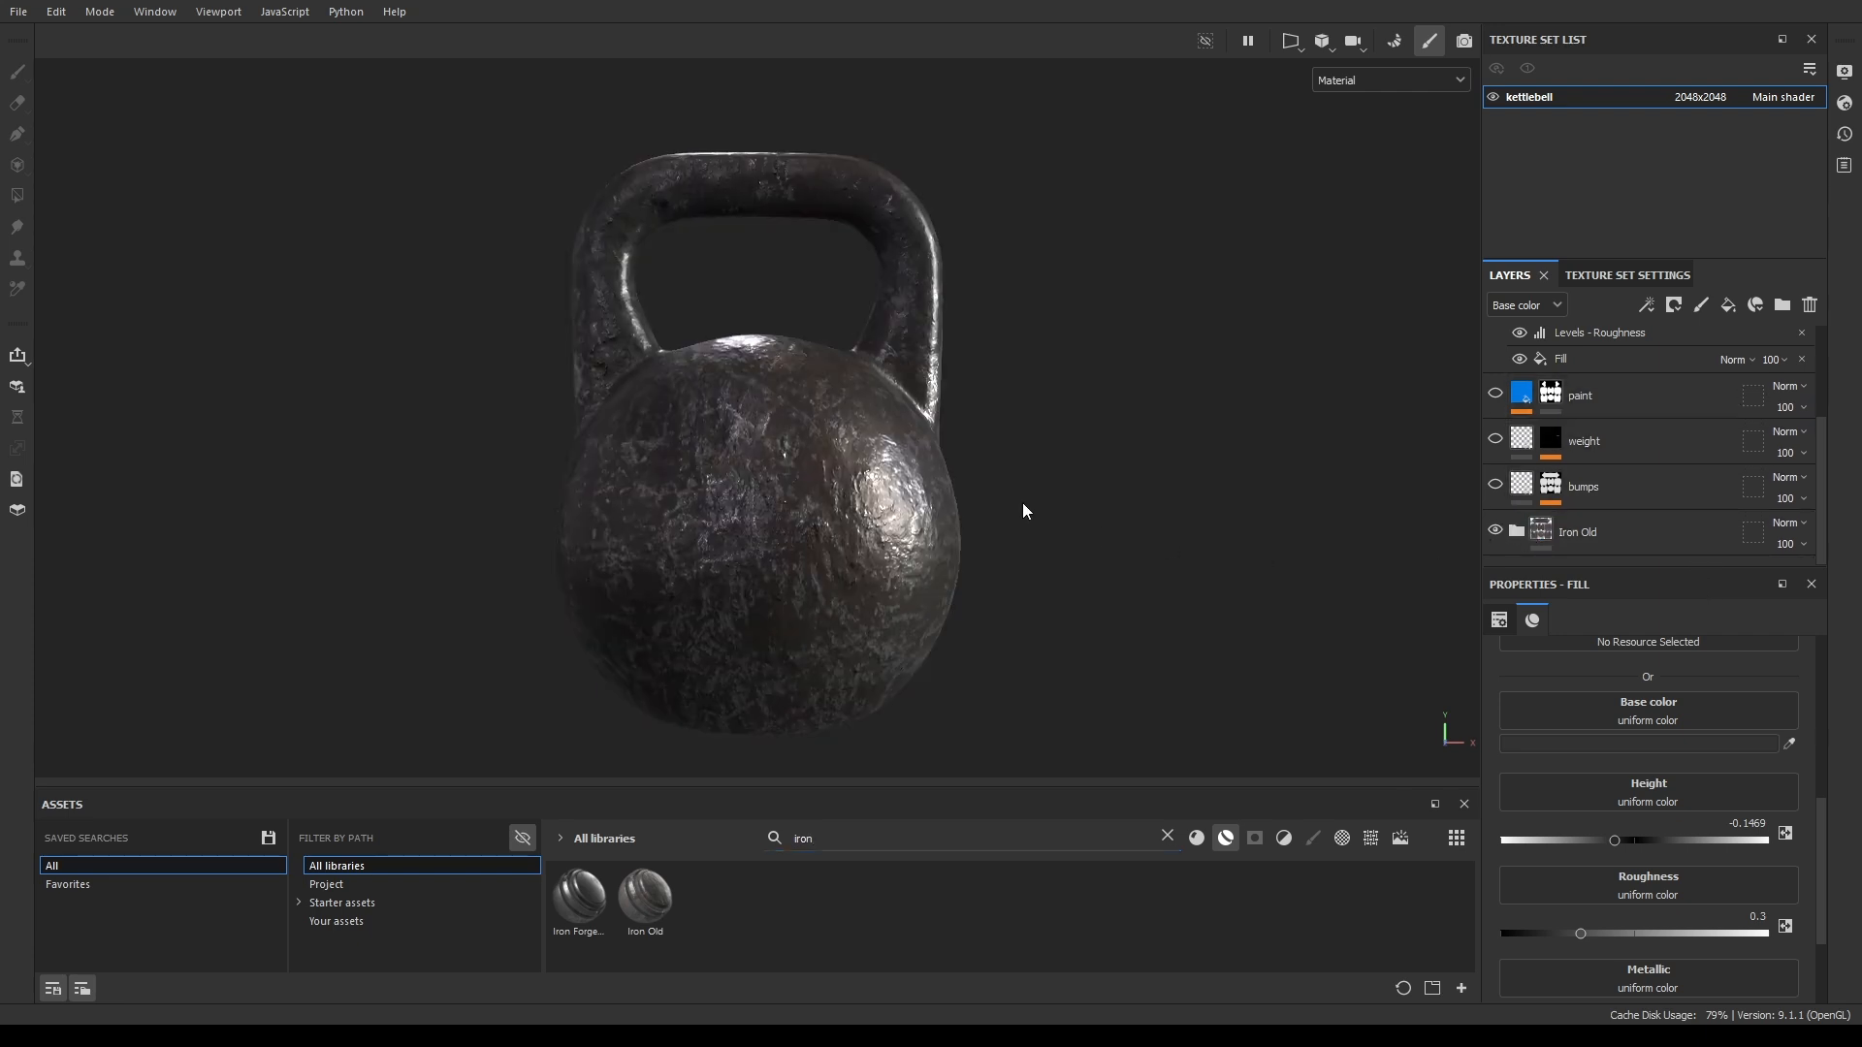
{"action": "left_click_drag", "start_coordinate": [475, 656], "coordinate": [553, 671], "text": "alt"}
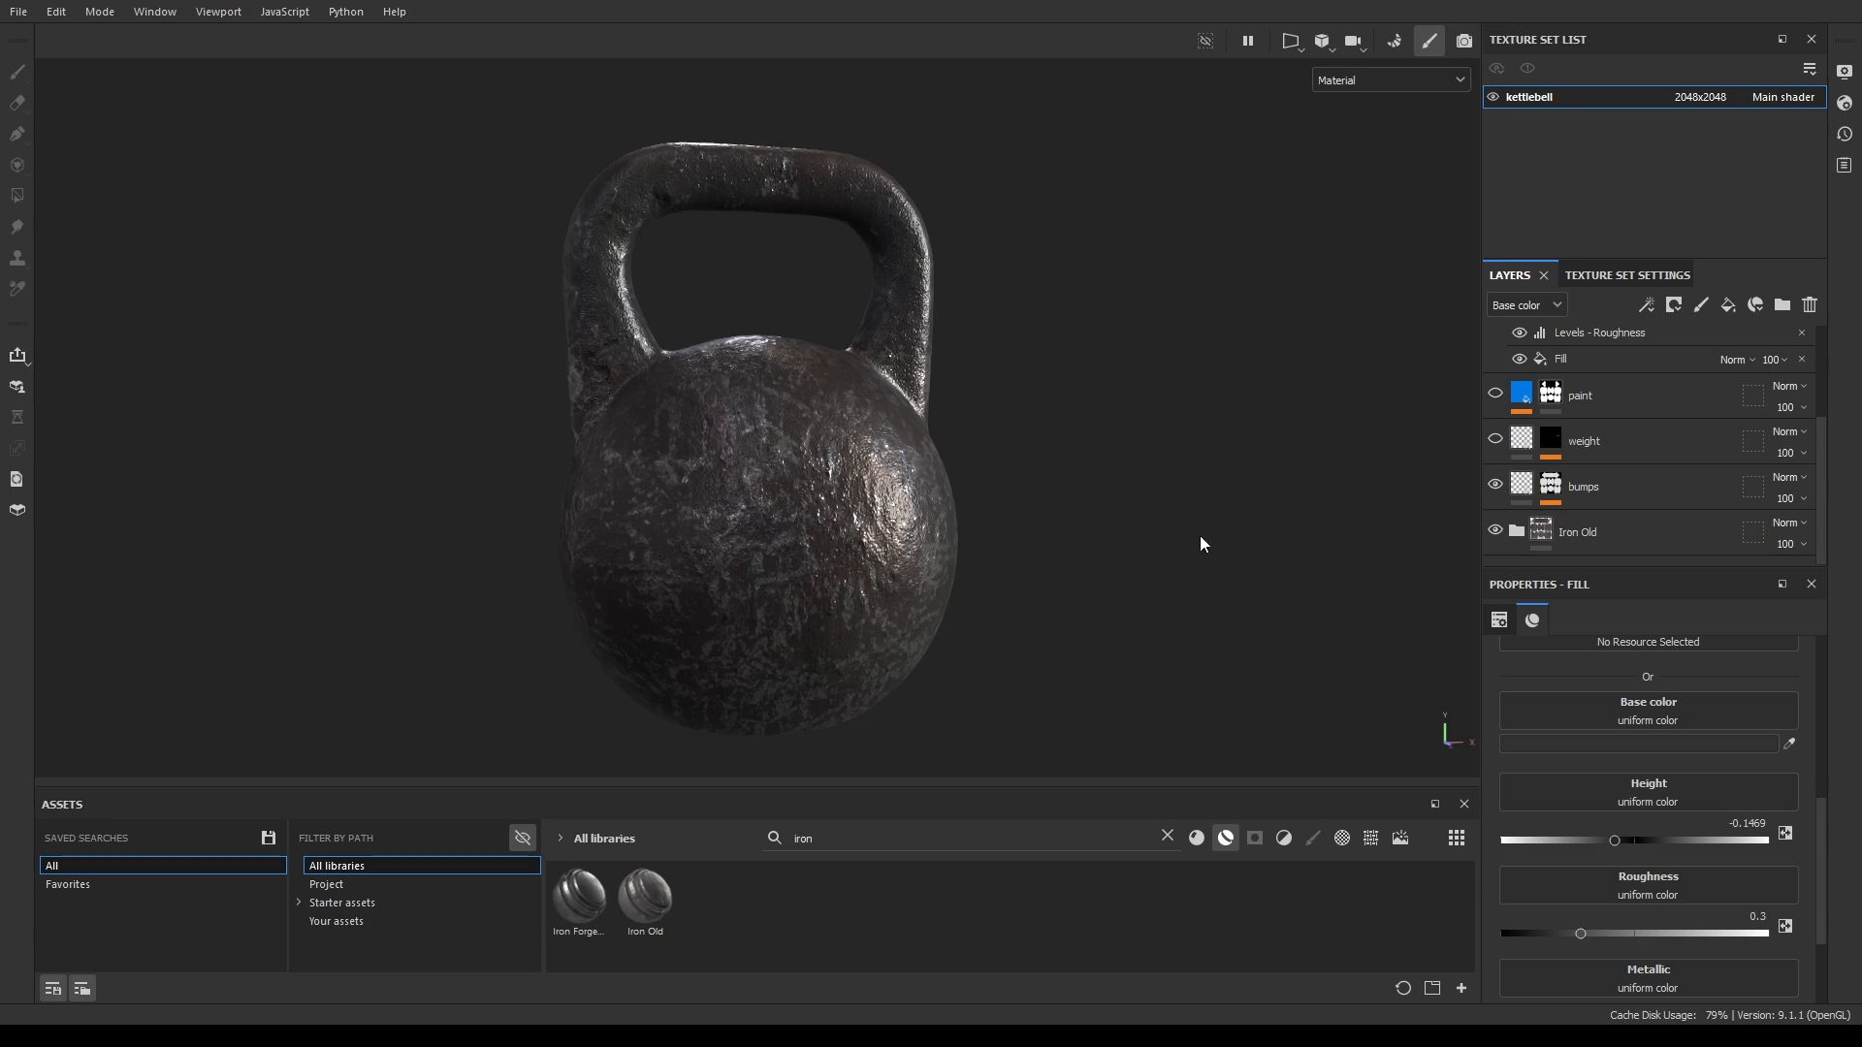
Examine the old iron surface and its bumps from several angles and under different lighting directions.
{"action": "left_click_drag", "start_coordinate": [1096, 539], "coordinate": [585, 509], "text": "alt"}
{"action": "right_click_drag", "start_coordinate": [585, 509], "coordinate": [669, 412], "text": "alt"}
{"action": "left_click_drag", "start_coordinate": [669, 412], "coordinate": [693, 417], "text": "alt"}
{"action": "right_click_drag", "start_coordinate": [582, 407], "coordinate": [320, 394], "text": "alt"}
{"action": "left_click_drag", "start_coordinate": [320, 395], "coordinate": [648, 392], "text": "alt"}
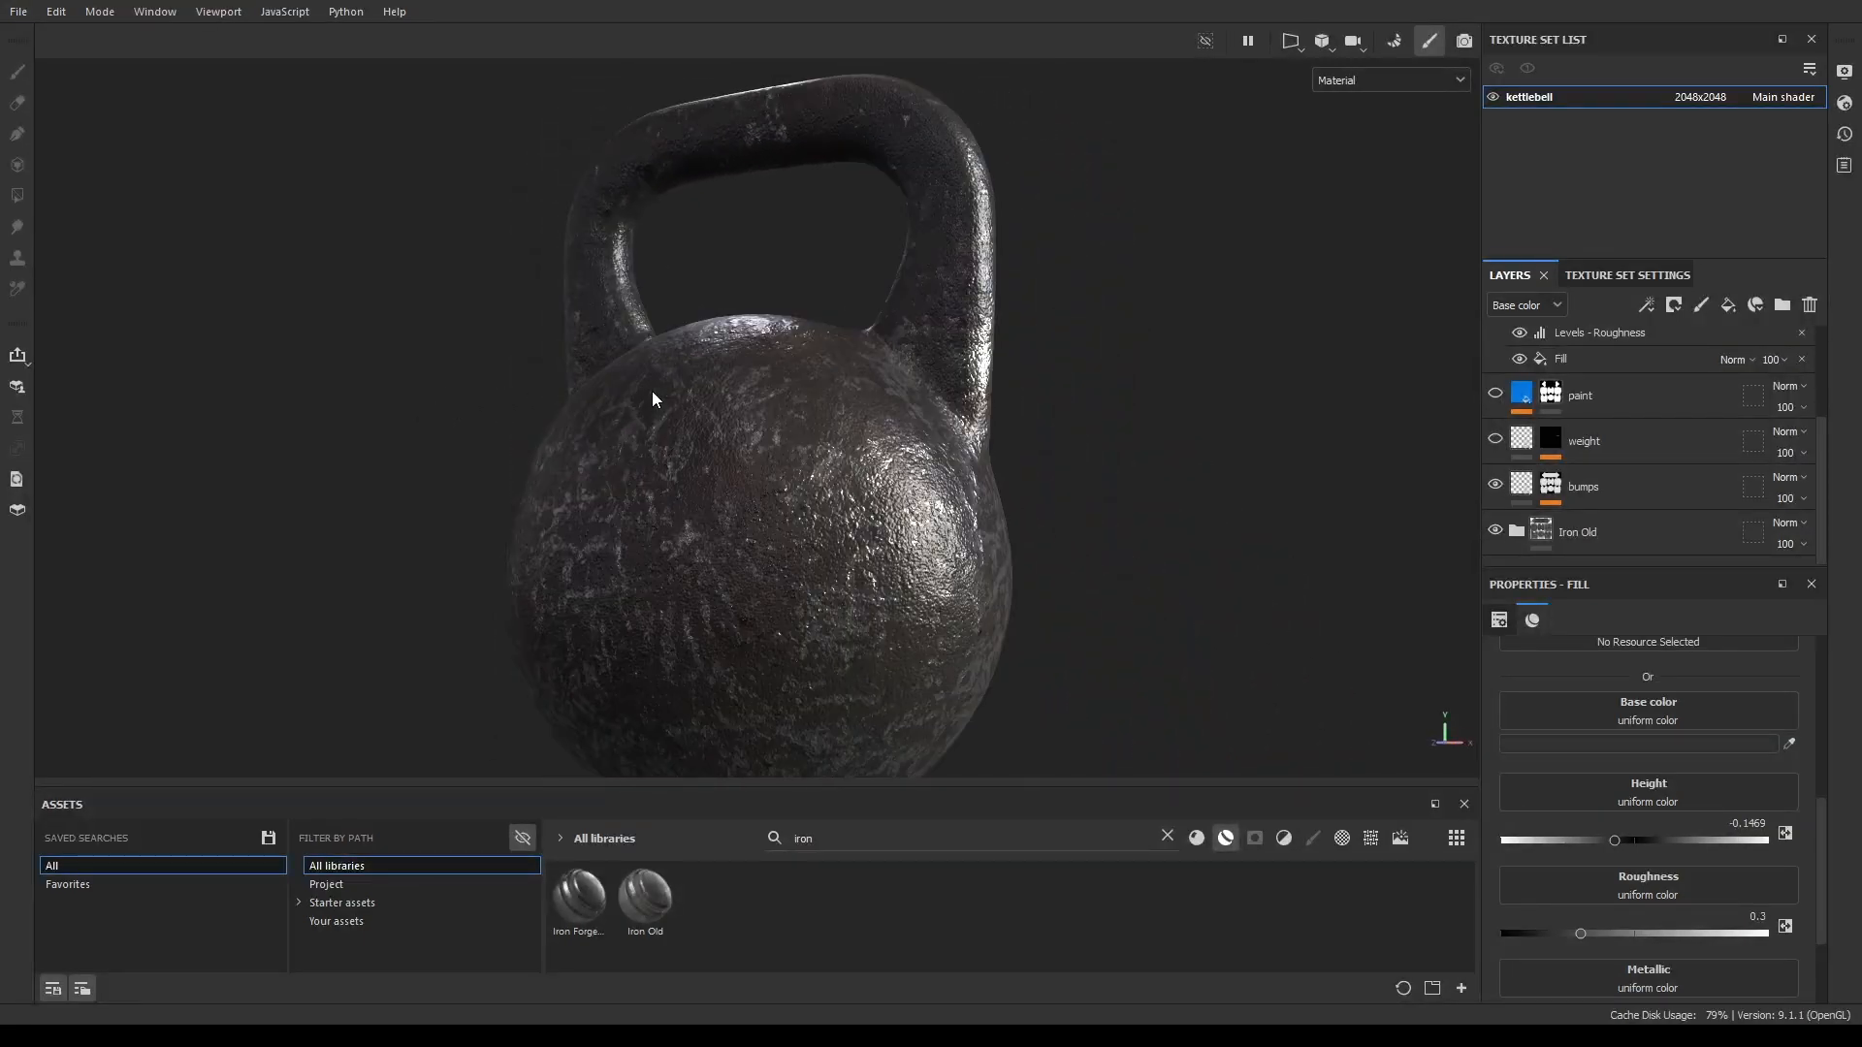
{"action": "left_click_drag", "start_coordinate": [652, 392], "coordinate": [586, 393], "text": "alt"}
{"action": "left_click_drag", "start_coordinate": [366, 388], "coordinate": [682, 381], "text": "alt"}
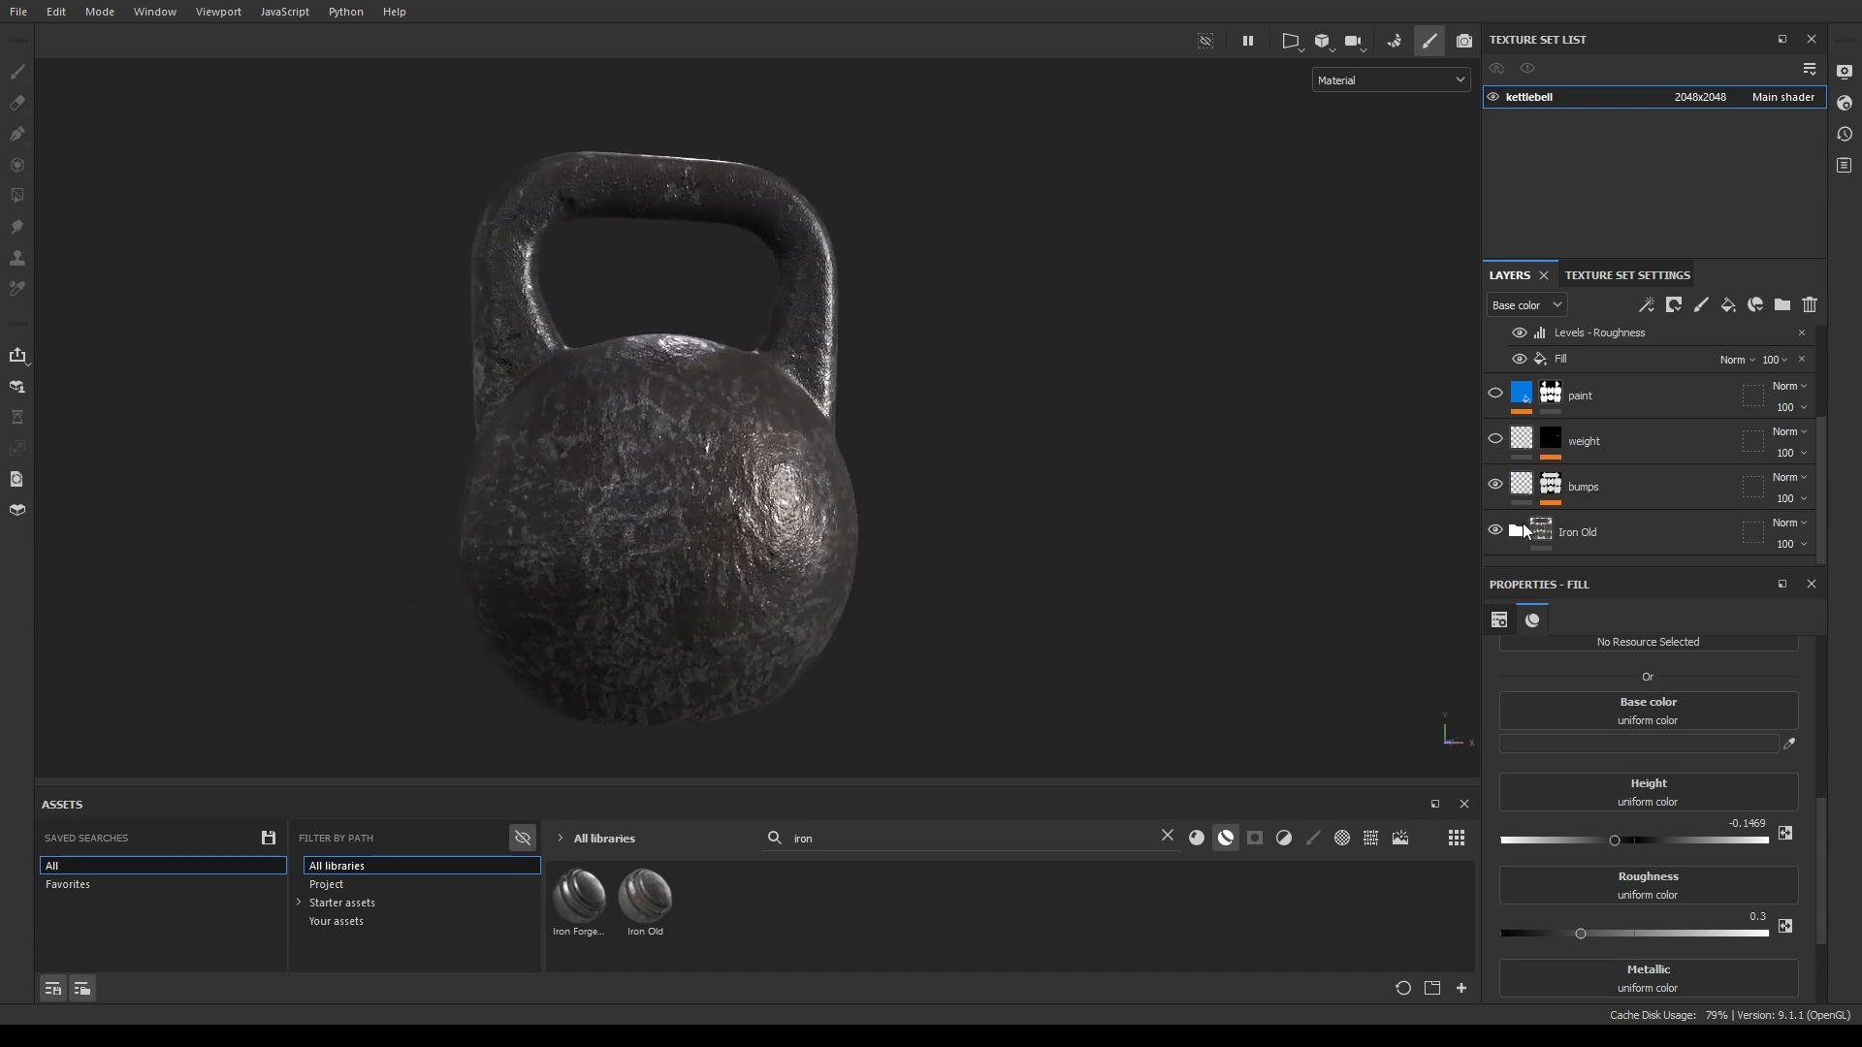
Review the sublayers inside the Iron Old folder and collapse it again.
{"action": "left_click", "coordinate": [1554, 524]}
{"action": "left_click", "coordinate": [1515, 532]}
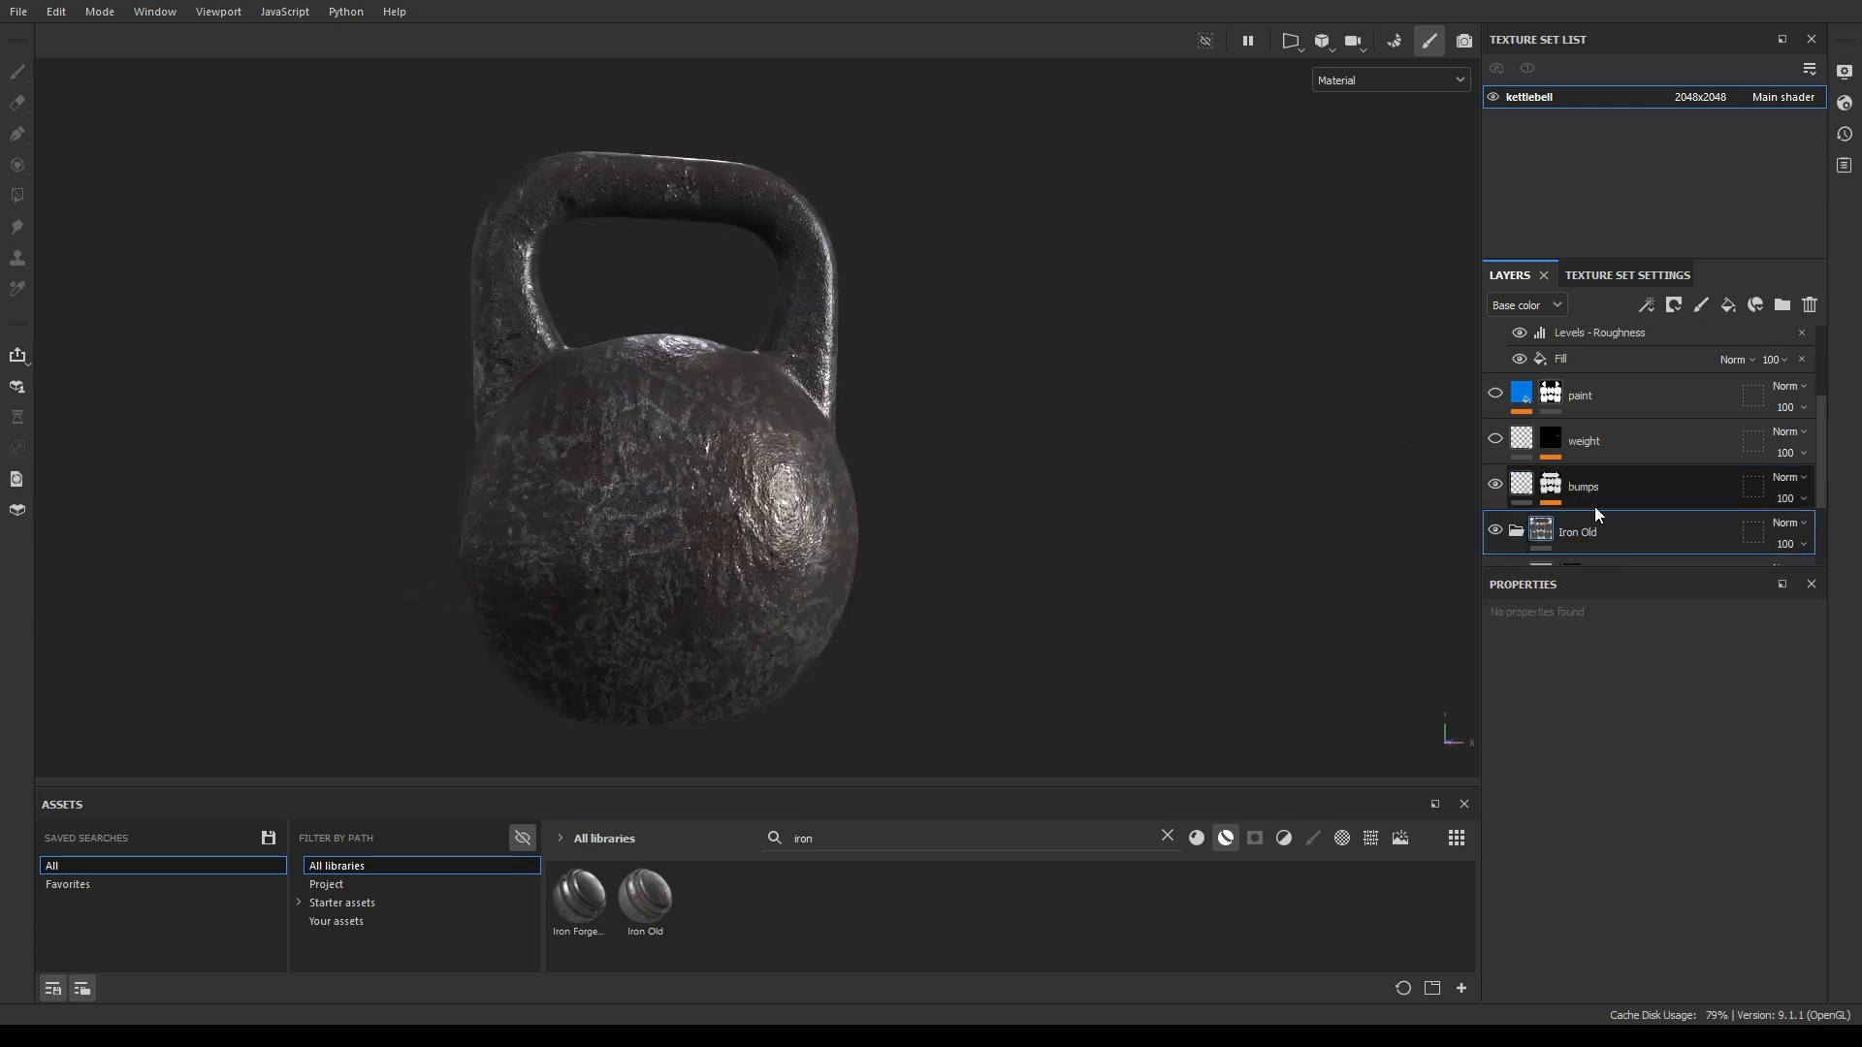
{"action": "scroll", "coordinate": [1596, 506], "scroll_direction": "down", "scroll_amount": 3}
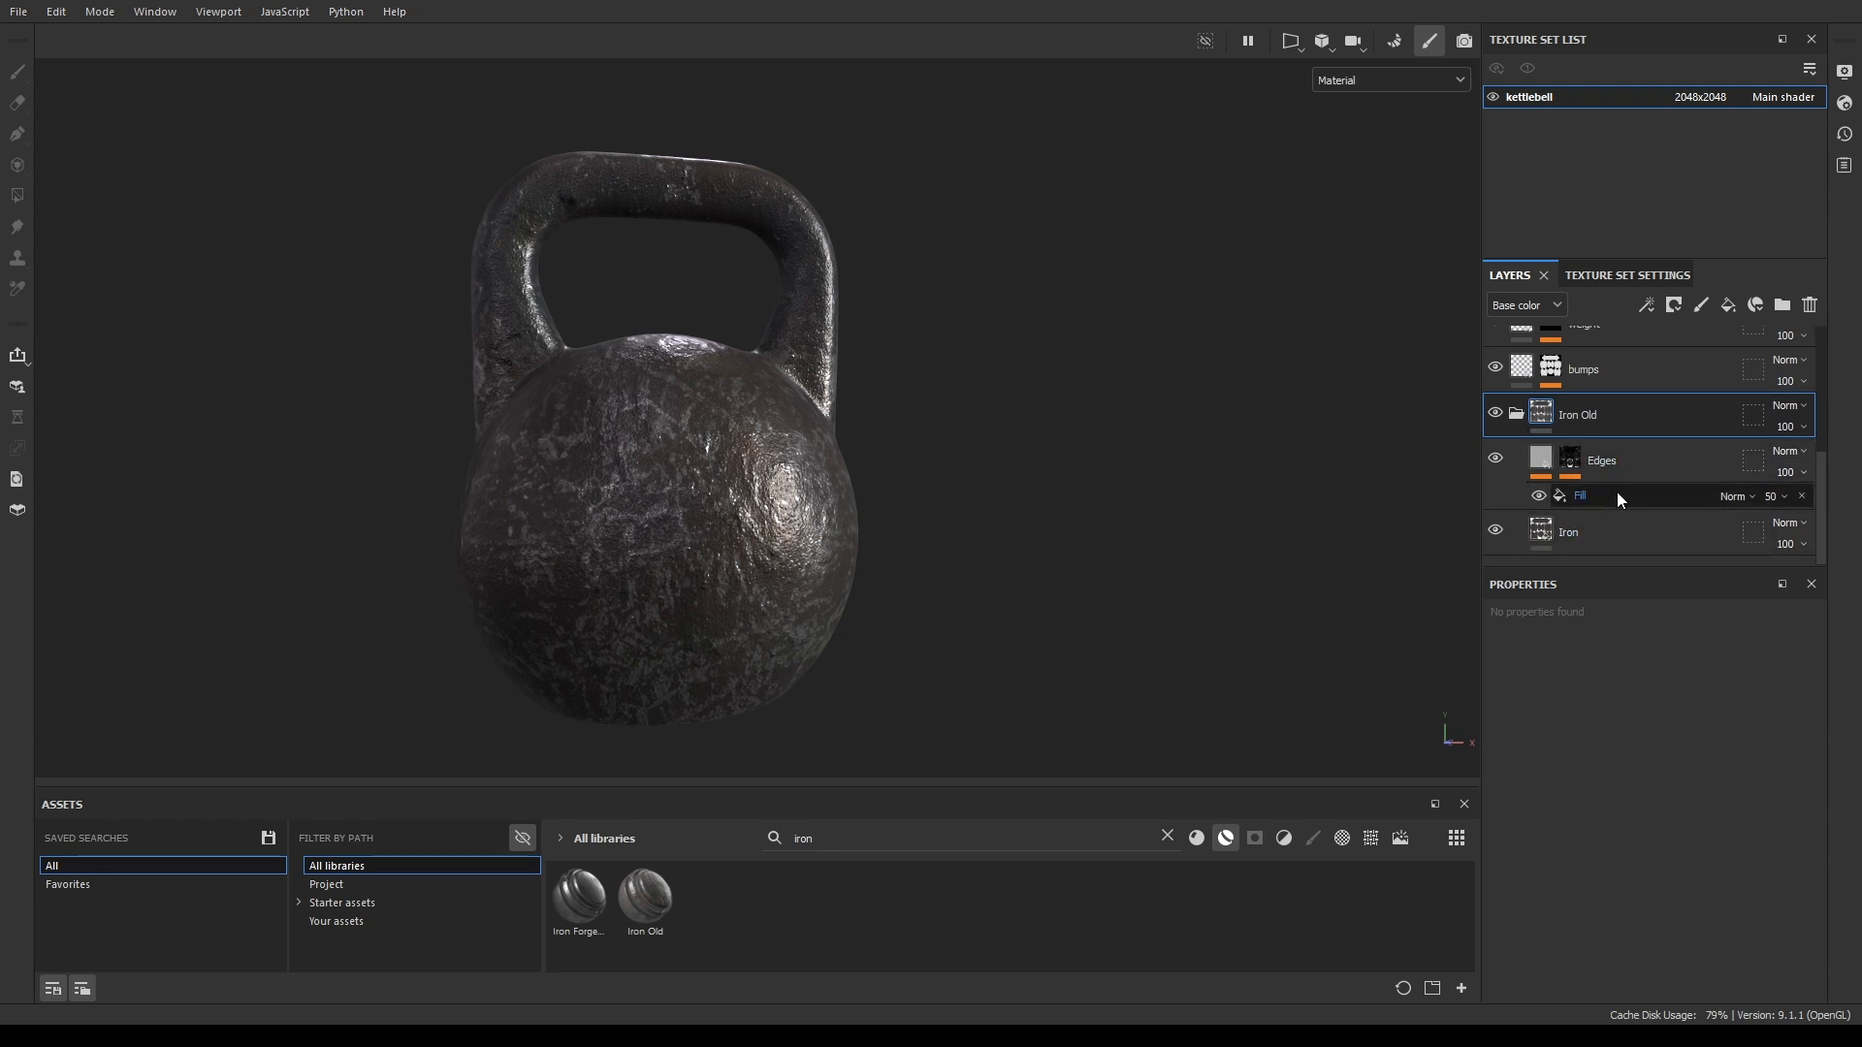
{"action": "left_click", "coordinate": [1517, 417]}
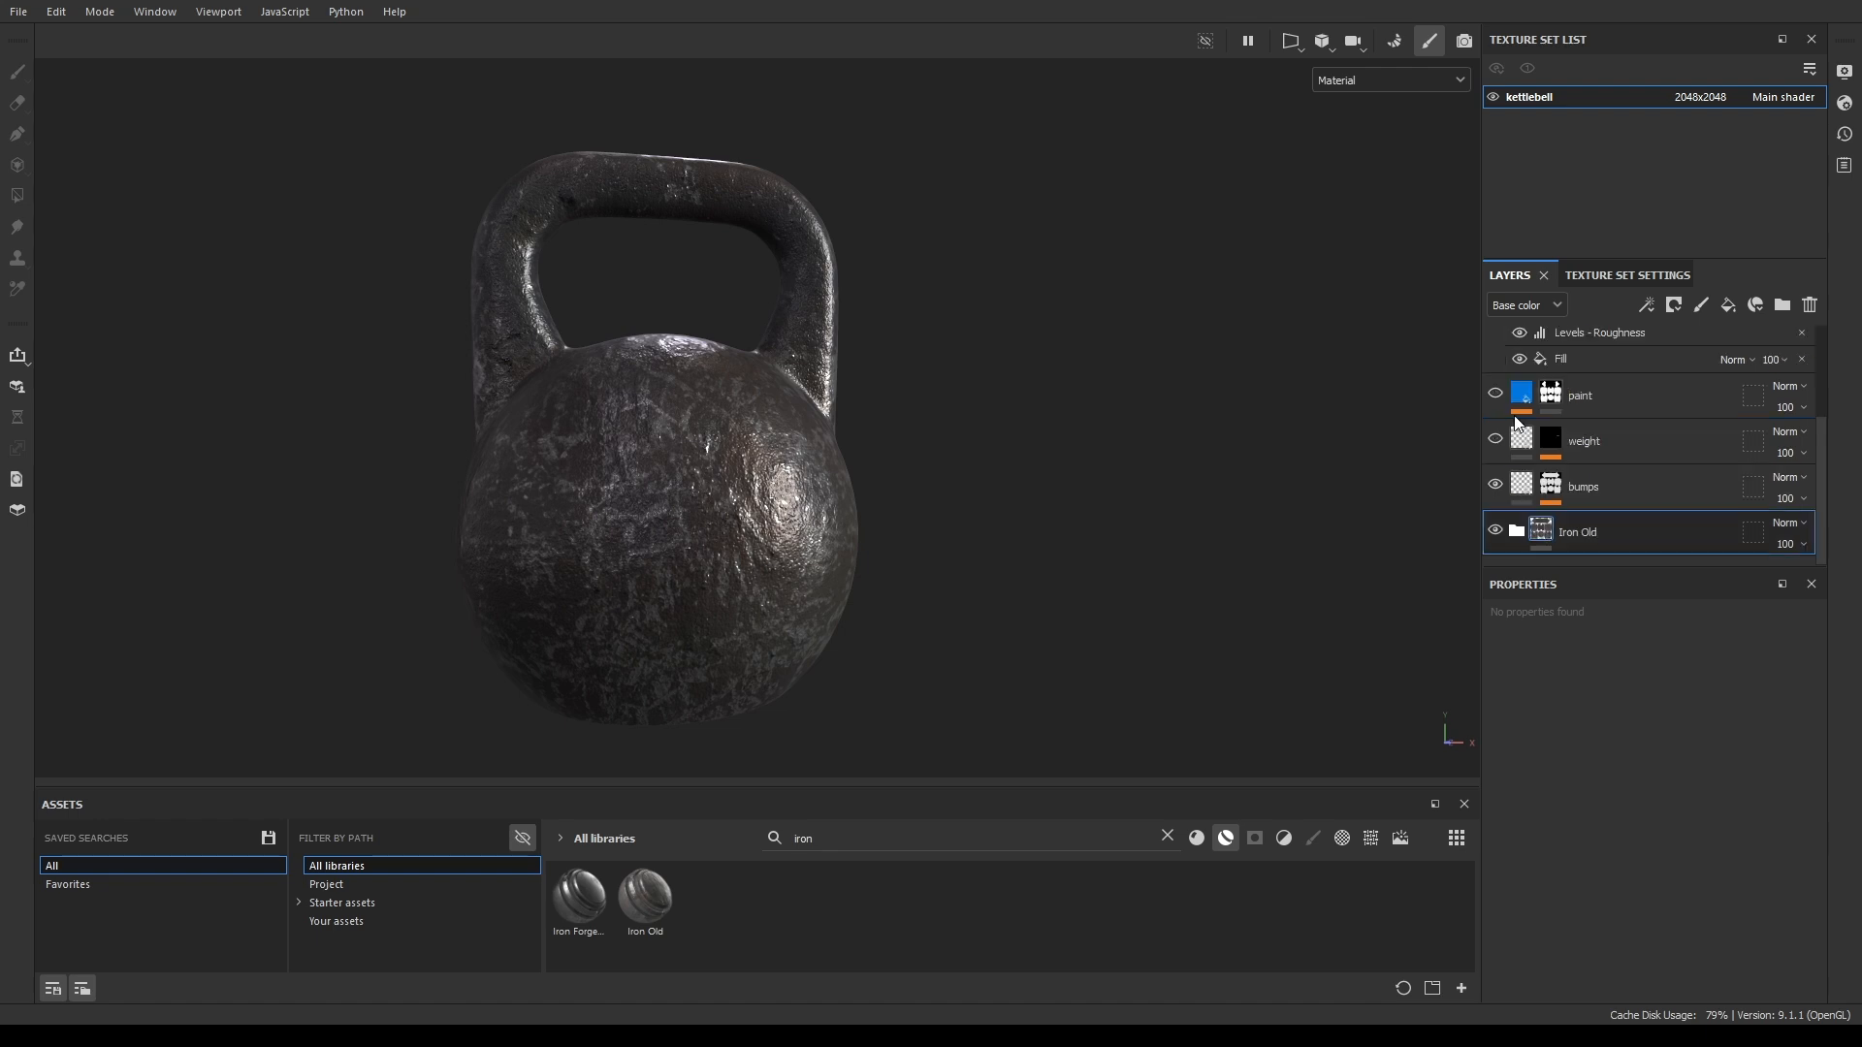
Inspect the bumps layer's height setting and the Cells 1 fill in its mask.
{"action": "left_click", "coordinate": [1520, 488]}
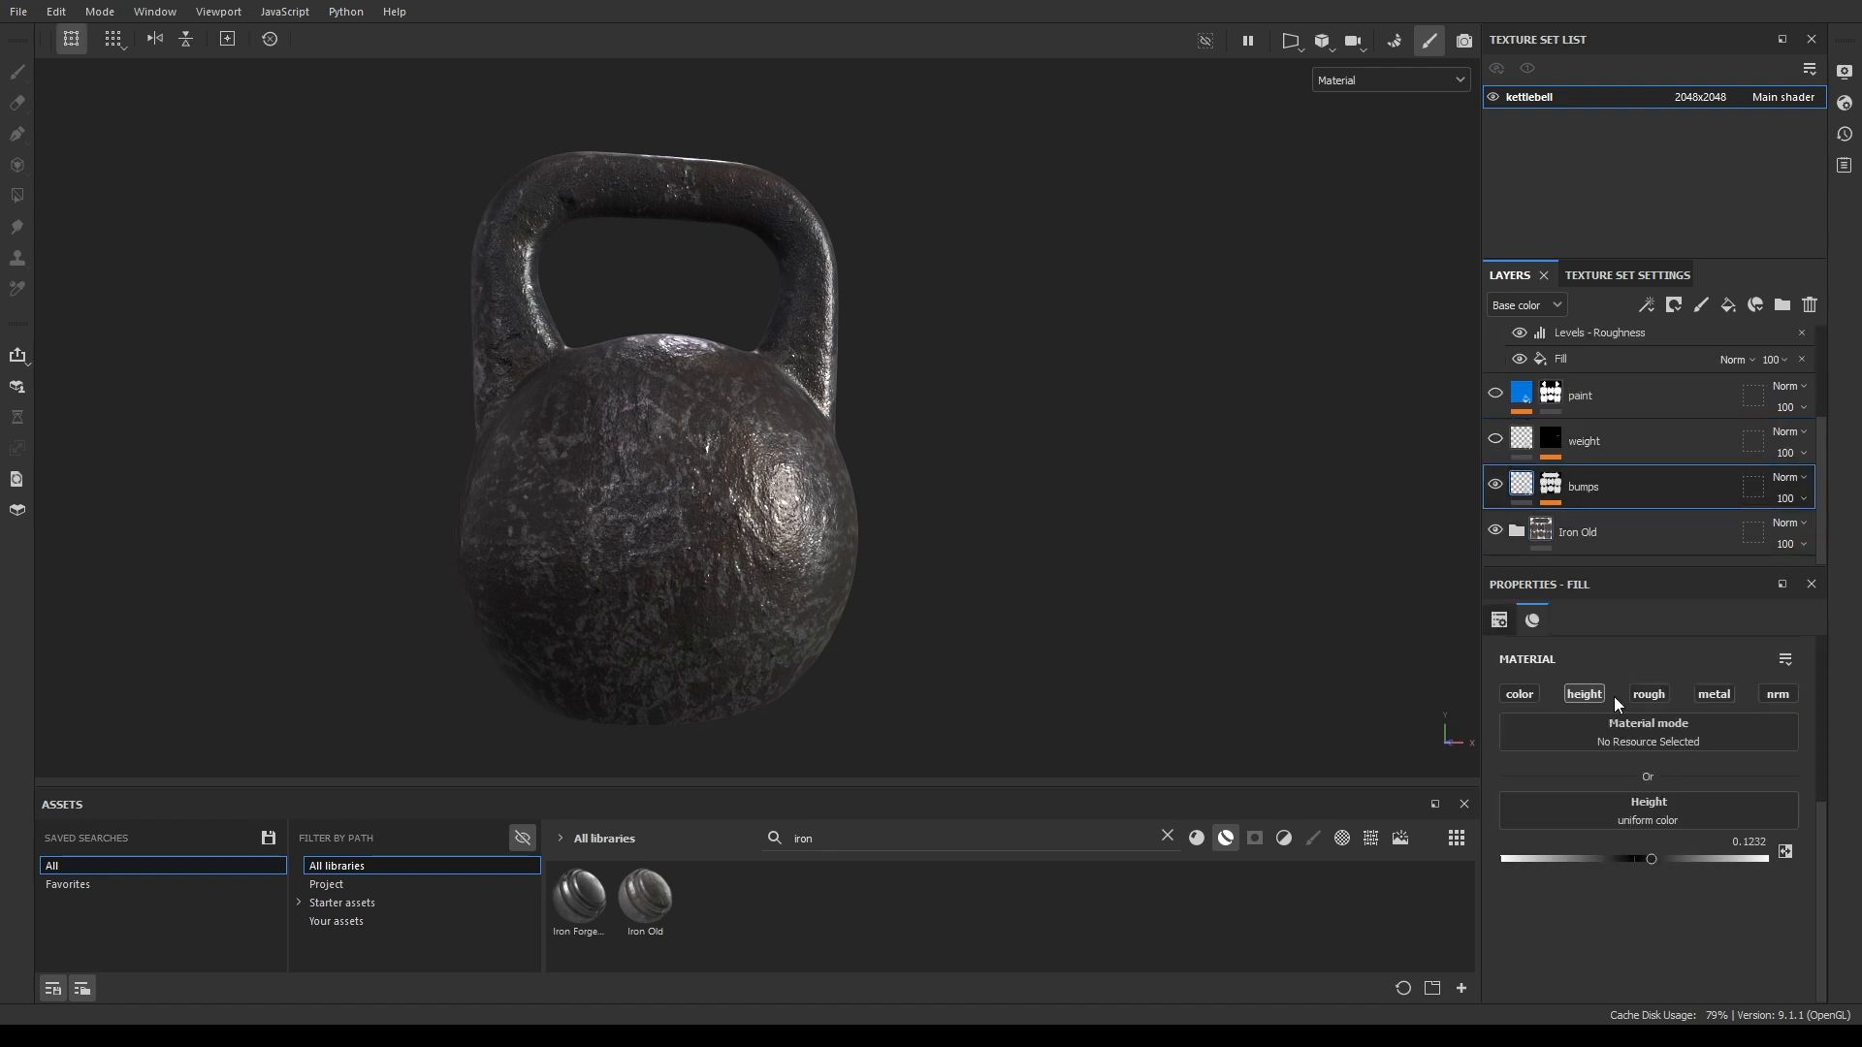
{"action": "scroll", "coordinate": [1588, 751], "scroll_direction": "up", "scroll_amount": 1}
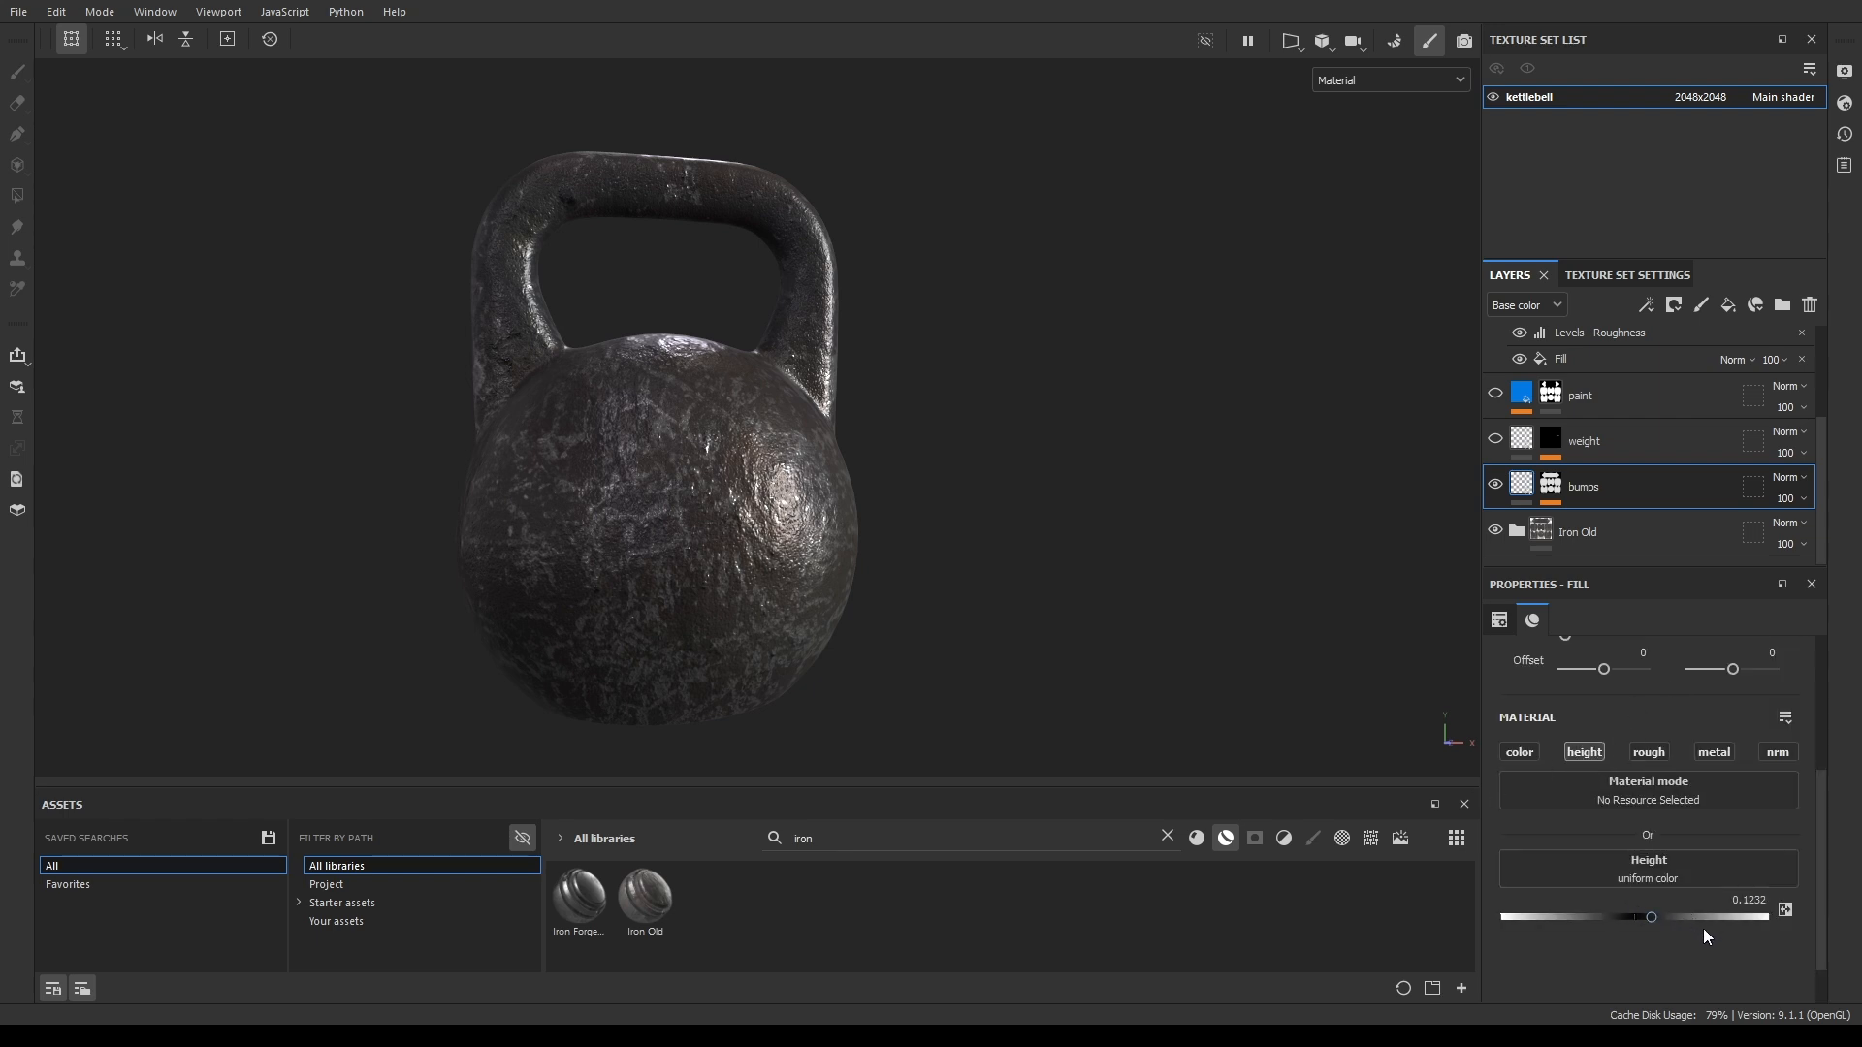
{"action": "left_click", "coordinate": [1553, 485]}
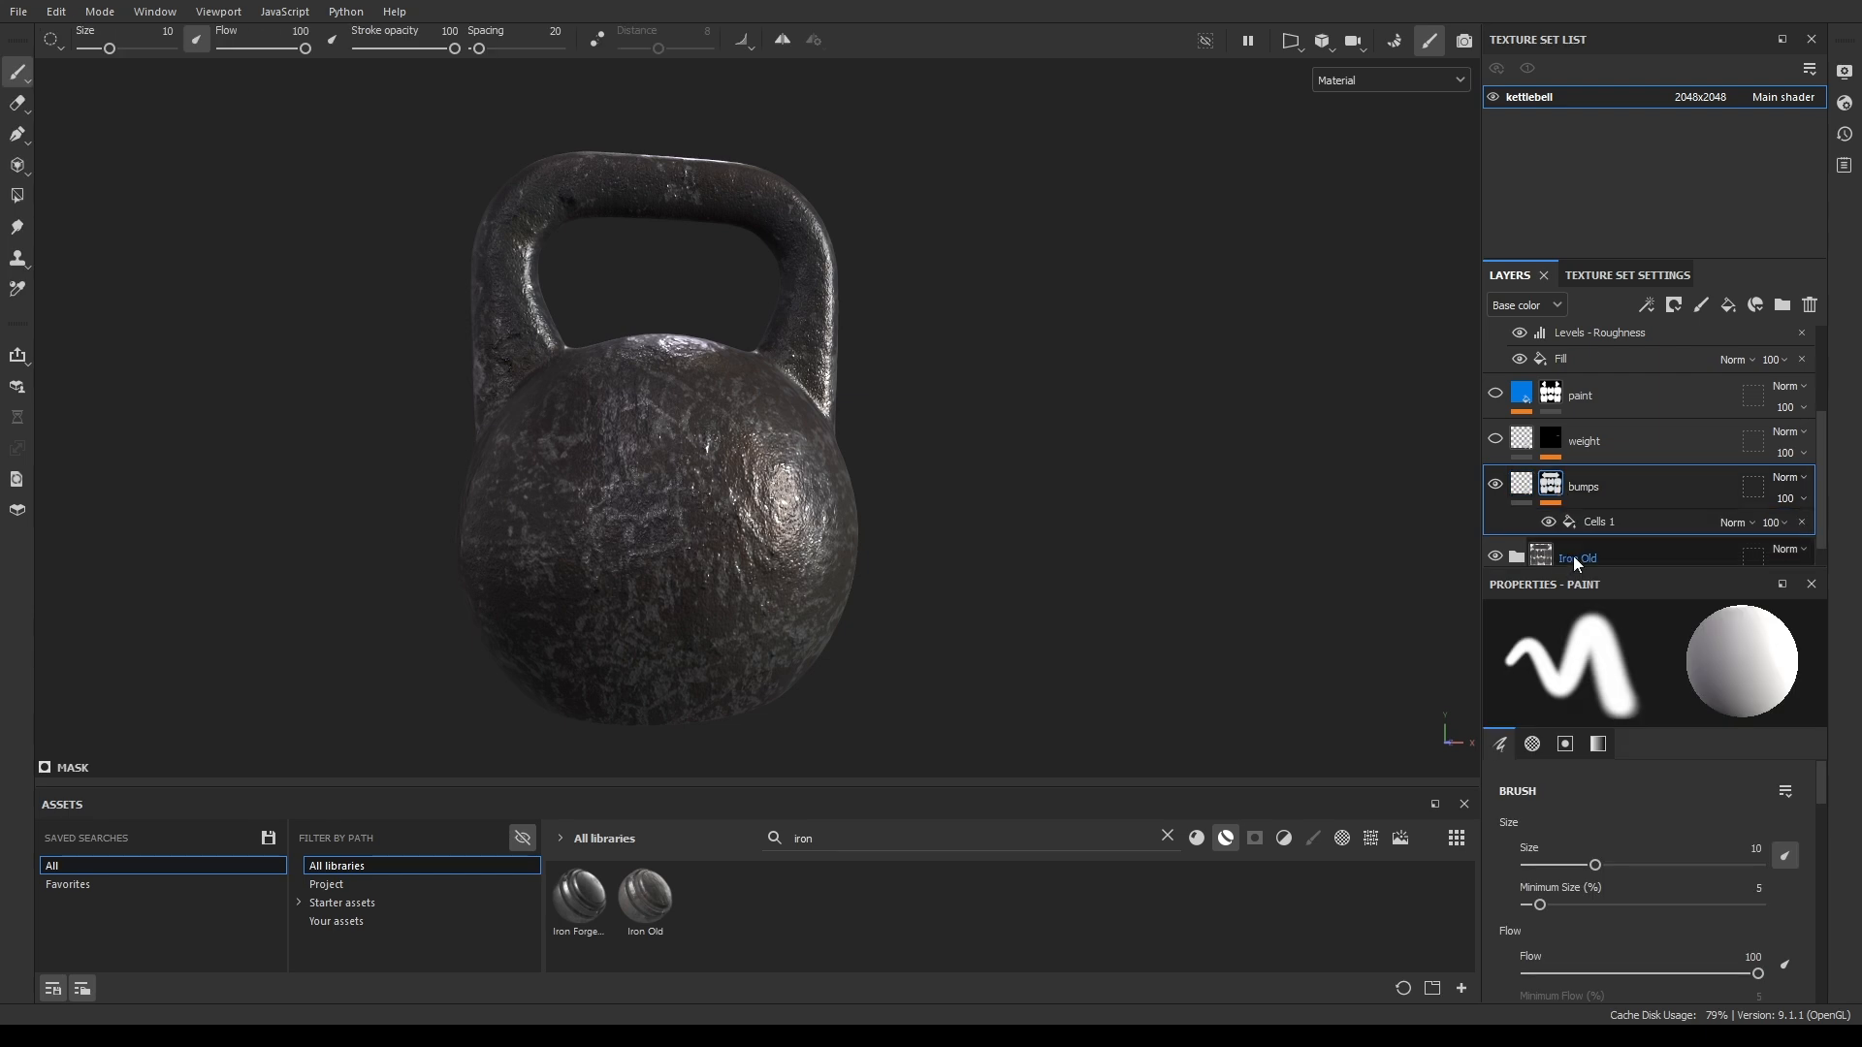
{"action": "left_click", "coordinate": [1606, 522]}
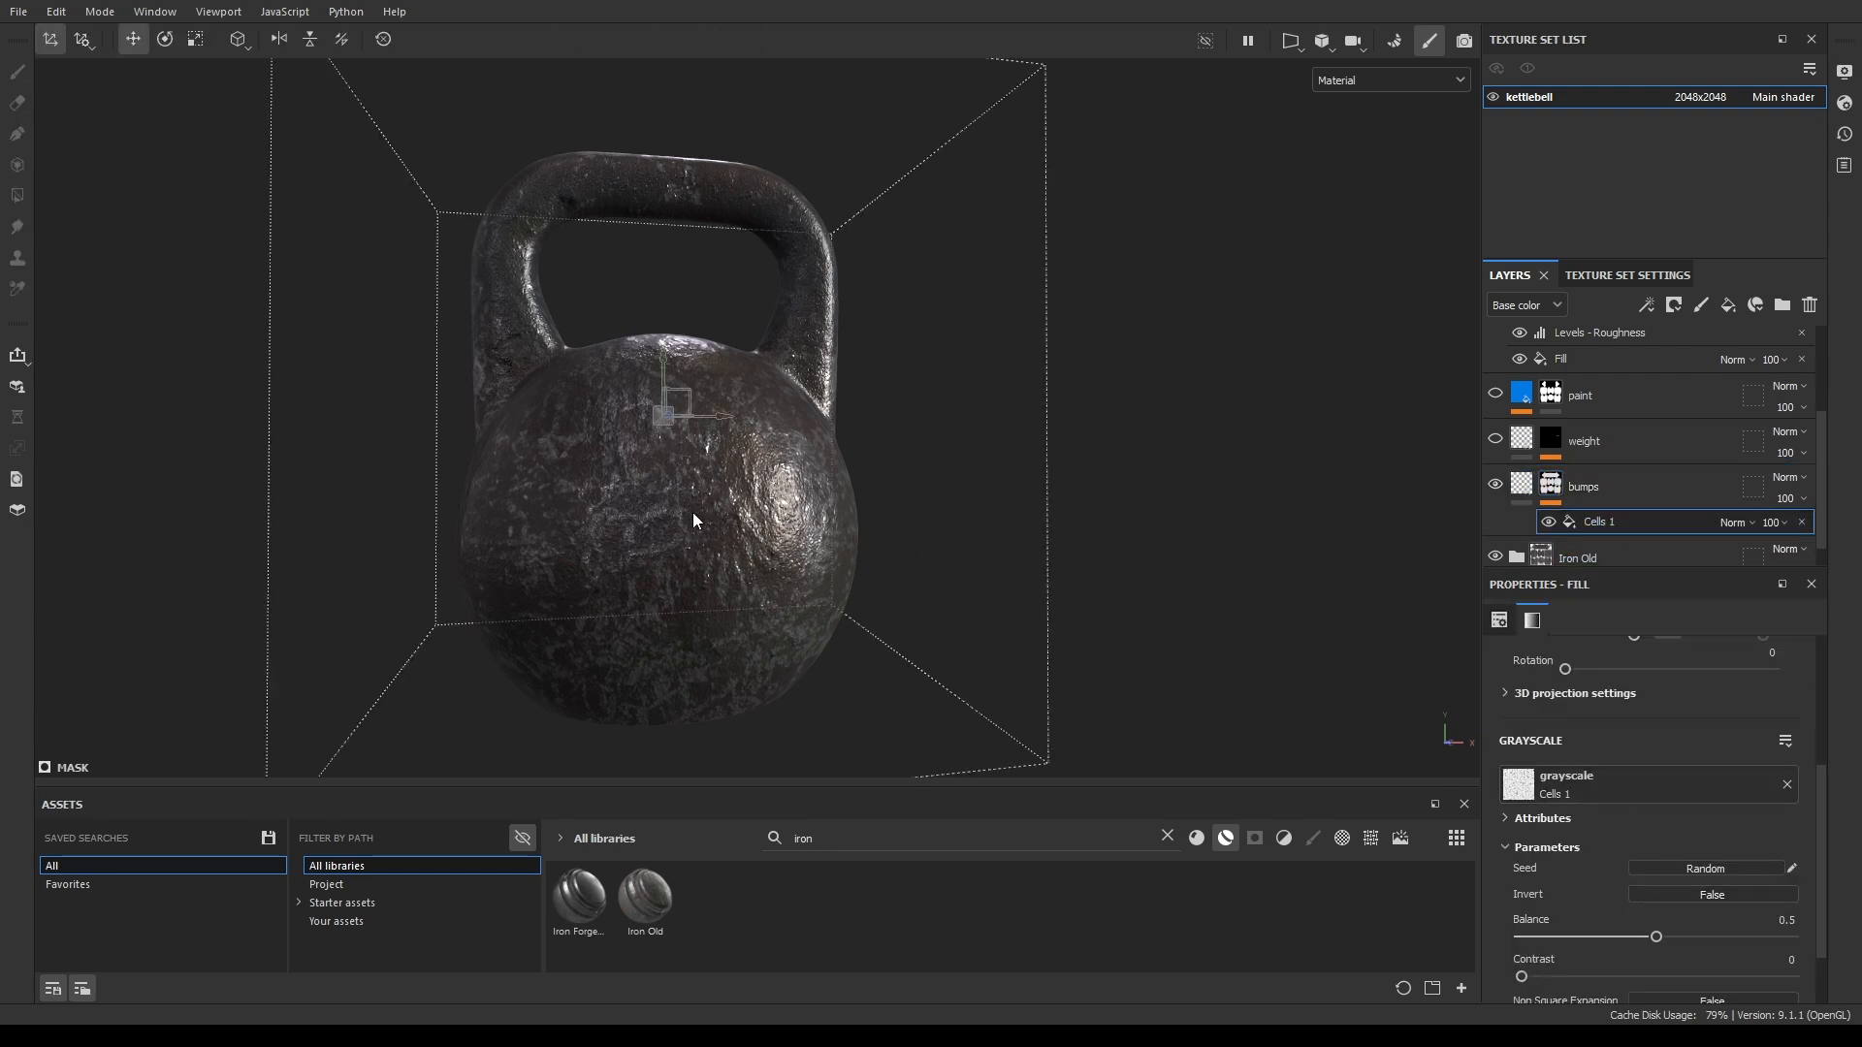
Display only the Normal channel and examine the bump detail on the kettlebell up close.
{"action": "key", "text": "c"}
{"action": "key", "text": "c"}
{"action": "key", "text": "c"}
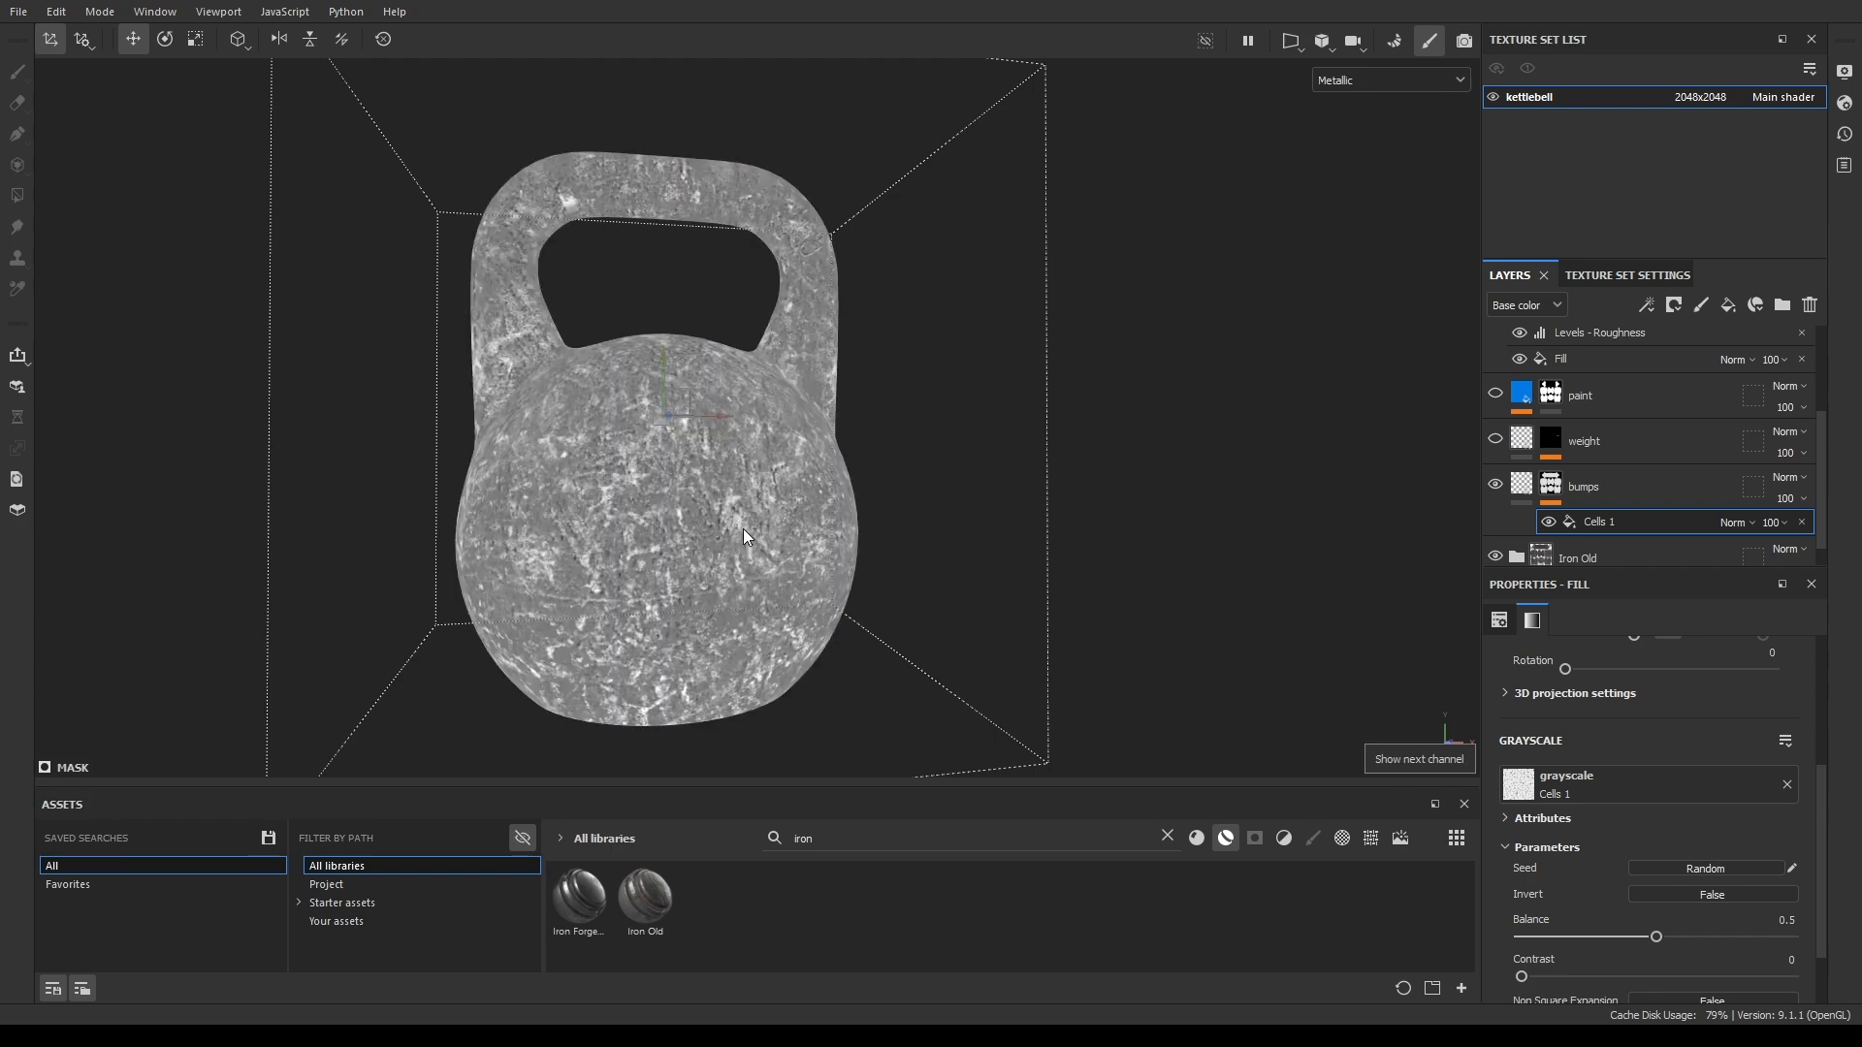
{"action": "scroll", "coordinate": [742, 527], "scroll_direction": "up", "scroll_amount": 4}
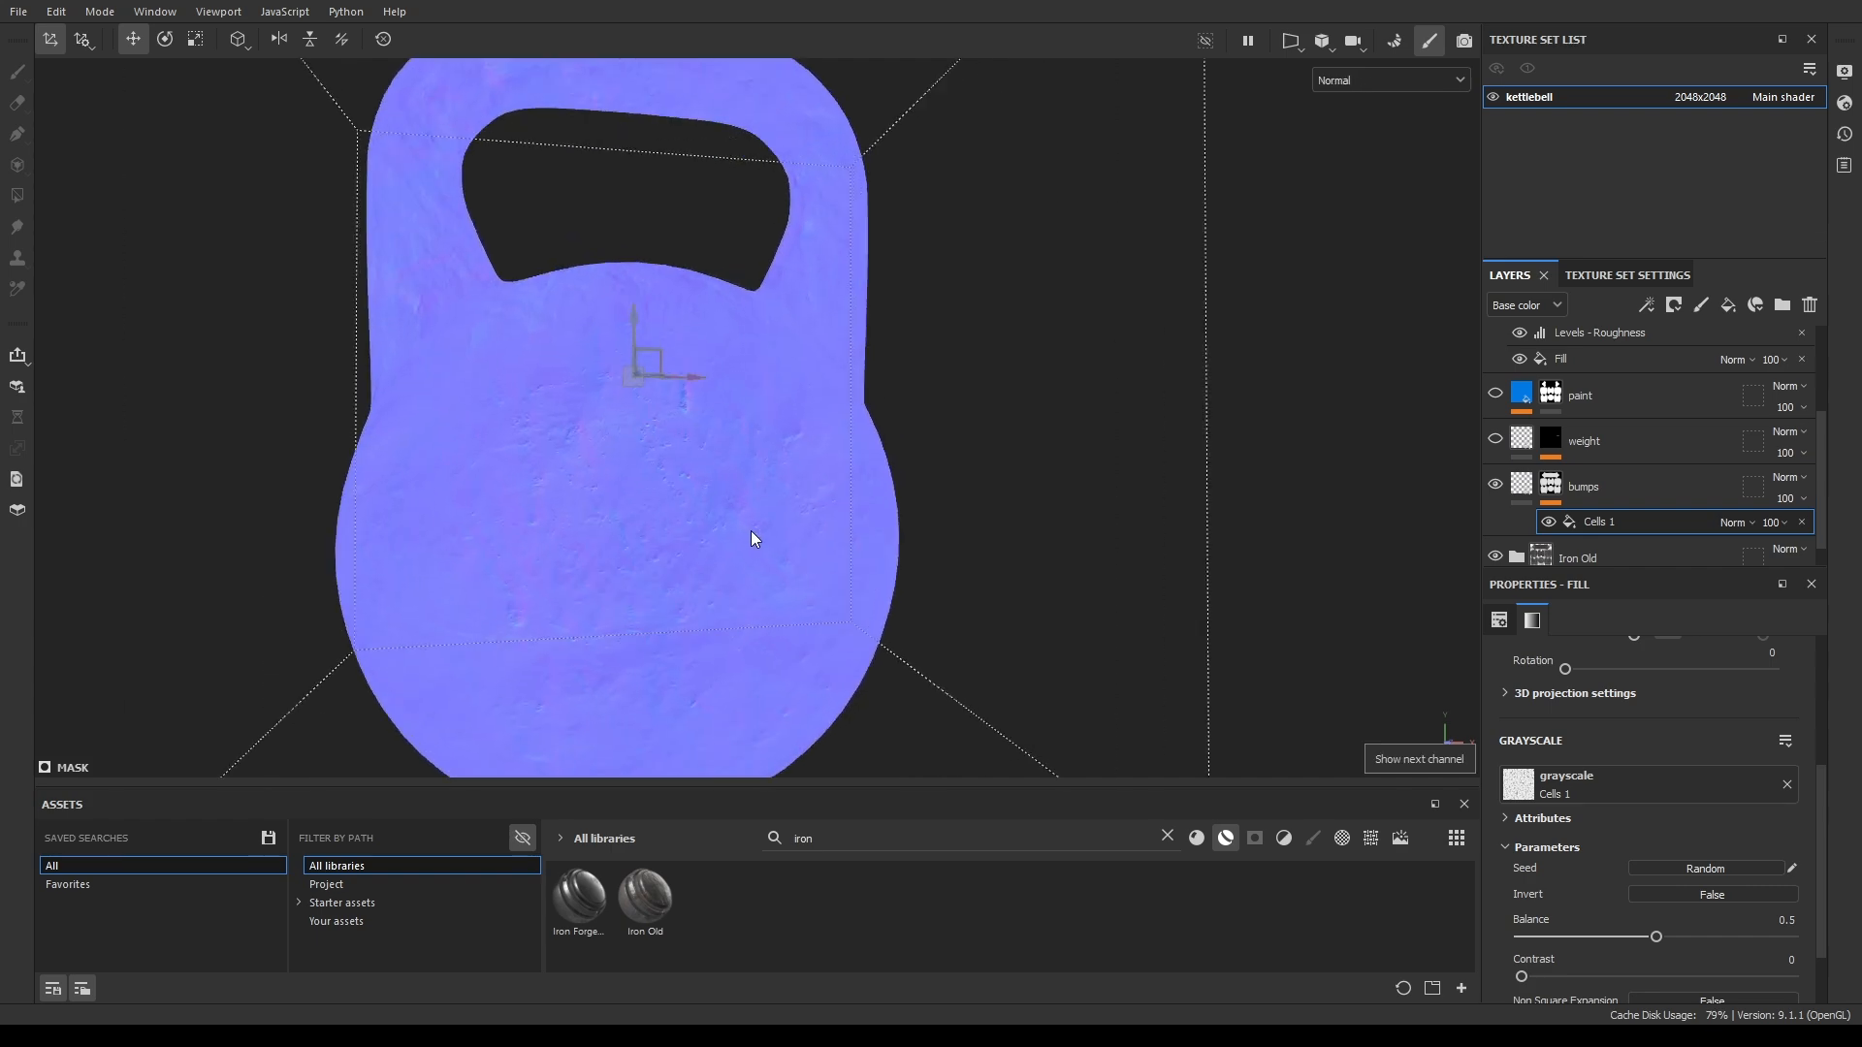
{"action": "left_click_drag", "start_coordinate": [1015, 432], "coordinate": [729, 504], "text": "alt"}
{"action": "middle_click_drag", "start_coordinate": [913, 430], "coordinate": [623, 530], "text": "alt"}
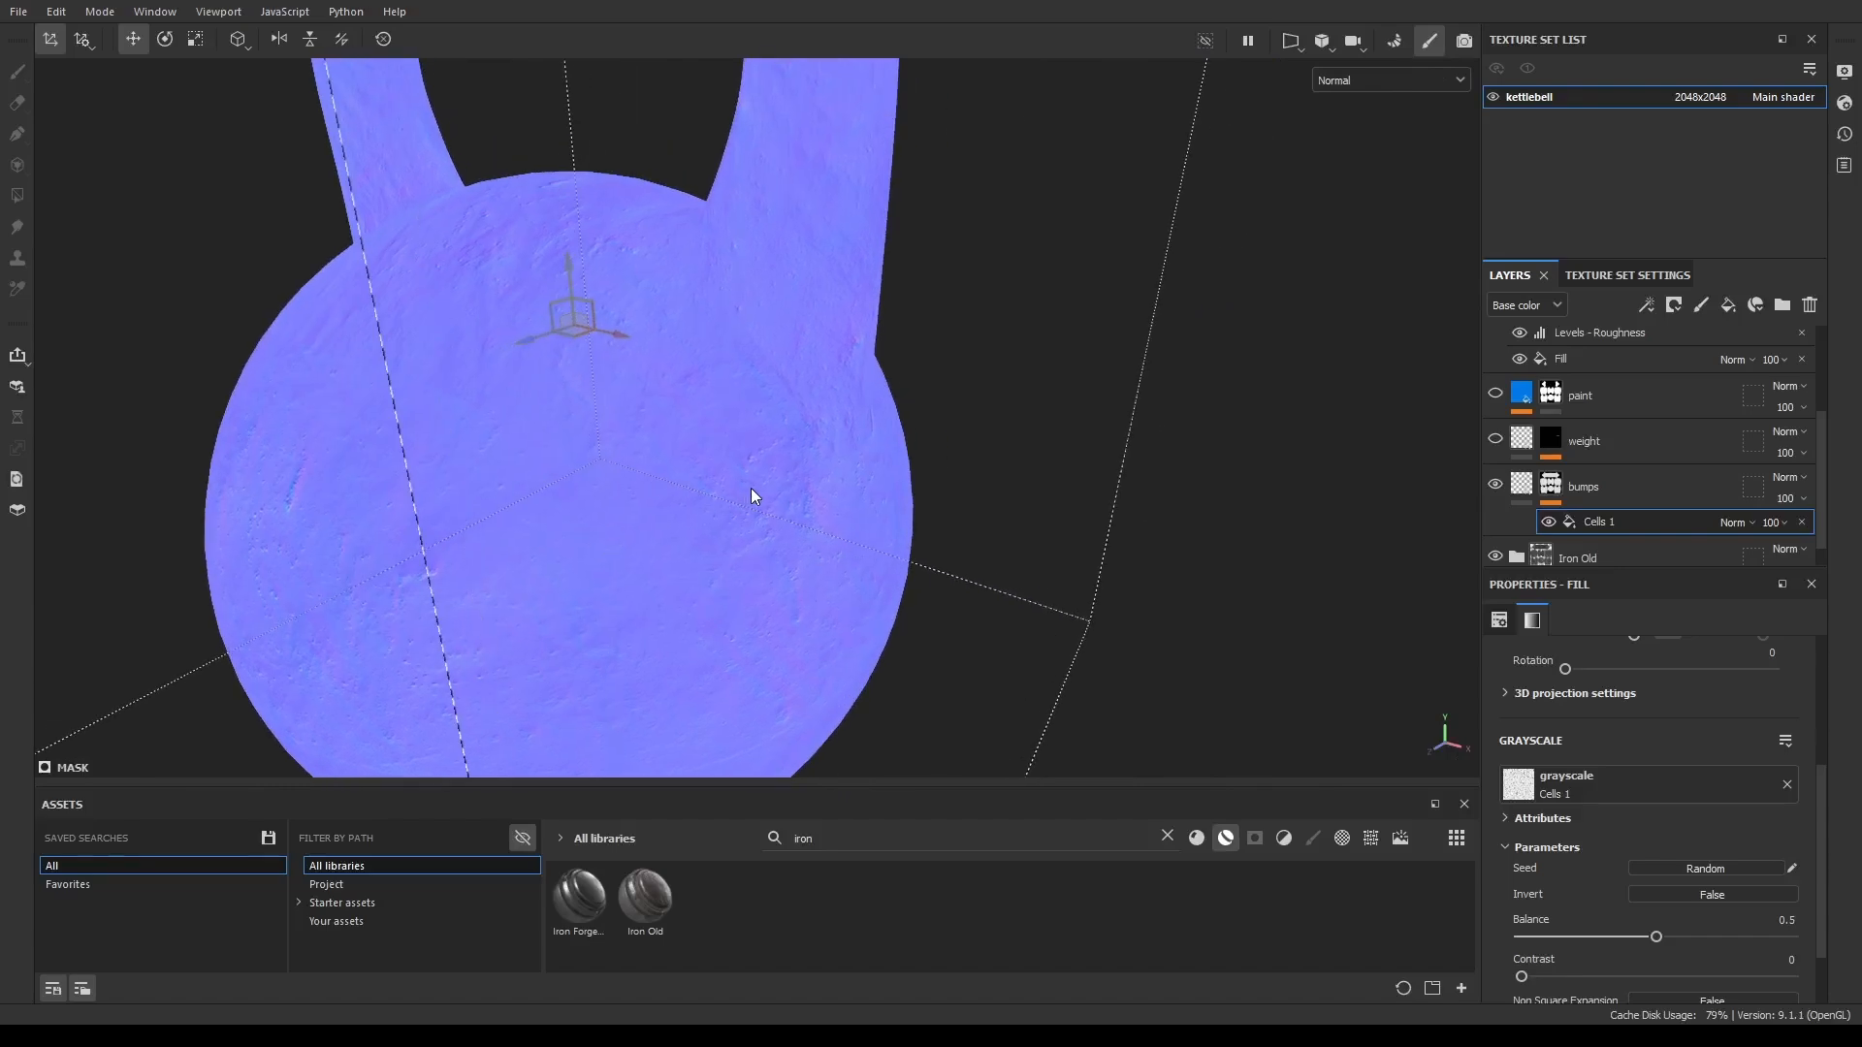
Compare the kettlebell with the bumps layer hidden and shown, switching the displayed channel to Normal+Height+Mesh.
{"action": "scroll", "coordinate": [753, 490], "scroll_direction": "up", "scroll_amount": 2}
{"action": "left_click", "coordinate": [1495, 482]}
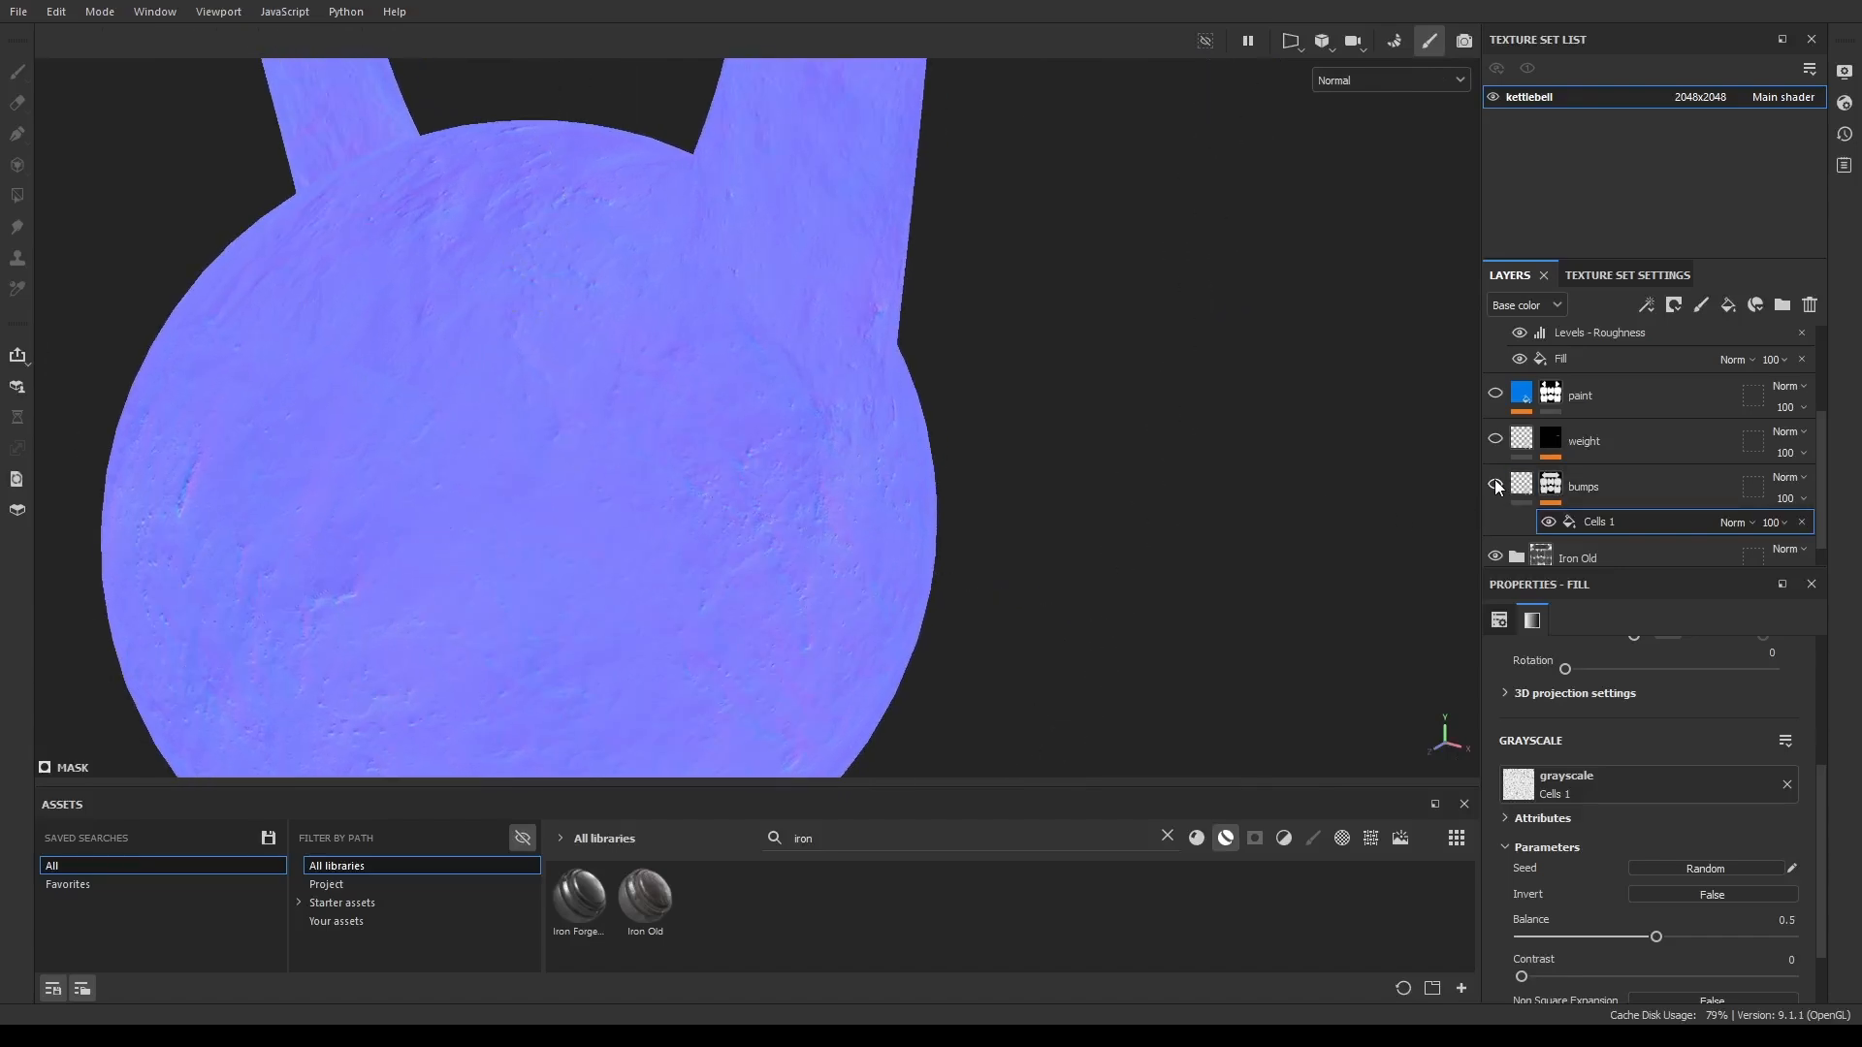
{"action": "left_click", "coordinate": [1496, 484]}
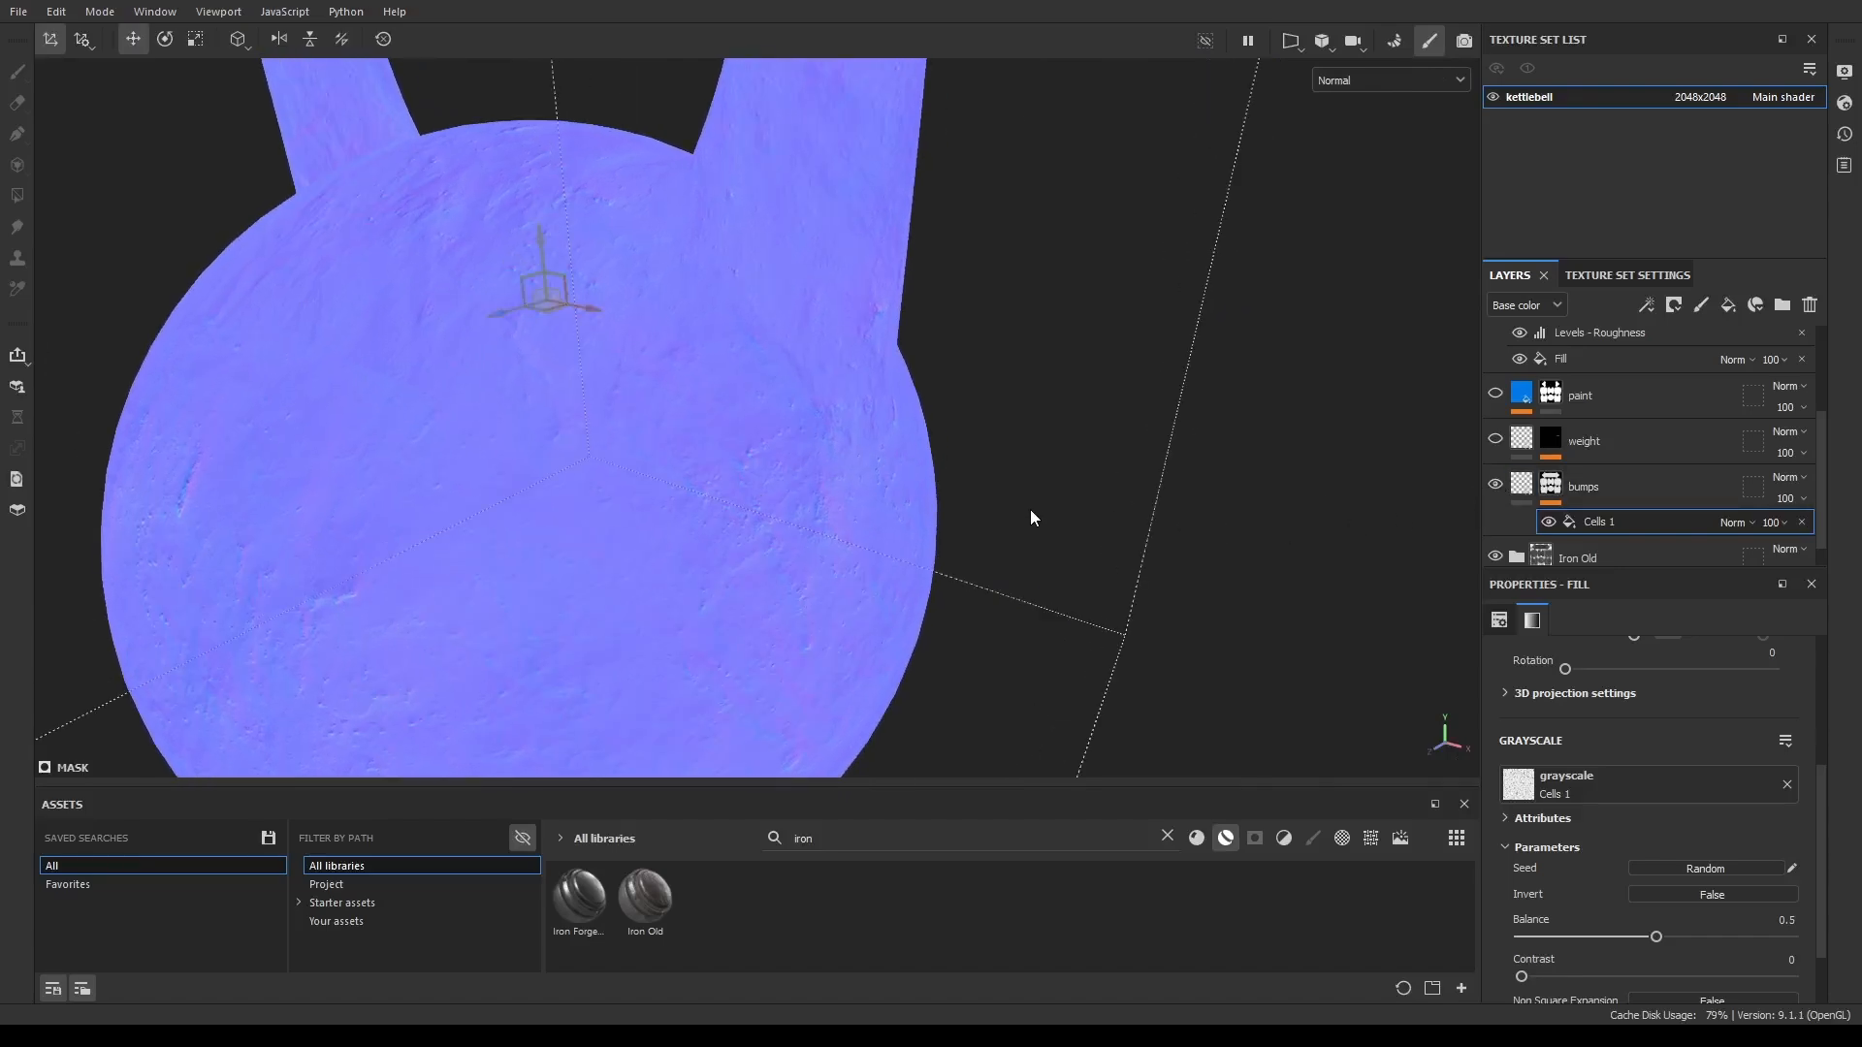
{"action": "key", "text": "c"}
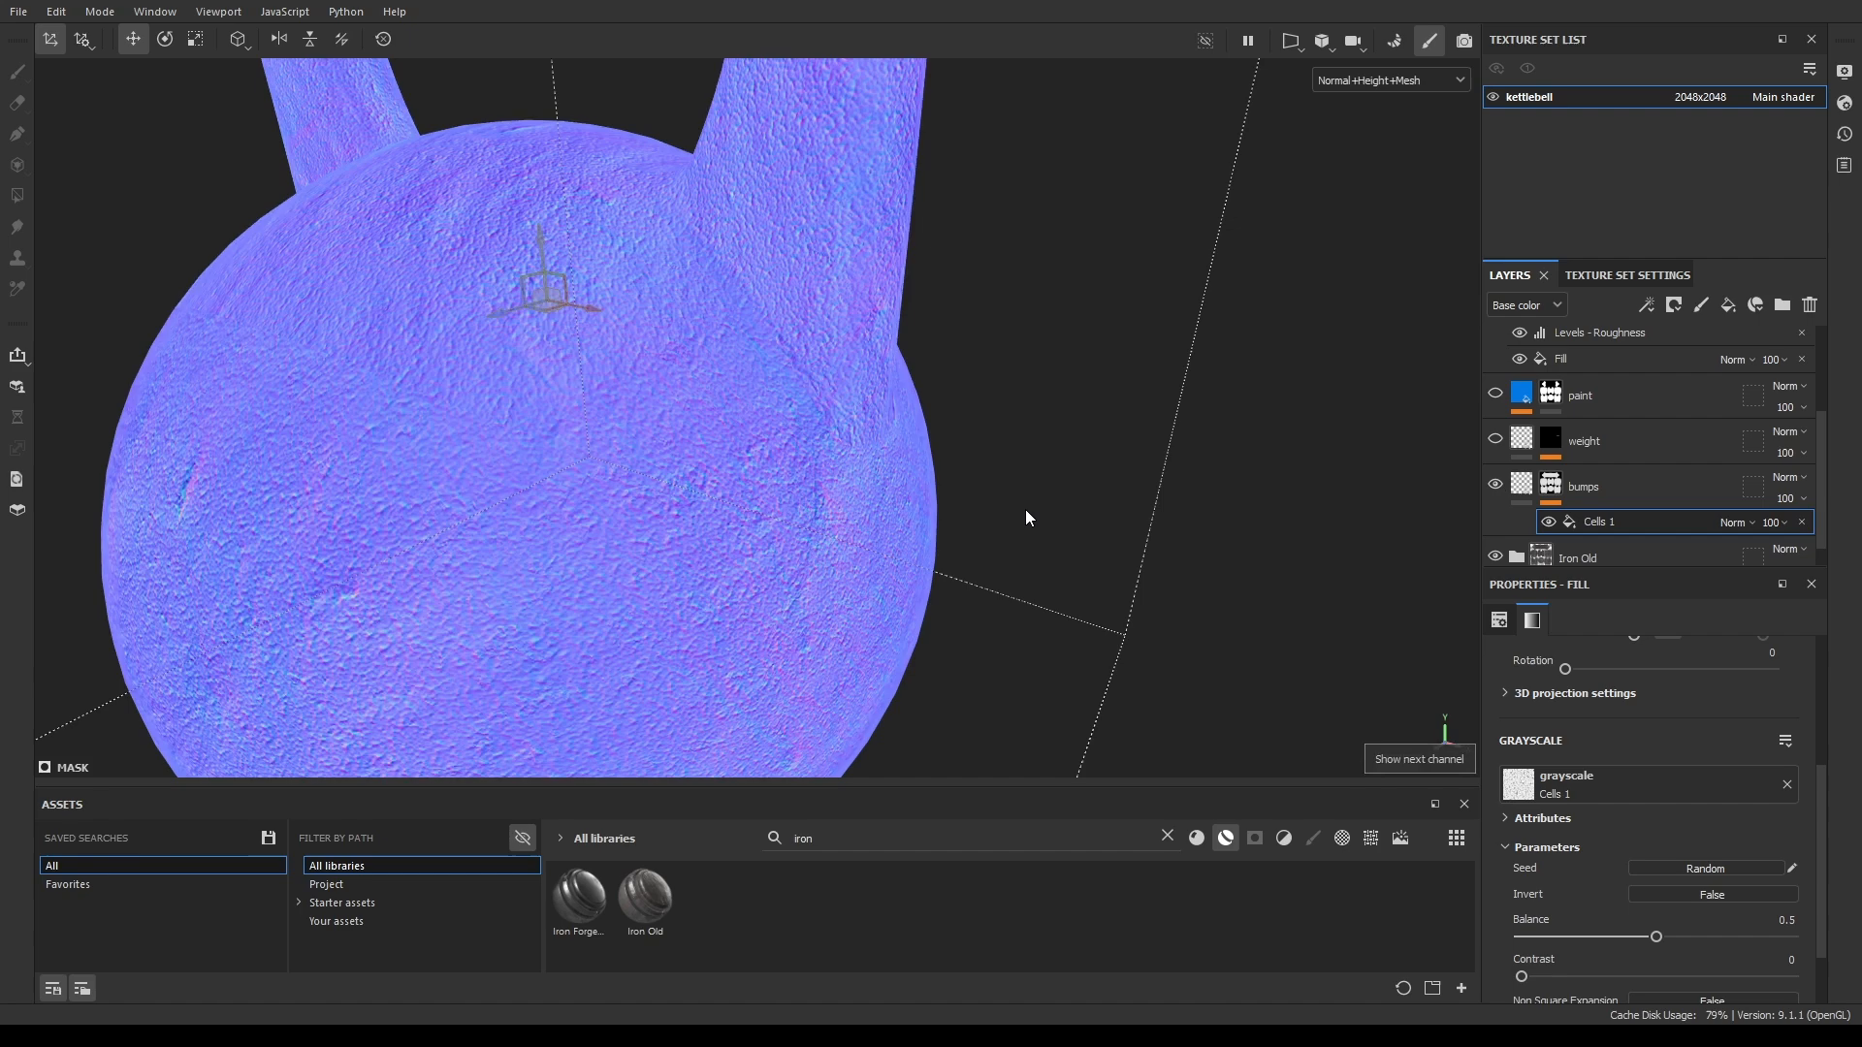
{"action": "left_click", "coordinate": [1496, 485]}
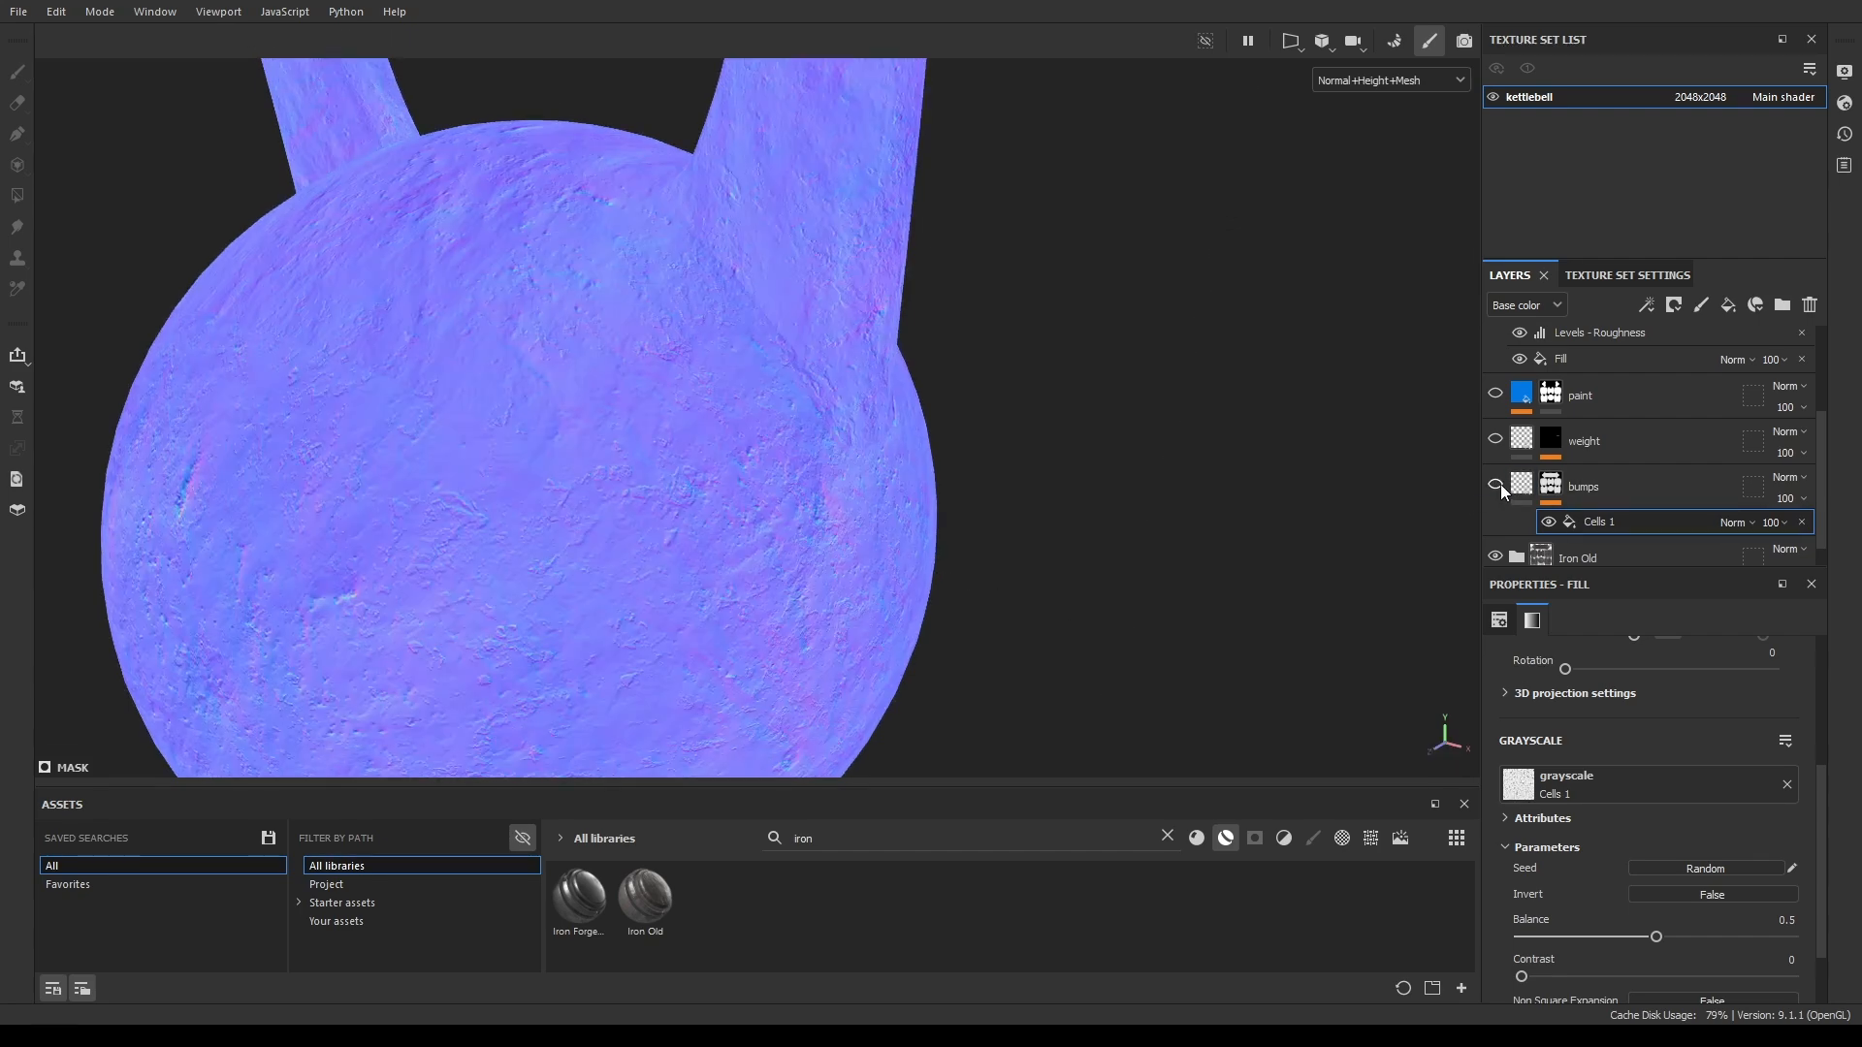
{"action": "left_click_drag", "start_coordinate": [1122, 533], "coordinate": [1212, 444], "text": "alt"}
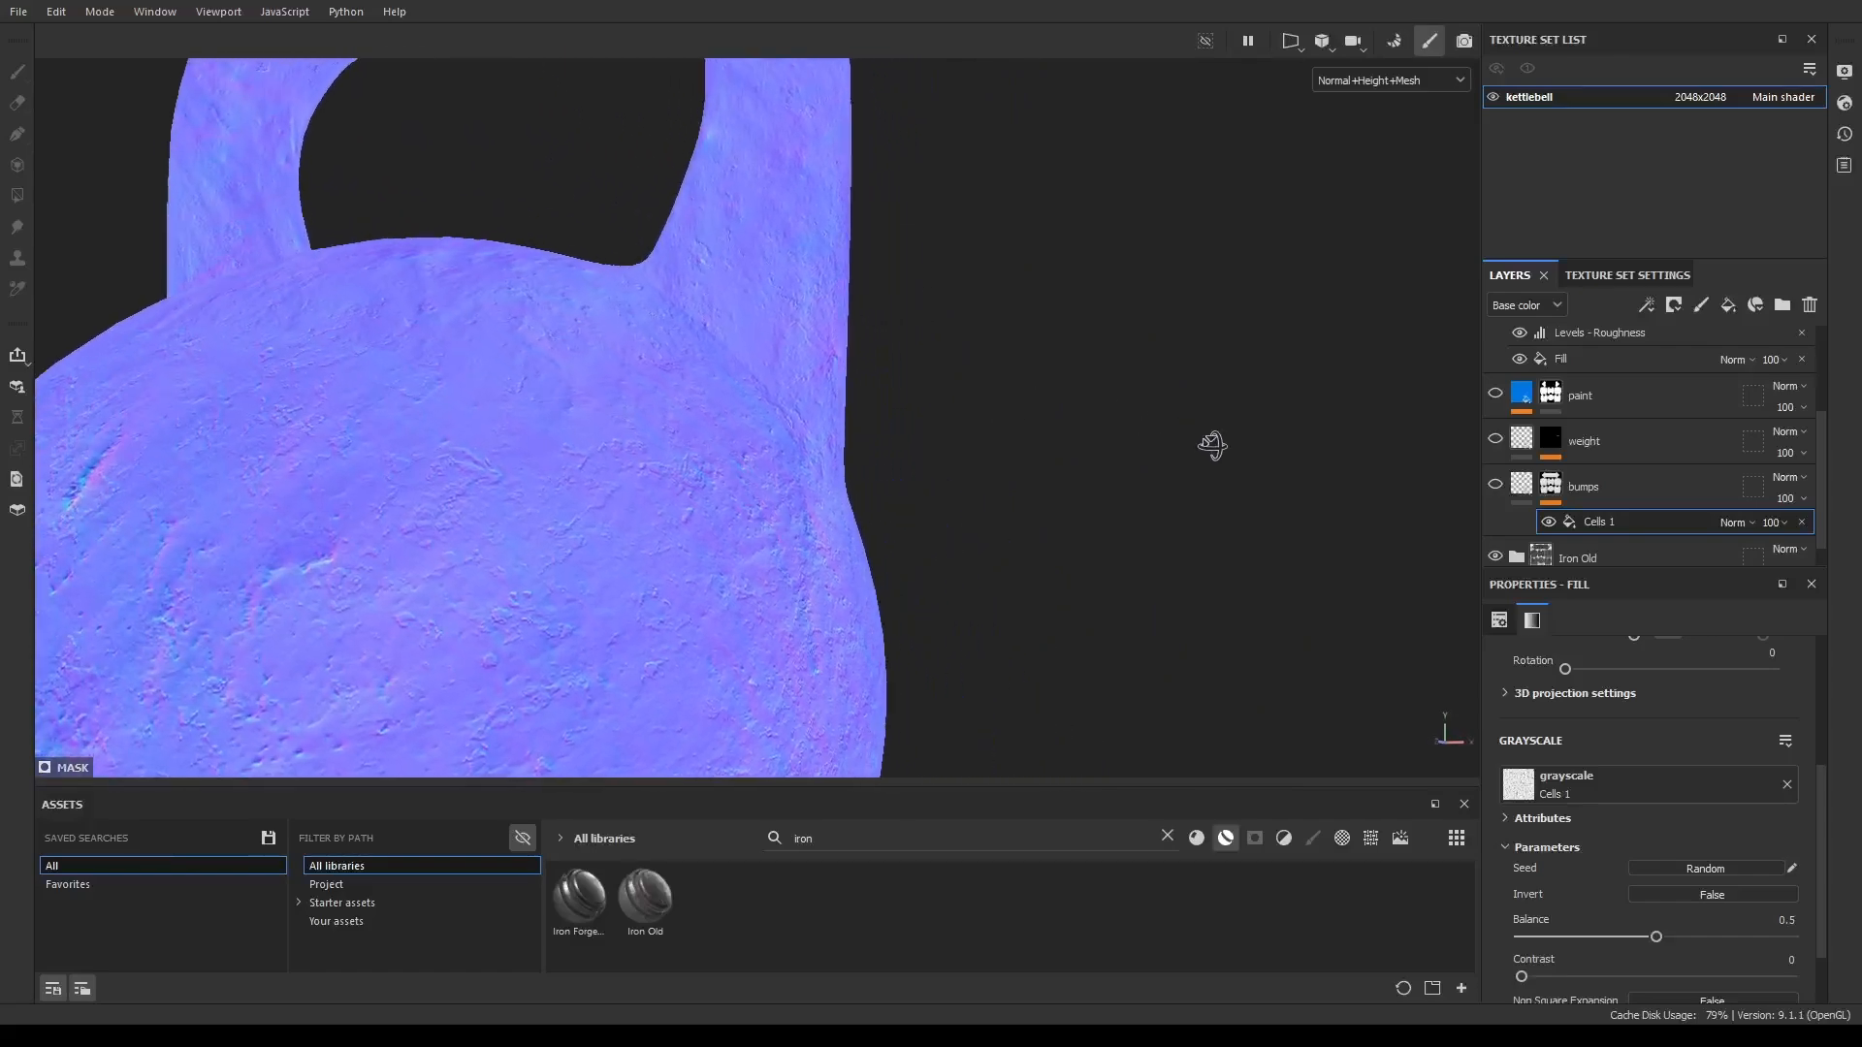
{"action": "left_click", "coordinate": [1494, 485]}
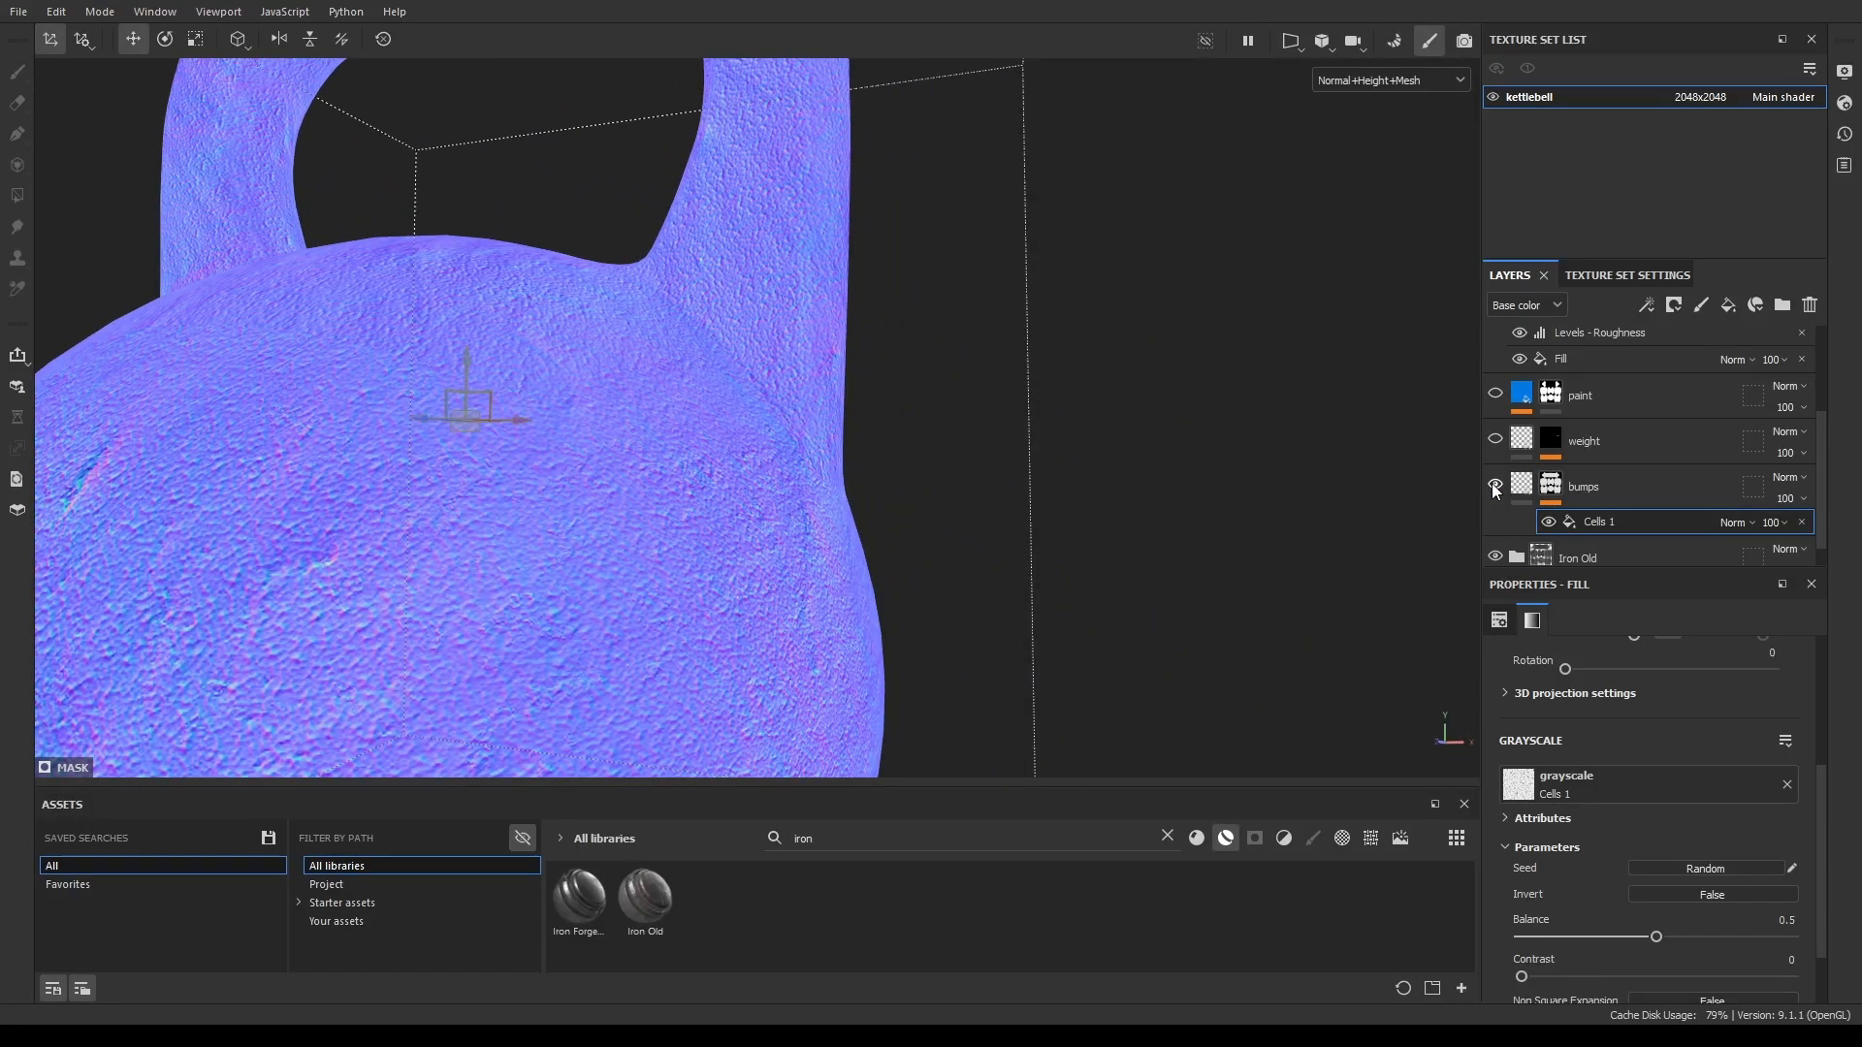
Switch the Cells 1 fill to Planar projection and examine the bump detail around the kettlebell's sides.
{"action": "scroll", "coordinate": [1638, 769], "scroll_direction": "up", "scroll_amount": 3}
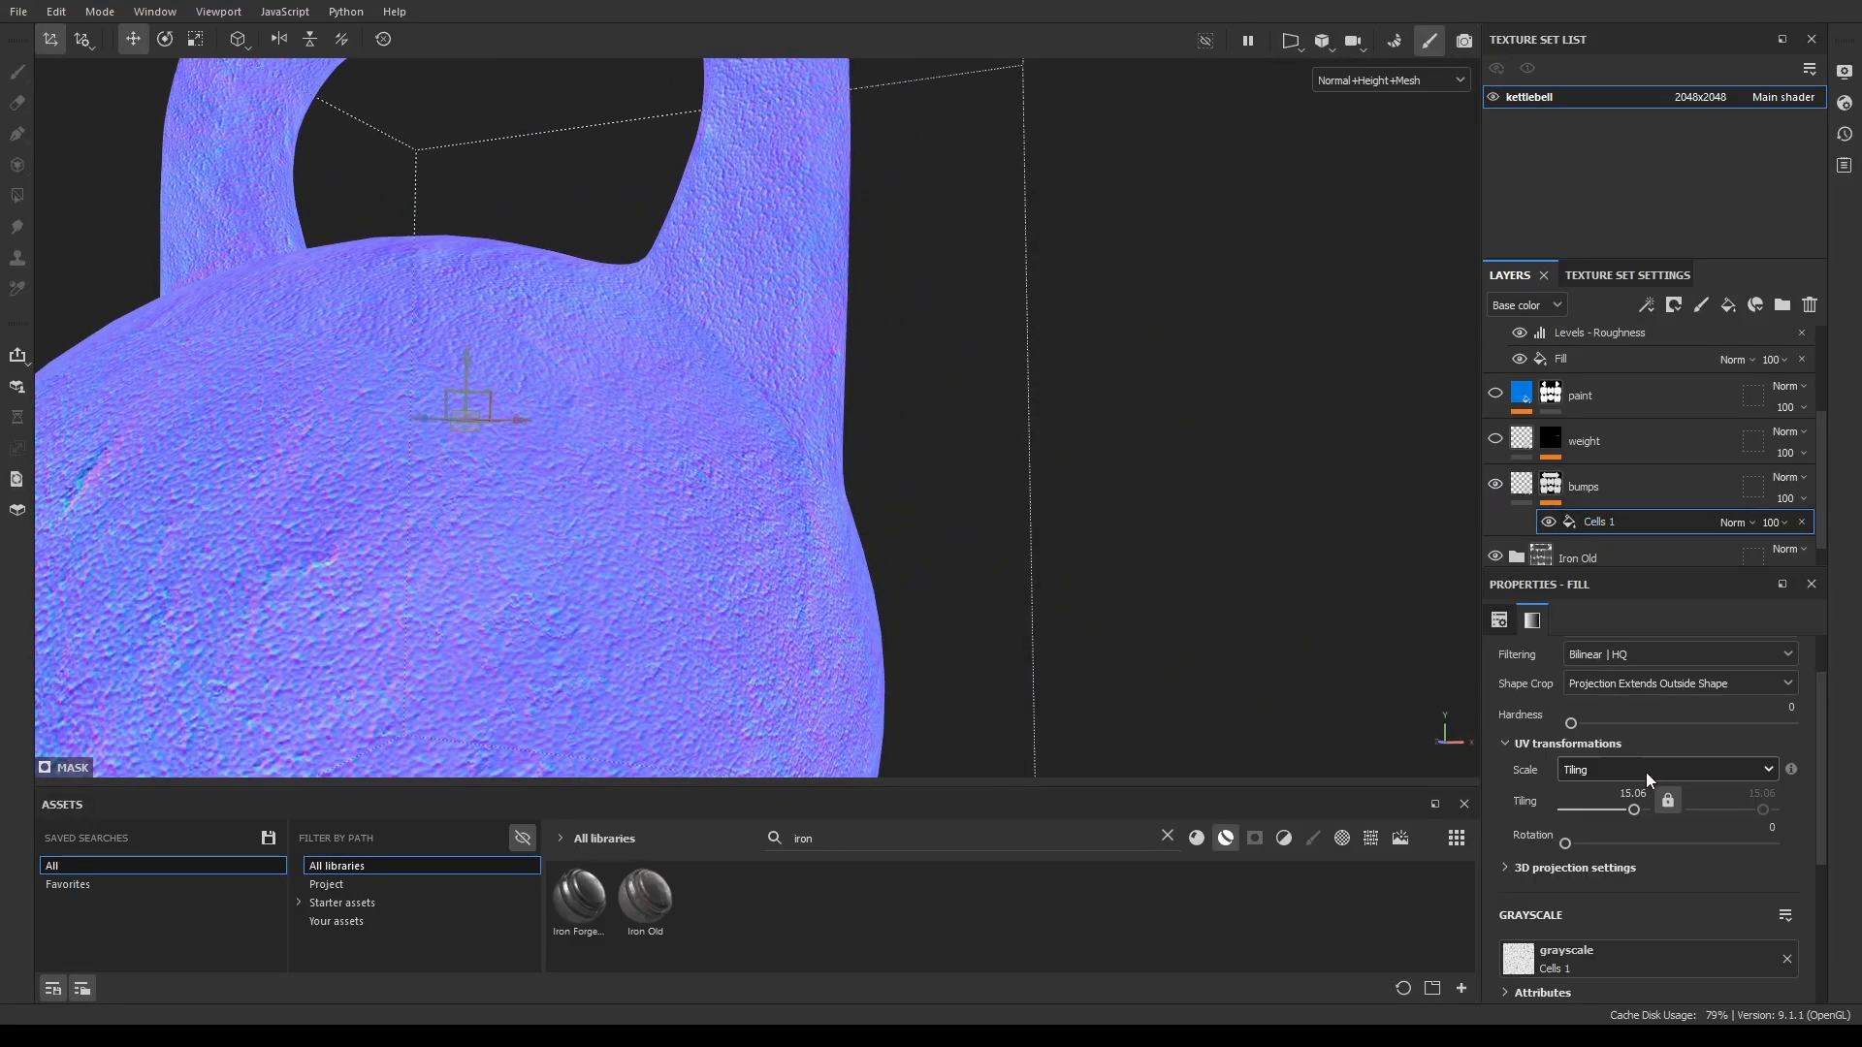
{"action": "scroll", "coordinate": [1644, 772], "scroll_direction": "up", "scroll_amount": 1}
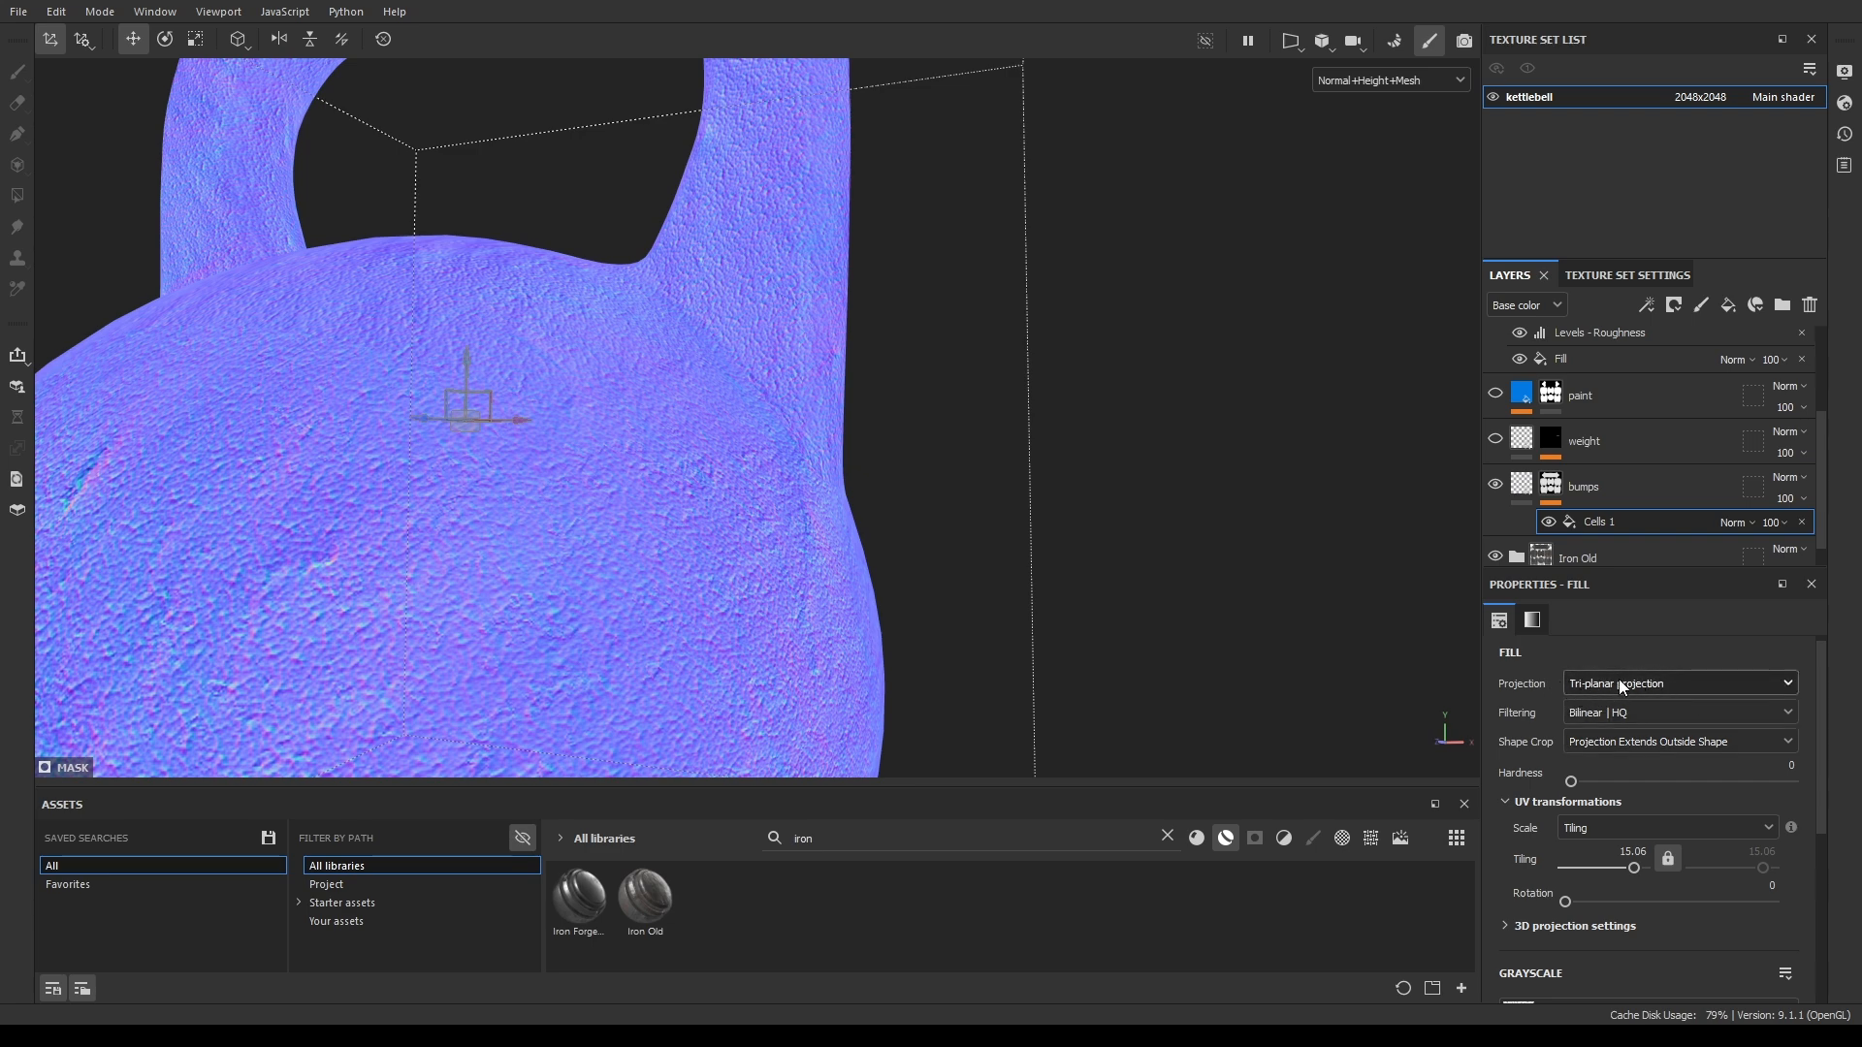
{"action": "left_click_drag", "start_coordinate": [847, 423], "coordinate": [805, 454], "text": "alt"}
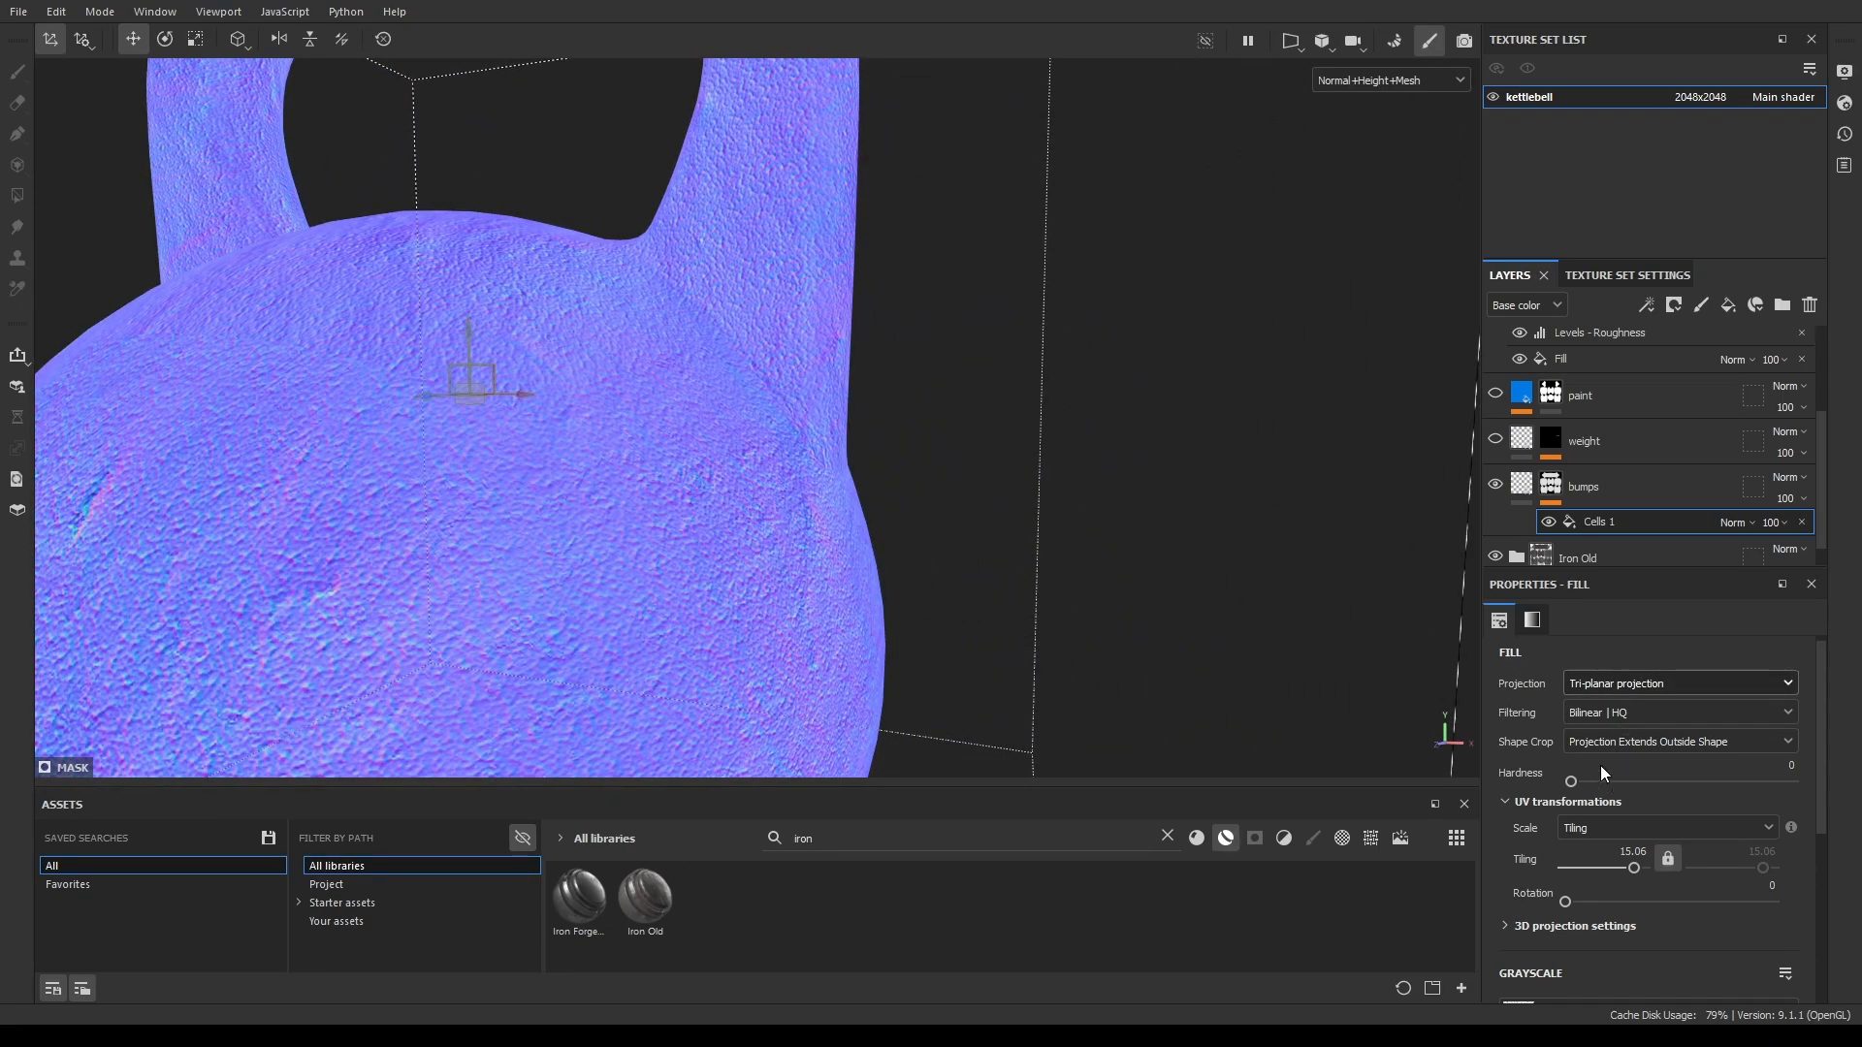
{"action": "scroll", "coordinate": [747, 539], "scroll_direction": "down", "scroll_amount": 4}
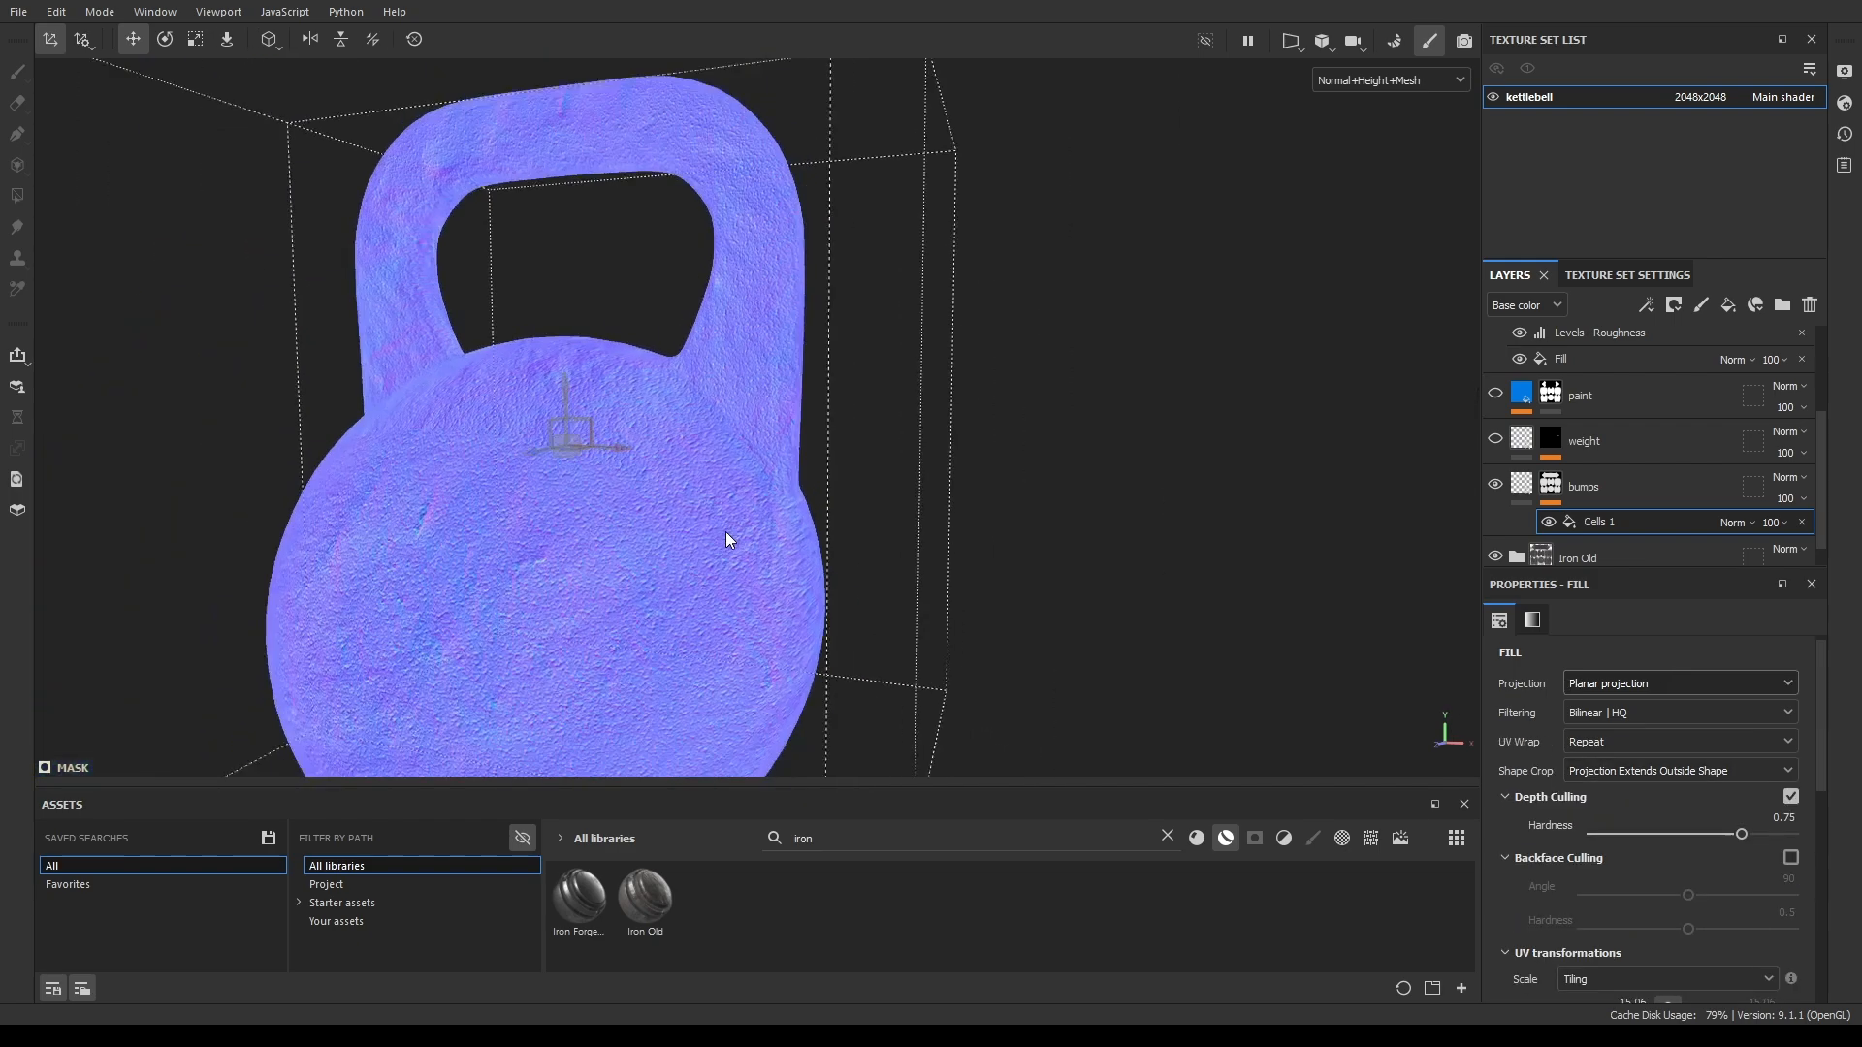
{"action": "left_click_drag", "start_coordinate": [726, 531], "coordinate": [665, 482], "text": "alt"}
{"action": "scroll", "coordinate": [665, 482], "scroll_direction": "up", "scroll_amount": 8}
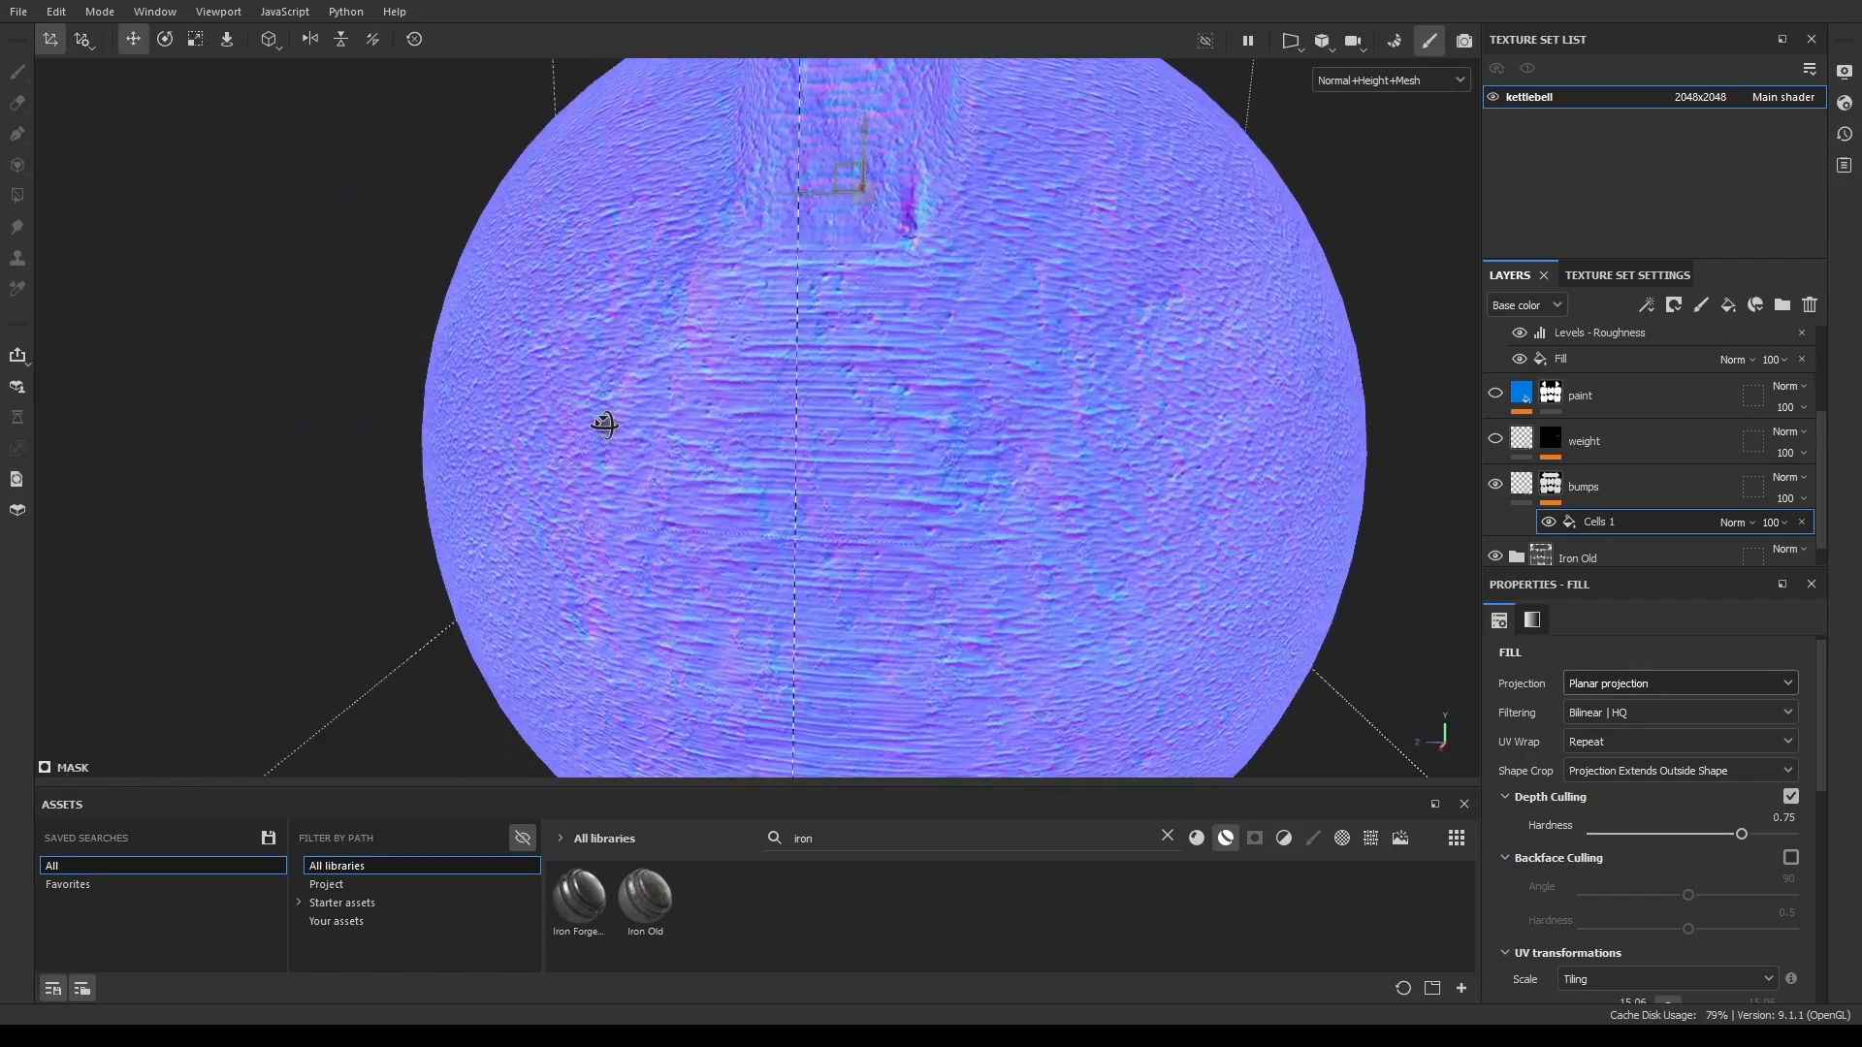
{"action": "left_click_drag", "start_coordinate": [604, 424], "coordinate": [1157, 541], "text": "alt"}
Display the full material, examine the planar-projected bumps, and set the Cells 1 fill back to Tri-planar projection.
{"action": "key", "text": "m"}
{"action": "scroll", "coordinate": [781, 270], "scroll_direction": "down", "scroll_amount": 5}
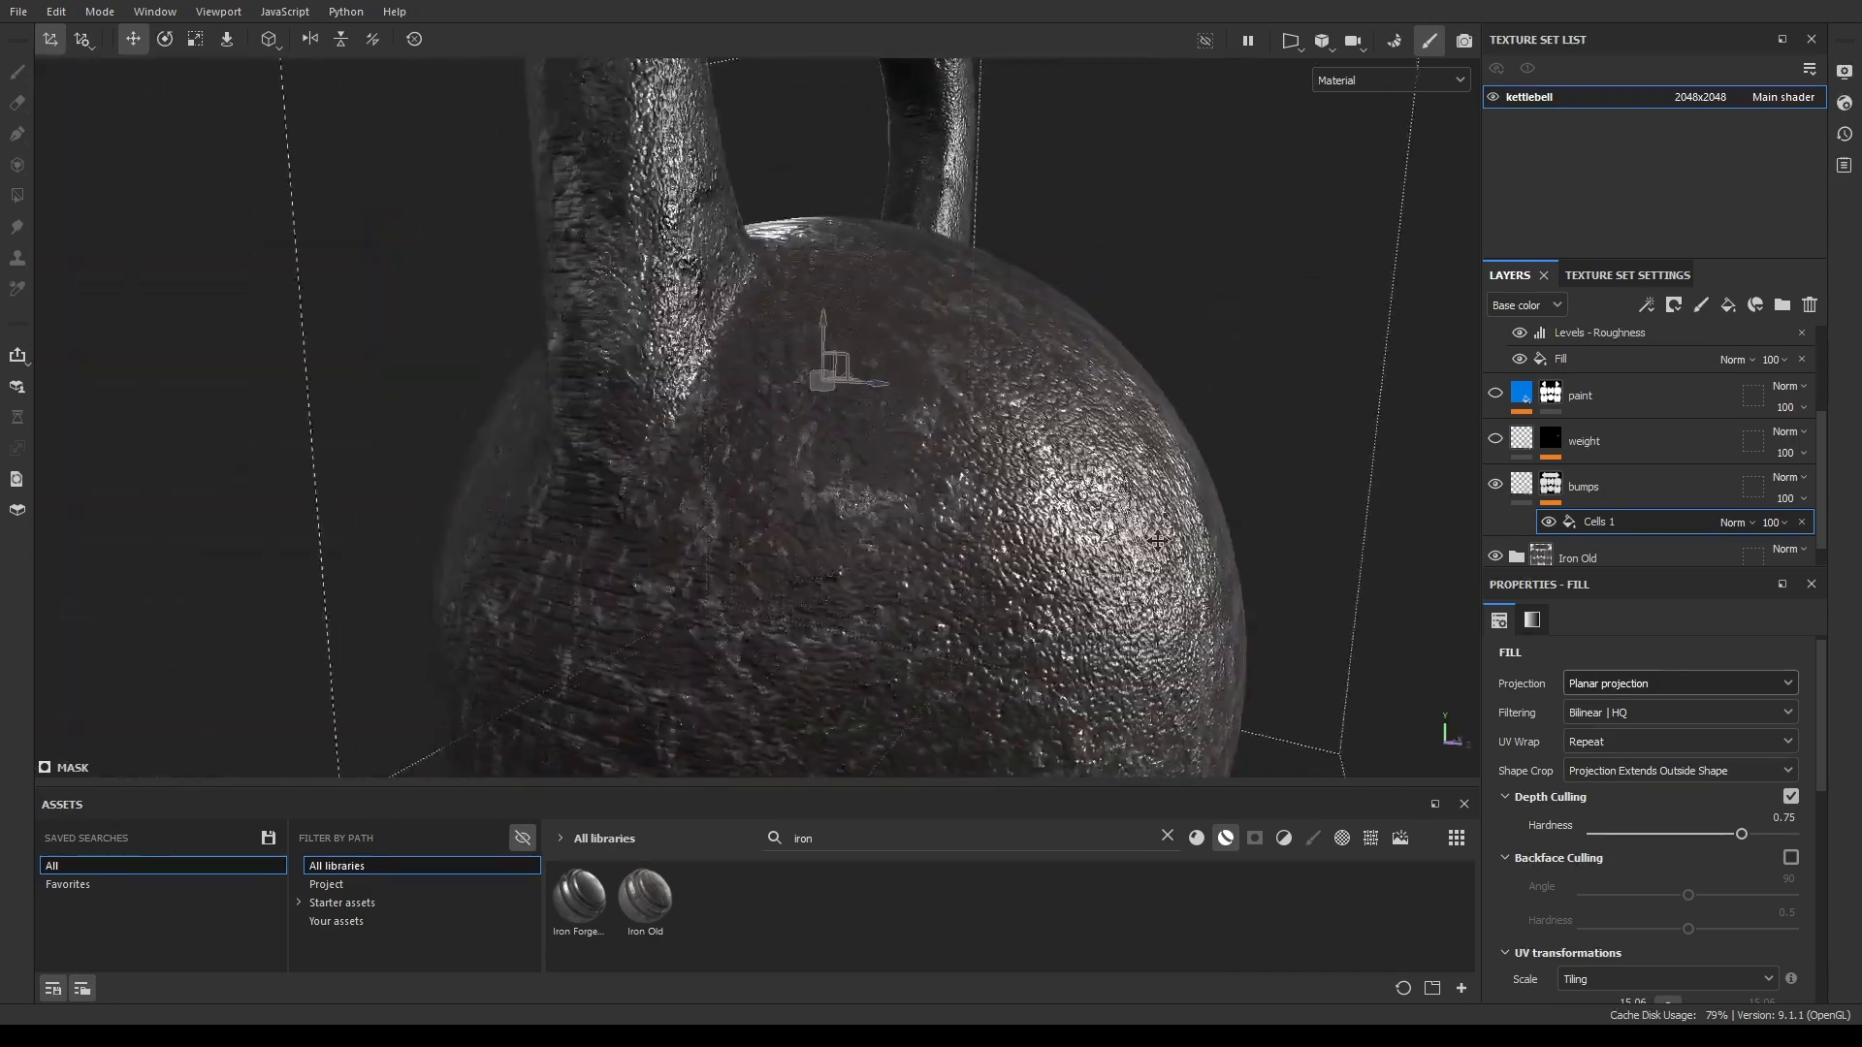
{"action": "left_click_drag", "start_coordinate": [720, 529], "coordinate": [816, 461], "text": "alt"}
{"action": "scroll", "coordinate": [818, 458], "scroll_direction": "down", "scroll_amount": 5}
{"action": "left_click_drag", "start_coordinate": [858, 352], "coordinate": [355, 310], "text": "ctrl+alt"}
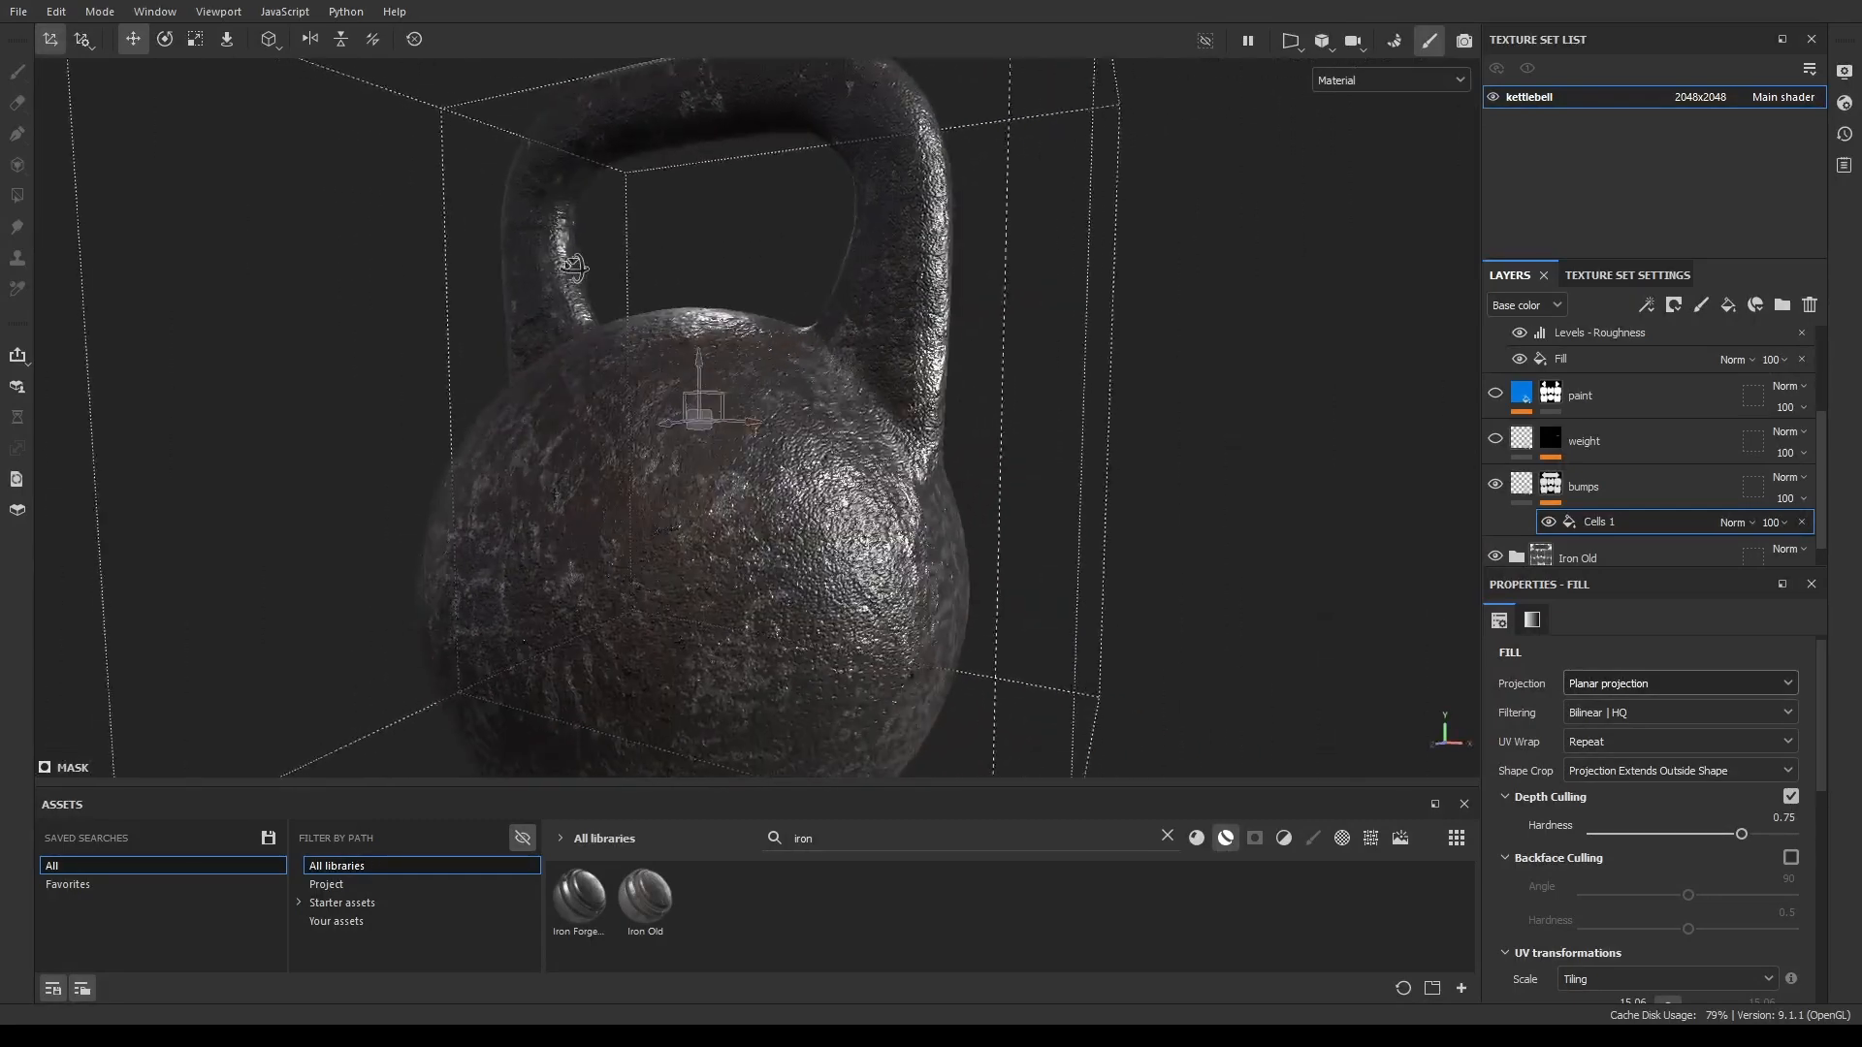
{"action": "left_click", "coordinate": [1615, 742]}
{"action": "left_click_drag", "start_coordinate": [1009, 563], "coordinate": [1437, 486], "text": "alt"}
Select the weight layer, frame the kettlebell from the front, and make the layer visible.
{"action": "left_click", "coordinate": [1625, 440]}
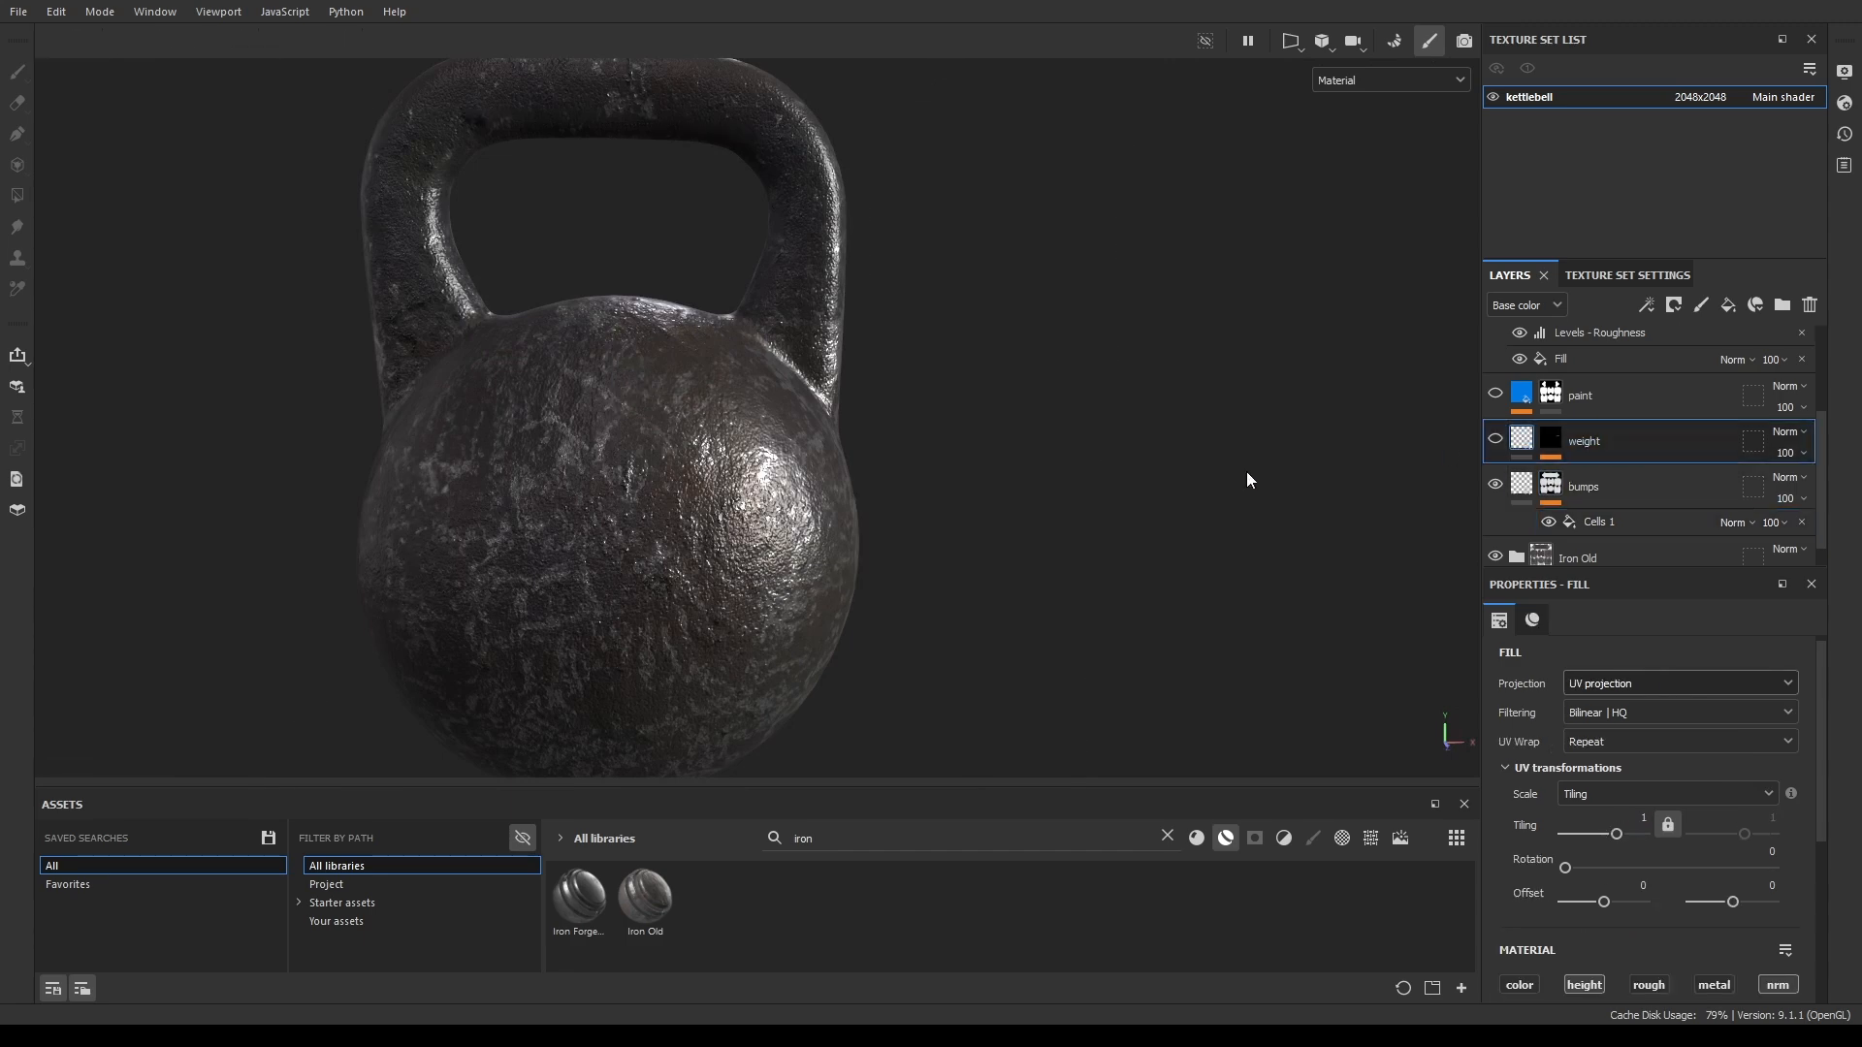
{"action": "left_click_drag", "start_coordinate": [782, 627], "coordinate": [872, 611], "text": "alt"}
{"action": "middle_click_drag", "start_coordinate": [925, 552], "coordinate": [1100, 477], "text": "alt"}
{"action": "right_click_drag", "start_coordinate": [1100, 477], "coordinate": [908, 463], "text": "alt"}
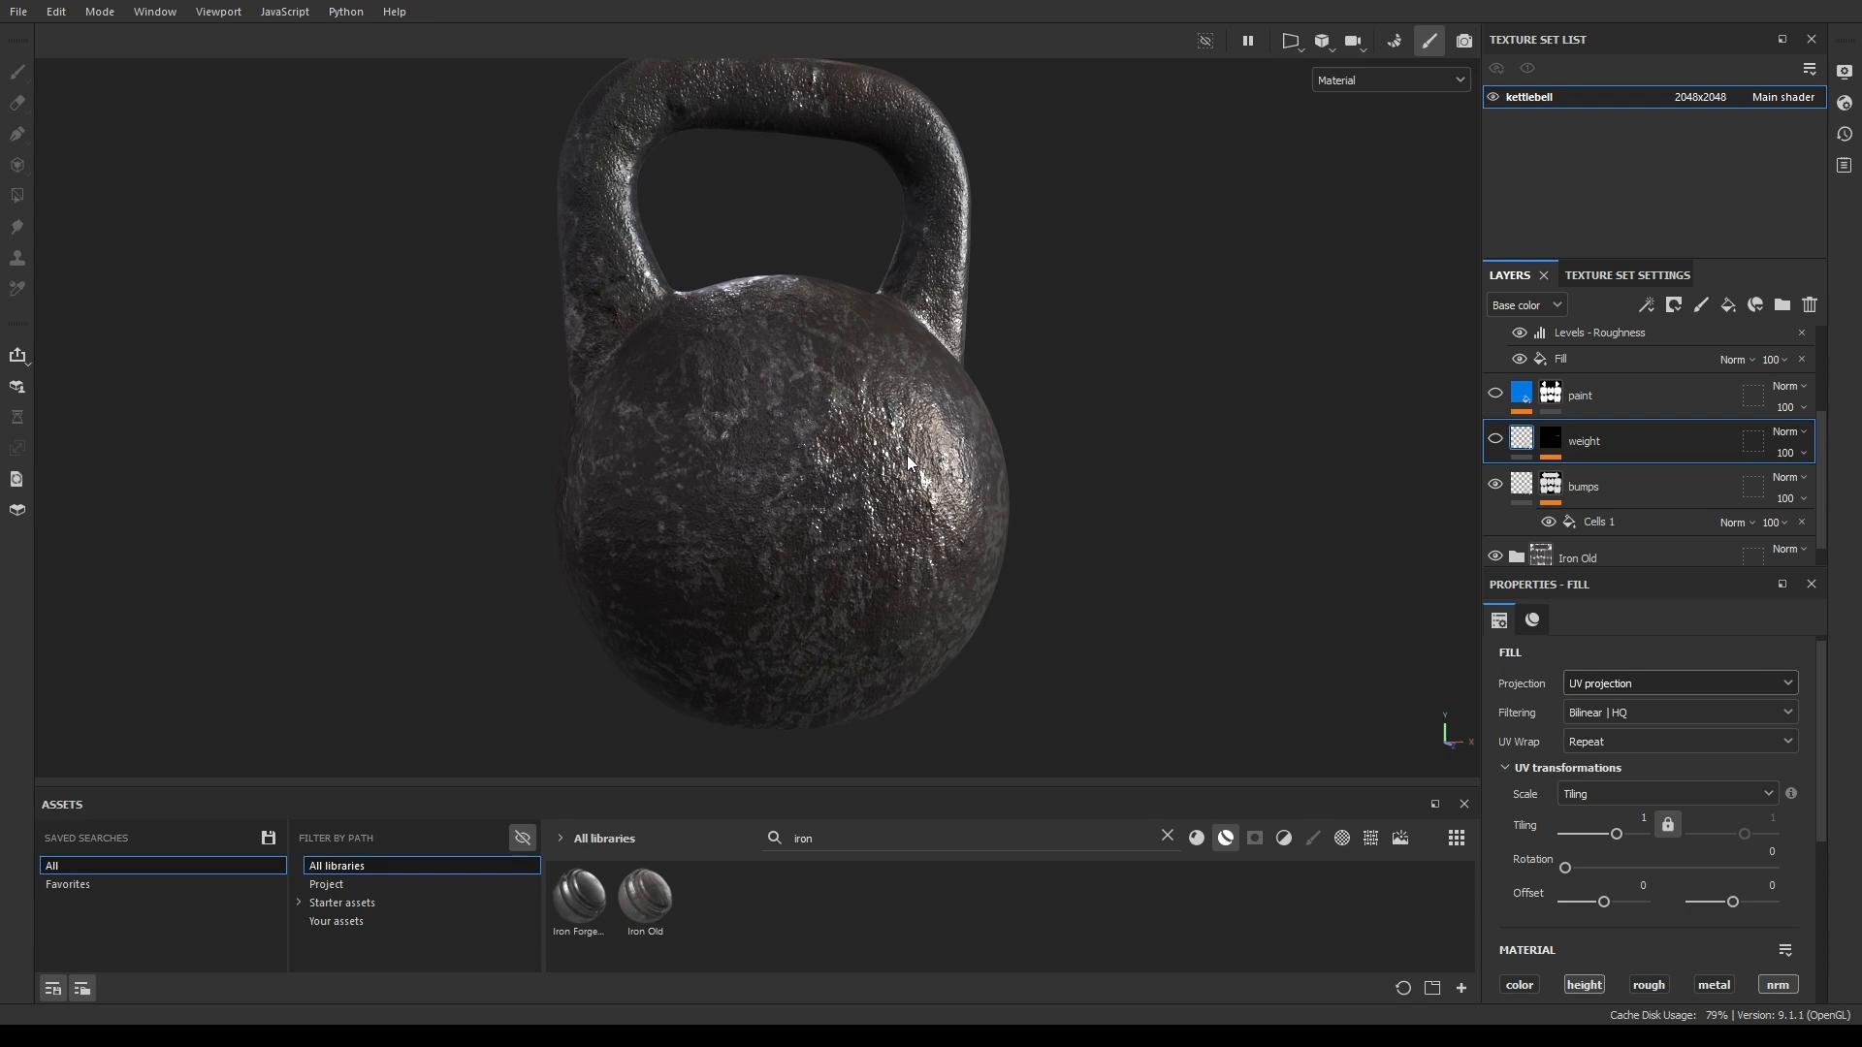
{"action": "key", "text": "f"}
{"action": "left_click_drag", "start_coordinate": [1154, 476], "coordinate": [987, 441], "text": "alt"}
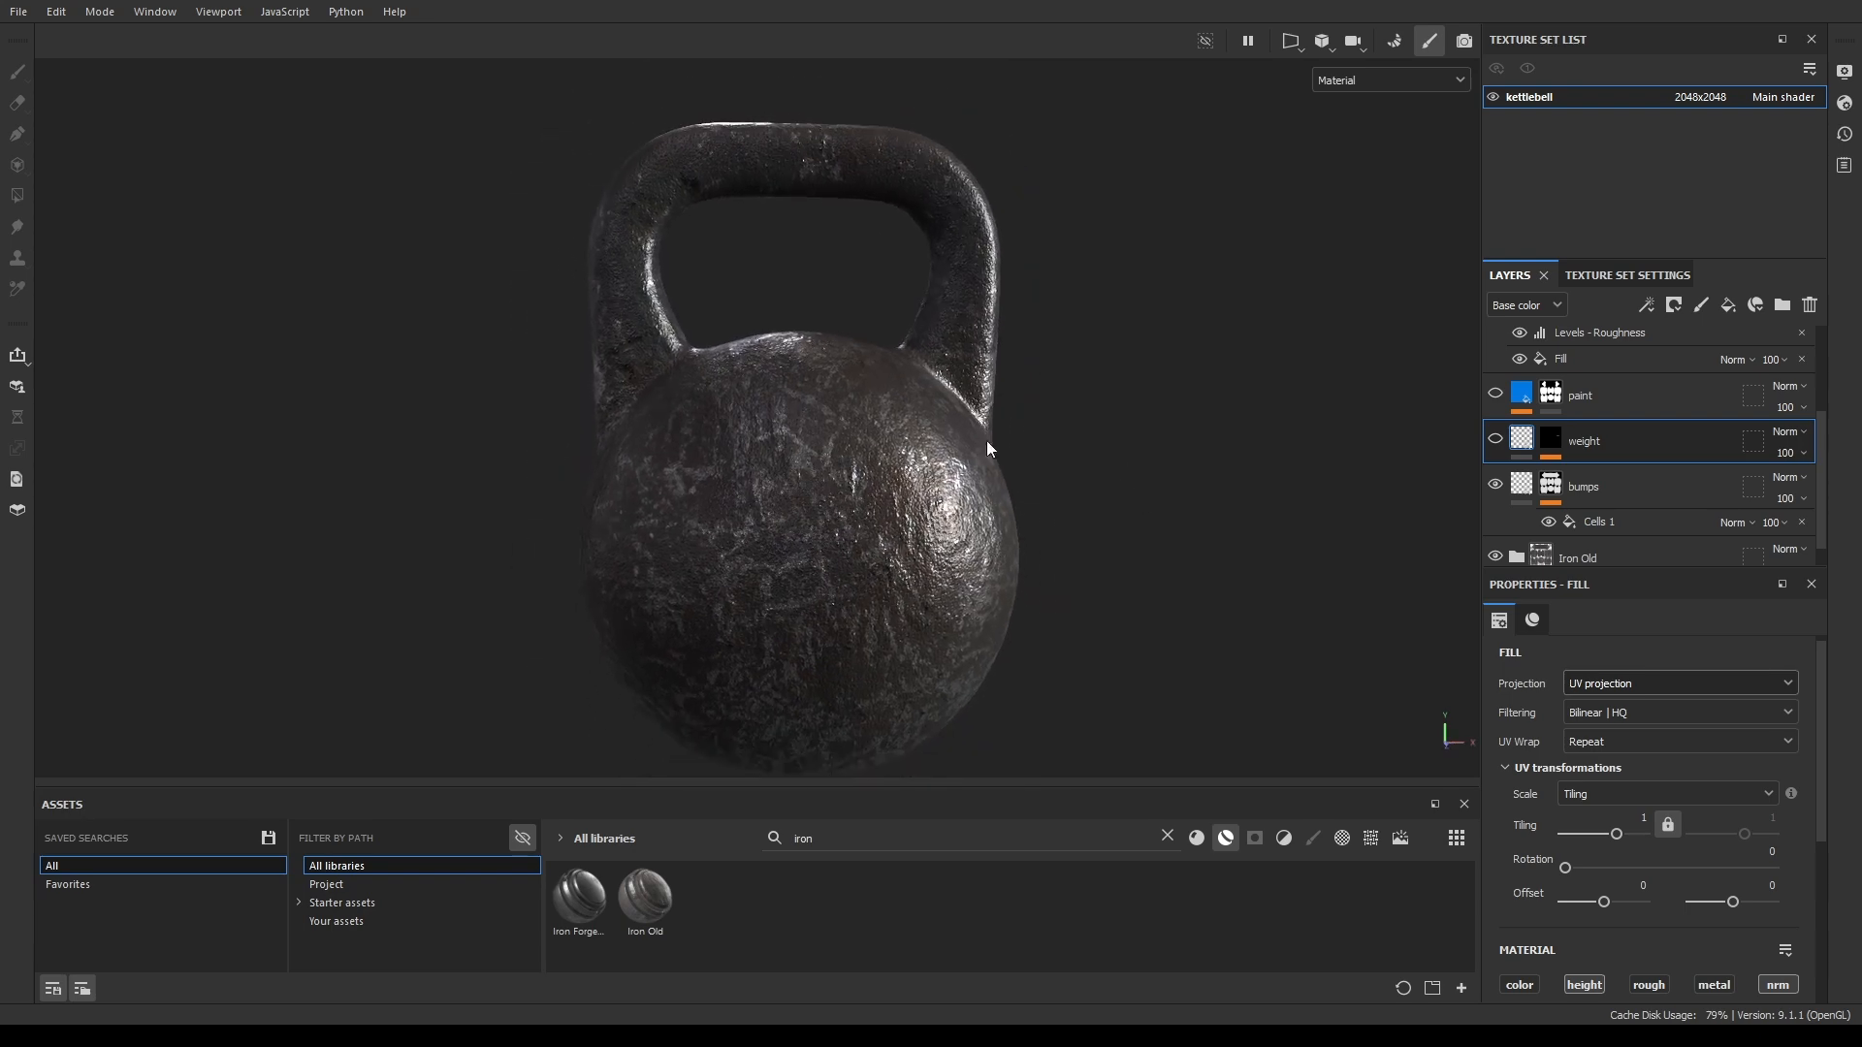
{"action": "middle_click_drag", "start_coordinate": [1022, 424], "coordinate": [1055, 389], "text": "alt"}
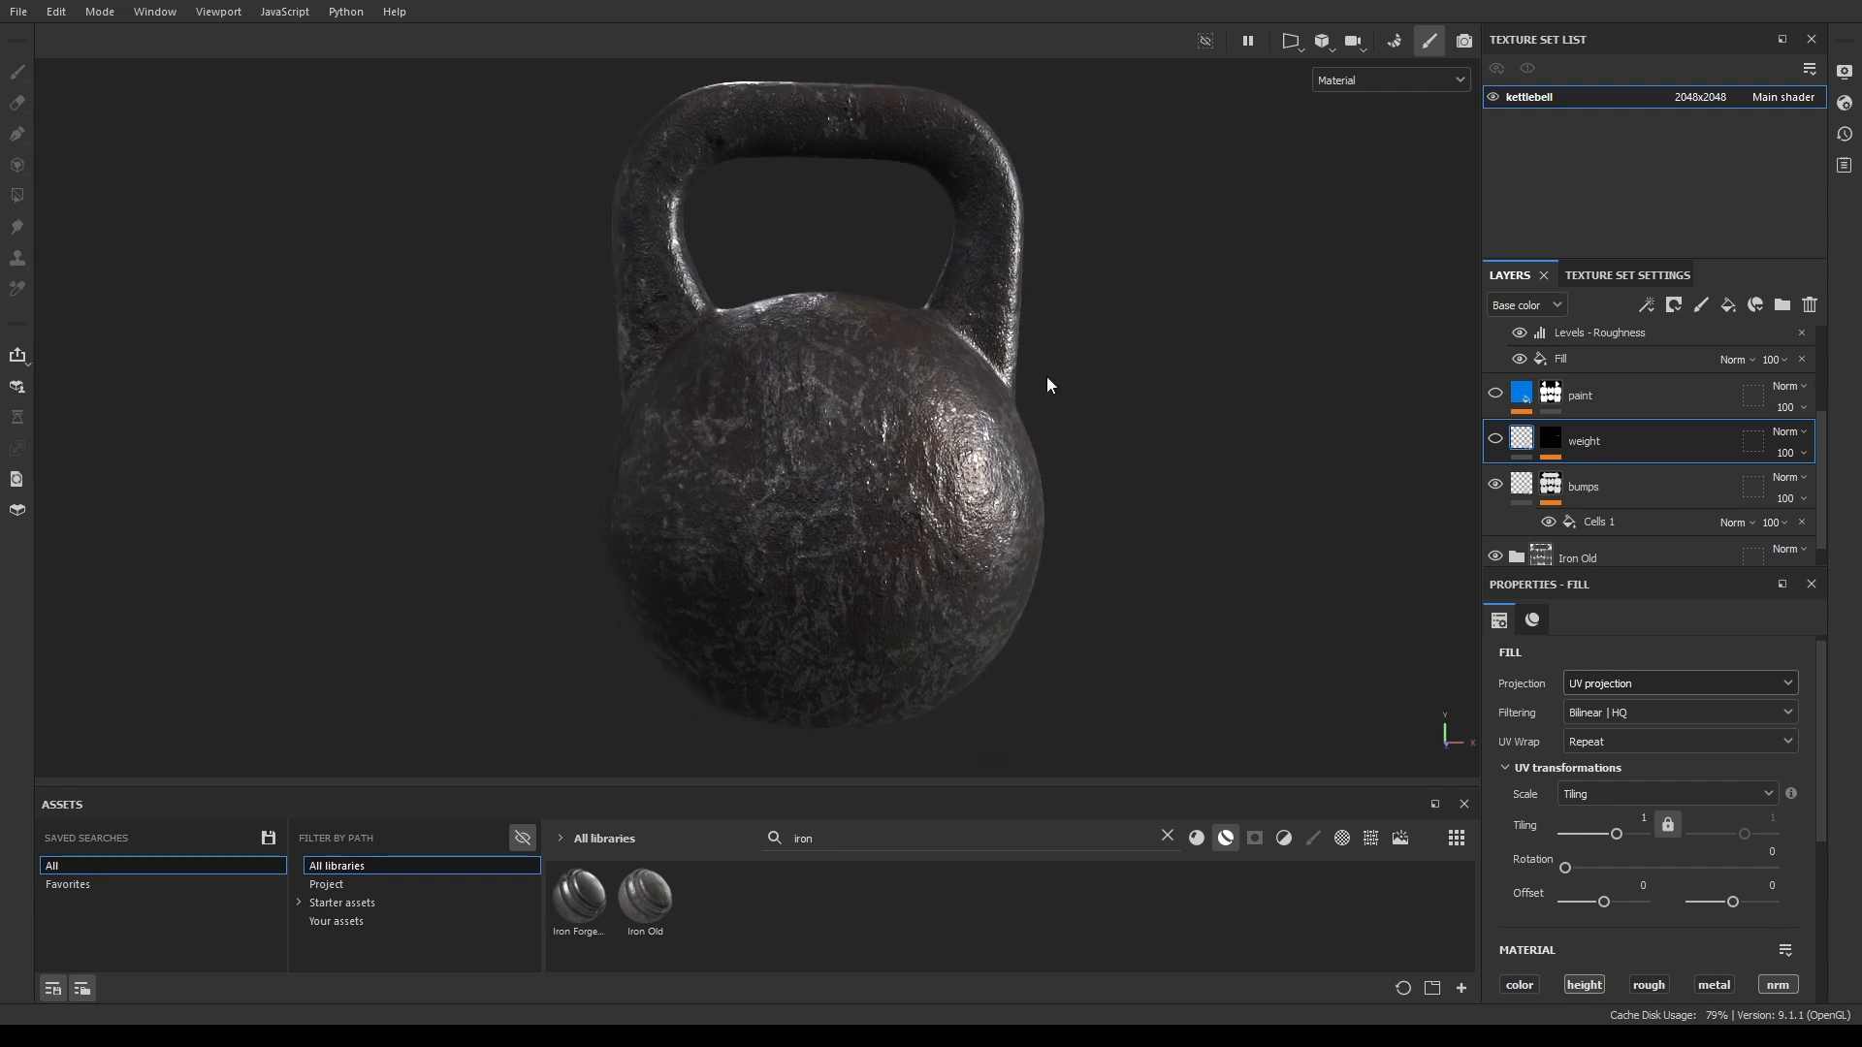
{"action": "left_click", "coordinate": [1495, 439]}
{"action": "left_click_drag", "start_coordinate": [1079, 563], "coordinate": [1132, 476], "text": "alt"}
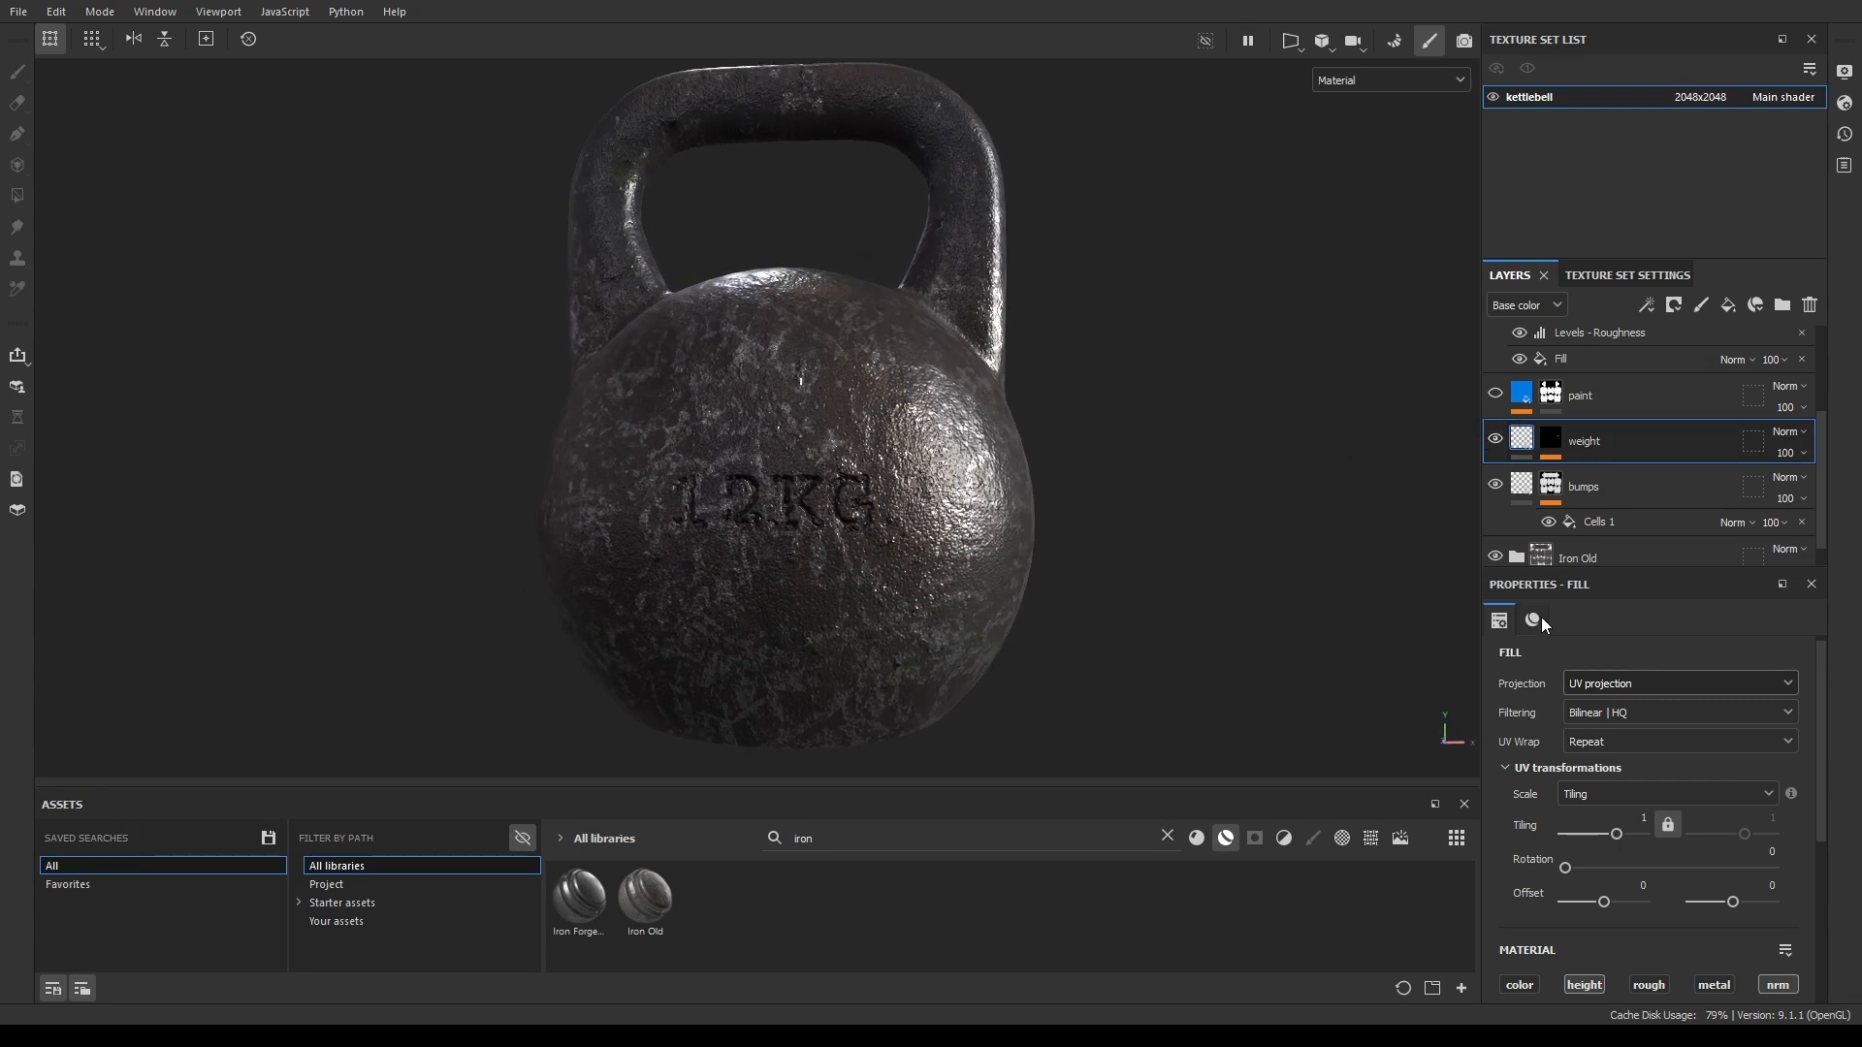
Inspect the weight layer's height and normal settings and examine the engraved 12KG text up close.
{"action": "scroll", "coordinate": [1644, 800], "scroll_direction": "down", "scroll_amount": 3}
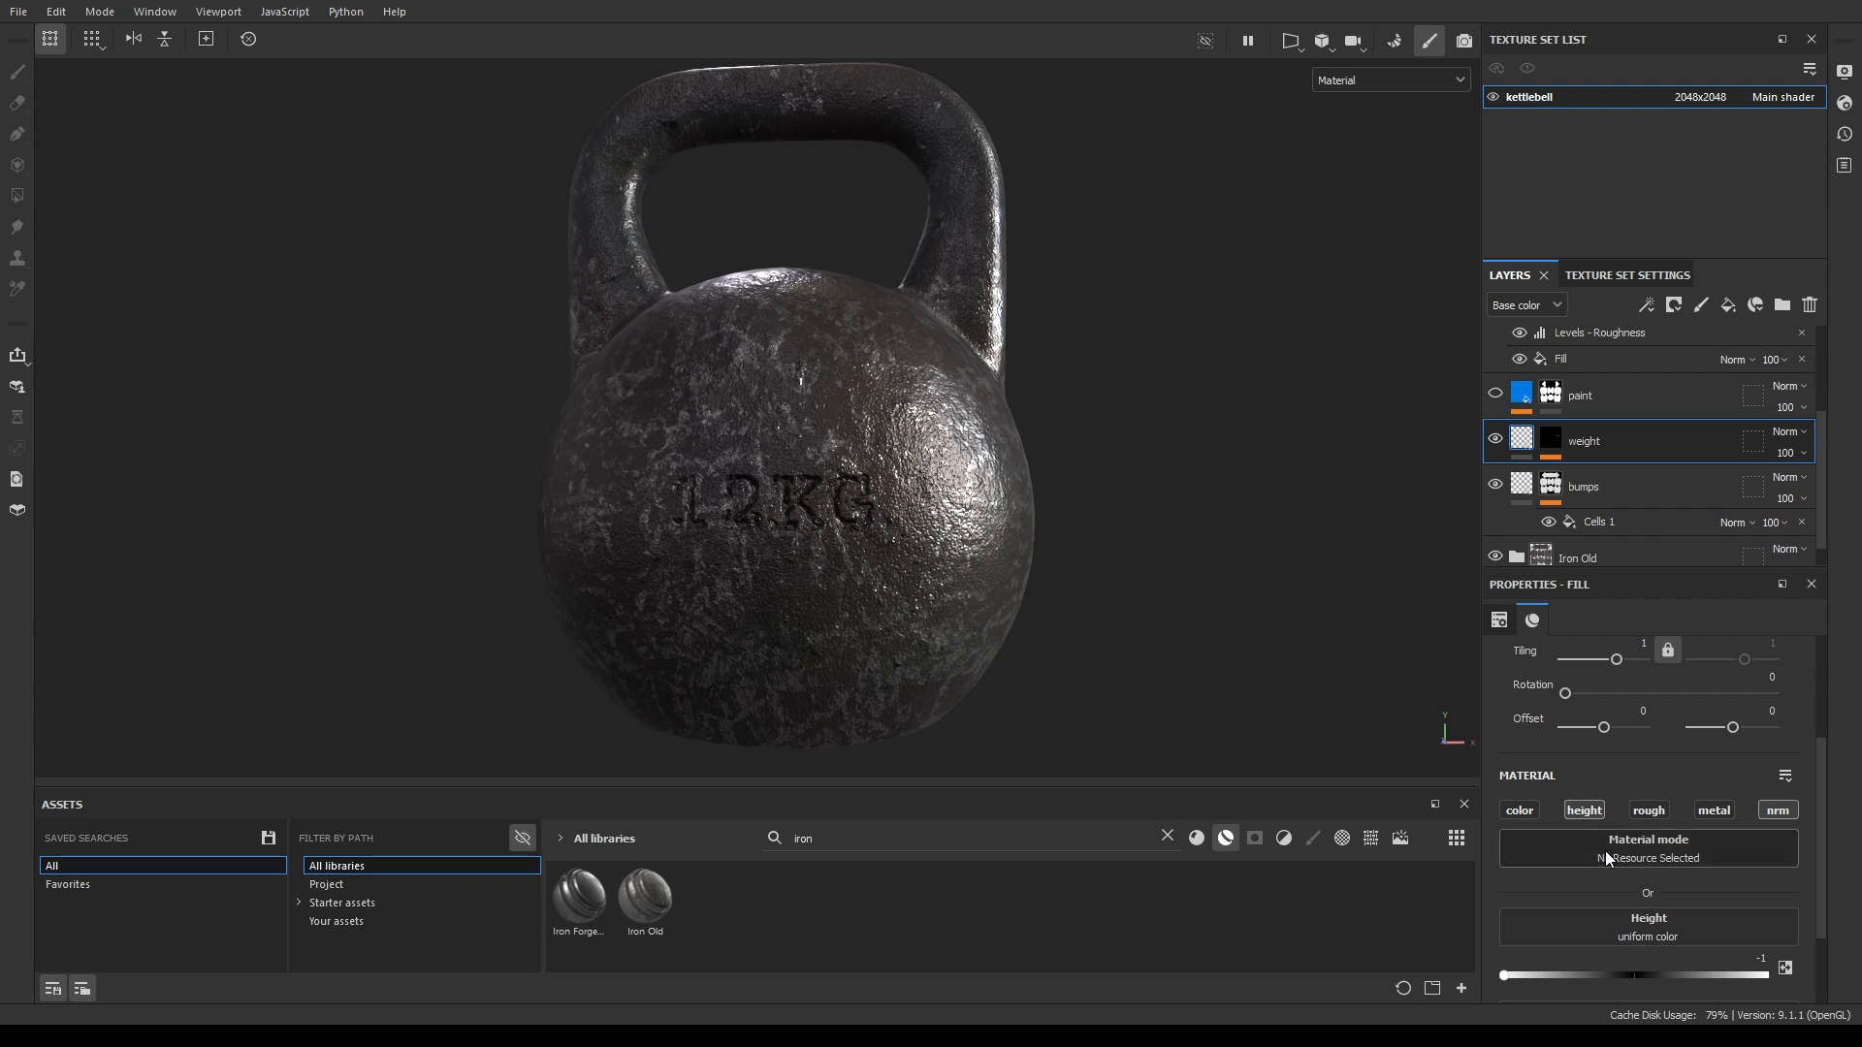
{"action": "scroll", "coordinate": [1604, 851], "scroll_direction": "down", "scroll_amount": 2}
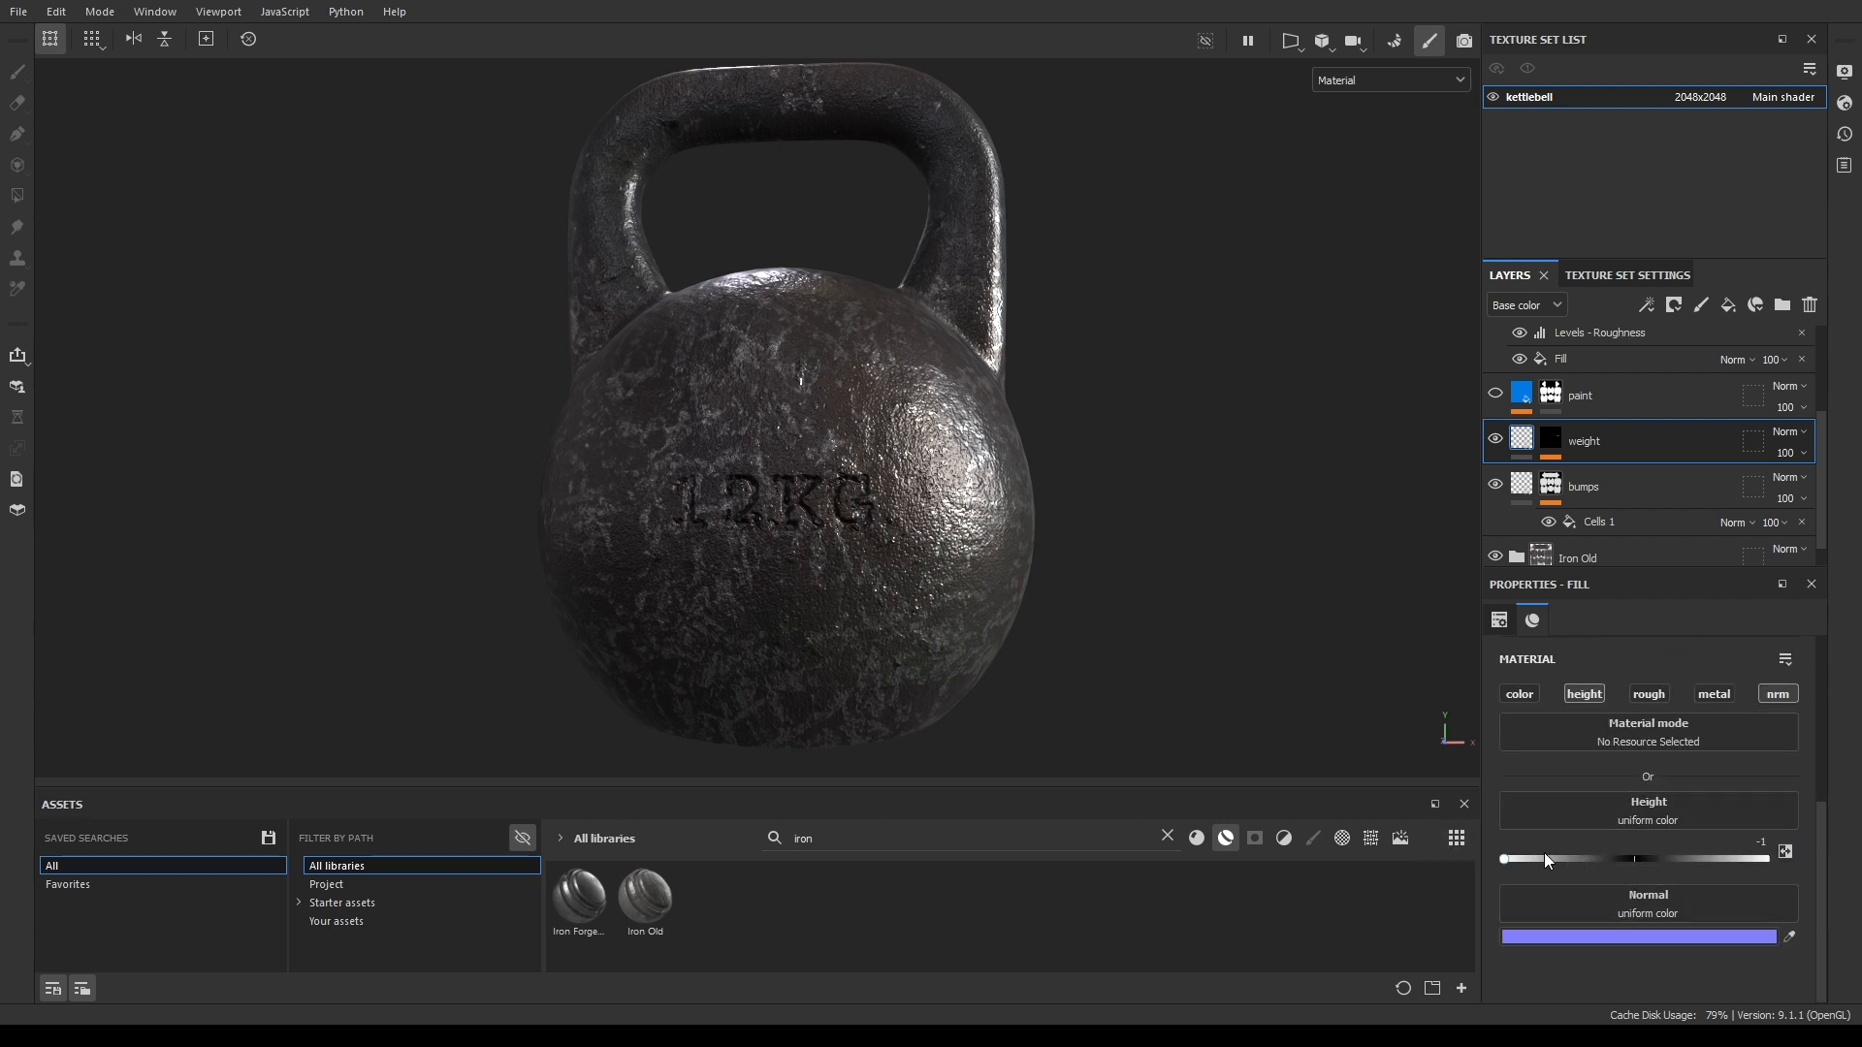
{"action": "left_click_drag", "start_coordinate": [1113, 579], "coordinate": [1263, 553], "text": "alt"}
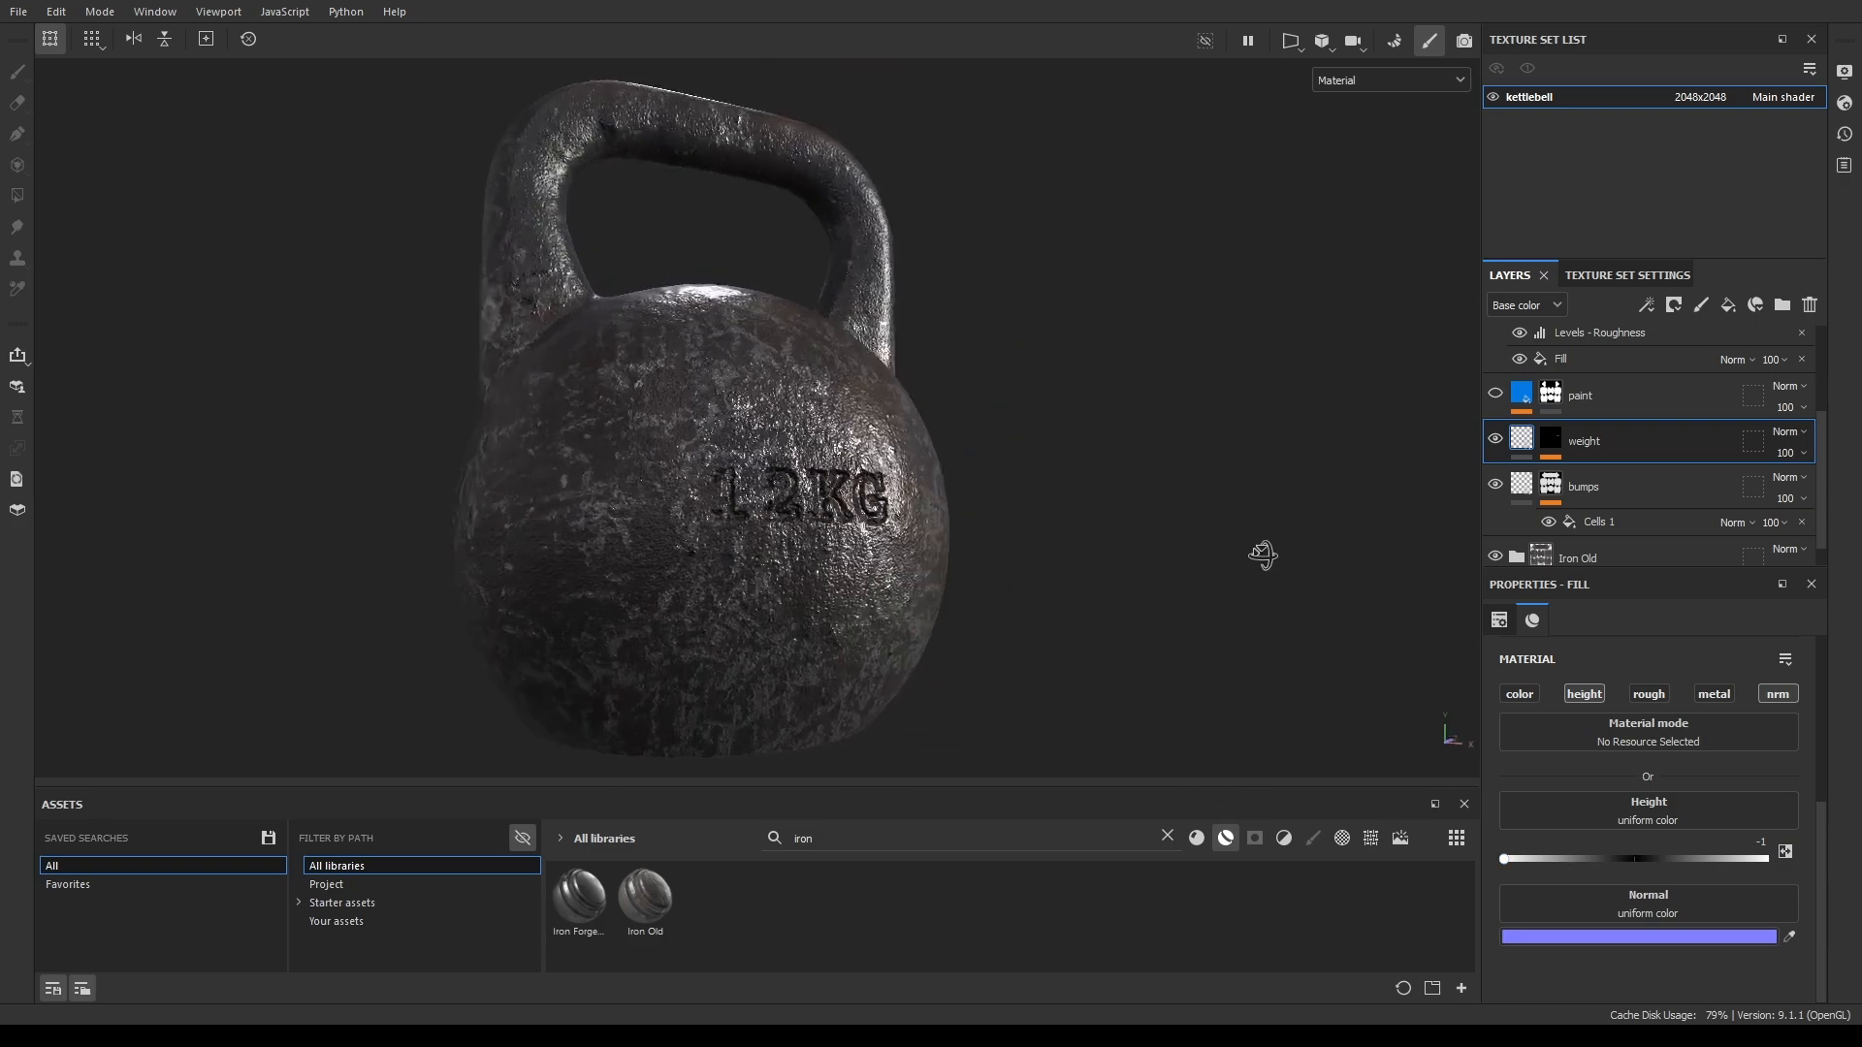
{"action": "right_click_drag", "start_coordinate": [1154, 592], "coordinate": [1336, 696], "text": "alt"}
{"action": "left_click_drag", "start_coordinate": [1336, 696], "coordinate": [788, 579], "text": "alt"}
{"action": "left_click_drag", "start_coordinate": [880, 497], "coordinate": [1009, 493], "text": "alt"}
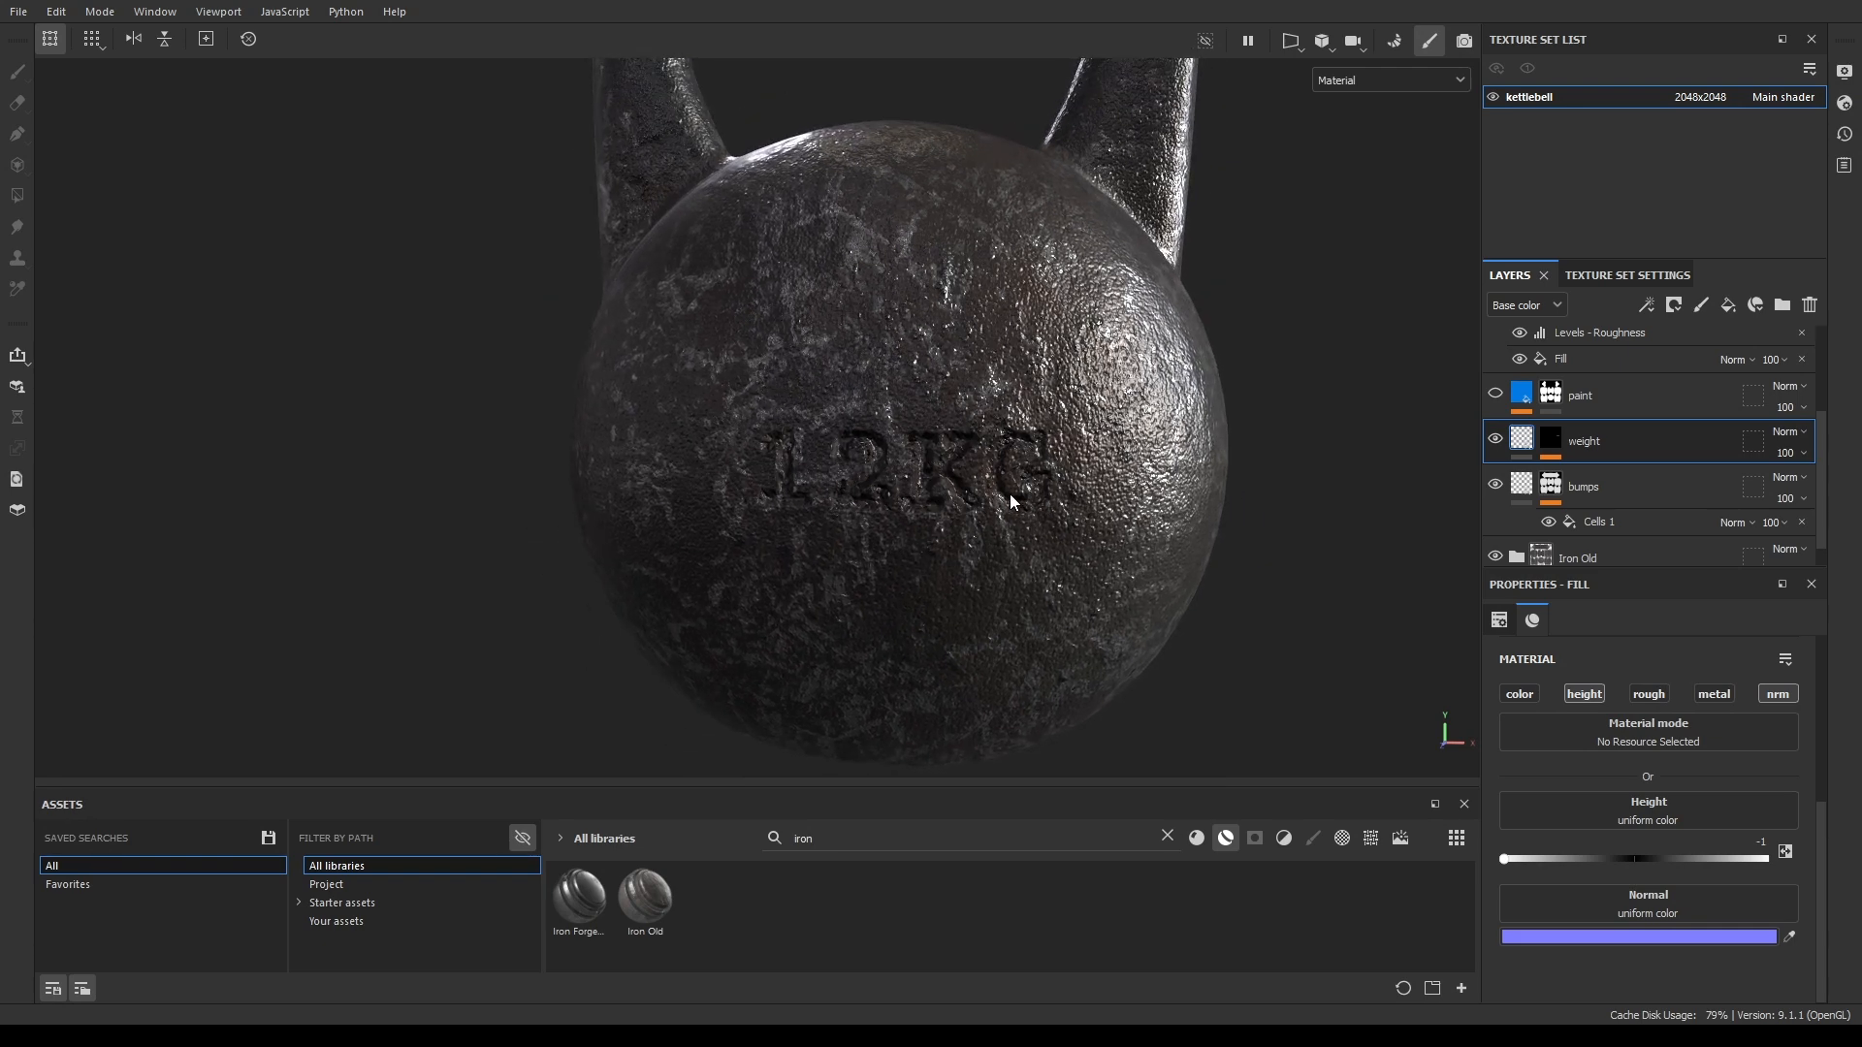
Inspect the weight layer's mask effects and the text parameters of its Font Courier Prime fill.
{"action": "left_click", "coordinate": [1554, 441]}
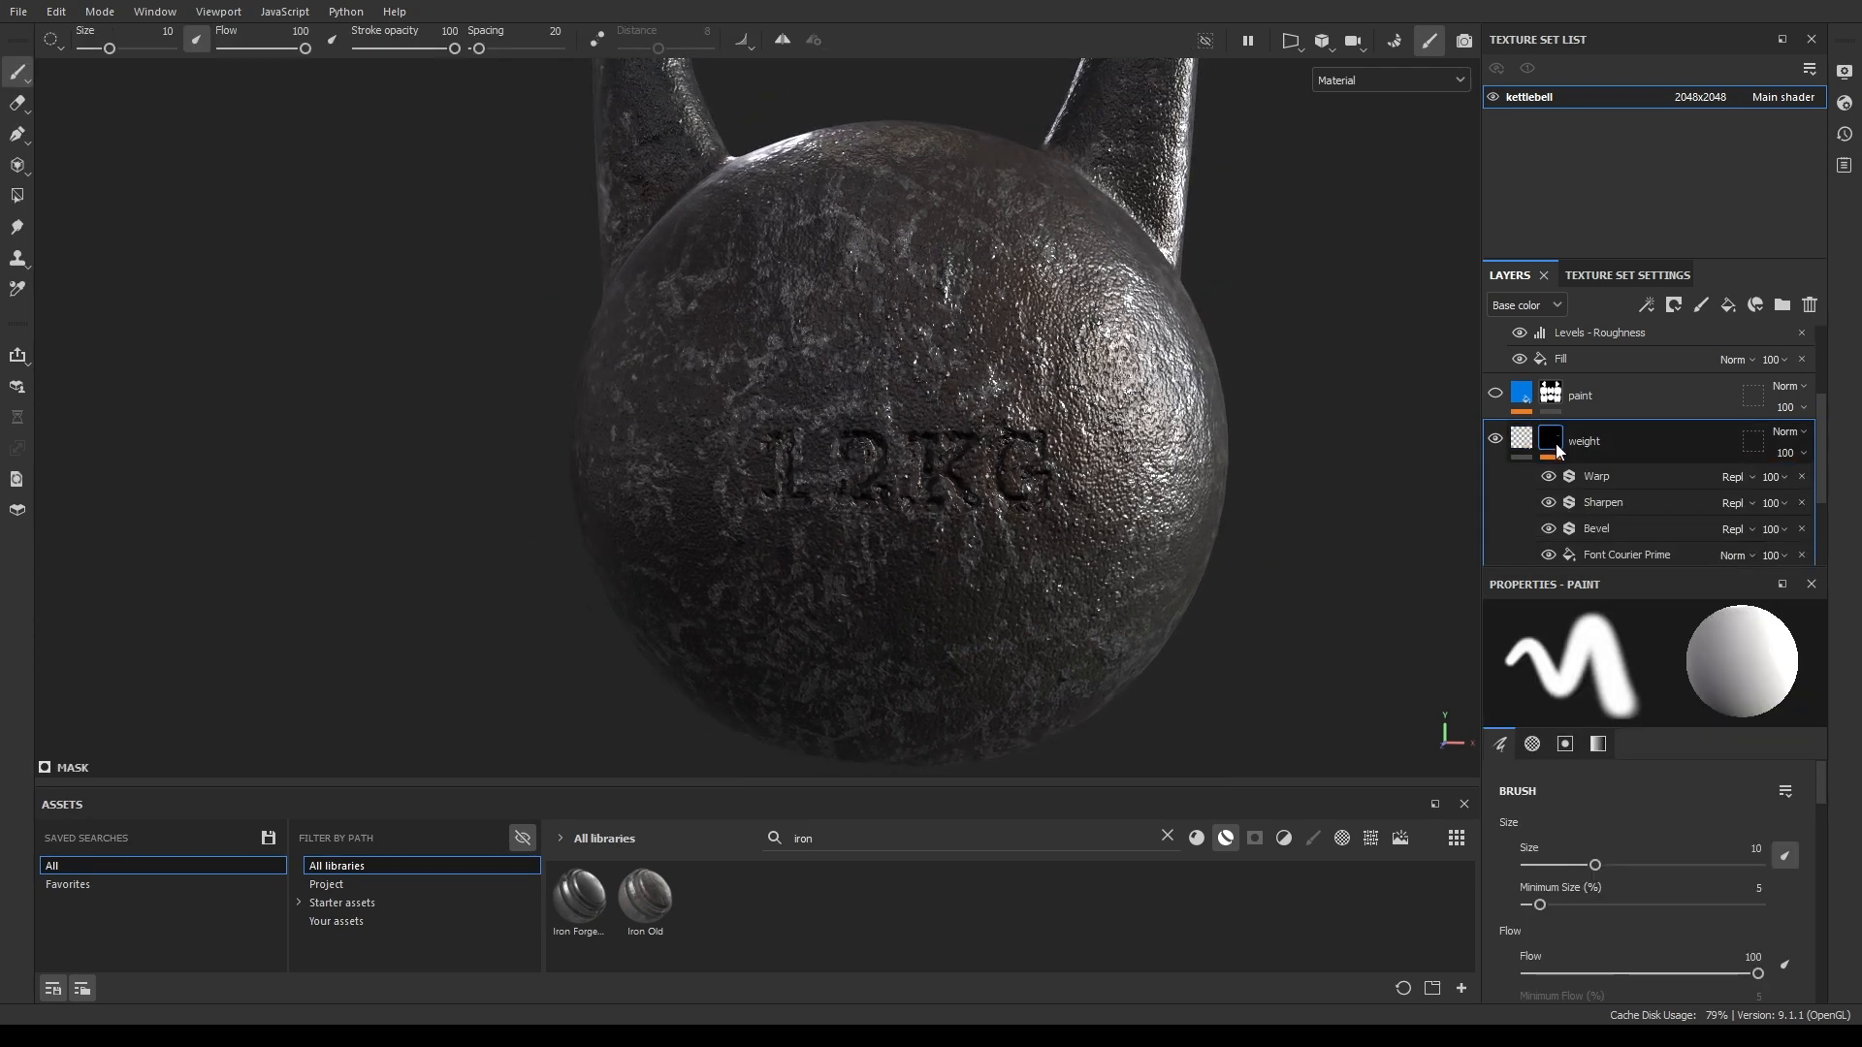
{"action": "left_click", "coordinate": [1519, 439]}
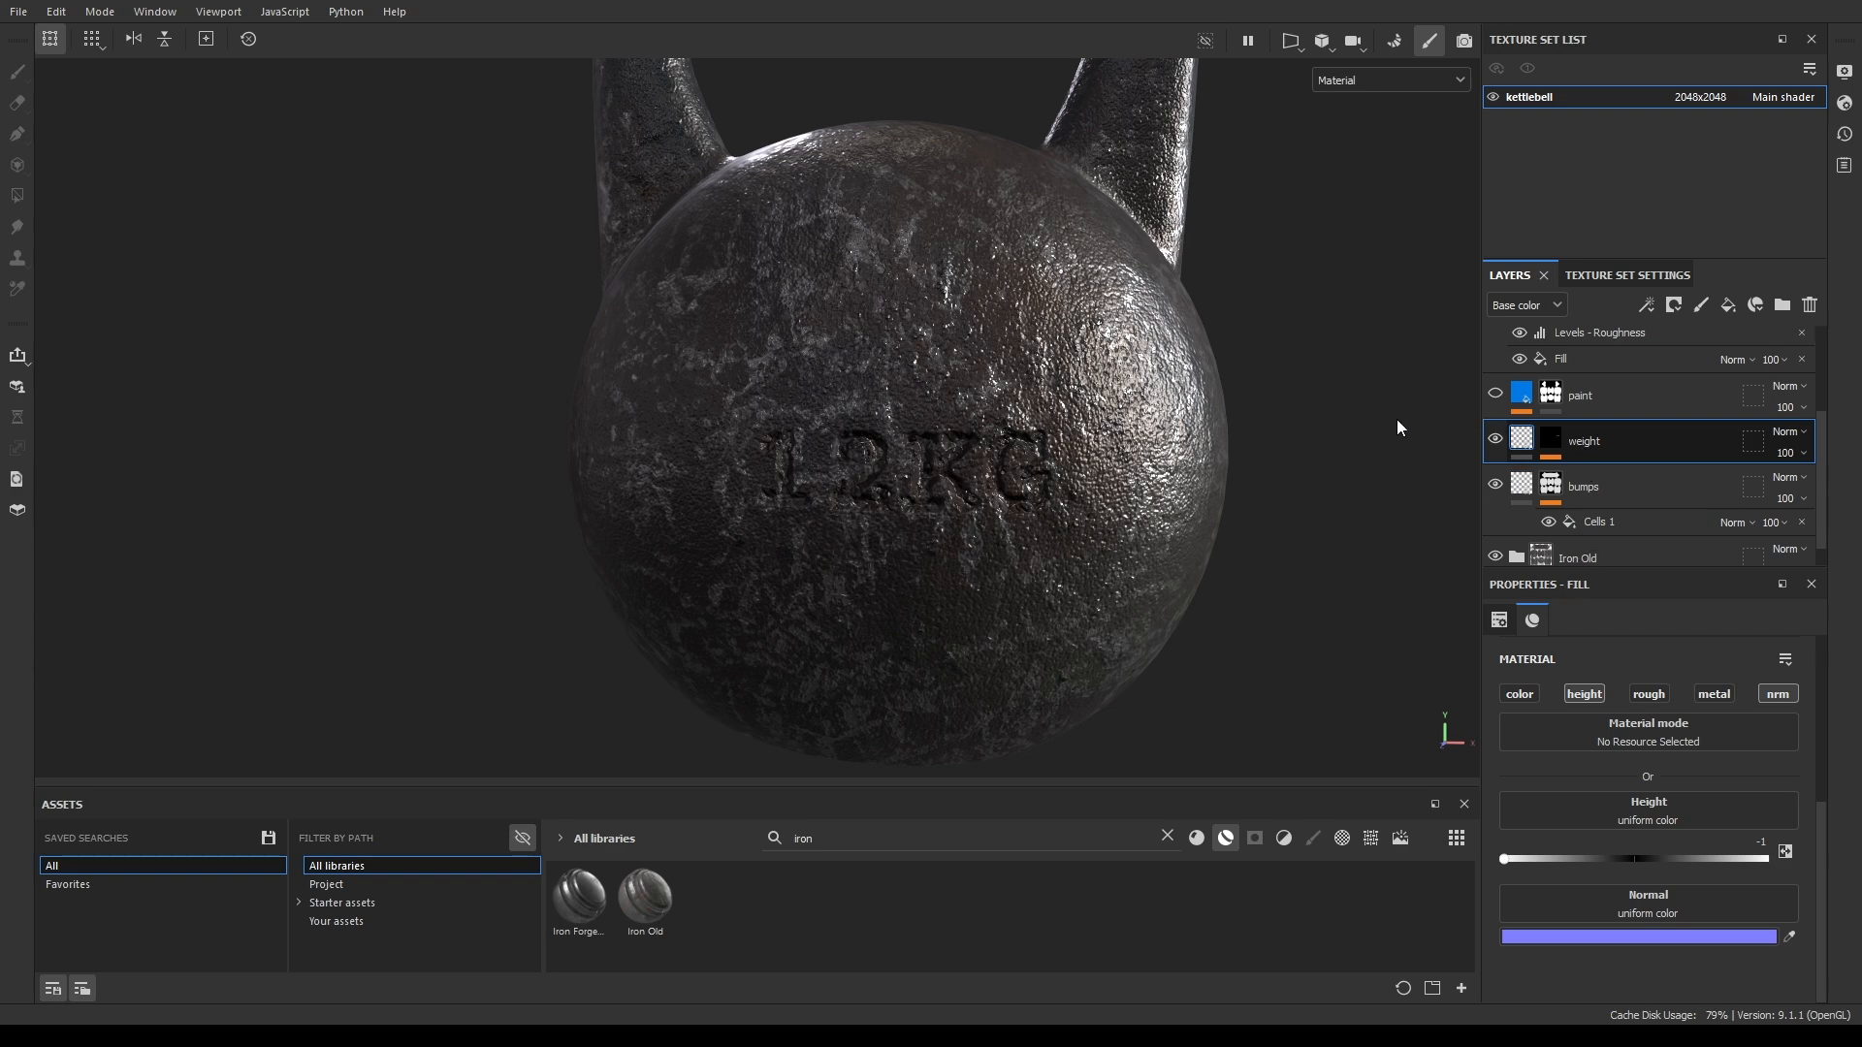
{"action": "left_click", "coordinate": [1553, 439]}
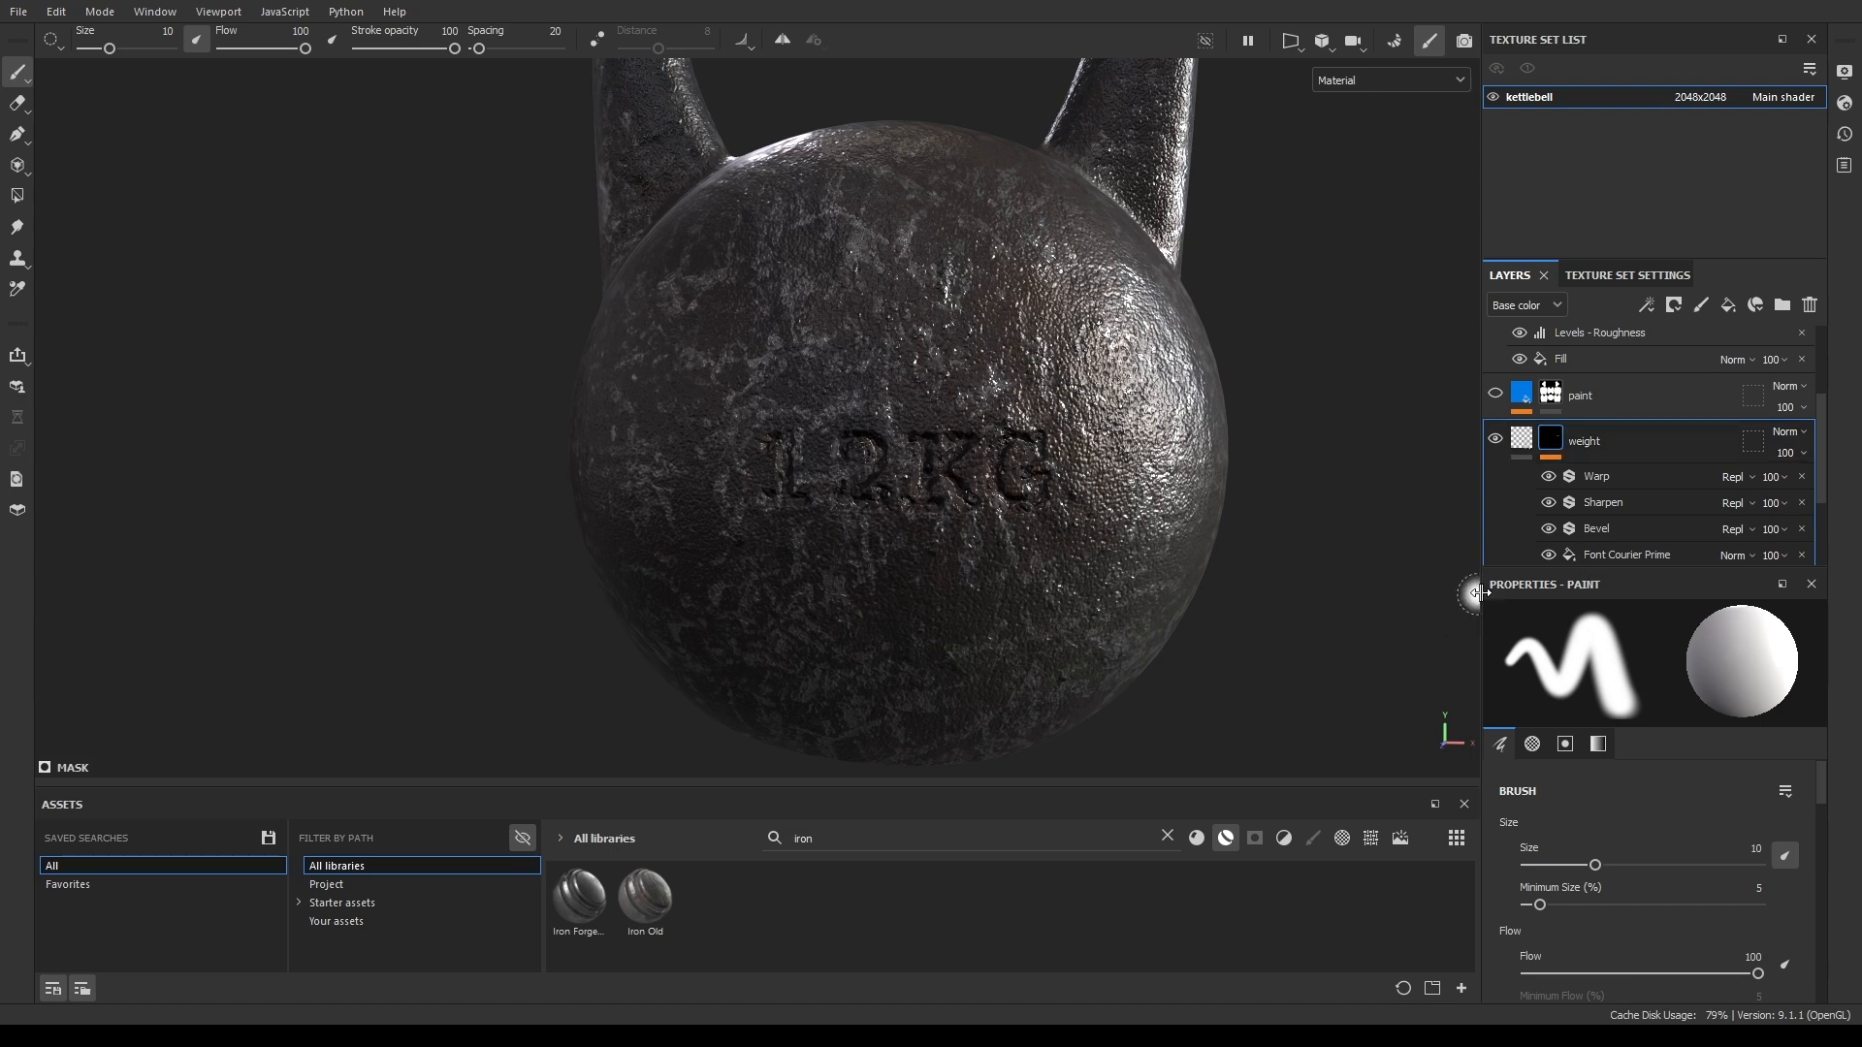
{"action": "left_click", "coordinate": [1620, 555]}
{"action": "left_click_drag", "start_coordinate": [1180, 681], "coordinate": [1247, 552], "text": "alt"}
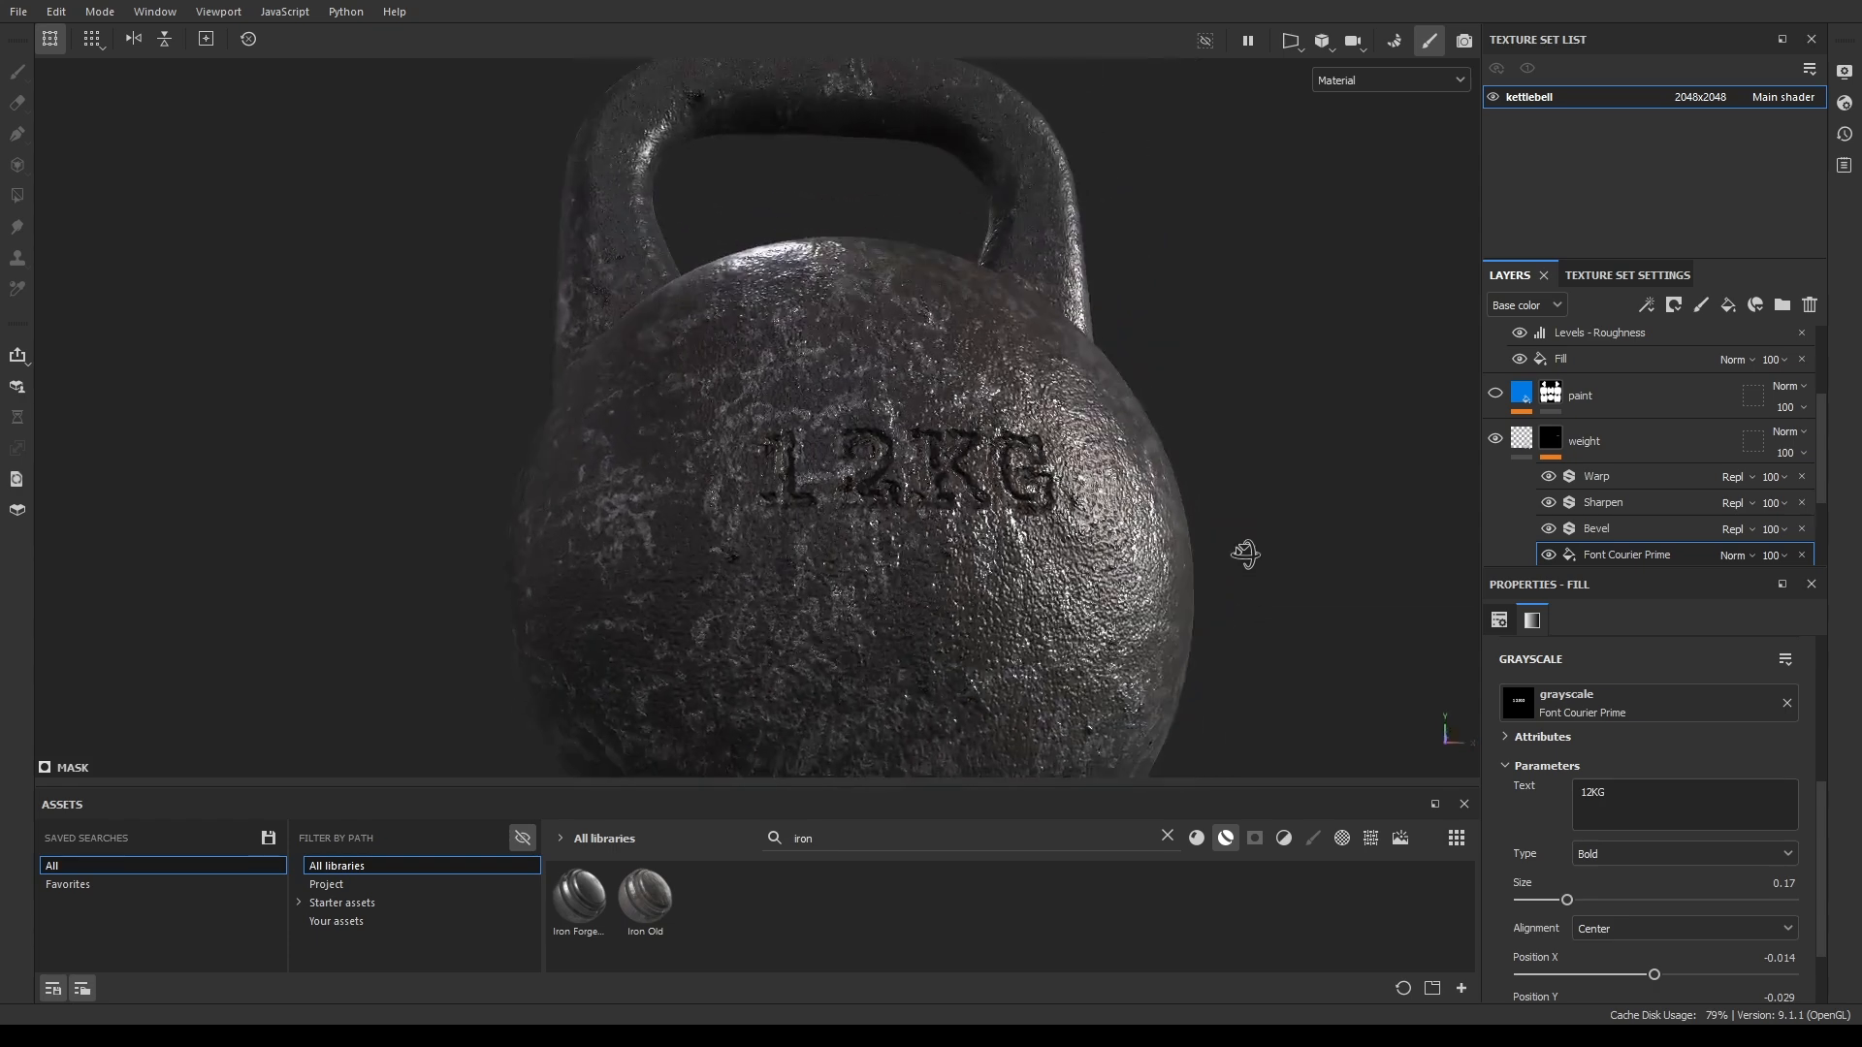
Clear the iron search and material filter in the asset library and search for "font".
{"action": "left_click", "coordinate": [1164, 838]}
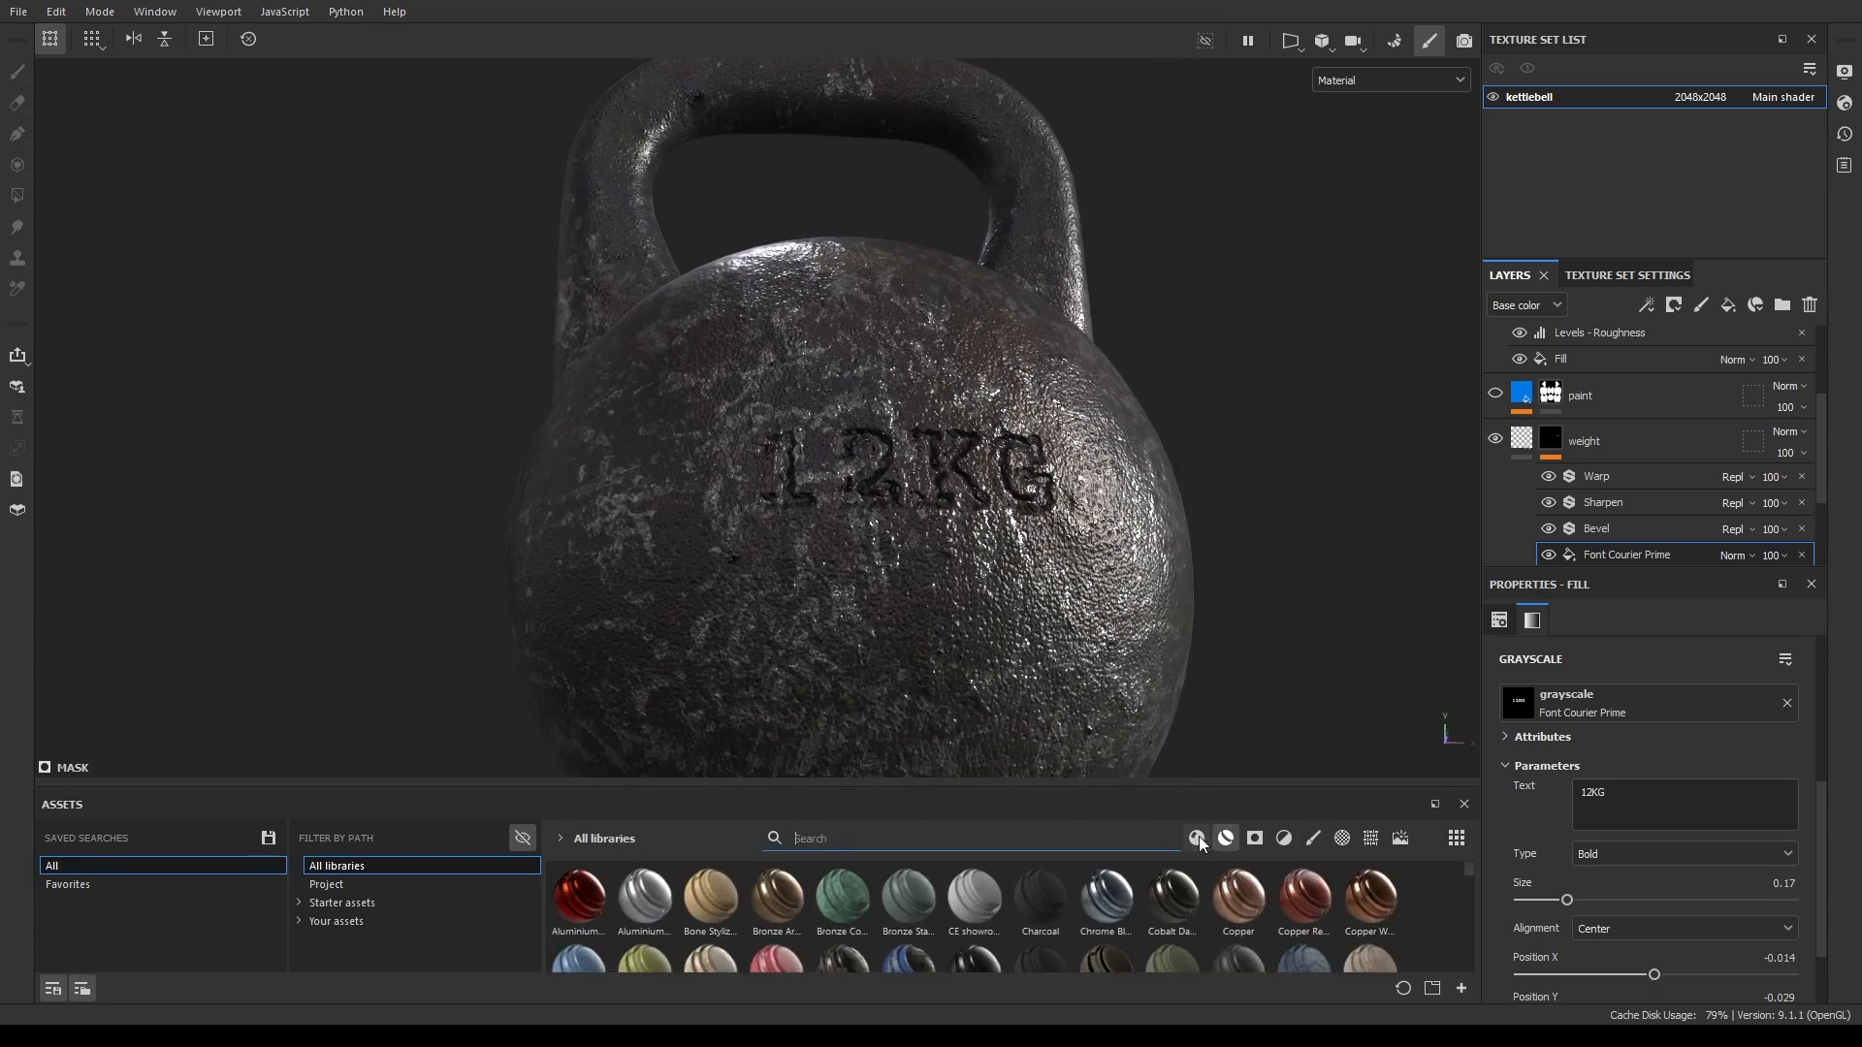
{"action": "left_click", "coordinate": [1069, 838]}
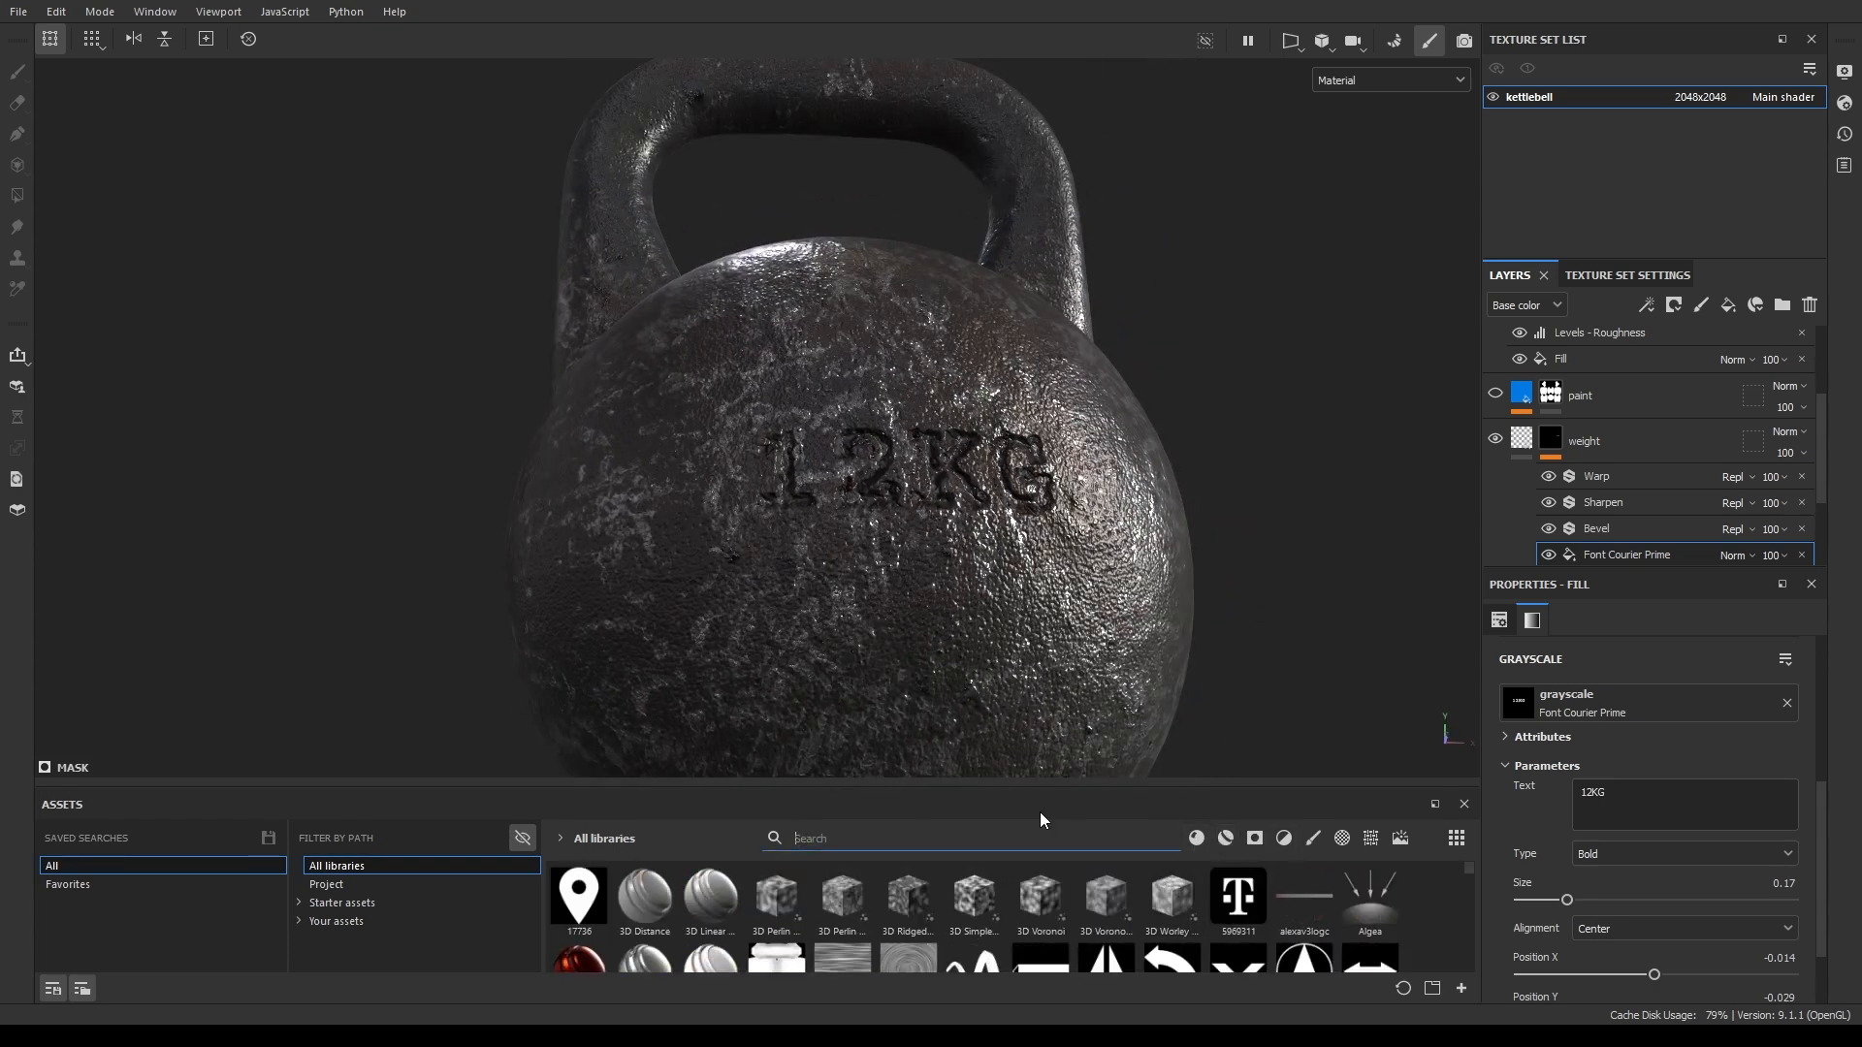
{"action": "type", "text": "font"}
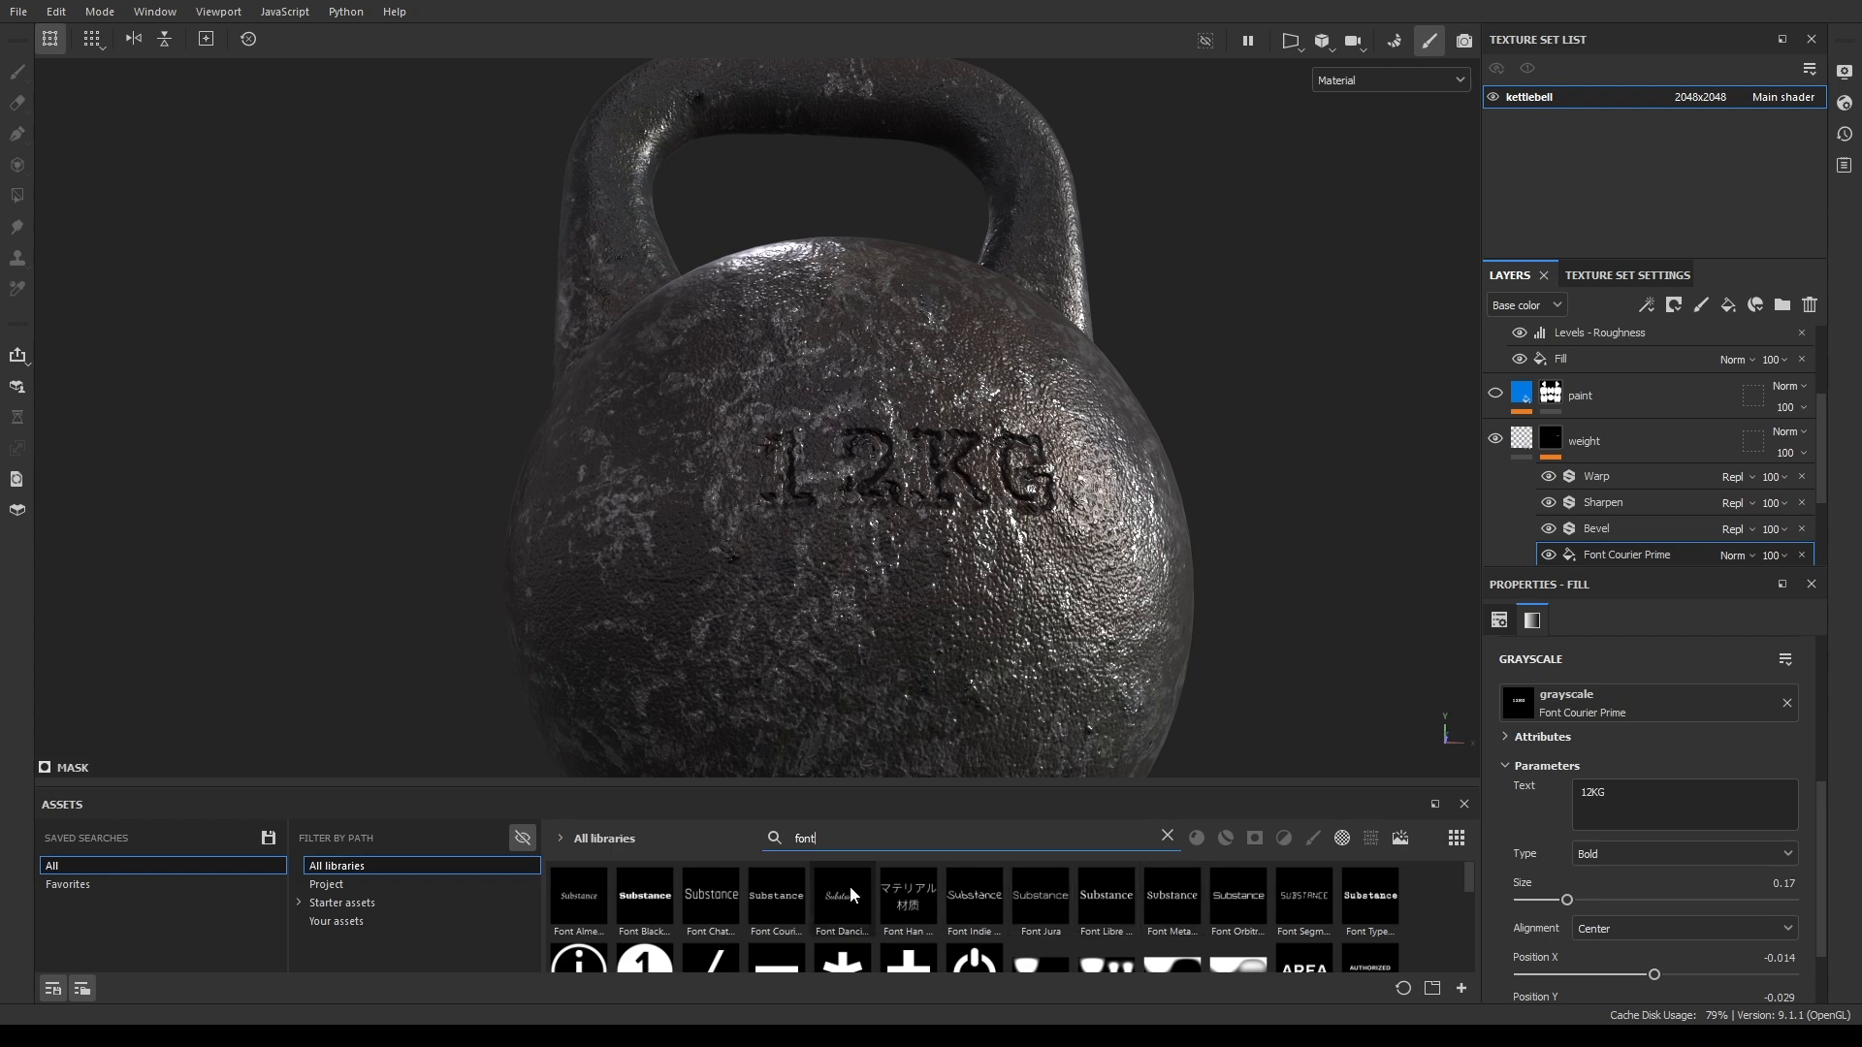
{"action": "left_click_drag", "start_coordinate": [1317, 340], "coordinate": [1265, 432], "text": "alt"}
{"action": "right_click_drag", "start_coordinate": [1264, 432], "coordinate": [1131, 433], "text": "alt"}
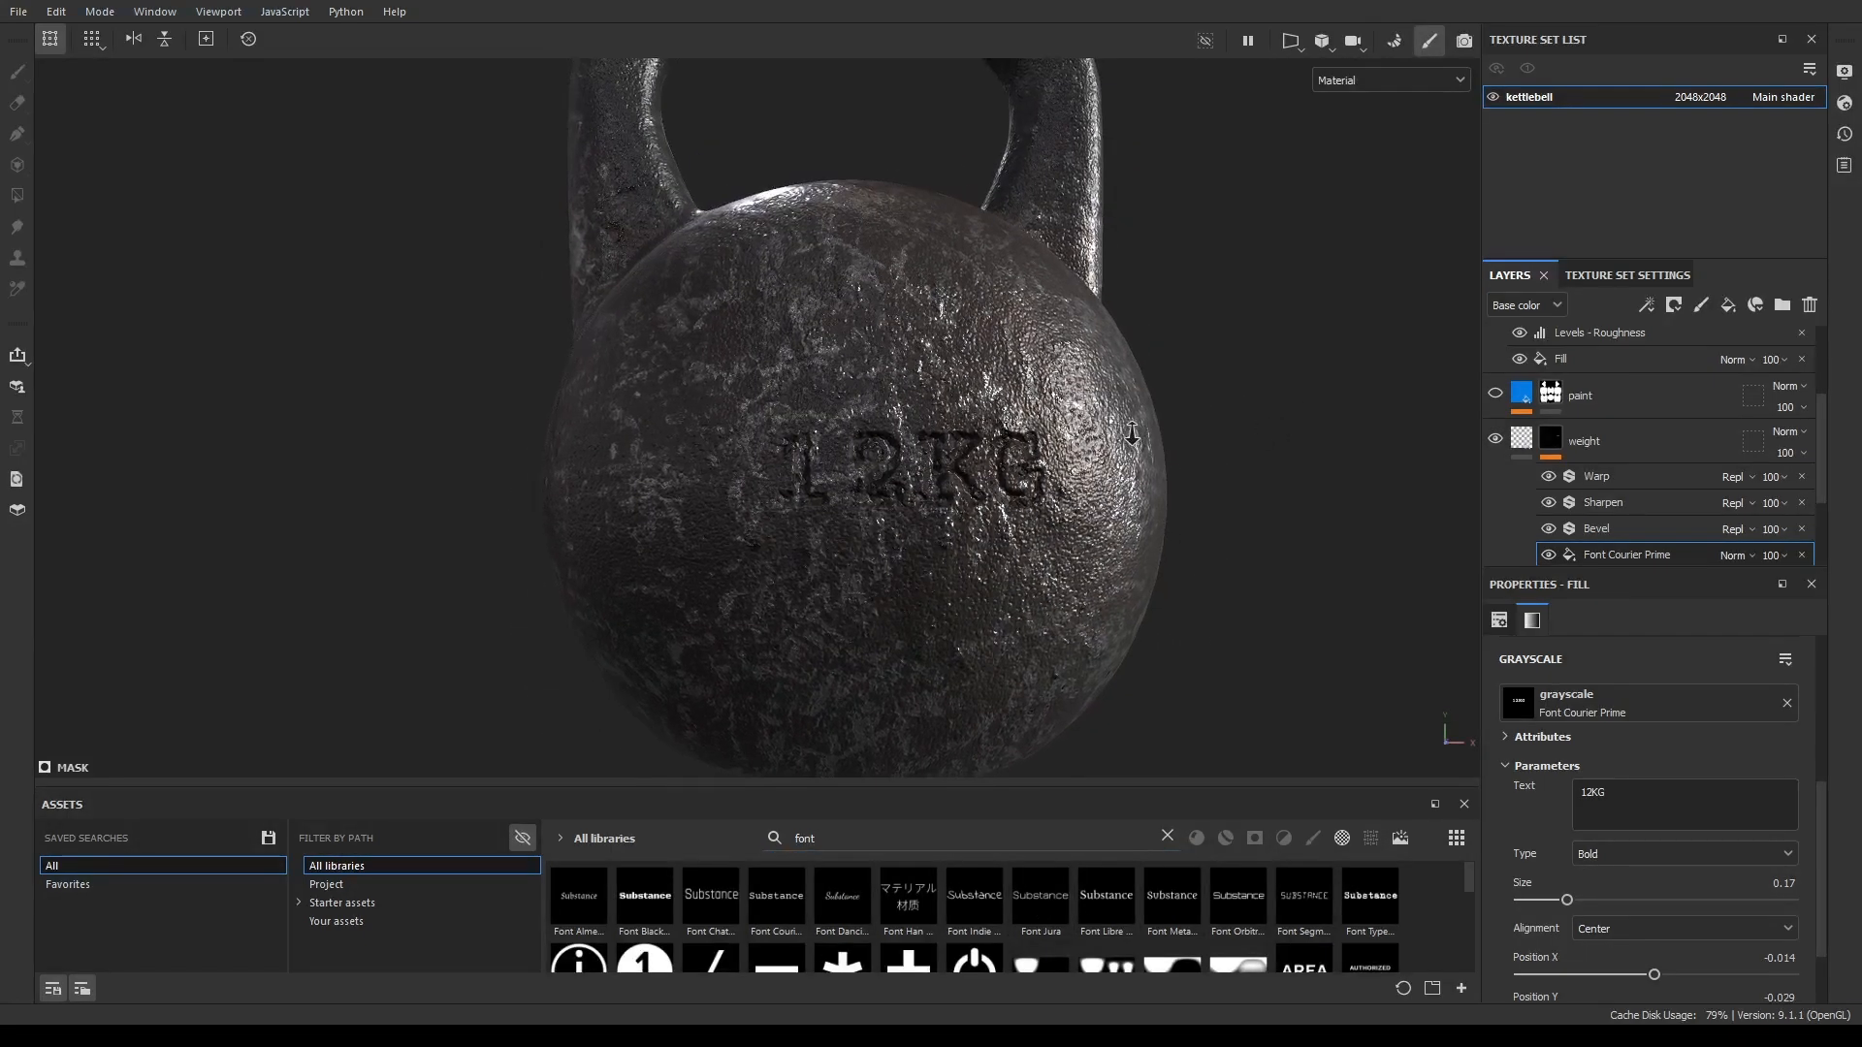
Inspect the Bevel filter on the weight mask and compare the engraving with the filter off and on.
{"action": "left_click", "coordinate": [1643, 532]}
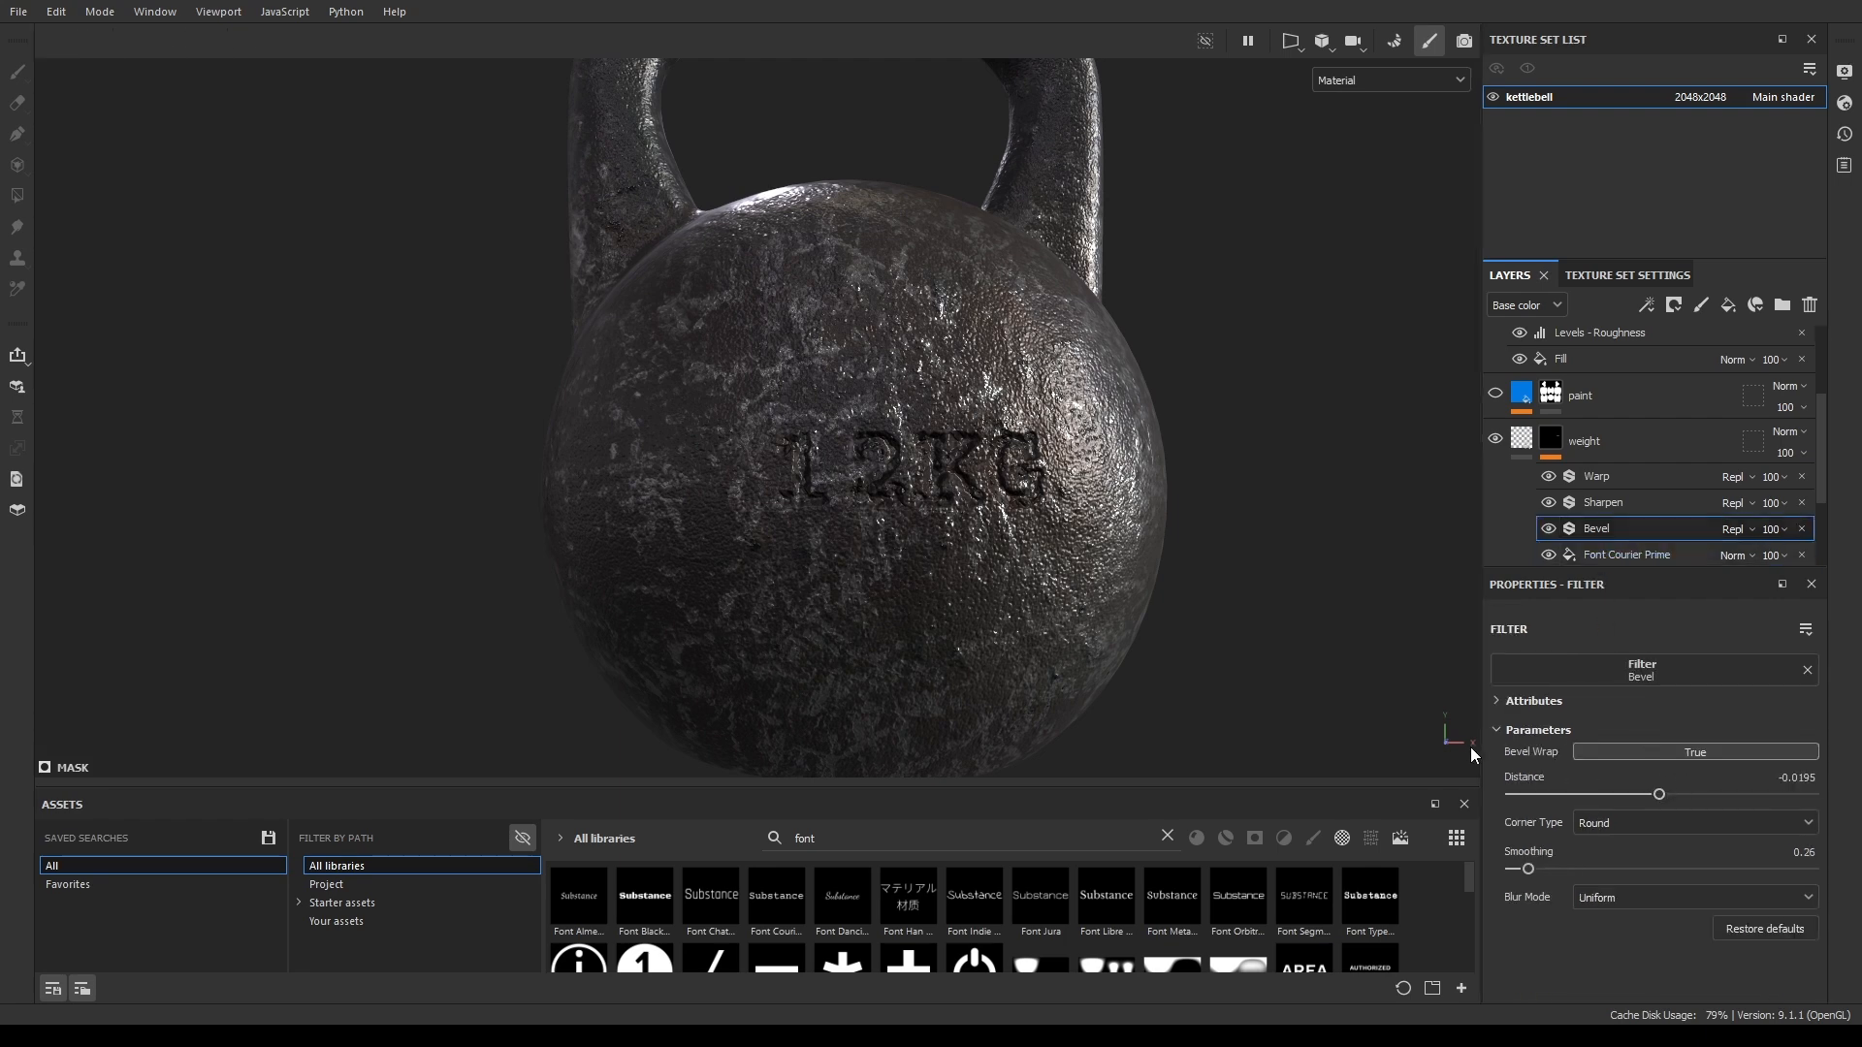
{"action": "left_click_drag", "start_coordinate": [1051, 562], "coordinate": [1033, 550], "text": "alt"}
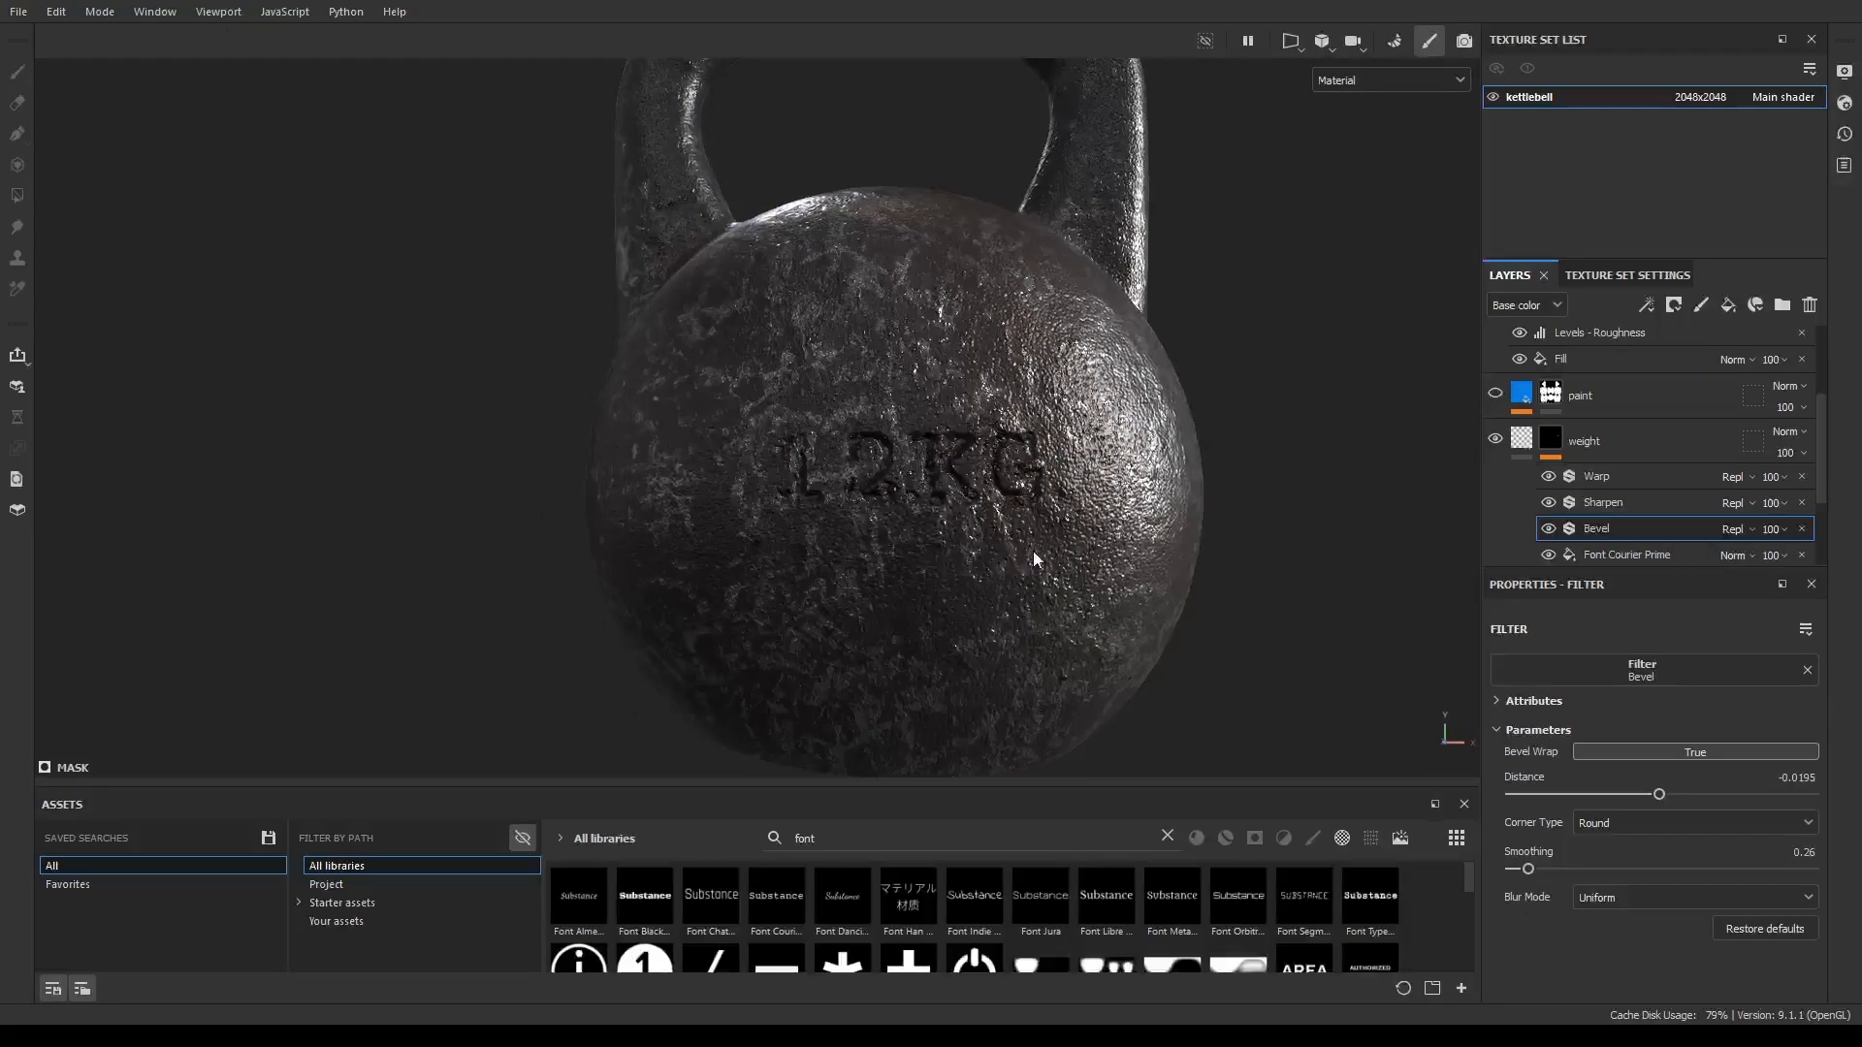
{"action": "left_click", "coordinate": [1548, 528]}
{"action": "right_click_drag", "start_coordinate": [1212, 668], "coordinate": [1363, 661], "text": "alt"}
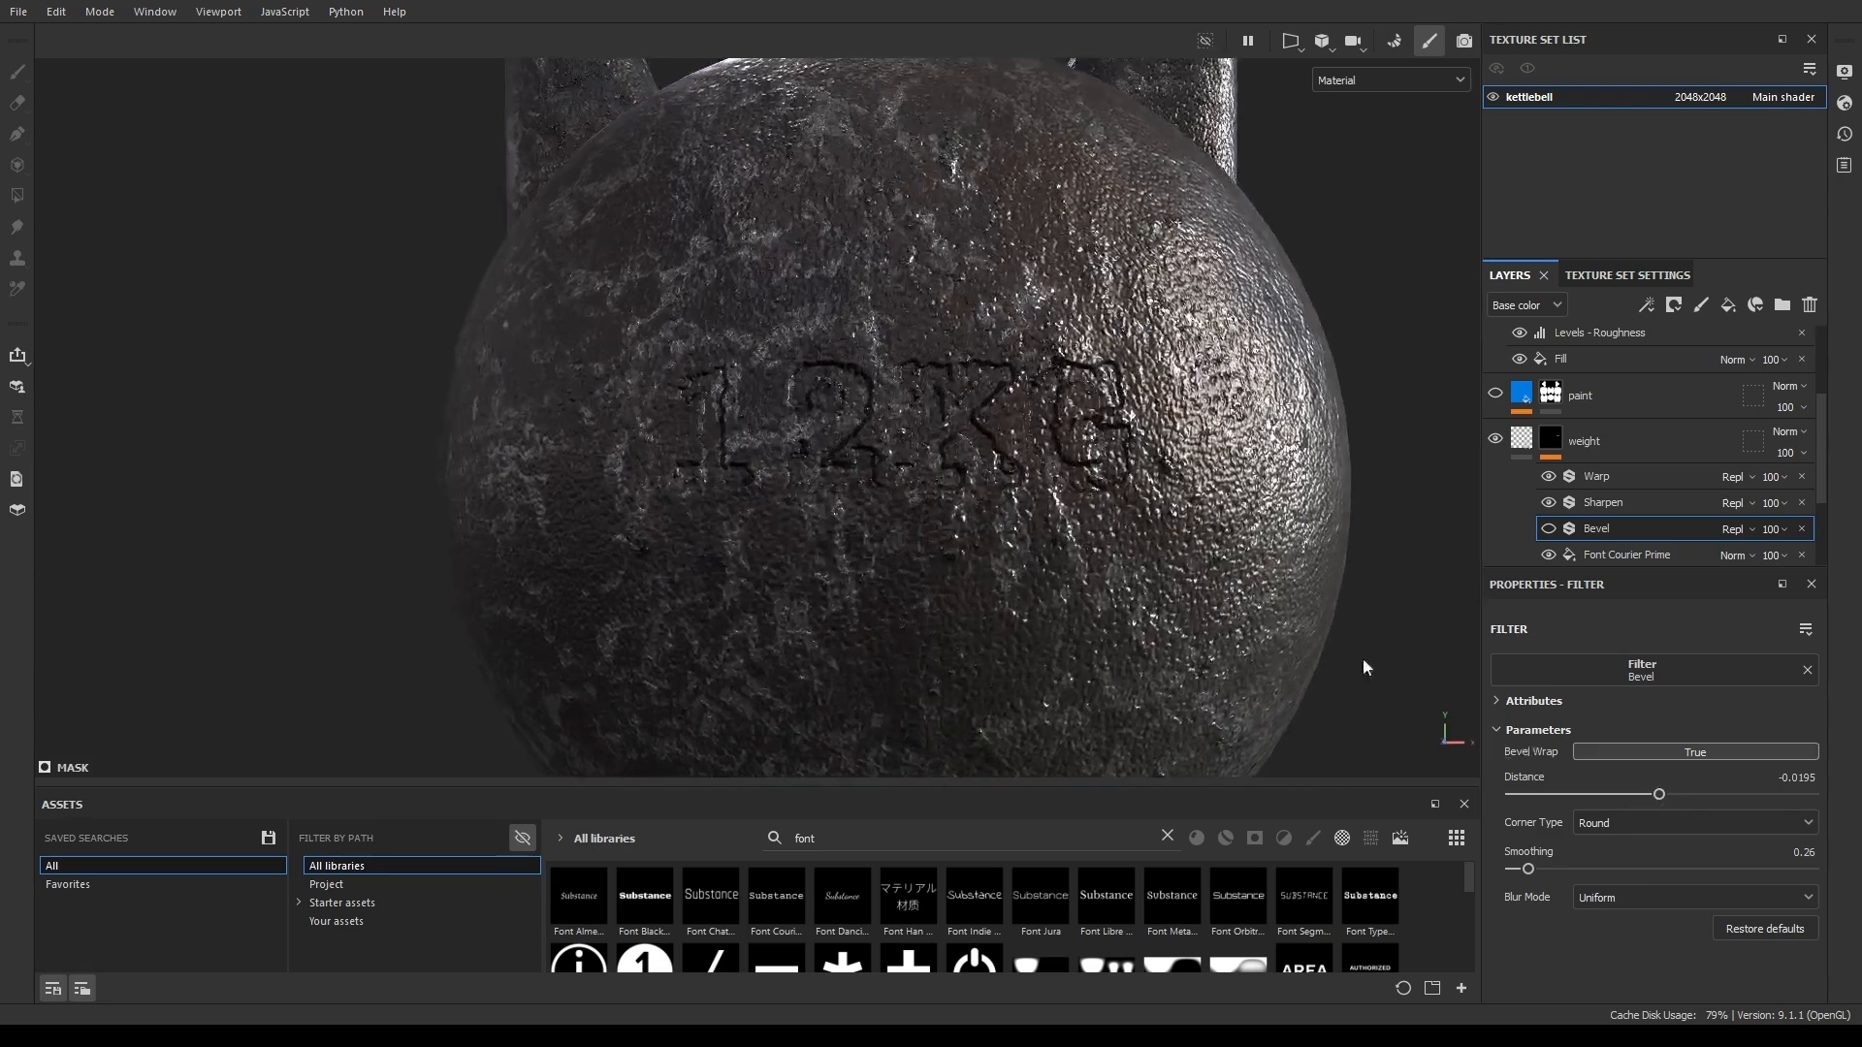
{"action": "left_click_drag", "start_coordinate": [1125, 567], "coordinate": [1176, 563], "text": "alt"}
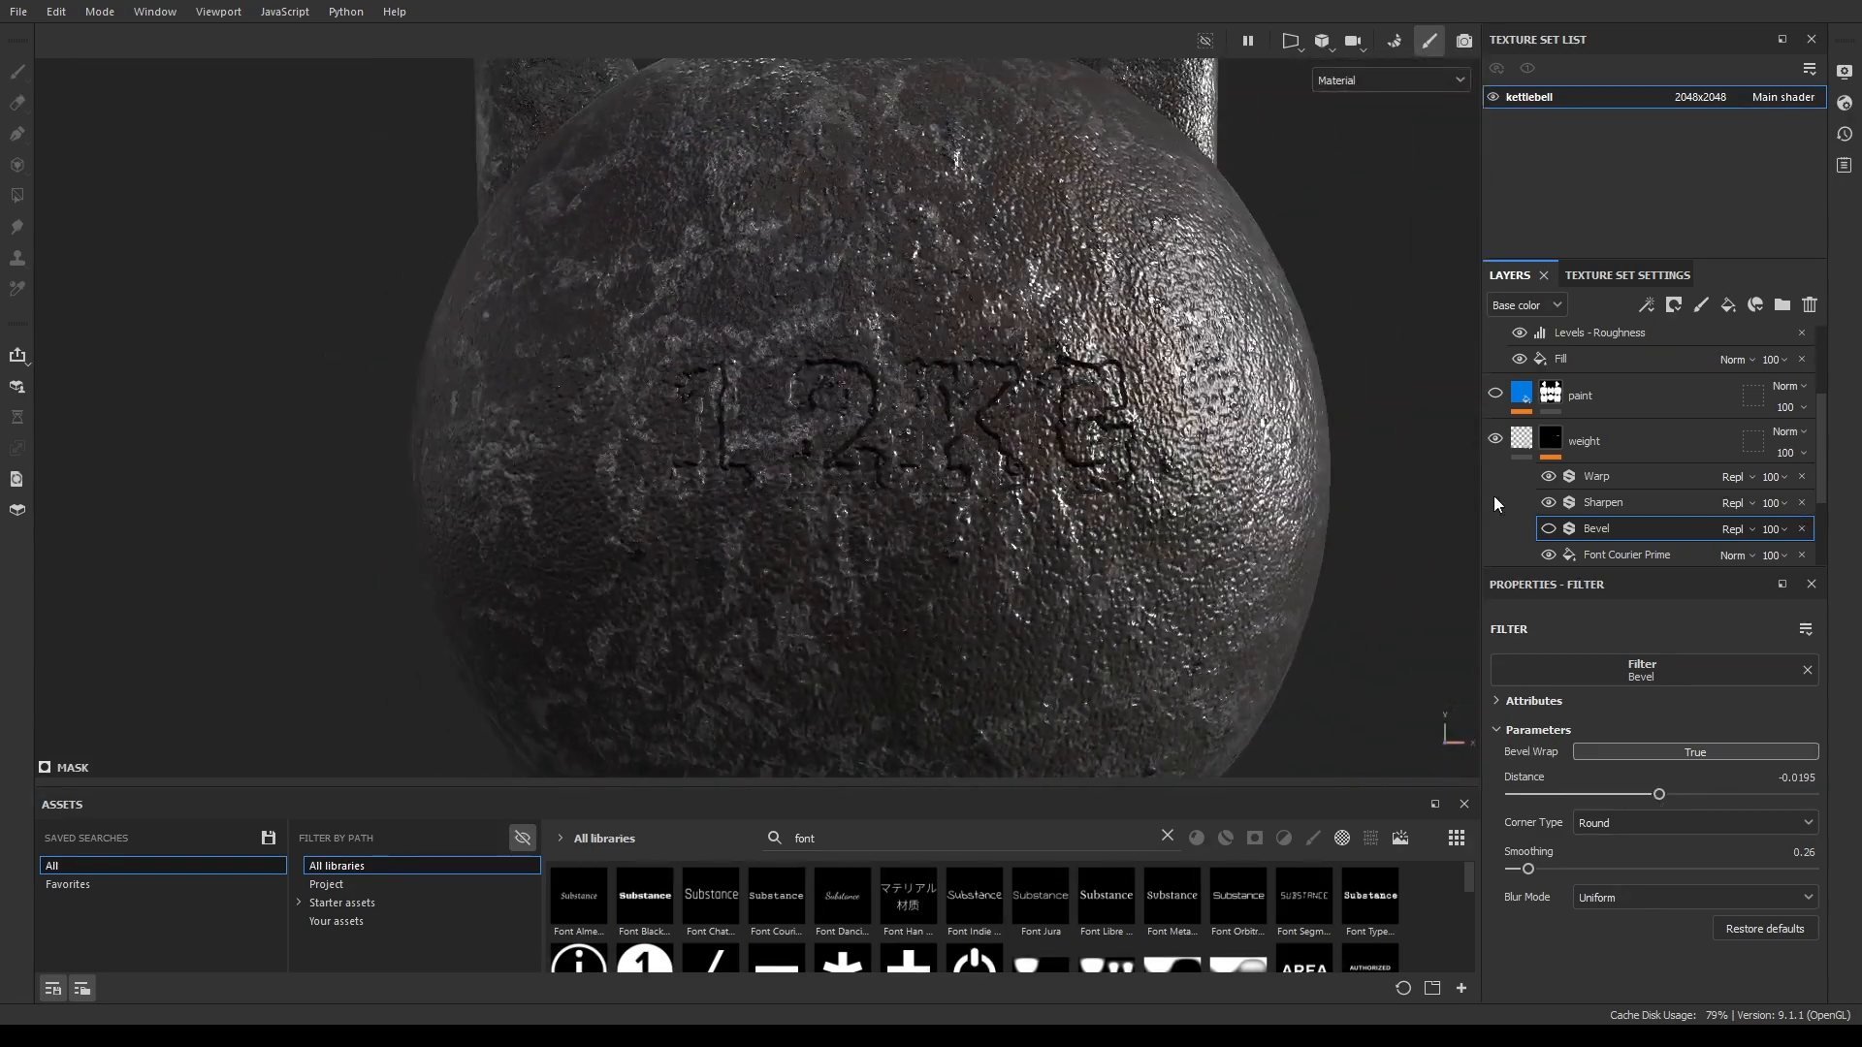
{"action": "left_click", "coordinate": [1549, 529]}
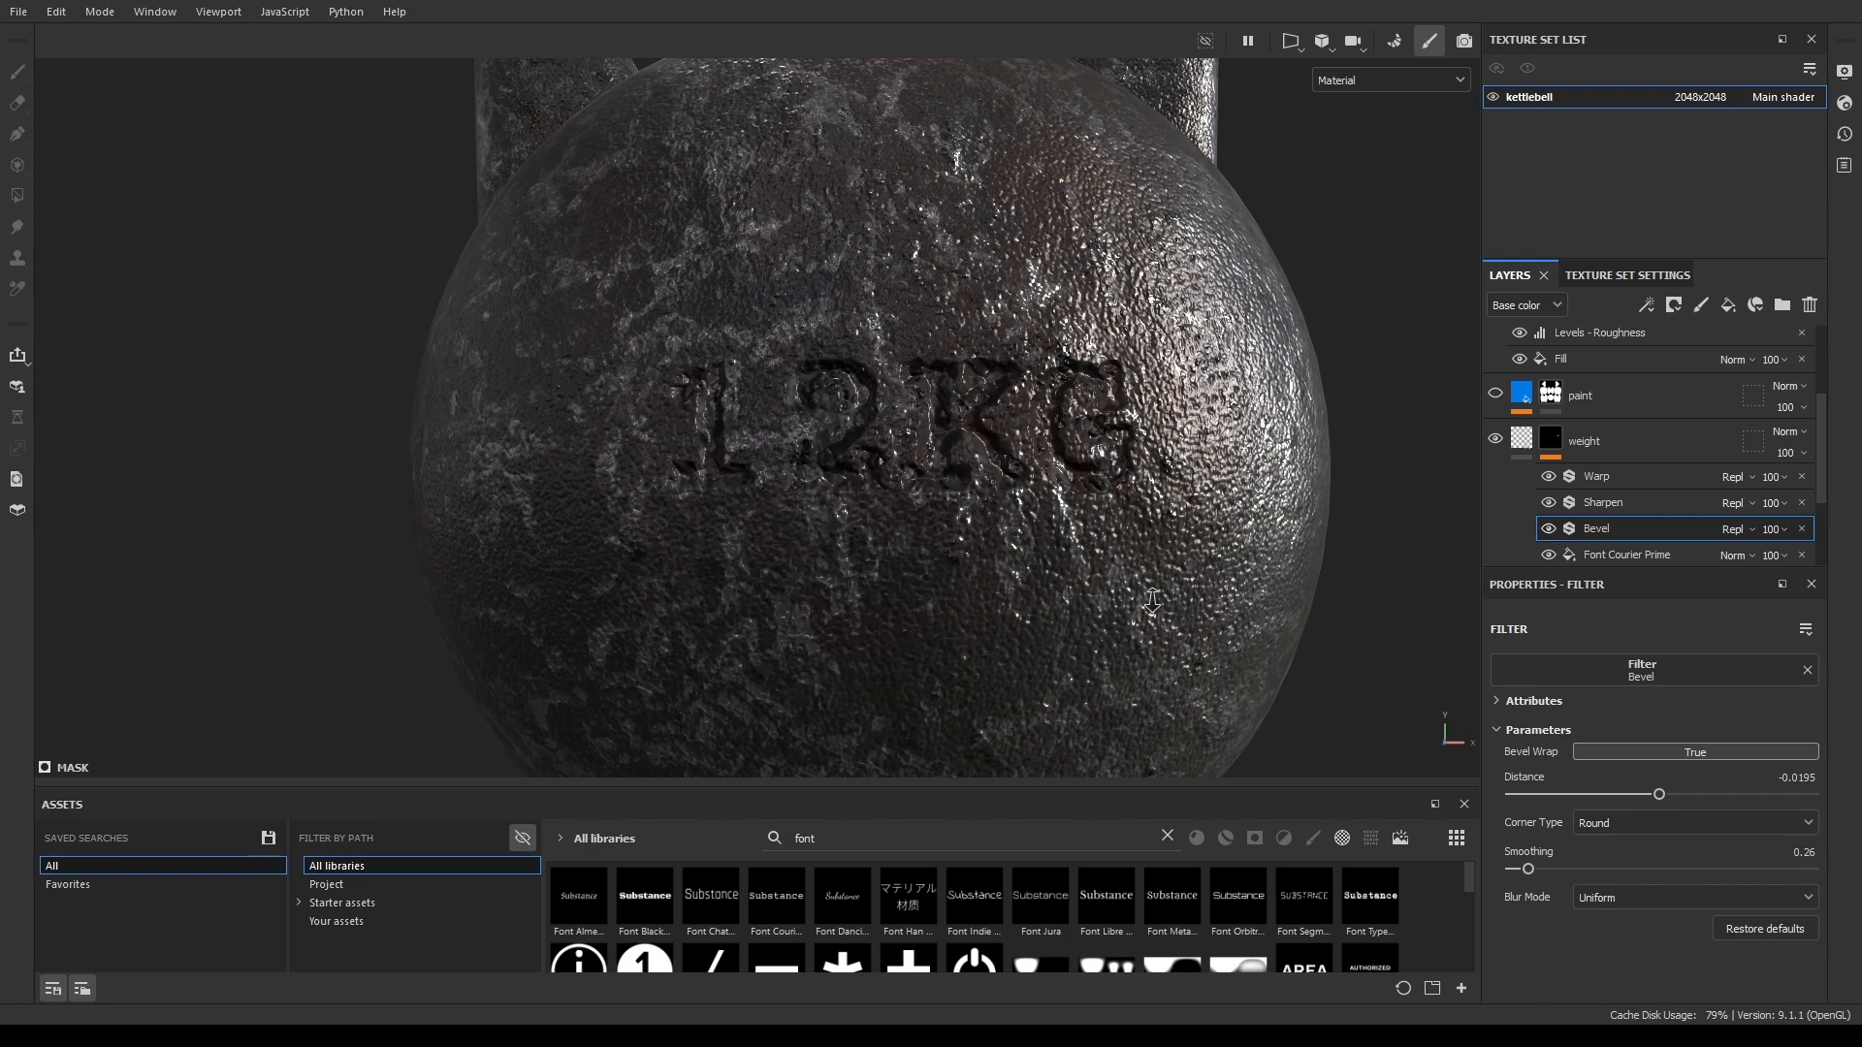
Inspect the Sharpen filter on the weight mask and compare the engraving with the filter off and on.
{"action": "right_click_drag", "start_coordinate": [524, 553], "coordinate": [484, 585], "text": "alt"}
{"action": "key", "text": "f"}
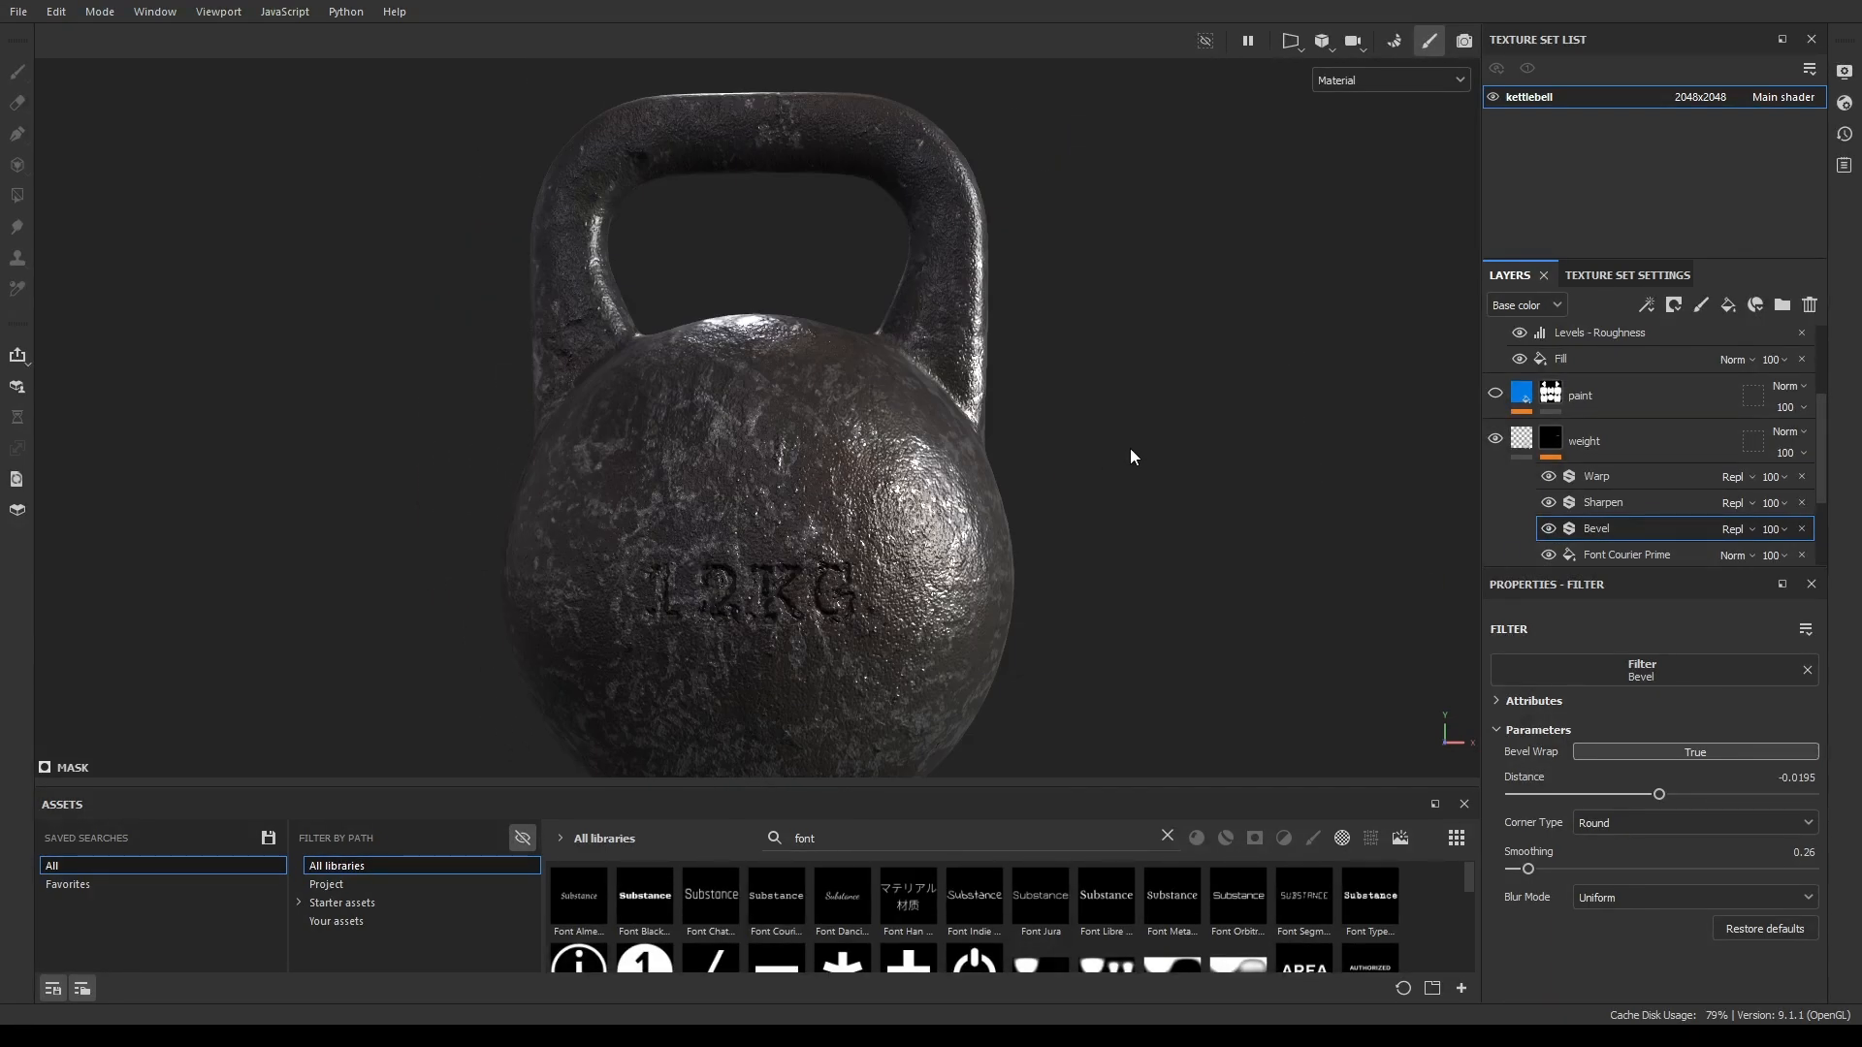
{"action": "left_click", "coordinate": [1643, 502]}
{"action": "scroll", "coordinate": [981, 585], "scroll_direction": "up", "scroll_amount": 3}
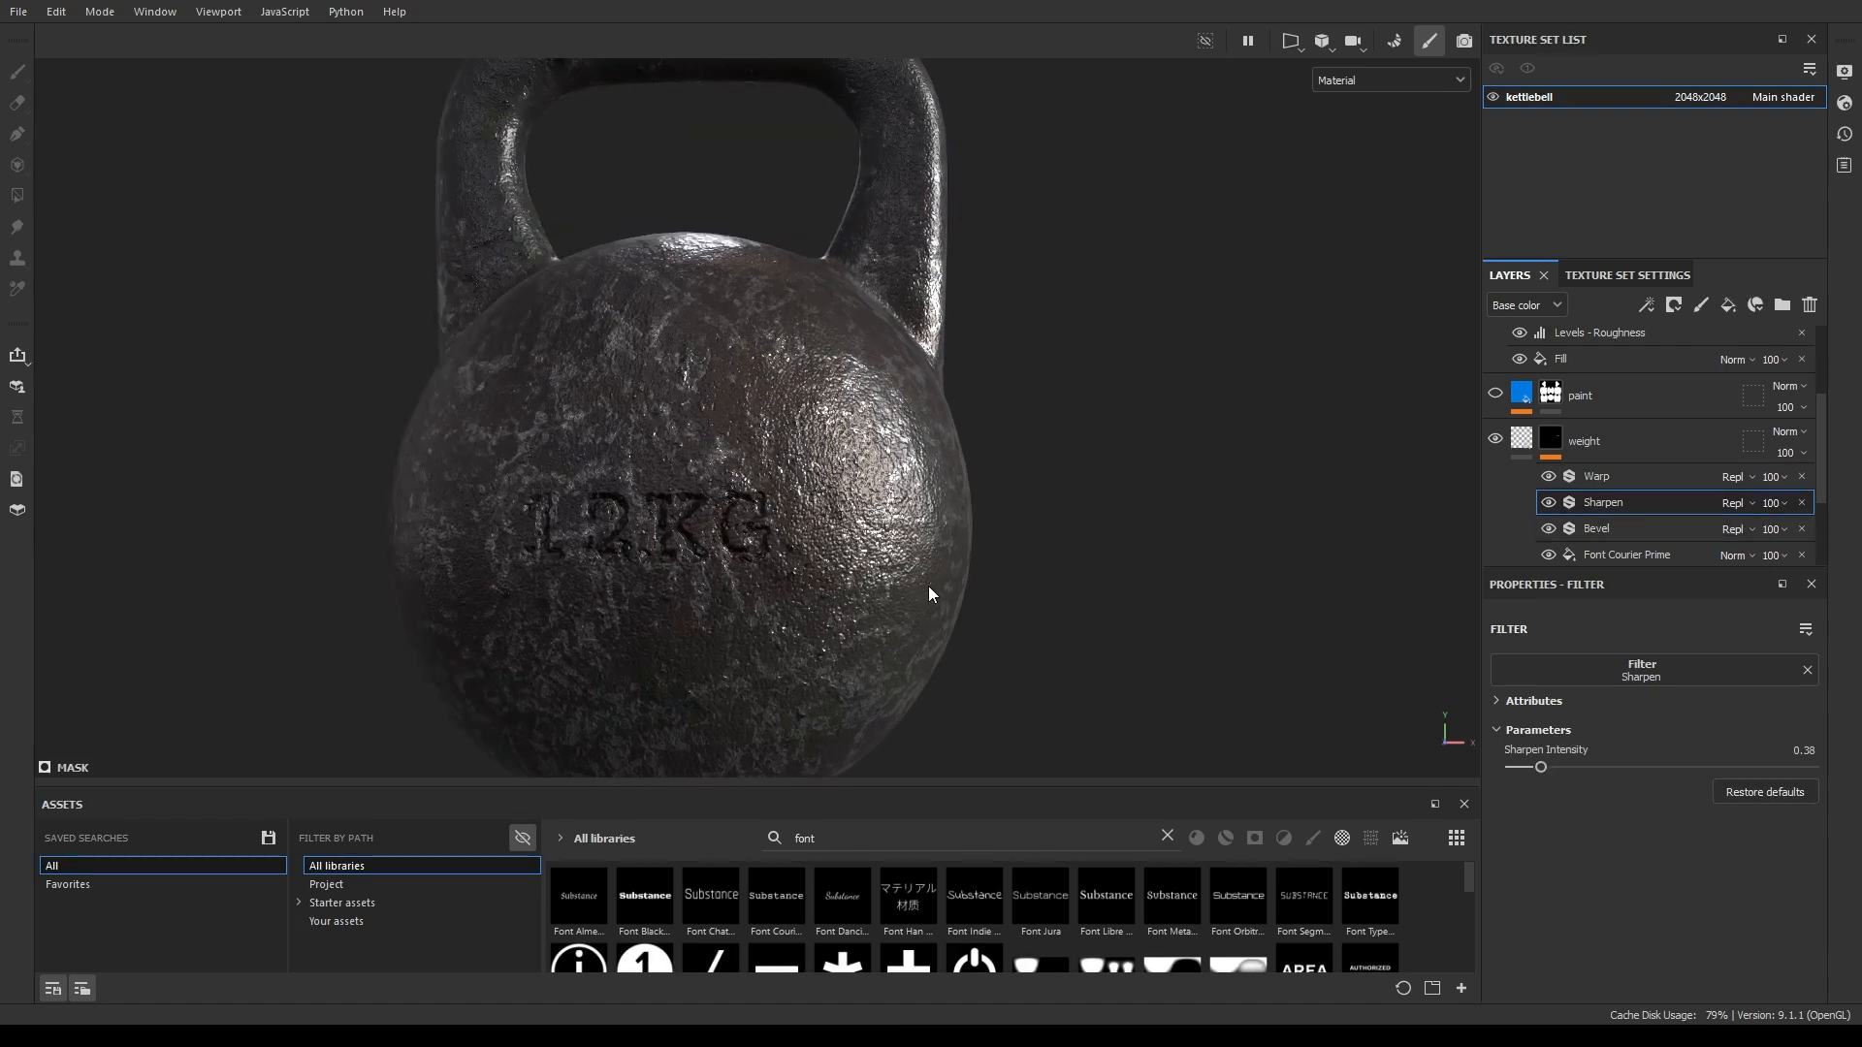
{"action": "left_click", "coordinate": [1546, 502]}
{"action": "left_click", "coordinate": [1550, 502]}
Inspect the Warp filter on the weight mask and check its effect on the engraved 12KG text up close.
{"action": "left_click", "coordinate": [1632, 480]}
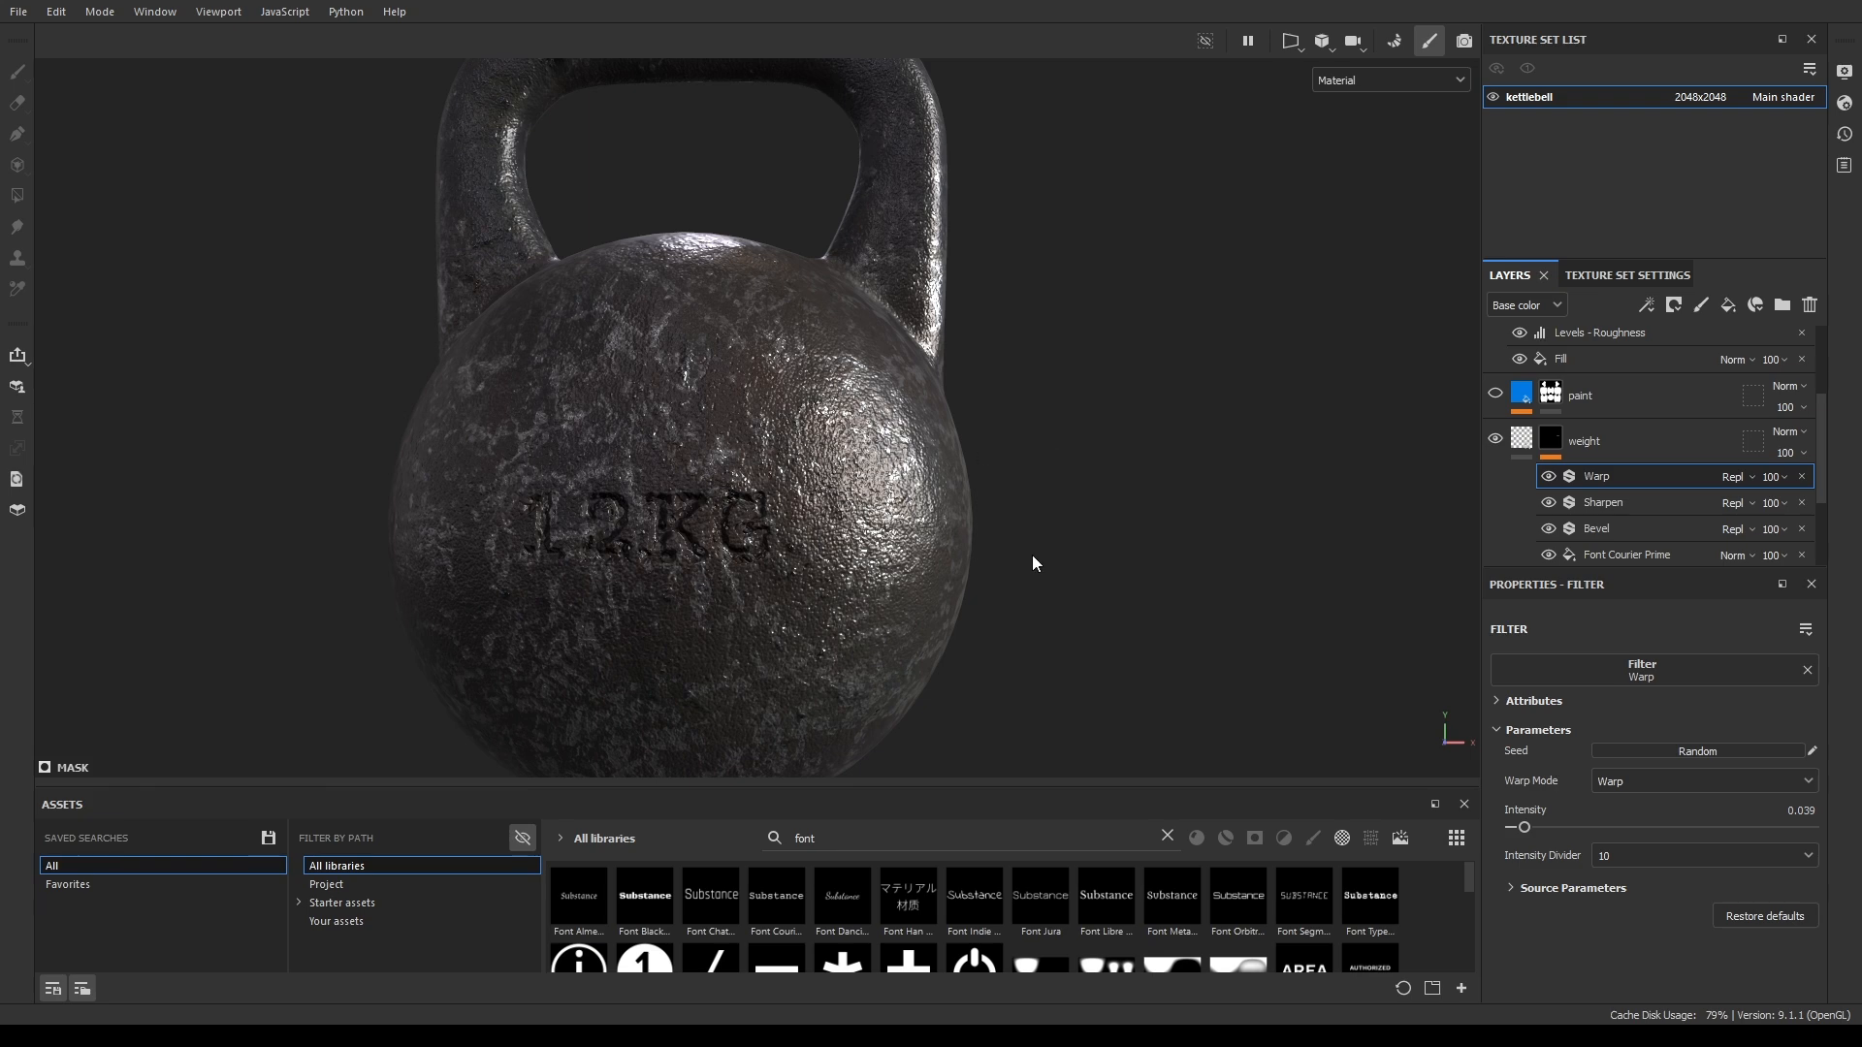
{"action": "left_click", "coordinate": [1548, 476]}
{"action": "left_click_drag", "start_coordinate": [638, 522], "coordinate": [725, 491], "text": "alt"}
{"action": "scroll", "coordinate": [700, 568], "scroll_direction": "up", "scroll_amount": 3}
{"action": "scroll", "coordinate": [685, 494], "scroll_direction": "up", "scroll_amount": 2}
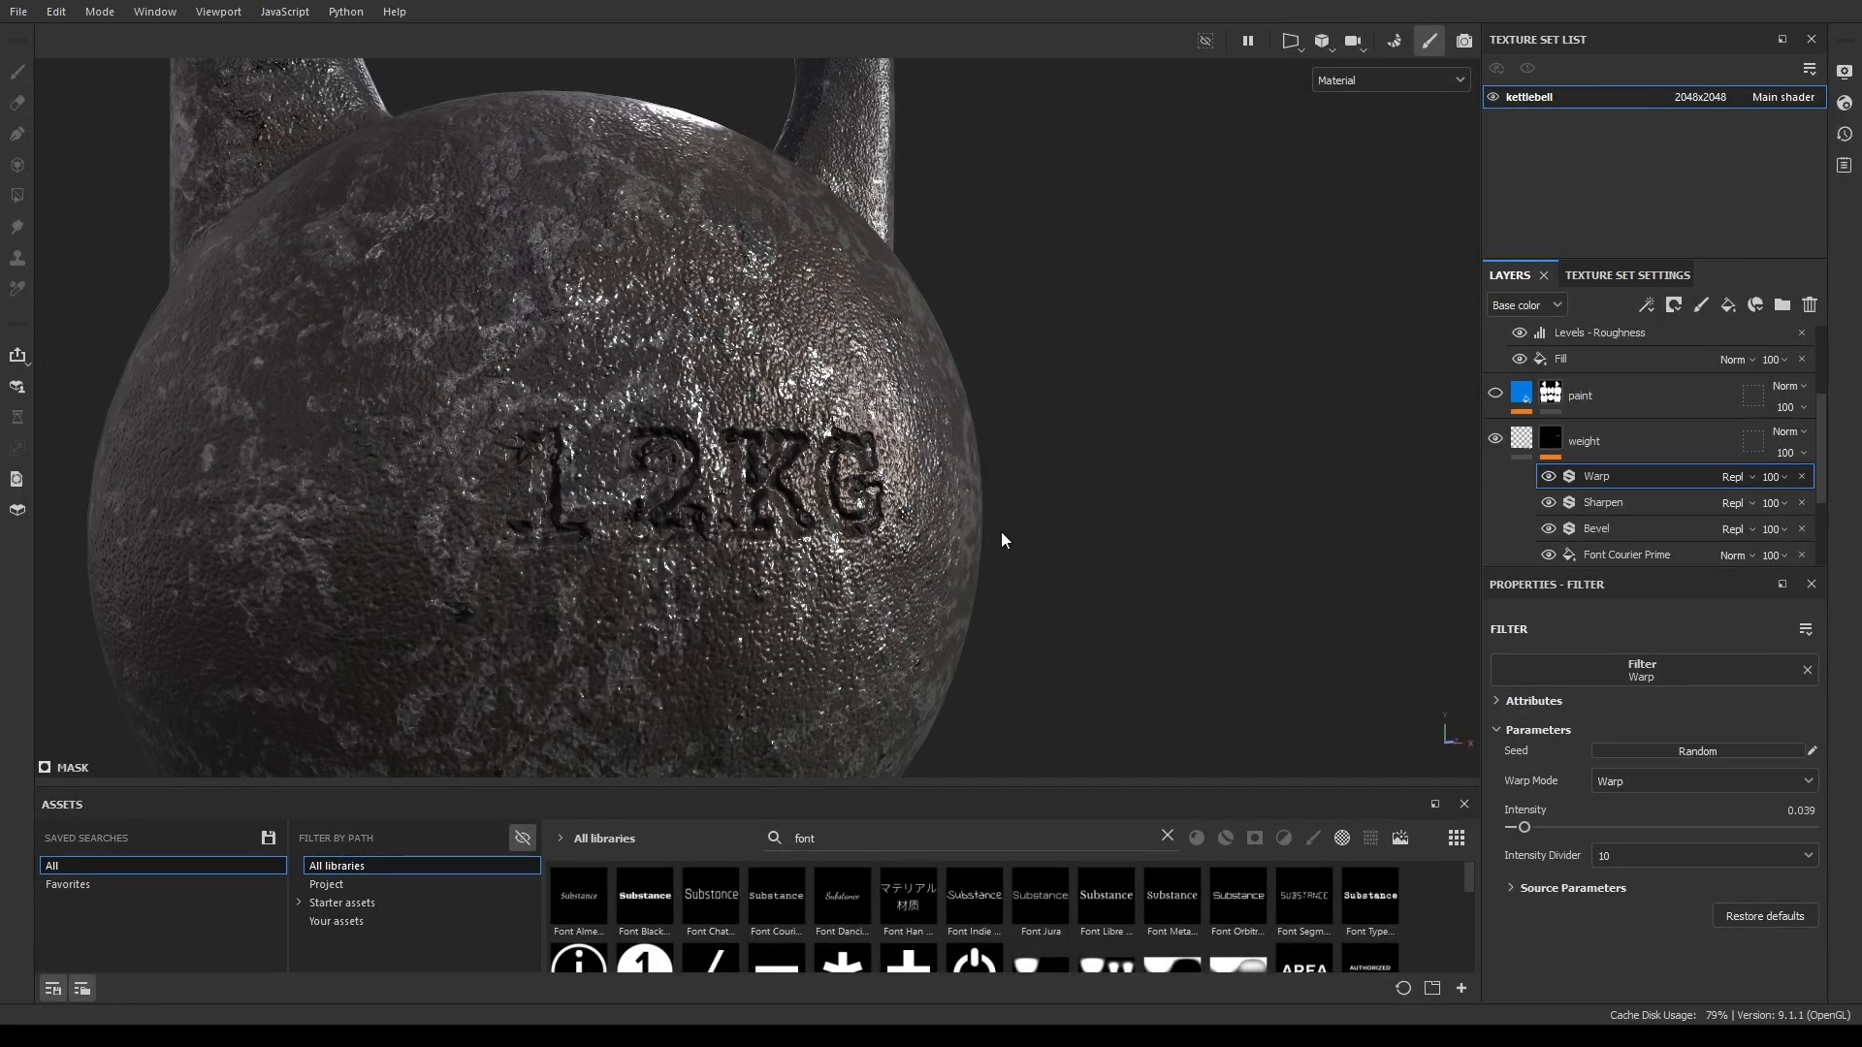
{"action": "mouse_move", "coordinate": [1032, 536]}
{"action": "left_mouse_down", "text": "alt"}
{"action": "mouse_move", "coordinate": [1114, 524]}
{"action": "mouse_move", "coordinate": [908, 533]}
{"action": "mouse_move", "coordinate": [851, 451]}
{"action": "mouse_move", "coordinate": [719, 516]}
{"action": "mouse_move", "coordinate": [799, 496]}
{"action": "mouse_move", "coordinate": [729, 543]}
{"action": "mouse_move", "coordinate": [641, 478]}
{"action": "mouse_move", "coordinate": [676, 505]}
{"action": "left_mouse_up", "text": "alt"}
{"action": "scroll", "coordinate": [1666, 442], "scroll_direction": "up", "scroll_amount": 1}
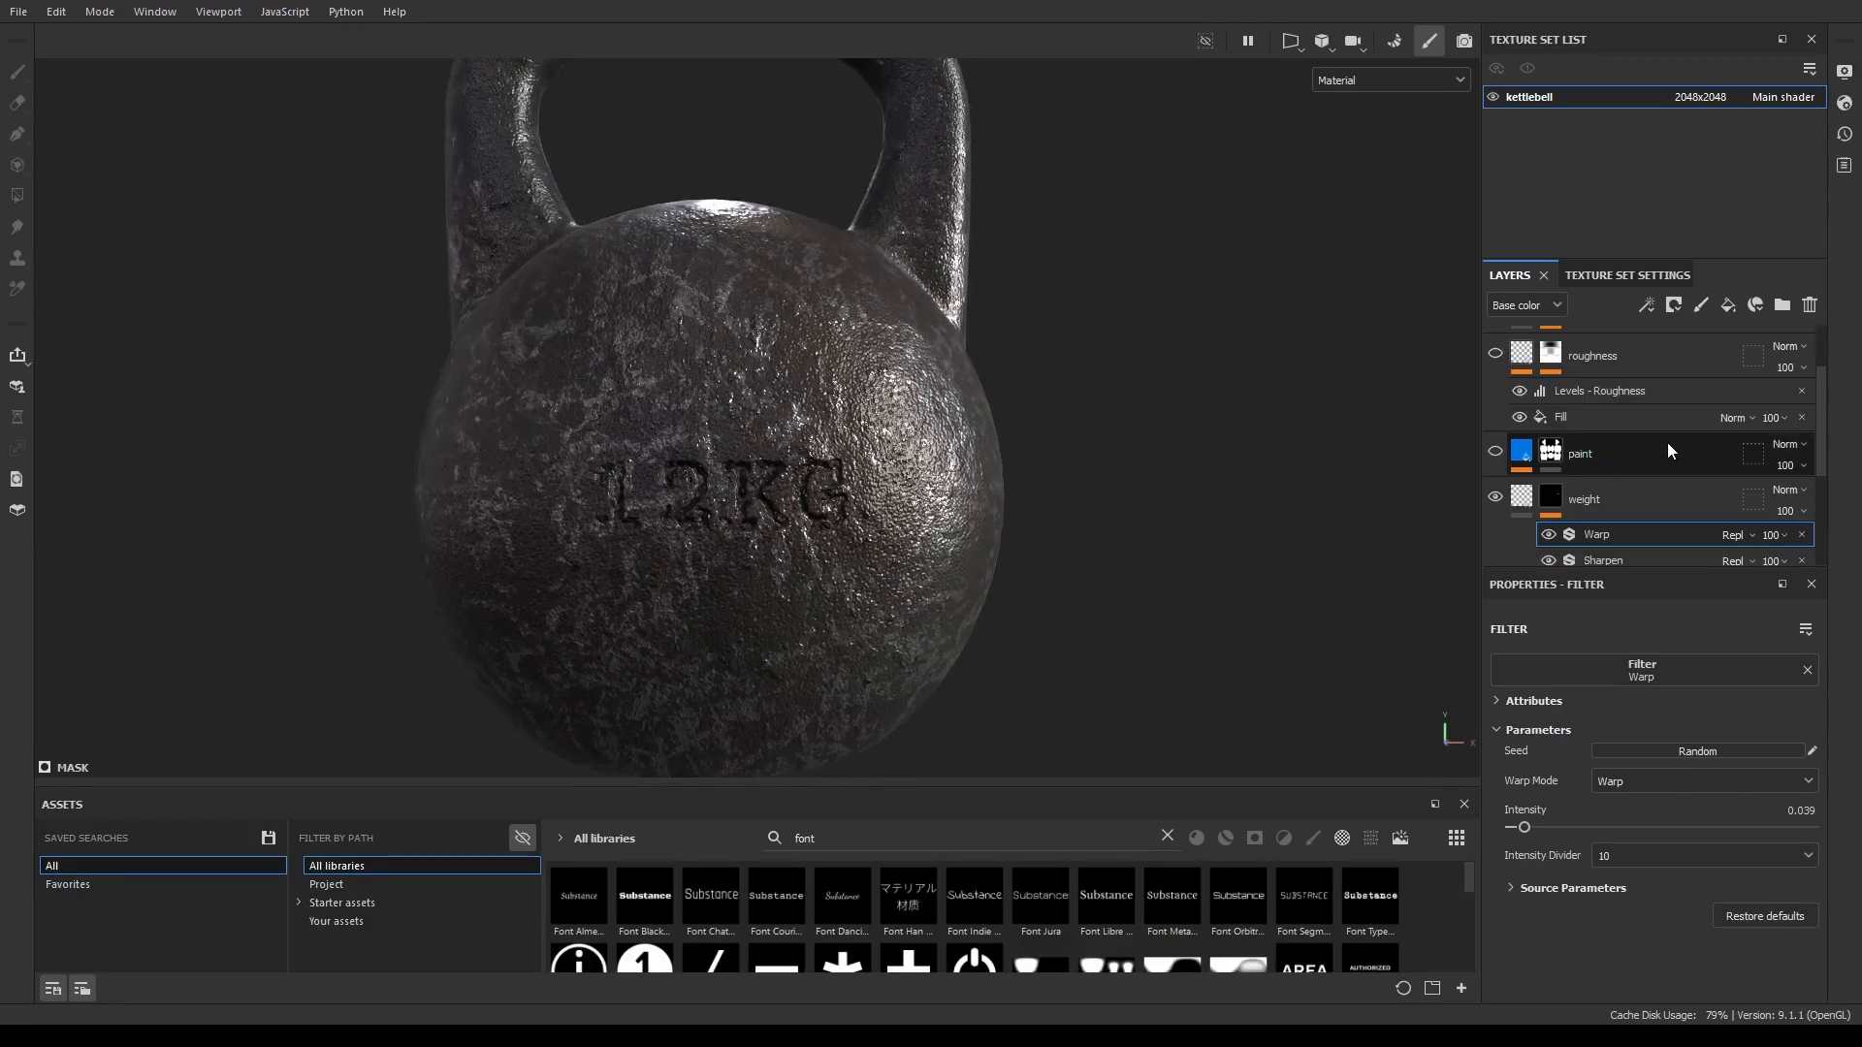
Make the blue paint layer visible and view the whole painted kettlebell.
{"action": "left_click", "coordinate": [1495, 453]}
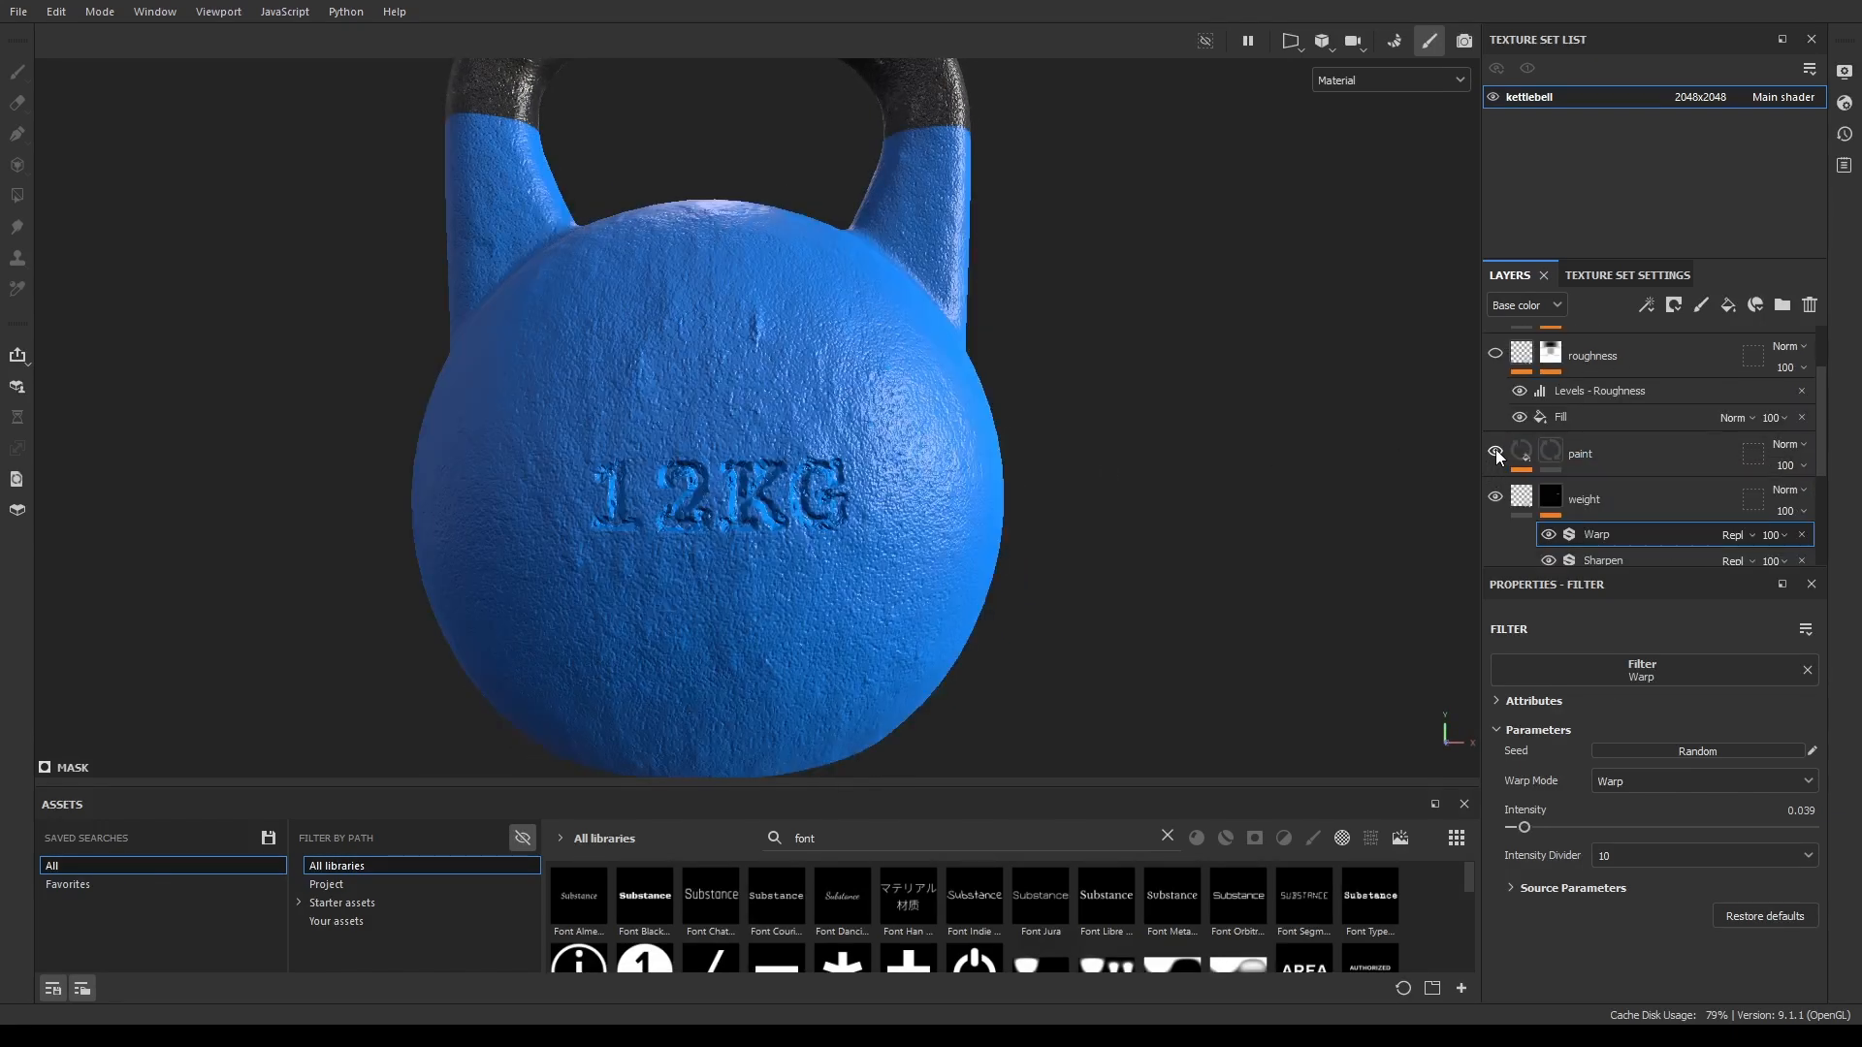
{"action": "left_click", "coordinate": [1603, 456]}
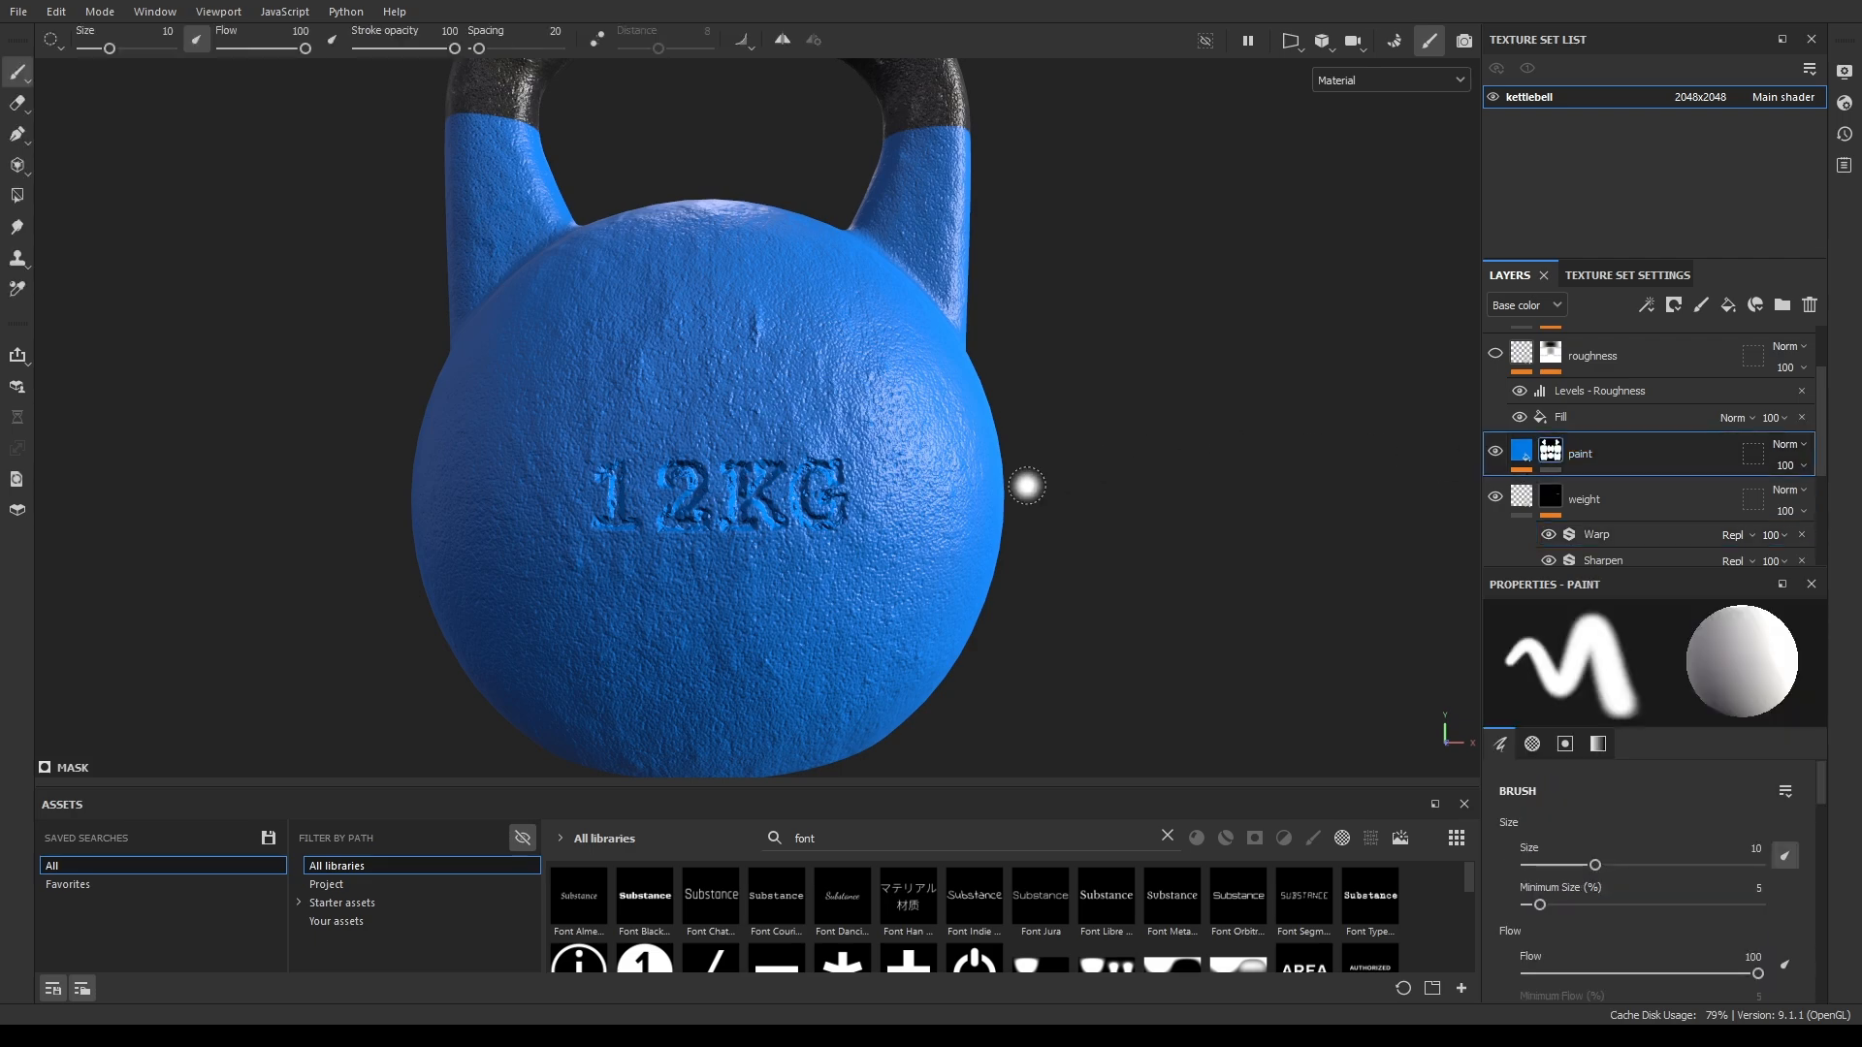
{"action": "mouse_move", "coordinate": [1007, 339]}
{"action": "left_mouse_down", "text": "alt"}
{"action": "mouse_move", "coordinate": [760, 345]}
{"action": "mouse_move", "coordinate": [679, 320]}
{"action": "mouse_move", "coordinate": [967, 245]}
{"action": "mouse_move", "coordinate": [819, 279]}
{"action": "mouse_move", "coordinate": [665, 528]}
{"action": "mouse_move", "coordinate": [1055, 349]}
{"action": "mouse_move", "coordinate": [1035, 216]}
{"action": "left_mouse_up", "text": "alt"}
{"action": "middle_click_drag", "start_coordinate": [1035, 216], "coordinate": [1000, 159], "text": "alt"}
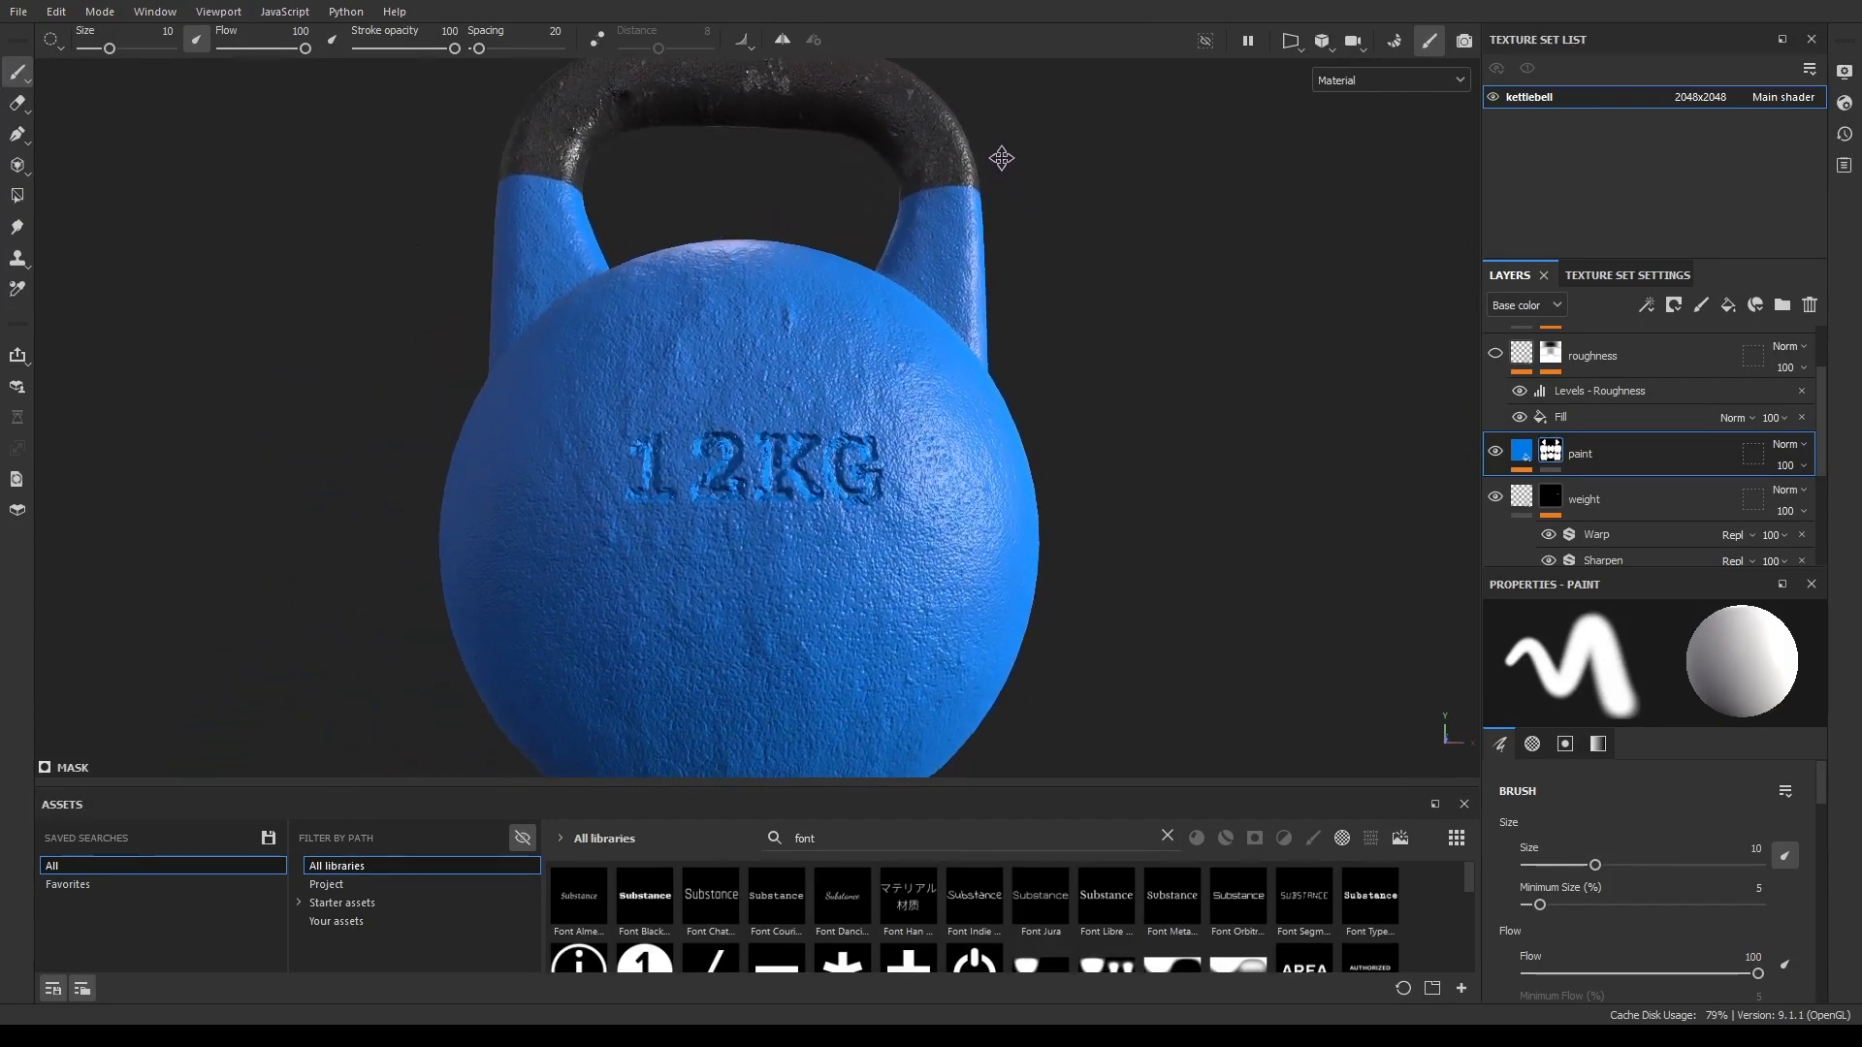
{"action": "right_click_drag", "start_coordinate": [1100, 467], "coordinate": [973, 413], "text": "alt"}
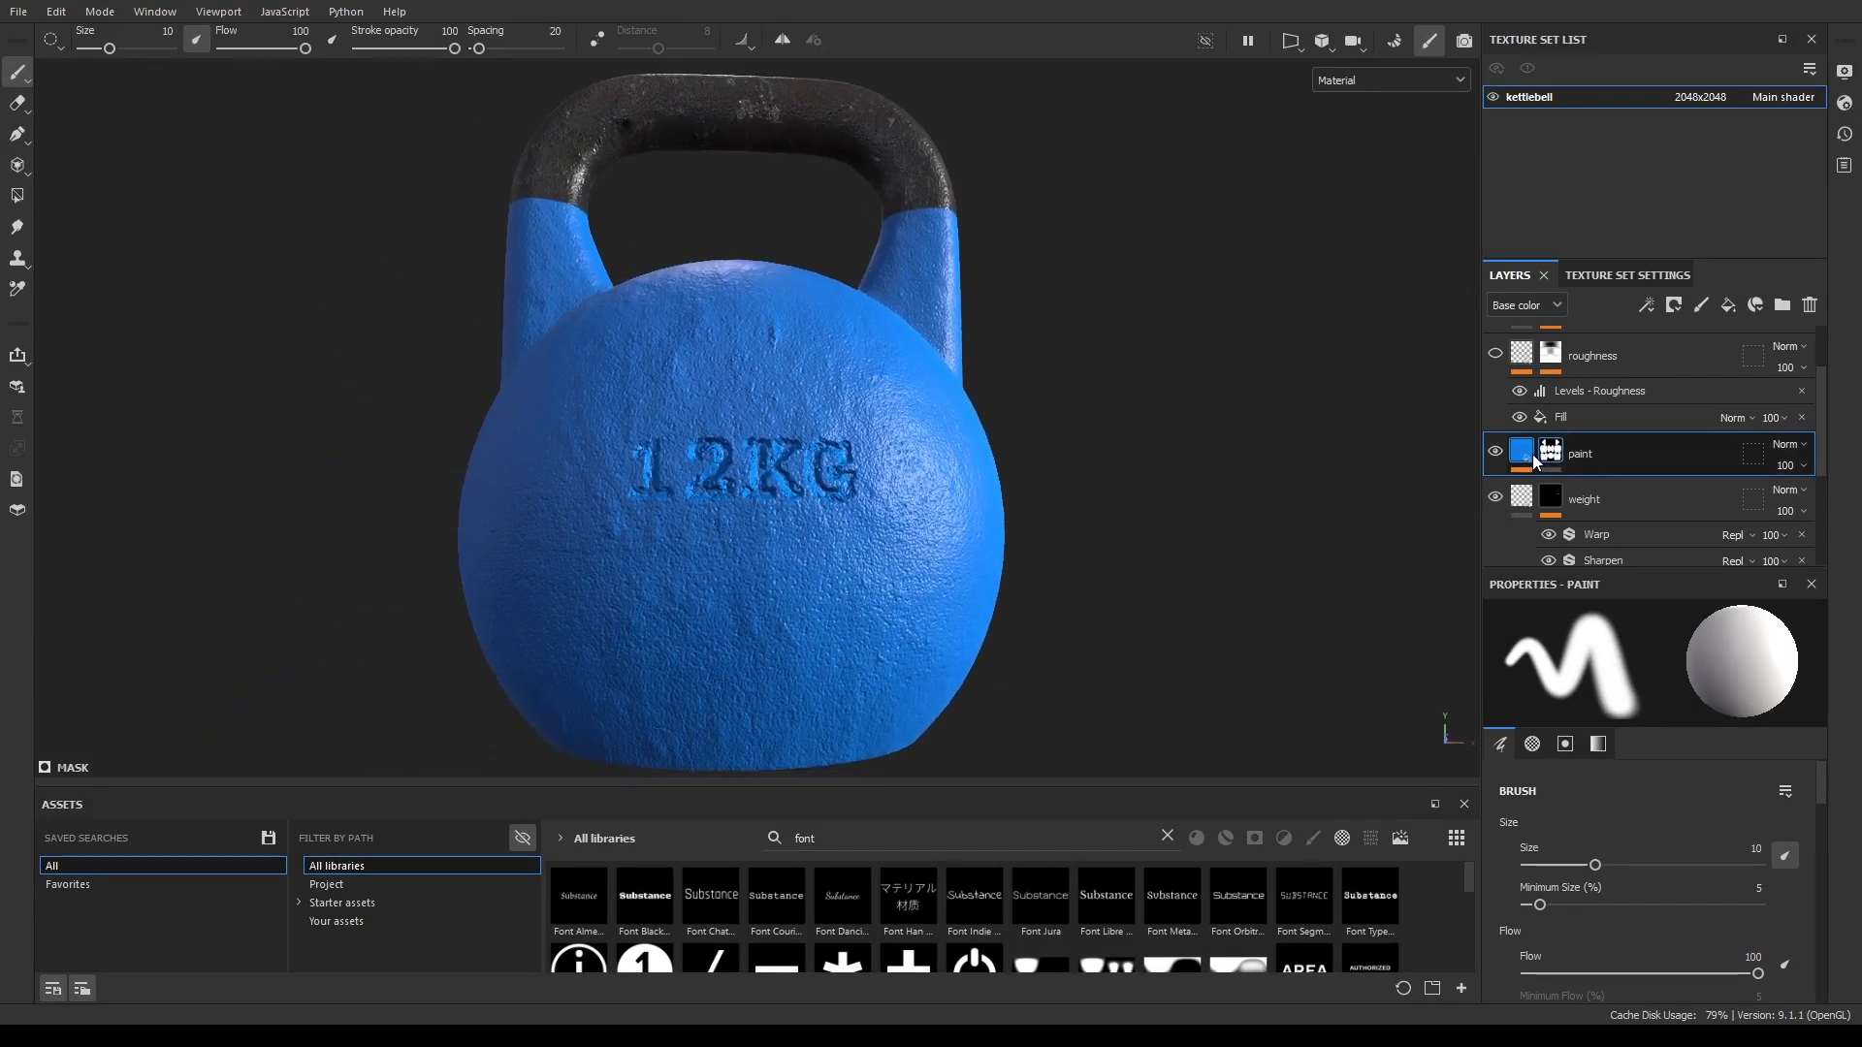
Inspect the paint layer's fill material, including its base color, roughness and metallic settings.
{"action": "left_click", "coordinate": [1532, 454]}
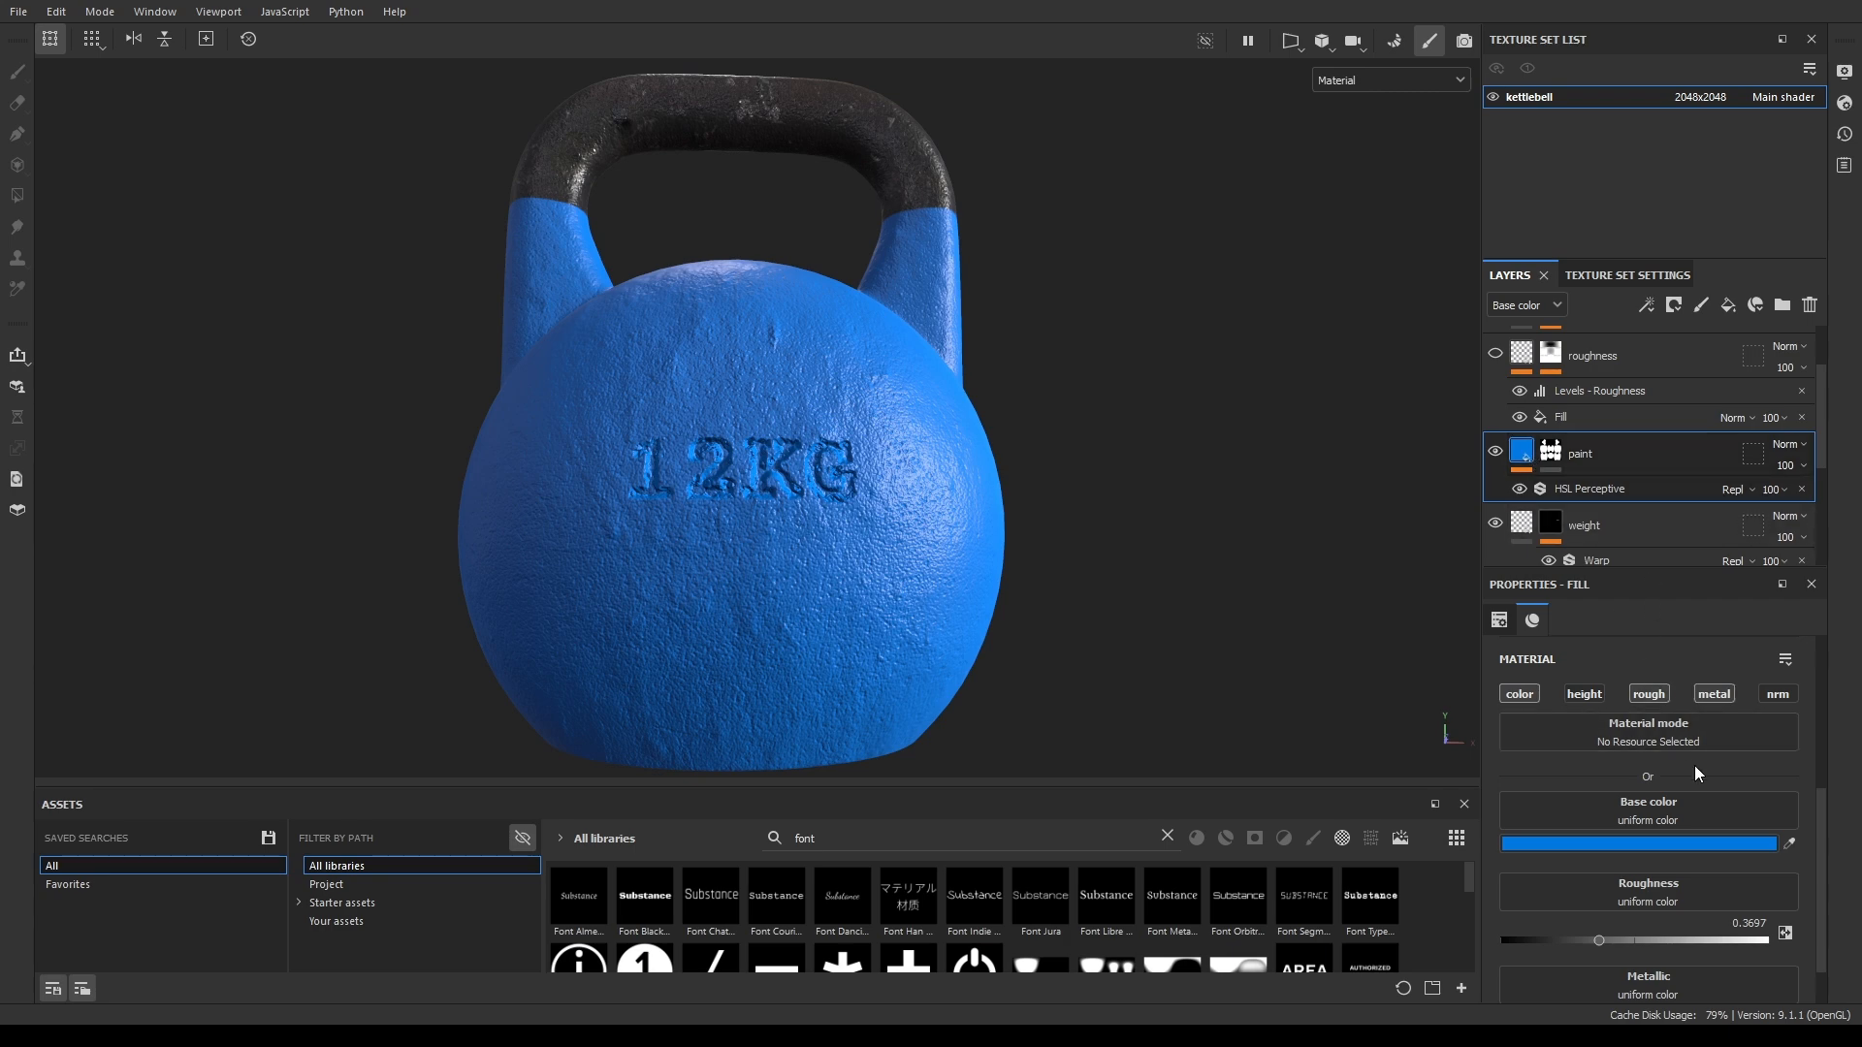
{"action": "scroll", "coordinate": [1658, 854], "scroll_direction": "down", "scroll_amount": 1}
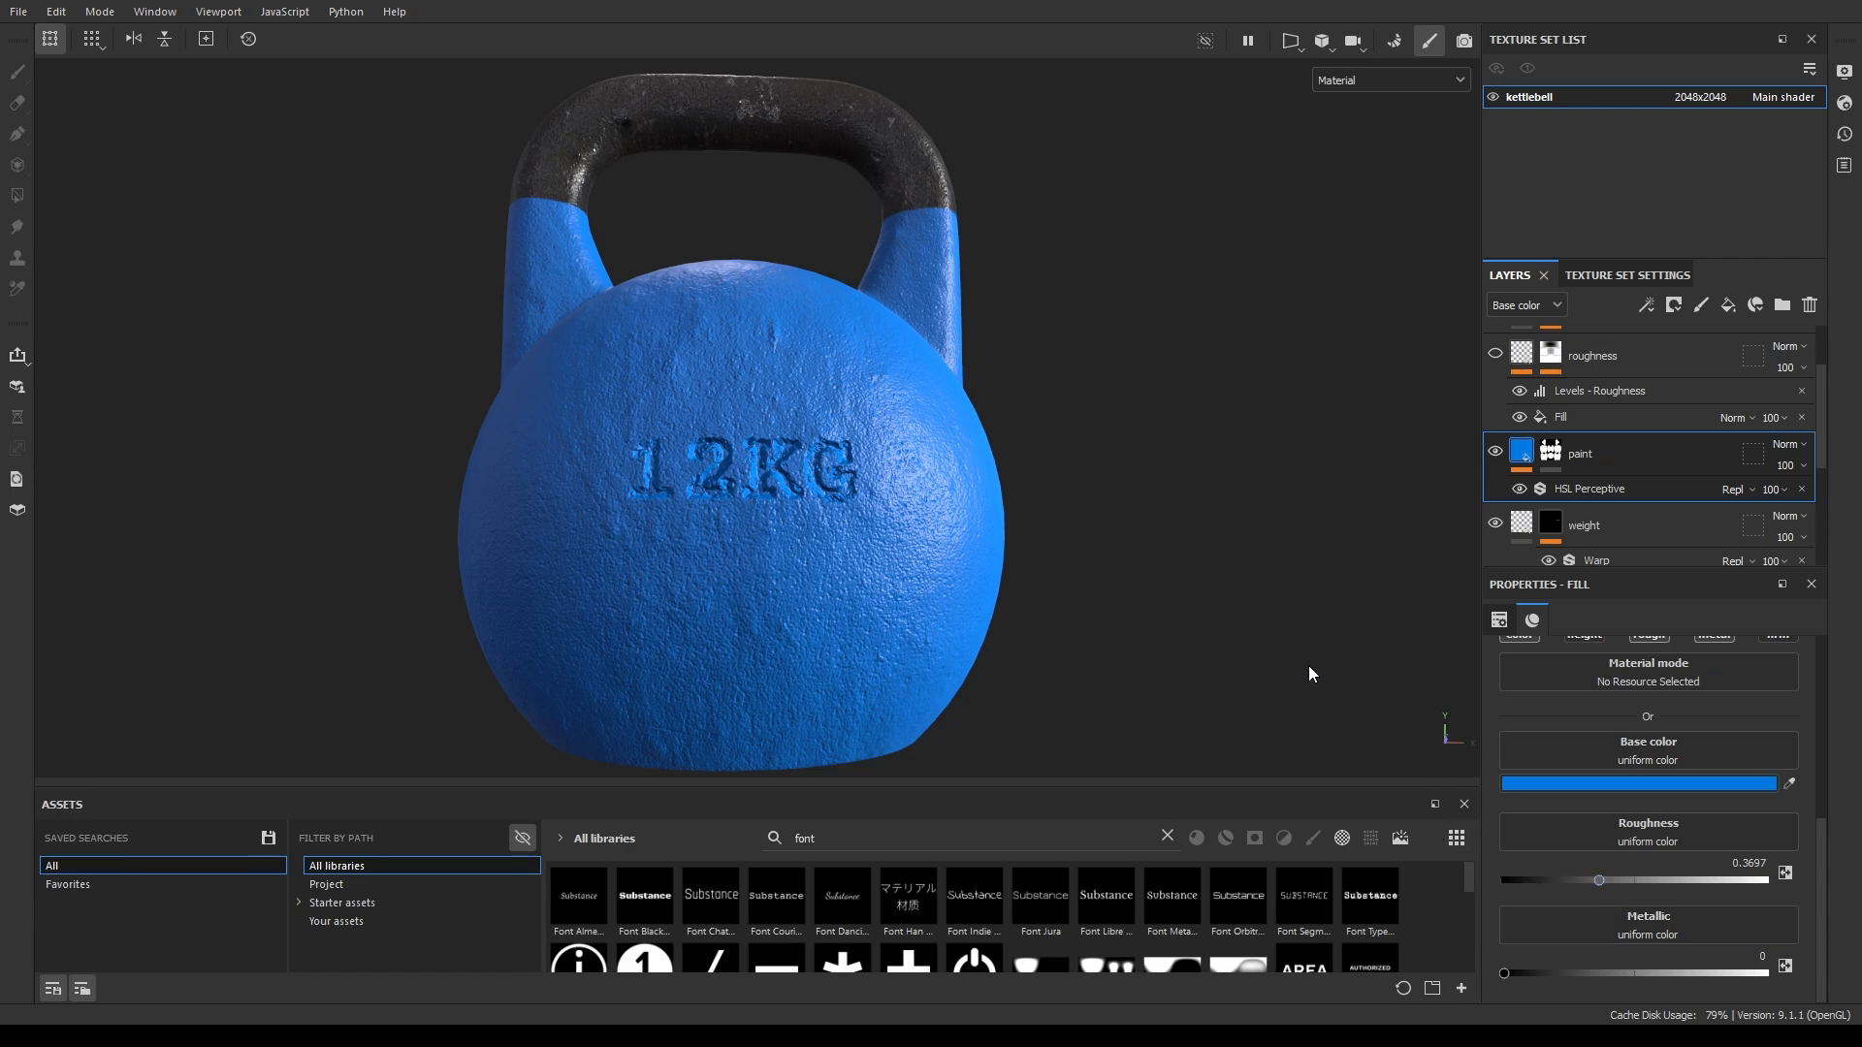
{"action": "left_click_drag", "start_coordinate": [1309, 667], "coordinate": [1662, 628], "text": "alt"}
{"action": "left_click_drag", "start_coordinate": [822, 422], "coordinate": [665, 420], "text": "alt"}
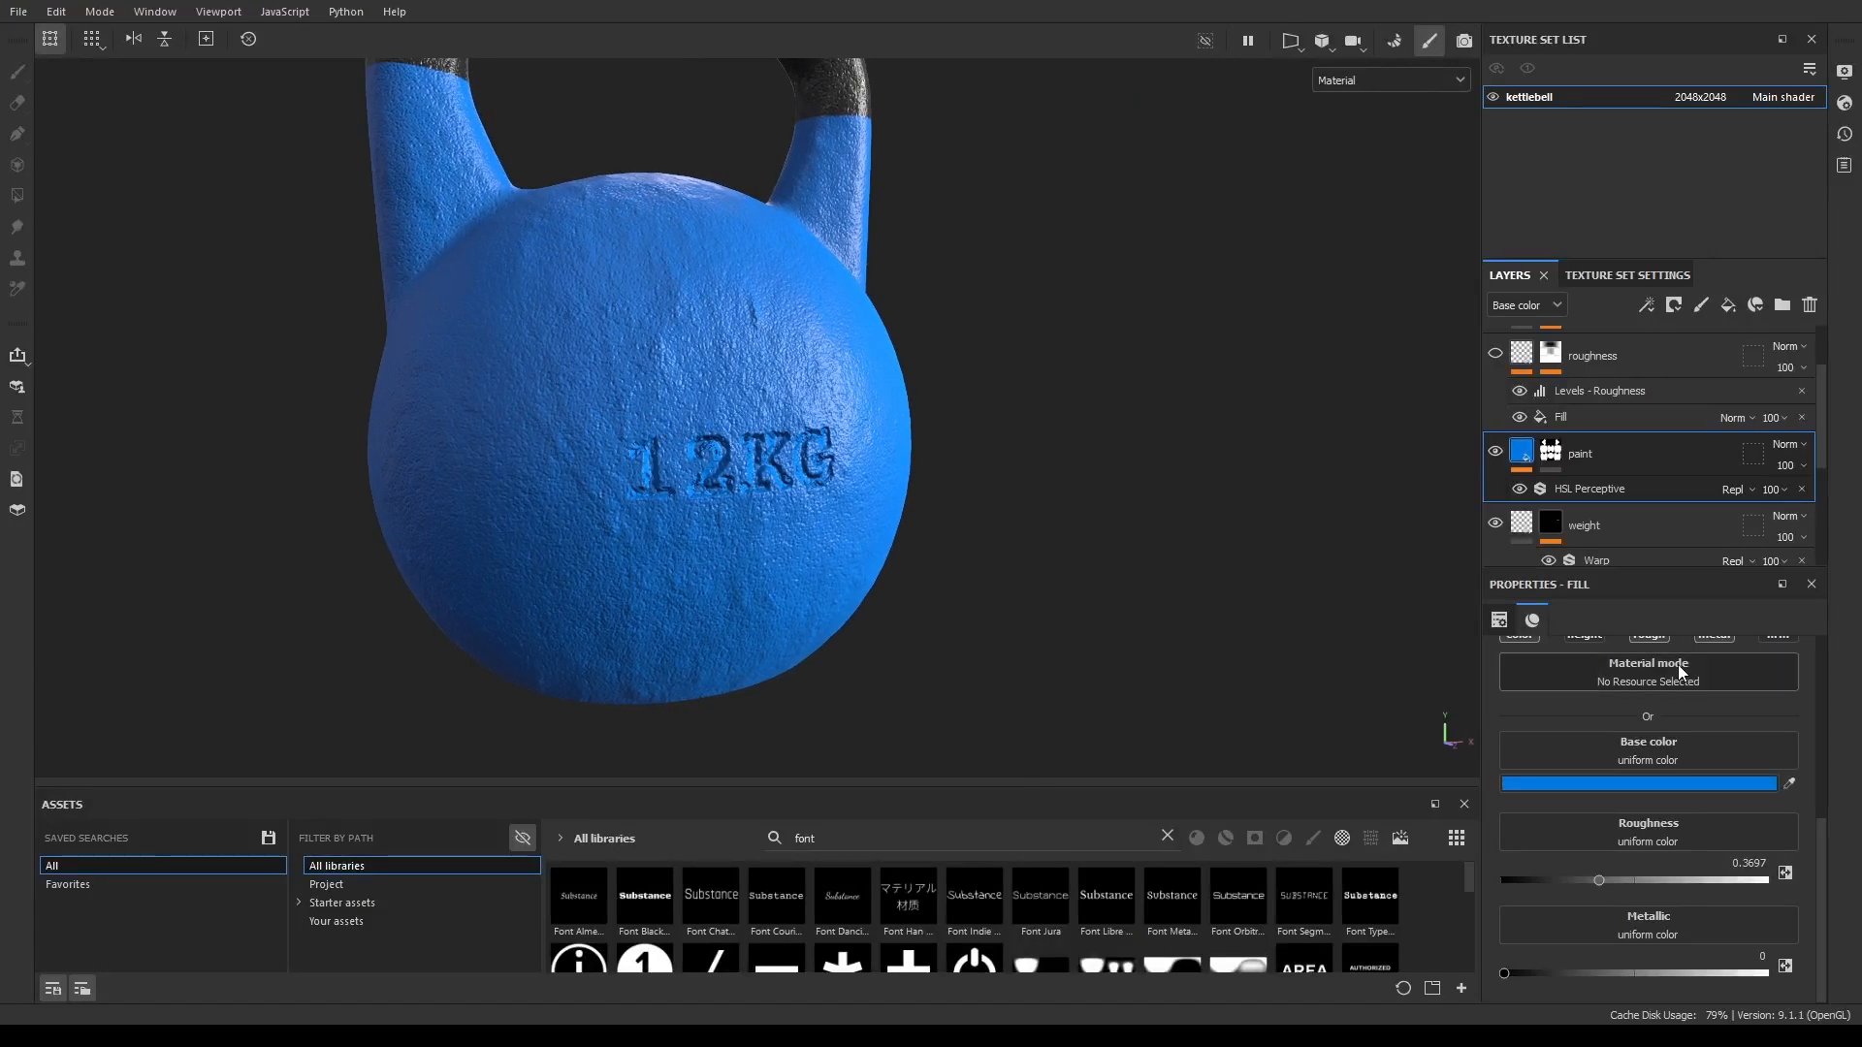
Inspect the color settings of the HSL Perceptive filter on the paint layer and view the kettlebell from several angles.
{"action": "left_click", "coordinate": [1609, 490]}
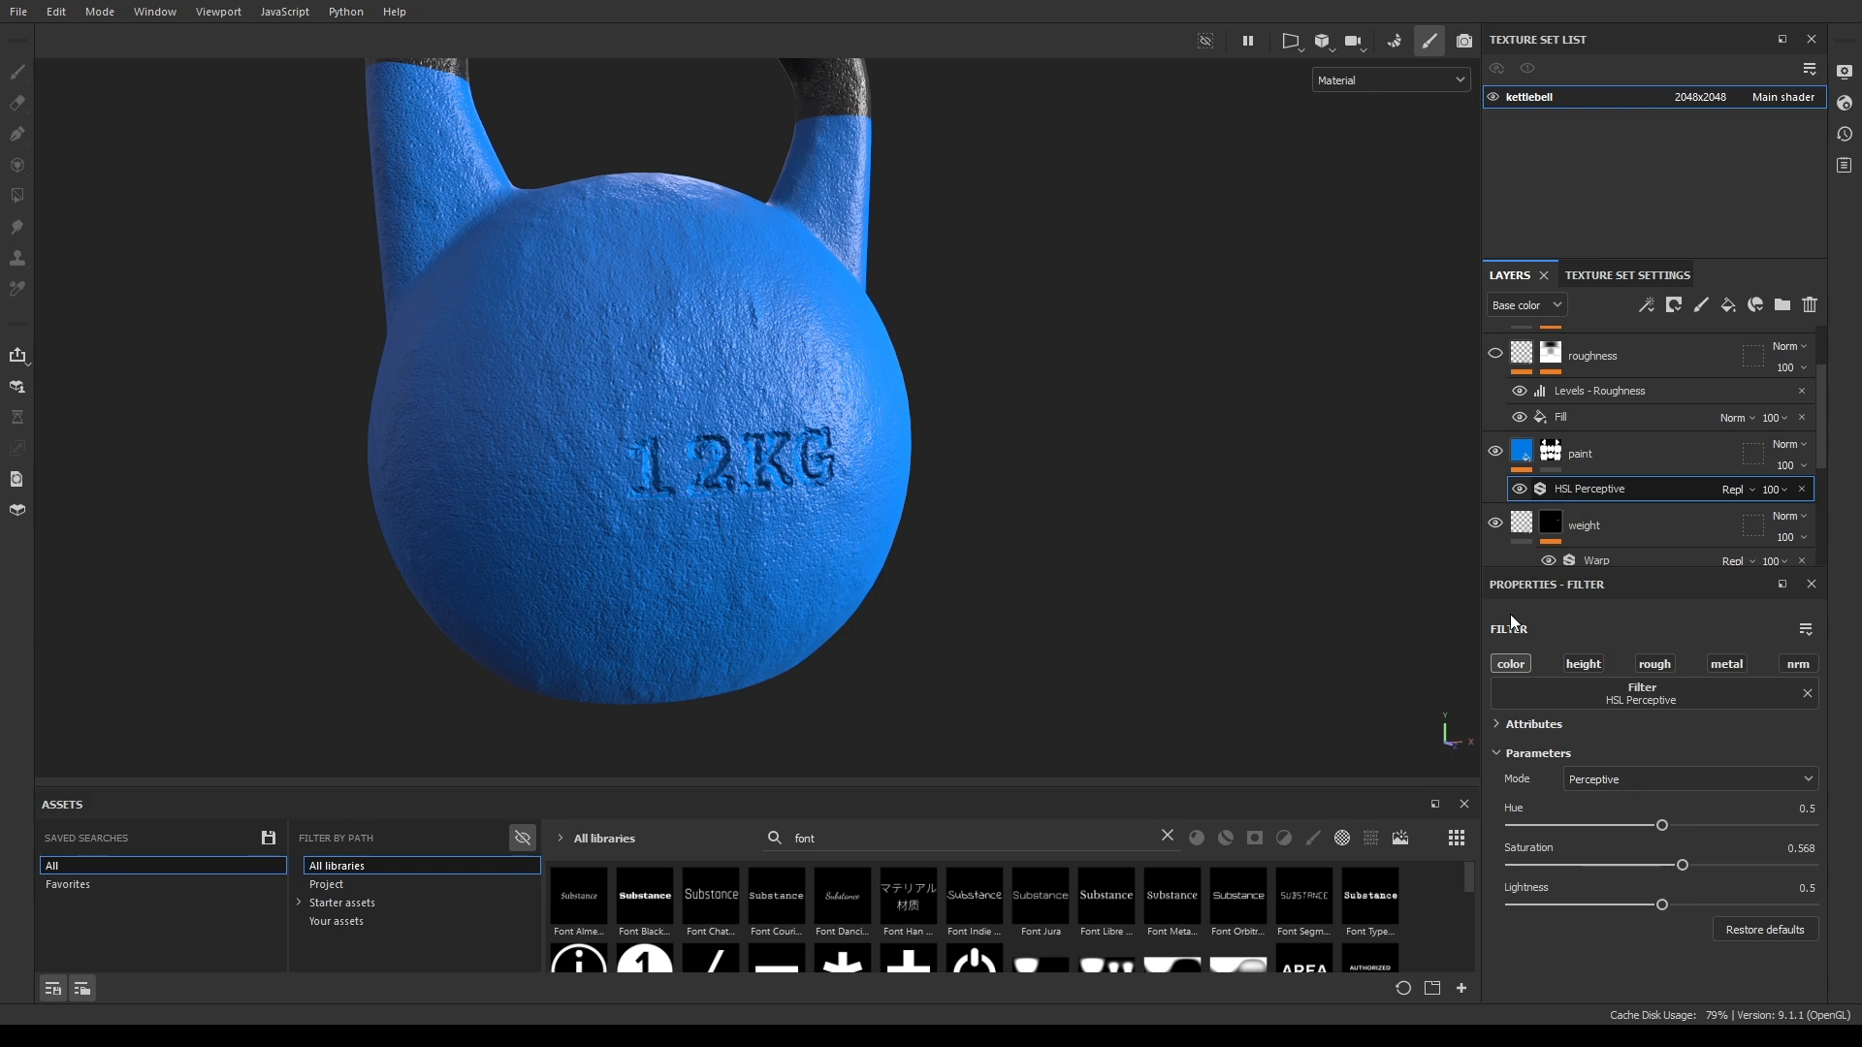
{"action": "left_click_drag", "start_coordinate": [1027, 624], "coordinate": [1171, 684], "text": "alt"}
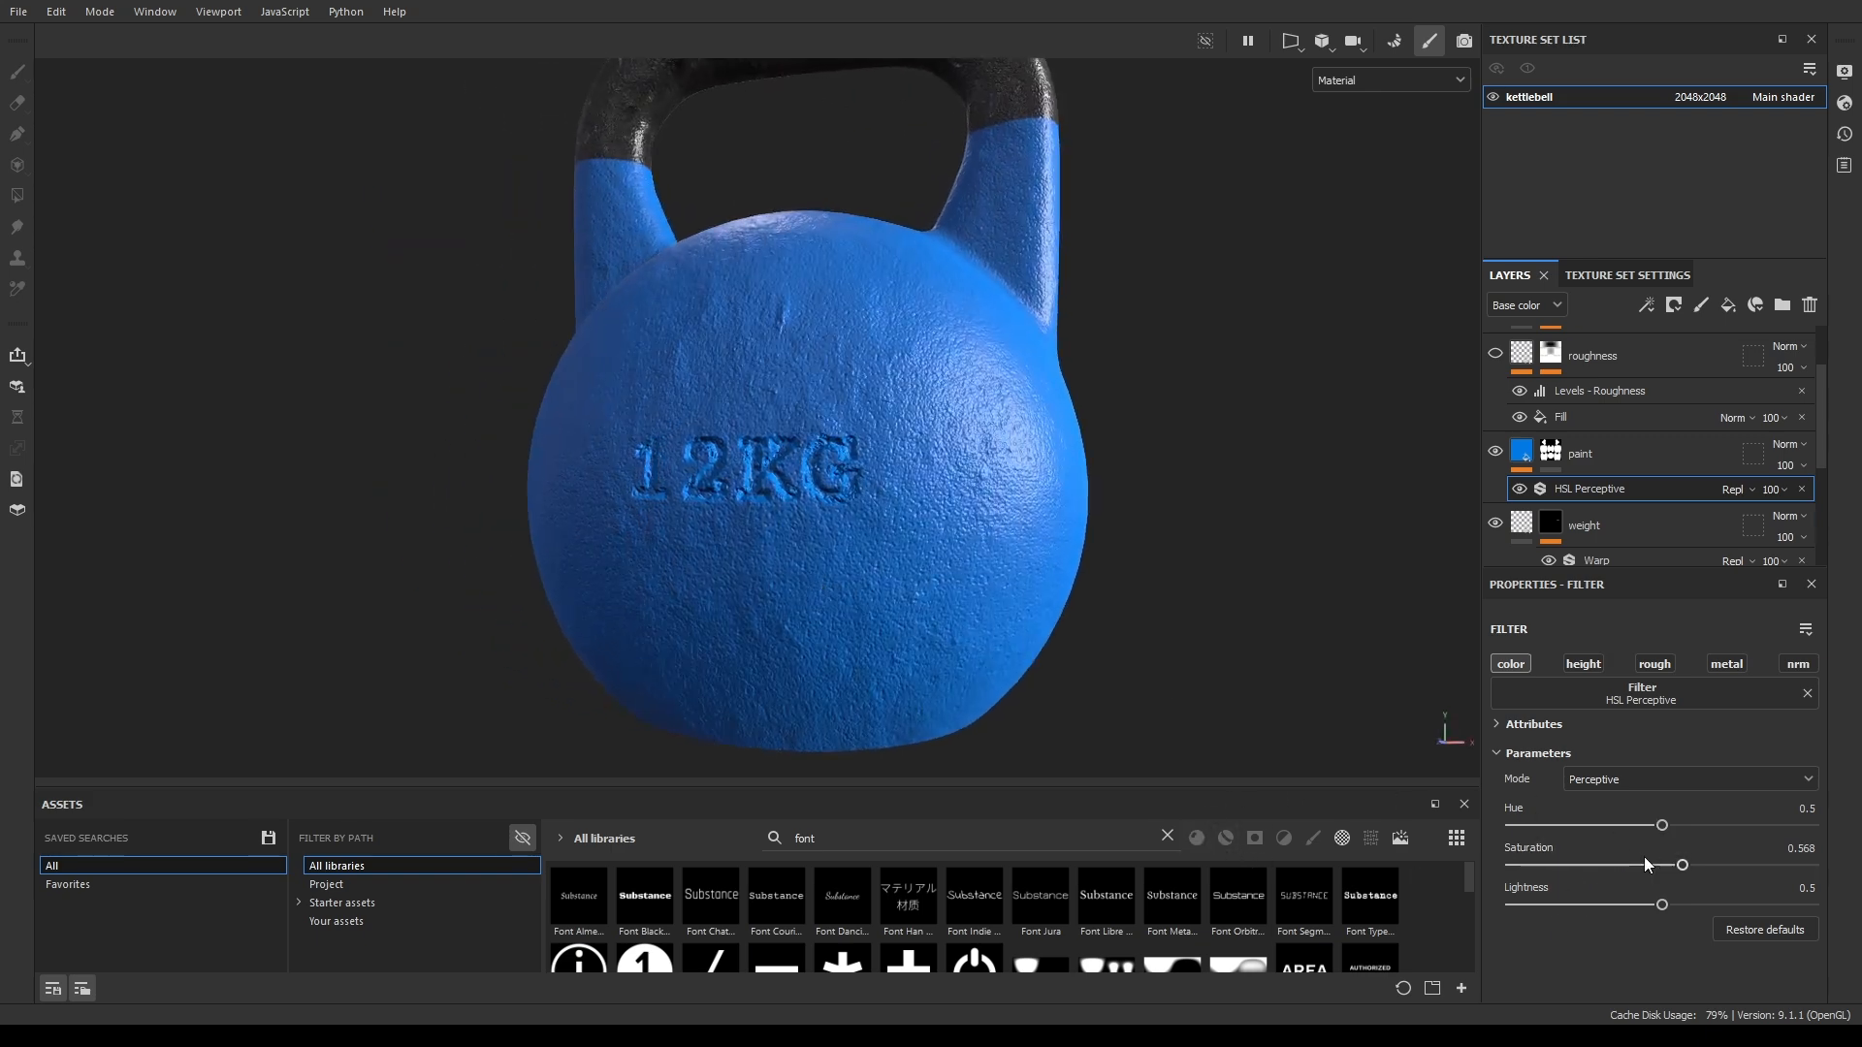
{"action": "left_click_drag", "start_coordinate": [1005, 618], "coordinate": [1149, 337], "text": "alt"}
{"action": "mouse_move", "coordinate": [1150, 337]}
{"action": "middle_mouse_down", "text": "alt"}
{"action": "mouse_move", "coordinate": [1155, 363]}
{"action": "mouse_move", "coordinate": [1023, 458]}
{"action": "mouse_move", "coordinate": [1082, 425]}
{"action": "middle_mouse_up", "text": "alt"}
Select the paint layer's mask and review the brush settings and the paint boundary on the handle.
{"action": "left_click", "coordinate": [1551, 452]}
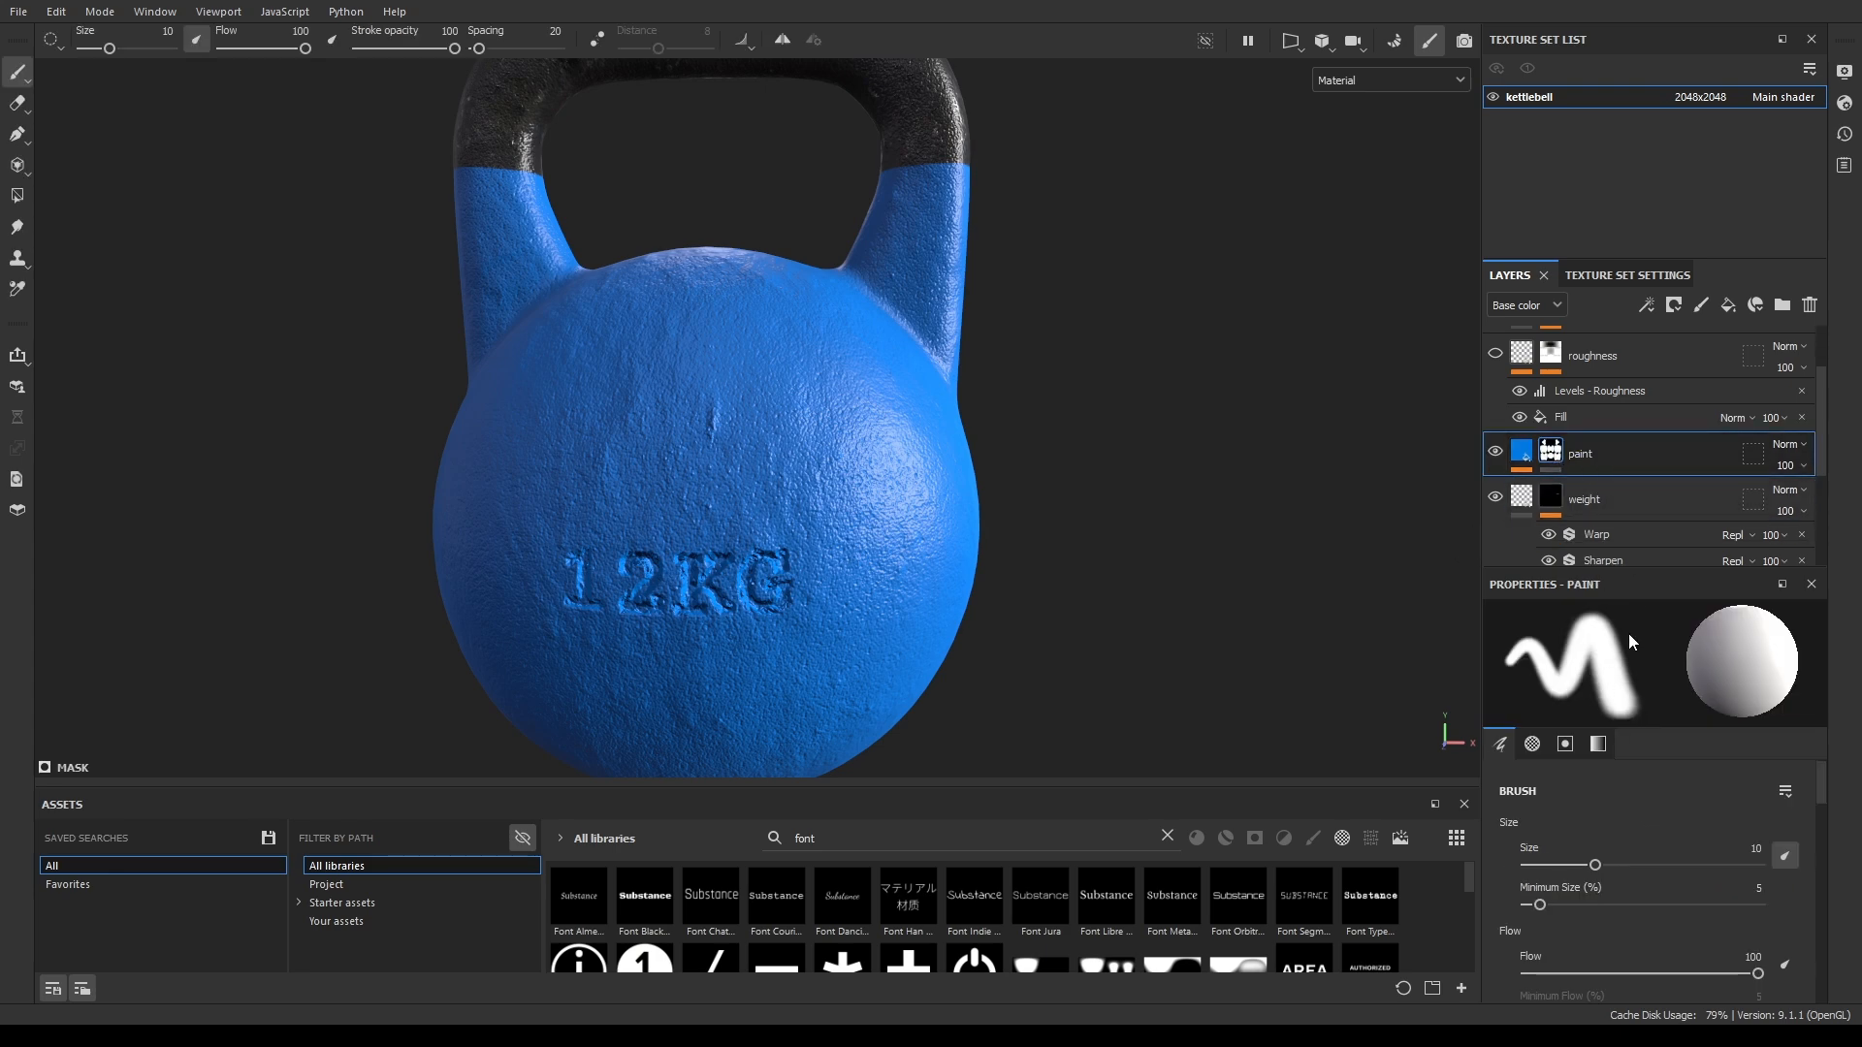
{"action": "scroll", "coordinate": [1664, 883], "scroll_direction": "down", "scroll_amount": 3}
{"action": "scroll", "coordinate": [1682, 901], "scroll_direction": "down", "scroll_amount": 5}
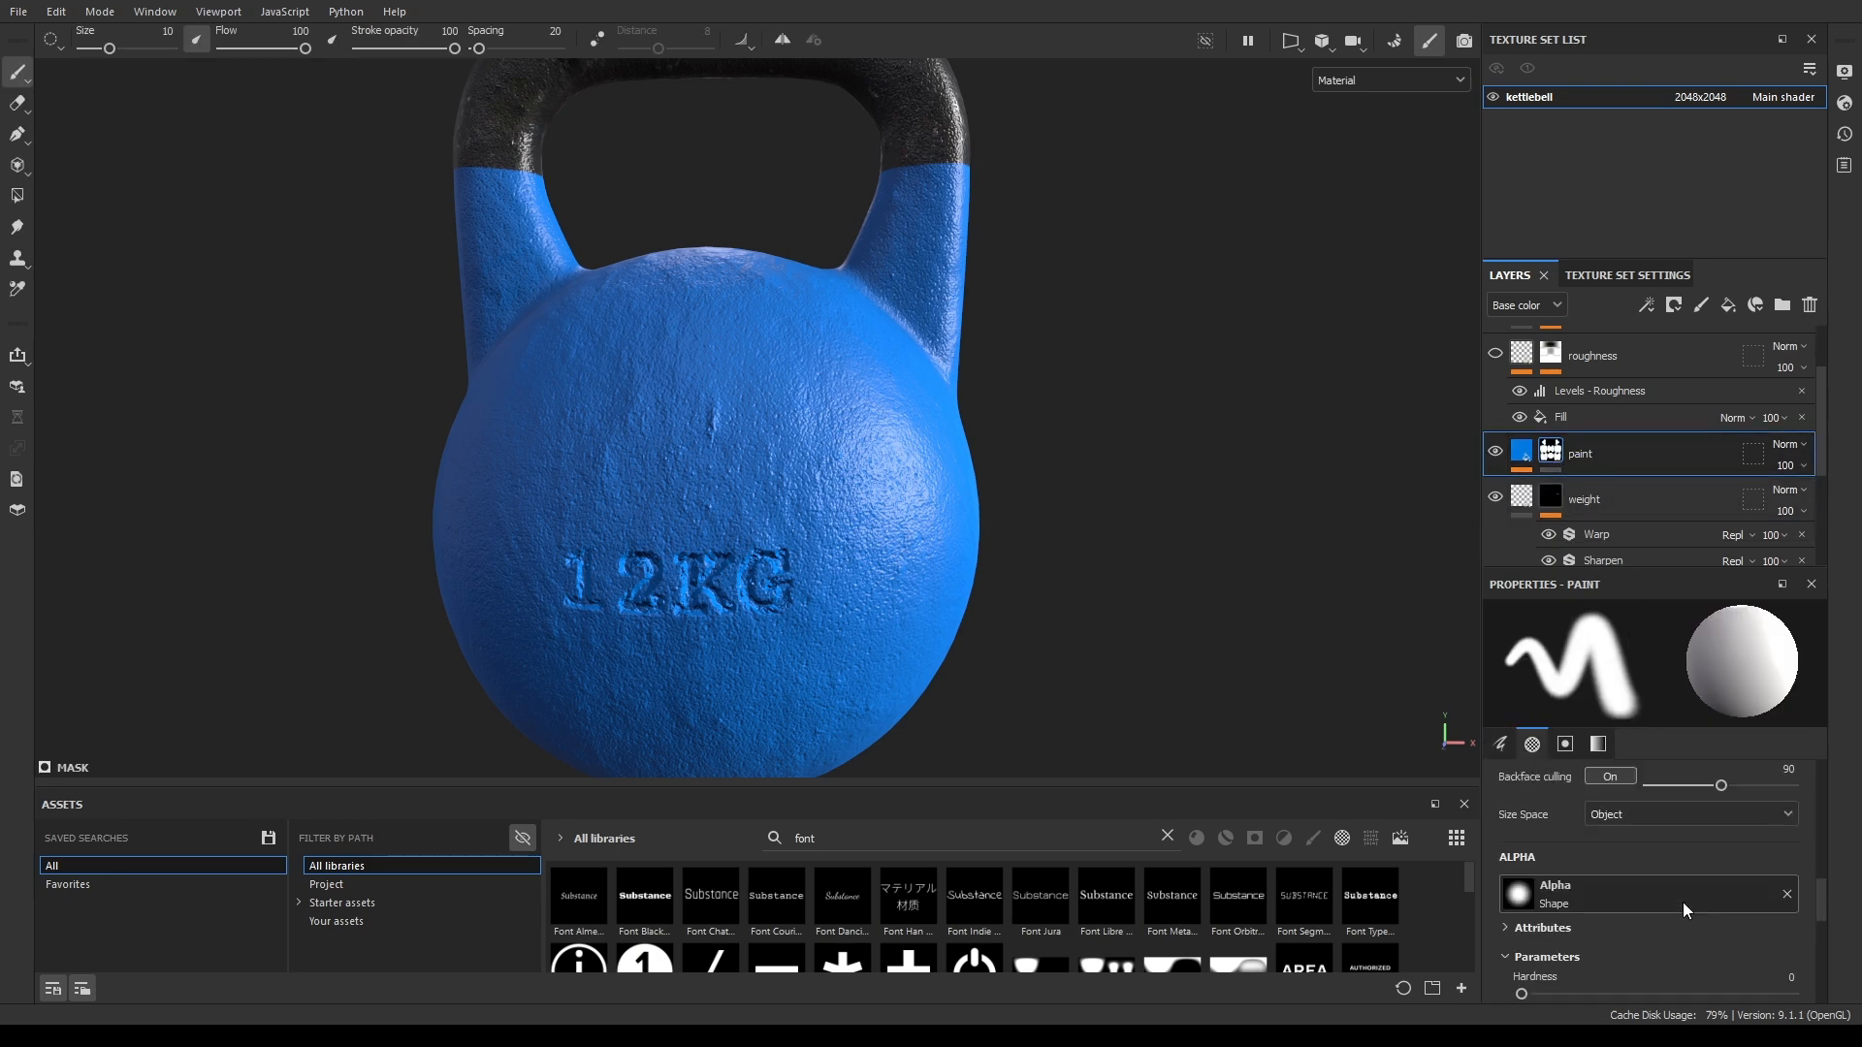
{"action": "scroll", "coordinate": [1690, 902], "scroll_direction": "up", "scroll_amount": 4}
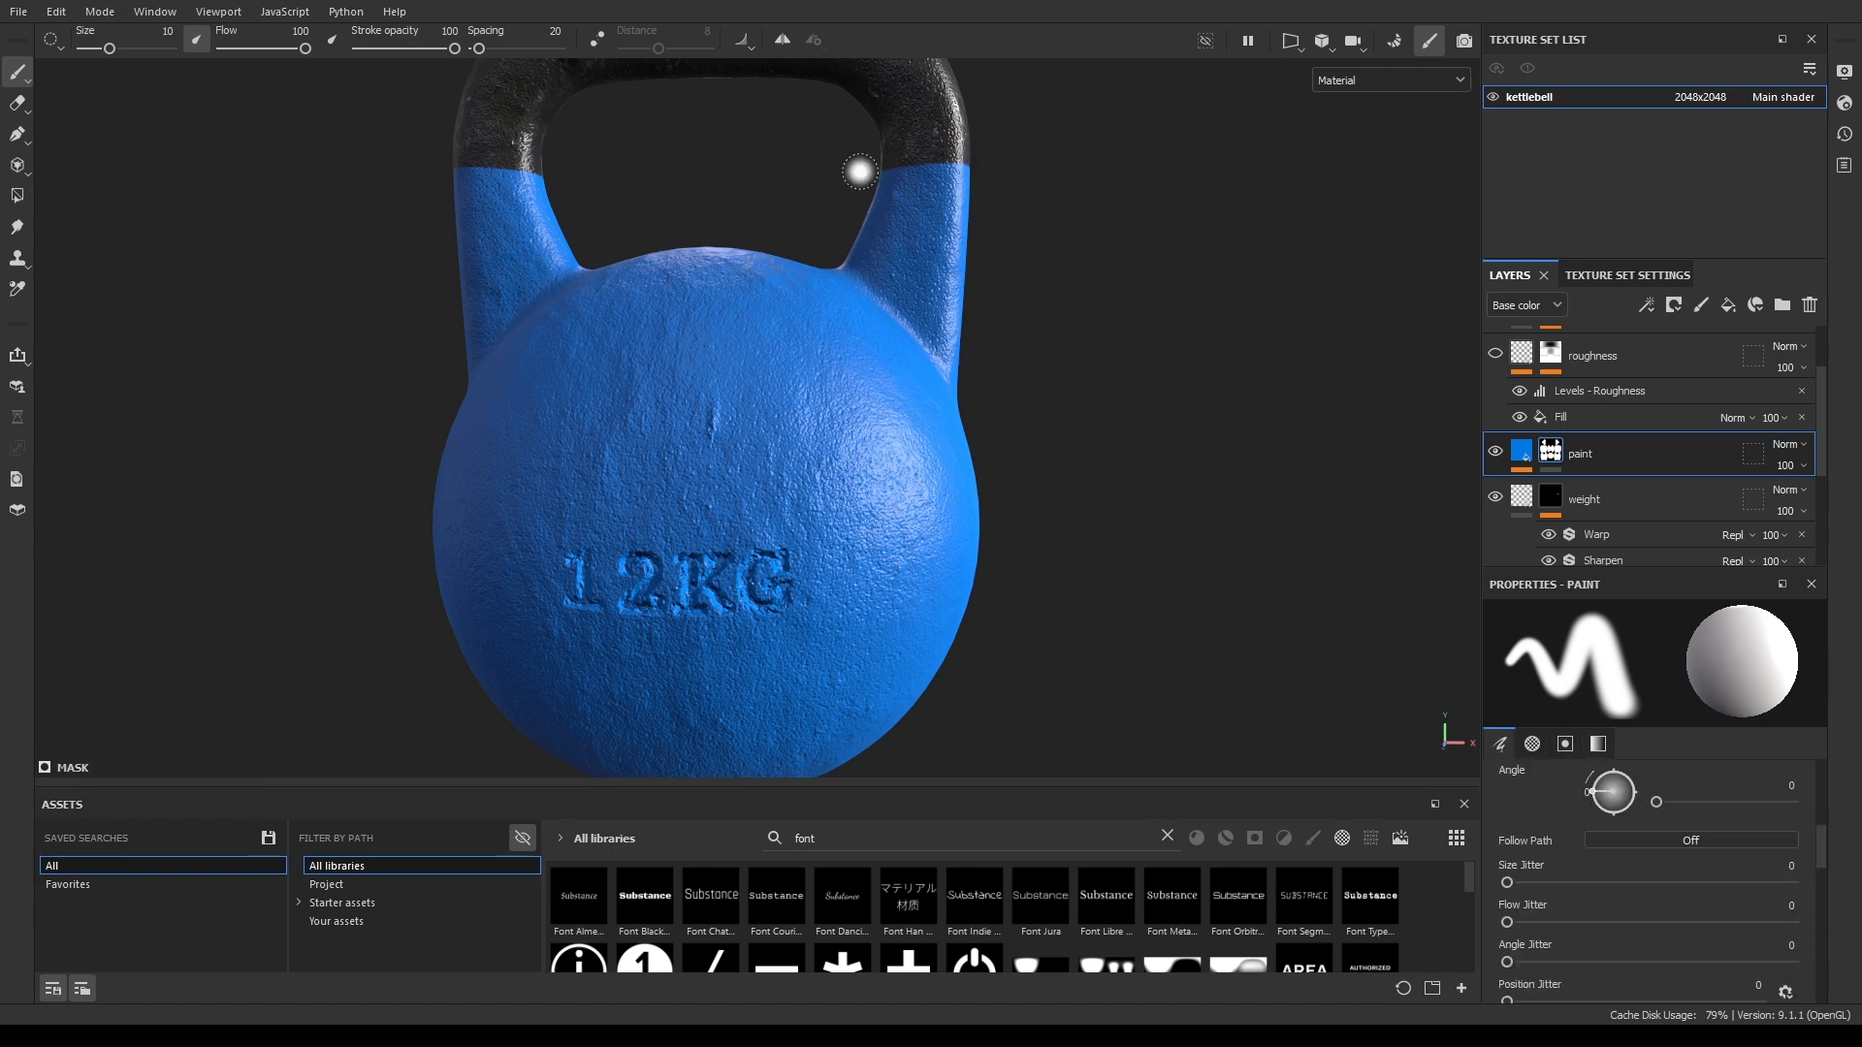
{"action": "middle_click_drag", "start_coordinate": [1086, 295], "coordinate": [1121, 445], "text": "alt"}
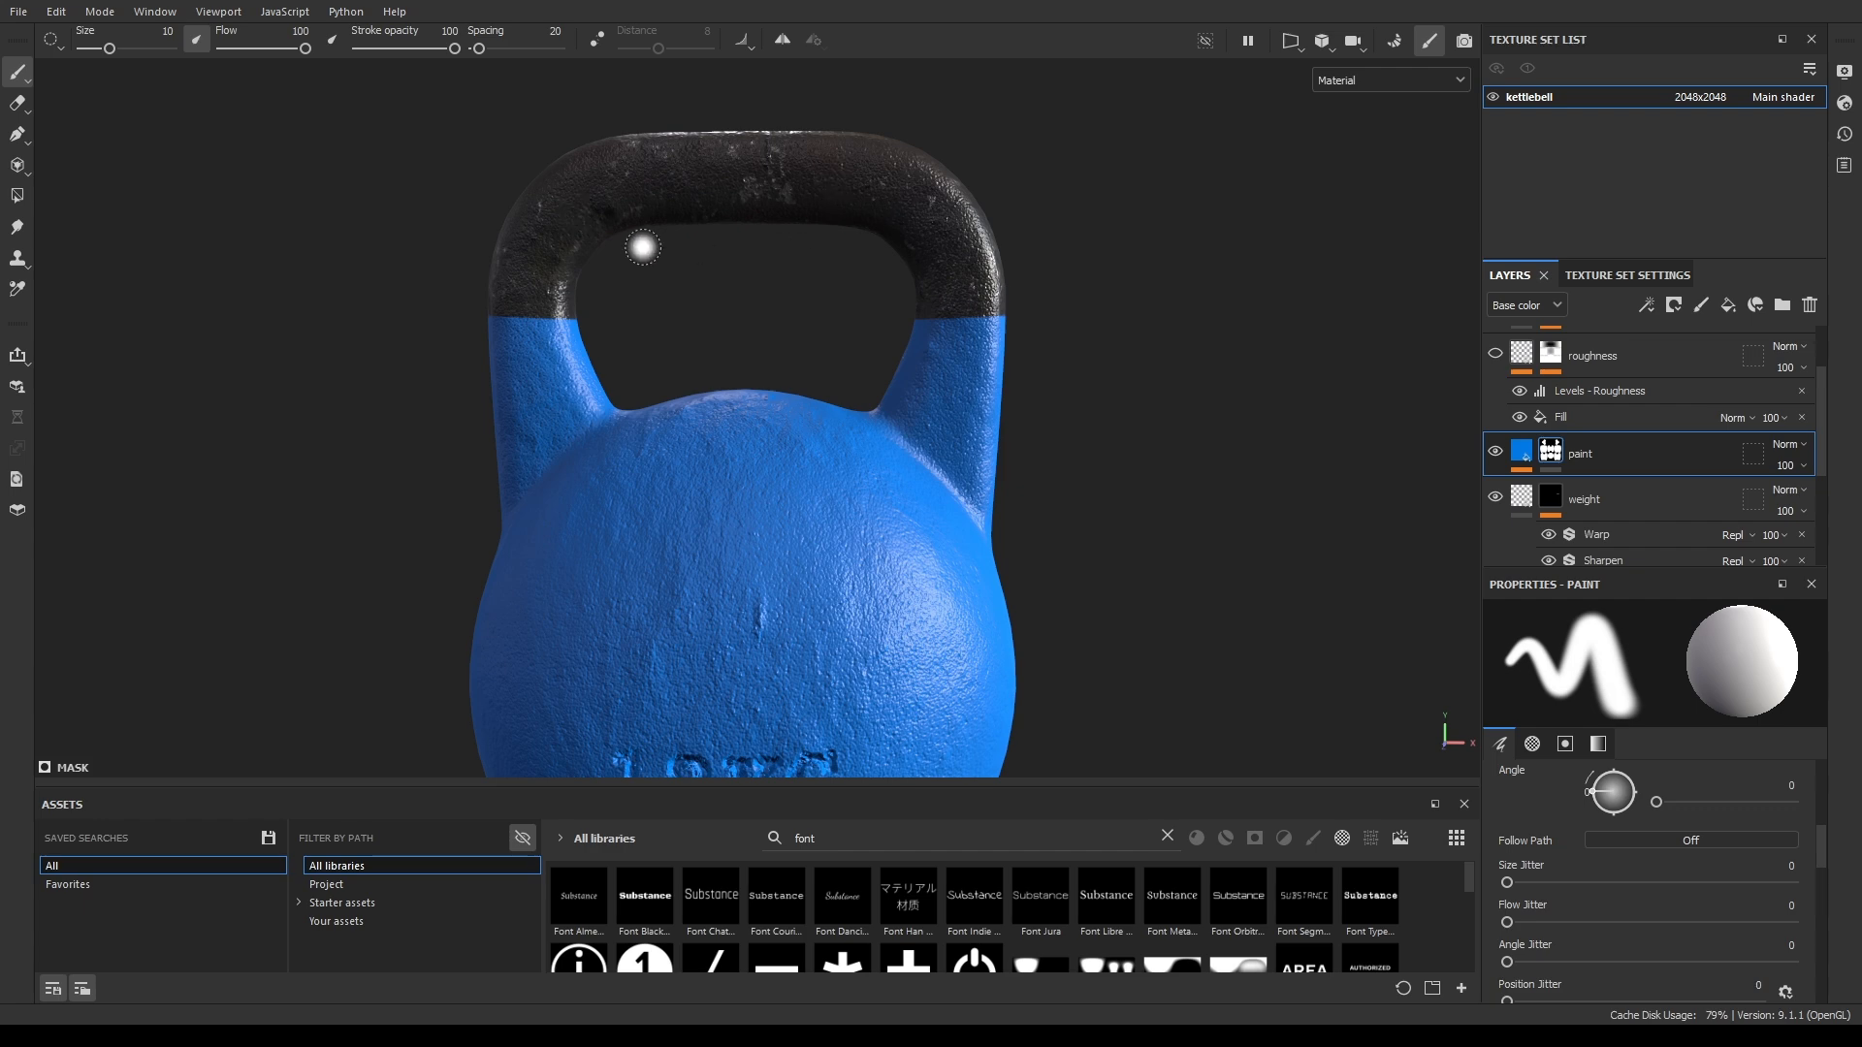
{"action": "left_click_drag", "start_coordinate": [692, 364], "coordinate": [752, 349], "text": "alt"}
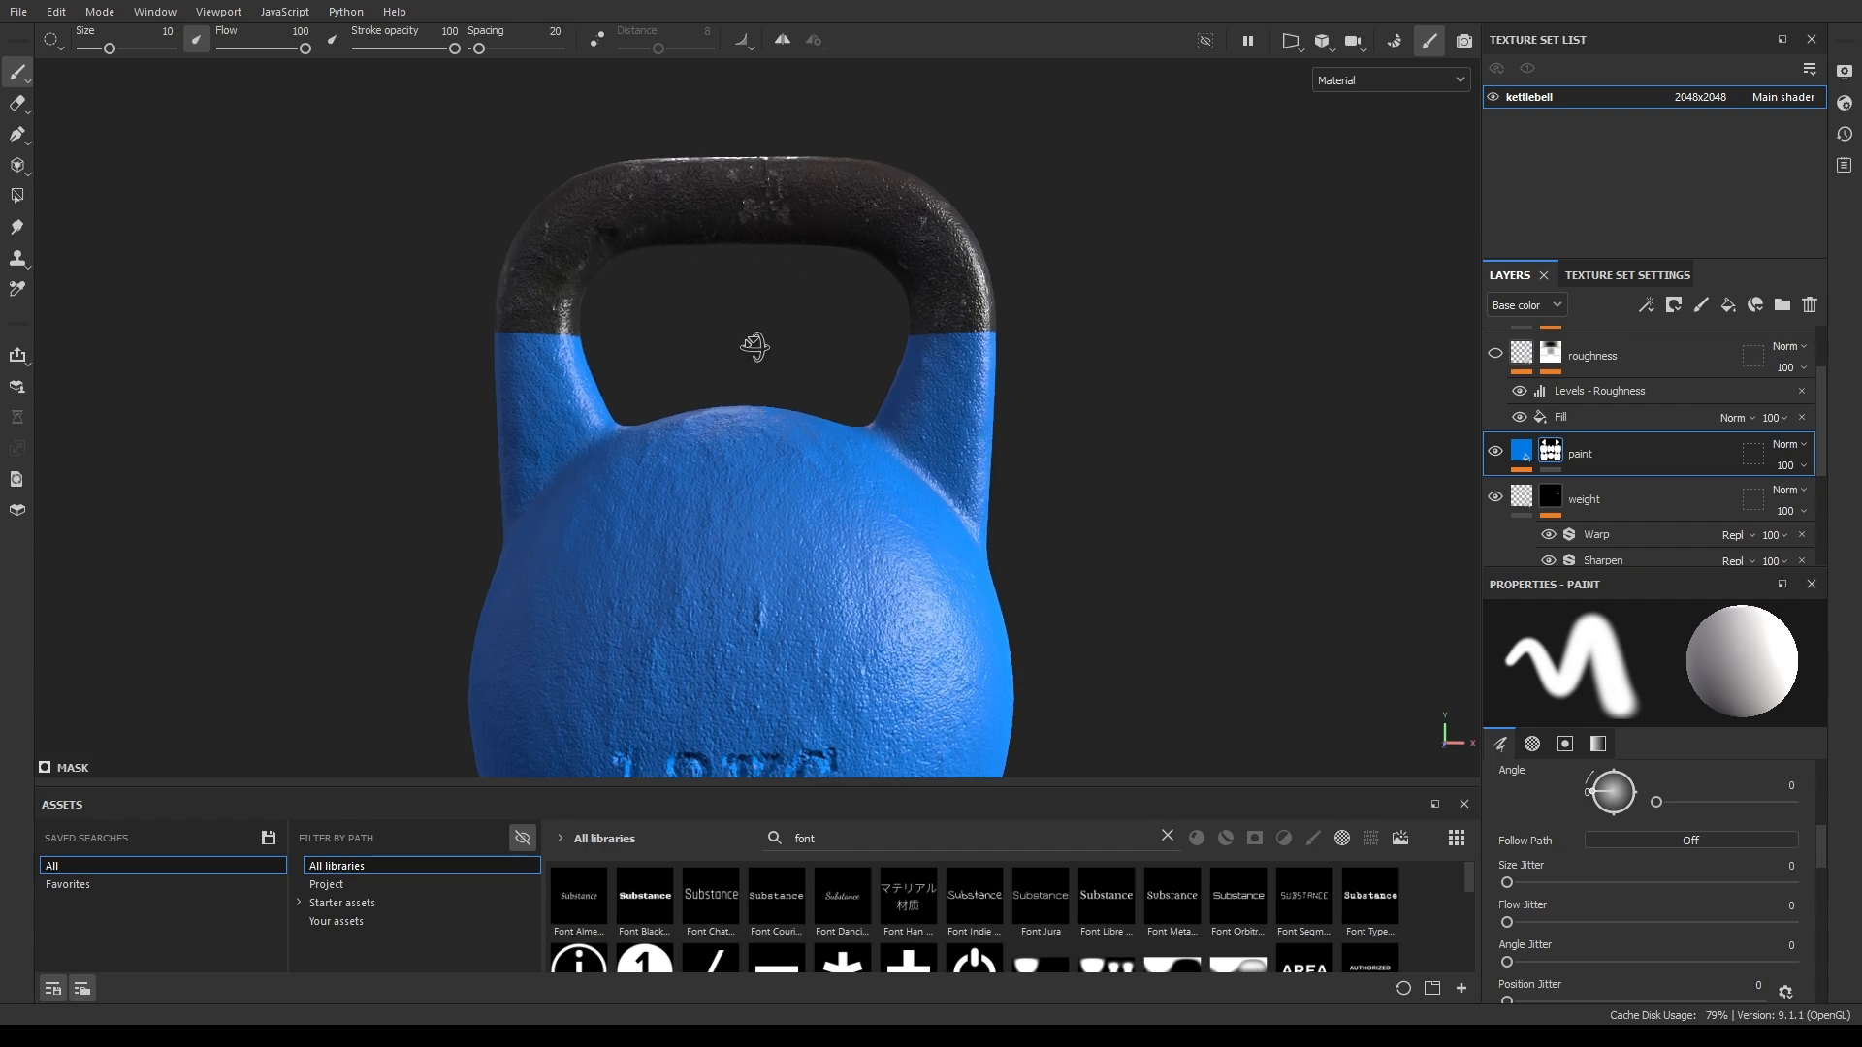
Compare the kettlebell with the paint layer hidden and shown, viewing it from several angles.
{"action": "left_click", "coordinate": [1494, 451]}
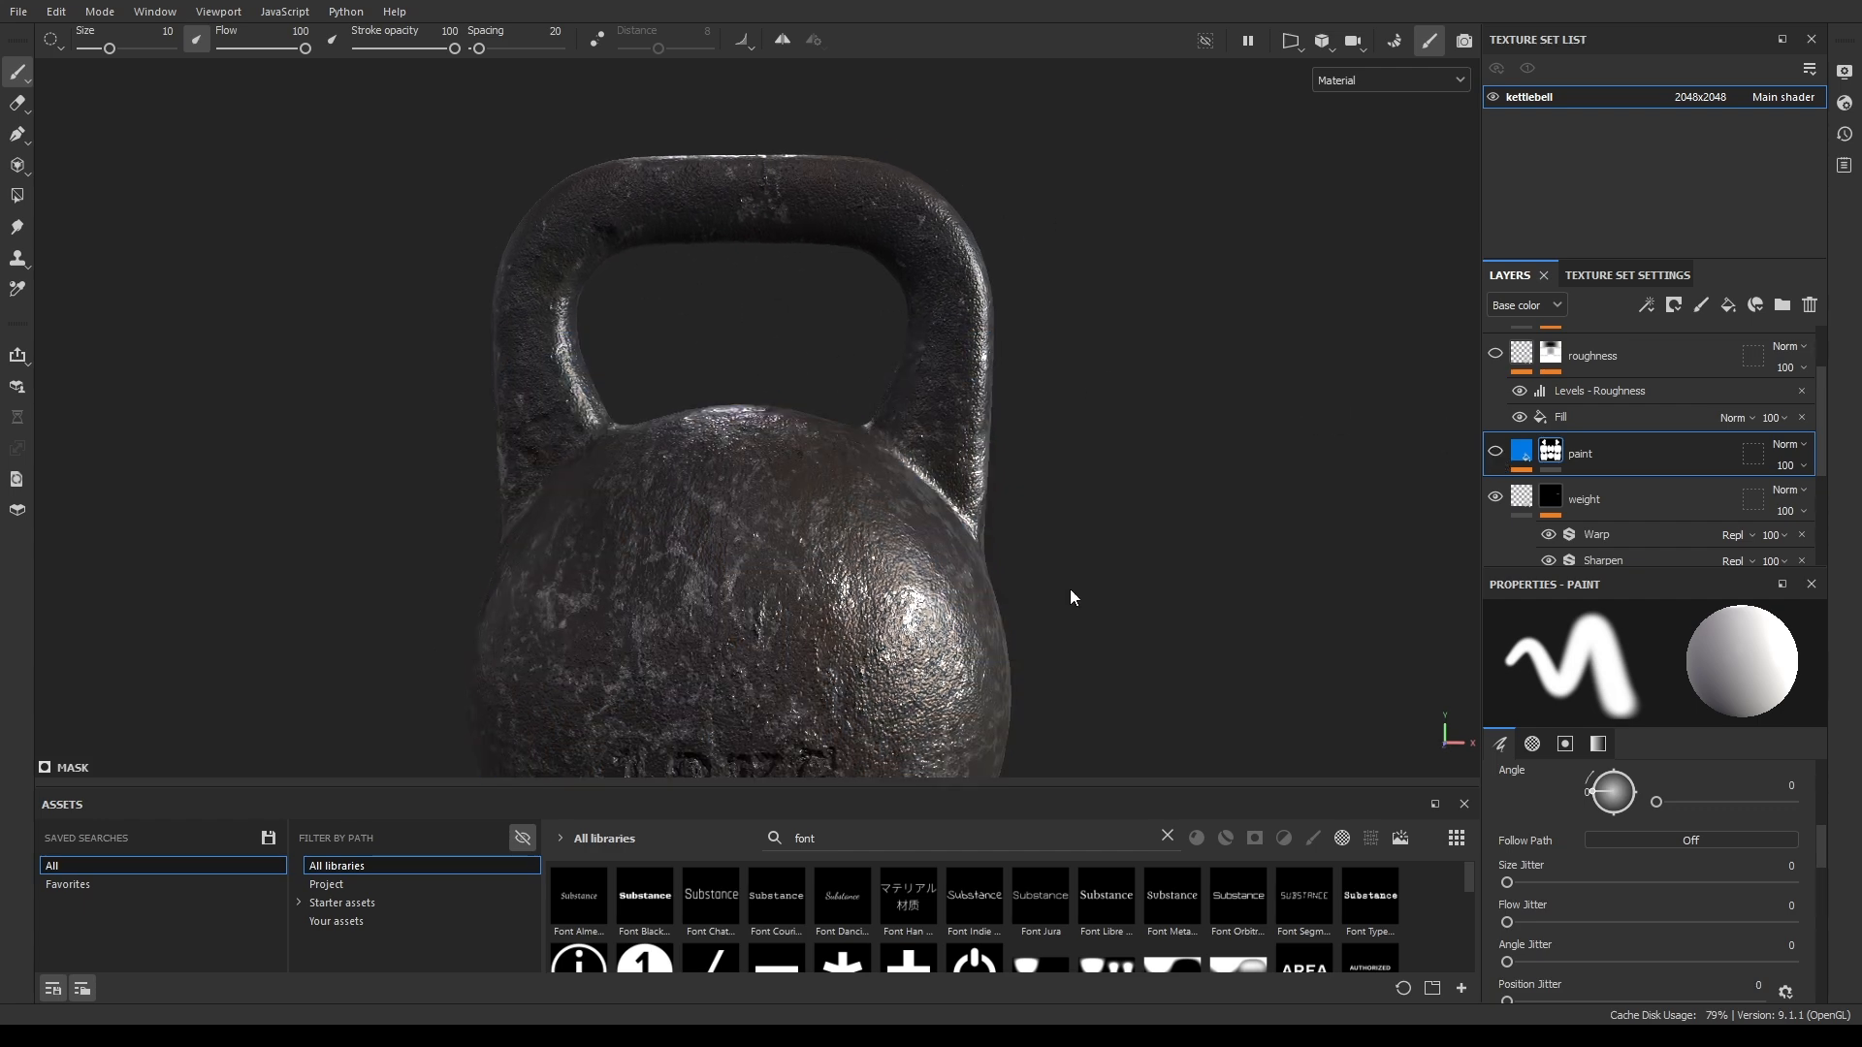
{"action": "left_click_drag", "start_coordinate": [1054, 544], "coordinate": [732, 344], "text": "alt"}
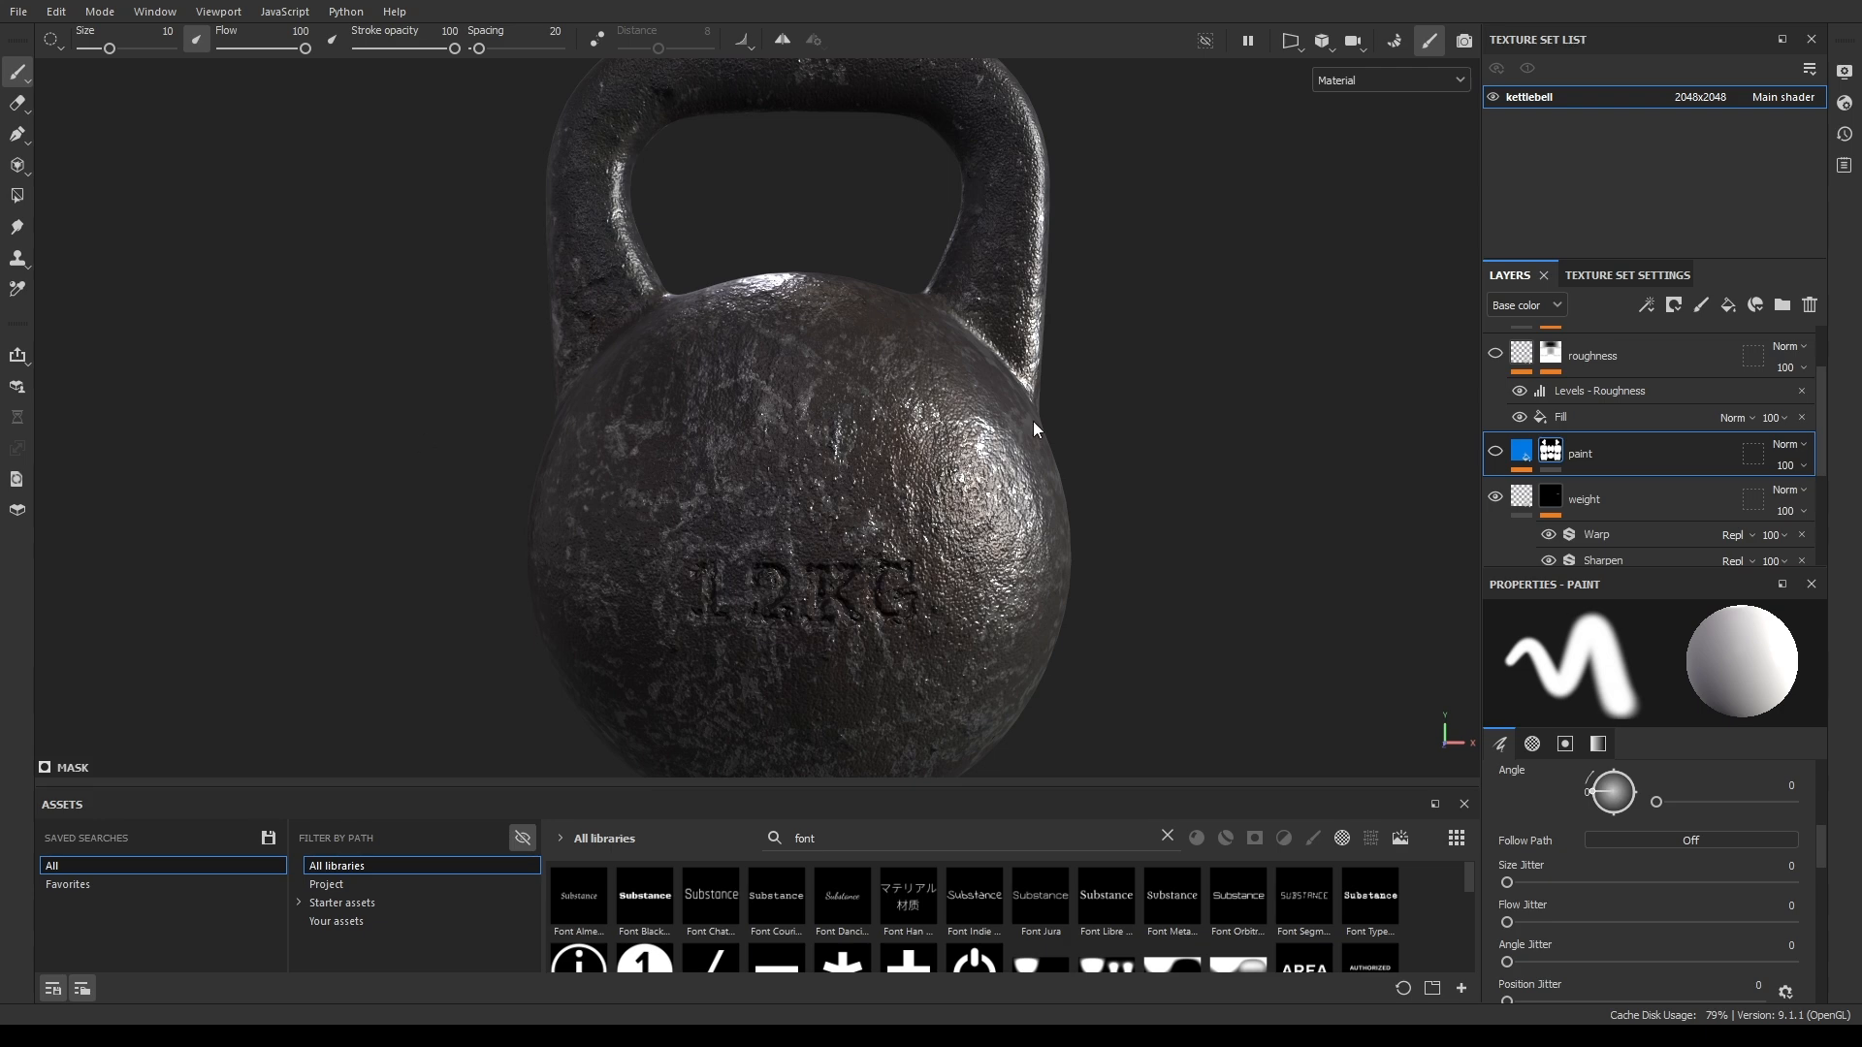
{"action": "left_click_drag", "start_coordinate": [1071, 448], "coordinate": [1181, 439], "text": "alt"}
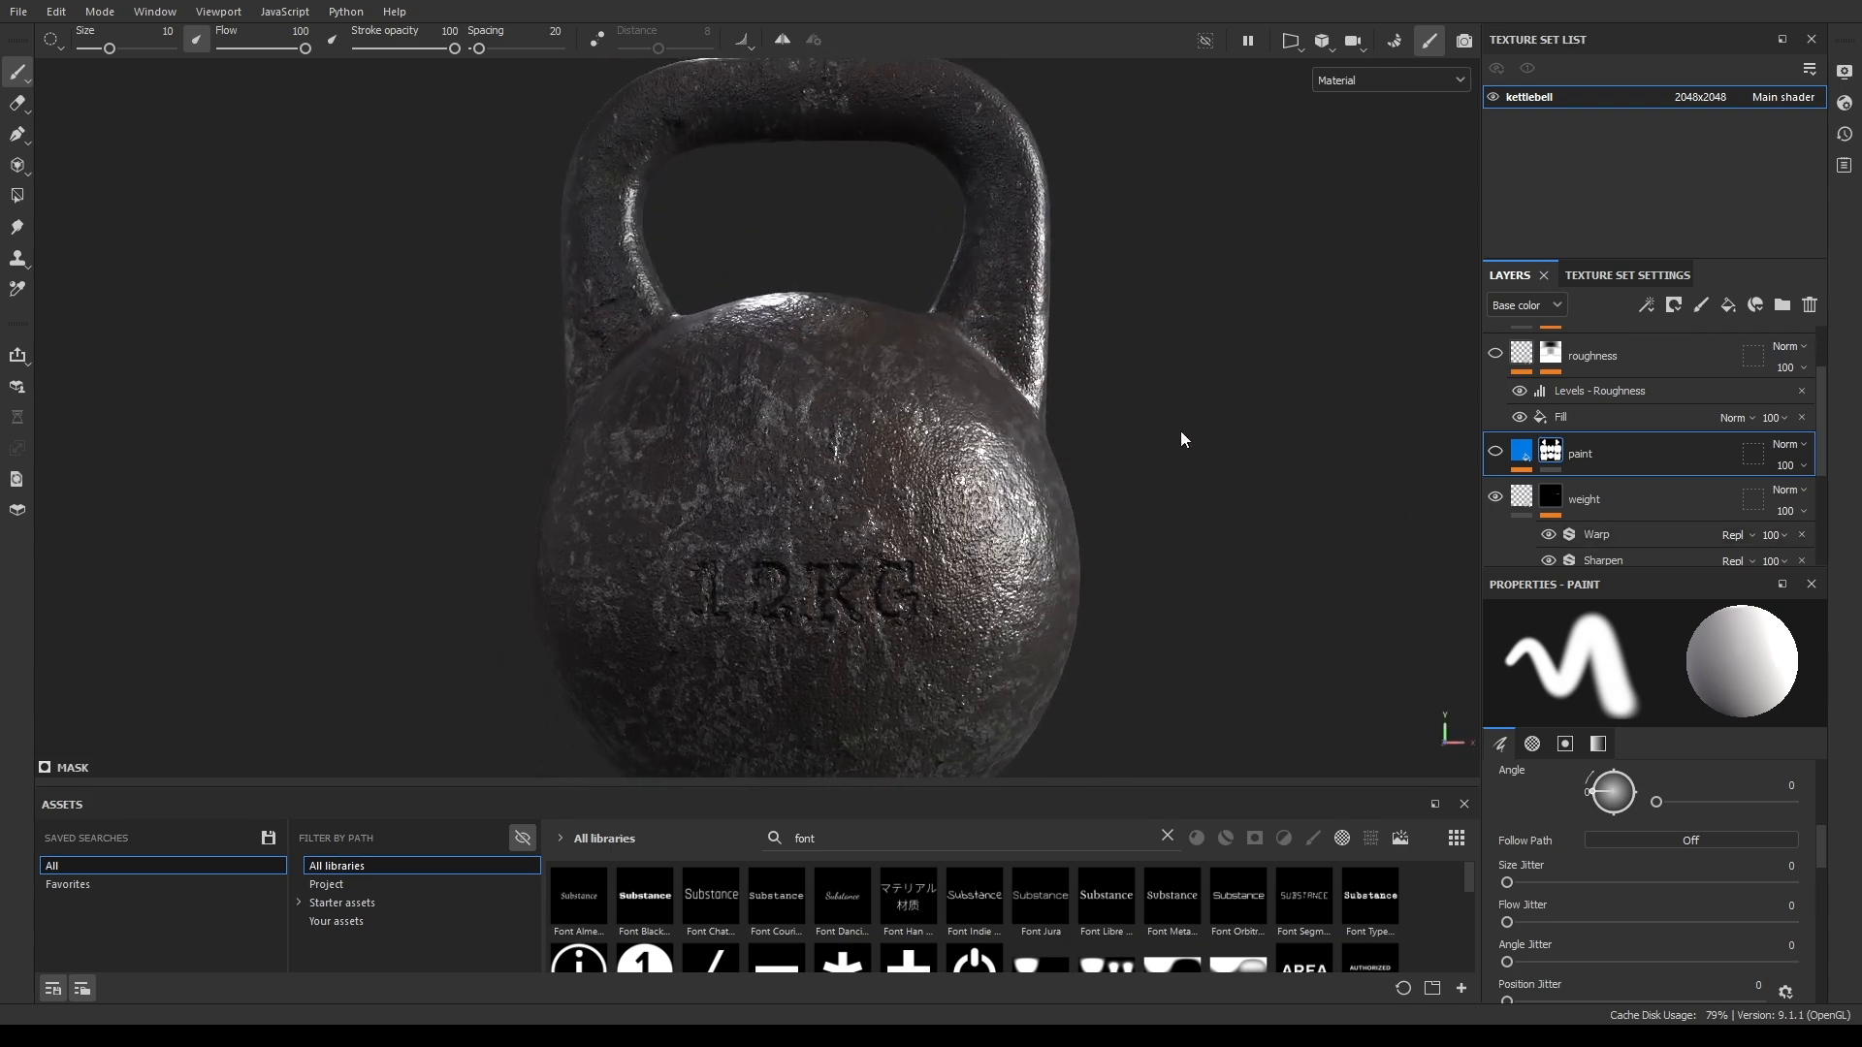
{"action": "left_click", "coordinate": [1494, 452]}
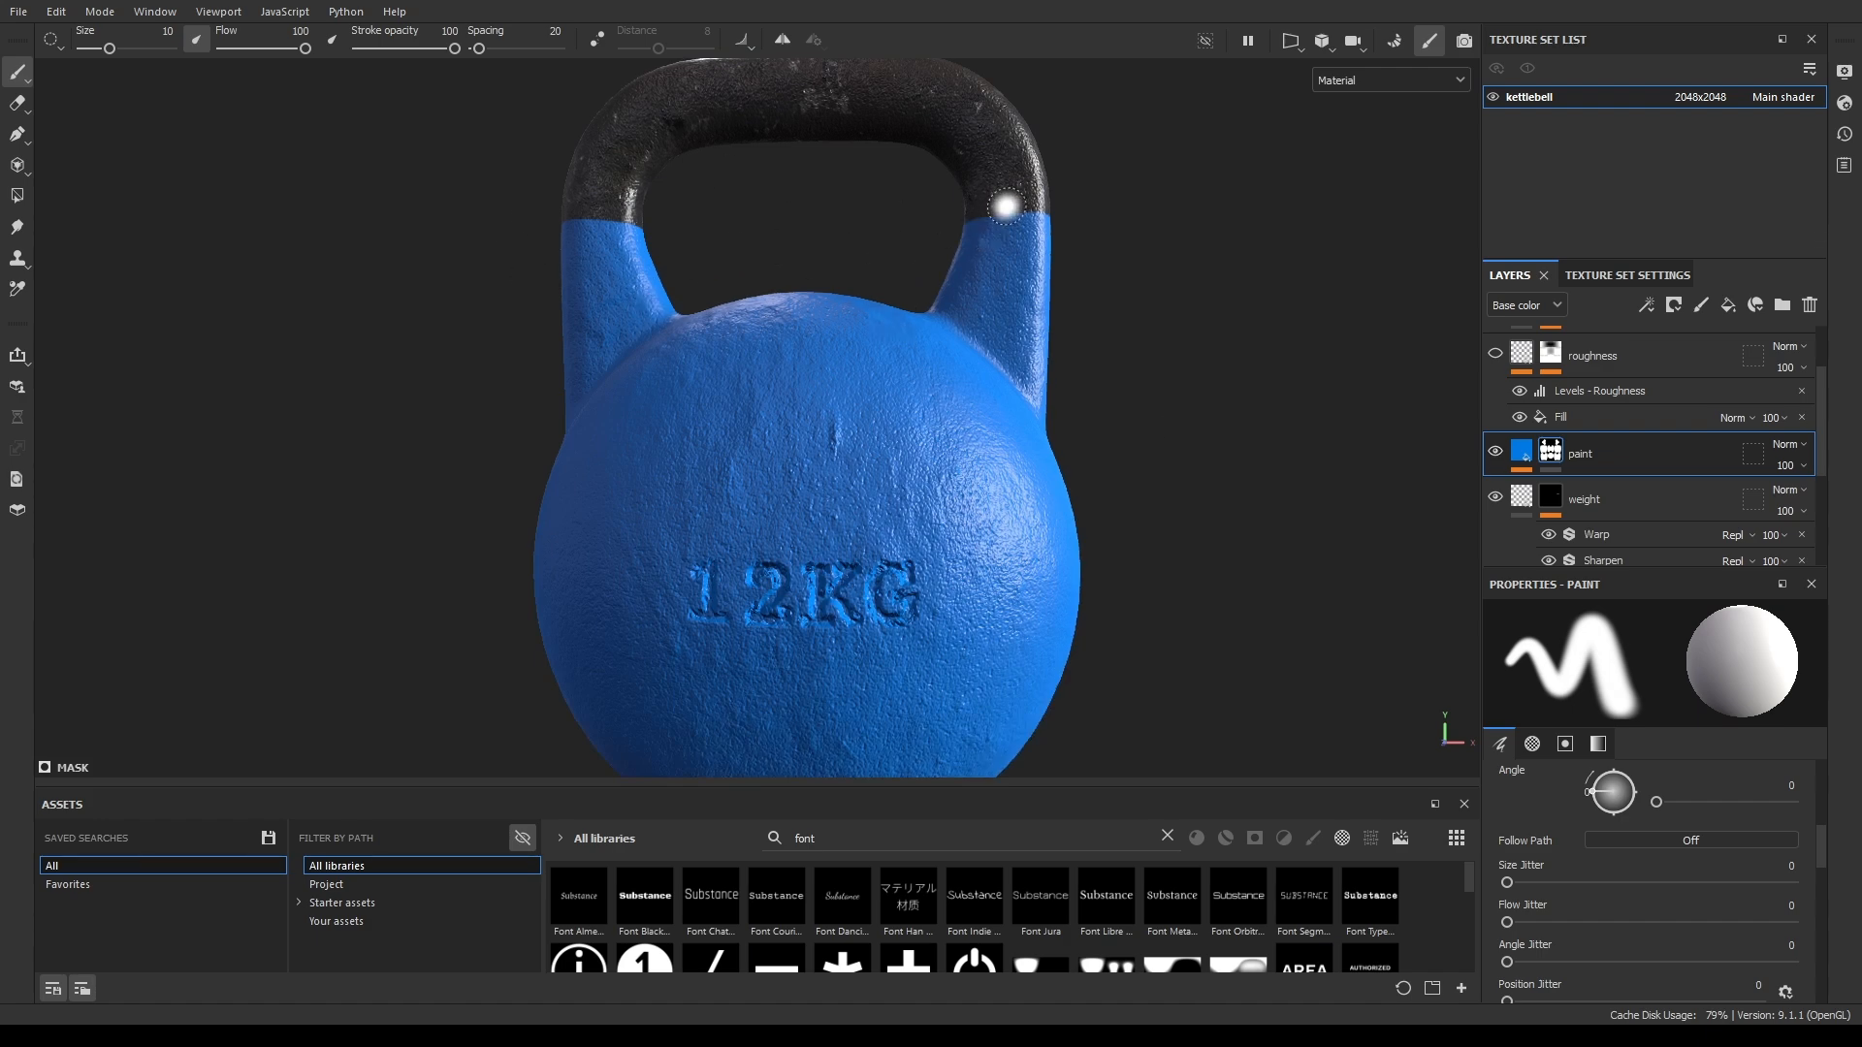
{"action": "left_click_drag", "start_coordinate": [812, 190], "coordinate": [826, 237], "text": "alt"}
{"action": "right_click_drag", "start_coordinate": [820, 233], "coordinate": [500, 167], "text": "alt"}
{"action": "middle_click_drag", "start_coordinate": [779, 184], "coordinate": [714, 279], "text": "alt"}
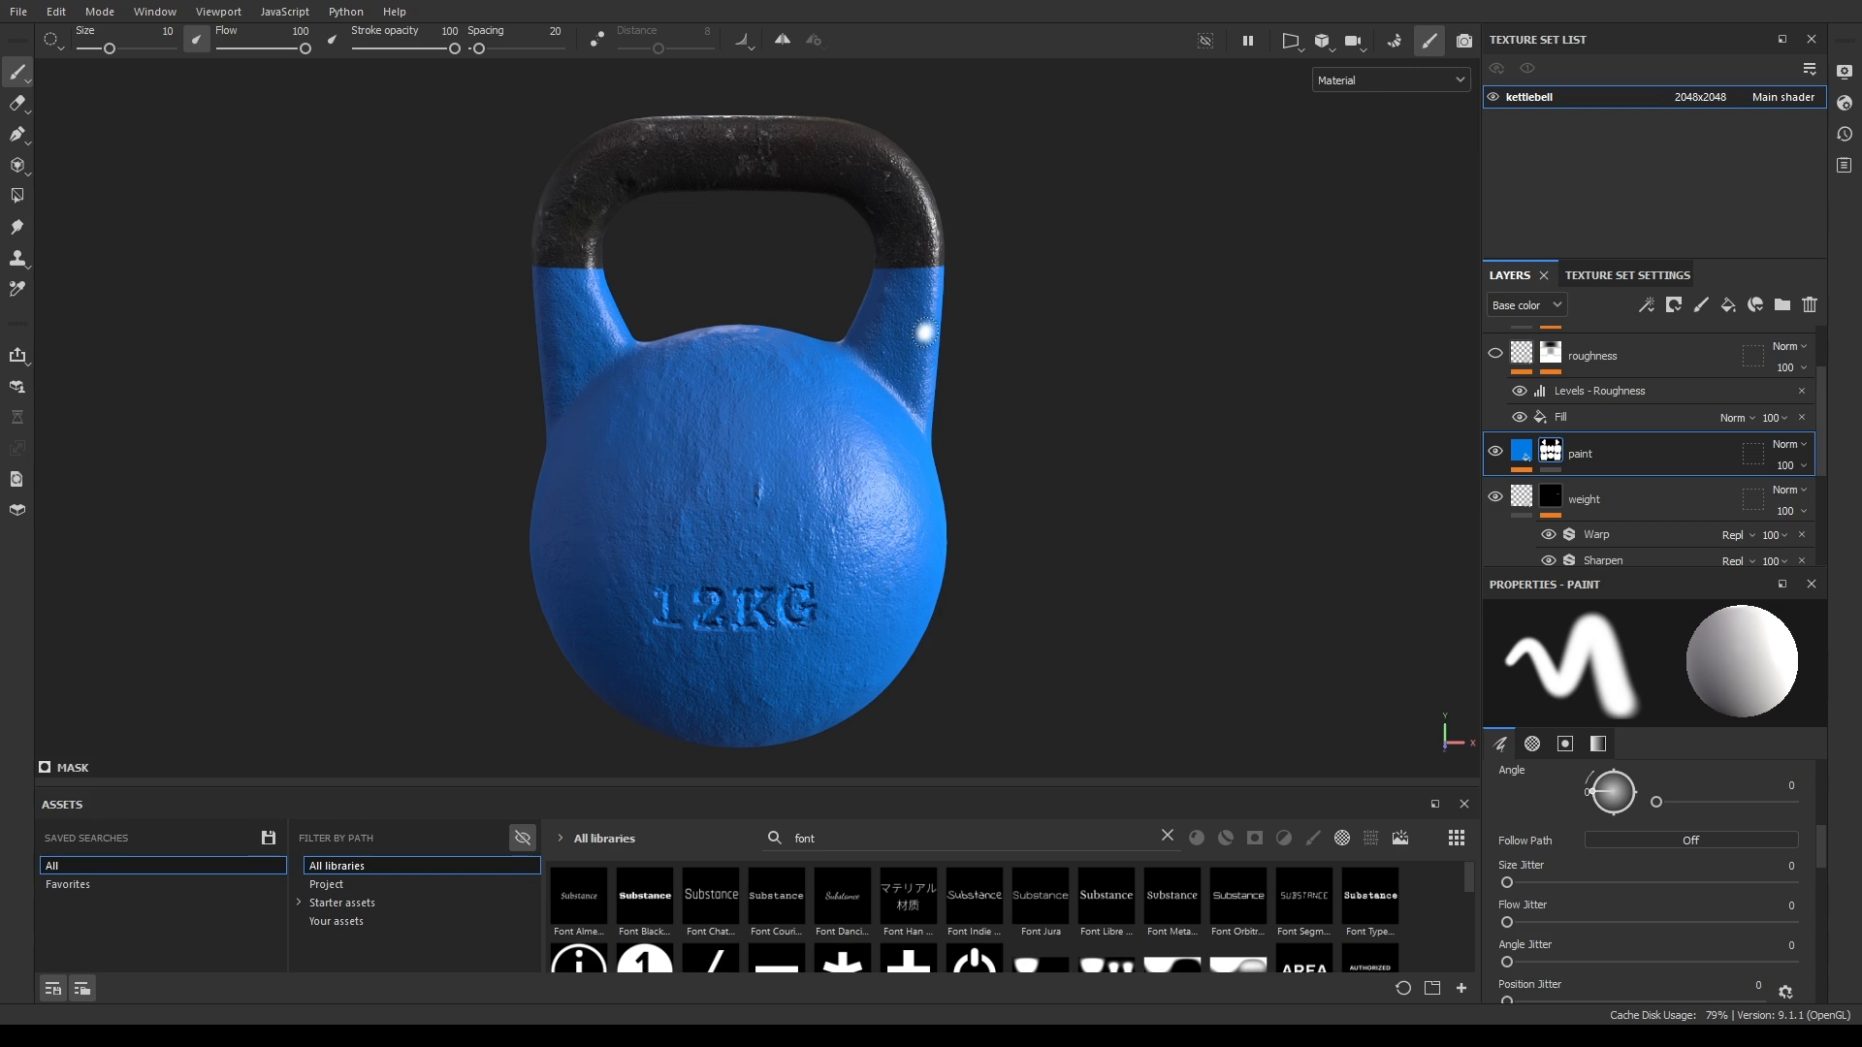
{"action": "left_click_drag", "start_coordinate": [980, 515], "coordinate": [1105, 416], "text": "alt"}
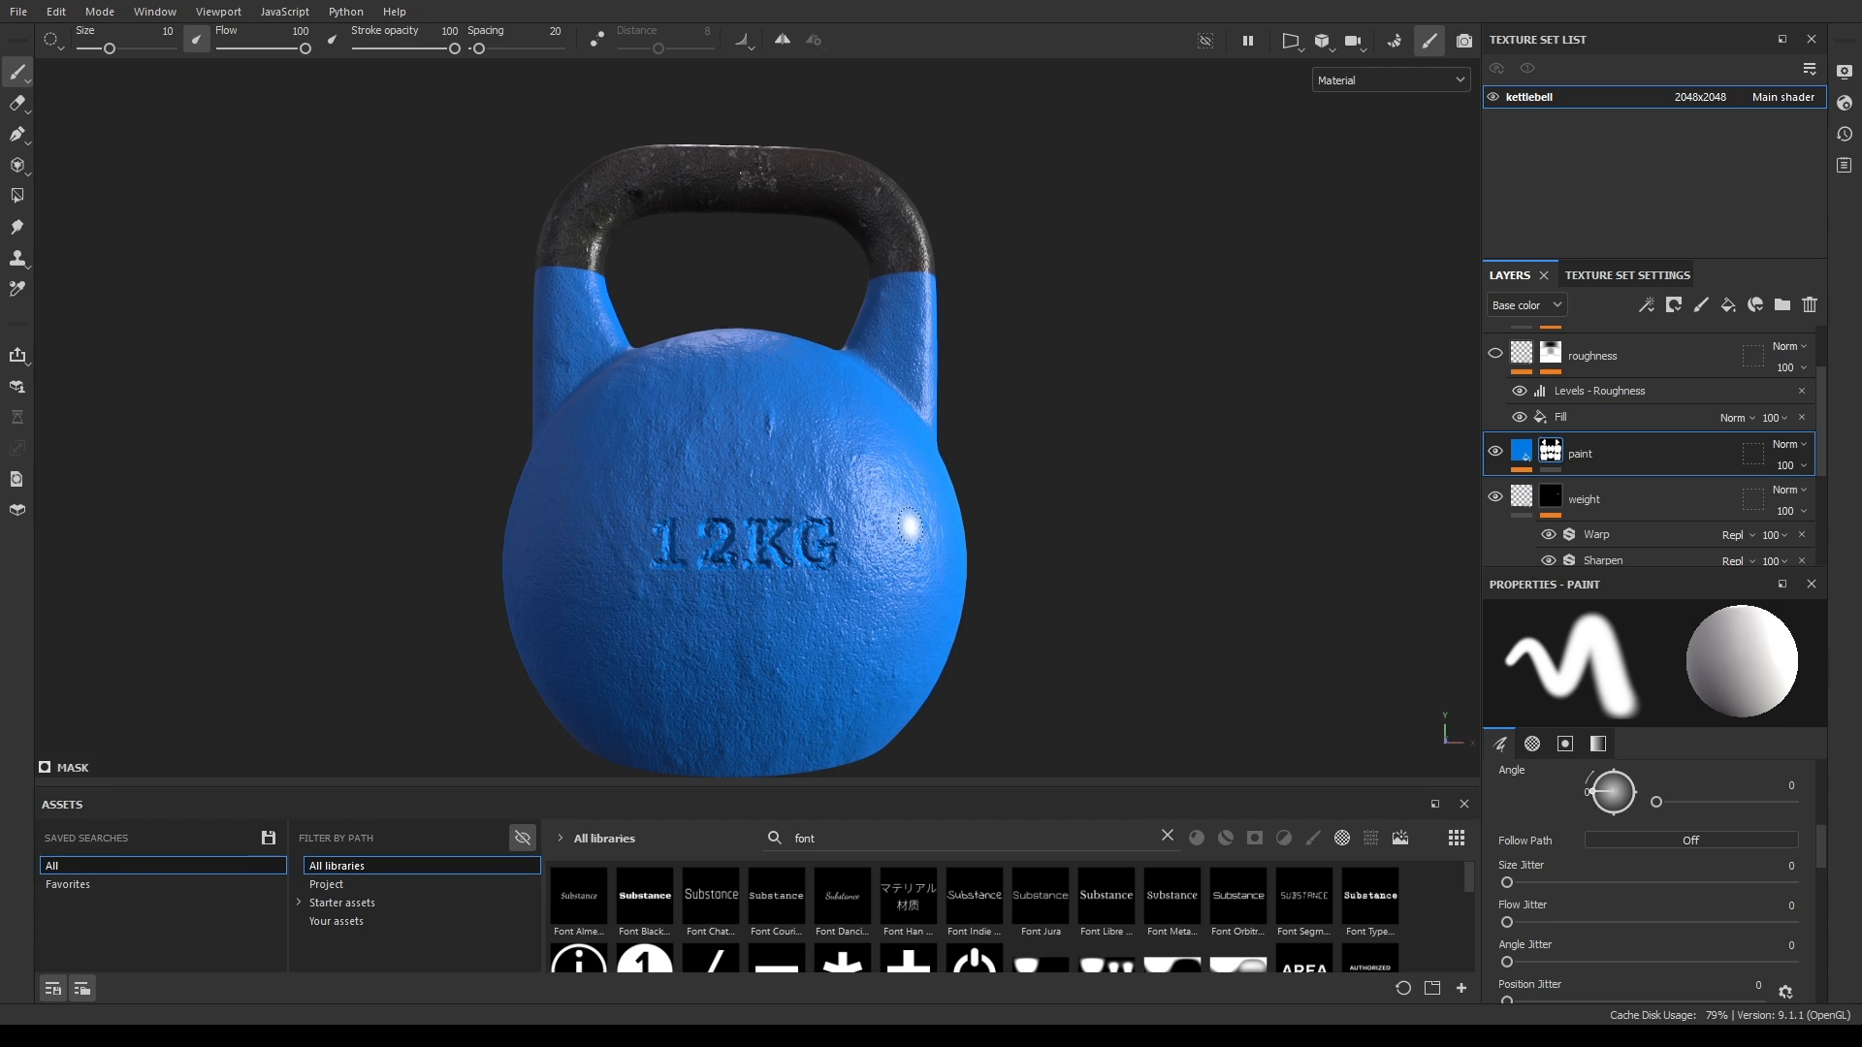
Make the roughness layer visible and check the reflections it gives the blue paint.
{"action": "left_click", "coordinate": [1617, 351]}
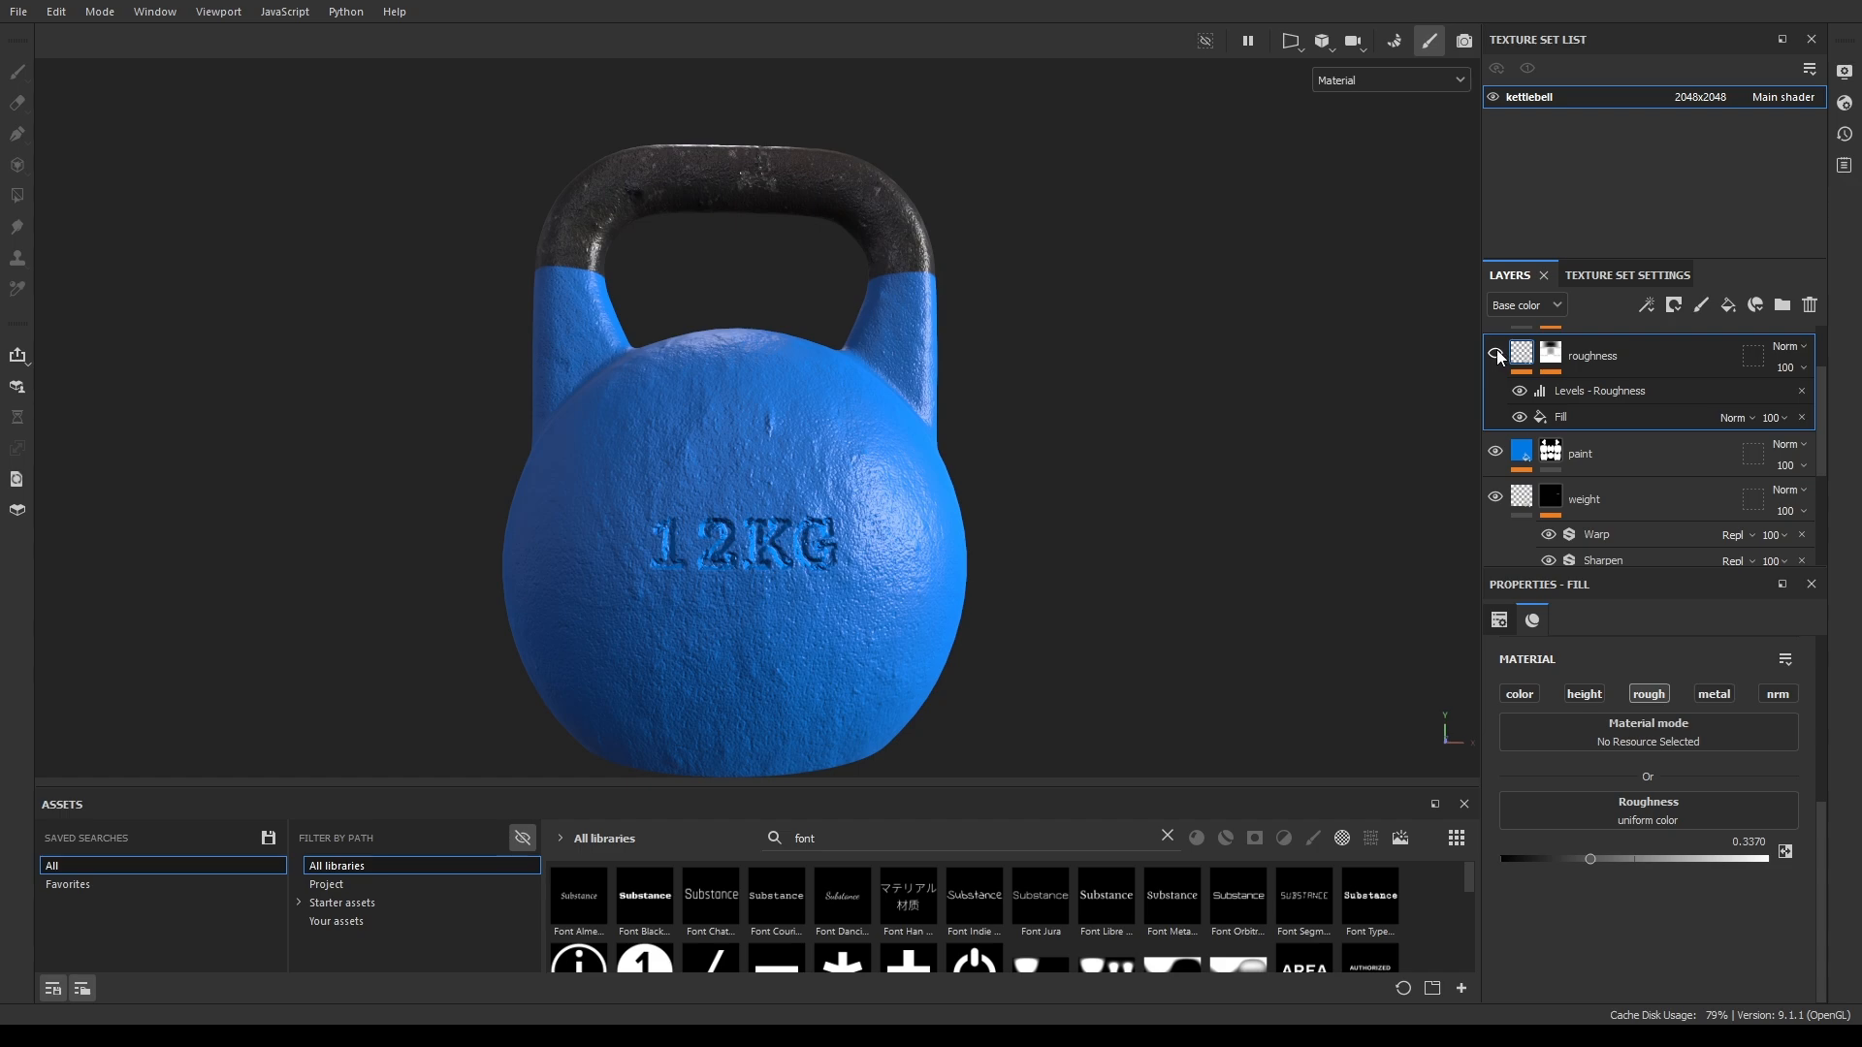
{"action": "mouse_move", "coordinate": [1130, 578]}
{"action": "left_mouse_down", "text": "alt"}
{"action": "mouse_move", "coordinate": [727, 624]}
{"action": "mouse_move", "coordinate": [323, 594]}
{"action": "mouse_move", "coordinate": [527, 507]}
{"action": "mouse_move", "coordinate": [776, 448]}
{"action": "mouse_move", "coordinate": [1109, 461]}
{"action": "mouse_move", "coordinate": [1383, 520]}
{"action": "mouse_move", "coordinate": [1384, 560]}
{"action": "mouse_move", "coordinate": [1197, 643]}
{"action": "mouse_move", "coordinate": [906, 636]}
{"action": "mouse_move", "coordinate": [1063, 660]}
{"action": "left_mouse_up", "text": "alt"}
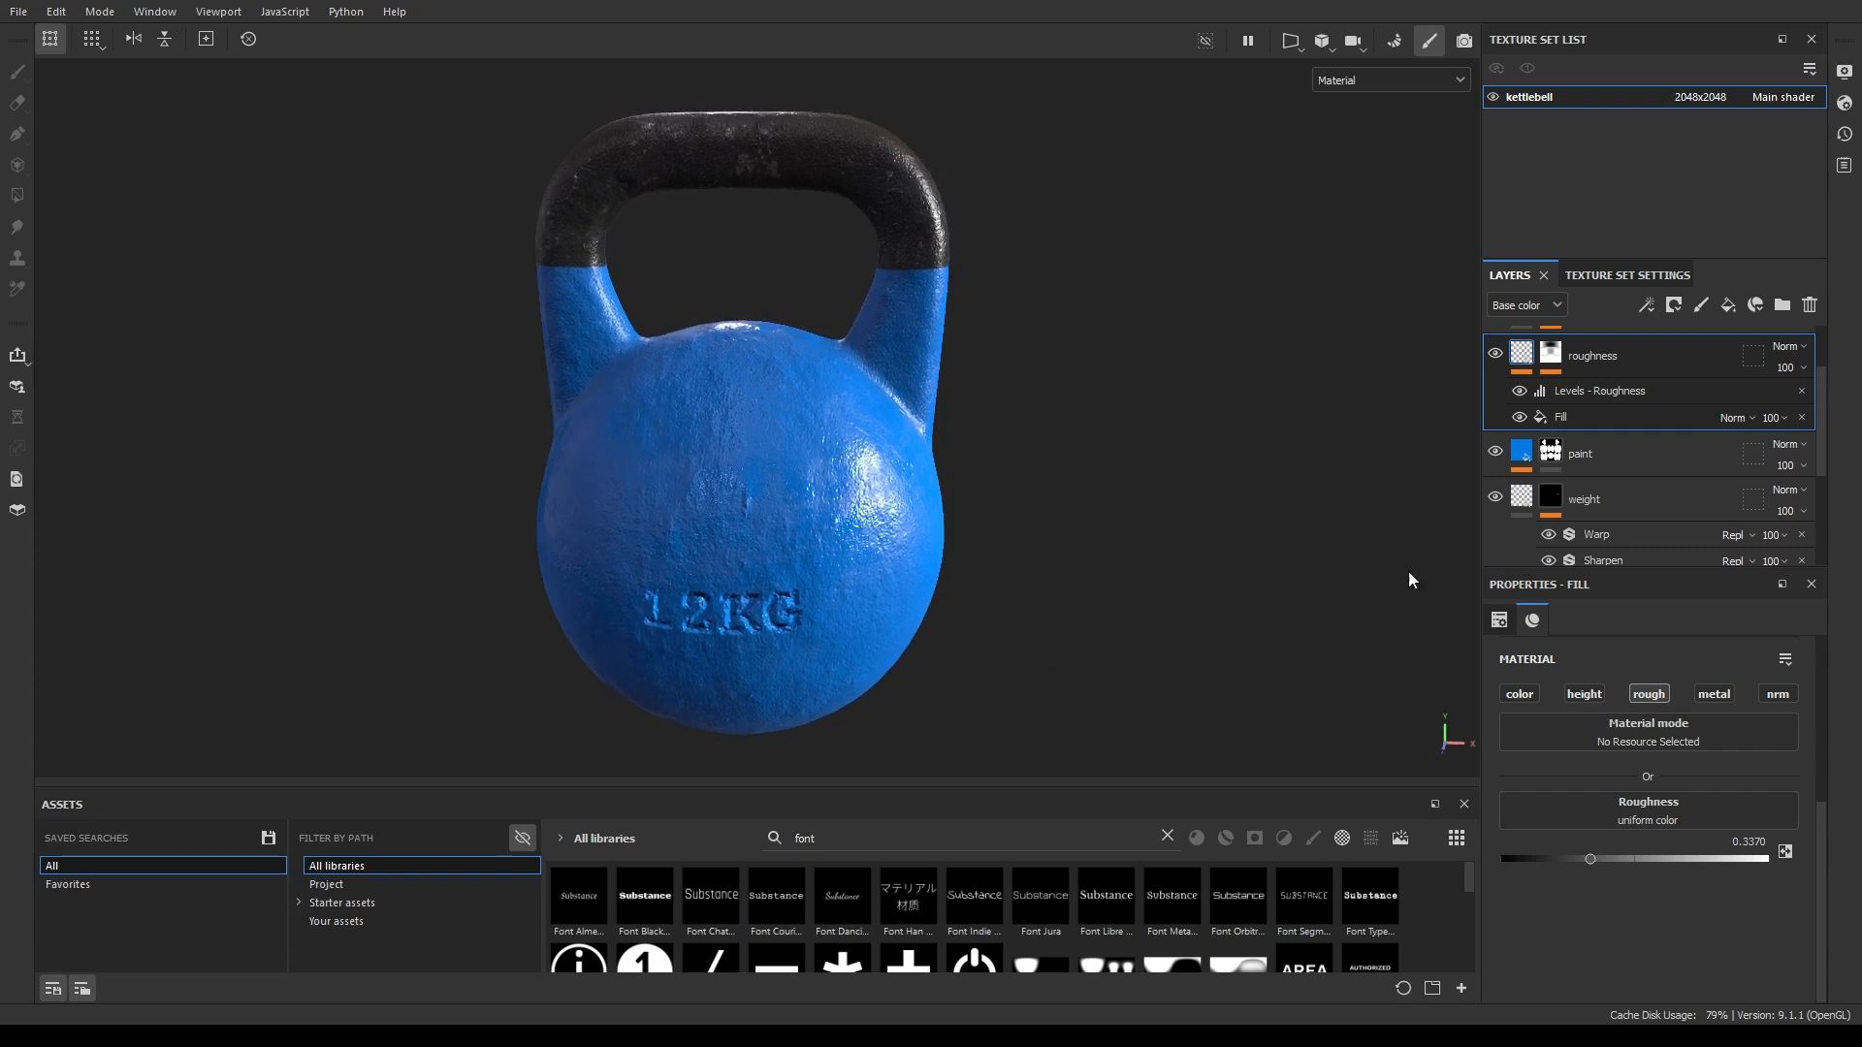
{"action": "scroll", "coordinate": [1763, 444], "scroll_direction": "up", "scroll_amount": 2}
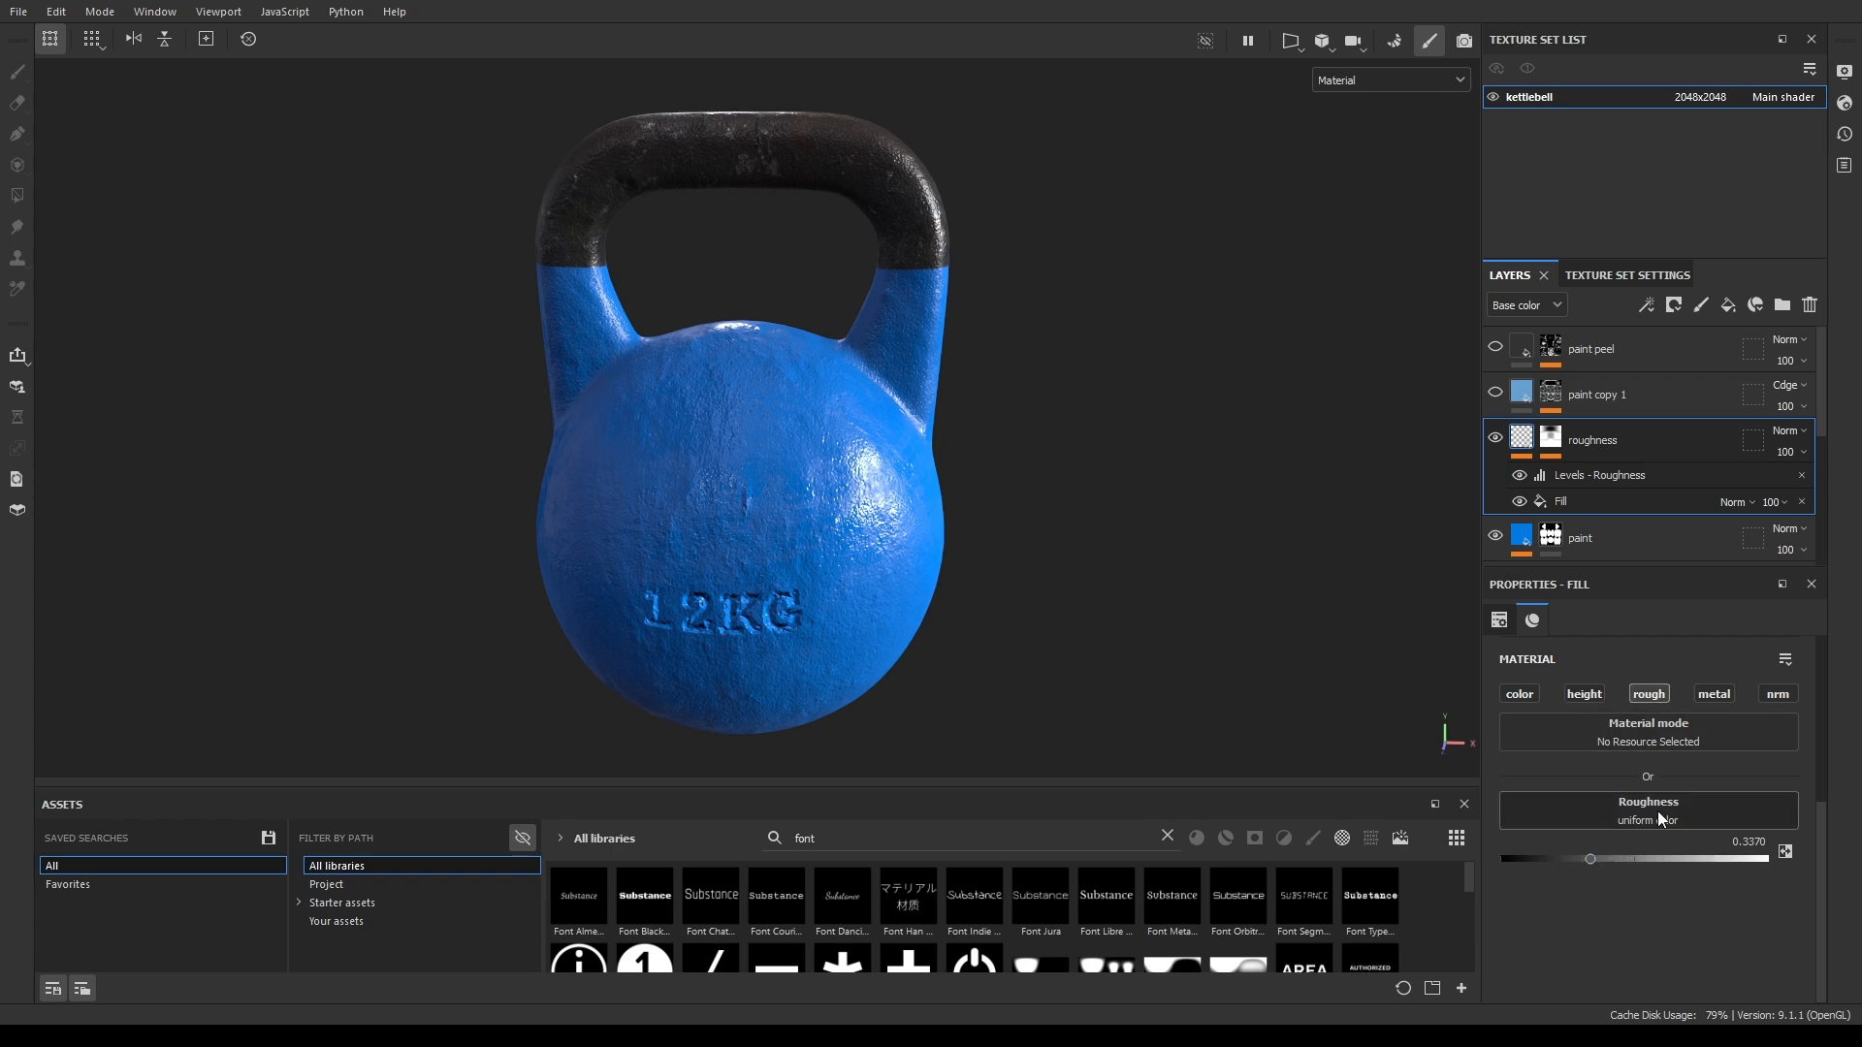
{"action": "left_click_drag", "start_coordinate": [875, 625], "coordinate": [921, 573], "text": "alt"}
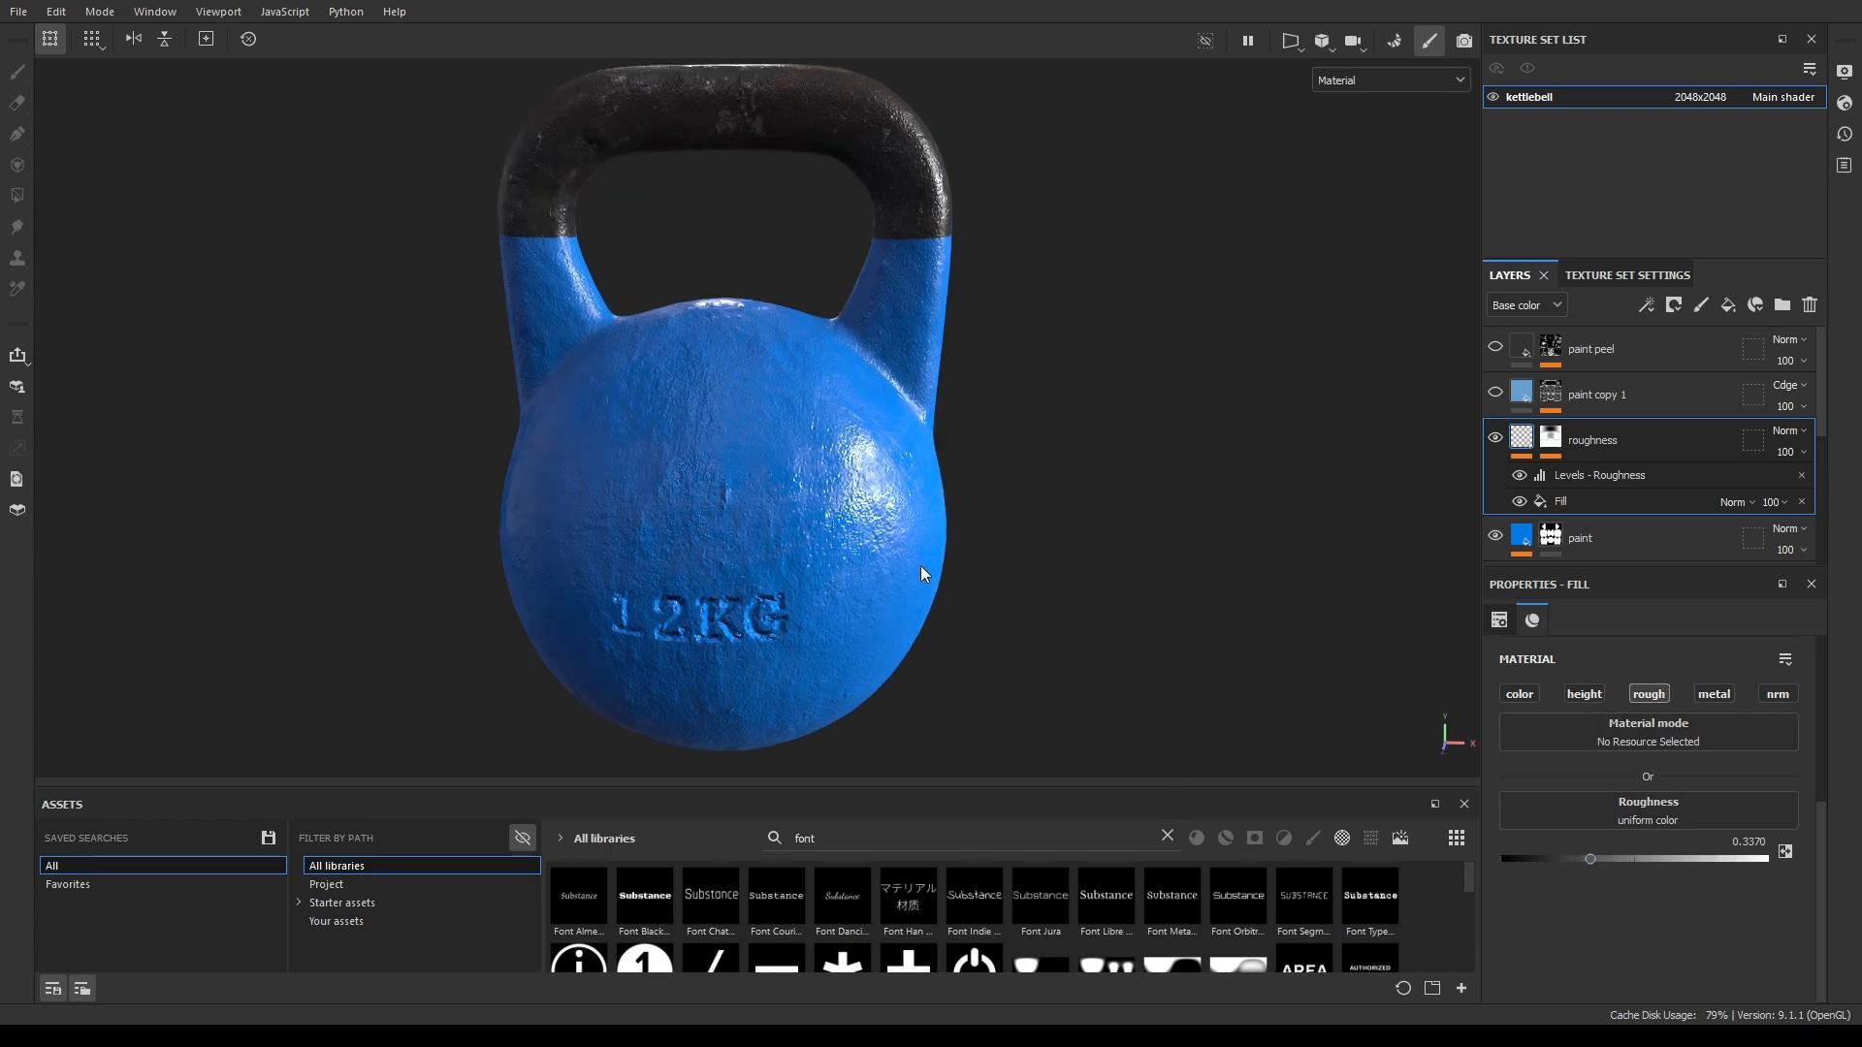
Inspect the Grunge Paint Scraped roughness map and parameters in the roughness layer's Fill effect, alongside the layer's base roughness.
{"action": "left_click", "coordinate": [1581, 497]}
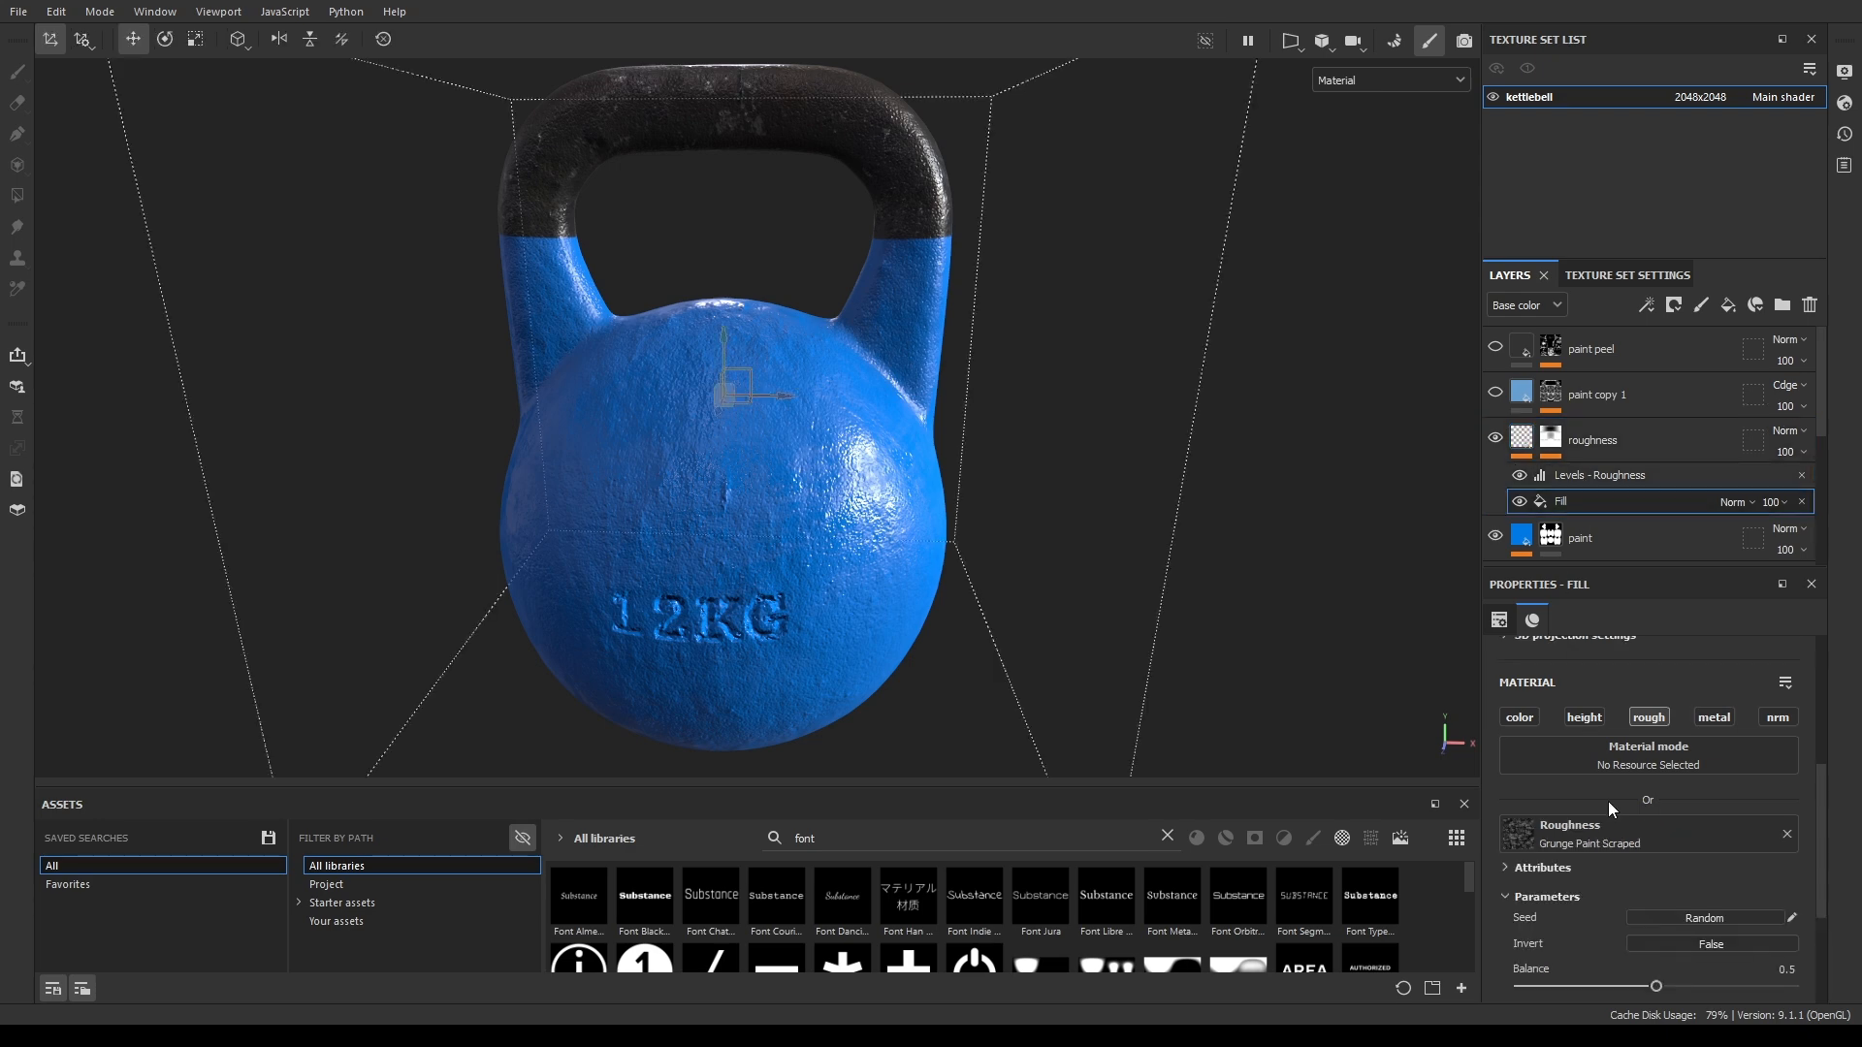
{"action": "left_click", "coordinate": [1527, 444]}
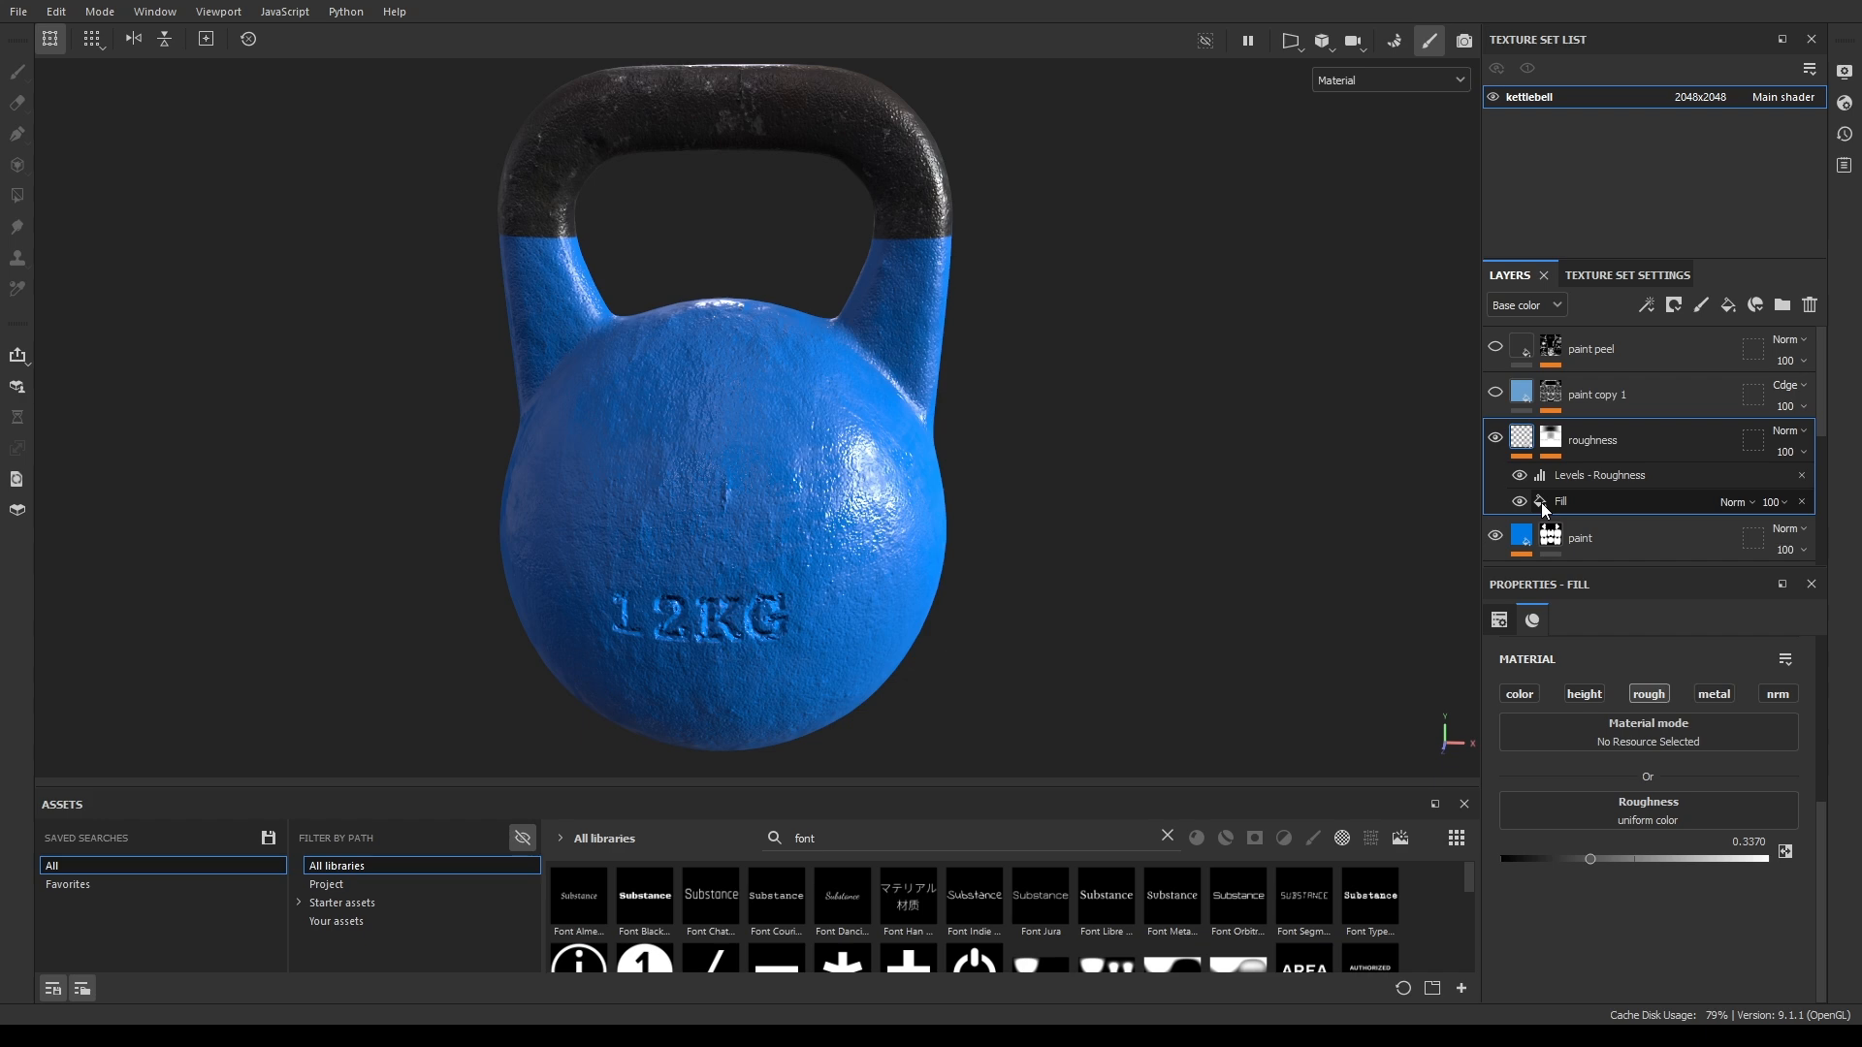
{"action": "left_click", "coordinate": [1581, 500]}
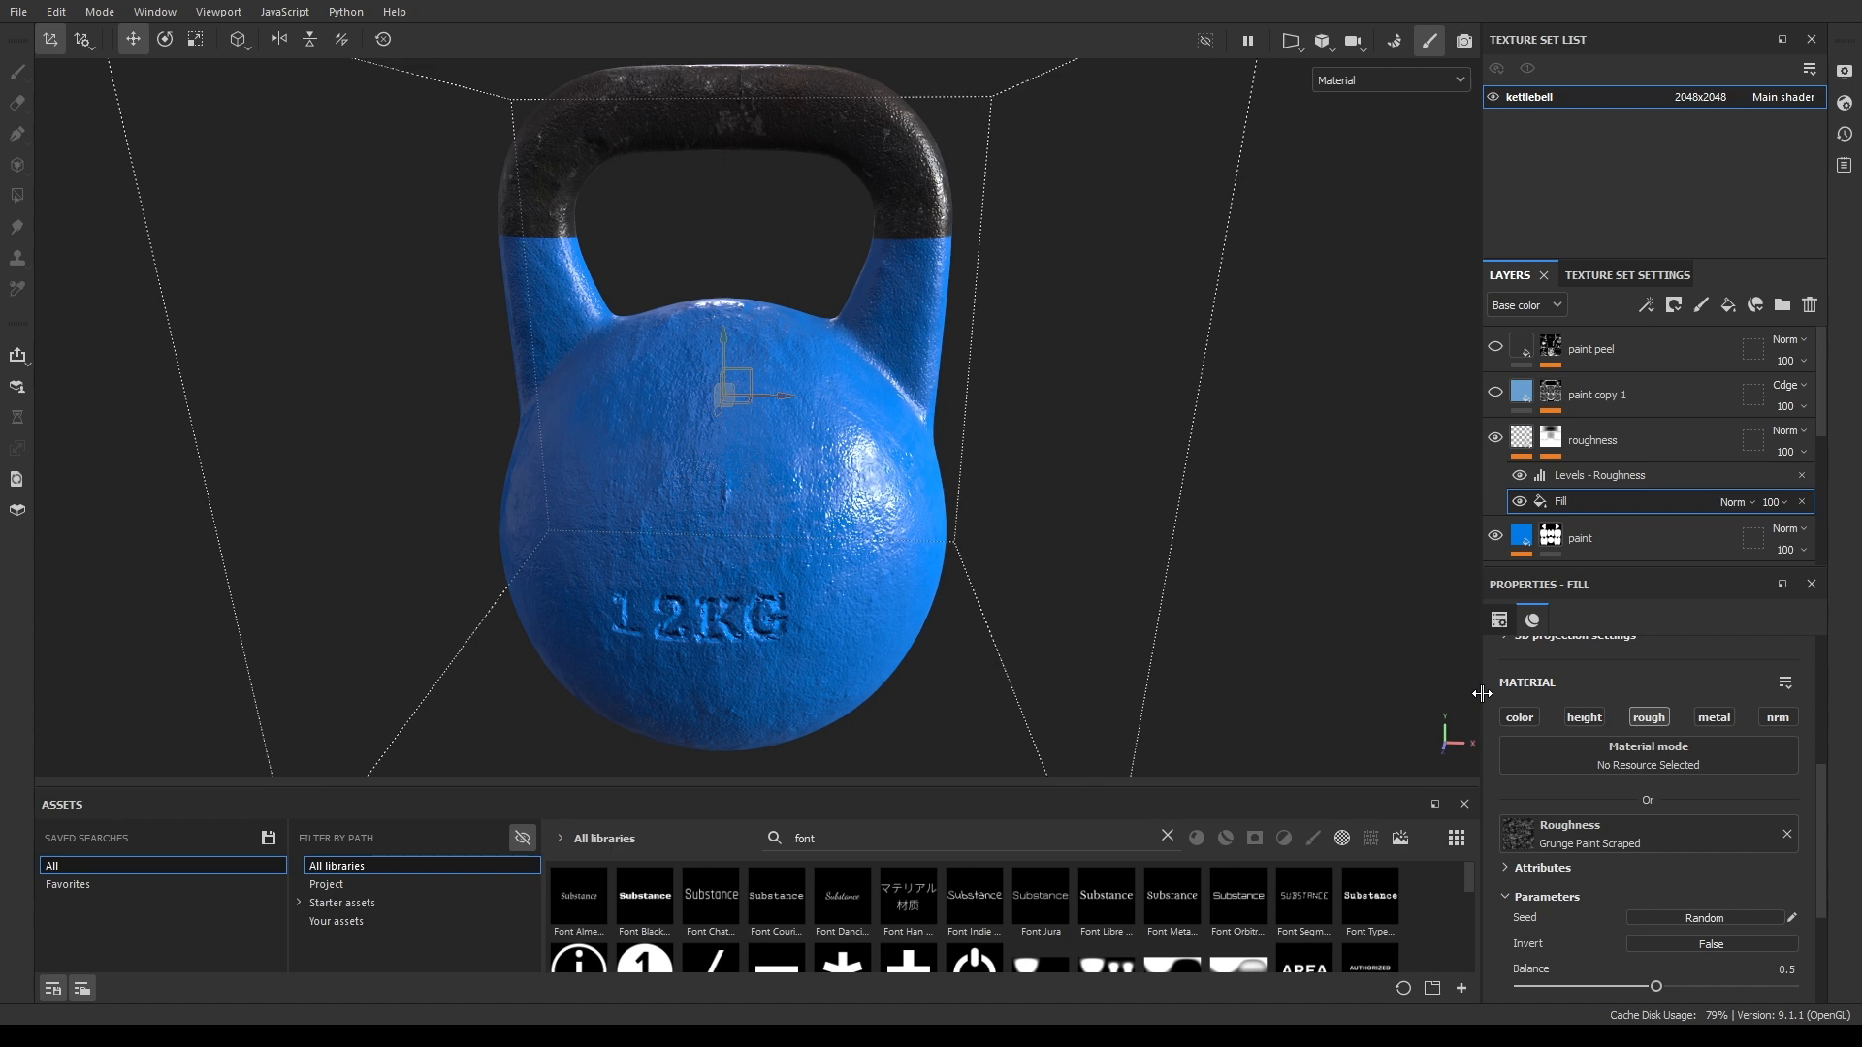
{"action": "mouse_move", "coordinate": [1823, 776]}
{"action": "left_mouse_down"}
{"action": "mouse_move", "coordinate": [1813, 852]}
{"action": "mouse_move", "coordinate": [1805, 782]}
{"action": "left_mouse_up"}
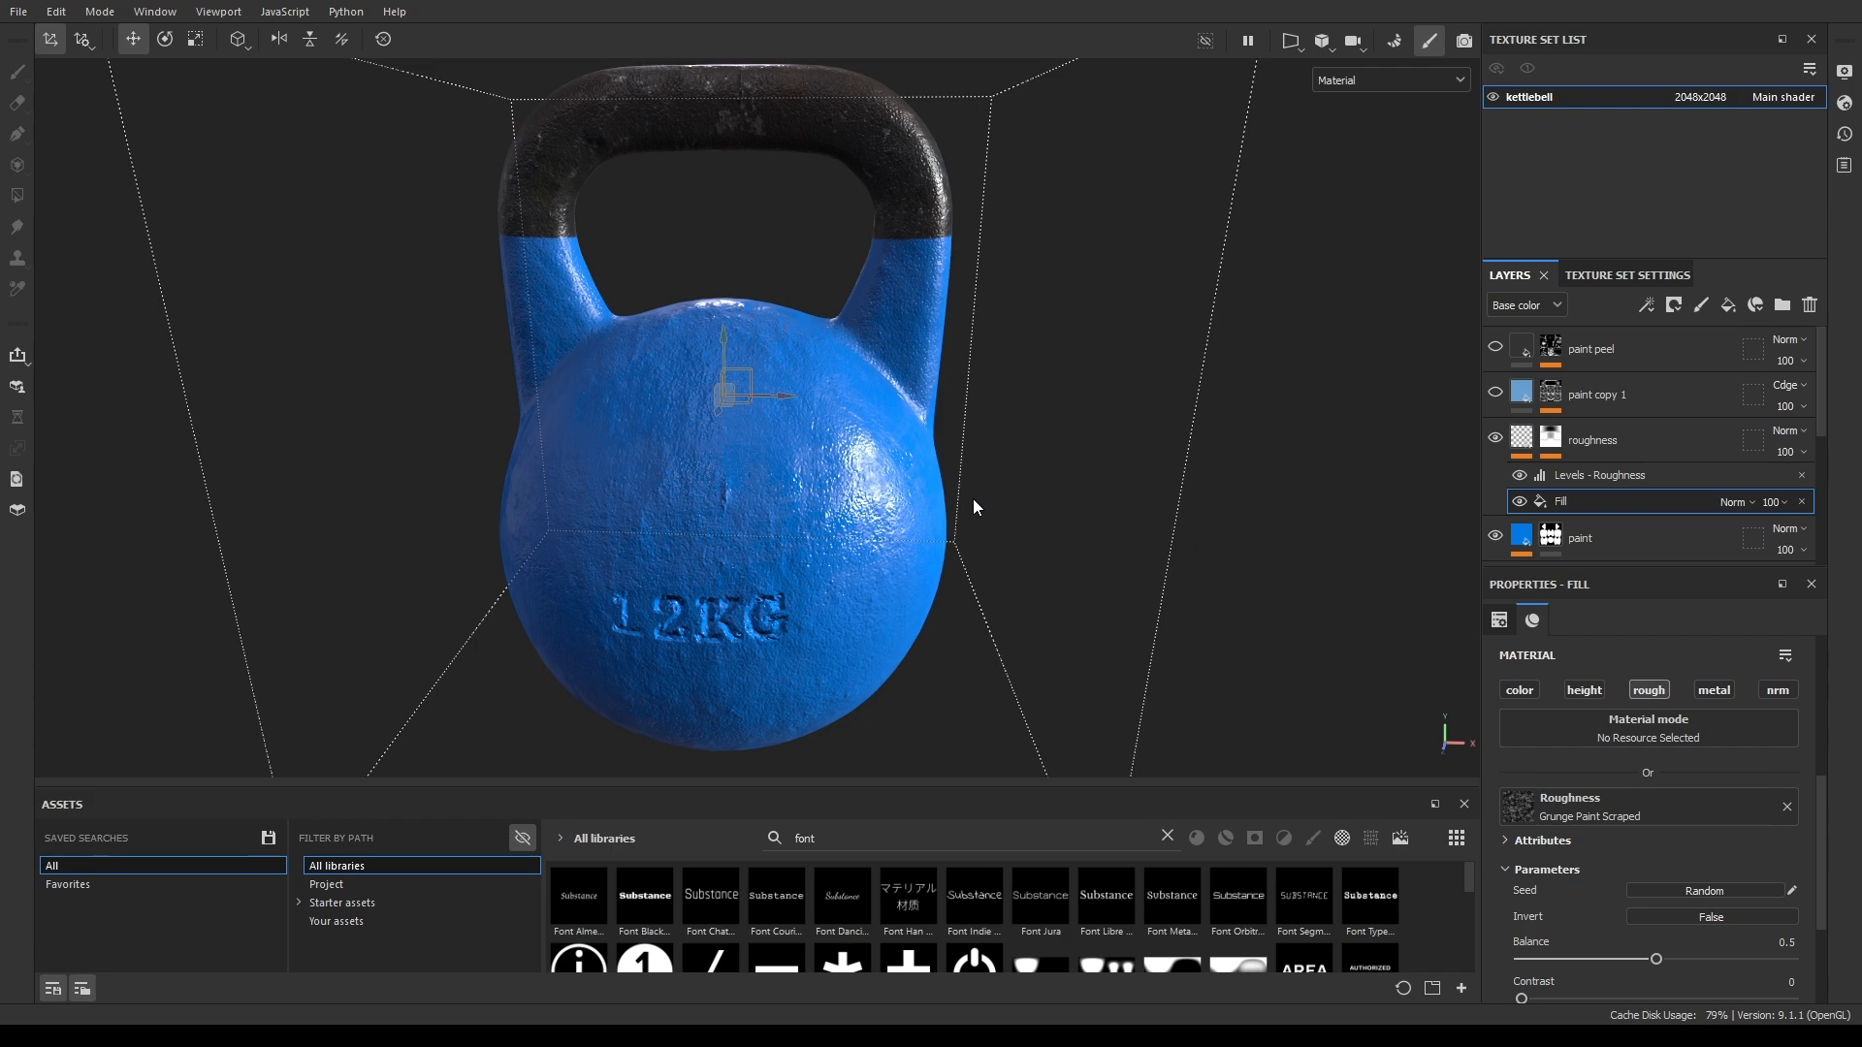
Display the kettlebell's individual channels, going through base color and height to the roughness channel.
{"action": "key", "text": "c"}
{"action": "key", "text": "c"}
{"action": "key", "text": "c"}
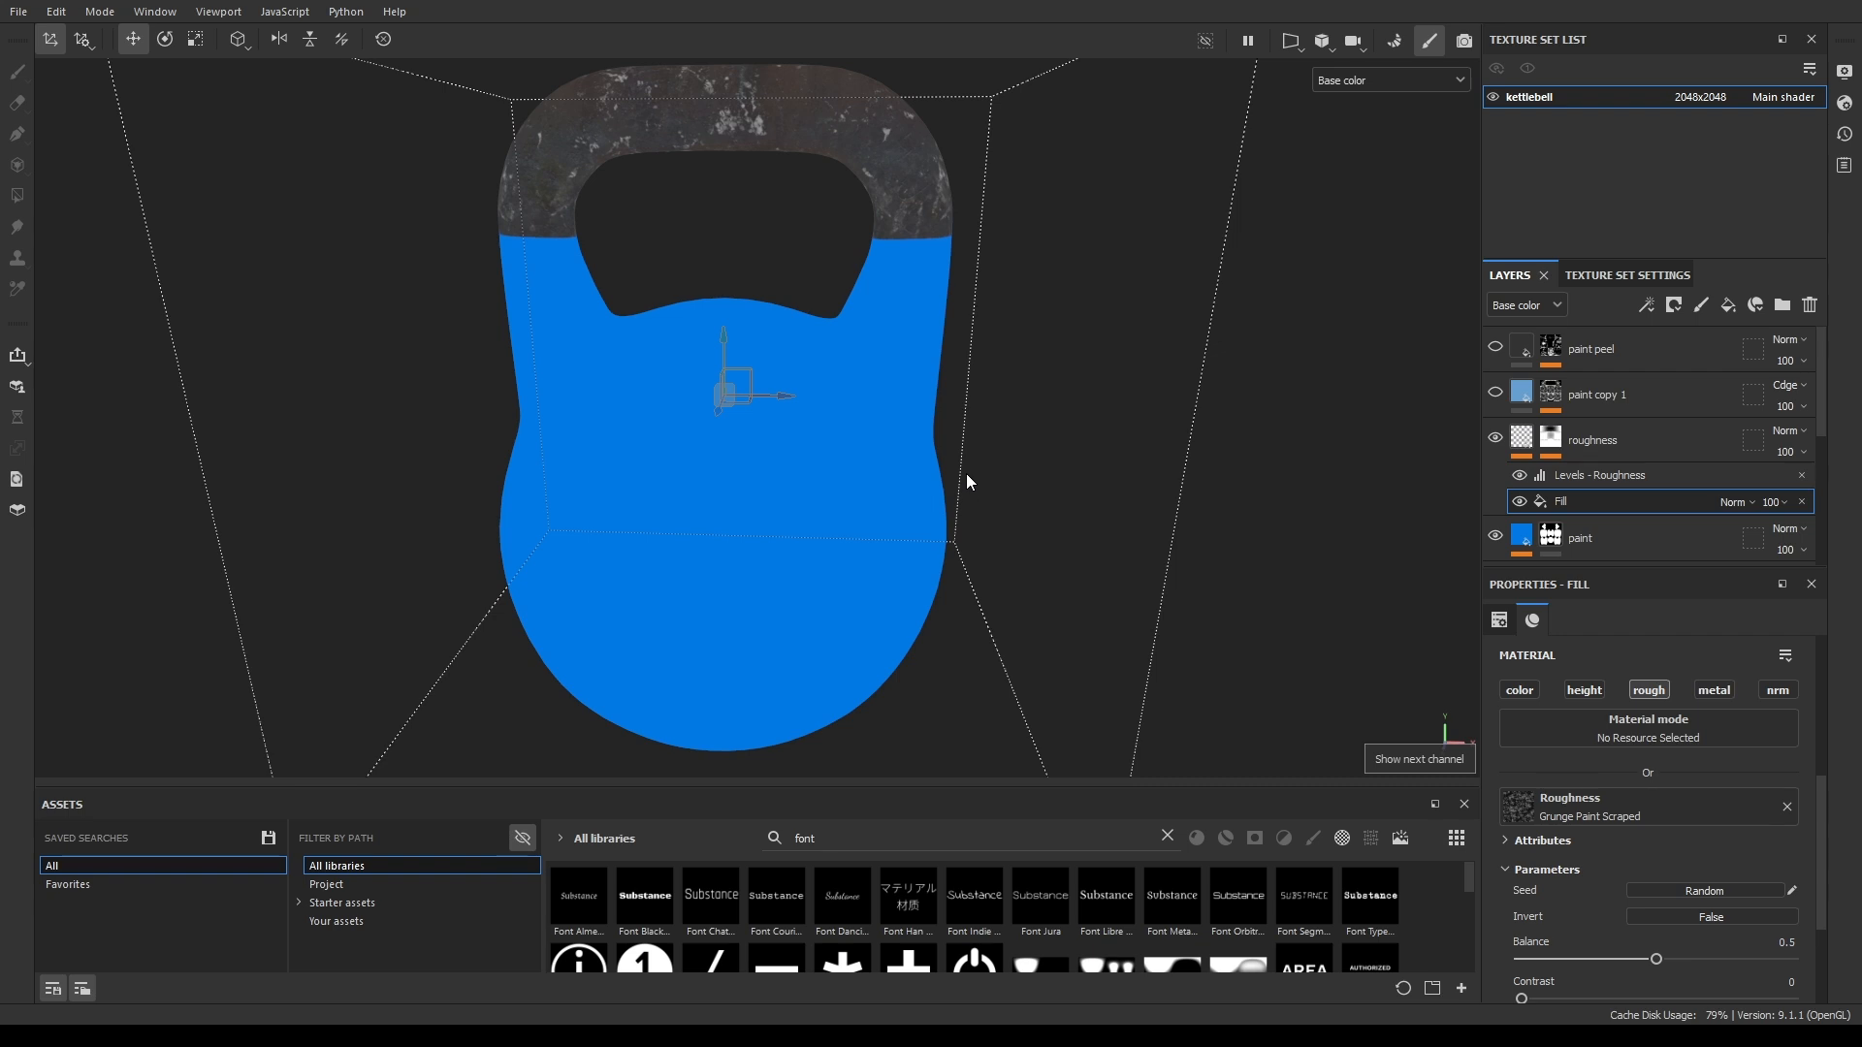
{"action": "key", "text": "c"}
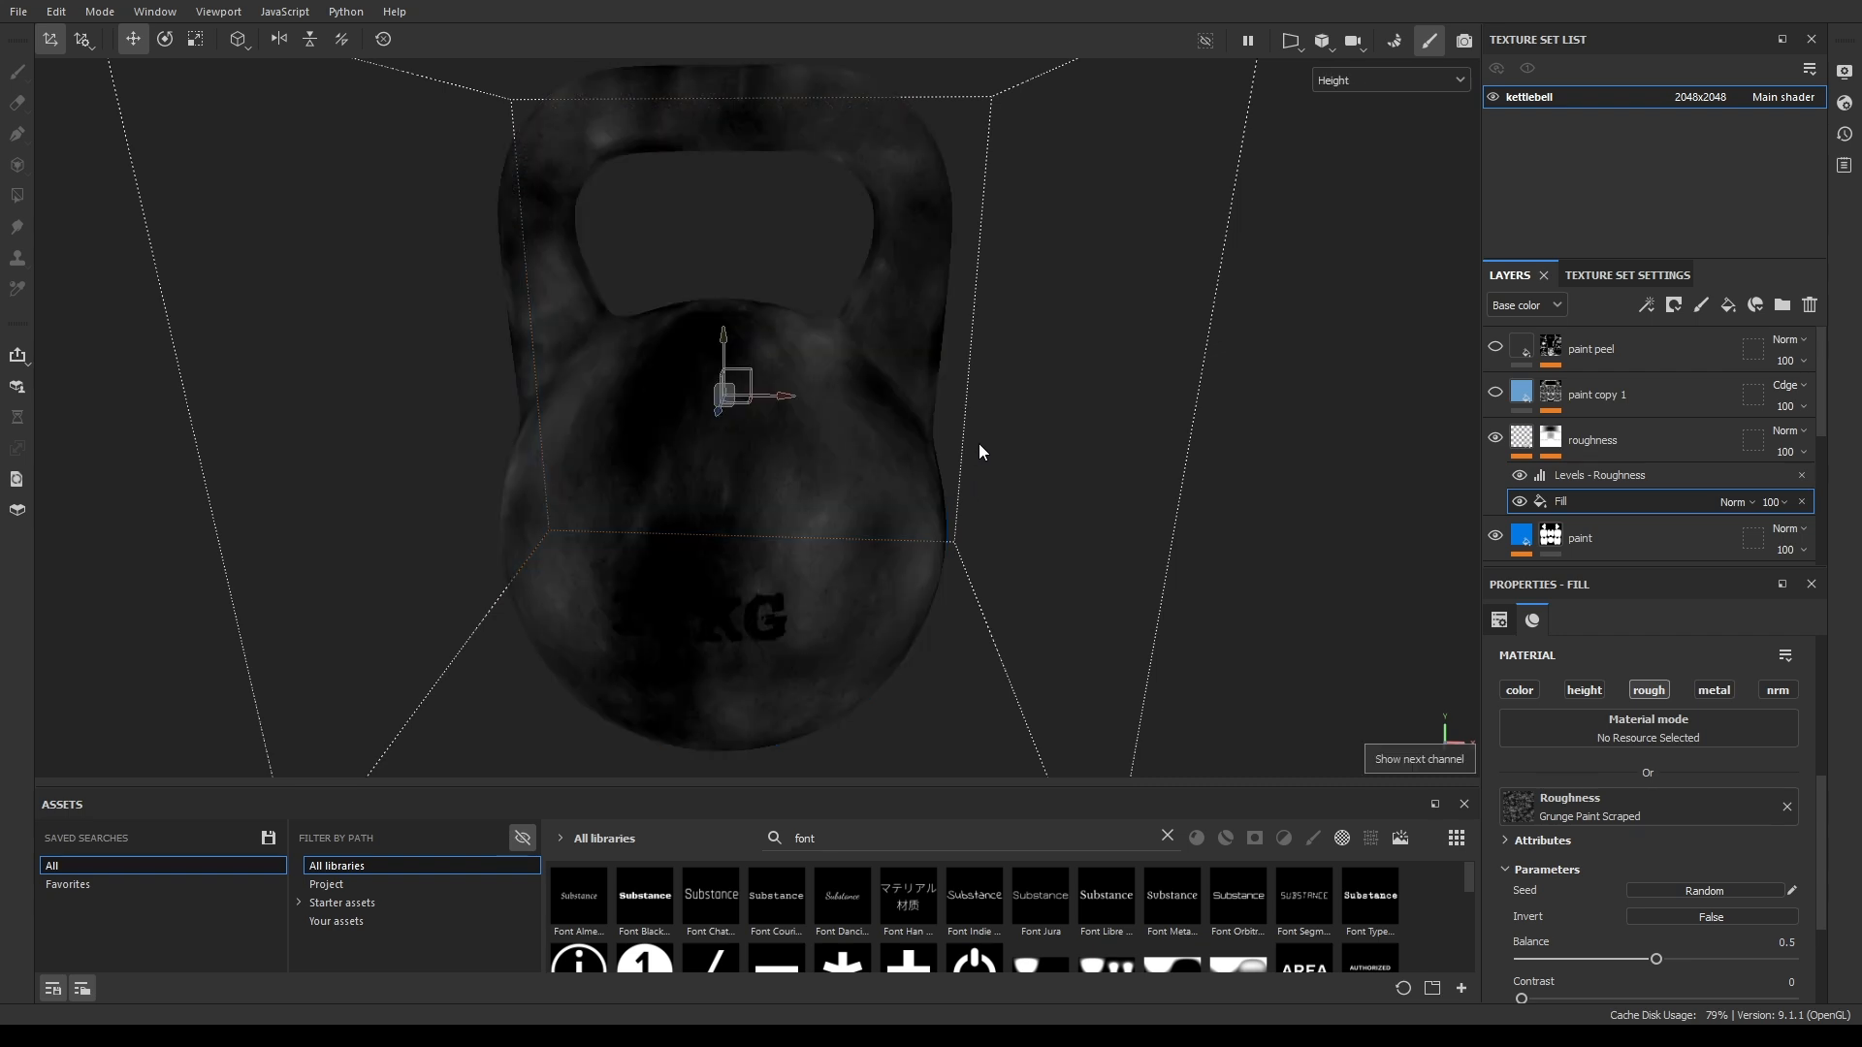
{"action": "key", "text": "c"}
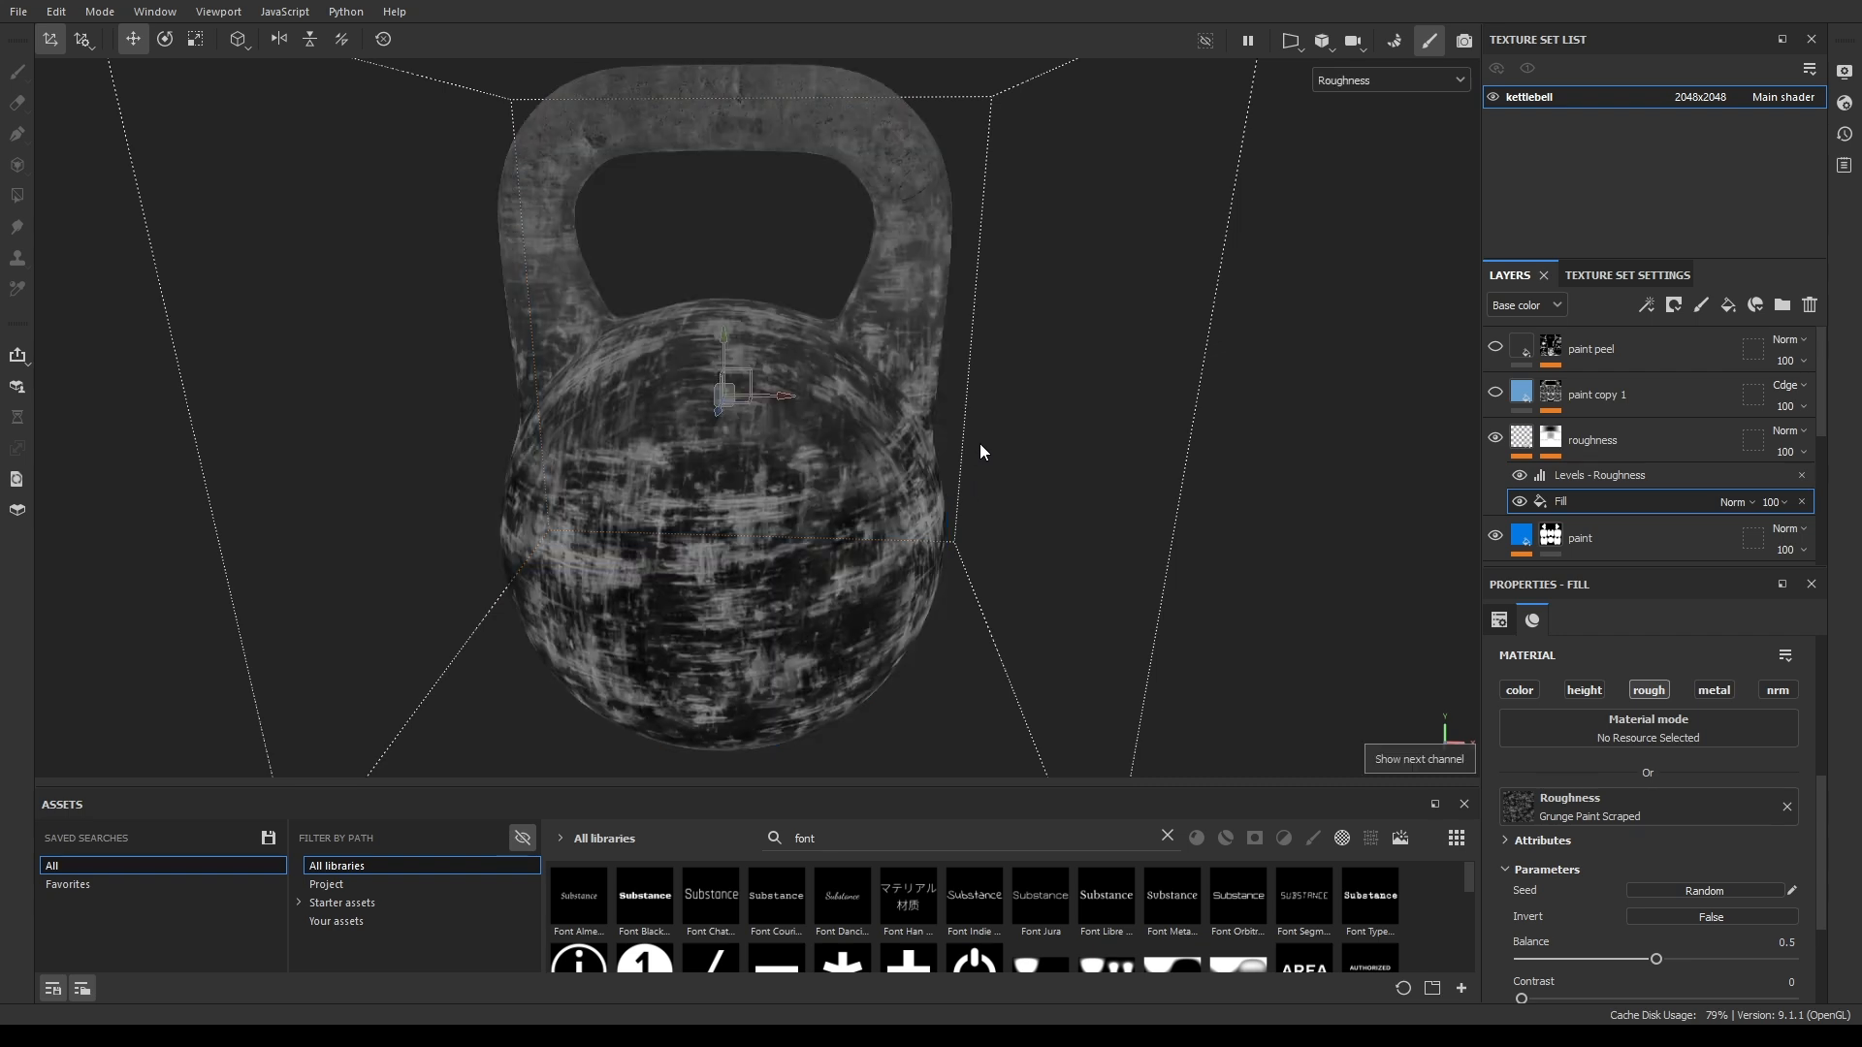
Examine the scraped pattern in the roughness channel from several angles and up close on the ball.
{"action": "left_click_drag", "start_coordinate": [979, 449], "coordinate": [1074, 410], "text": "alt"}
{"action": "middle_click_drag", "start_coordinate": [1034, 407], "coordinate": [1114, 353], "text": "alt"}
{"action": "right_click_drag", "start_coordinate": [1114, 353], "coordinate": [1114, 441], "text": "alt"}
{"action": "left_click_drag", "start_coordinate": [1114, 440], "coordinate": [908, 521], "text": "alt"}
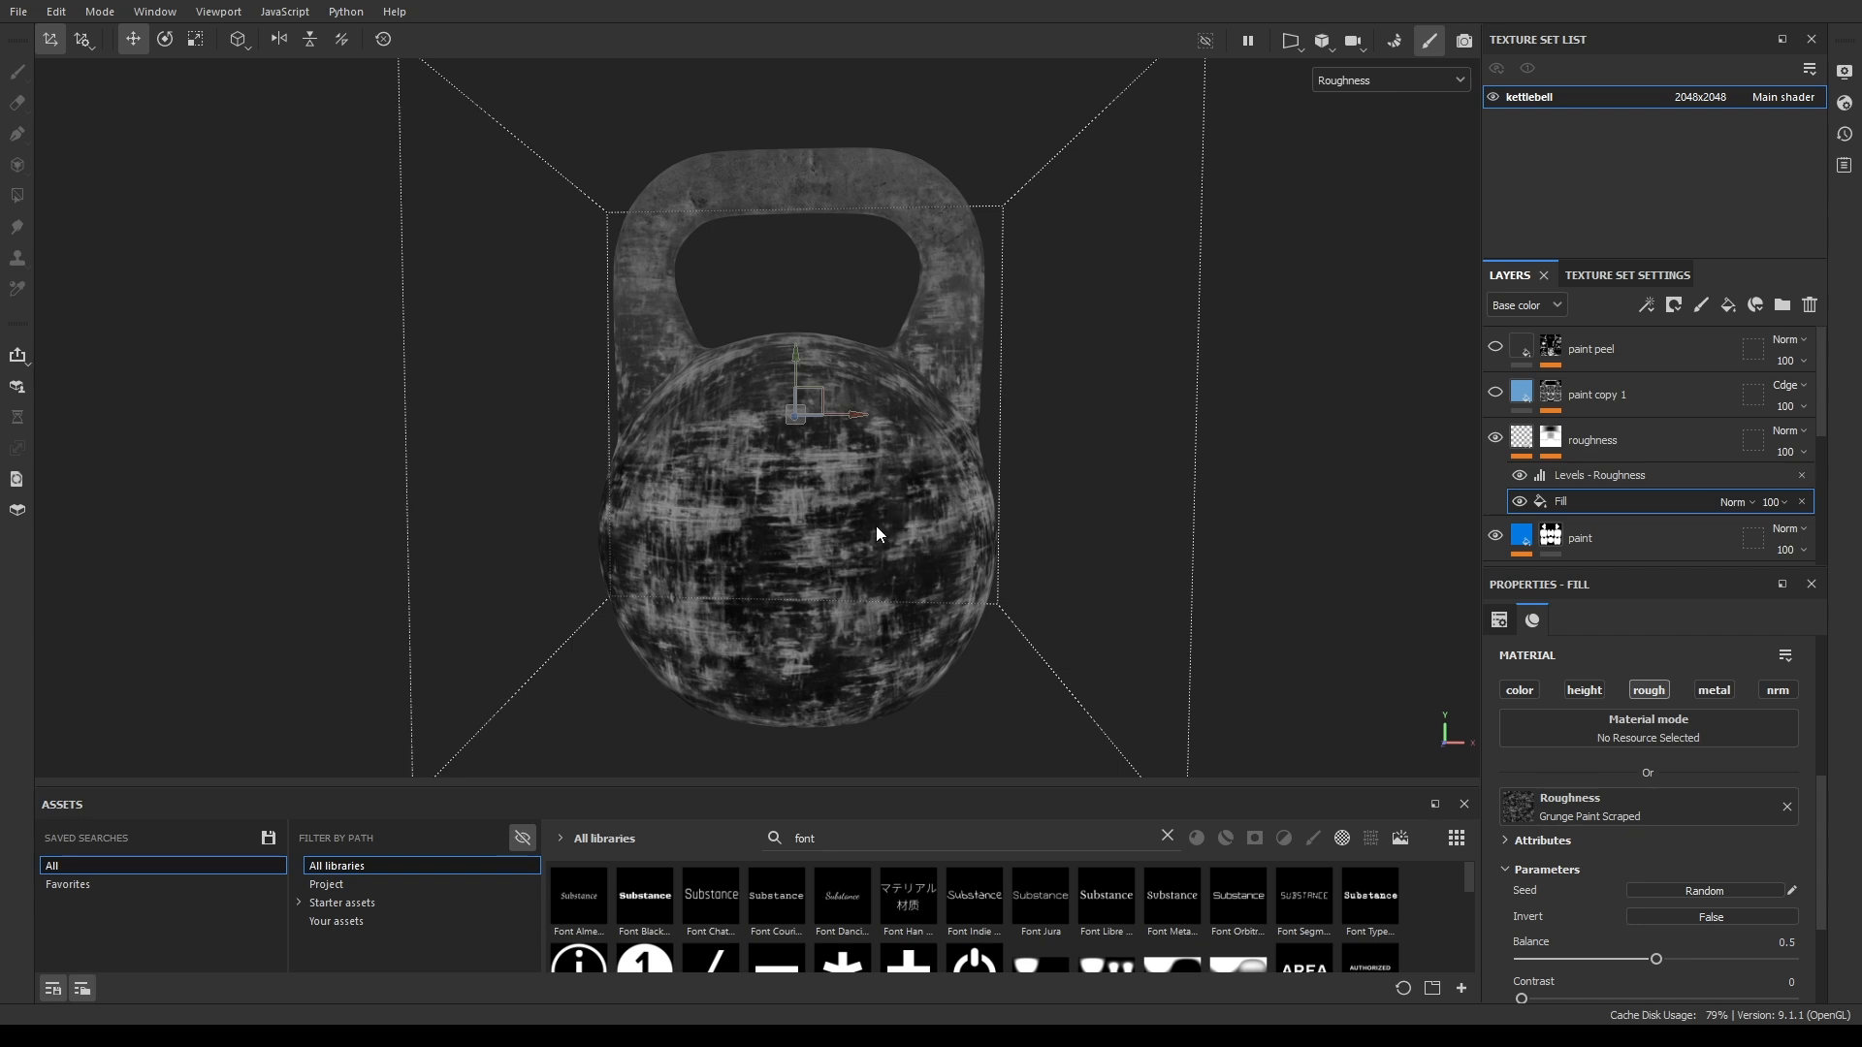
{"action": "scroll", "coordinate": [876, 528], "scroll_direction": "up", "scroll_amount": 3}
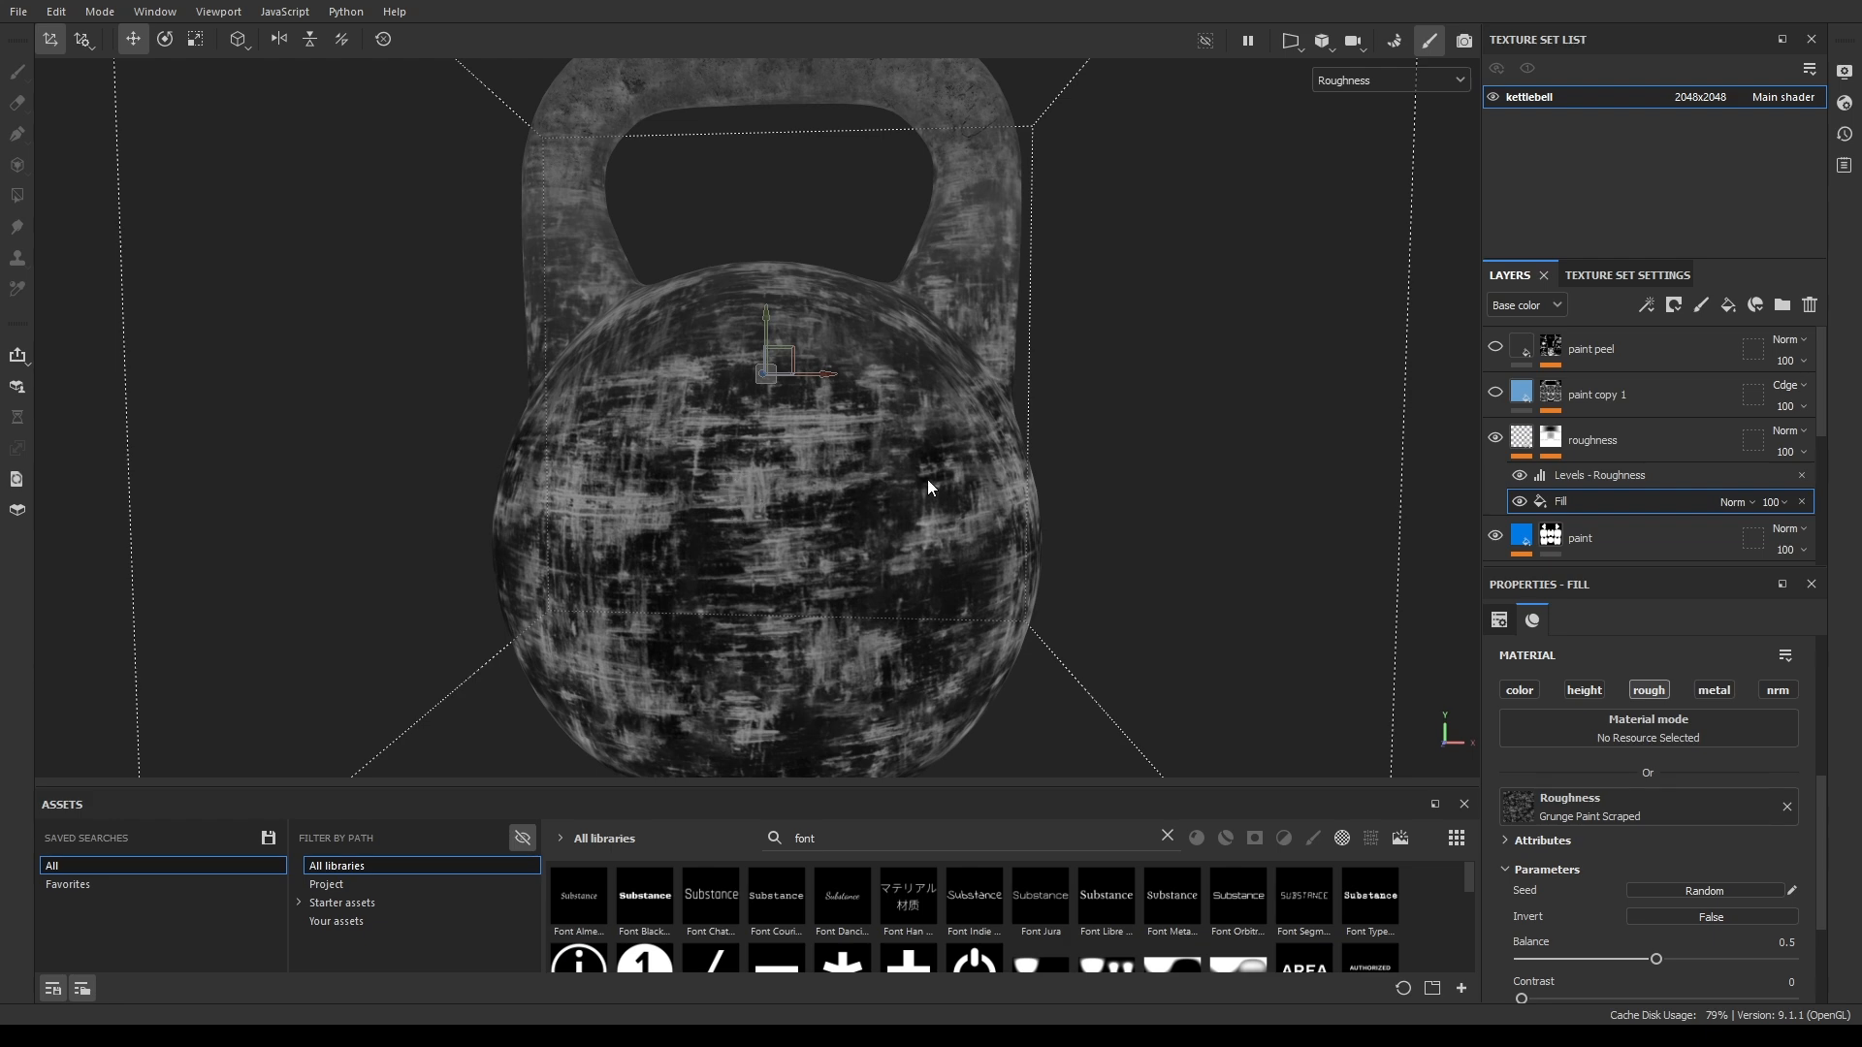
{"action": "left_click_drag", "start_coordinate": [927, 479], "coordinate": [1096, 483], "text": "alt"}
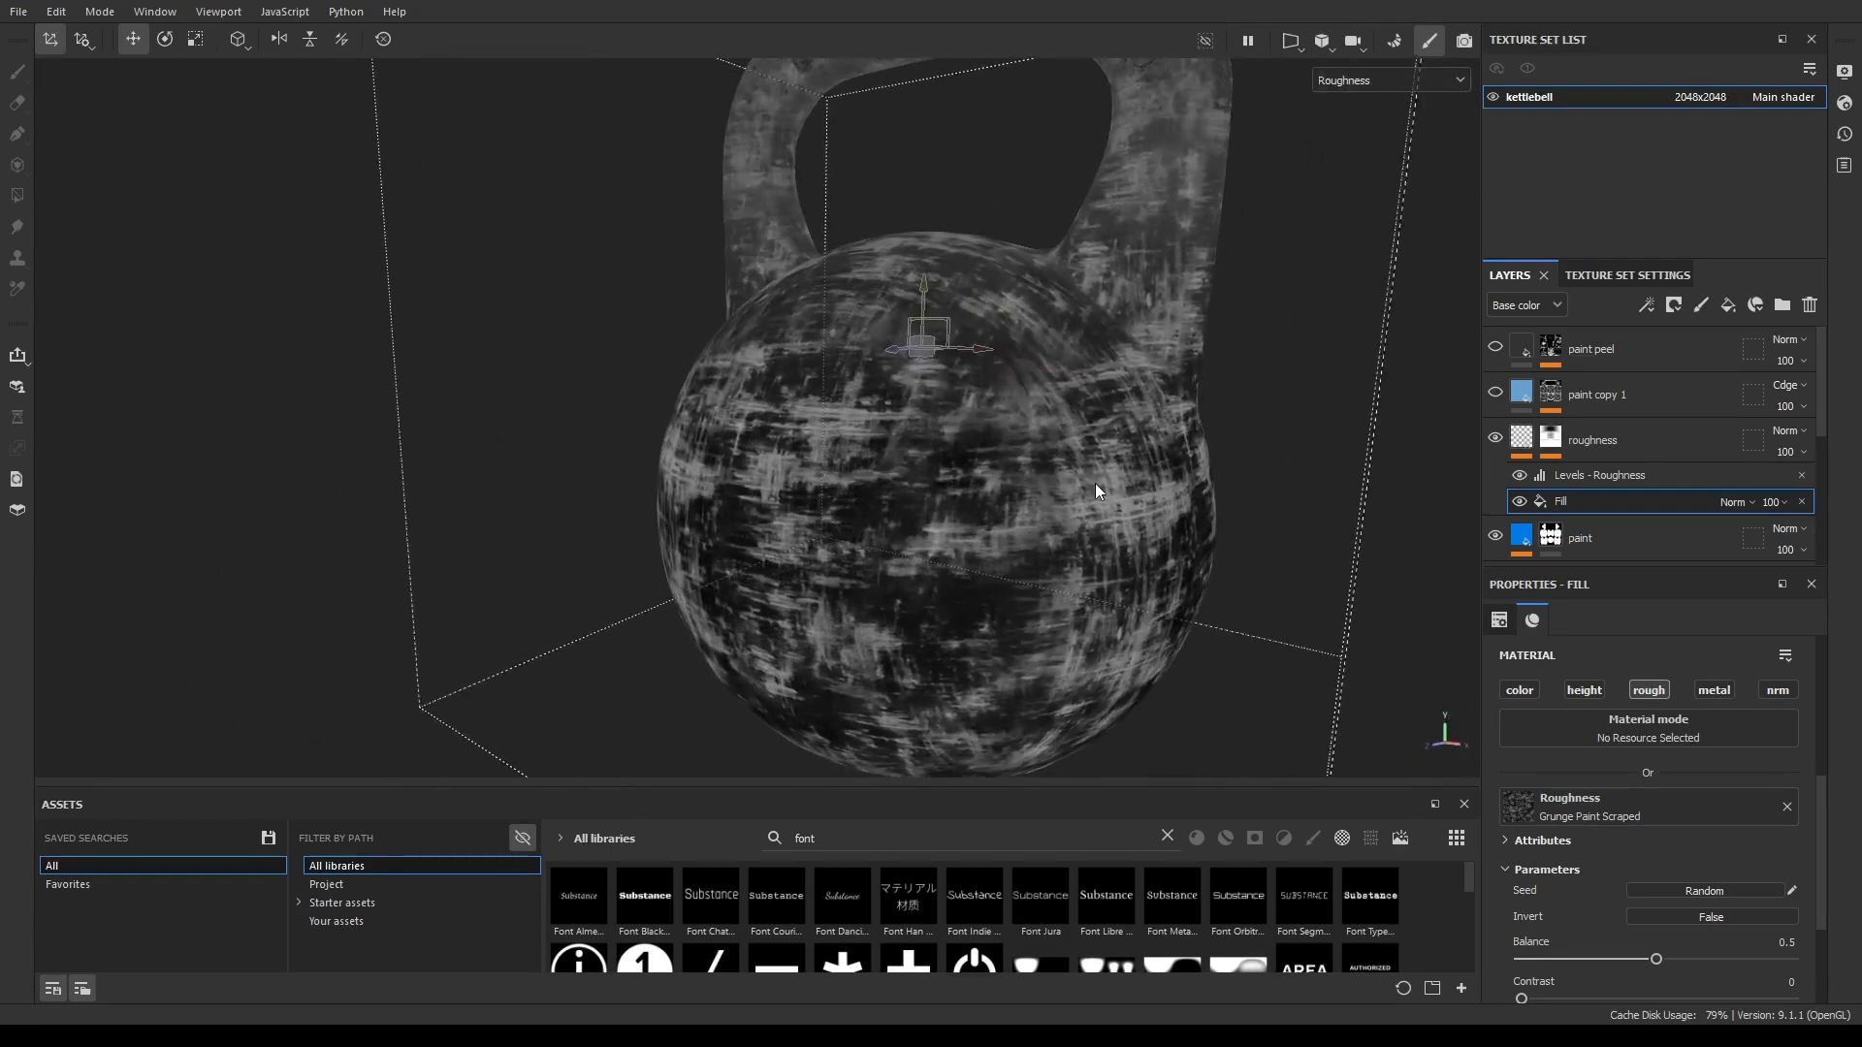
{"action": "middle_click_drag", "start_coordinate": [1095, 483], "coordinate": [840, 361], "text": "alt"}
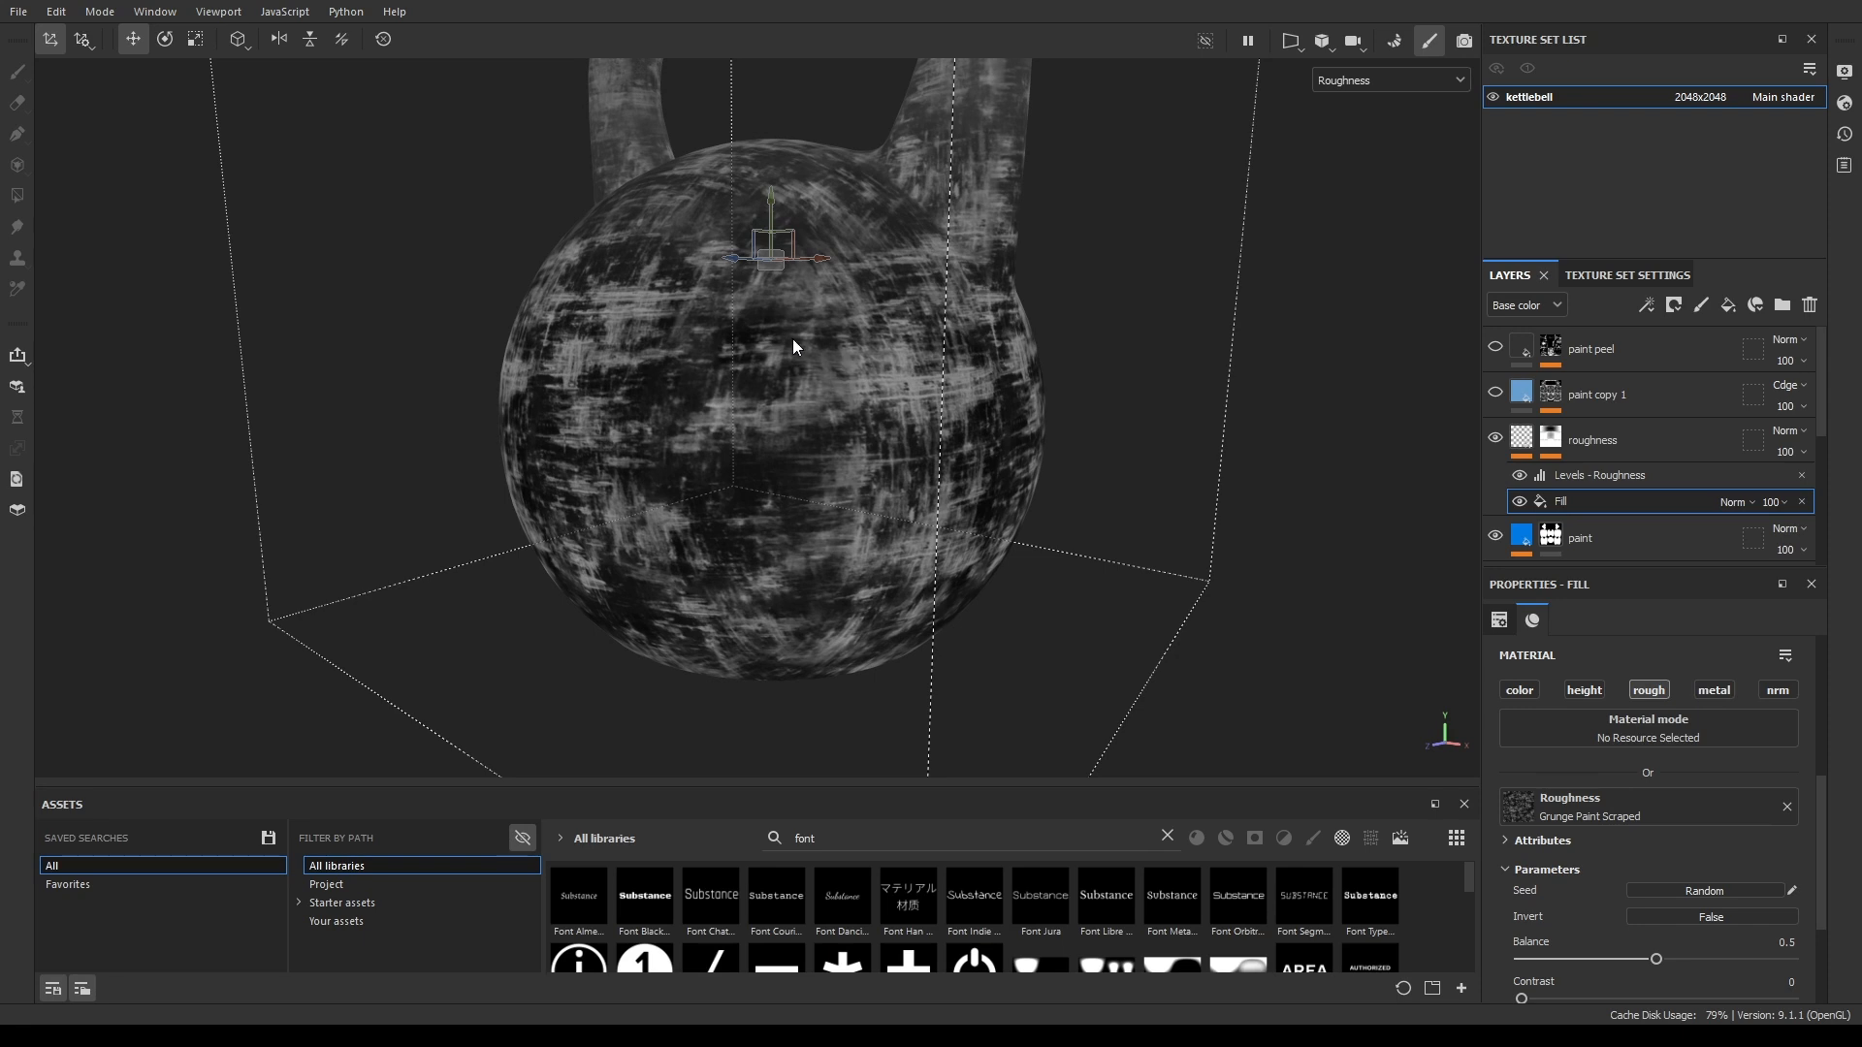
{"action": "right_click_drag", "start_coordinate": [709, 483], "coordinate": [1004, 617], "text": "alt"}
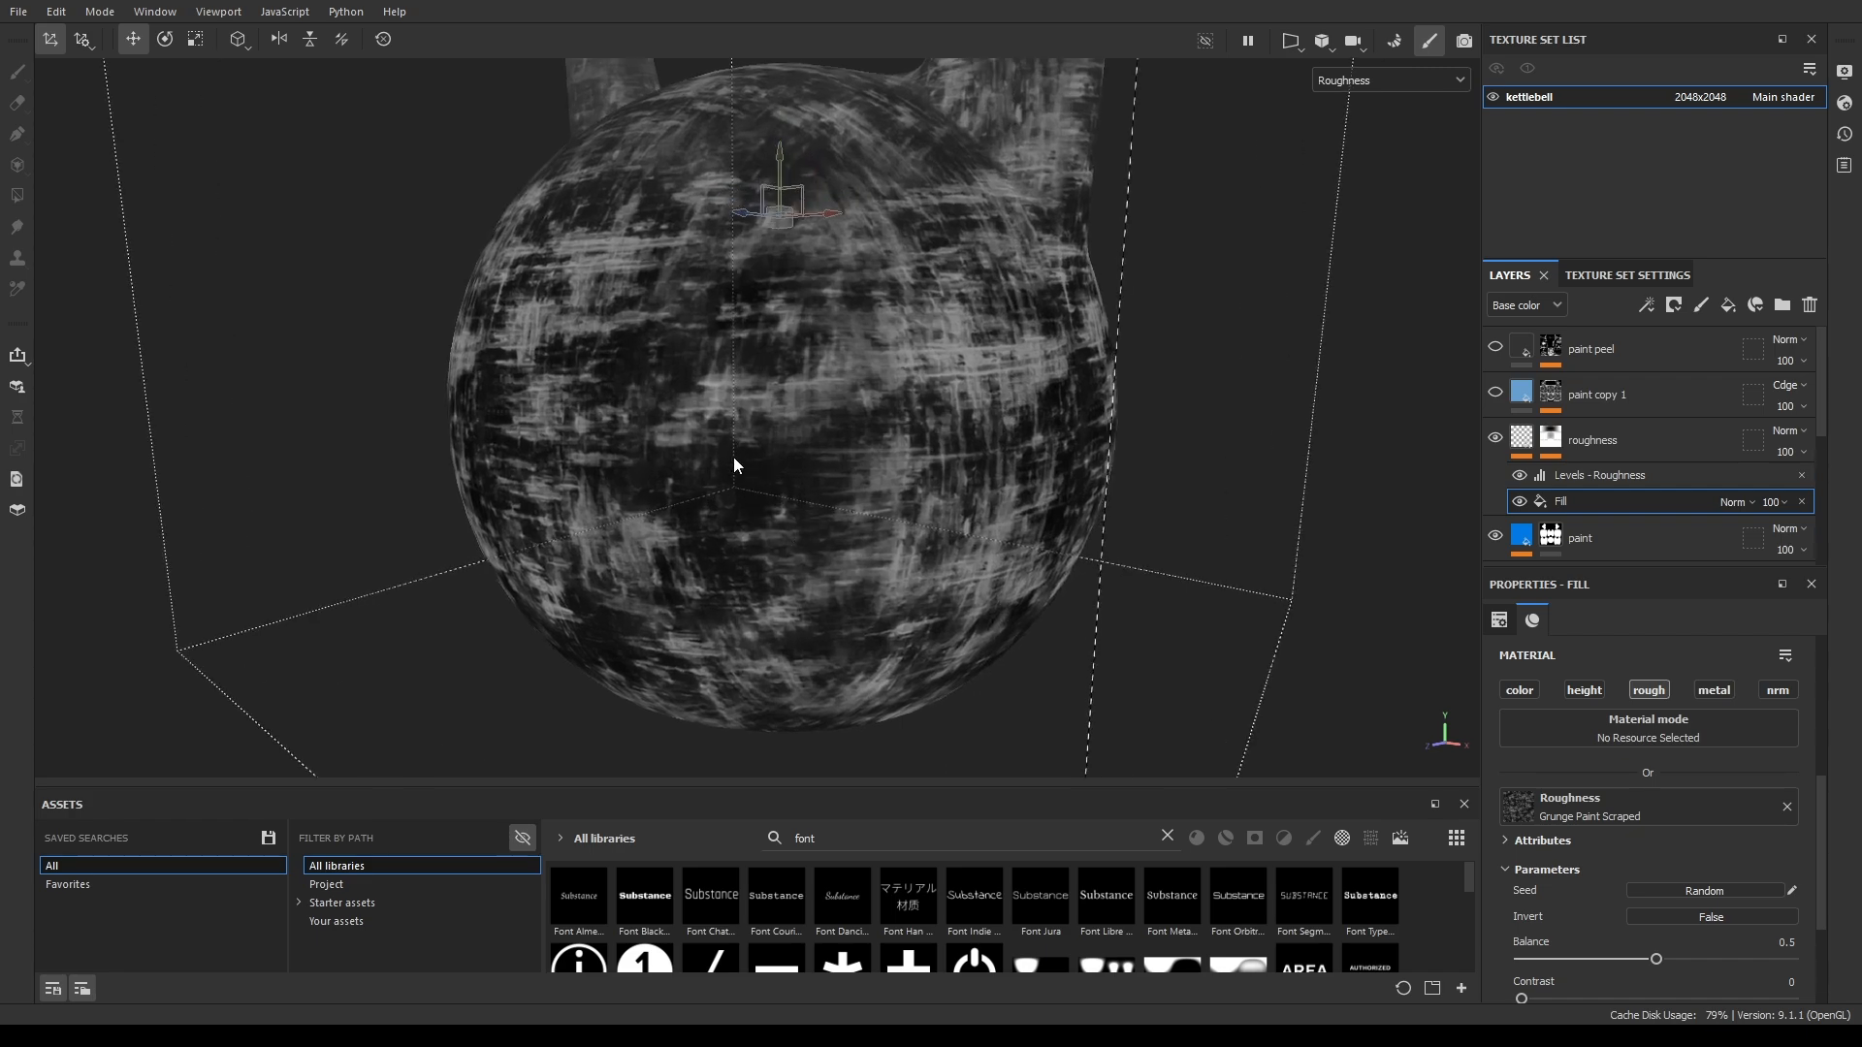
Compare the reflections in the material view with the roughness channel around the ball and the engraved 12KG.
{"action": "key", "text": "m"}
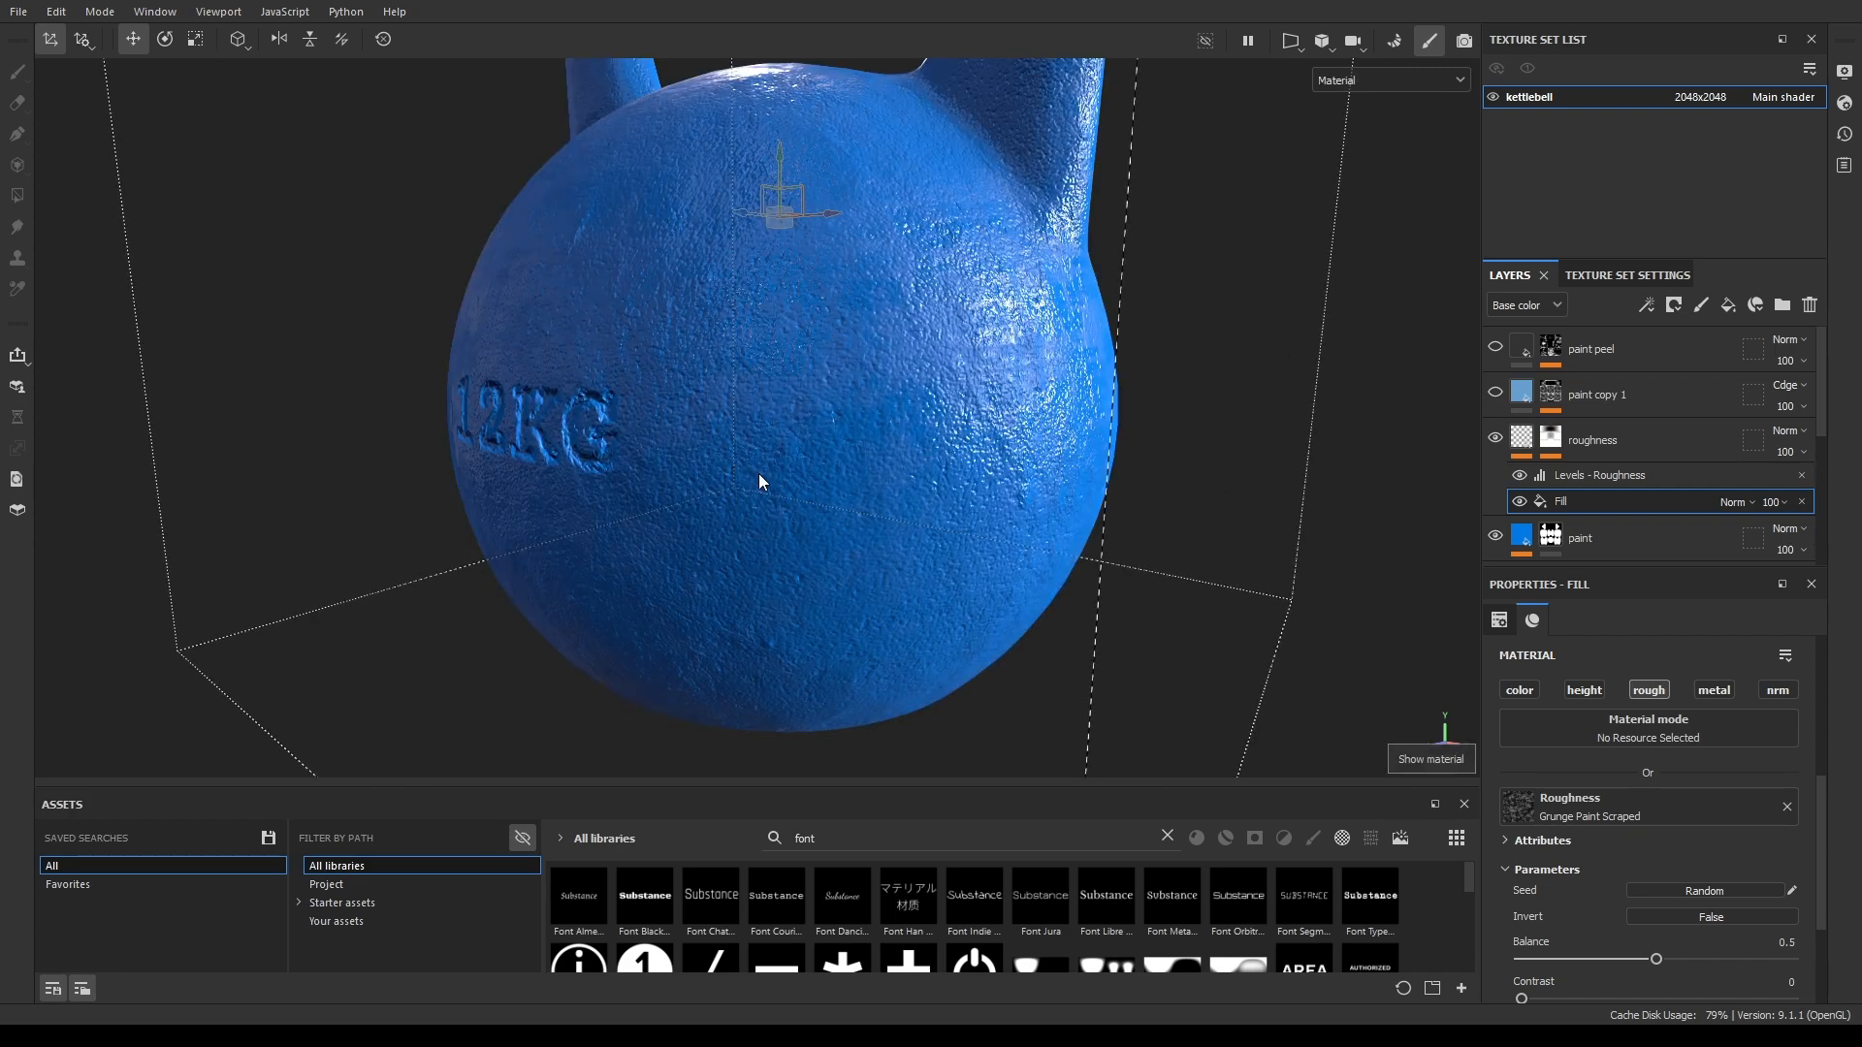
{"action": "left_click_drag", "start_coordinate": [759, 473], "coordinate": [586, 544], "text": "alt"}
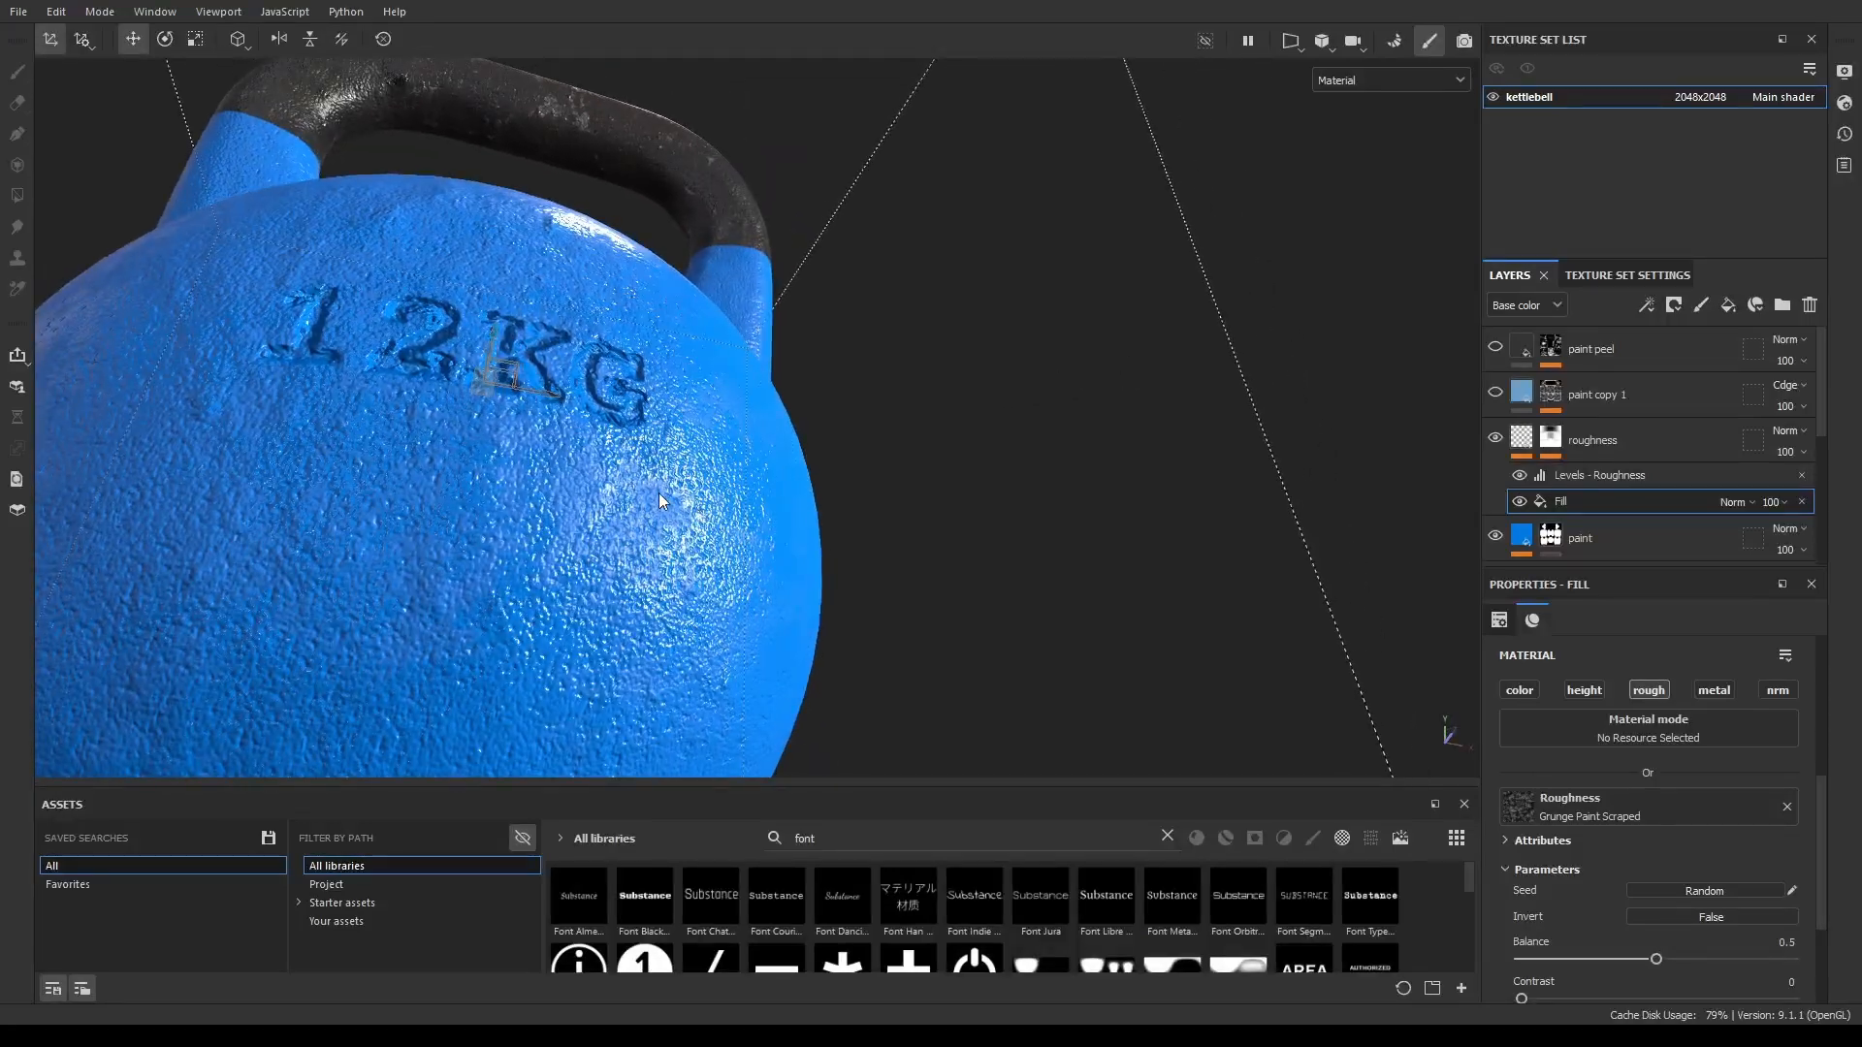
{"action": "key", "text": "c"}
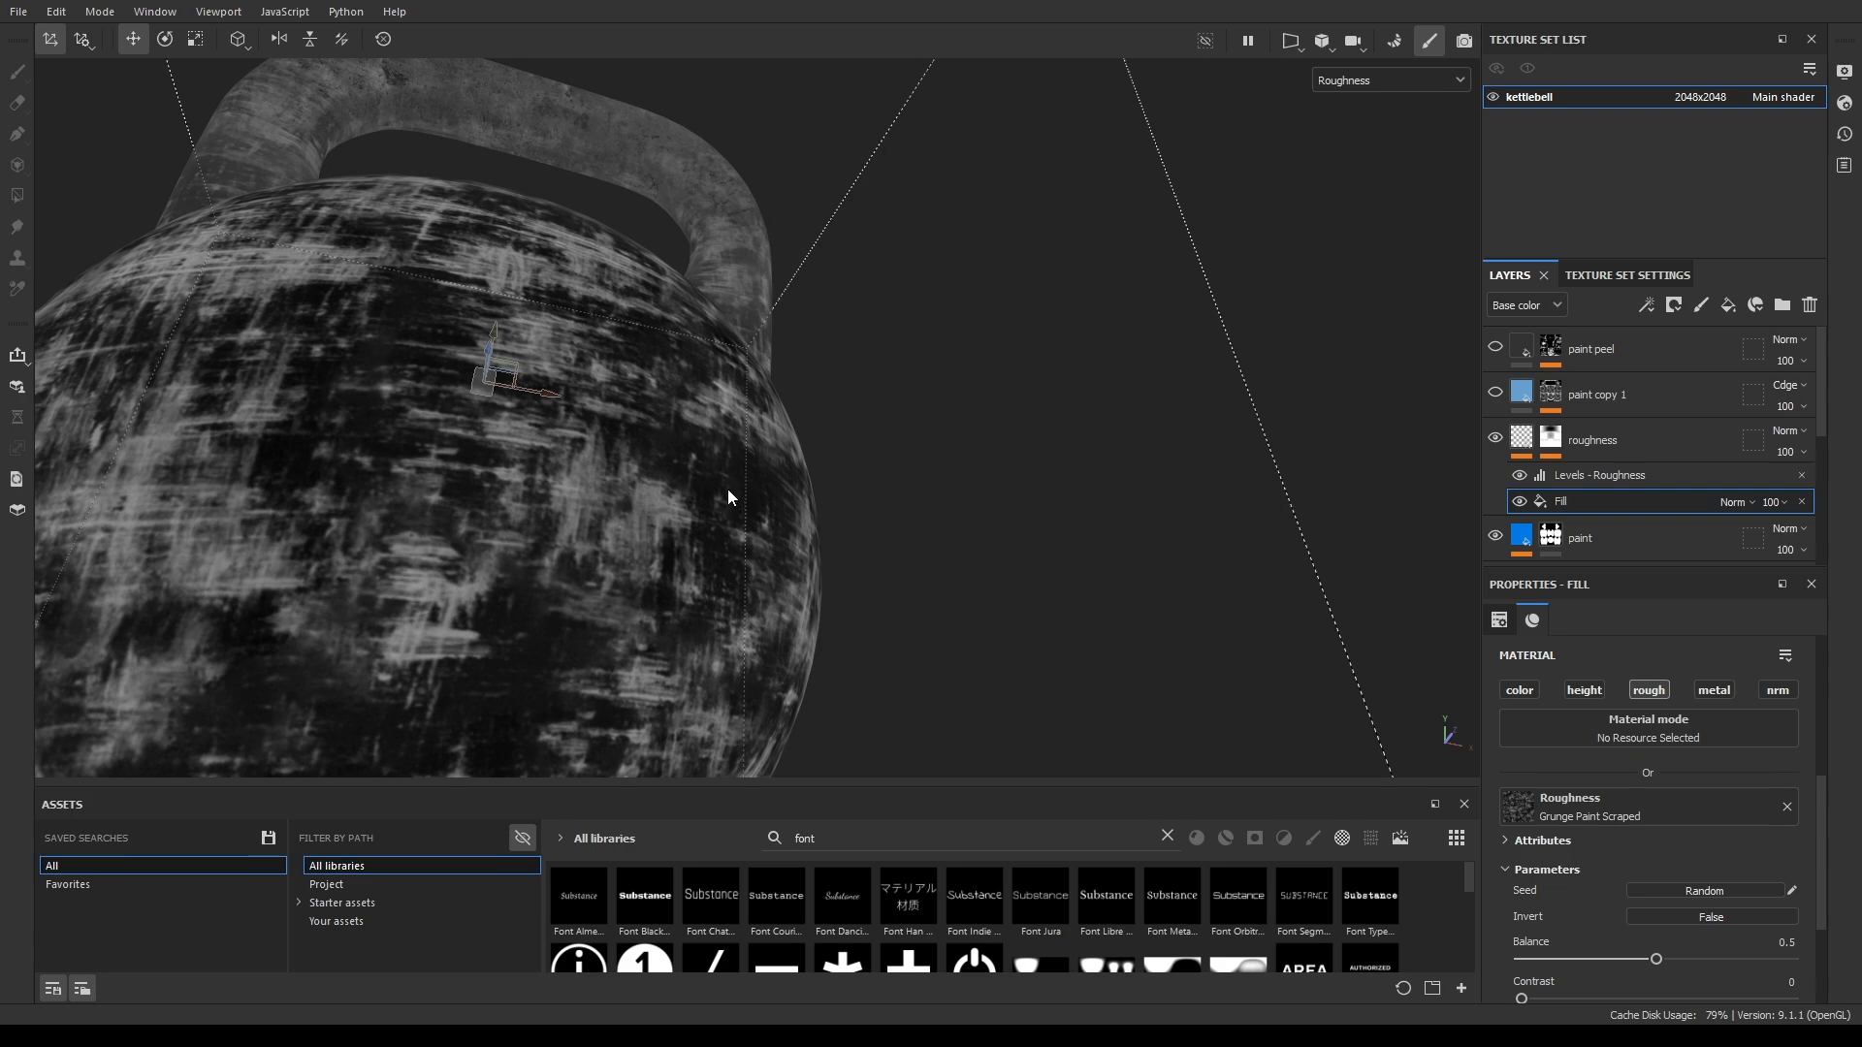
{"action": "key", "text": "m"}
{"action": "left_click_drag", "start_coordinate": [727, 489], "coordinate": [748, 639], "text": "alt"}
{"action": "scroll", "coordinate": [669, 442], "scroll_direction": "down", "scroll_amount": 4}
{"action": "middle_click_drag", "start_coordinate": [806, 339], "coordinate": [955, 441], "text": "alt"}
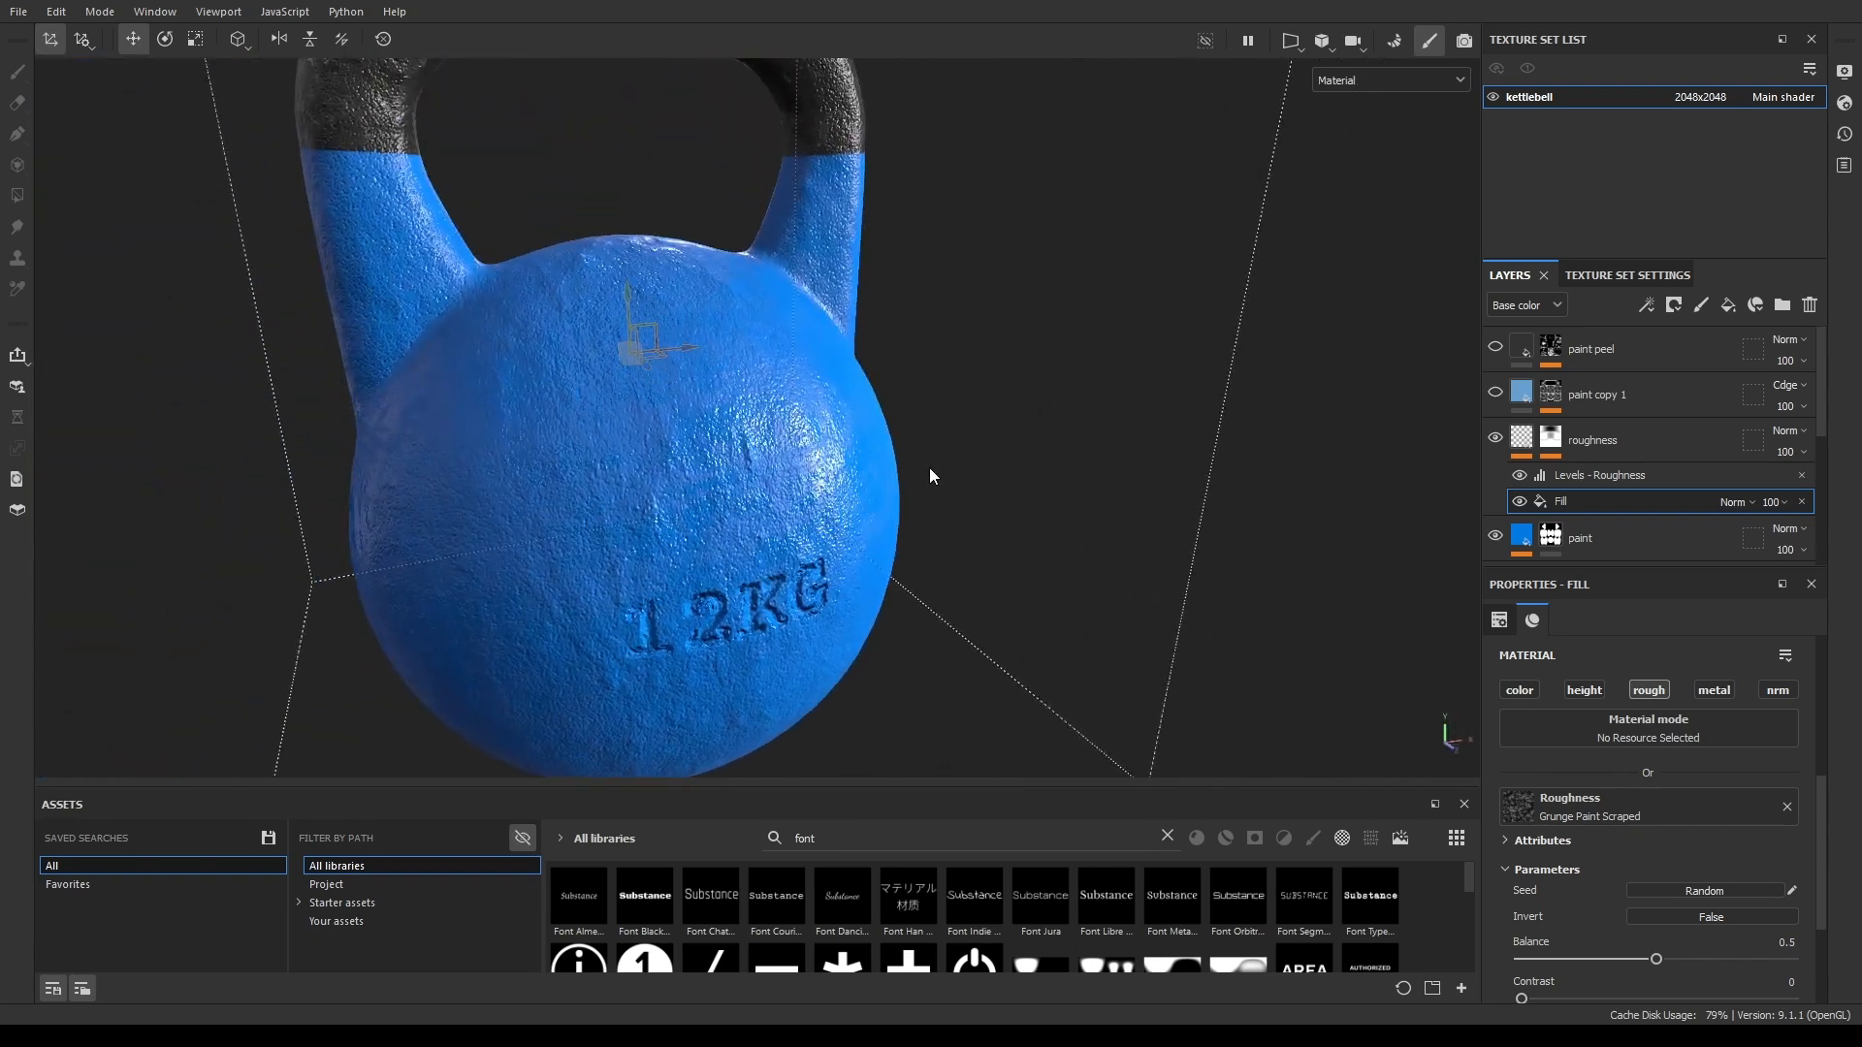
{"action": "left_click_drag", "start_coordinate": [929, 467], "coordinate": [801, 481], "text": "alt"}
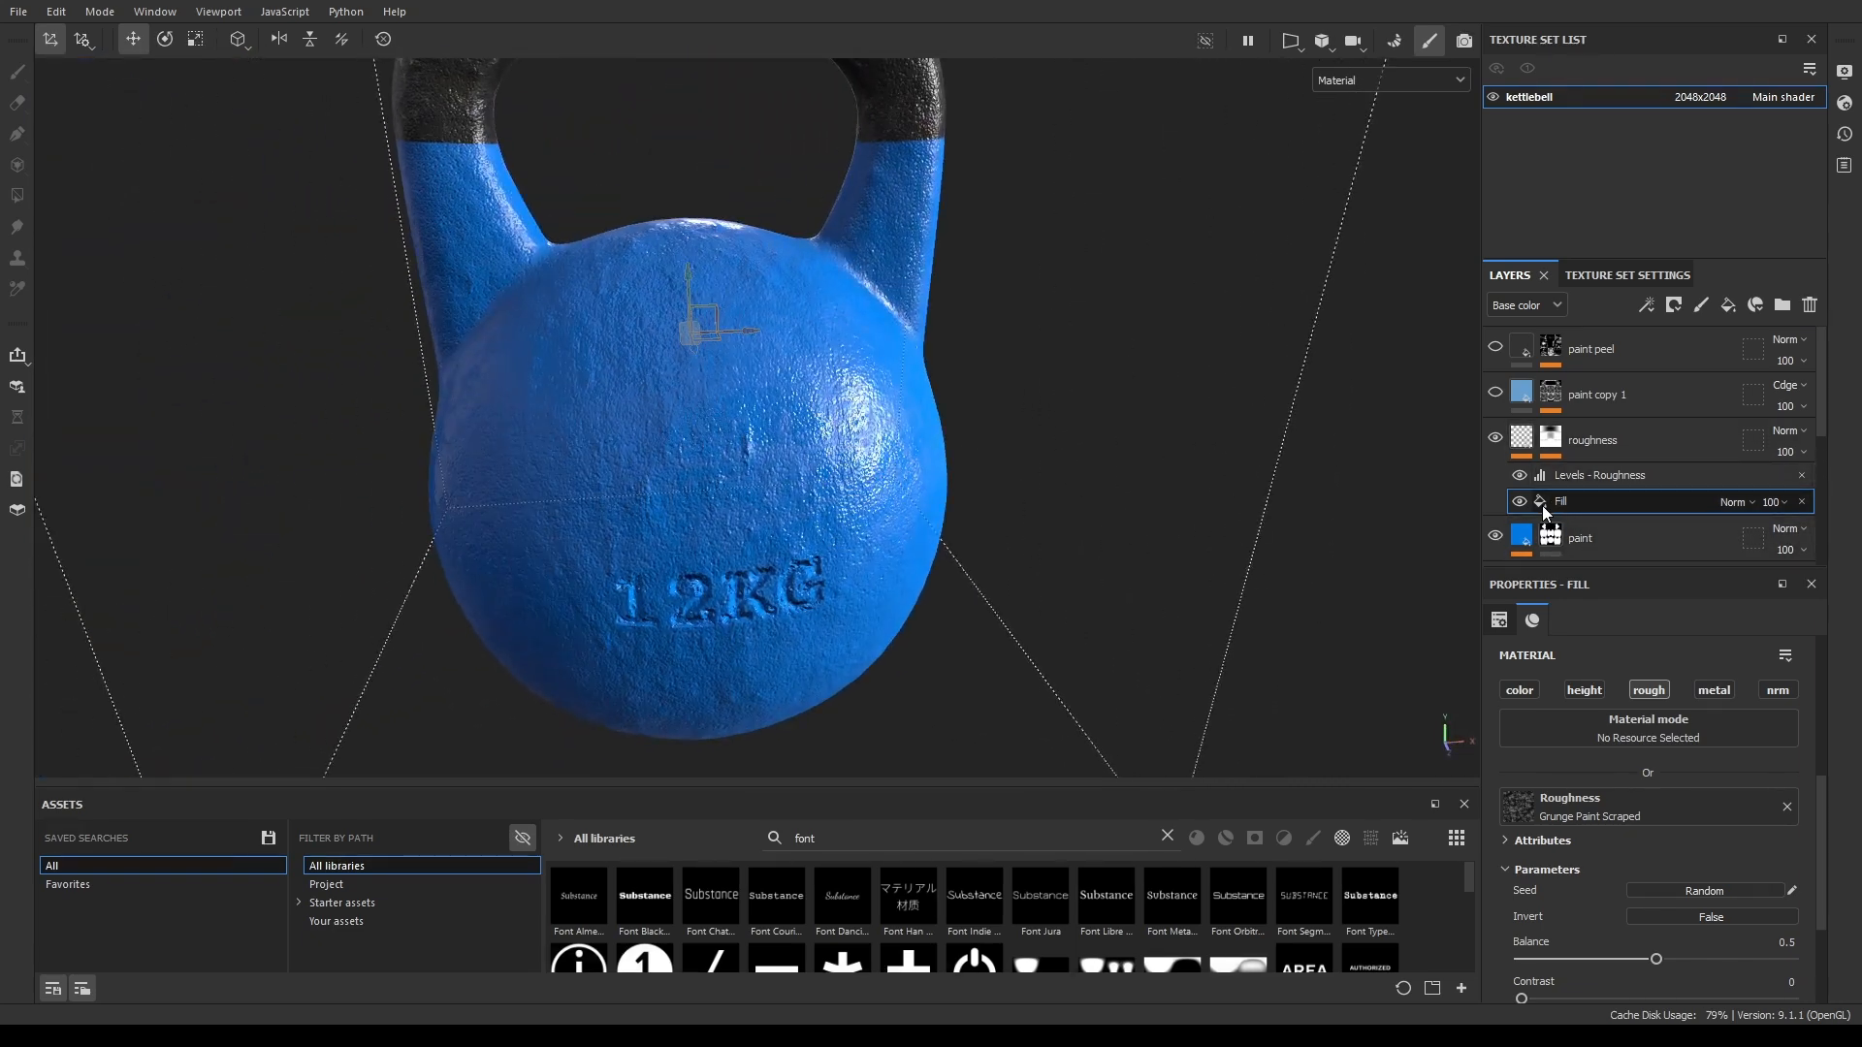
Raise the output black level to 0.213 in the roughness layer's Levels effect, checking both the roughness channel and the shaded material.
{"action": "left_click", "coordinate": [1592, 474]}
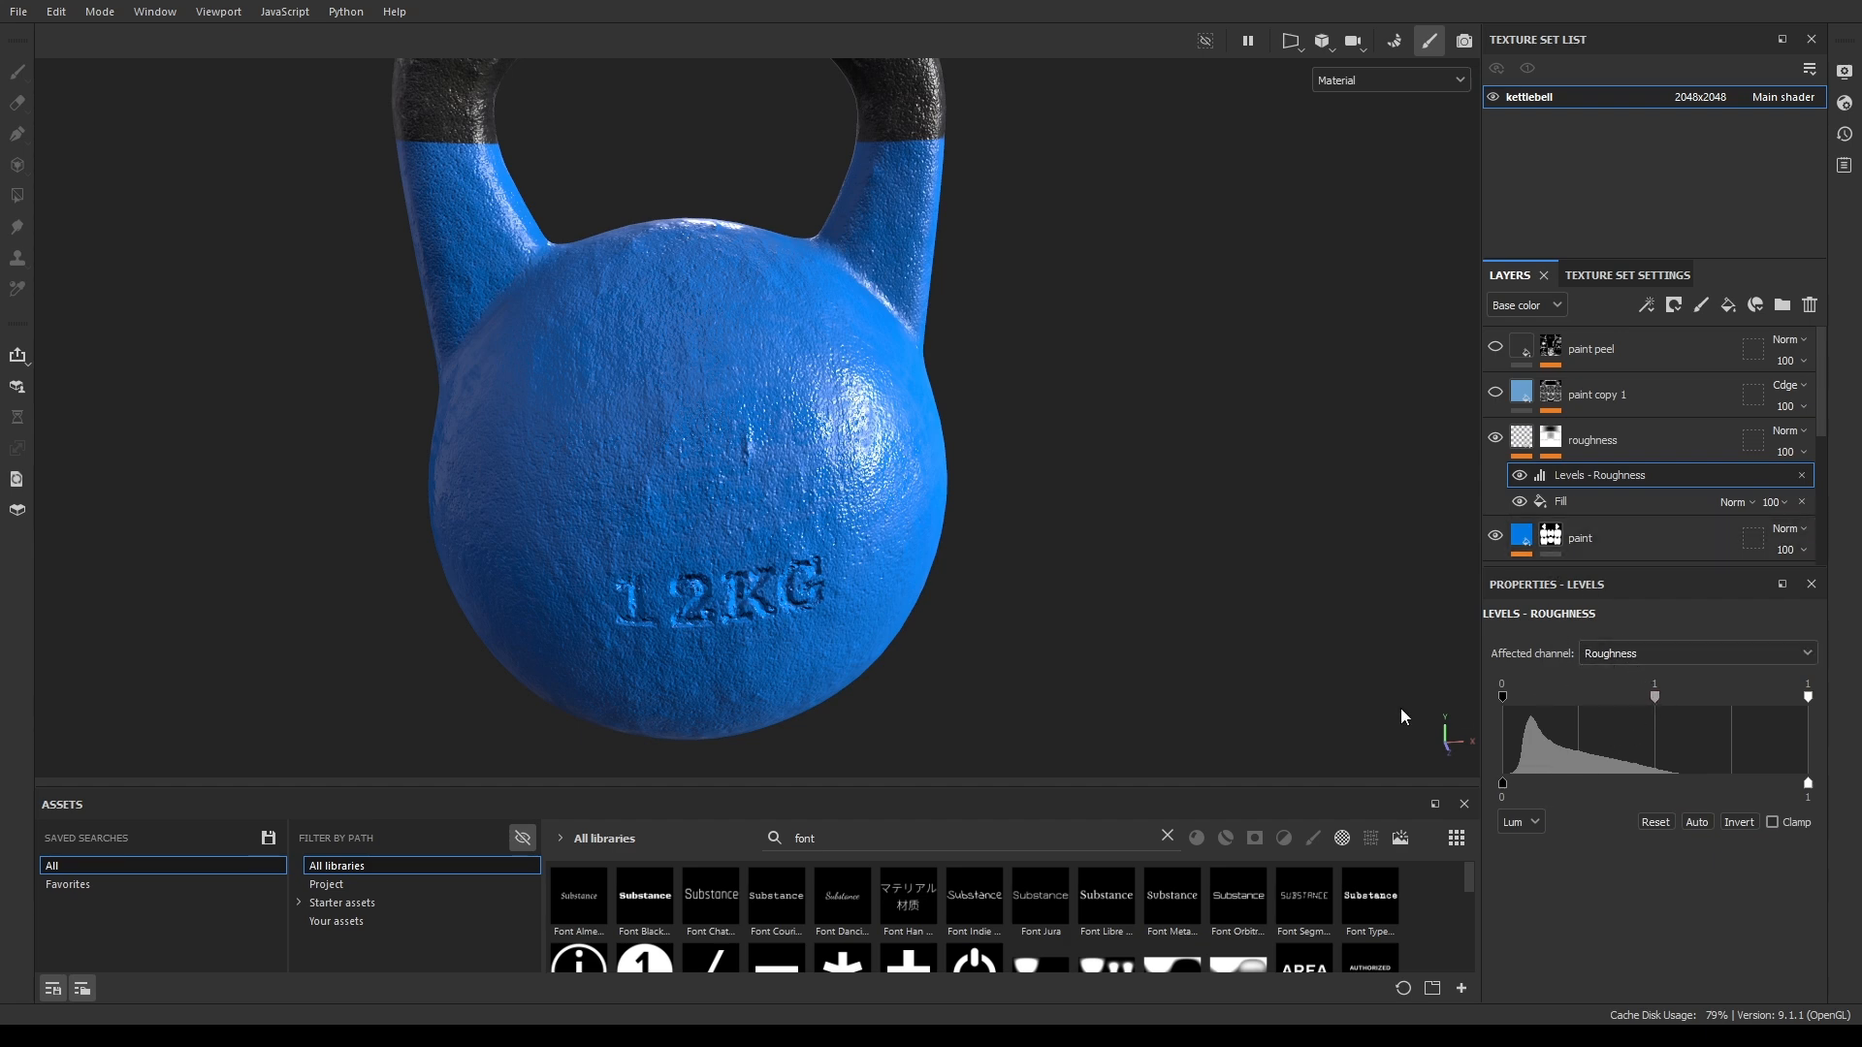
{"action": "left_click_drag", "start_coordinate": [1072, 636], "coordinate": [1059, 556], "text": "alt"}
{"action": "middle_click_drag", "start_coordinate": [1088, 549], "coordinate": [1067, 490], "text": "alt"}
{"action": "key", "text": "c"}
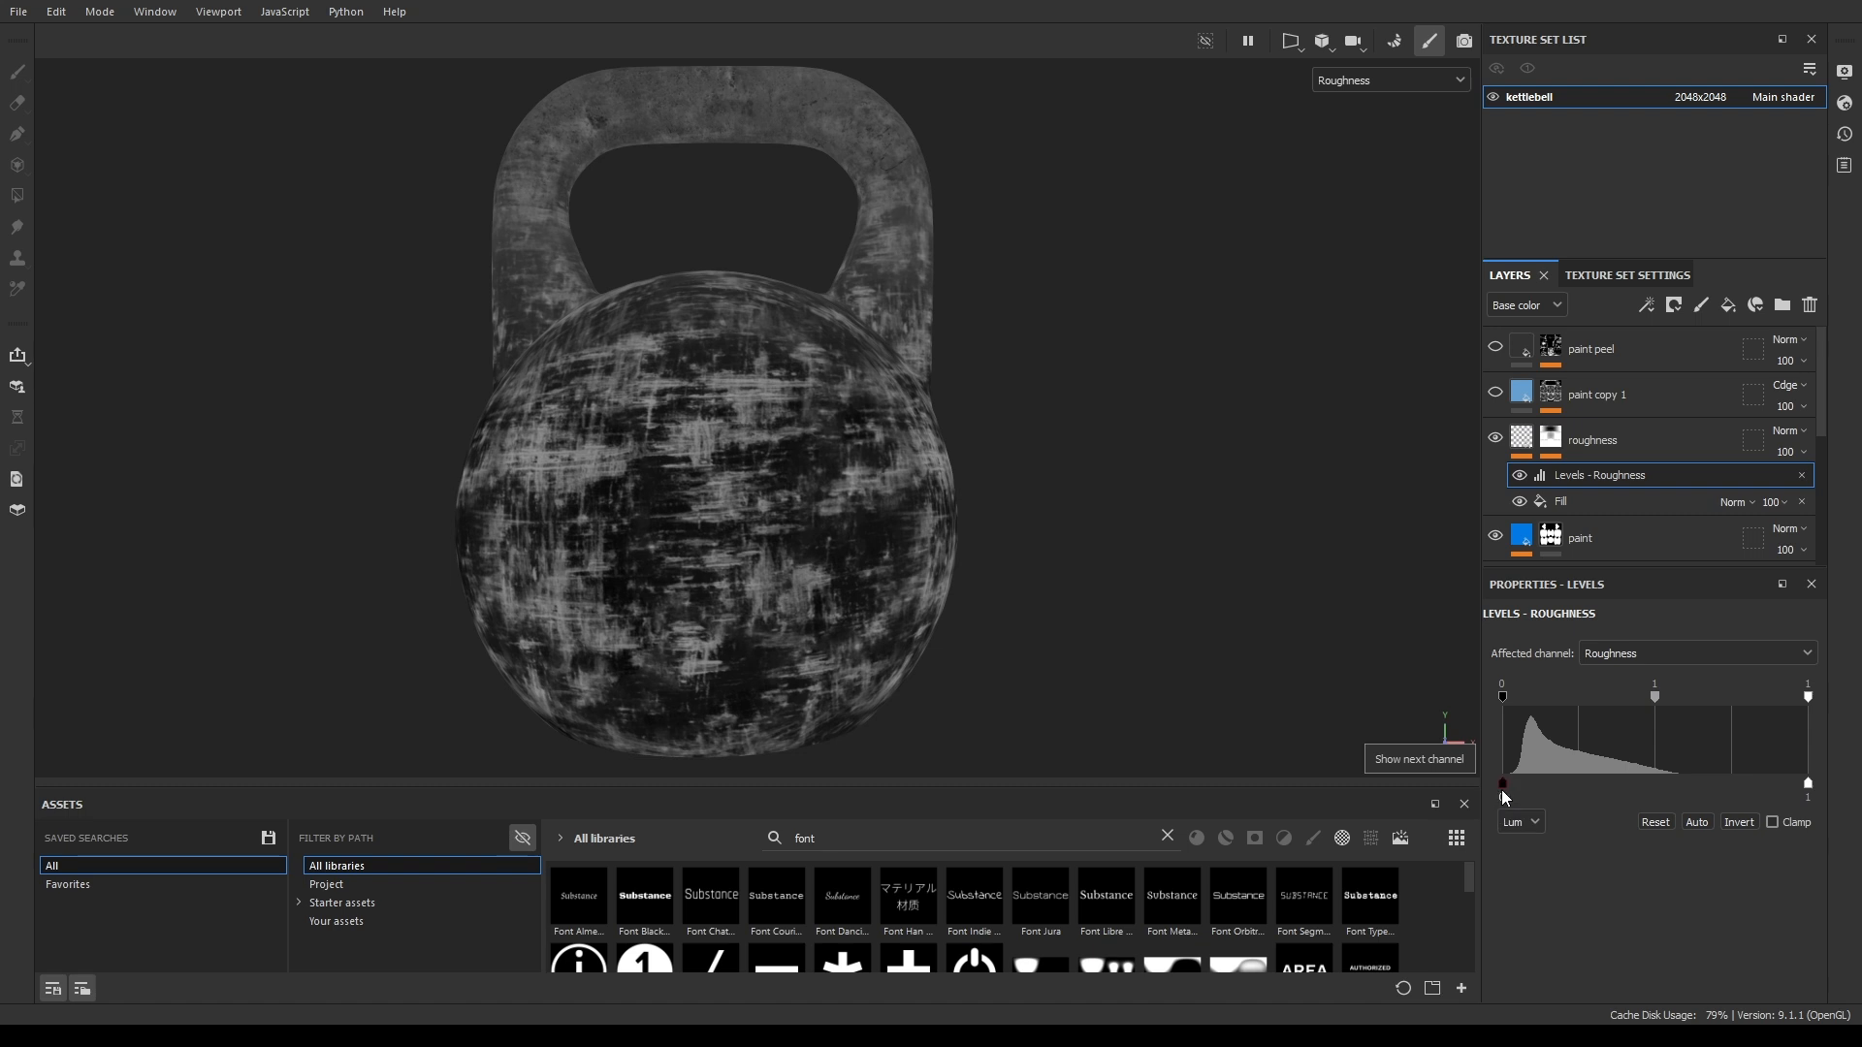
{"action": "left_click_drag", "start_coordinate": [1505, 783], "coordinate": [1590, 799]}
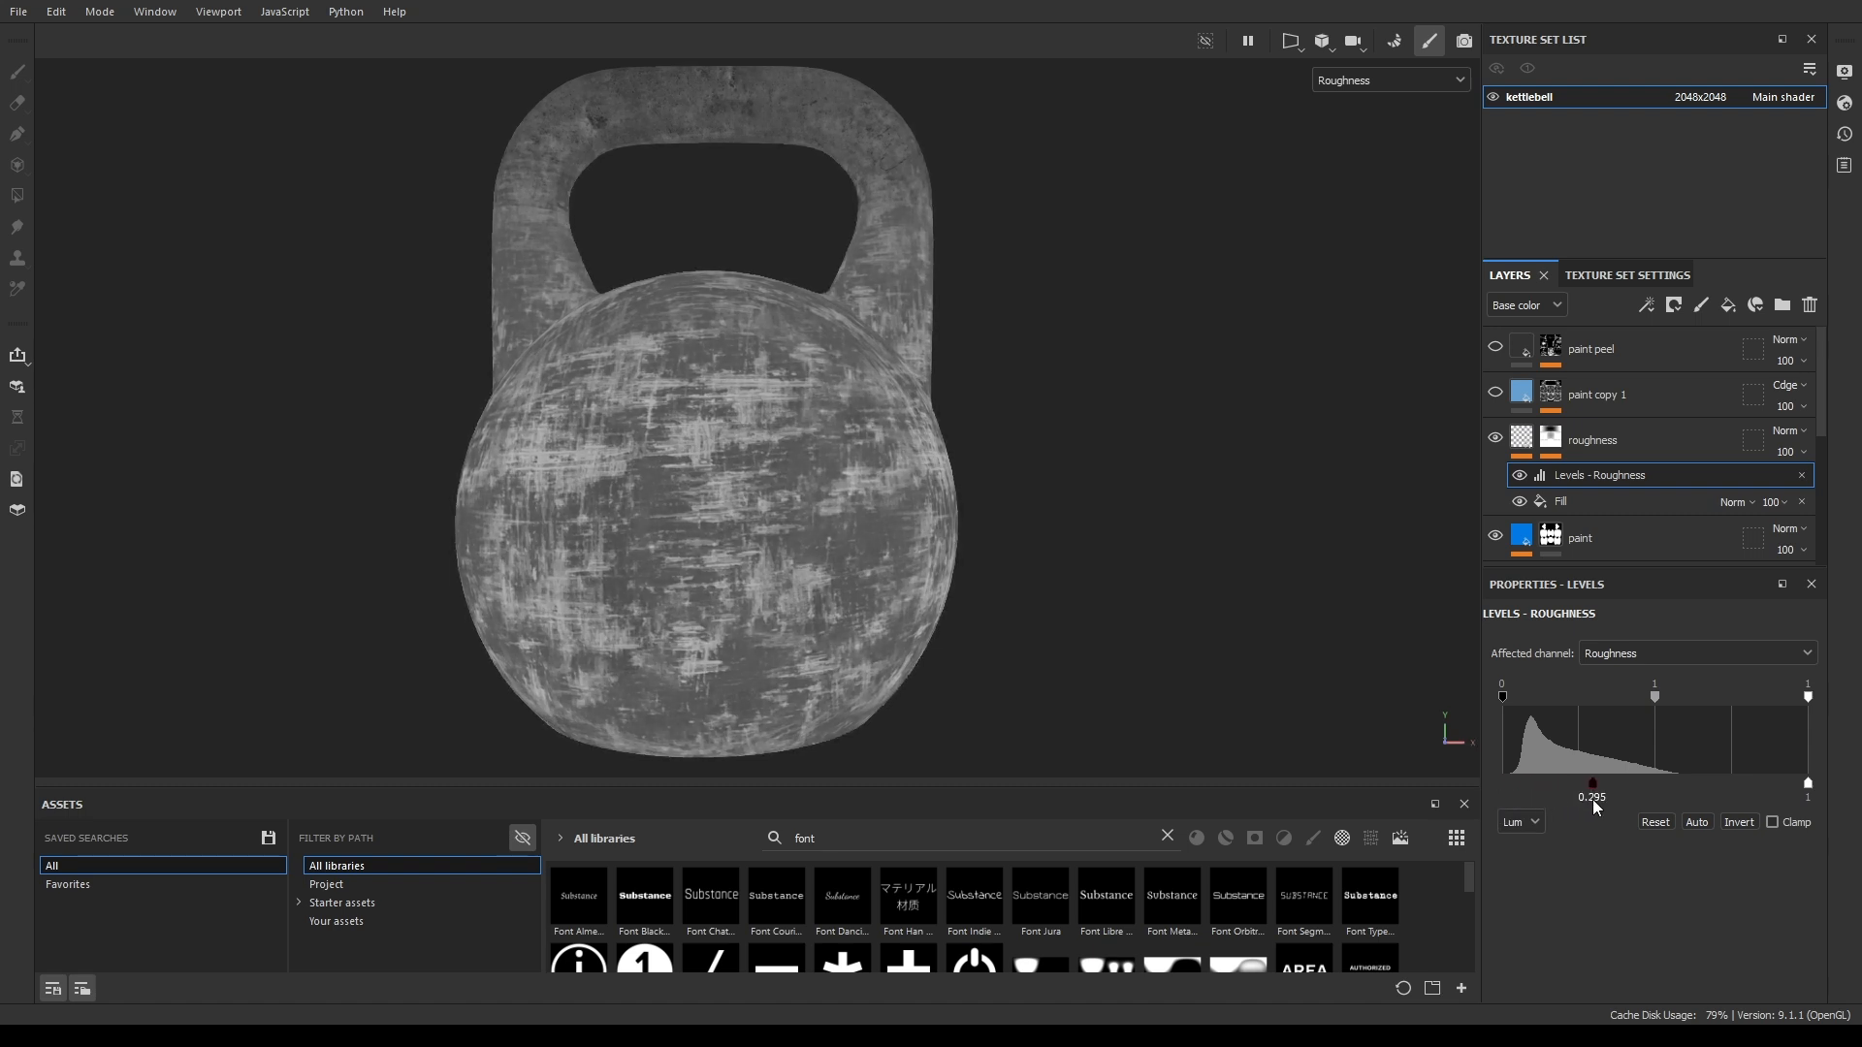
{"action": "left_click_drag", "start_coordinate": [998, 636], "coordinate": [1145, 569], "text": "alt"}
{"action": "key", "text": "m"}
{"action": "left_click_drag", "start_coordinate": [1503, 784], "coordinate": [1567, 783]}
Set the roughness Levels' output white to 0.724 and input white to 0.848, then check the kettlebell in the material view.
{"action": "key", "text": "c"}
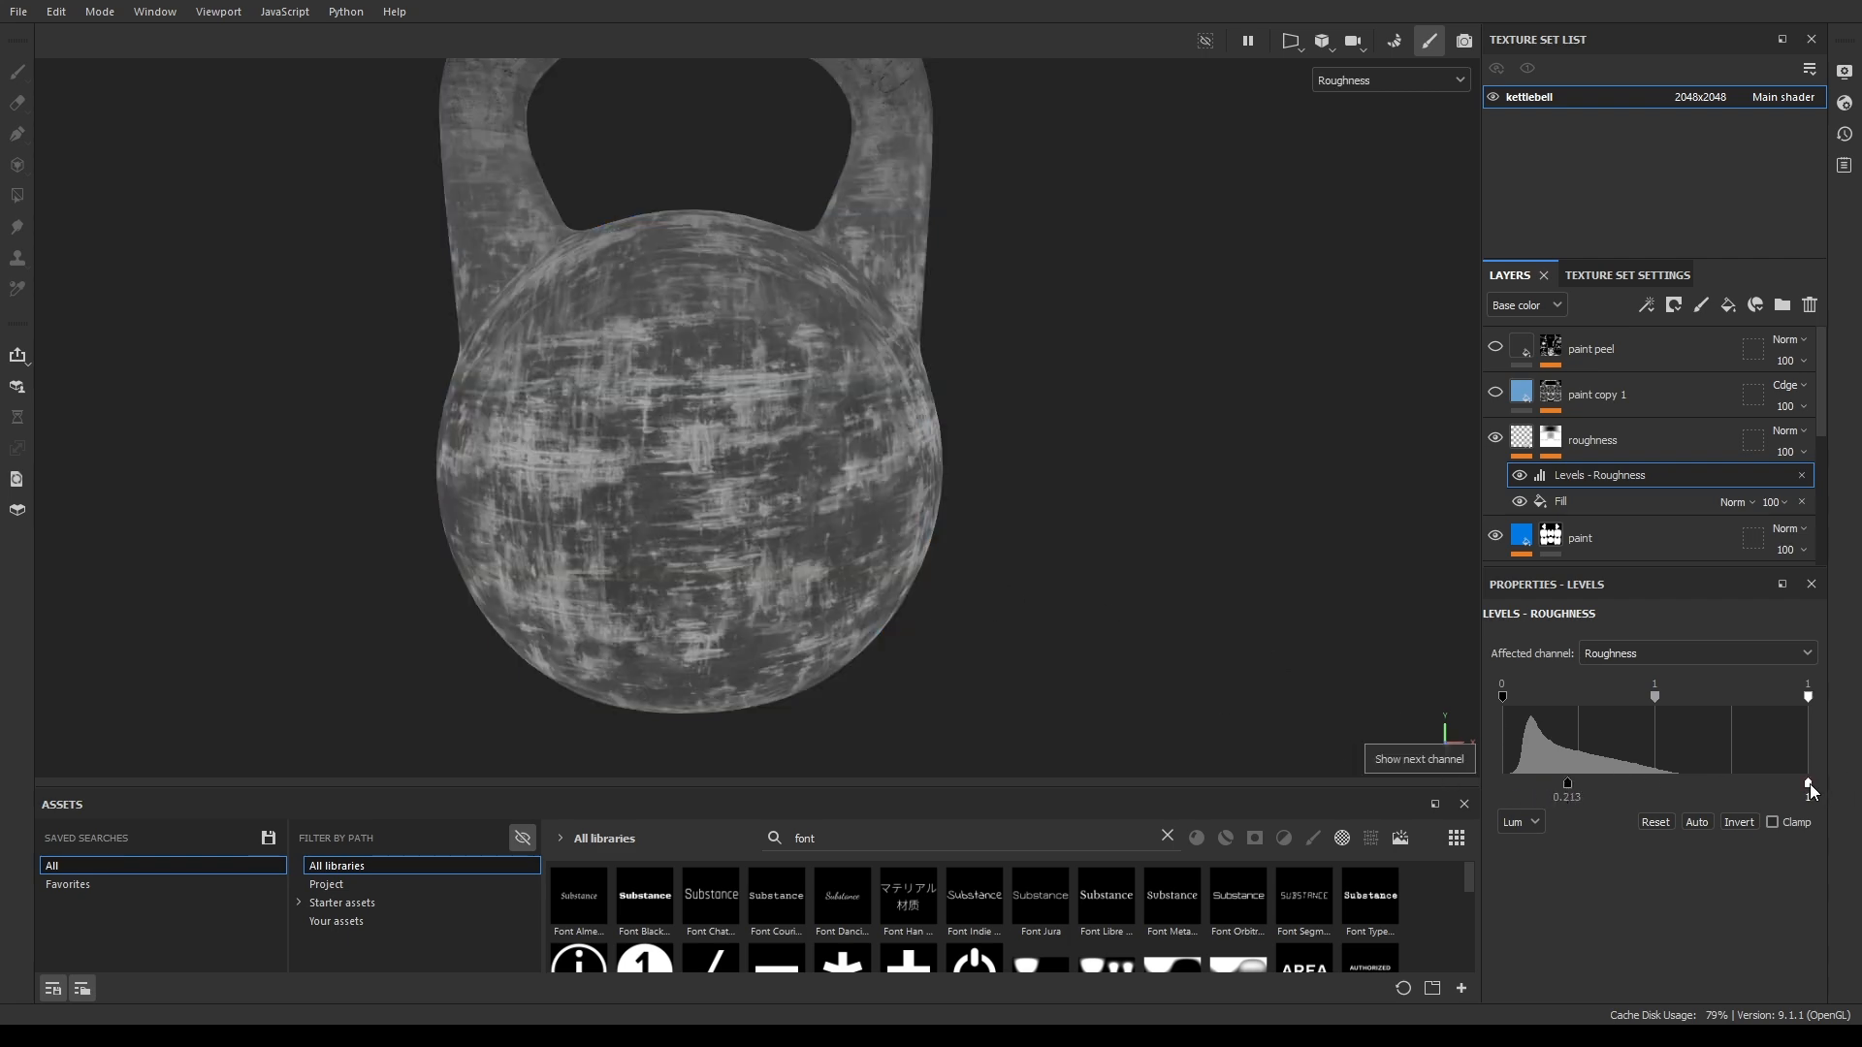
{"action": "left_click_drag", "start_coordinate": [1808, 783], "coordinate": [1725, 789]}
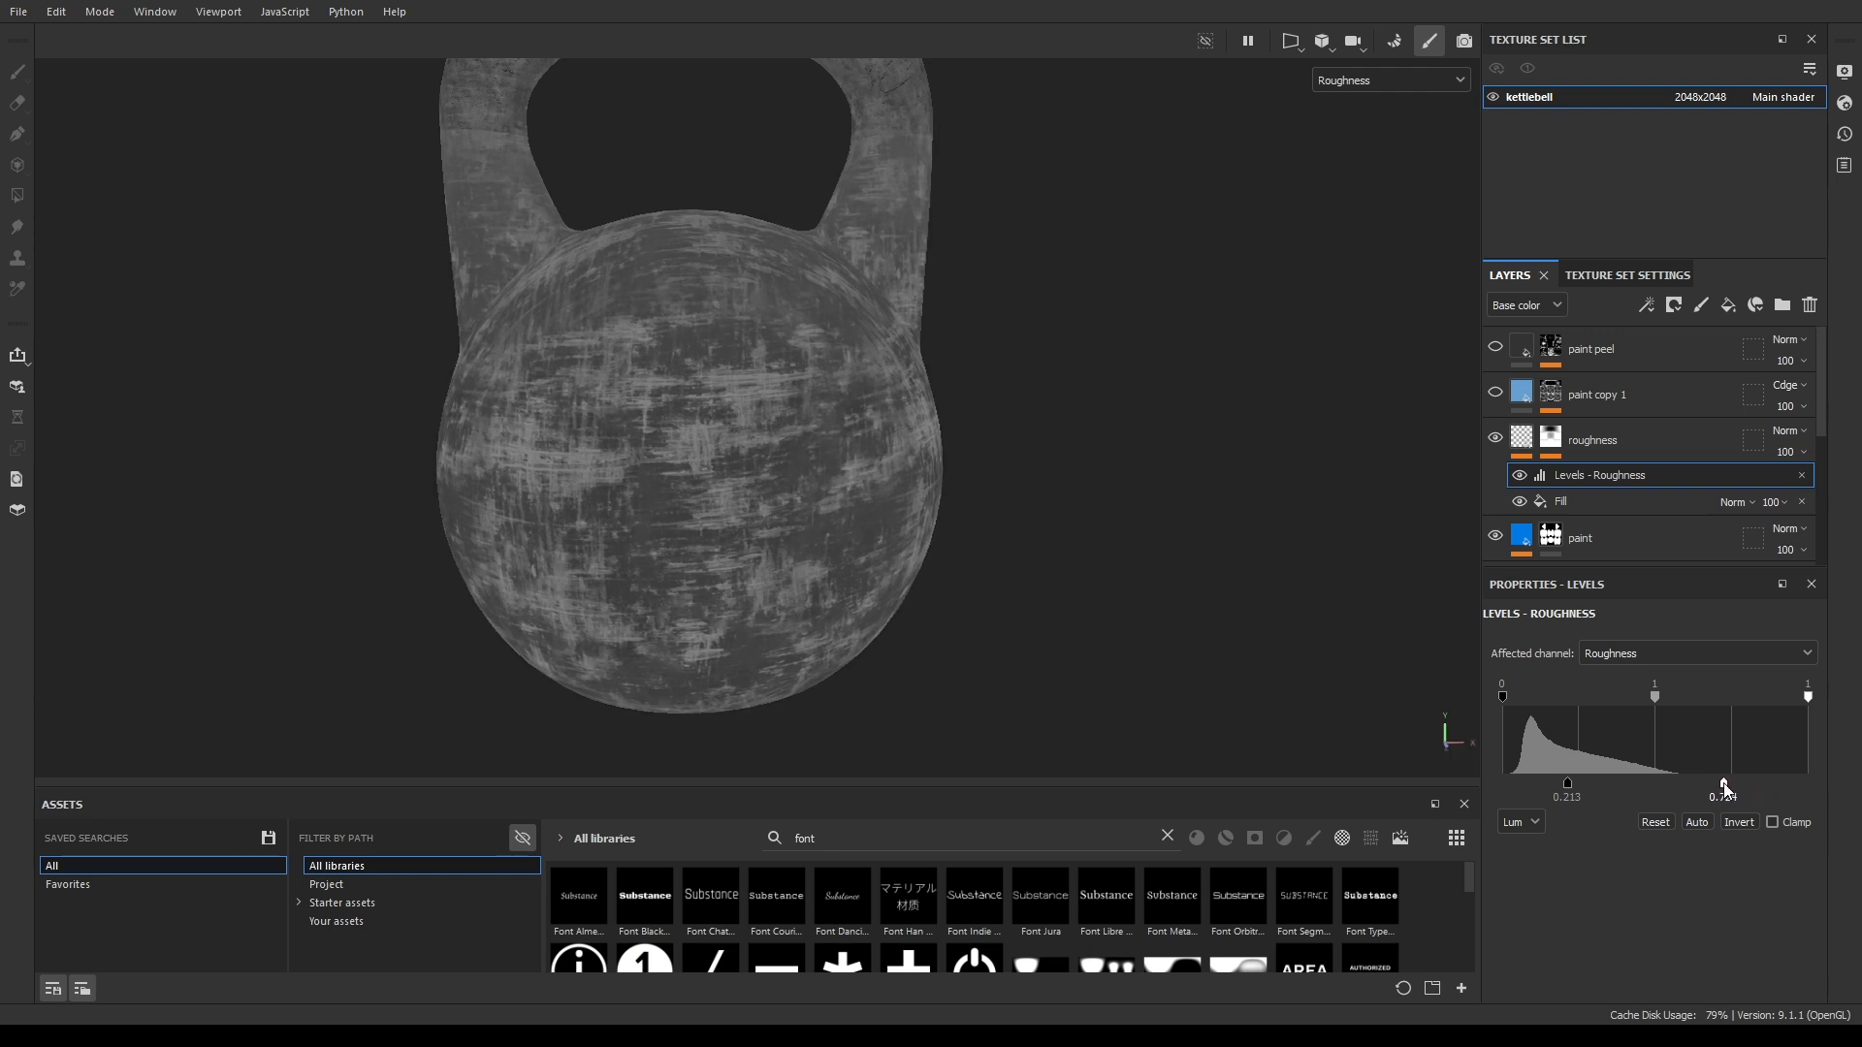
{"action": "mouse_move", "coordinate": [1808, 698]}
{"action": "left_mouse_down"}
{"action": "mouse_move", "coordinate": [1734, 700]}
{"action": "mouse_move", "coordinate": [1825, 726]}
{"action": "mouse_move", "coordinate": [1763, 725]}
{"action": "left_mouse_up"}
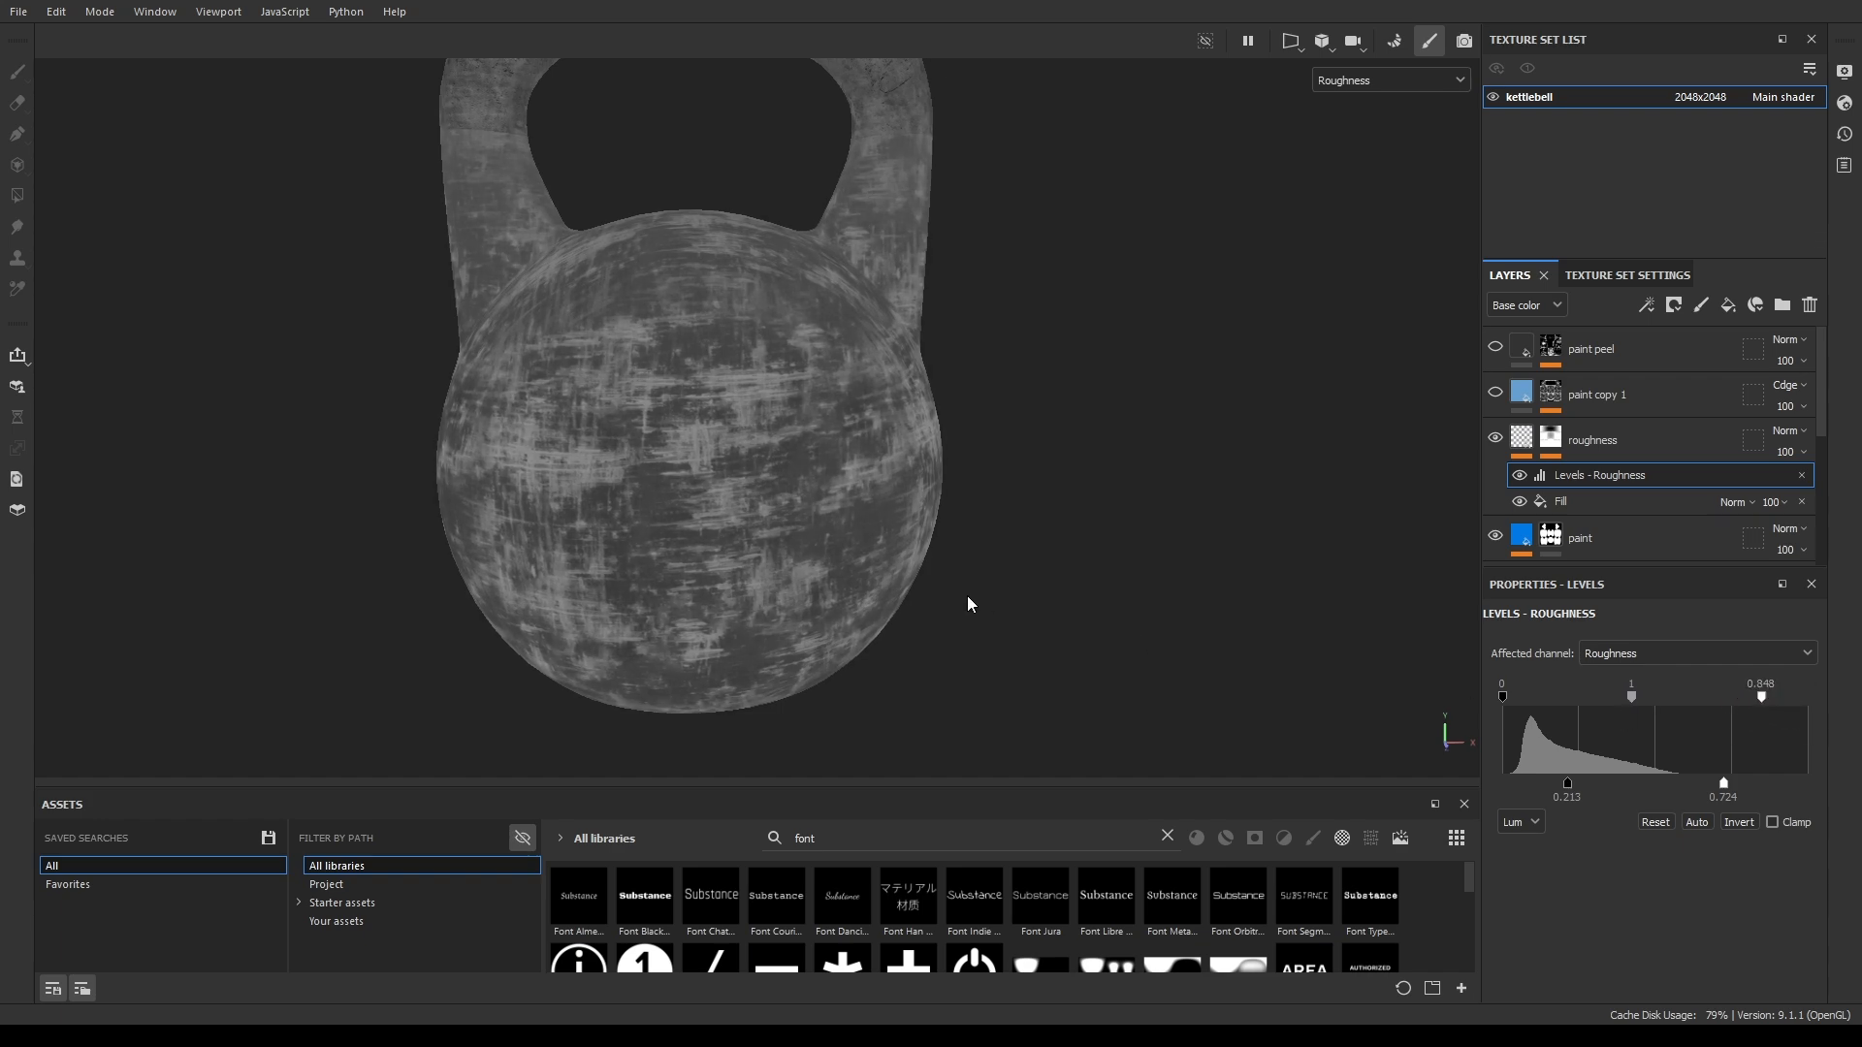
{"action": "key", "text": "m"}
{"action": "left_click_drag", "start_coordinate": [968, 595], "coordinate": [1013, 559], "text": "alt"}
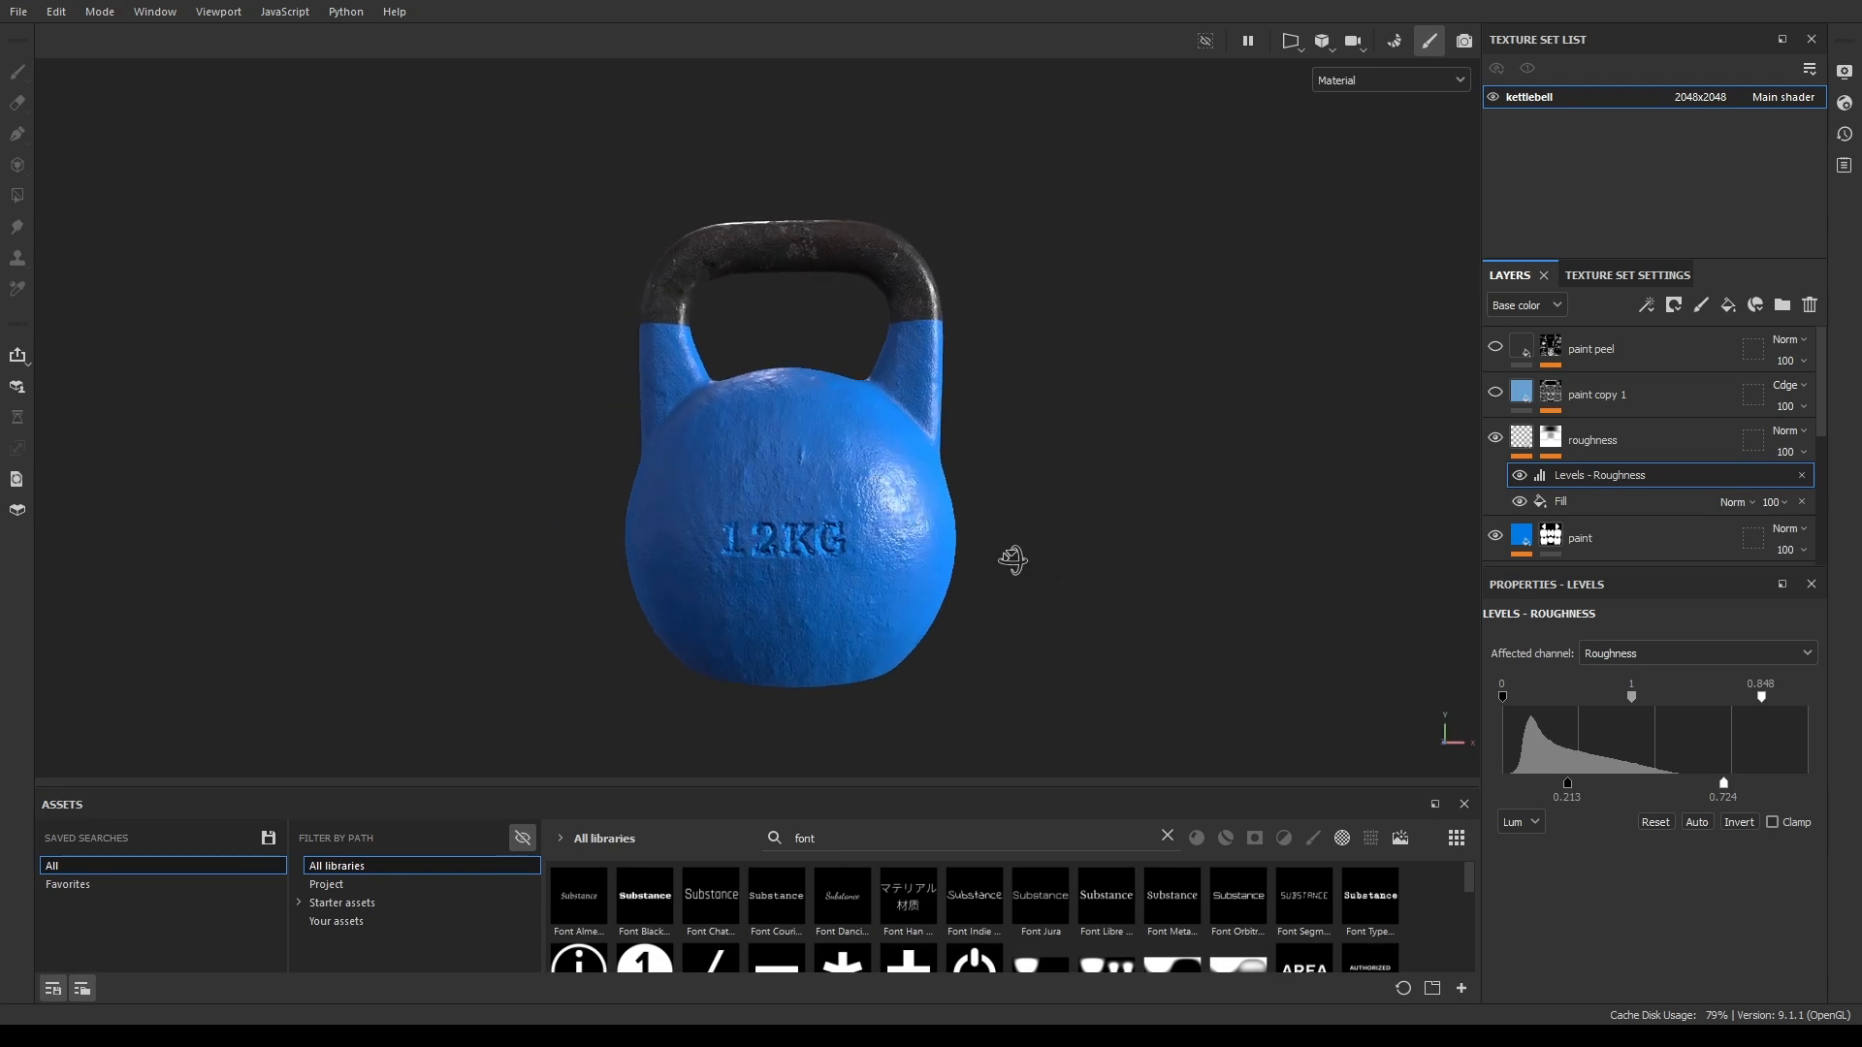
Select the paint copy 1 layer and inspect its base color, roughness and metallic values alongside the kettlebell.
{"action": "left_click", "coordinate": [1520, 393]}
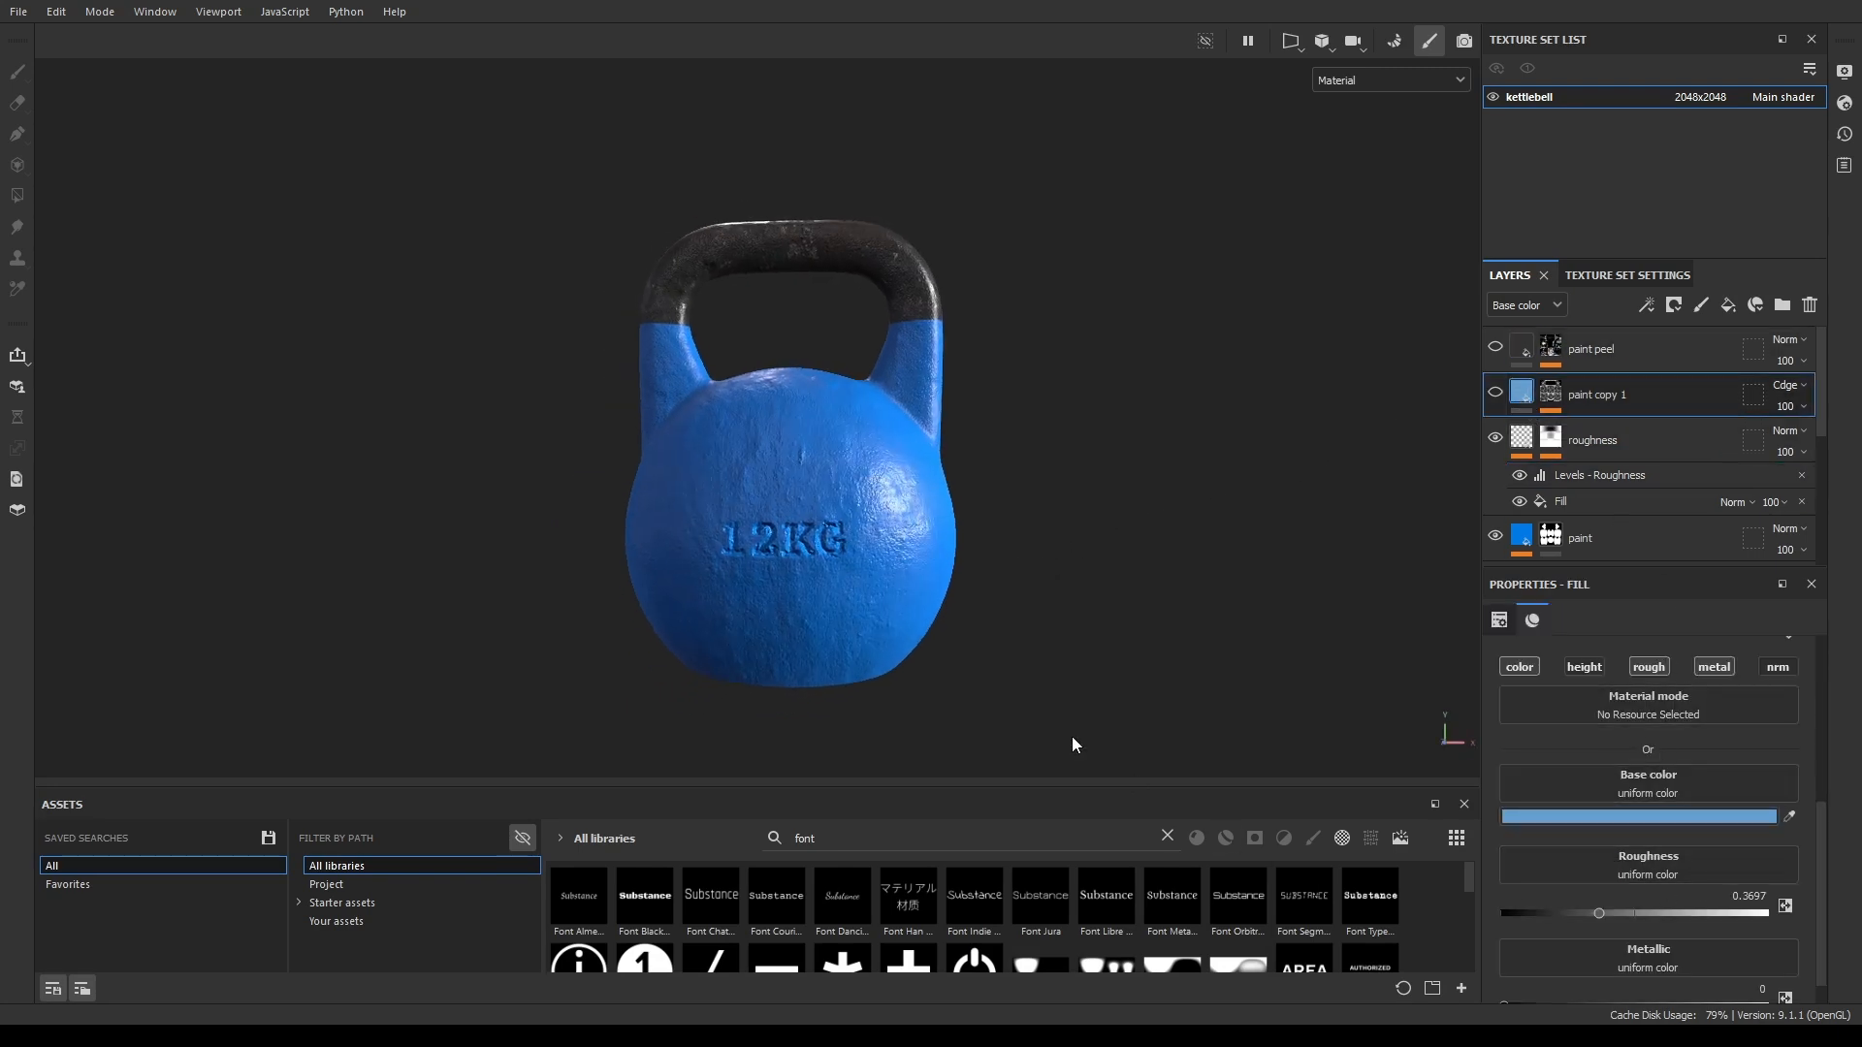
{"action": "left_click_drag", "start_coordinate": [1048, 528], "coordinate": [821, 477], "text": "alt"}
{"action": "middle_click_drag", "start_coordinate": [915, 515], "coordinate": [765, 414], "text": "alt"}
{"action": "right_click_drag", "start_coordinate": [765, 413], "coordinate": [1470, 824], "text": "alt"}
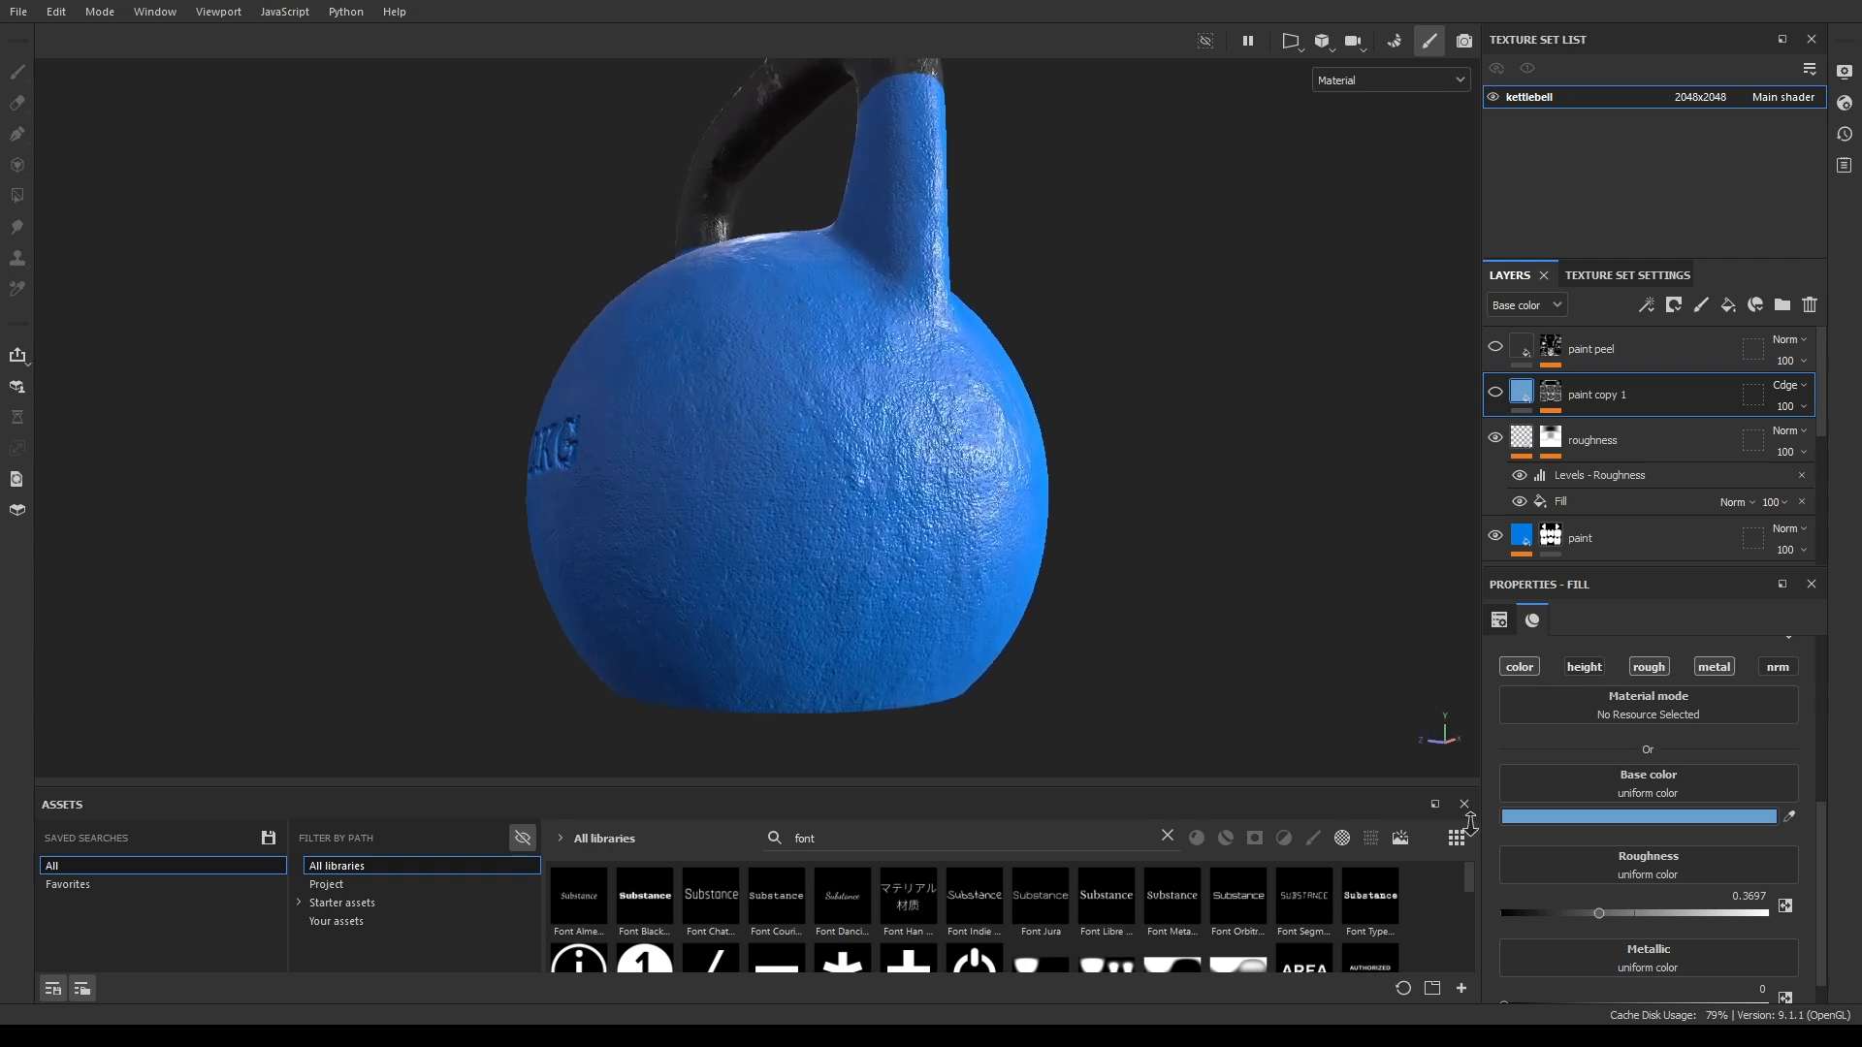
{"action": "left_click_drag", "start_coordinate": [665, 498], "coordinate": [1047, 562], "text": "alt"}
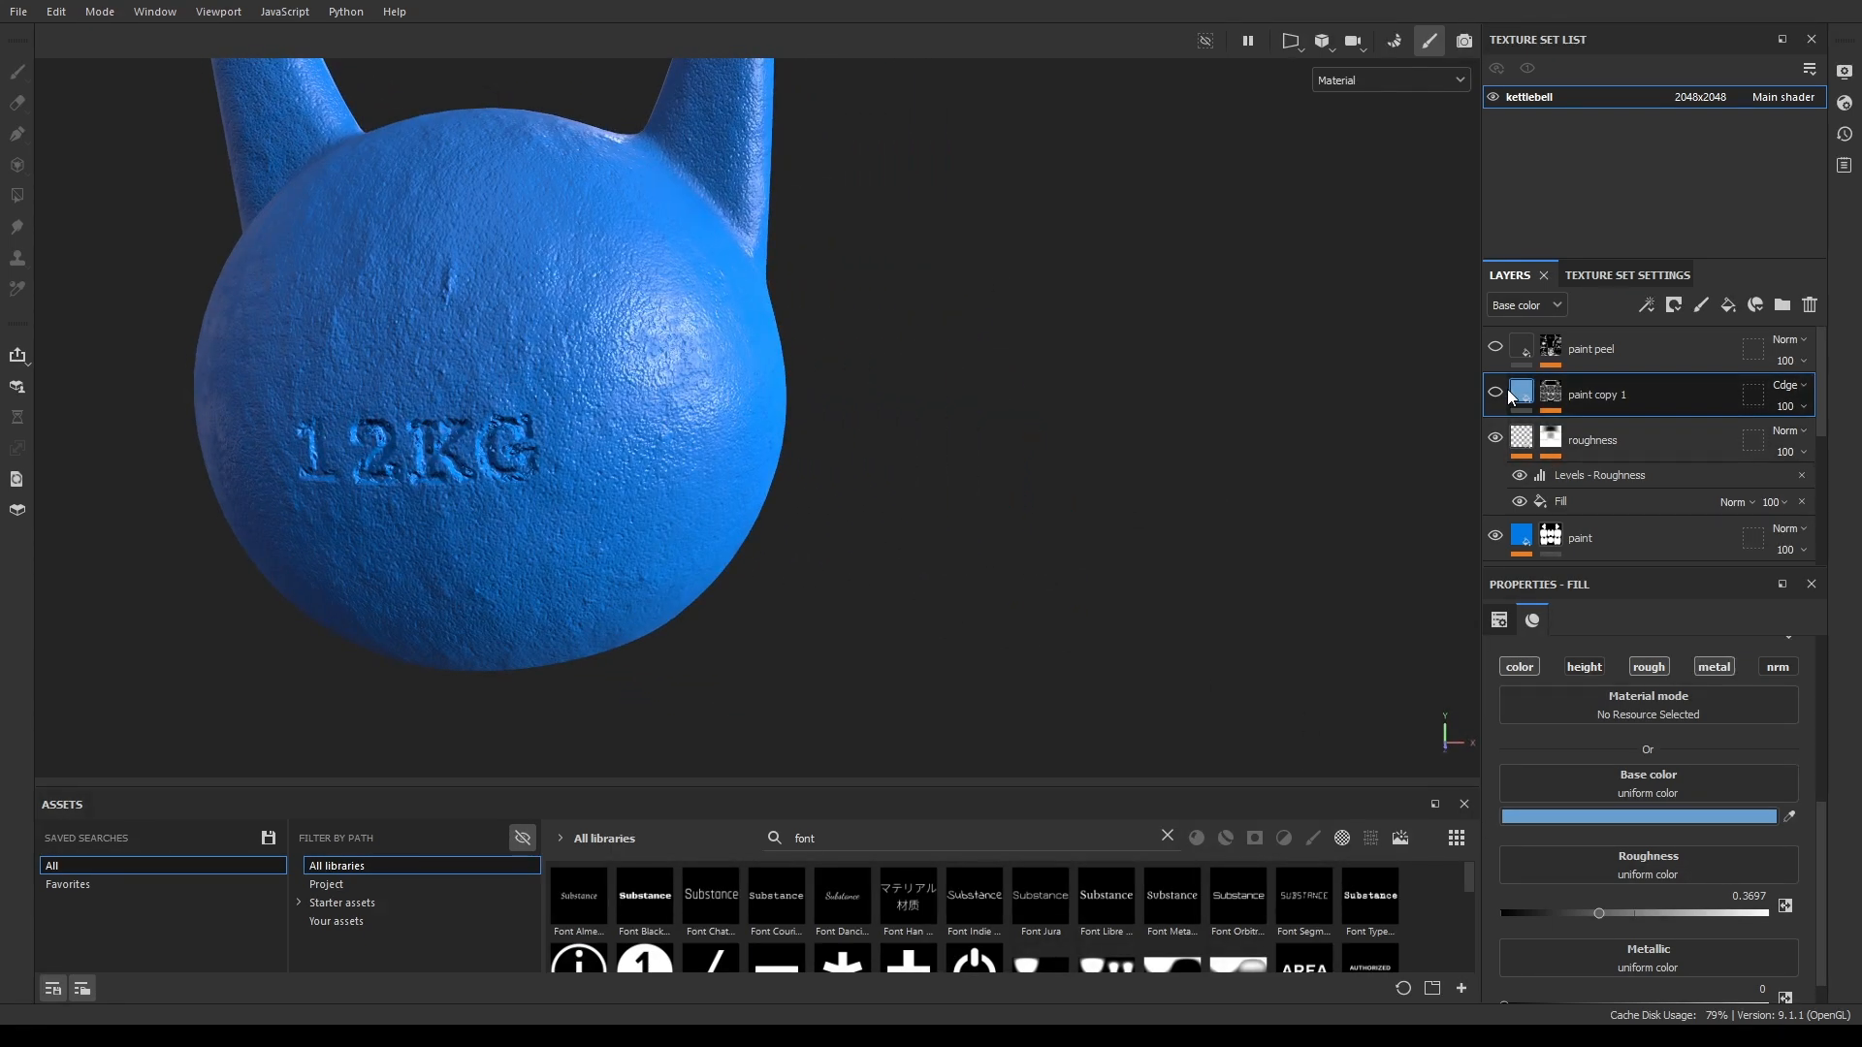
{"action": "left_click_drag", "start_coordinate": [565, 455], "coordinate": [873, 487], "text": "alt"}
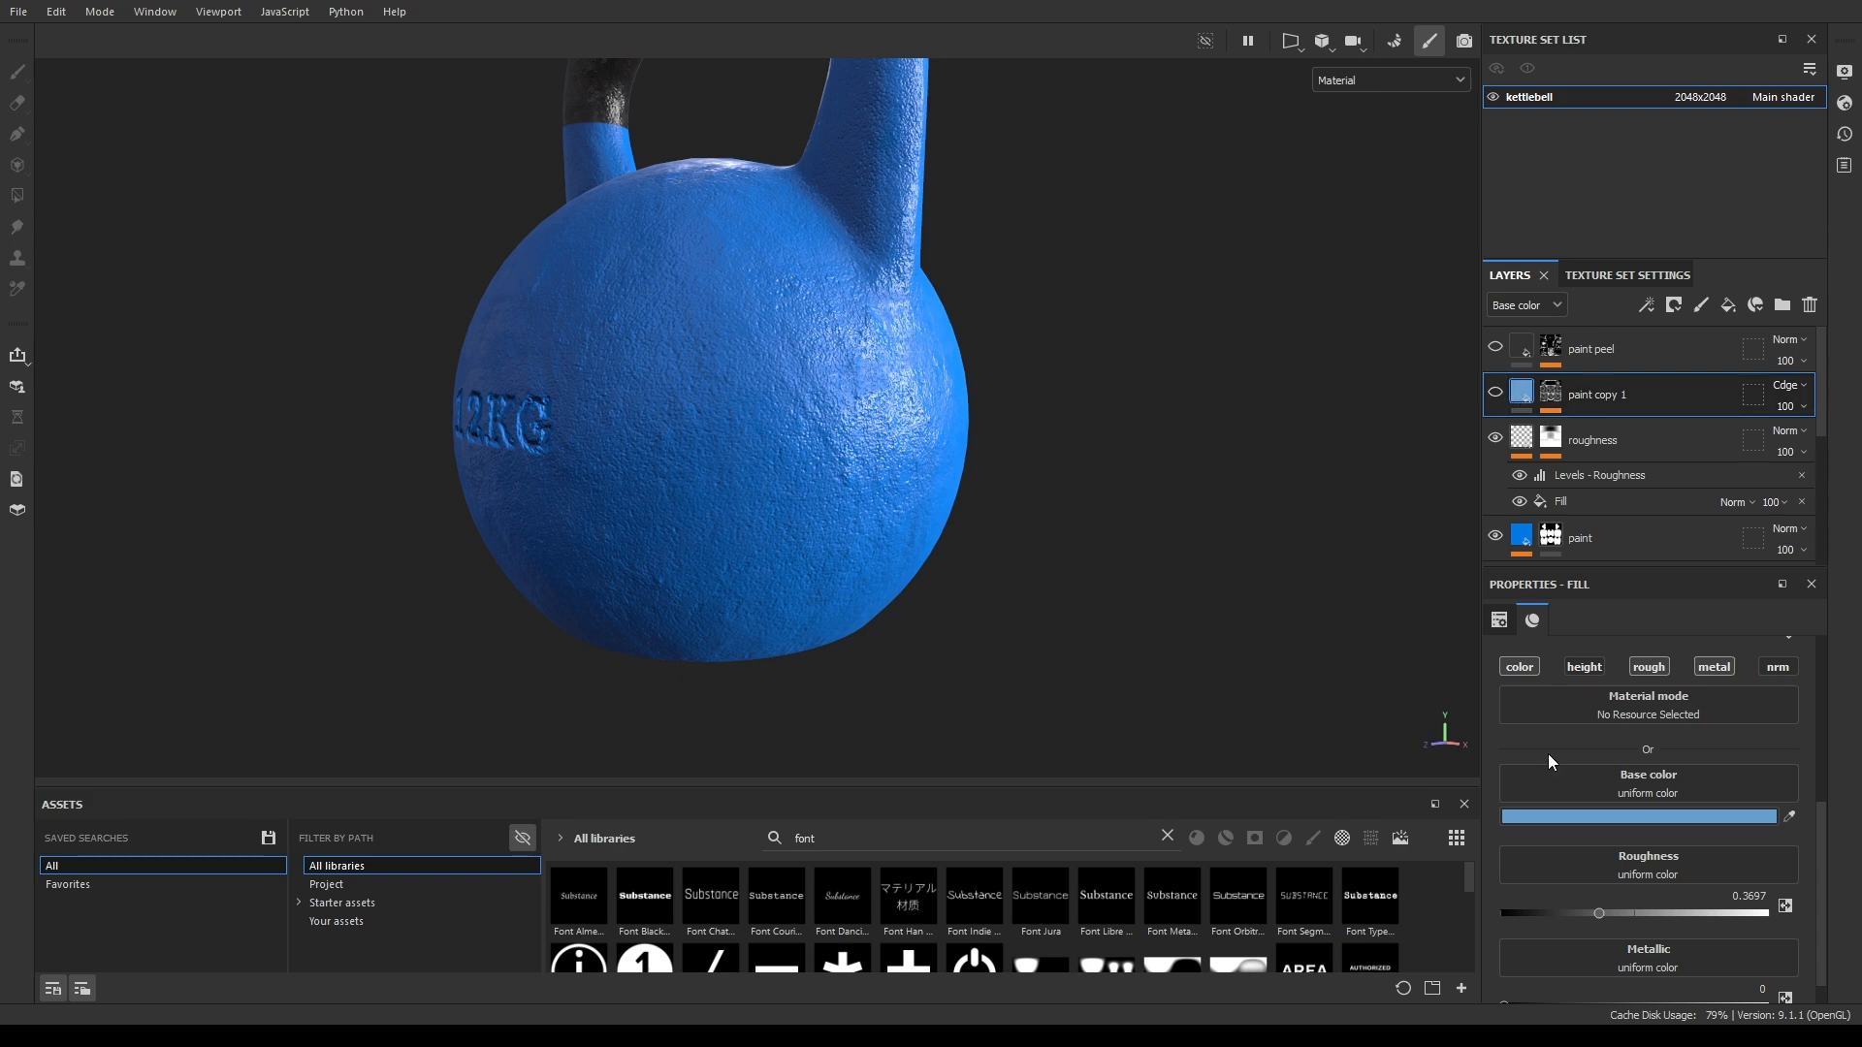
{"action": "scroll", "coordinate": [1755, 897], "scroll_direction": "down", "scroll_amount": 1}
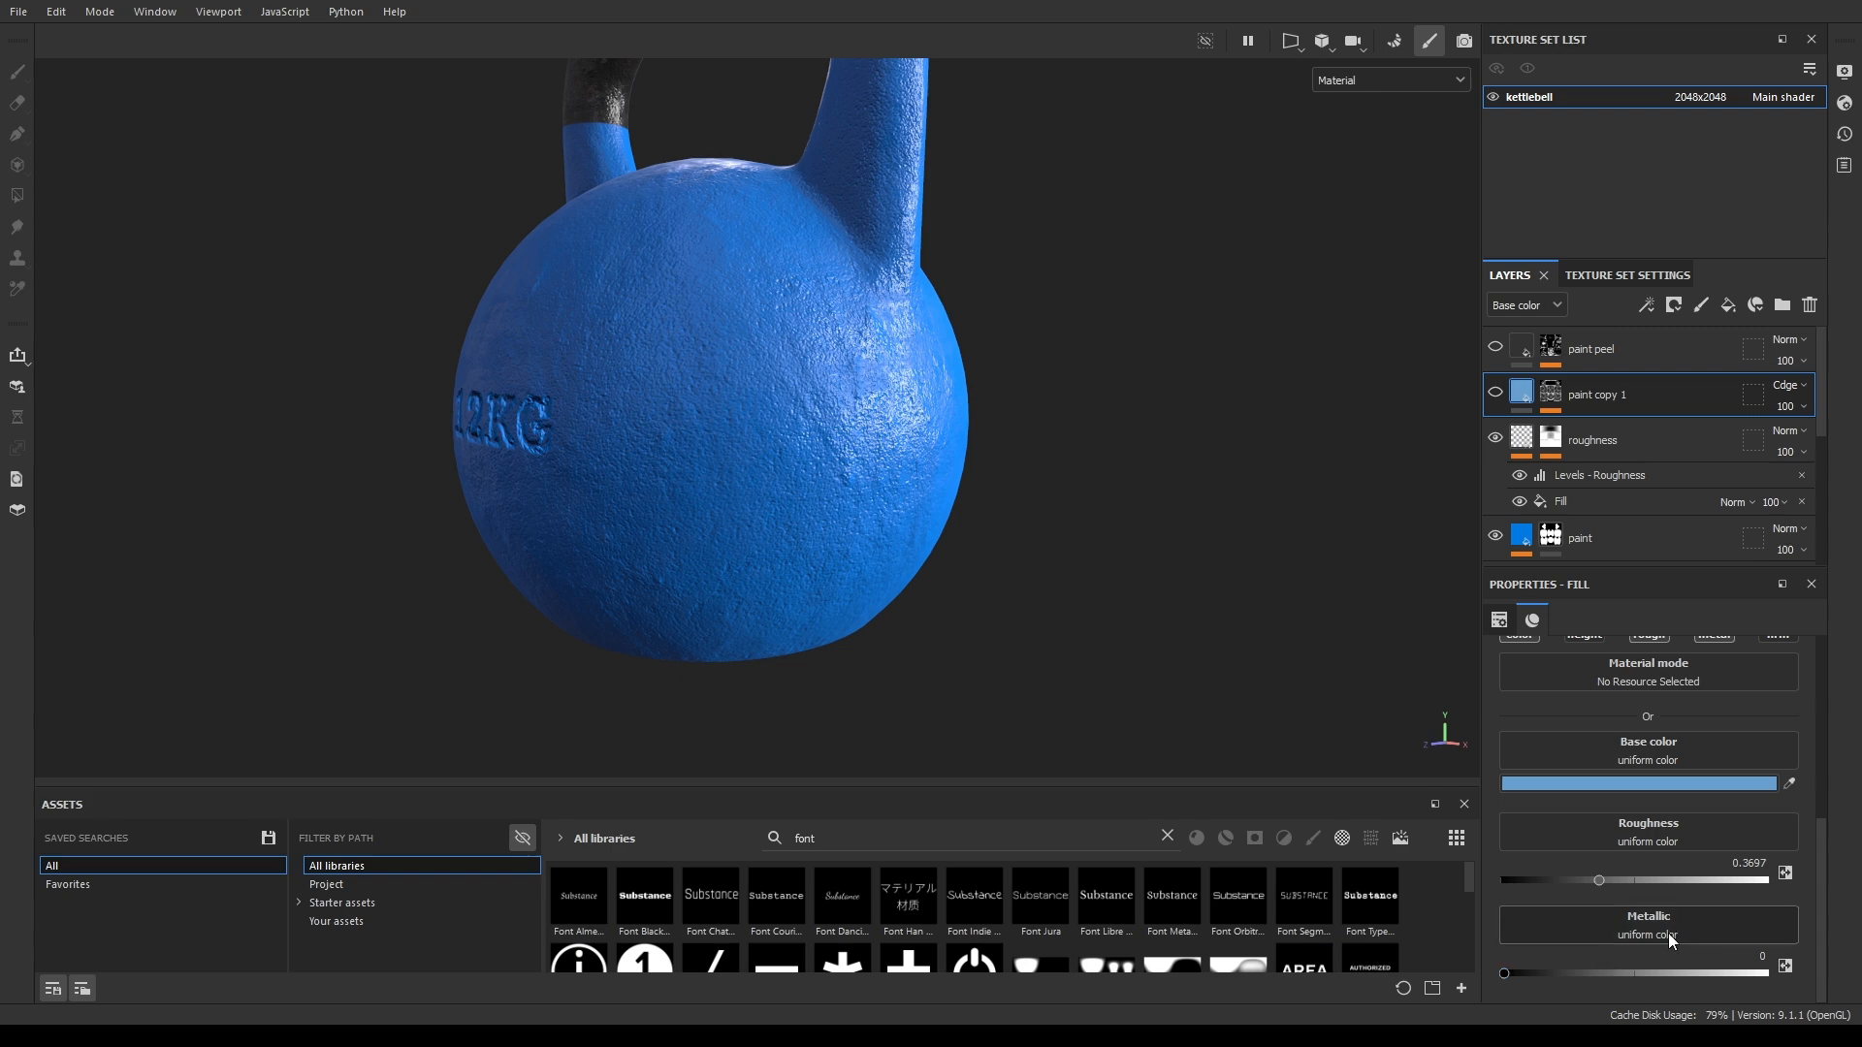
{"action": "scroll", "coordinate": [1643, 799], "scroll_direction": "up", "scroll_amount": 1}
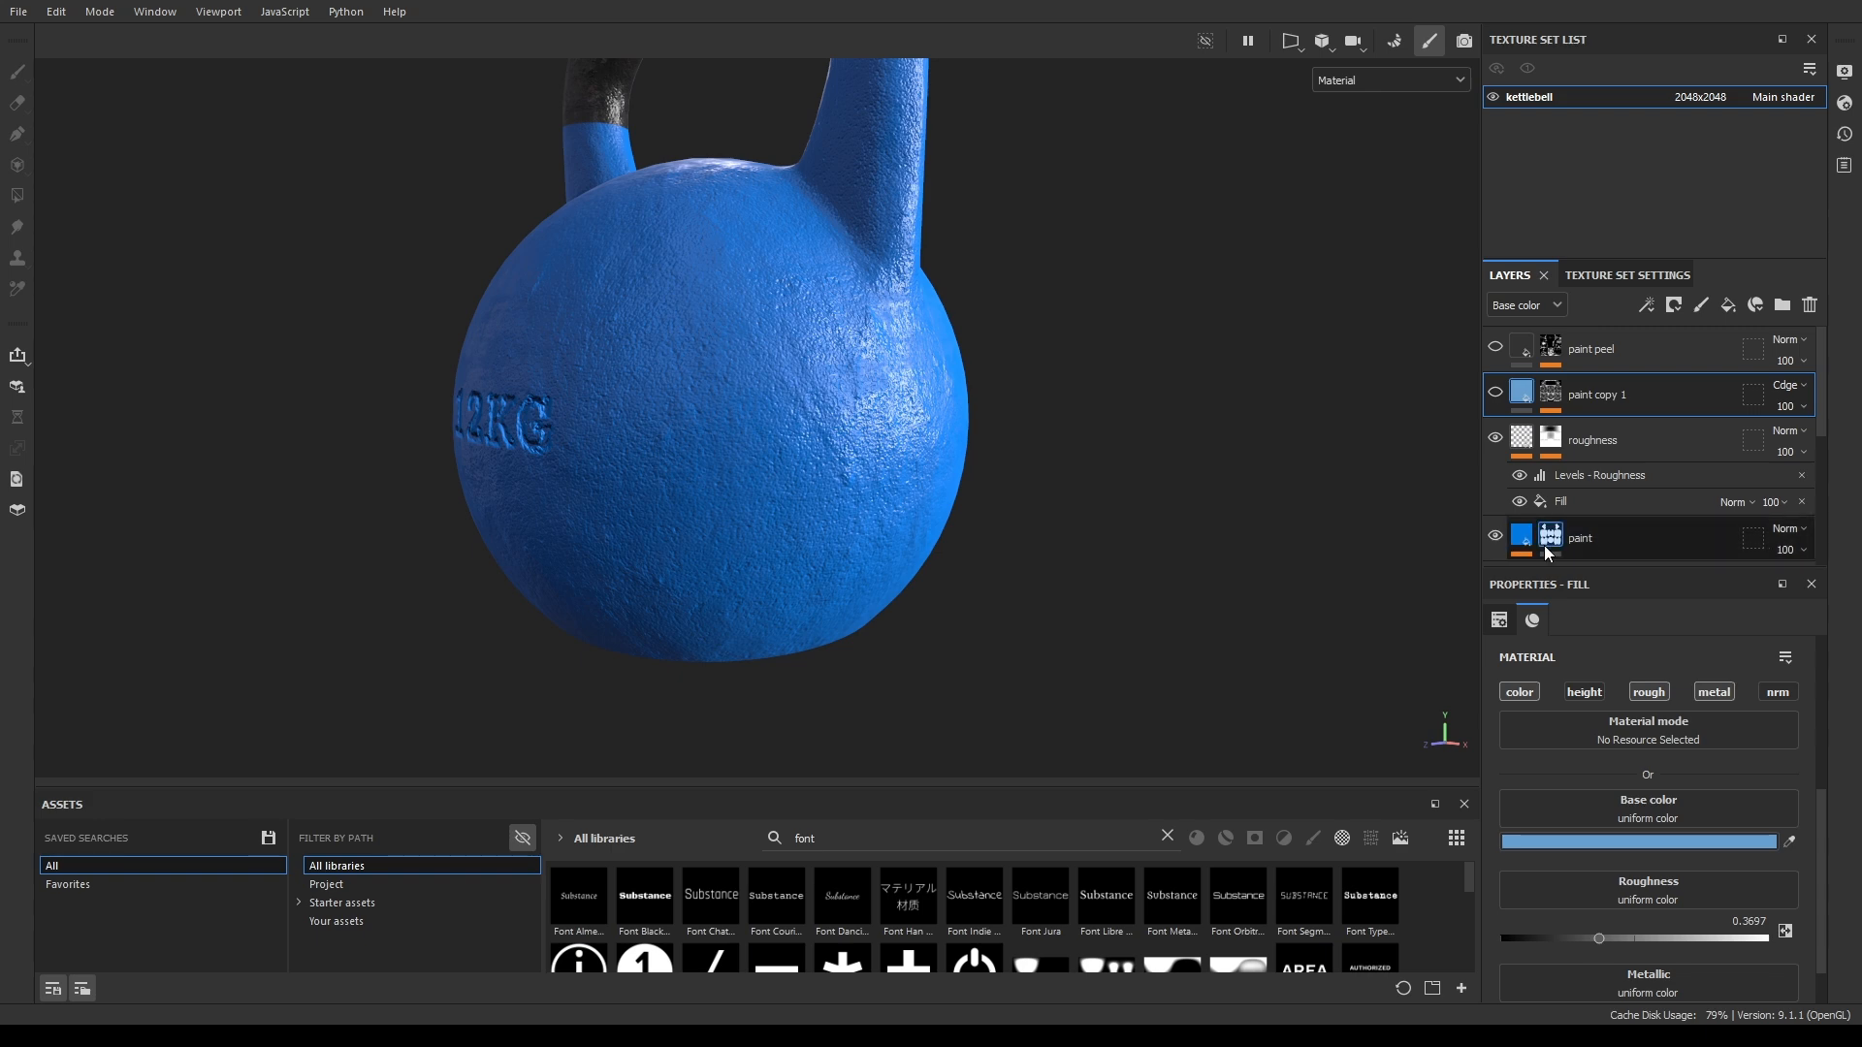
Make the paint copy 1 layer visible and check its lighter blue variation from several angles.
{"action": "left_click", "coordinate": [1495, 392]}
{"action": "mouse_move", "coordinate": [1247, 543]}
{"action": "left_mouse_down", "text": "alt"}
{"action": "mouse_move", "coordinate": [910, 582]}
{"action": "mouse_move", "coordinate": [1019, 523]}
{"action": "mouse_move", "coordinate": [843, 544]}
{"action": "mouse_move", "coordinate": [734, 615]}
{"action": "mouse_move", "coordinate": [1227, 573]}
{"action": "left_mouse_up", "text": "alt"}
{"action": "left_click_drag", "start_coordinate": [794, 577], "coordinate": [1261, 543], "text": "alt"}
{"action": "mouse_move", "coordinate": [584, 434]}
{"action": "left_mouse_down", "text": "alt"}
{"action": "mouse_move", "coordinate": [694, 562]}
{"action": "mouse_move", "coordinate": [917, 526]}
{"action": "mouse_move", "coordinate": [951, 657]}
{"action": "mouse_move", "coordinate": [947, 495]}
{"action": "mouse_move", "coordinate": [1082, 433]}
{"action": "mouse_move", "coordinate": [935, 652]}
{"action": "mouse_move", "coordinate": [731, 727]}
{"action": "mouse_move", "coordinate": [577, 732]}
{"action": "mouse_move", "coordinate": [795, 532]}
{"action": "mouse_move", "coordinate": [604, 666]}
{"action": "mouse_move", "coordinate": [1026, 644]}
{"action": "mouse_move", "coordinate": [686, 582]}
{"action": "mouse_move", "coordinate": [1195, 543]}
{"action": "left_mouse_up", "text": "alt"}
{"action": "scroll", "coordinate": [910, 540], "scroll_direction": "down", "scroll_amount": 3}
Inspect the Metal Edge Wear generator's parameters in the paint copy 1 layer's mask.
{"action": "left_click", "coordinate": [1551, 392]}
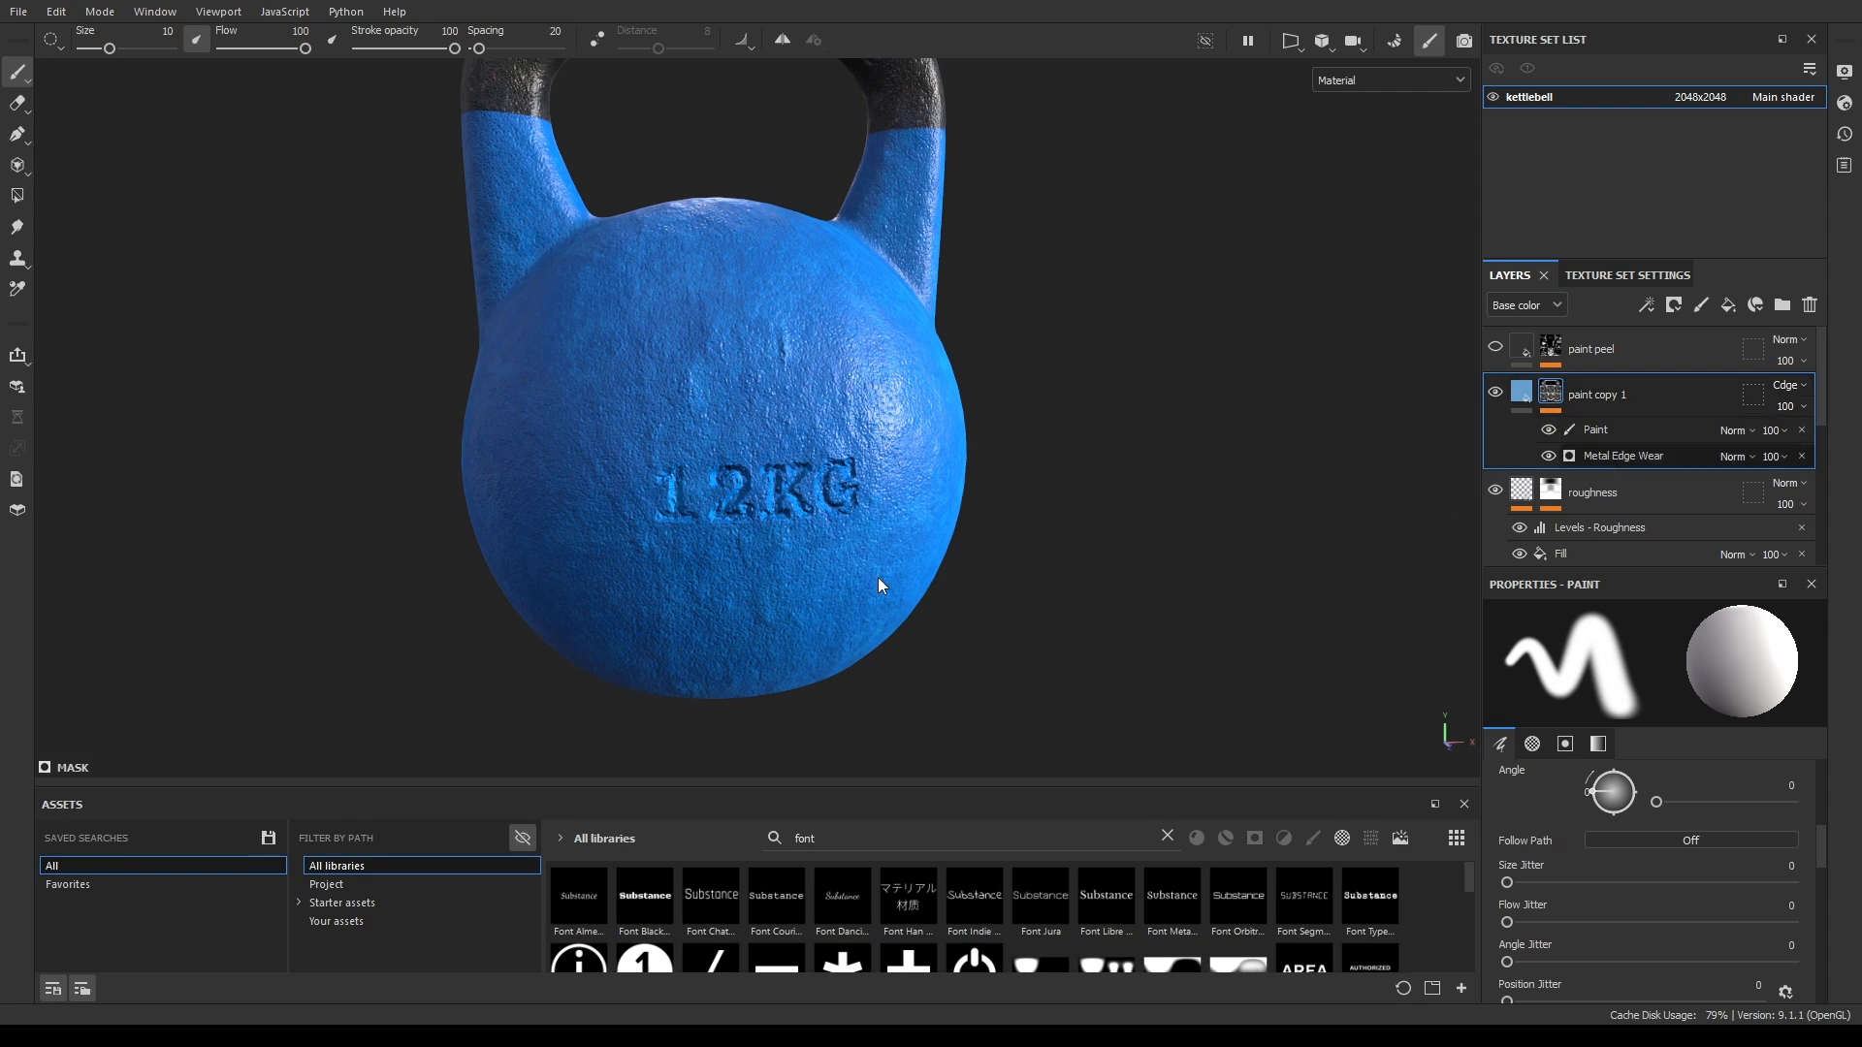
{"action": "left_click", "coordinate": [1622, 456]}
{"action": "left_click_drag", "start_coordinate": [1435, 487], "coordinate": [1223, 556], "text": "alt"}
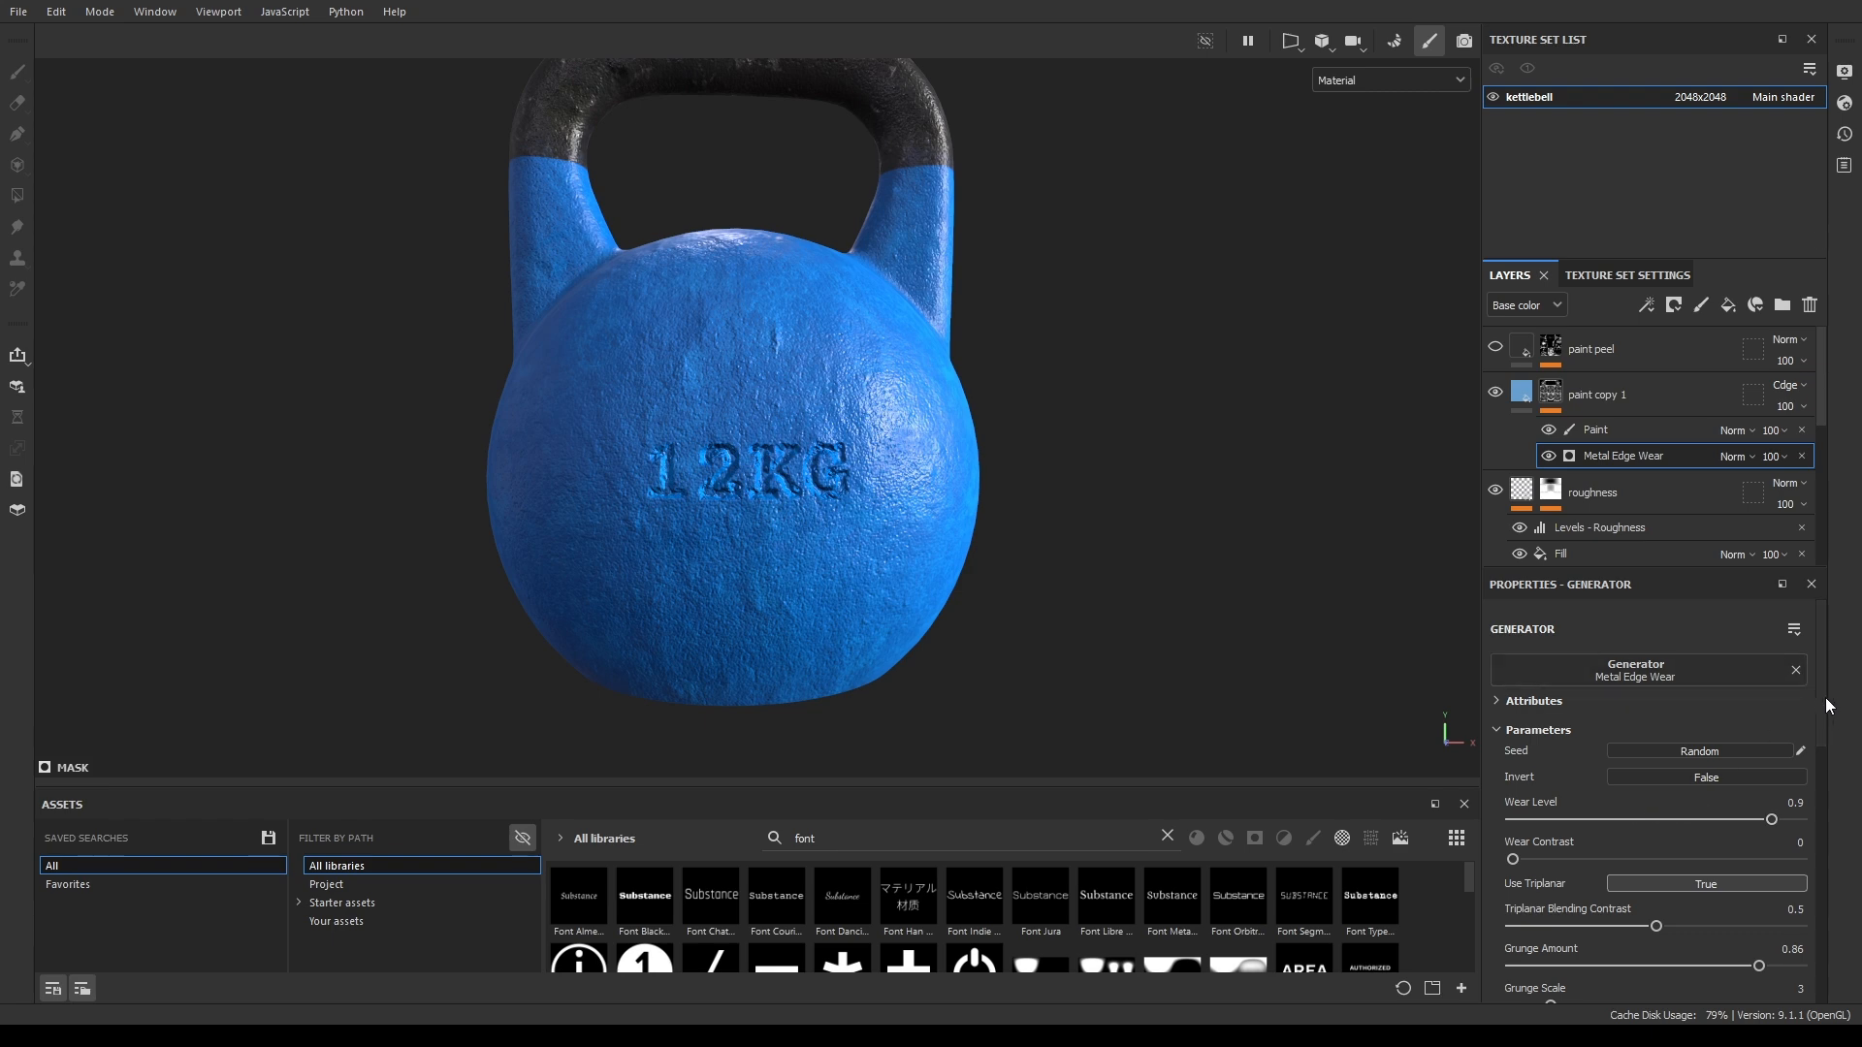
{"action": "scroll", "coordinate": [1825, 696], "scroll_direction": "down", "scroll_amount": 1}
{"action": "scroll", "coordinate": [1812, 754], "scroll_direction": "down", "scroll_amount": 10}
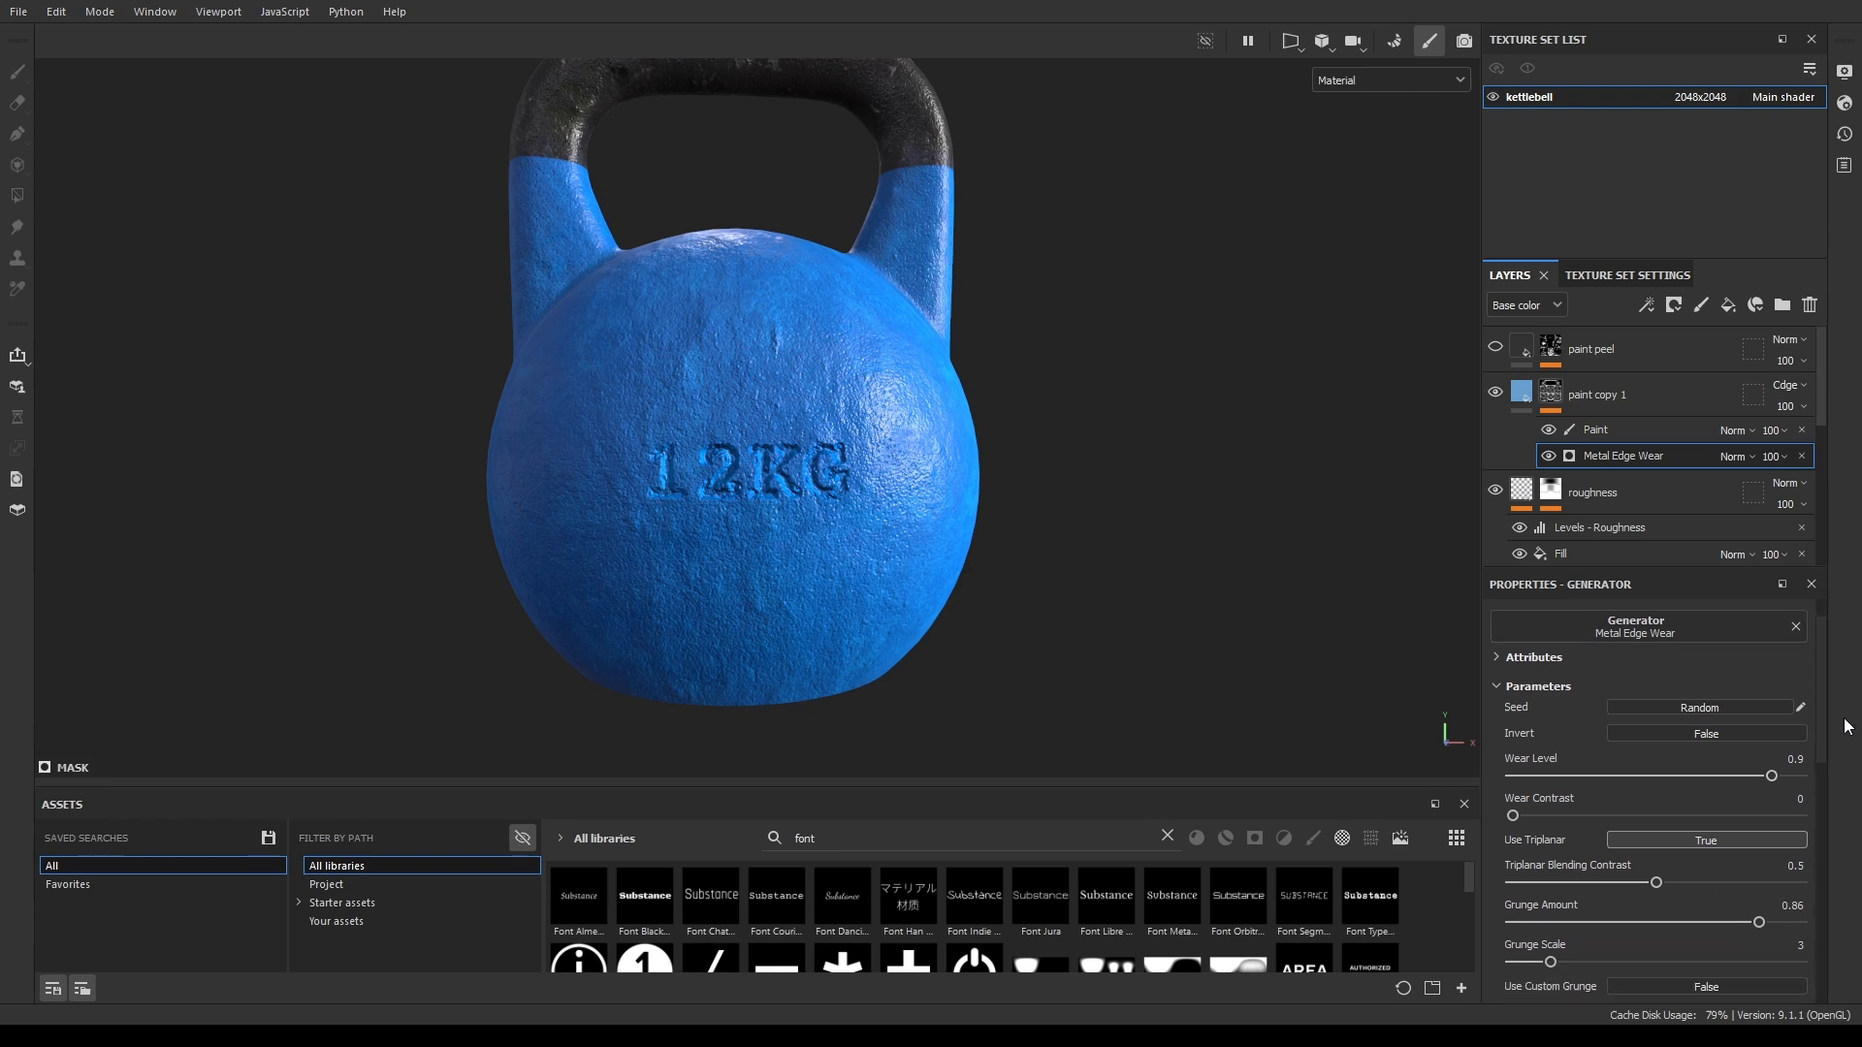
{"action": "left_click_drag", "start_coordinate": [1818, 817], "coordinate": [1813, 734]}
{"action": "left_click_drag", "start_coordinate": [1003, 649], "coordinate": [1334, 515], "text": "alt"}
Compare the paint with the Metal Edge Wear generator hidden and shown.
{"action": "left_click", "coordinate": [1549, 456]}
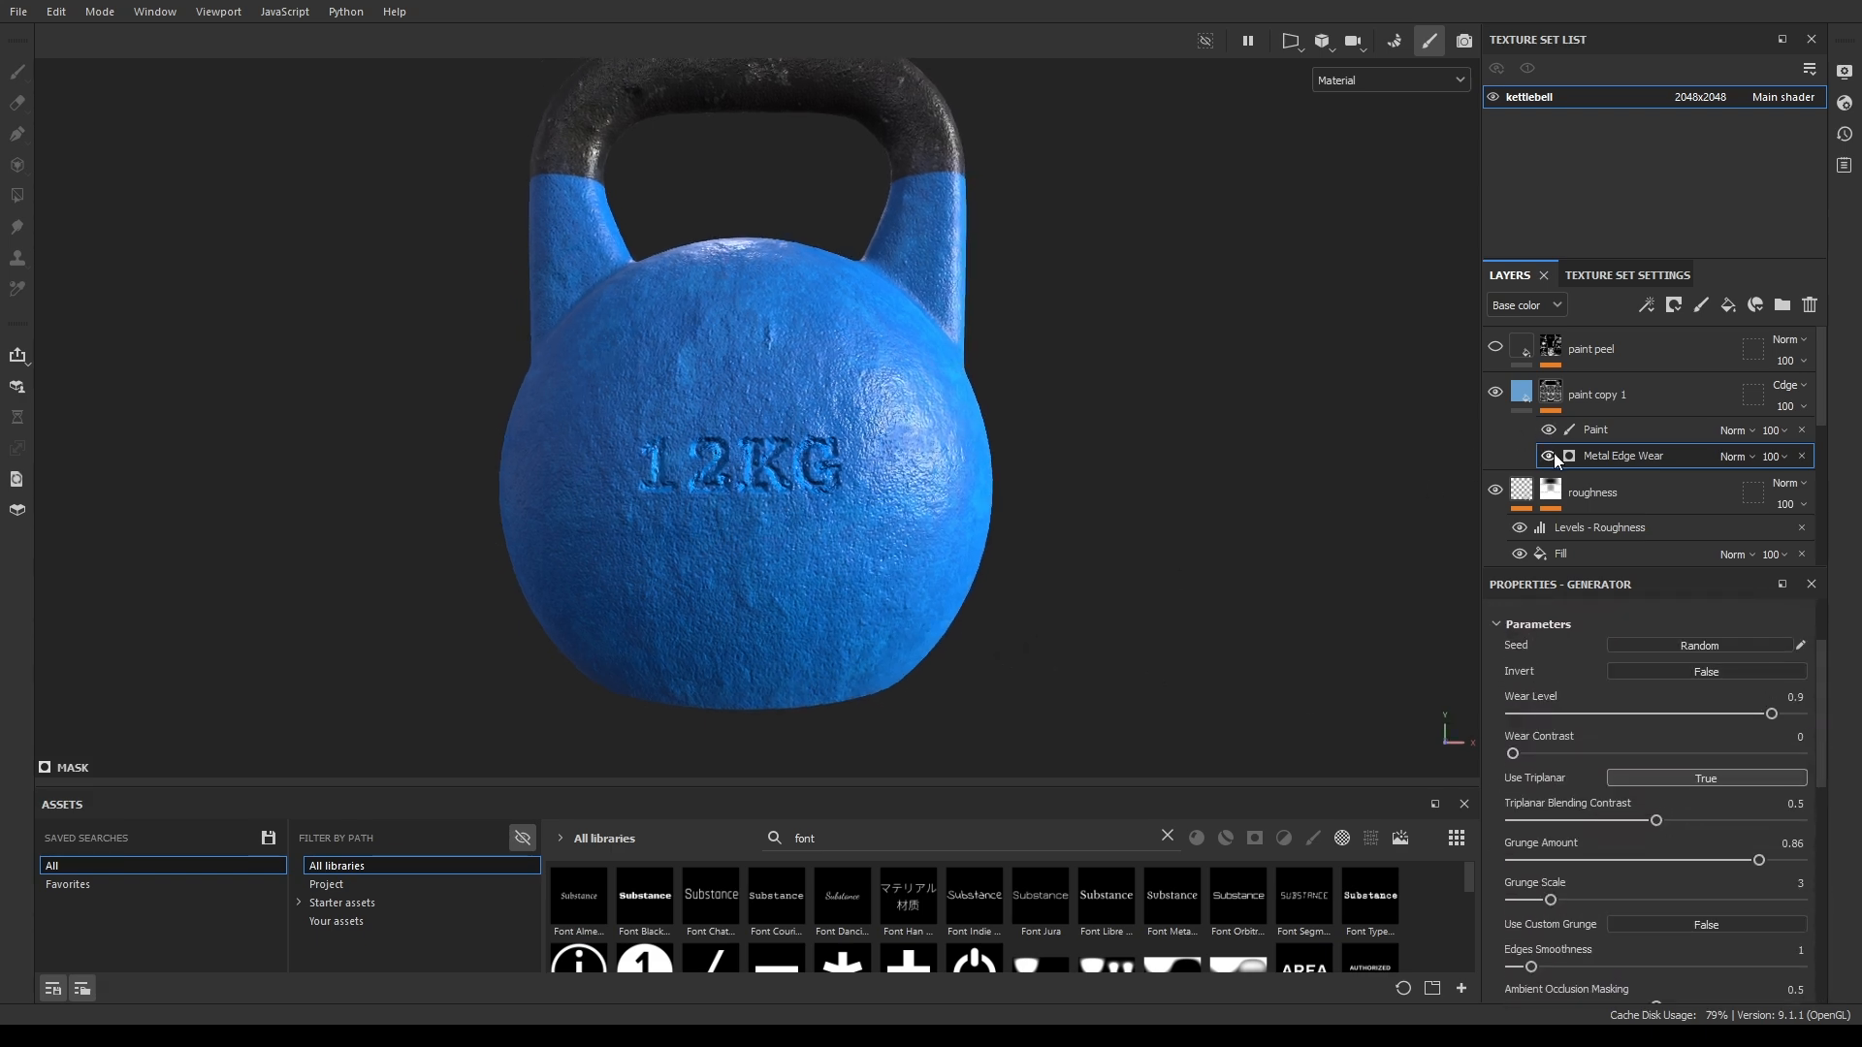
{"action": "left_click_drag", "start_coordinate": [1112, 554], "coordinate": [1205, 569], "text": "alt"}
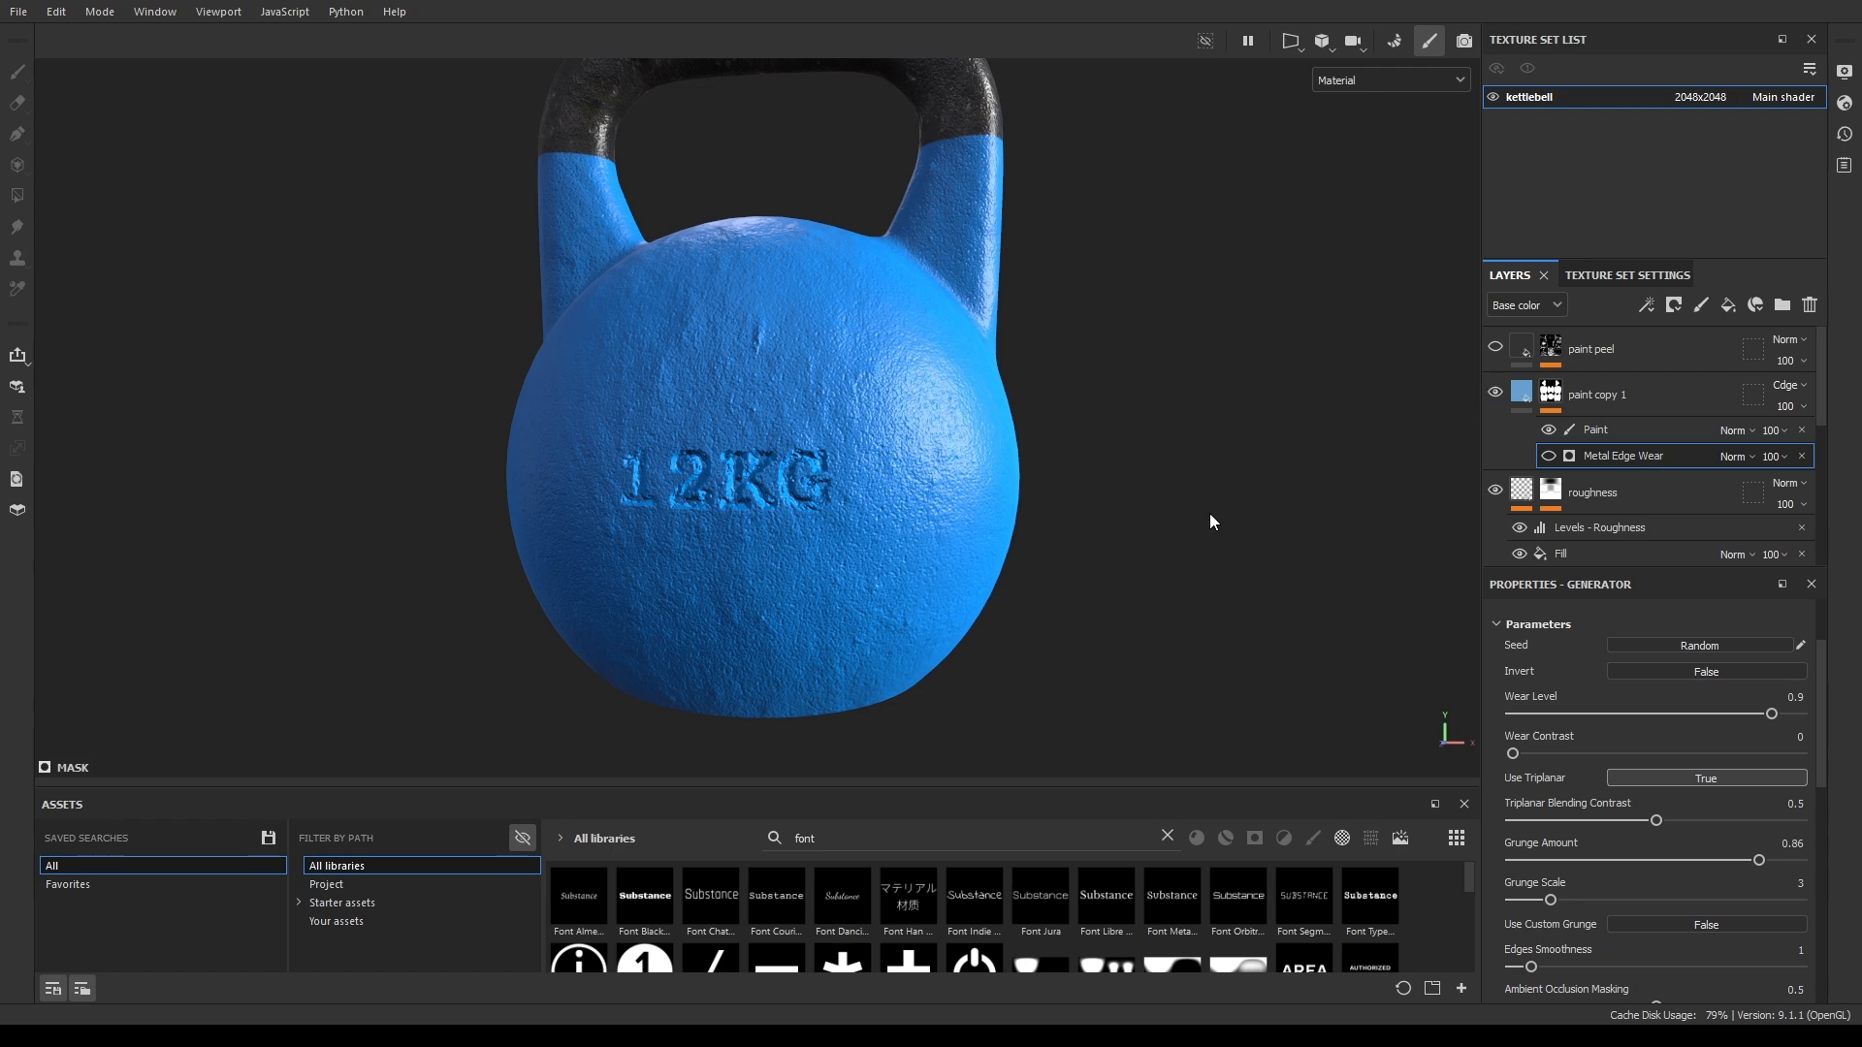
{"action": "mouse_move", "coordinate": [1209, 519]}
{"action": "left_mouse_down", "text": "alt"}
{"action": "mouse_move", "coordinate": [964, 531]}
{"action": "mouse_move", "coordinate": [1203, 549]}
{"action": "left_mouse_up", "text": "alt"}
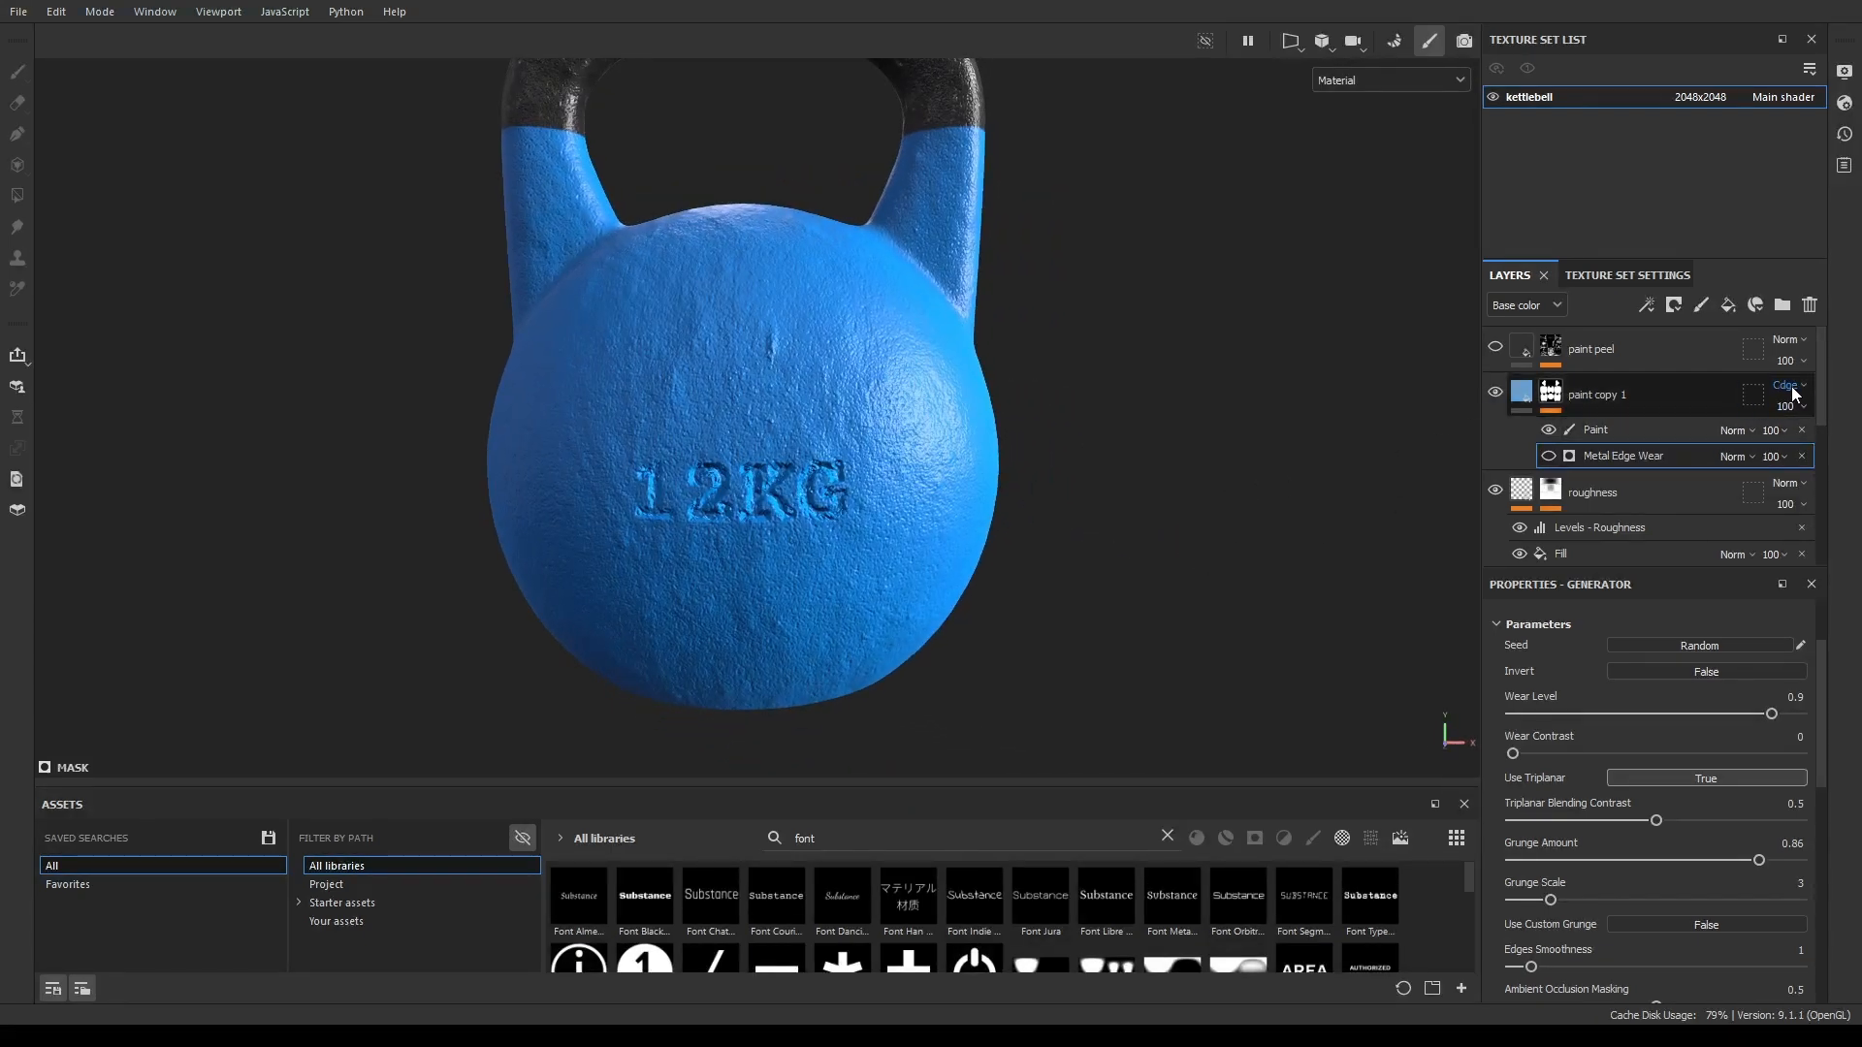
{"action": "left_click", "coordinate": [1547, 456]}
Examine the paint copy 1 layer's effect in the roughness and base color channels around the kettlebell.
{"action": "left_click_drag", "start_coordinate": [1137, 534], "coordinate": [956, 244], "text": "alt"}
{"action": "key", "text": "c"}
{"action": "key", "text": "c"}
{"action": "key", "text": "c"}
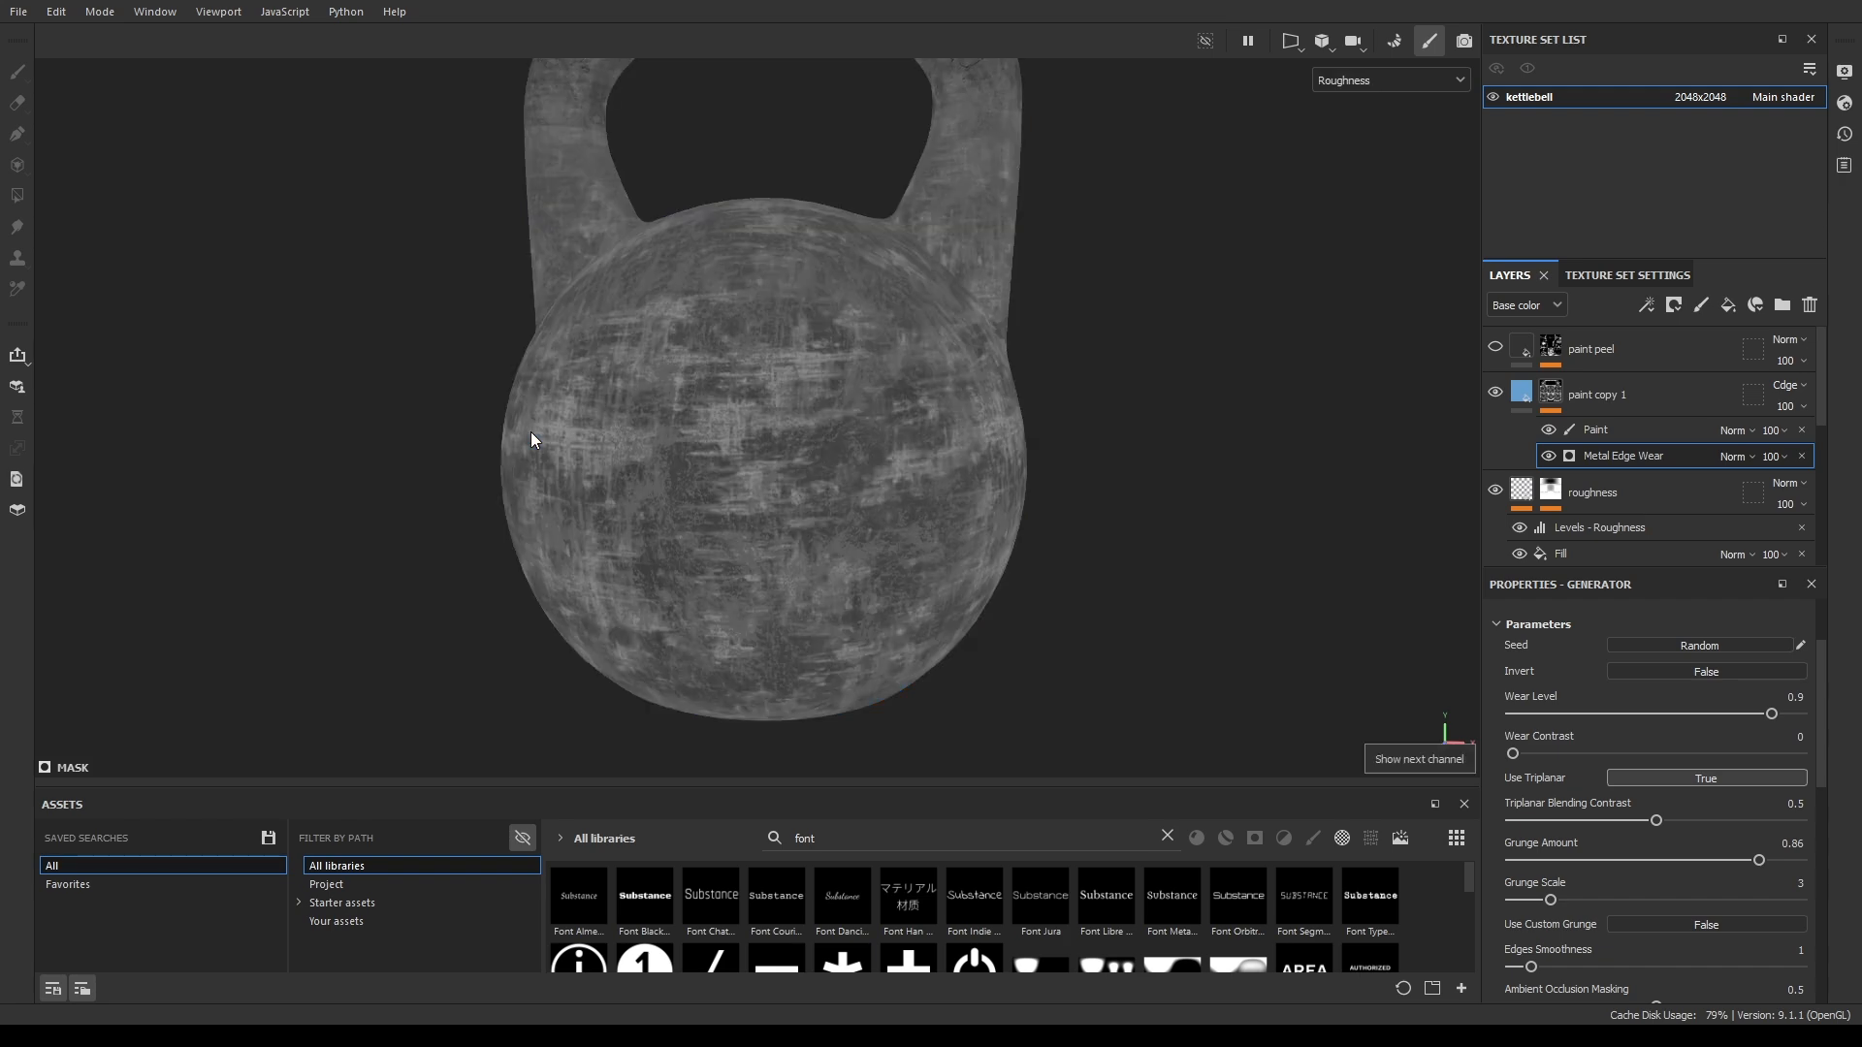
{"action": "key", "text": "c"}
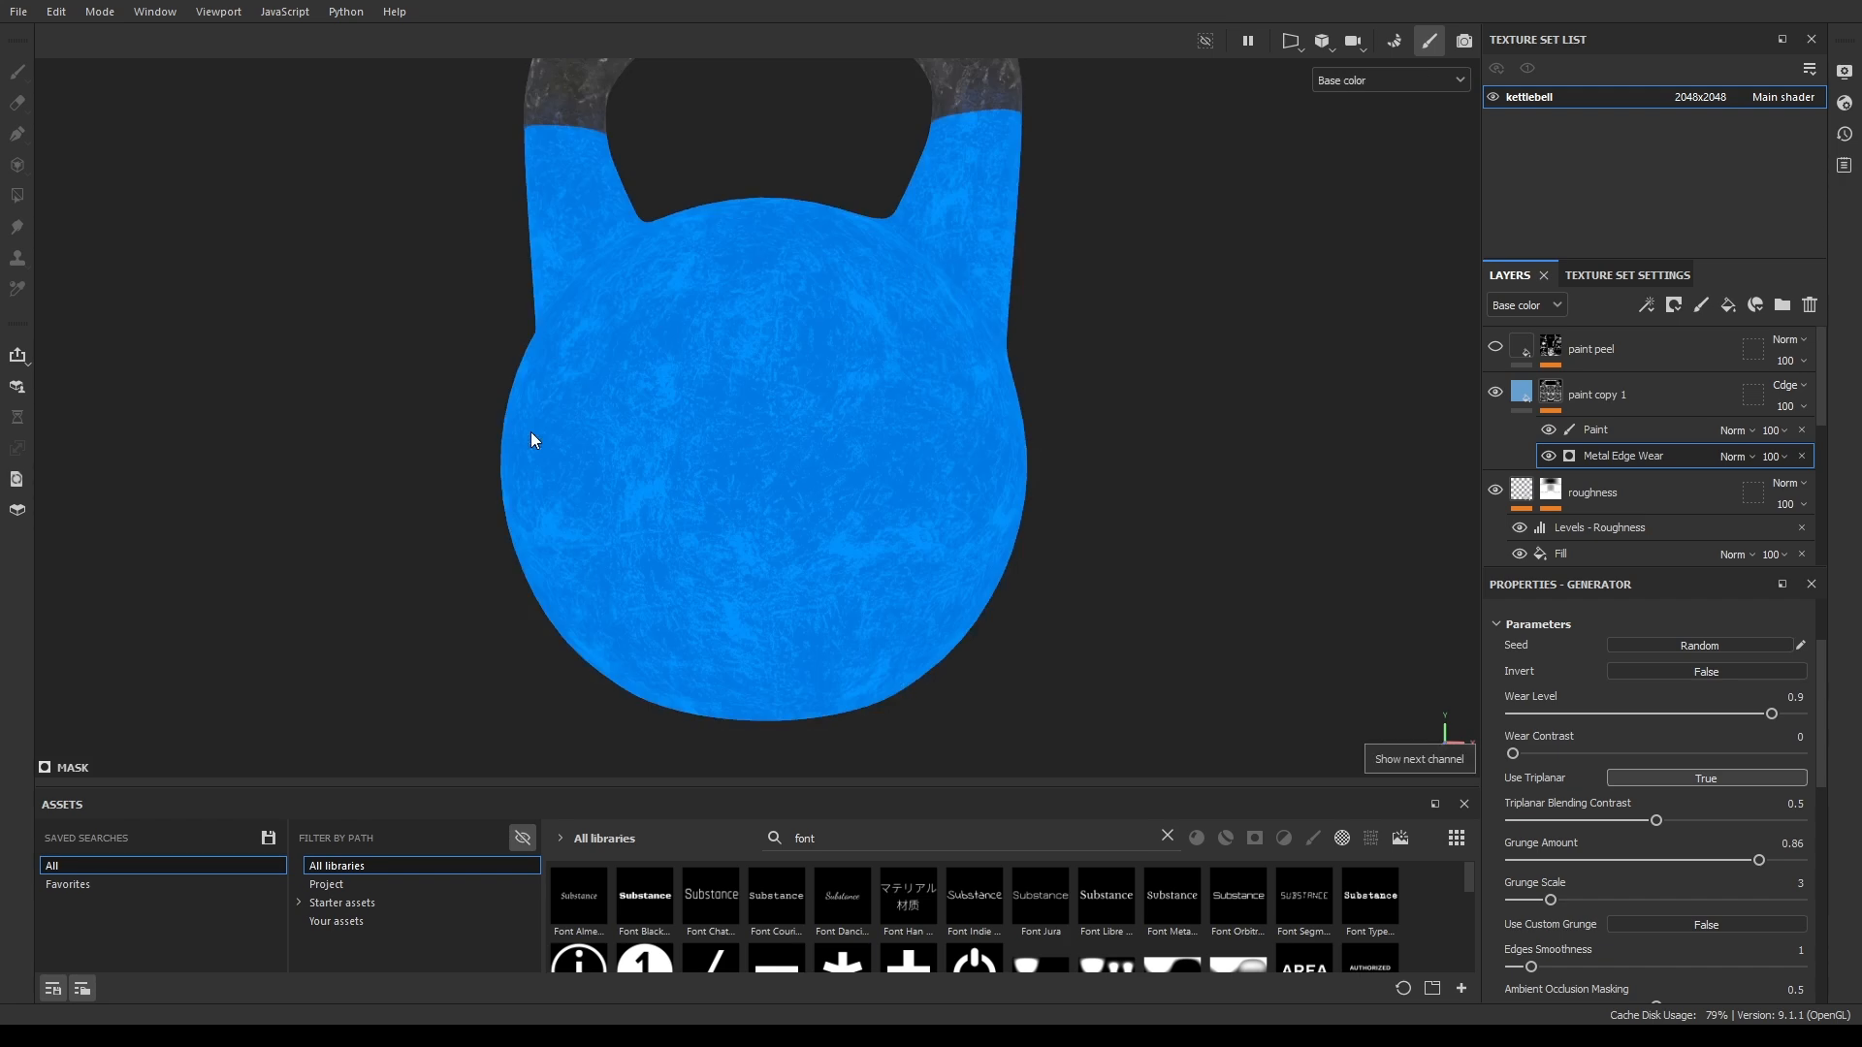
{"action": "left_click_drag", "start_coordinate": [532, 436], "coordinate": [1116, 397], "text": "alt"}
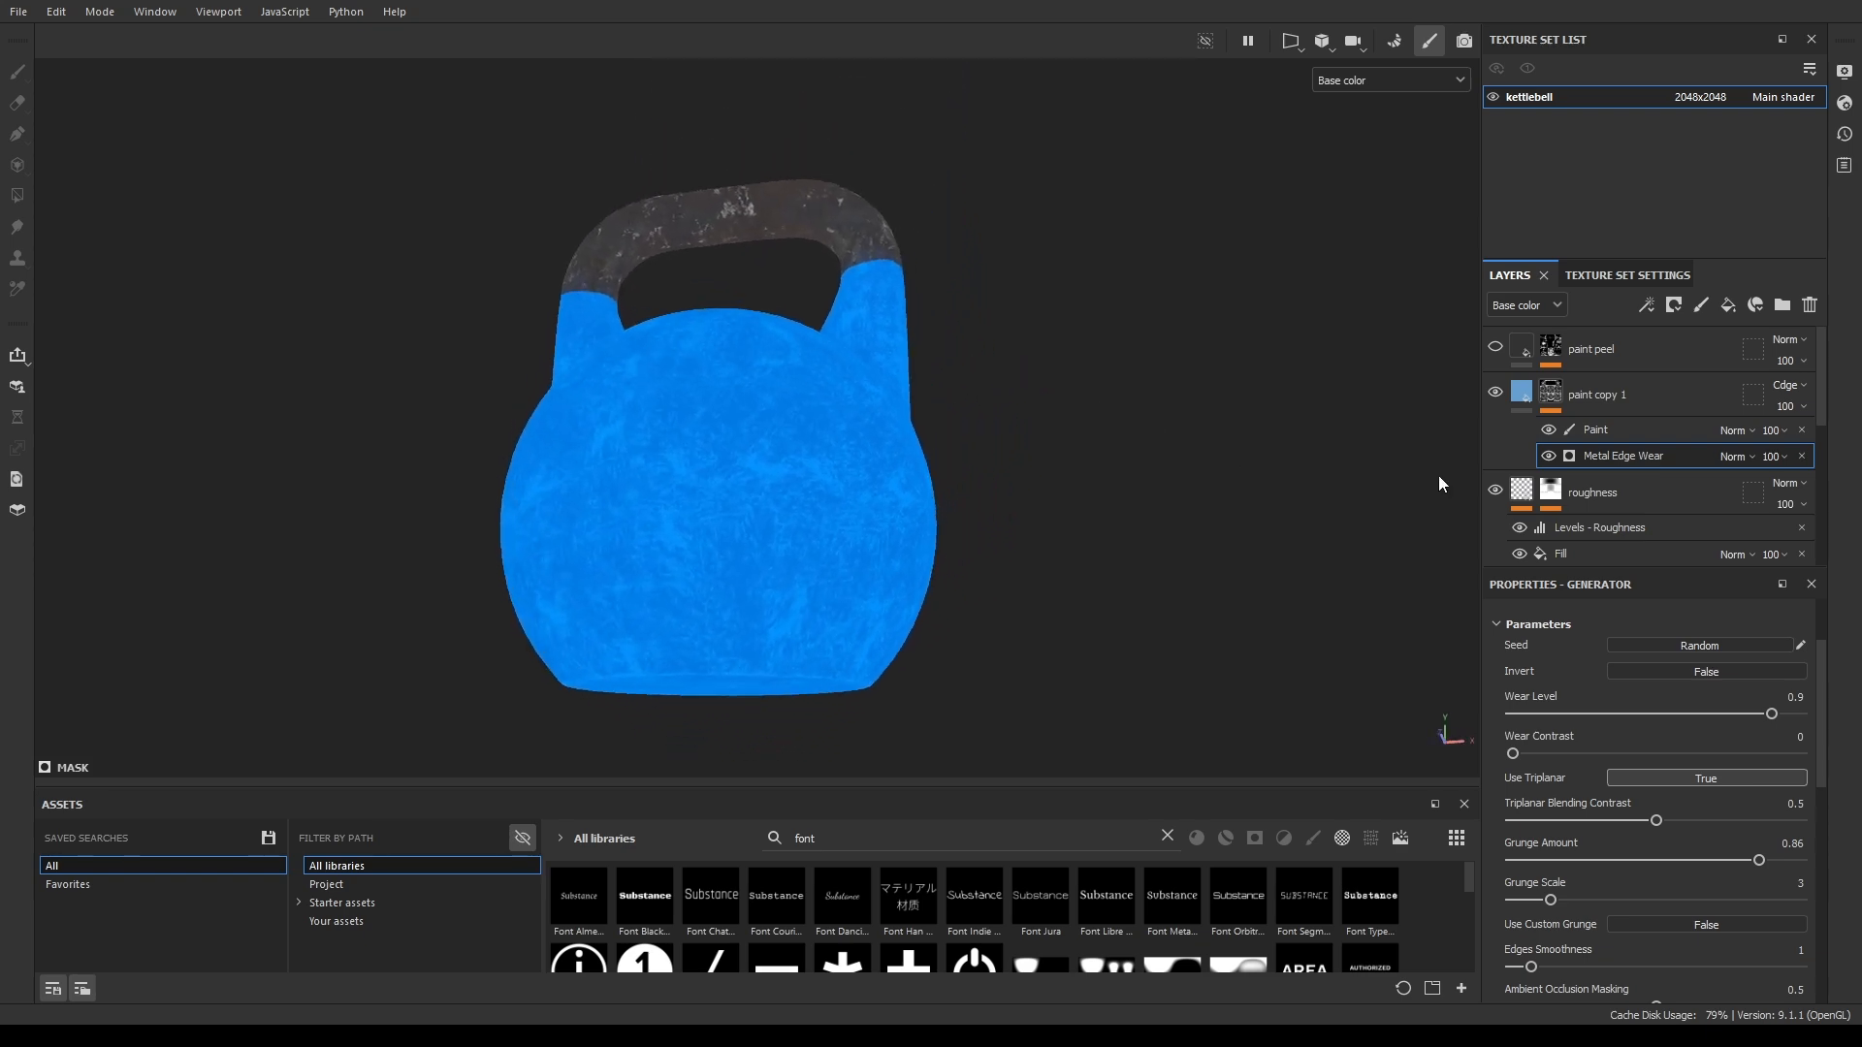
Compare the base color with the Metal Edge Wear generator hidden and shown, examining the lighter blue variation around the kettlebell.
{"action": "left_click", "coordinate": [1549, 455]}
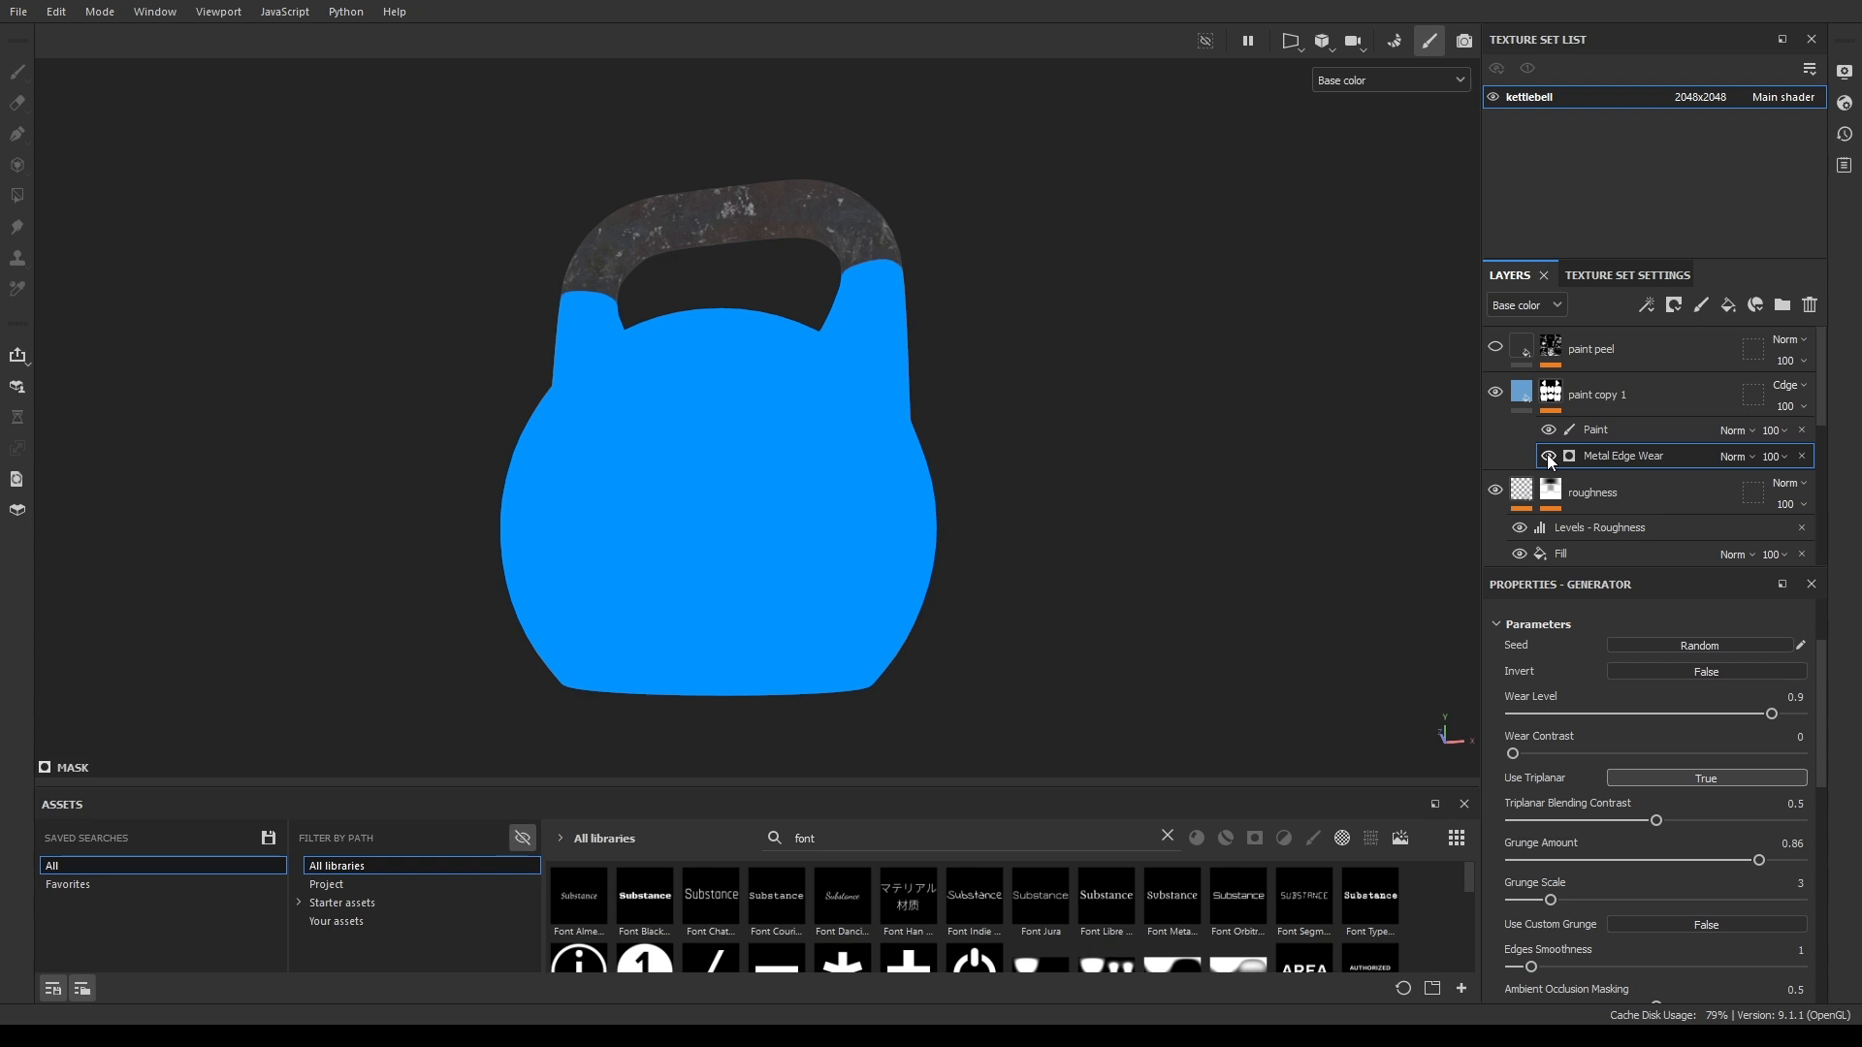
{"action": "left_click_drag", "start_coordinate": [1011, 555], "coordinate": [815, 656], "text": "alt"}
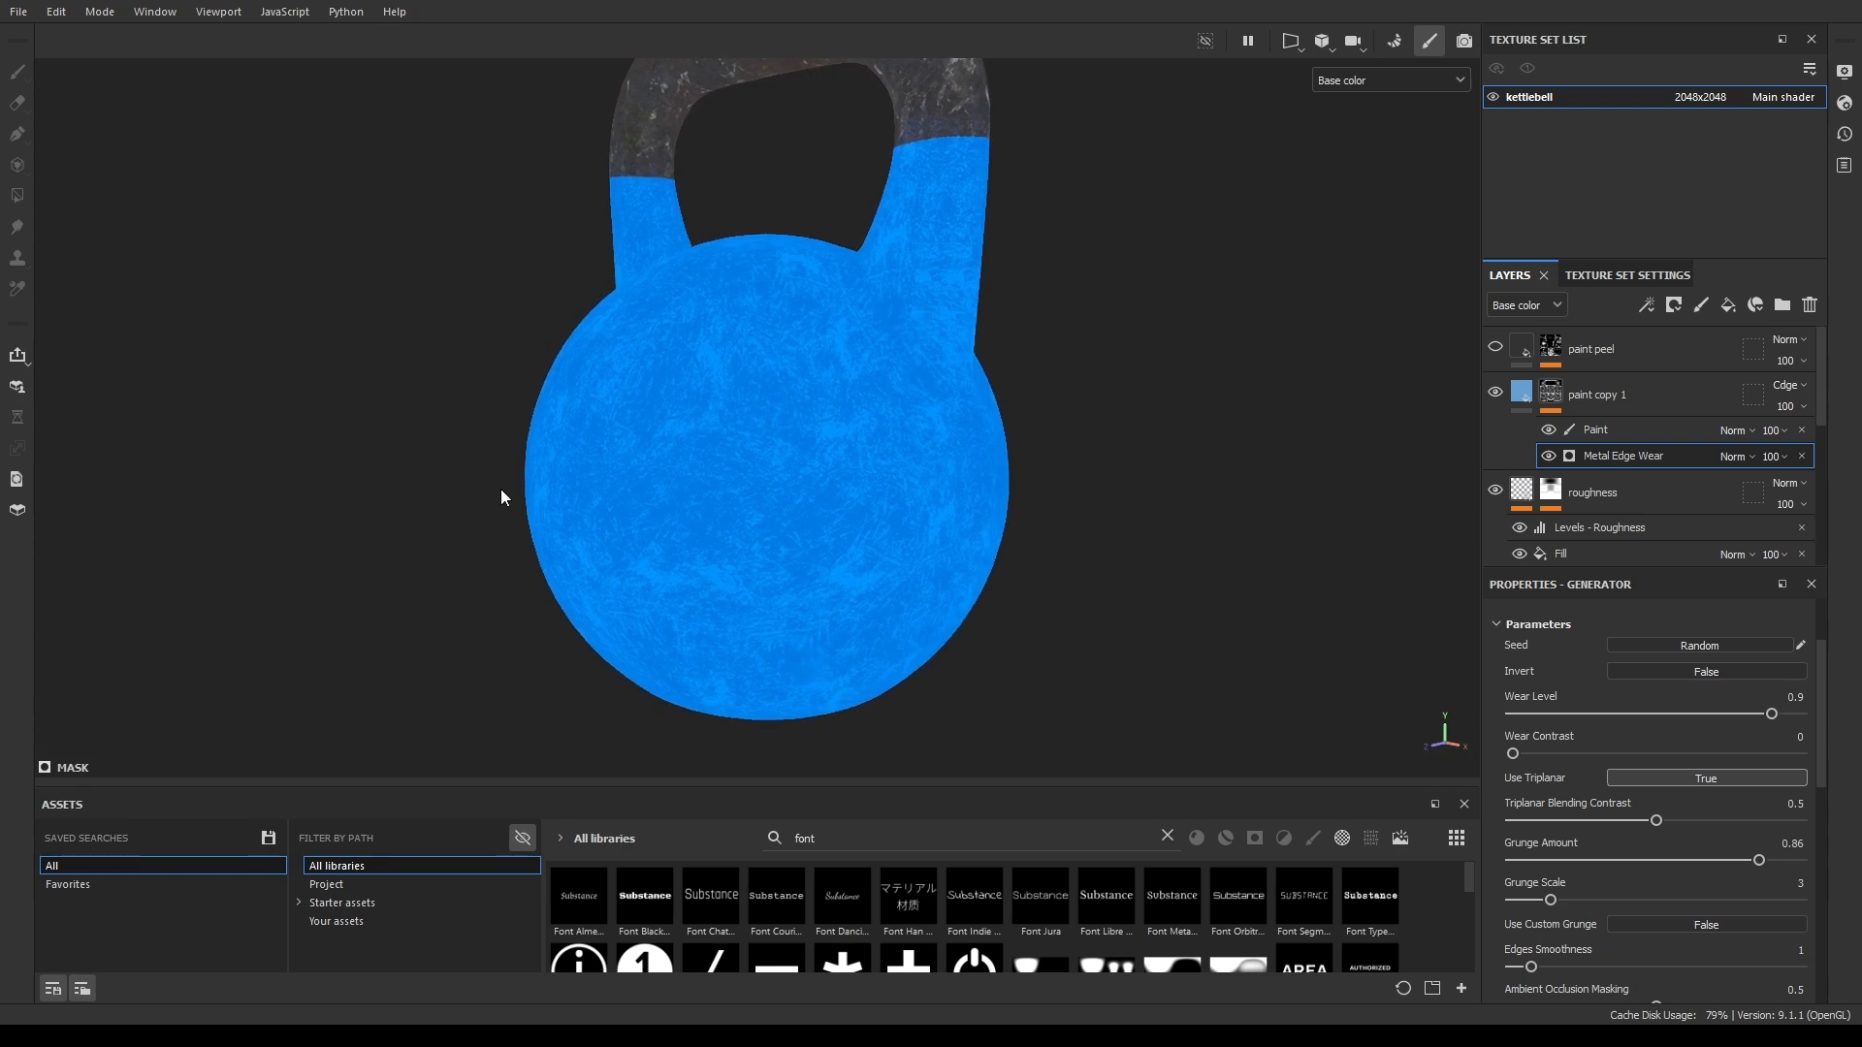
{"action": "mouse_move", "coordinate": [1152, 503]}
{"action": "left_mouse_down", "text": "alt"}
{"action": "mouse_move", "coordinate": [445, 423]}
{"action": "mouse_move", "coordinate": [1167, 295]}
{"action": "mouse_move", "coordinate": [685, 498]}
{"action": "mouse_move", "coordinate": [1134, 491]}
{"action": "left_mouse_up", "text": "alt"}
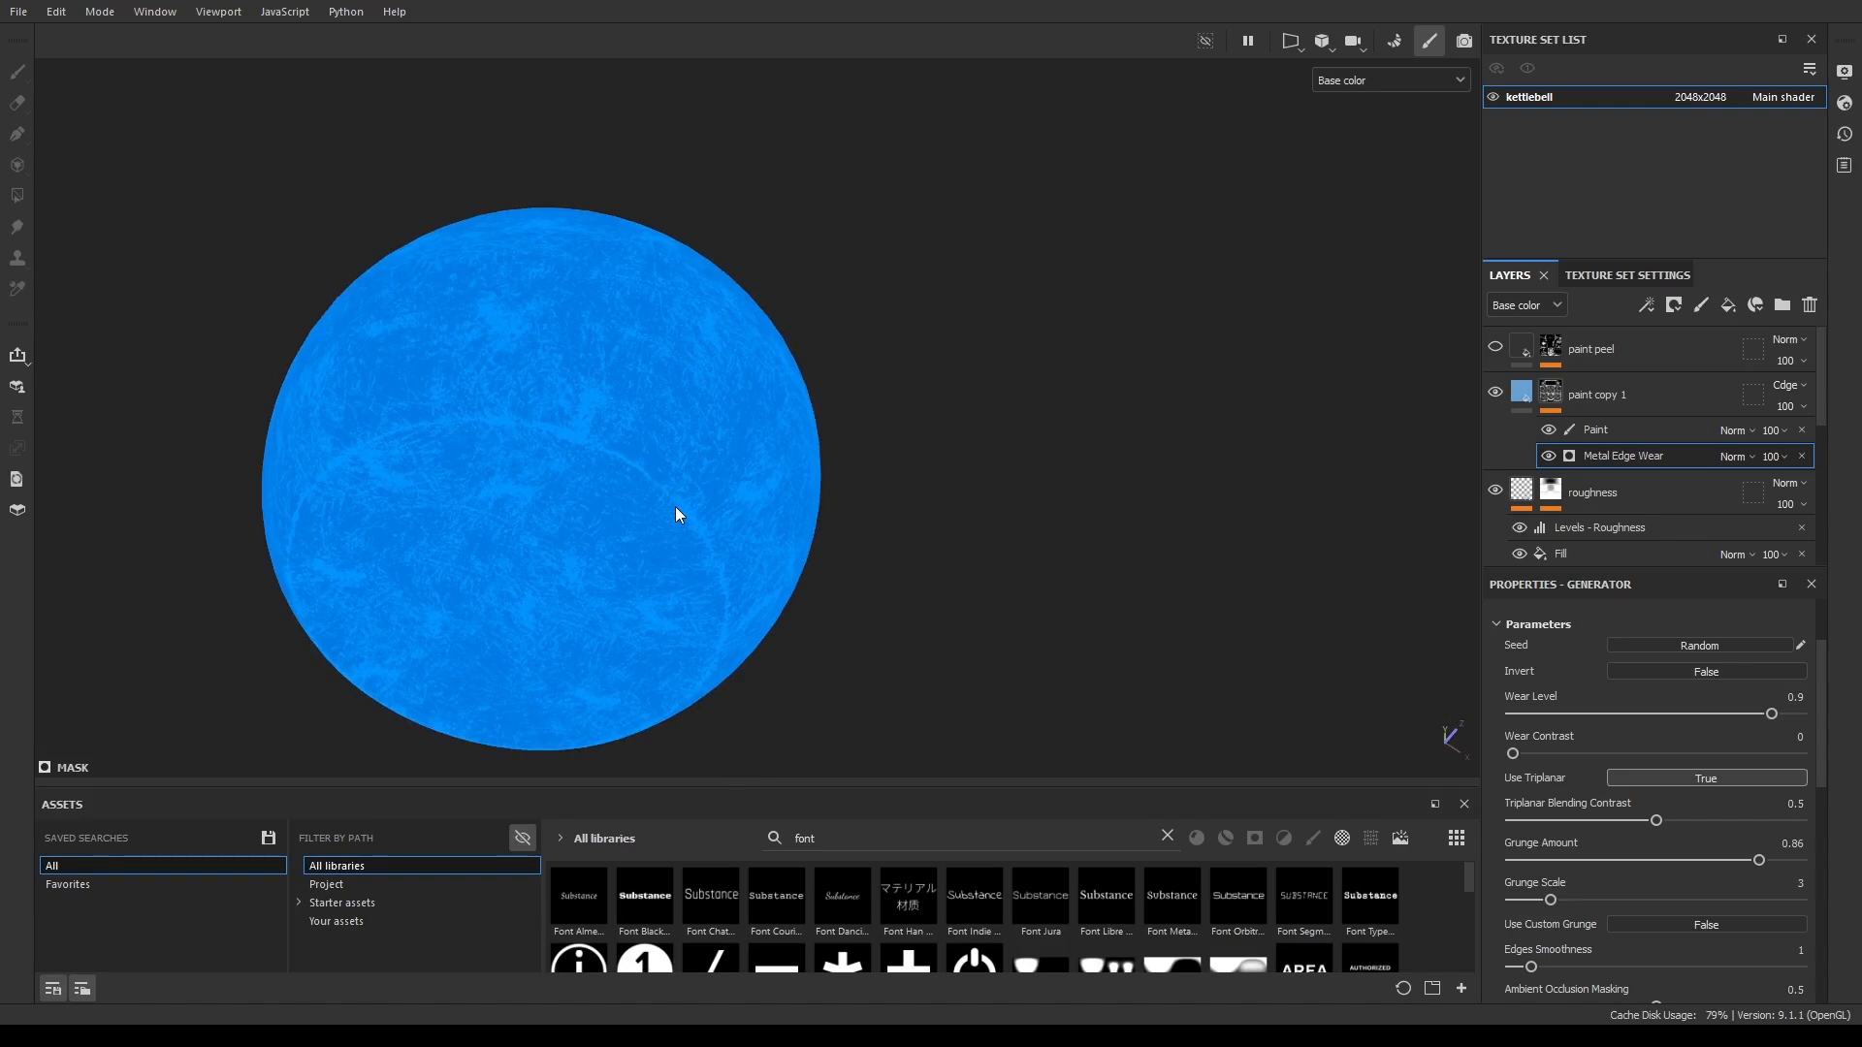
{"action": "left_click_drag", "start_coordinate": [517, 417], "coordinate": [864, 624], "text": "alt"}
{"action": "scroll", "coordinate": [1615, 504], "scroll_direction": "down", "scroll_amount": 2}
{"action": "scroll", "coordinate": [1616, 504], "scroll_direction": "down", "scroll_amount": 1}
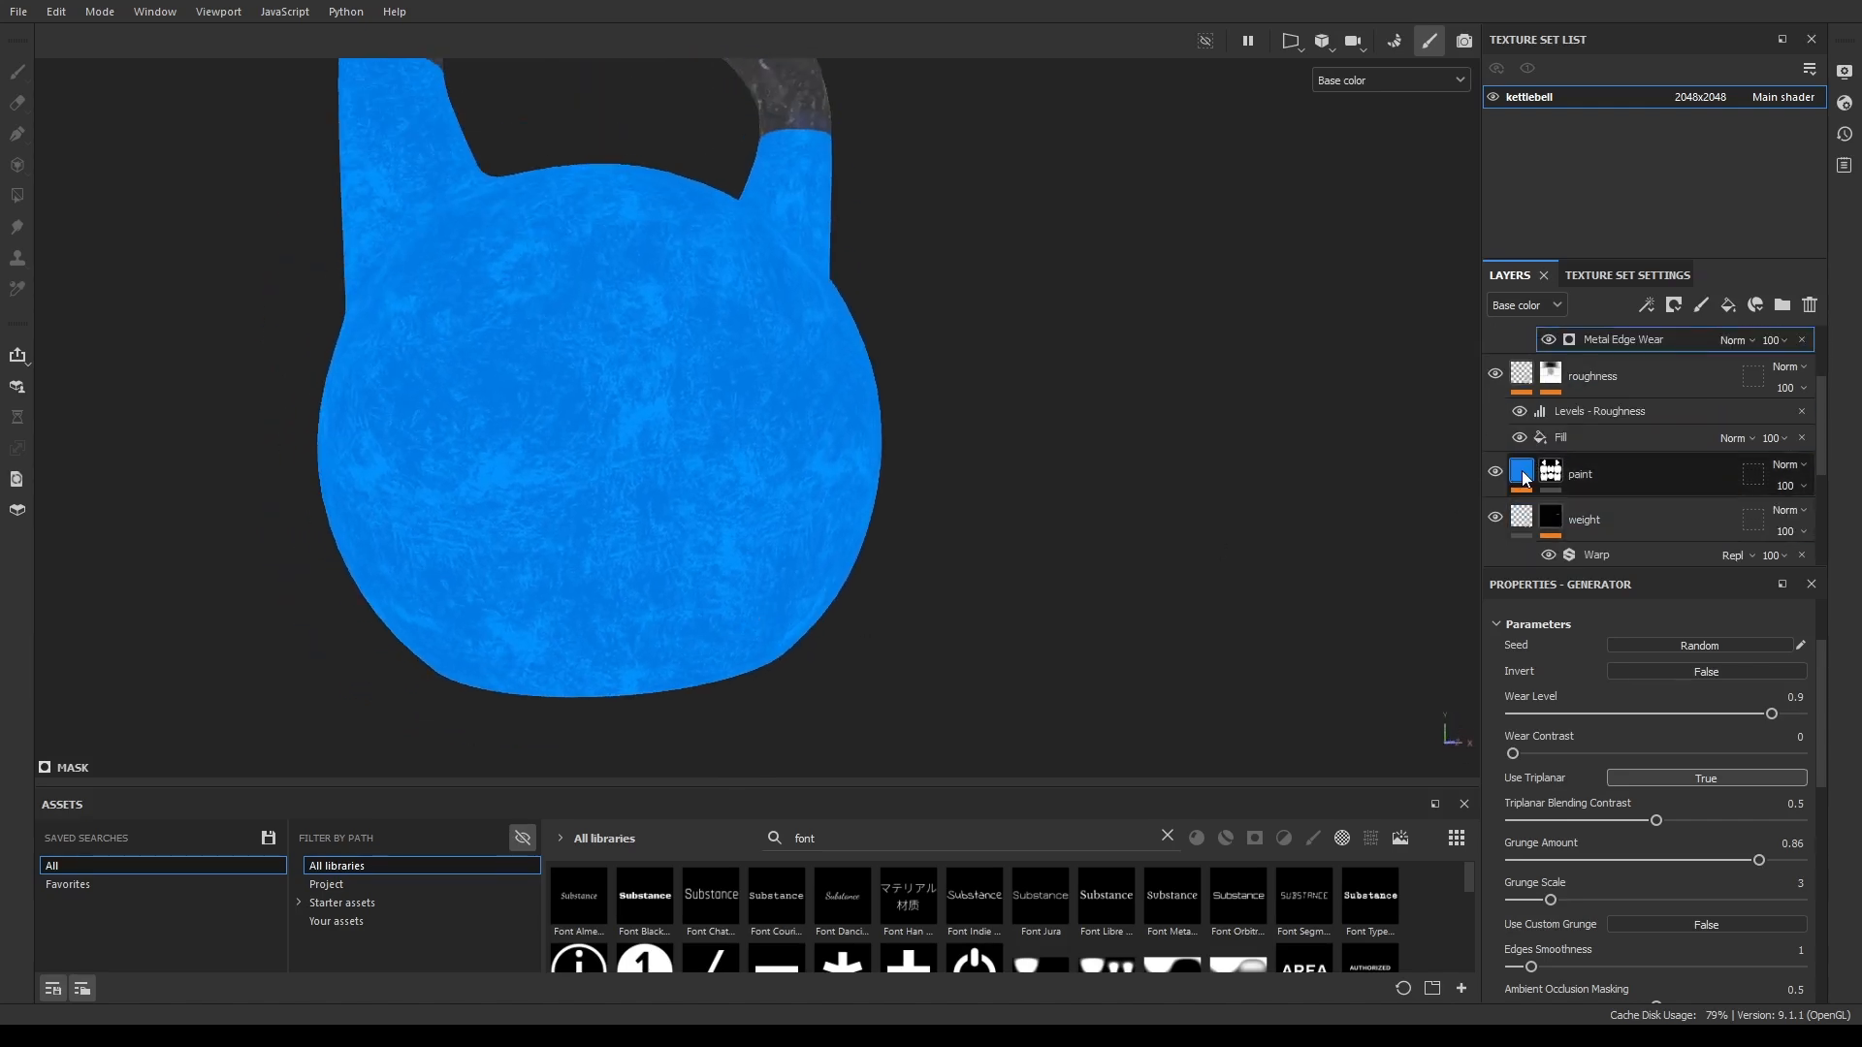
{"action": "left_click_drag", "start_coordinate": [993, 532], "coordinate": [1122, 540], "text": "alt"}
{"action": "middle_click_drag", "start_coordinate": [1122, 540], "coordinate": [1173, 619], "text": "alt"}
{"action": "right_click_drag", "start_coordinate": [1173, 619], "coordinate": [890, 520], "text": "alt"}
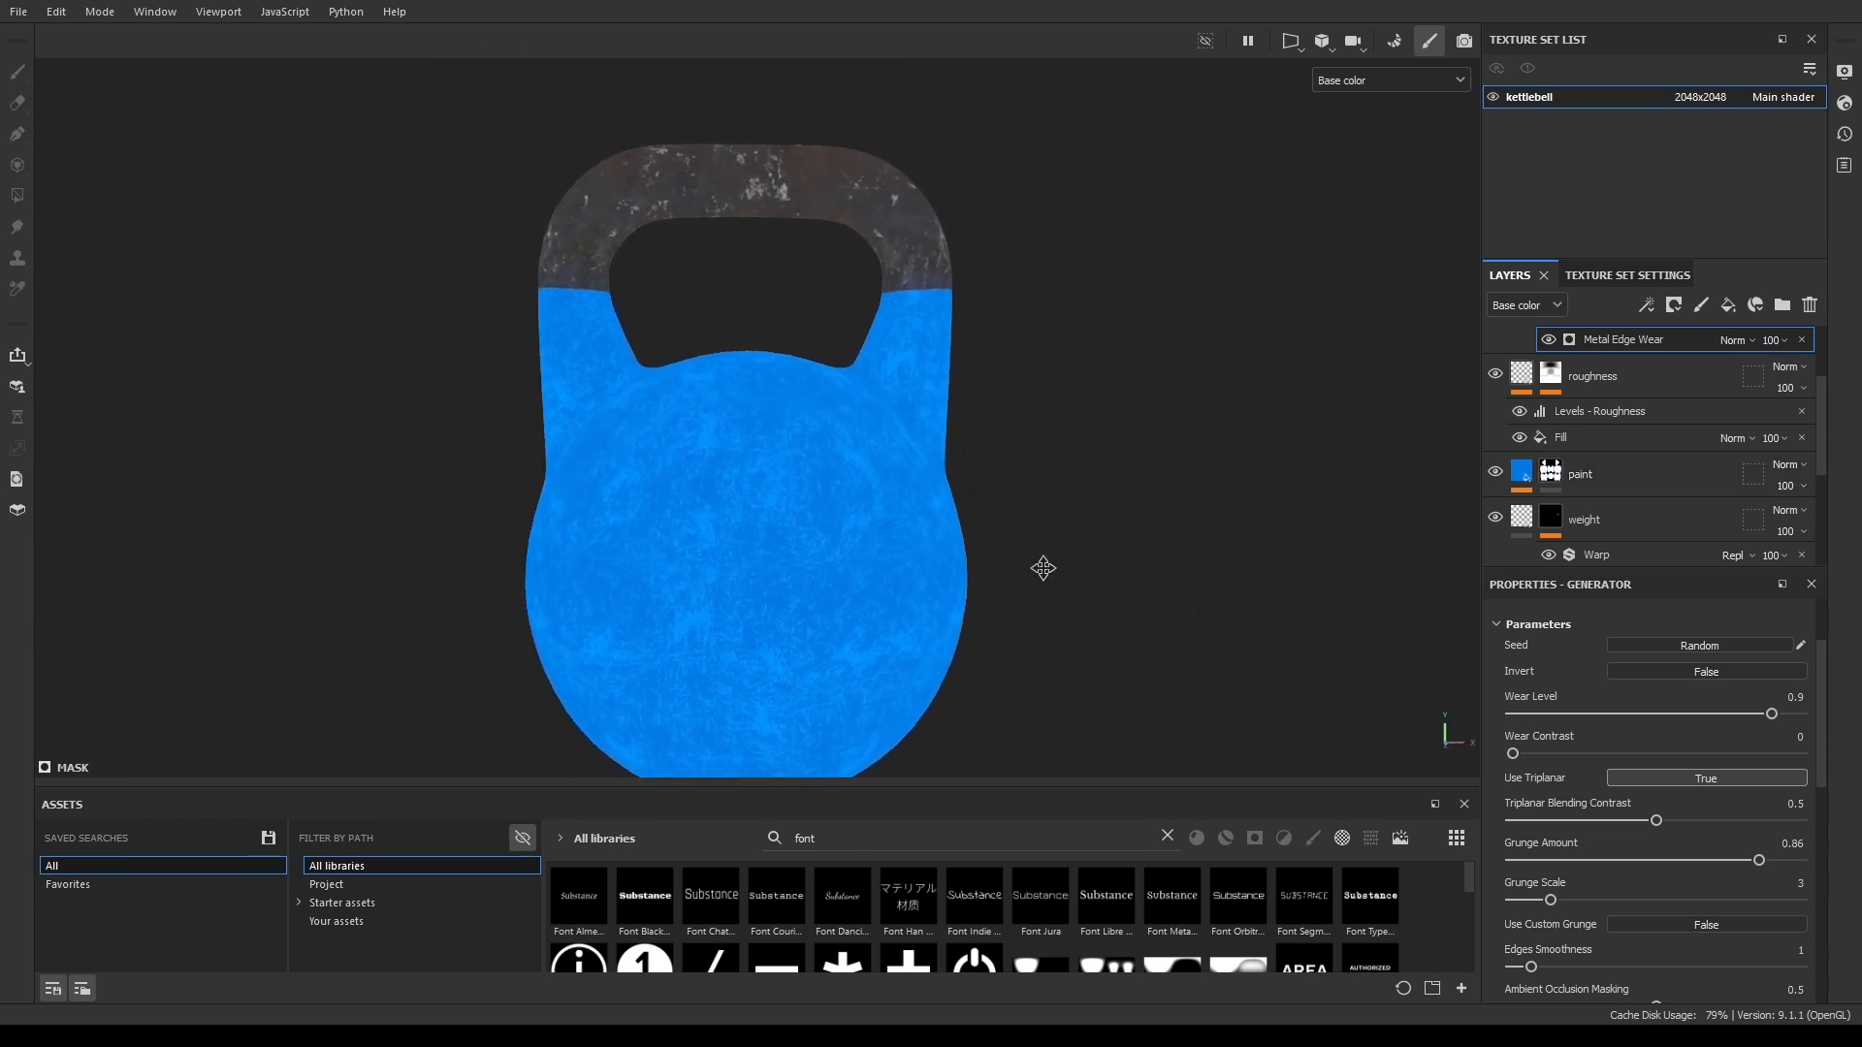
{"action": "middle_click_drag", "start_coordinate": [1043, 568], "coordinate": [1080, 498], "text": "alt"}
{"action": "scroll", "coordinate": [1606, 435], "scroll_direction": "up", "scroll_amount": 1}
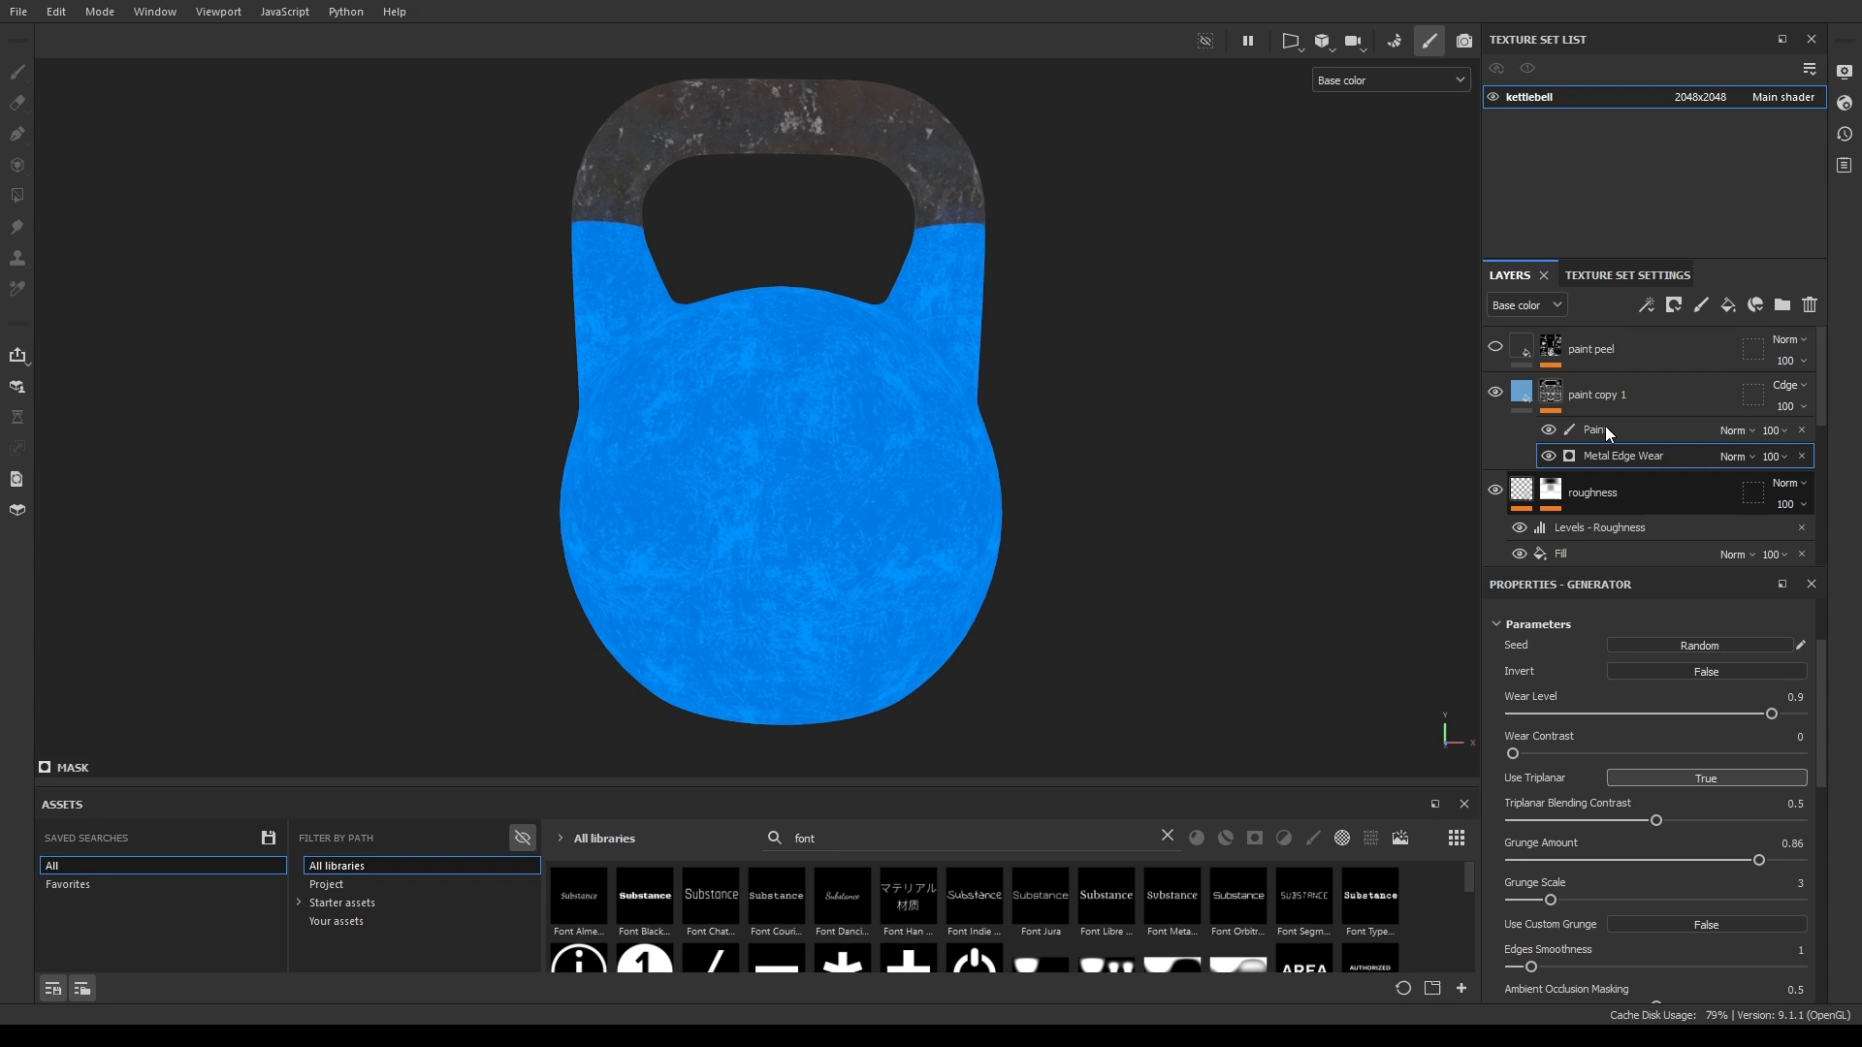
Select the paint copy 1 layer's fill and view the kettlebell with its full material shading.
{"action": "left_click", "coordinate": [1522, 392]}
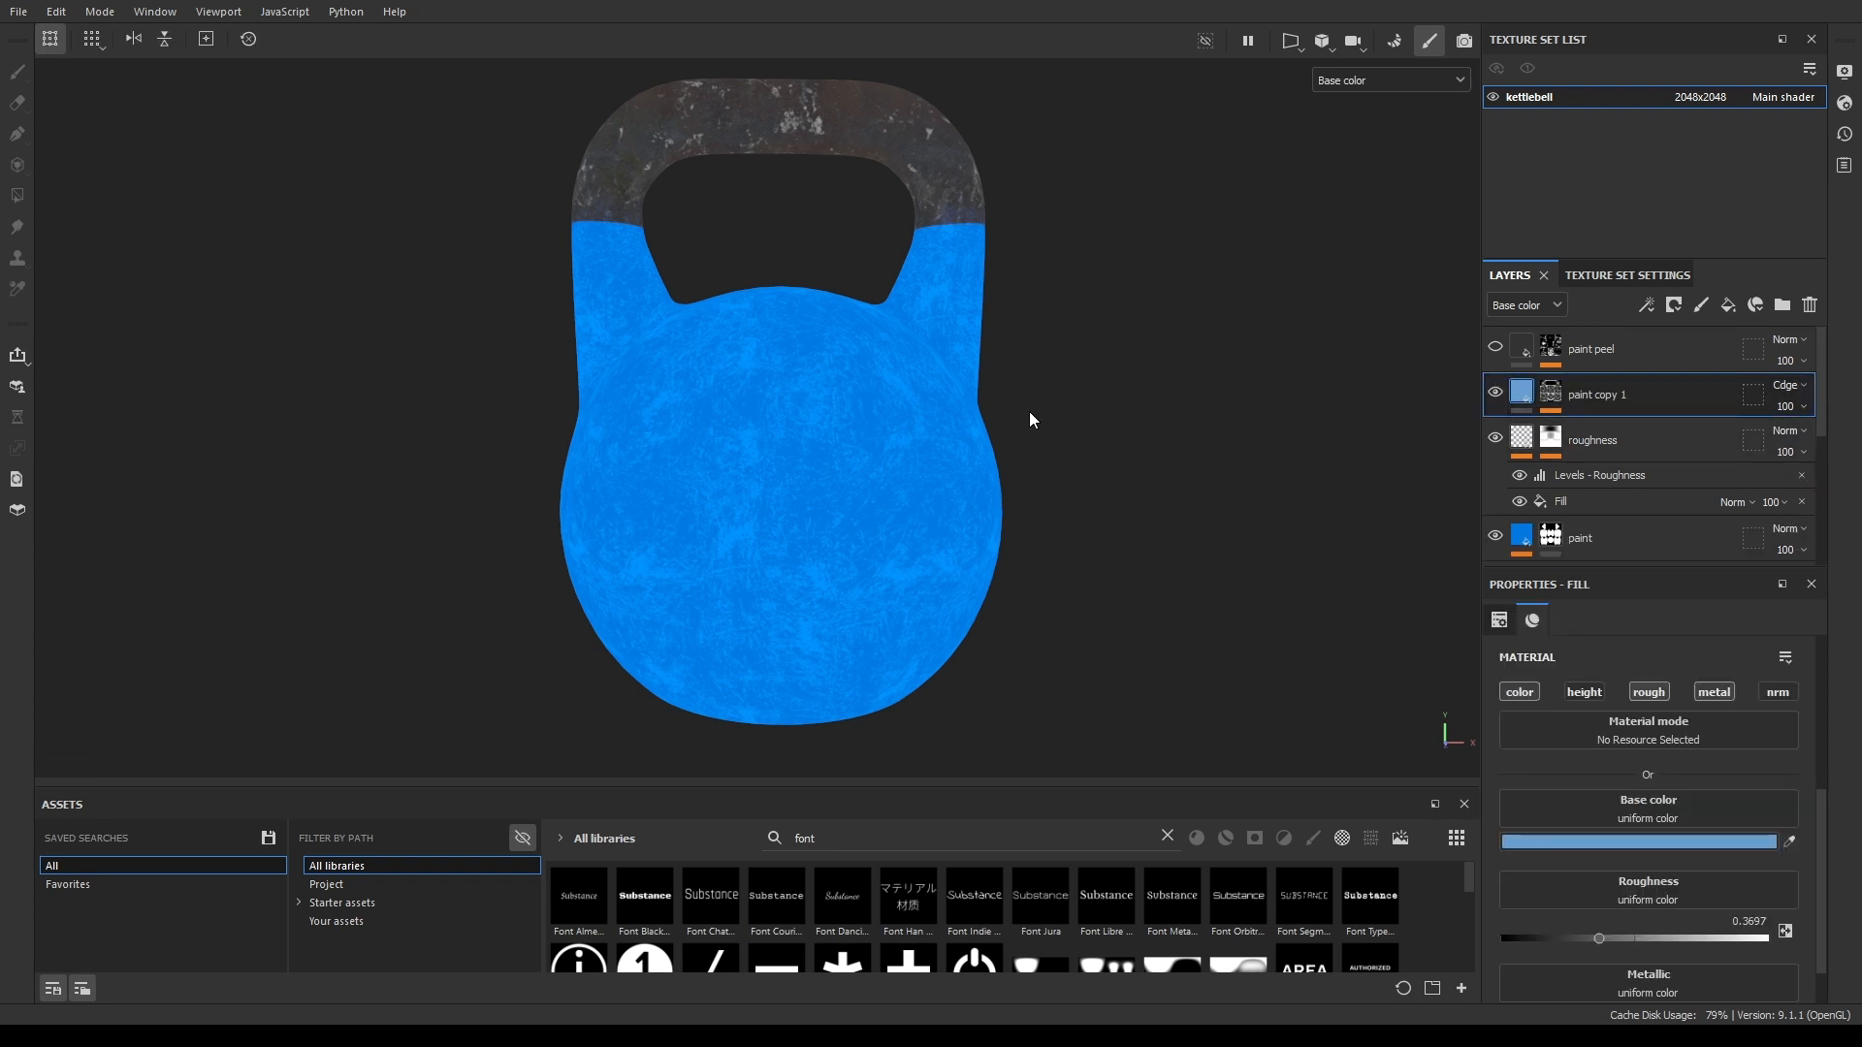
{"action": "key", "text": "m"}
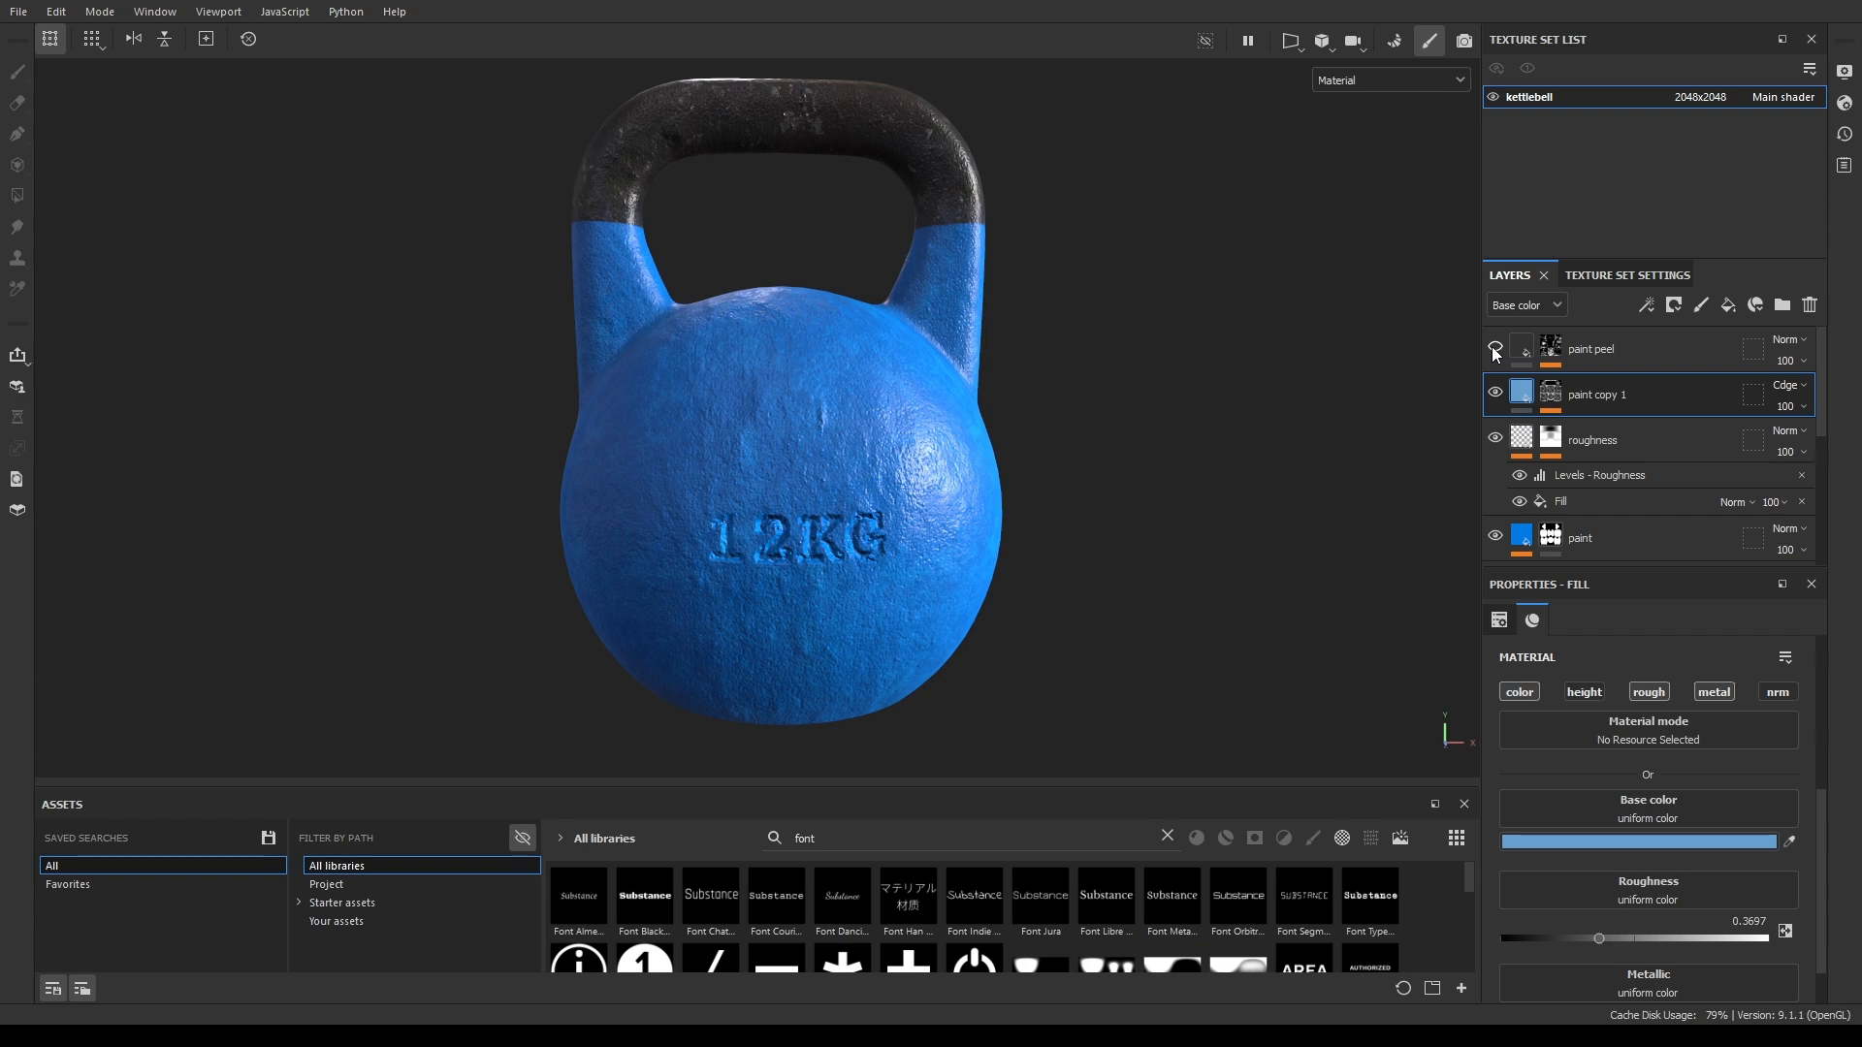
{"action": "left_click_drag", "start_coordinate": [1079, 534], "coordinate": [1177, 497], "text": "alt"}
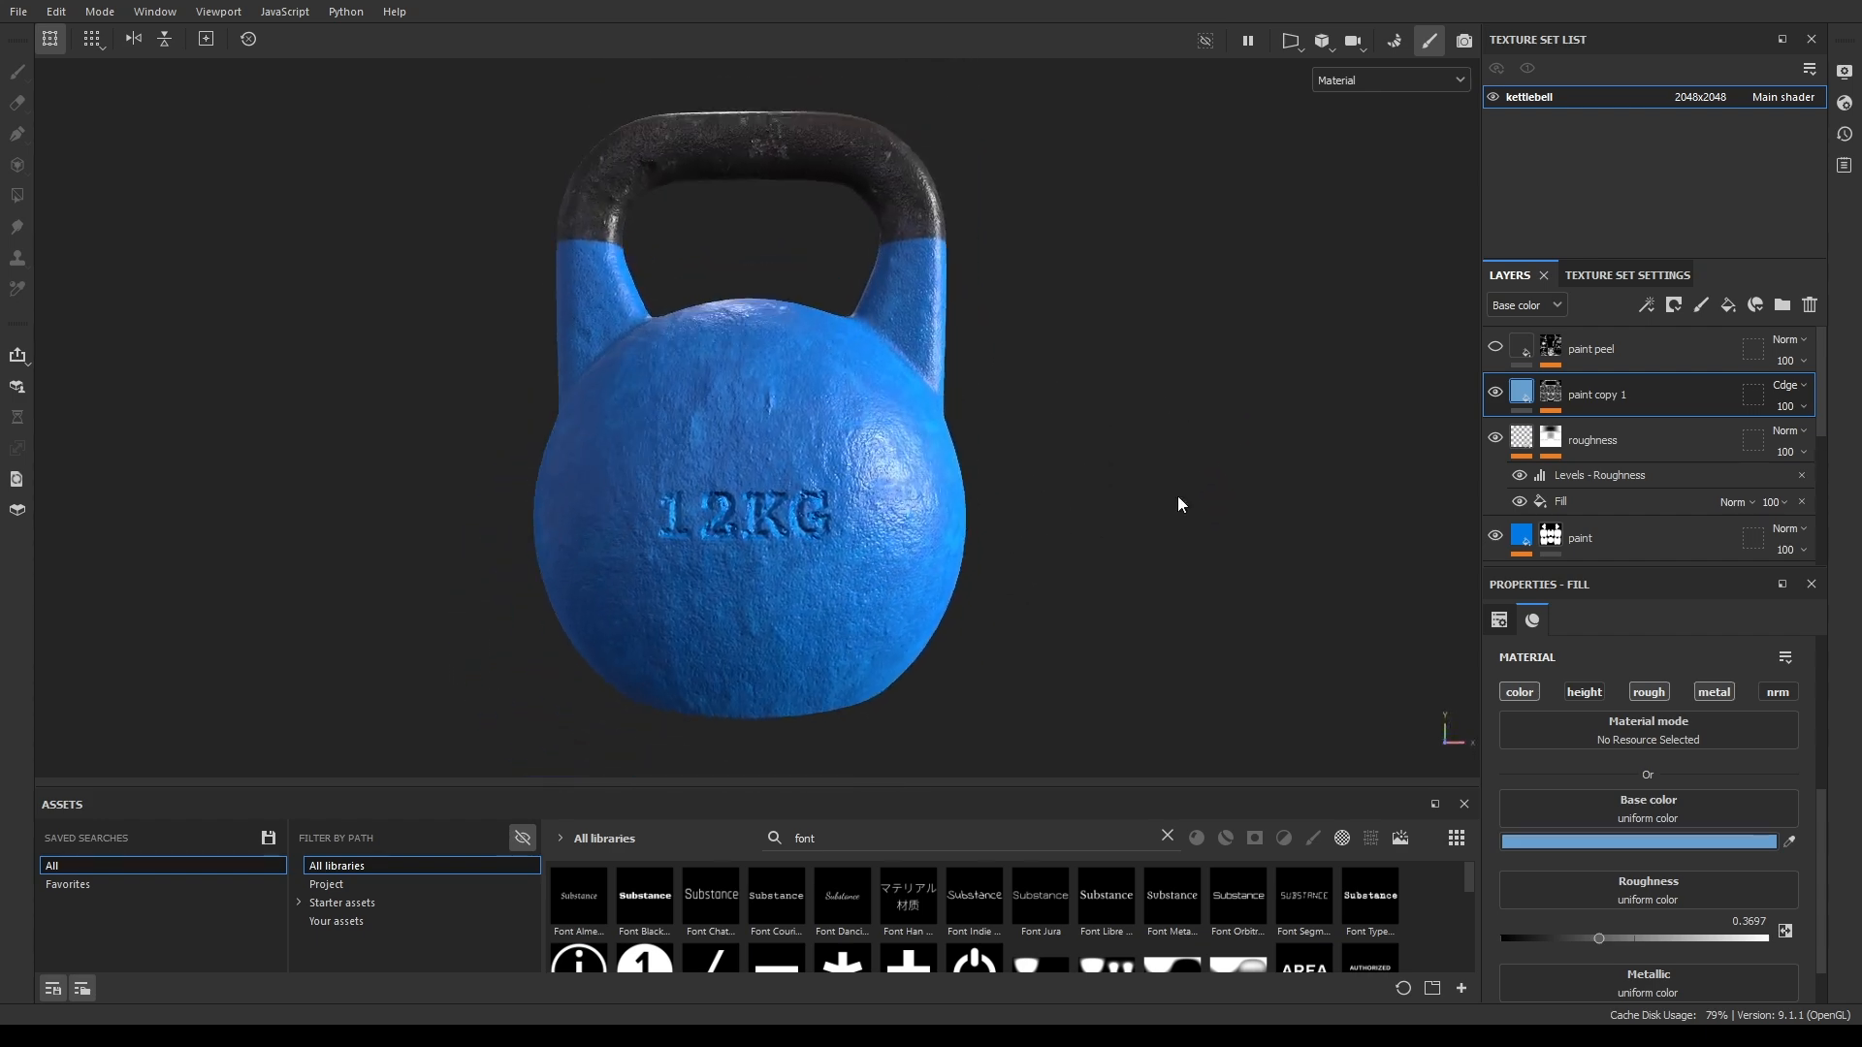
Make the paint peel layer visible and check its worn patches around the kettlebell's body and handle.
{"action": "left_click", "coordinate": [1496, 347]}
{"action": "left_click_drag", "start_coordinate": [1115, 578], "coordinate": [1251, 586], "text": "alt"}
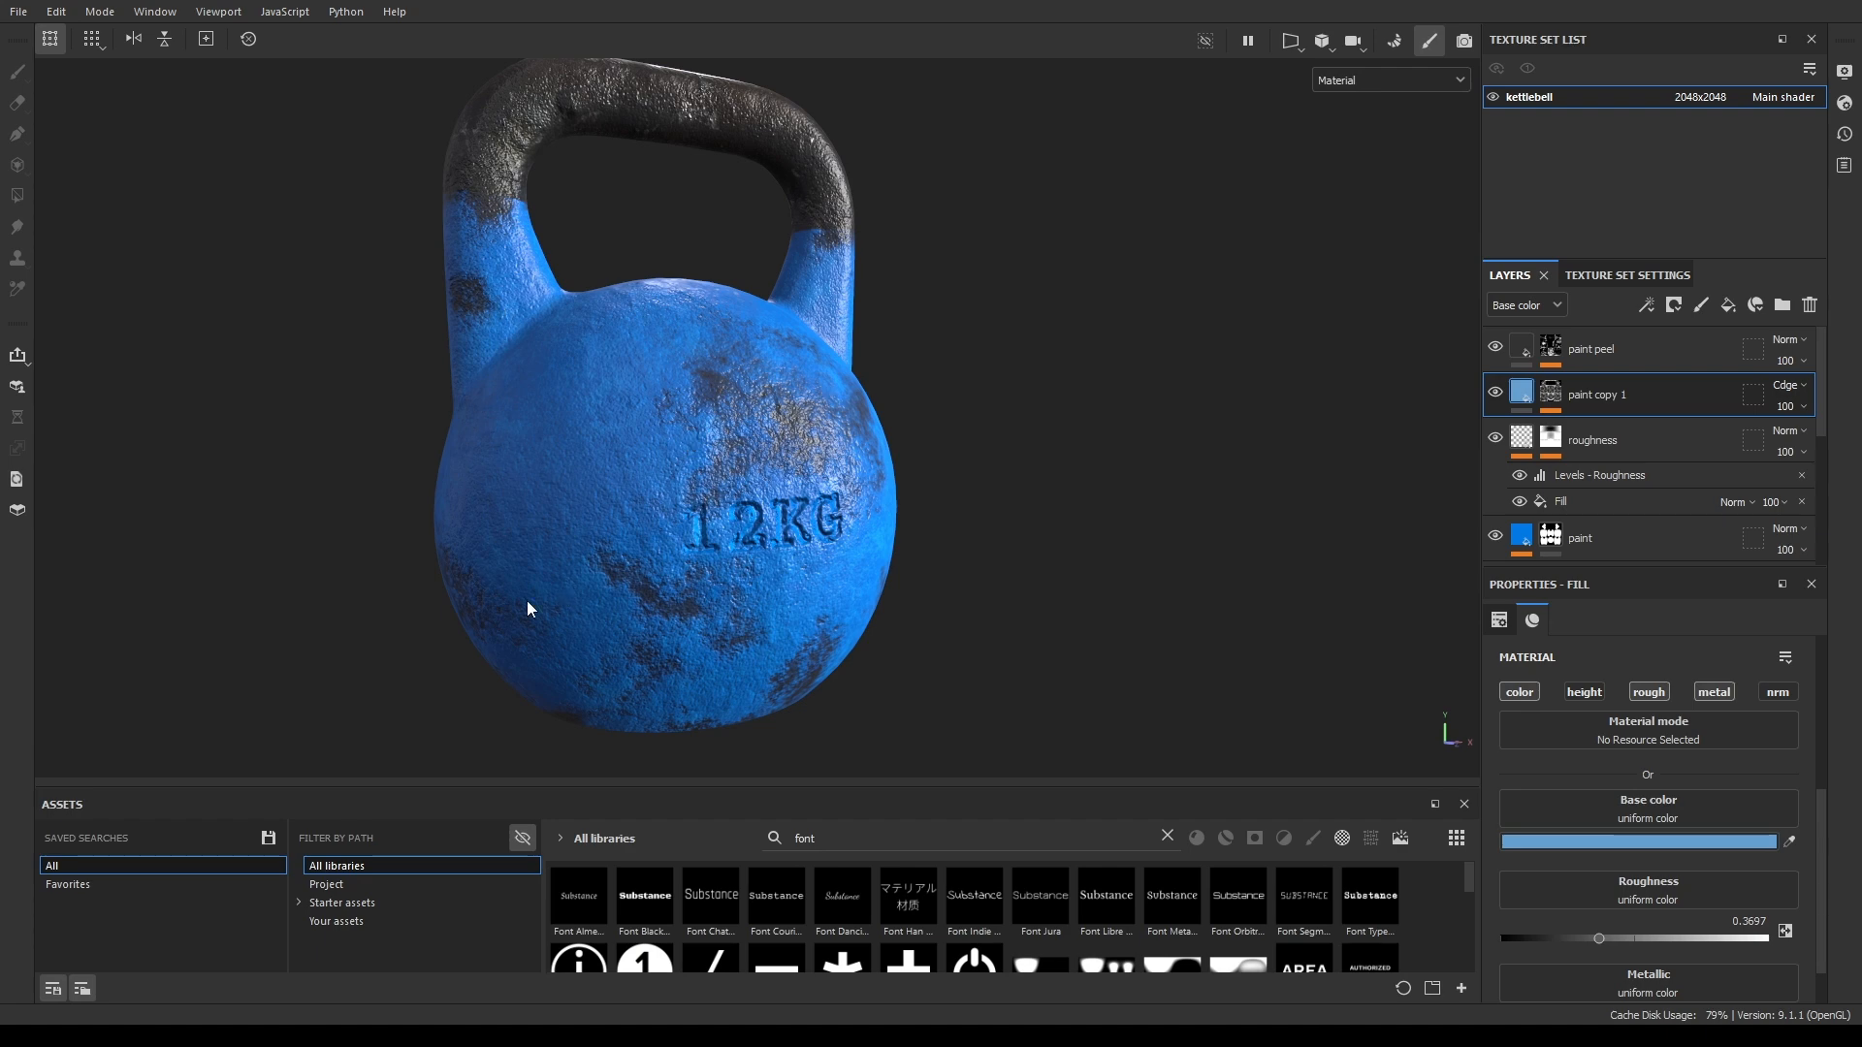
{"action": "left_click_drag", "start_coordinate": [783, 615], "coordinate": [477, 491], "text": "alt"}
{"action": "scroll", "coordinate": [875, 520], "scroll_direction": "down", "scroll_amount": 4}
{"action": "middle_click_drag", "start_coordinate": [771, 458], "coordinate": [176, 372], "text": "alt"}
{"action": "left_click_drag", "start_coordinate": [987, 464], "coordinate": [123, 529], "text": "alt"}
{"action": "middle_click_drag", "start_coordinate": [423, 464], "coordinate": [468, 468], "text": "alt"}
{"action": "key", "text": "f"}
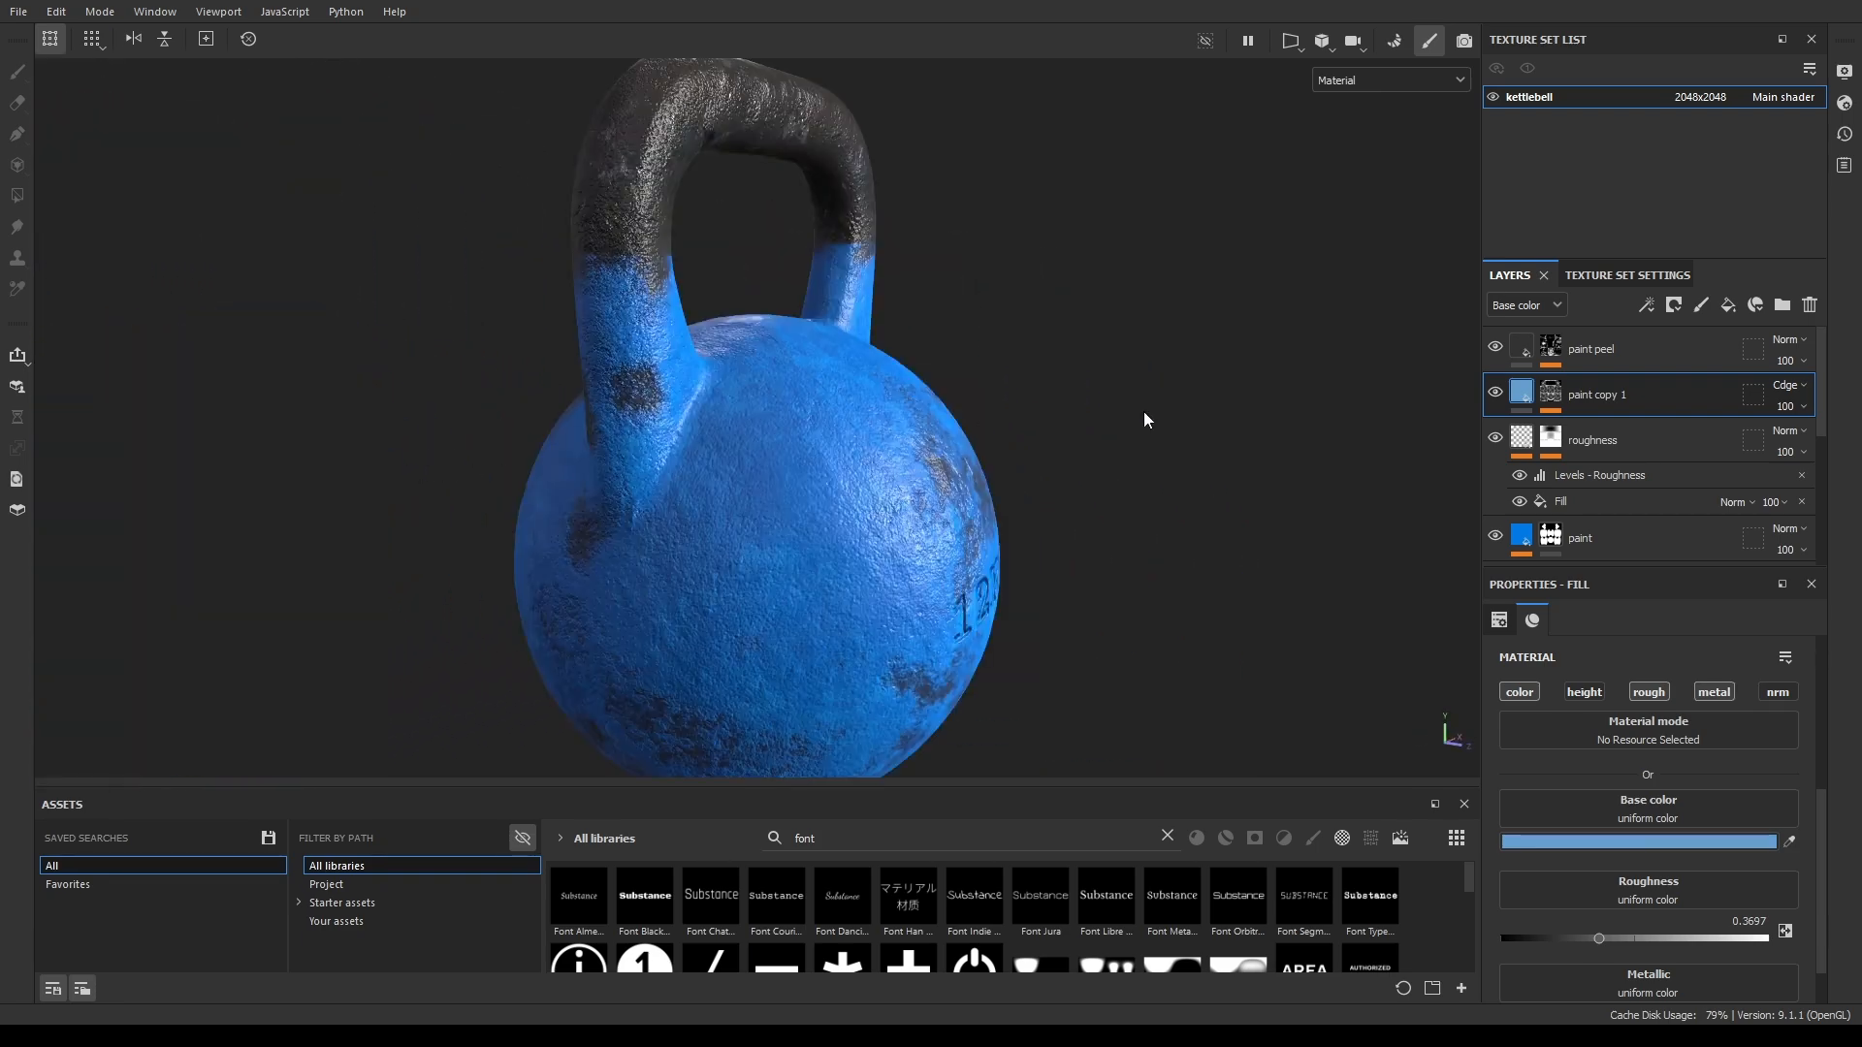
{"action": "left_click_drag", "start_coordinate": [1144, 411], "coordinate": [828, 388], "text": "alt"}
{"action": "scroll", "coordinate": [919, 423], "scroll_direction": "down", "scroll_amount": 2}
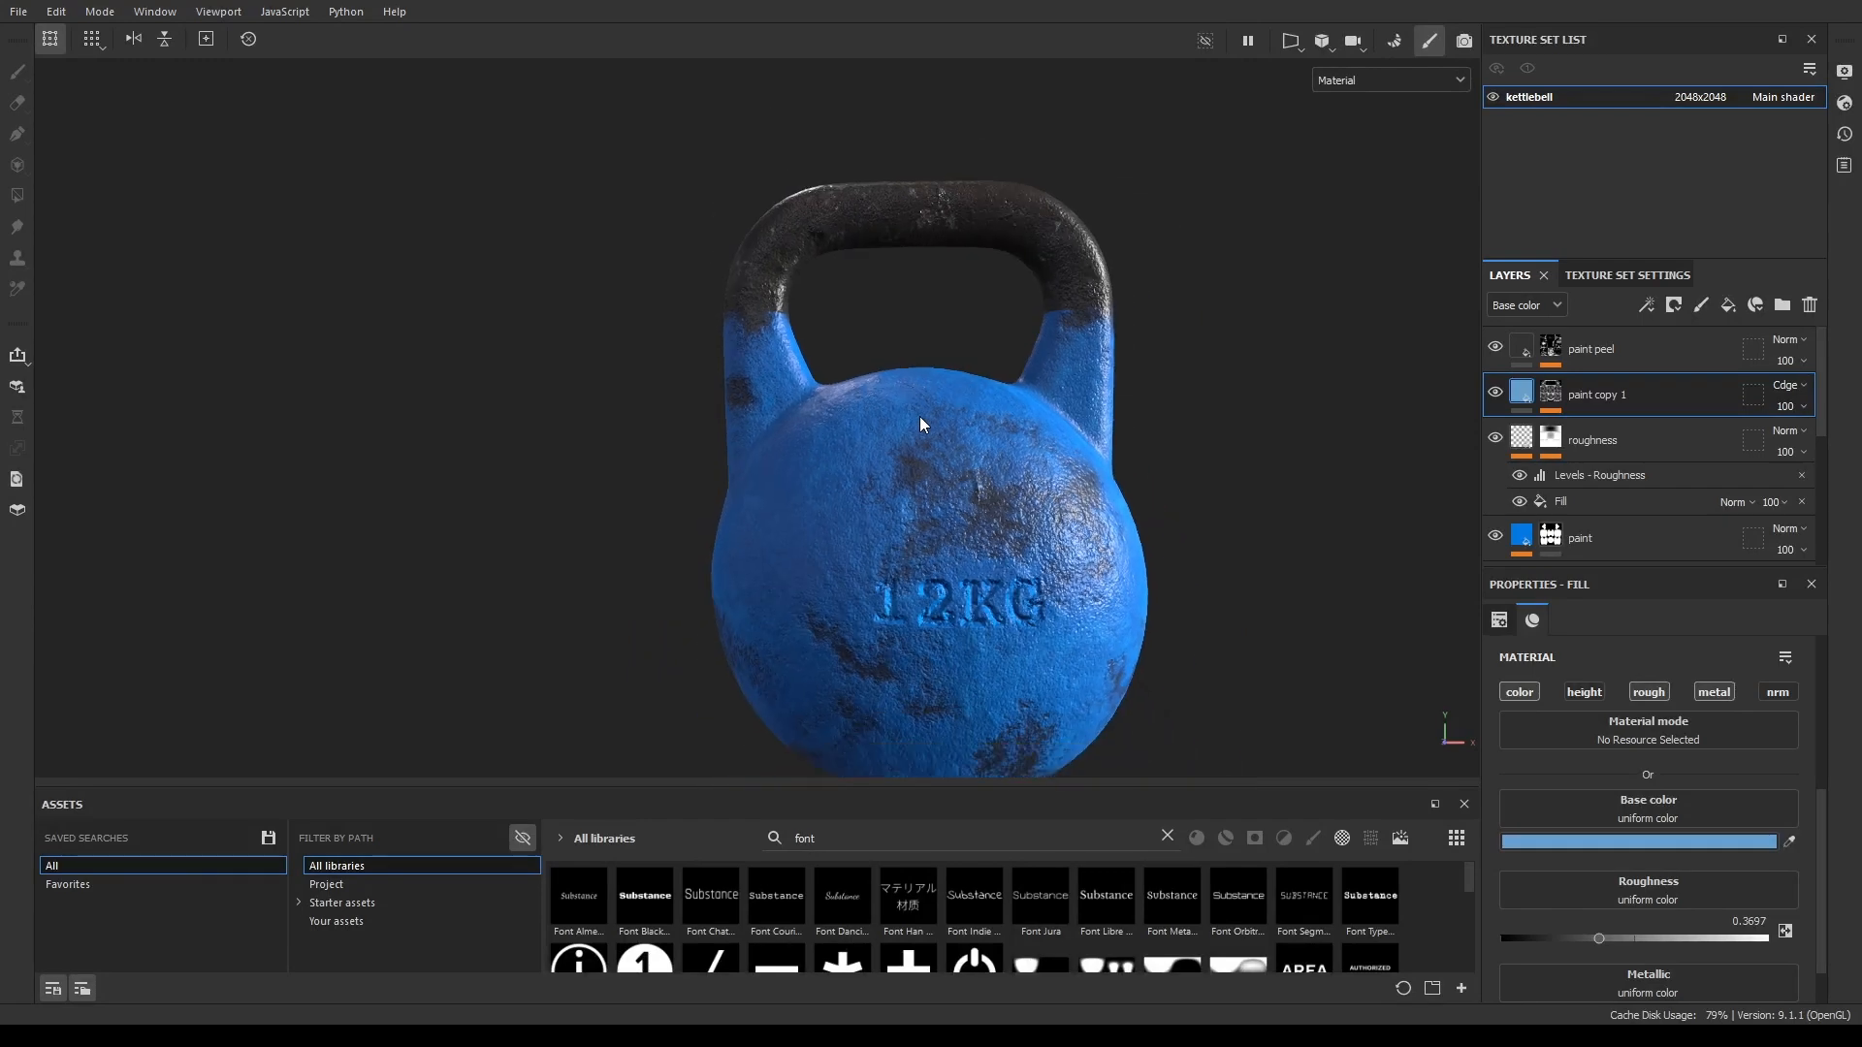
{"action": "middle_click_drag", "start_coordinate": [926, 371], "coordinate": [773, 297], "text": "alt"}
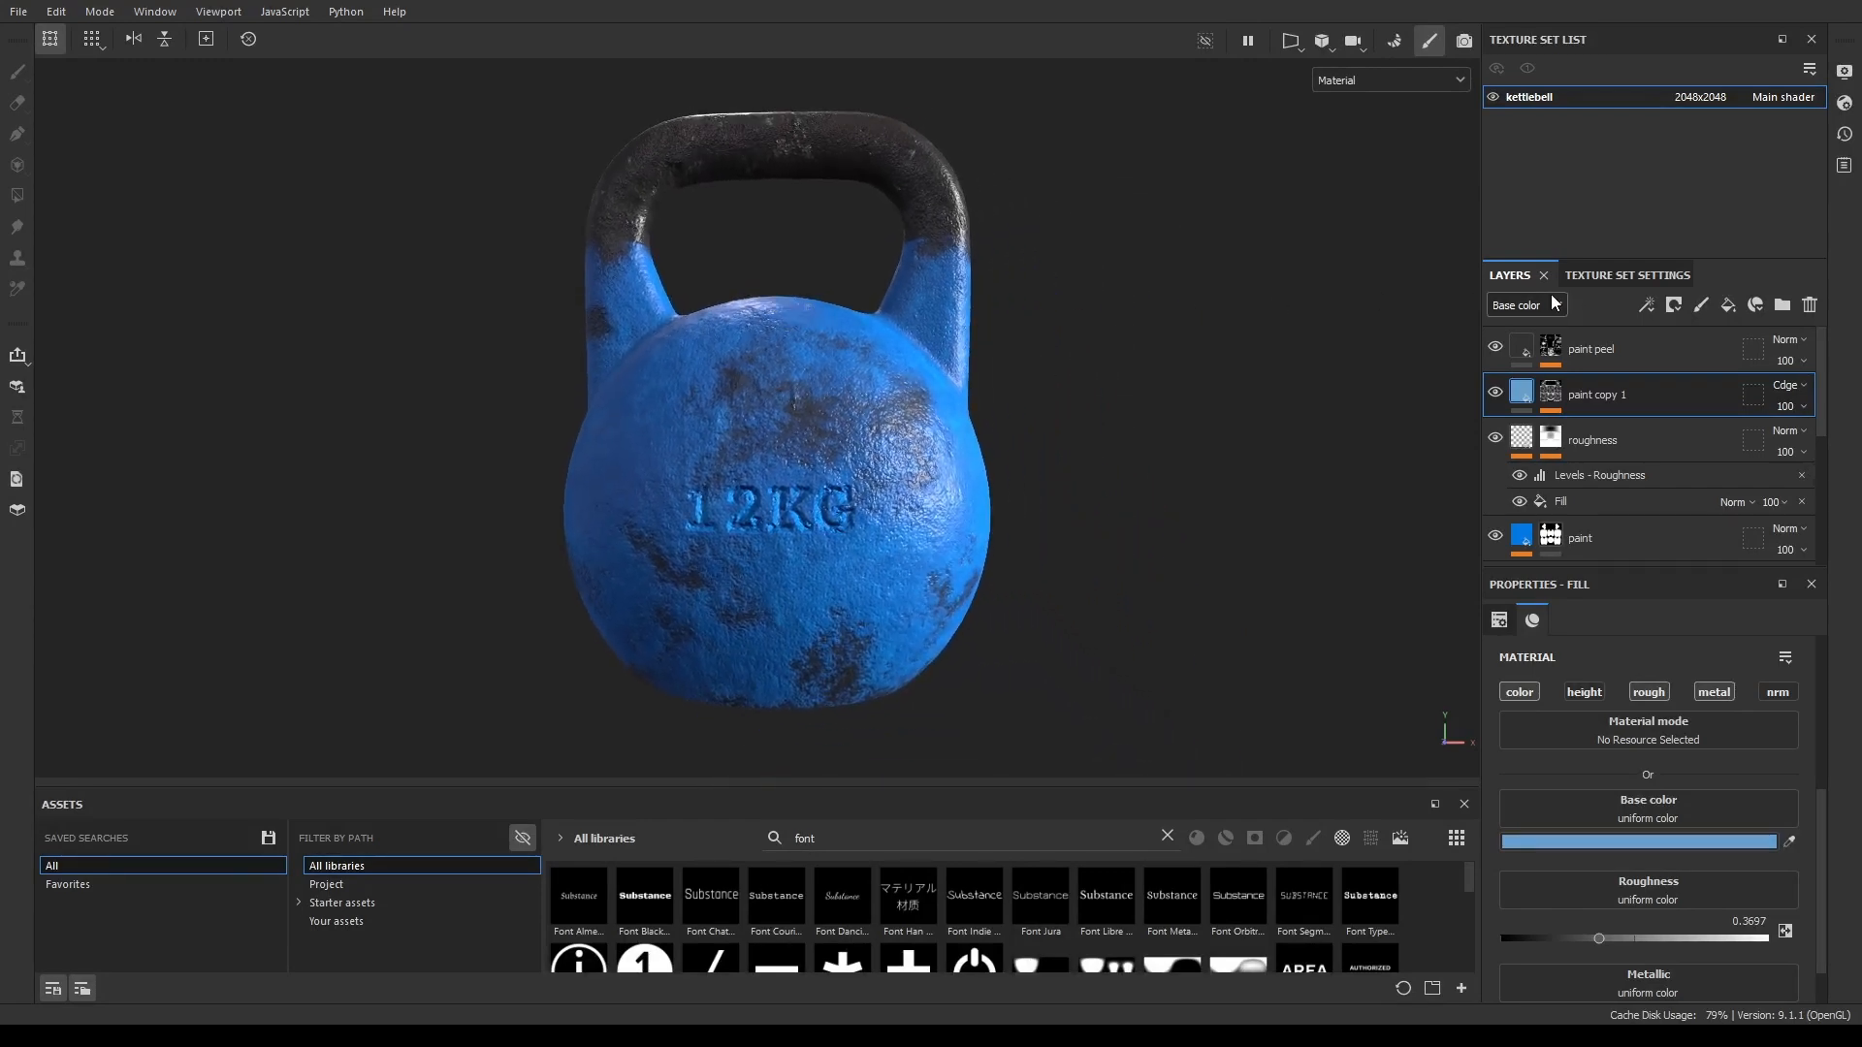
Review the paint peel layer's fill color, height, roughness, metallic and normal settings.
{"action": "left_click", "coordinate": [1524, 354]}
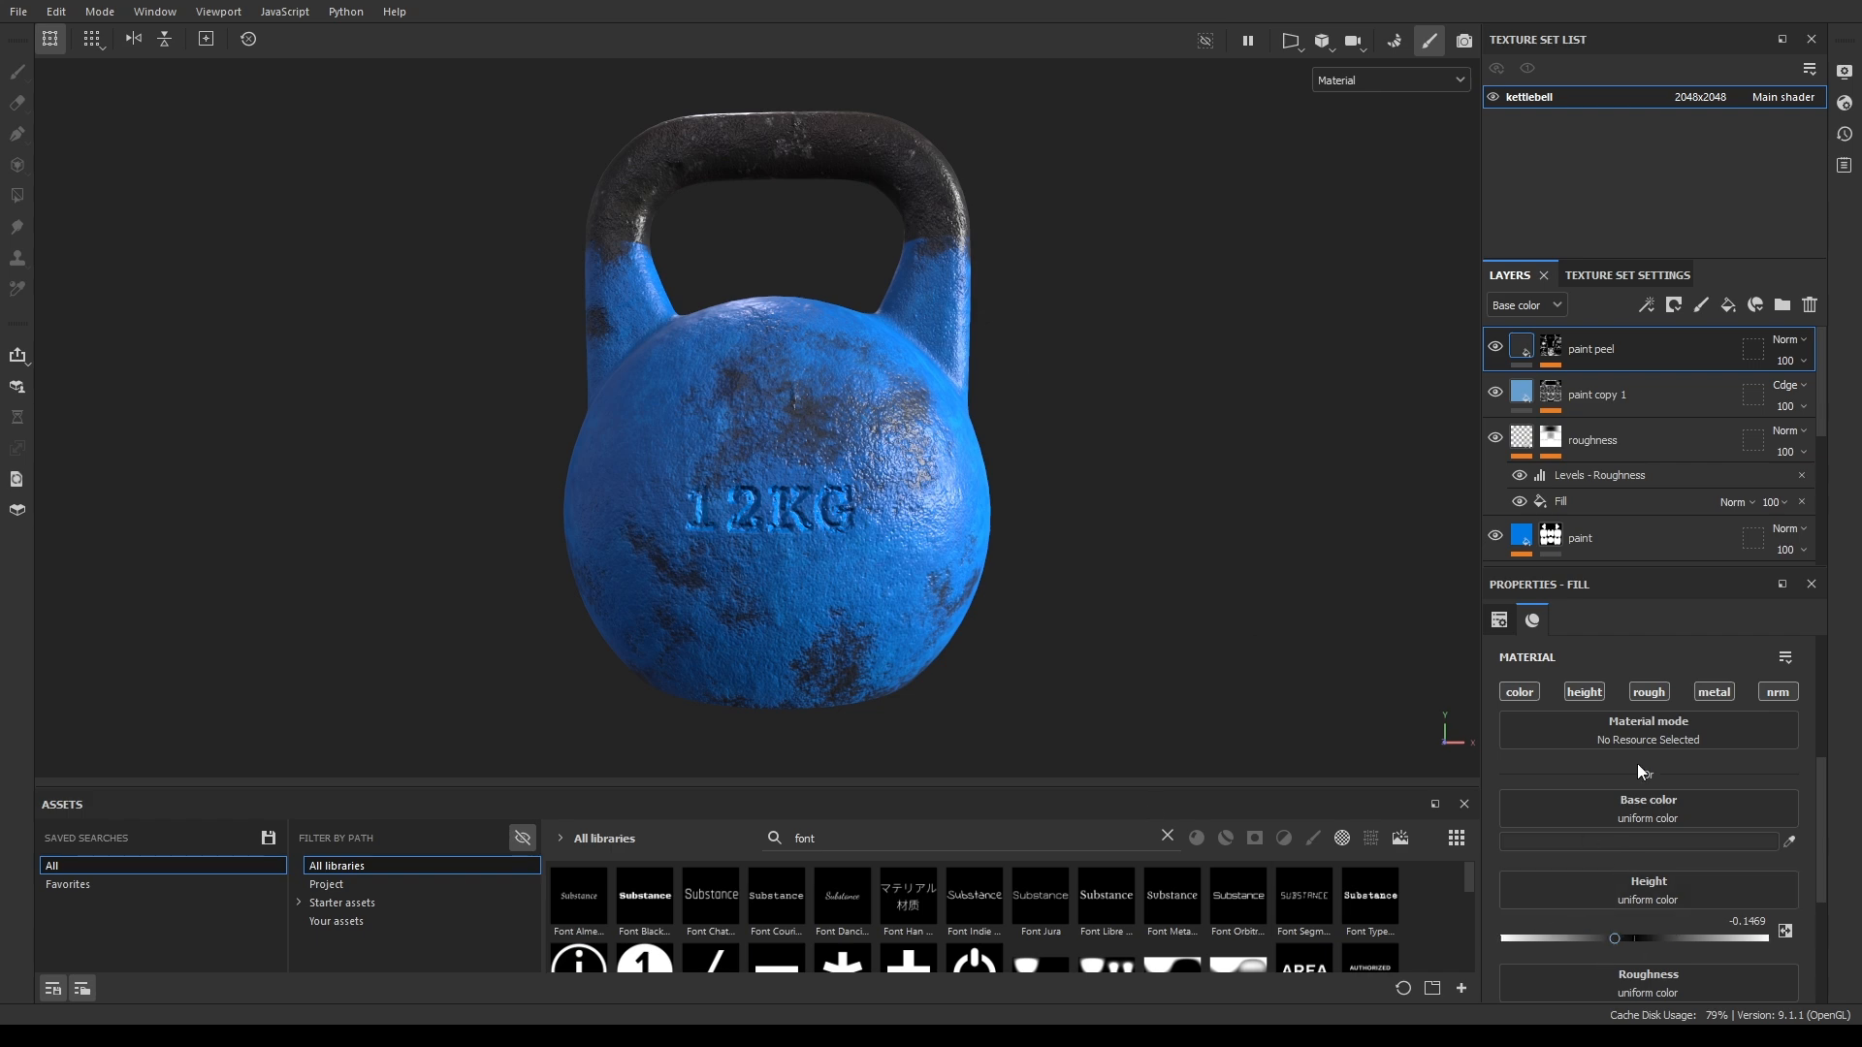
{"action": "scroll", "coordinate": [1636, 764], "scroll_direction": "down", "scroll_amount": 1}
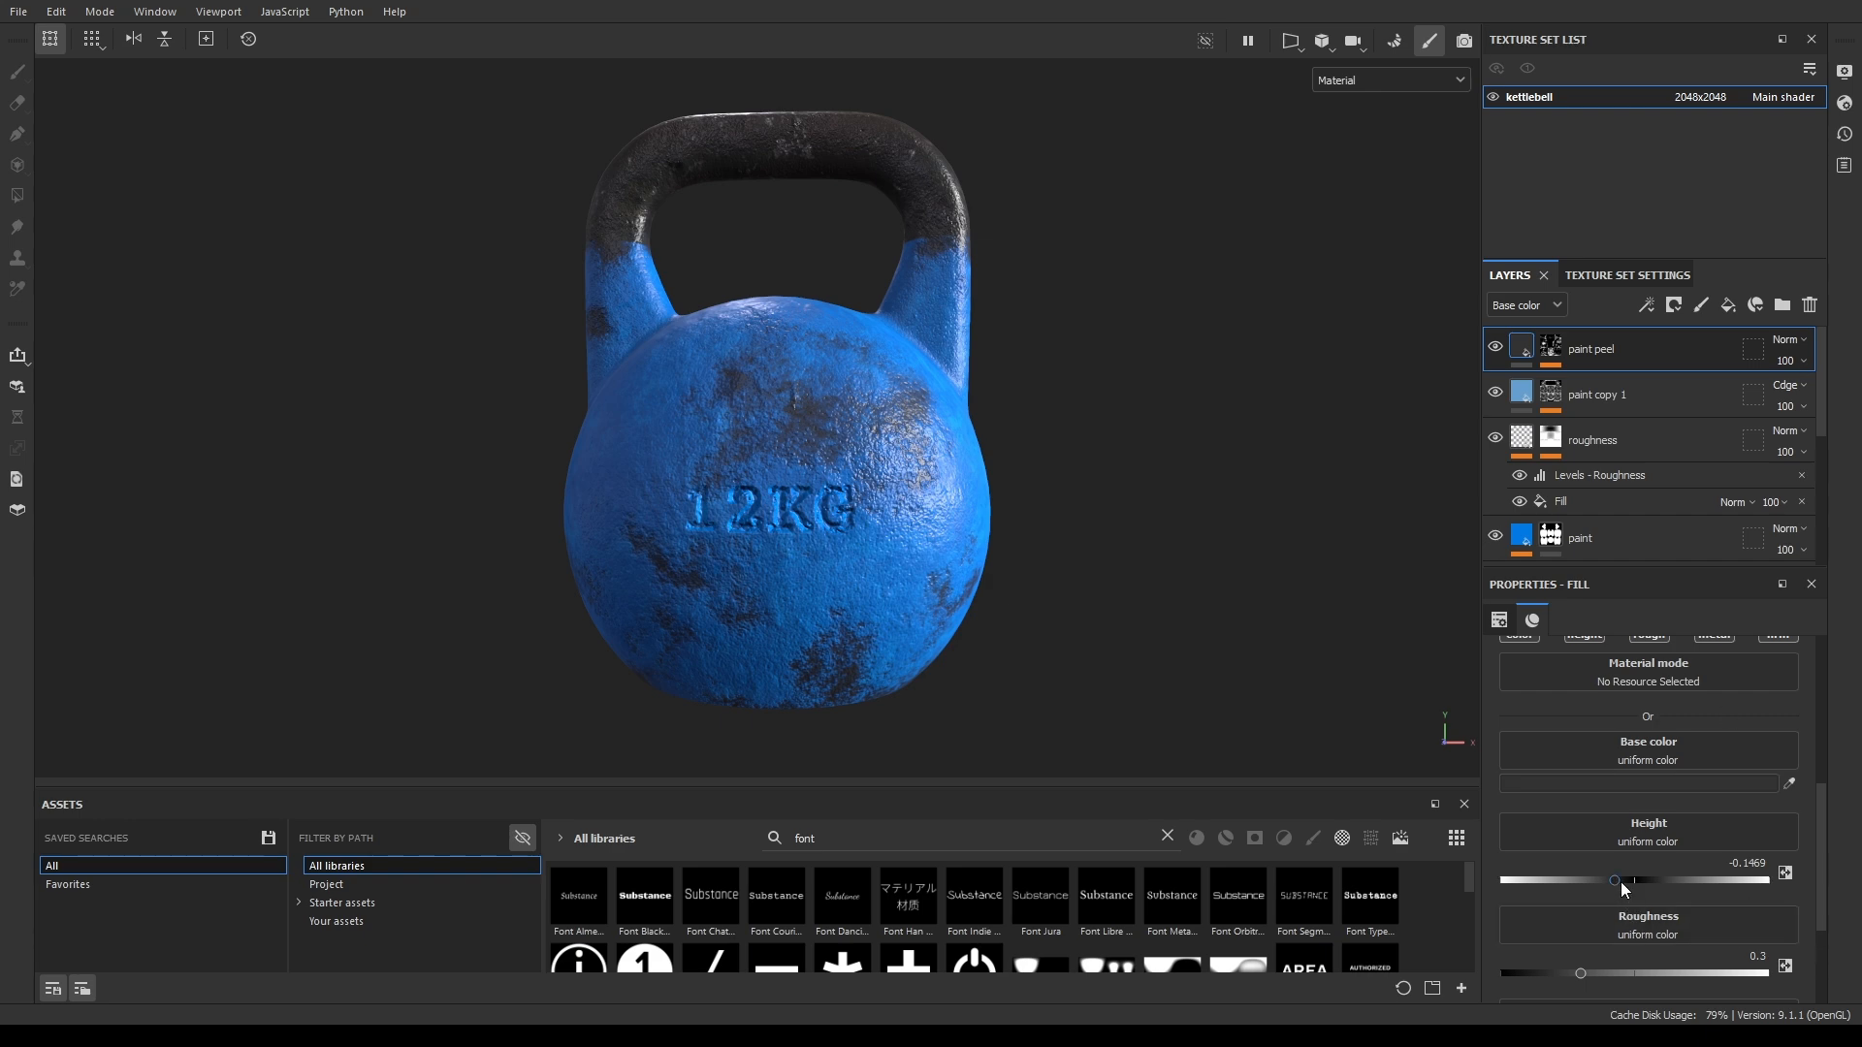
{"action": "scroll", "coordinate": [1598, 973], "scroll_direction": "down", "scroll_amount": 3}
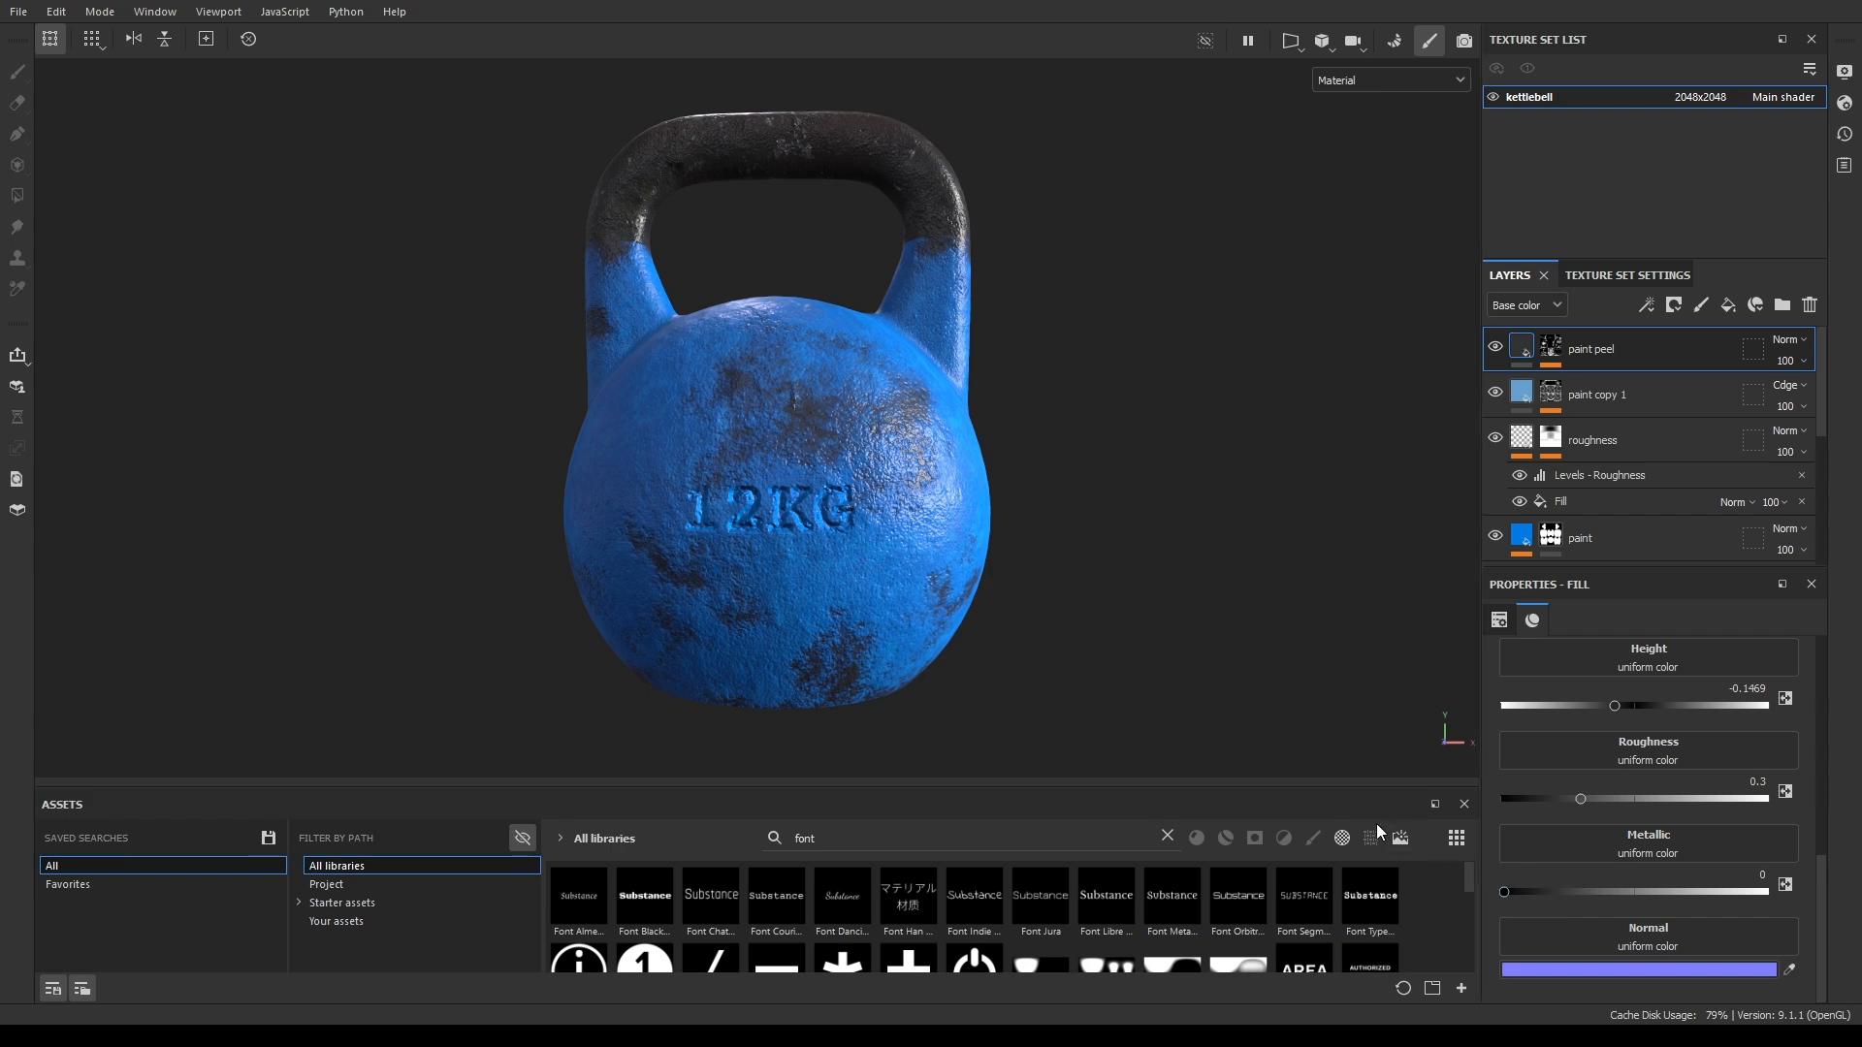
{"action": "scroll", "coordinate": [1608, 828], "scroll_direction": "up", "scroll_amount": 1}
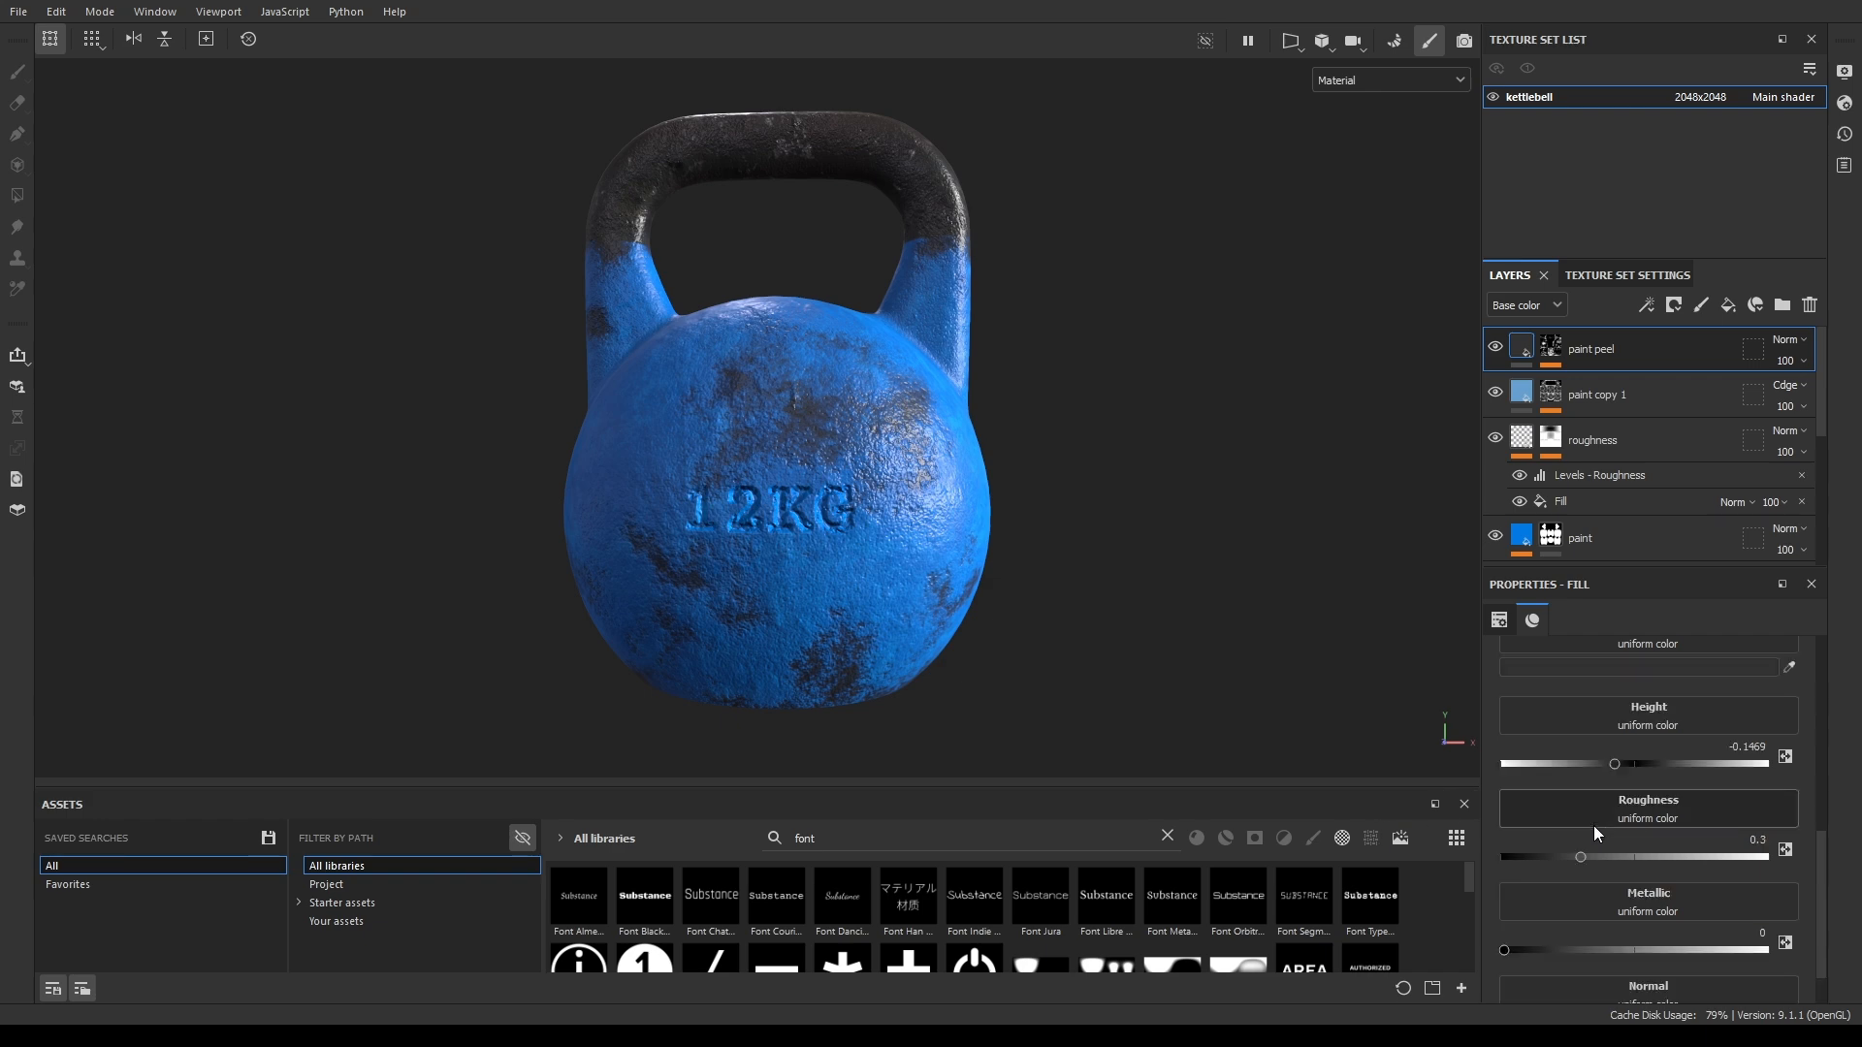
{"action": "scroll", "coordinate": [922, 539], "scroll_direction": "up", "scroll_amount": 4}
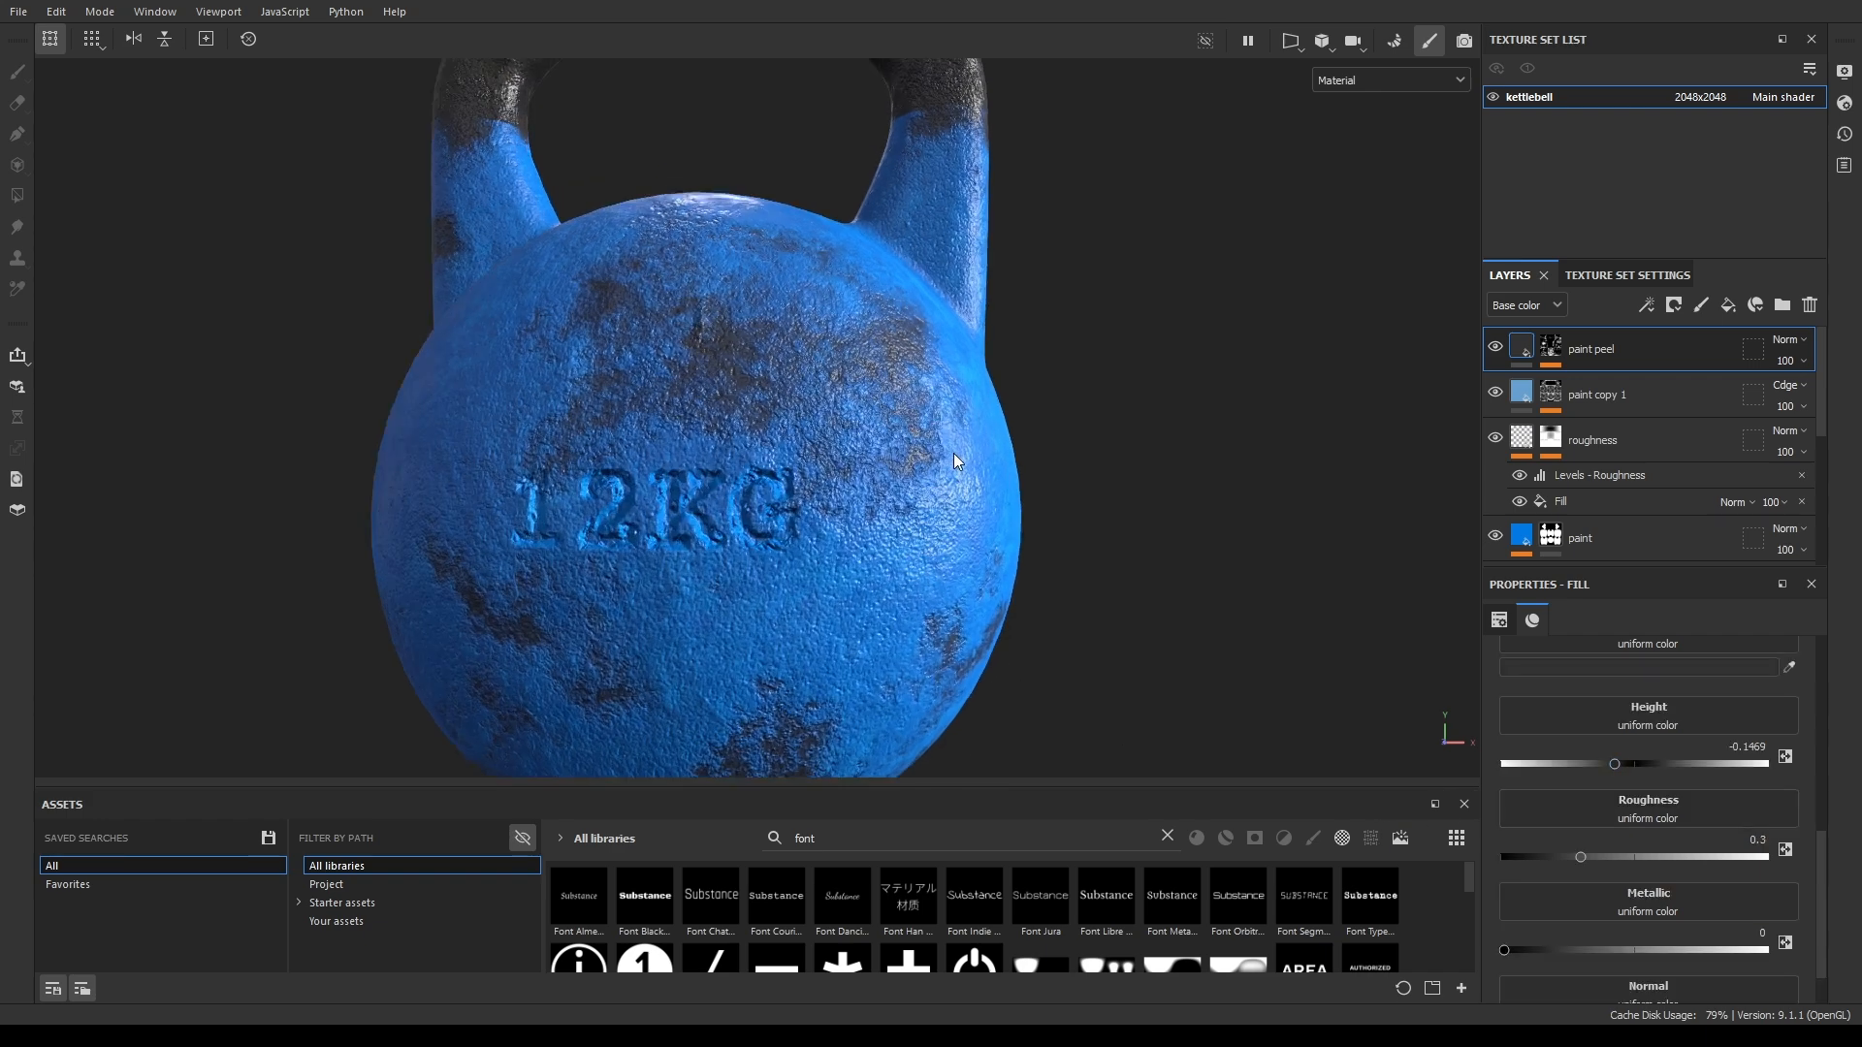
Try a height of -1 on the paint peel layer and undo the change.
{"action": "left_click_drag", "start_coordinate": [1611, 764], "coordinate": [1459, 771]}
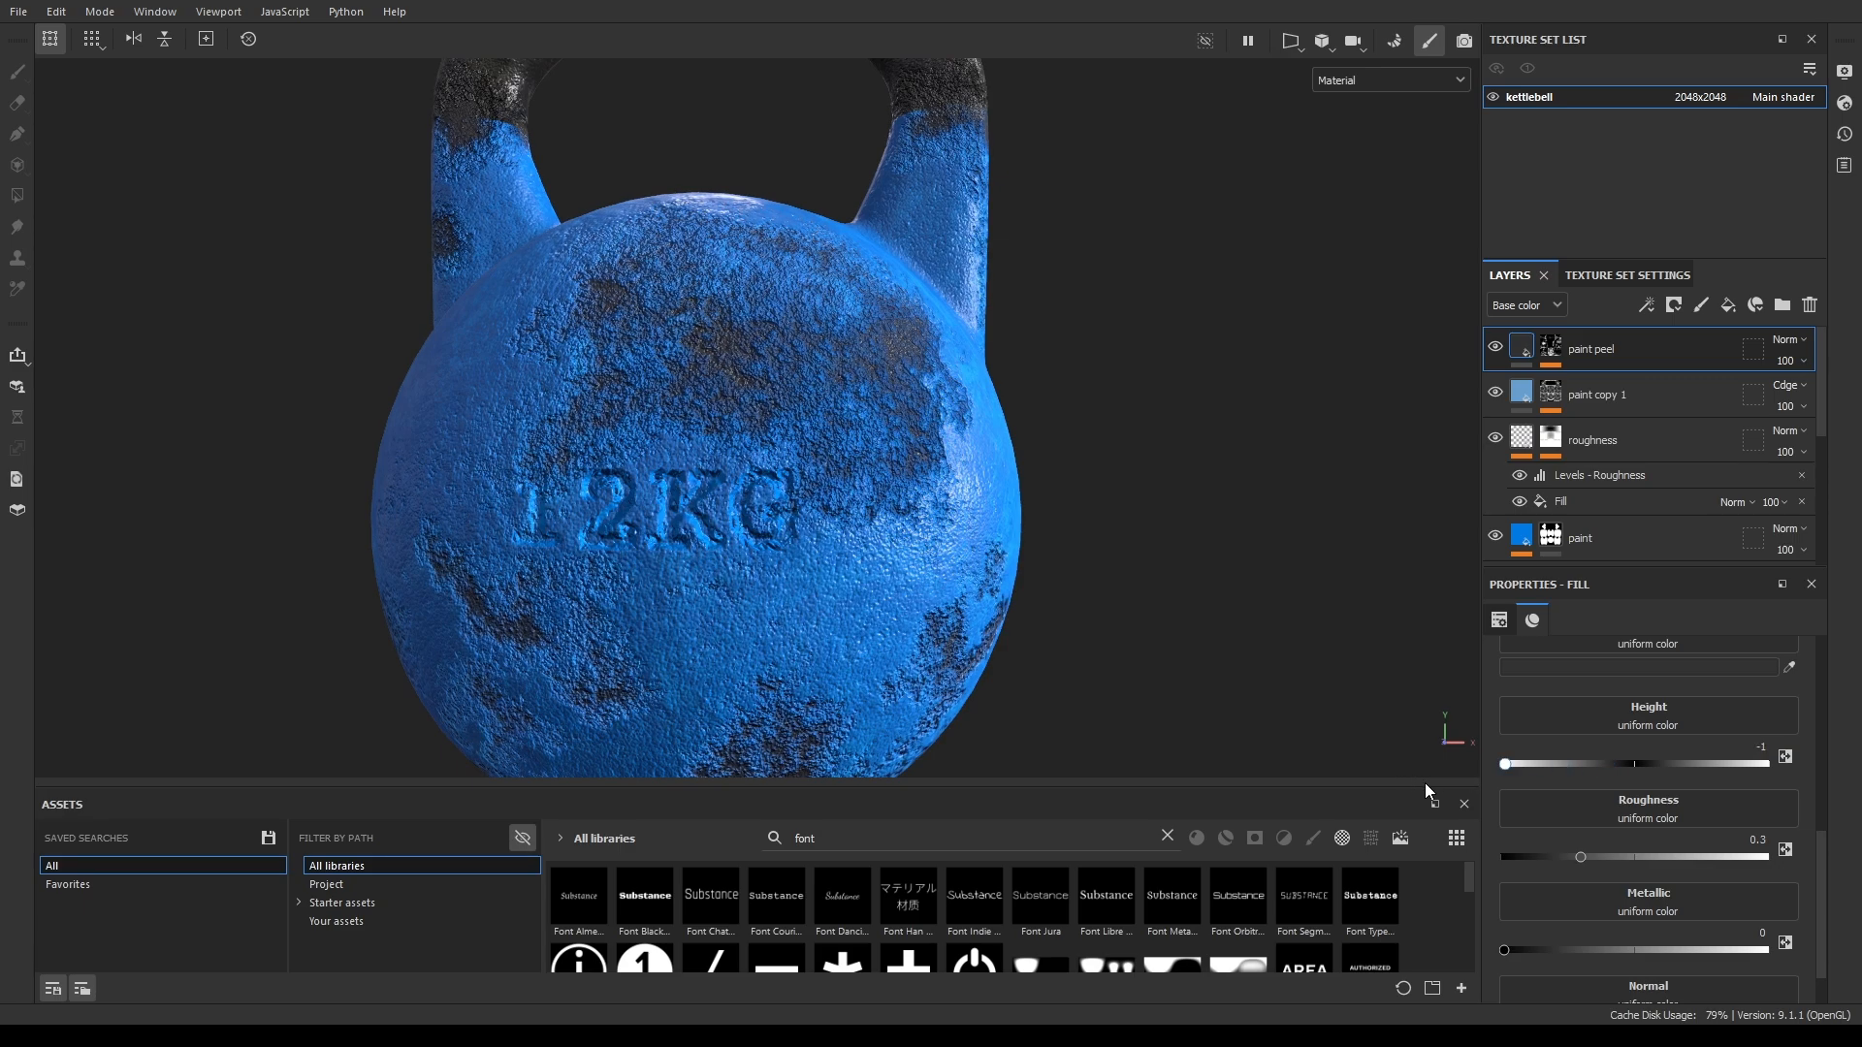
{"action": "mouse_move", "coordinate": [1209, 611]}
{"action": "left_mouse_down", "text": "alt"}
{"action": "mouse_move", "coordinate": [967, 572]}
{"action": "mouse_move", "coordinate": [1218, 636]}
{"action": "left_mouse_up", "text": "alt"}
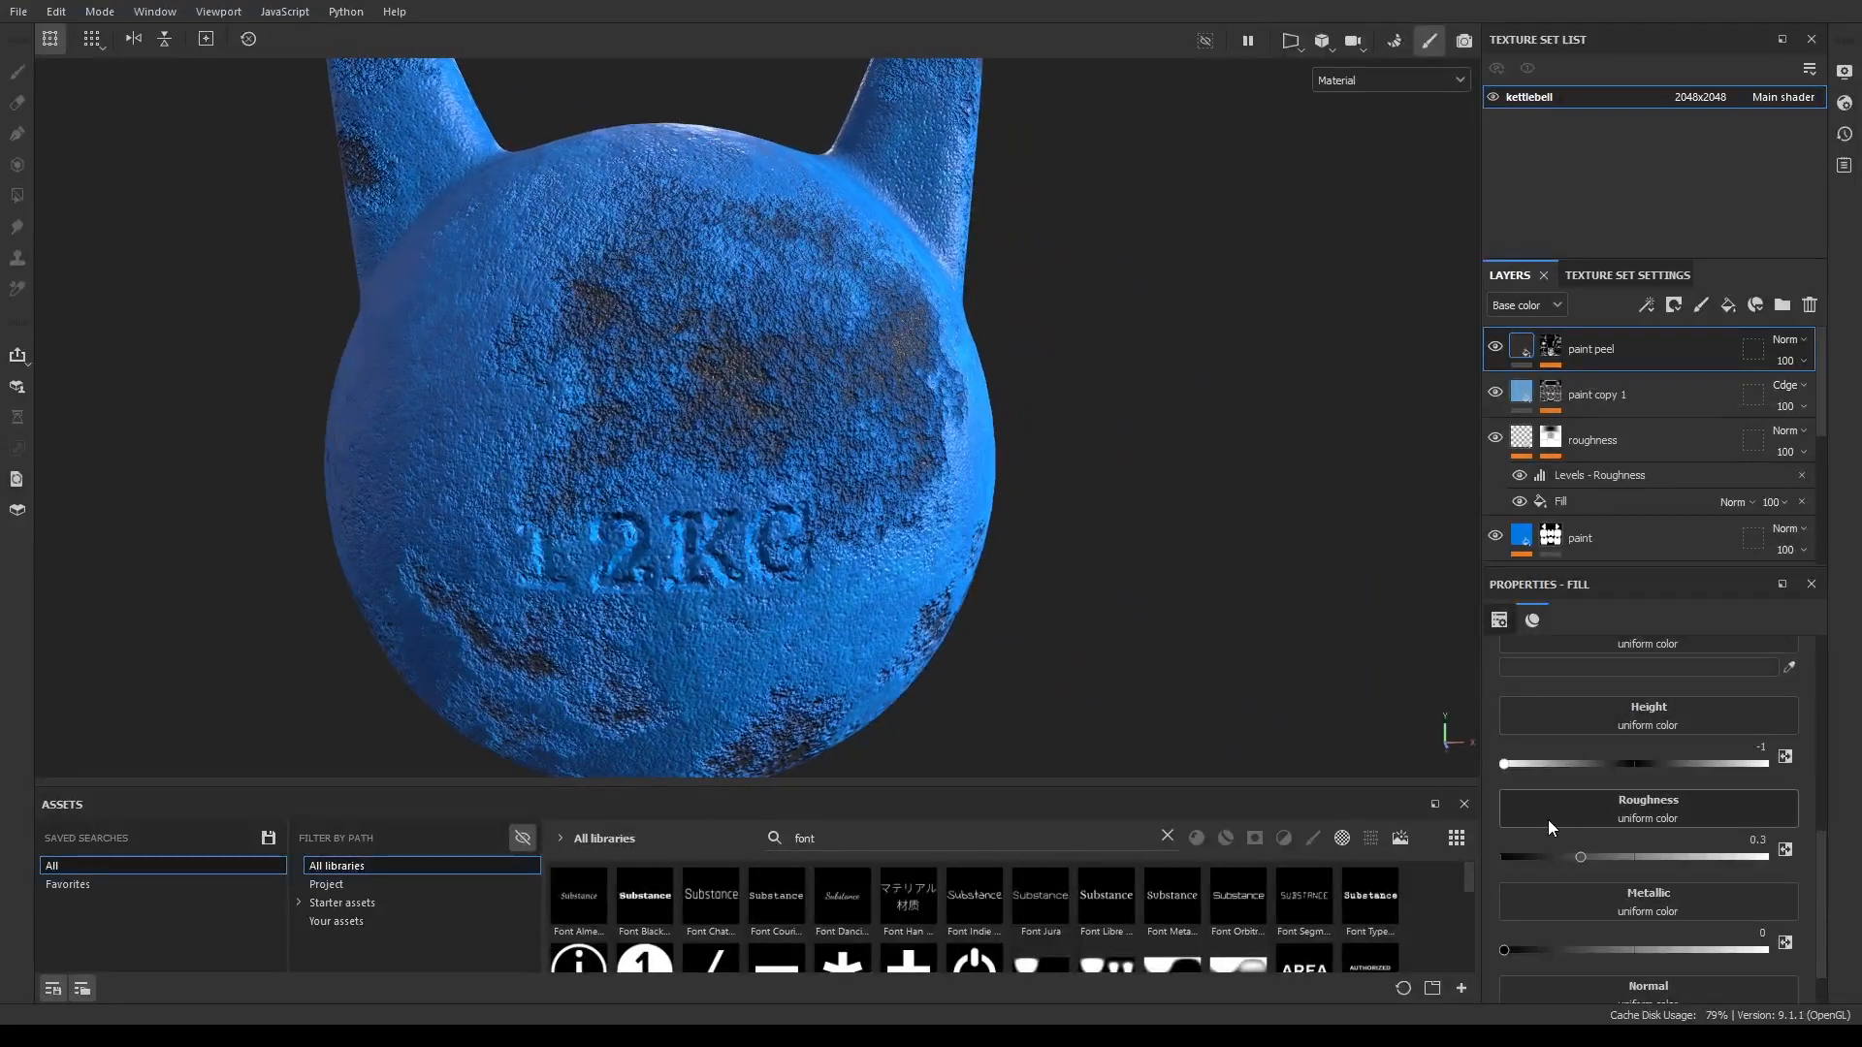
{"action": "key", "text": "ctrl+z"}
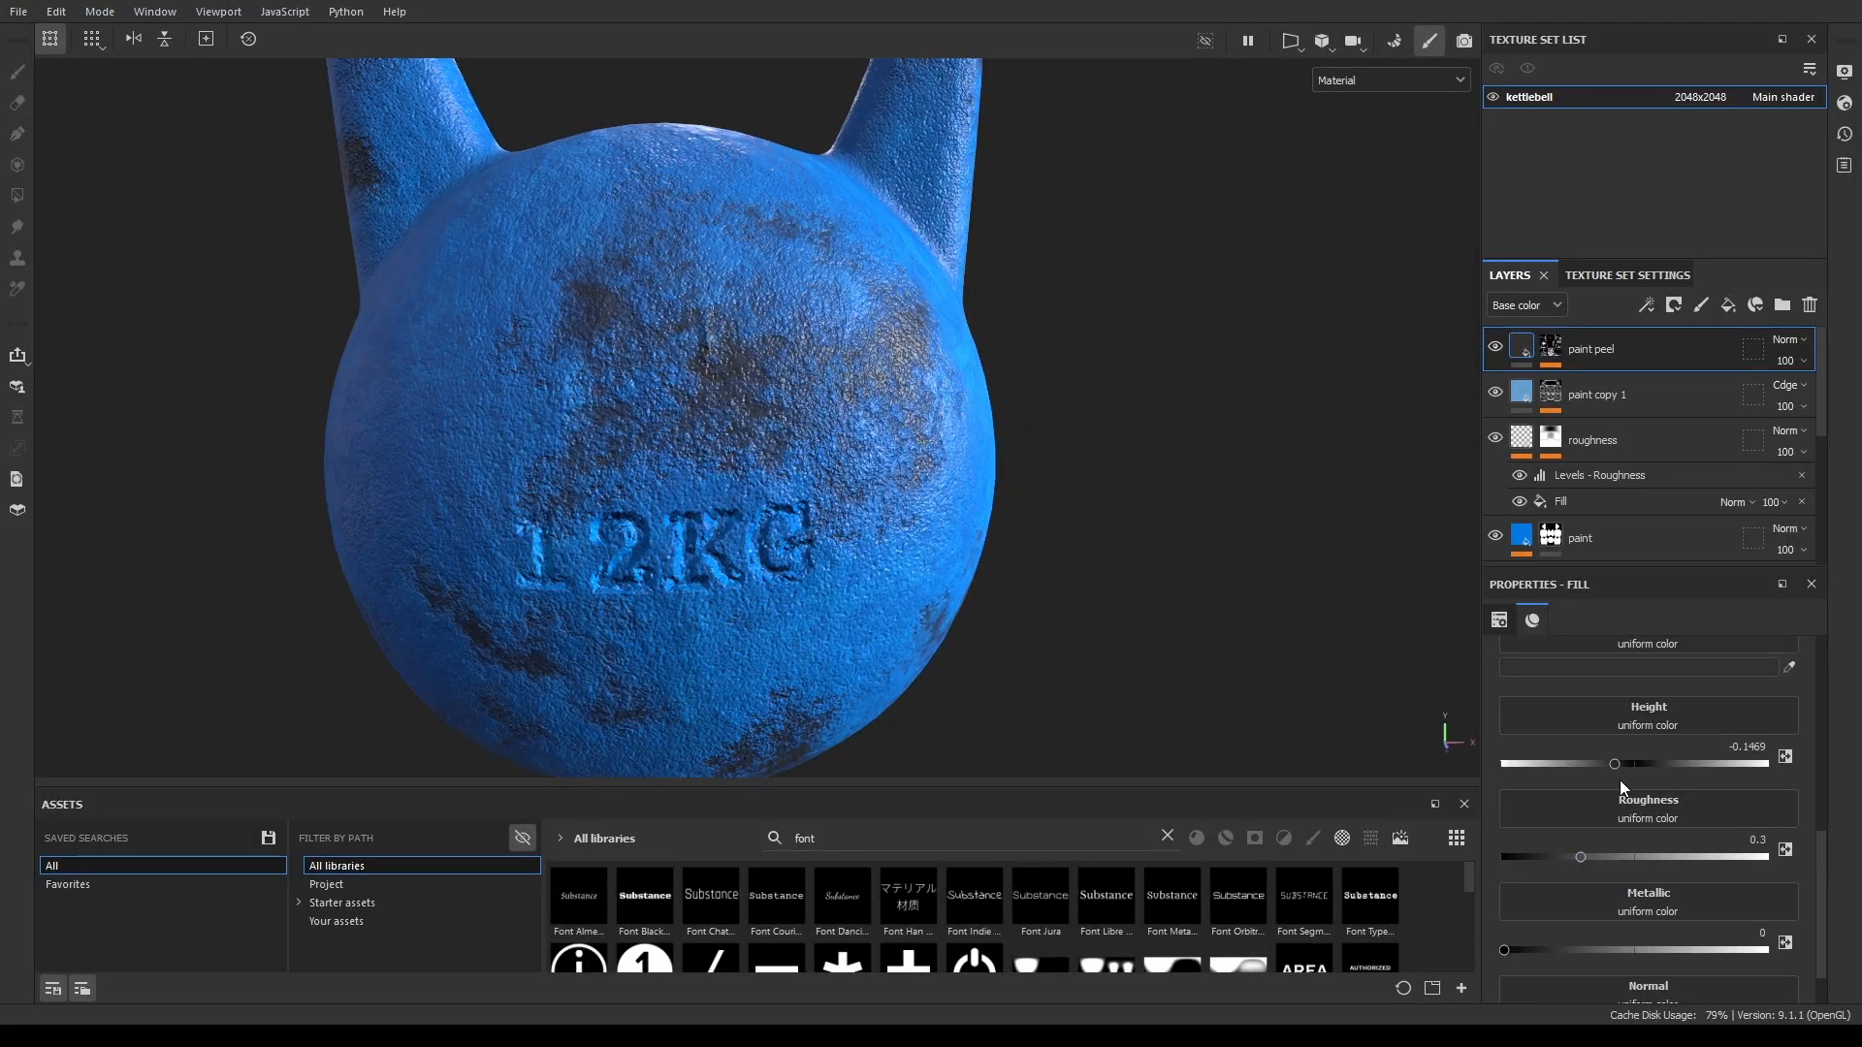
Try a shallower height of -0.0638 on the paint peel layer, check the worn patches, and undo the change.
{"action": "mouse_move", "coordinate": [1614, 764]}
{"action": "left_mouse_down"}
{"action": "mouse_move", "coordinate": [1701, 782]}
{"action": "mouse_move", "coordinate": [1575, 762]}
{"action": "mouse_move", "coordinate": [1636, 776]}
{"action": "mouse_move", "coordinate": [1617, 767]}
{"action": "left_mouse_up"}
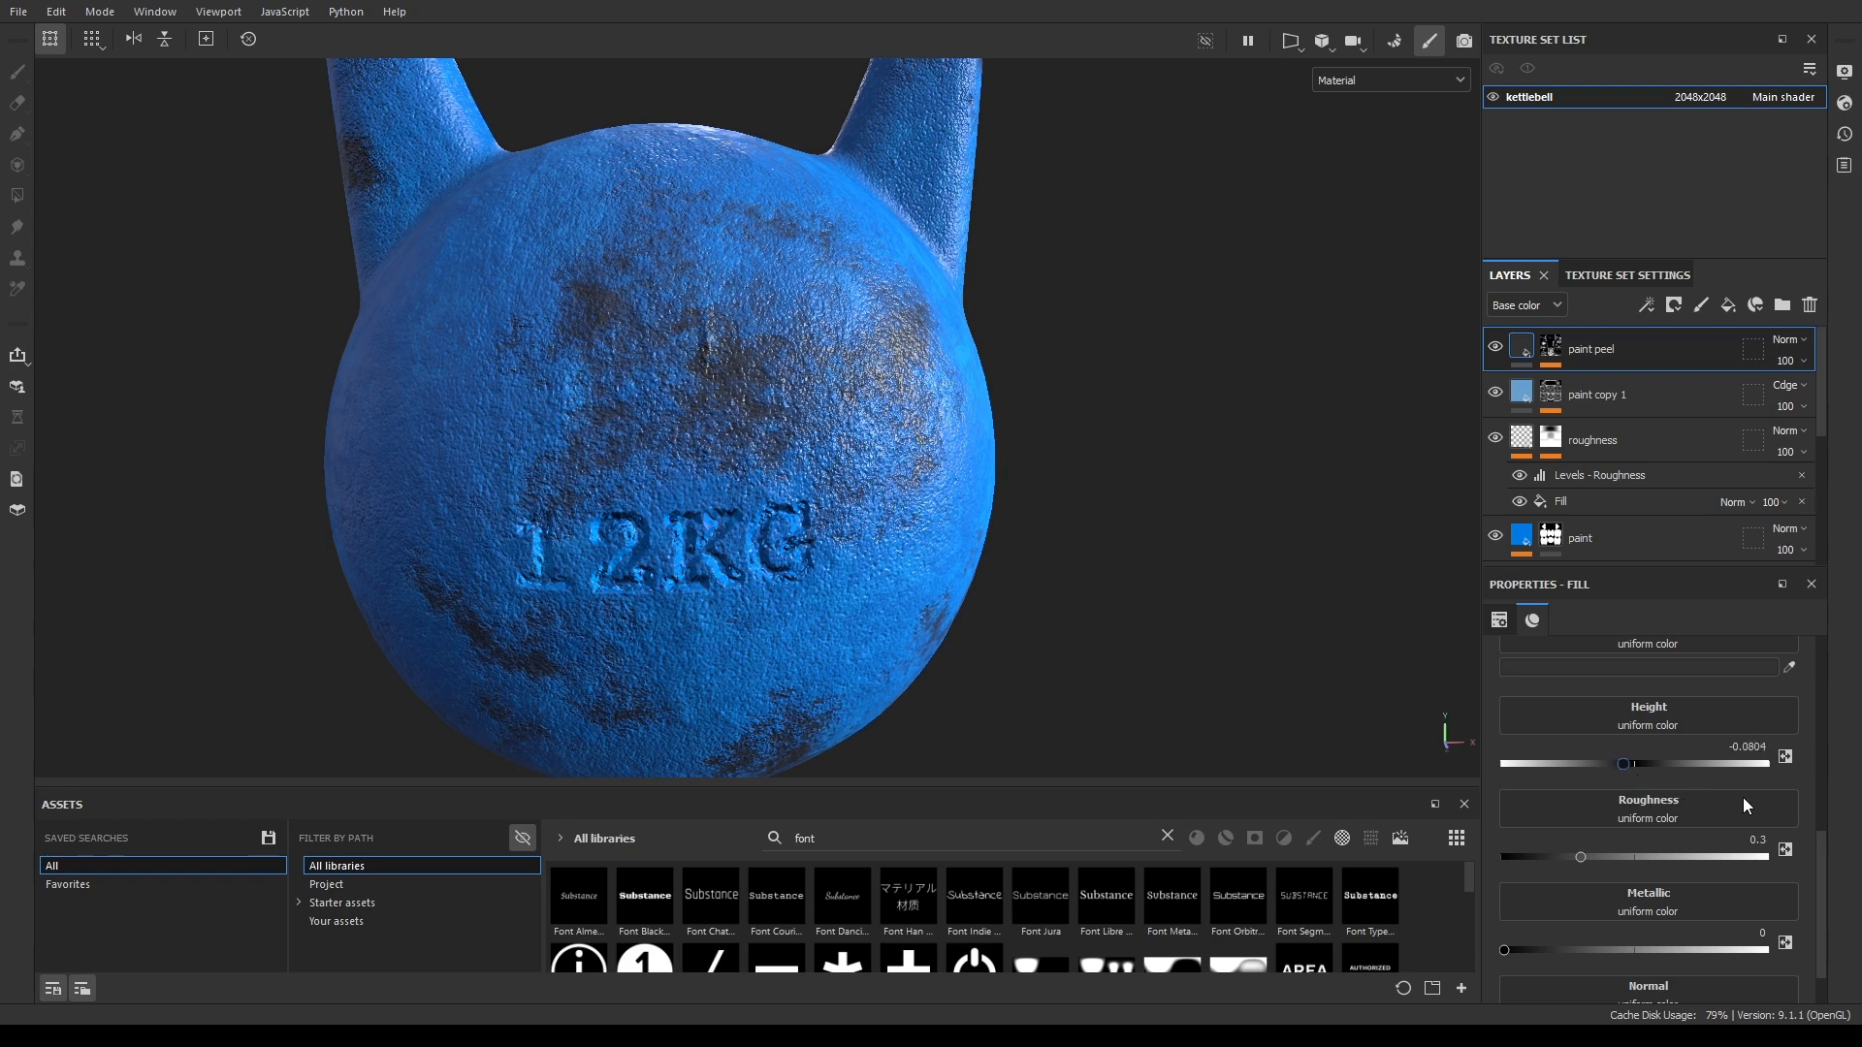
{"action": "left_click_drag", "start_coordinate": [1803, 813], "coordinate": [1749, 799], "text": "shift"}
{"action": "left_click_drag", "start_coordinate": [887, 591], "coordinate": [892, 651], "text": "alt"}
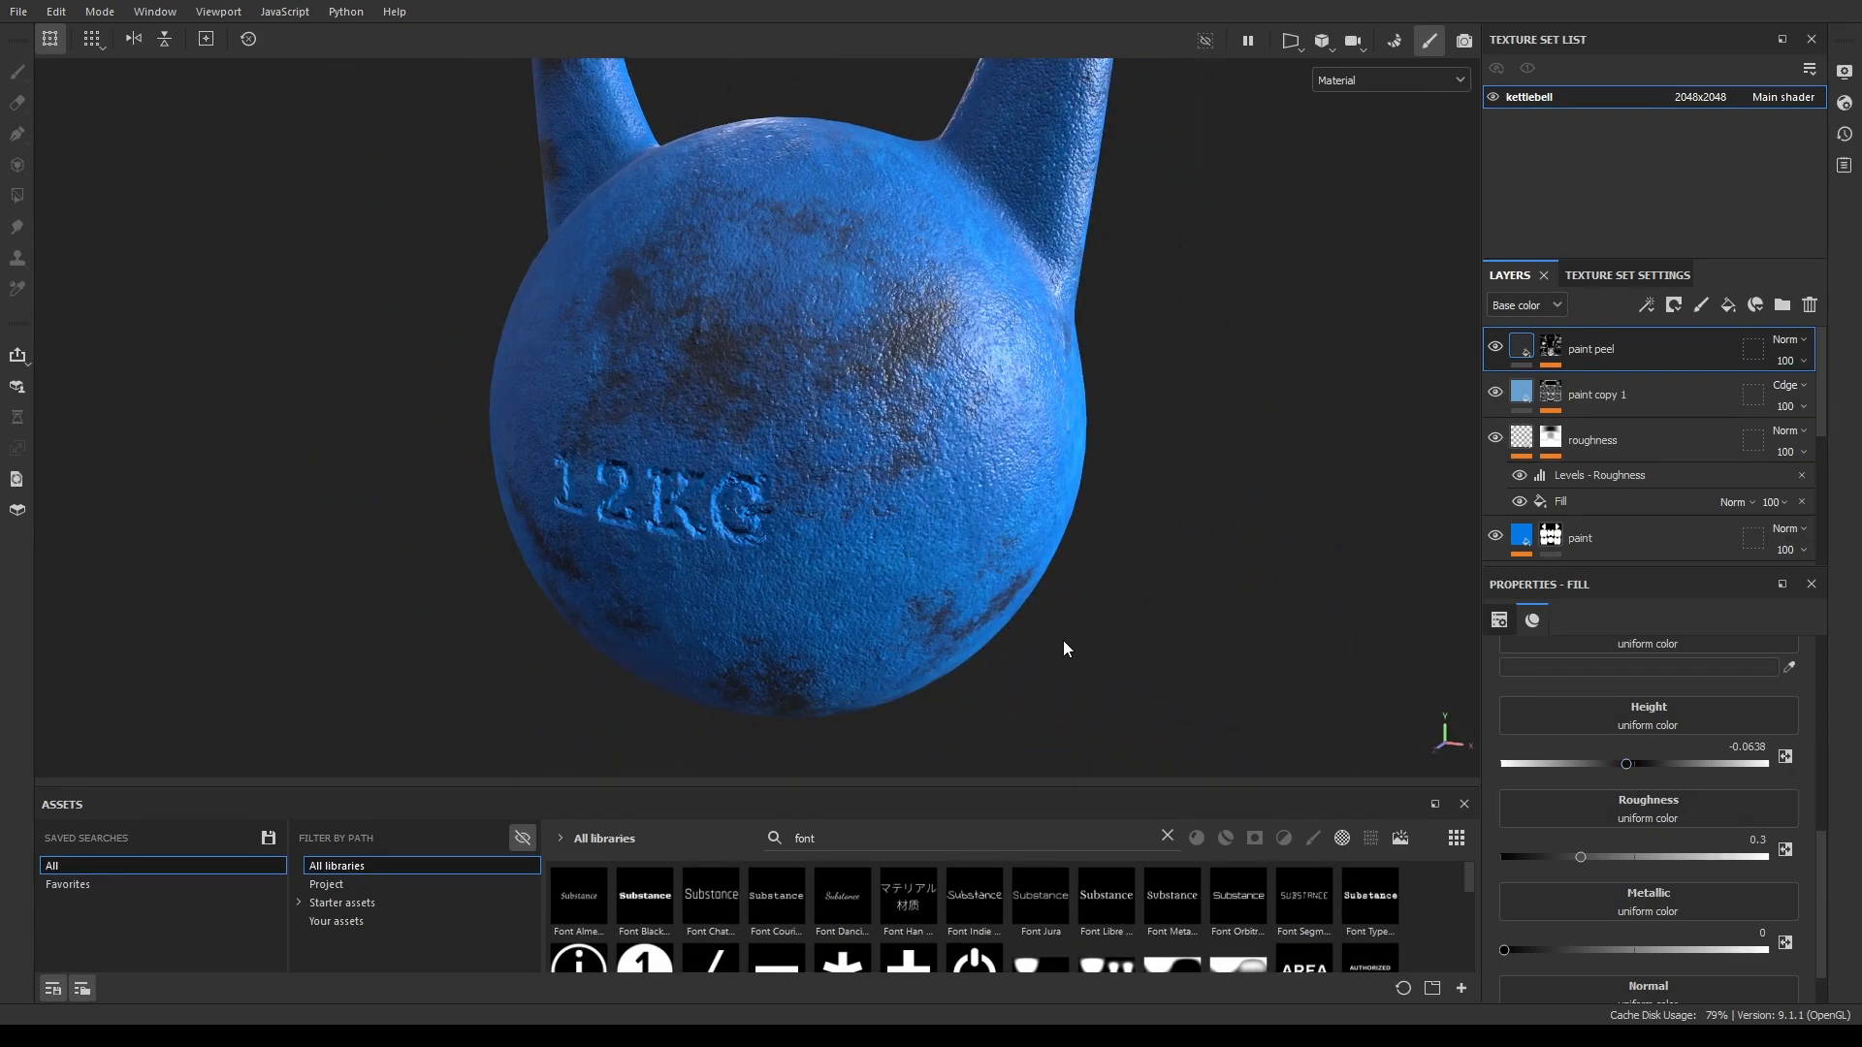
{"action": "scroll", "coordinate": [727, 503], "scroll_direction": "up", "scroll_amount": 2}
{"action": "left_click_drag", "start_coordinate": [728, 503], "coordinate": [915, 393], "text": "alt"}
{"action": "key", "text": "ctrl+z"}
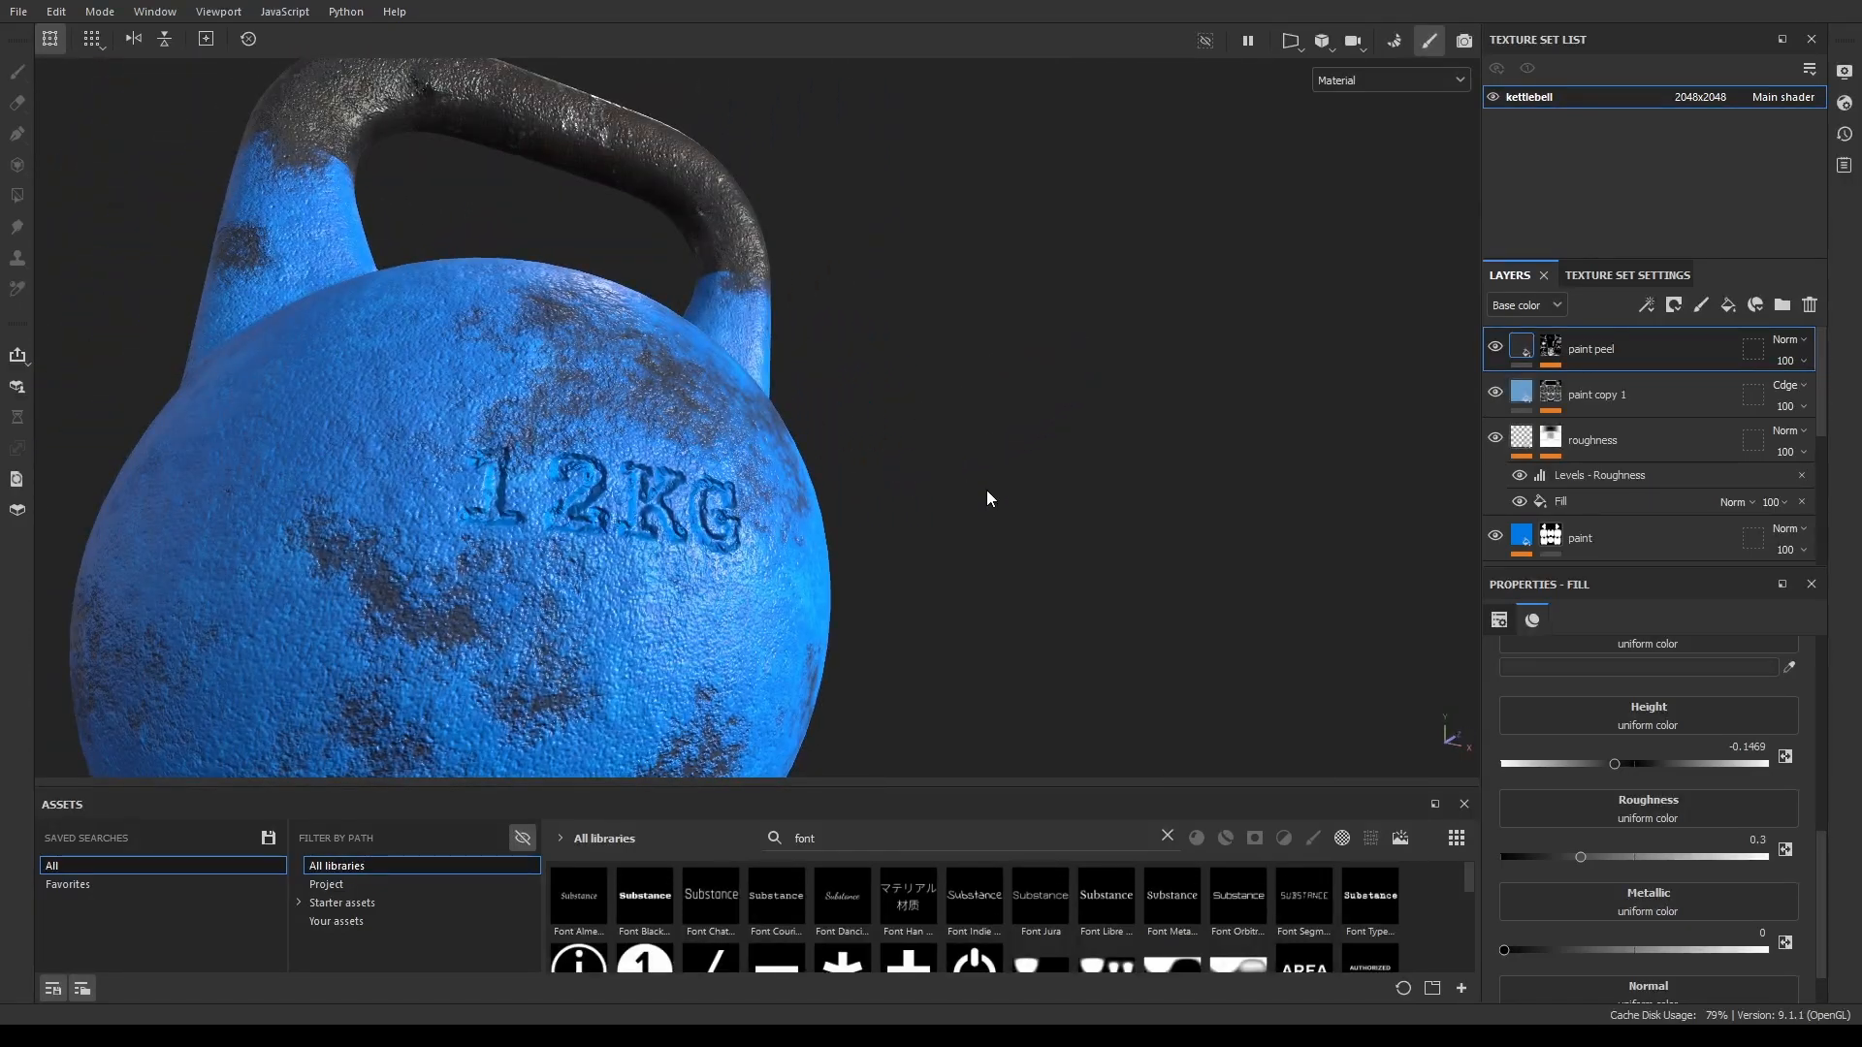
Expand the paint peel layer's mask effects and inspect the Dirt generator's parameters.
{"action": "left_click_drag", "start_coordinate": [1142, 541], "coordinate": [906, 638], "text": "alt"}
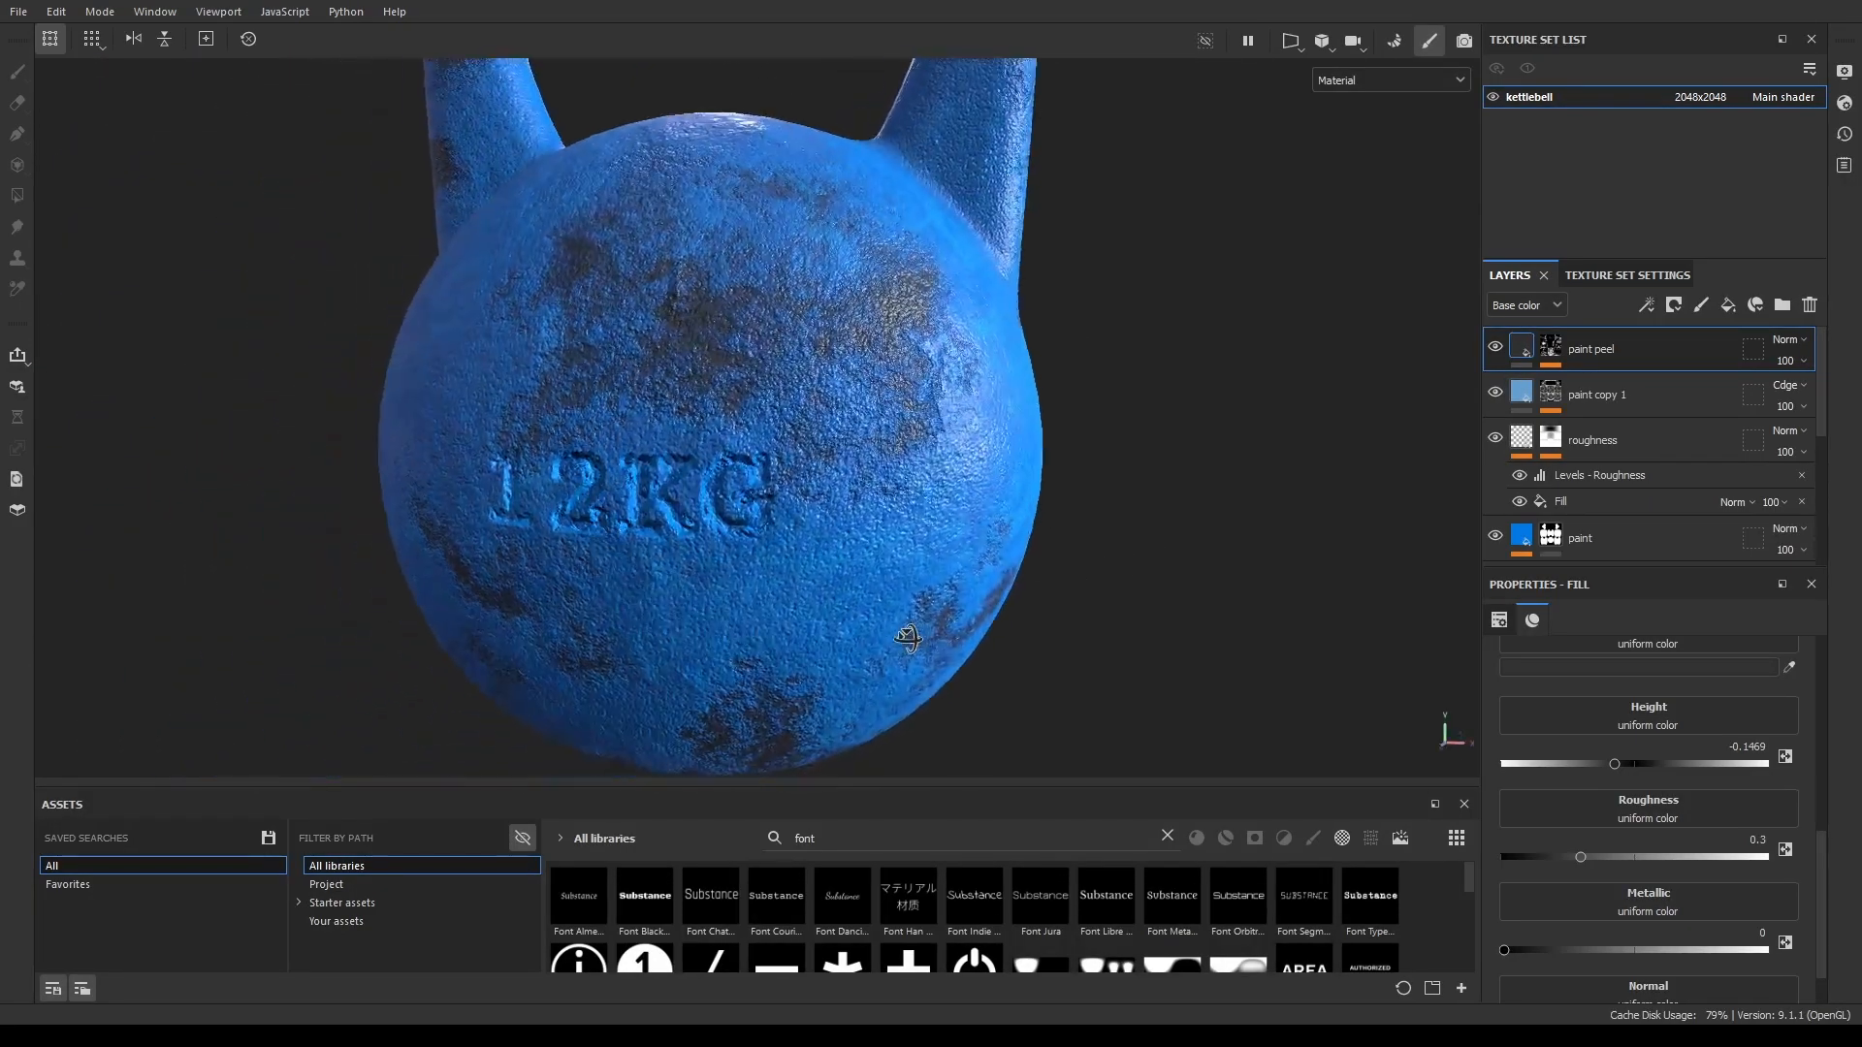
{"action": "scroll", "coordinate": [905, 625], "scroll_direction": "down", "scroll_amount": 4}
{"action": "mouse_move", "coordinate": [1109, 378]}
{"action": "left_mouse_down", "text": "alt"}
{"action": "mouse_move", "coordinate": [975, 463]}
{"action": "mouse_move", "coordinate": [911, 399]}
{"action": "mouse_move", "coordinate": [897, 456]}
{"action": "left_mouse_up", "text": "alt"}
{"action": "left_click", "coordinate": [1526, 355]}
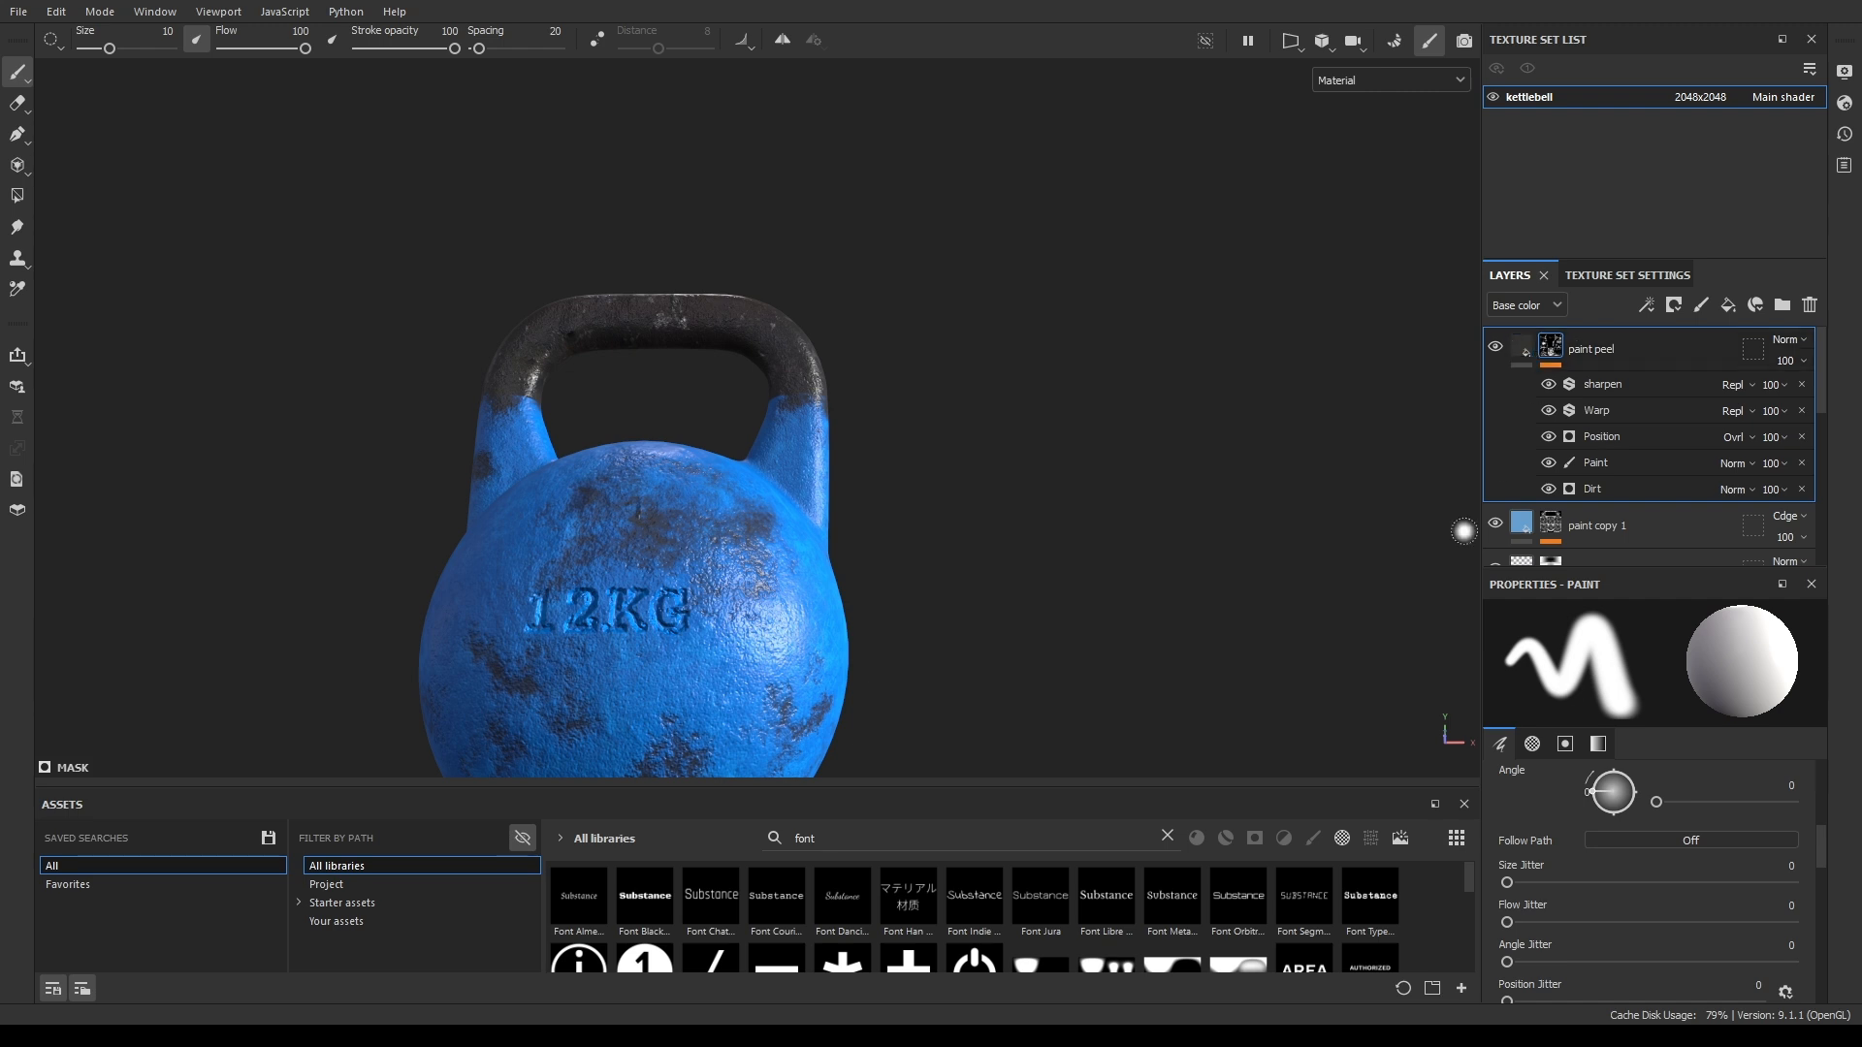
{"action": "left_click", "coordinate": [1635, 487]}
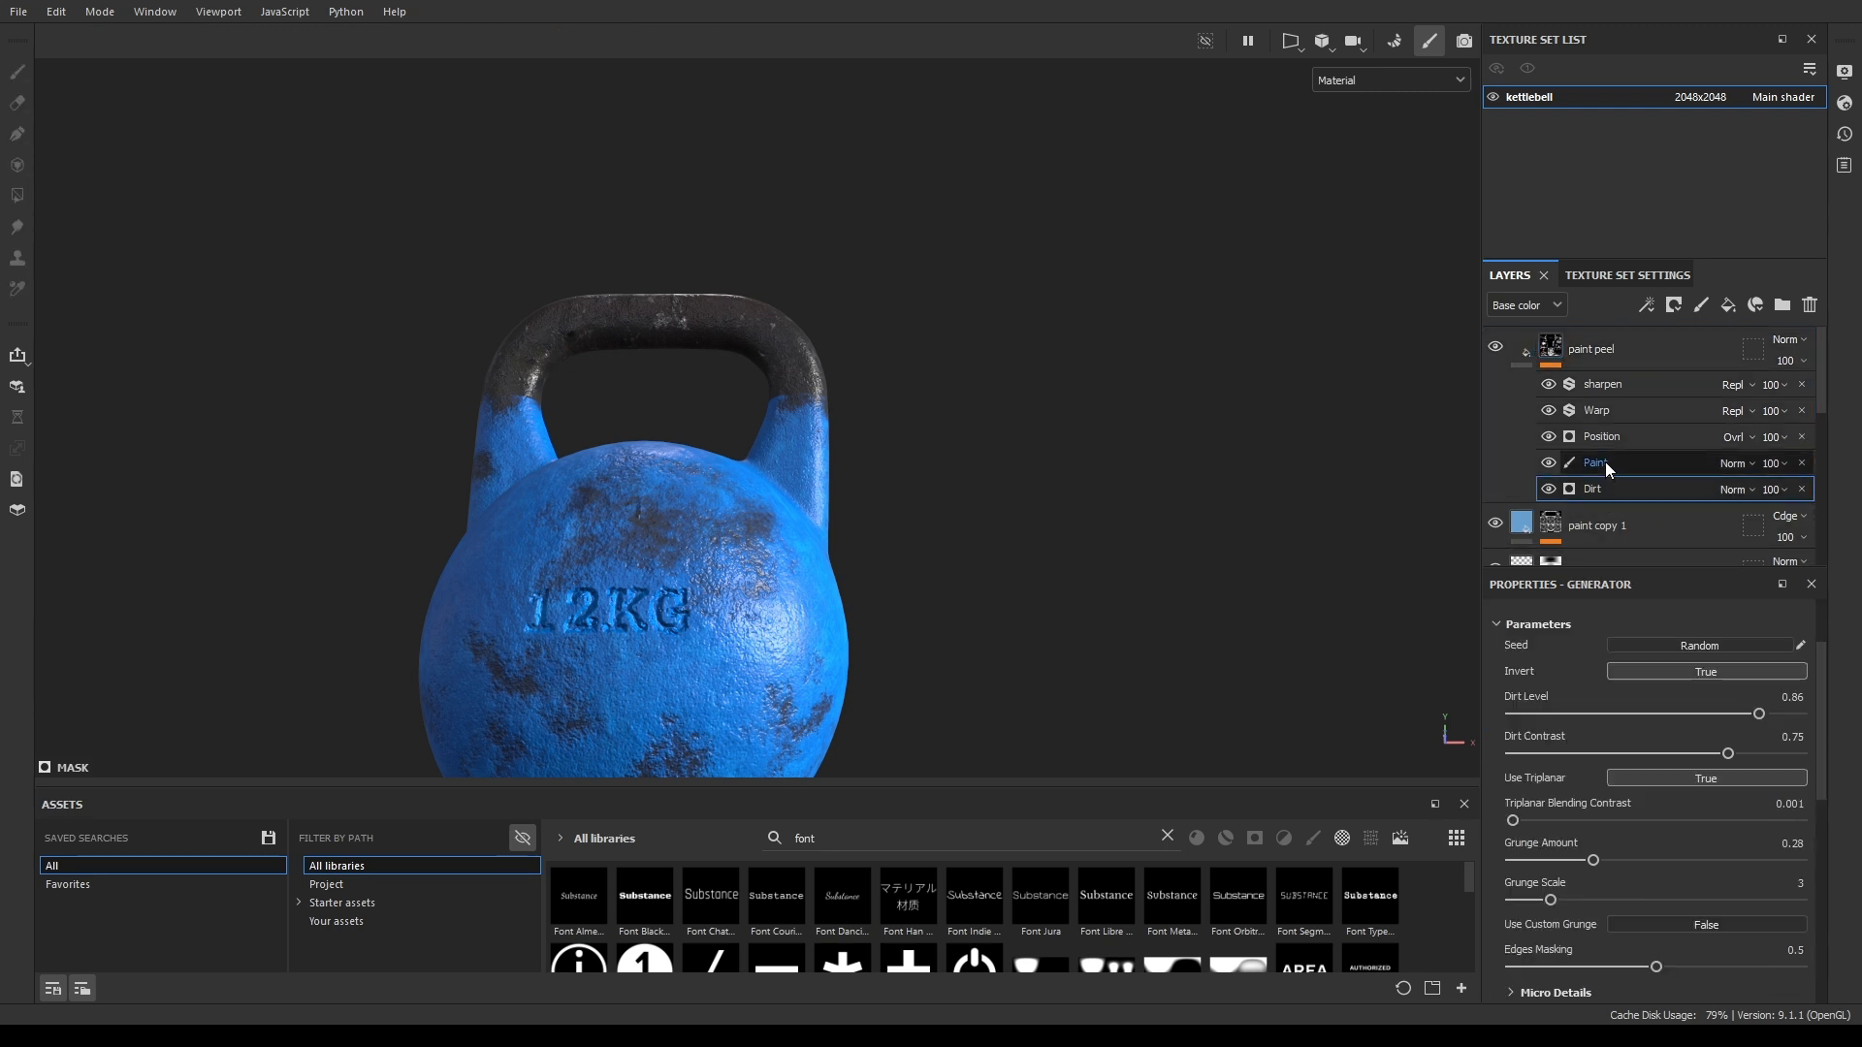
Compare the peeled patches with the Dirt generator in the paint peel mask hidden and shown.
{"action": "left_click", "coordinate": [1549, 489]}
{"action": "left_click_drag", "start_coordinate": [1049, 556], "coordinate": [1147, 515], "text": "alt"}
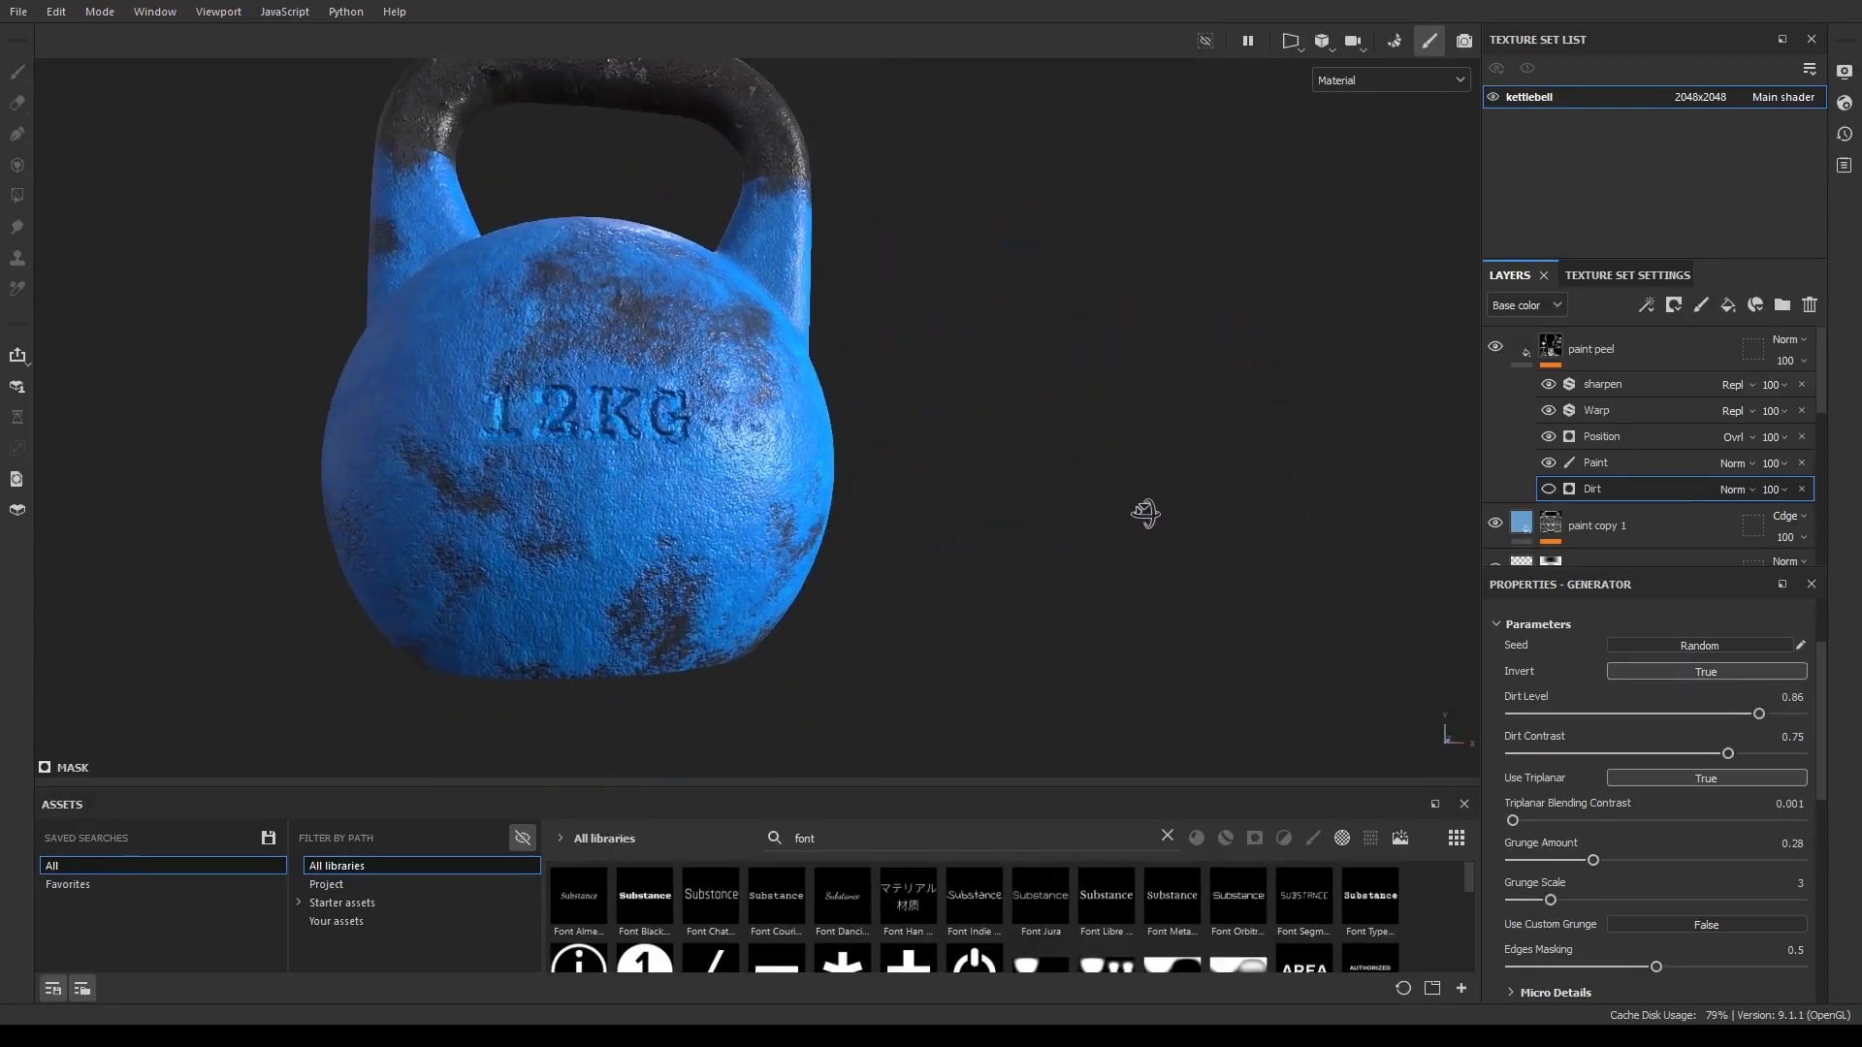
{"action": "left_click", "coordinate": [1550, 489]}
{"action": "left_click_drag", "start_coordinate": [330, 450], "coordinate": [533, 452], "text": "alt"}
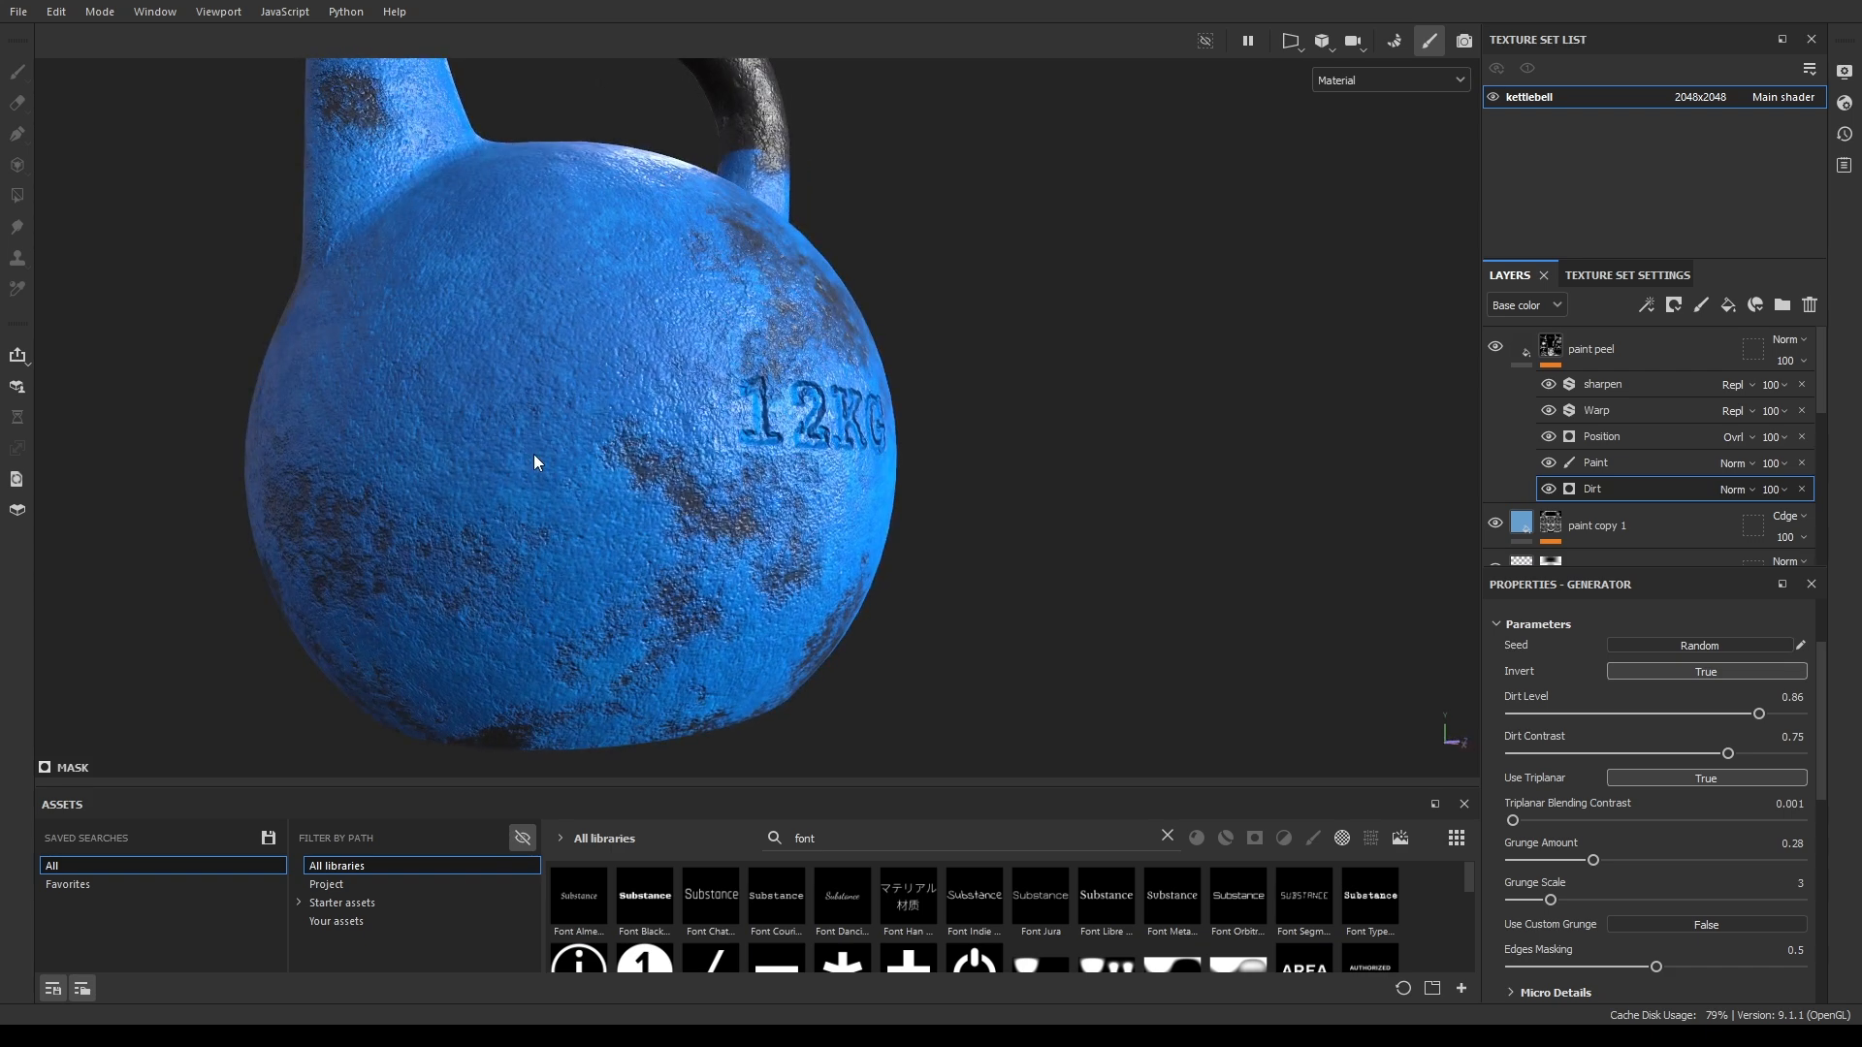
{"action": "left_click_drag", "start_coordinate": [1067, 442], "coordinate": [834, 448], "text": "alt"}
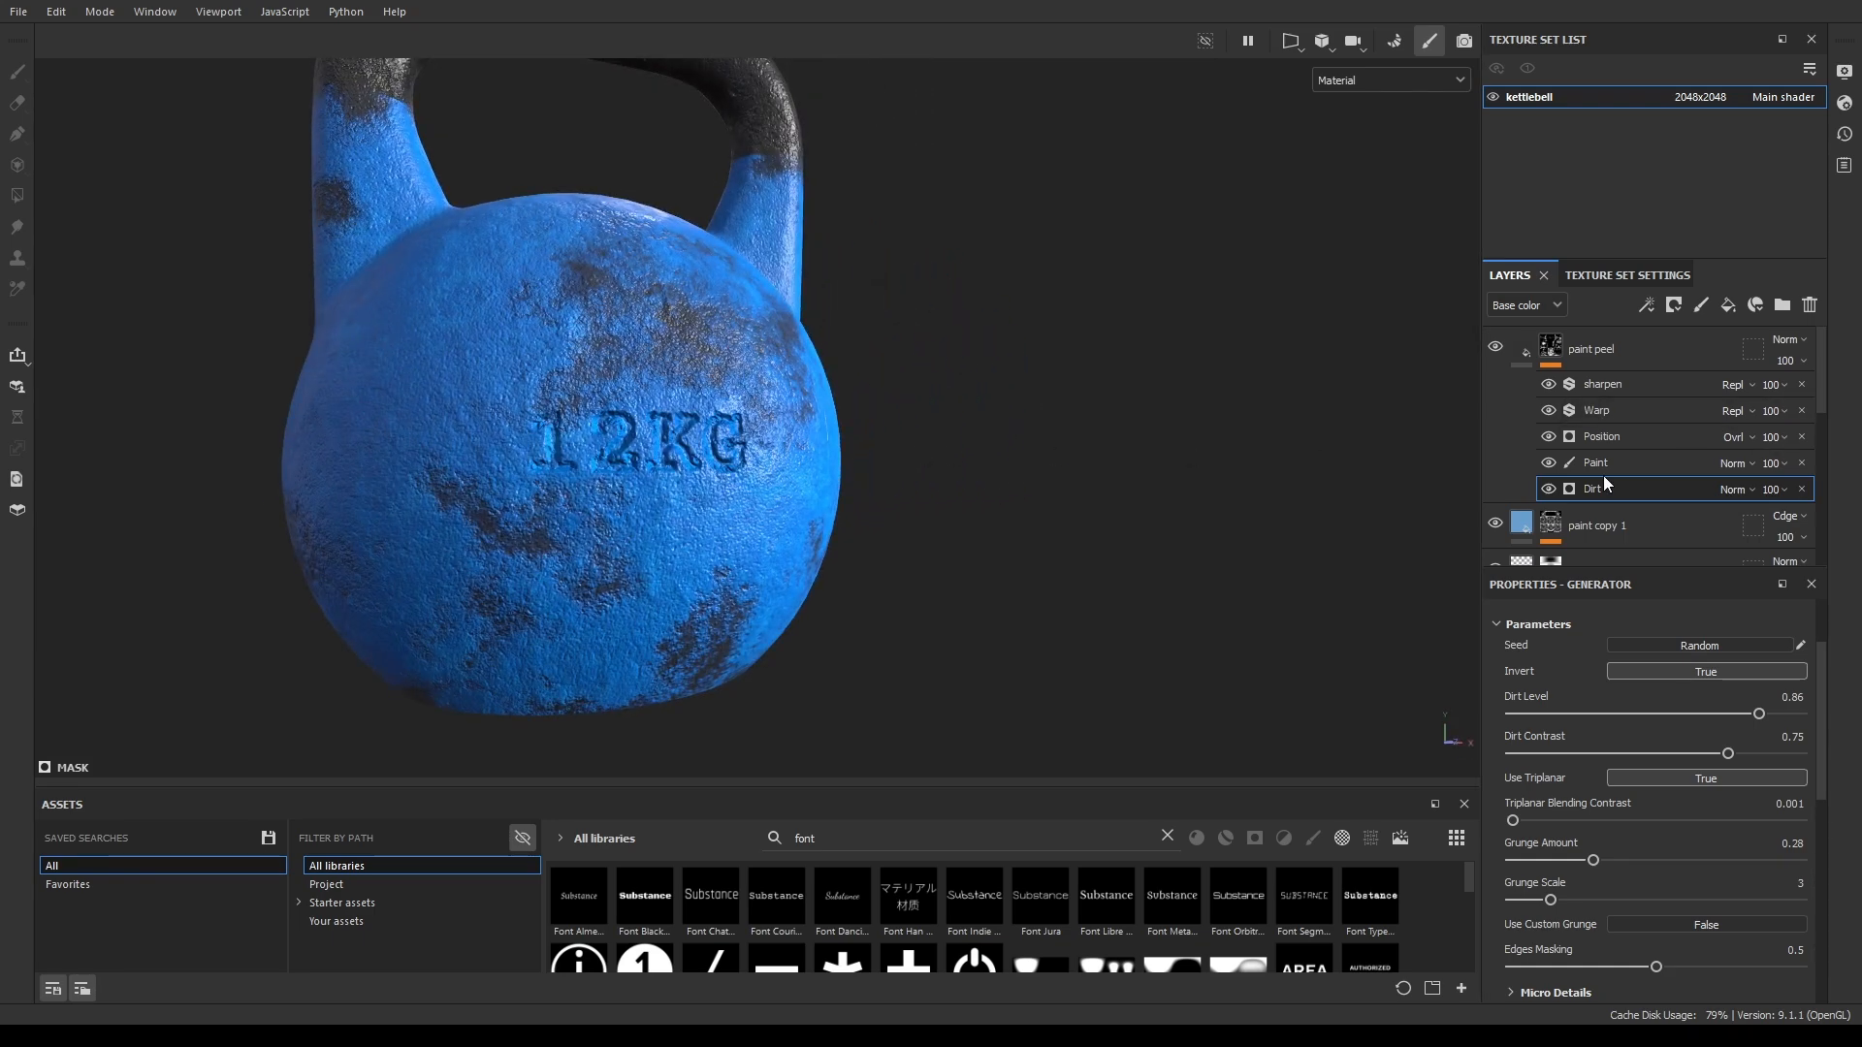
Hide the Paint effect in the paint peel mask and examine the Dirt generator's coverage around the kettlebell in base color.
{"action": "left_click", "coordinate": [1551, 458]}
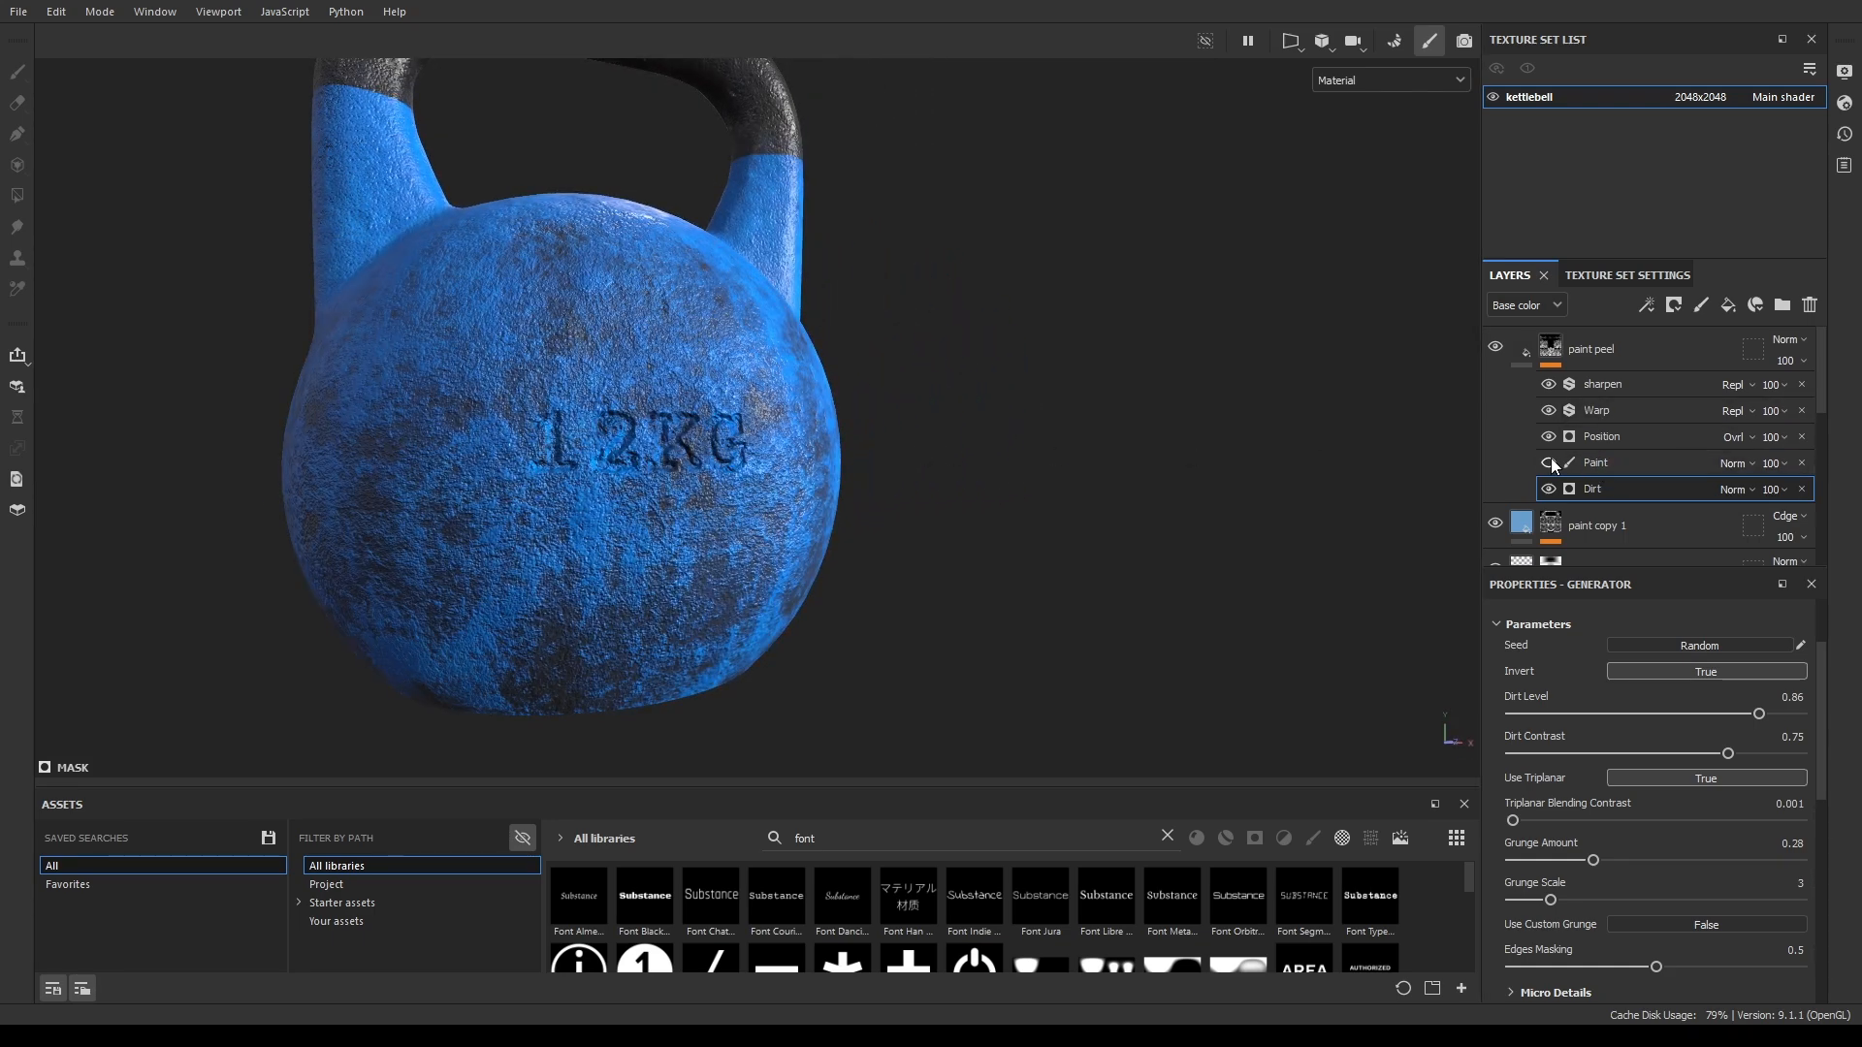
{"action": "left_click_drag", "start_coordinate": [1163, 529], "coordinate": [262, 558], "text": "alt"}
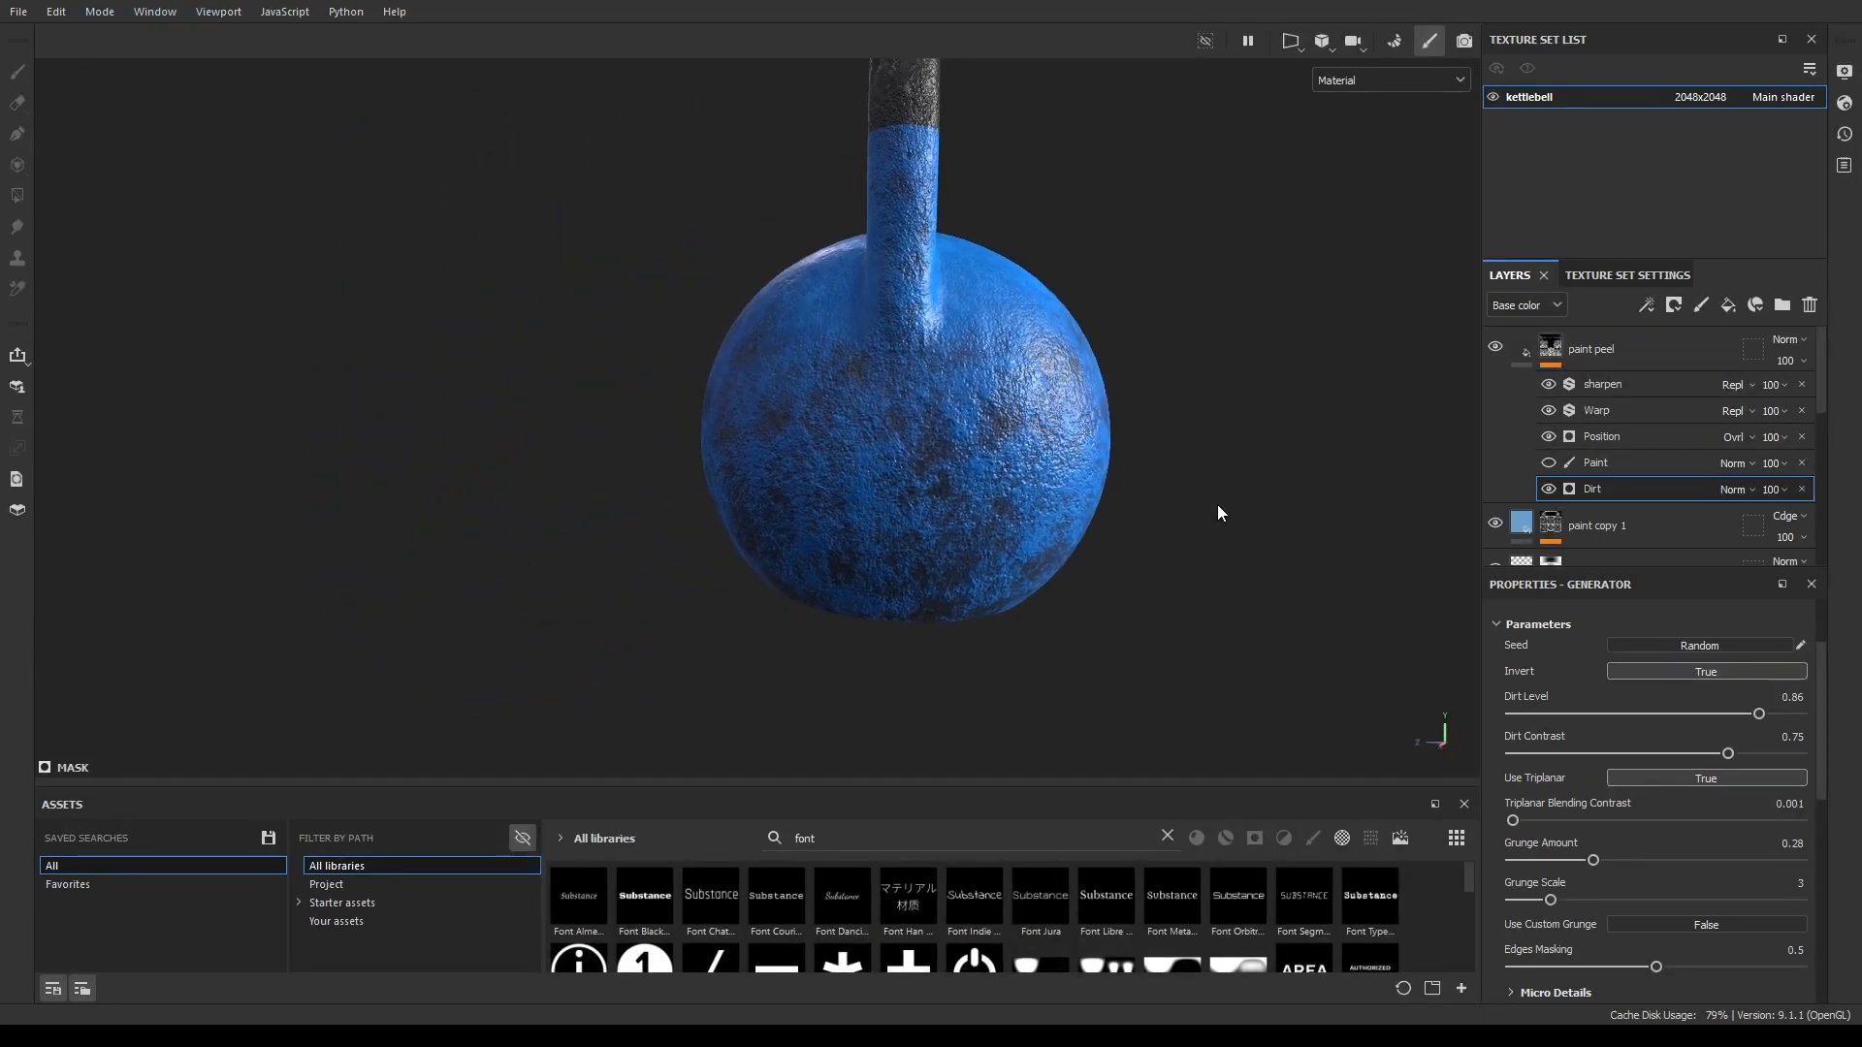
{"action": "left_click_drag", "start_coordinate": [1218, 512], "coordinate": [908, 462], "text": "alt"}
{"action": "key", "text": "c"}
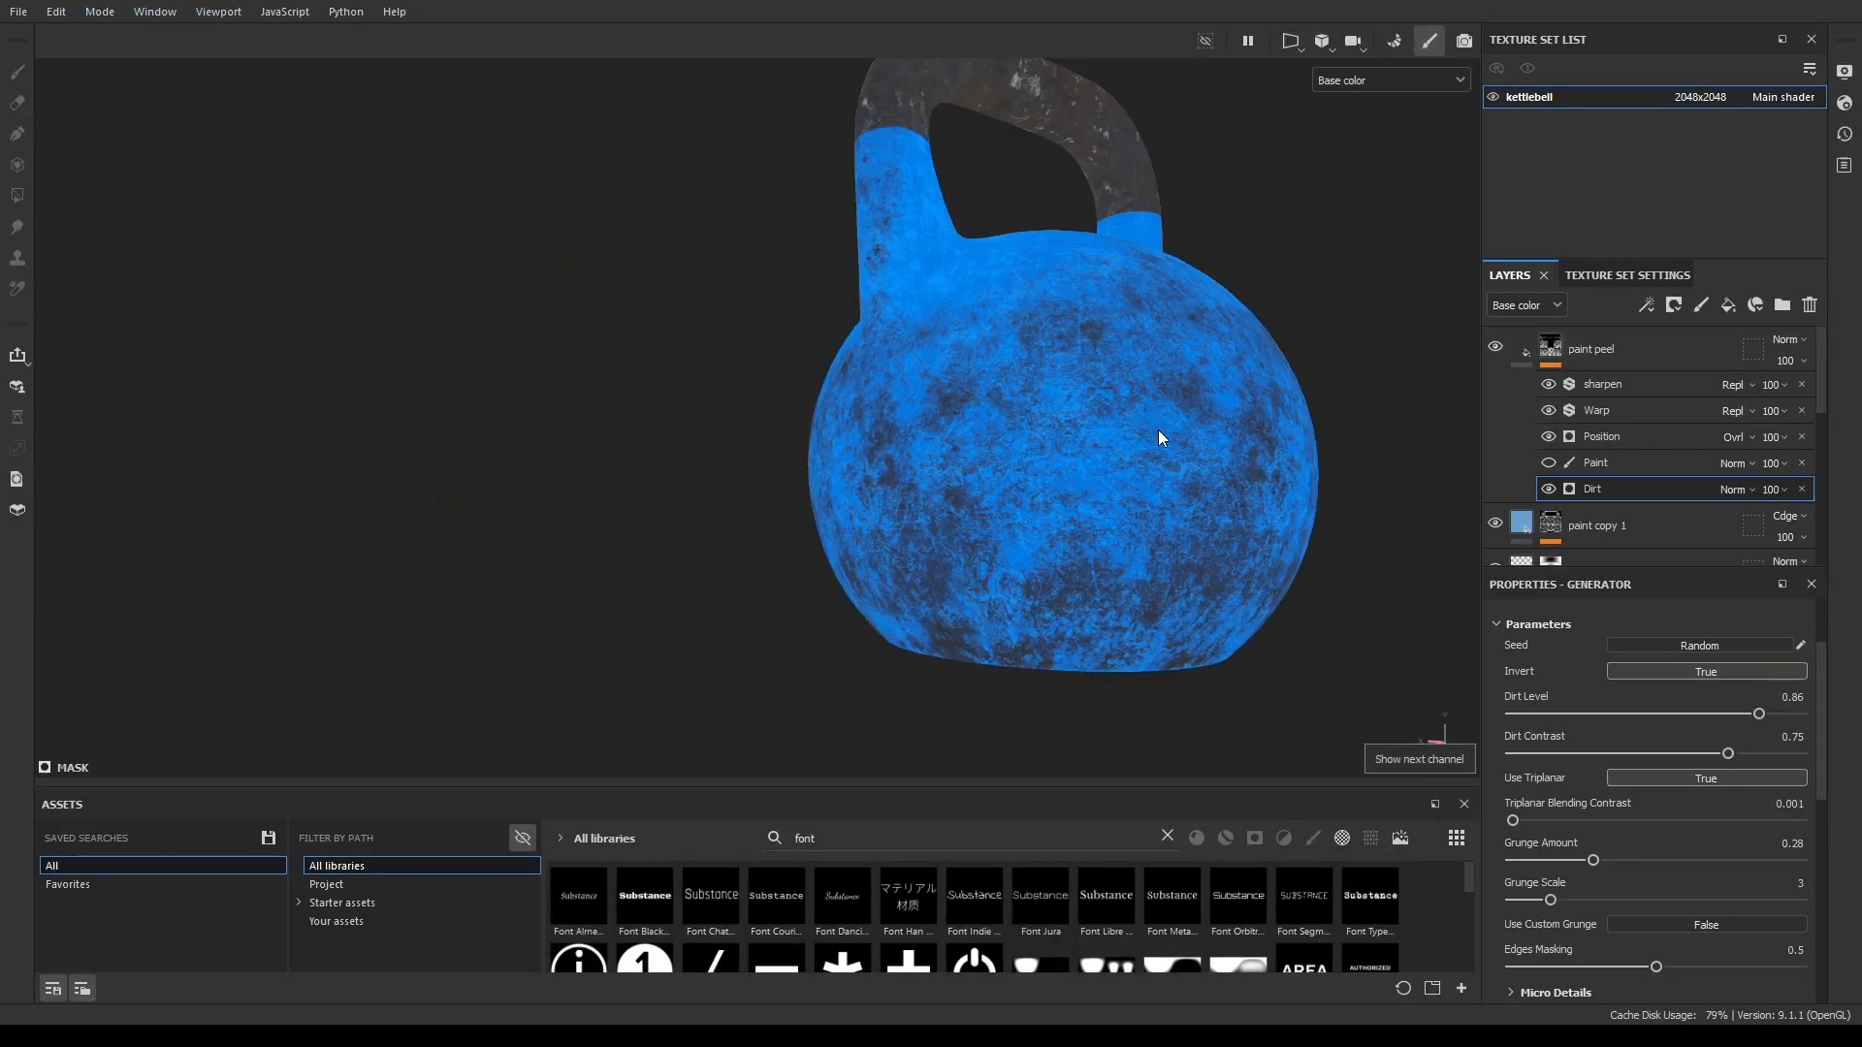
{"action": "left_click_drag", "start_coordinate": [952, 505], "coordinate": [1293, 515], "text": "alt"}
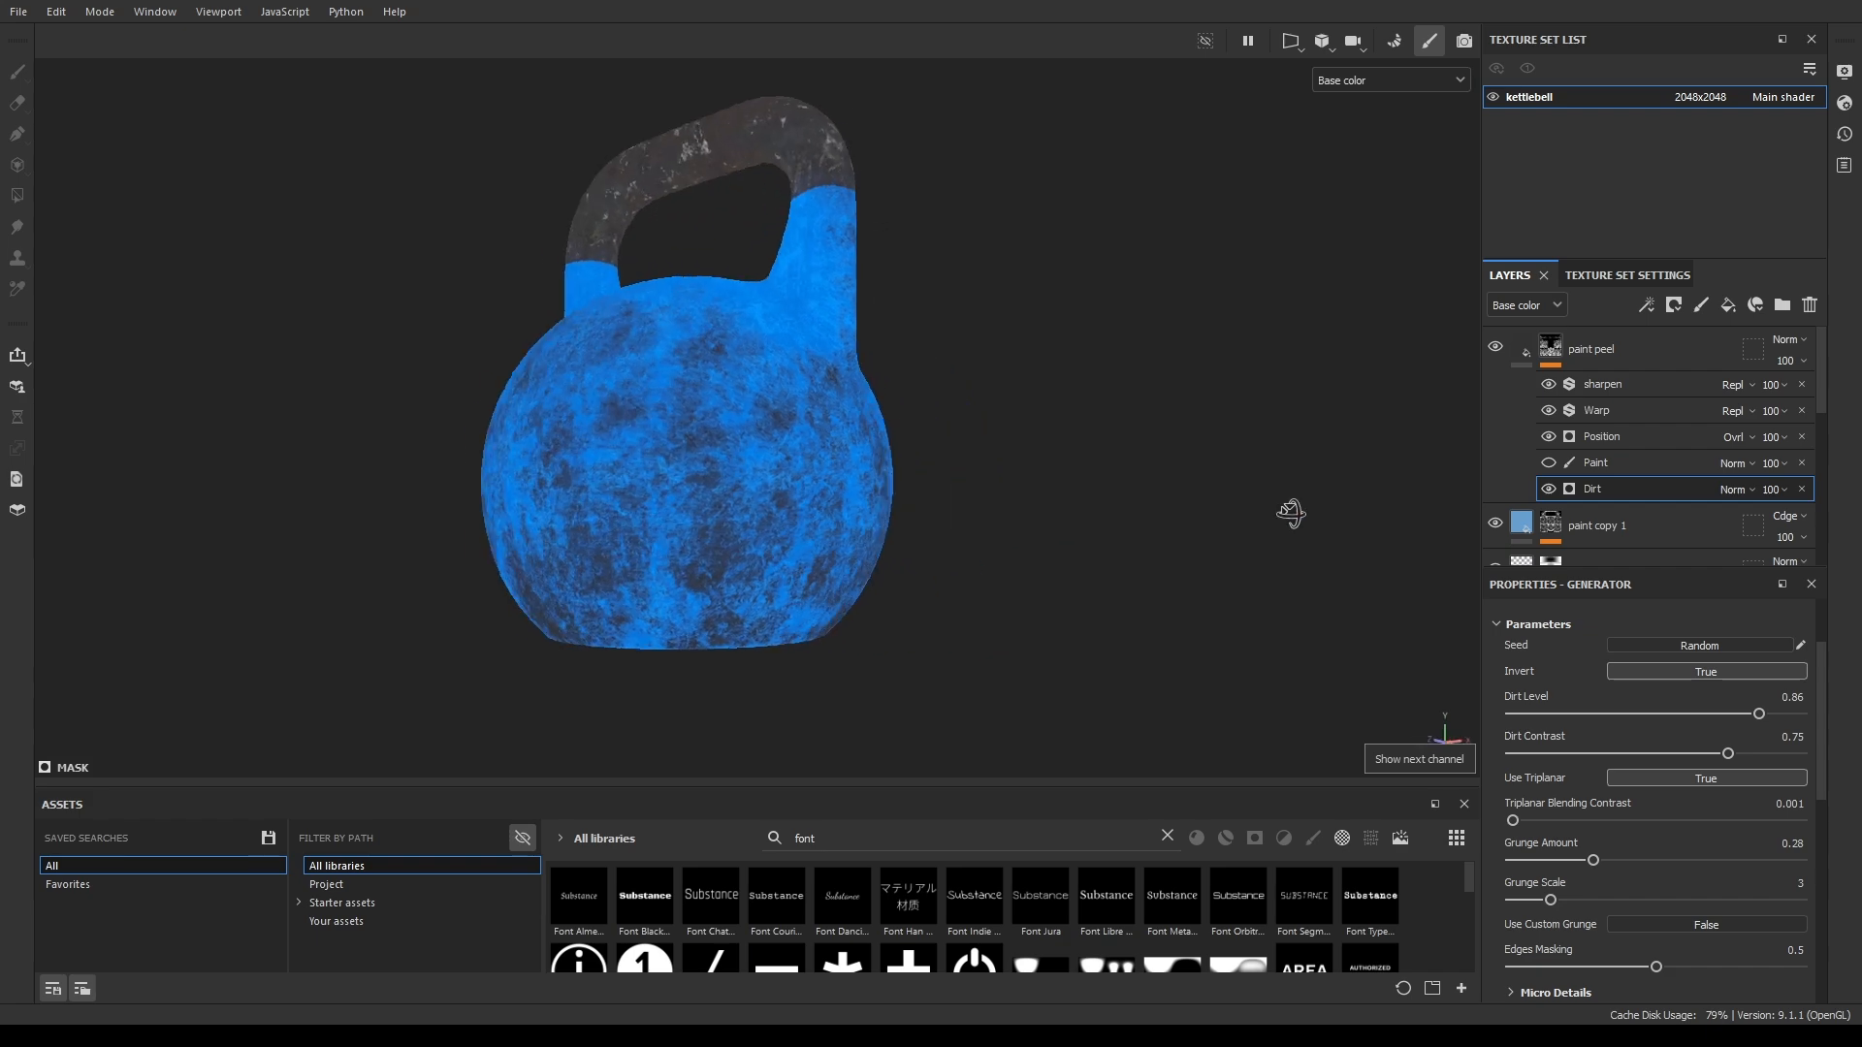
{"action": "scroll", "coordinate": [1212, 553], "scroll_direction": "up", "scroll_amount": 2}
{"action": "left_click_drag", "start_coordinate": [941, 563], "coordinate": [391, 465], "text": "alt"}
{"action": "middle_click_drag", "start_coordinate": [1144, 485], "coordinate": [934, 341], "text": "alt"}
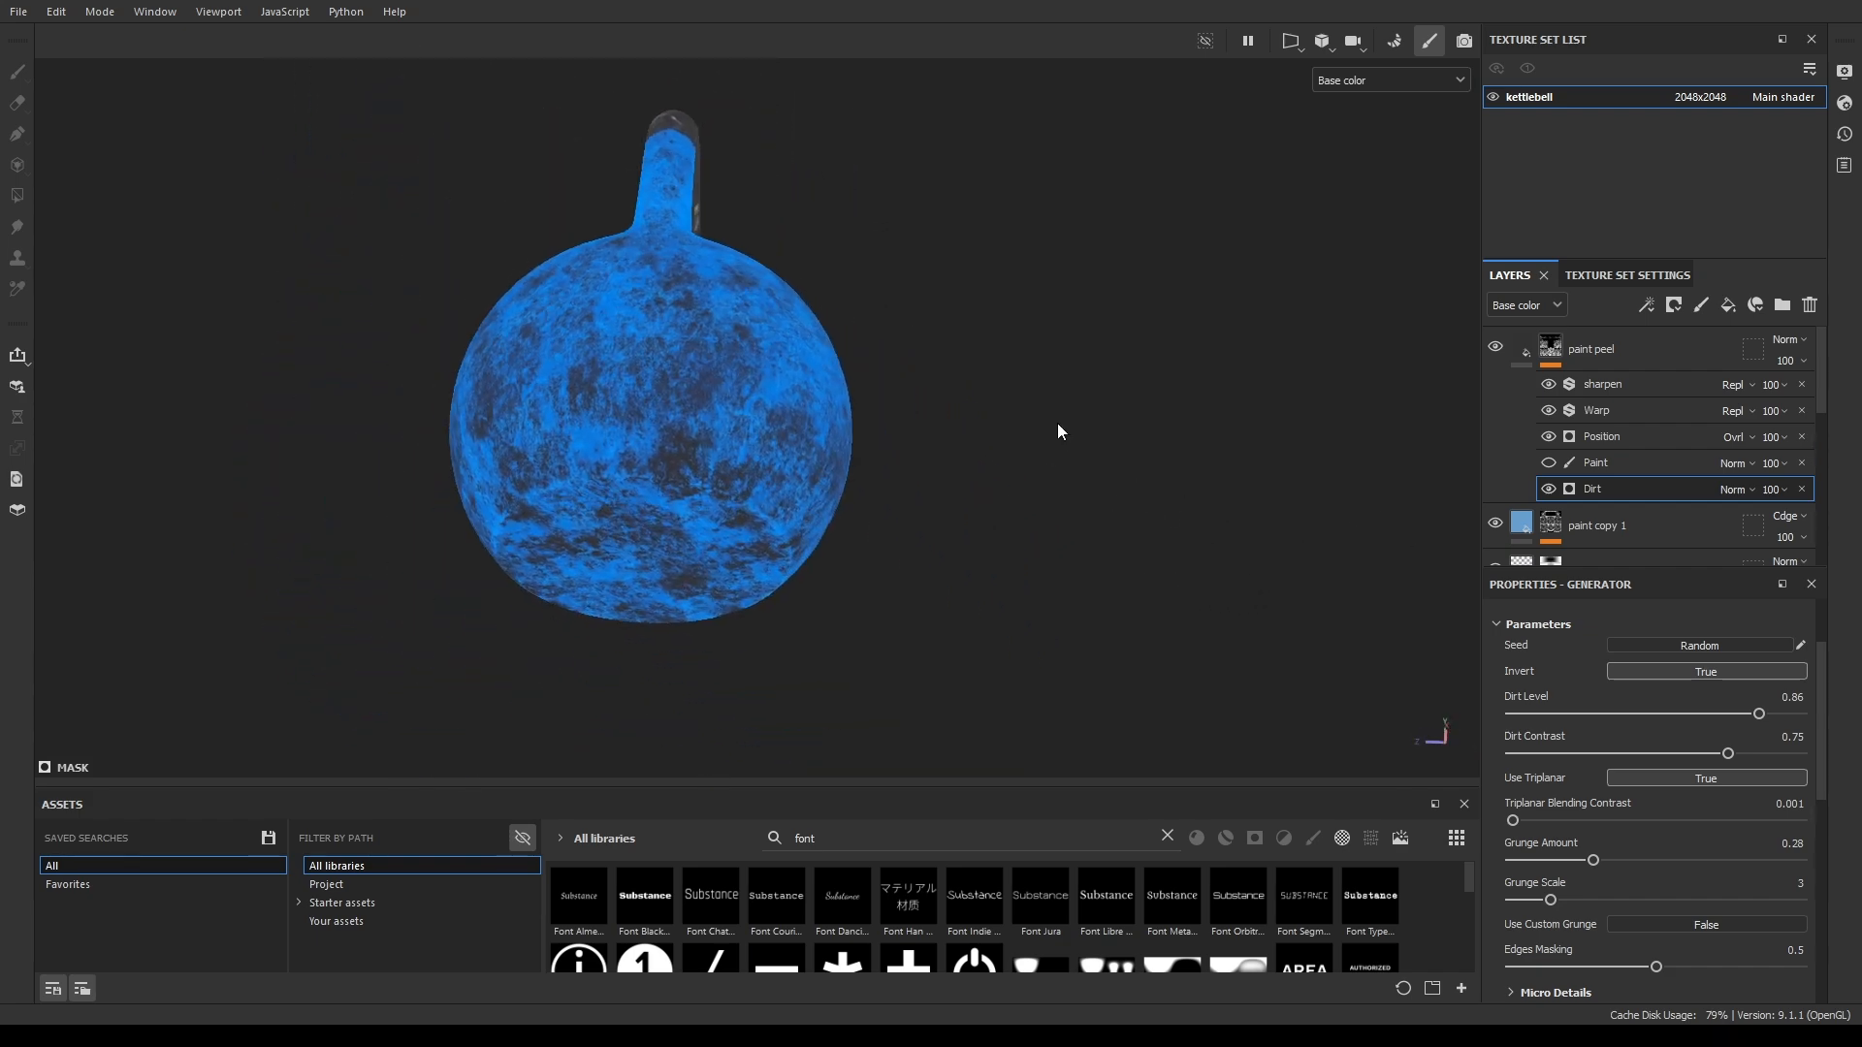
Examine the Dirt-only peel coverage on the front, back and underside of the kettlebell with the Paint effect hidden.
{"action": "left_click_drag", "start_coordinate": [1060, 428], "coordinate": [775, 616], "text": "alt"}
{"action": "middle_click_drag", "start_coordinate": [787, 303], "coordinate": [682, 494], "text": "alt"}
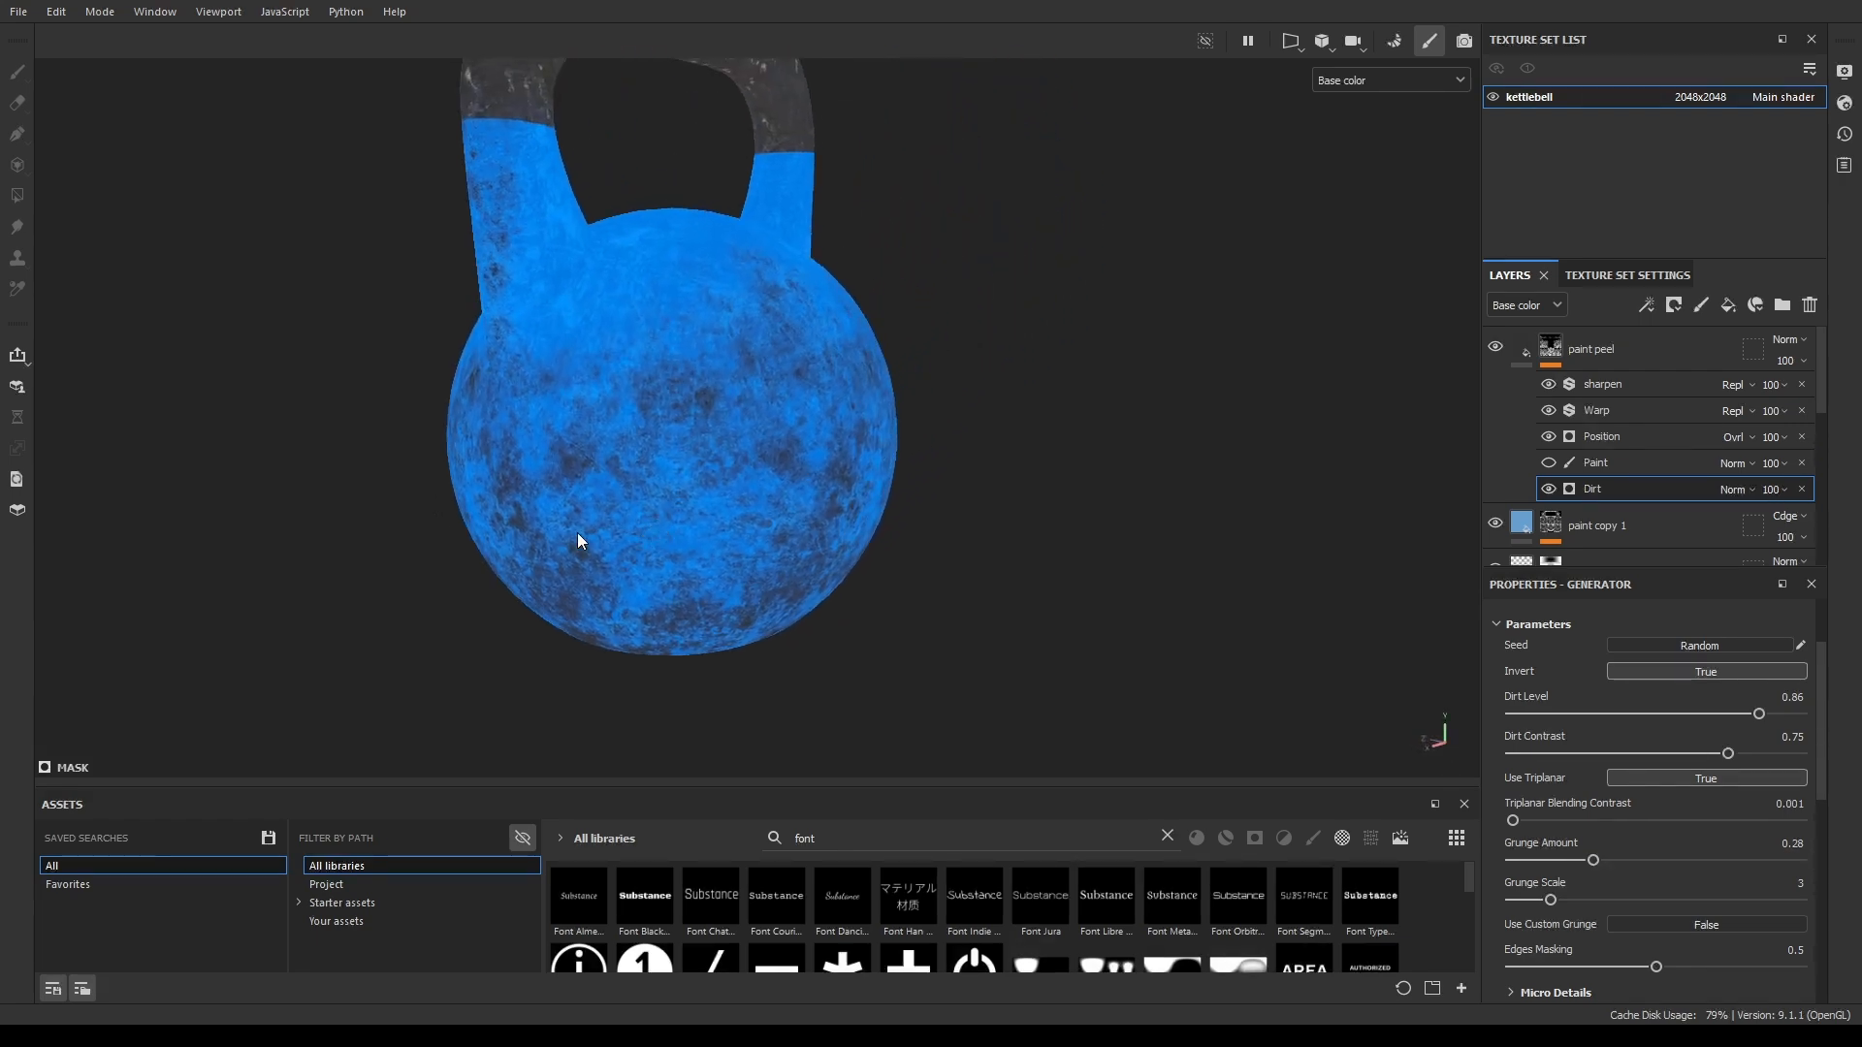
{"action": "left_click_drag", "start_coordinate": [504, 509], "coordinate": [1212, 464], "text": "alt"}
{"action": "middle_click_drag", "start_coordinate": [574, 472], "coordinate": [1174, 448], "text": "alt"}
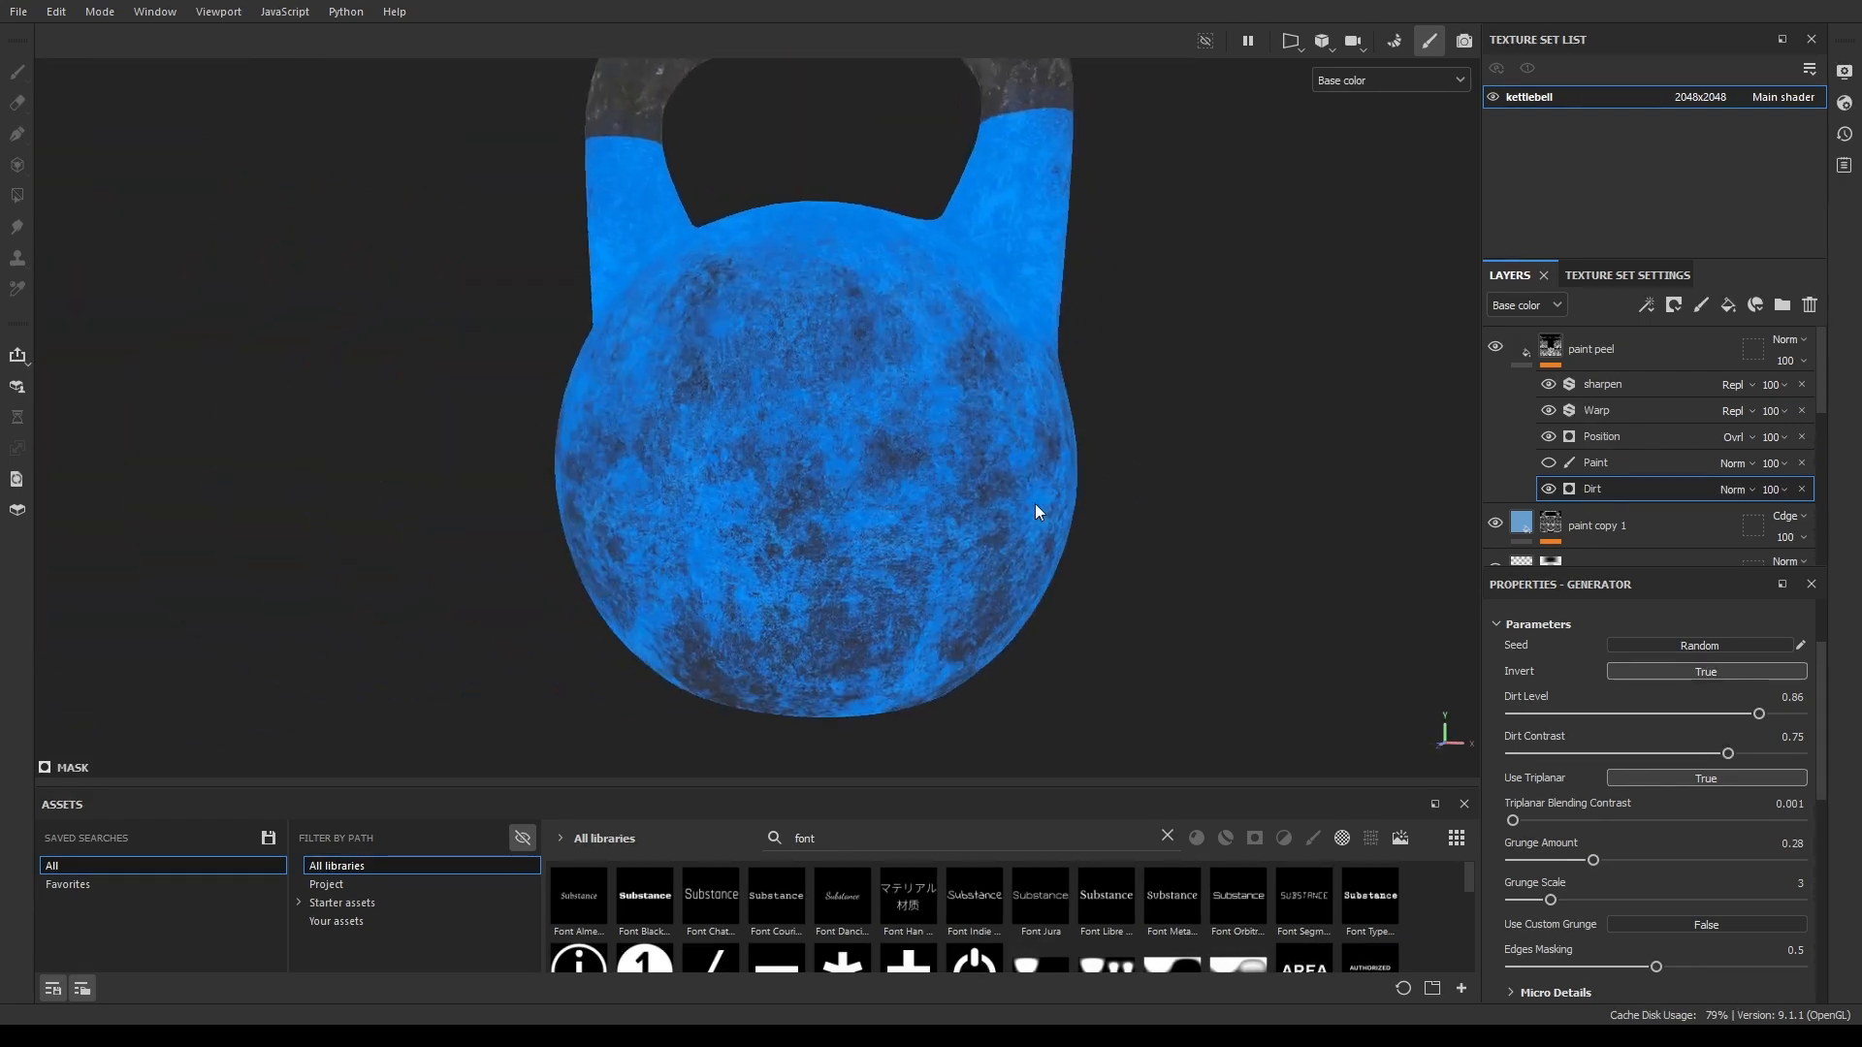
{"action": "scroll", "coordinate": [1012, 509], "scroll_direction": "down", "scroll_amount": 3}
{"action": "left_click_drag", "start_coordinate": [493, 519], "coordinate": [604, 501], "text": "alt"}
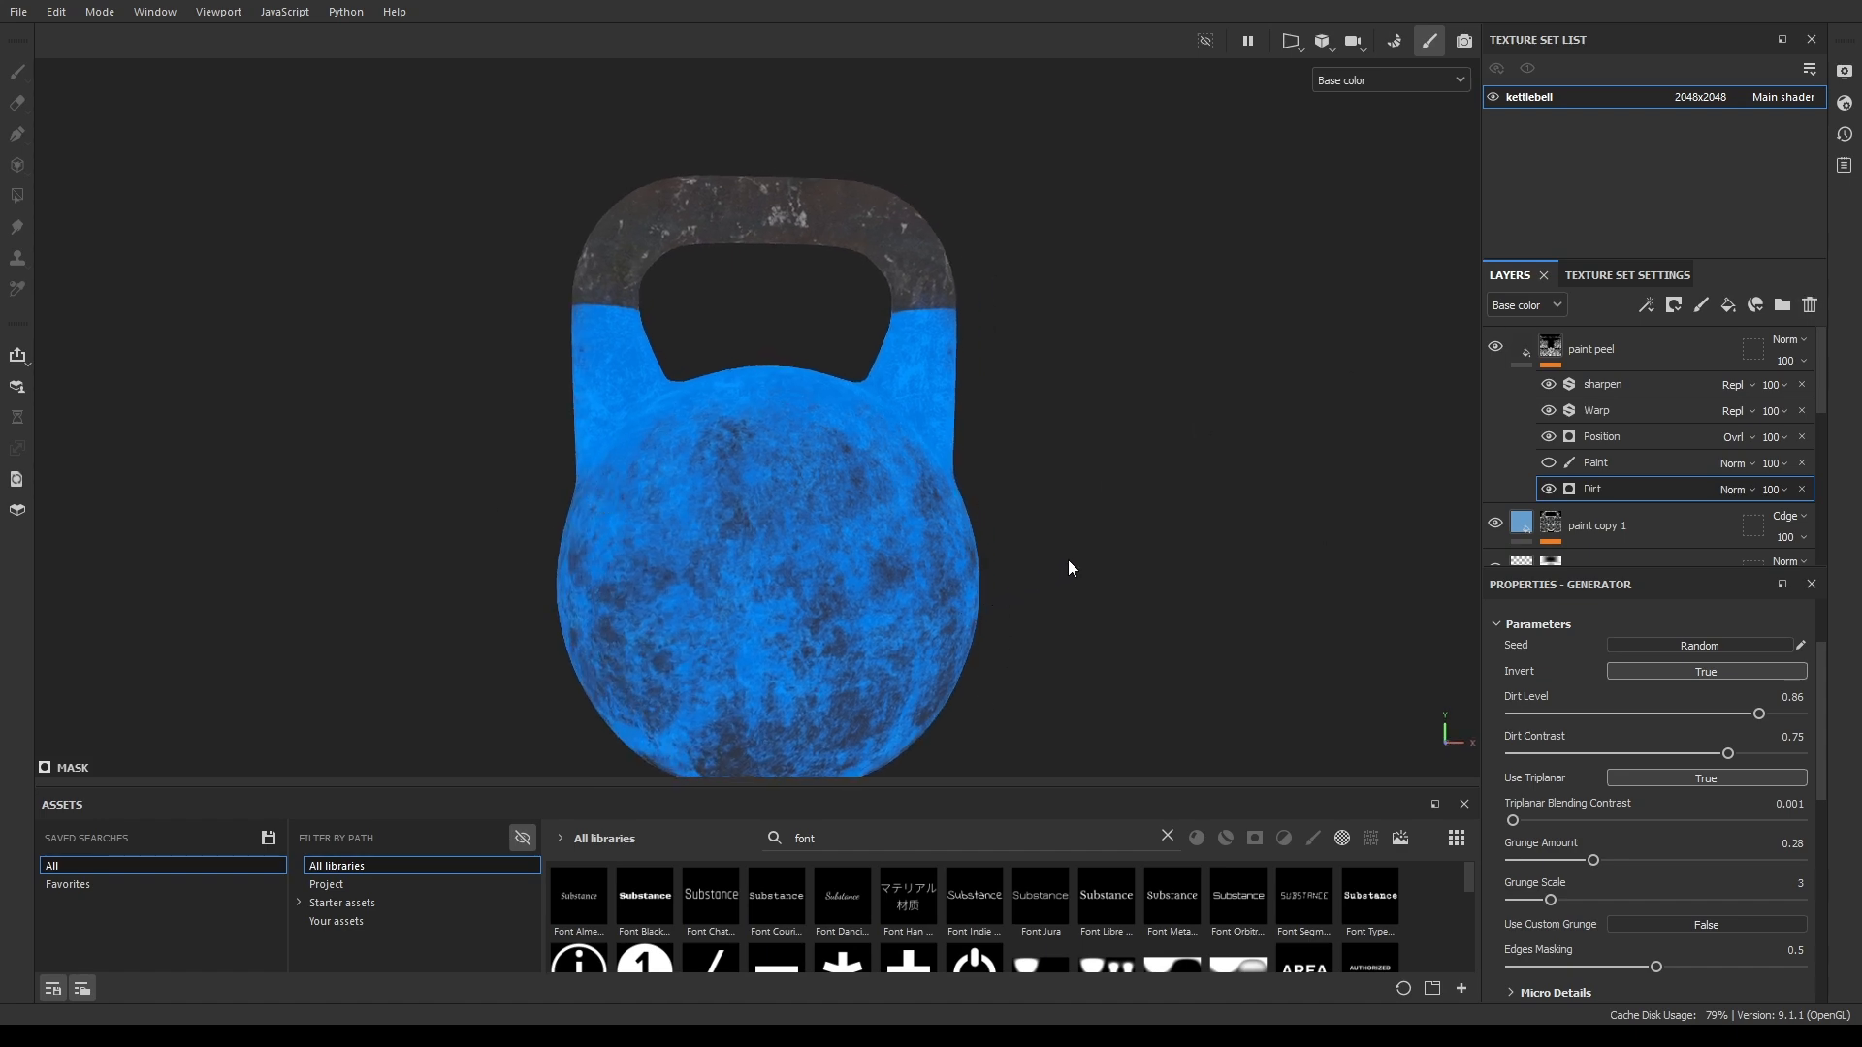
{"action": "left_click_drag", "start_coordinate": [1059, 623], "coordinate": [1139, 513], "text": "alt"}
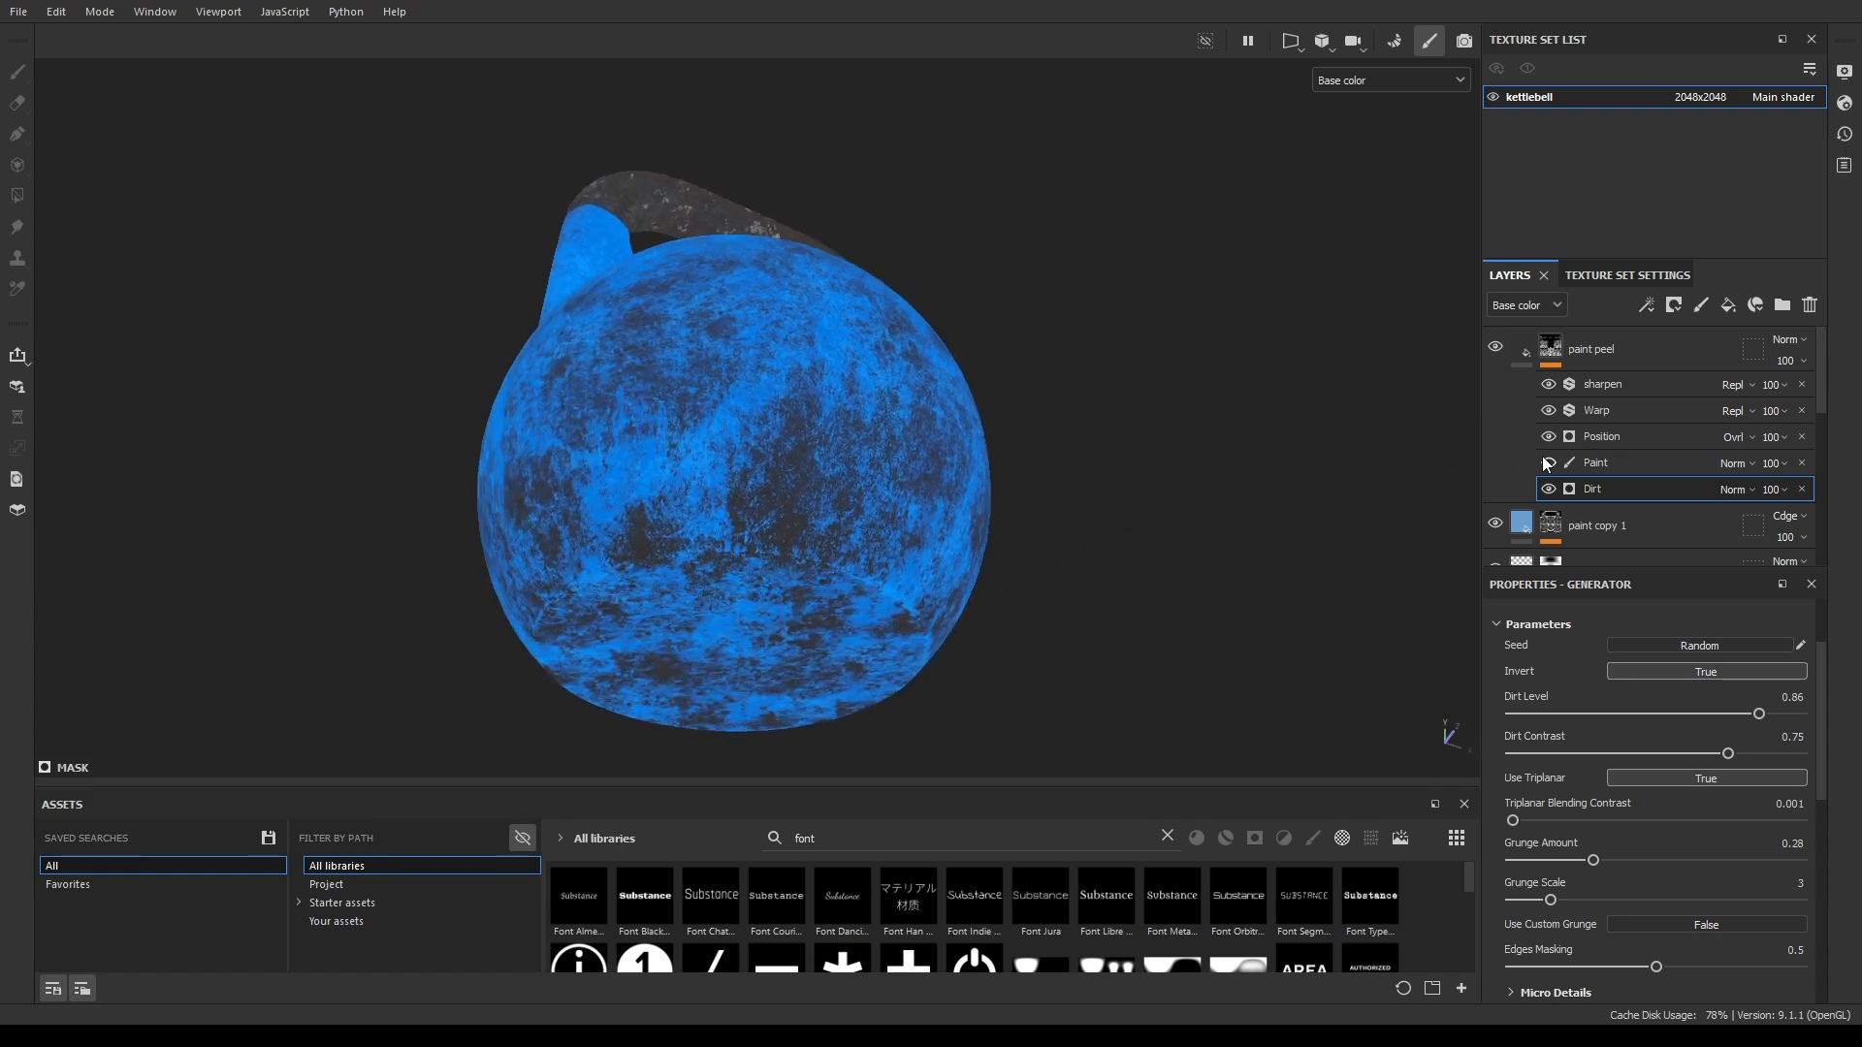
Select the Paint effect in the paint peel mask and compare the peeled patches with it shown and hidden in base color.
{"action": "left_click", "coordinate": [1685, 463]}
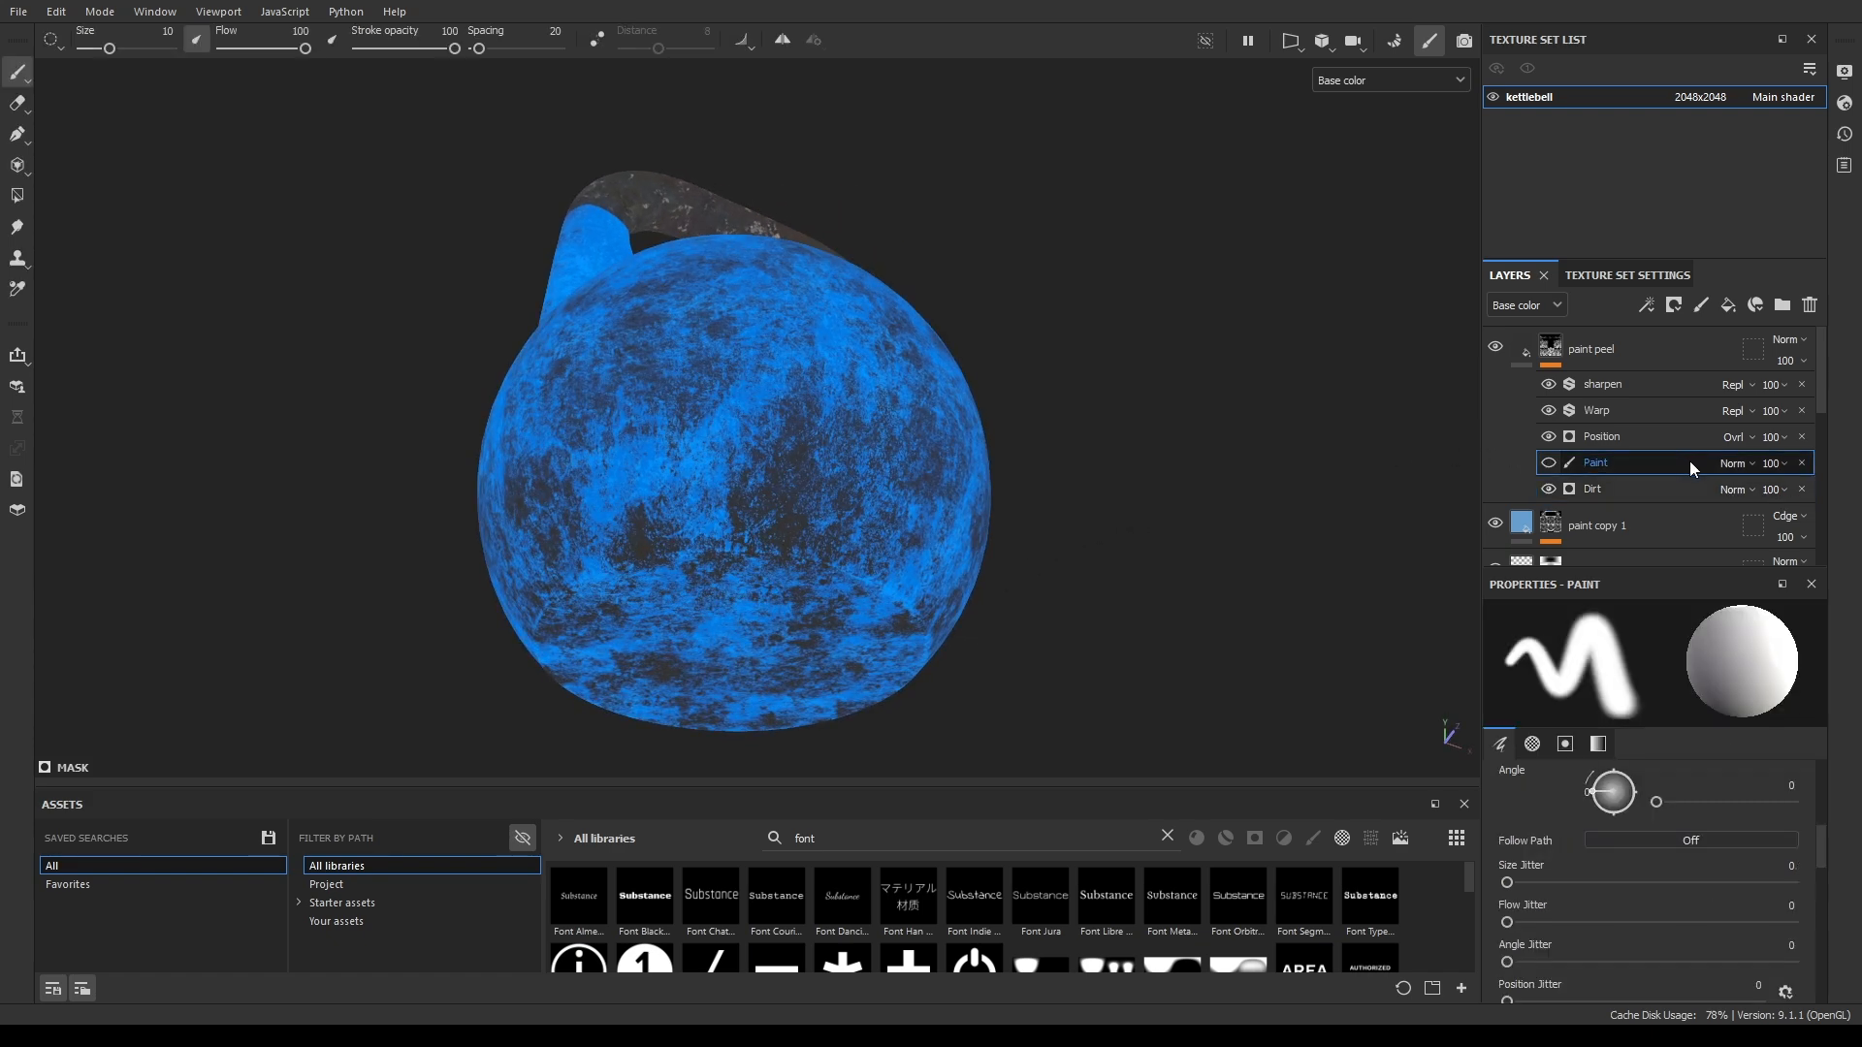
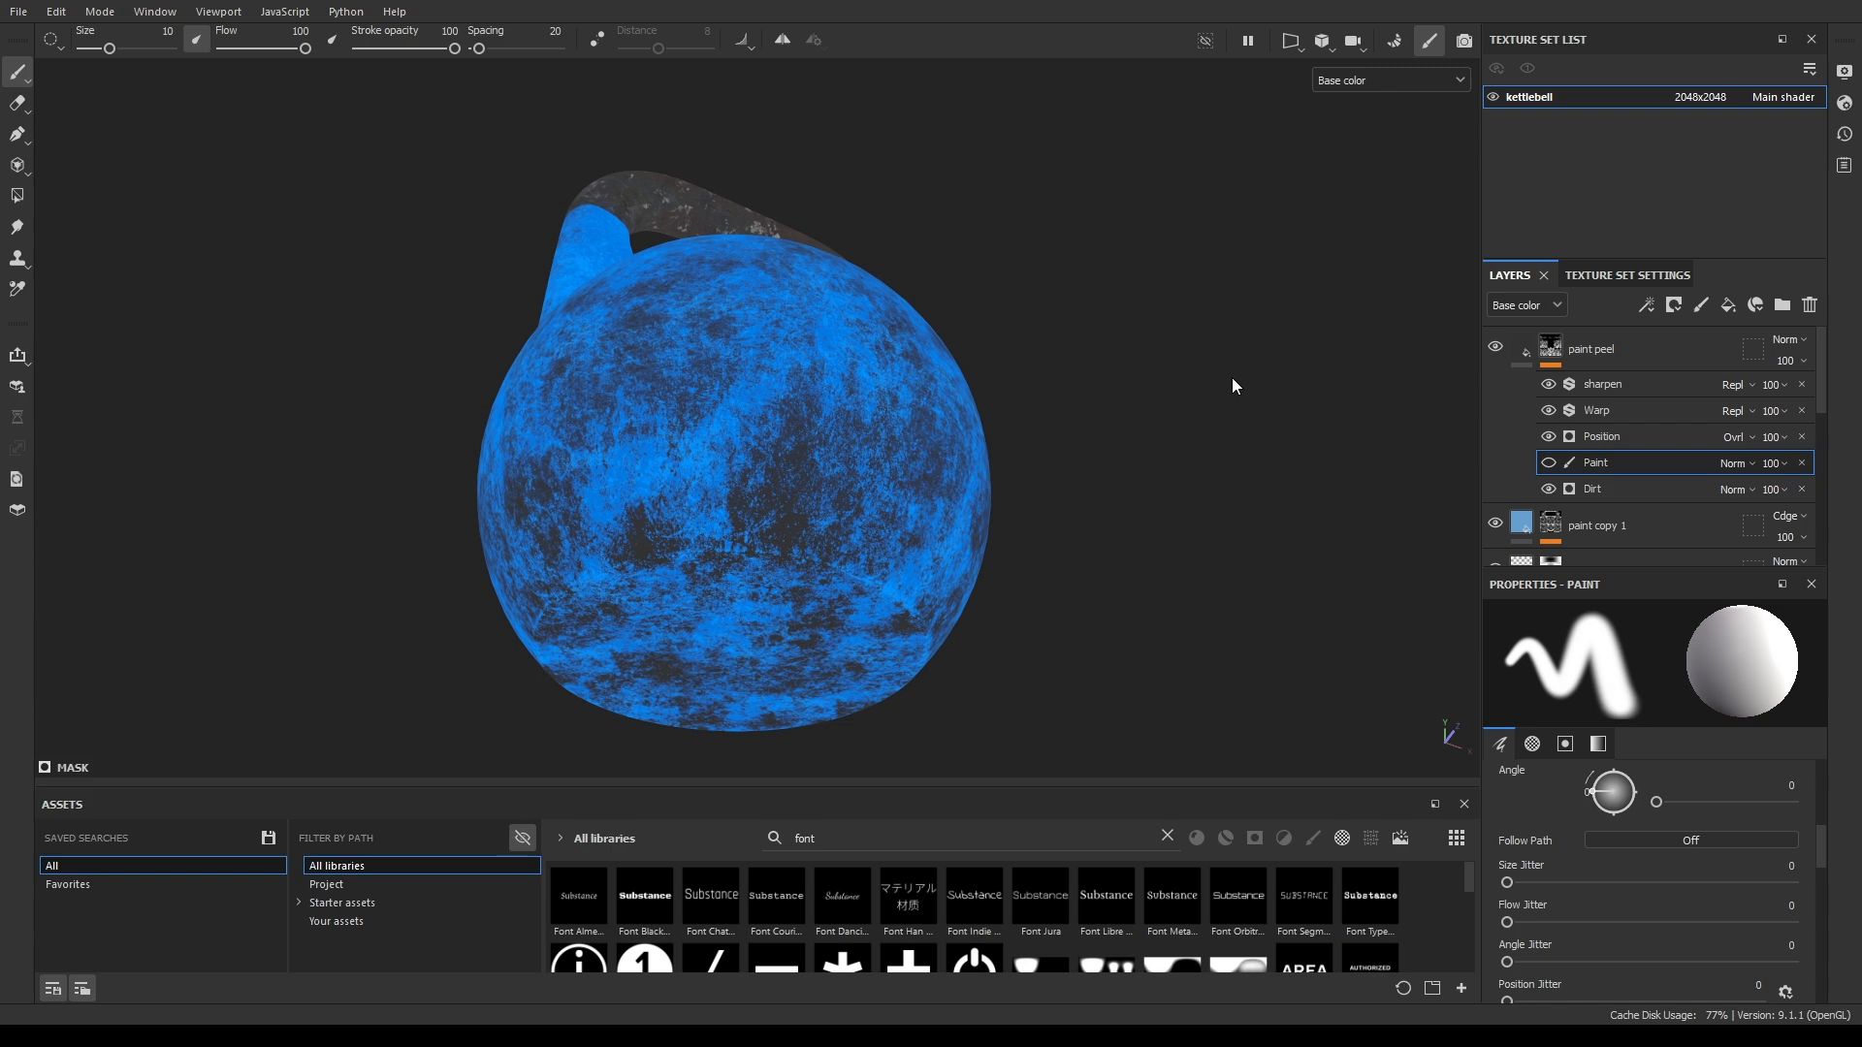
{"action": "left_click_drag", "start_coordinate": [1213, 416], "coordinate": [1080, 549], "text": "alt"}
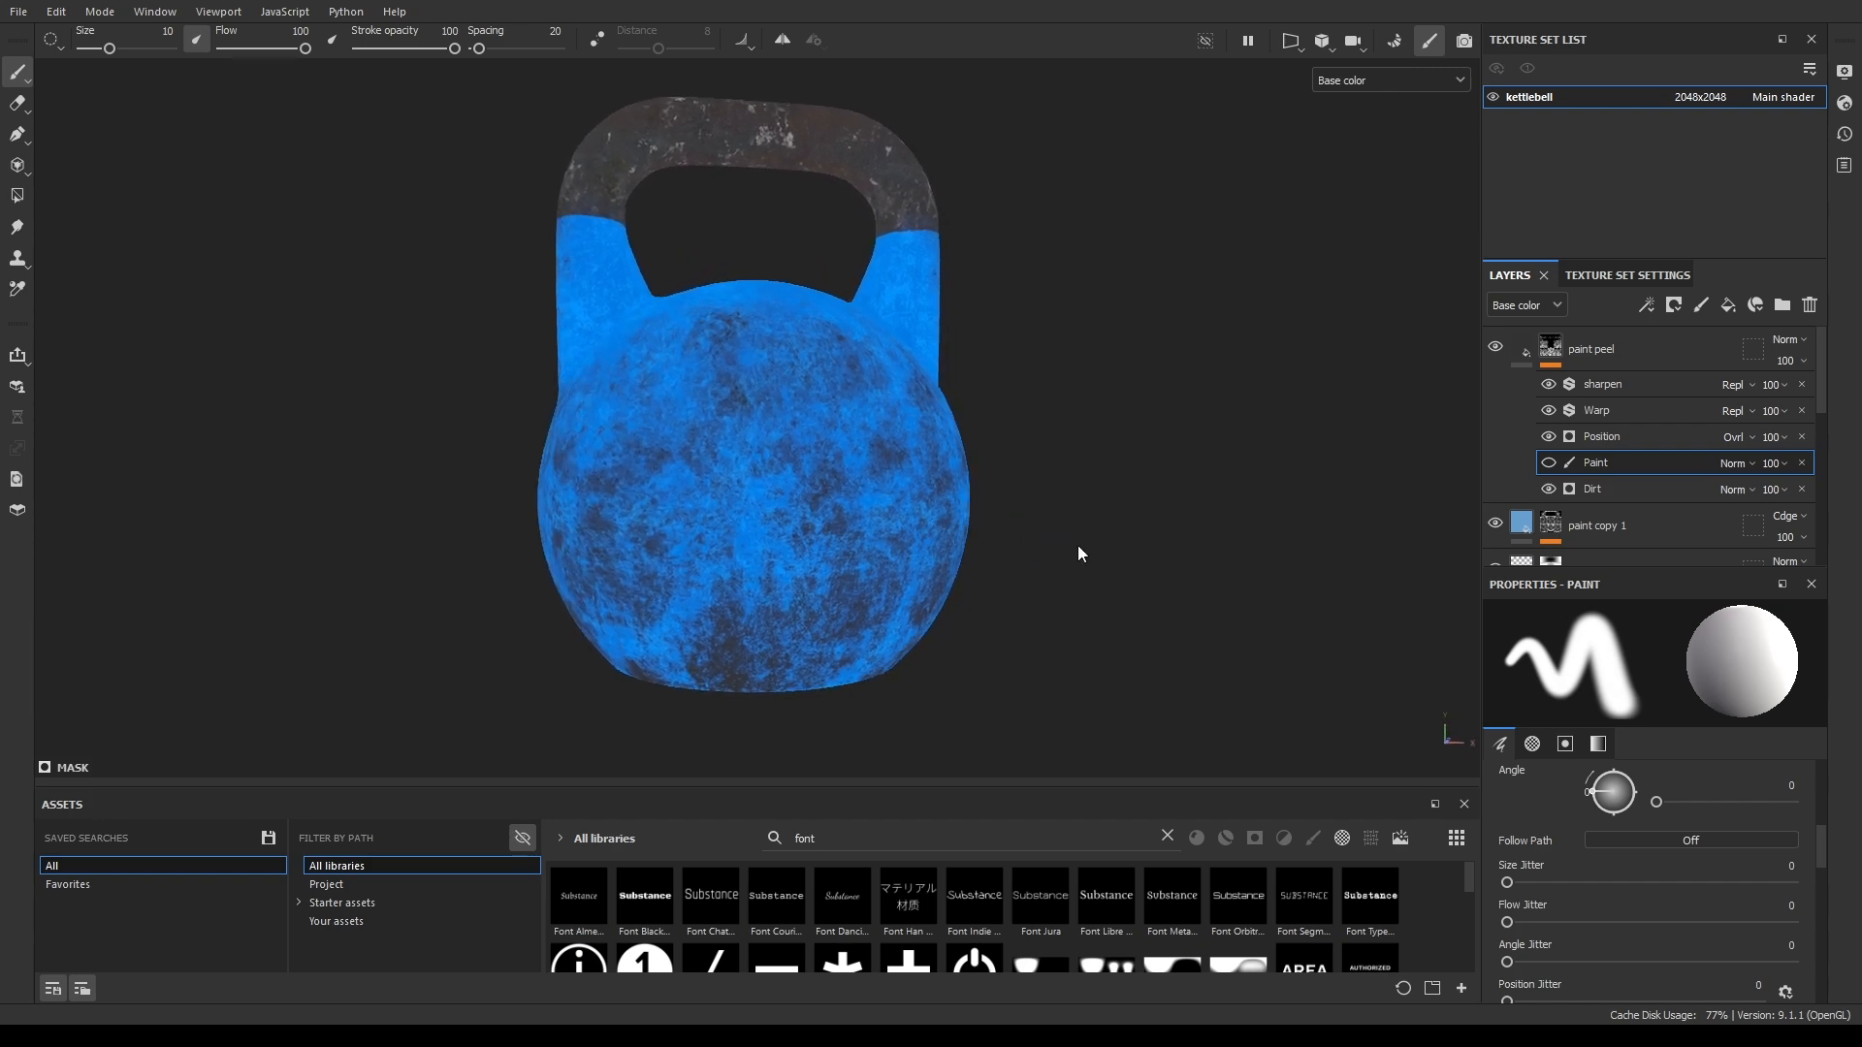
{"action": "middle_click_drag", "start_coordinate": [1081, 549], "coordinate": [1156, 534], "text": "alt"}
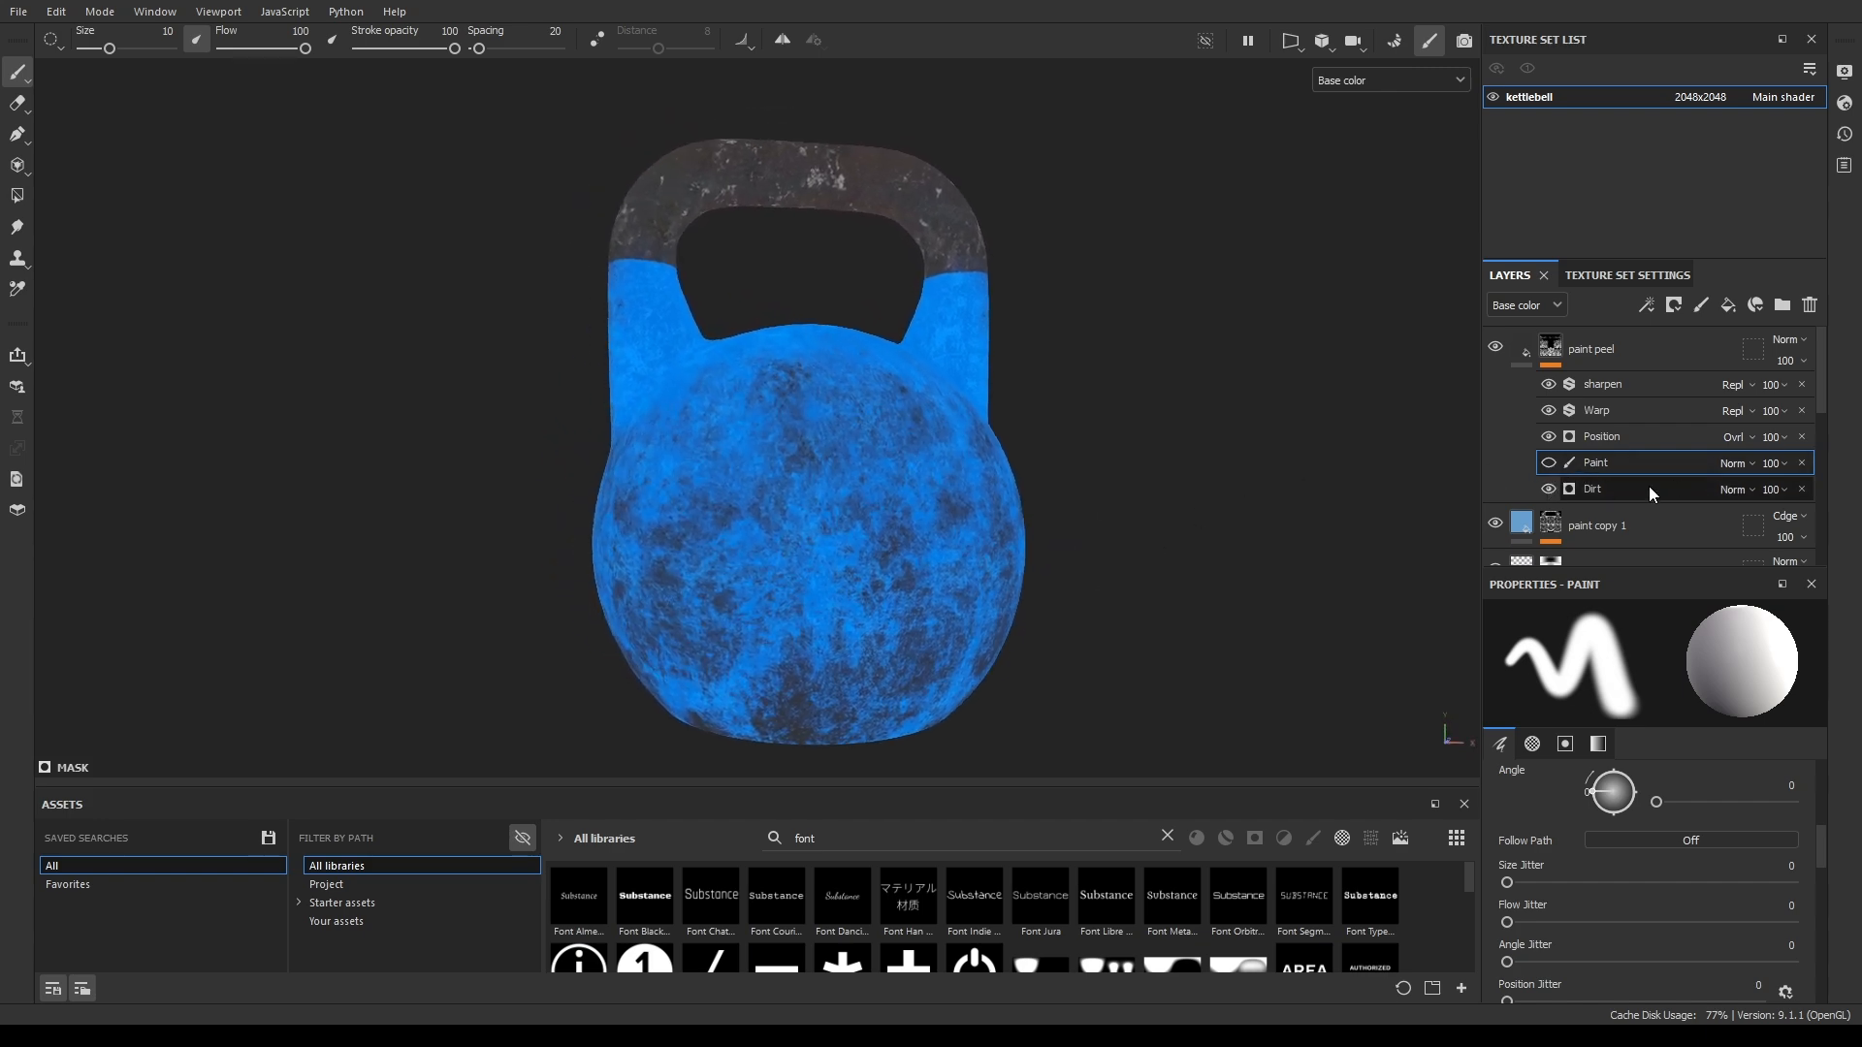
{"action": "left_click", "coordinate": [1549, 463]}
{"action": "mouse_move", "coordinate": [1227, 608]}
{"action": "left_mouse_down", "text": "alt"}
{"action": "mouse_move", "coordinate": [329, 552]}
{"action": "mouse_move", "coordinate": [1234, 562]}
{"action": "mouse_move", "coordinate": [1101, 511]}
{"action": "mouse_move", "coordinate": [1060, 466]}
{"action": "mouse_move", "coordinate": [932, 492]}
{"action": "mouse_move", "coordinate": [989, 499]}
{"action": "left_mouse_up", "text": "alt"}
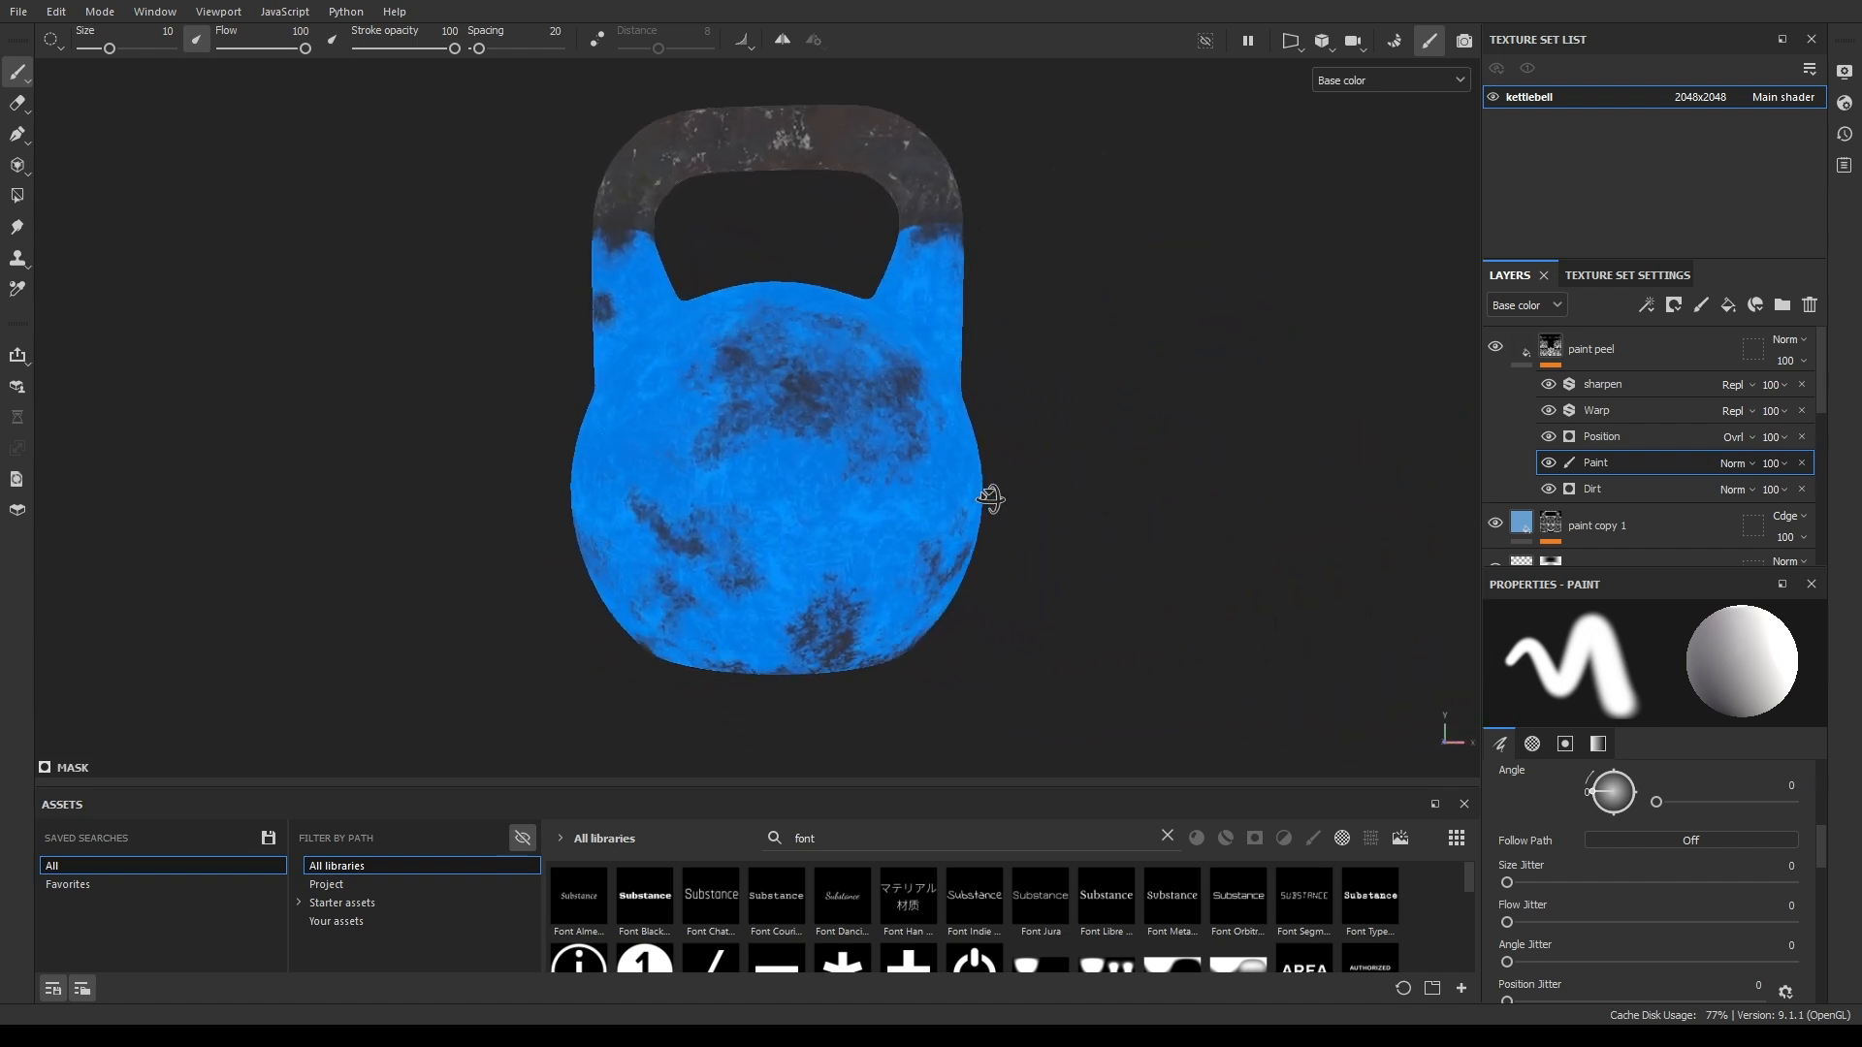
{"action": "left_click", "coordinate": [1548, 463]}
{"action": "left_click_drag", "start_coordinate": [1109, 630], "coordinate": [784, 603], "text": "alt"}
Switch to the material view and compare the Paint effect hidden and shown, leaving it shown.
{"action": "key", "text": "m"}
{"action": "left_click_drag", "start_coordinate": [418, 600], "coordinate": [703, 614], "text": "alt"}
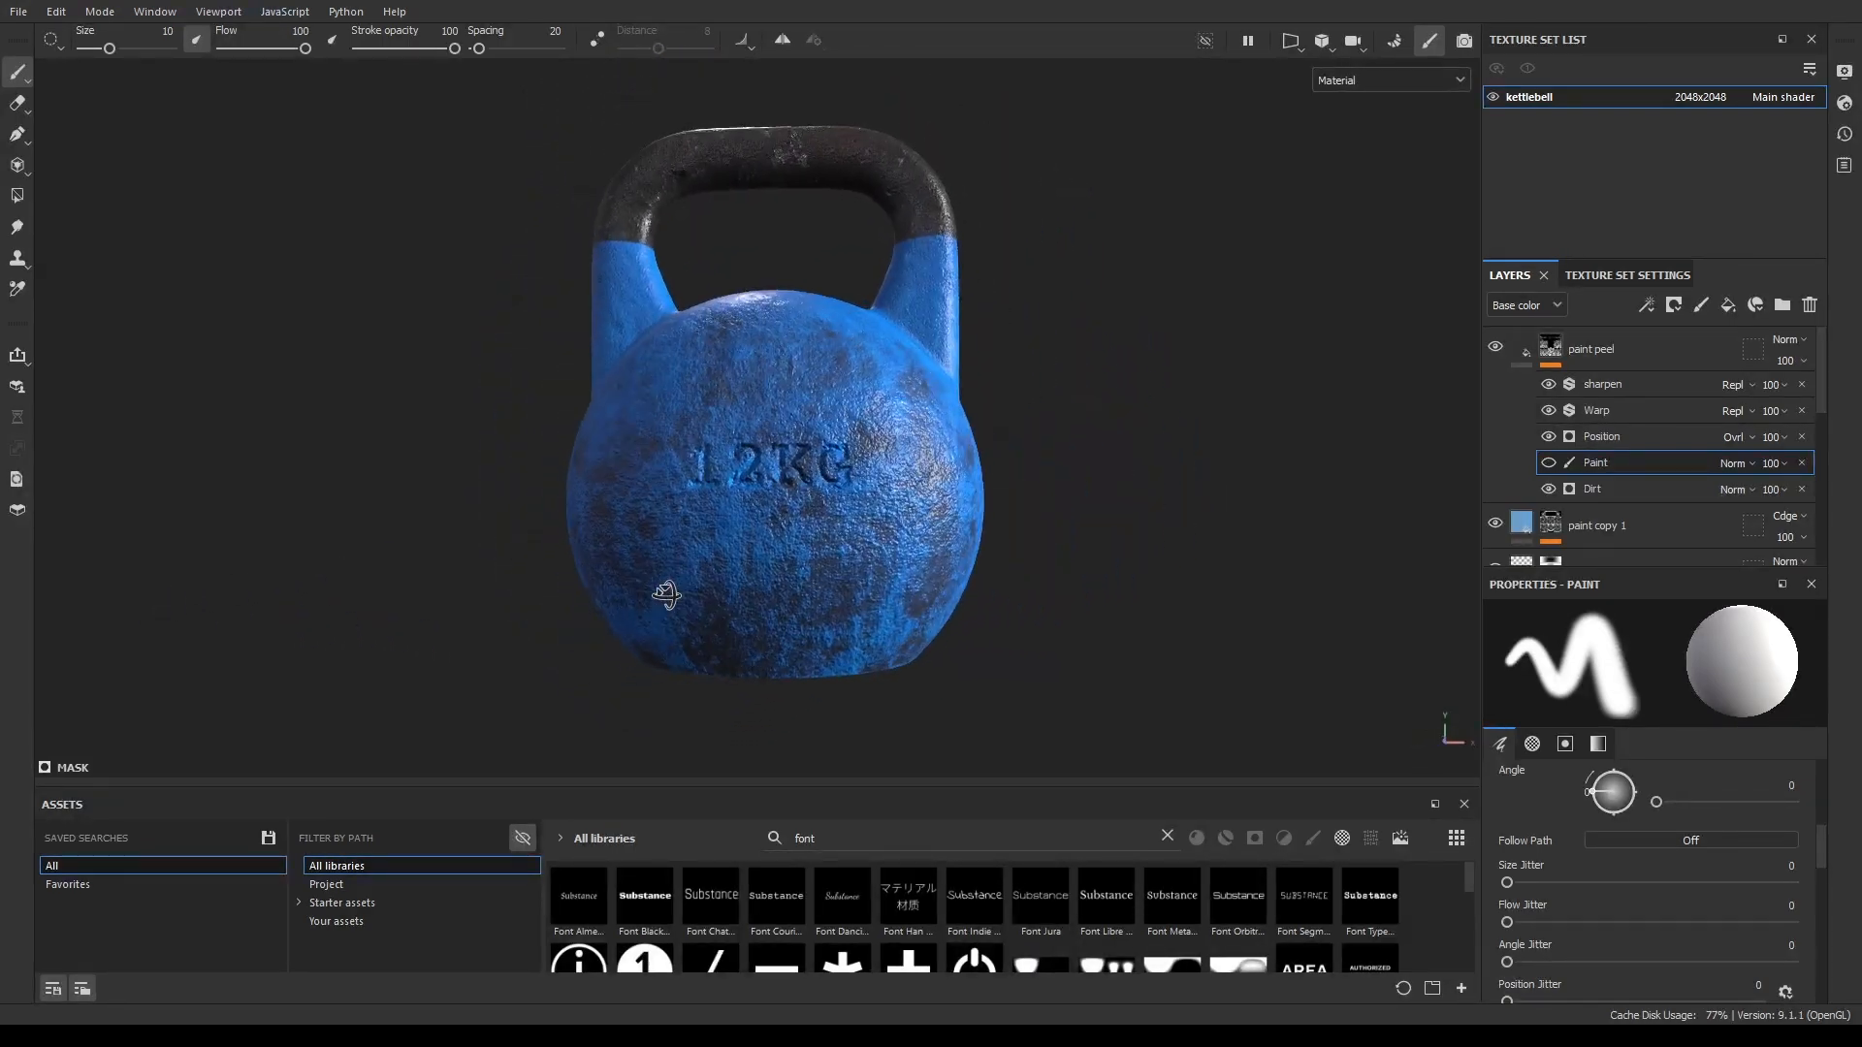
{"action": "left_click", "coordinate": [1548, 464]}
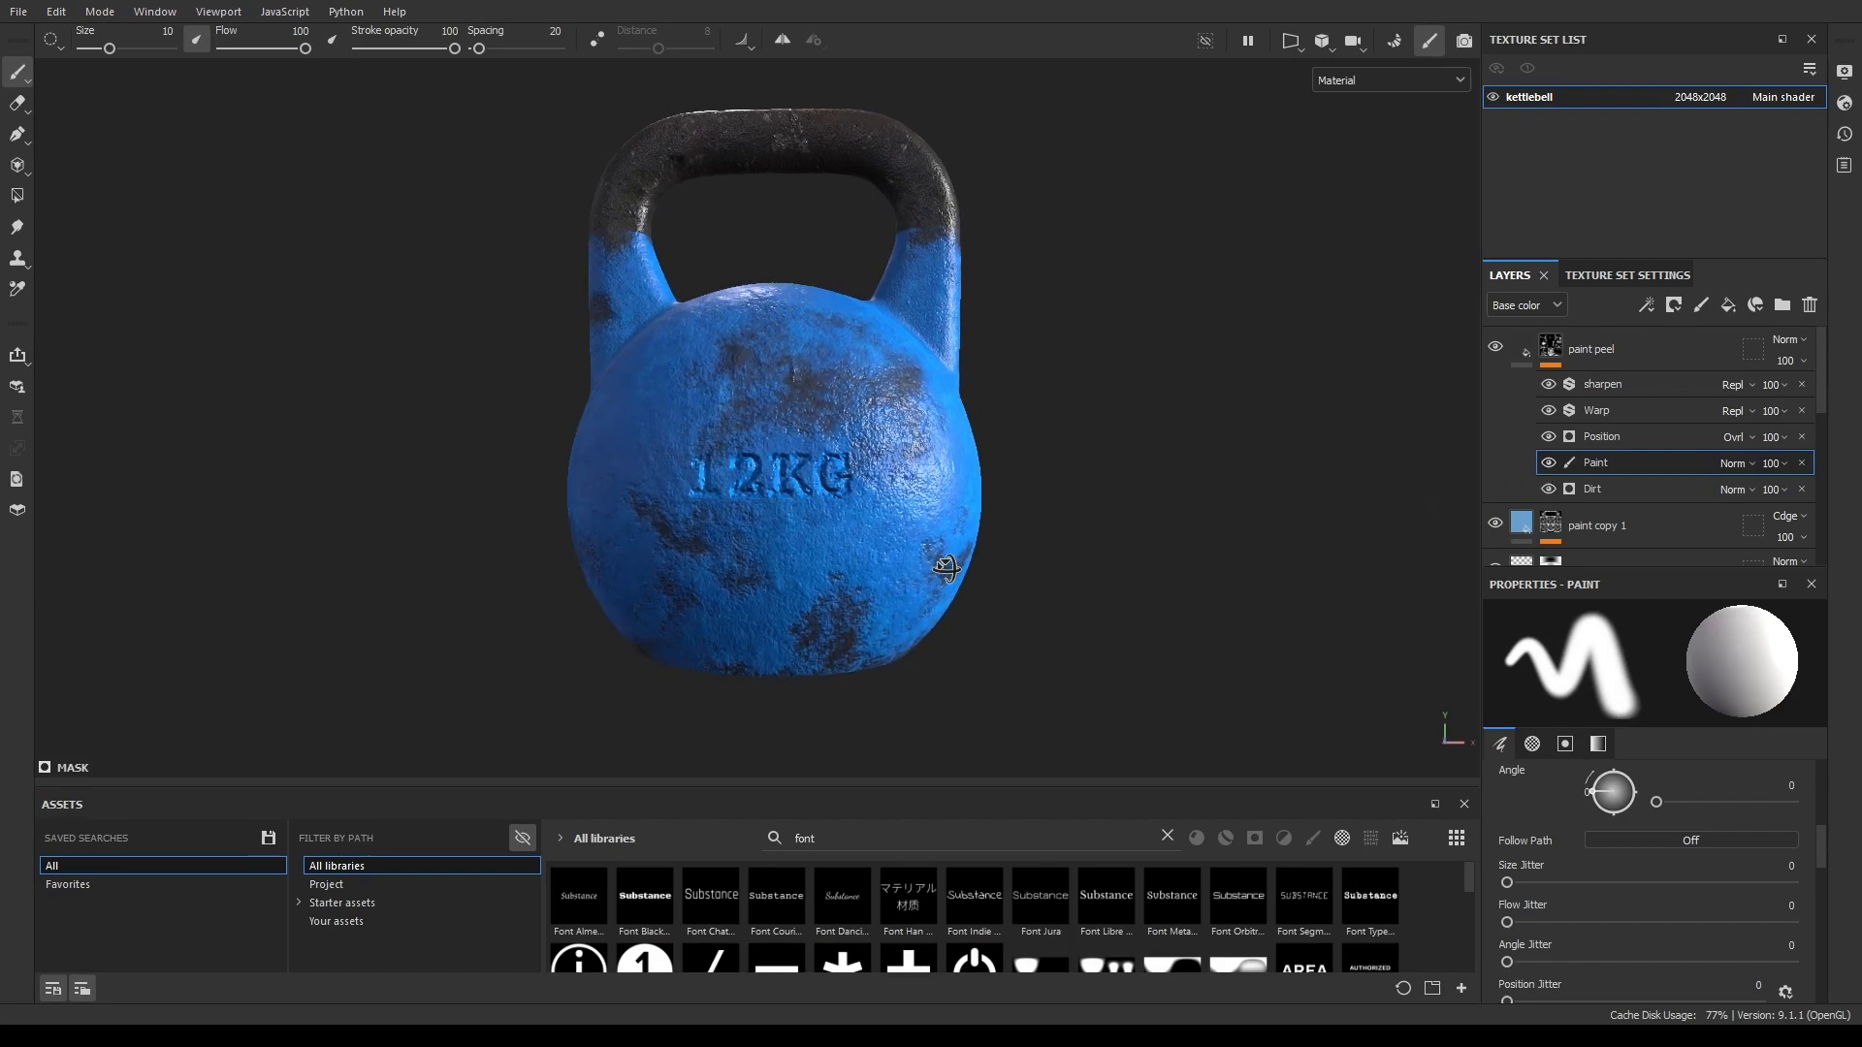
{"action": "mouse_move", "coordinate": [703, 601]}
{"action": "left_mouse_down", "text": "alt"}
{"action": "mouse_move", "coordinate": [328, 594]}
{"action": "mouse_move", "coordinate": [465, 444]}
{"action": "mouse_move", "coordinate": [1272, 420]}
{"action": "mouse_move", "coordinate": [1383, 478]}
{"action": "mouse_move", "coordinate": [997, 573]}
{"action": "mouse_move", "coordinate": [1028, 547]}
{"action": "left_mouse_up", "text": "alt"}
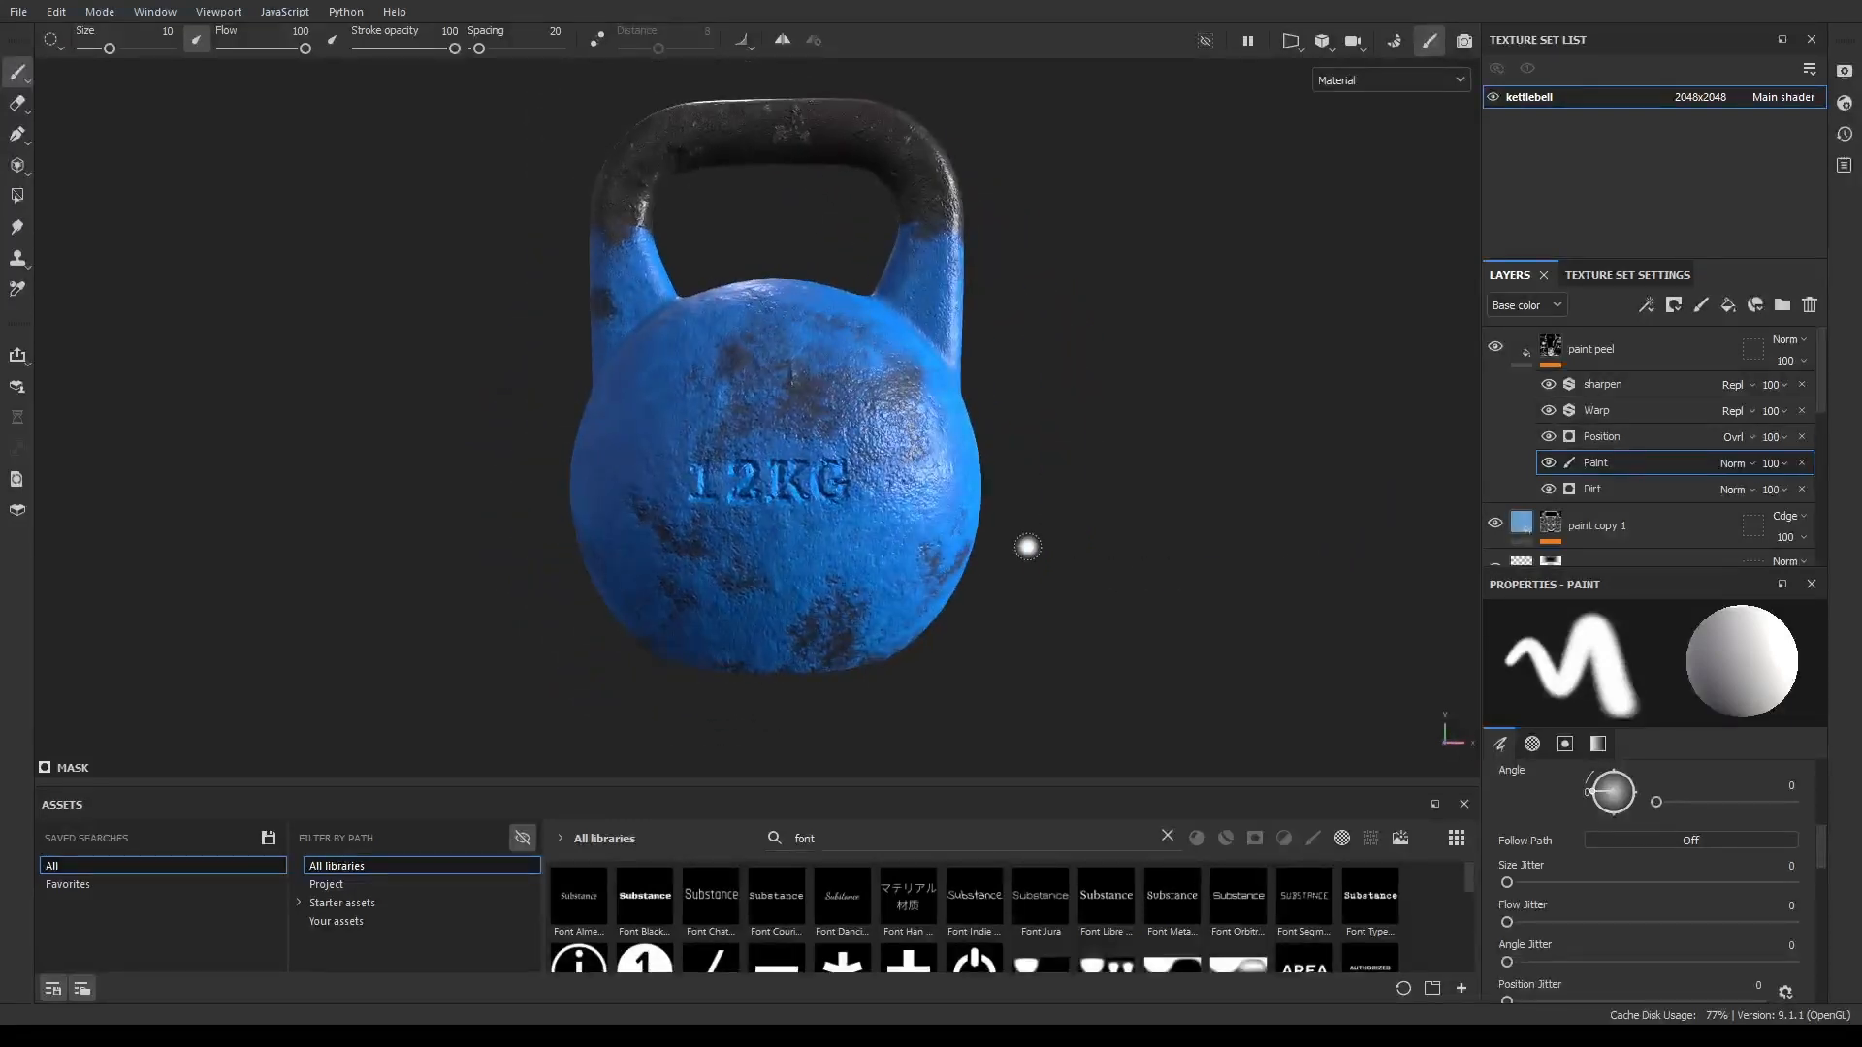
Select the Position generator in the paint peel mask and cycle the viewport through the individual texture channels back to base color.
{"action": "left_click", "coordinate": [1619, 439]}
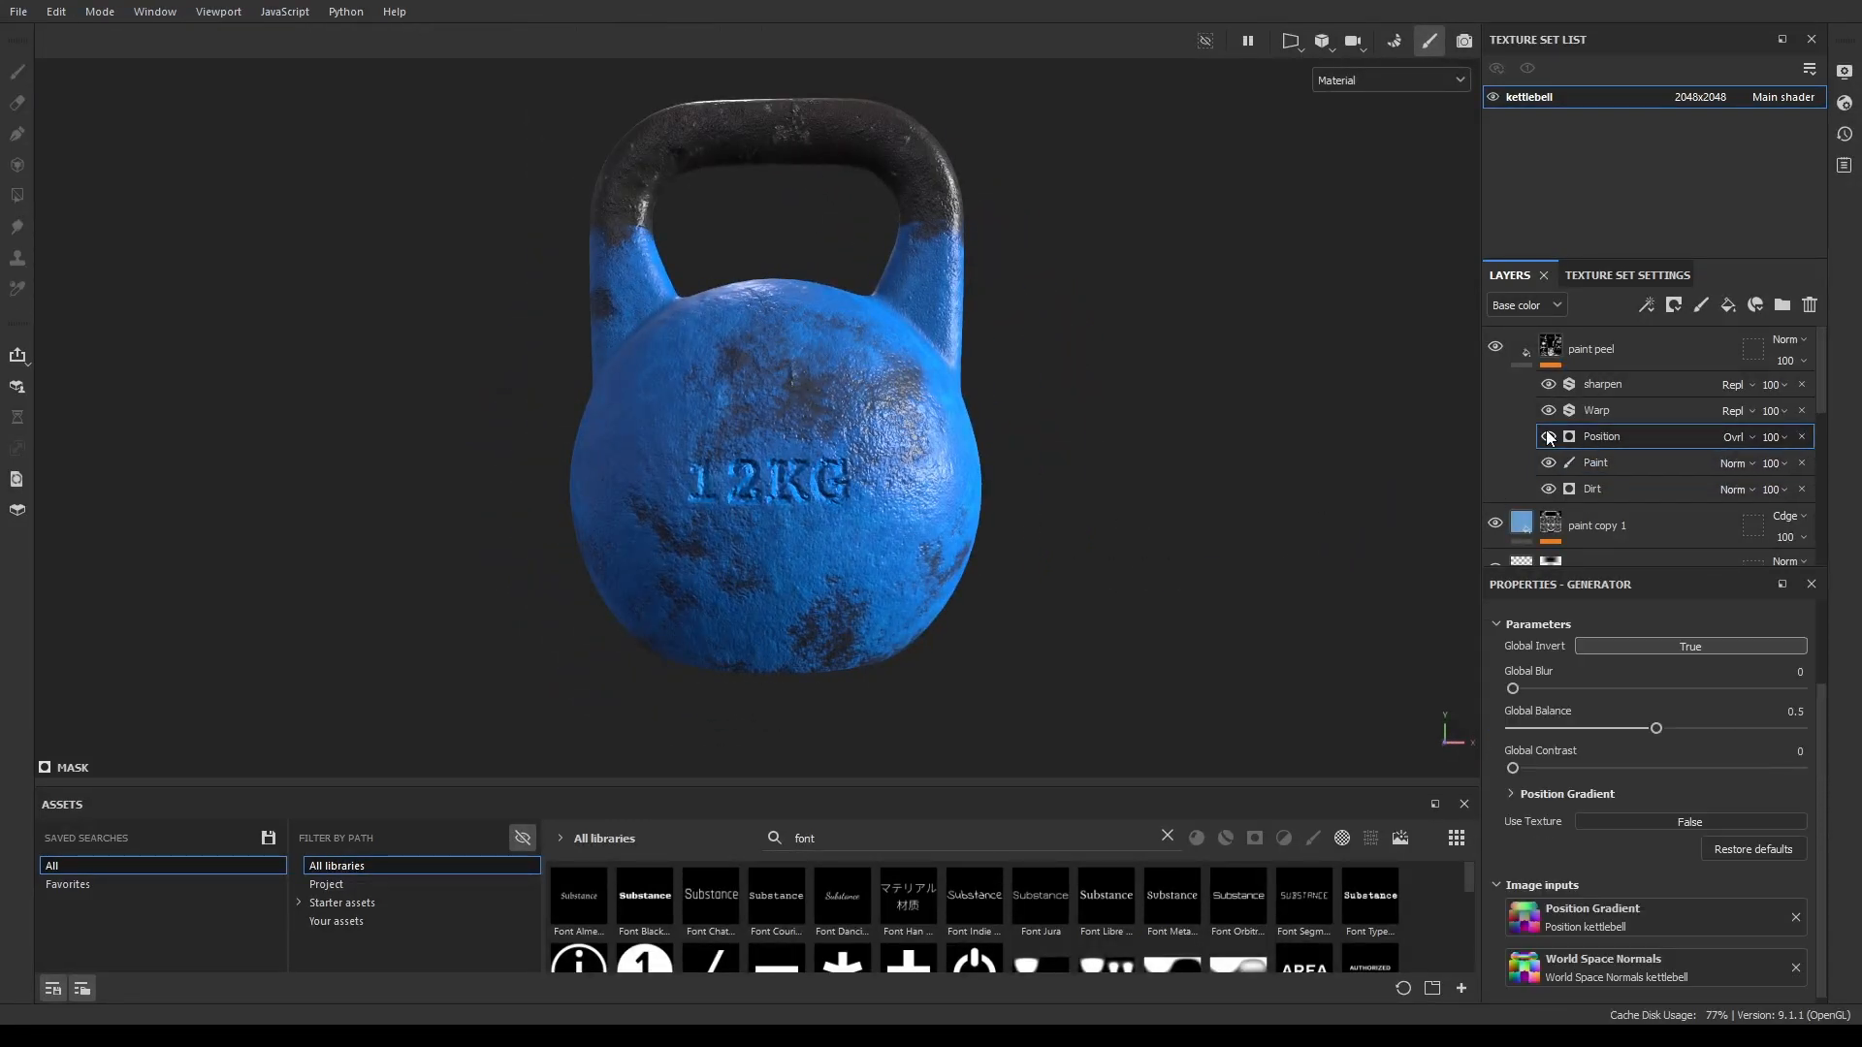
{"action": "key", "text": "c"}
{"action": "key", "text": "c"}
{"action": "key", "text": "c"}
{"action": "key", "text": "c"}
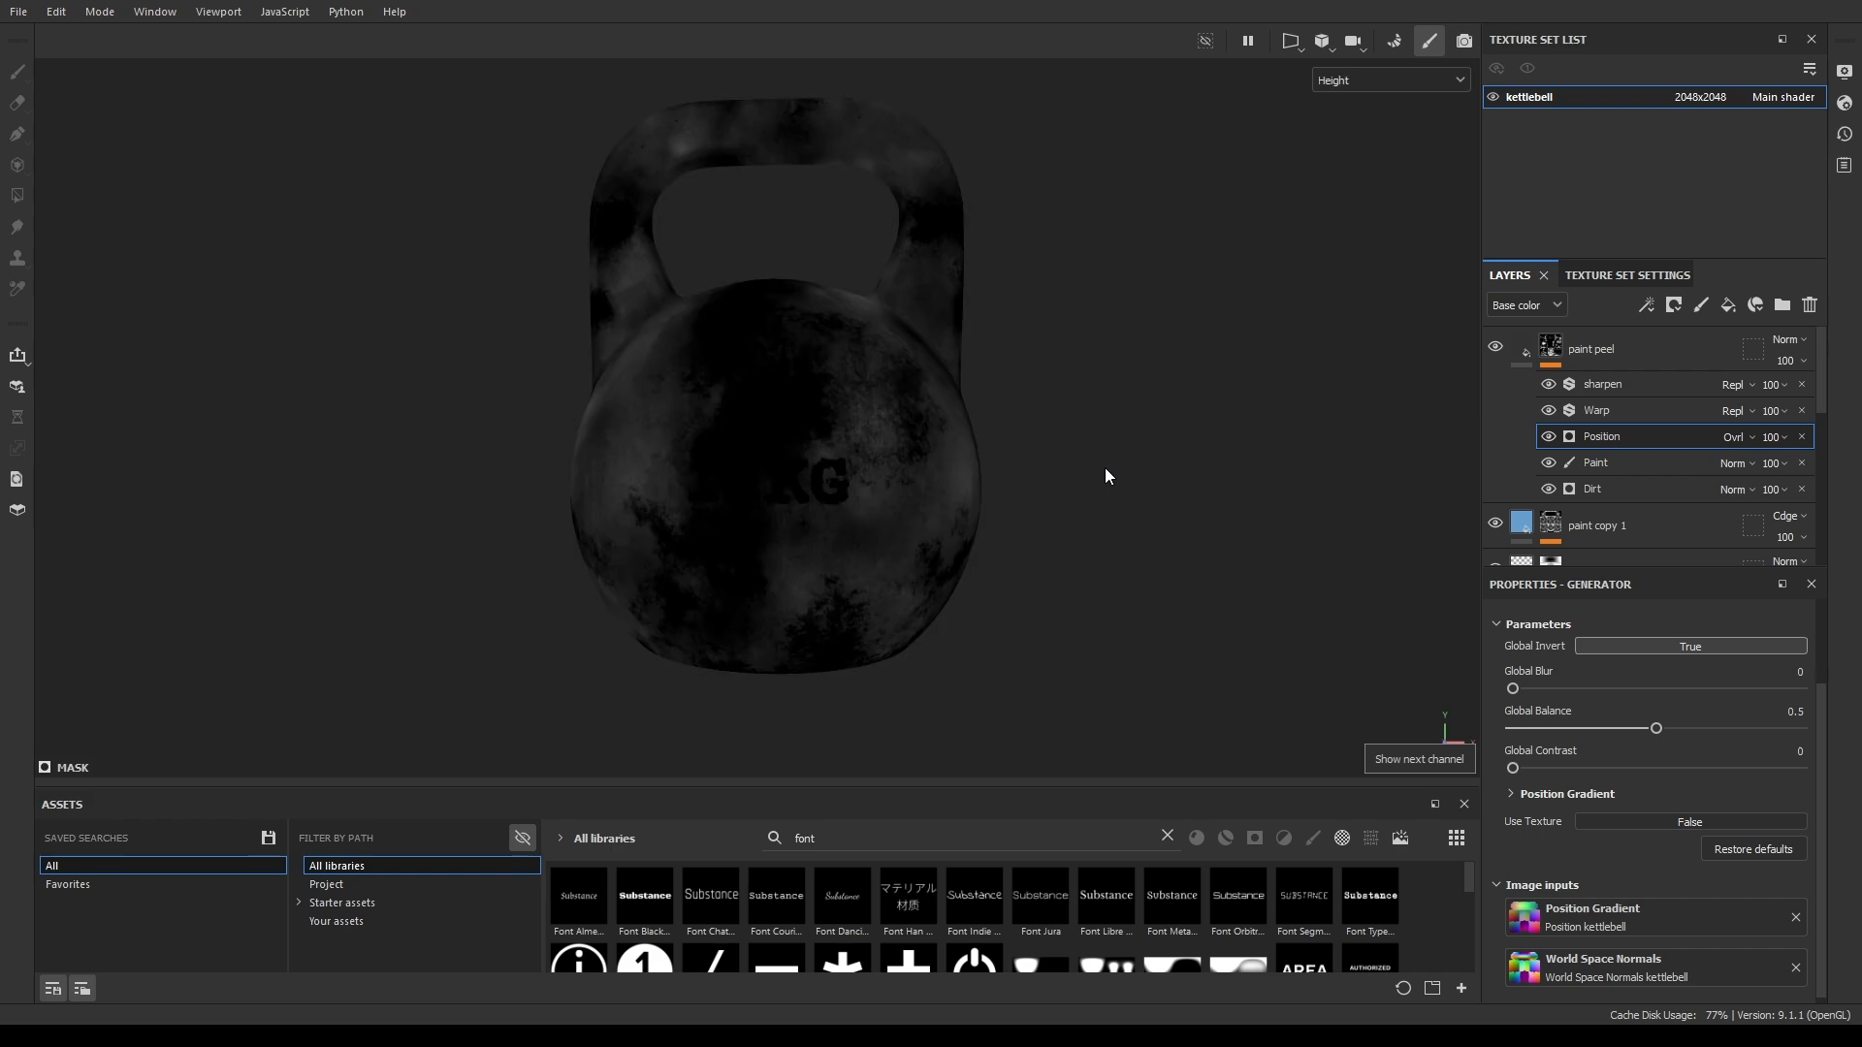
{"action": "key", "text": "c"}
{"action": "key", "text": "c"}
{"action": "key", "text": "c"}
{"action": "key", "text": "c"}
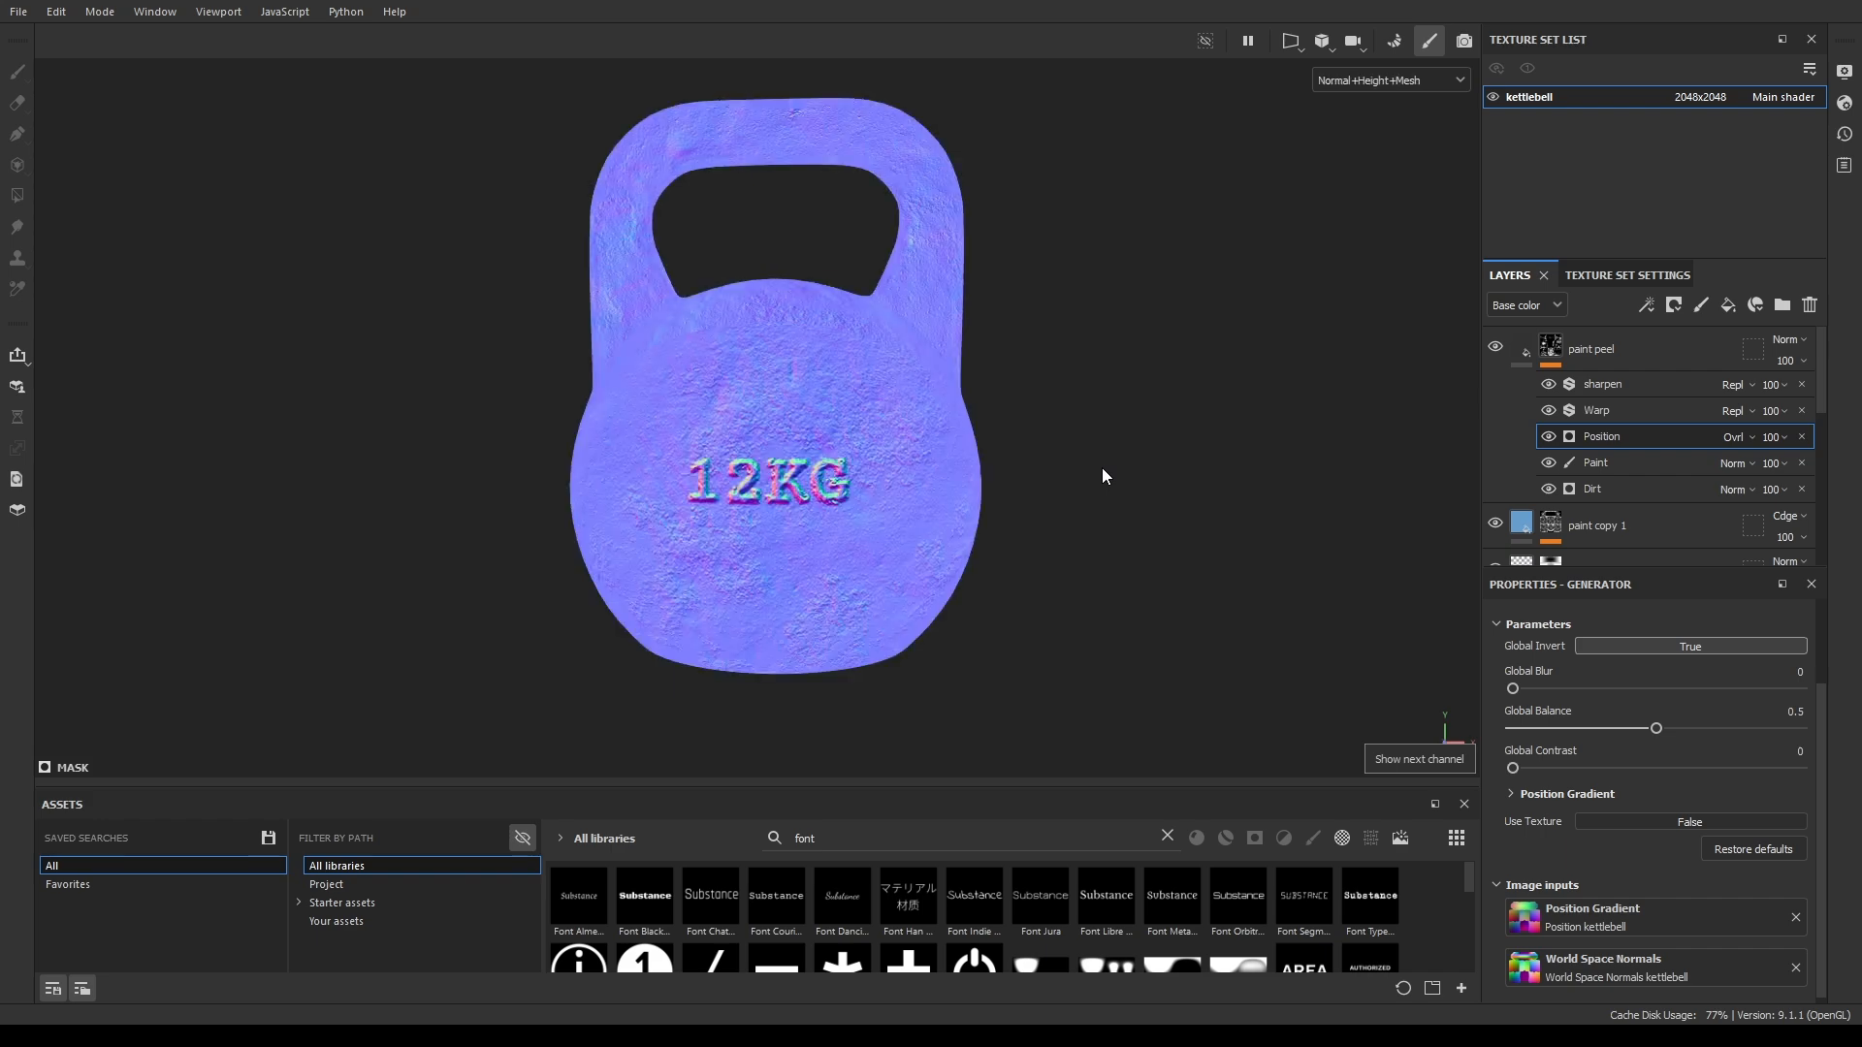
{"action": "key", "text": "c"}
{"action": "key", "text": "c"}
{"action": "key", "text": "c"}
{"action": "key", "text": "c"}
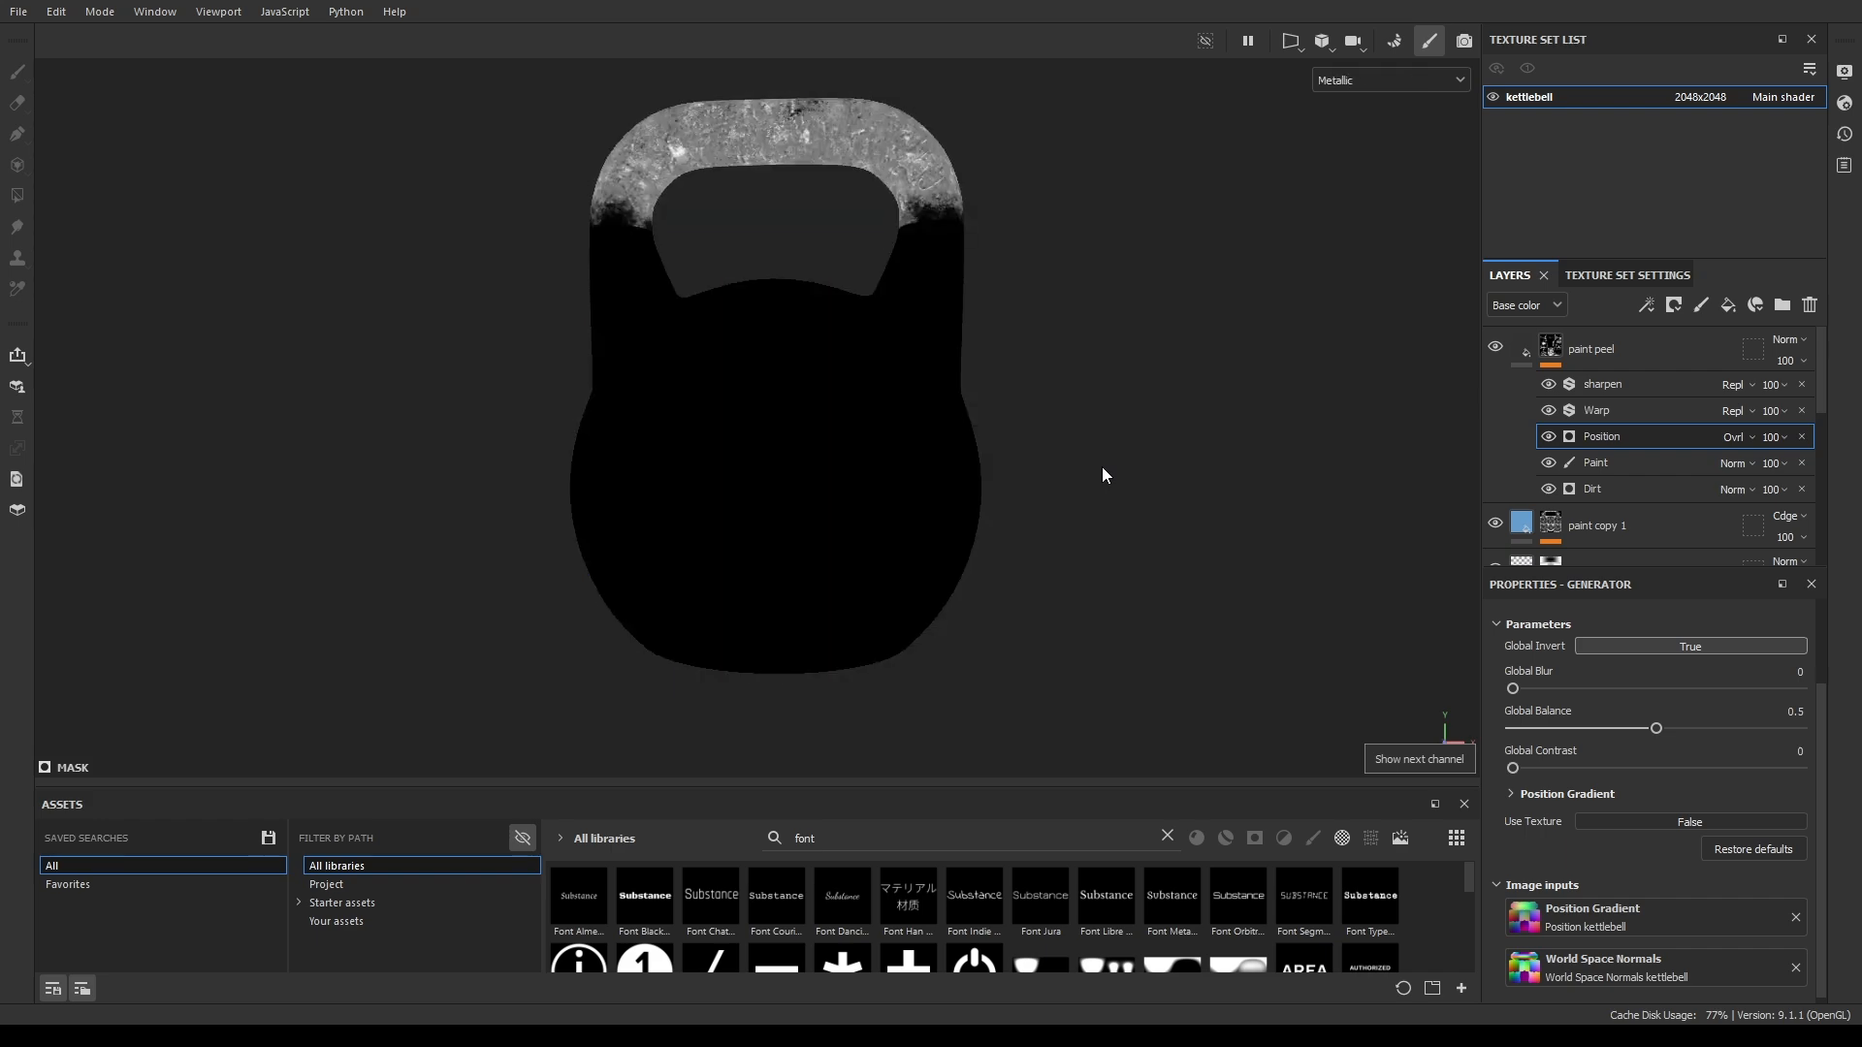
{"action": "key", "text": "c"}
{"action": "key", "text": "c"}
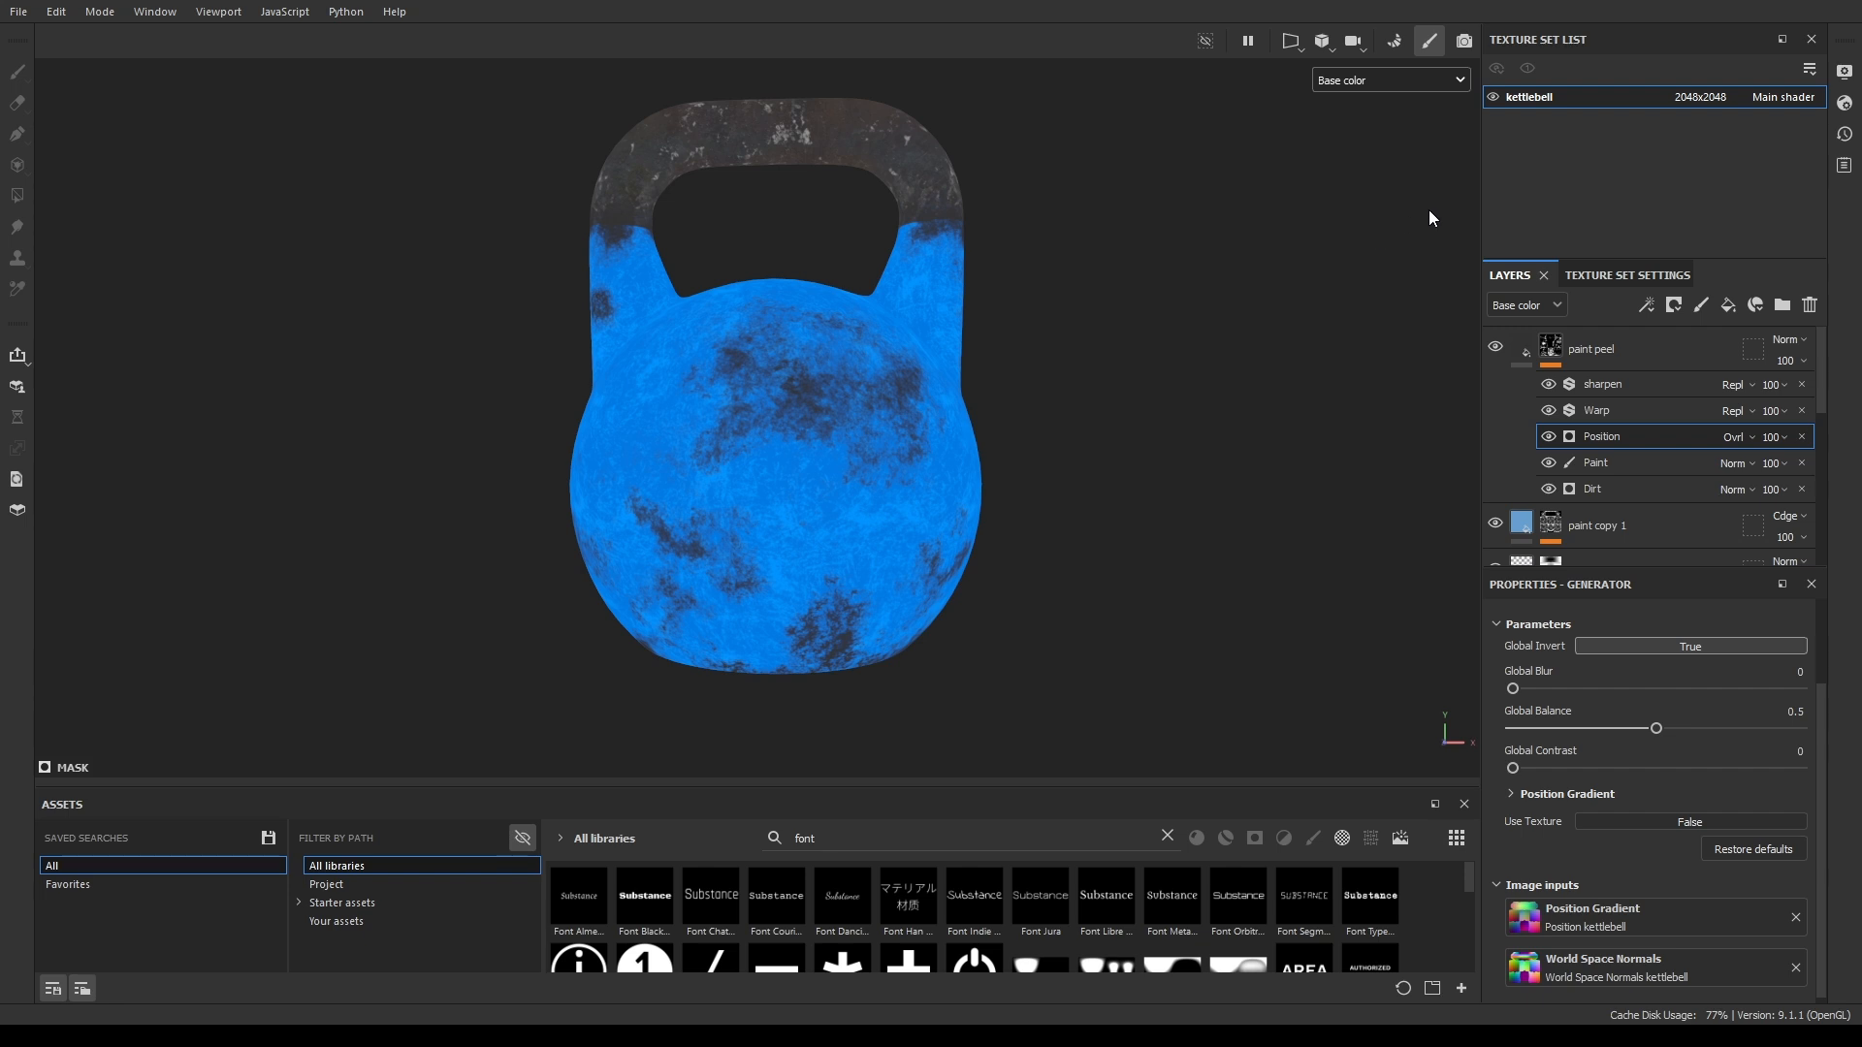
Display the Position mesh map and examine its gradient on the kettlebell.
{"action": "key", "text": "b"}
{"action": "key", "text": "b"}
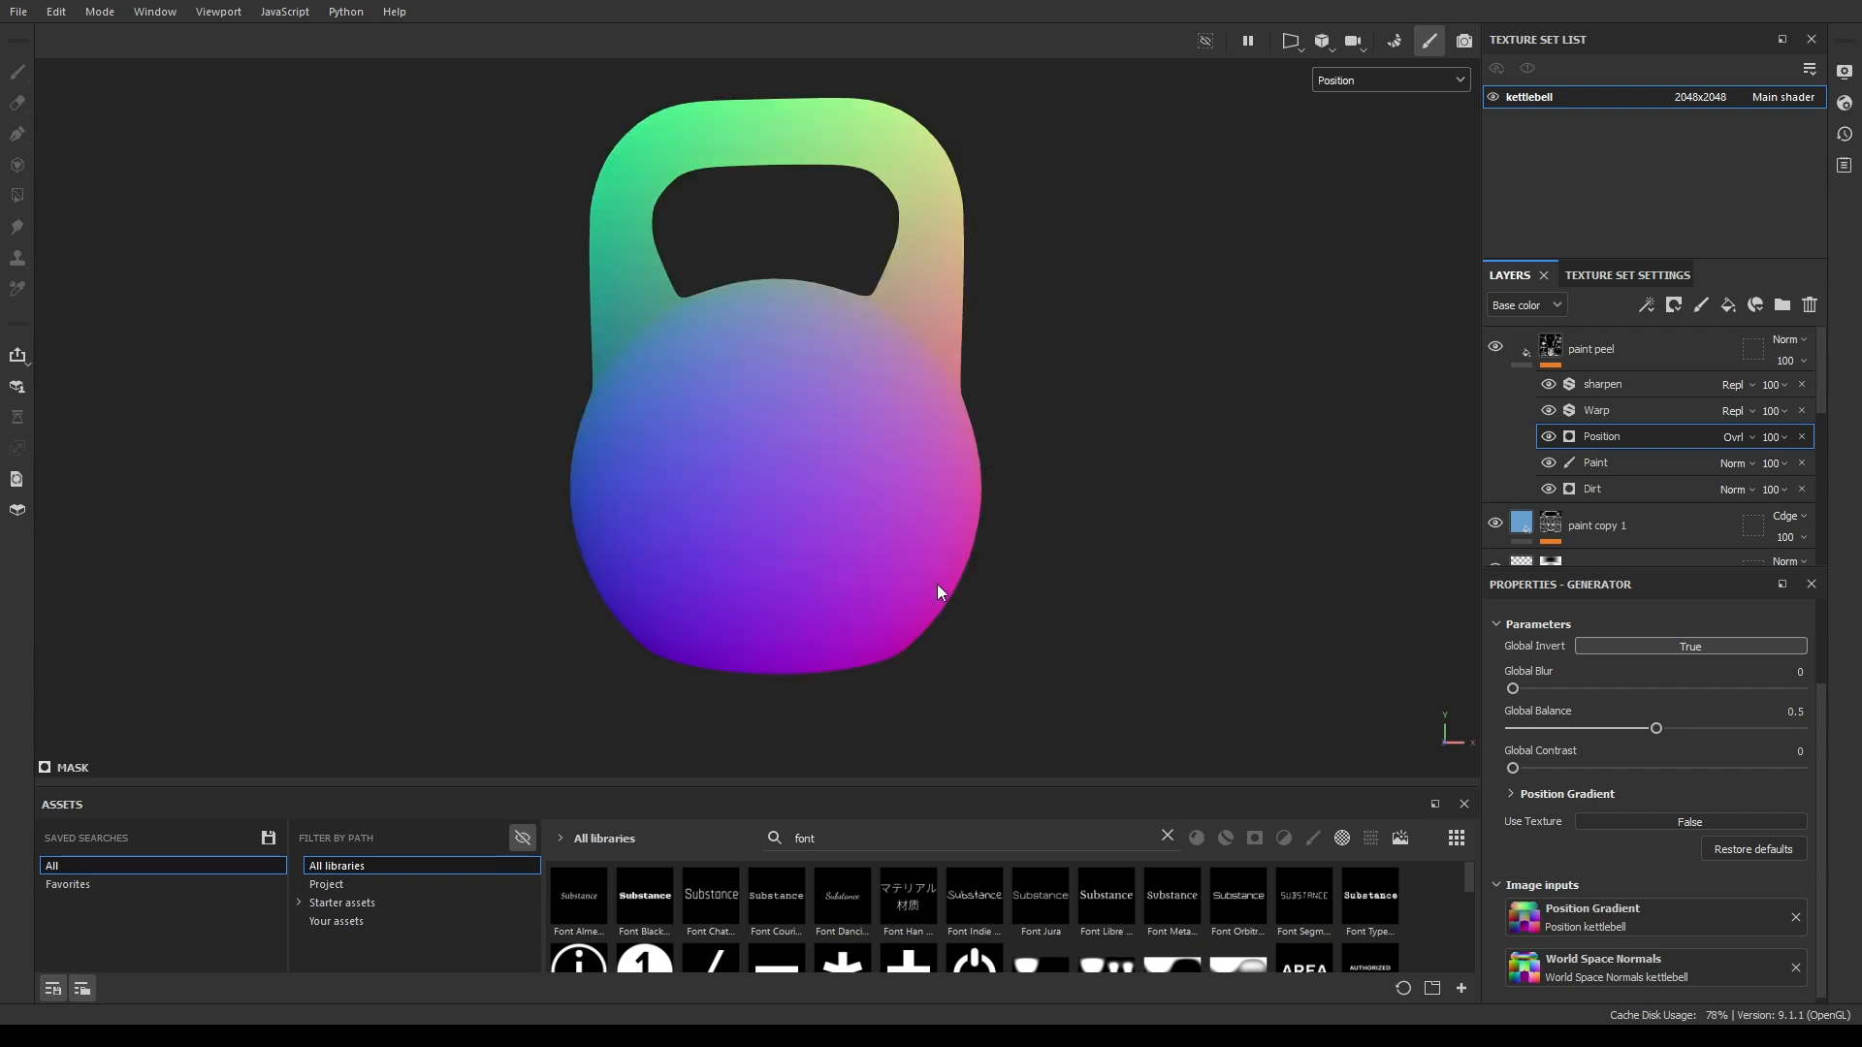
{"action": "left_click_drag", "start_coordinate": [937, 588], "coordinate": [1067, 593], "text": "alt"}
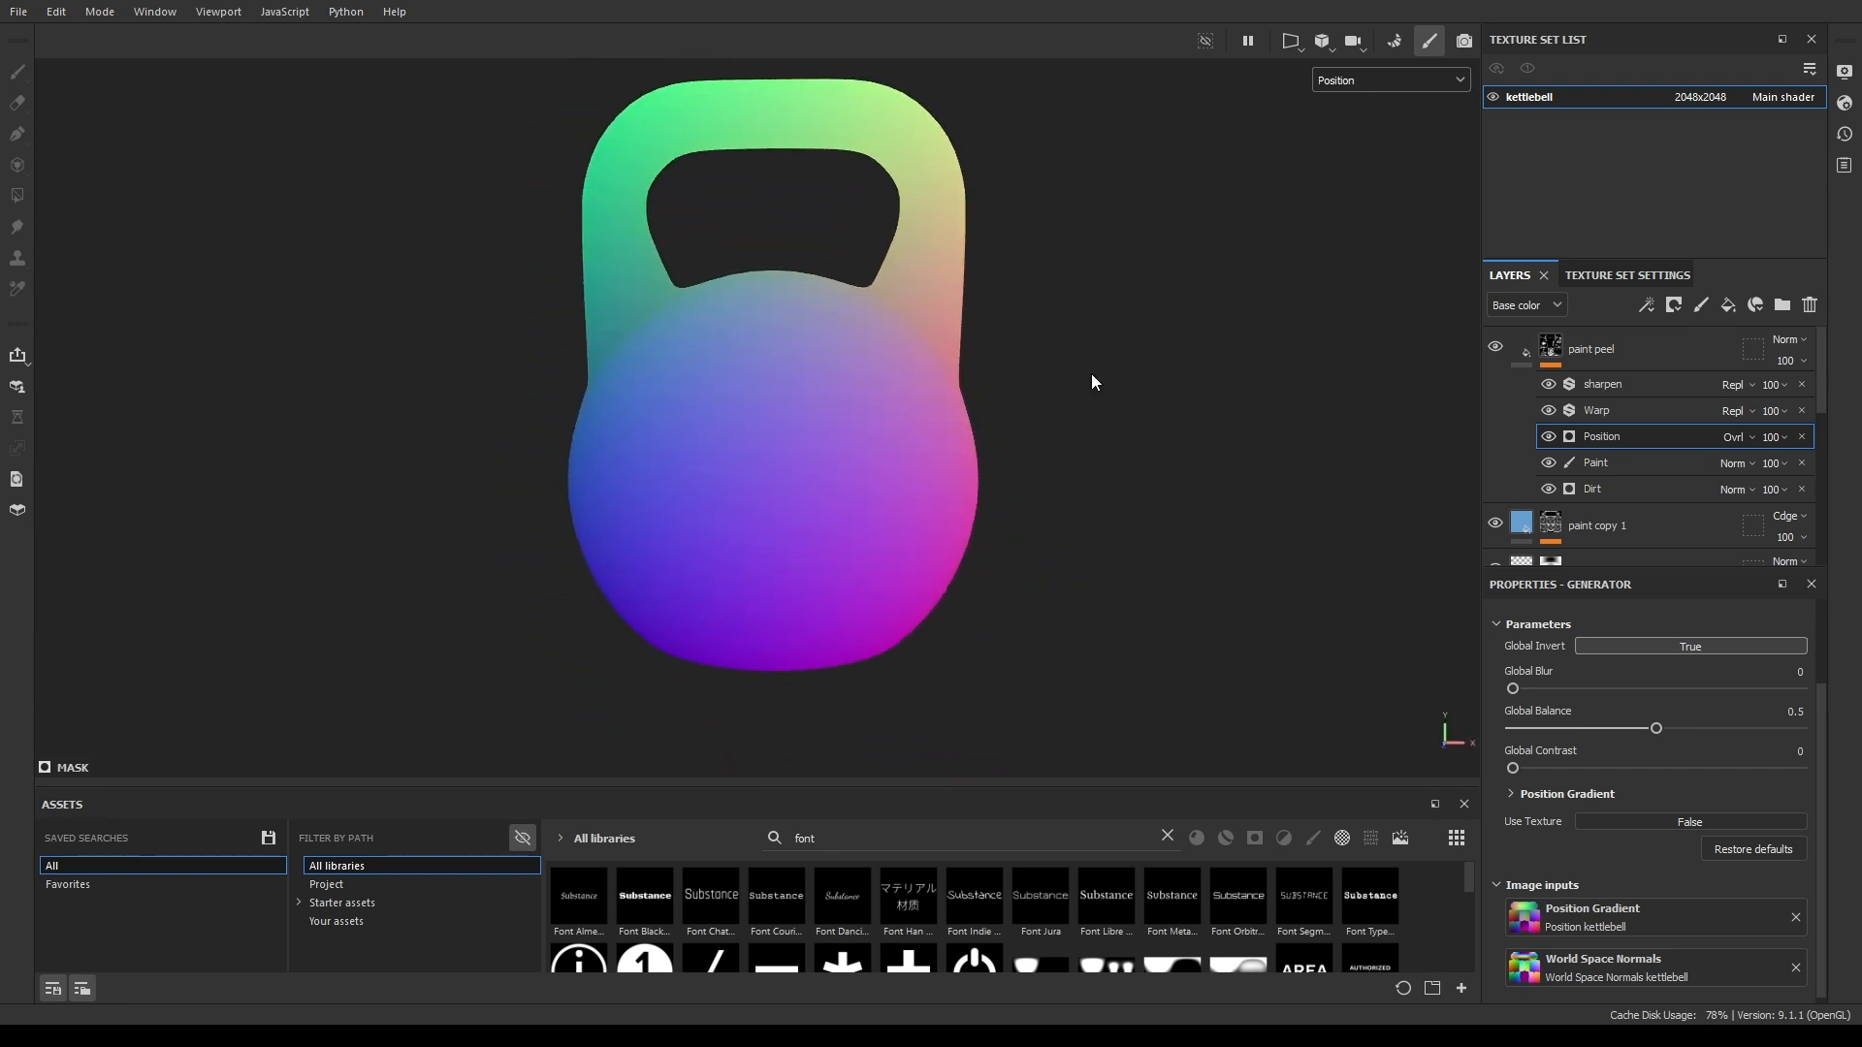
{"action": "left_click_drag", "start_coordinate": [1092, 381], "coordinate": [1114, 440], "text": "alt"}
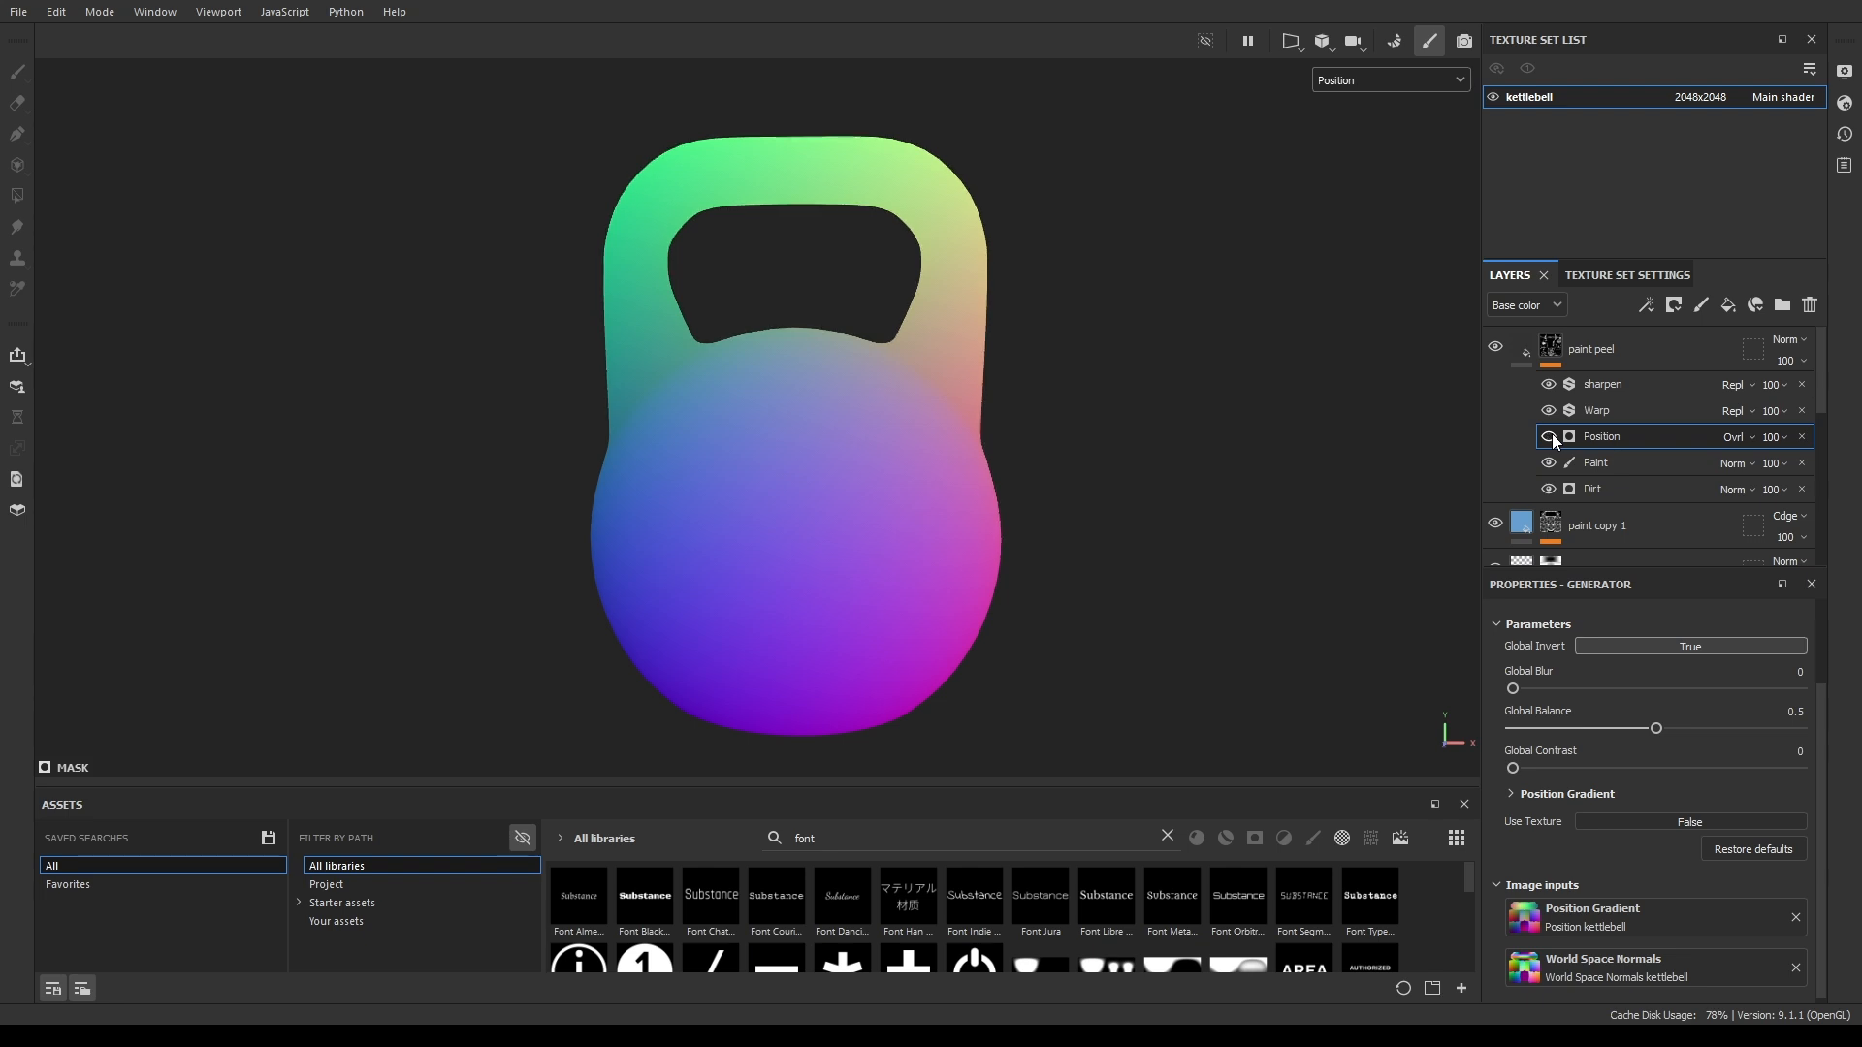
Return to the base color view and compare the peeled patches with the Position generator hidden and shown.
{"action": "left_click", "coordinate": [1549, 437]}
{"action": "key", "text": "c"}
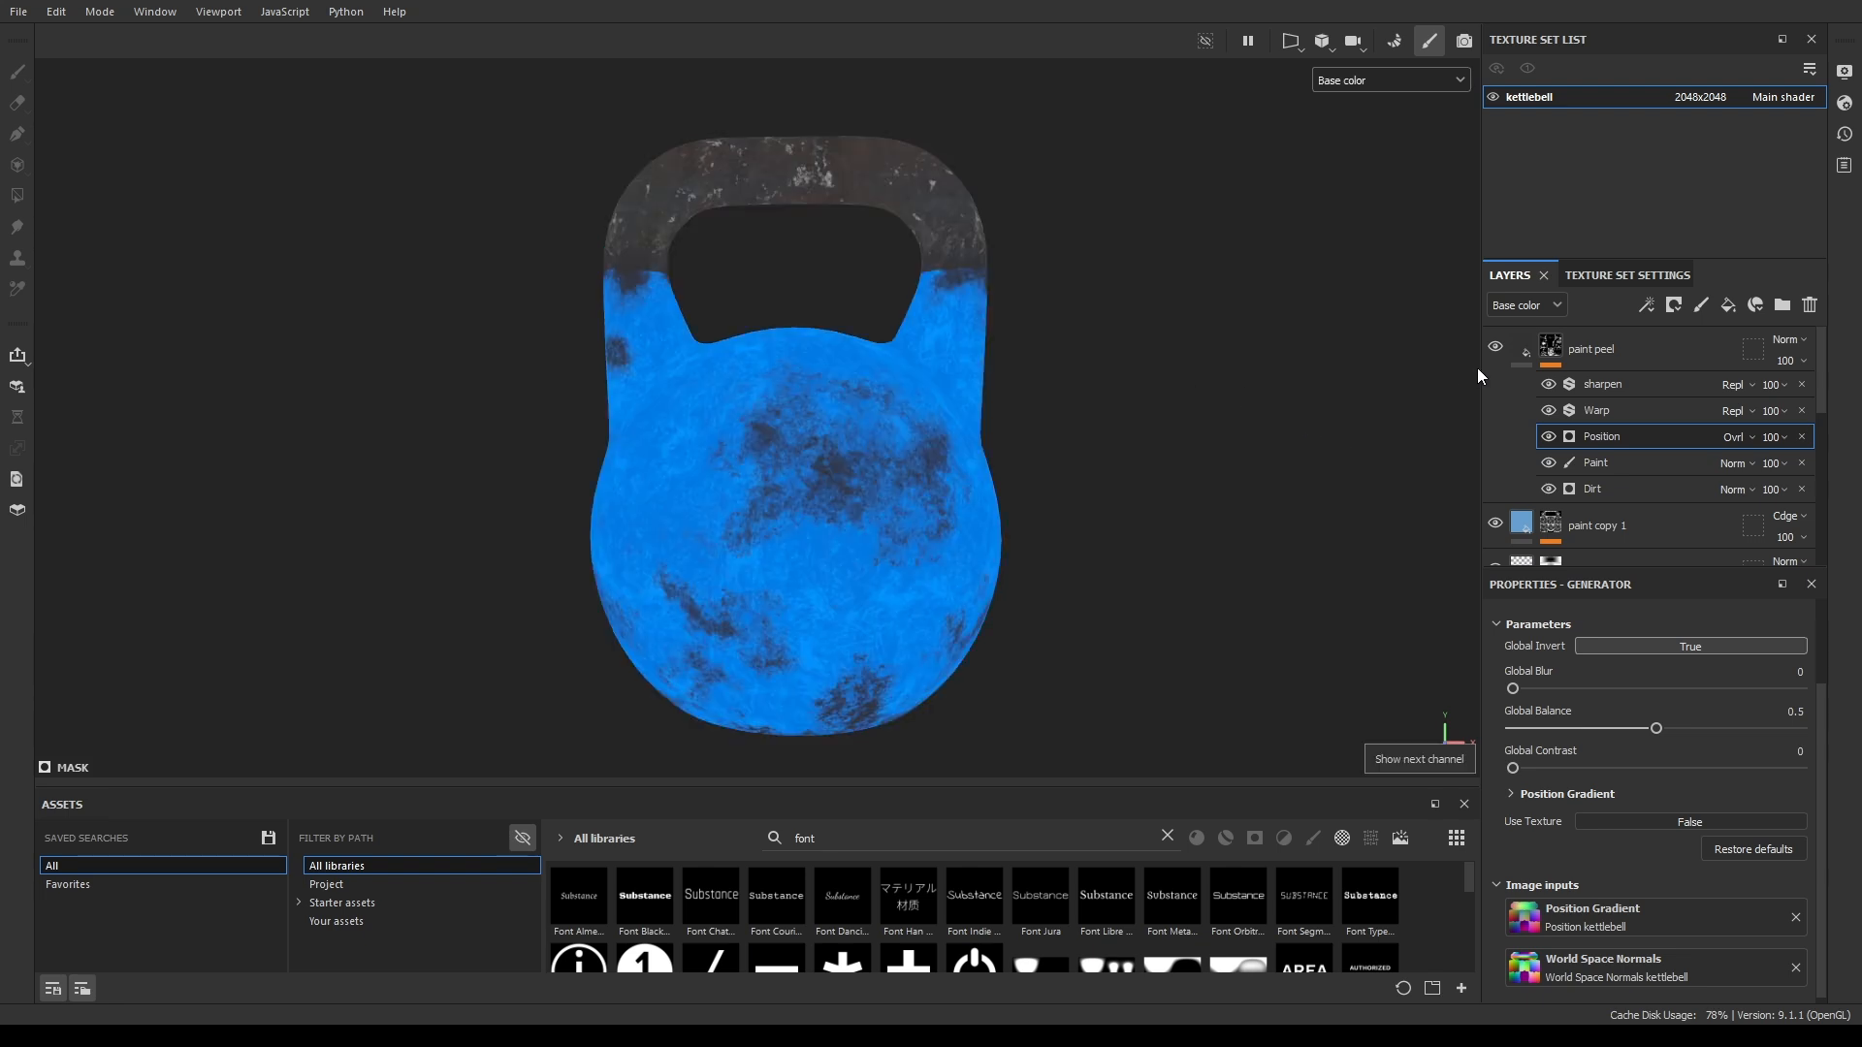
{"action": "left_click_drag", "start_coordinate": [1321, 472], "coordinate": [1155, 486], "text": "alt"}
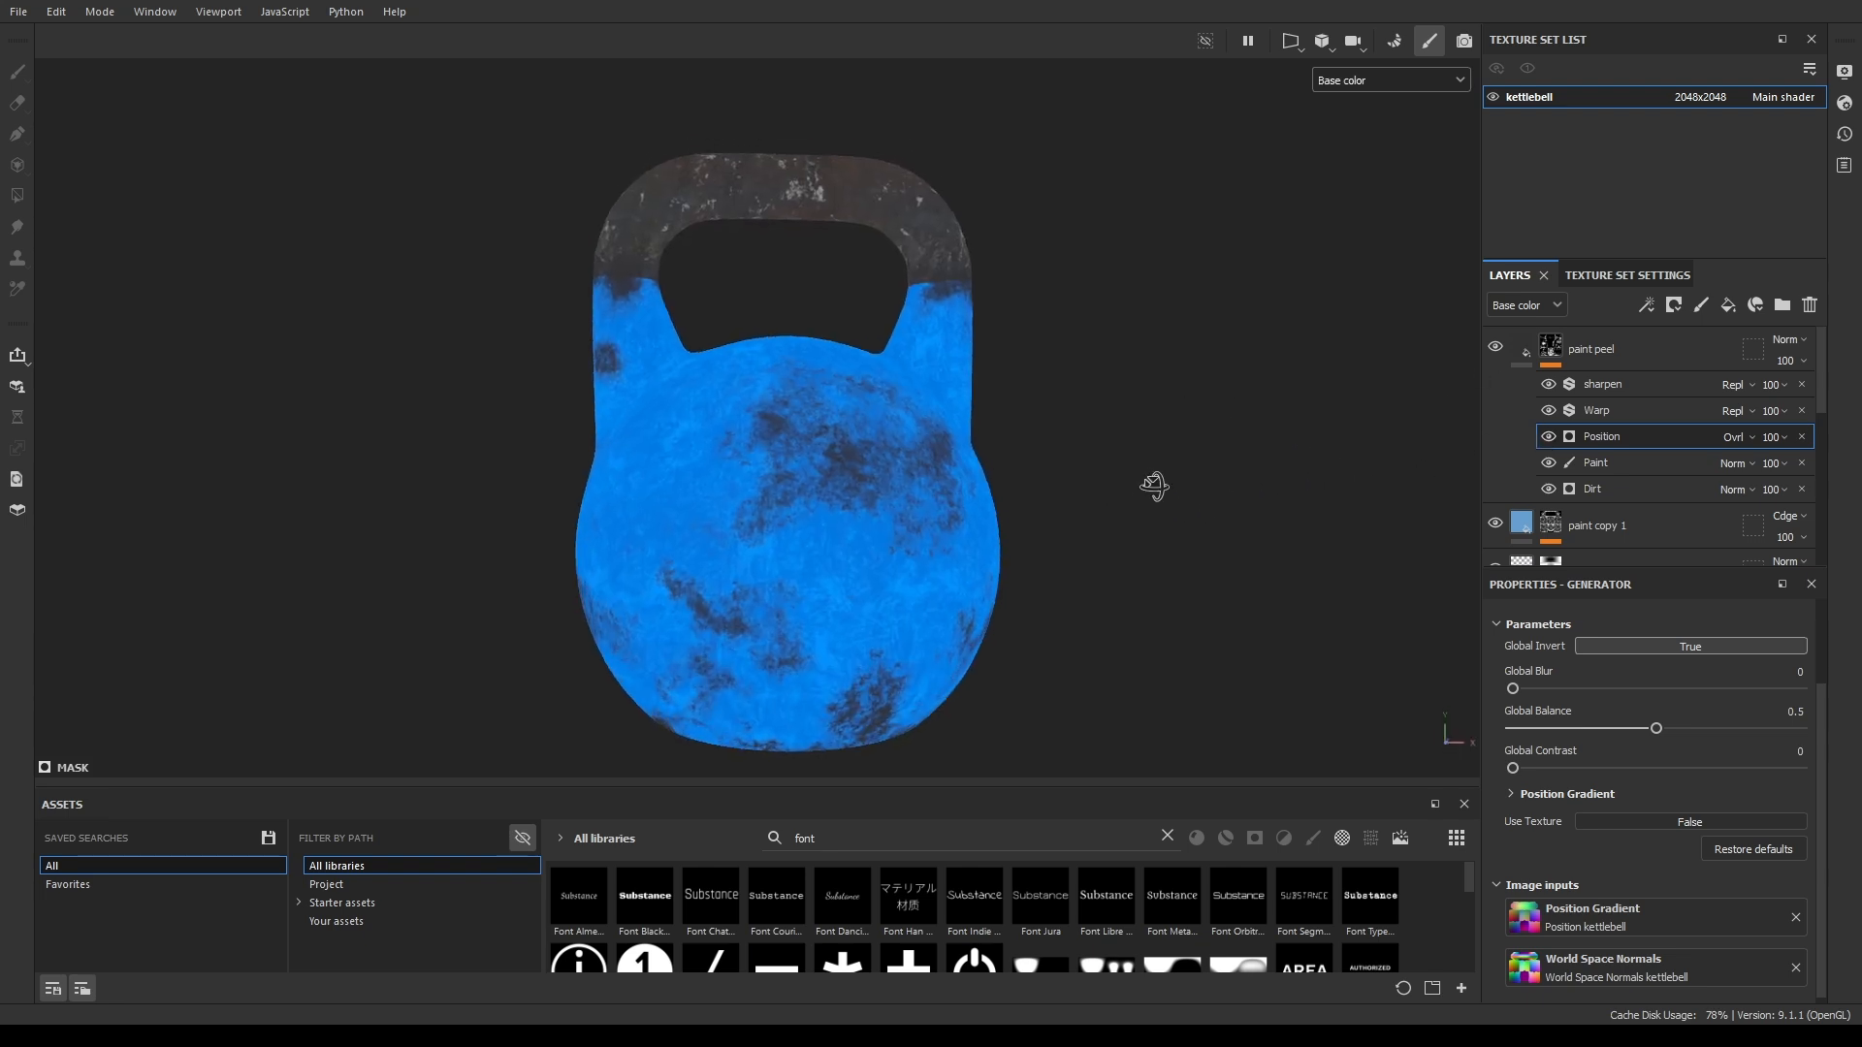
{"action": "left_click", "coordinate": [1549, 434]}
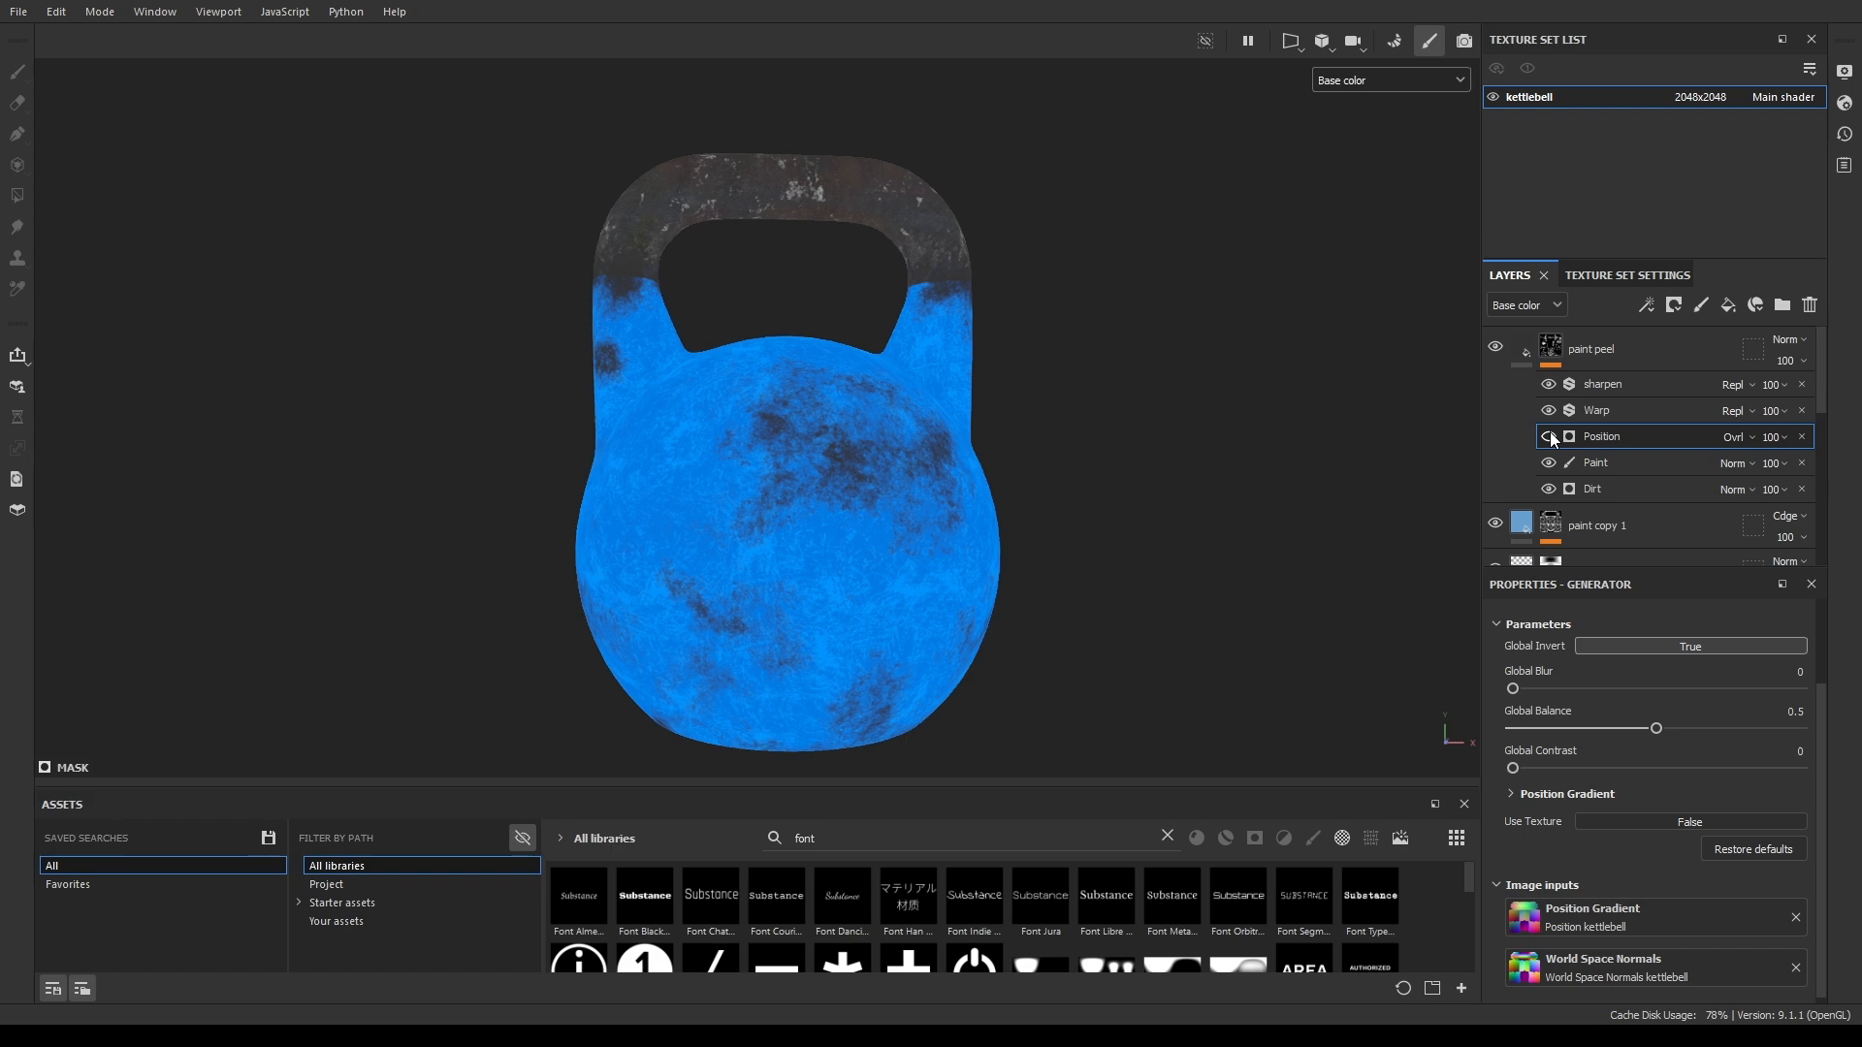
{"action": "left_click", "coordinate": [1549, 433]}
{"action": "left_click", "coordinate": [1549, 433]}
Hide the Paint effect, compare the Position generator's influence on the Dirt coverage alone, and show the Paint effect again.
{"action": "left_click", "coordinate": [1549, 462]}
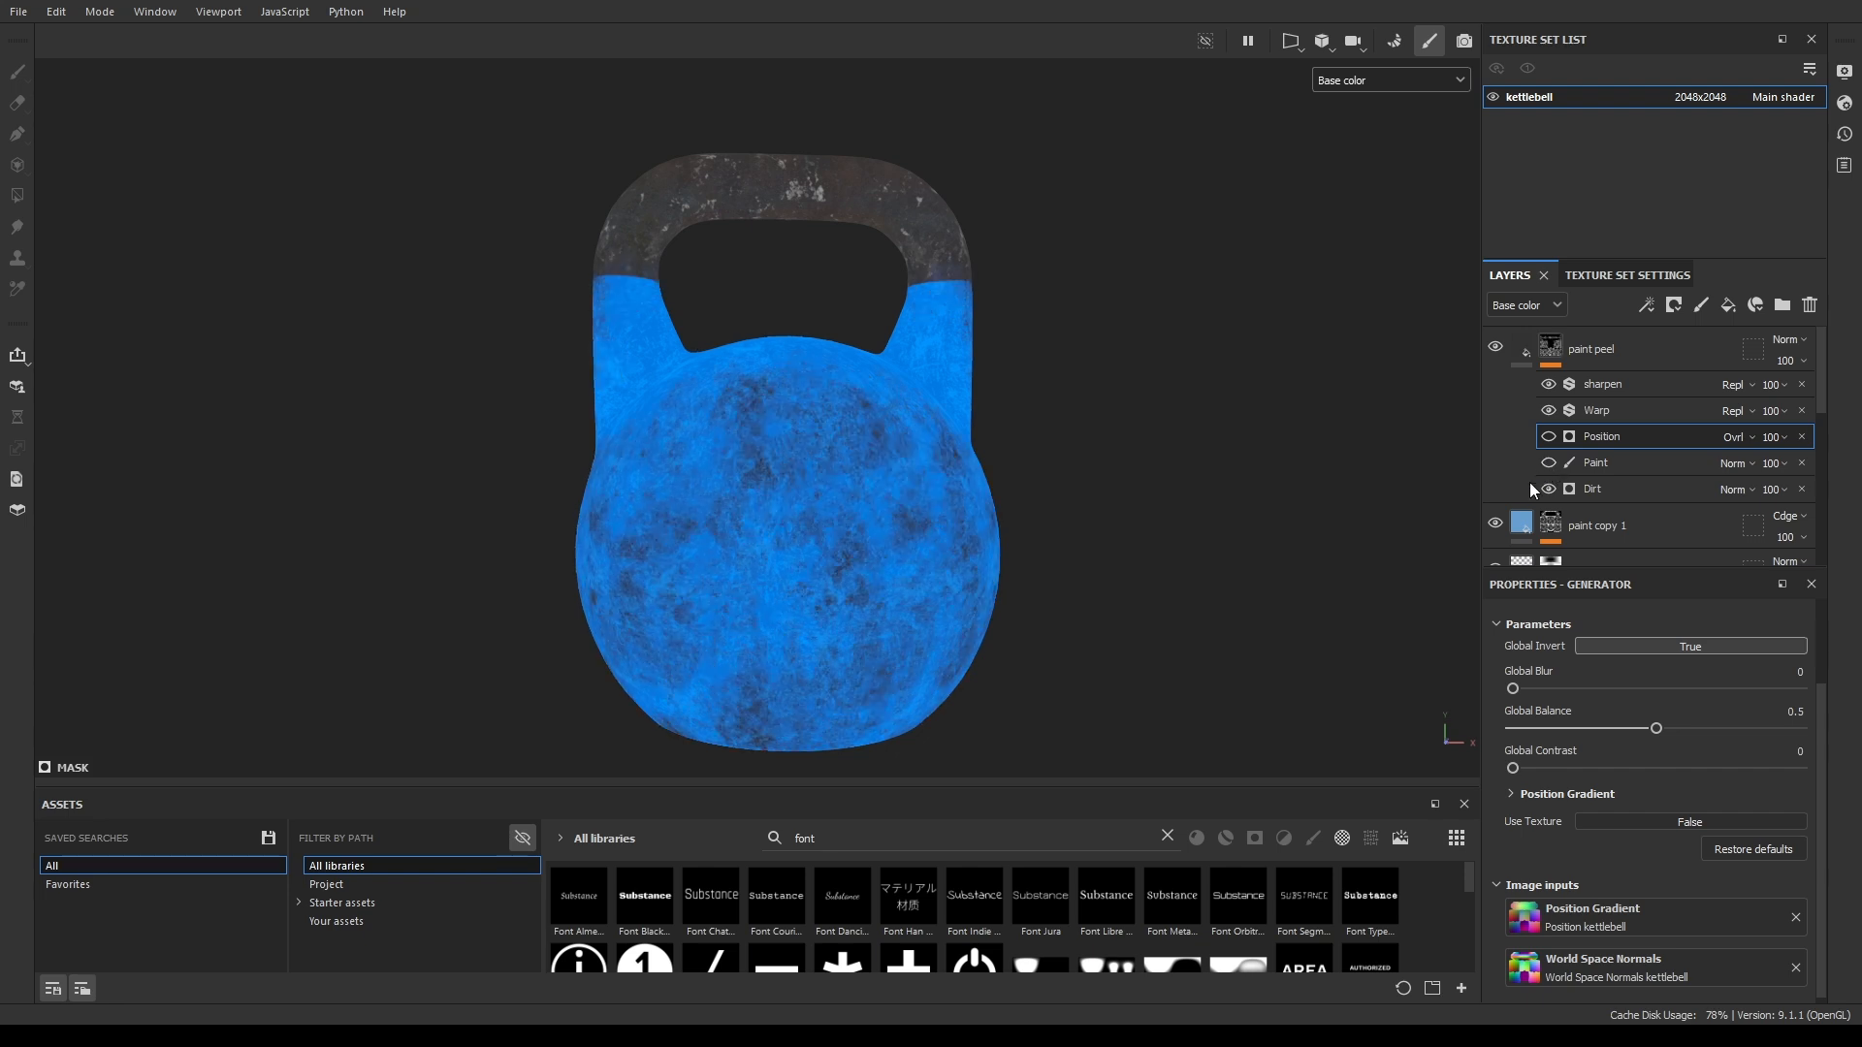
{"action": "left_click", "coordinate": [1547, 437]}
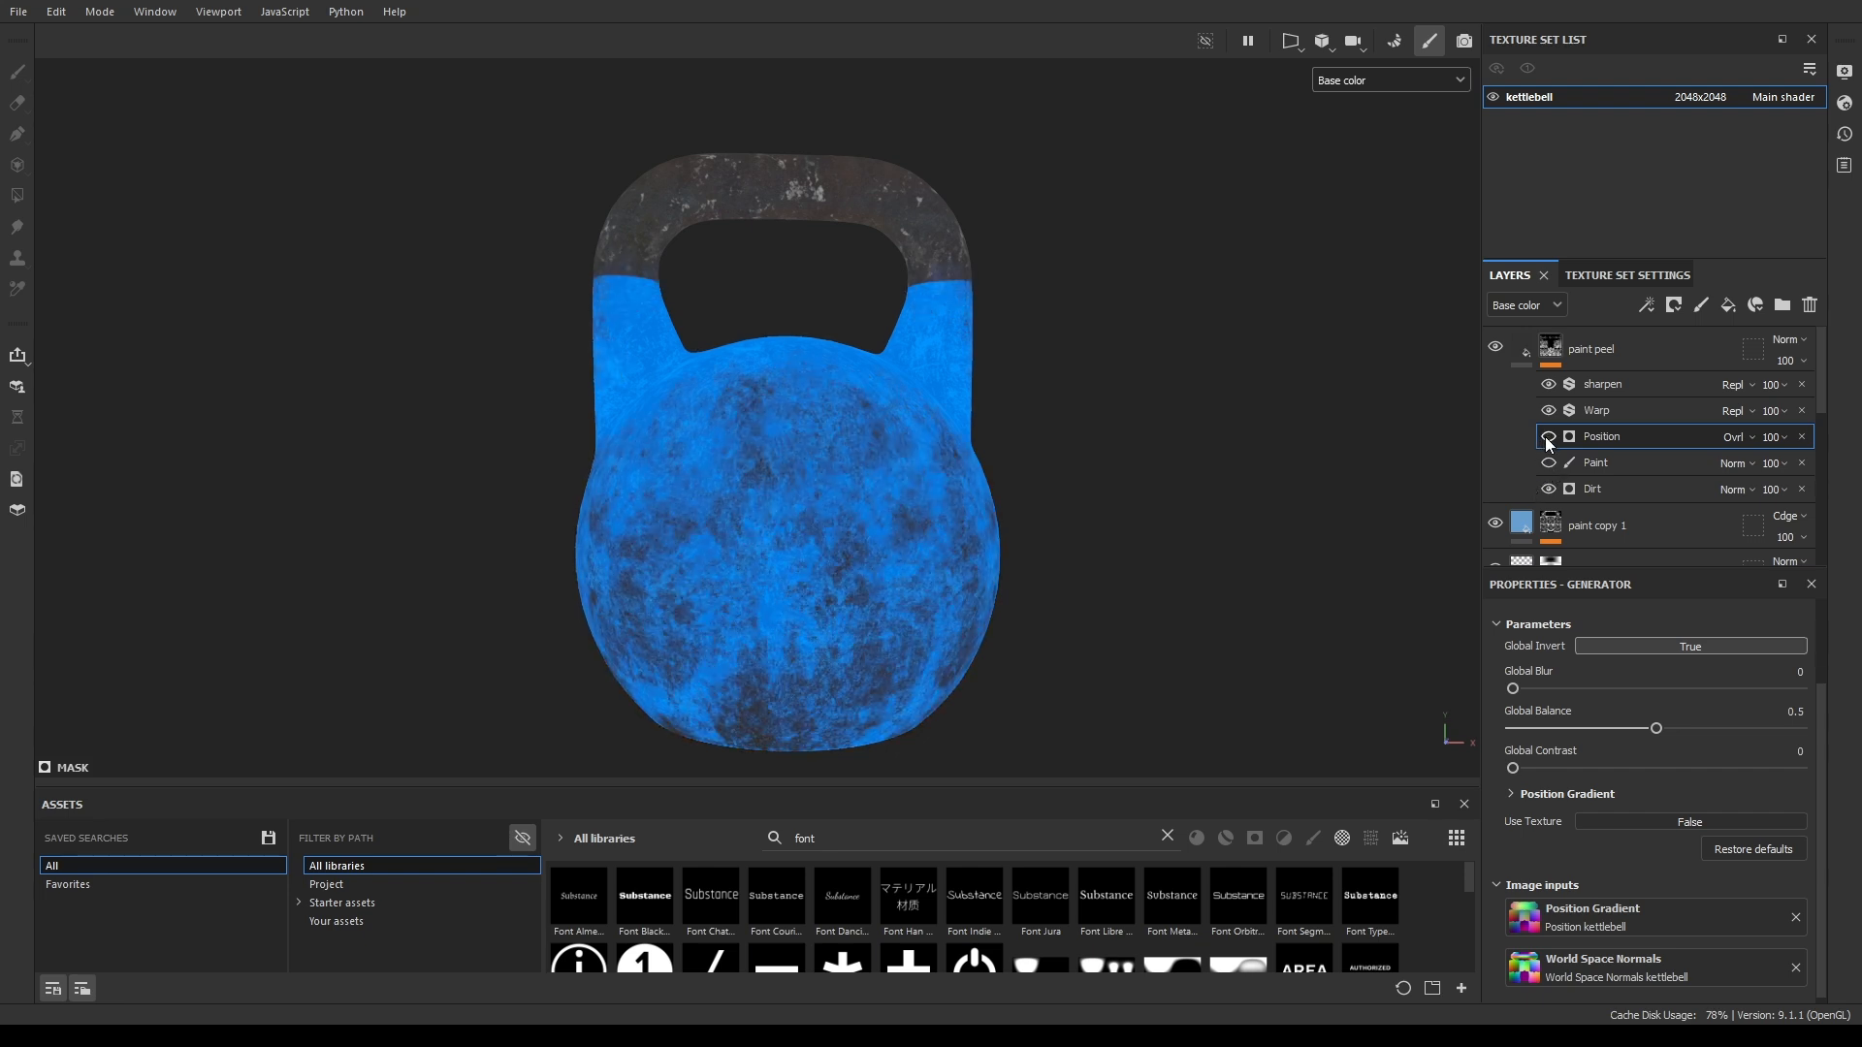
{"action": "left_click", "coordinate": [1548, 436]}
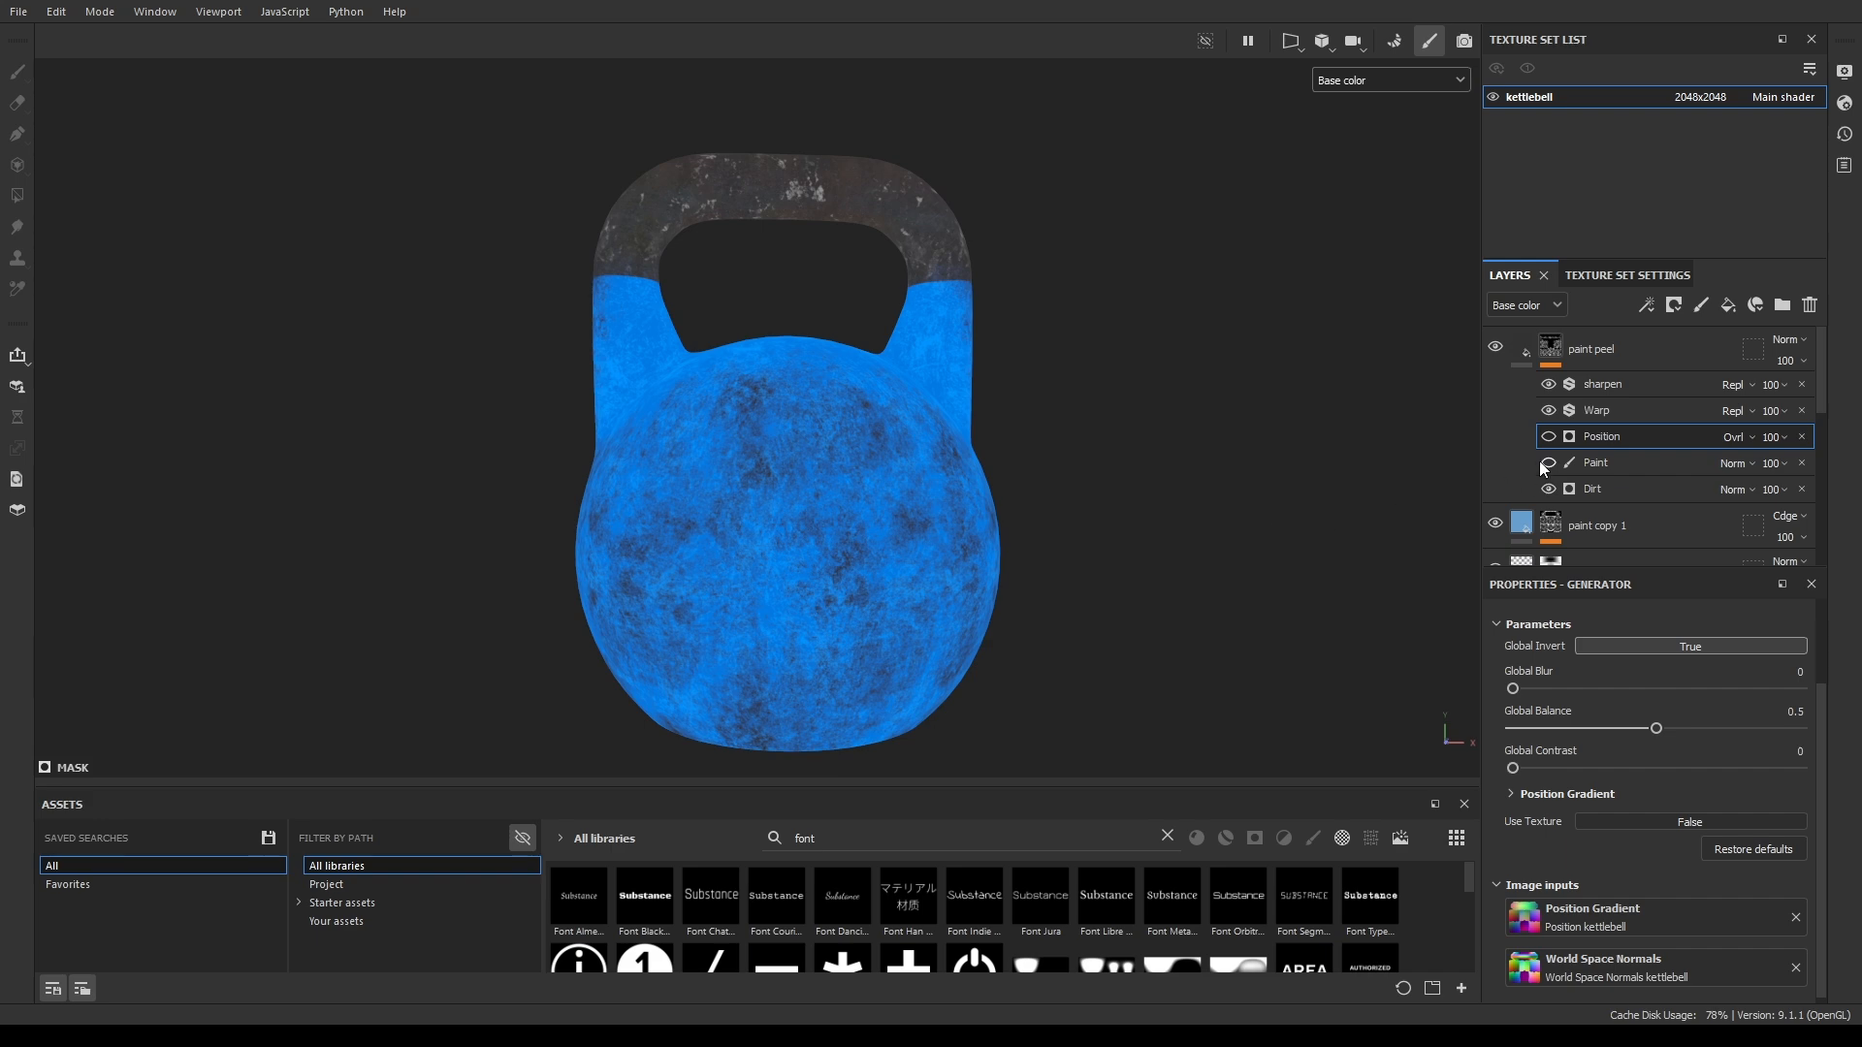
{"action": "left_click", "coordinate": [1549, 462]}
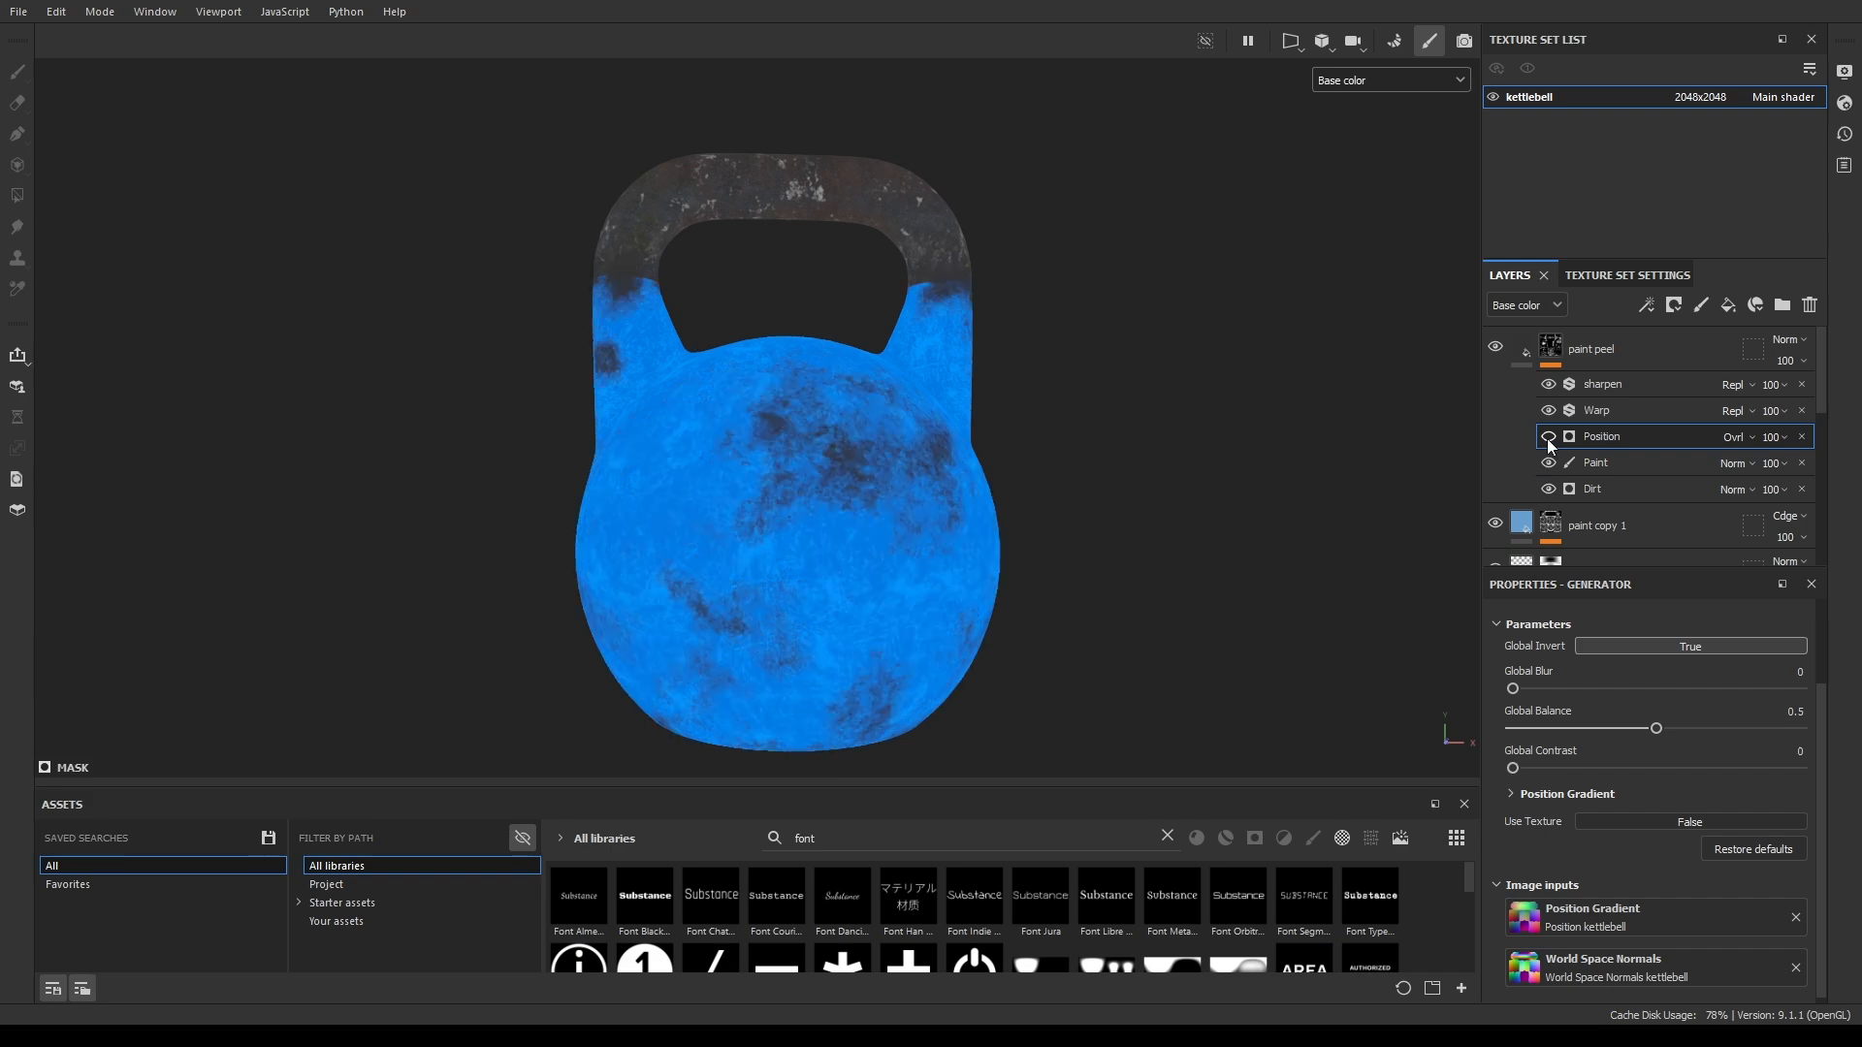
Examine the peeled patches at the top and base of the kettlebell with the Position generator hidden.
{"action": "left_click_drag", "start_coordinate": [1133, 568], "coordinate": [1123, 428], "text": "alt"}
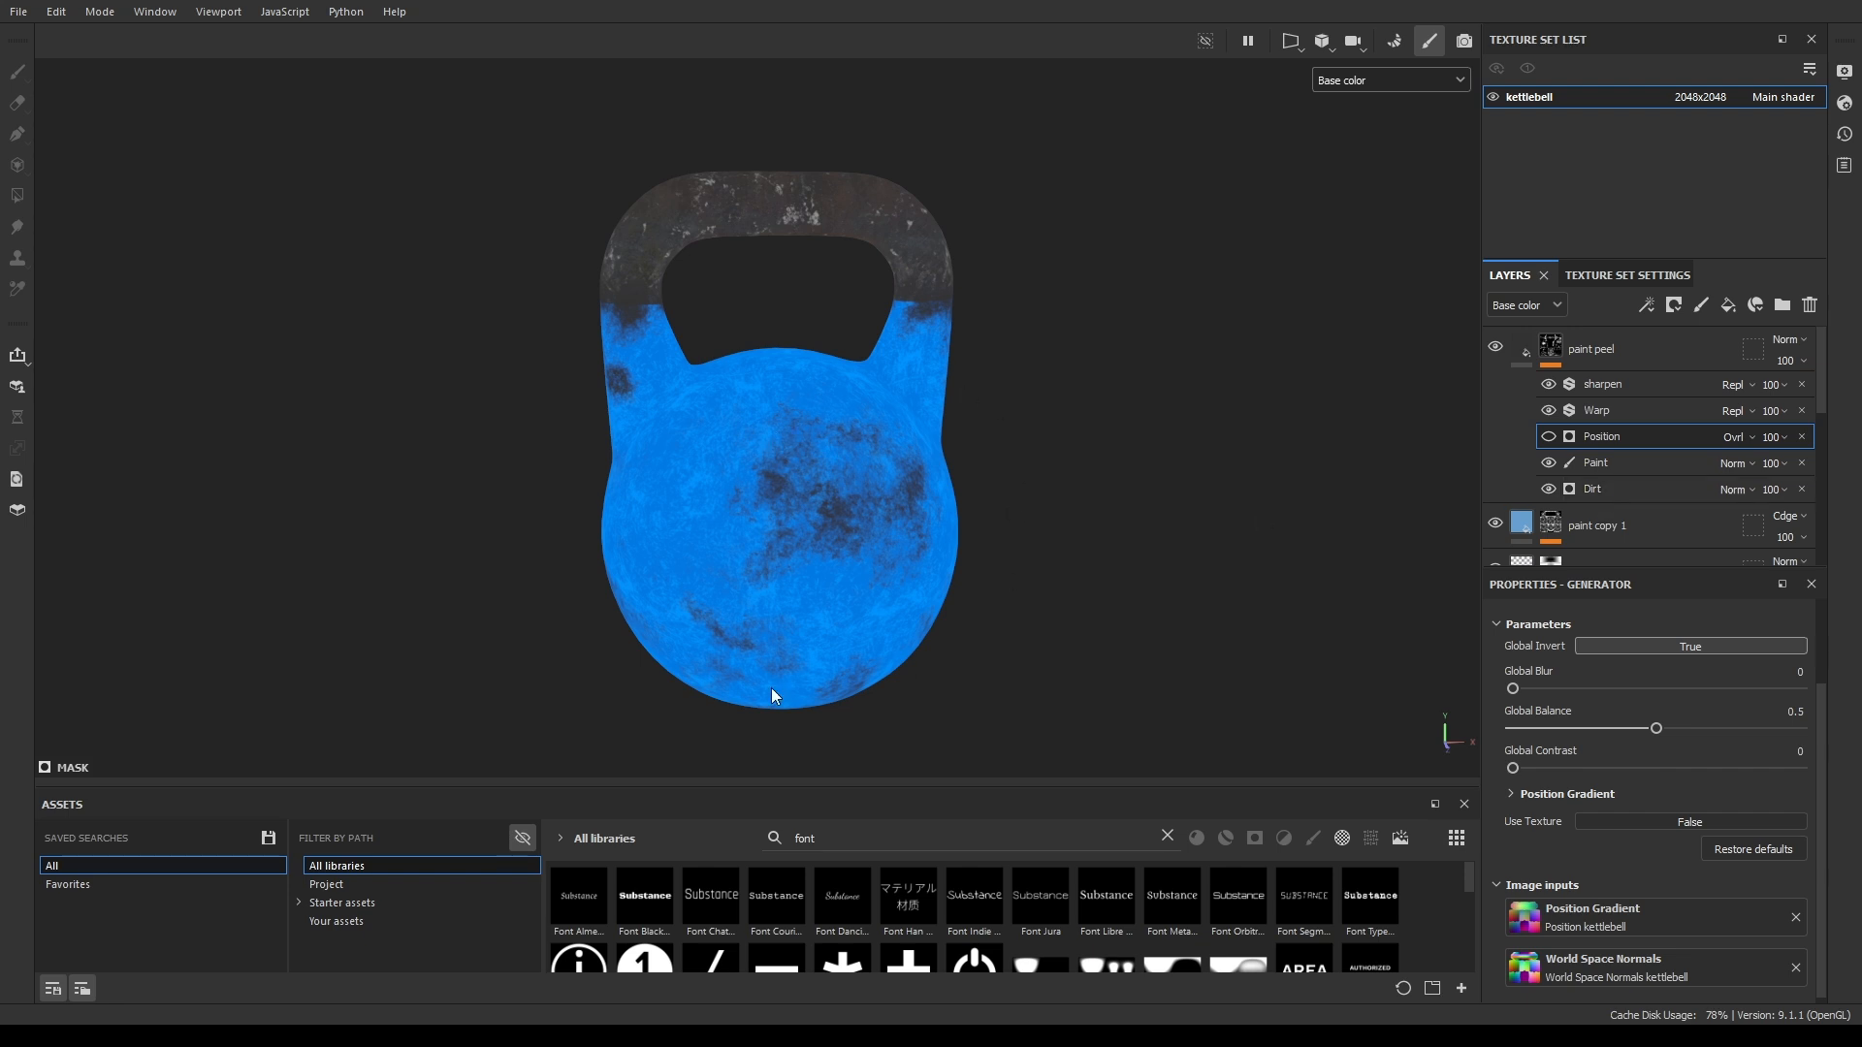
{"action": "left_click_drag", "start_coordinate": [738, 621], "coordinate": [1080, 478], "text": "alt"}
{"action": "left_click_drag", "start_coordinate": [984, 615], "coordinate": [767, 480], "text": "alt"}
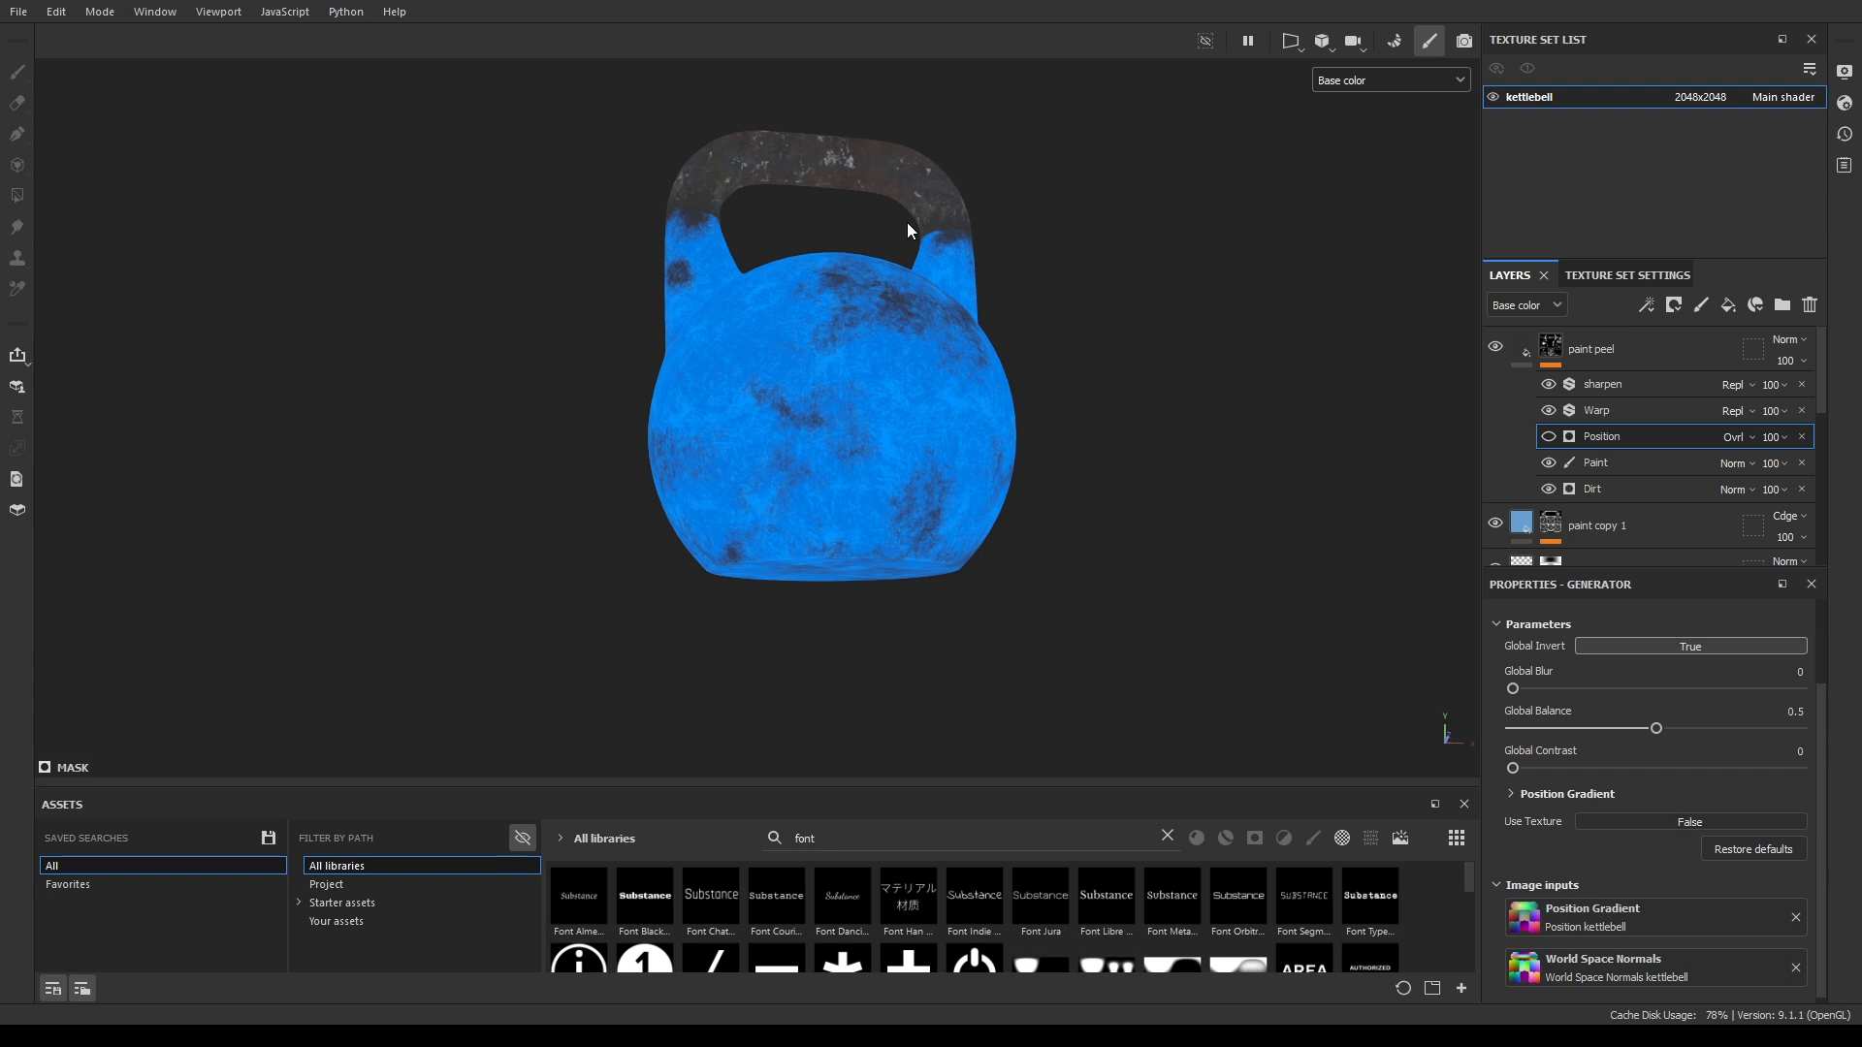
{"action": "left_click_drag", "start_coordinate": [989, 256], "coordinate": [1161, 481], "text": "alt"}
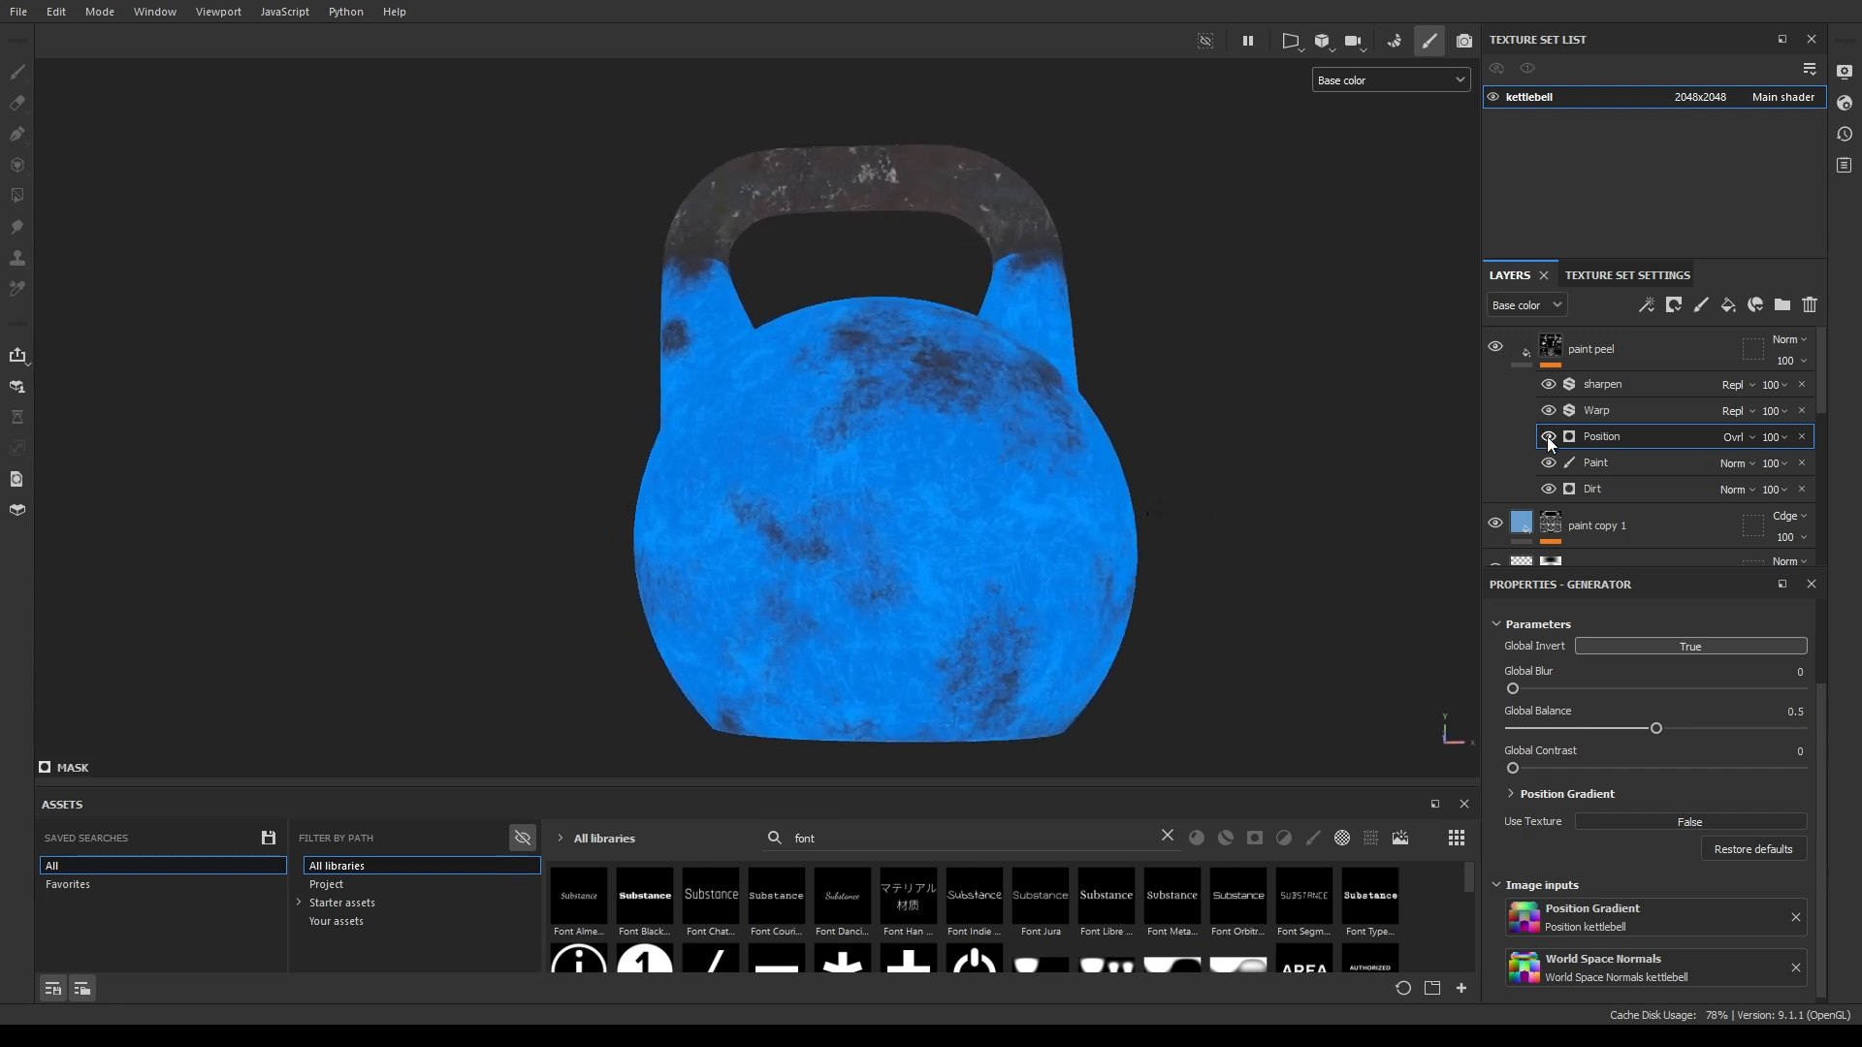
Compare the Position generator shown and hidden in the material view, leaving it shown.
{"action": "key", "text": "m"}
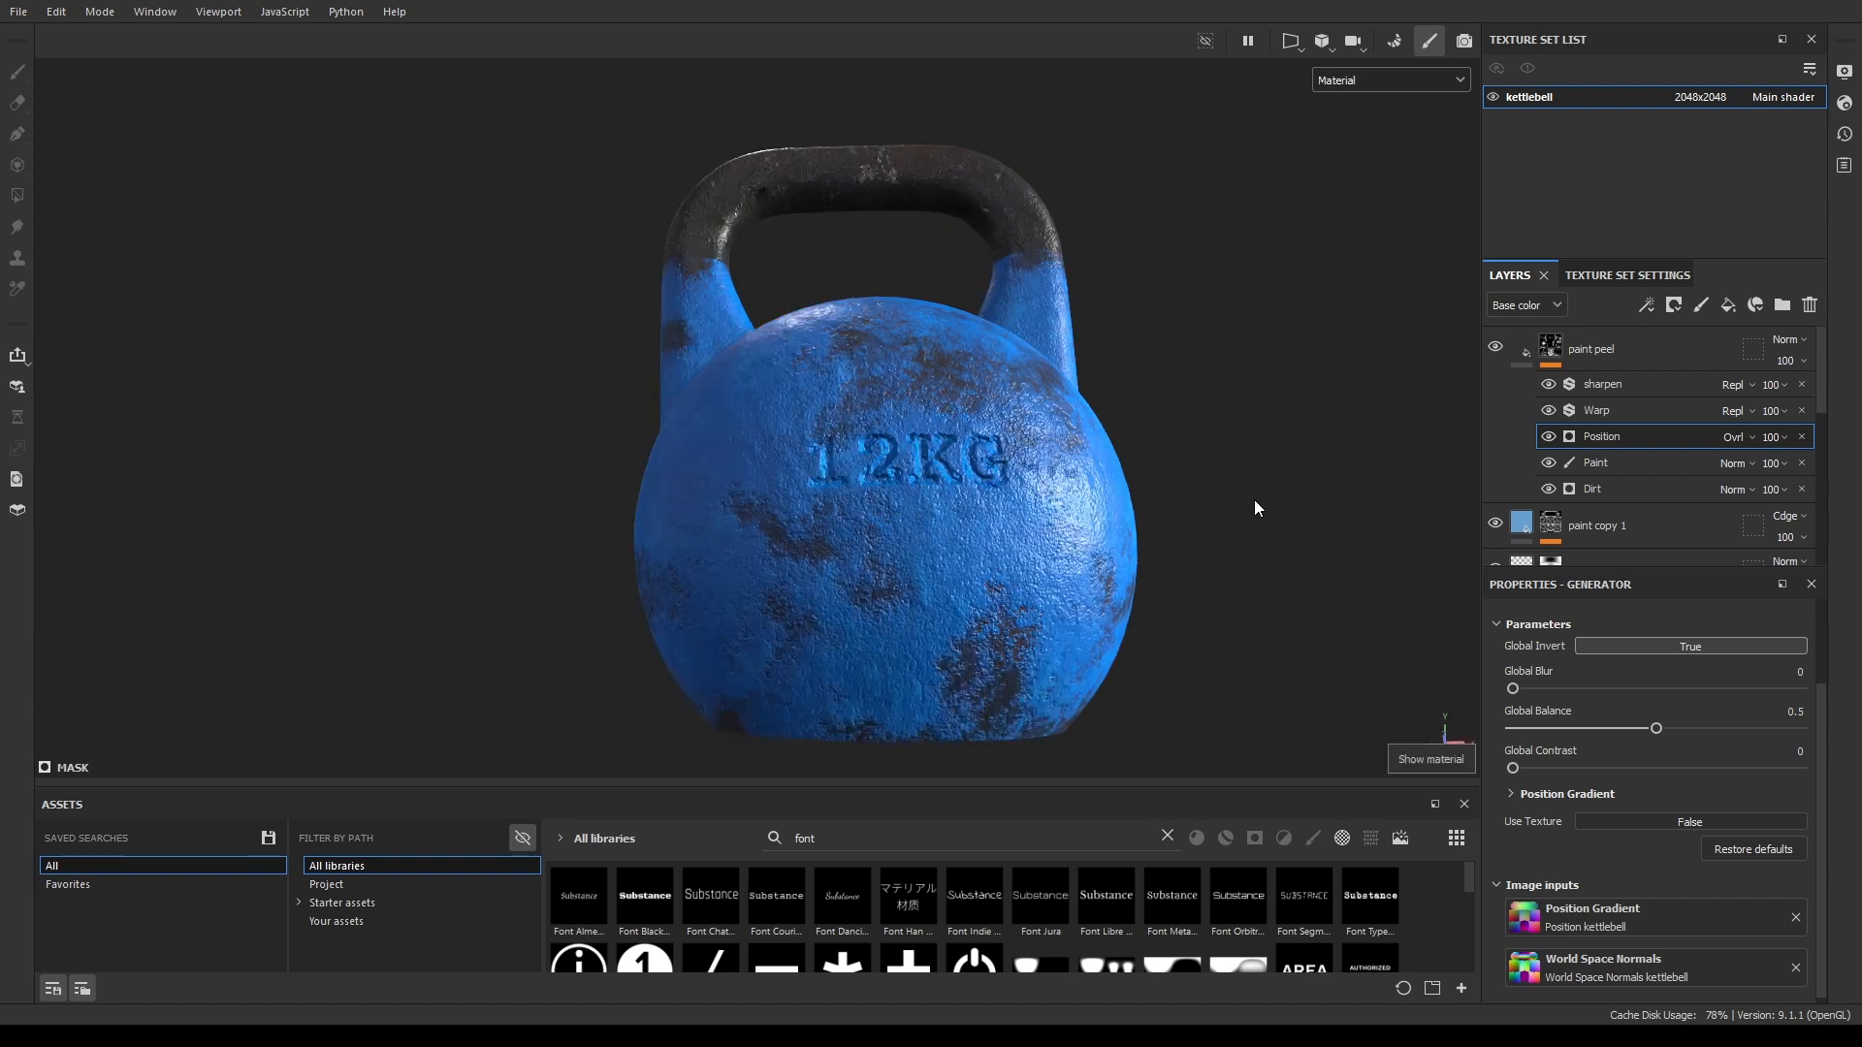
{"action": "left_click", "coordinate": [1549, 438]}
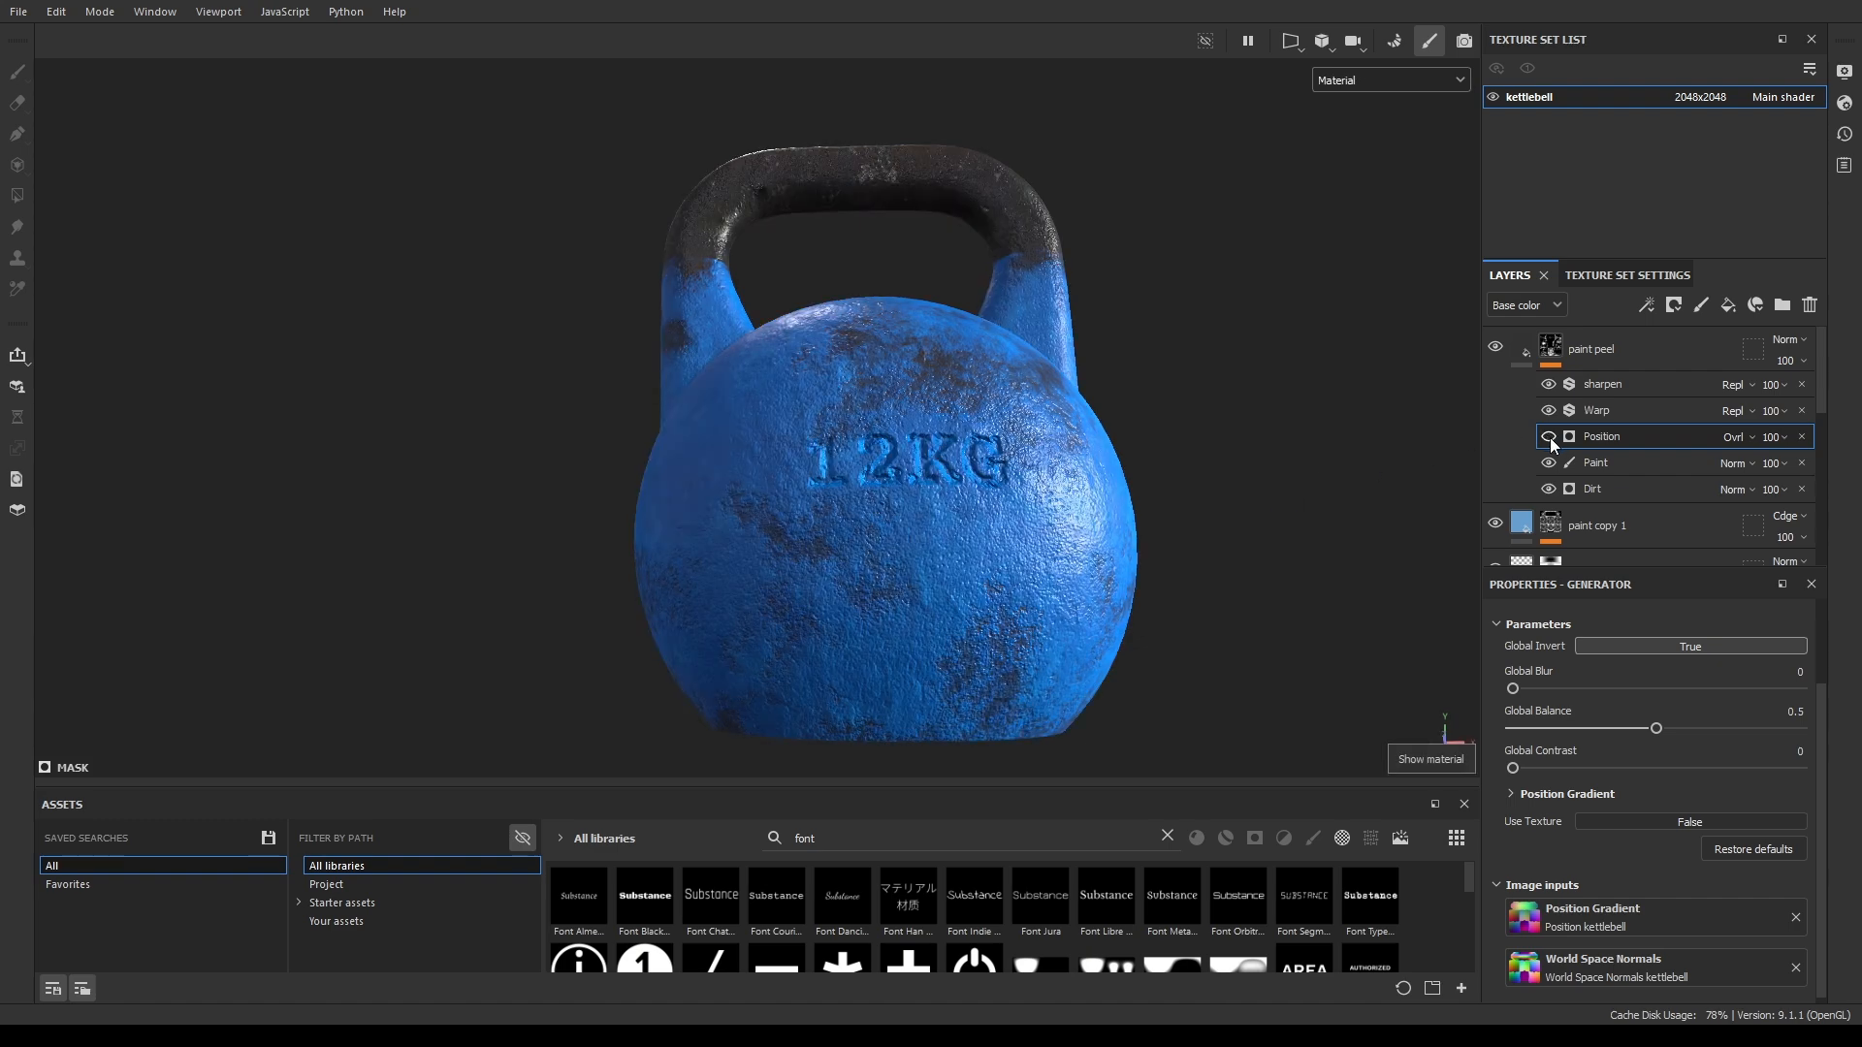
{"action": "left_click", "coordinate": [1549, 437]}
{"action": "left_click", "coordinate": [1549, 436]}
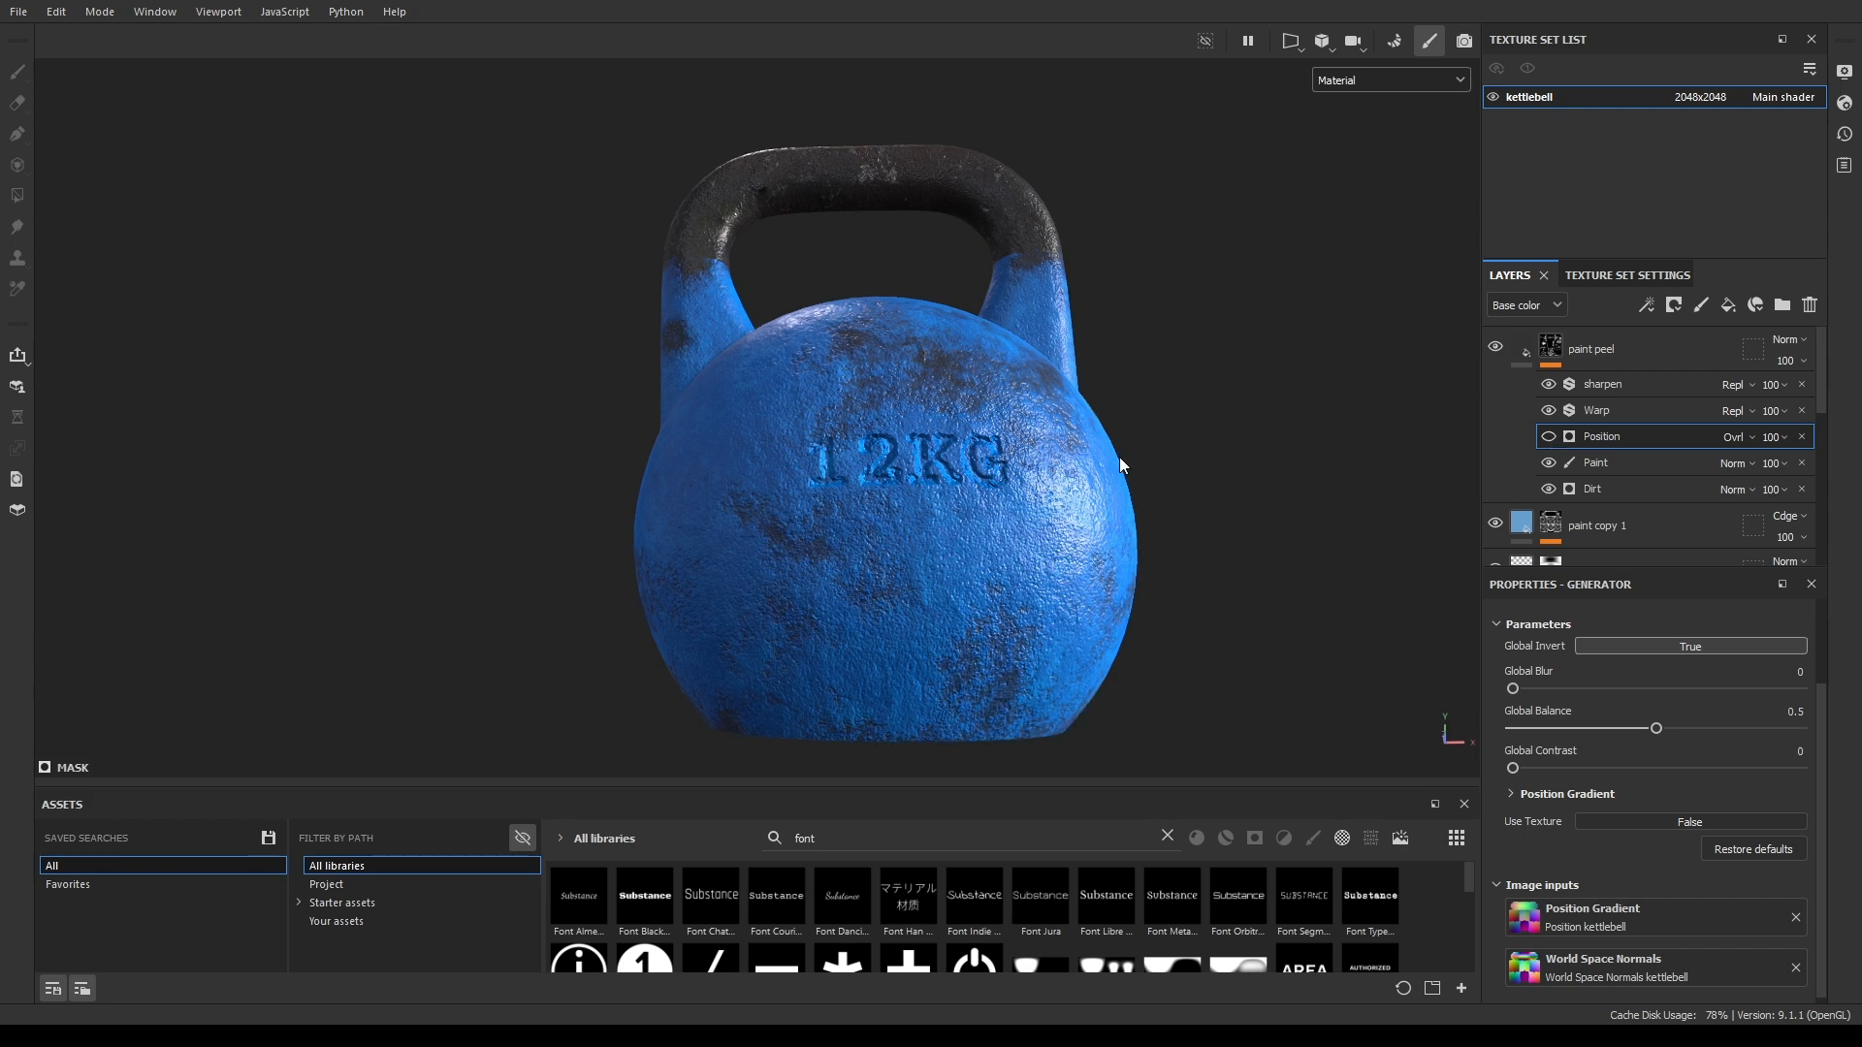
{"action": "left_click", "coordinate": [1550, 437]}
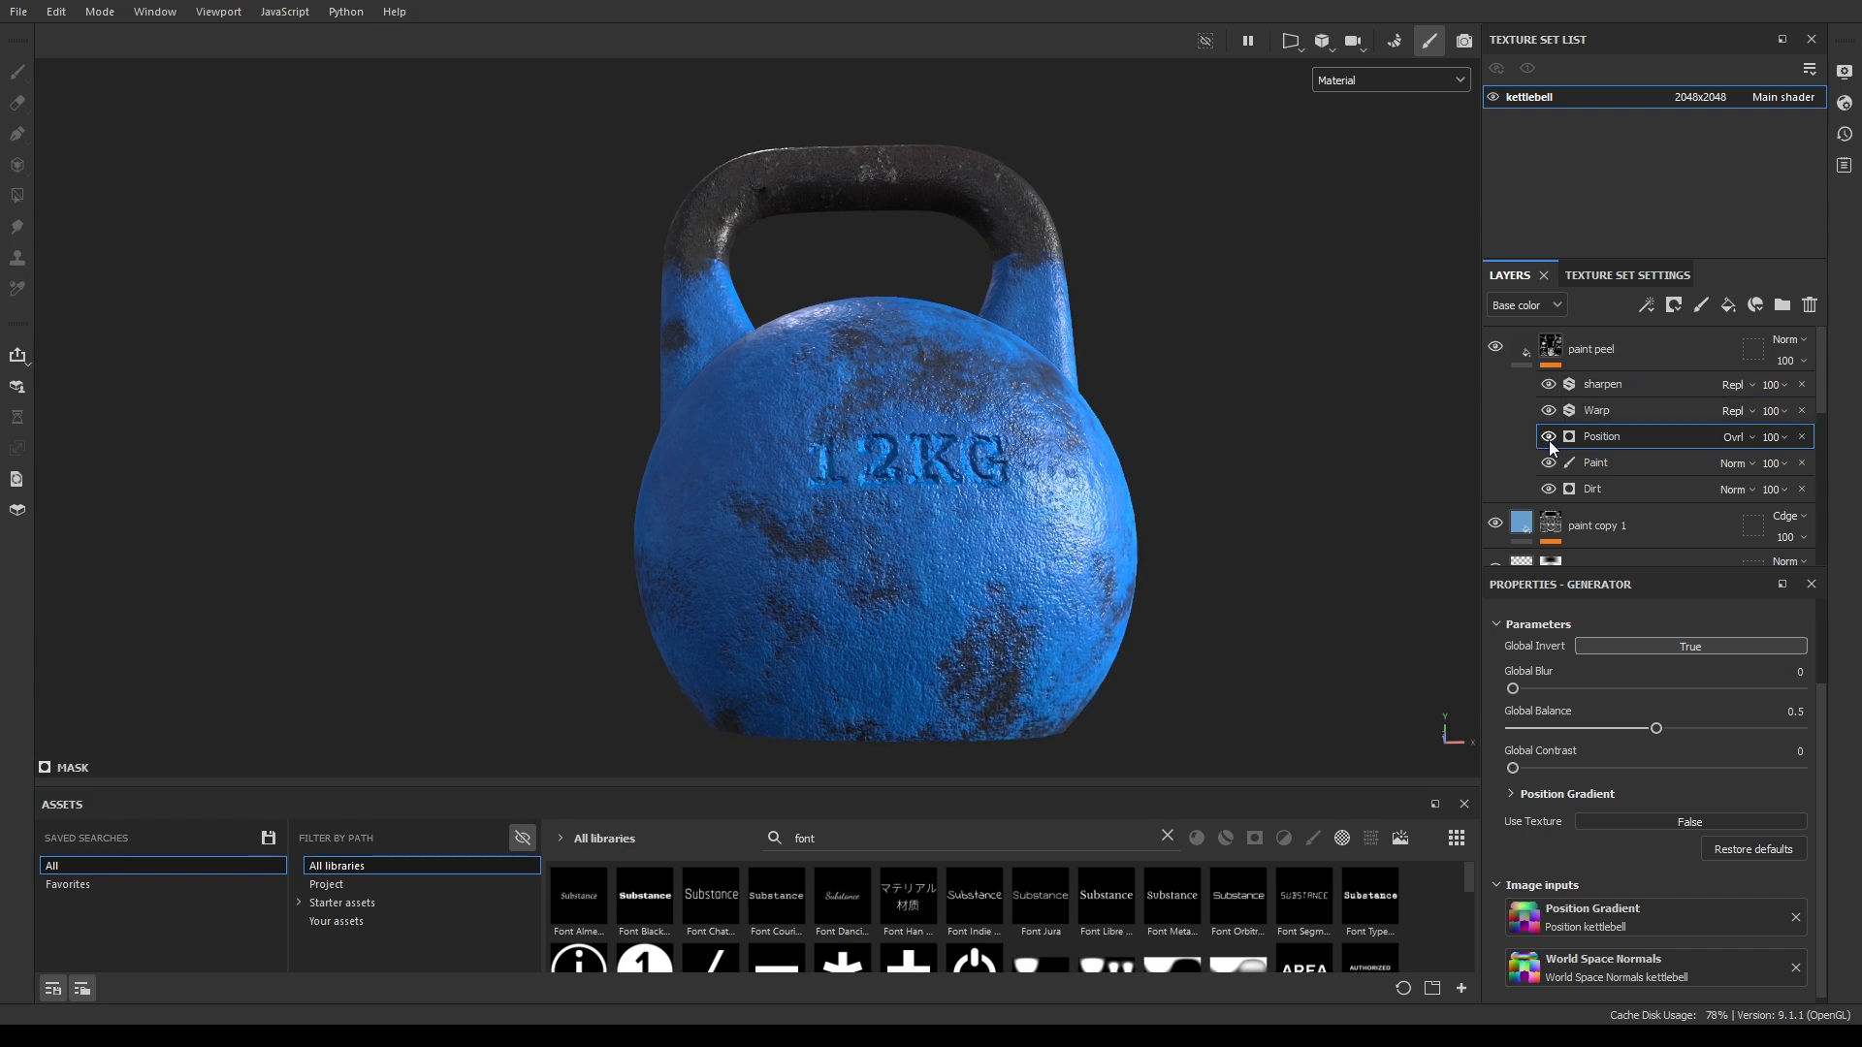
Select the Warp filter in the paint peel mask and inspect its parameters and the peeled patches.
{"action": "left_click_drag", "start_coordinate": [1119, 678], "coordinate": [1206, 625], "text": "alt"}
{"action": "left_click", "coordinate": [1627, 411]}
{"action": "left_click_drag", "start_coordinate": [1291, 500], "coordinate": [1210, 528], "text": "alt"}
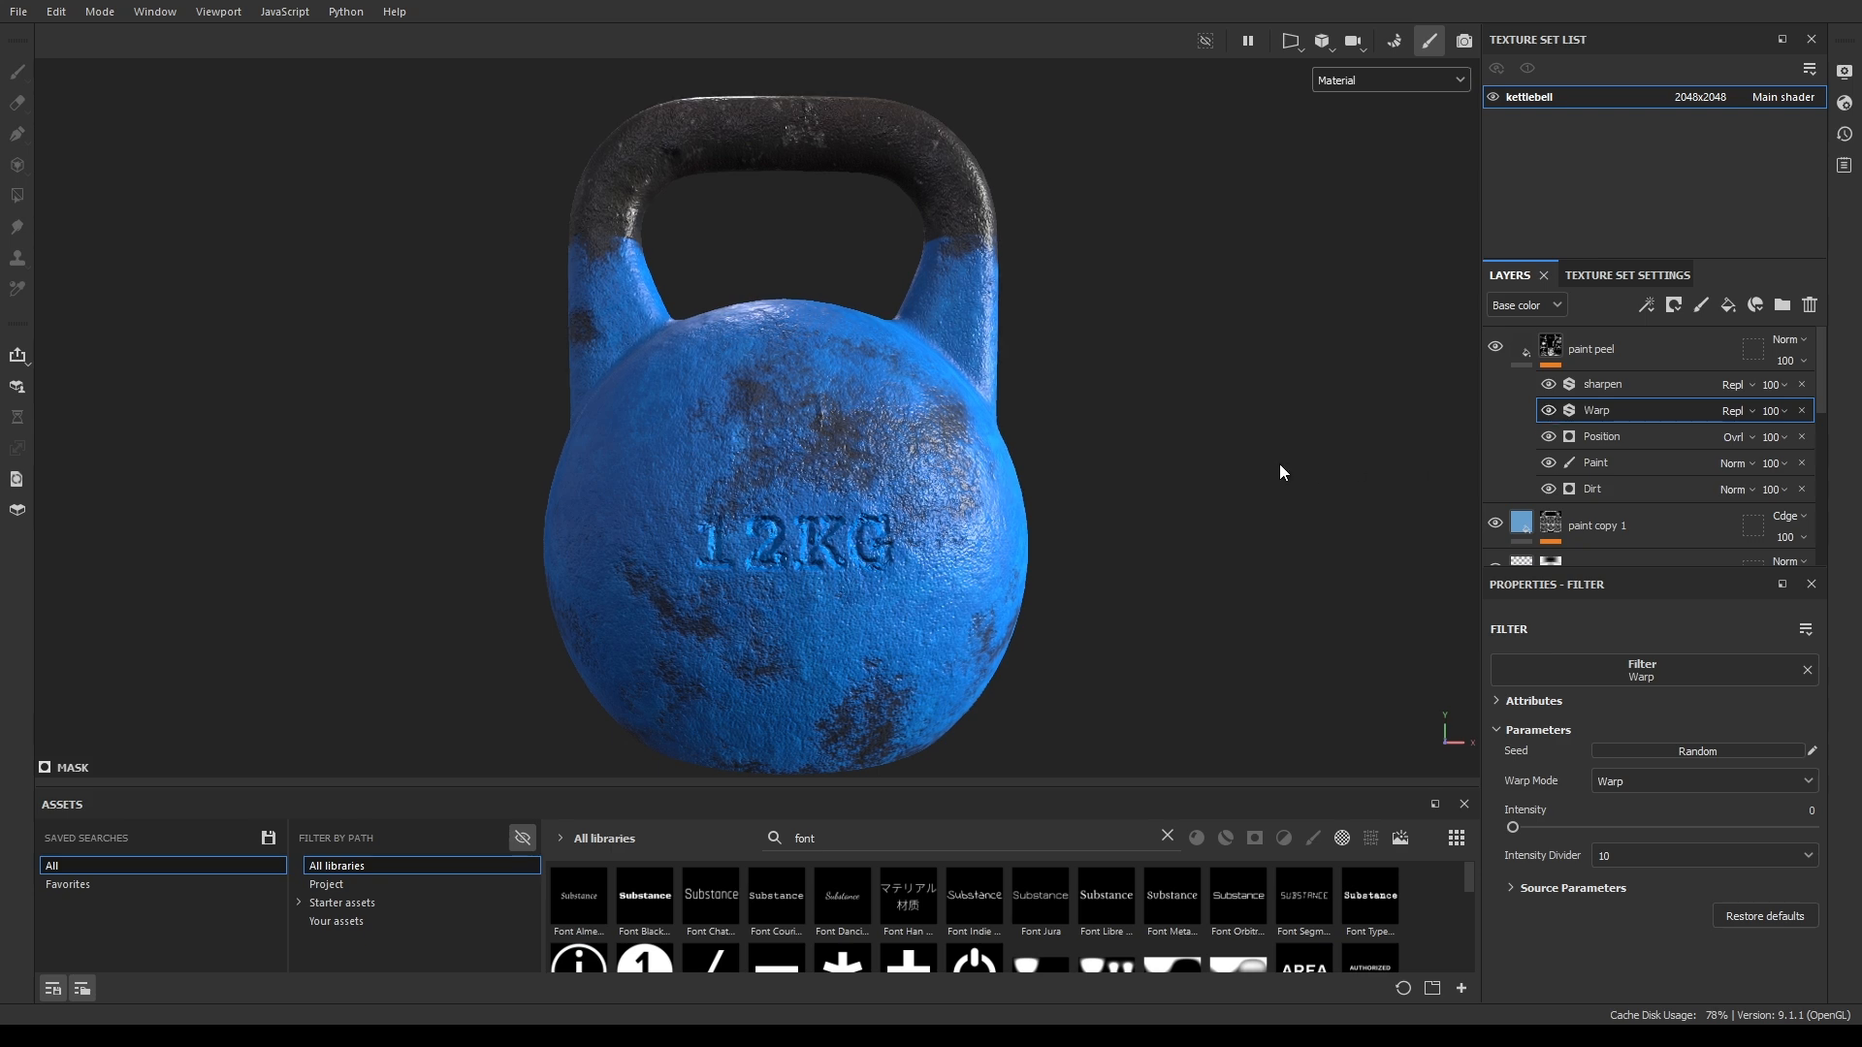
Select the sharpen filter in the paint peel mask and compare the peeled patches with it hidden and shown, leaving it shown.
{"action": "left_click_drag", "start_coordinate": [1279, 469], "coordinate": [1160, 494], "text": "alt"}
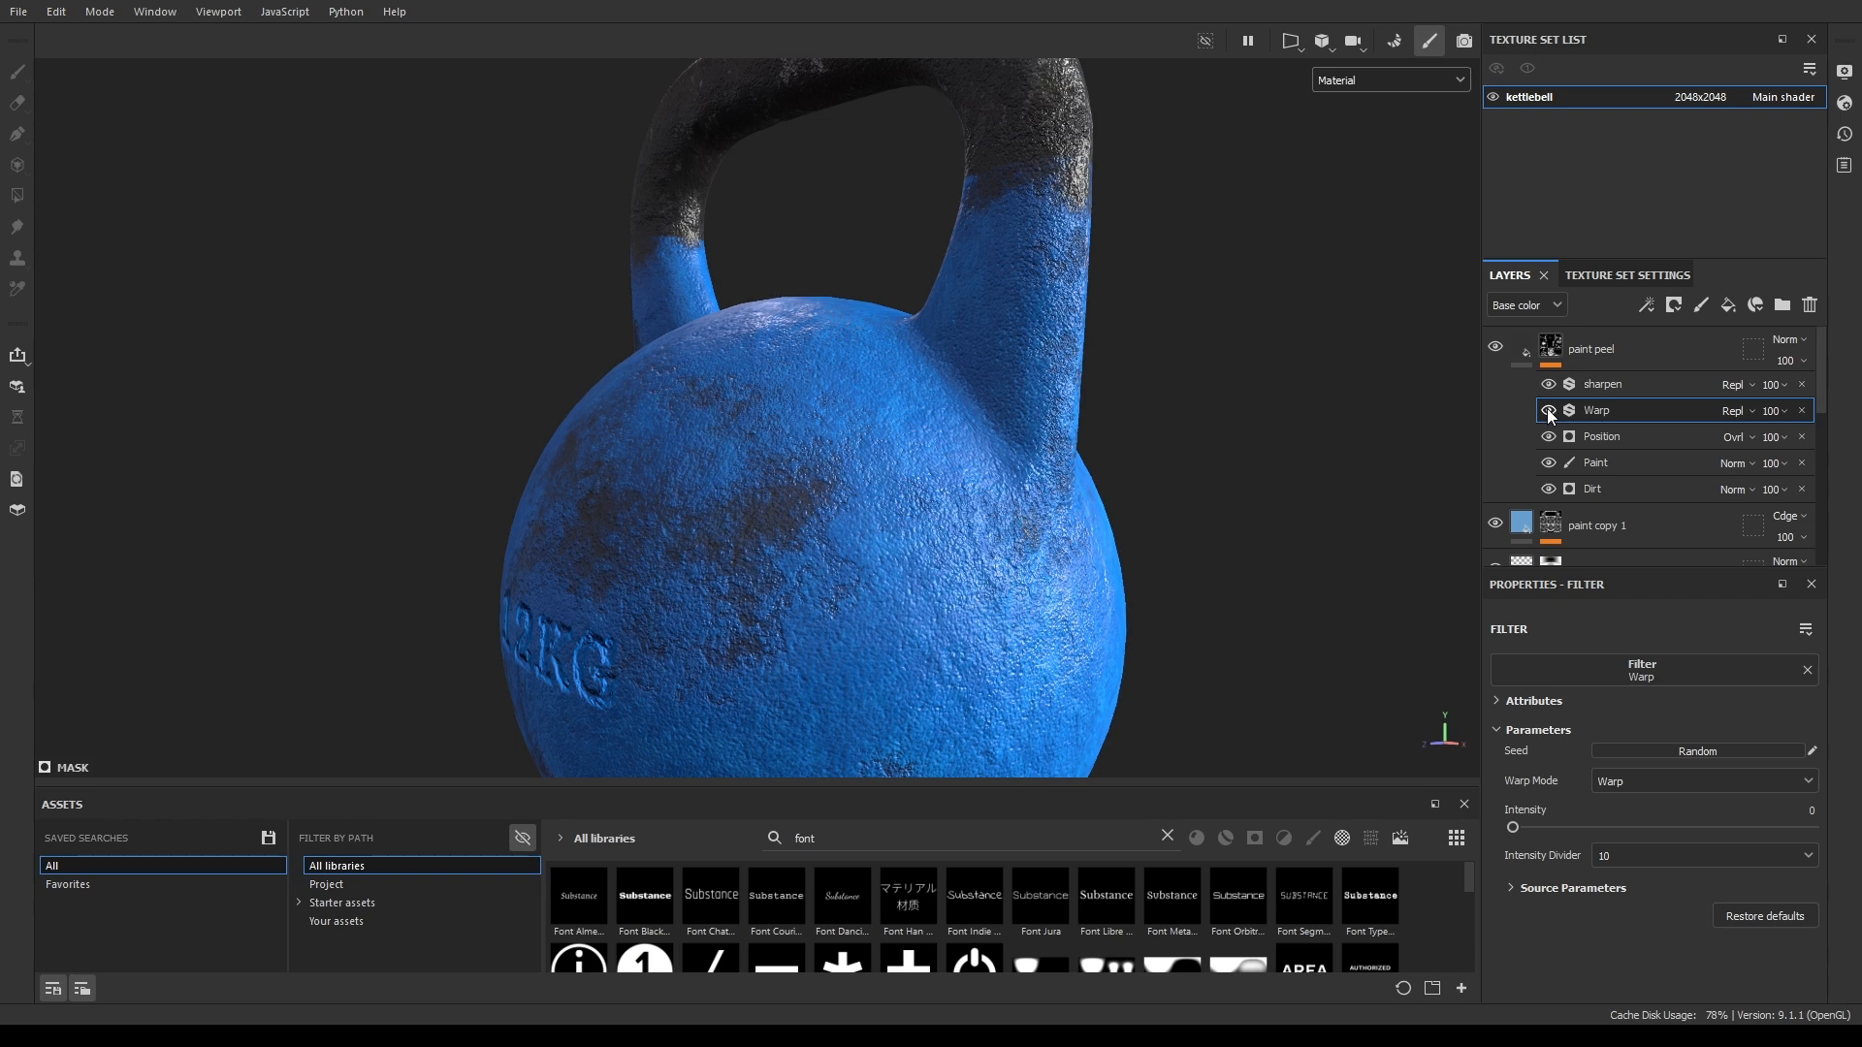
{"action": "left_click", "coordinate": [1609, 385]}
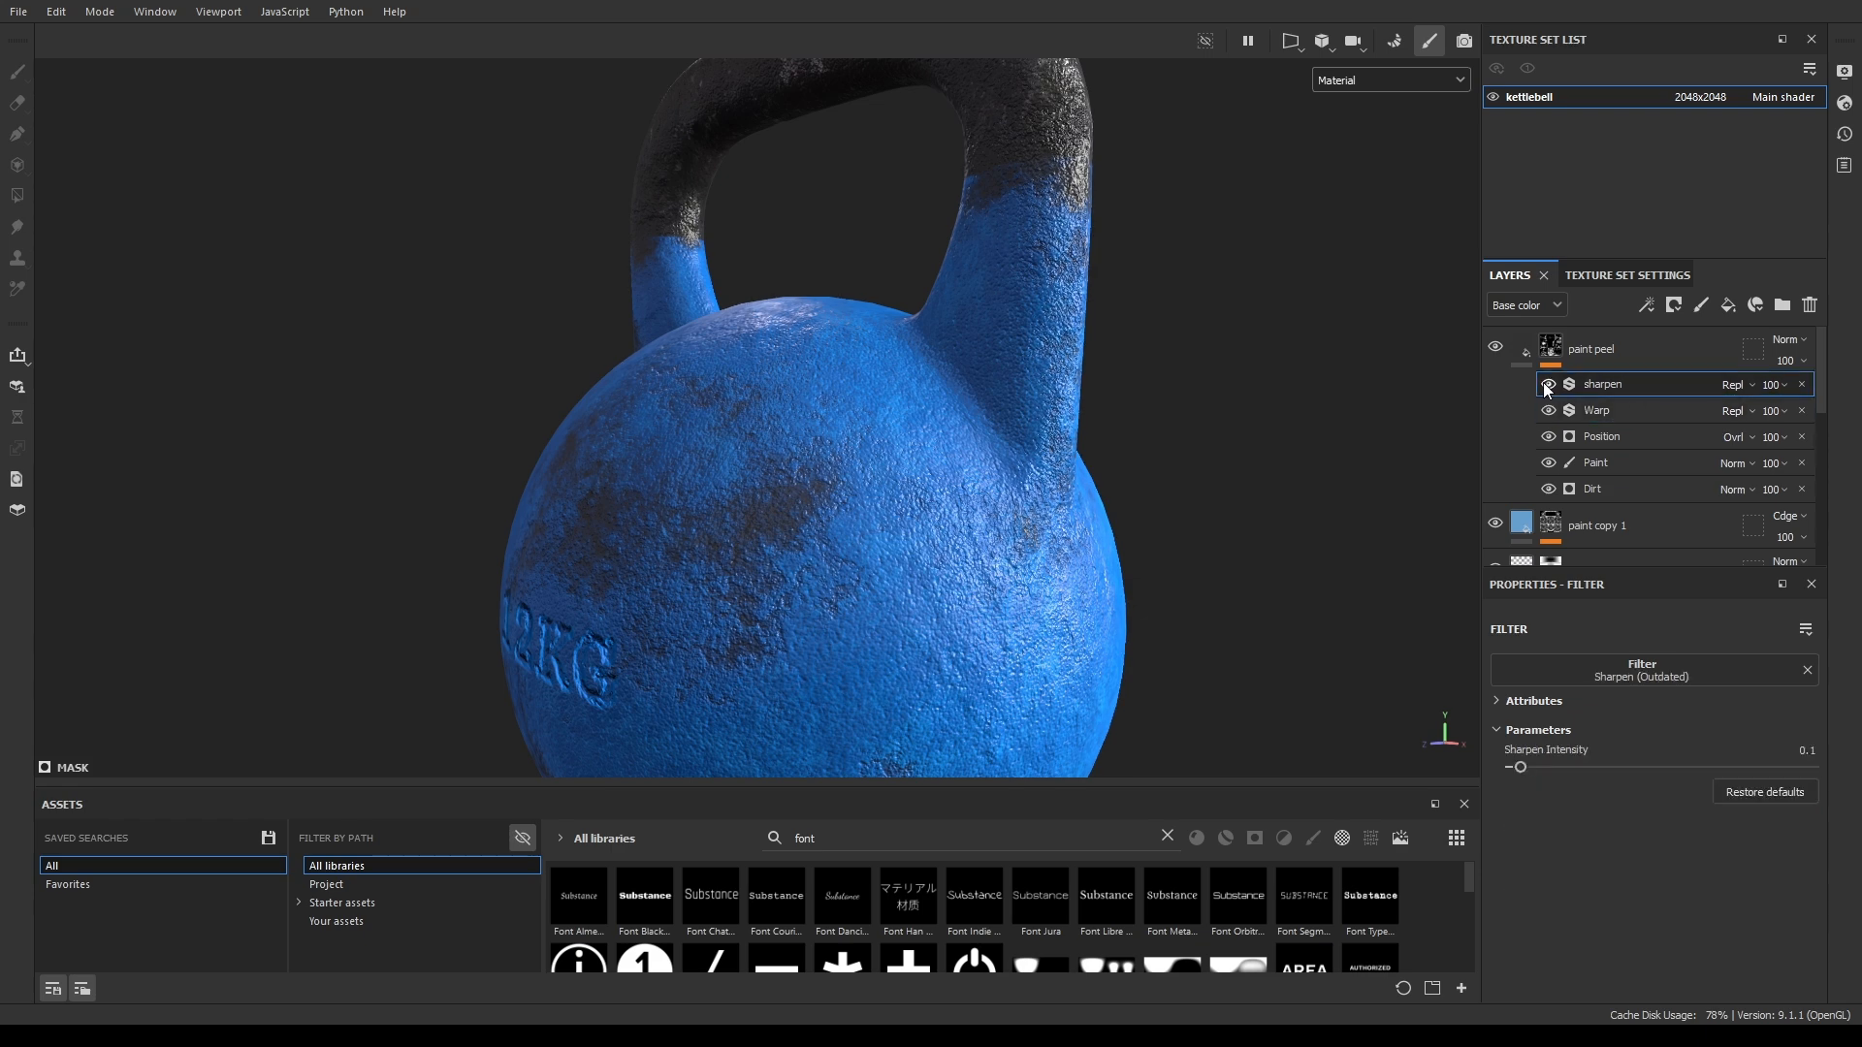
{"action": "left_click_drag", "start_coordinate": [1163, 542], "coordinate": [950, 504], "text": "alt"}
{"action": "middle_click_drag", "start_coordinate": [950, 495], "coordinate": [685, 408], "text": "alt"}
{"action": "right_click_drag", "start_coordinate": [685, 407], "coordinate": [845, 564], "text": "alt"}
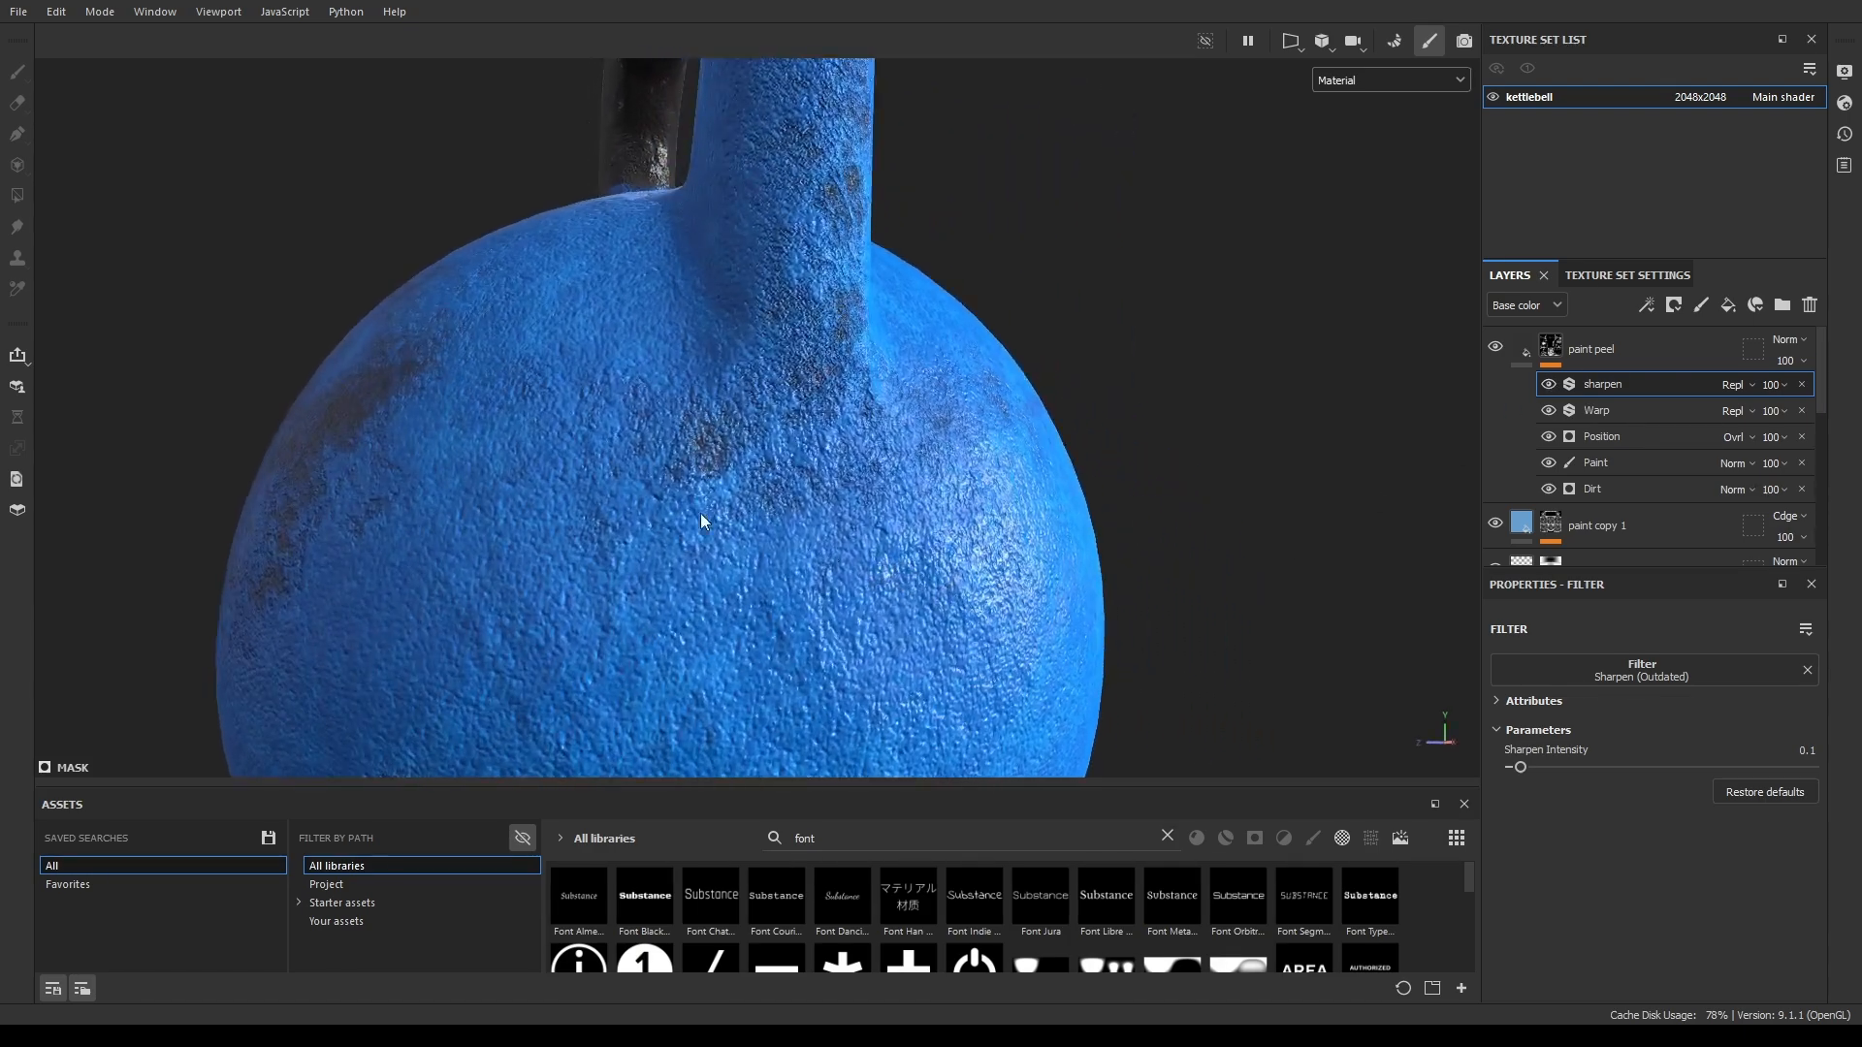
{"action": "left_click_drag", "start_coordinate": [700, 514], "coordinate": [860, 541], "text": "alt"}
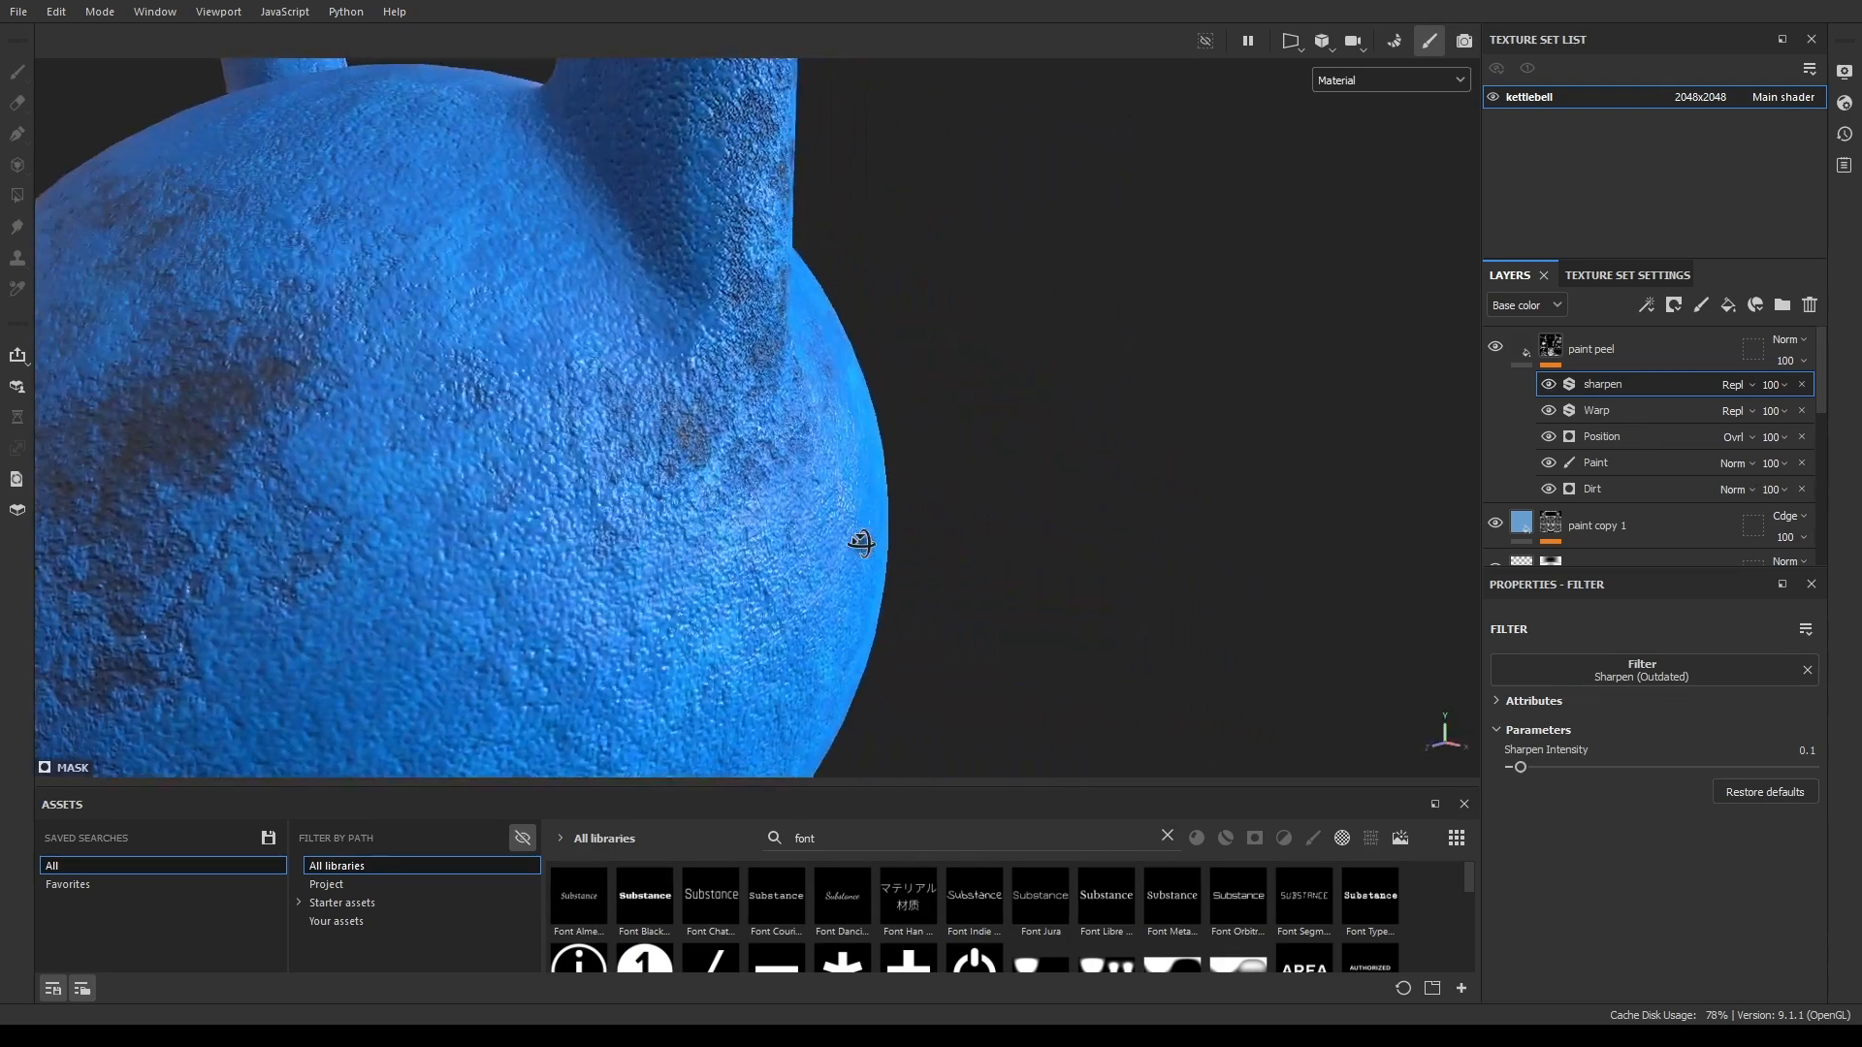
{"action": "left_click", "coordinate": [1546, 386]}
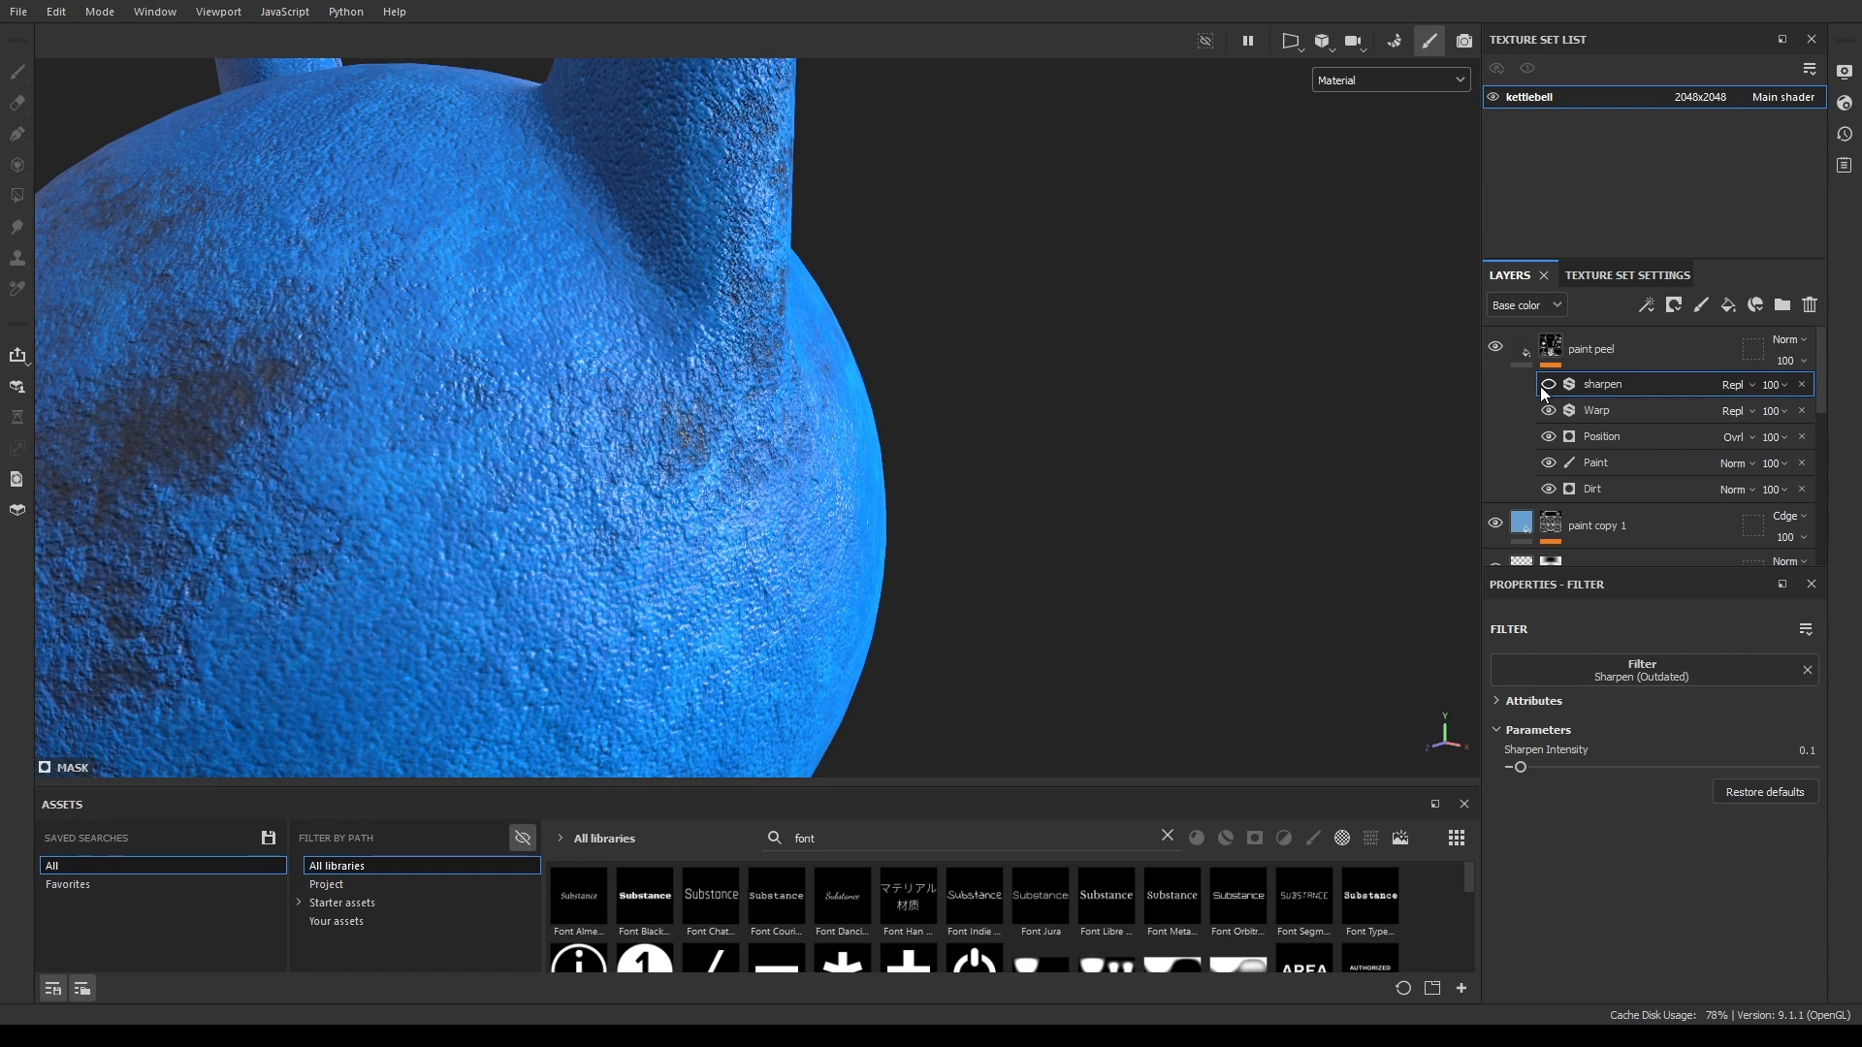
{"action": "left_click", "coordinate": [1541, 387]}
Examine the peeled paint across the whole front of the kettlebell, and select the paint peel layer's fill to show its material properties.
{"action": "right_click_drag", "start_coordinate": [1032, 434], "coordinate": [764, 430], "text": "alt"}
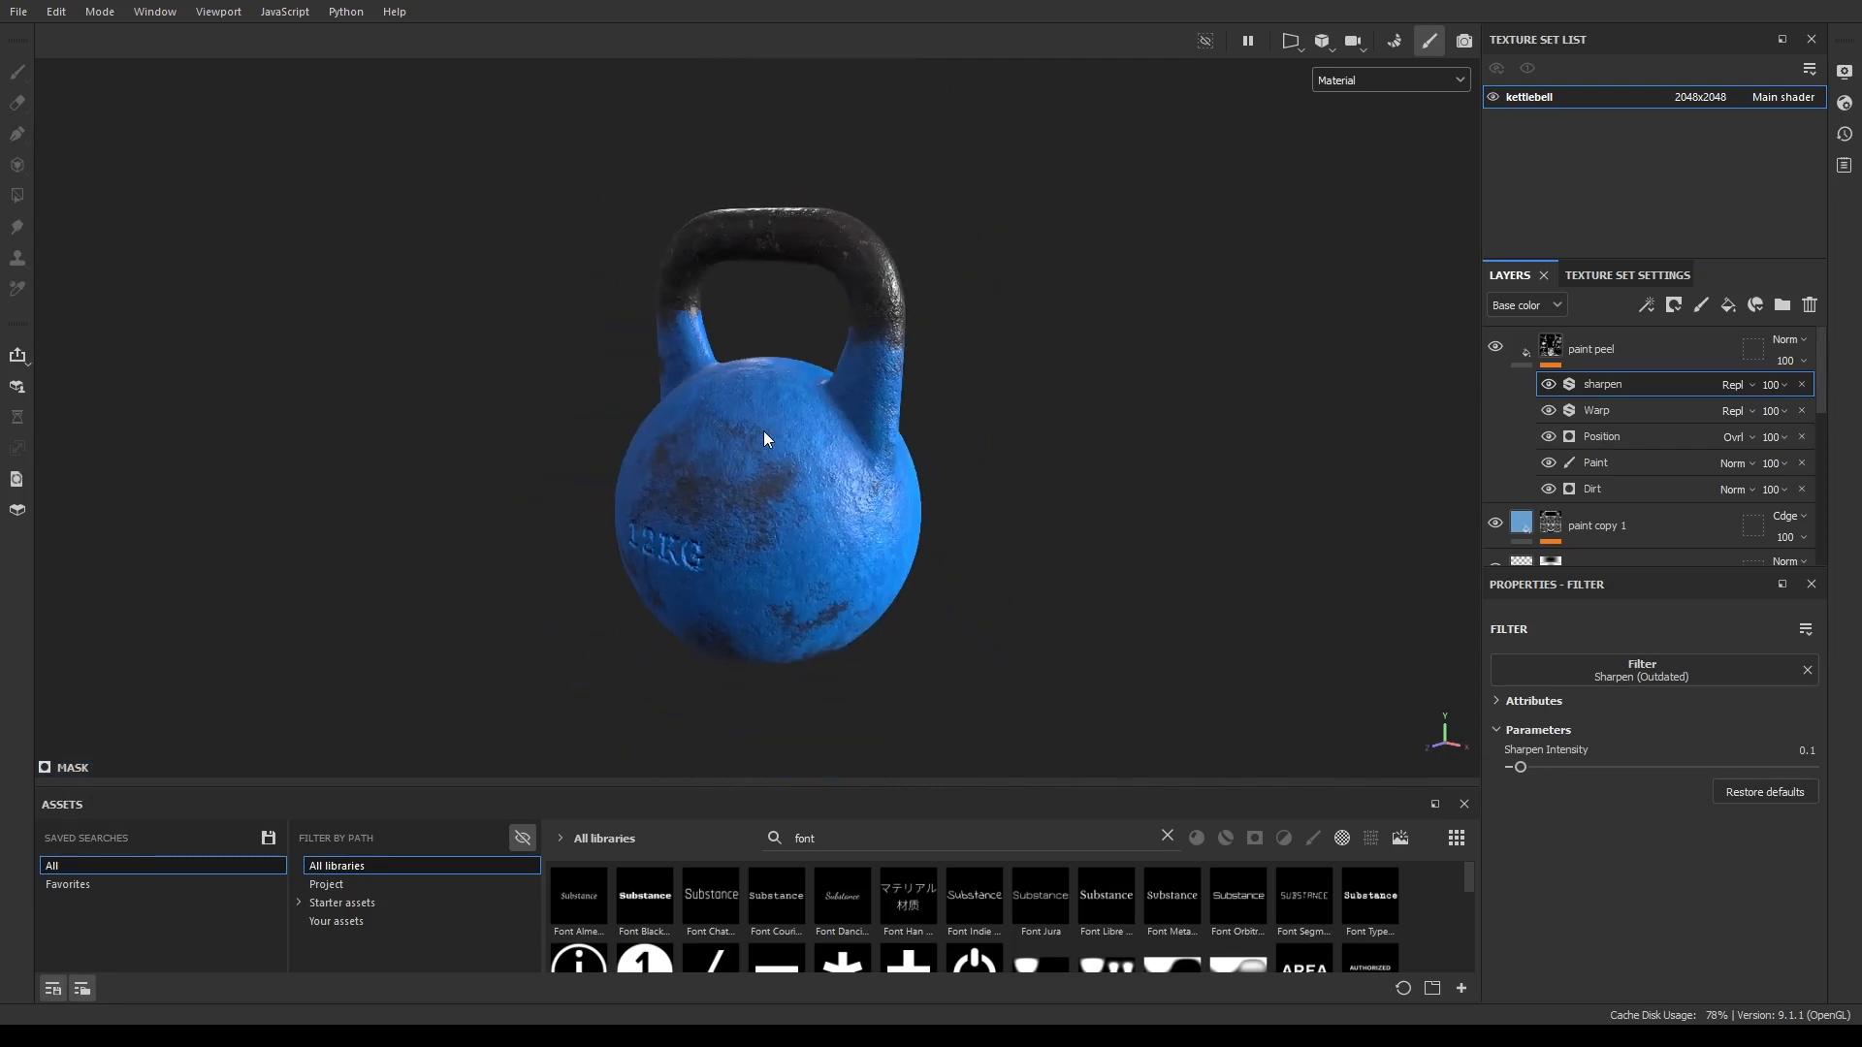
{"action": "left_click_drag", "start_coordinate": [764, 430], "coordinate": [616, 432], "text": "alt"}
{"action": "middle_click_drag", "start_coordinate": [637, 421], "coordinate": [649, 374], "text": "alt"}
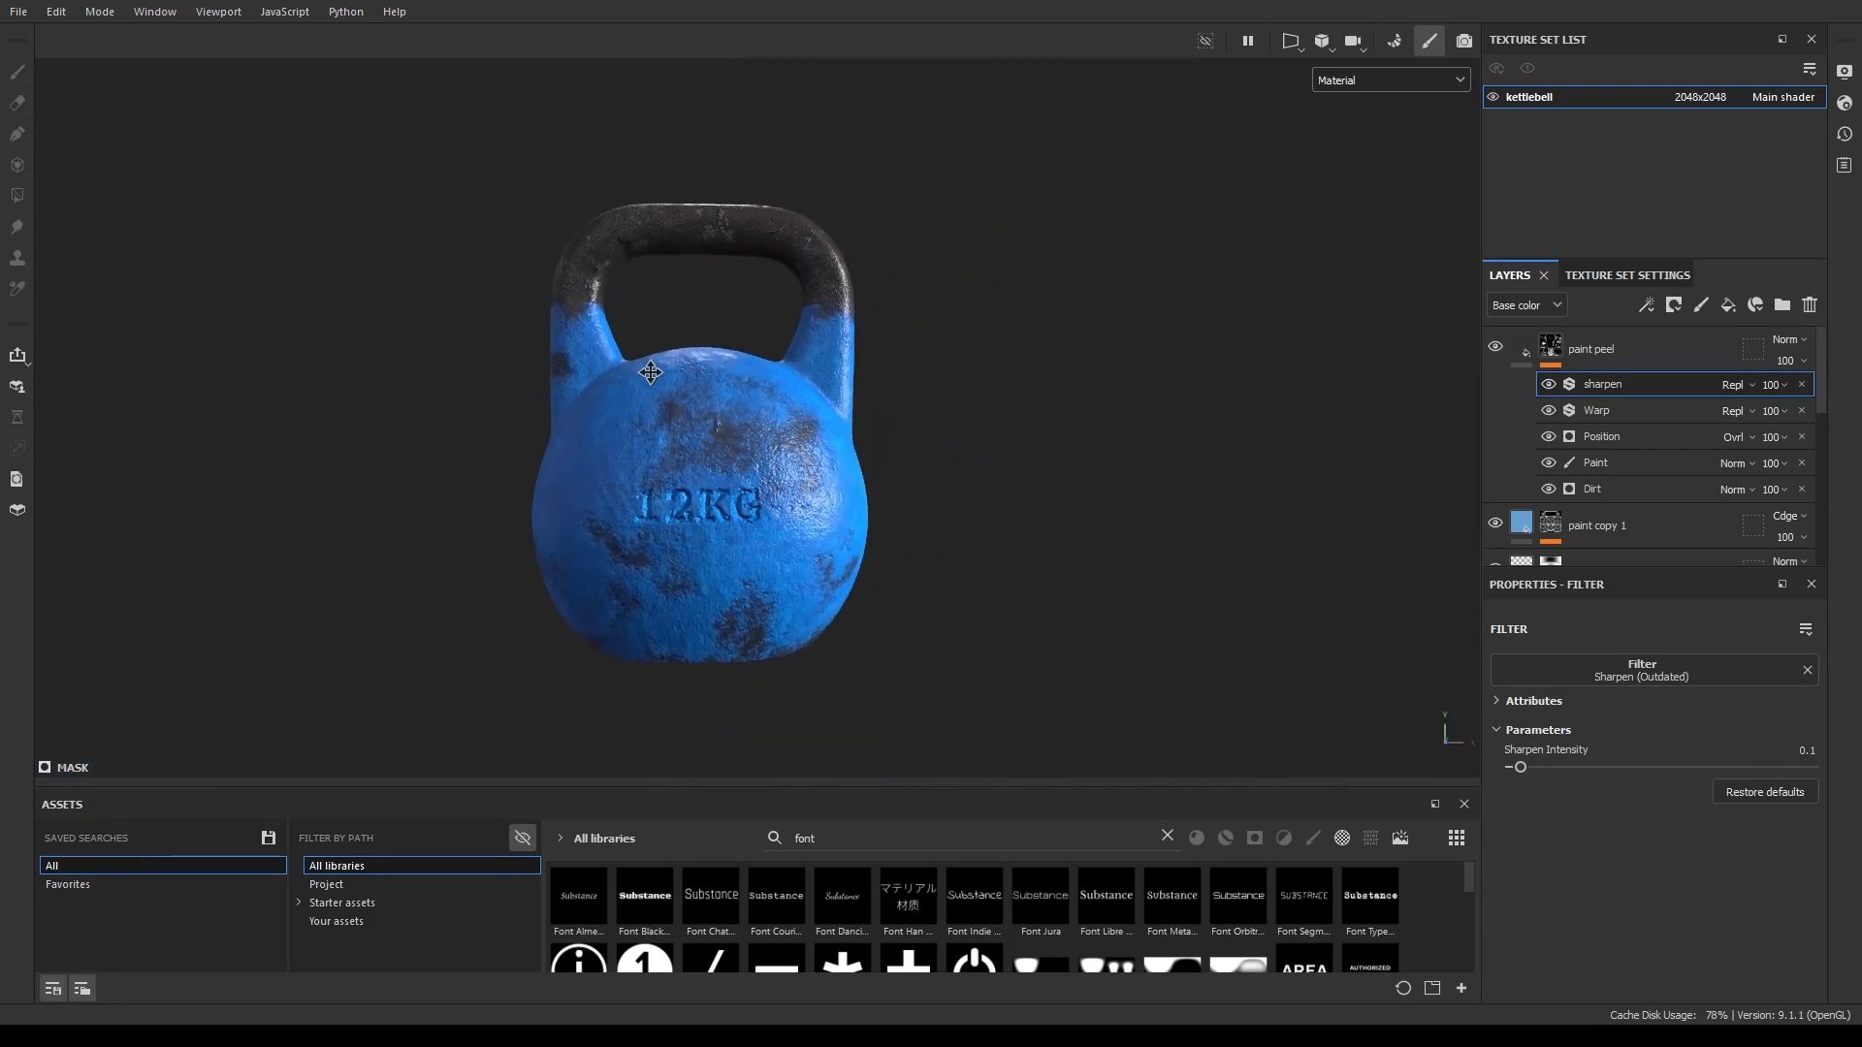
{"action": "right_click_drag", "start_coordinate": [649, 375], "coordinate": [1153, 512], "text": "alt"}
{"action": "middle_click_drag", "start_coordinate": [1159, 514], "coordinate": [1094, 384], "text": "alt"}
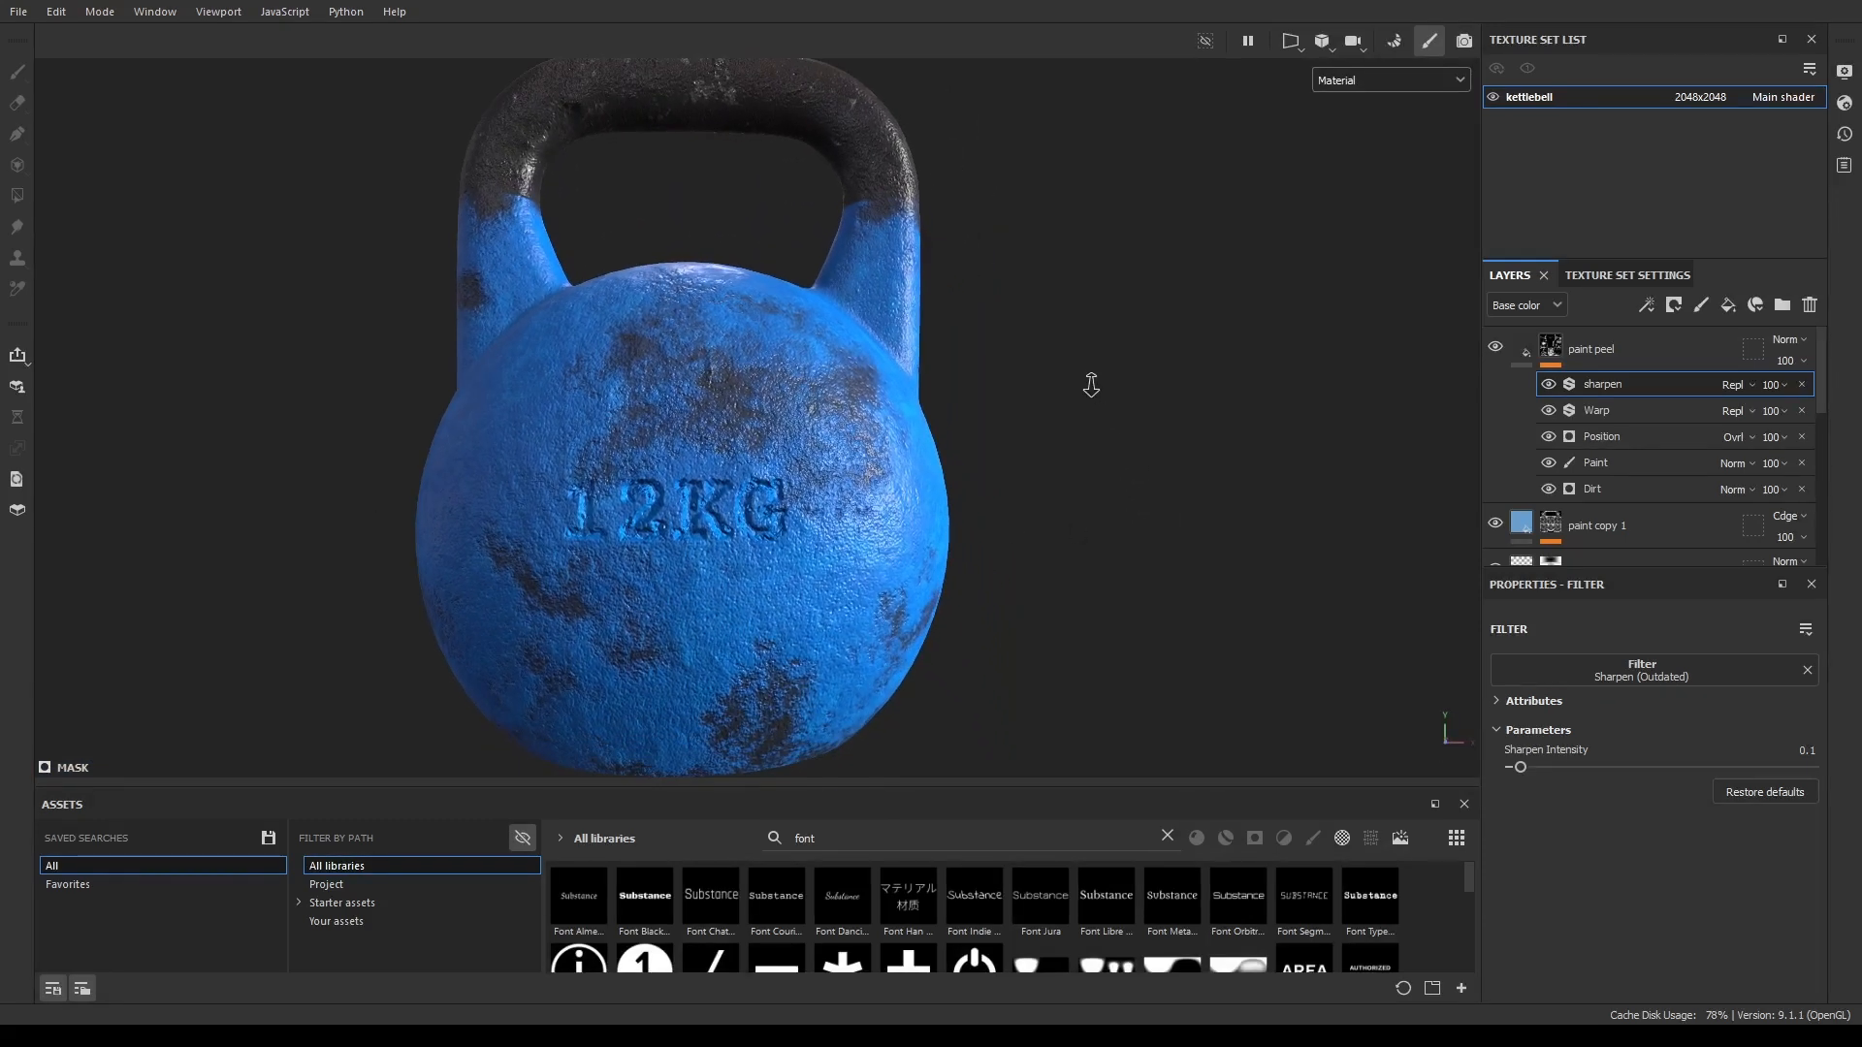
{"action": "right_click_drag", "start_coordinate": [1093, 384], "coordinate": [1003, 363], "text": "alt"}
{"action": "left_click_drag", "start_coordinate": [1048, 399], "coordinate": [1022, 428], "text": "alt"}
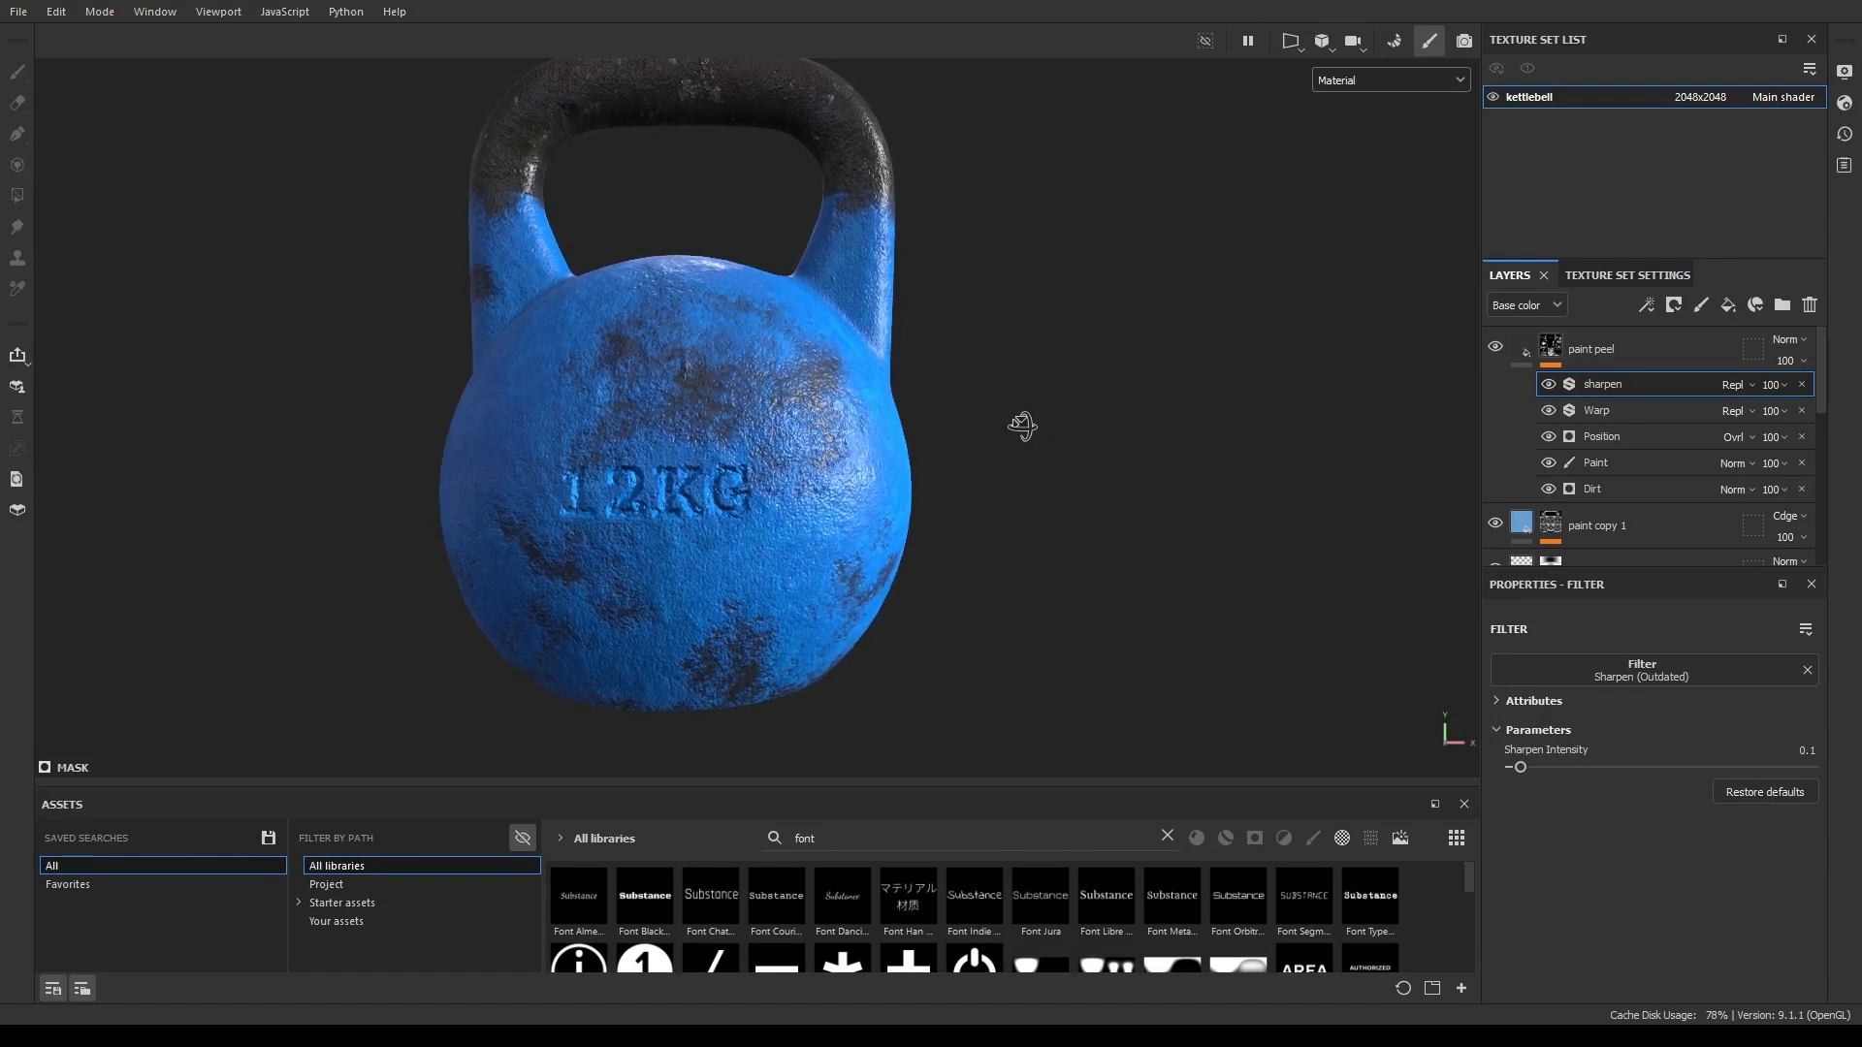
{"action": "middle_click_drag", "start_coordinate": [1018, 428], "coordinate": [1135, 464], "text": "alt"}
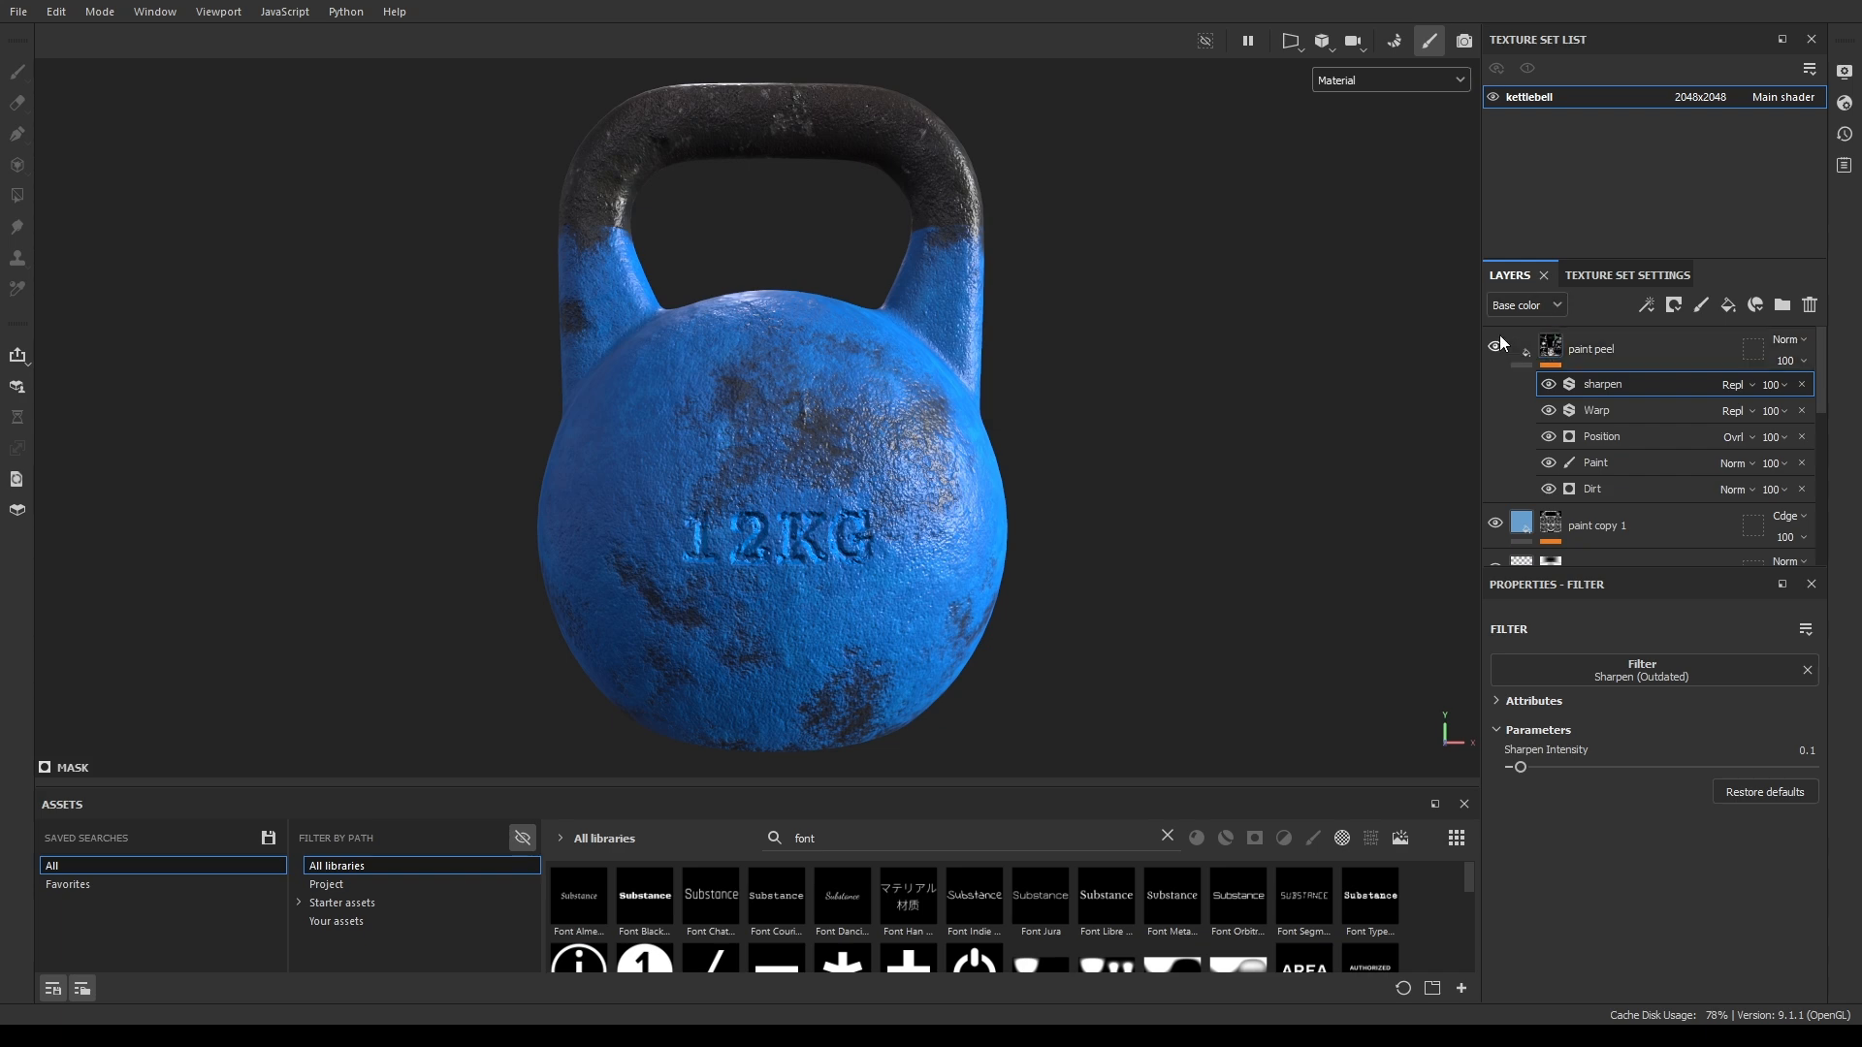
{"action": "left_click", "coordinate": [1527, 345]}
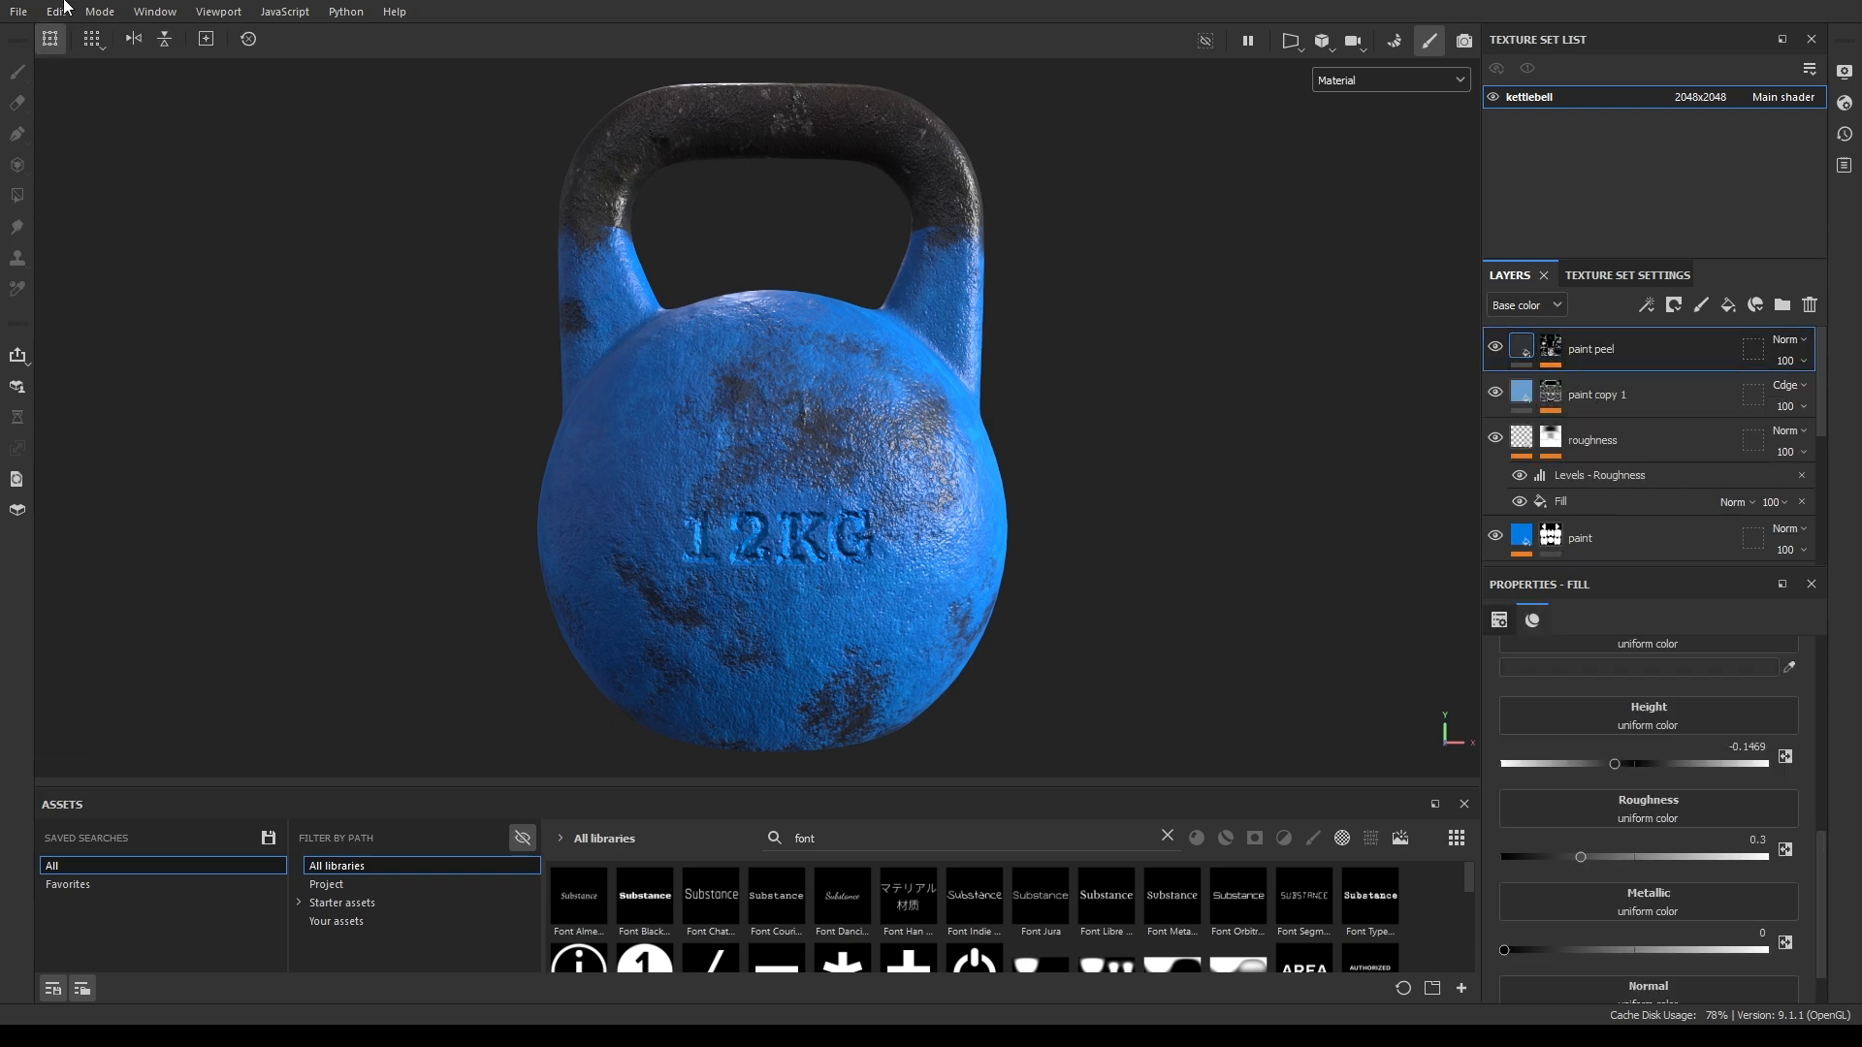